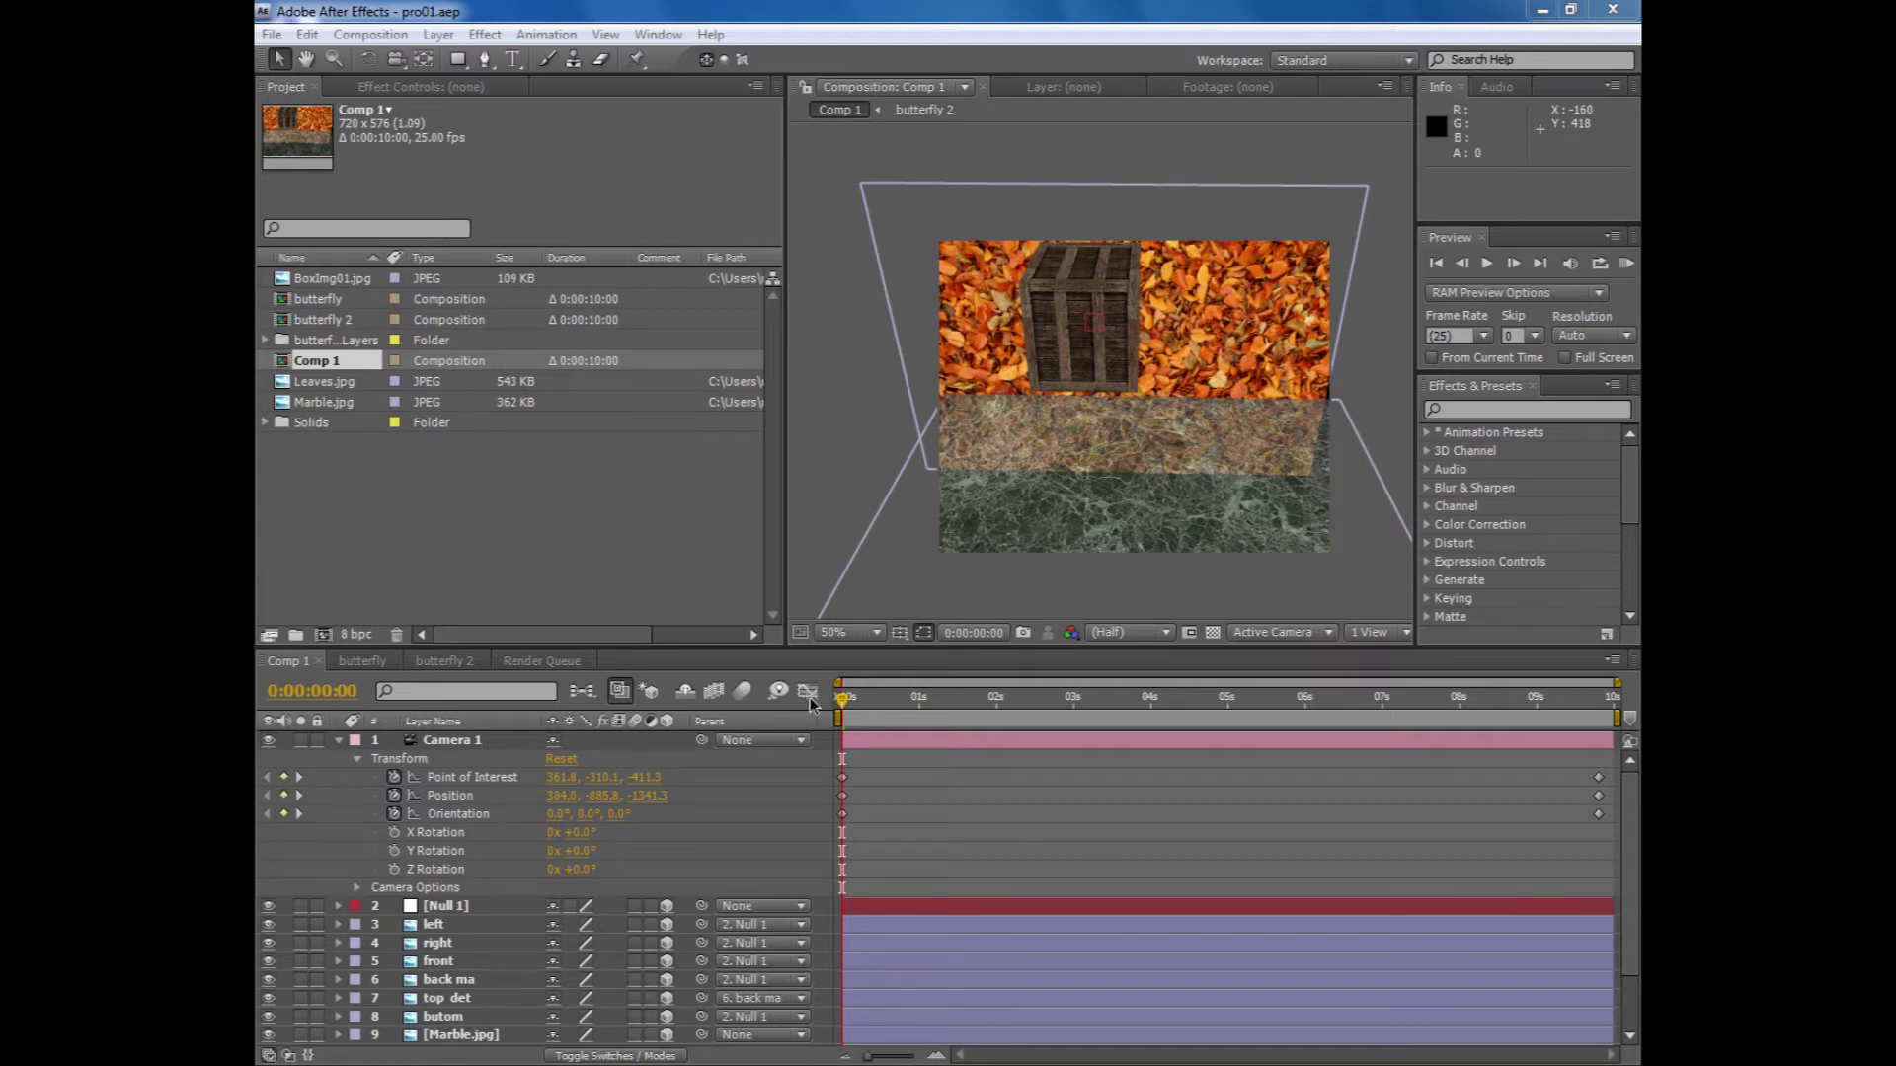
- Scrub through the Comp 1 timeline to preview the animation of the wooden box opening and the butterfly
{"action": "left_click_drag", "start_coordinate": [842, 704], "coordinate": [1319, 740]}
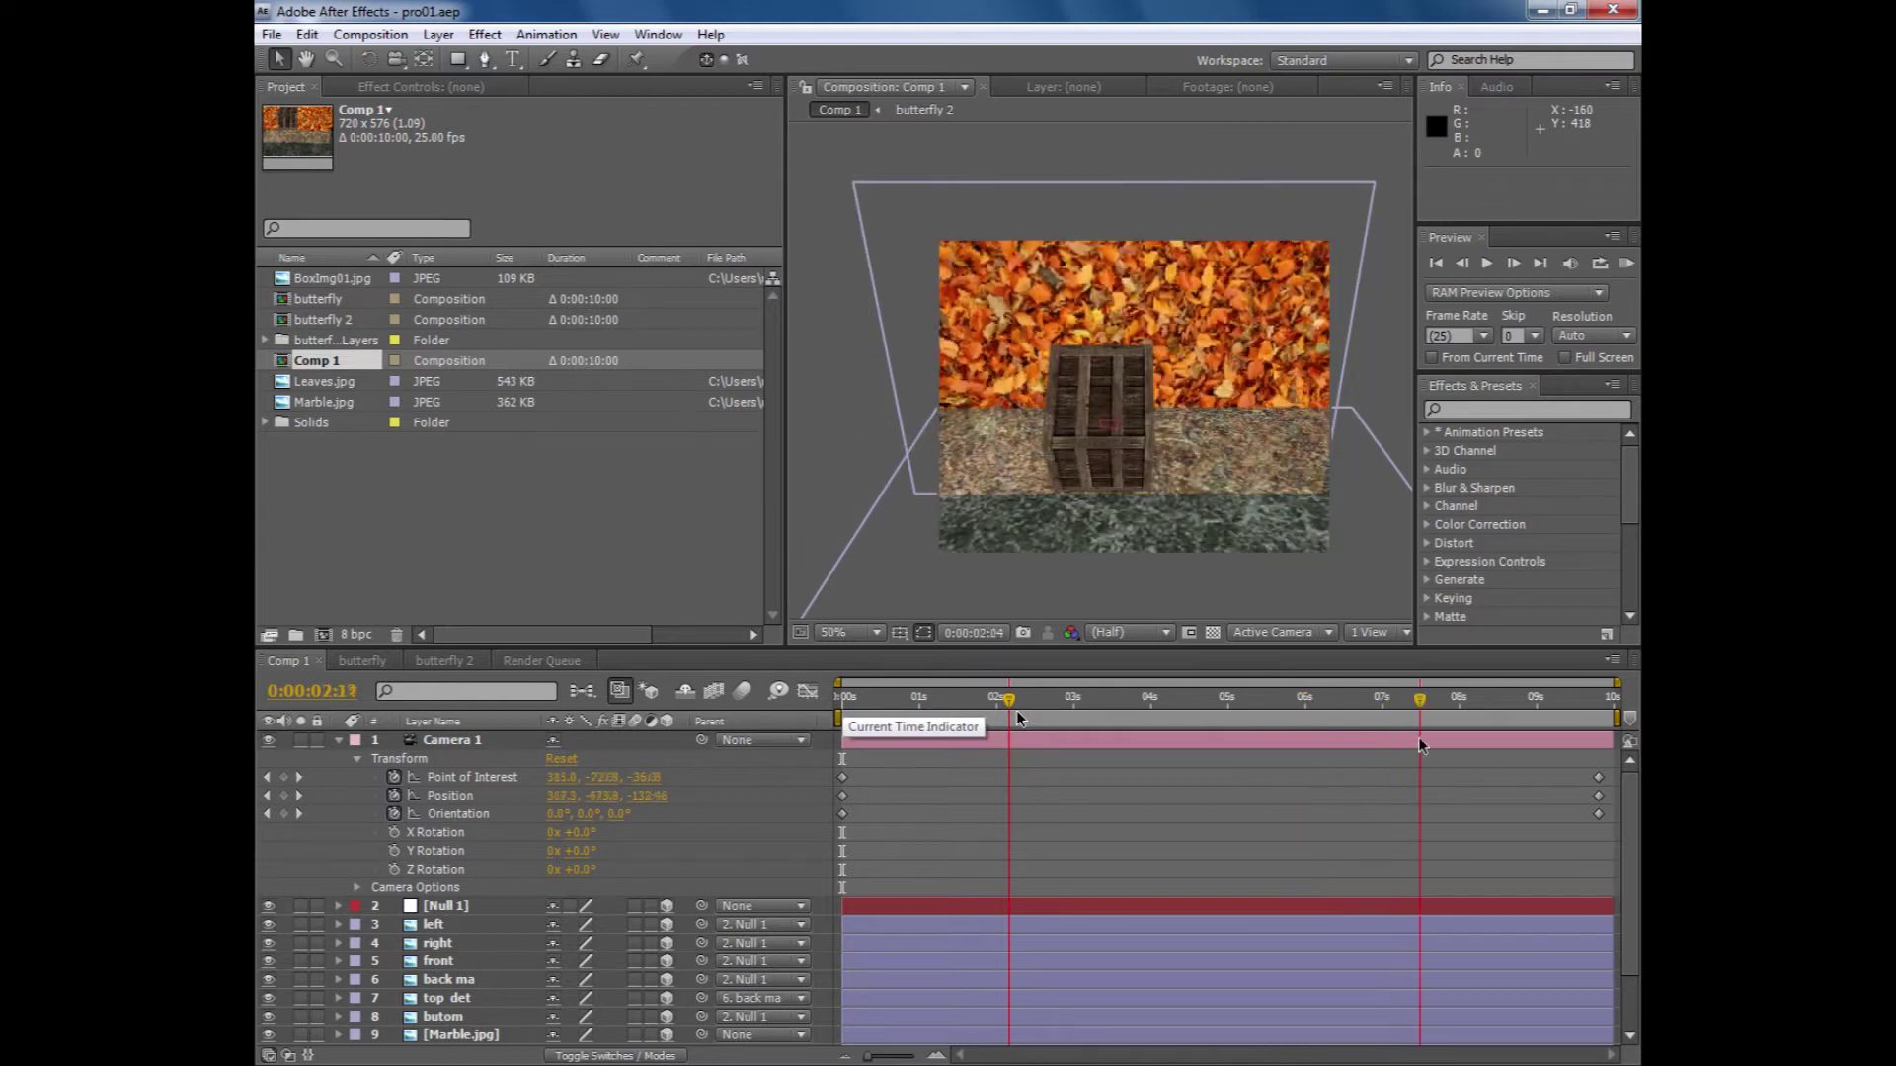
{"action": "left_click_drag", "start_coordinate": [1418, 736], "coordinate": [1611, 737]}
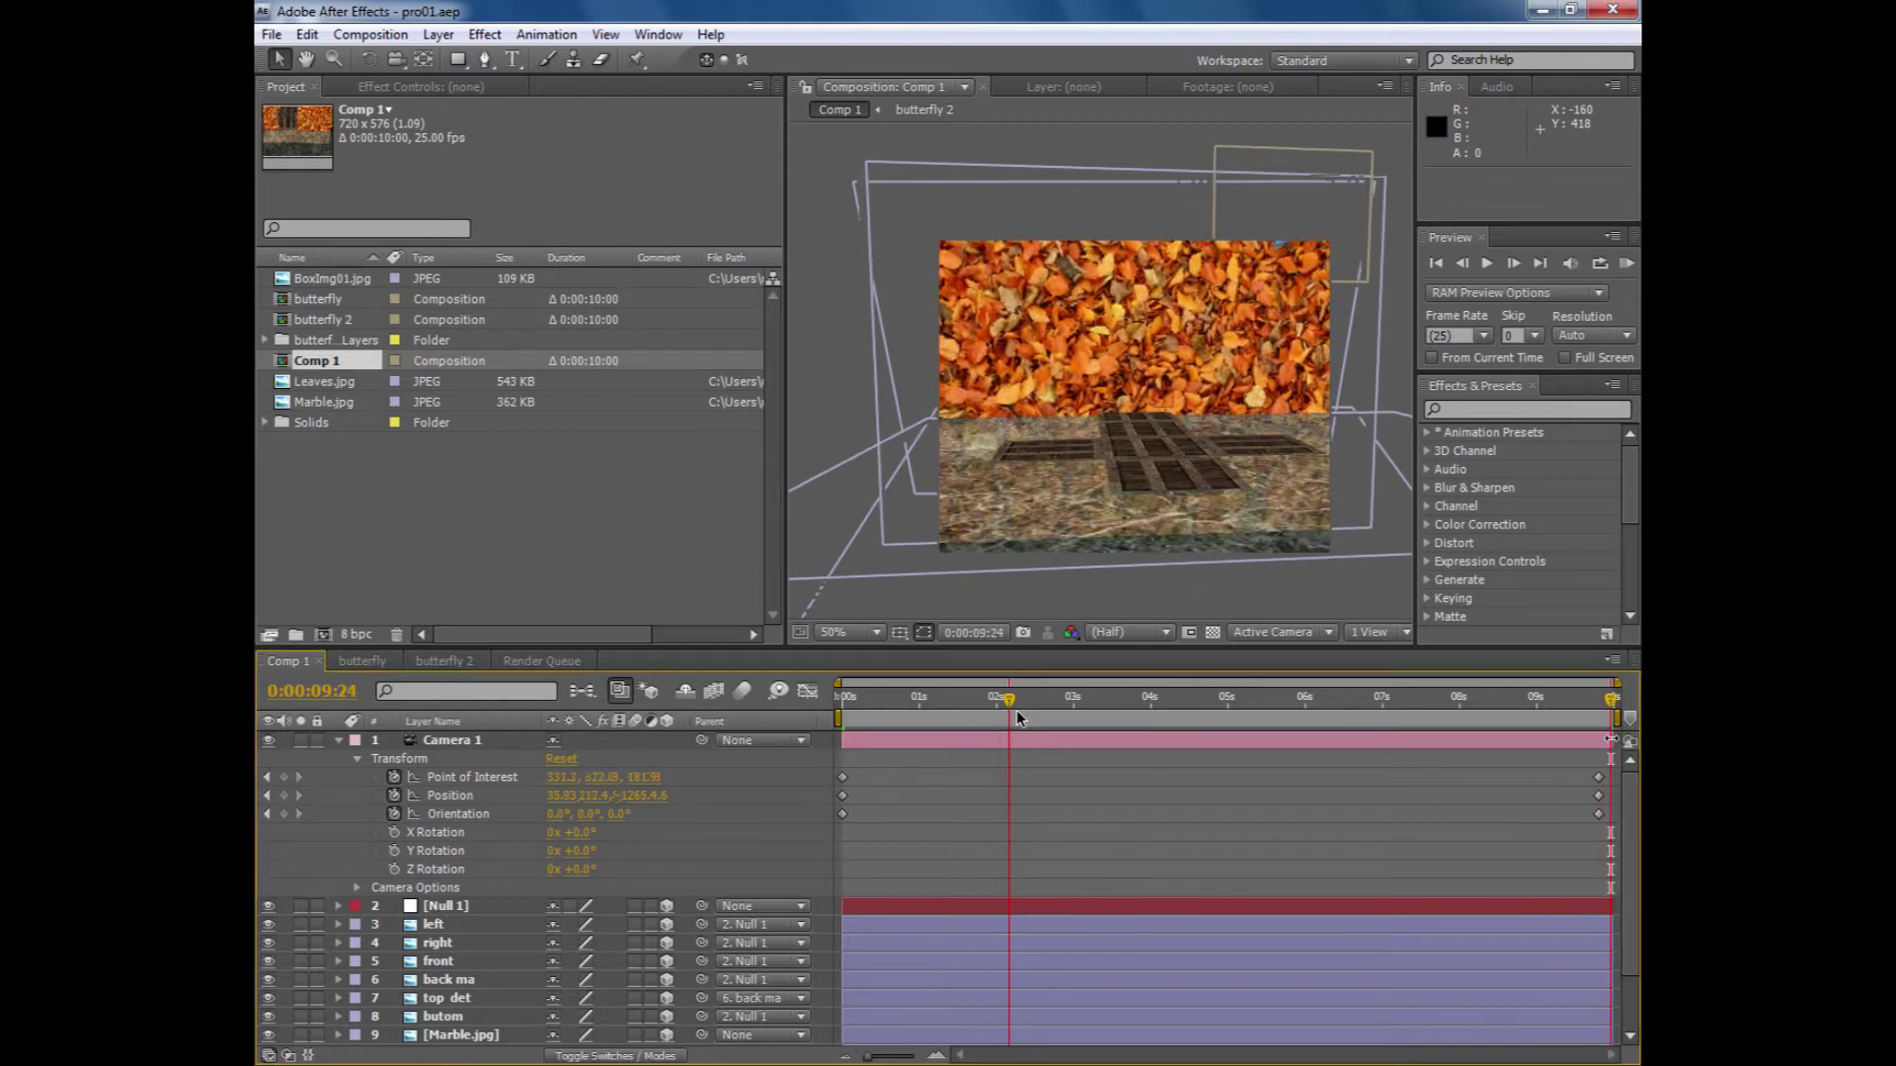
{"action": "left_click_drag", "start_coordinate": [1613, 701], "coordinate": [1397, 718]}
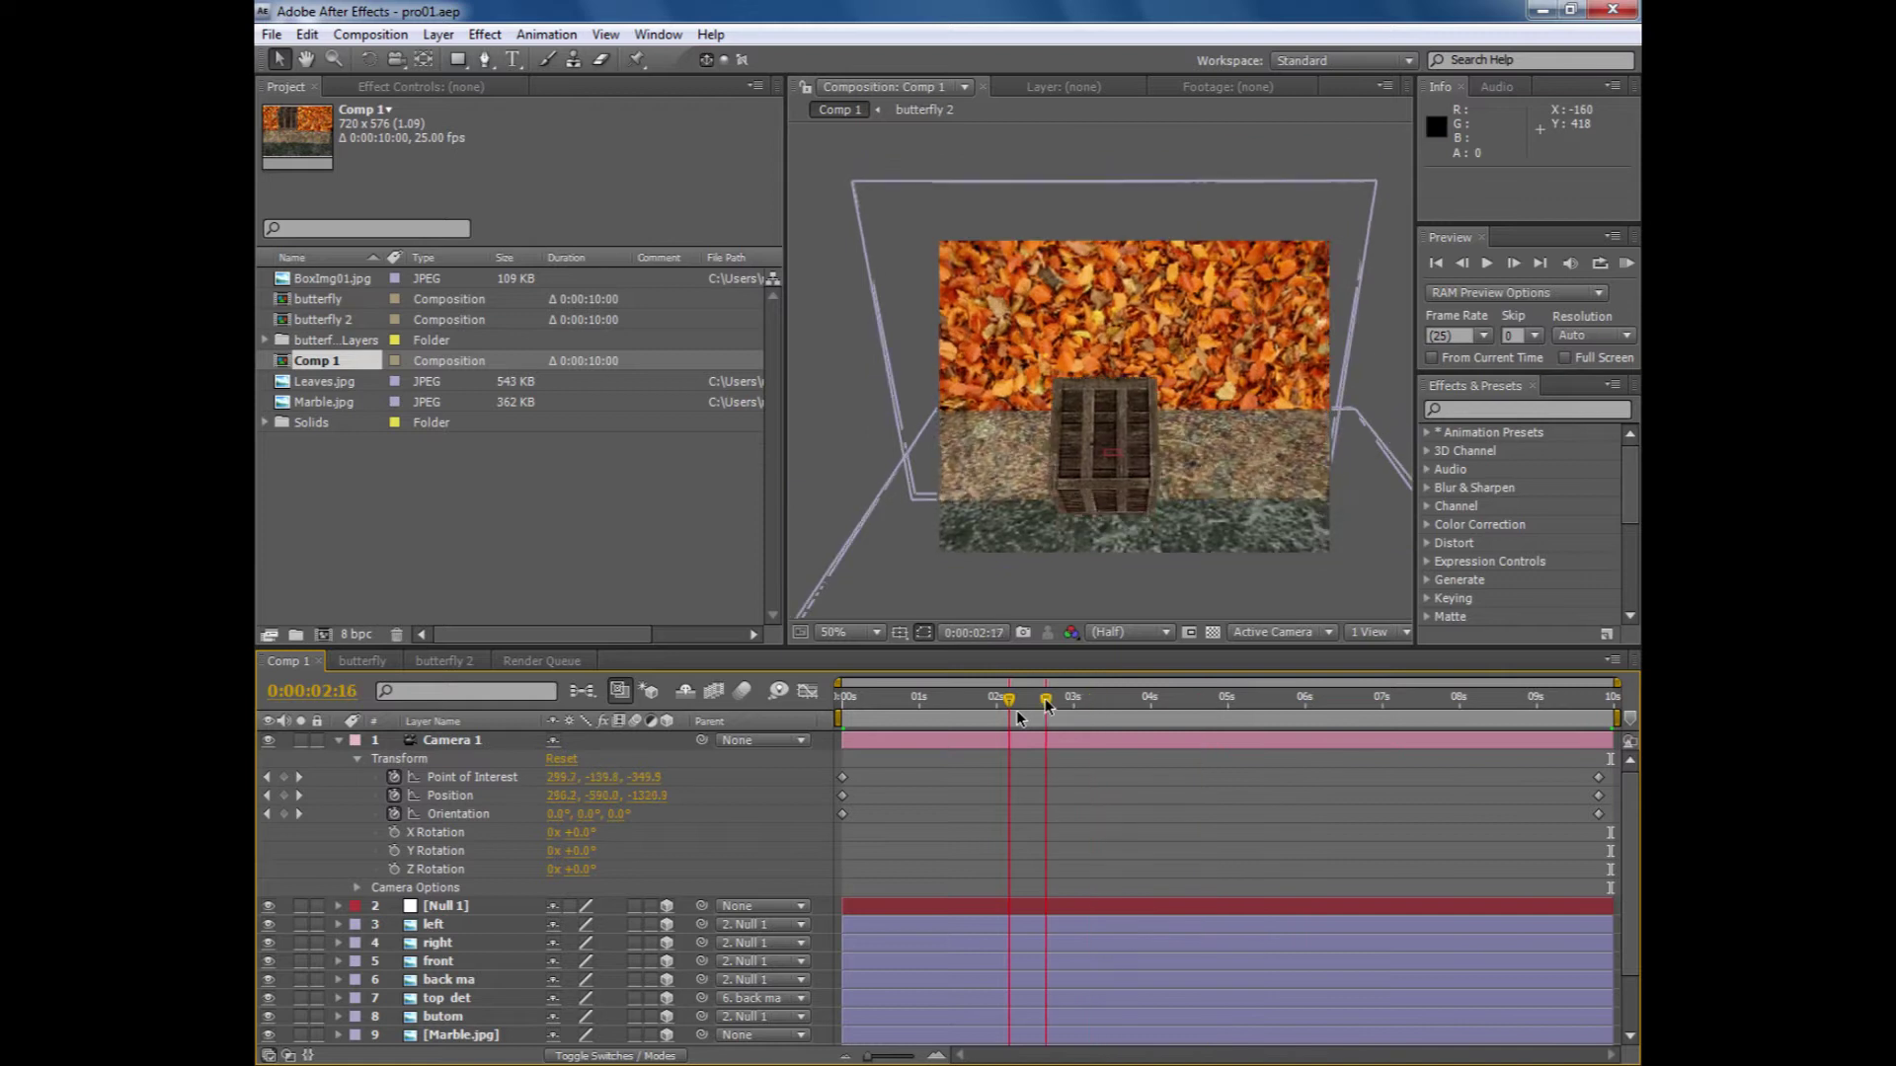
{"action": "left_click_drag", "start_coordinate": [1016, 709], "coordinate": [1314, 748]}
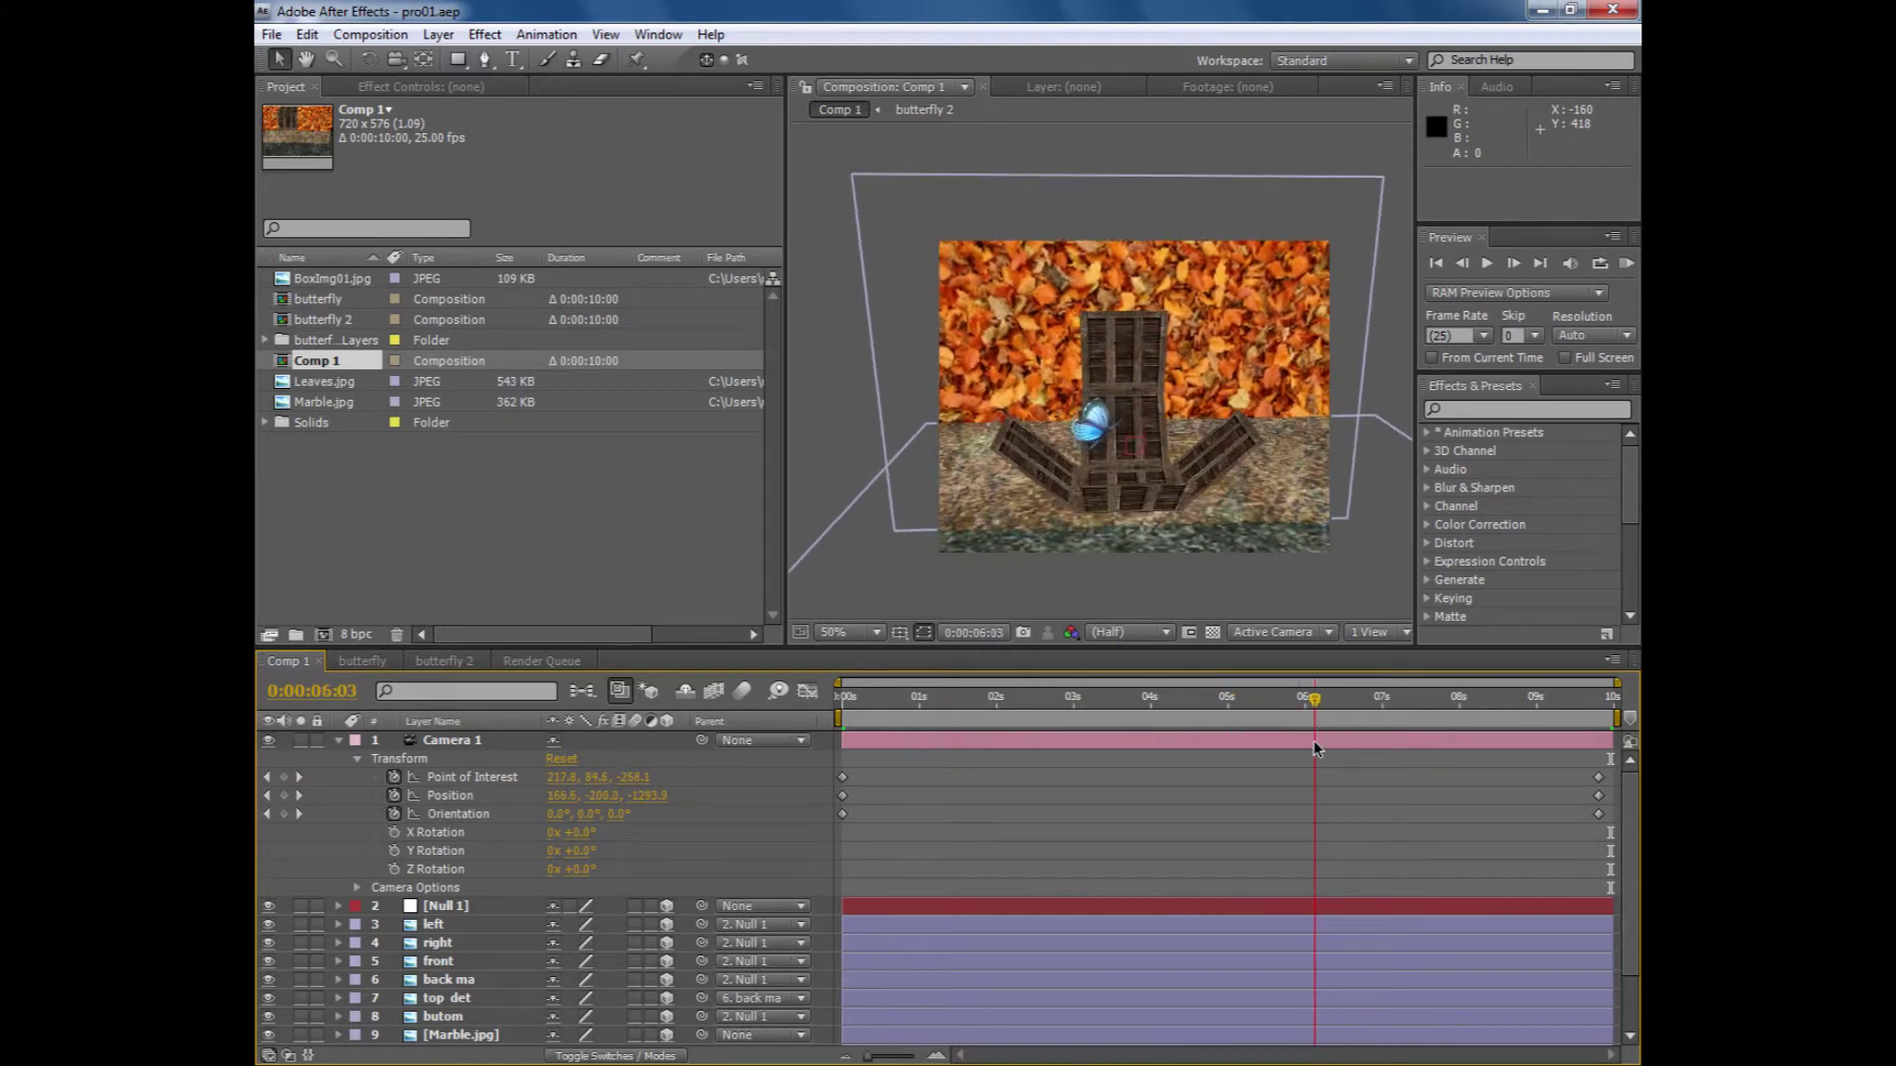
{"action": "left_click", "coordinate": [1396, 697]}
{"action": "left_click", "coordinate": [1150, 697]}
- Create a new empty project
{"action": "left_click", "coordinate": [271, 34]}
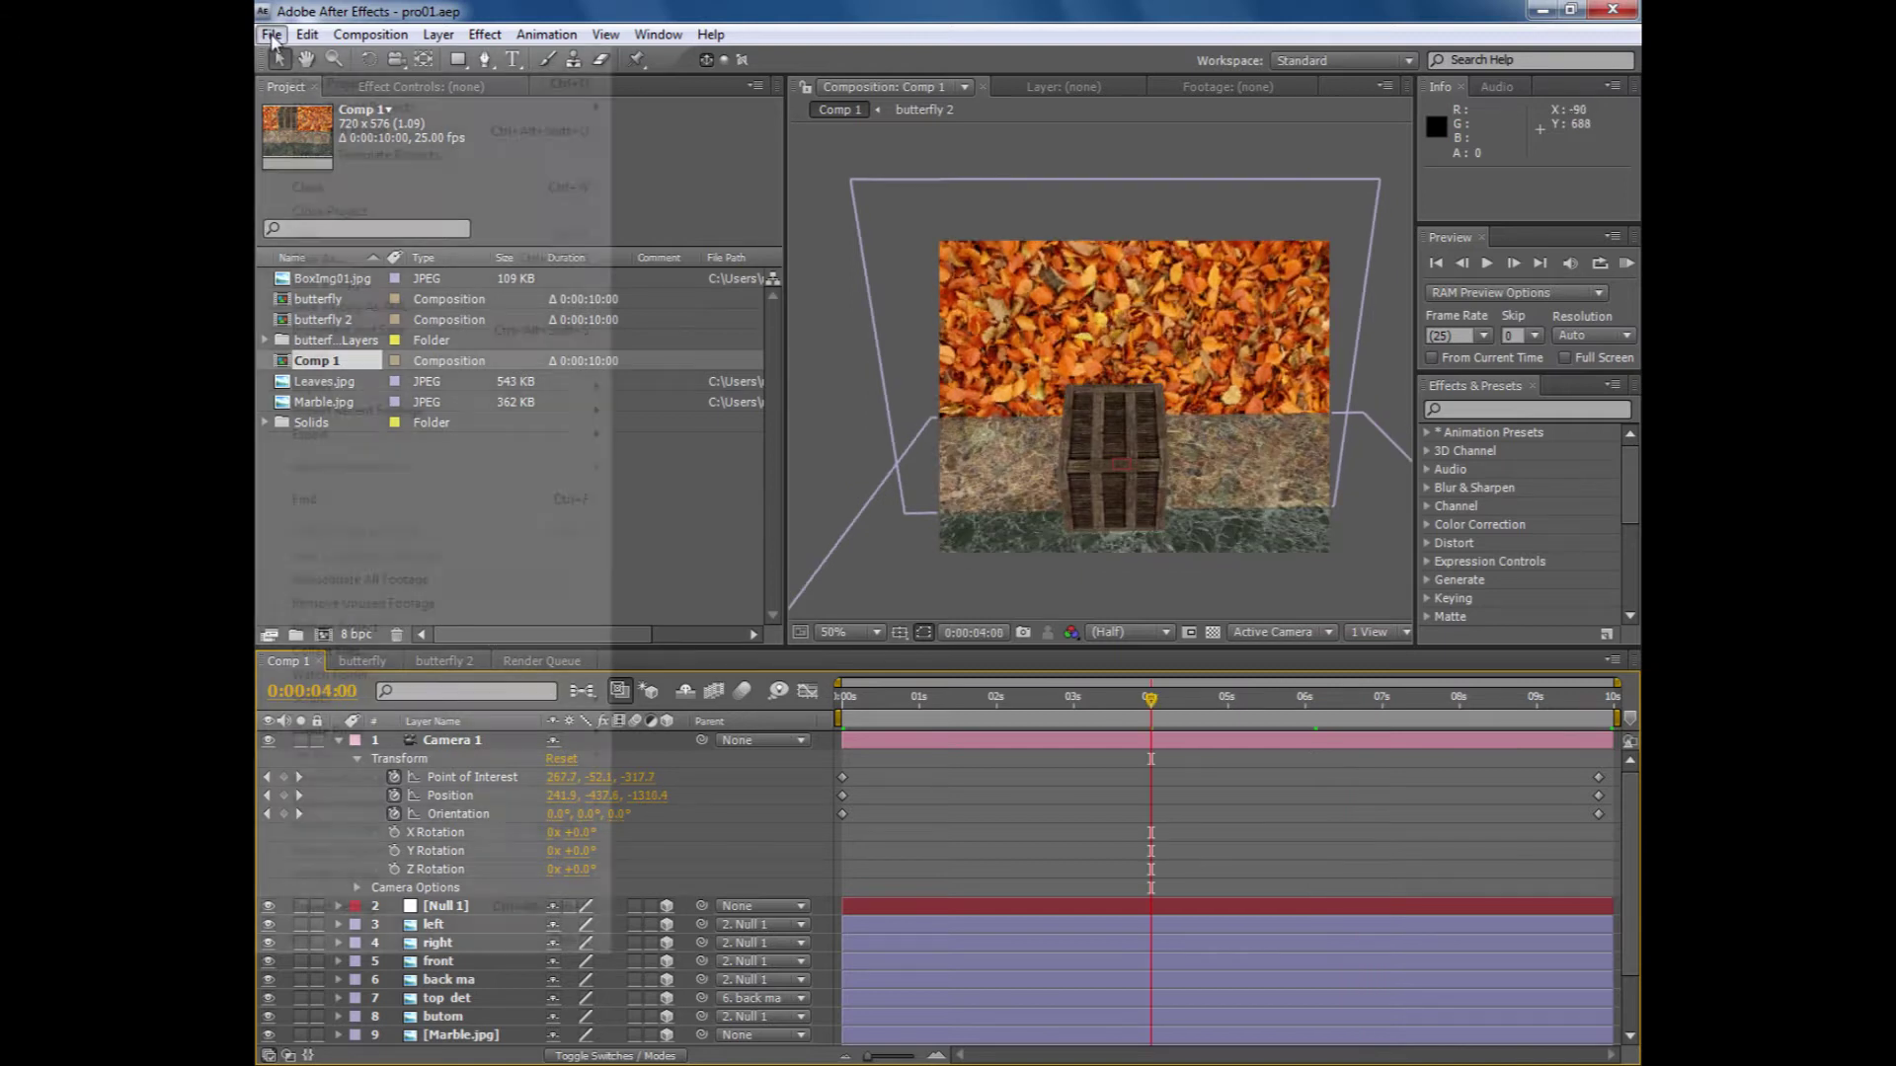
{"action": "mouse_move", "coordinate": [283, 67]}
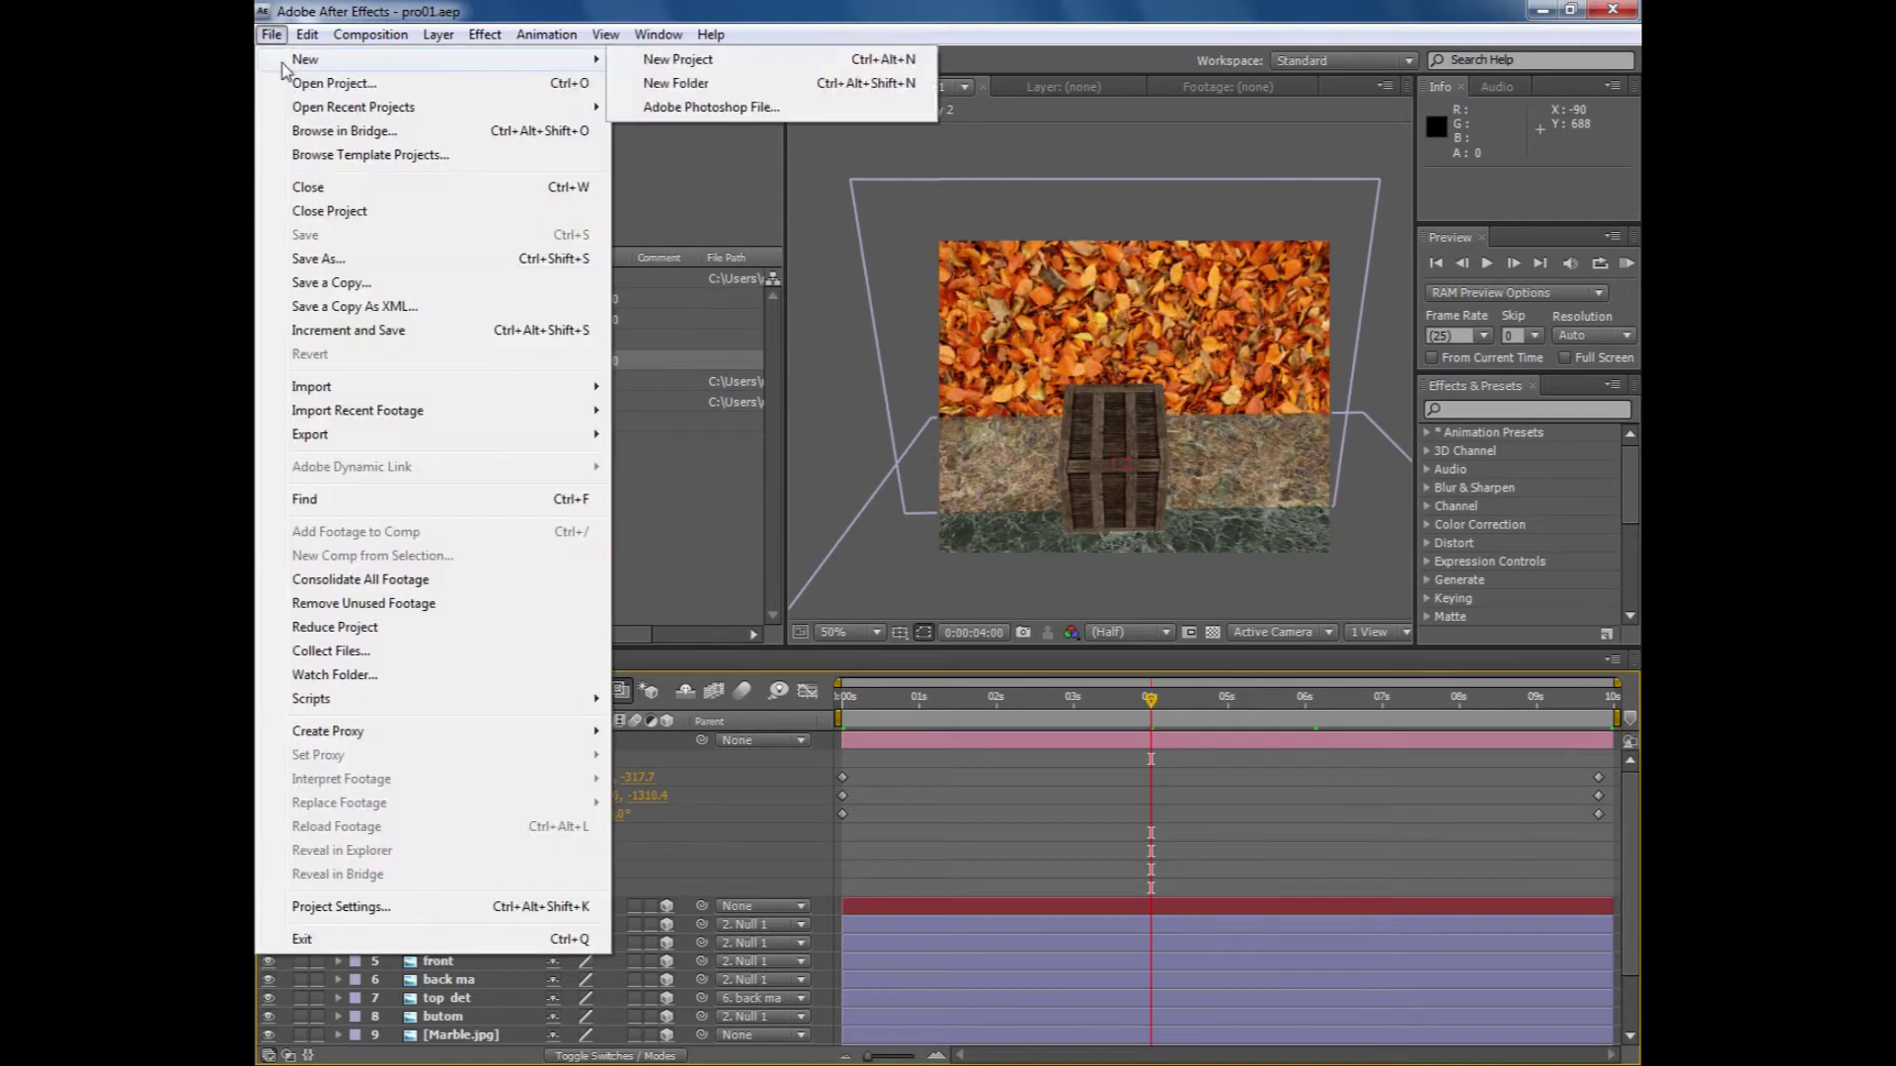
{"action": "left_click", "coordinate": [642, 65]}
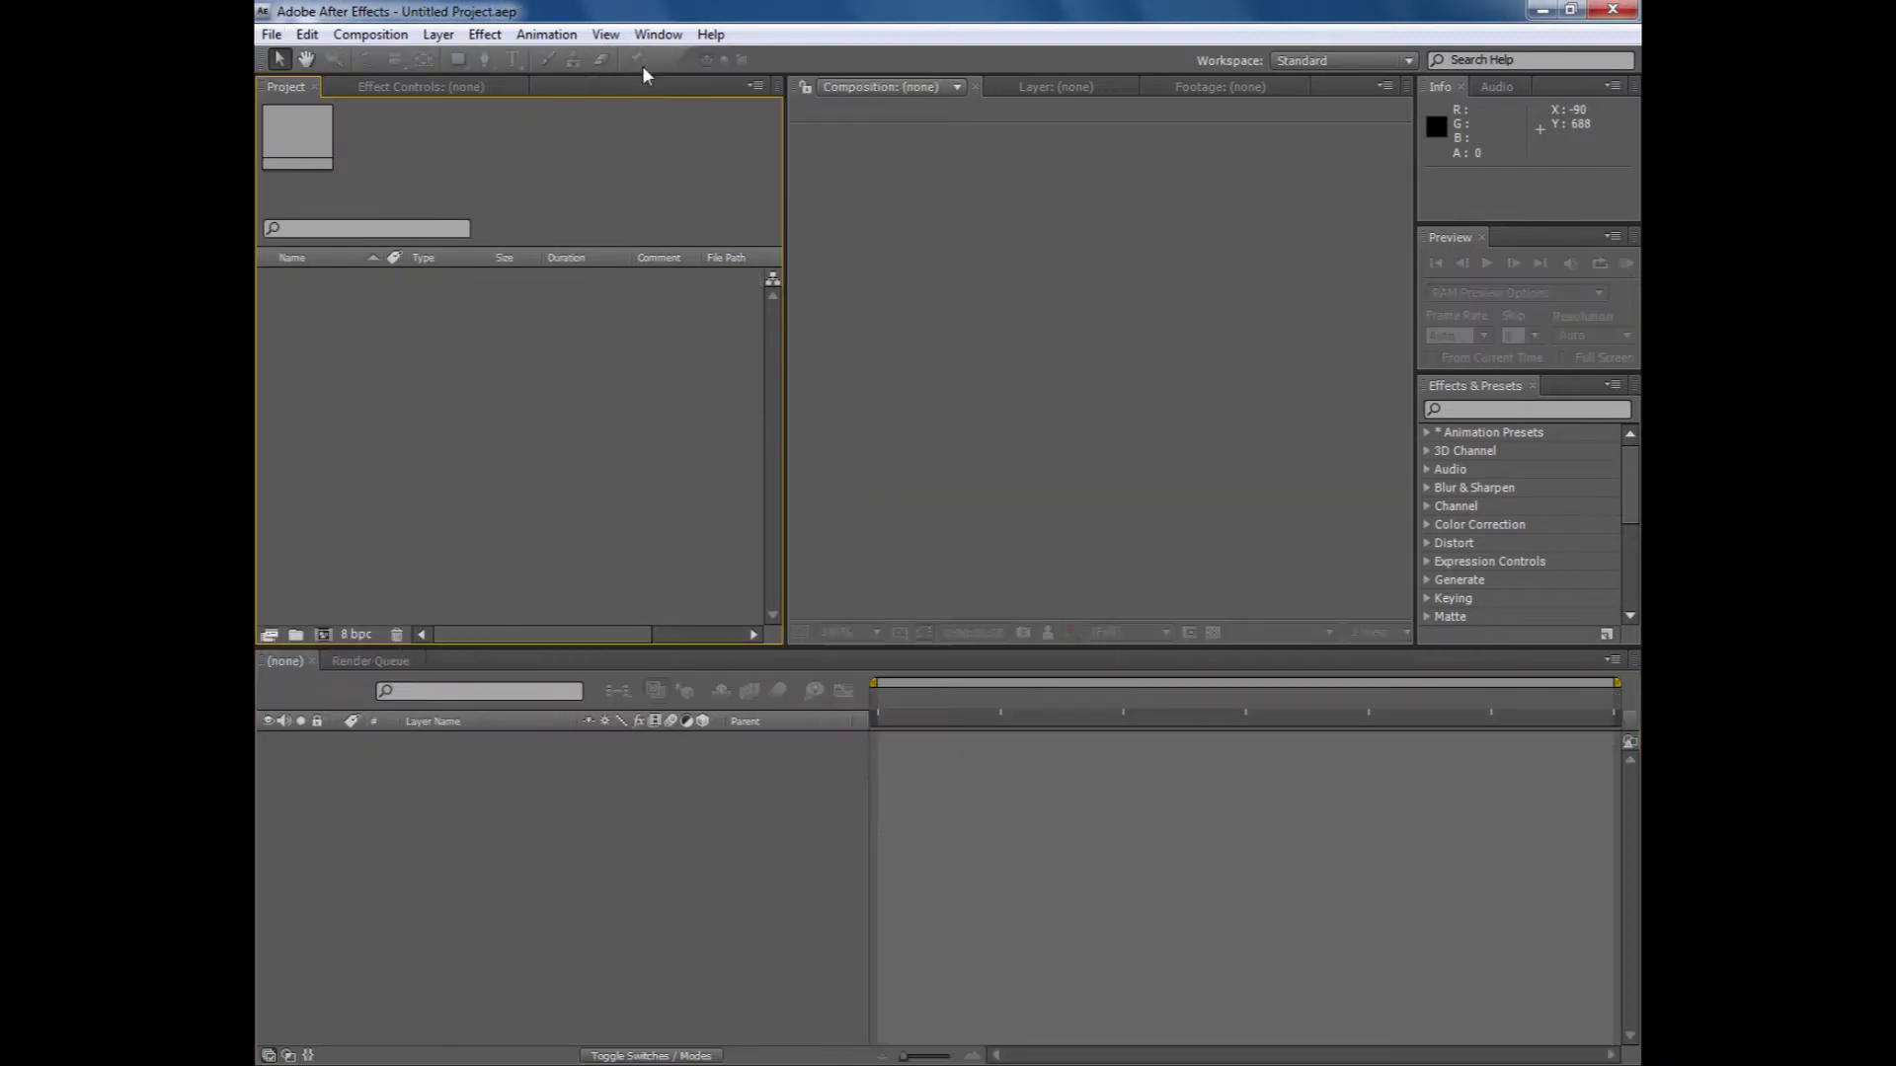
{"action": "right_click", "coordinate": [445, 385]}
{"action": "mouse_move", "coordinate": [515, 444]}
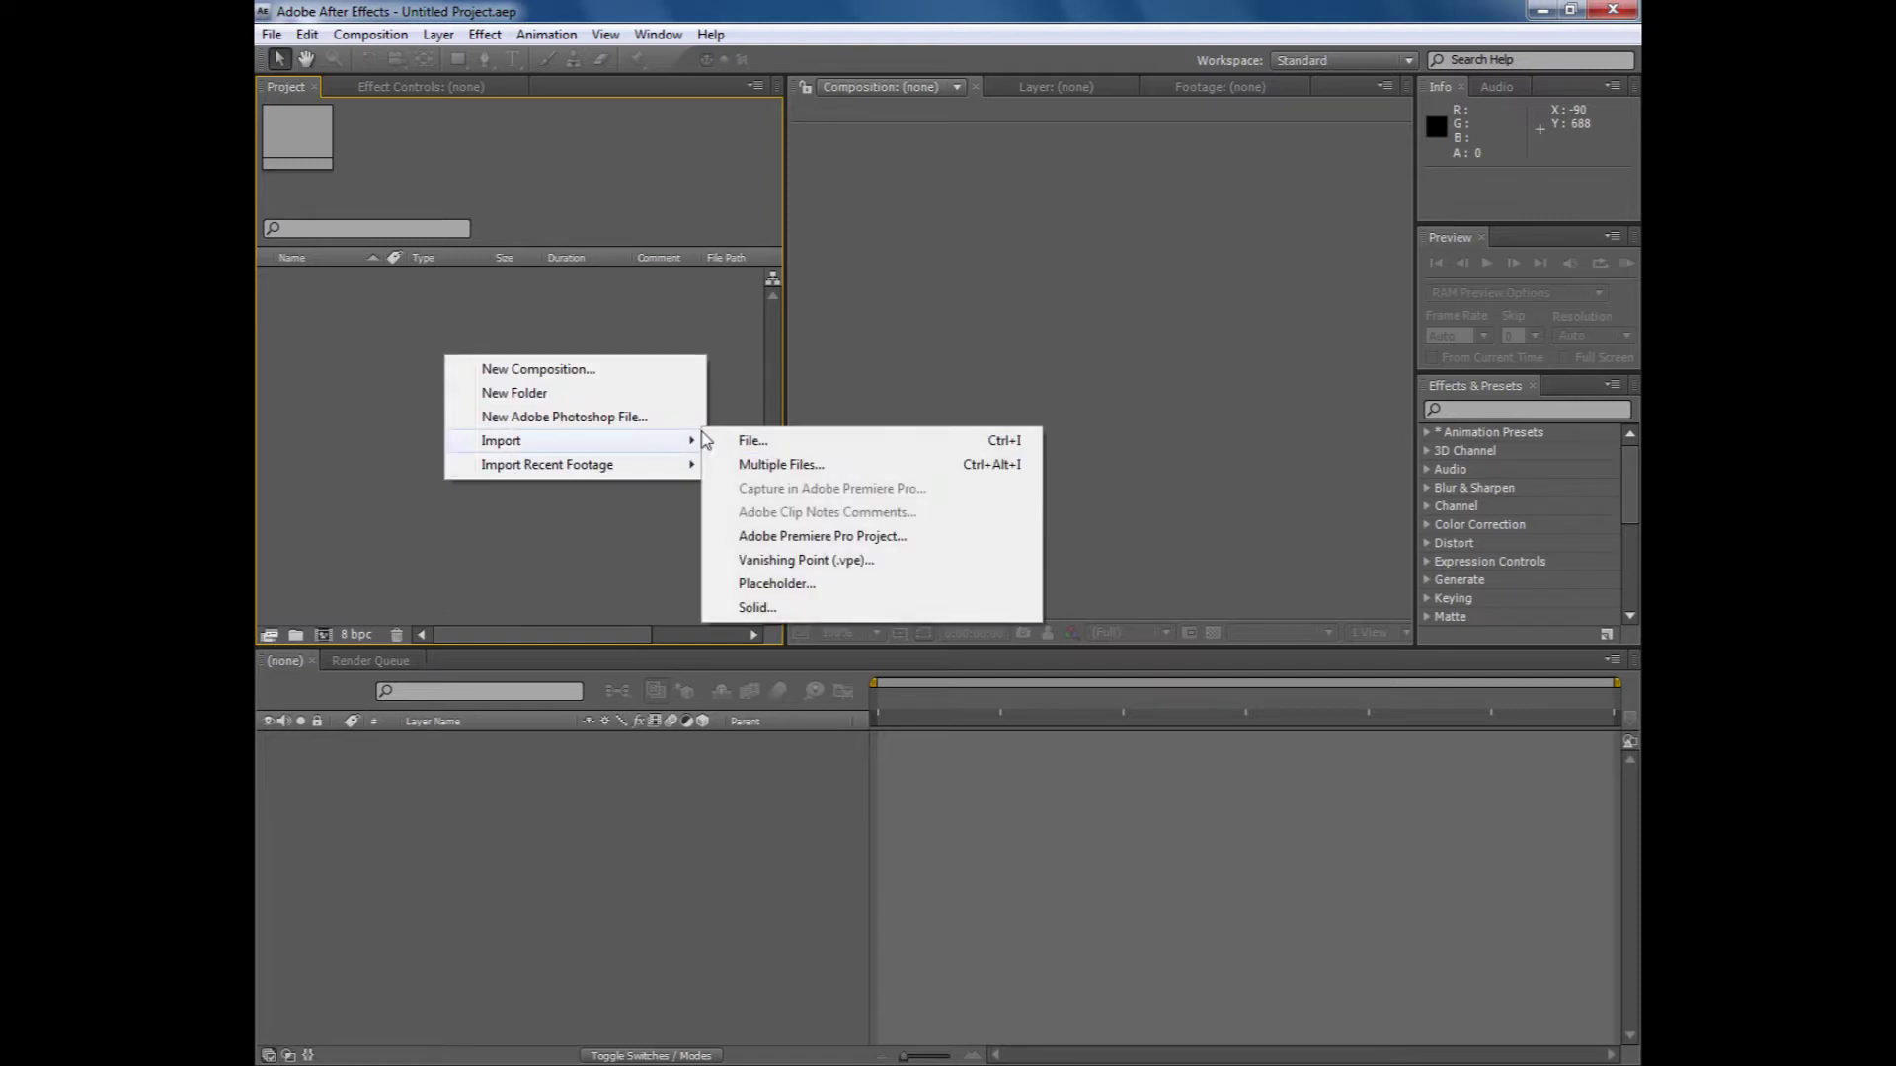
{"action": "left_click", "coordinate": [729, 442]}
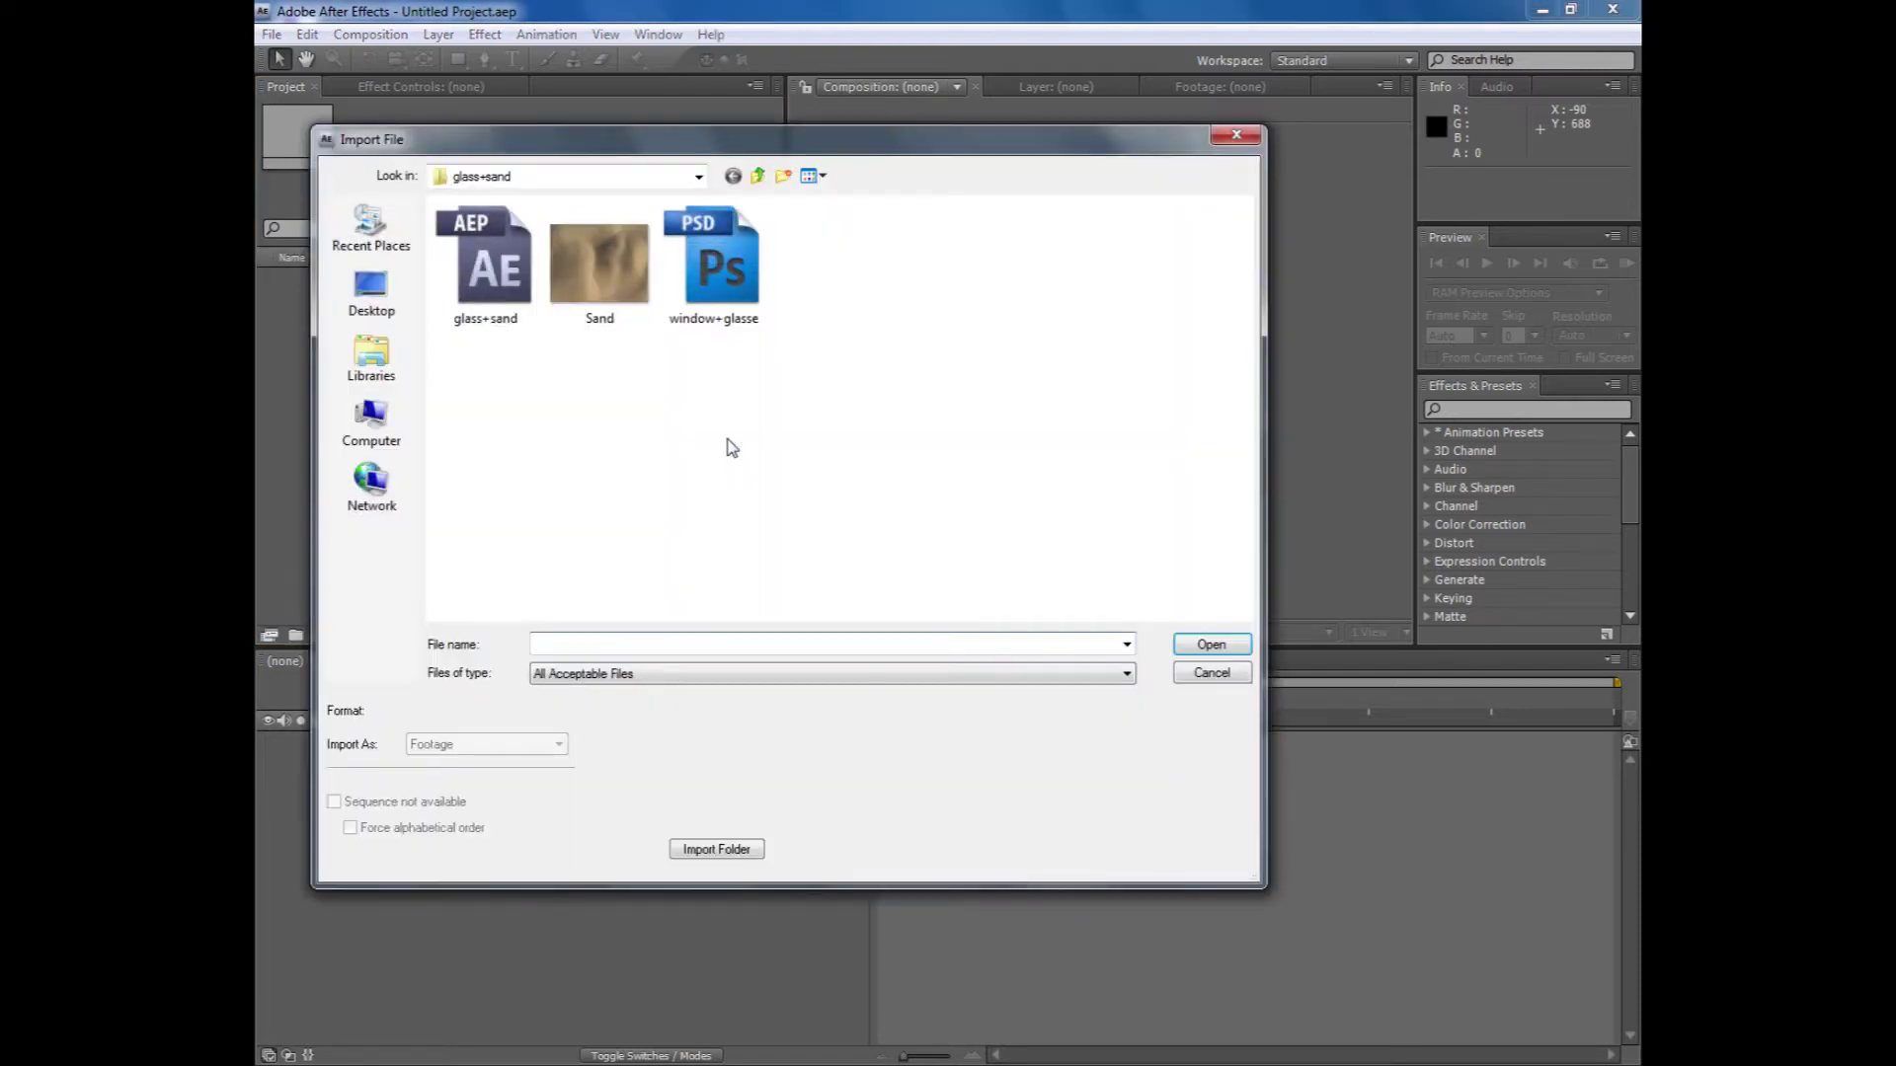
{"action": "left_click", "coordinate": [361, 363]}
{"action": "double_click", "coordinate": [947, 241]}
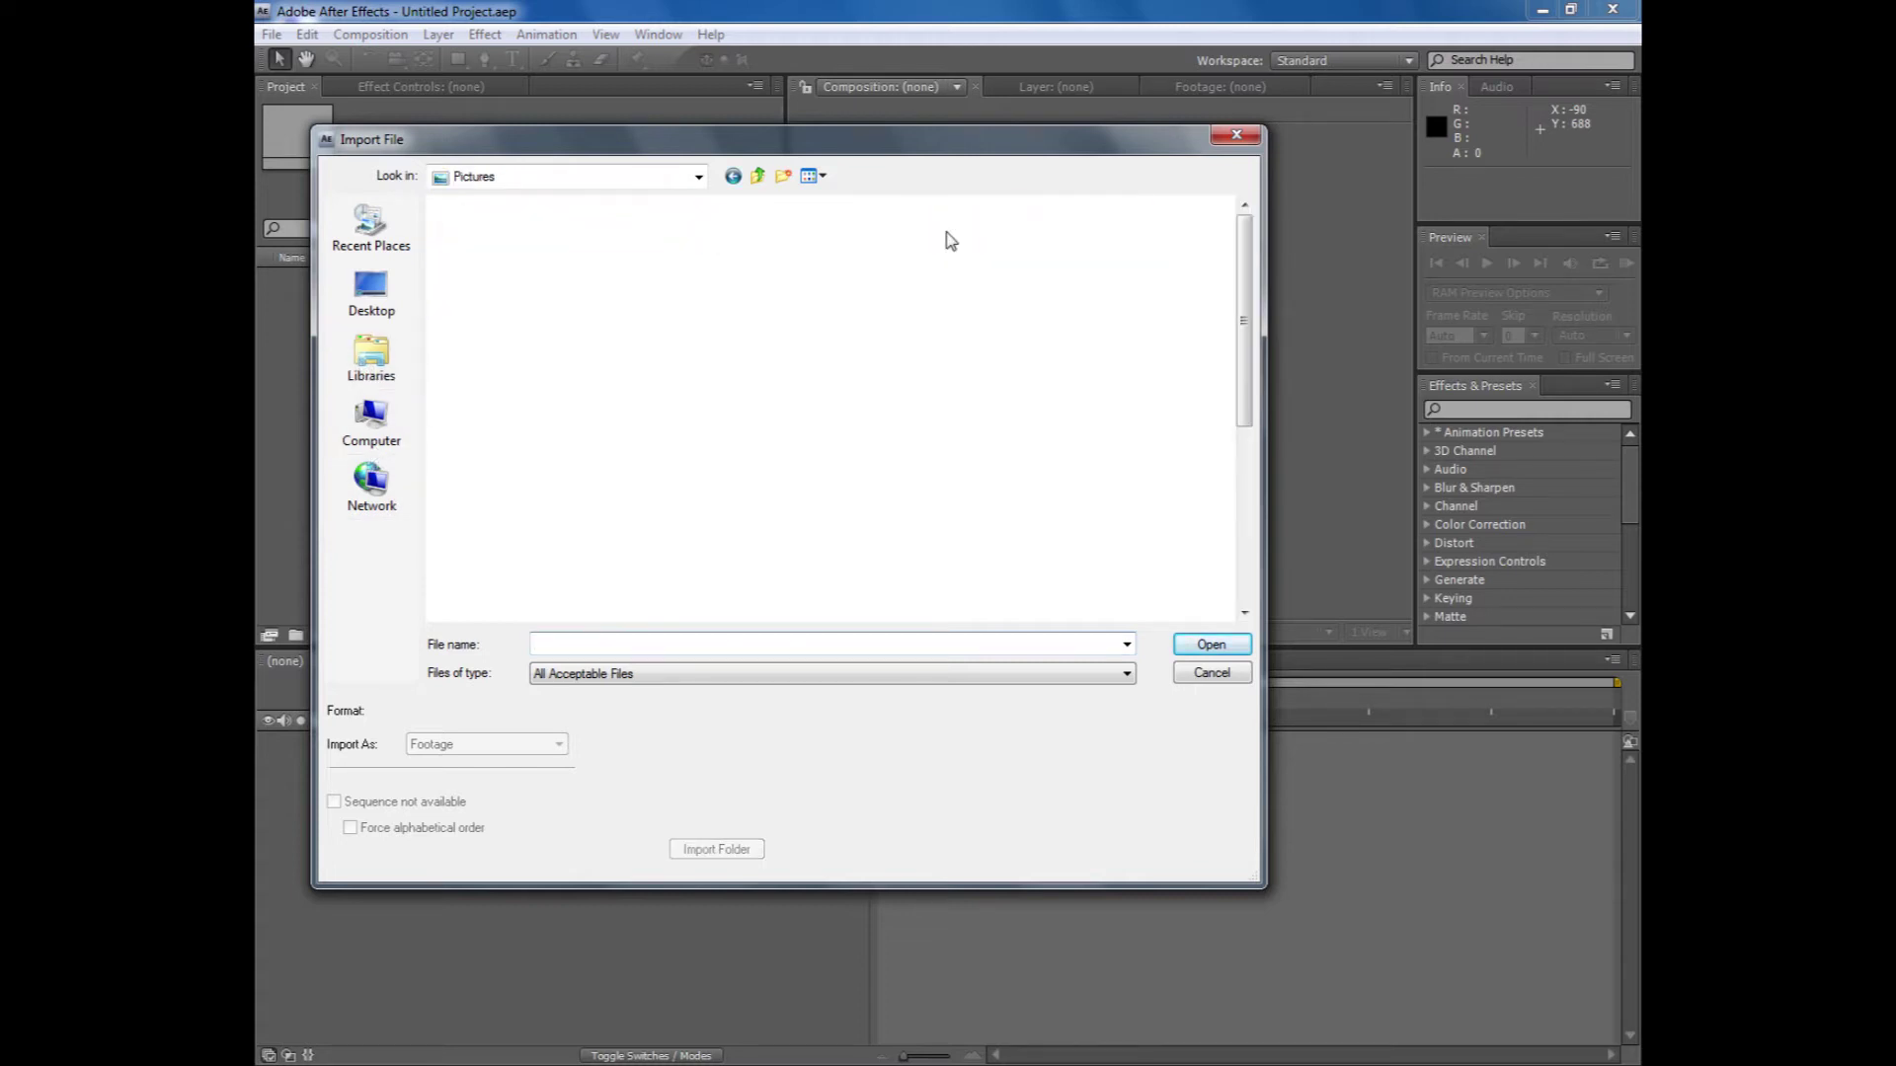
{"action": "left_click", "coordinate": [1212, 673]}
- Try to import BoxImg01.jpg, Marble.jpg, Leaves.jpg and butterfly.psd together from the Pictures library as multiple files
{"action": "right_click", "coordinate": [399, 372]}
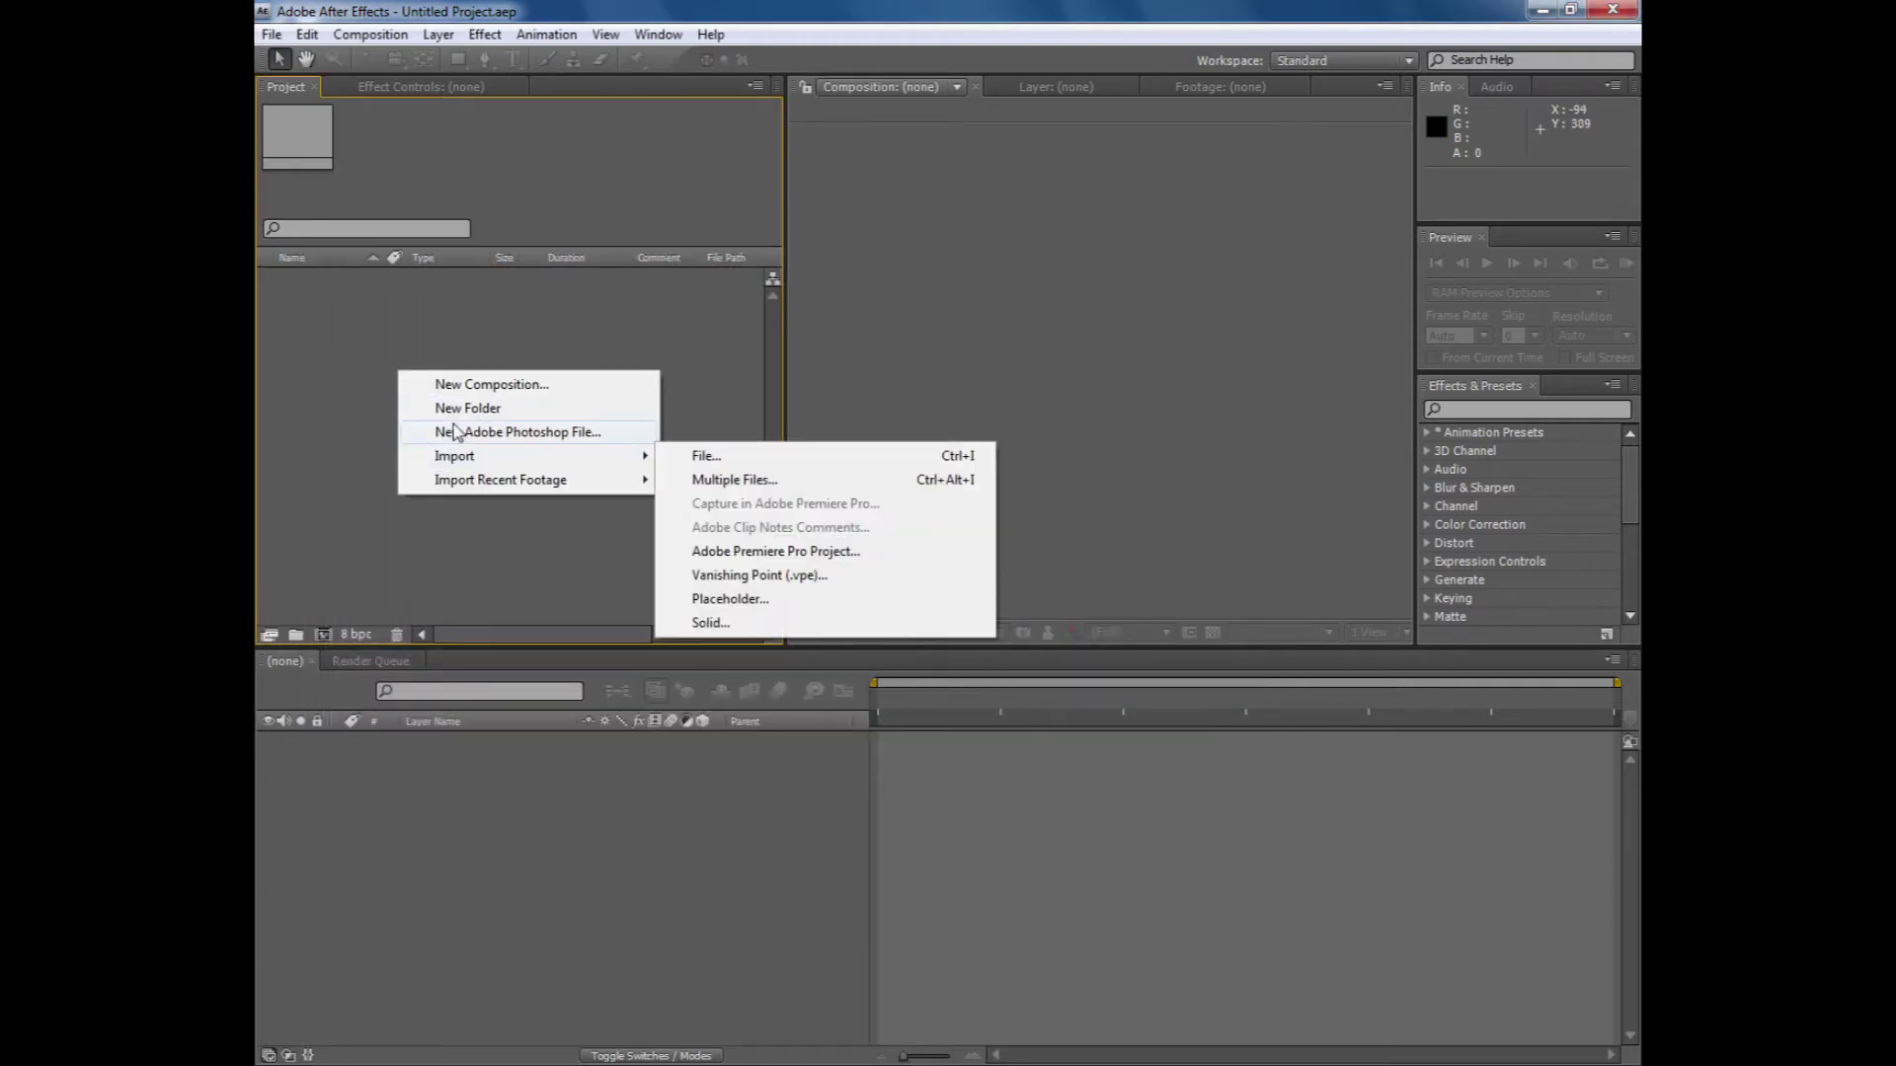
{"action": "right_click", "coordinate": [444, 323]}
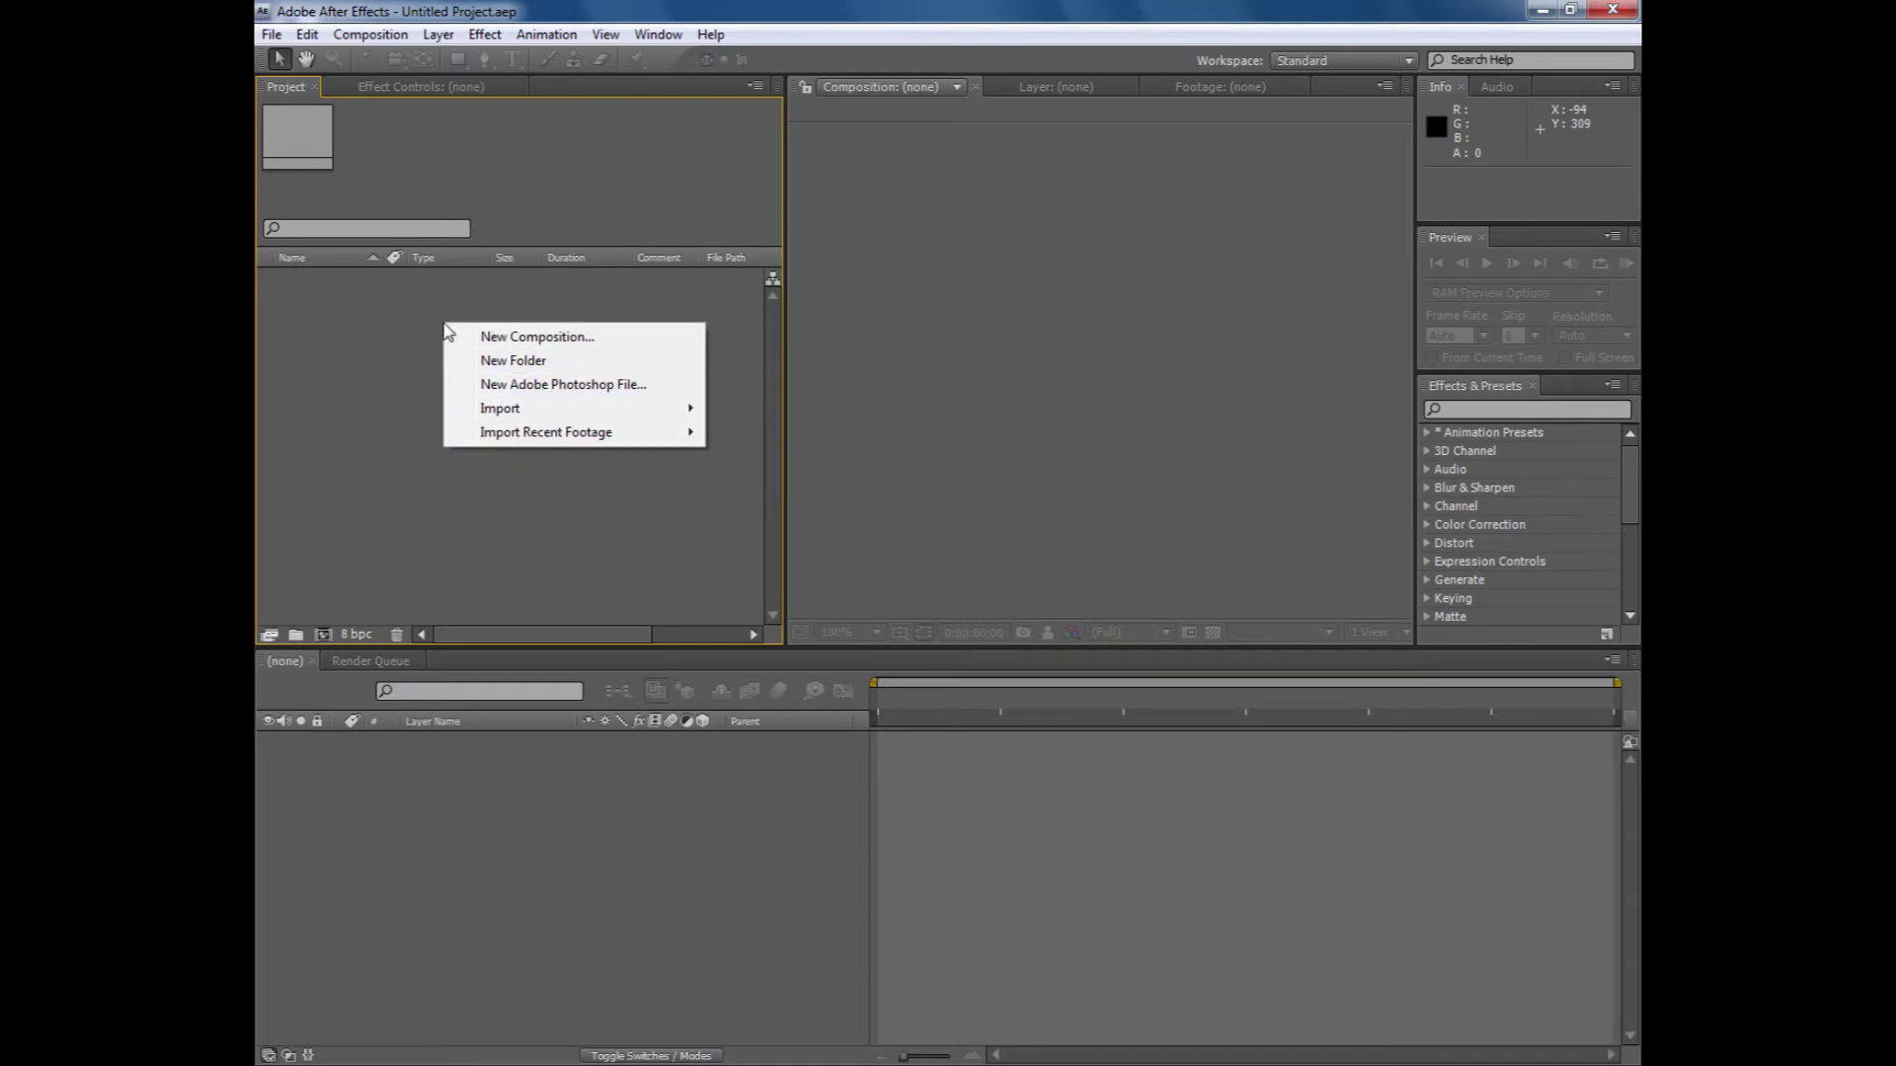
{"action": "mouse_move", "coordinate": [475, 425]}
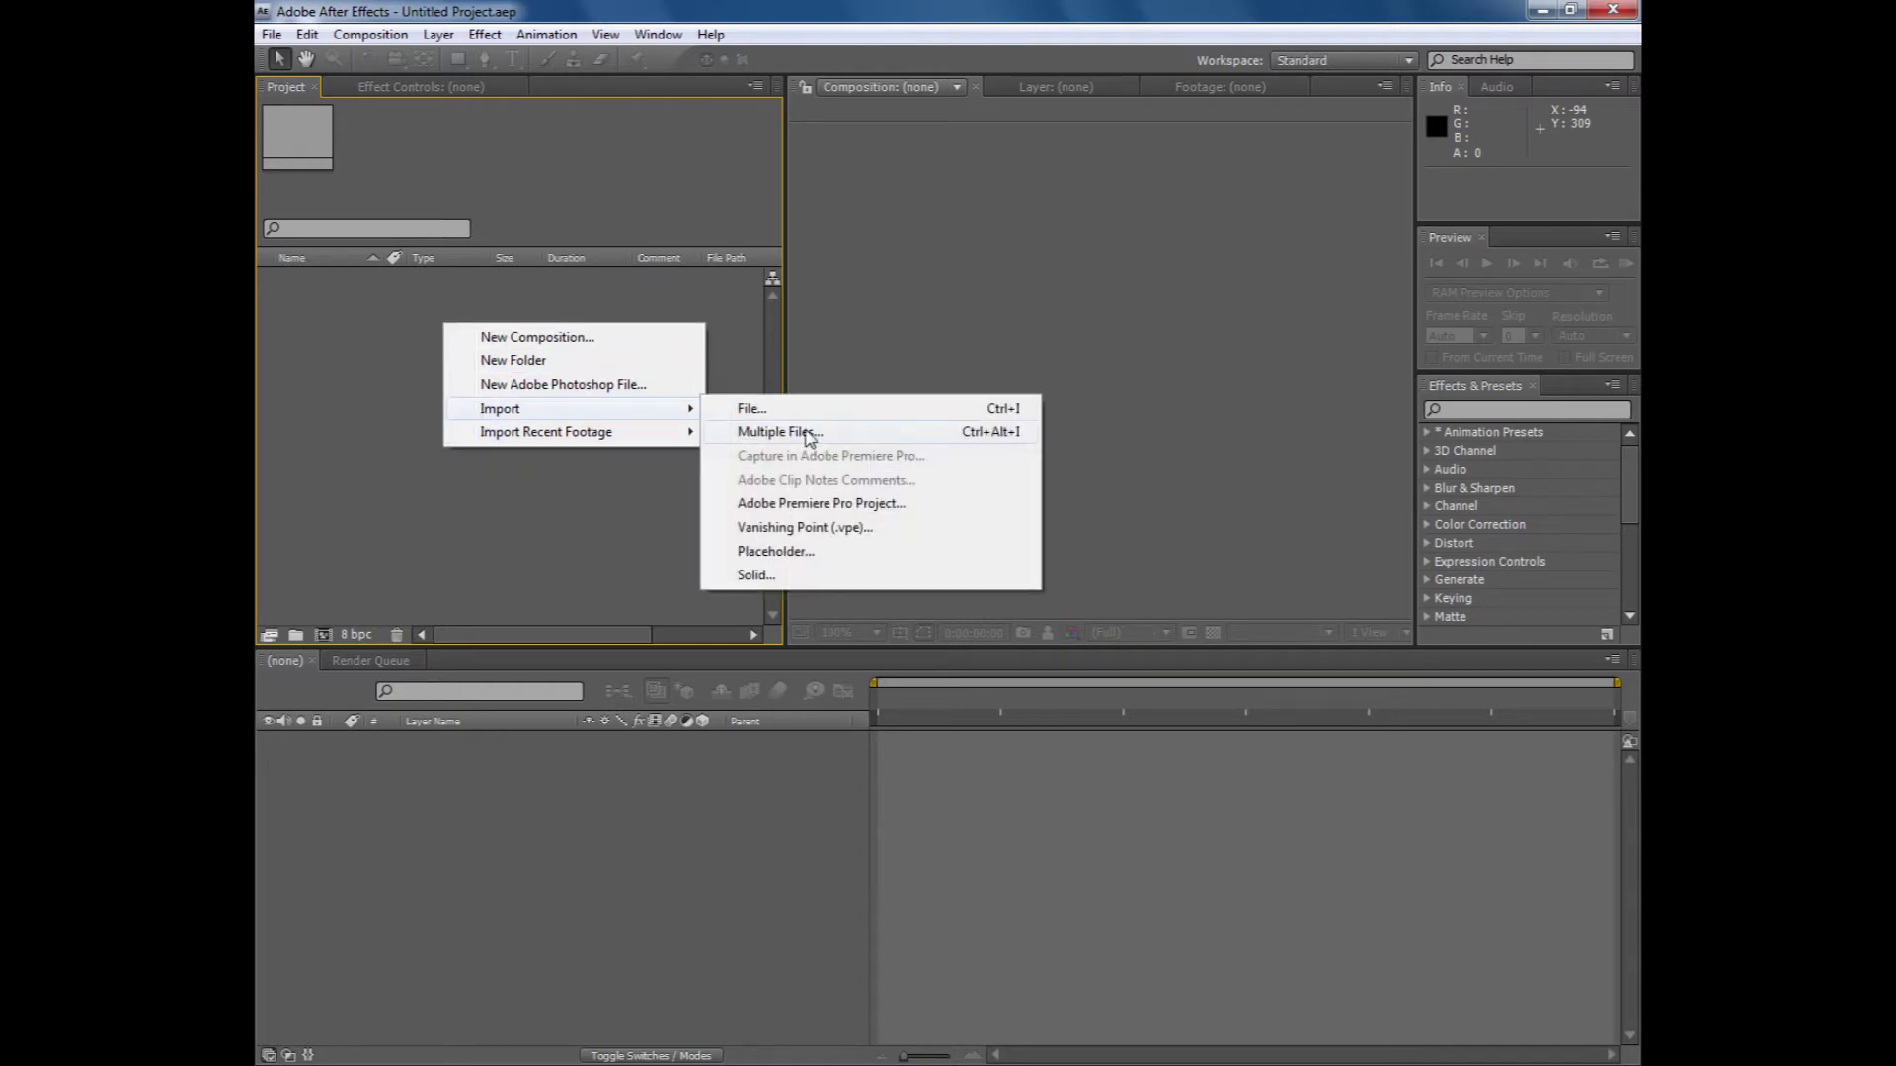
{"action": "left_click", "coordinate": [804, 435]}
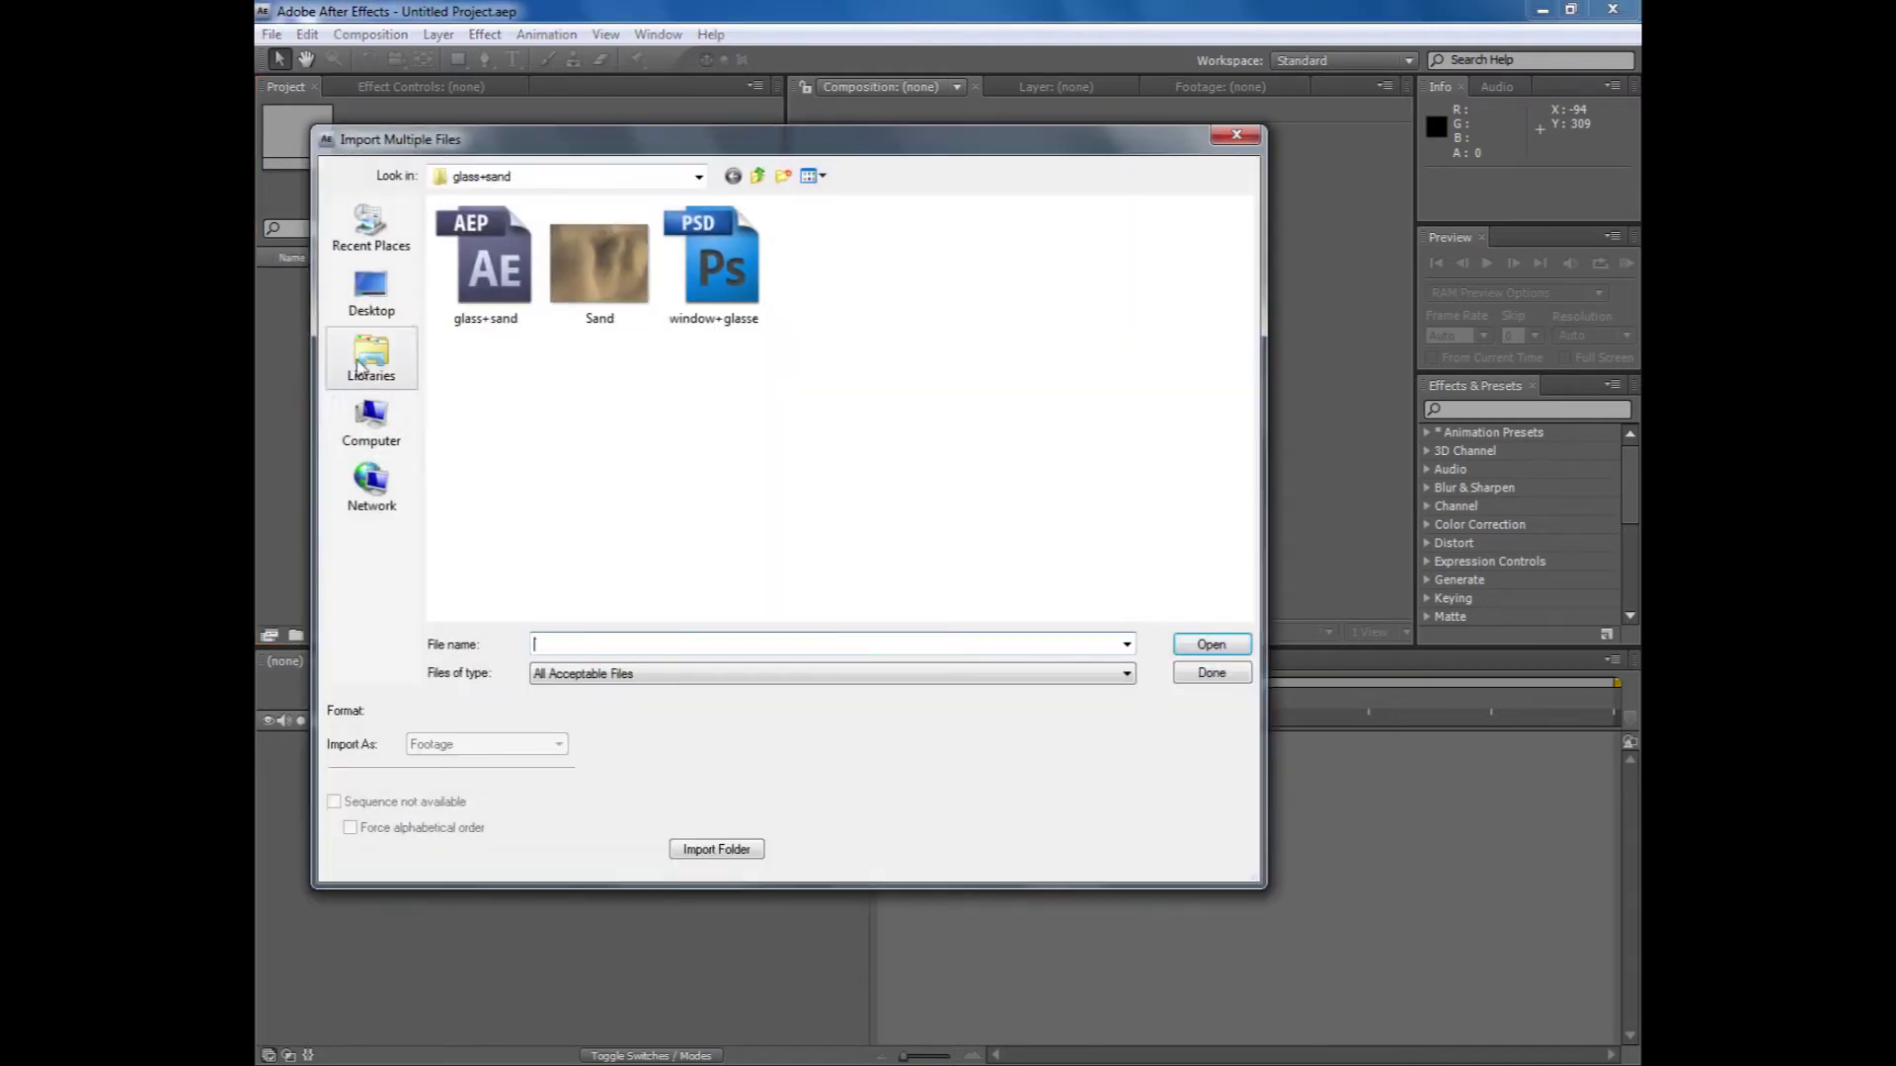
{"action": "left_click", "coordinate": [373, 364]}
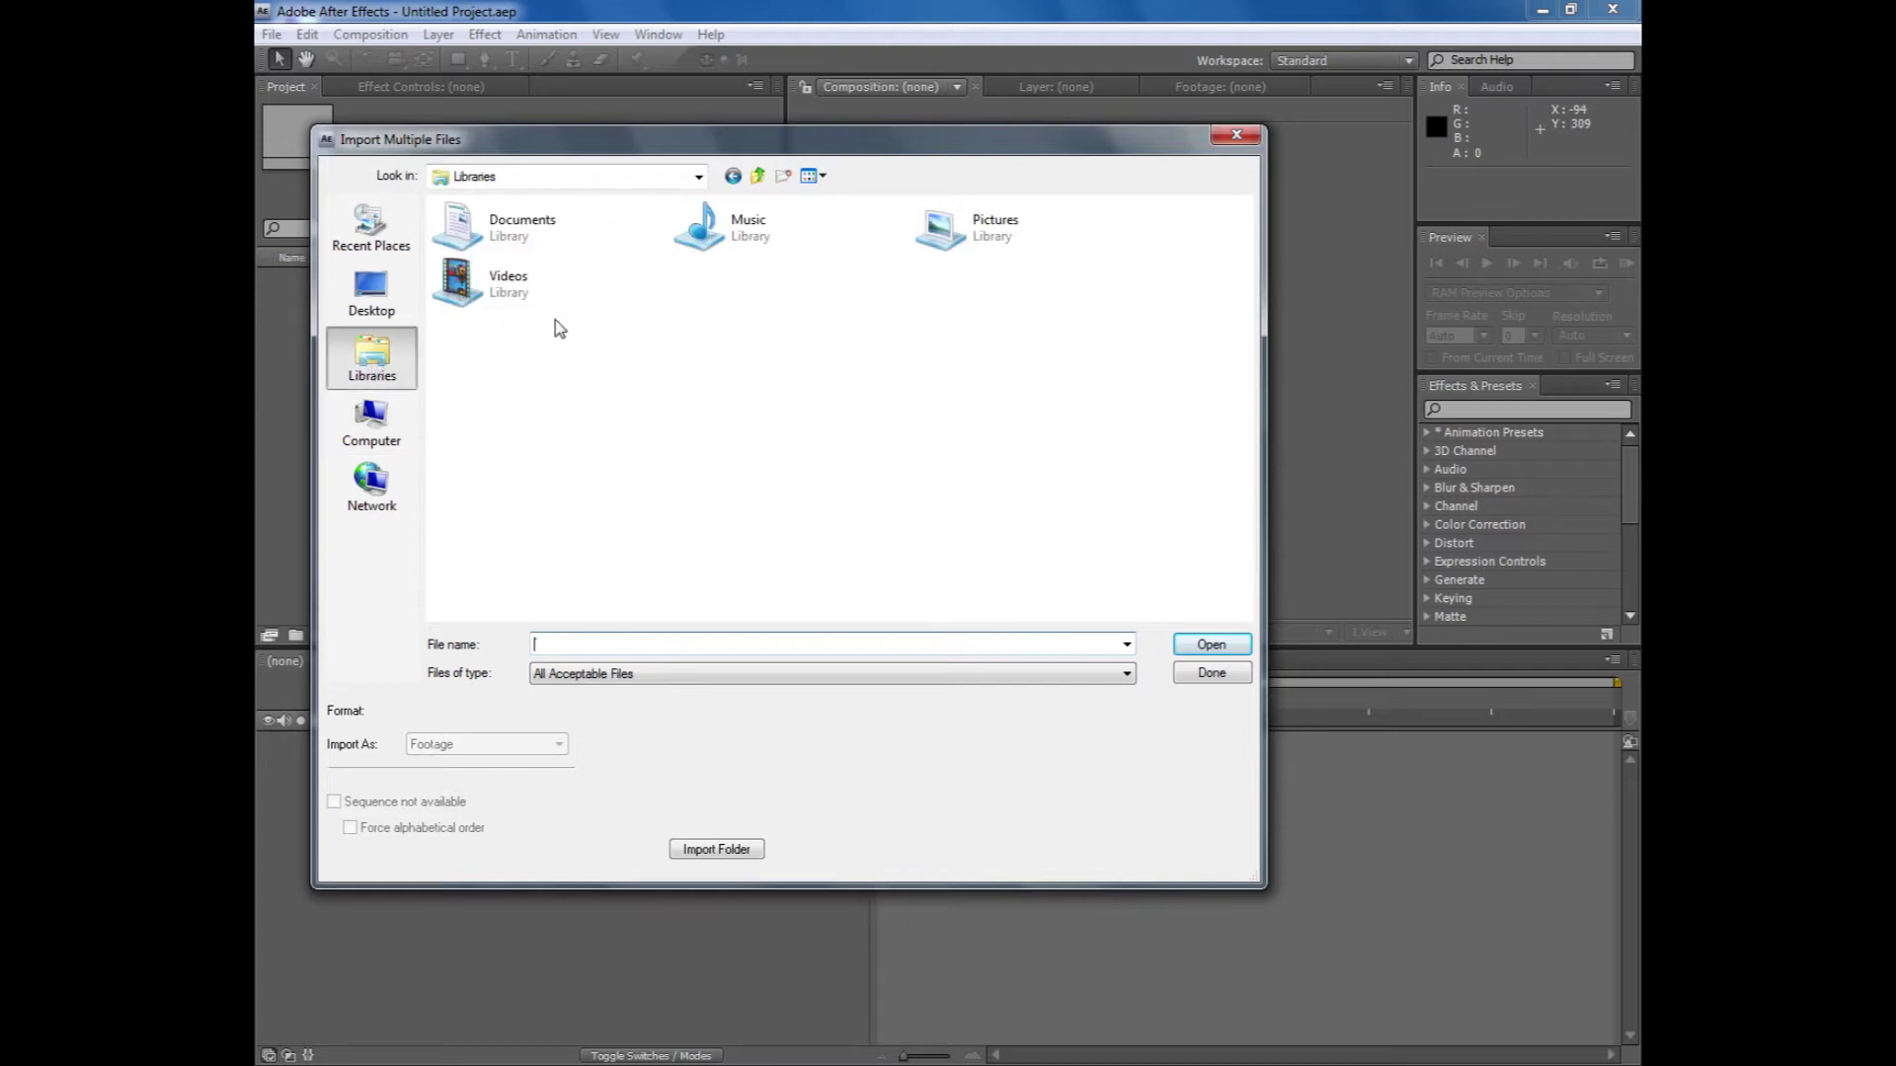
{"action": "double_click", "coordinate": [939, 237]}
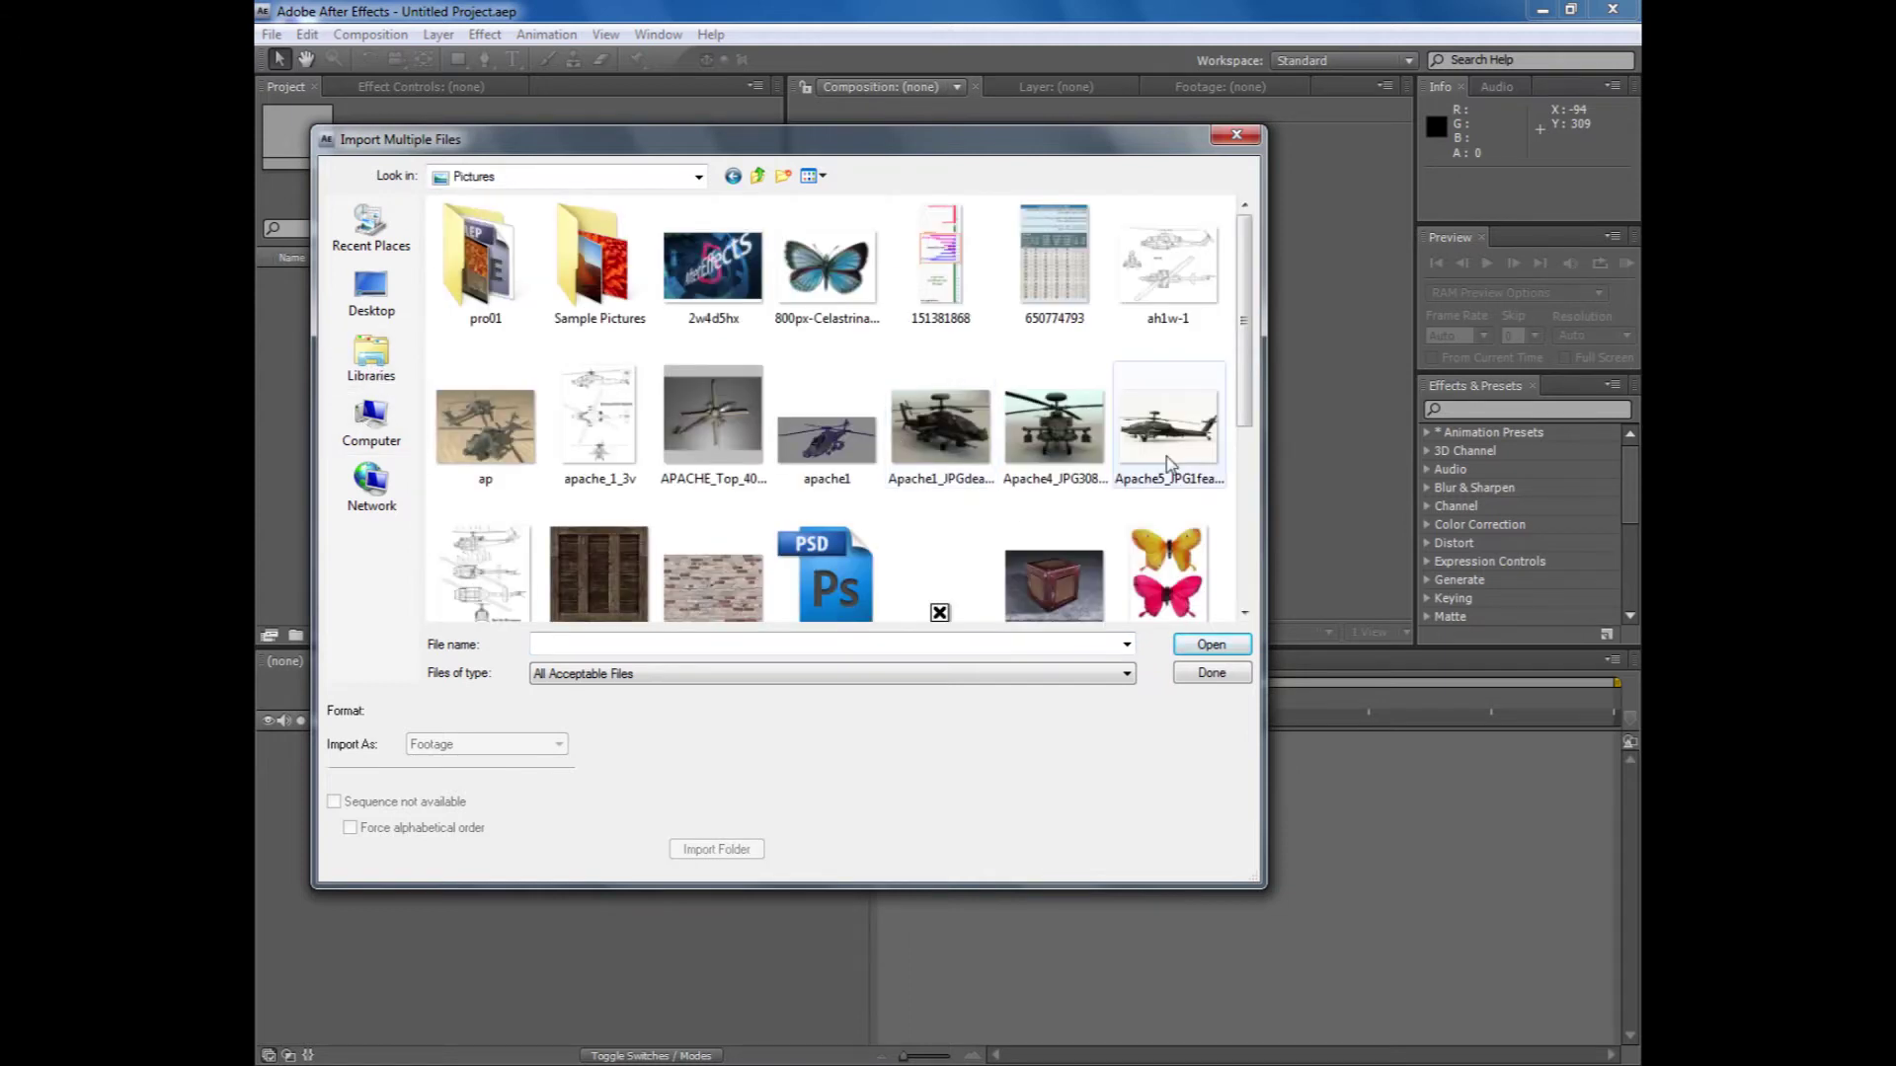
{"action": "scroll", "coordinate": [580, 407], "scroll_direction": "down", "scroll_amount": 3}
{"action": "left_click", "coordinate": [580, 407]}
{"action": "left_click_drag", "start_coordinate": [1243, 502], "coordinate": [1244, 569]}
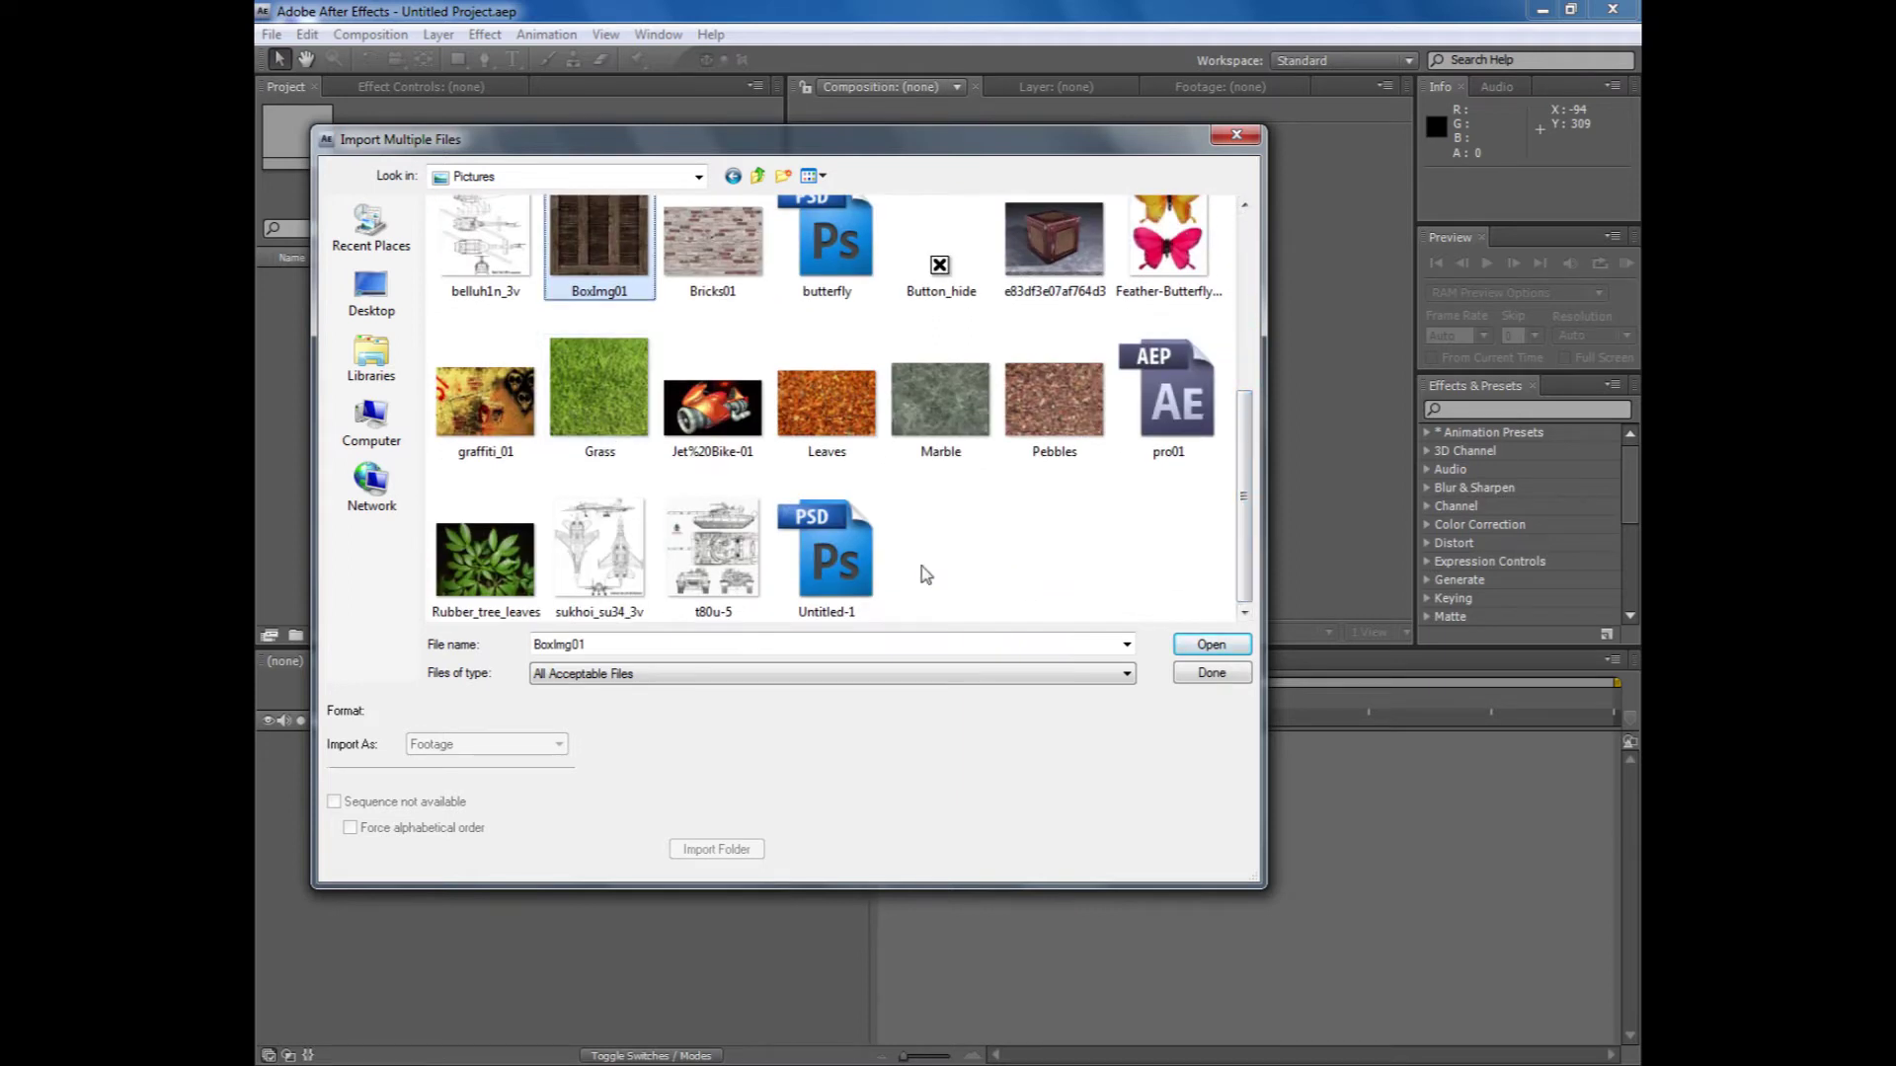
{"action": "left_click", "coordinate": [940, 405], "text": "ctrl"}
{"action": "left_click", "coordinate": [824, 399], "text": "ctrl"}
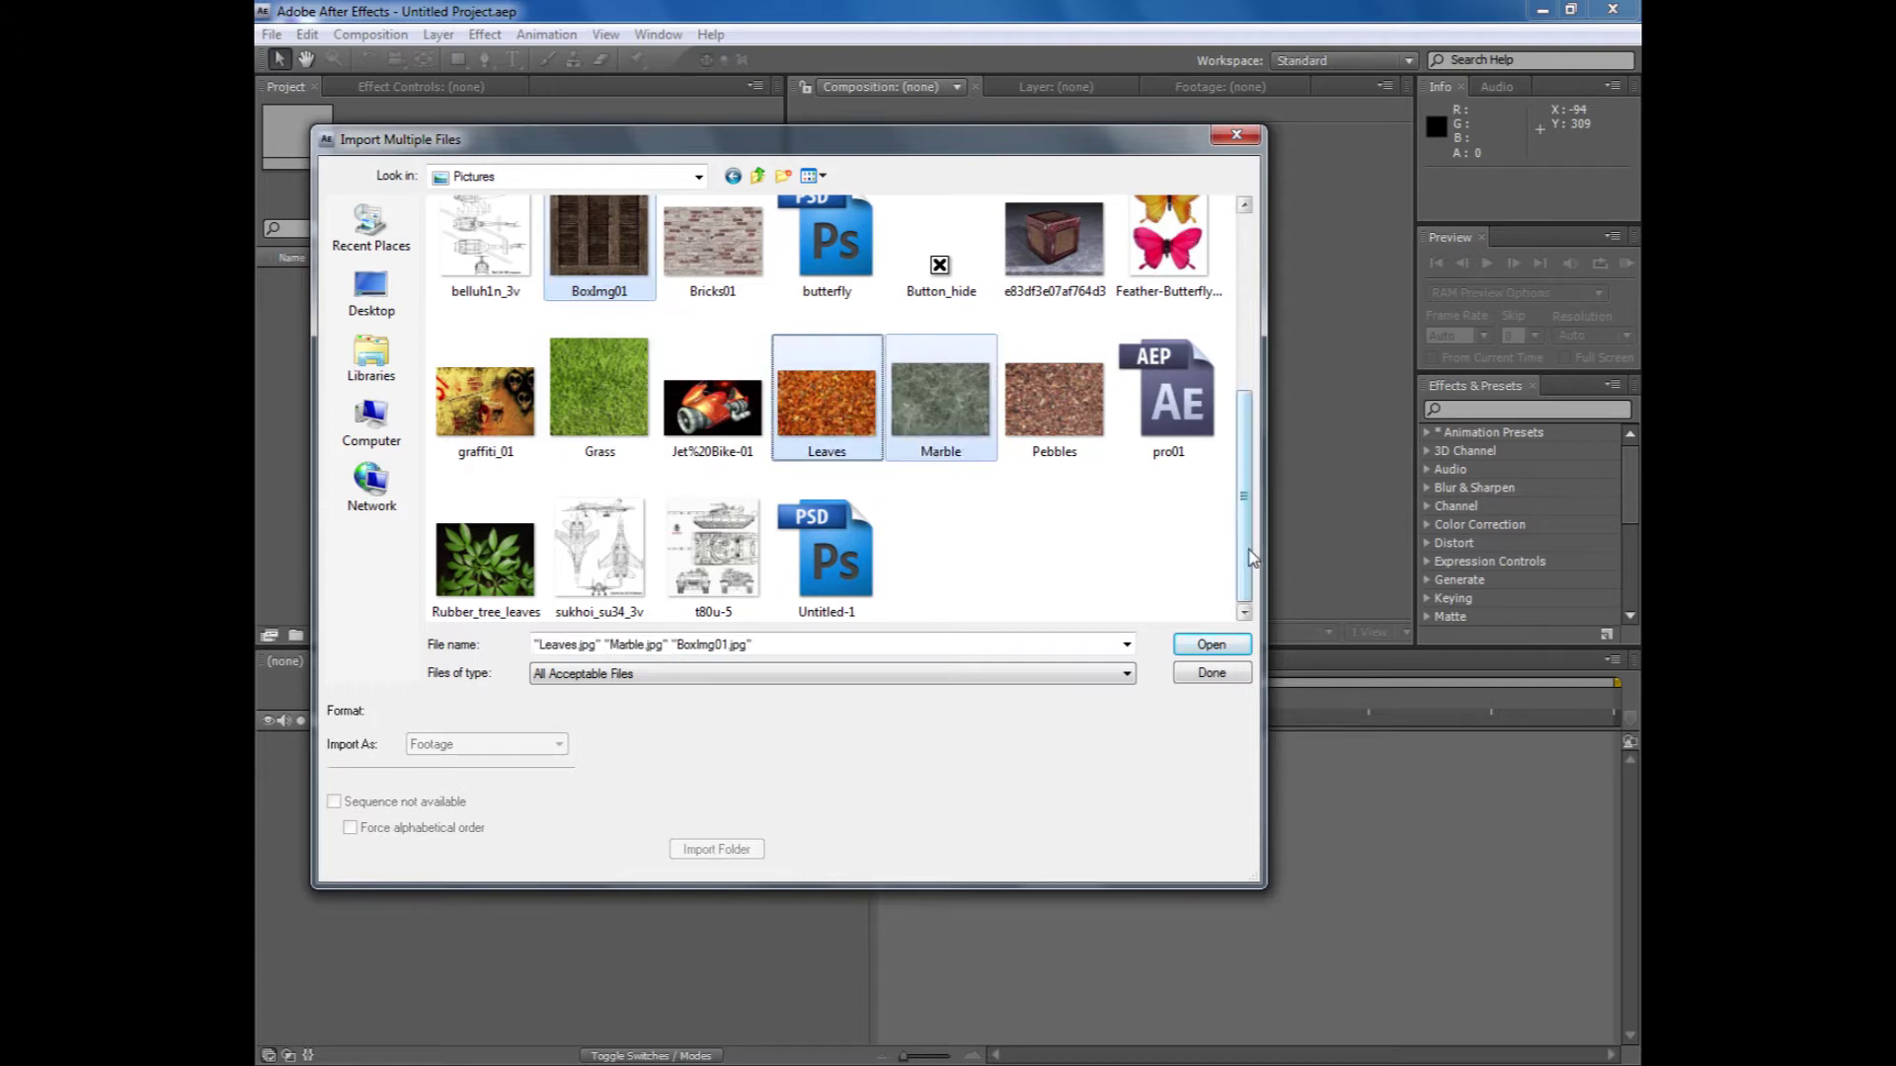
{"action": "left_click_drag", "start_coordinate": [1246, 544], "coordinate": [1246, 501]}
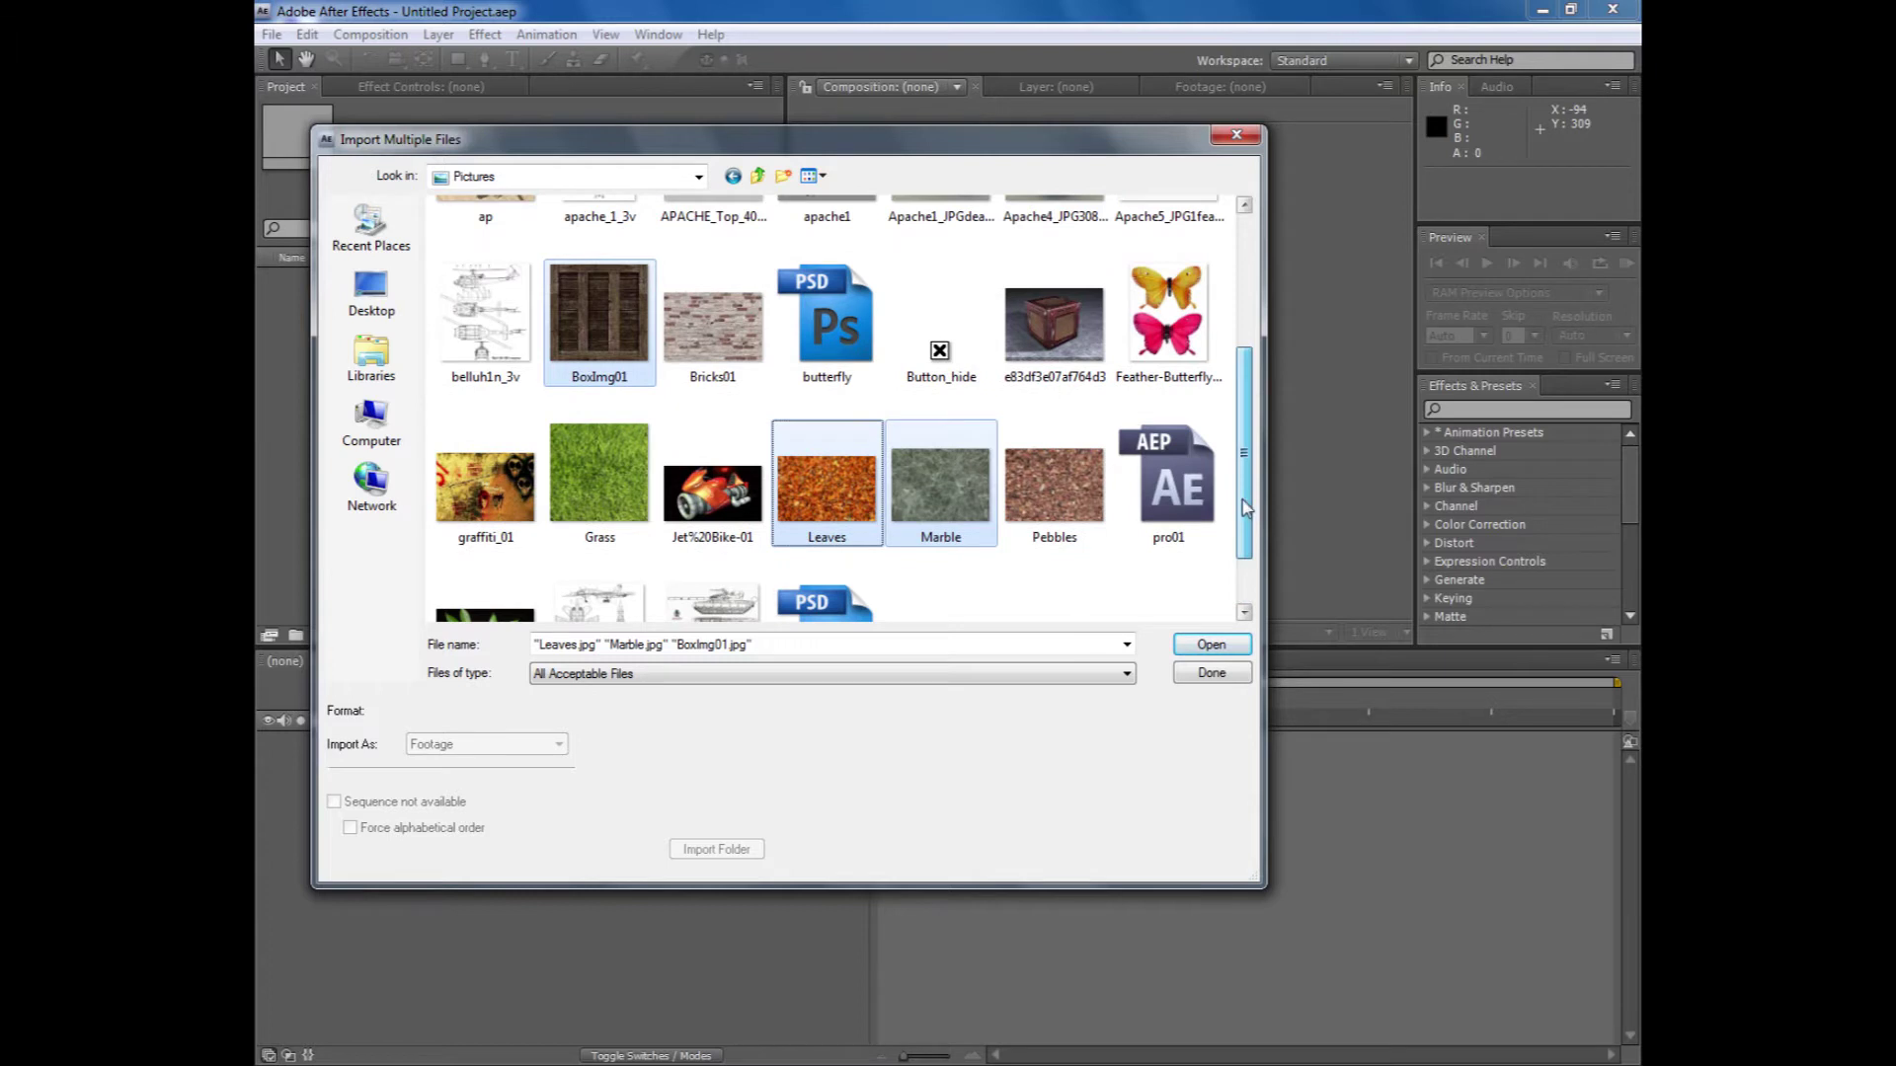
{"action": "left_click", "coordinate": [826, 320], "text": "ctrl"}
{"action": "left_click_drag", "start_coordinate": [1245, 442], "coordinate": [1242, 531]}
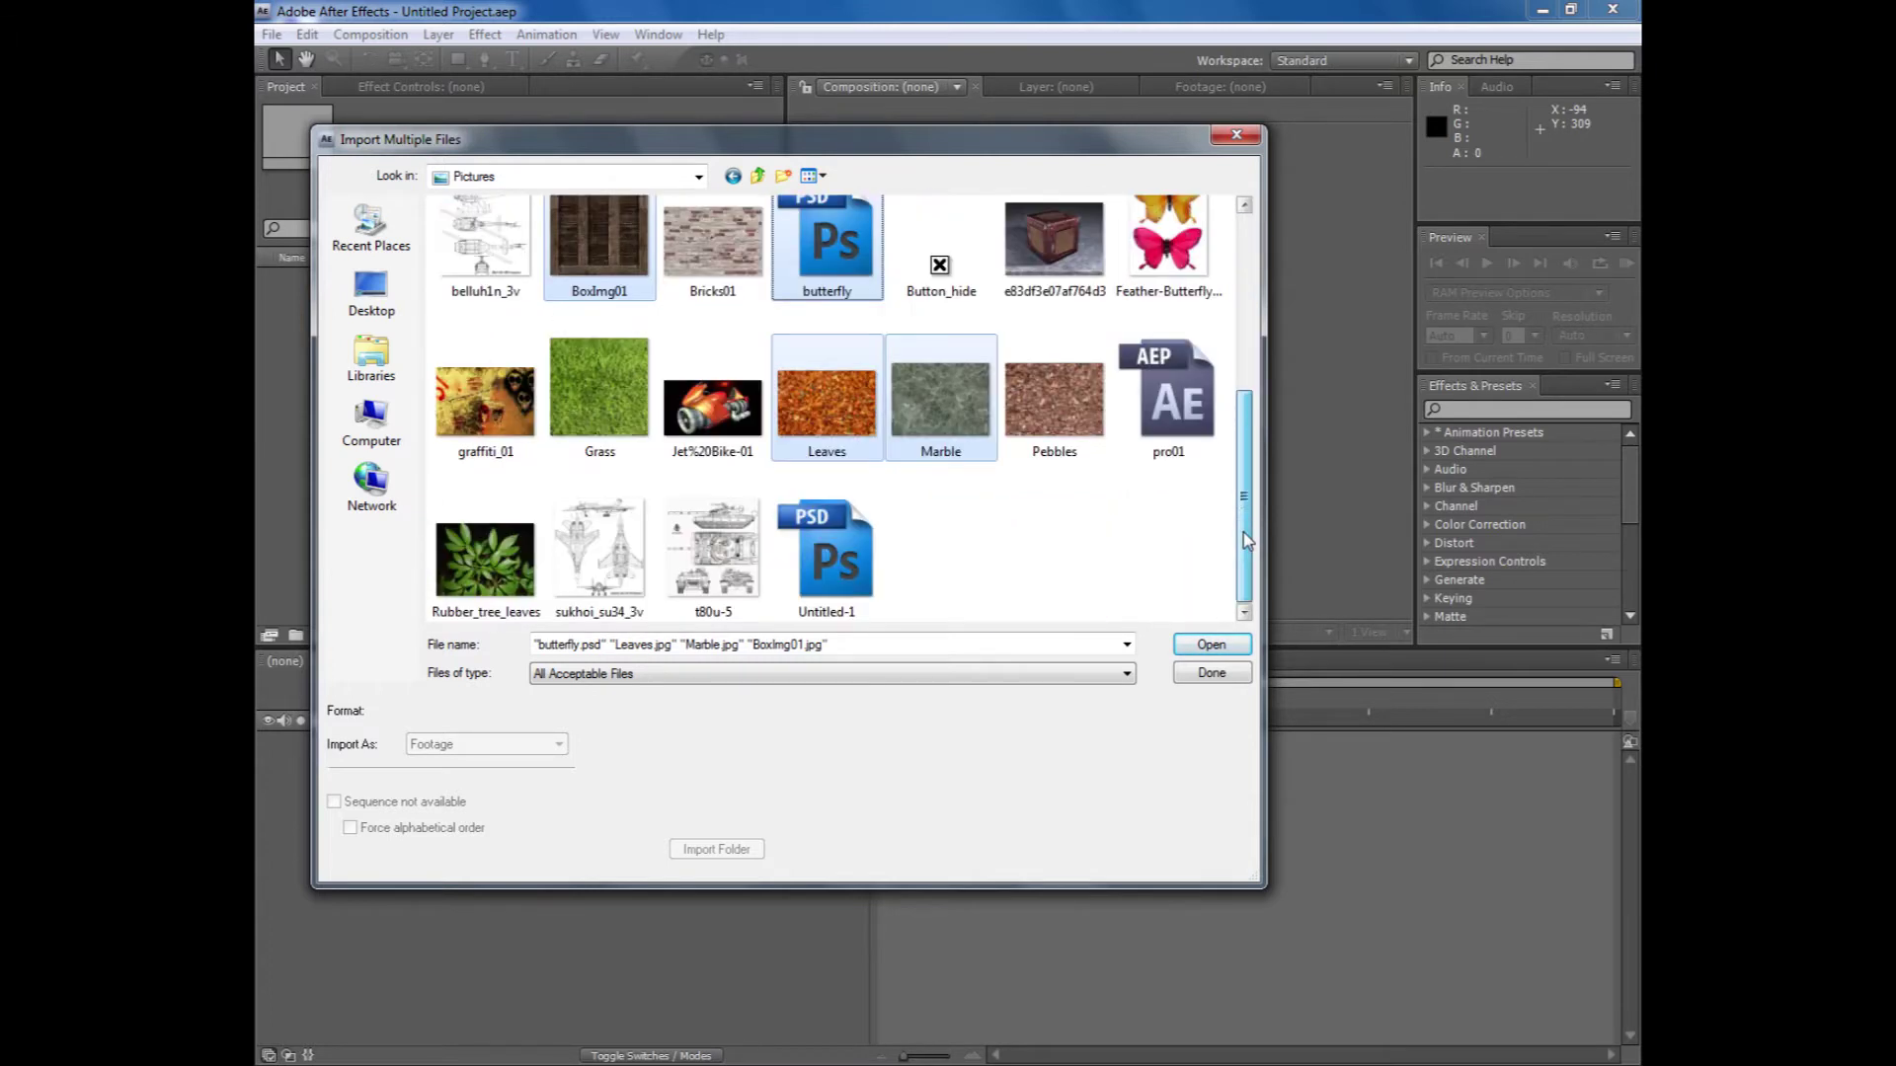
{"action": "left_click", "coordinate": [1205, 643]}
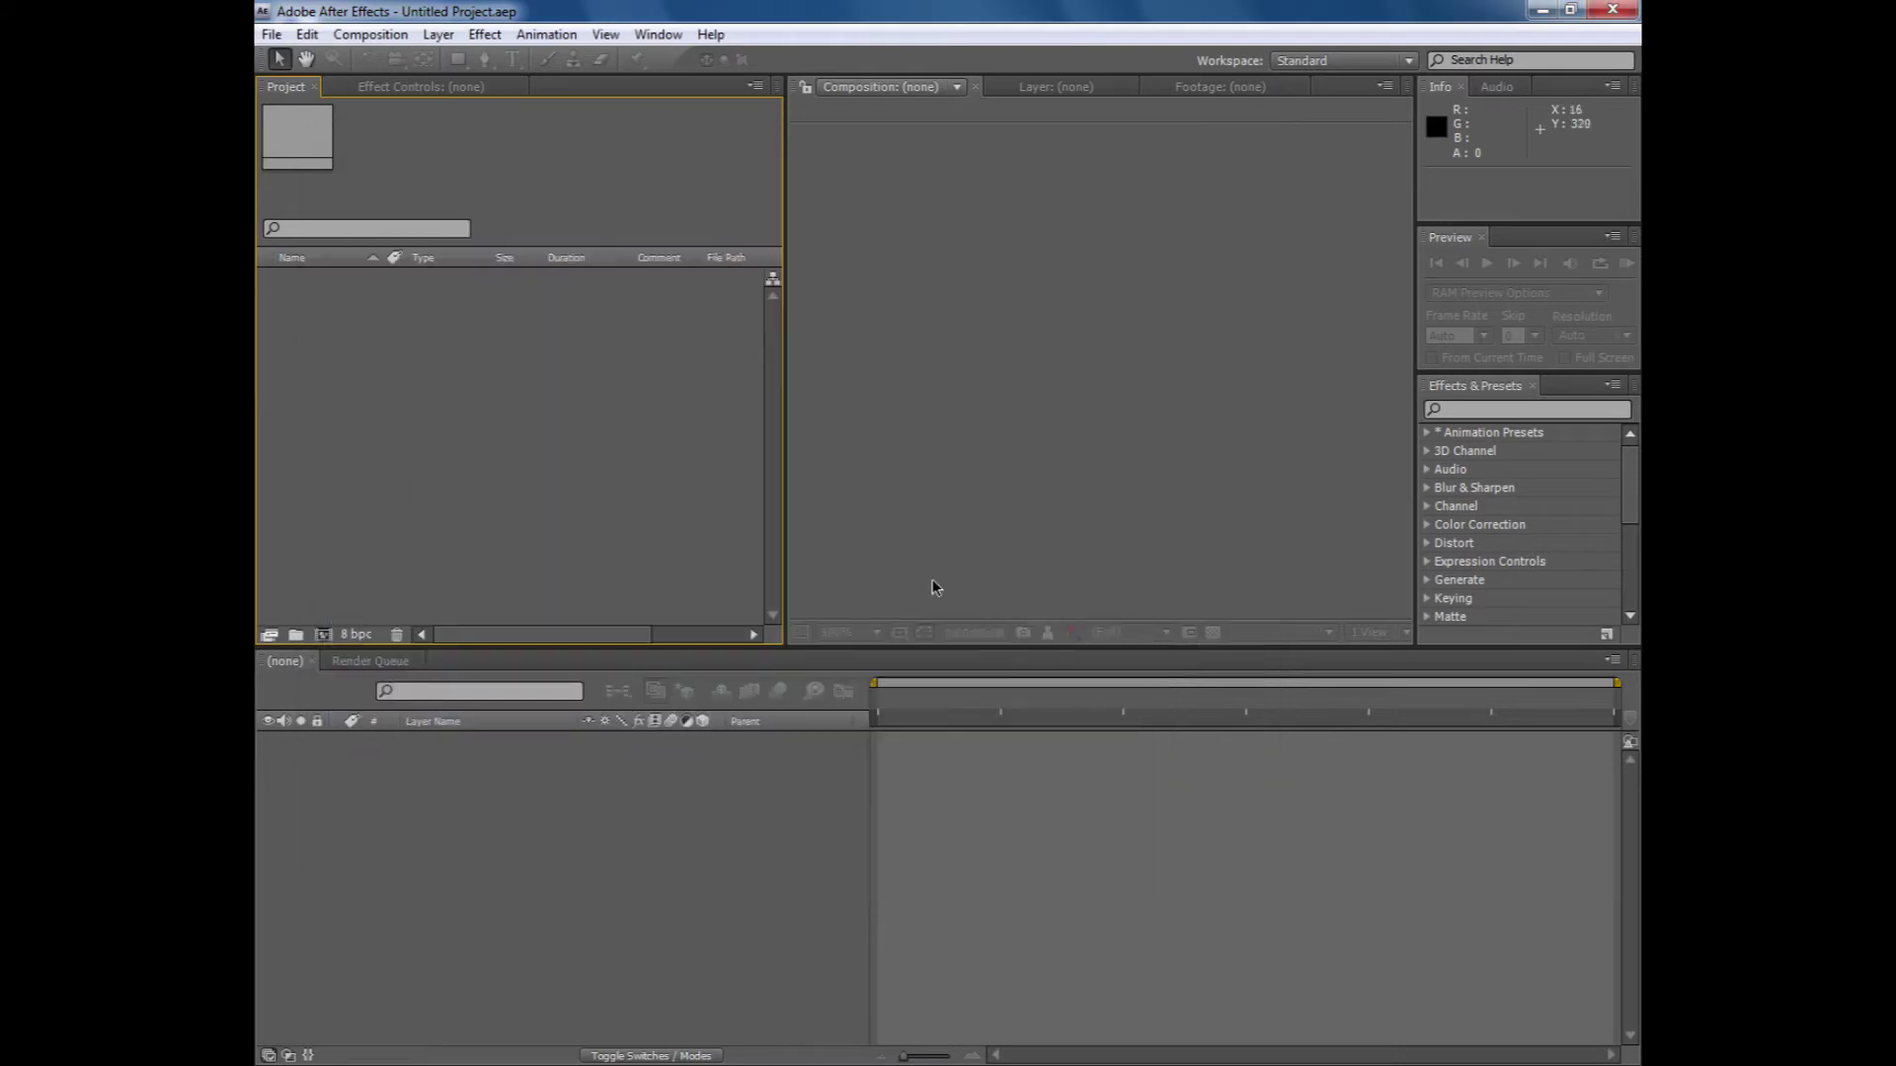
- Import butterfly.psd from the Pictures library as a Composition with Editable Layer Styles and Live Photoshop 3D
{"action": "right_click", "coordinate": [339, 339]}
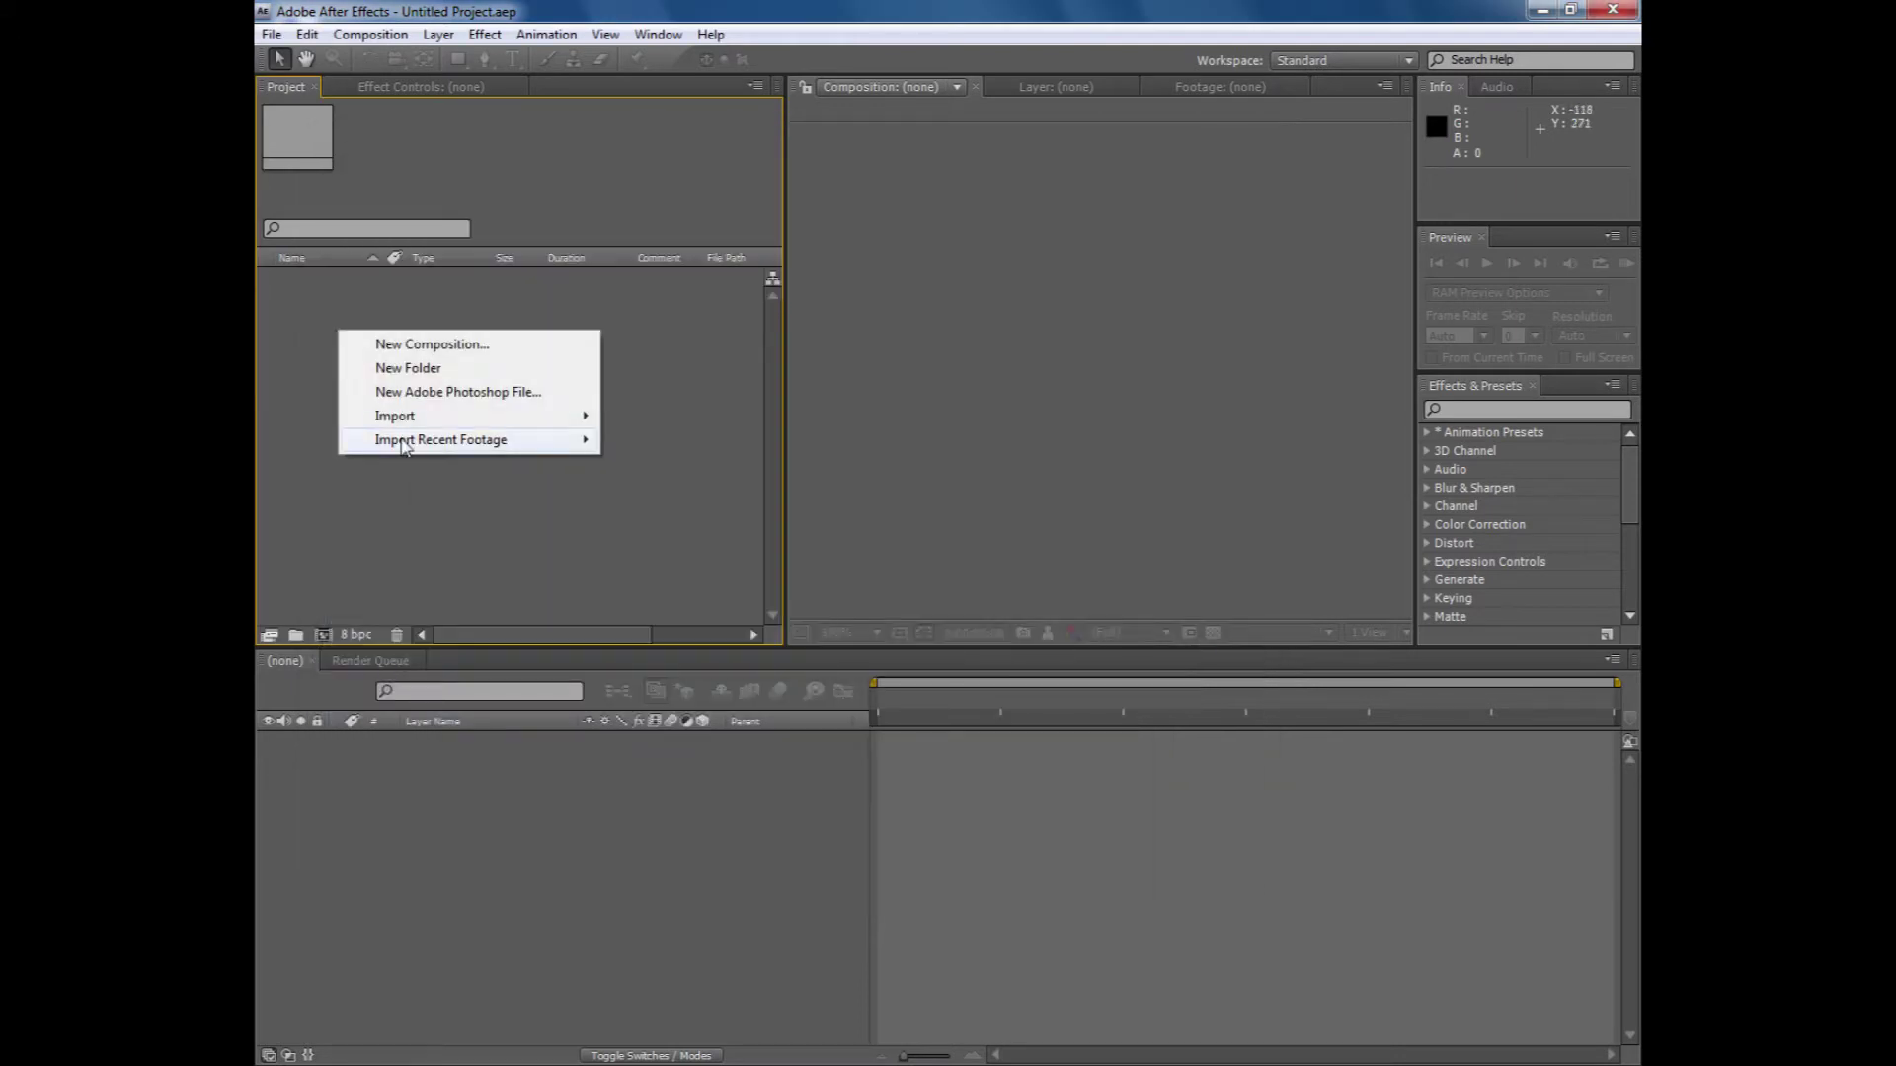
{"action": "mouse_move", "coordinate": [405, 418]}
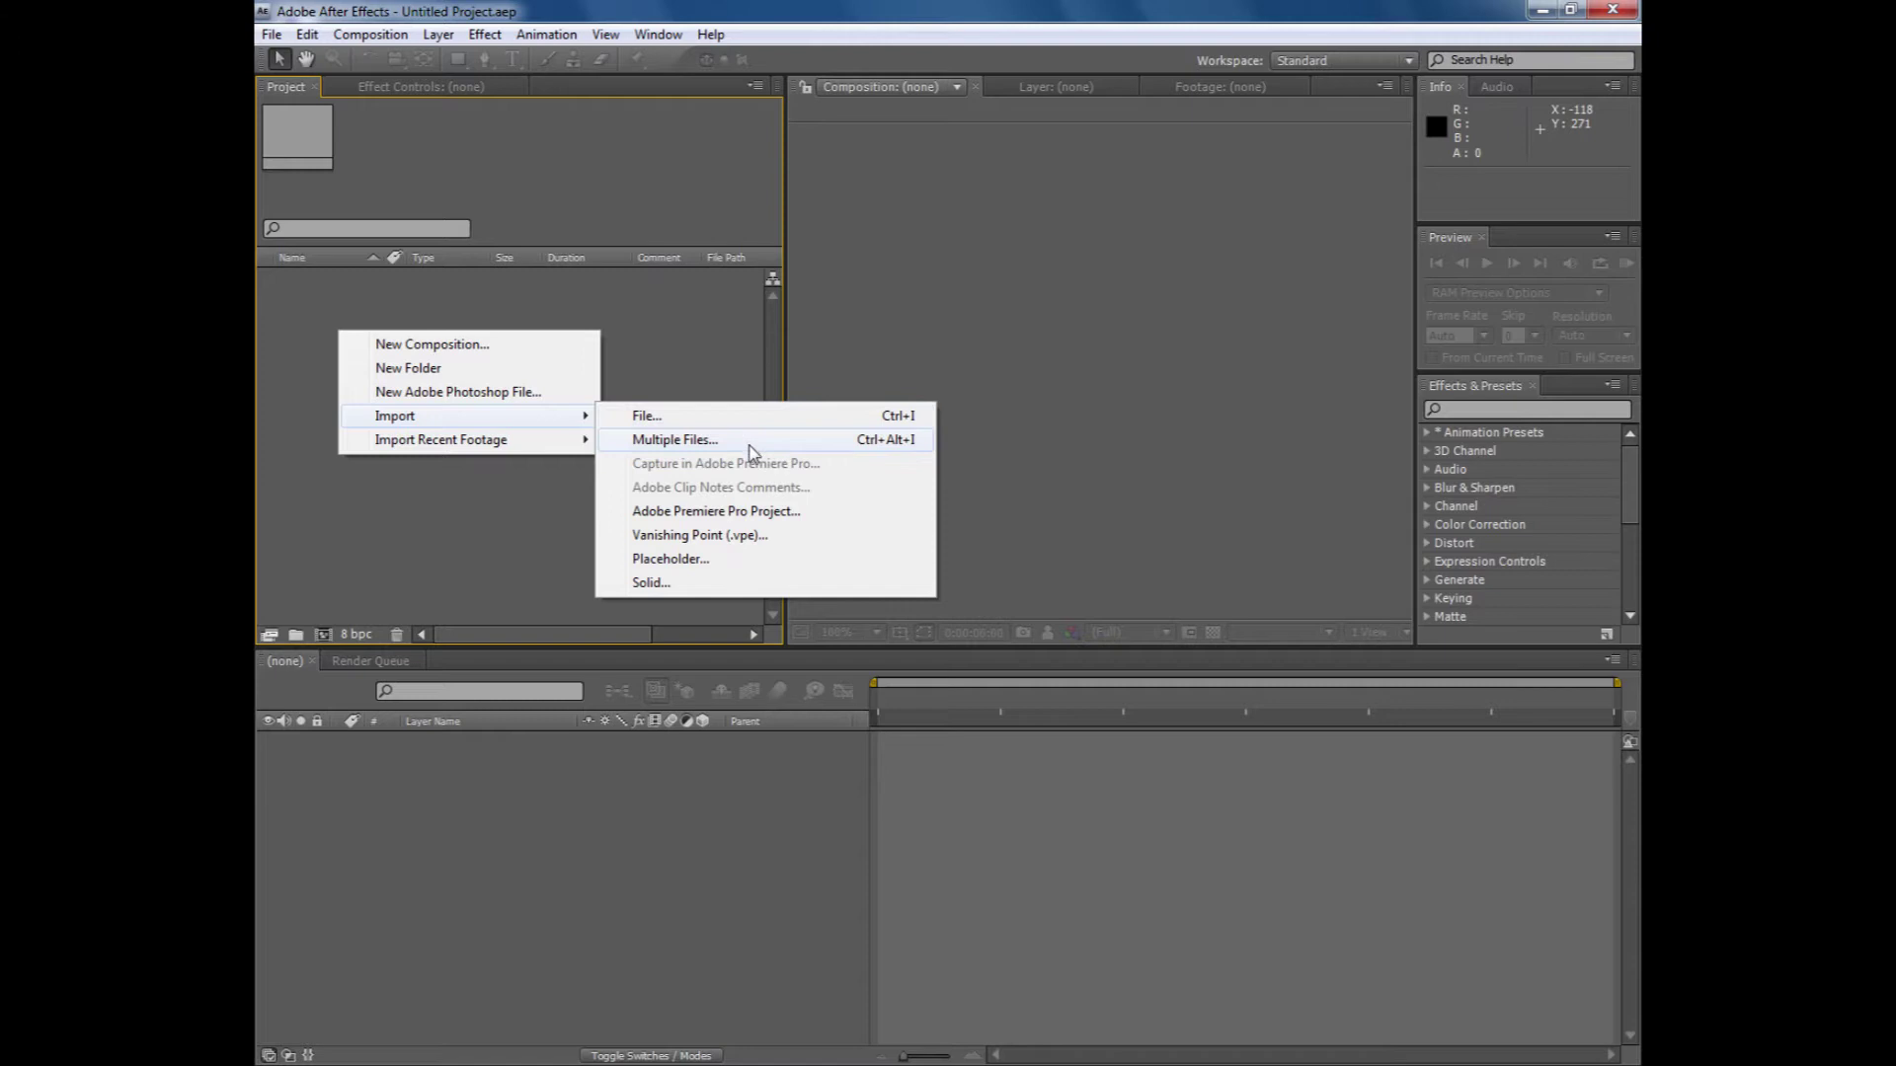
{"action": "left_click", "coordinate": [766, 419]}
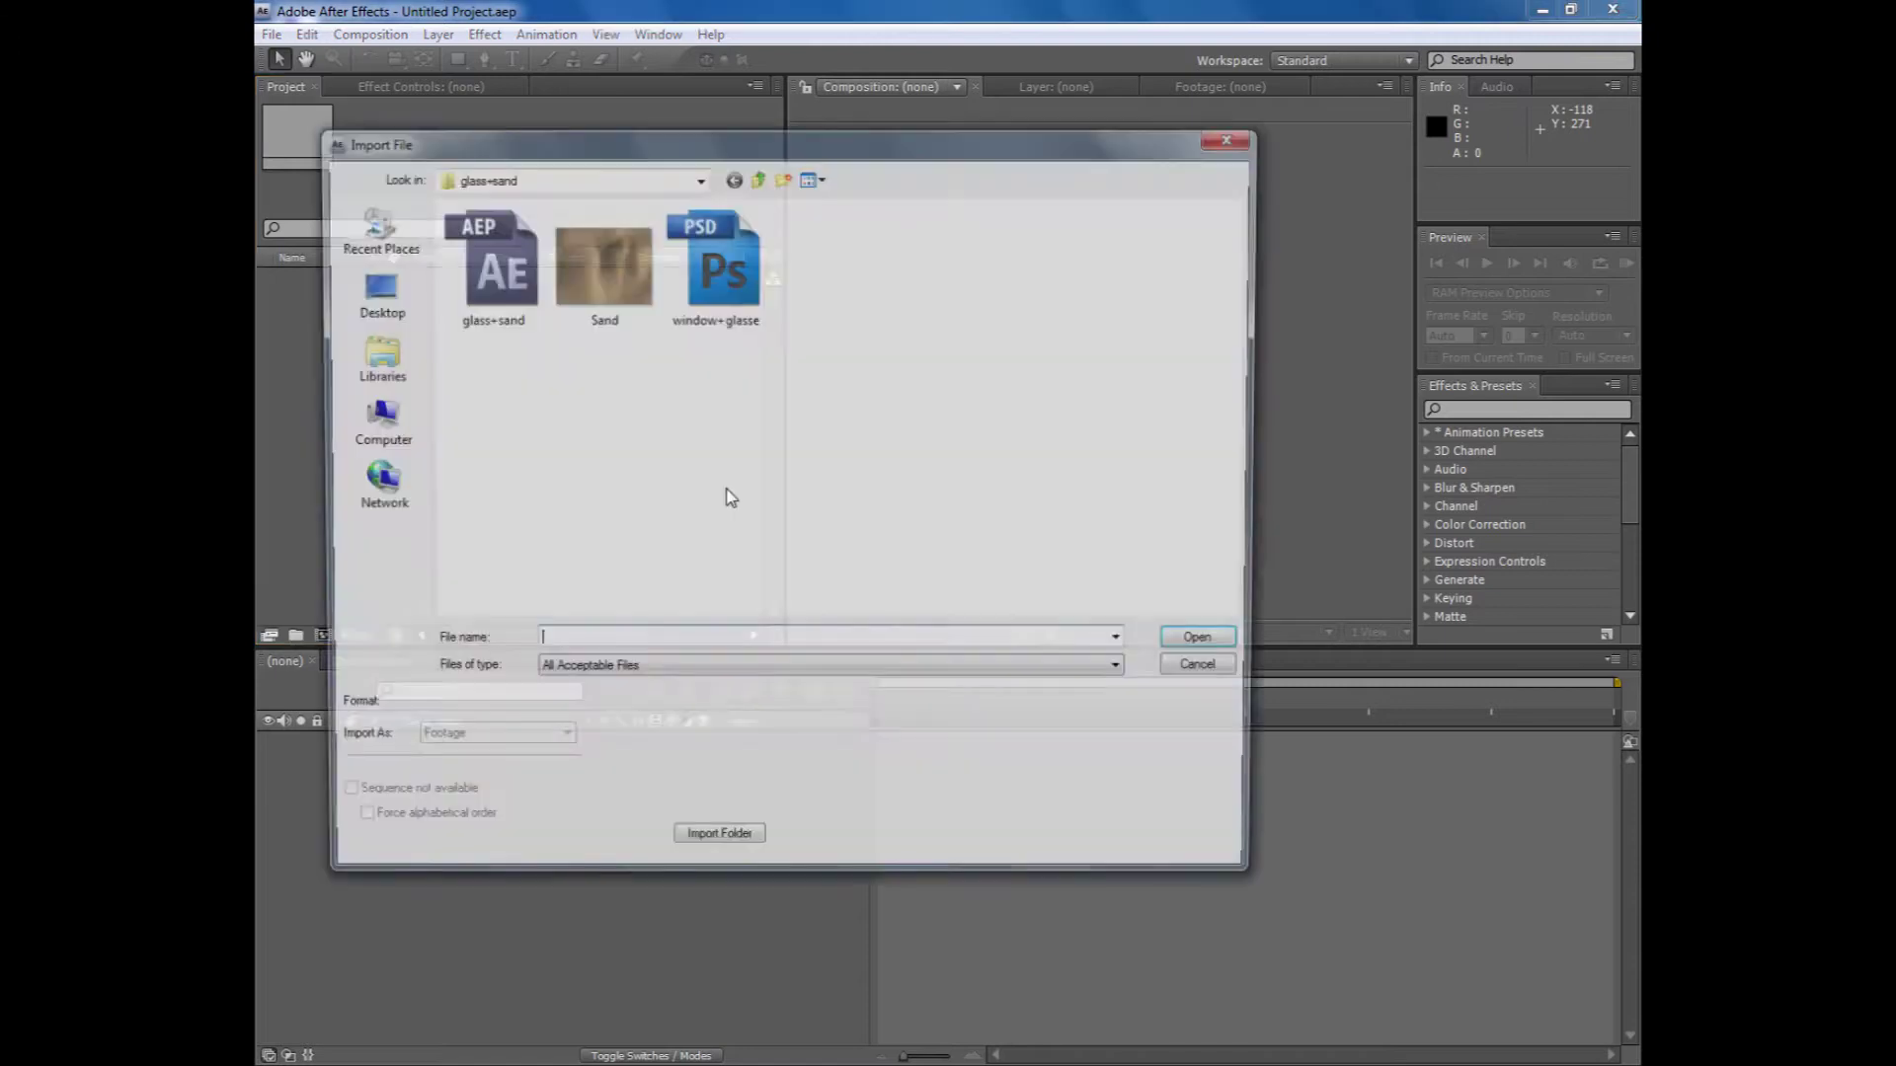
{"action": "left_click", "coordinate": [341, 372]}
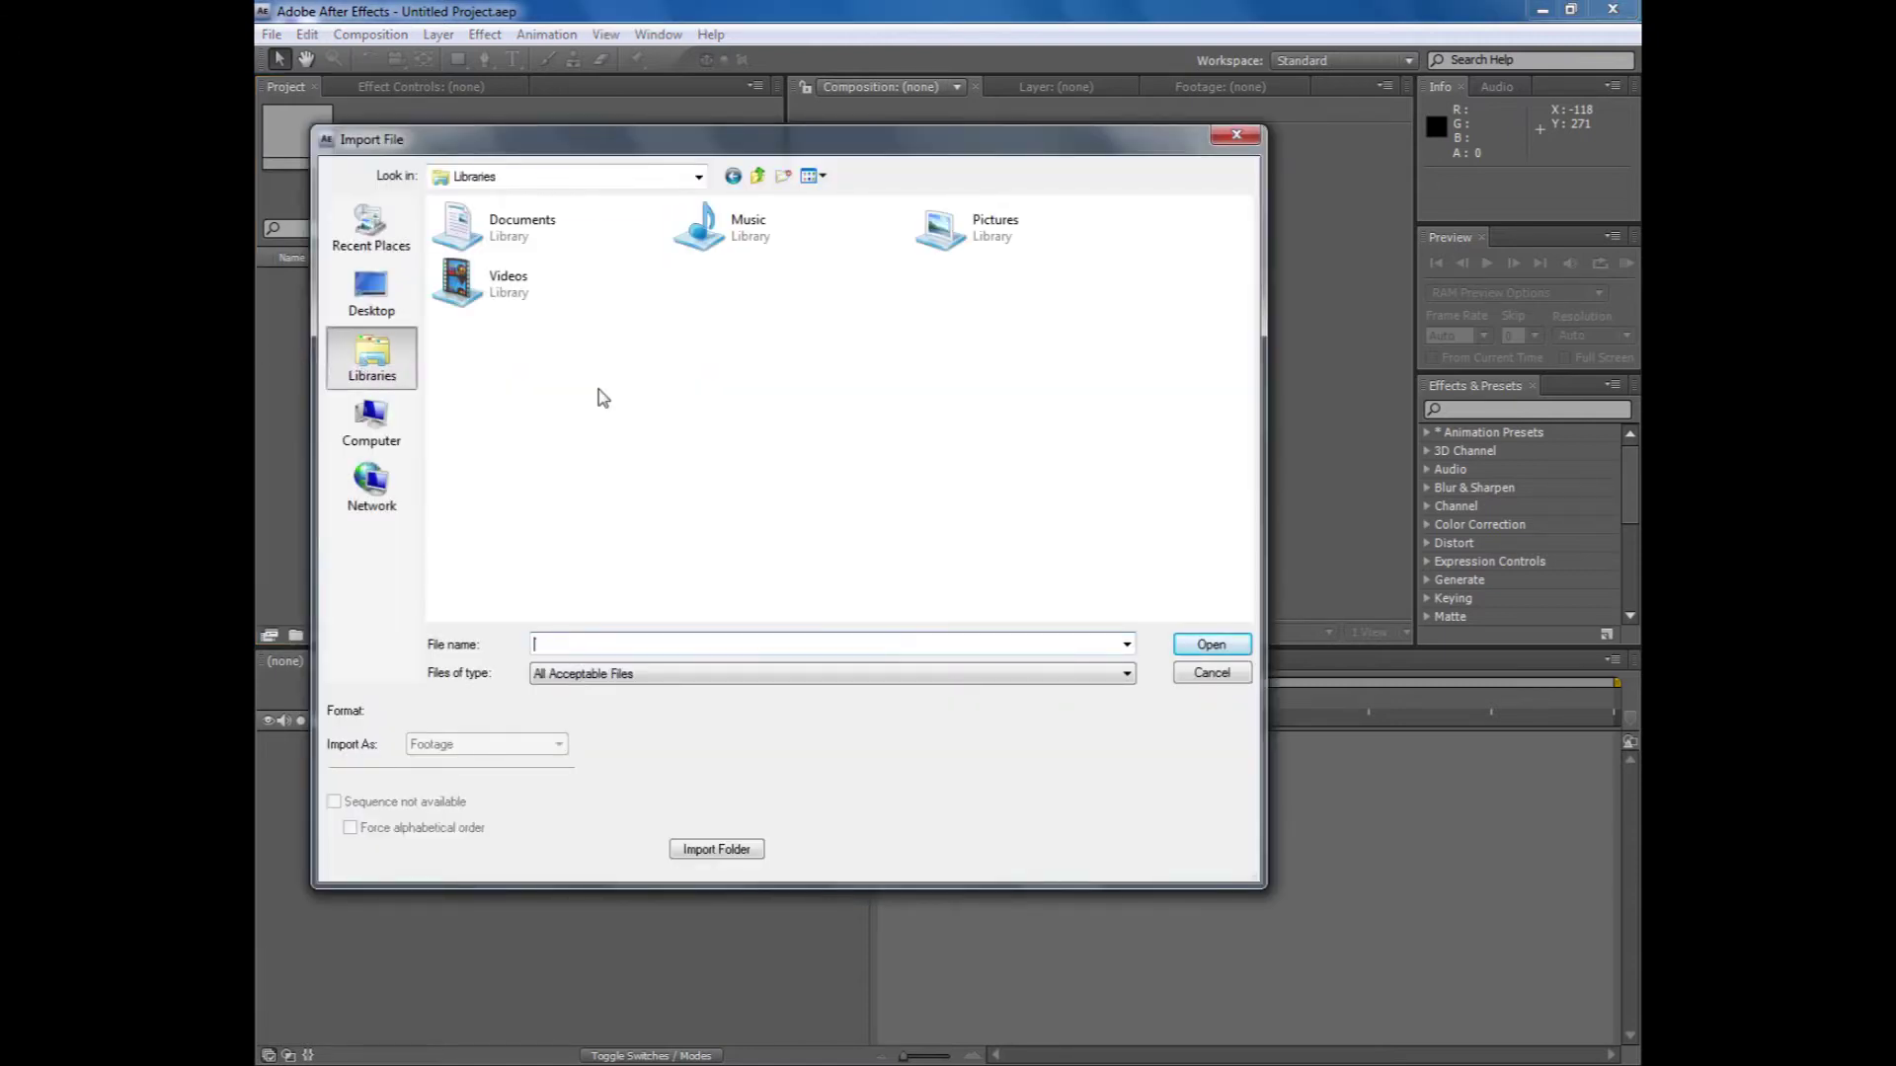
{"action": "double_click", "coordinate": [943, 229]}
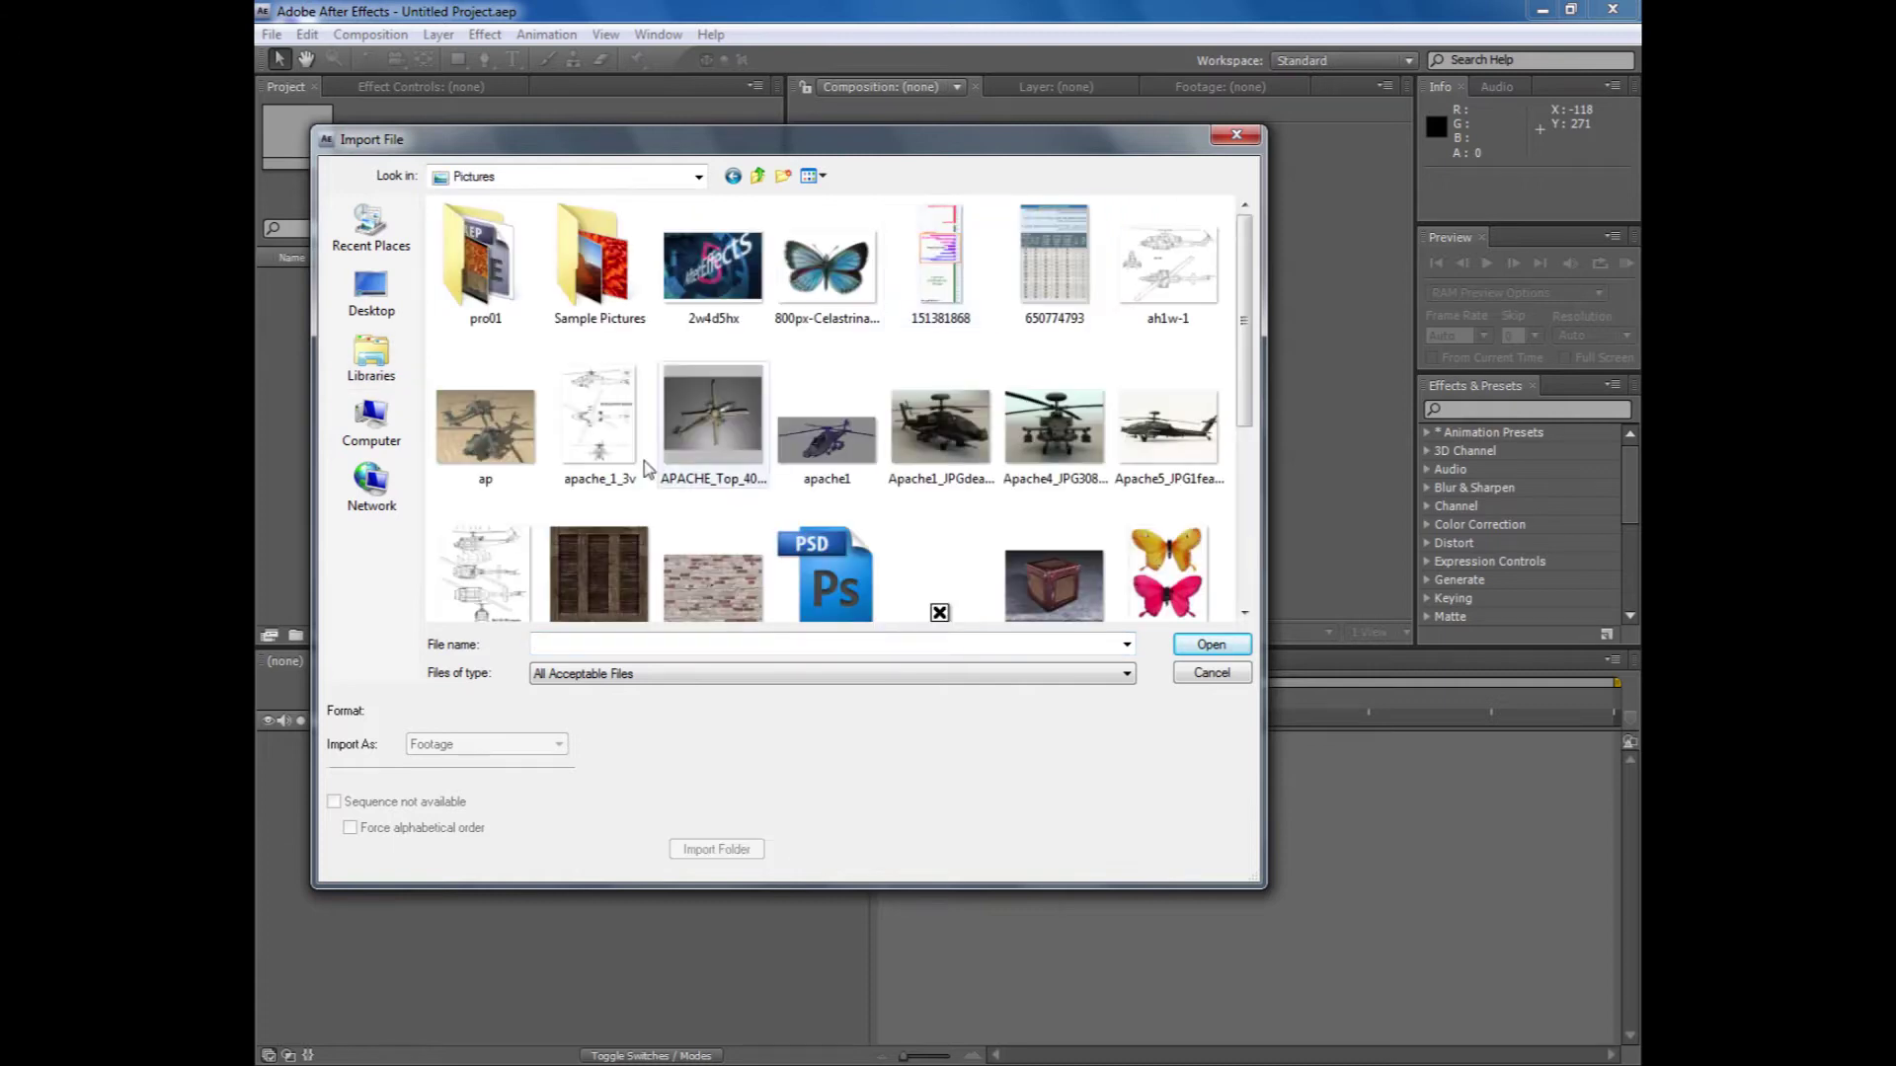
{"action": "scroll", "coordinate": [873, 570], "scroll_direction": "down", "scroll_amount": 2}
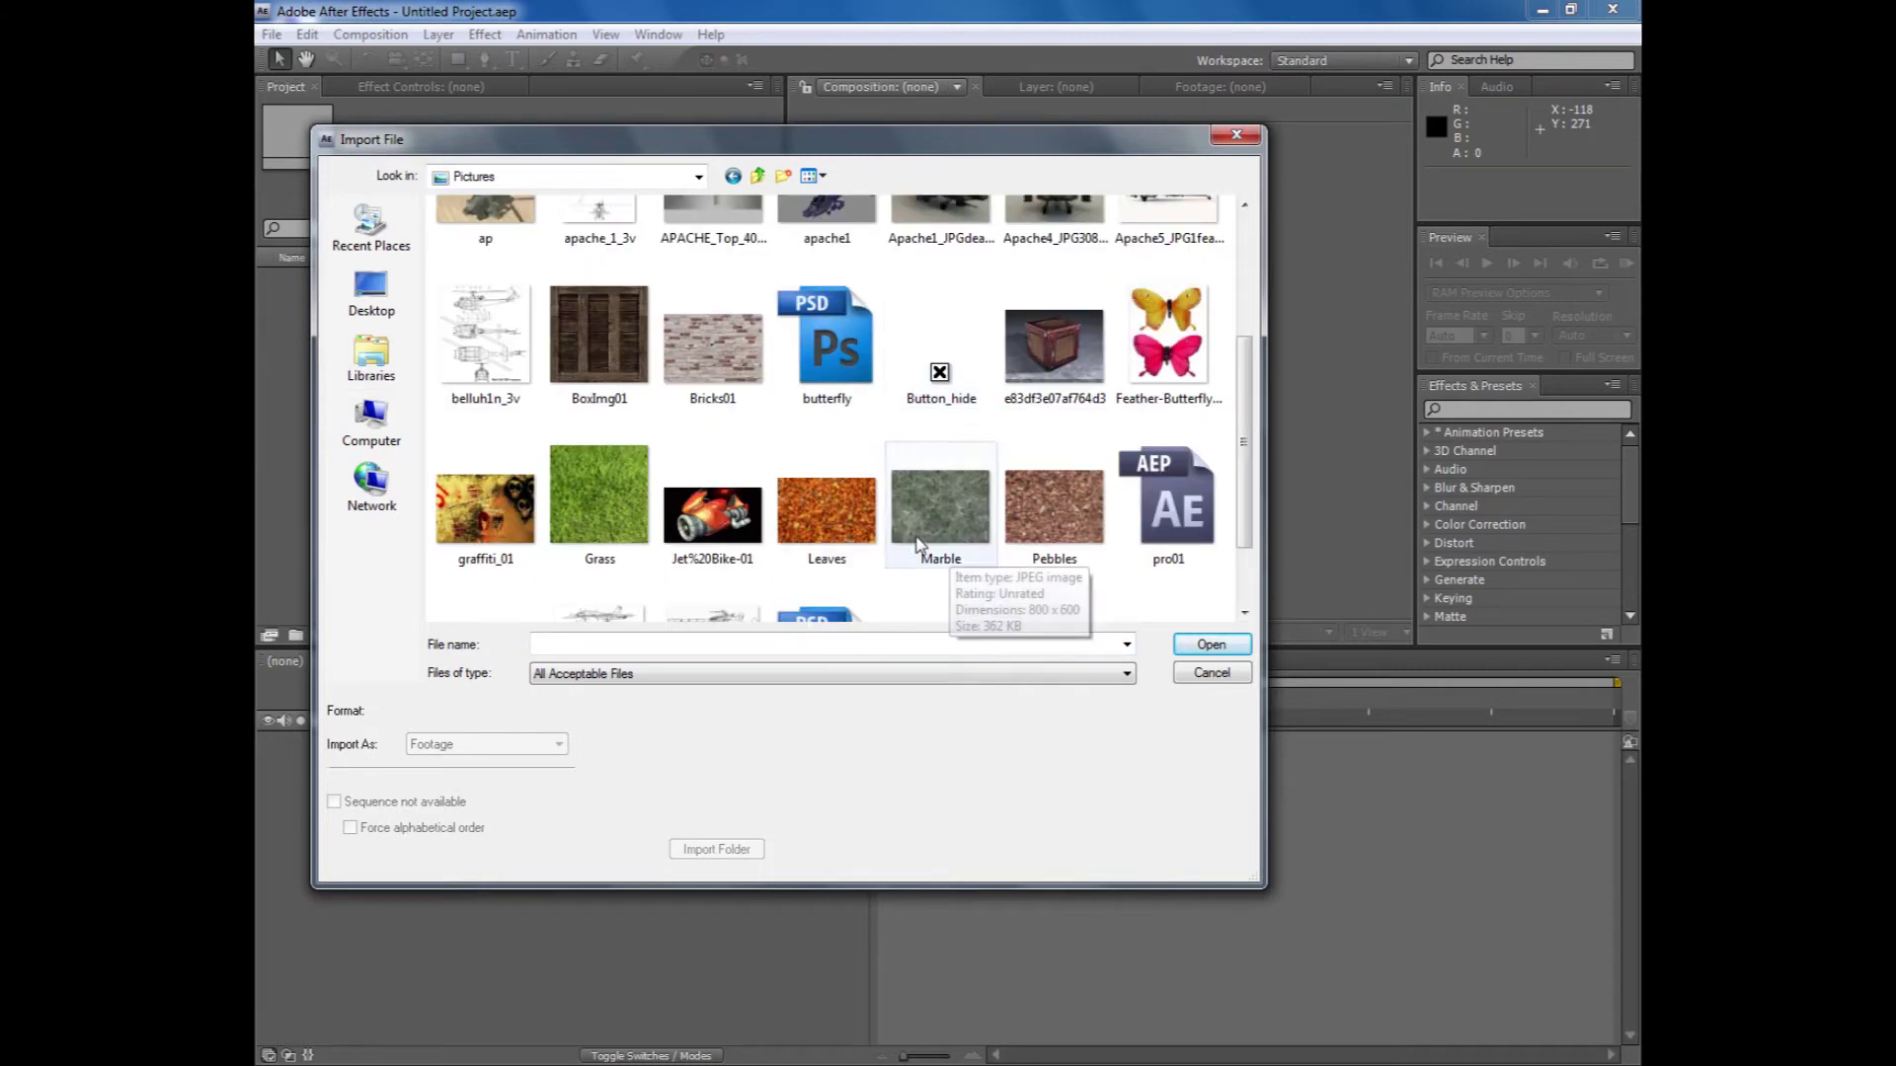
{"action": "left_click", "coordinate": [827, 341]}
{"action": "left_click", "coordinate": [1210, 645]}
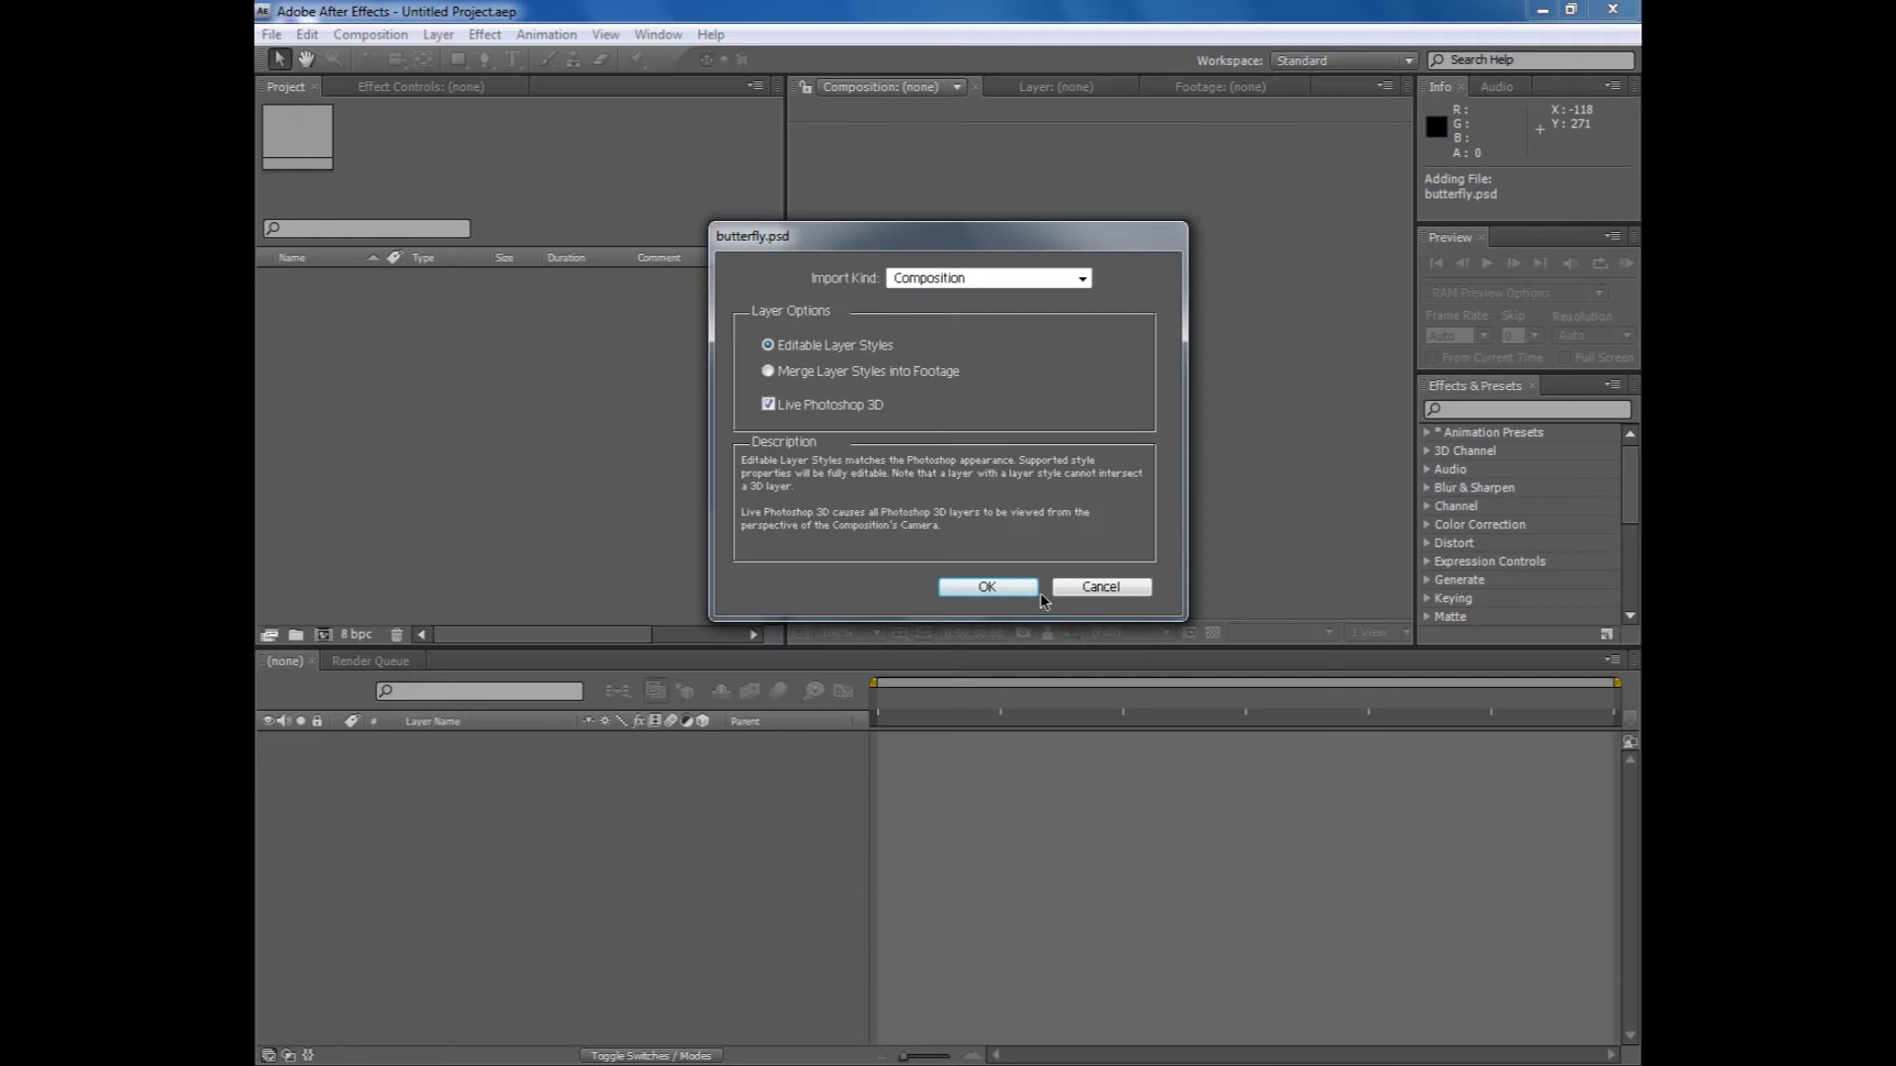
{"action": "left_click", "coordinate": [1082, 283]}
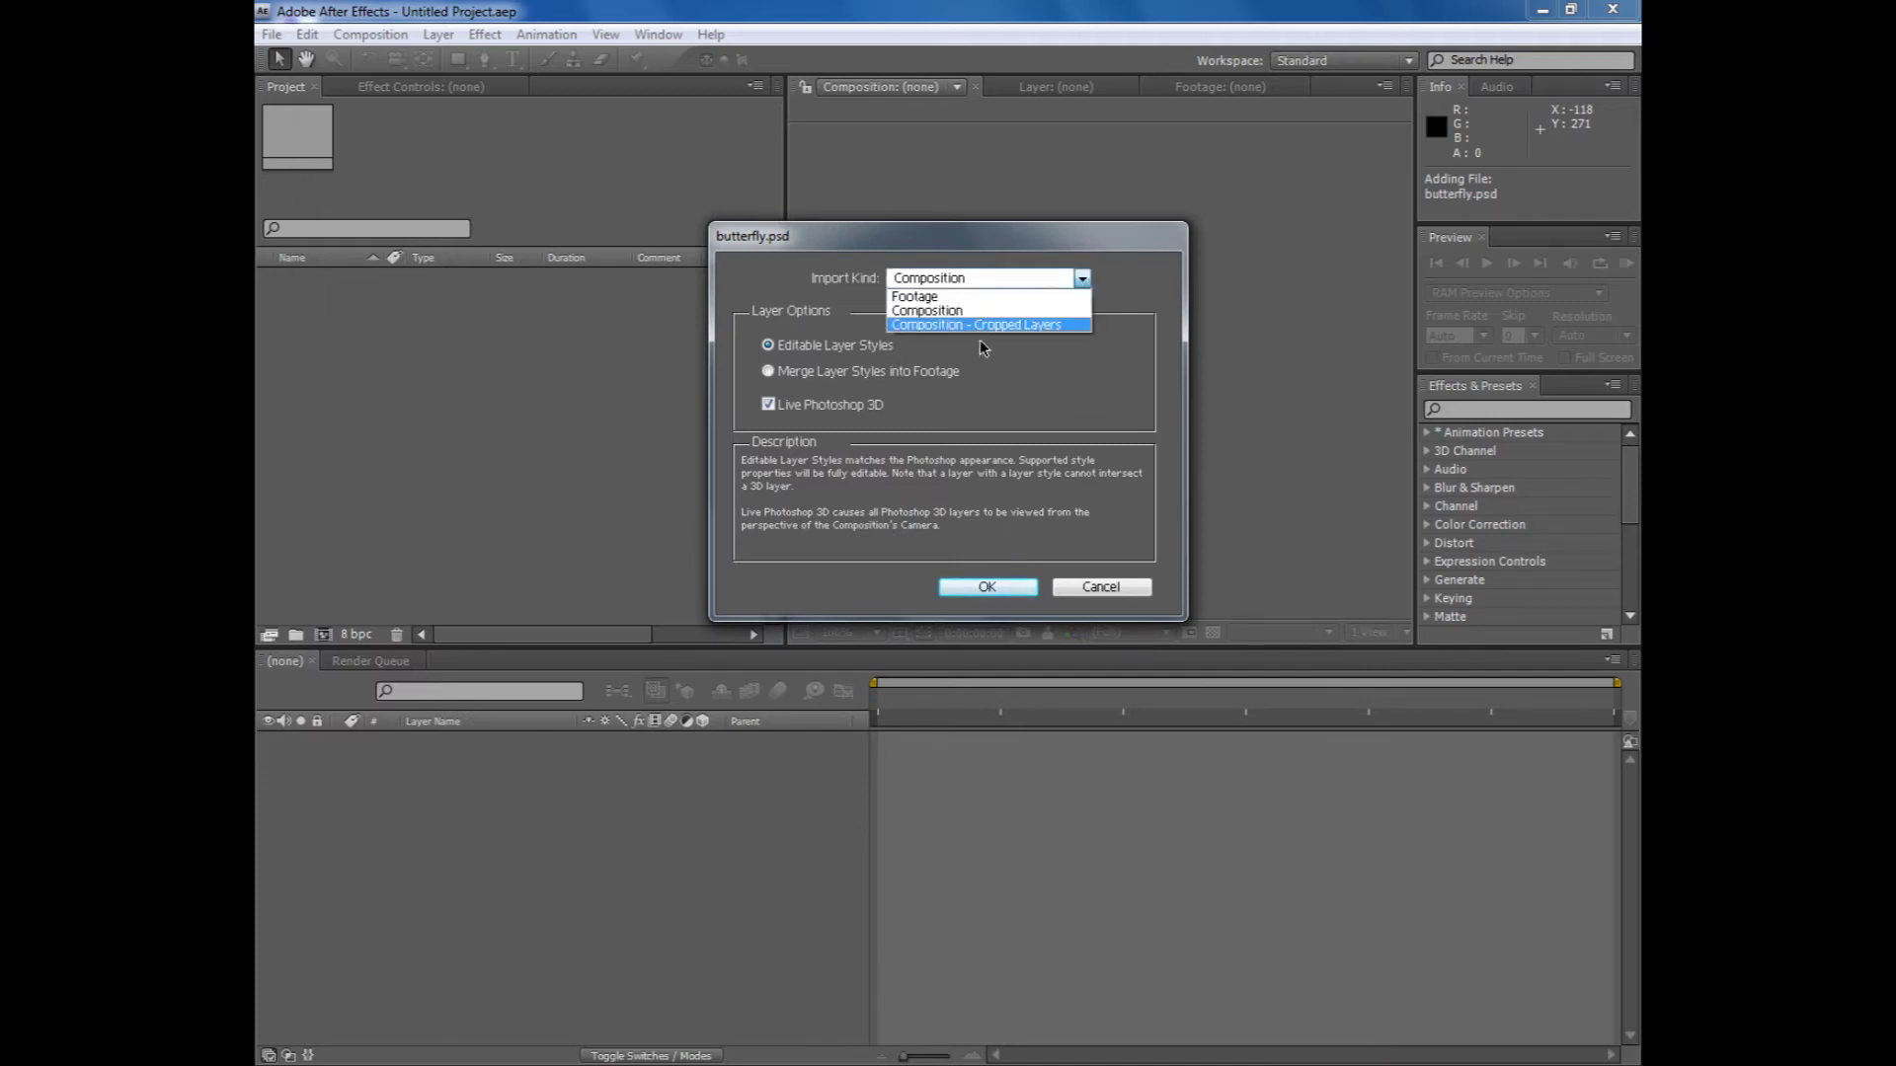
{"action": "left_click", "coordinate": [940, 311]}
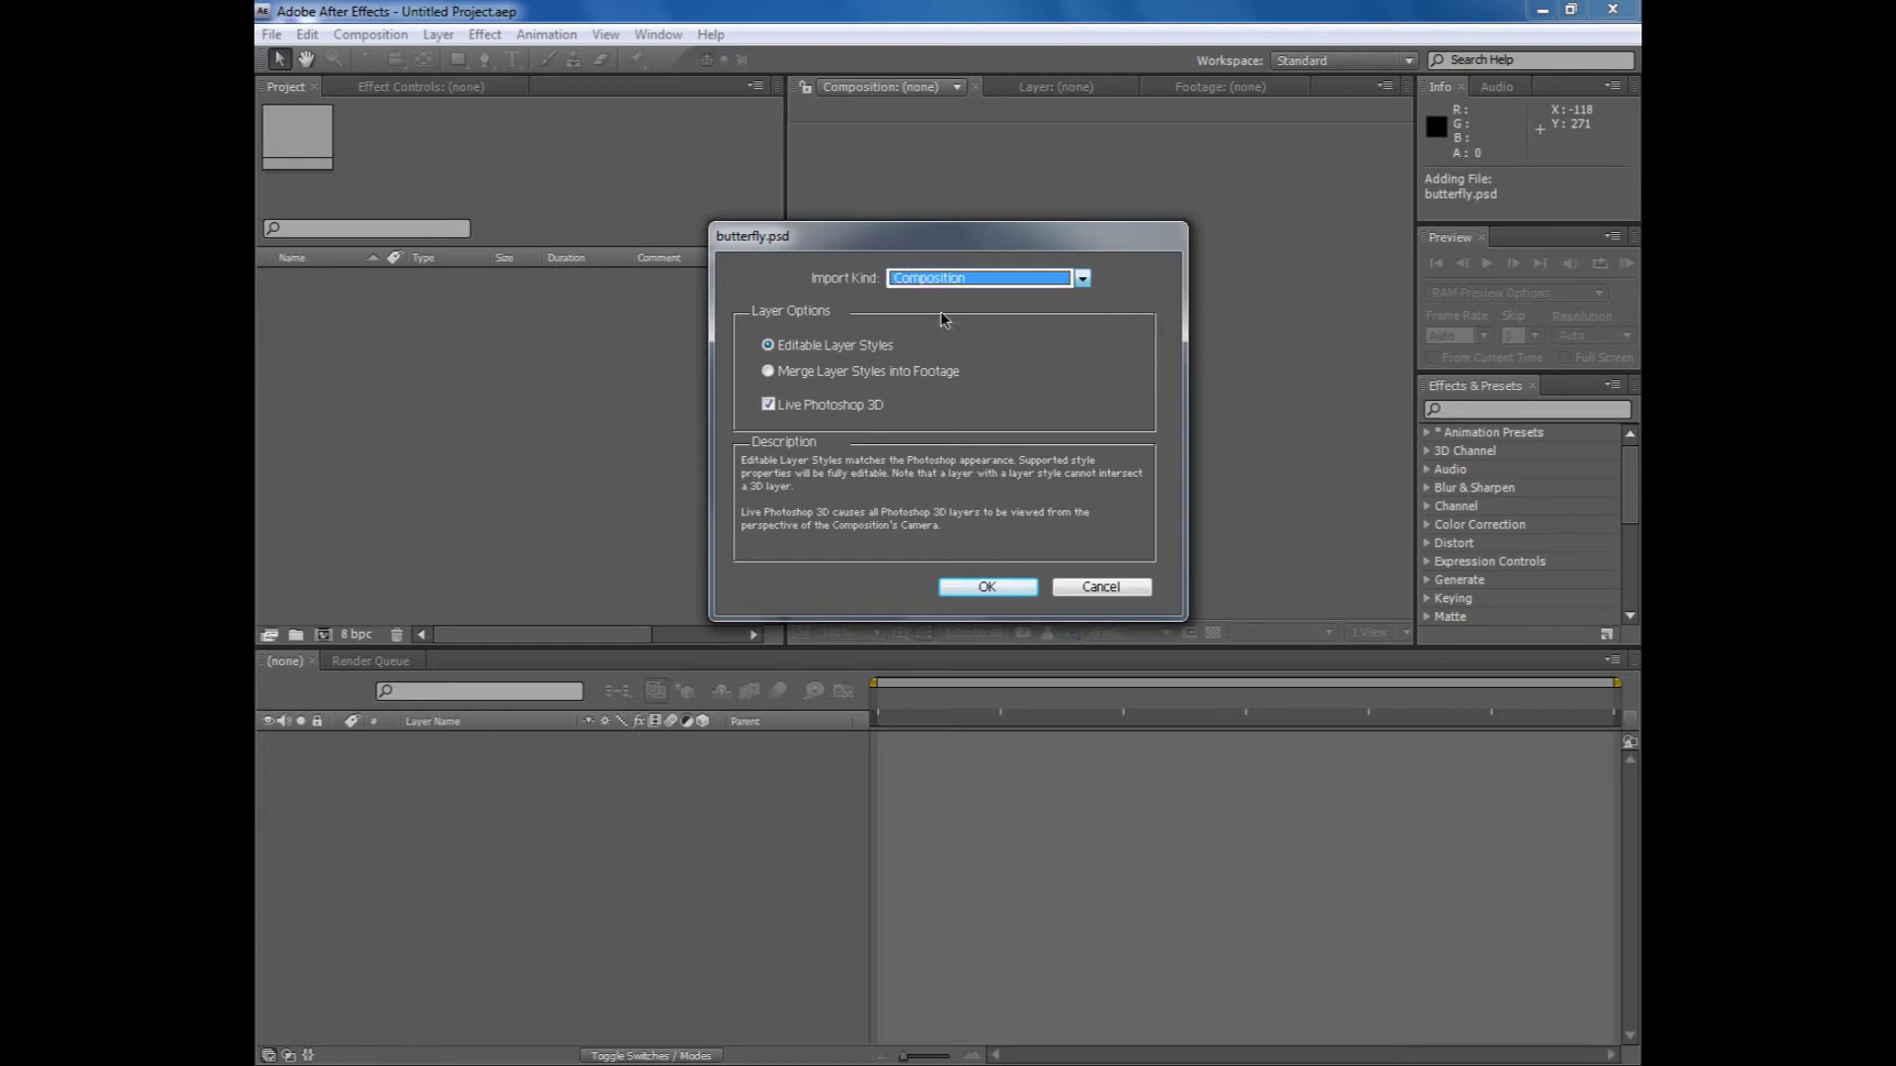
{"action": "left_click", "coordinate": [983, 590]}
- Import the wooden box texture BoxImg01.jpg from the My Pictures folder into the project
{"action": "right_click", "coordinate": [429, 363]}
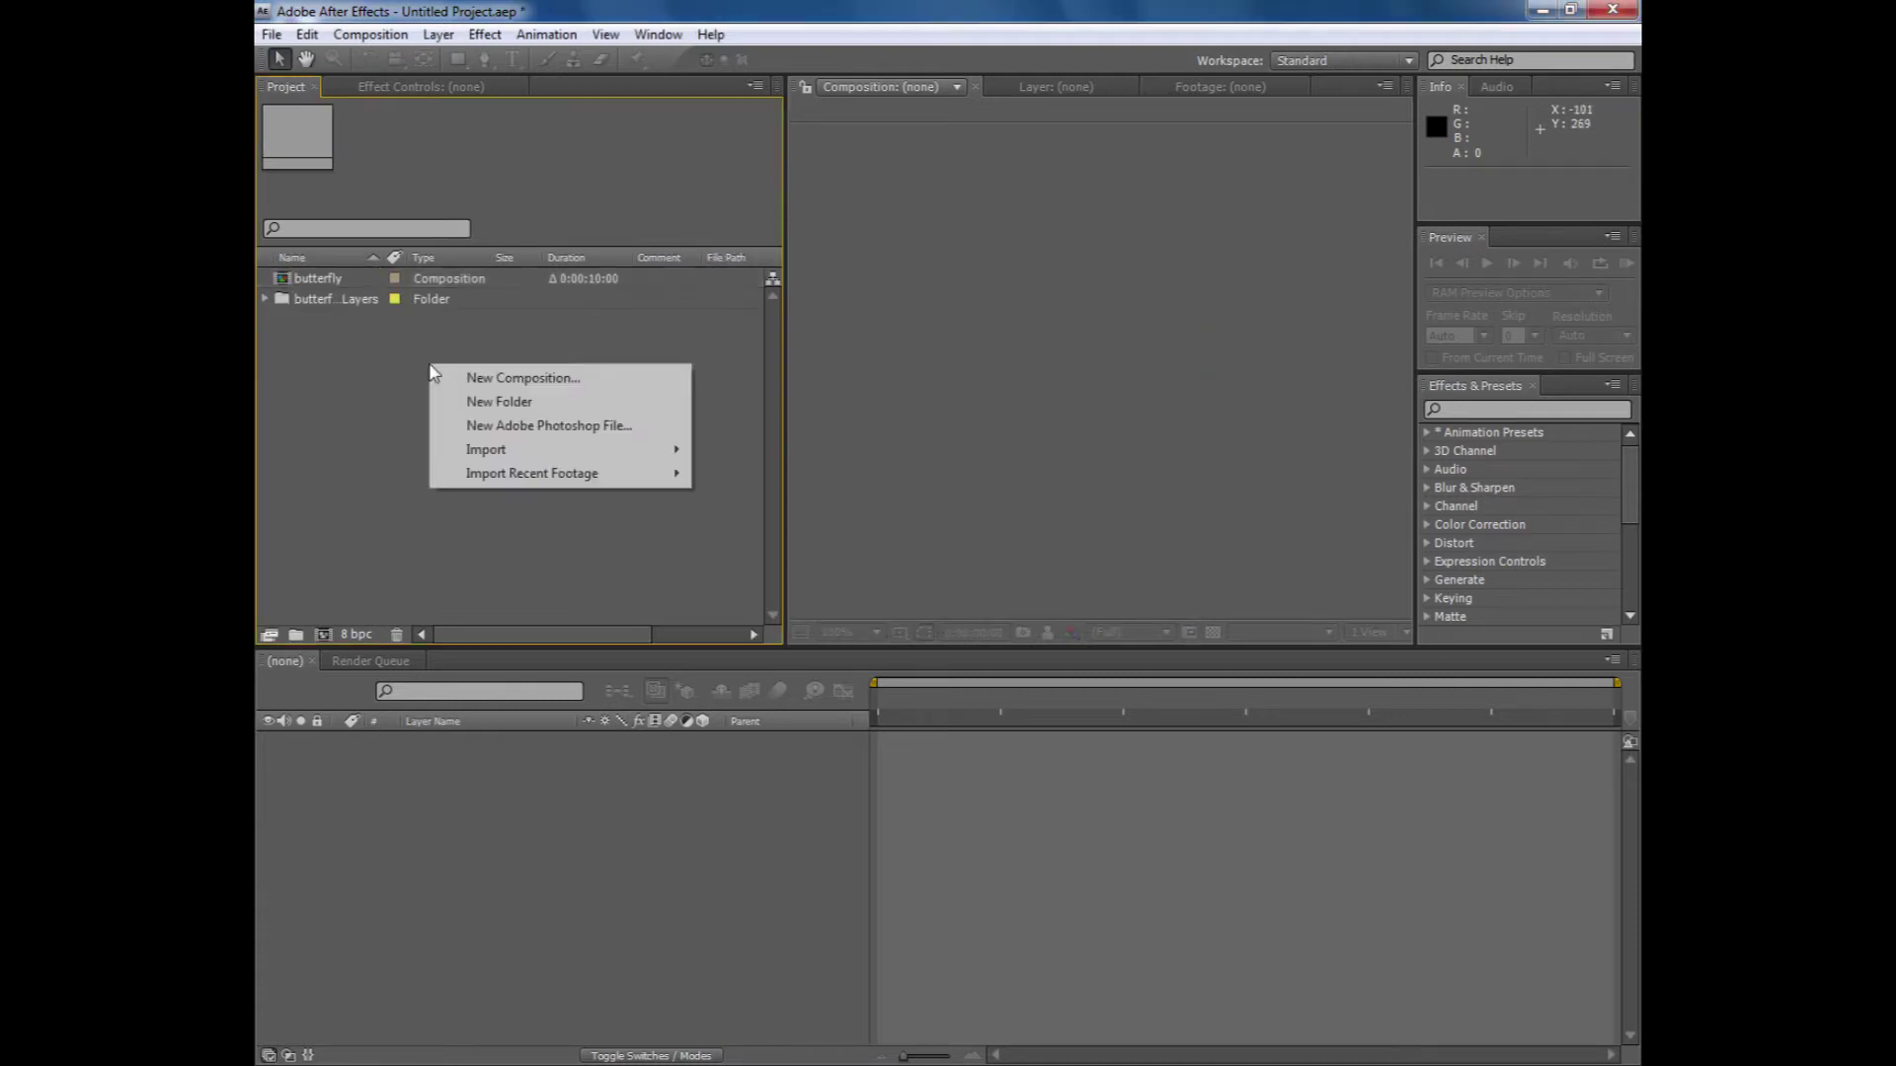
{"action": "mouse_move", "coordinate": [488, 452]}
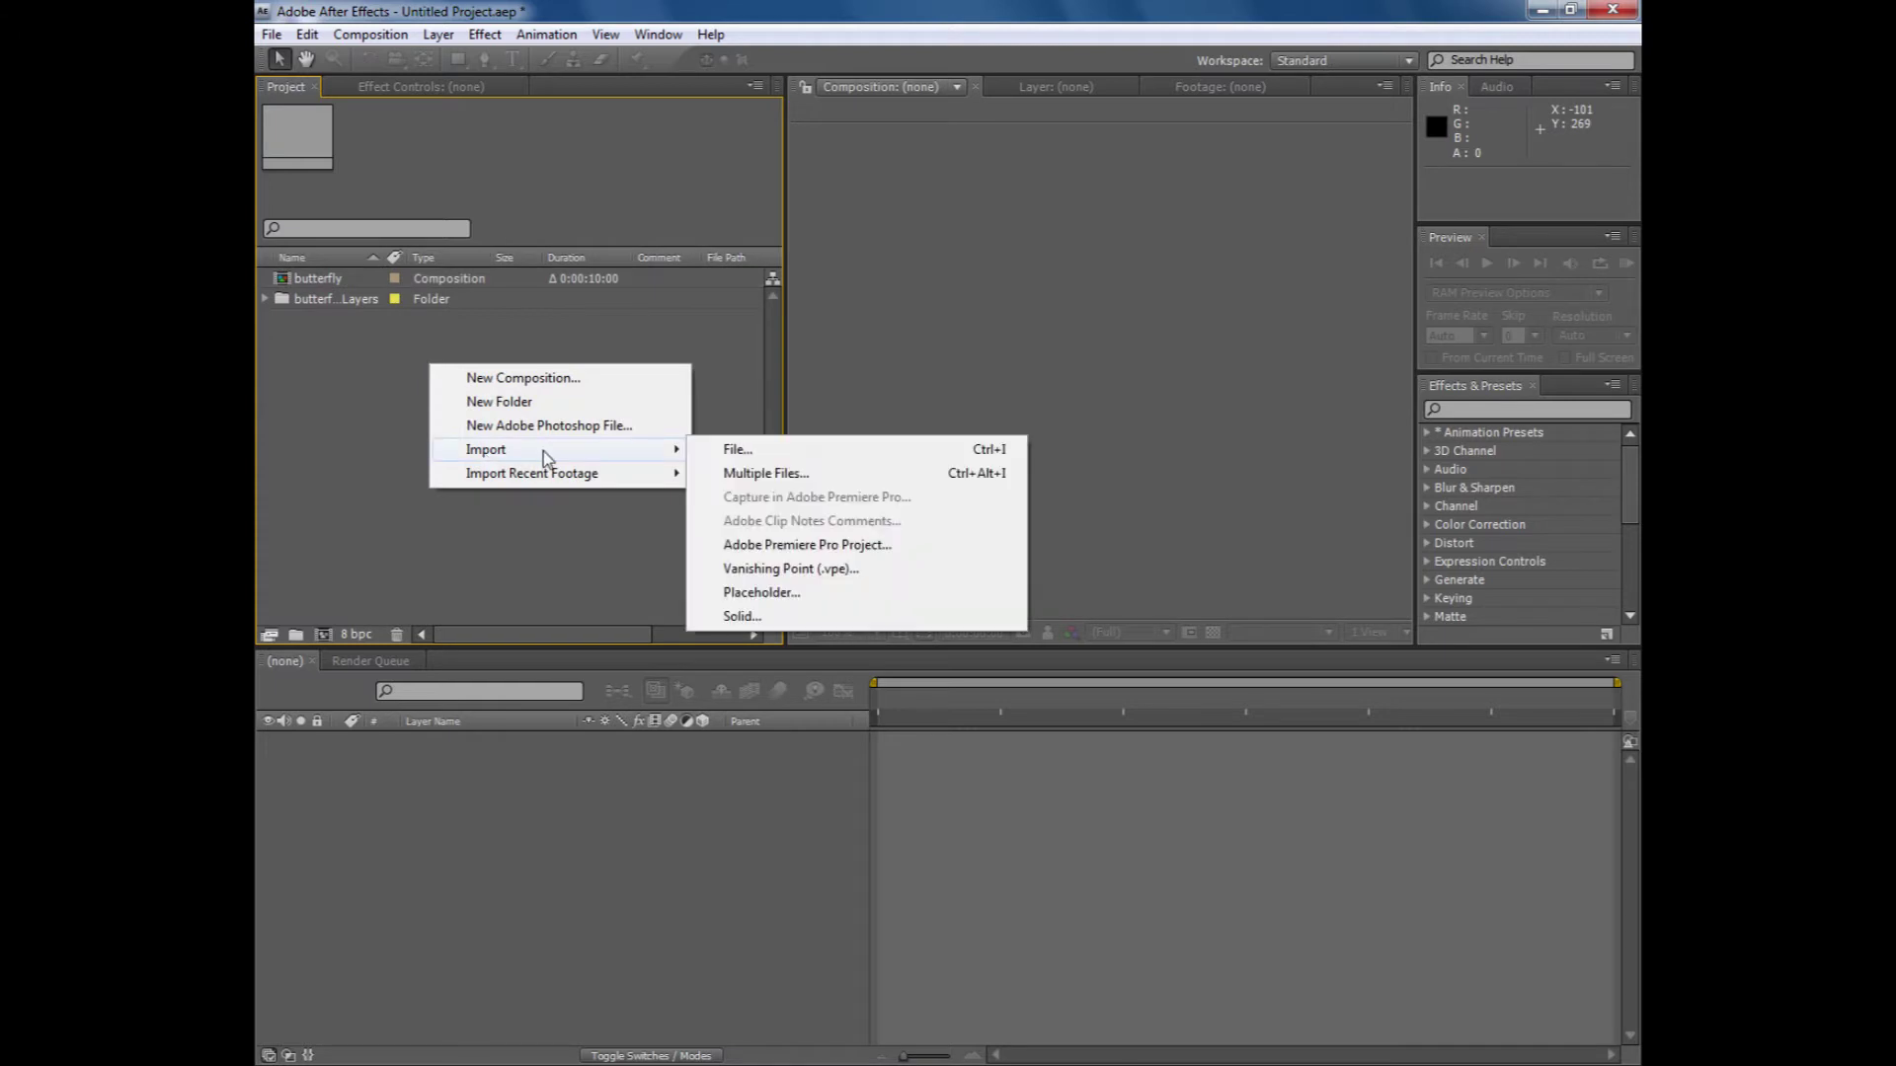
{"action": "left_click", "coordinate": [748, 451]}
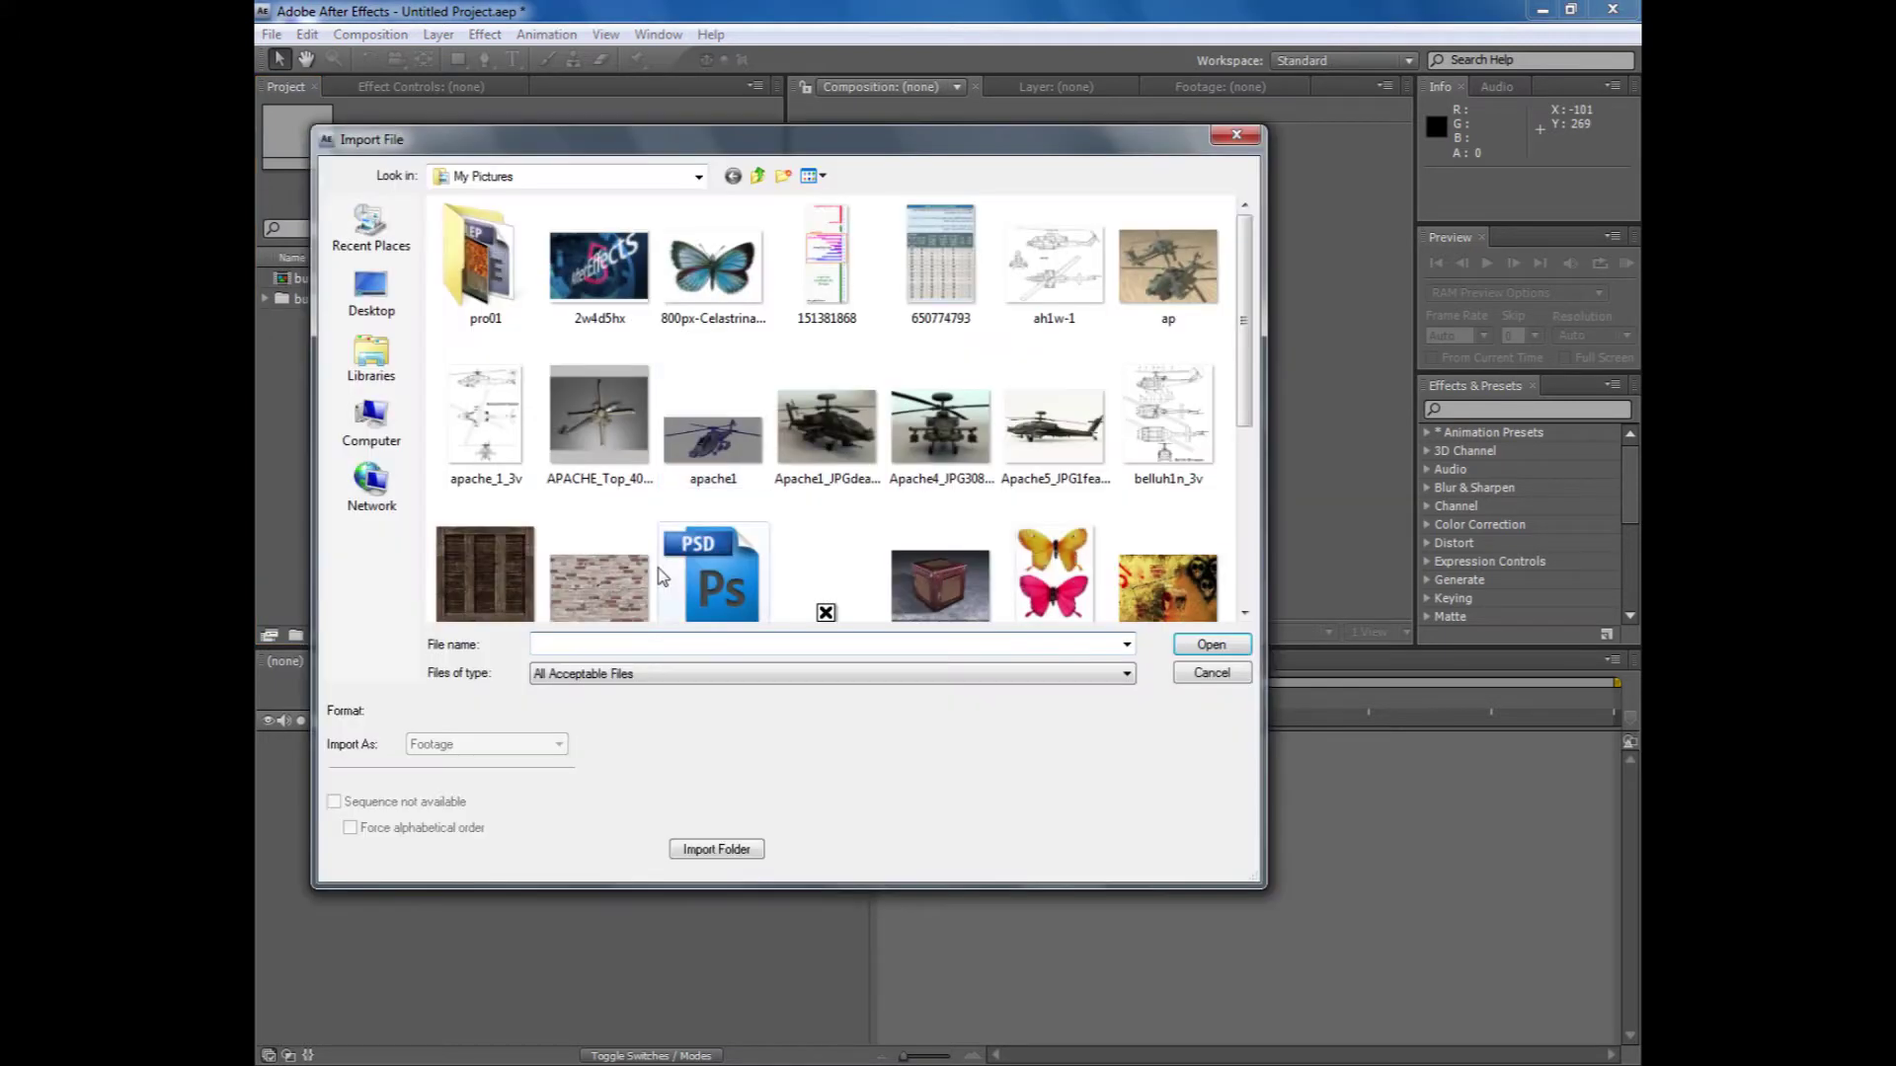
{"action": "left_click", "coordinate": [444, 549]}
{"action": "left_click", "coordinate": [1211, 644]}
- Import the image Leaves.jpg from the My Pictures folder into the project as footage
{"action": "right_click", "coordinate": [567, 491]}
{"action": "mouse_move", "coordinate": [614, 577]}
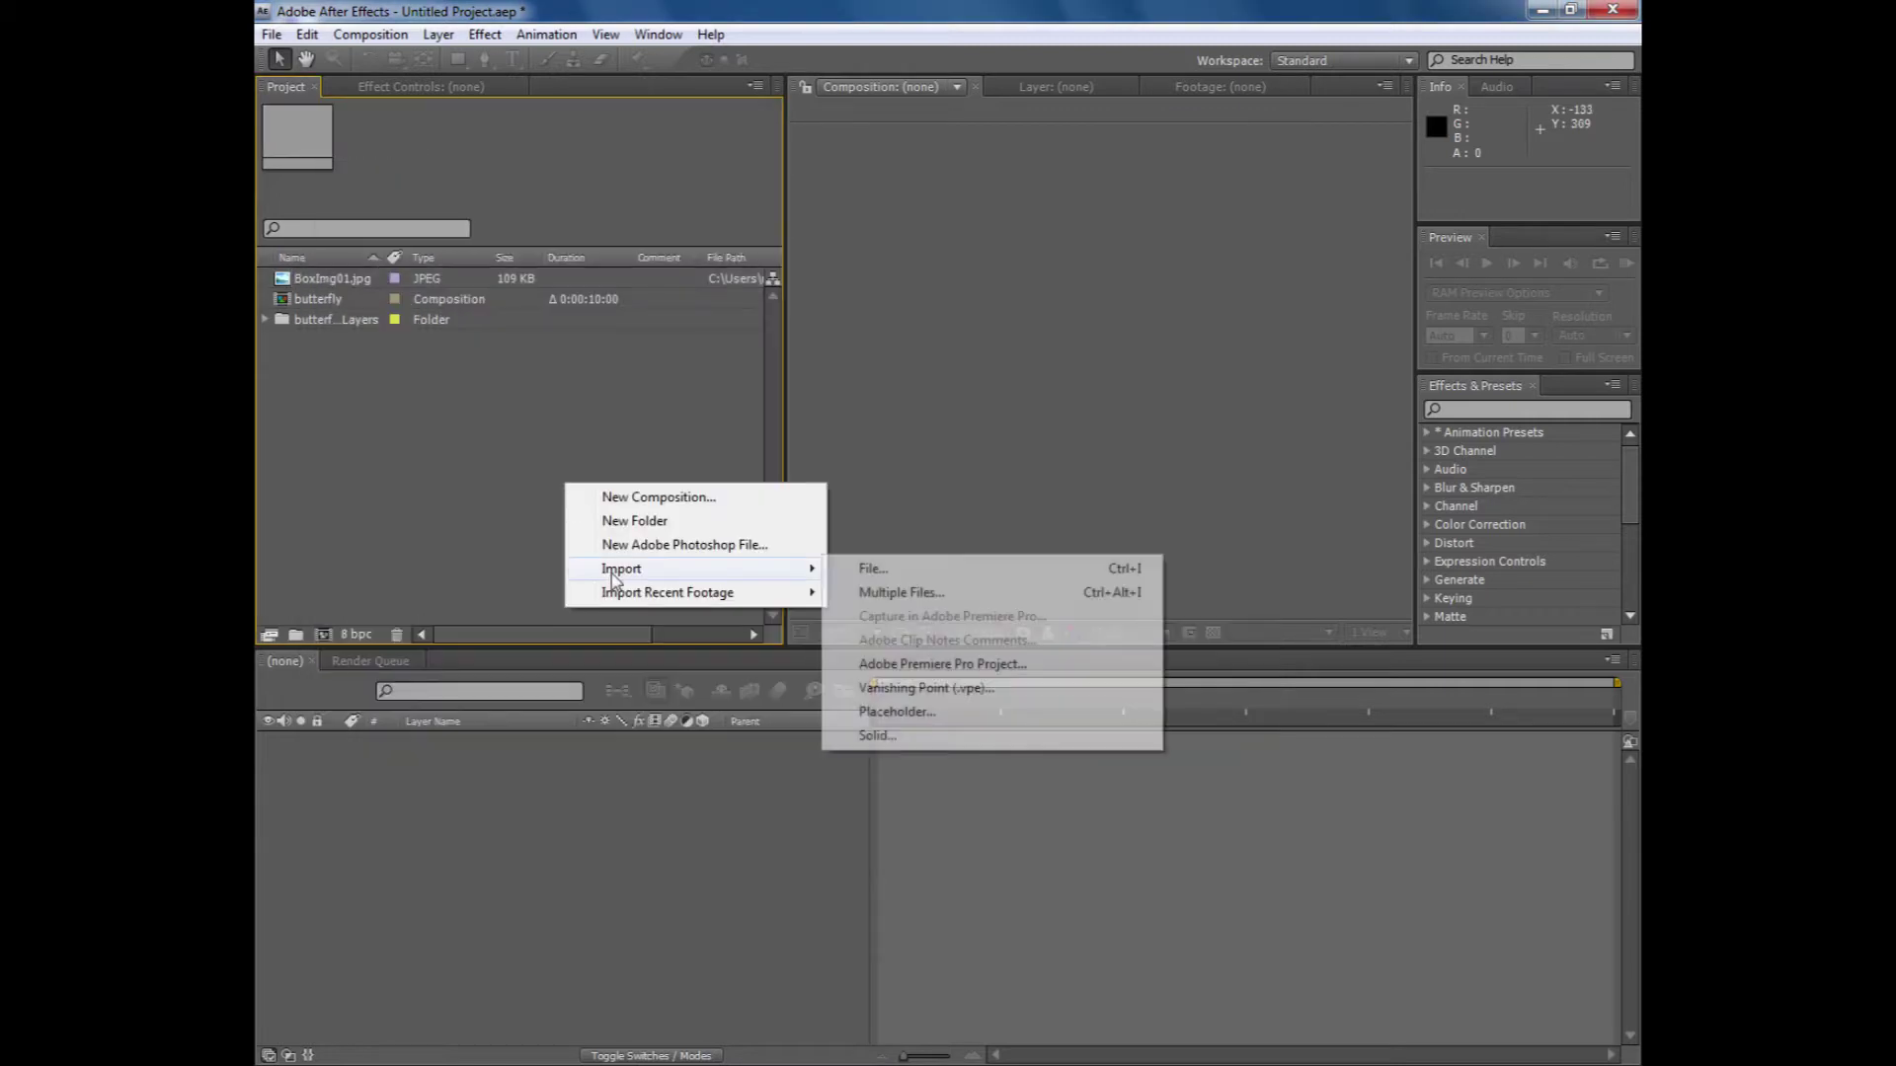
{"action": "left_click", "coordinate": [892, 576]}
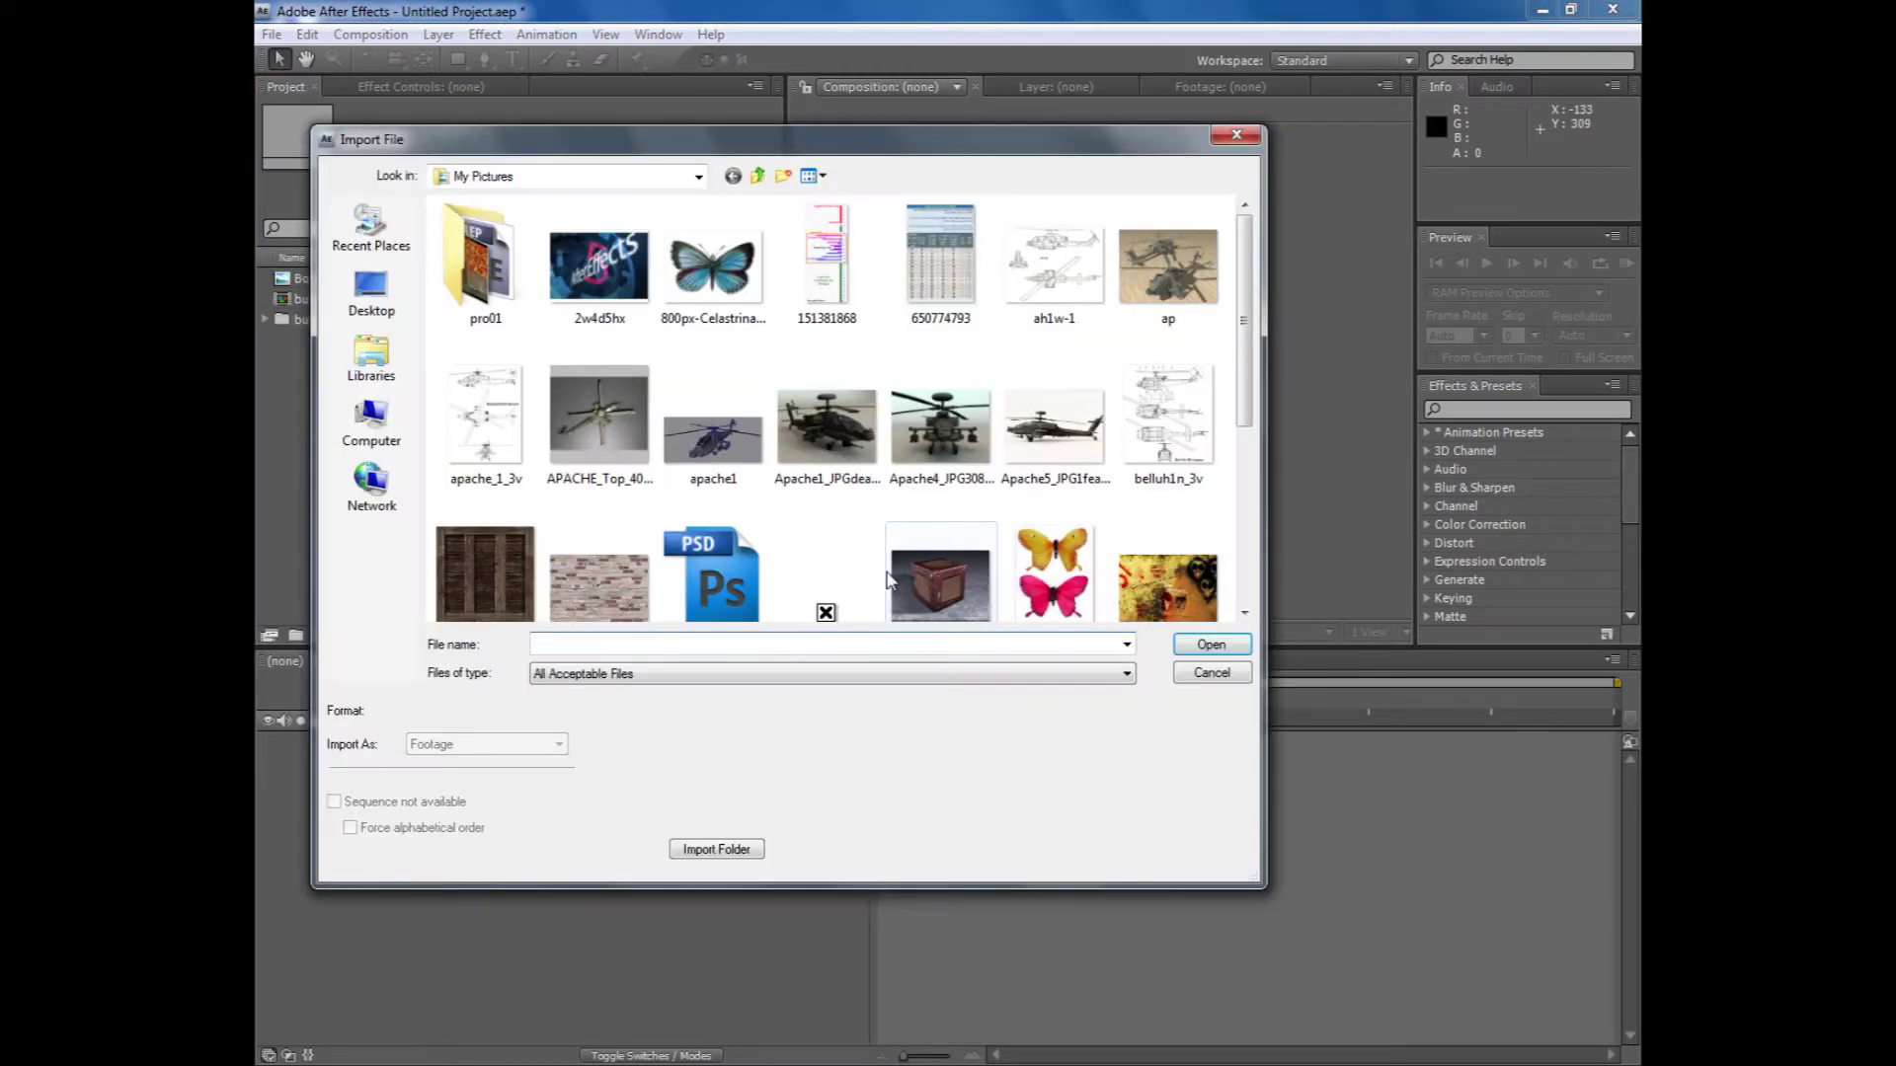
{"action": "scroll", "coordinate": [1246, 395], "scroll_direction": "down", "scroll_amount": 3}
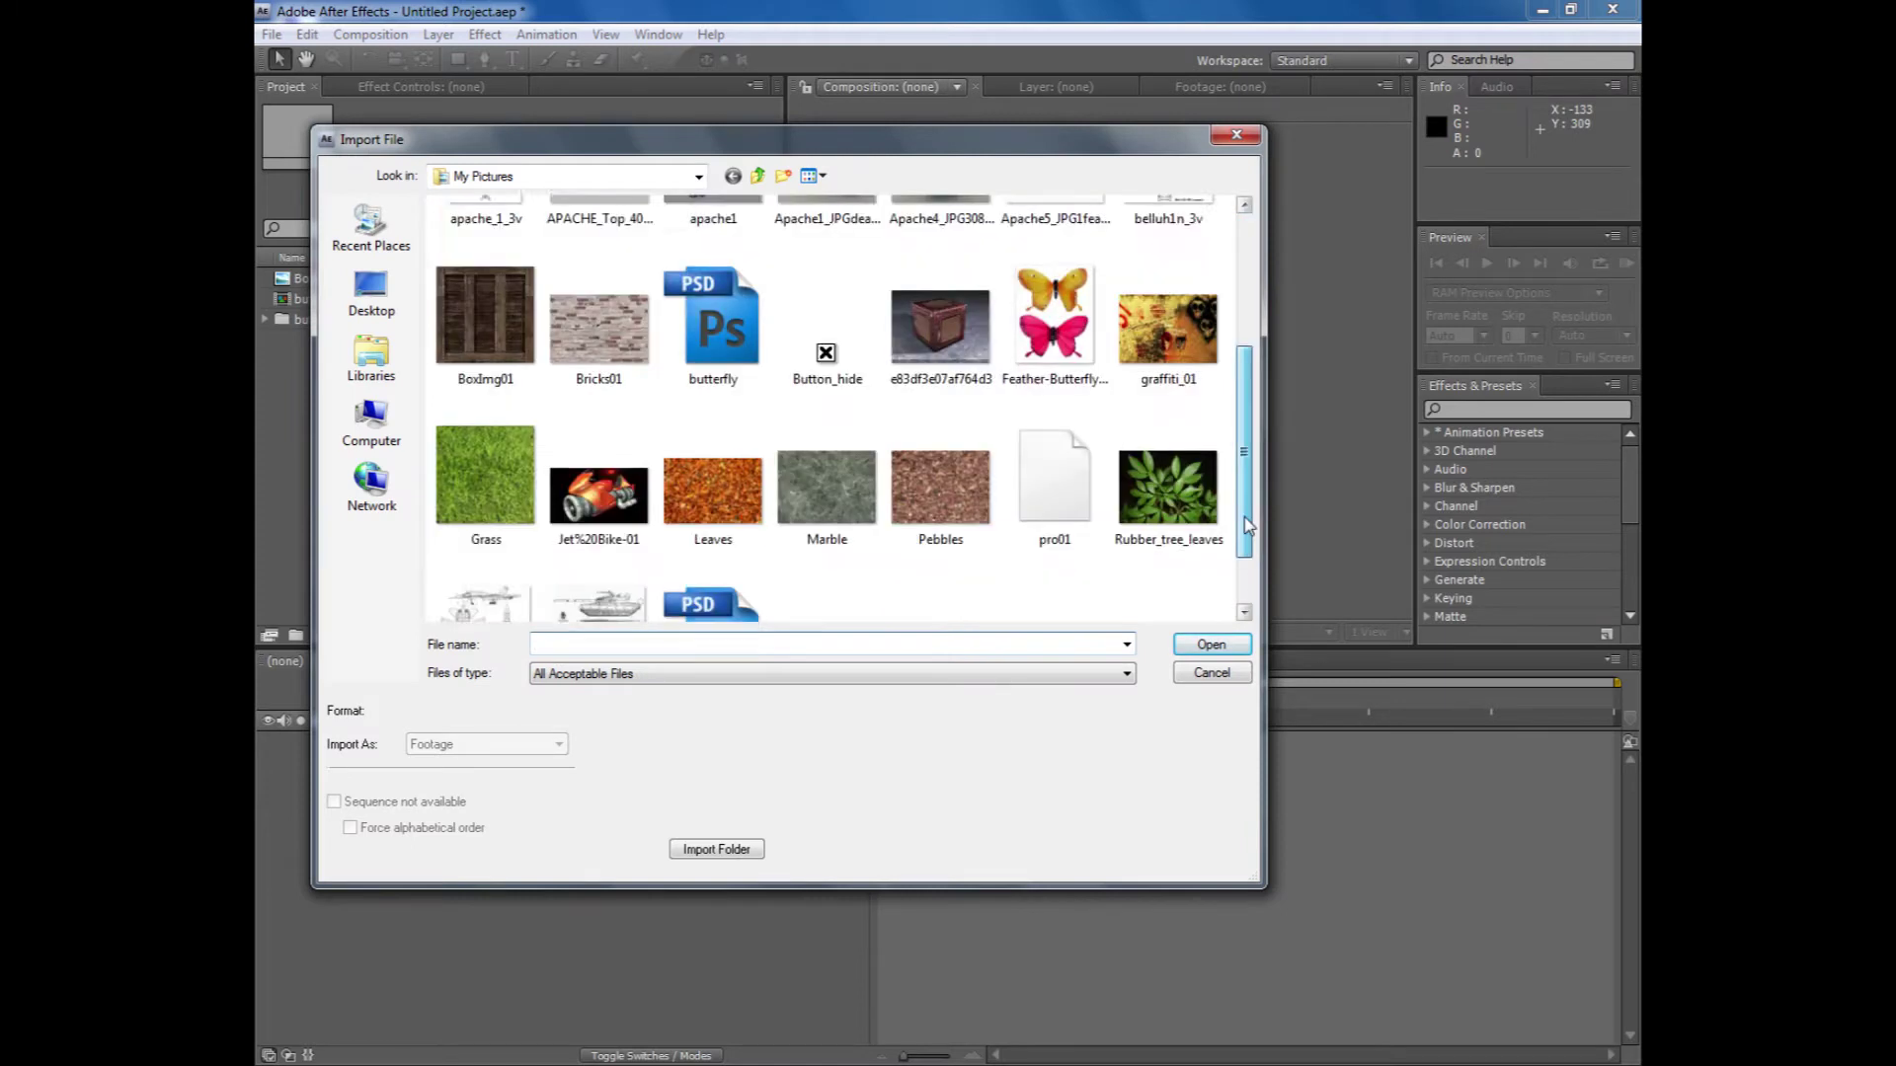
{"action": "left_click", "coordinate": [719, 459]}
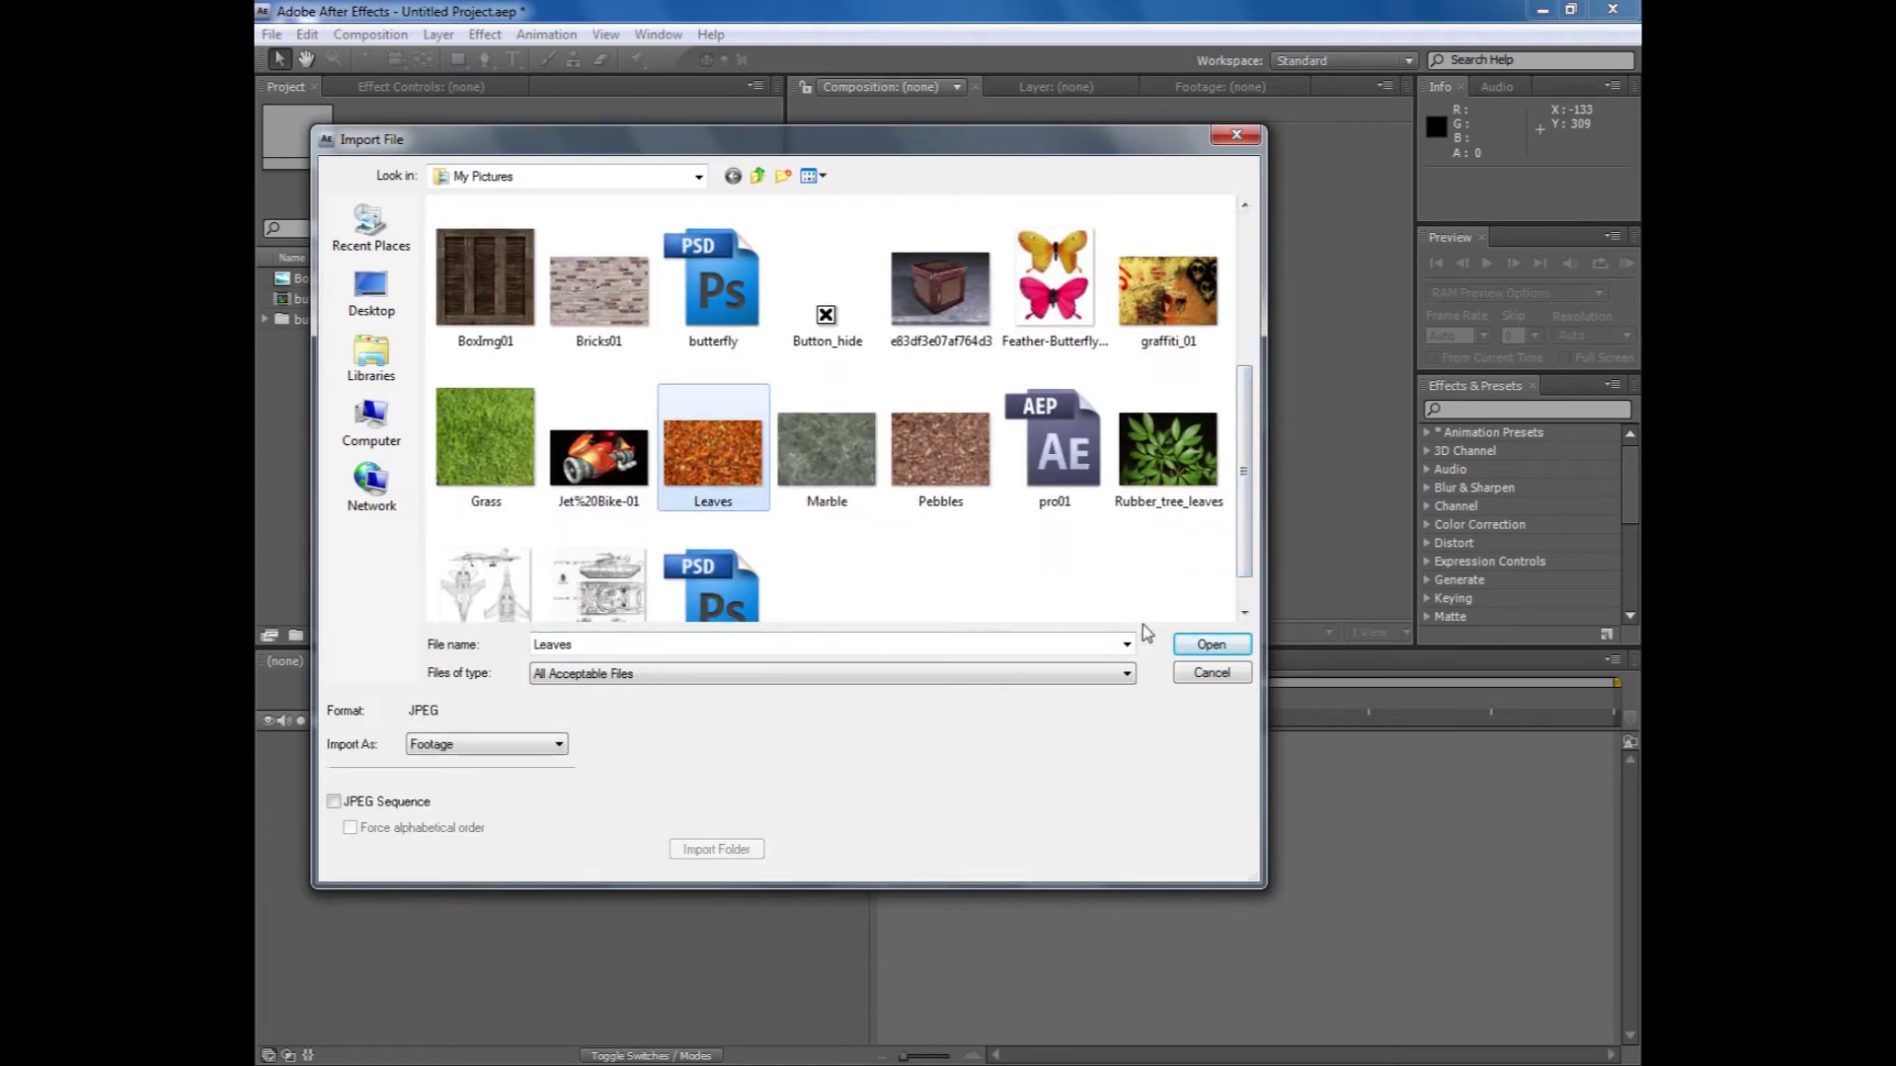
{"action": "left_click", "coordinate": [1205, 648]}
- Import the texture image Marble.jpg from the My Pictures folder as footage
{"action": "right_click", "coordinate": [382, 470]}
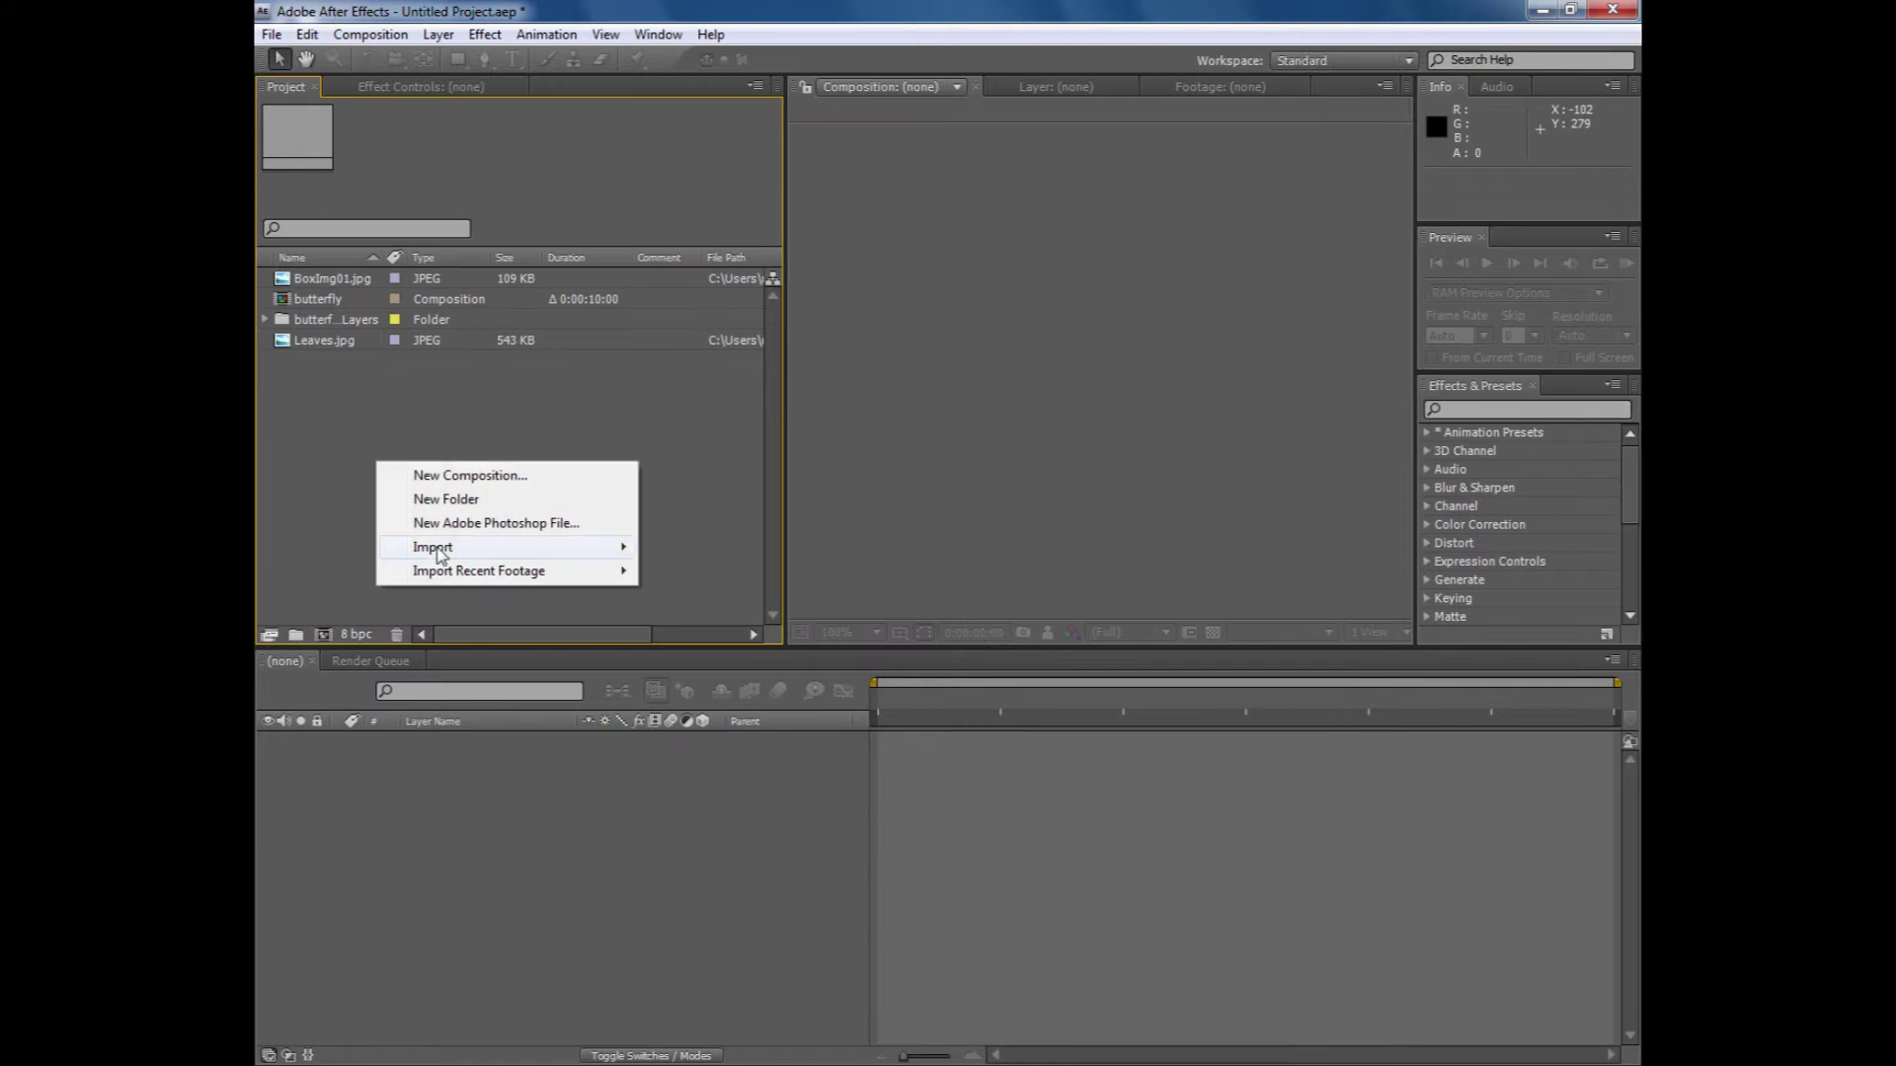
{"action": "mouse_move", "coordinate": [439, 550]}
{"action": "left_click", "coordinate": [691, 544]}
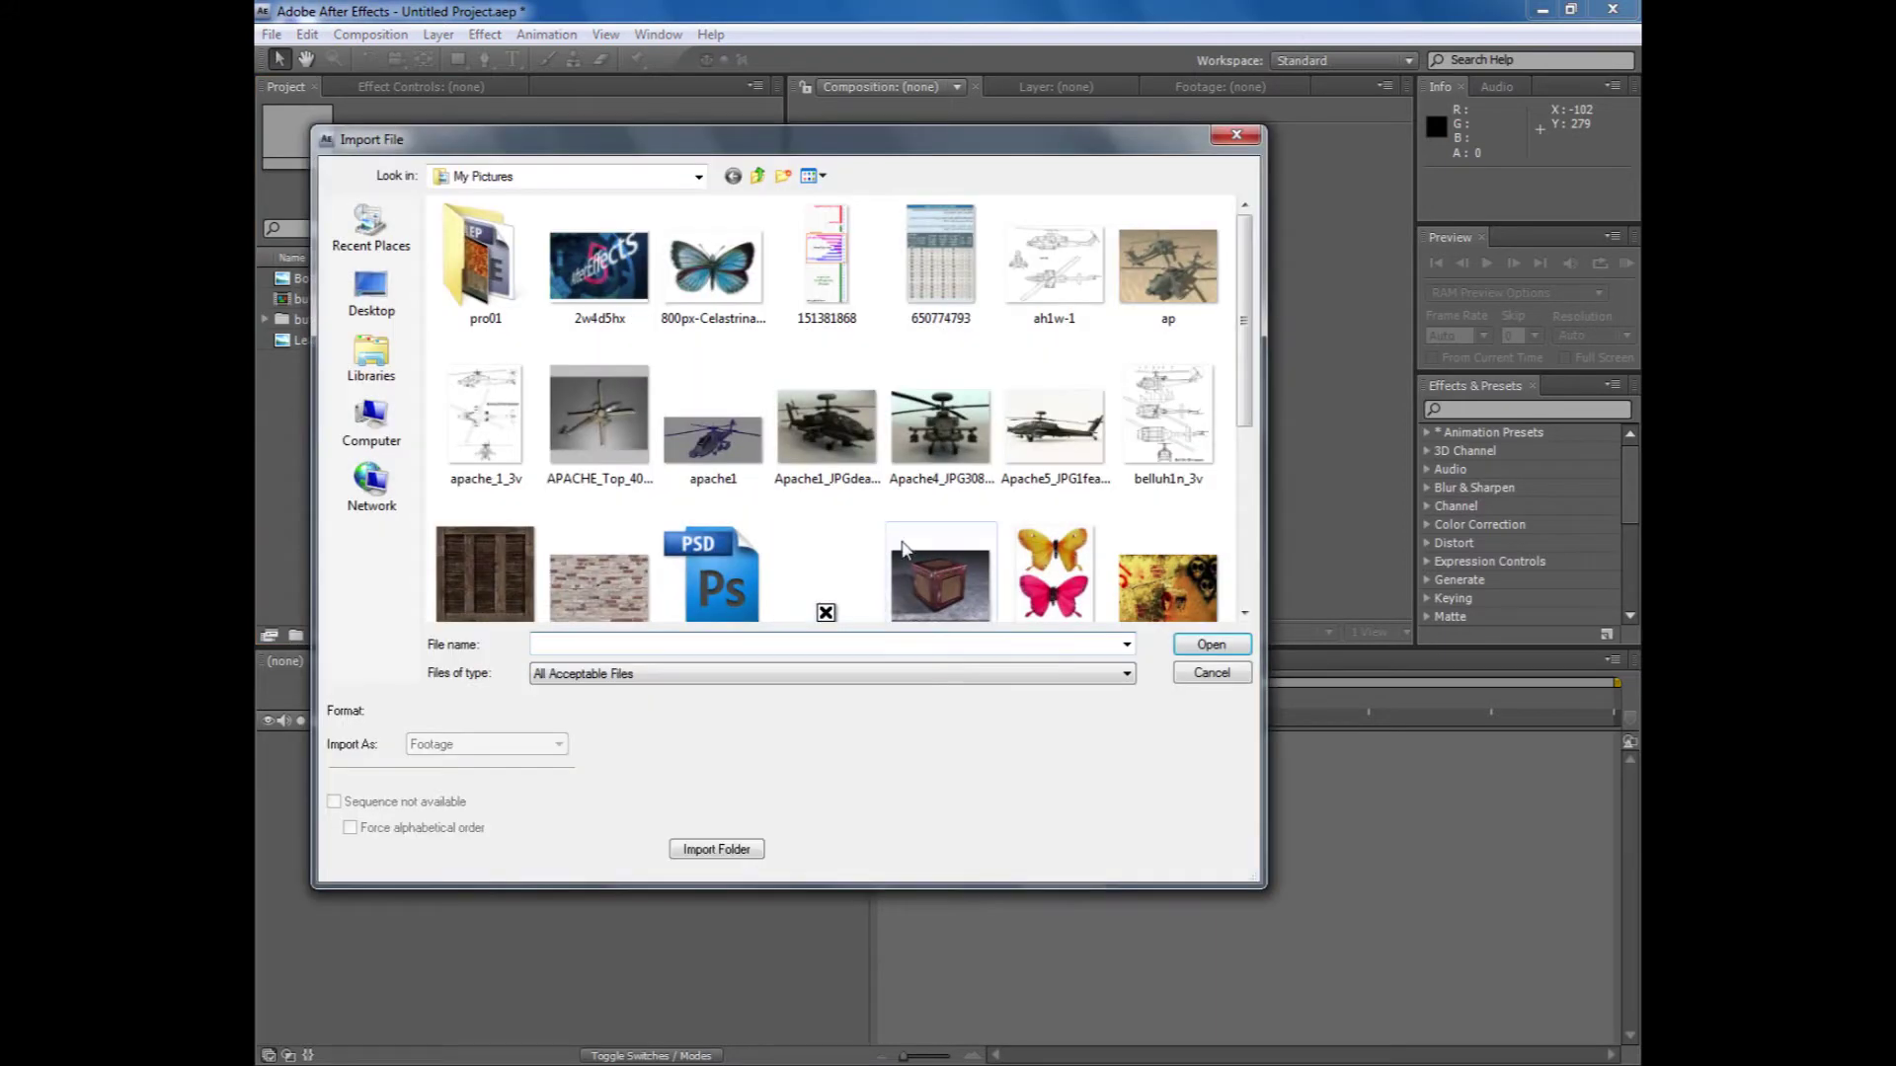
{"action": "scroll", "coordinate": [1246, 449], "scroll_direction": "down", "scroll_amount": 1}
{"action": "scroll", "coordinate": [1247, 449], "scroll_direction": "down", "scroll_amount": 3}
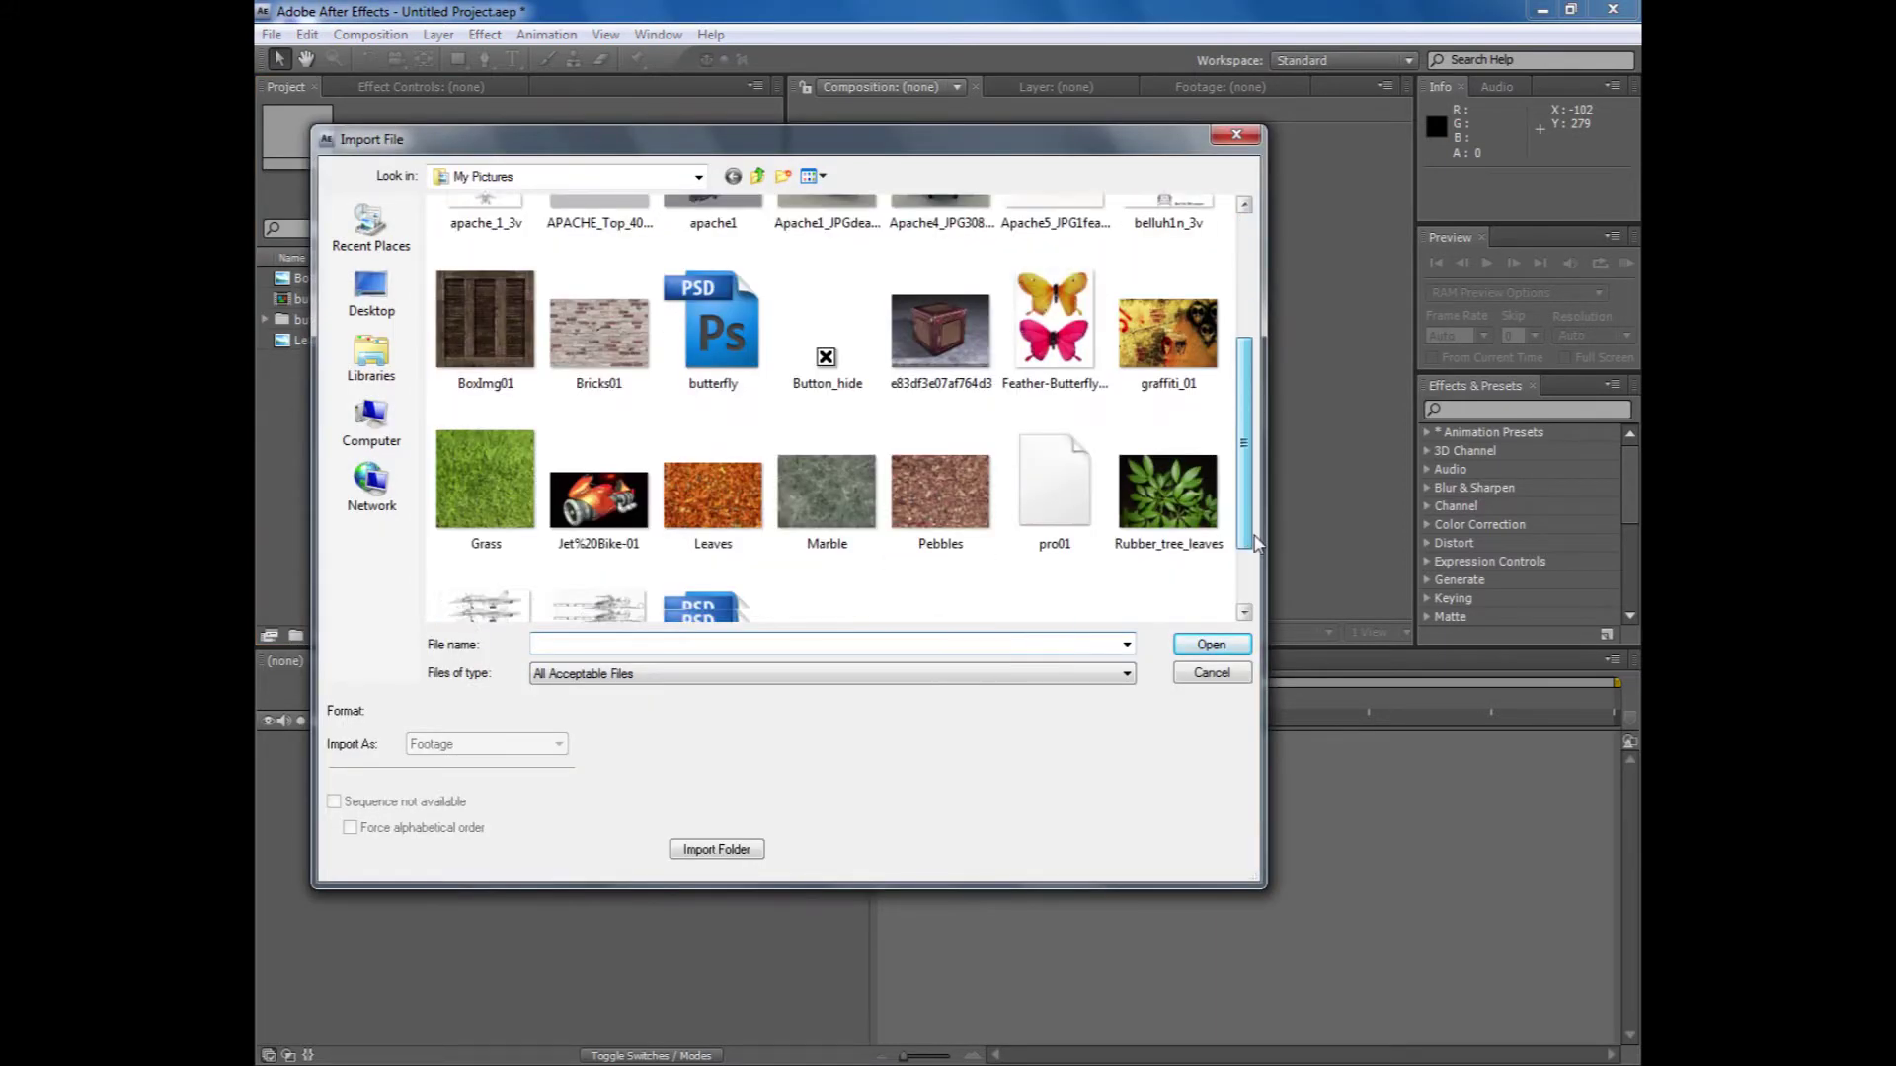
{"action": "left_click", "coordinate": [828, 469]}
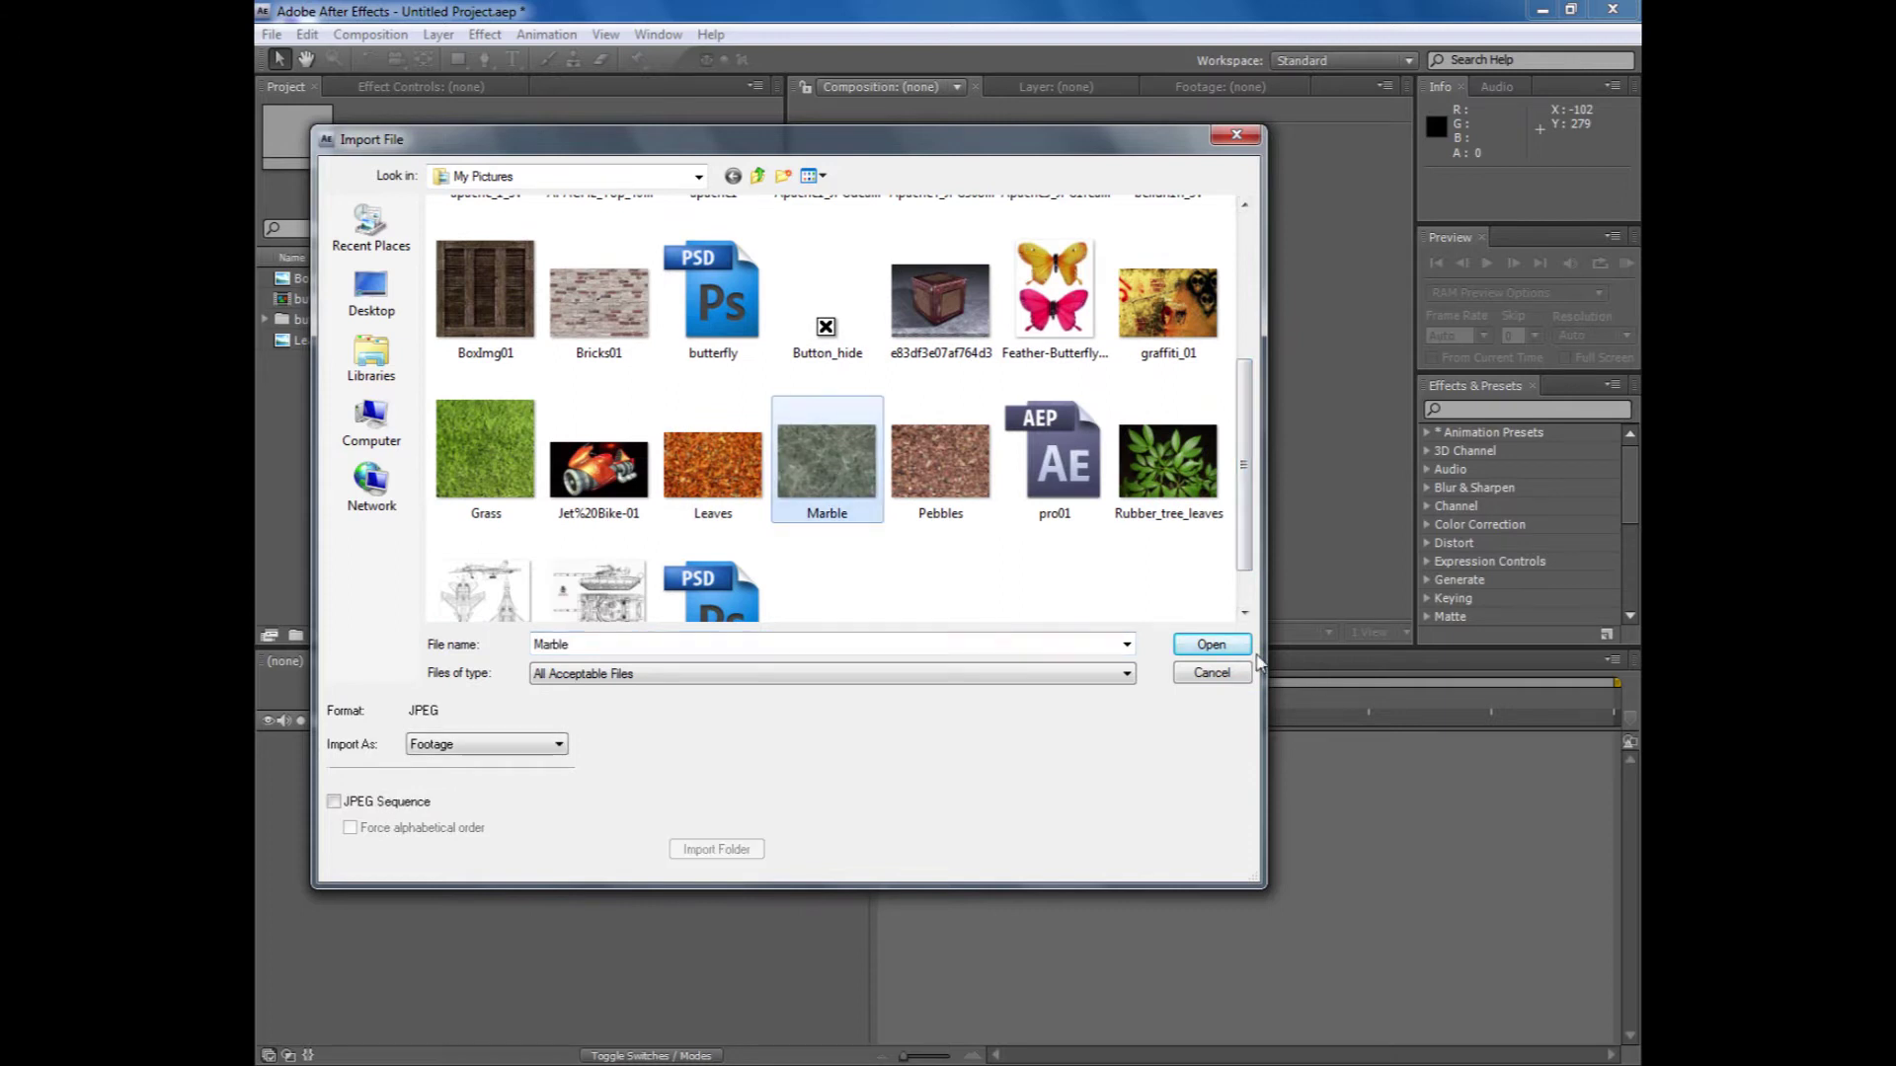
{"action": "left_click", "coordinate": [1197, 646]}
{"action": "left_click", "coordinate": [300, 282]}
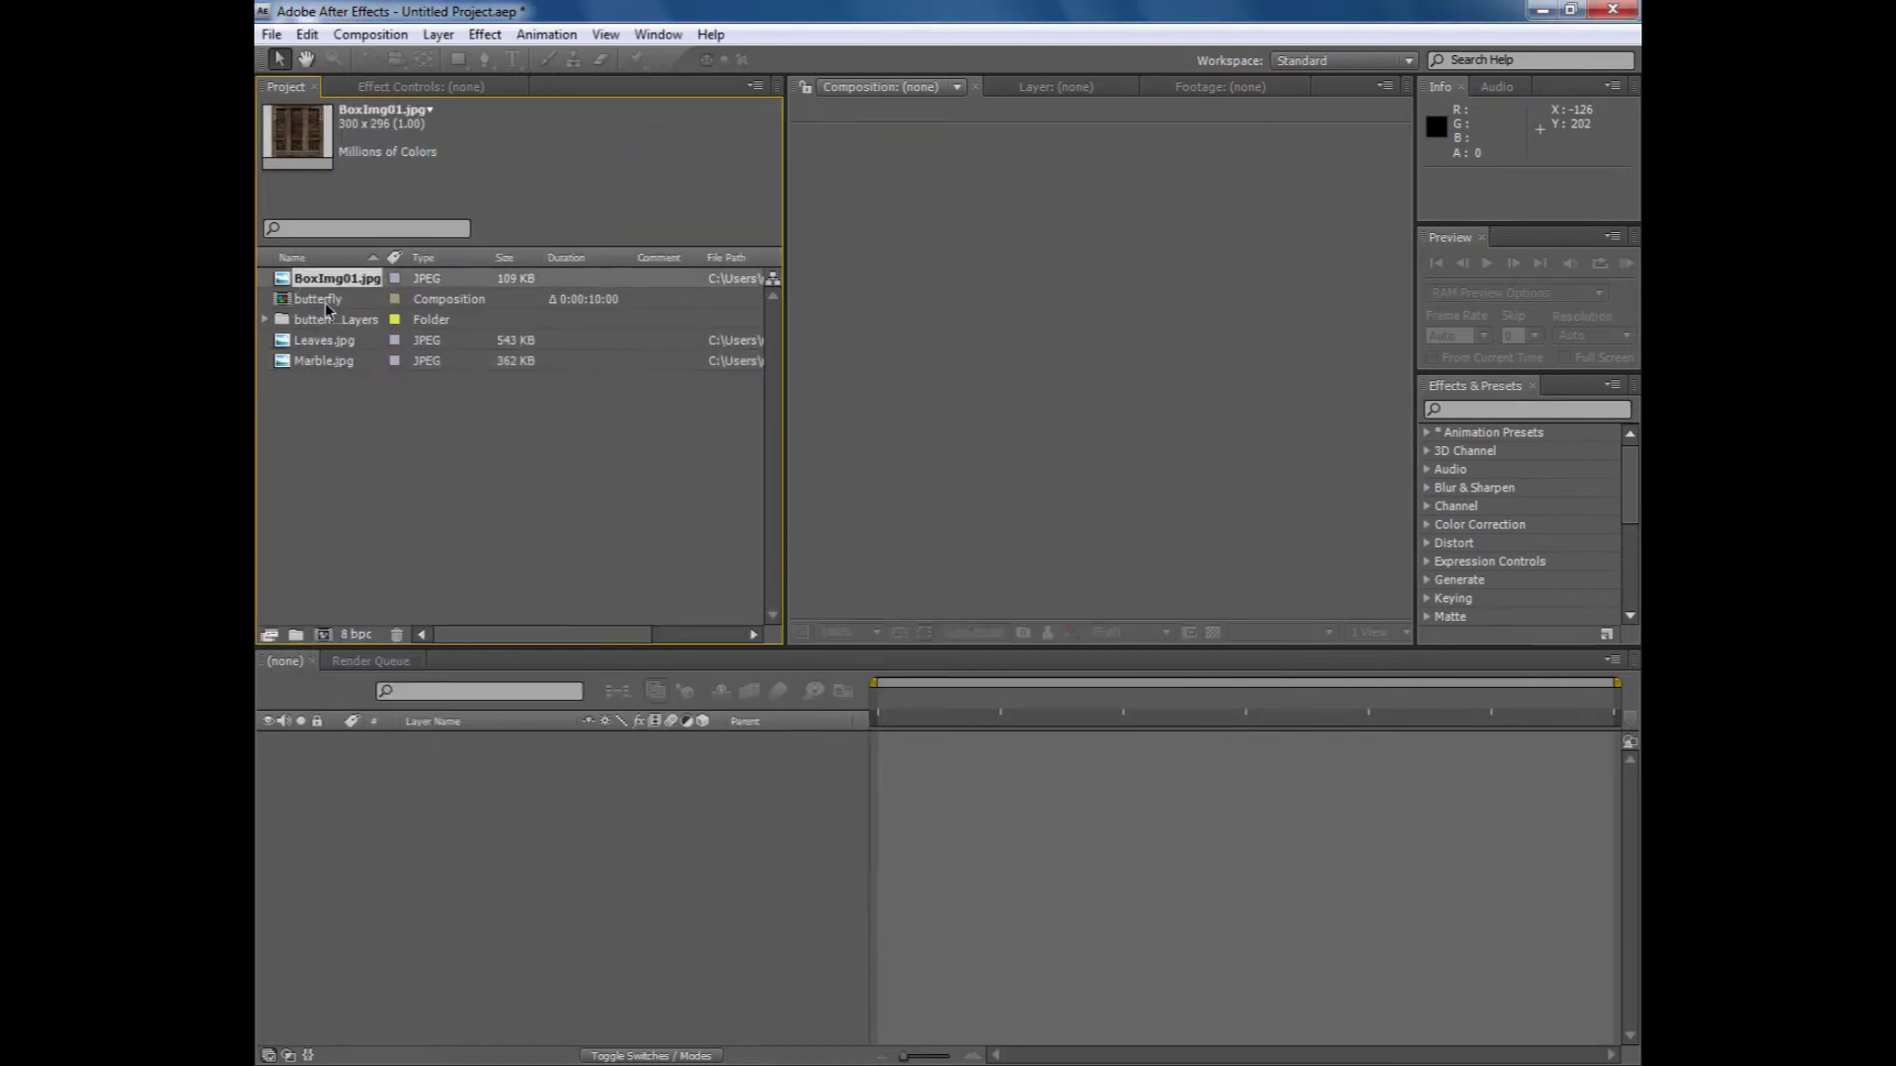
- Create a 10-second PAL D1/DV composition at 25 fps and add BoxImg01.jpg to it as a layer
{"action": "right_click", "coordinate": [456, 503]}
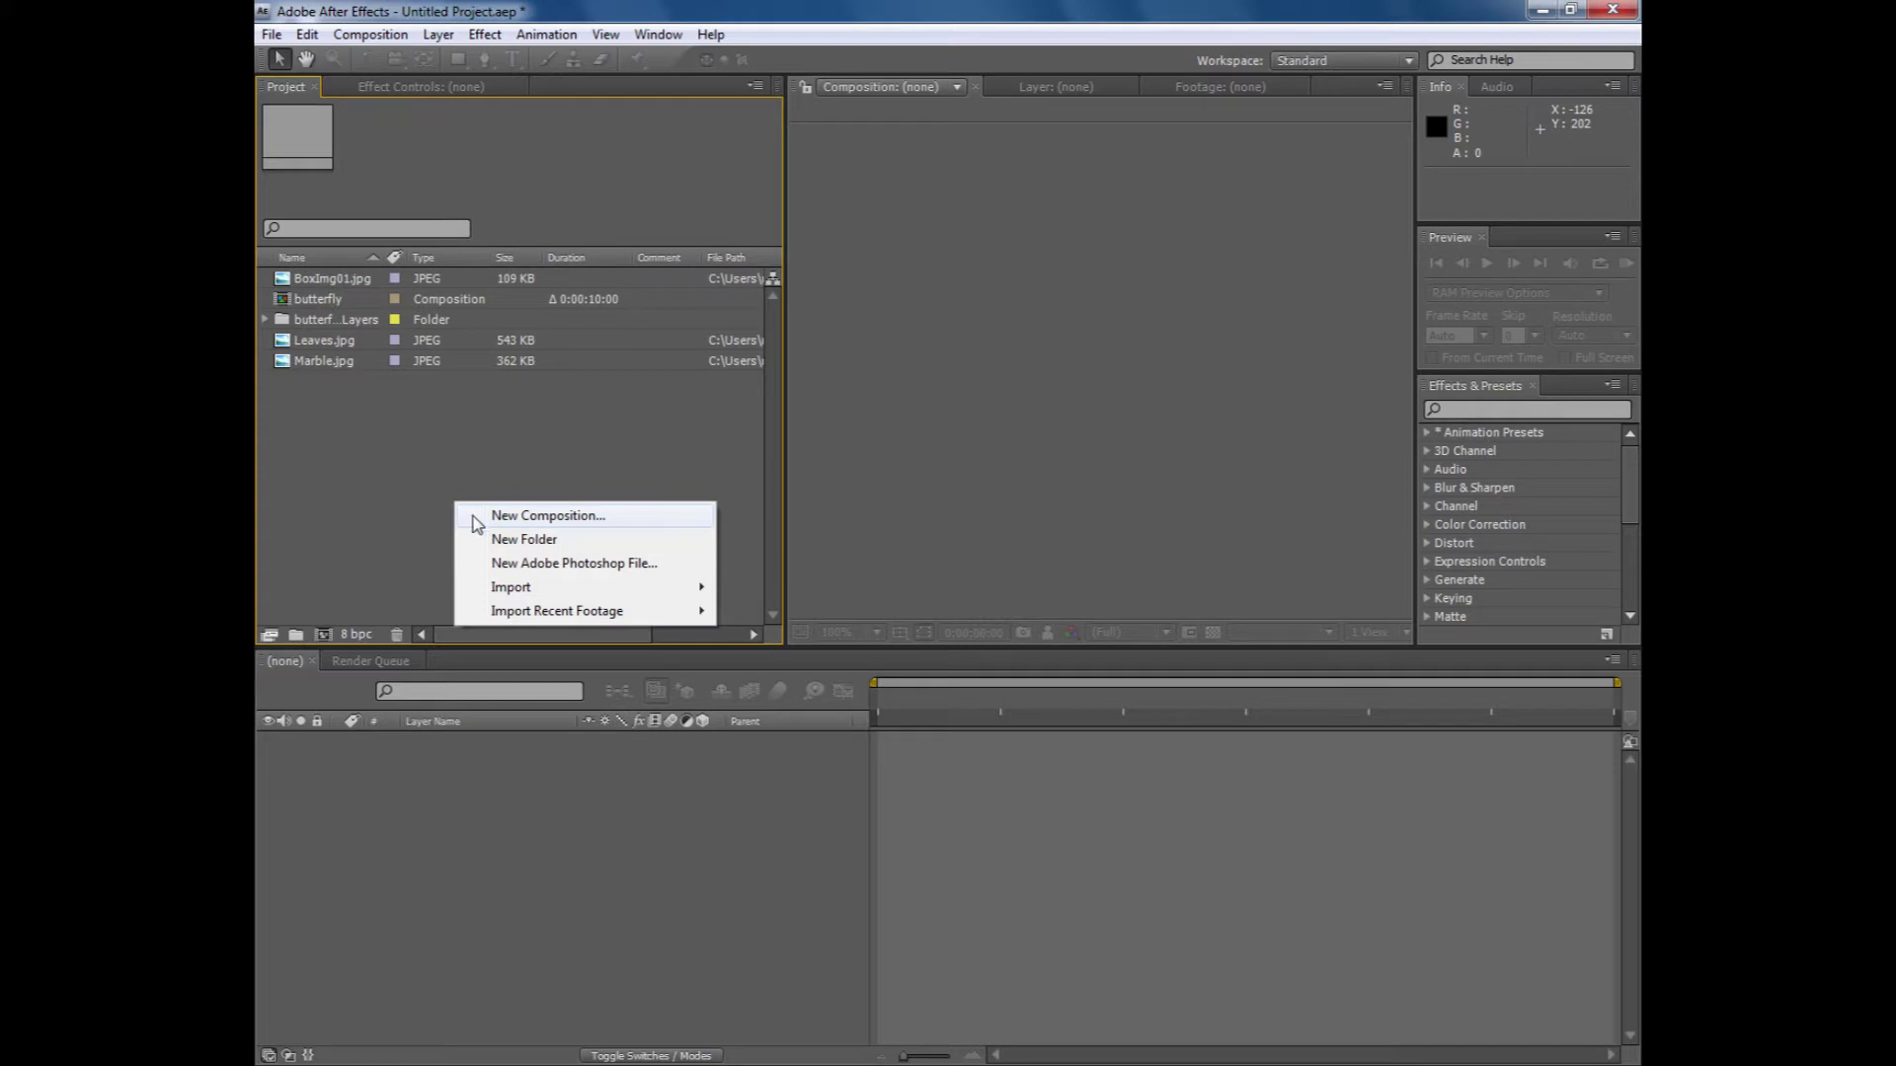
{"action": "left_click", "coordinate": [474, 516]}
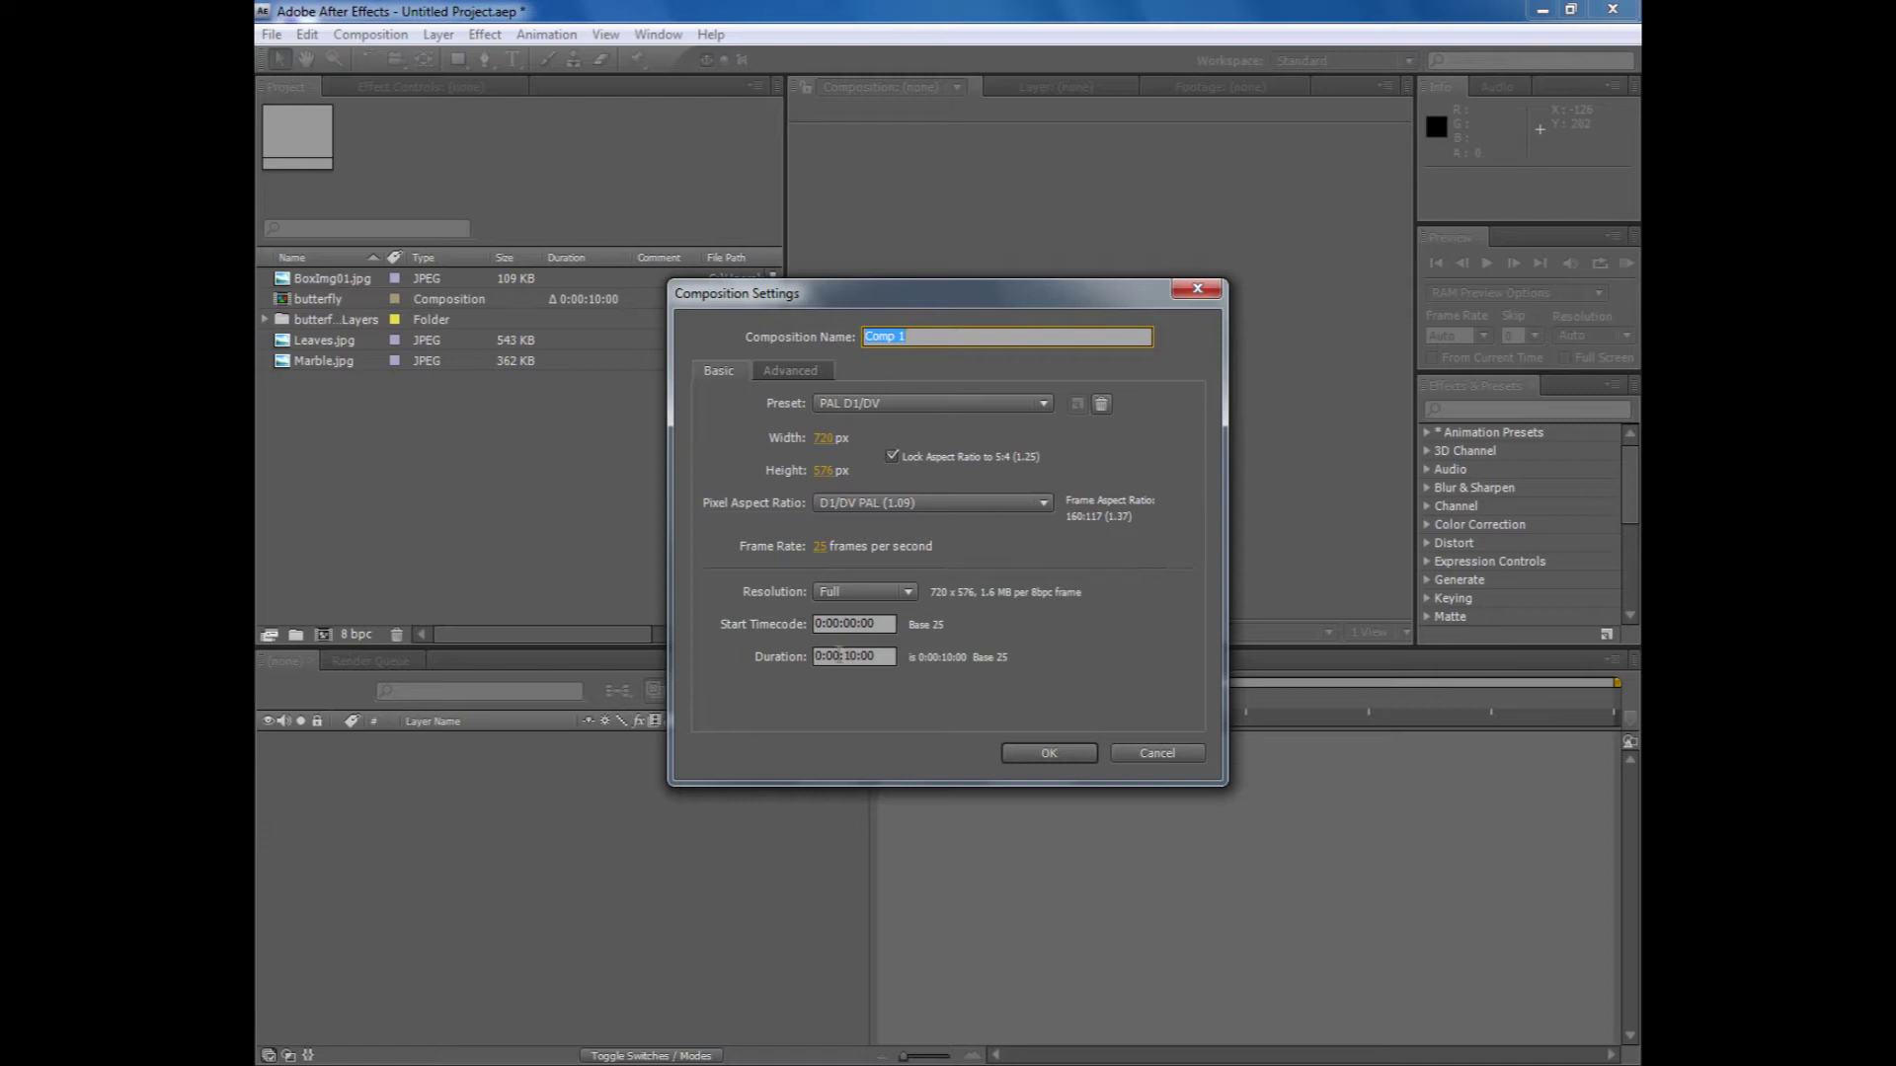
{"action": "left_click", "coordinate": [1048, 753]}
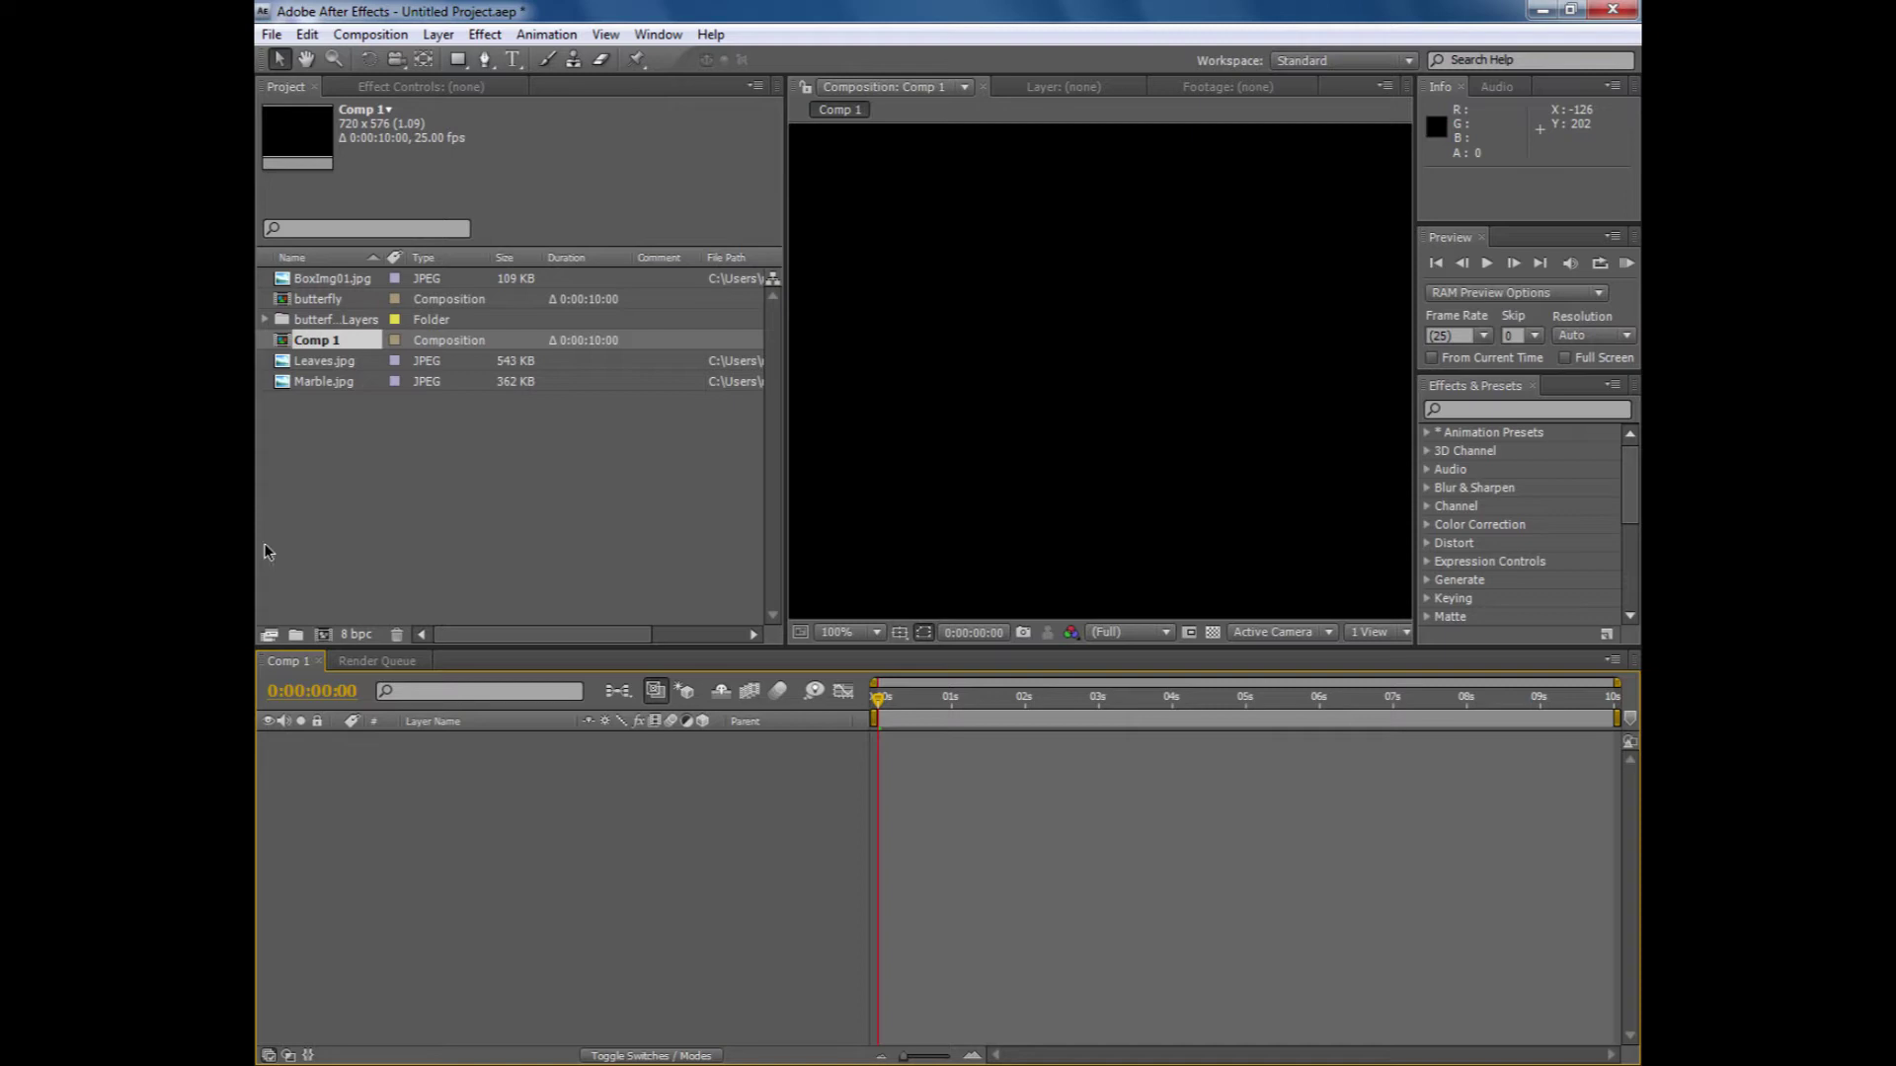
{"action": "left_click", "coordinate": [353, 285]}
{"action": "left_click_drag", "start_coordinate": [318, 283], "coordinate": [367, 835]}
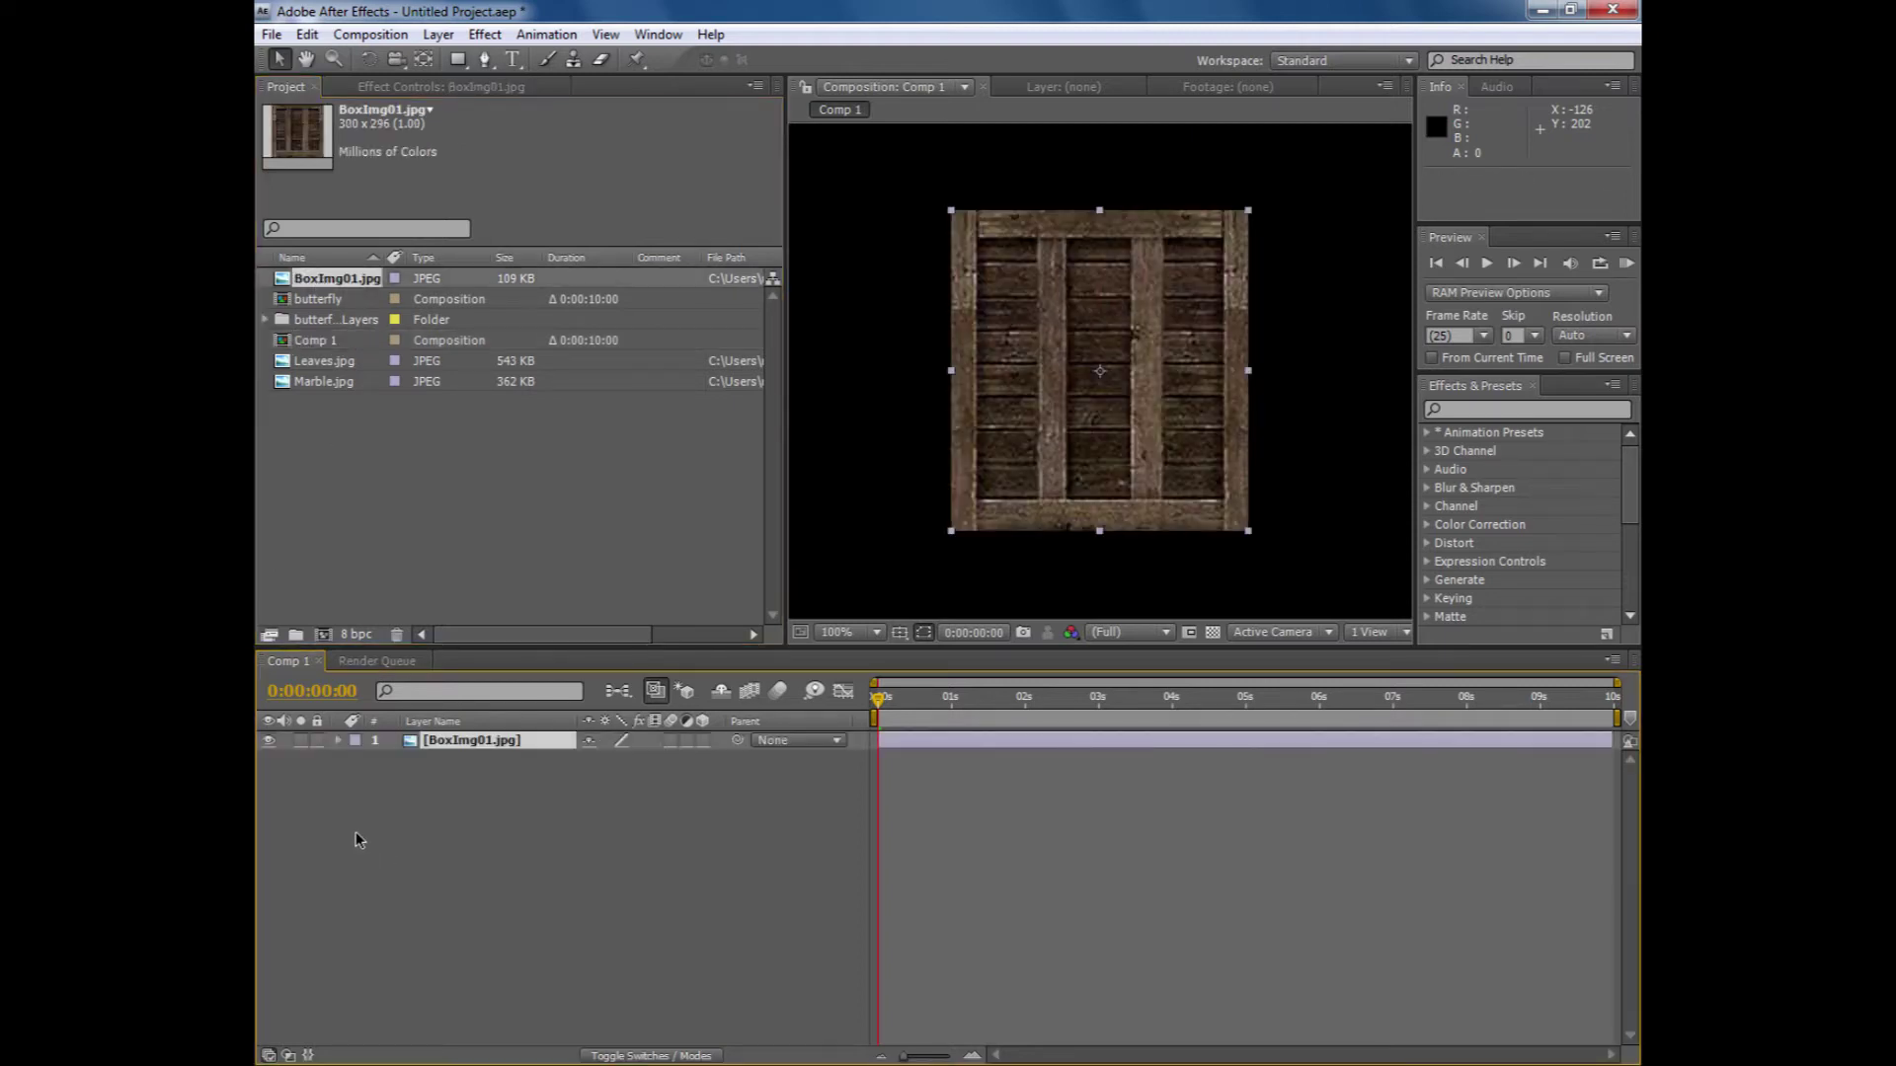
- Widen the composition viewer and switch it to 4 Views, with Active Camera at 50% and Top and Right at 25%
{"action": "left_click_drag", "start_coordinate": [787, 514], "coordinate": [559, 527]}
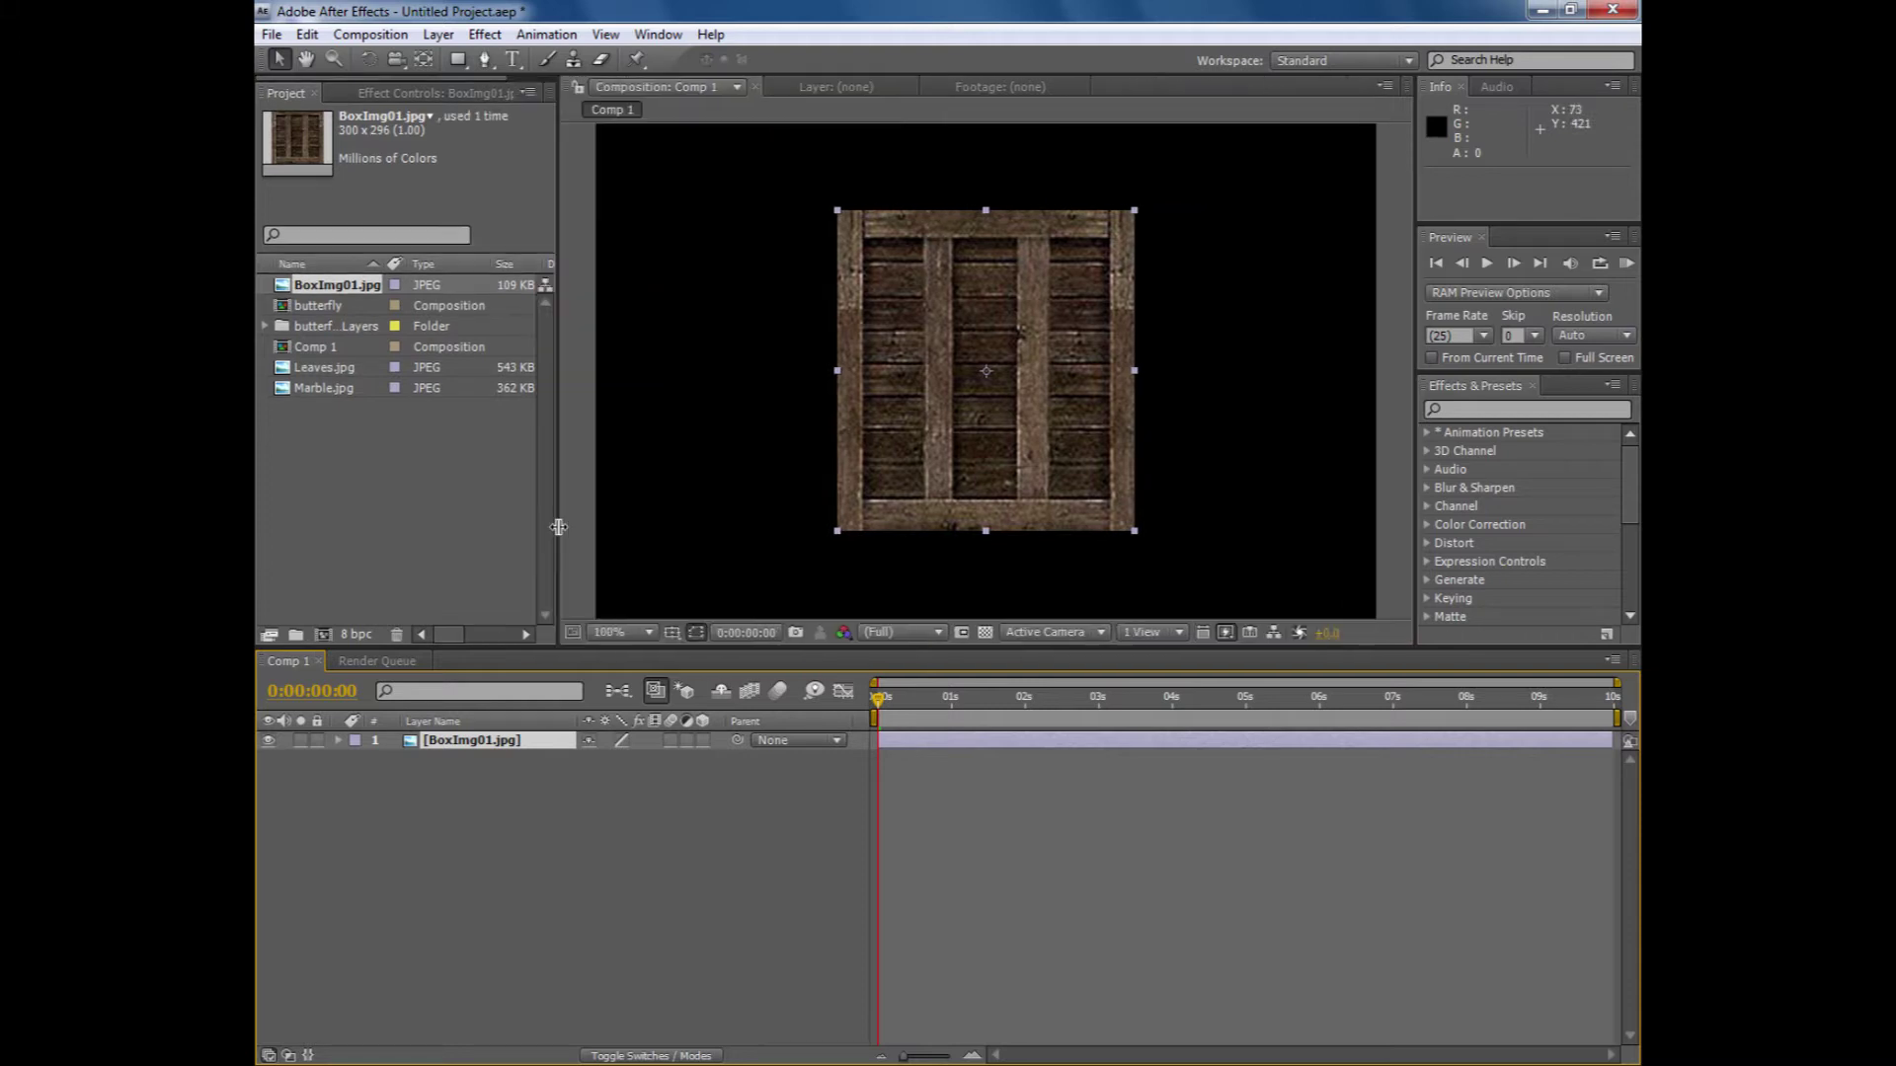
{"action": "left_click", "coordinate": [1180, 632]}
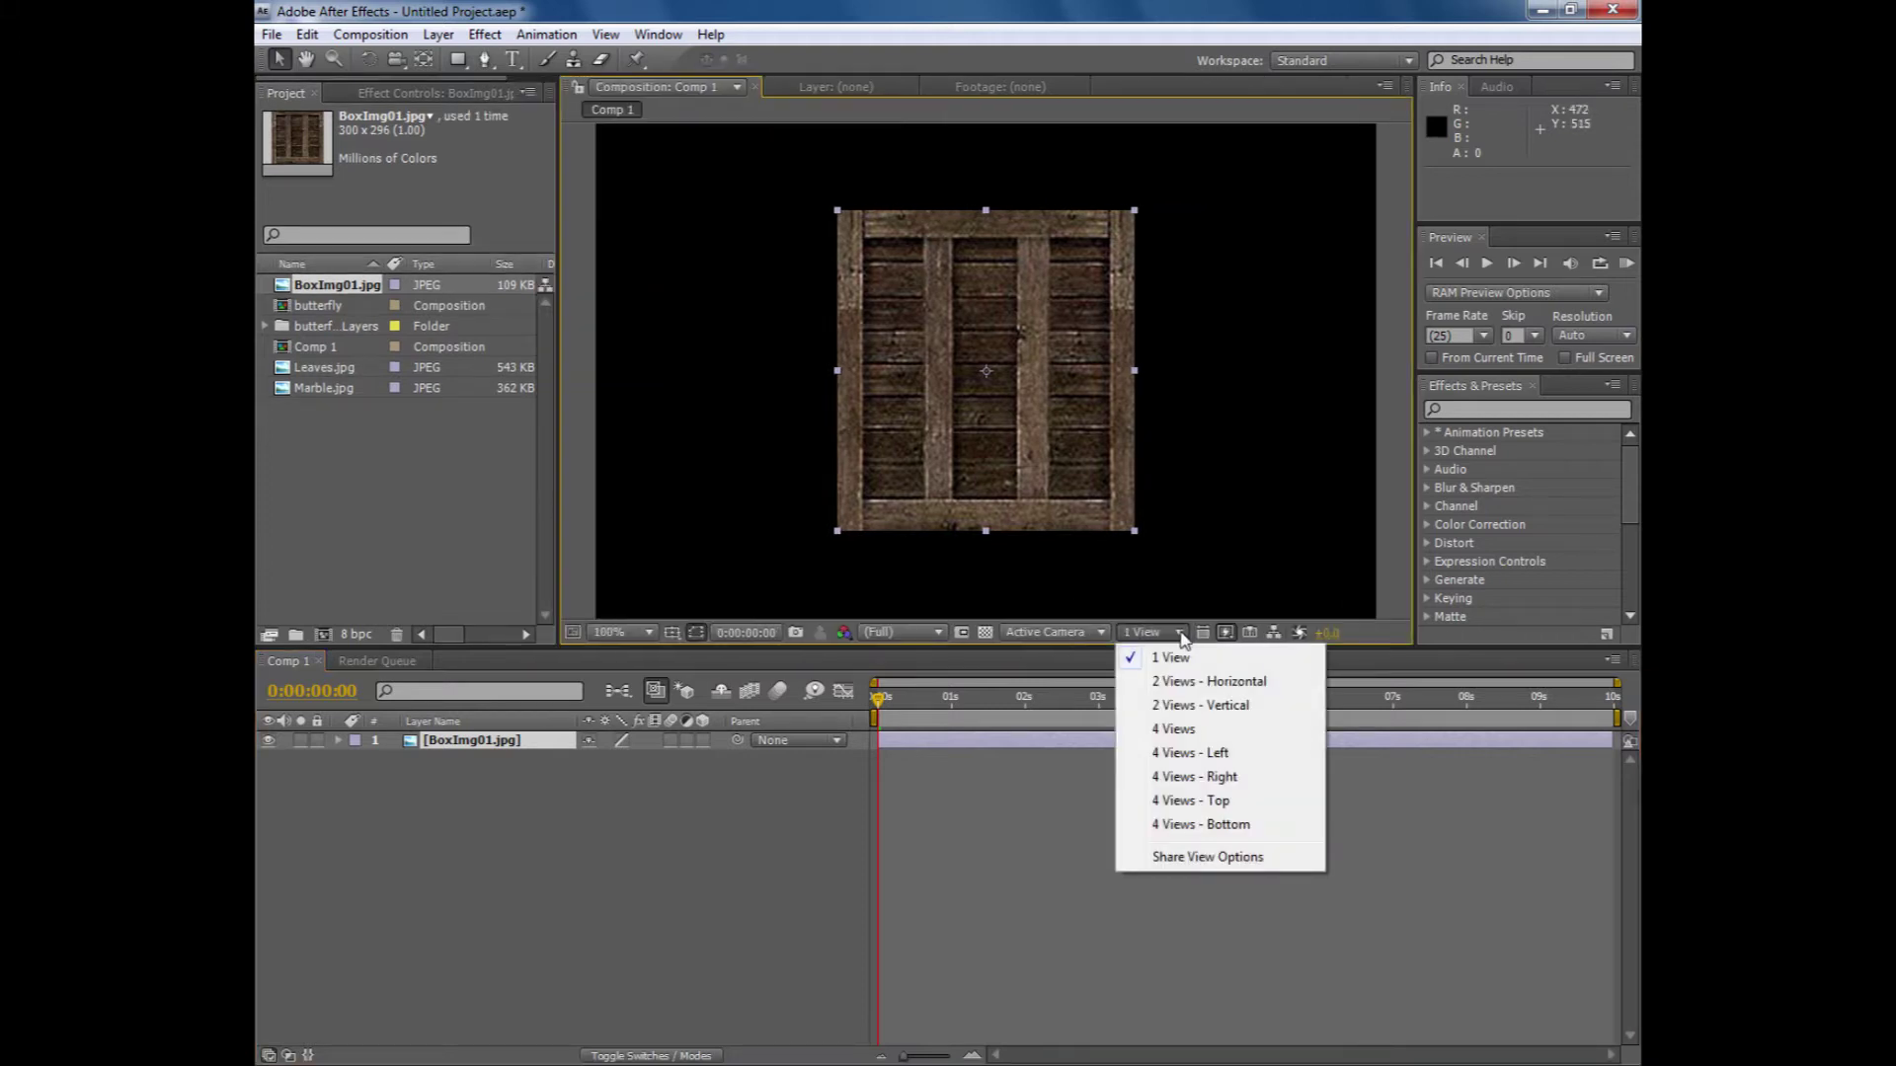
{"action": "left_click", "coordinate": [1178, 731]}
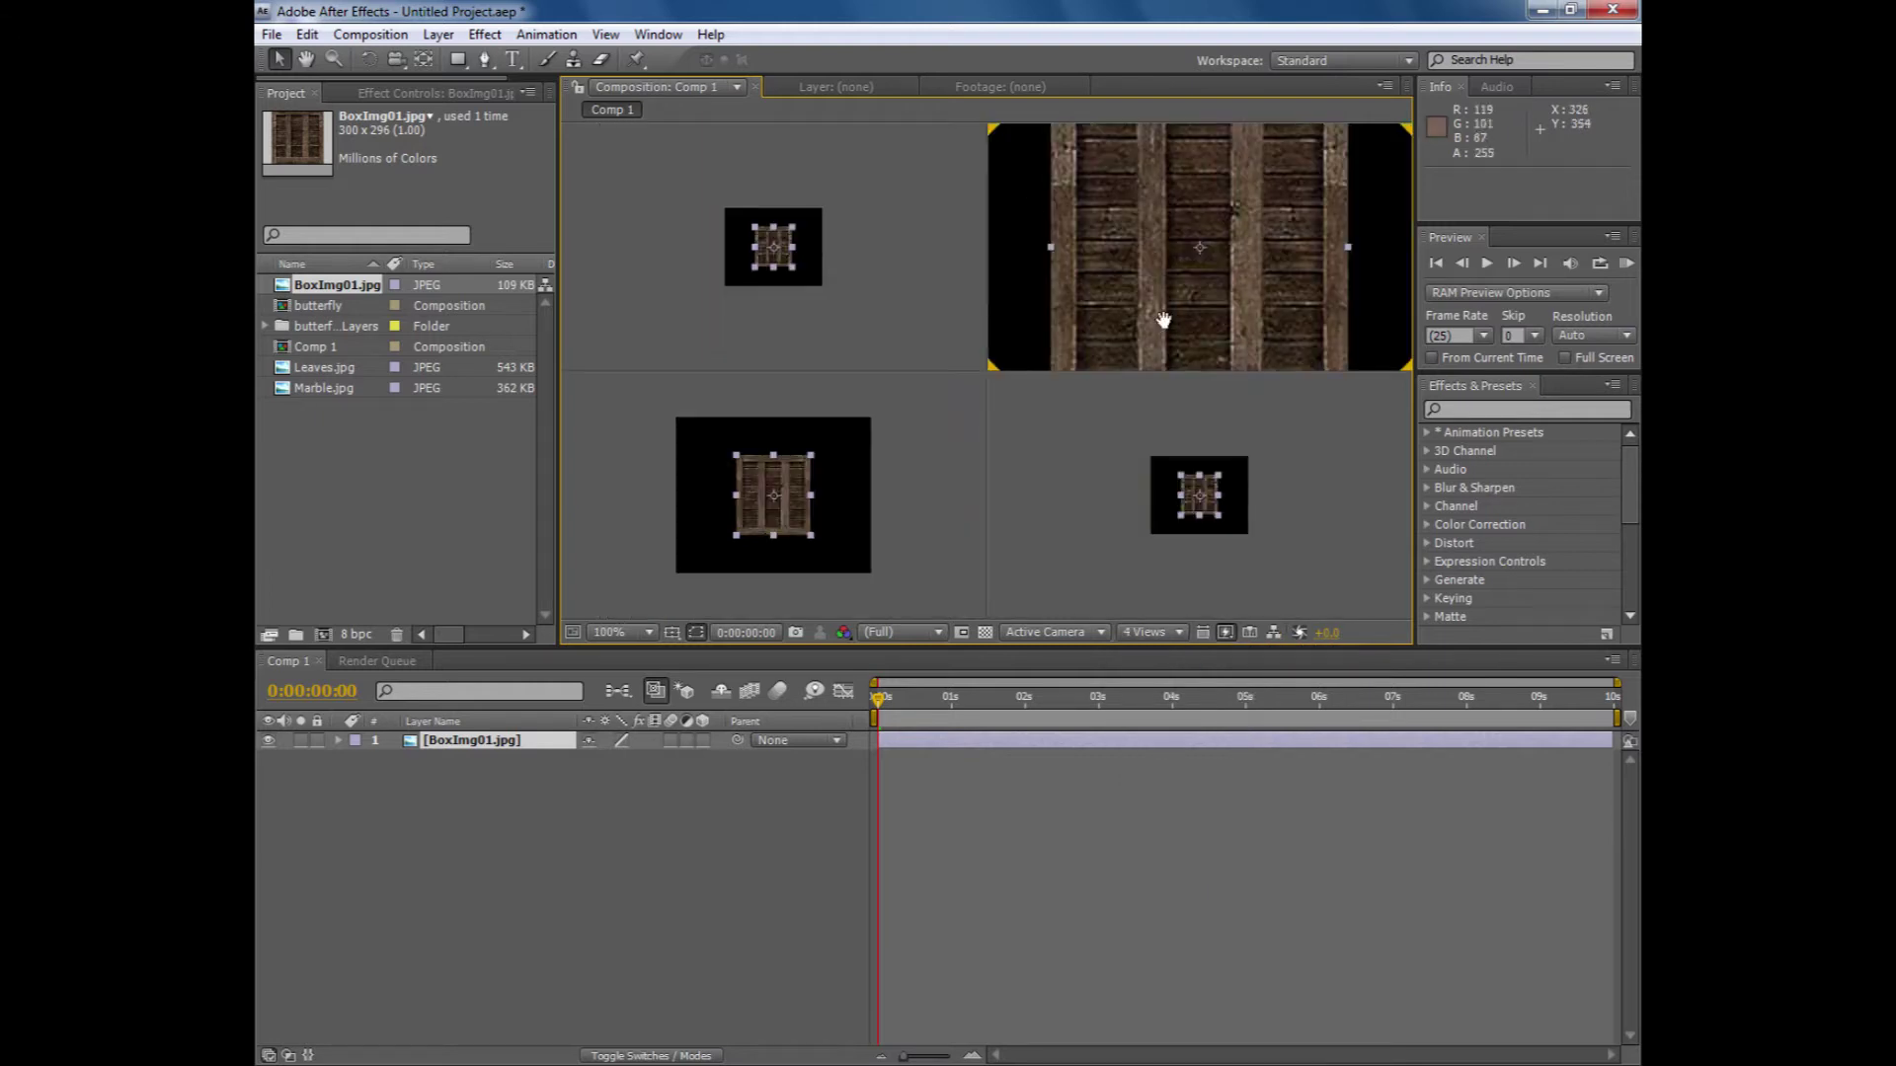
{"action": "left_click", "coordinate": [850, 320]}
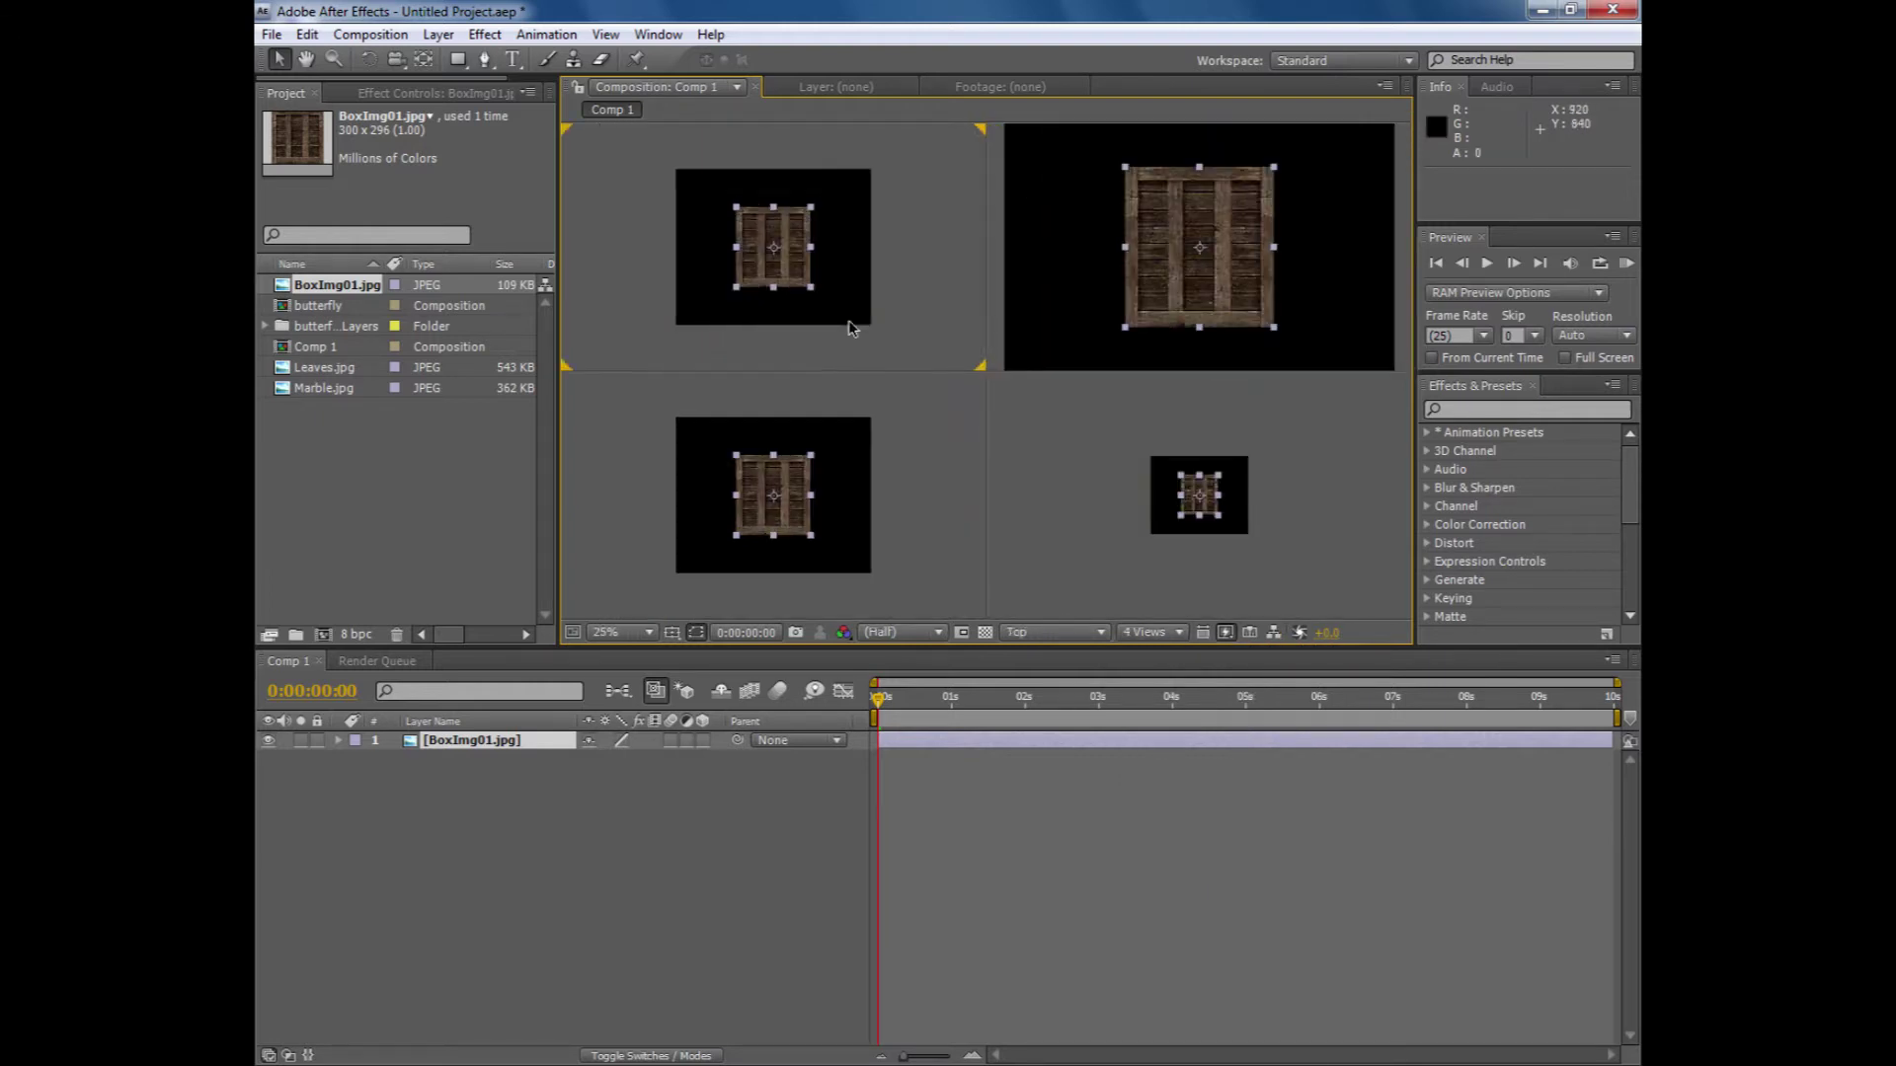
{"action": "left_click", "coordinate": [878, 488]}
{"action": "left_click", "coordinate": [1052, 528]}
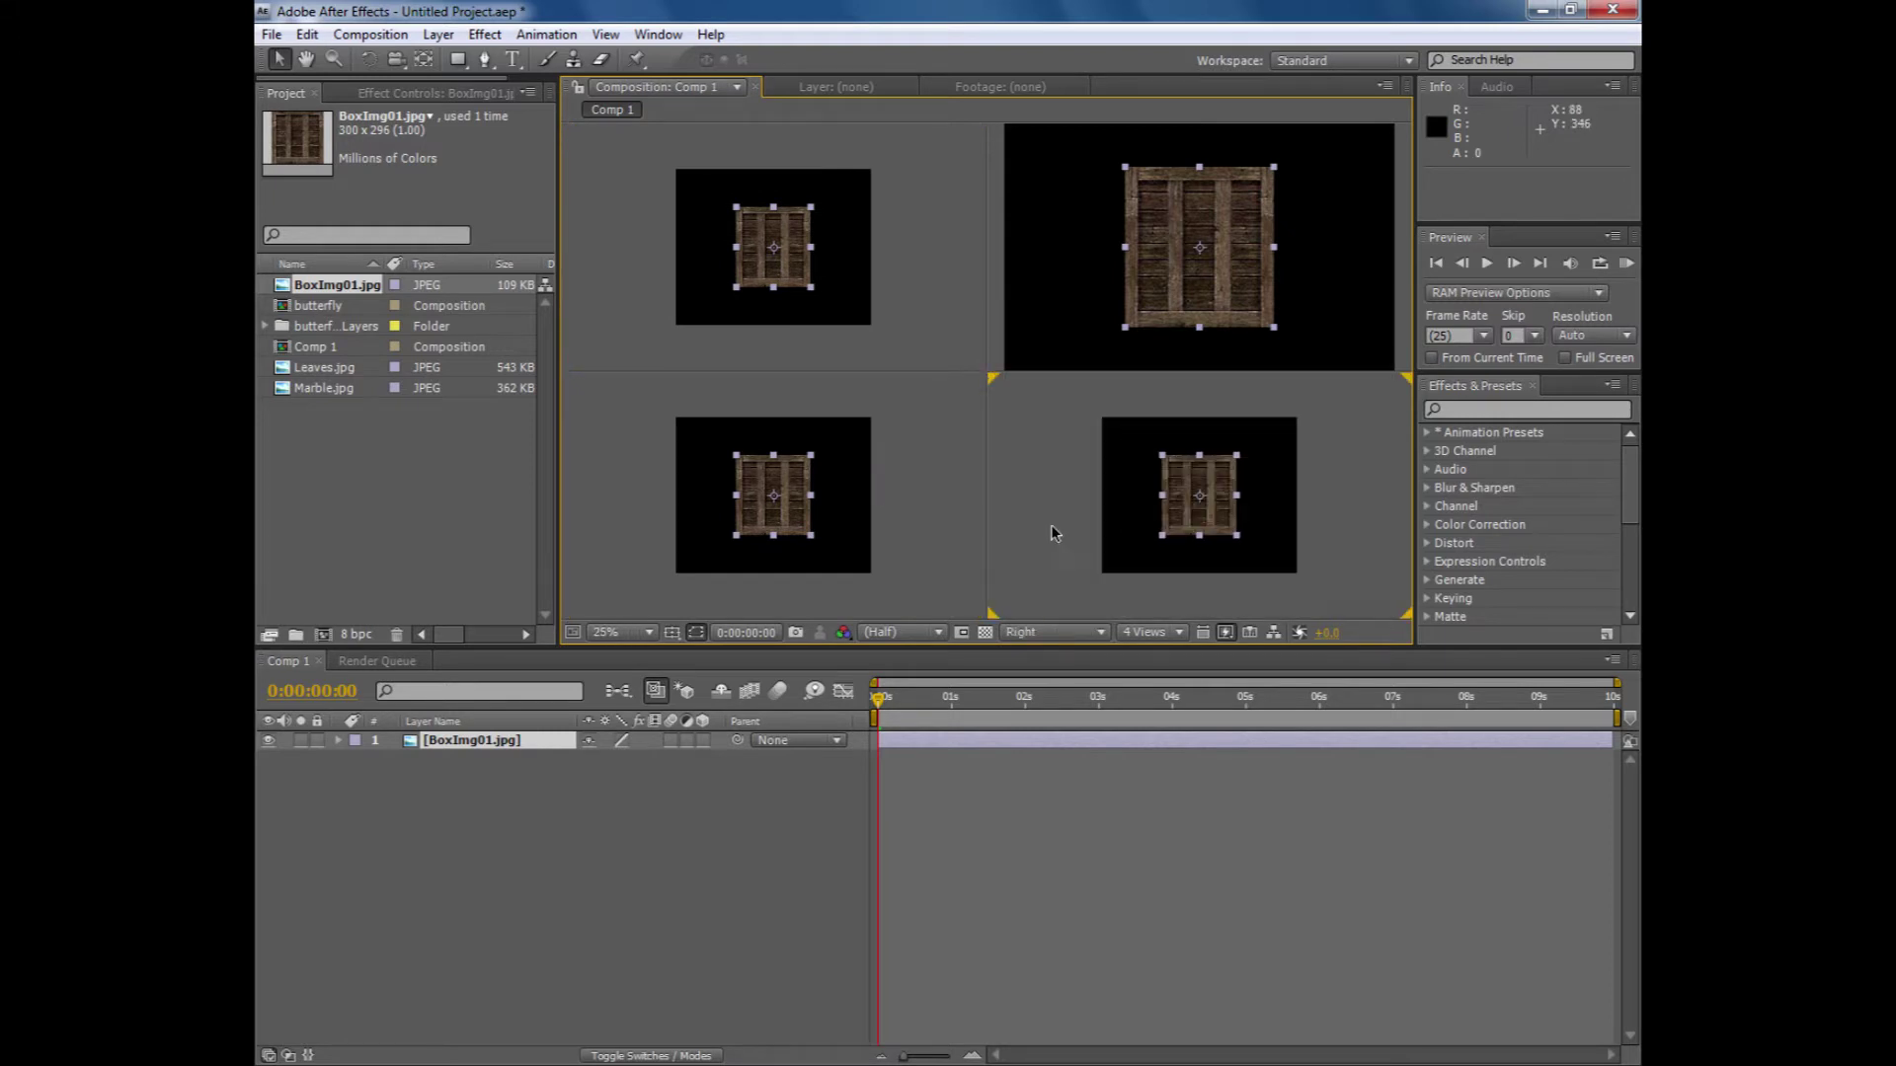
- Make the BoxImg01.jpg layer 3D and set its anchor point Y to 296 so it pivots at the bottom edge
{"action": "left_click", "coordinate": [702, 741]}
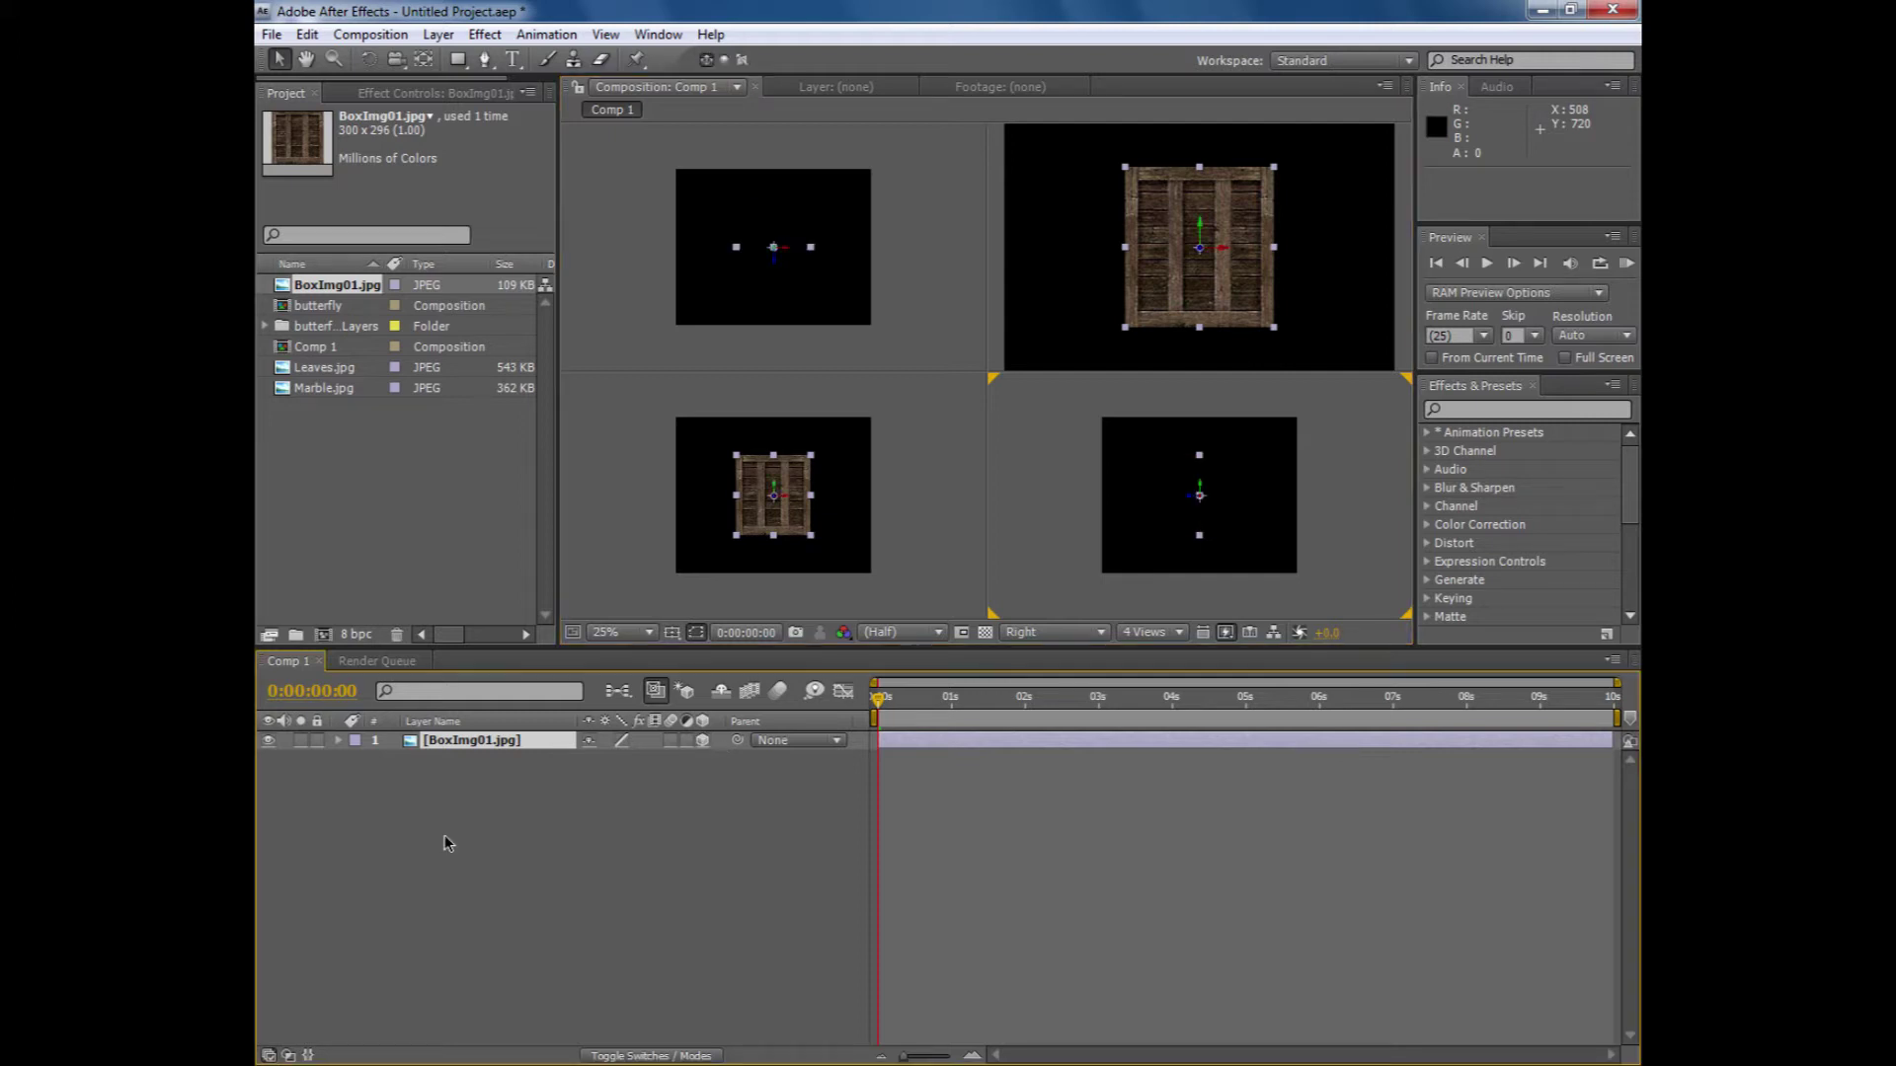
{"action": "key", "text": "a"}
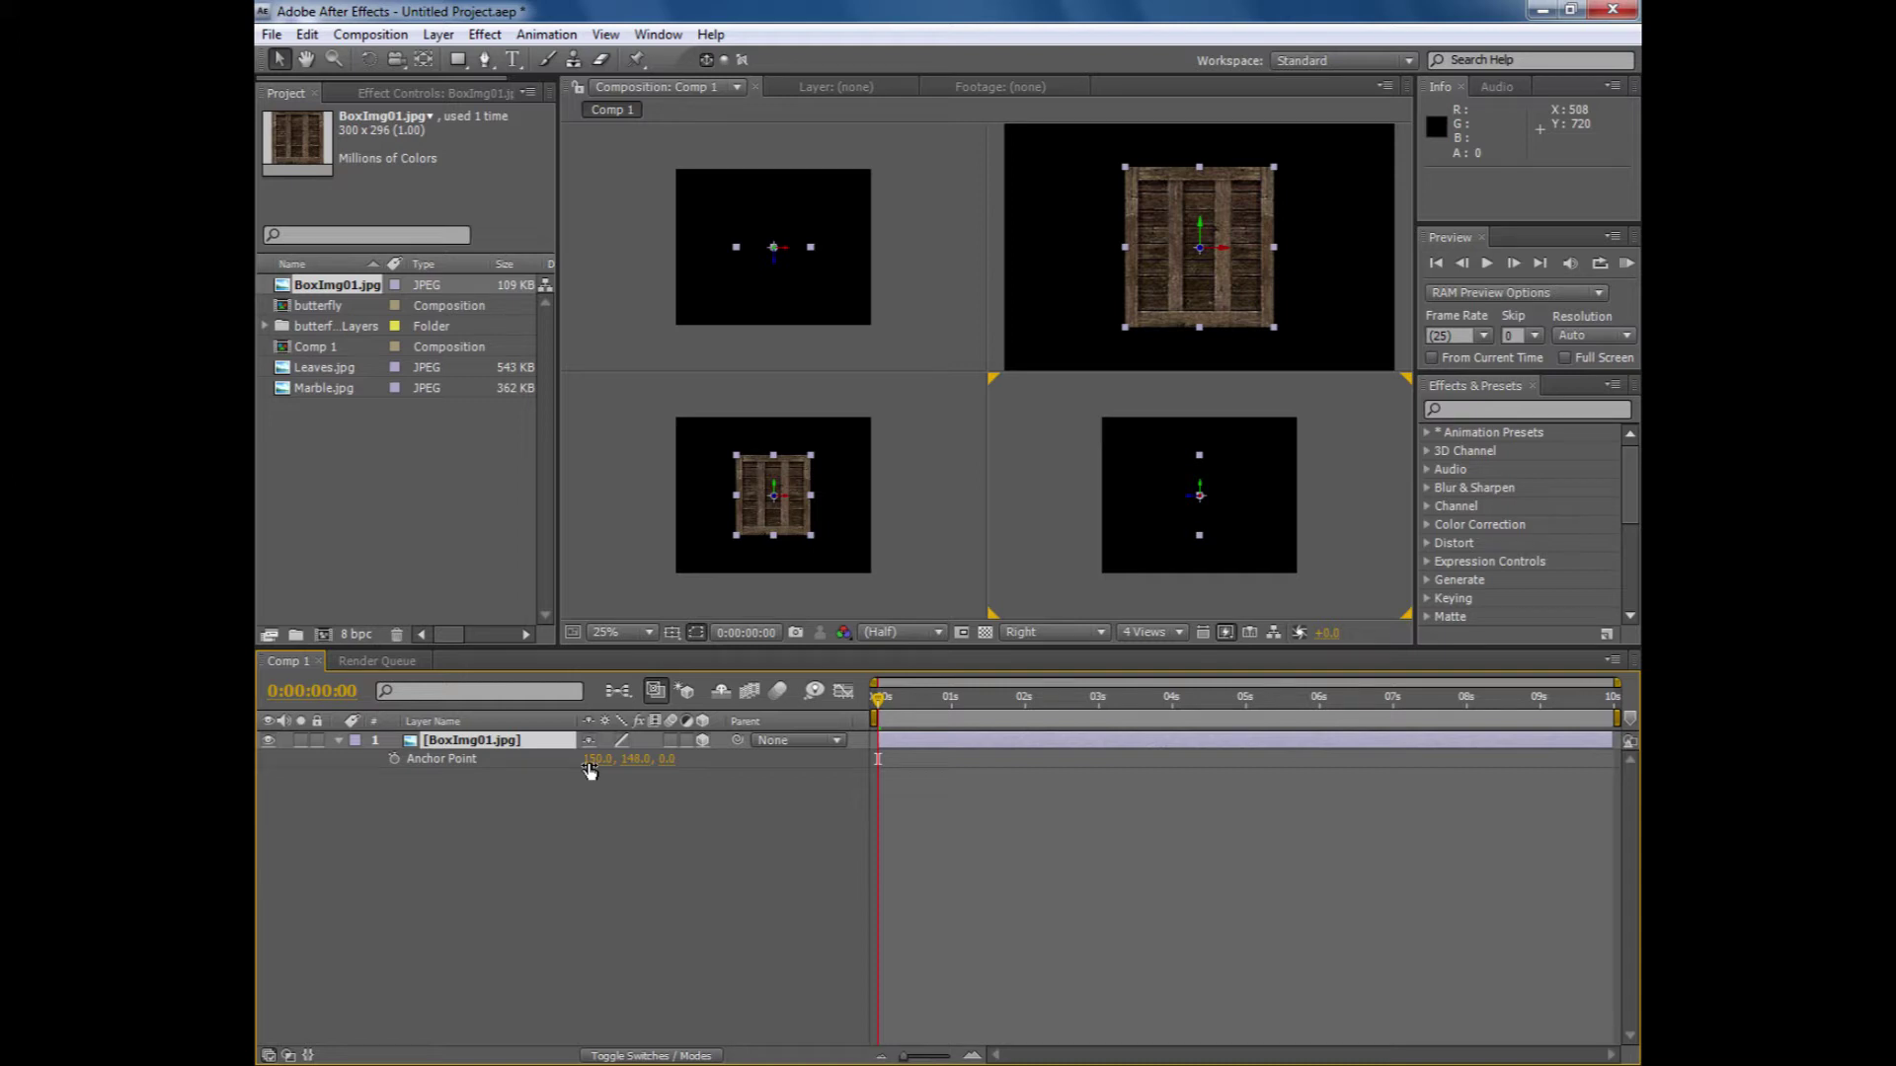
{"action": "left_click_drag", "start_coordinate": [622, 766], "coordinate": [786, 770]}
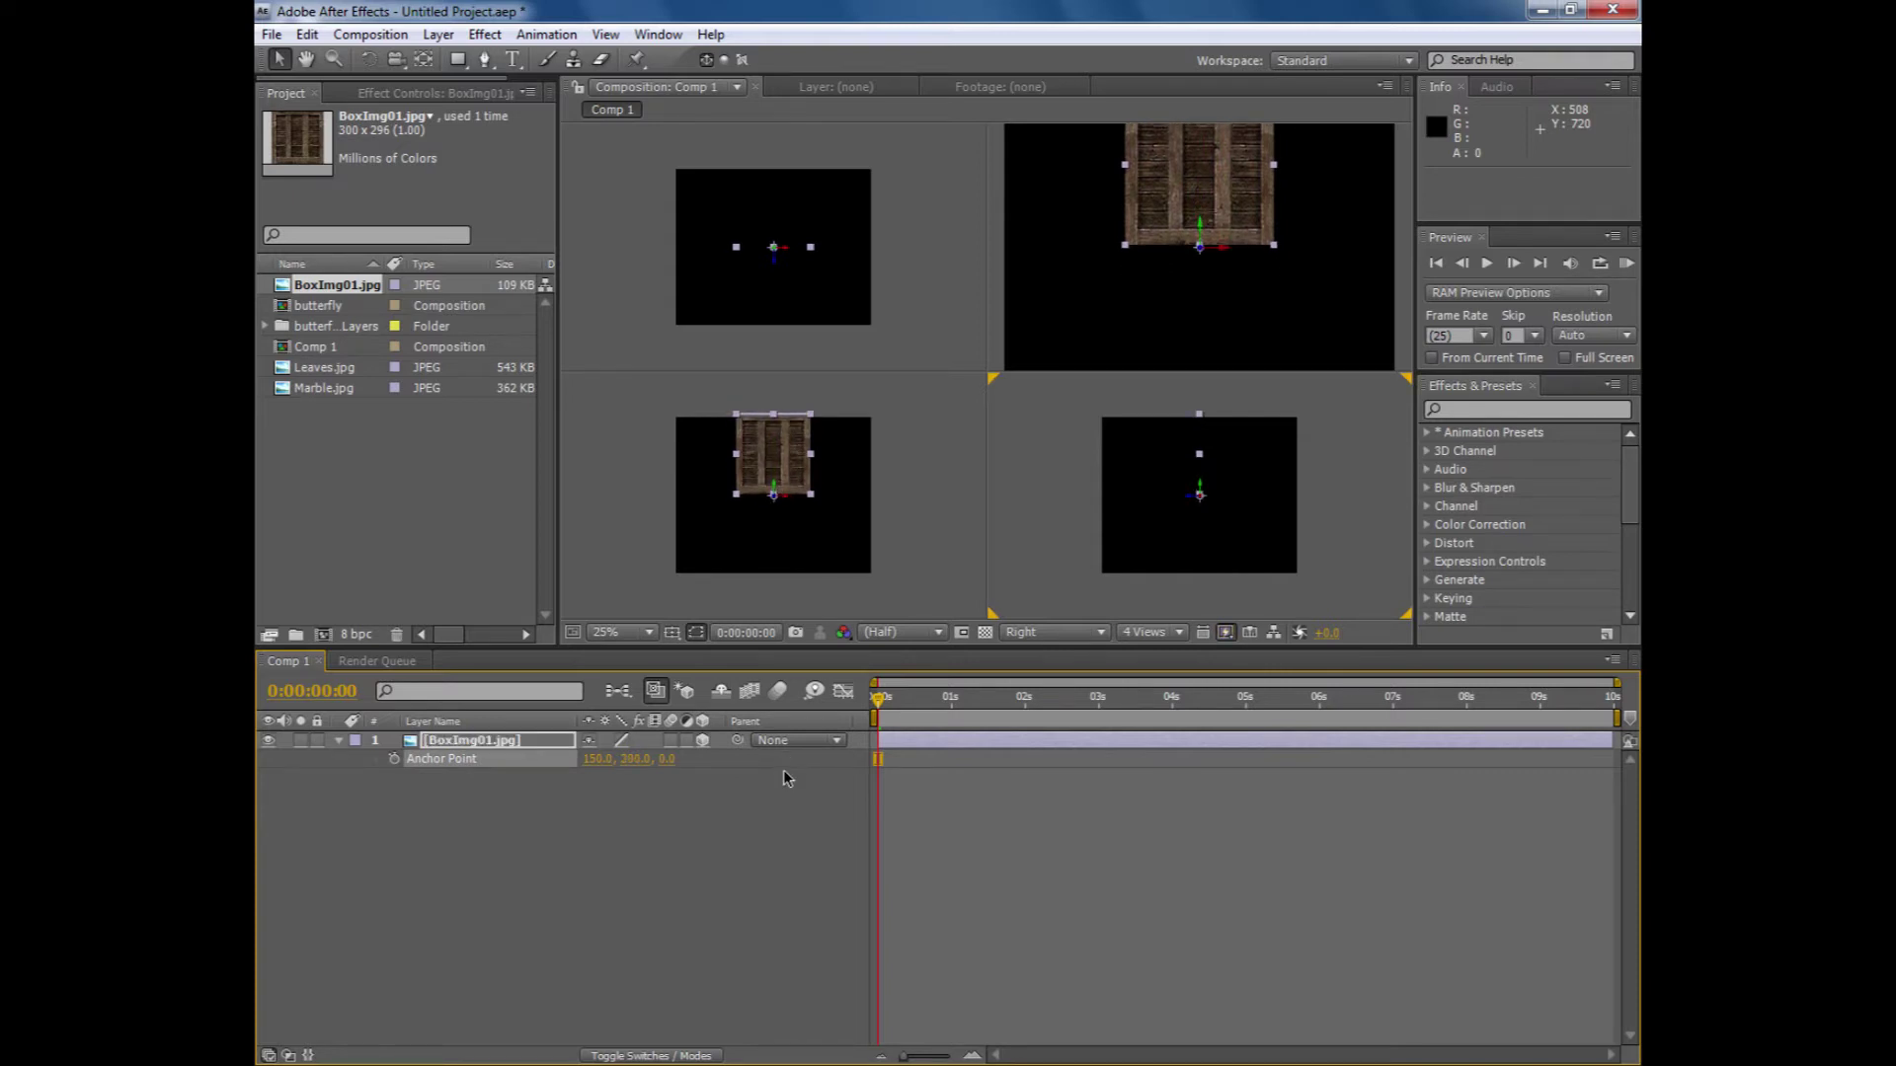
{"action": "key", "text": "ctrl+z"}
{"action": "left_click", "coordinate": [630, 759]}
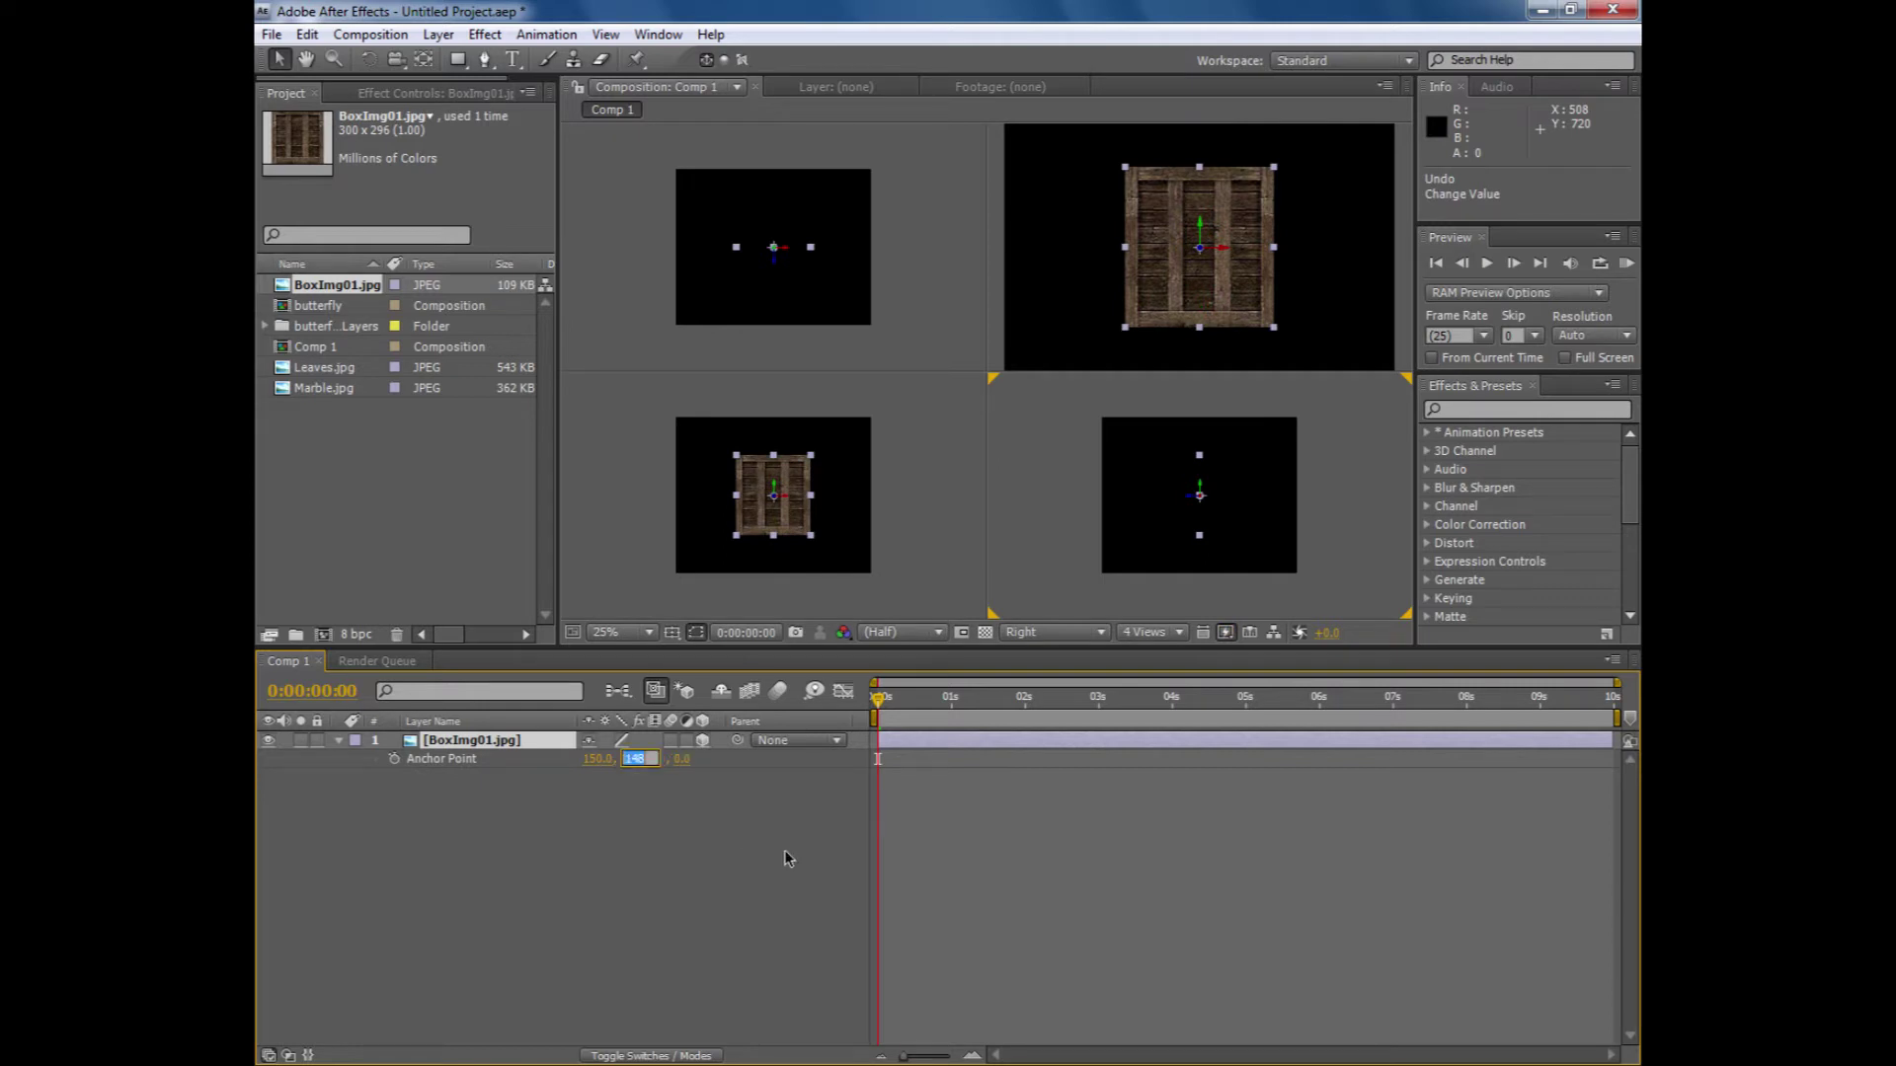
{"action": "type", "text": "296"}
{"action": "key", "text": "Return"}
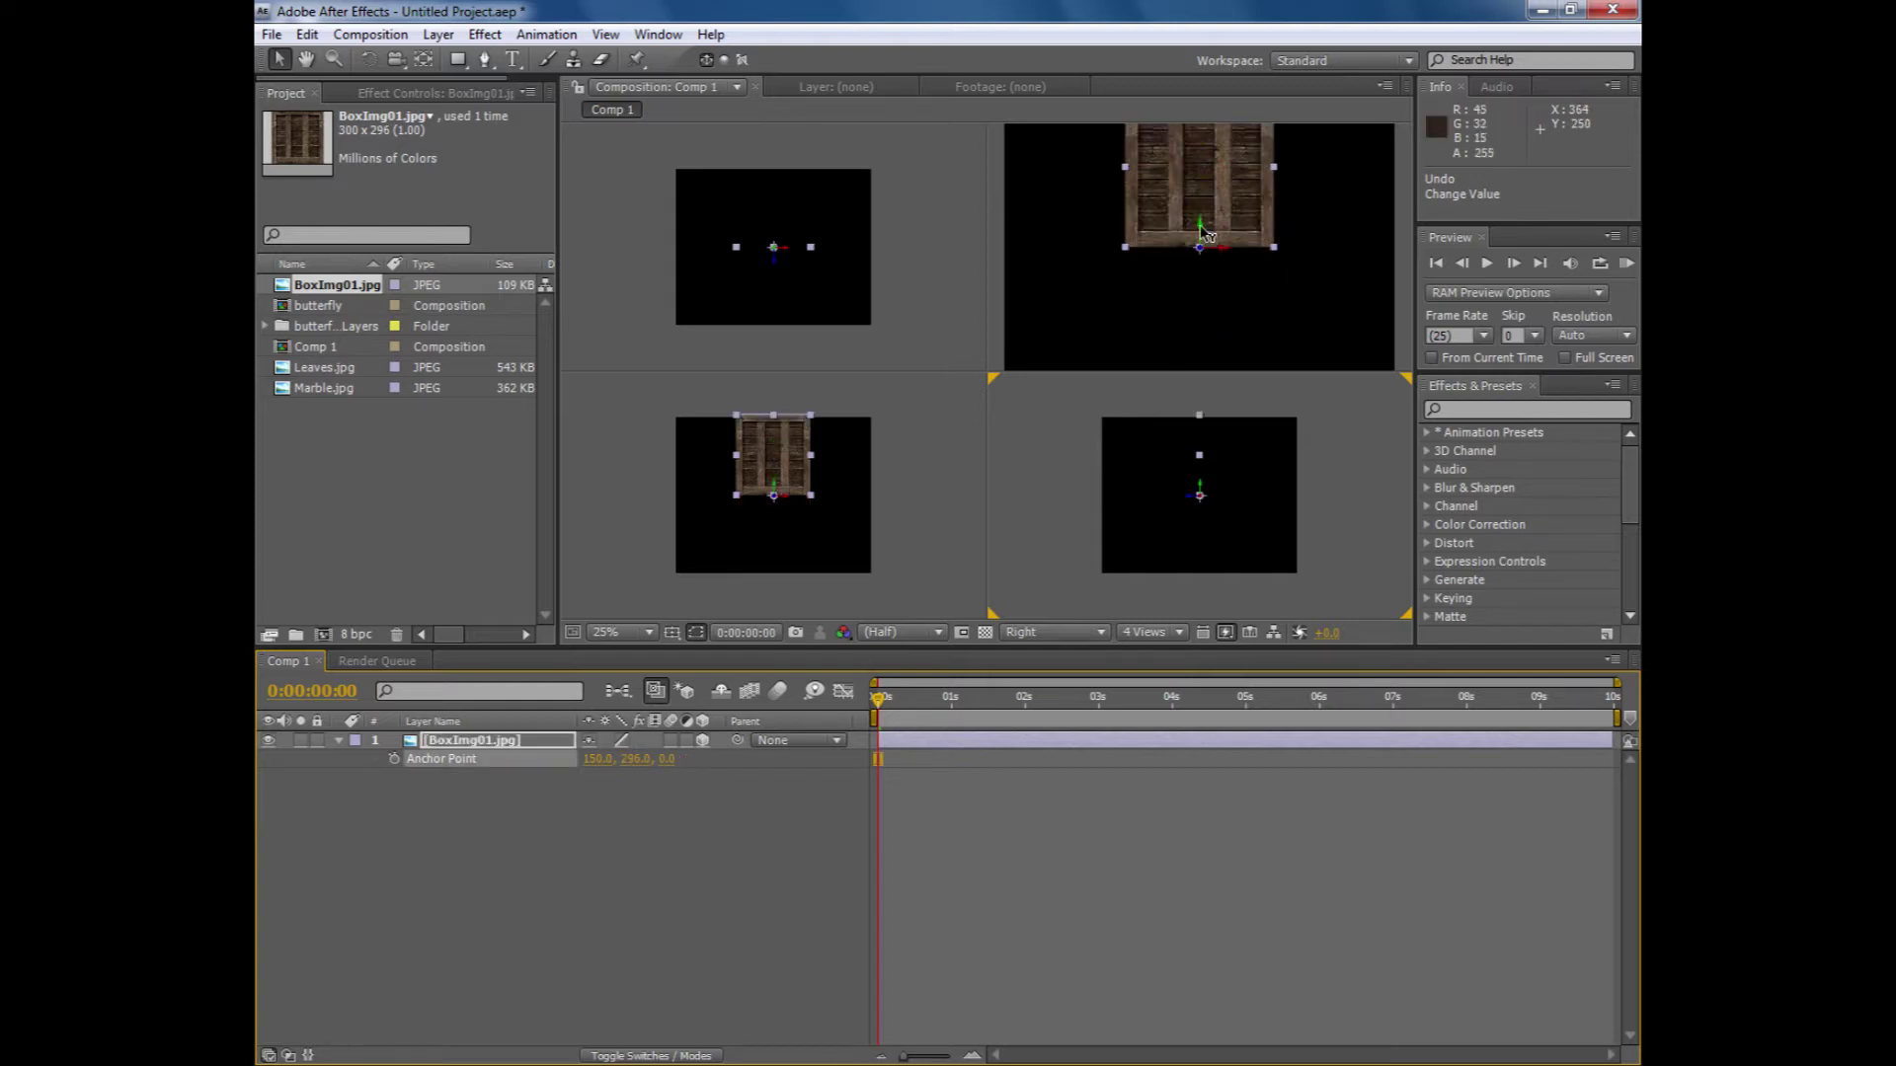
- Move the box panel straight down to about Y 466 in the Active Camera view and collapse its layer properties
{"action": "left_click_drag", "start_coordinate": [1198, 226], "coordinate": [1194, 240]}
{"action": "left_click_drag", "start_coordinate": [1192, 299], "coordinate": [1193, 341]}
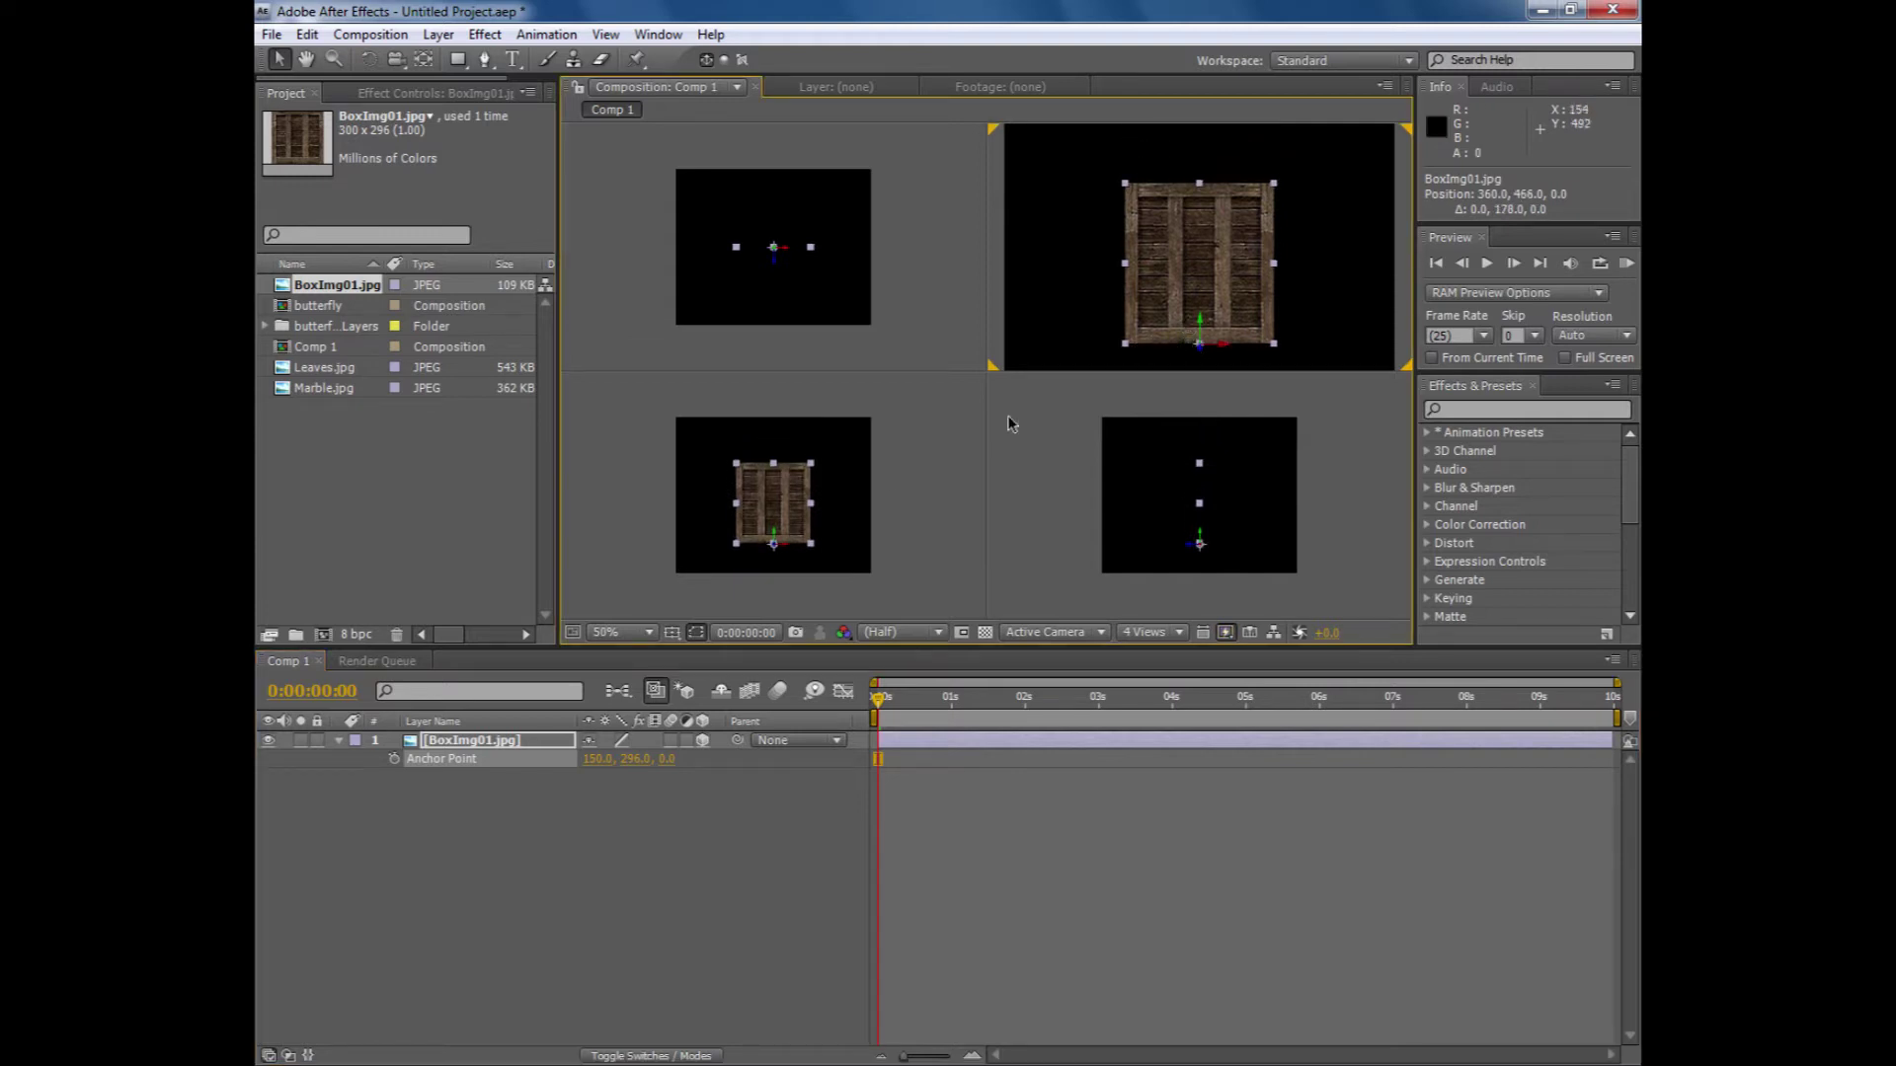
{"action": "left_click", "coordinate": [523, 874]}
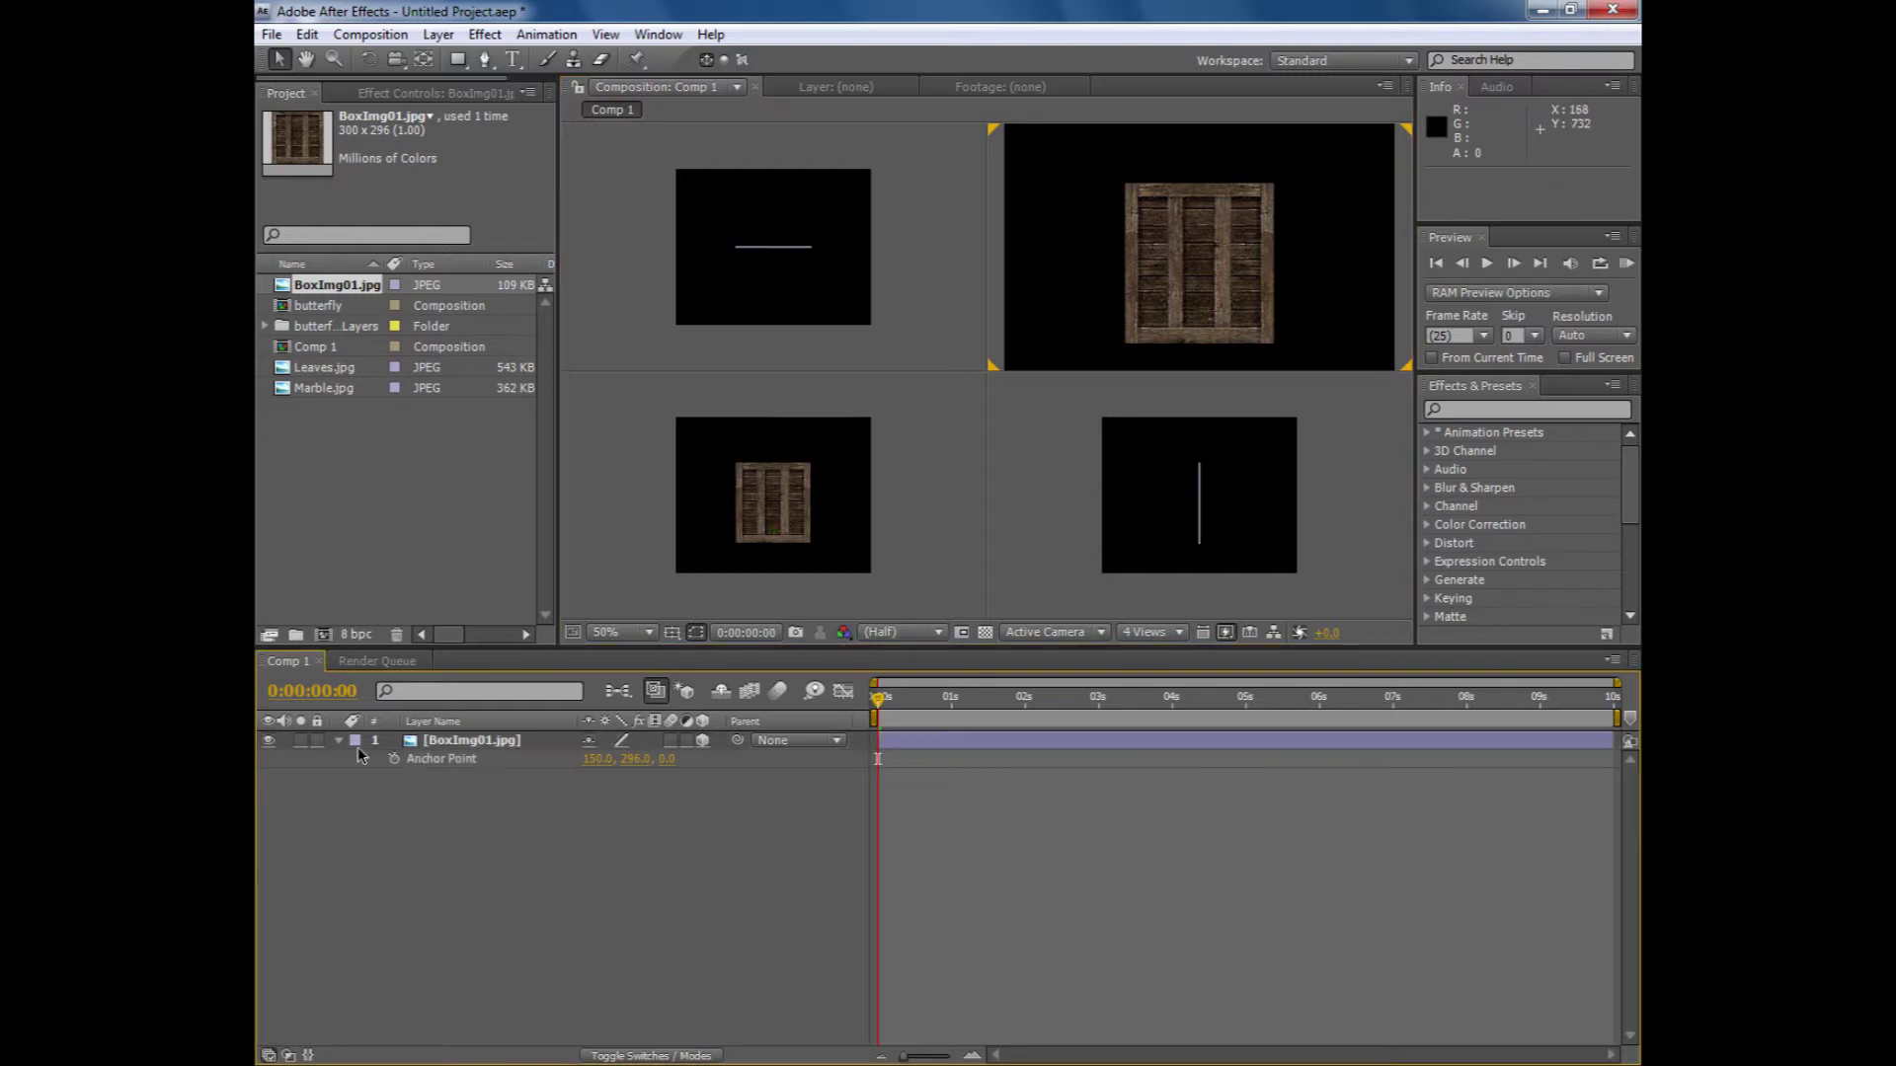
{"action": "left_click", "coordinate": [338, 741]}
- Duplicate the BoxImg01.jpg layer and move the copy back in depth by about one panel width in the Top view
{"action": "left_click", "coordinate": [427, 746]}
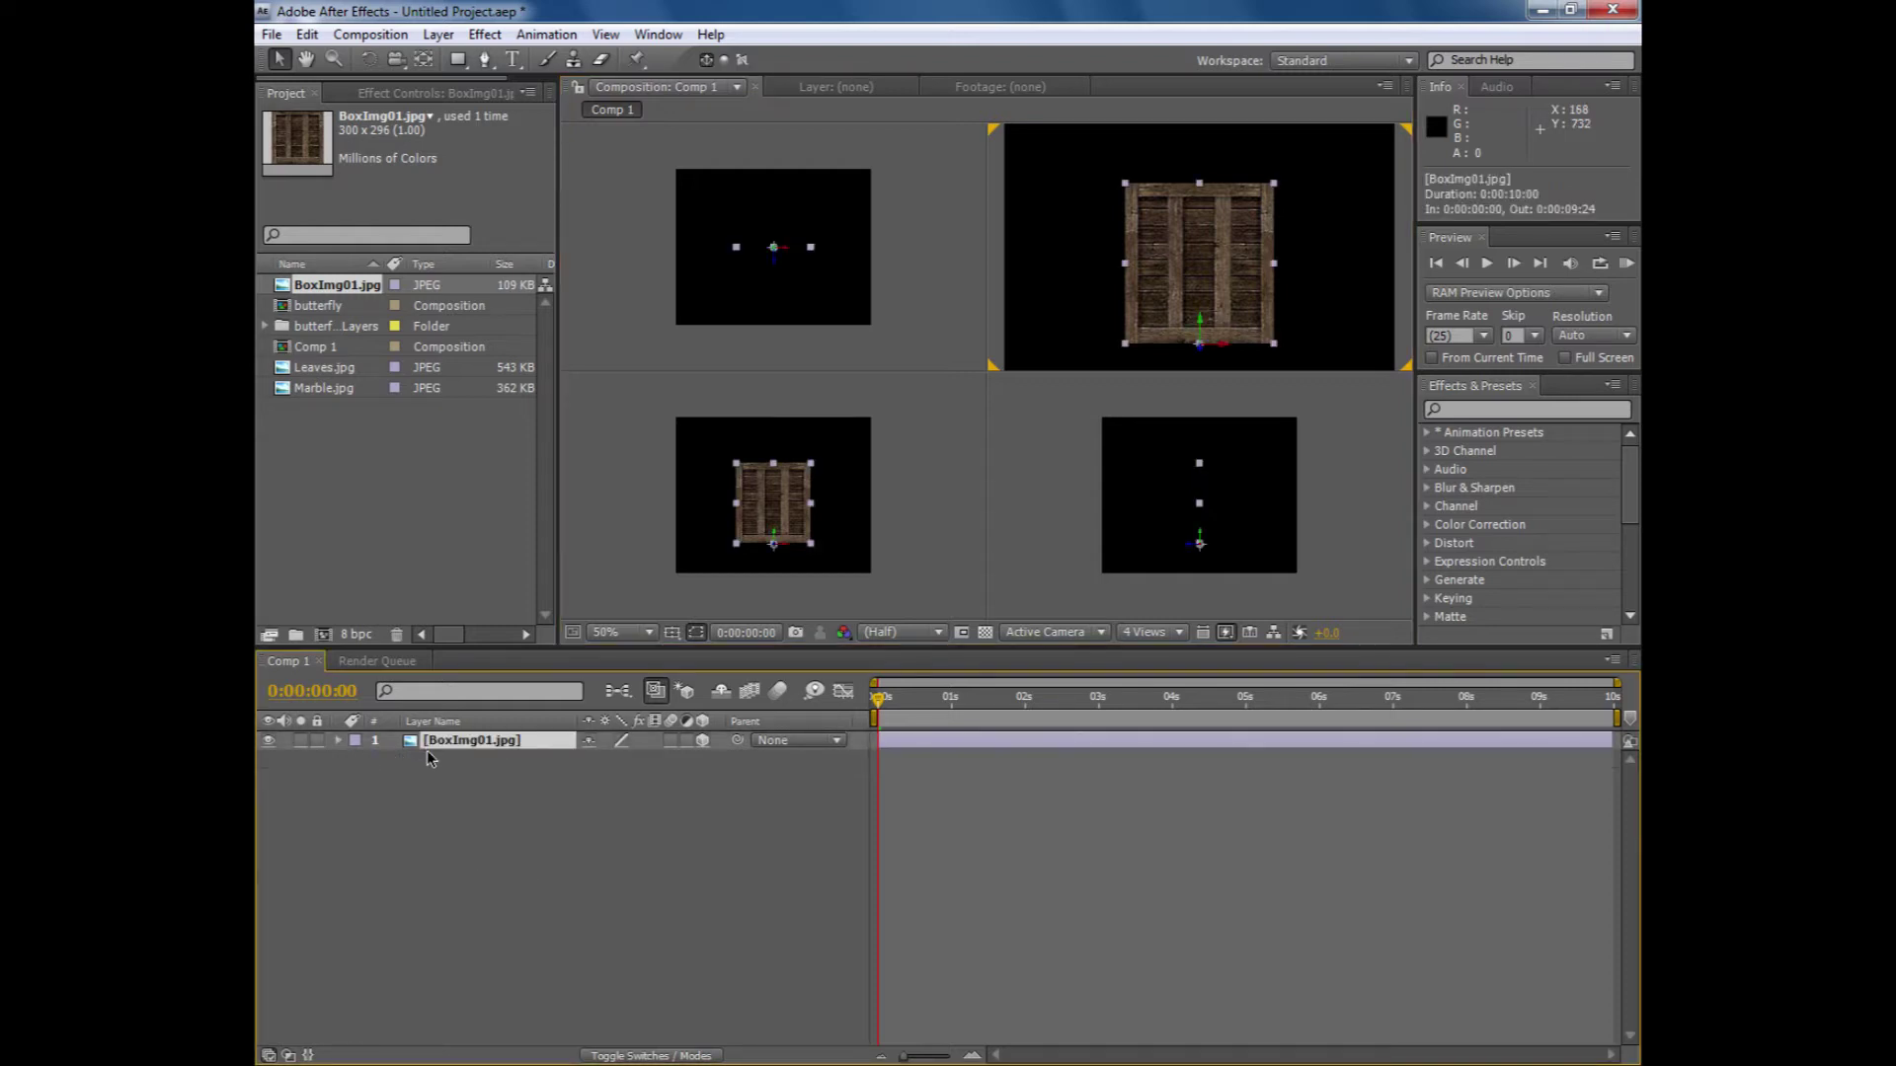
{"action": "key", "text": "ctrl+d"}
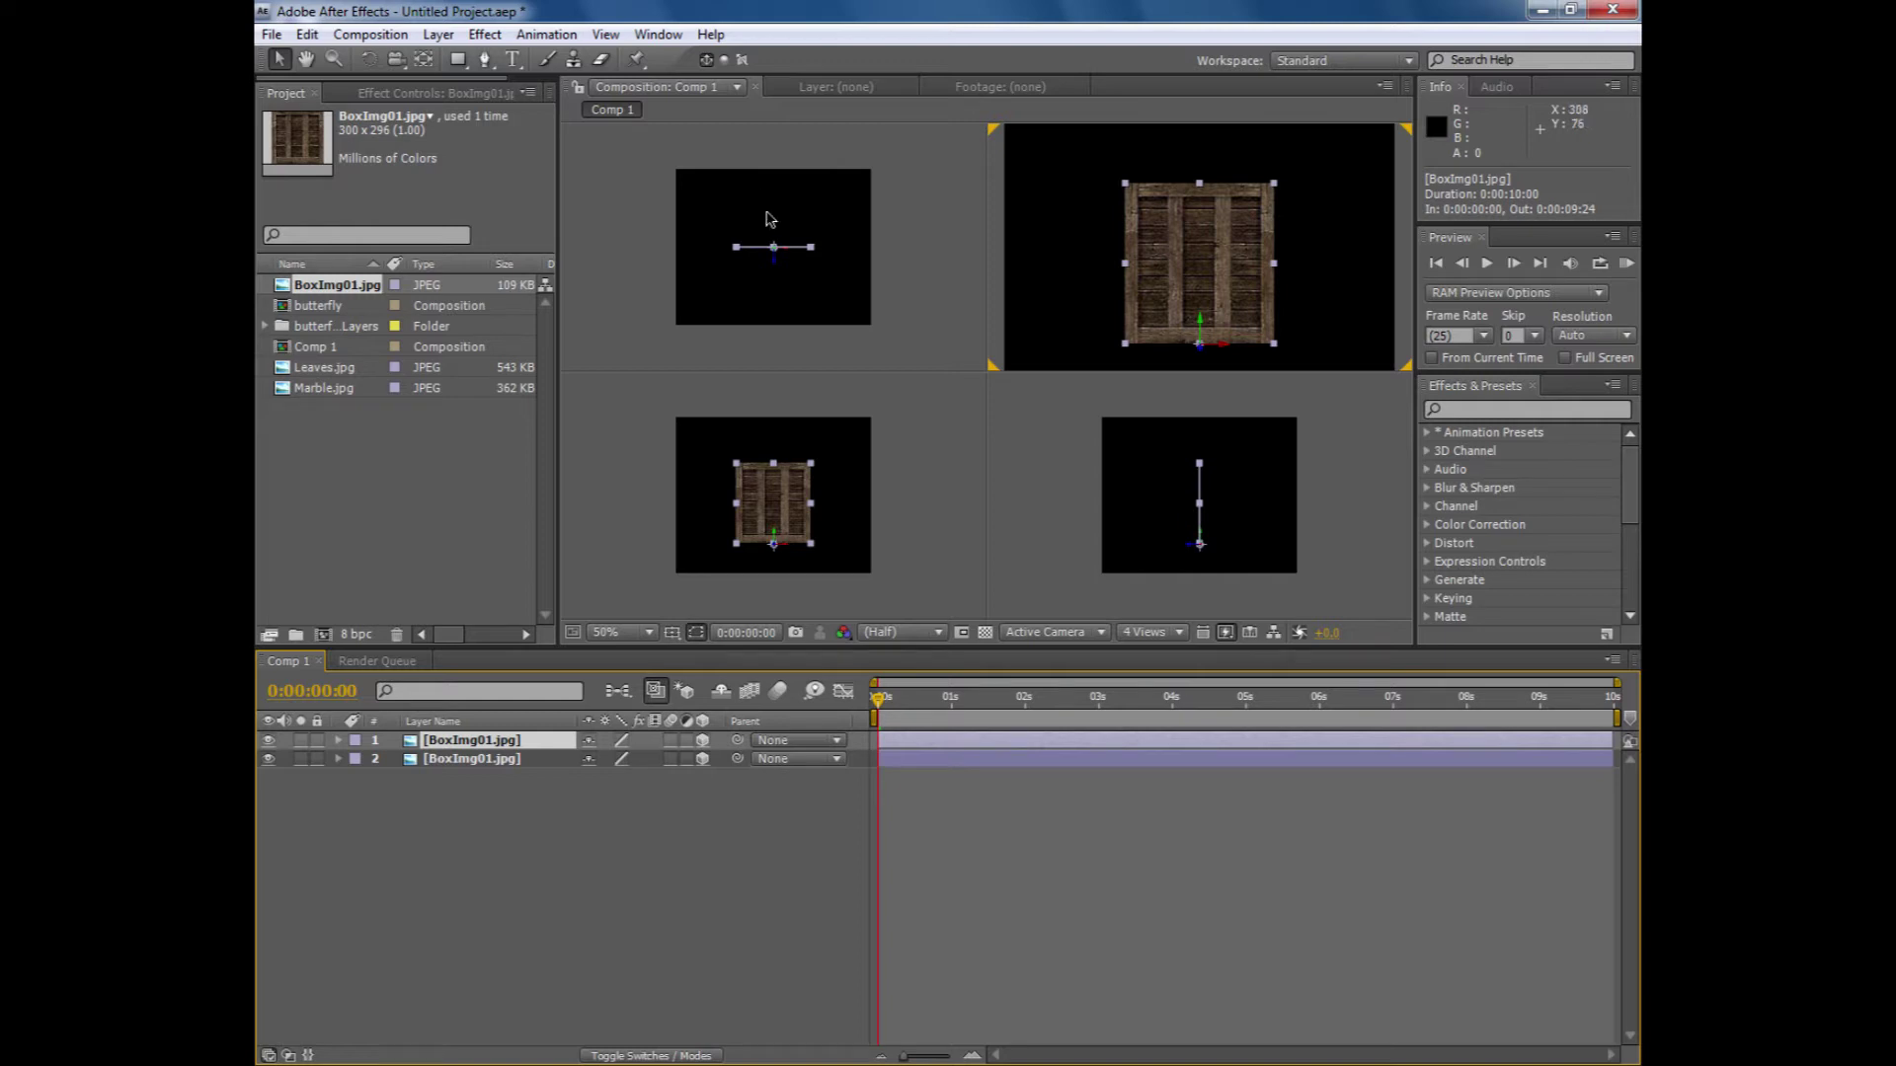
{"action": "left_click", "coordinate": [780, 268]}
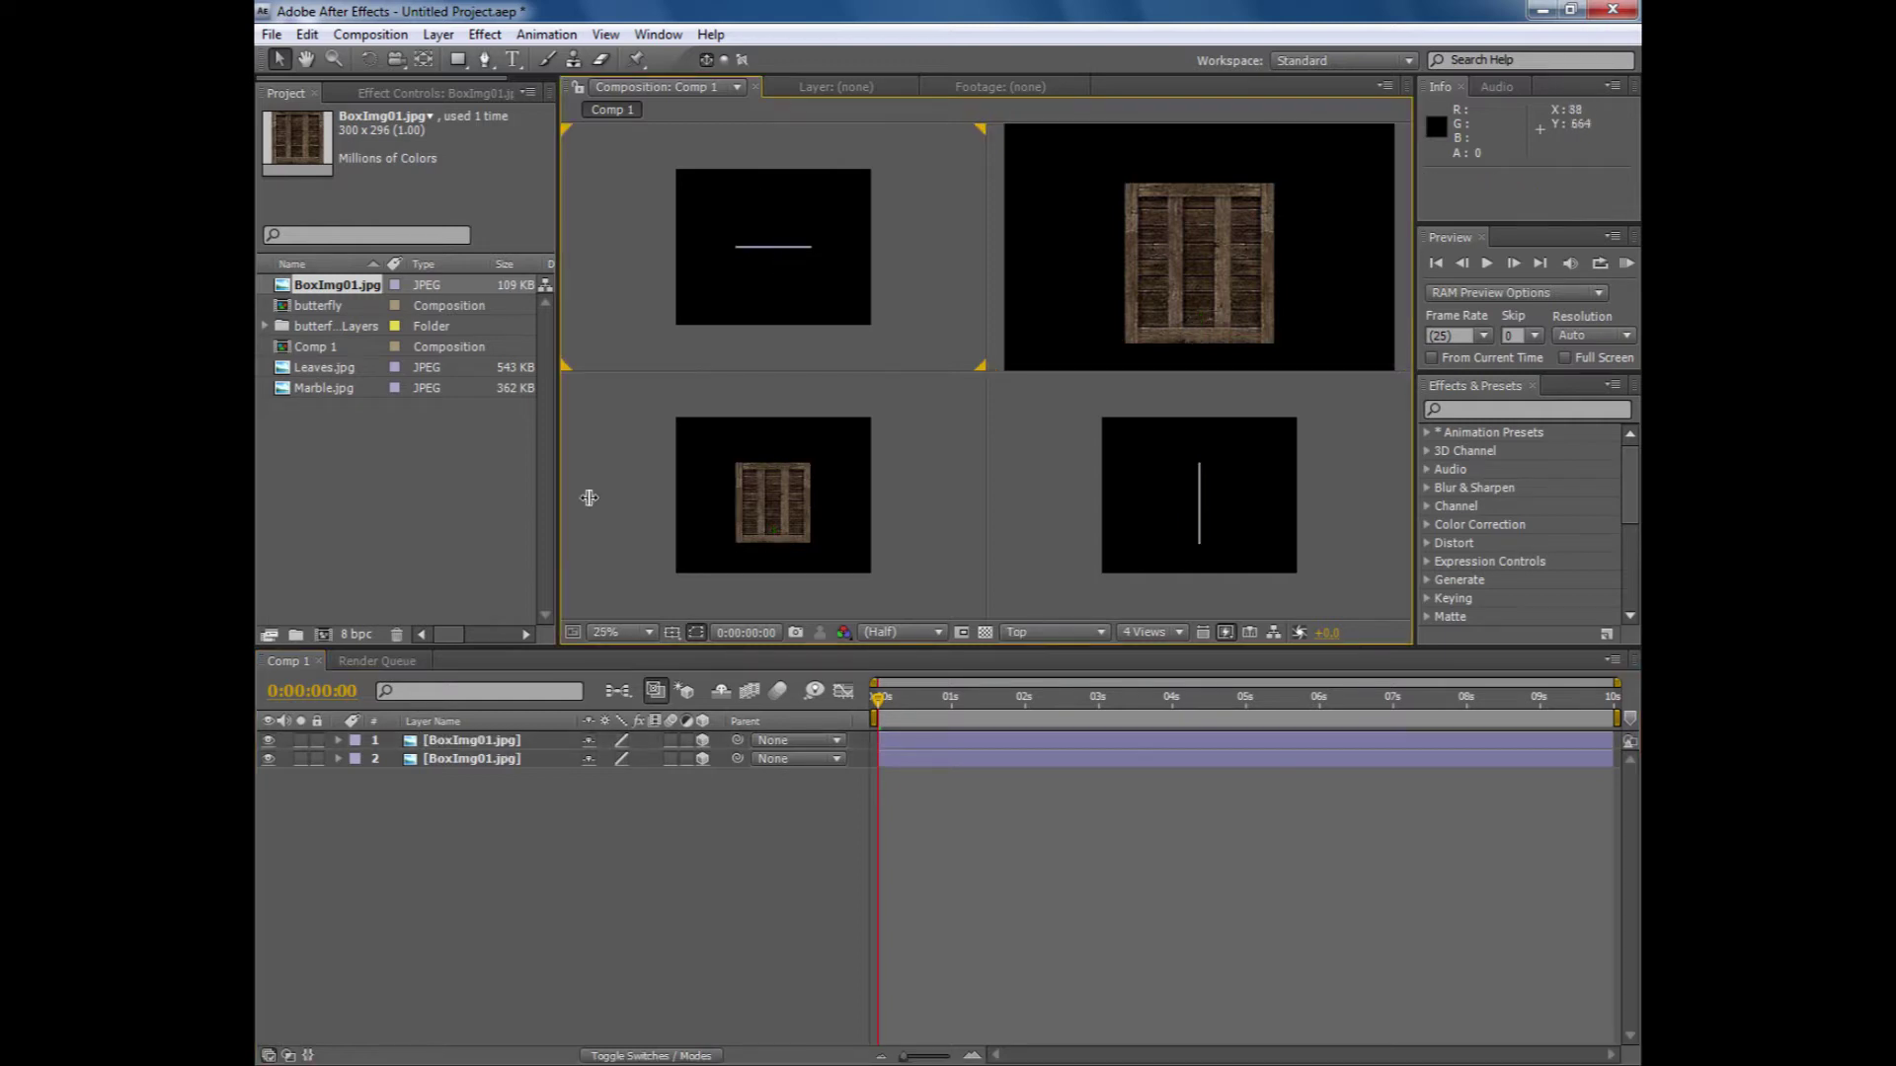
{"action": "left_click", "coordinate": [444, 740]}
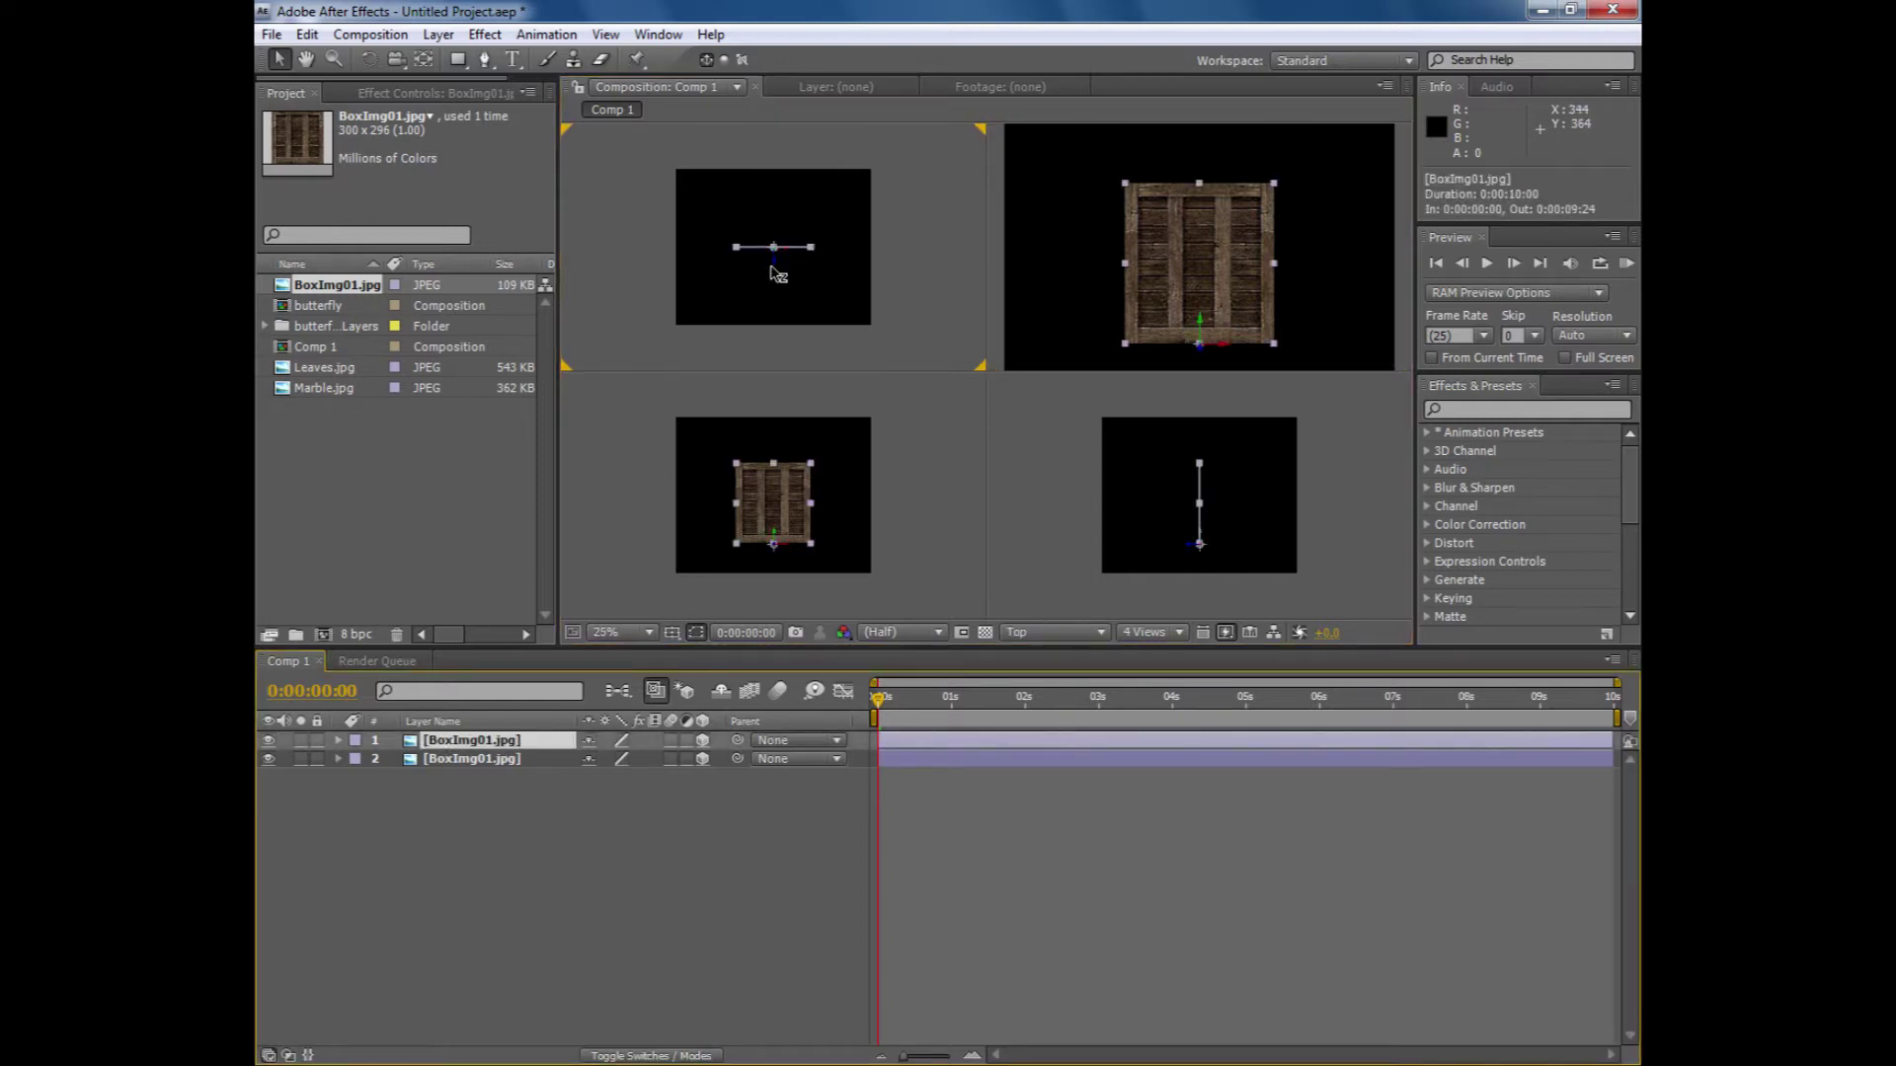
{"action": "left_click_drag", "start_coordinate": [778, 248], "coordinate": [795, 168]}
- Move both box panels together toward the camera in the Top view by about half a panel width
{"action": "left_click_drag", "start_coordinate": [477, 849], "coordinate": [444, 733]}
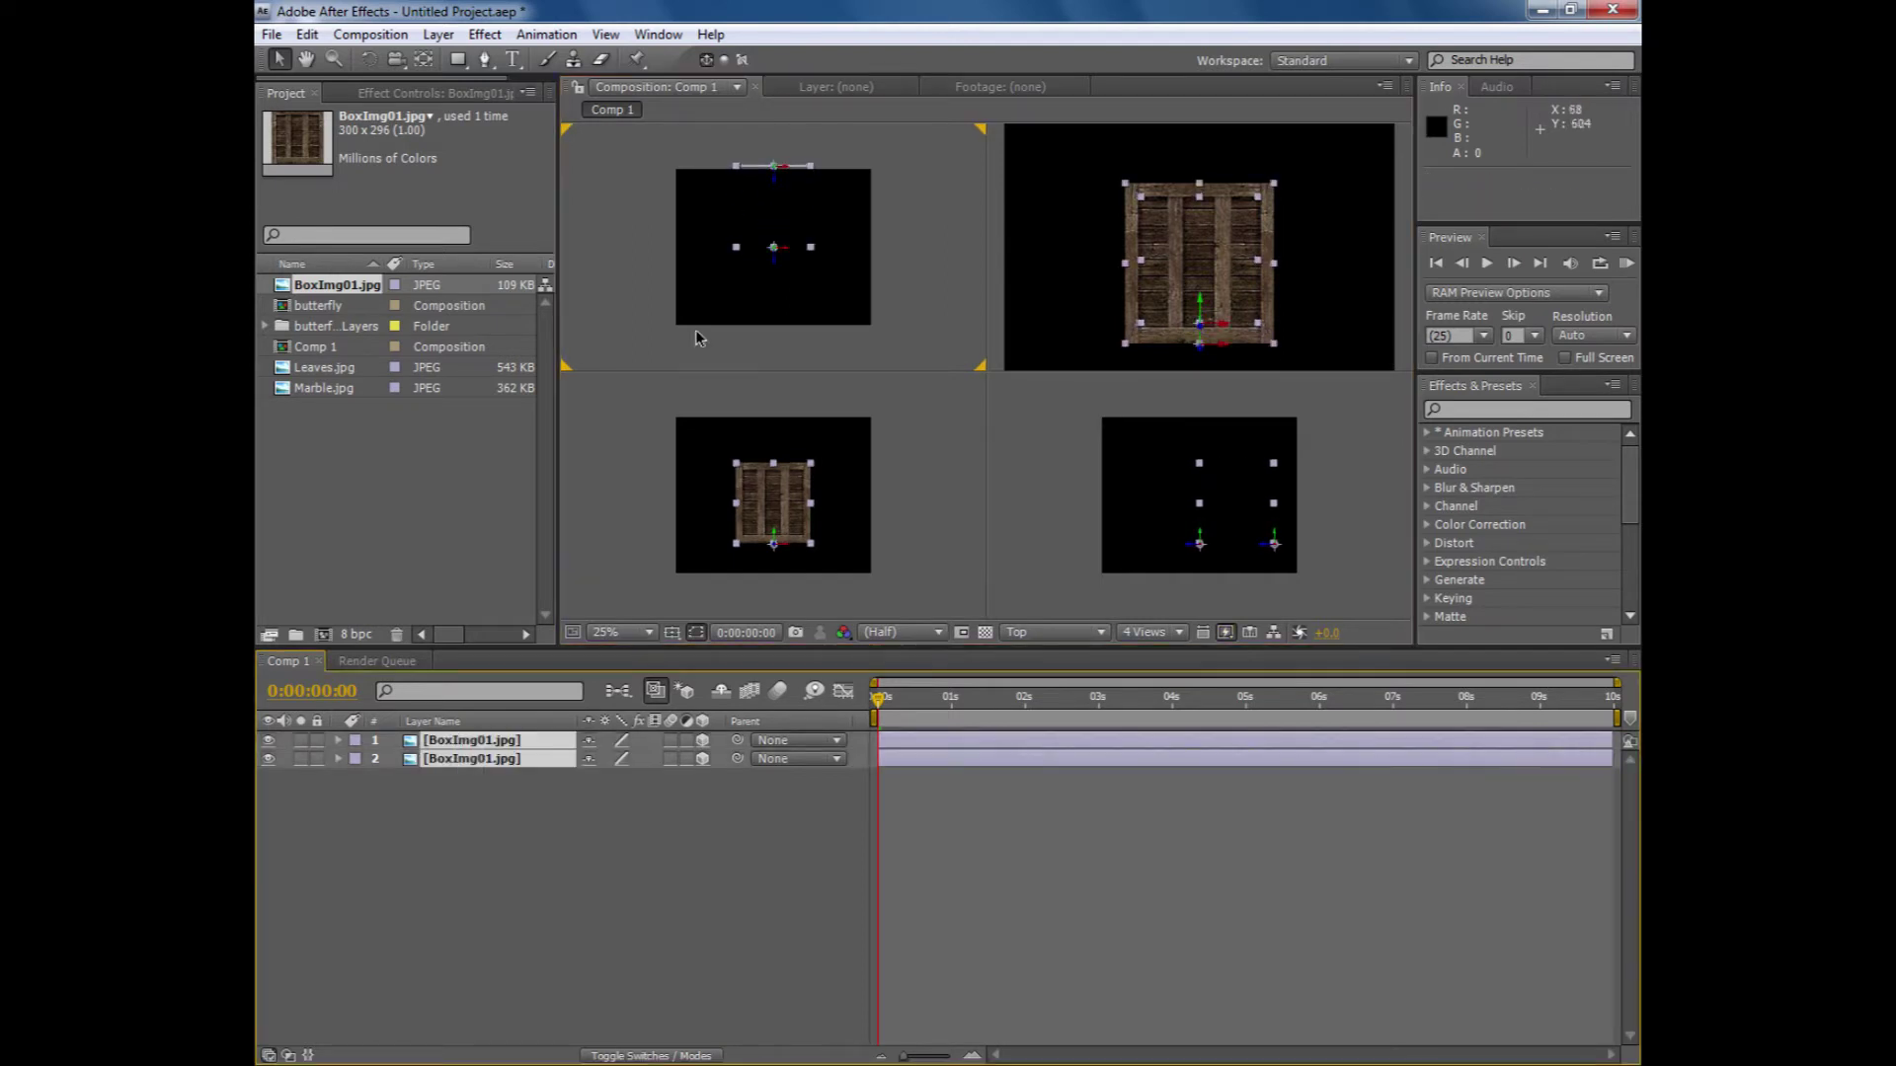
{"action": "left_click_drag", "start_coordinate": [781, 267], "coordinate": [774, 311]}
{"action": "left_click", "coordinate": [515, 898]}
- Rename the nearer box panel layer as Front and the farther one as Back
{"action": "left_click", "coordinate": [490, 760]}
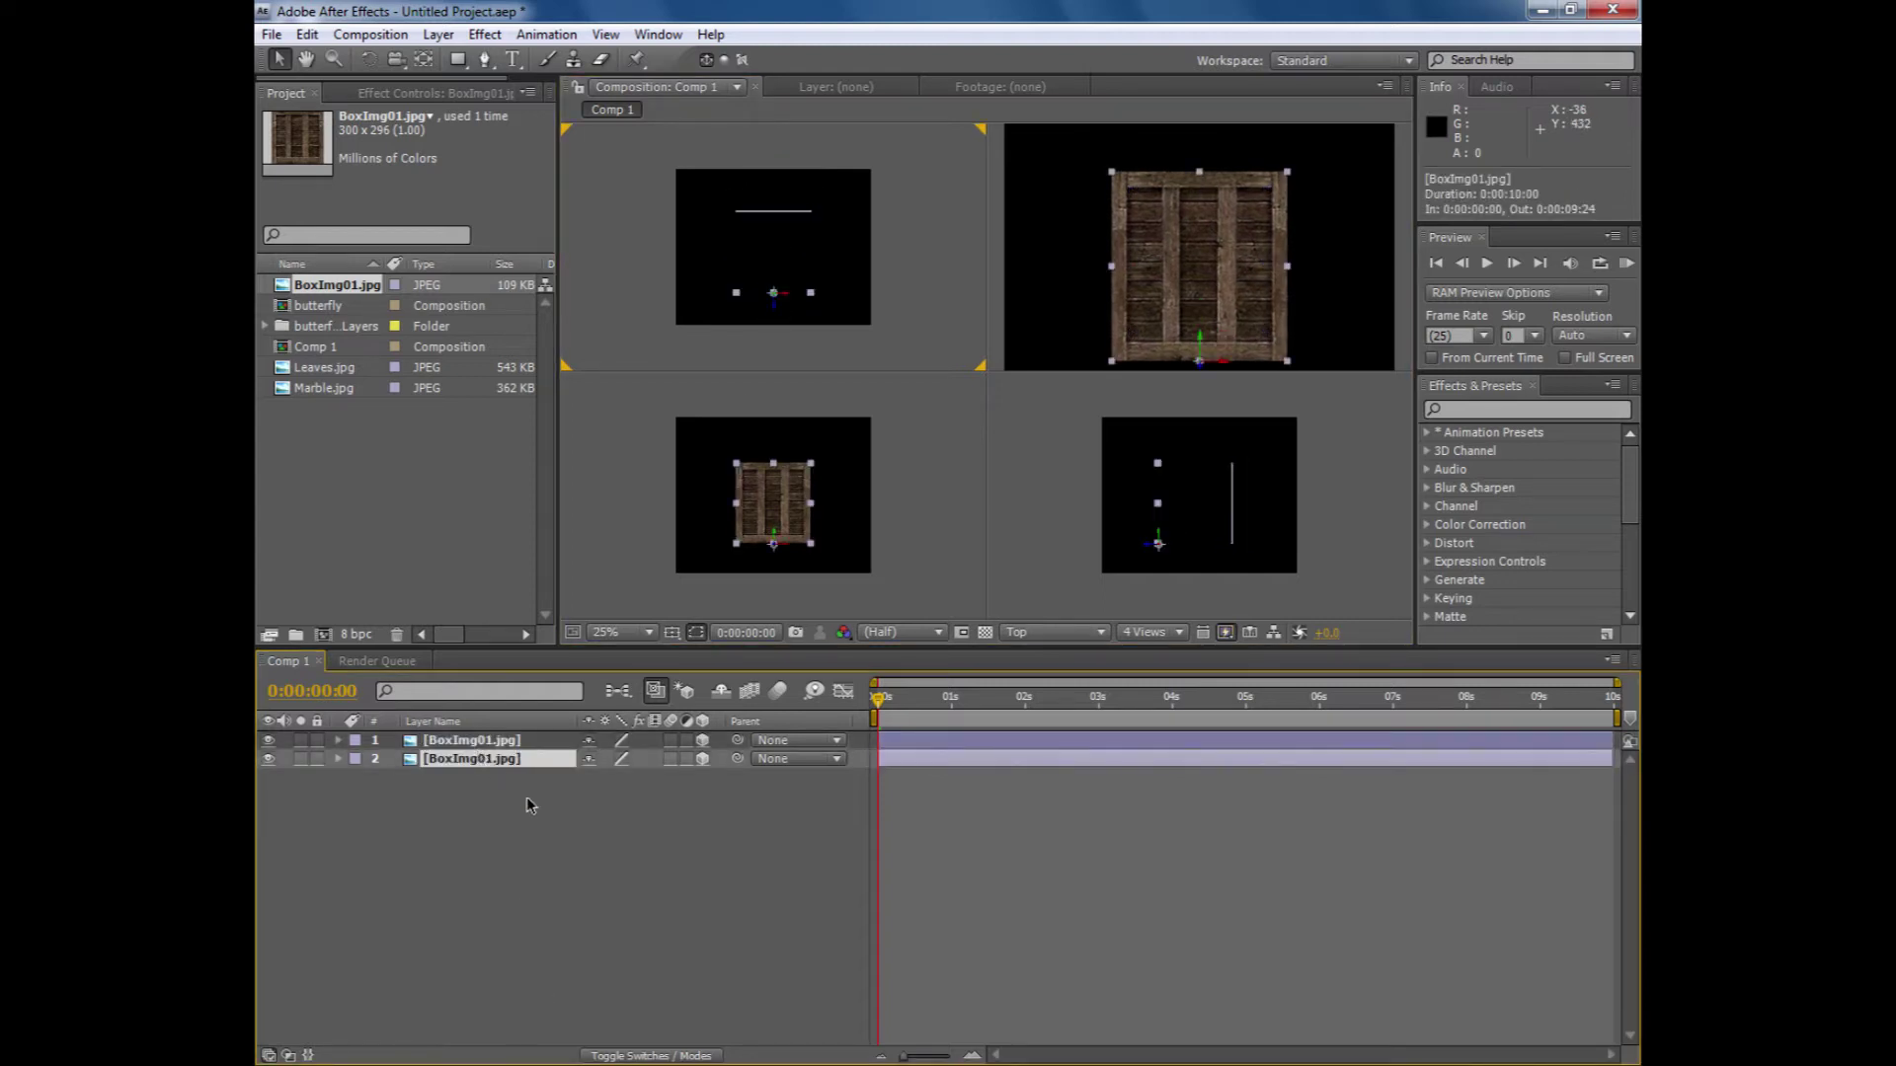
{"action": "key", "text": "Return"}
{"action": "type", "text": "Front"}
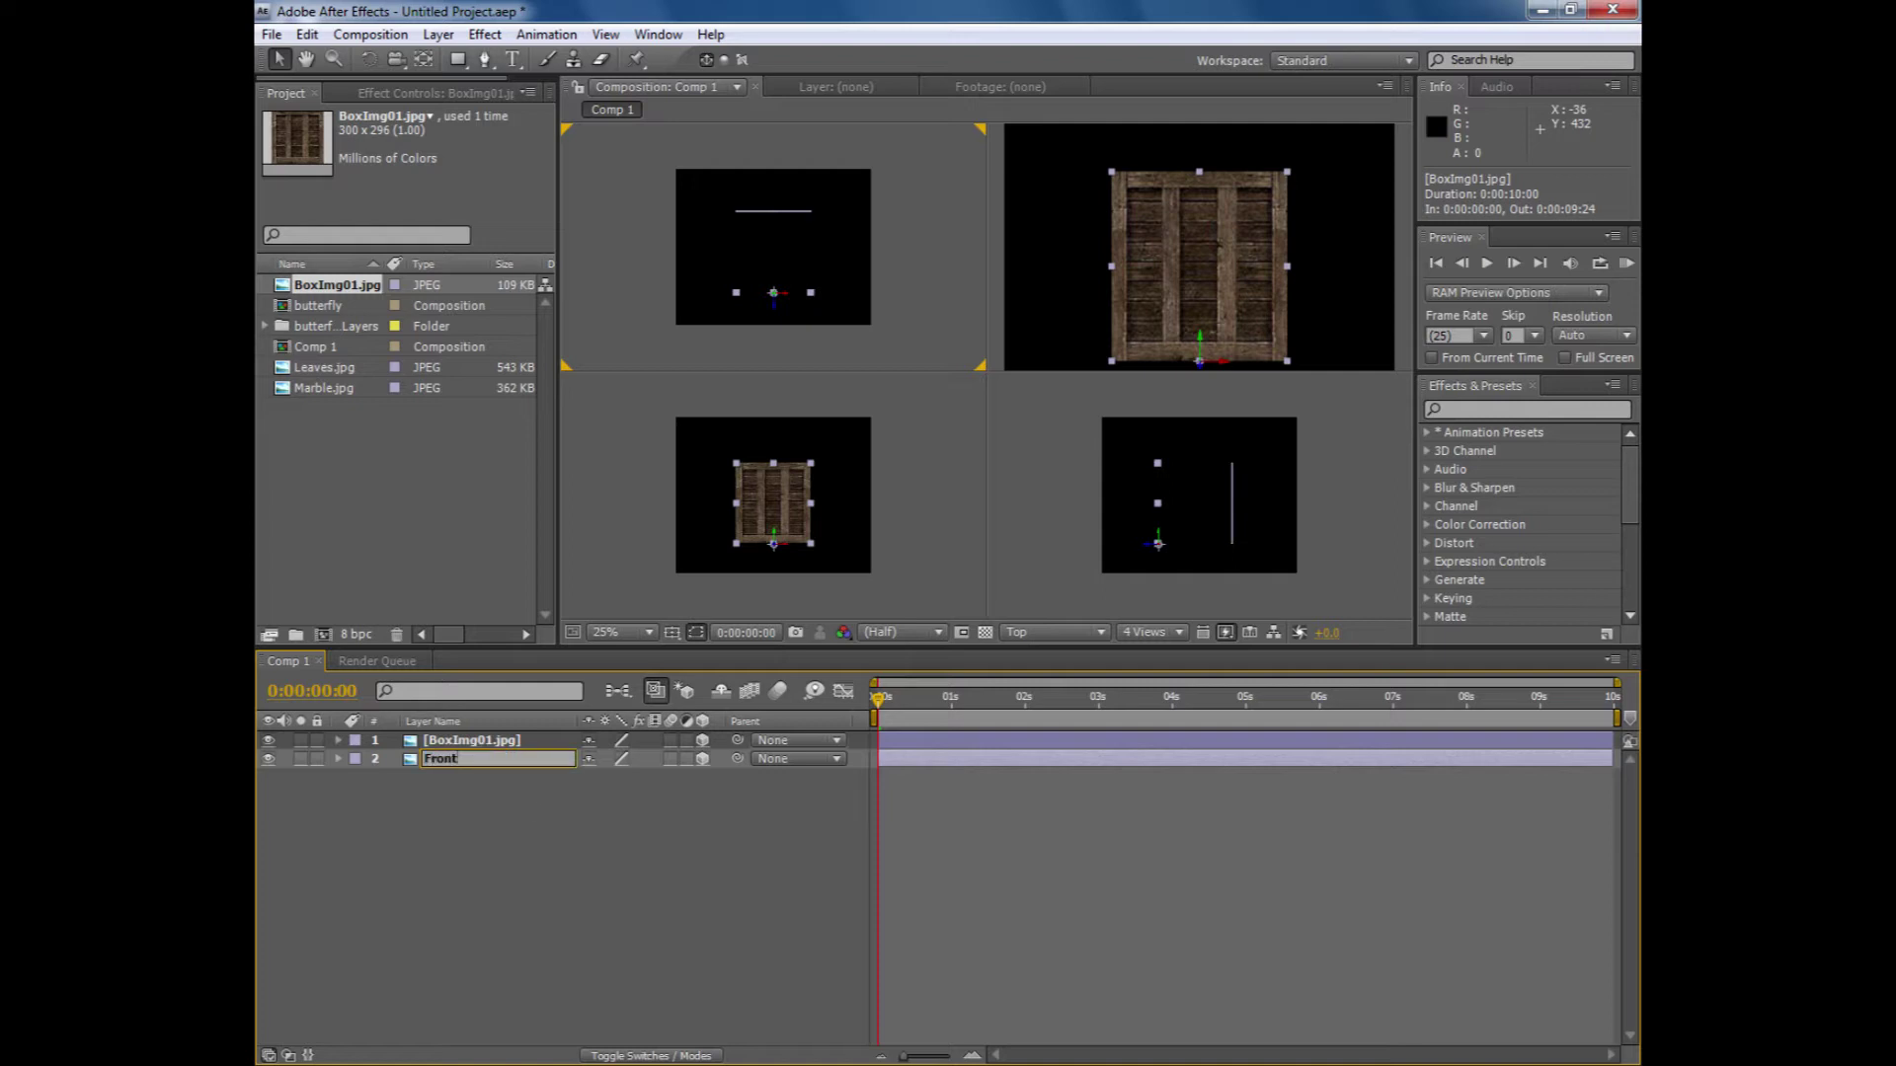
{"action": "left_click", "coordinate": [460, 744]}
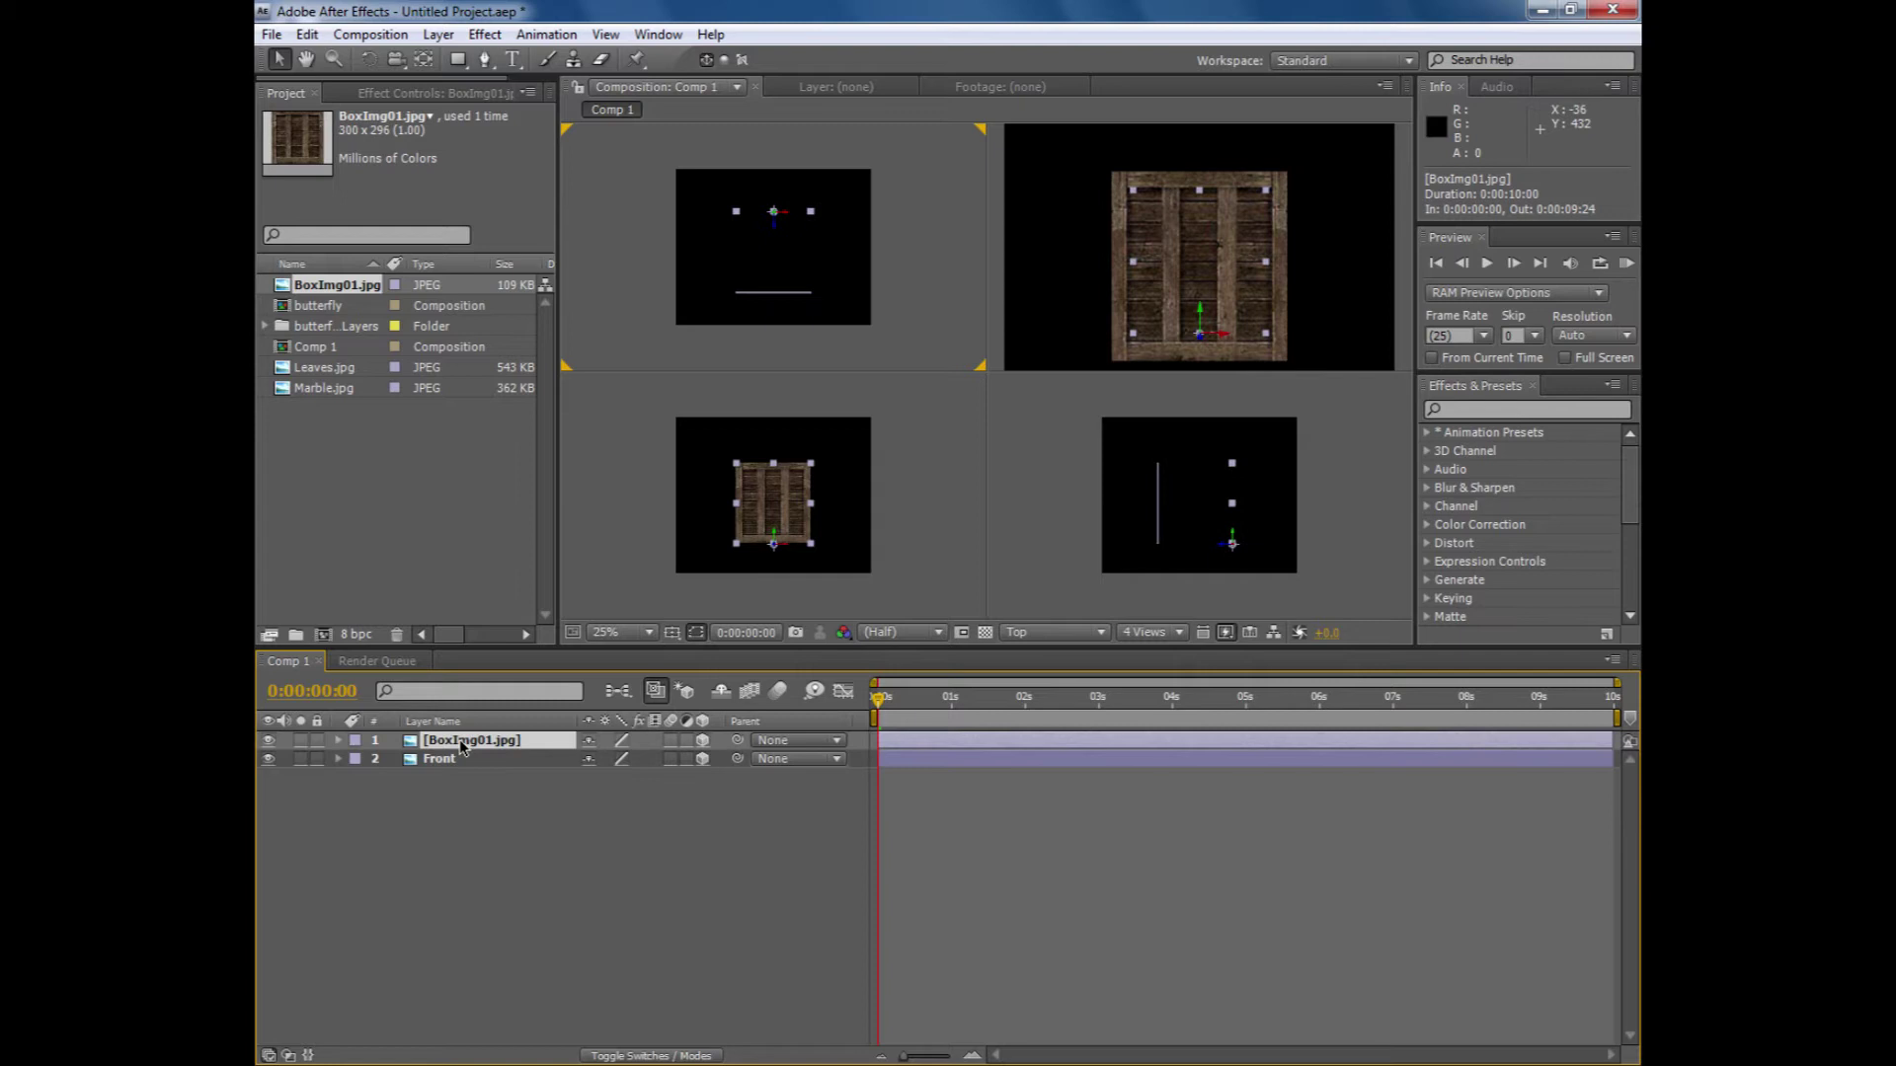
{"action": "key", "text": "Return"}
{"action": "type", "text": "Back"}
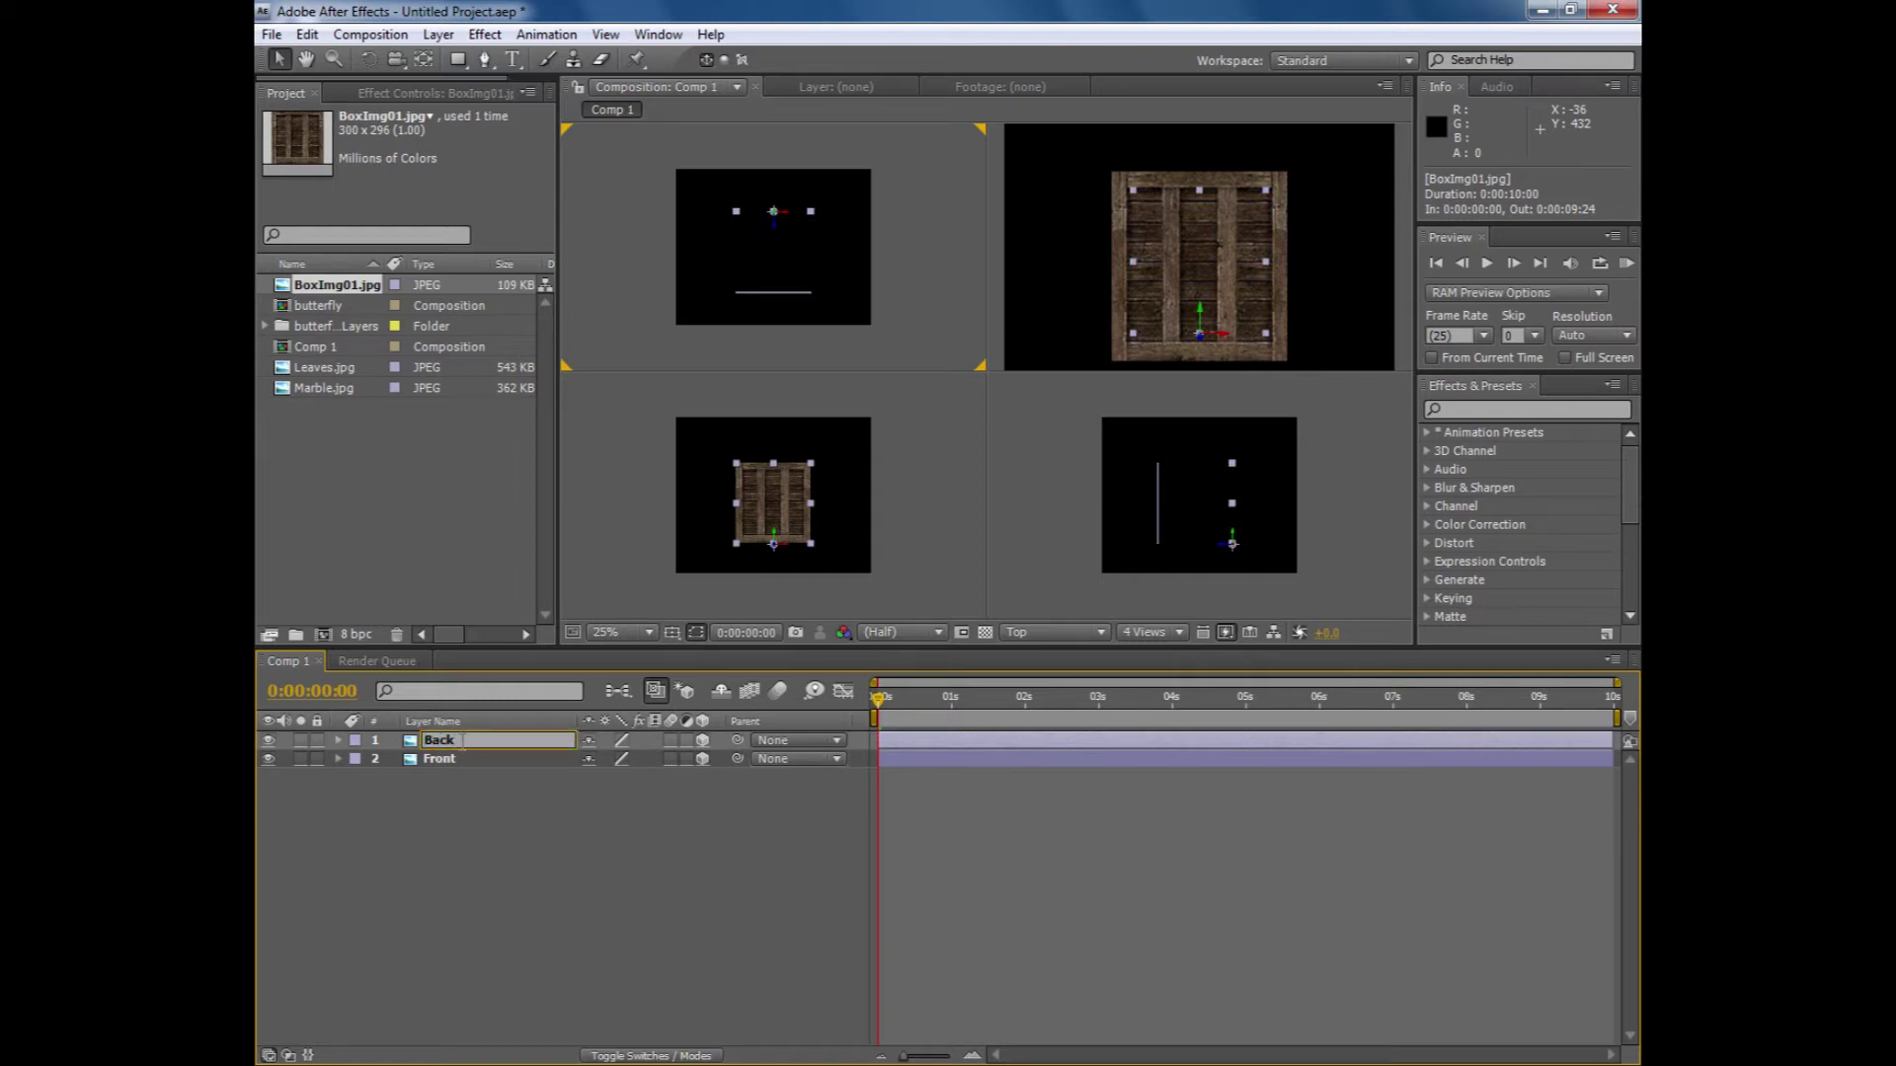
{"action": "key", "text": "Return"}
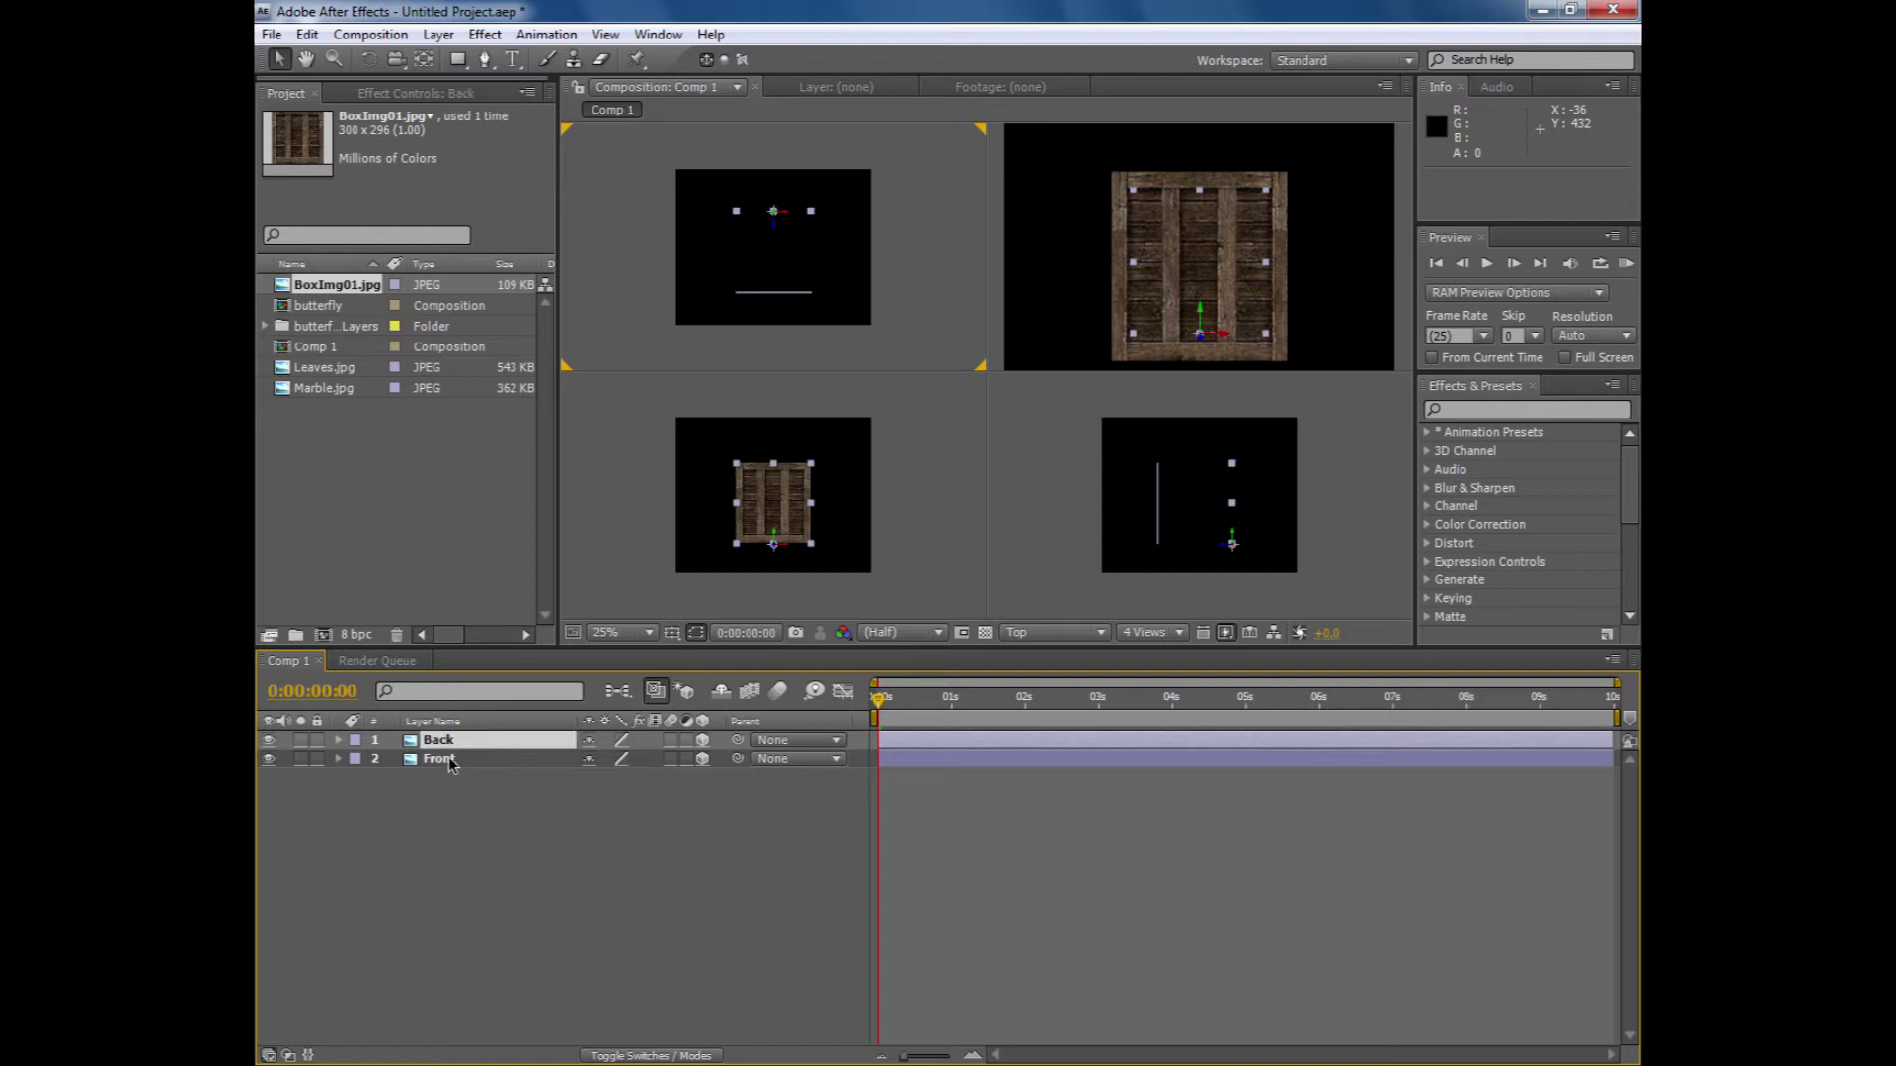
- Select the Front layer and dismiss the interrupting file access dialog and antivirus notification
{"action": "left_click", "coordinate": [448, 757]}
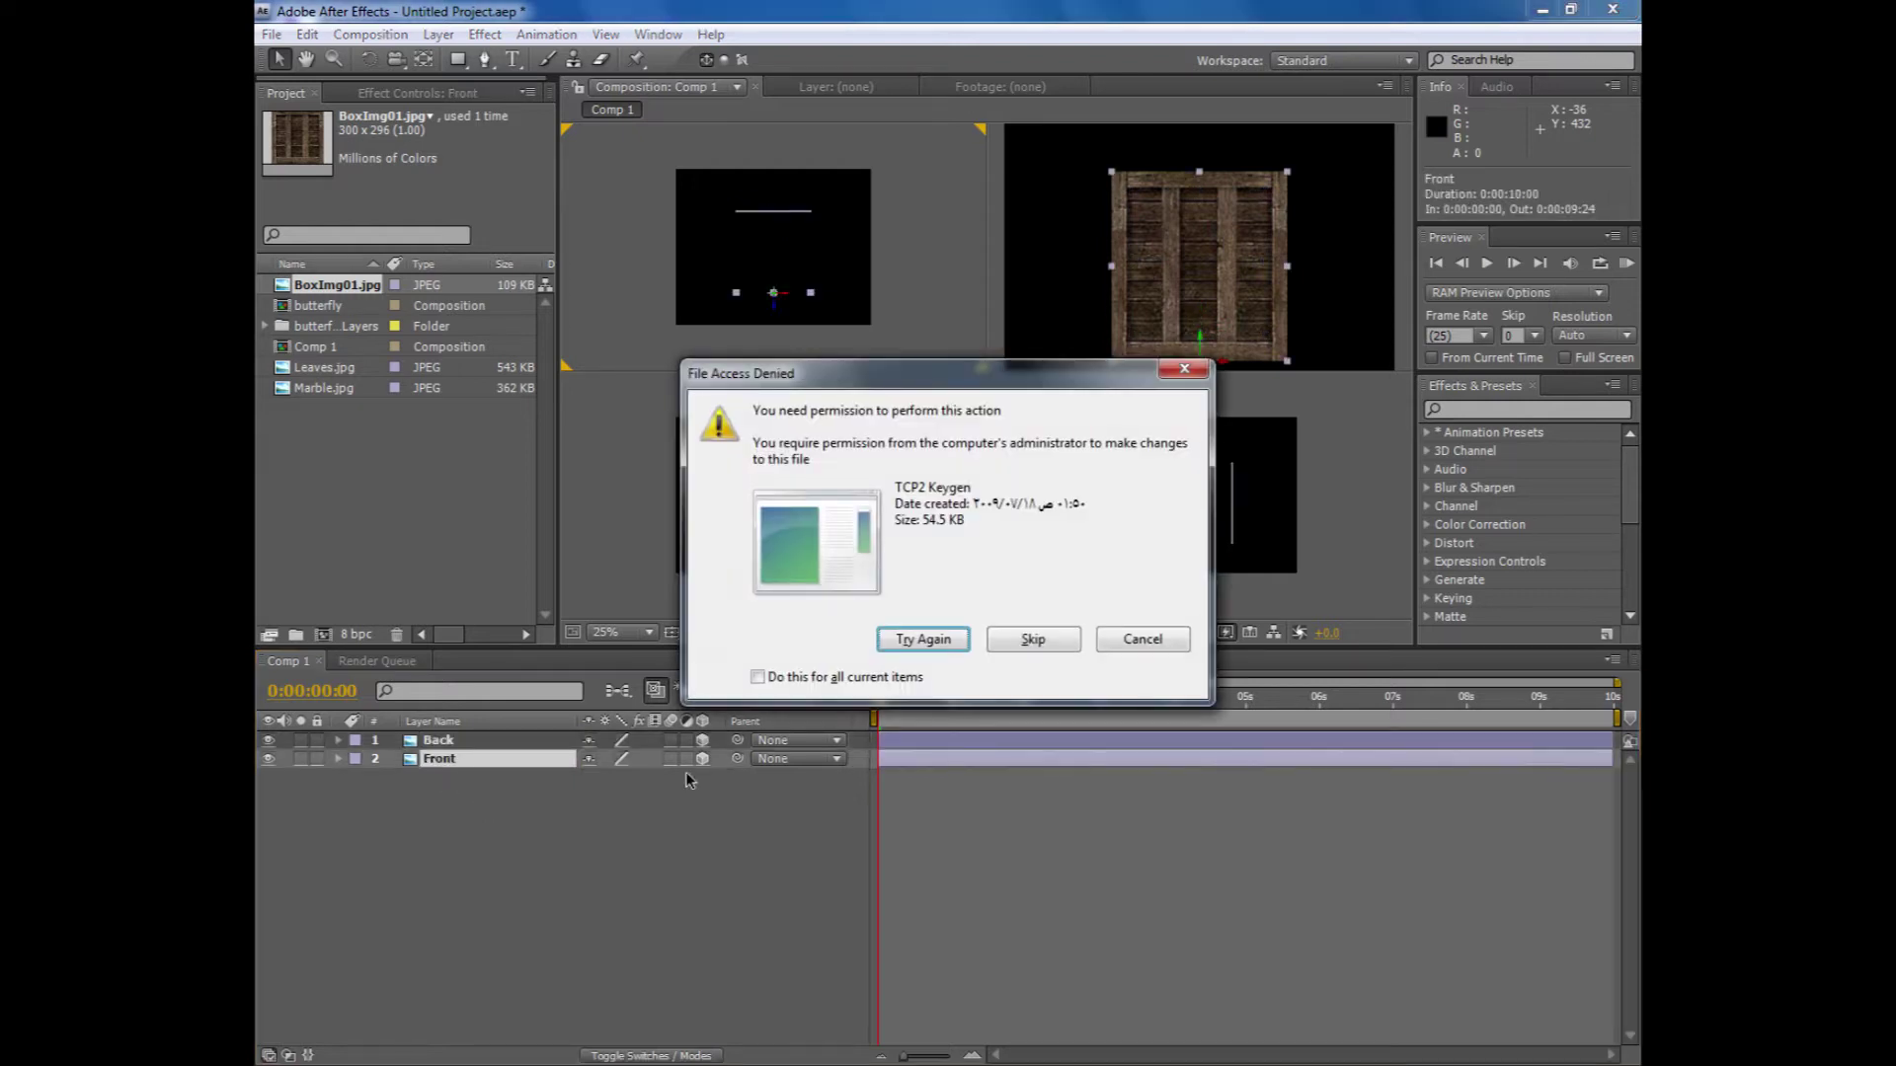
{"action": "left_click", "coordinate": [1133, 647]}
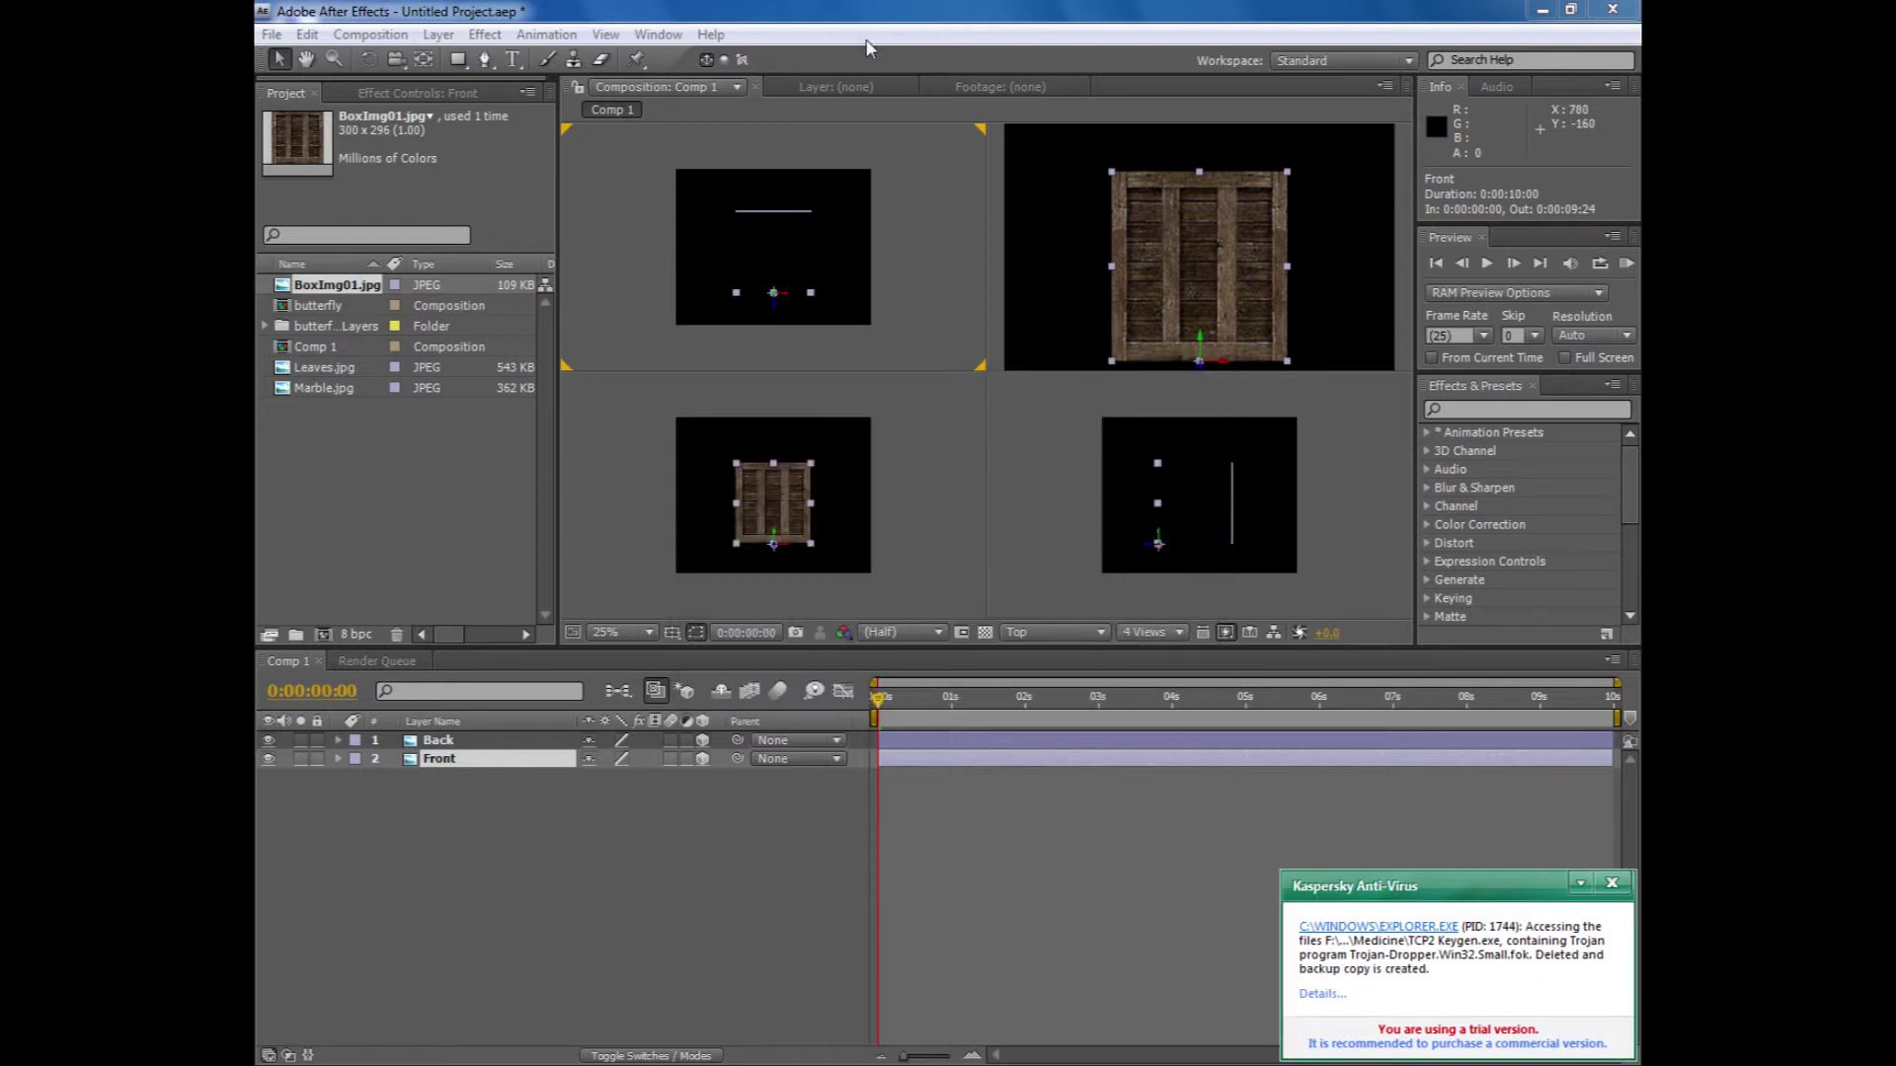
{"action": "left_click", "coordinate": [471, 803]}
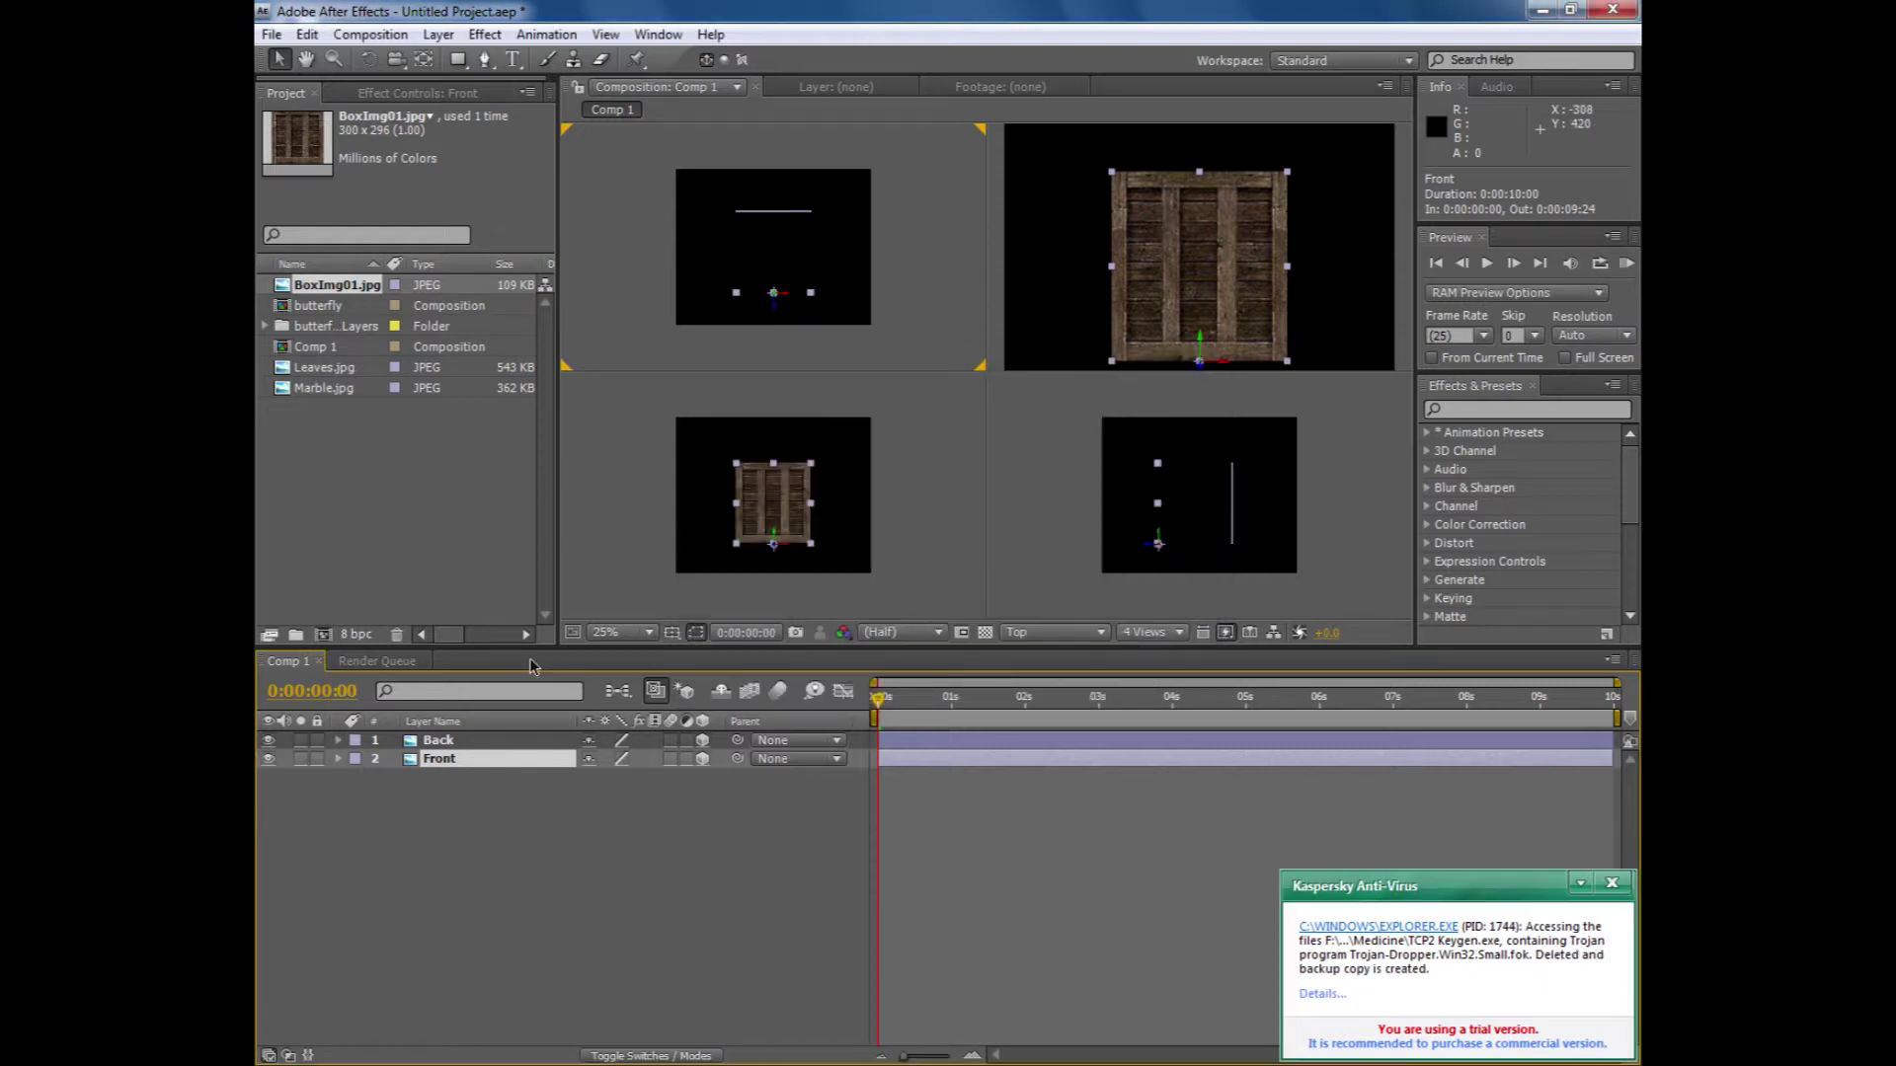
{"action": "left_click", "coordinate": [1612, 883]}
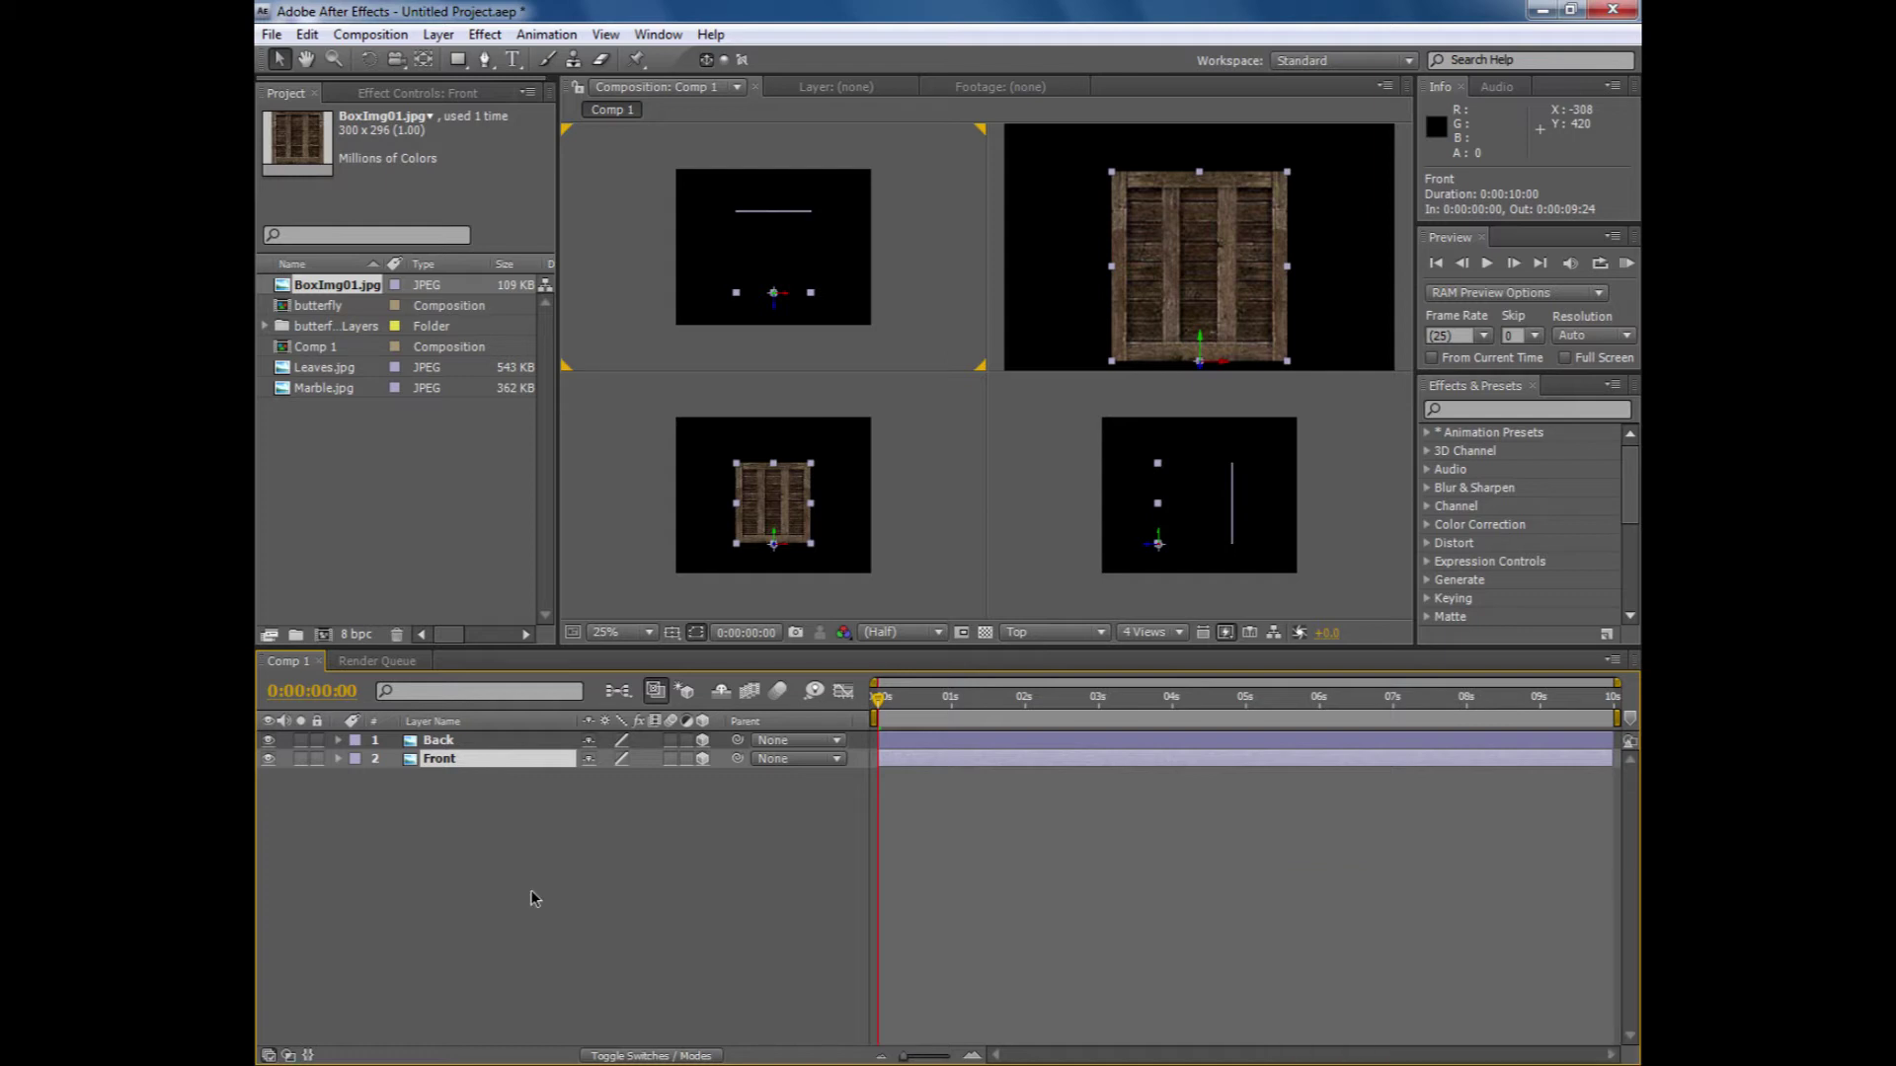
- Duplicate the Front layer to the bottom of the layer stack and set the copy's Y orientation to 90°
{"action": "key", "text": "ctrl+d"}
{"action": "left_click_drag", "start_coordinate": [456, 762], "coordinate": [428, 863]}
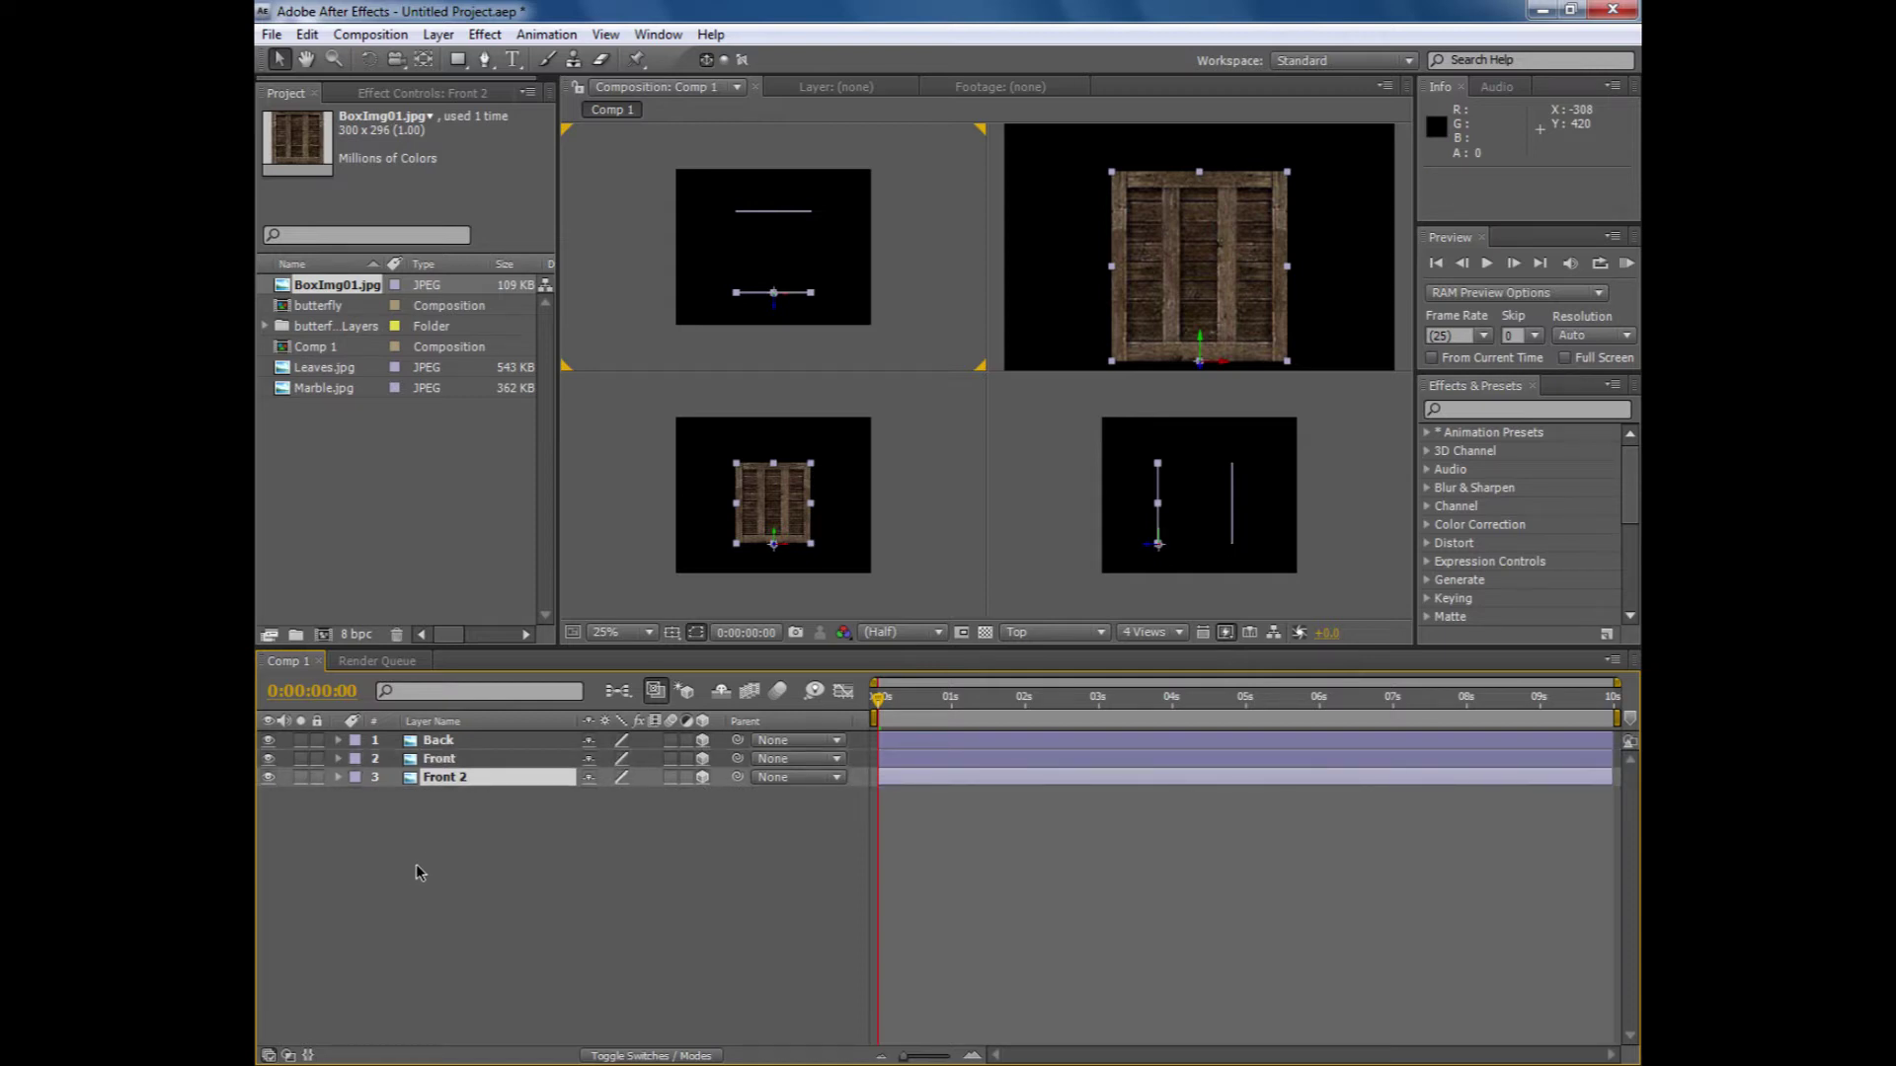
{"action": "key", "text": "r"}
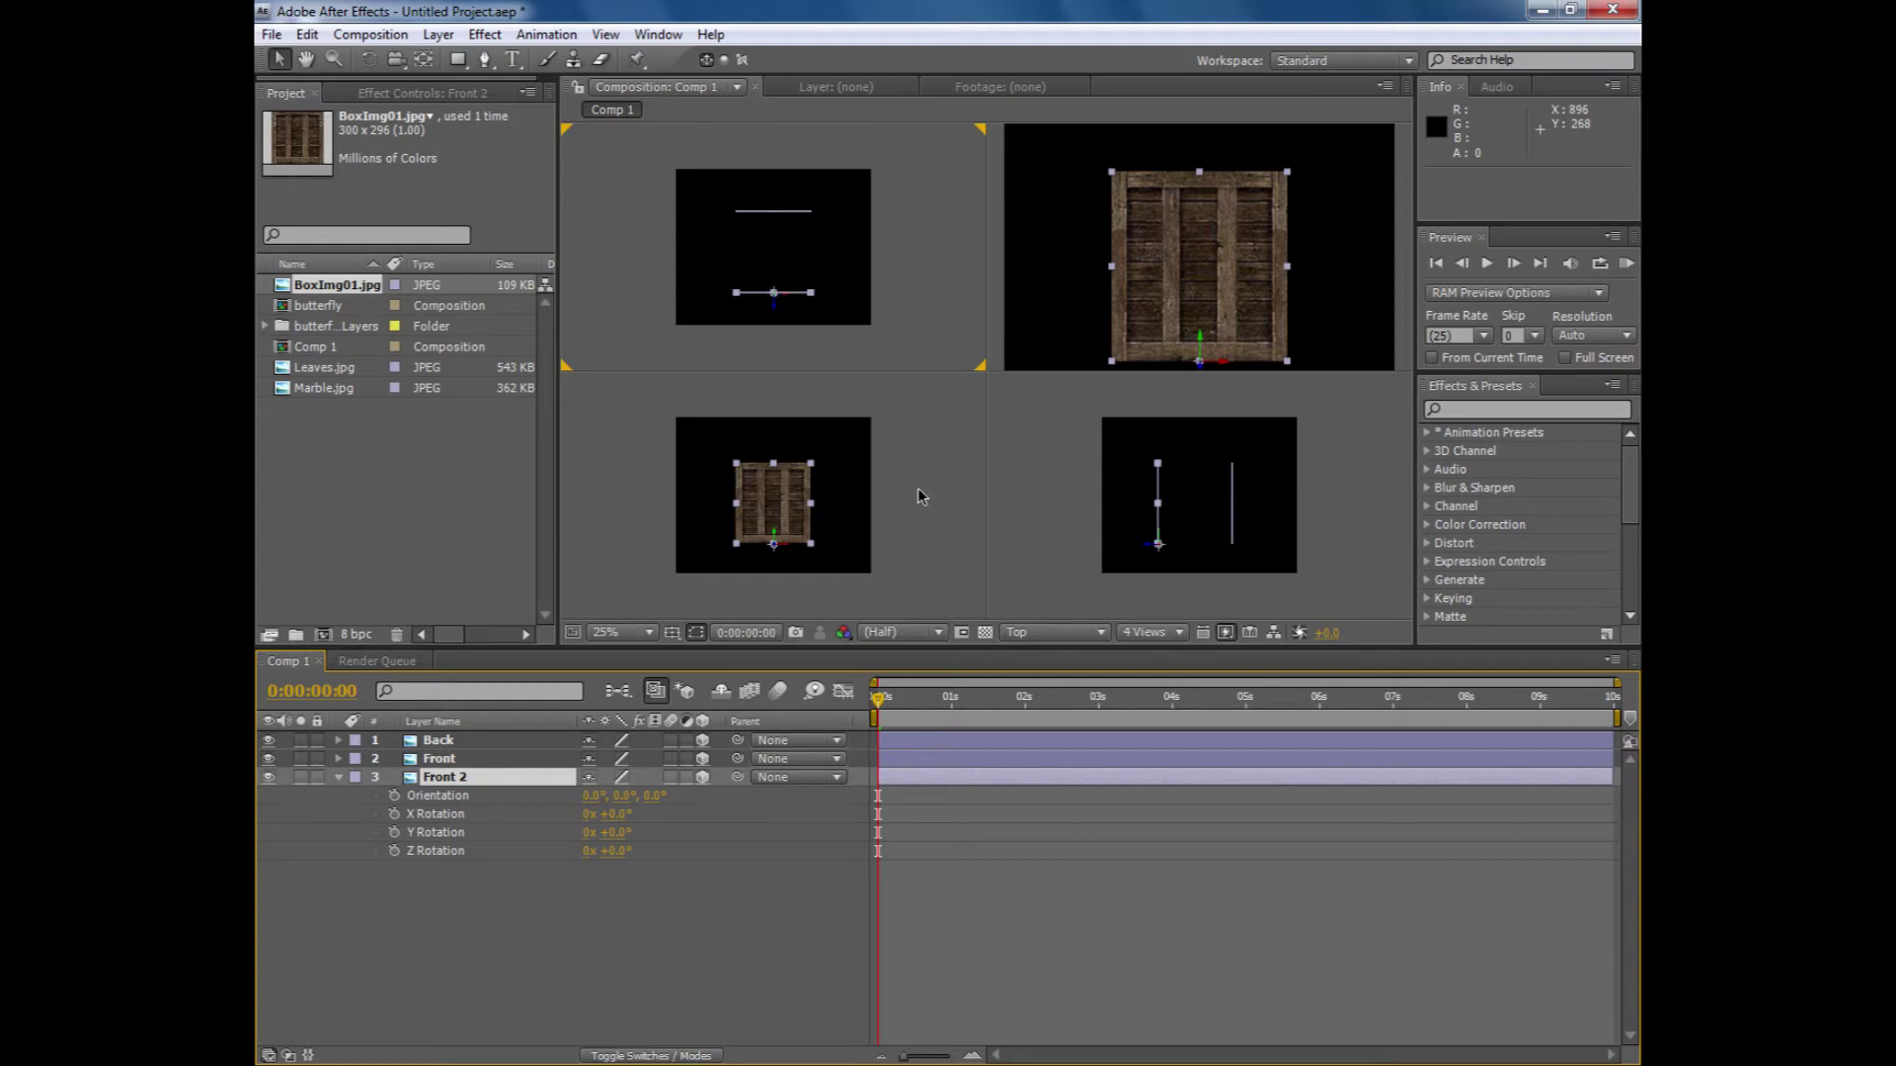
{"action": "left_click", "coordinate": [617, 796]}
{"action": "type", "text": "90"}
{"action": "key", "text": "Return"}
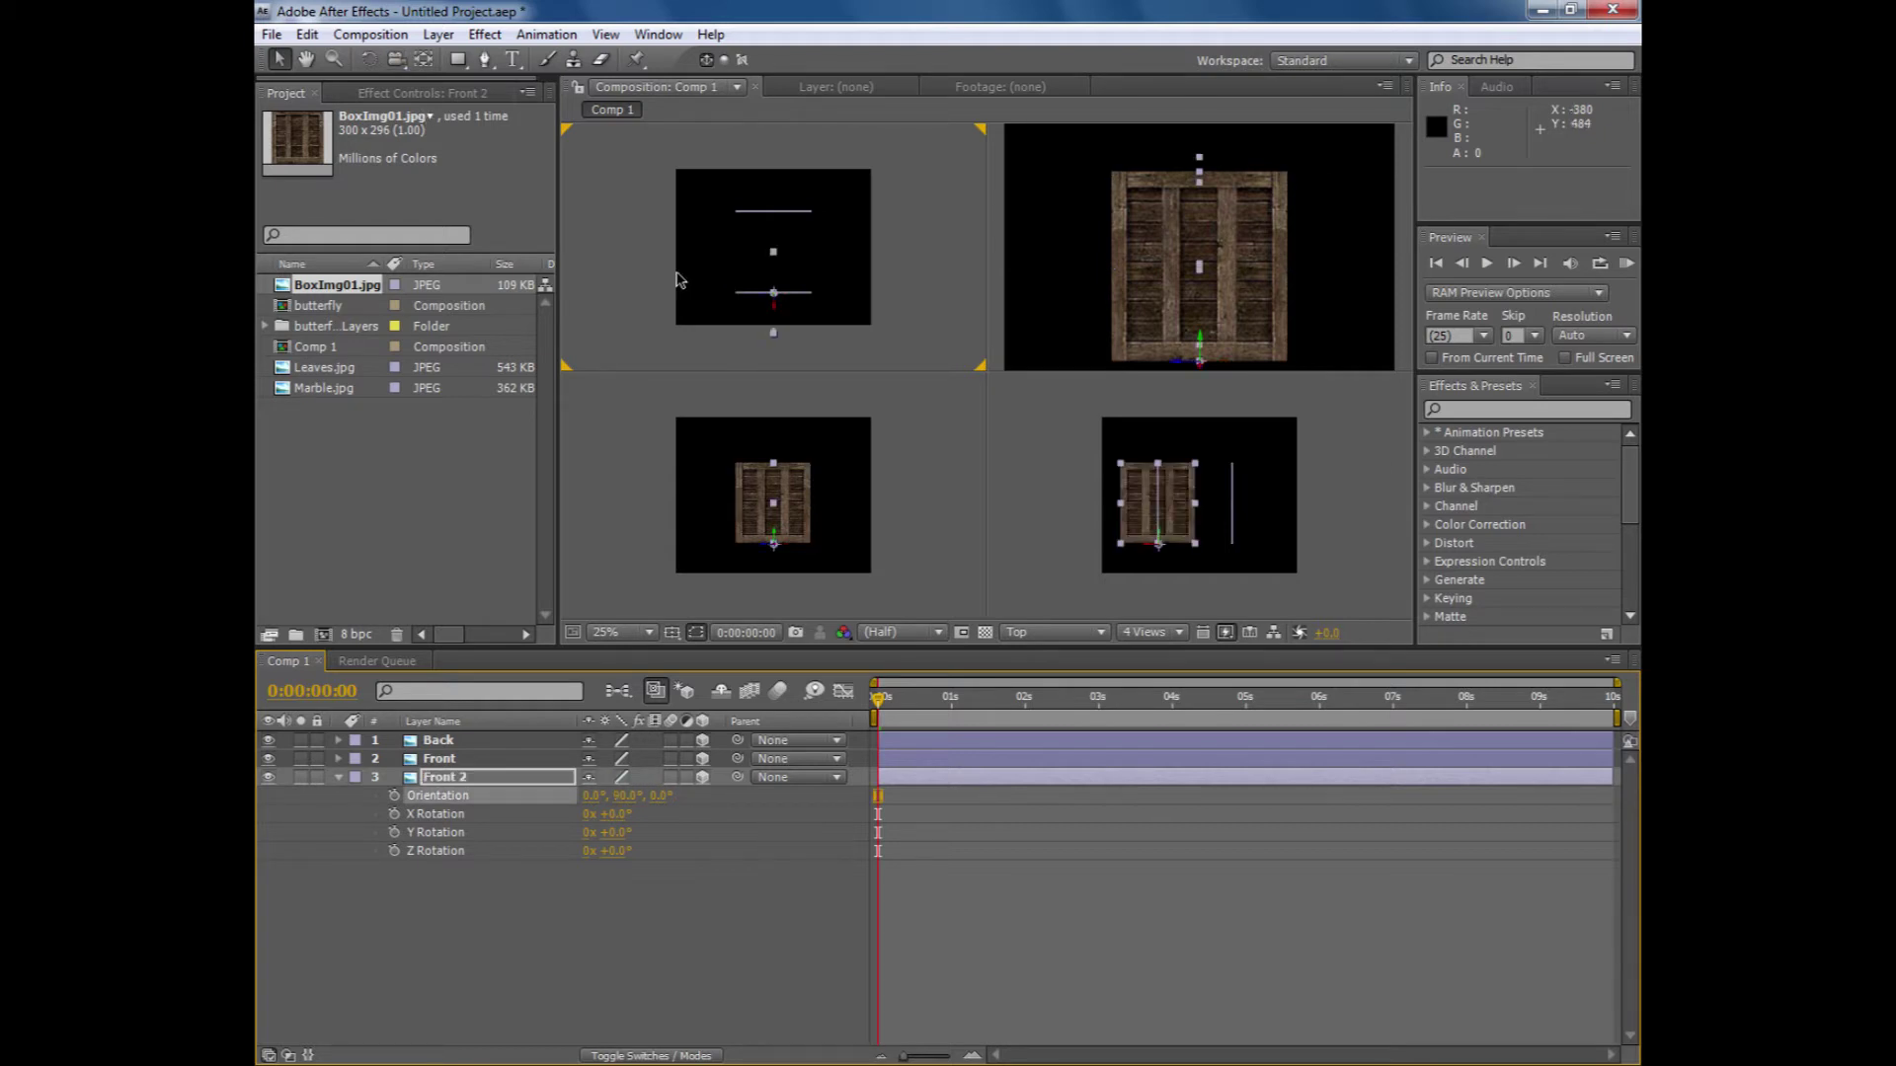
- Position the rotated copy in the Top view at the right-hand ends of the Front and Back panels, at about 498, 466, -16
{"action": "left_click_drag", "start_coordinate": [773, 321], "coordinate": [802, 264]}
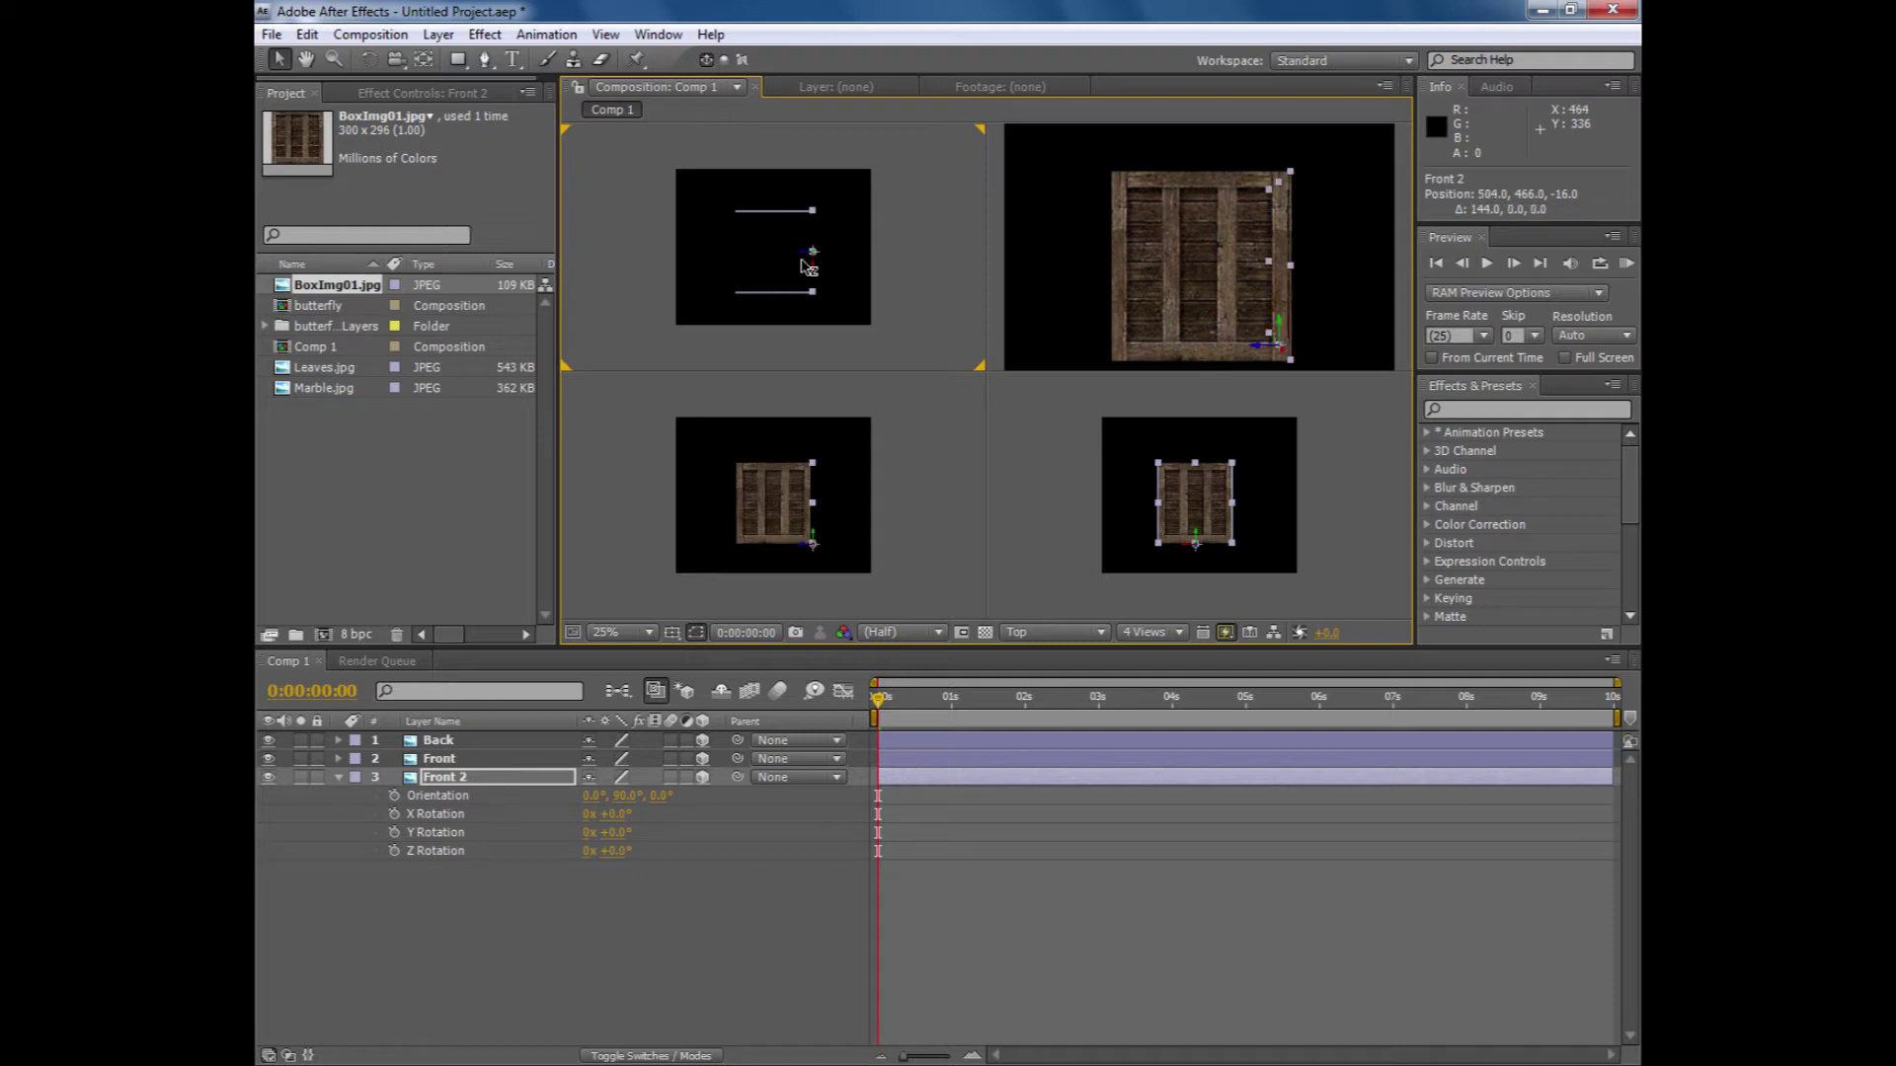
{"action": "left_click", "coordinate": [883, 297]}
{"action": "scroll", "coordinate": [883, 297], "scroll_direction": "up", "scroll_amount": 2}
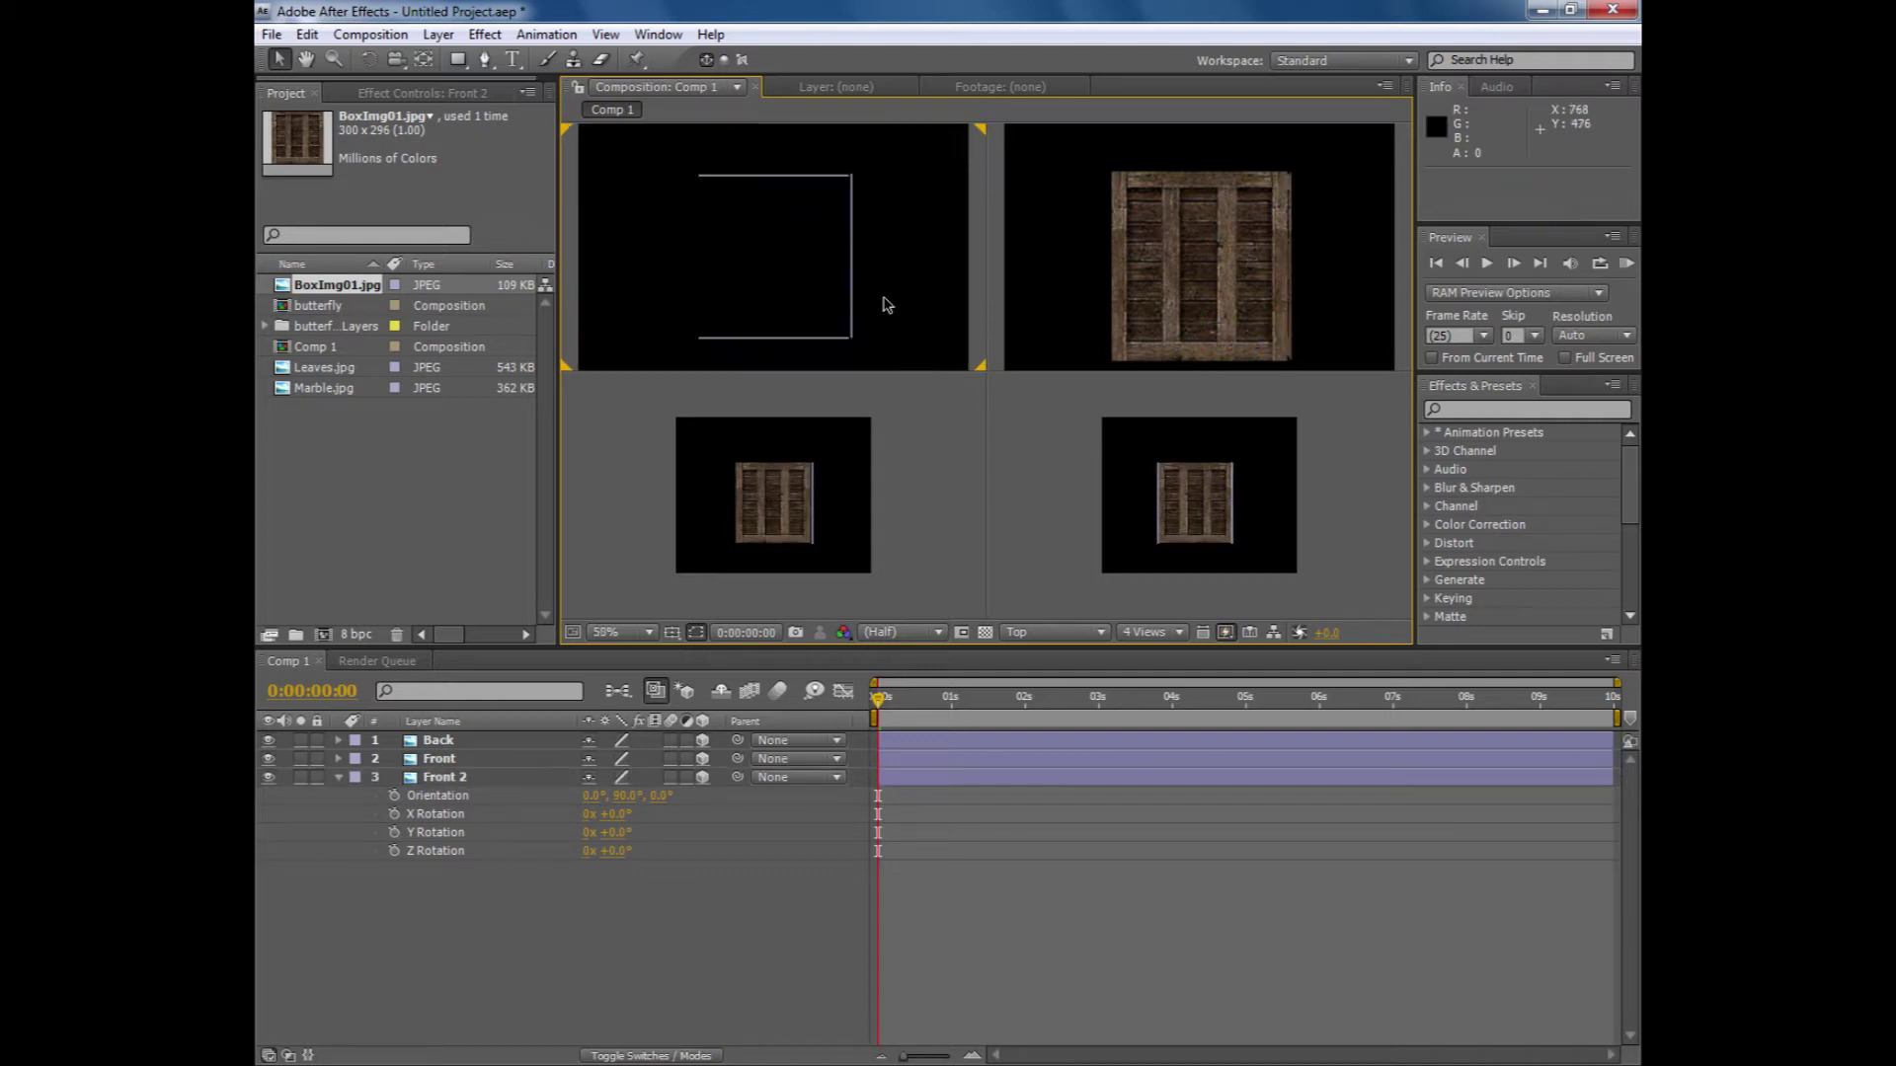
{"action": "left_click", "coordinate": [851, 297]}
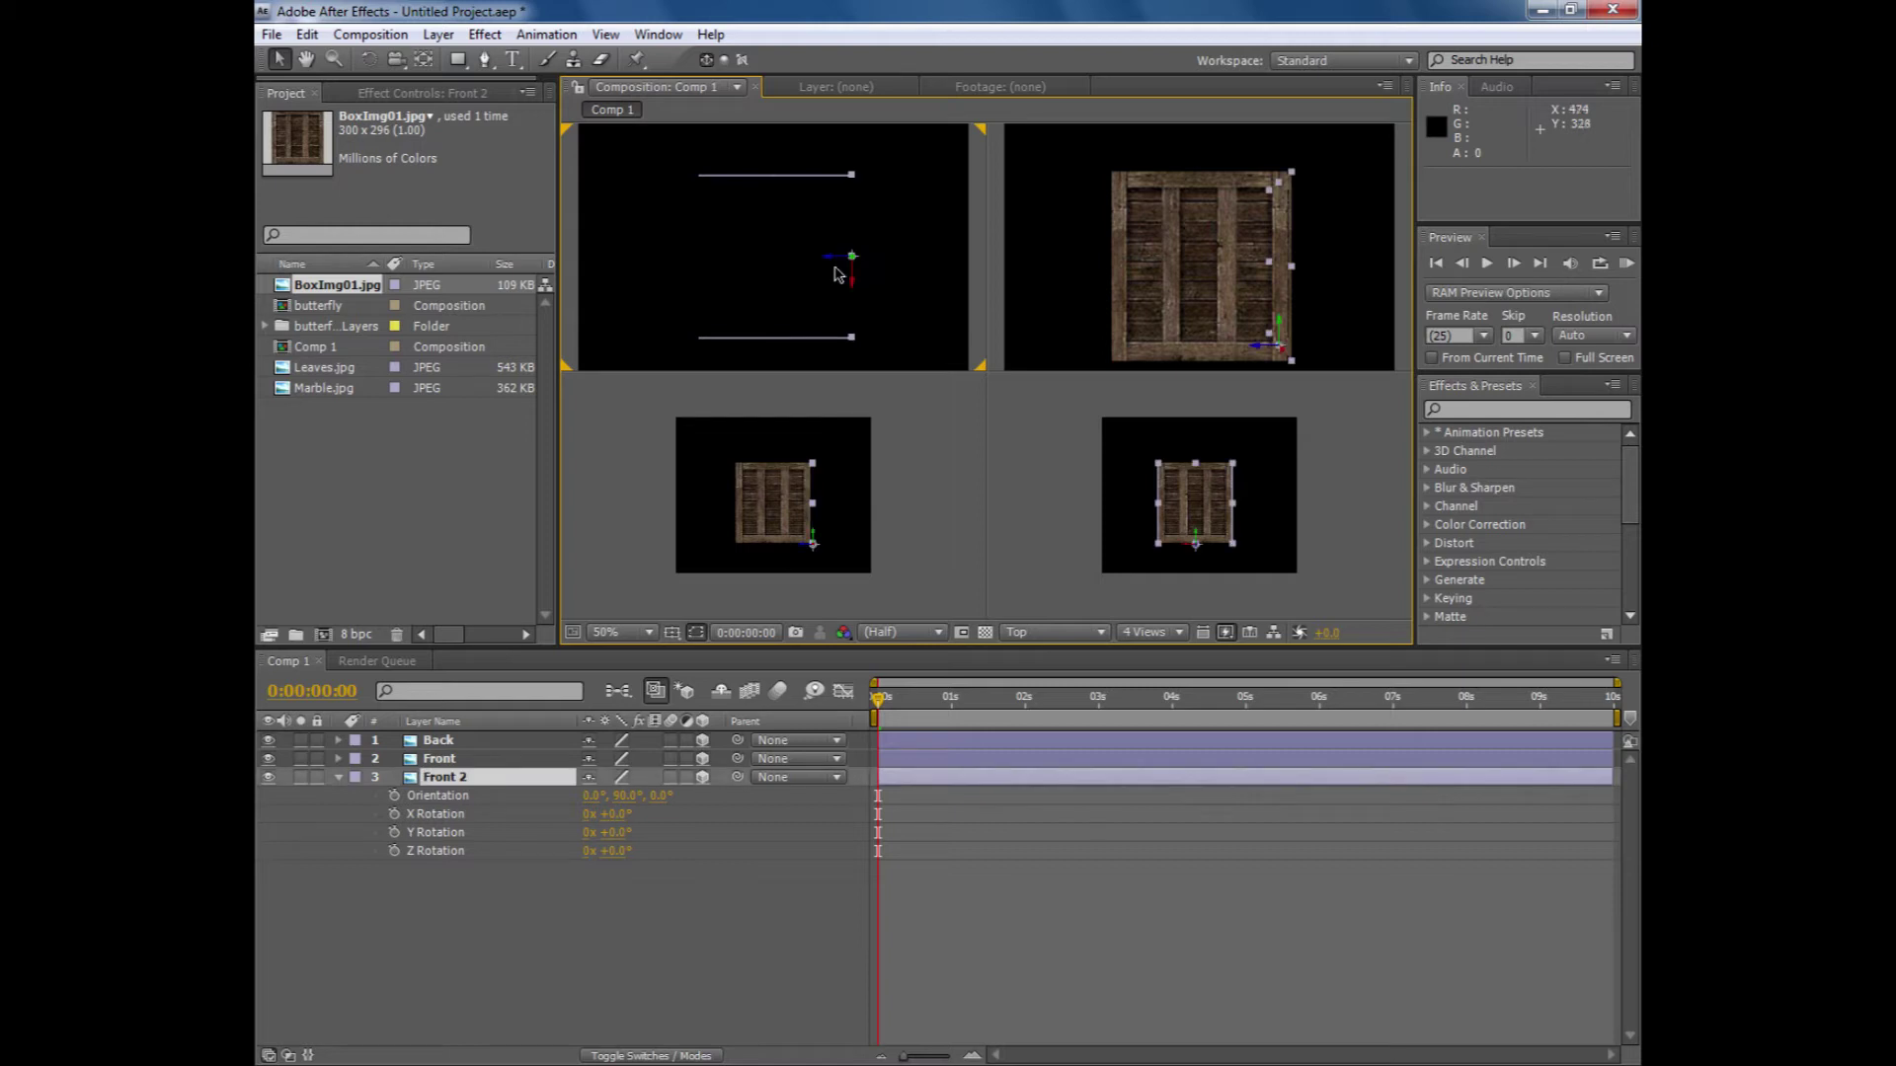
{"action": "left_click", "coordinate": [829, 268]}
{"action": "left_click", "coordinate": [851, 273]}
{"action": "left_click", "coordinate": [832, 266]}
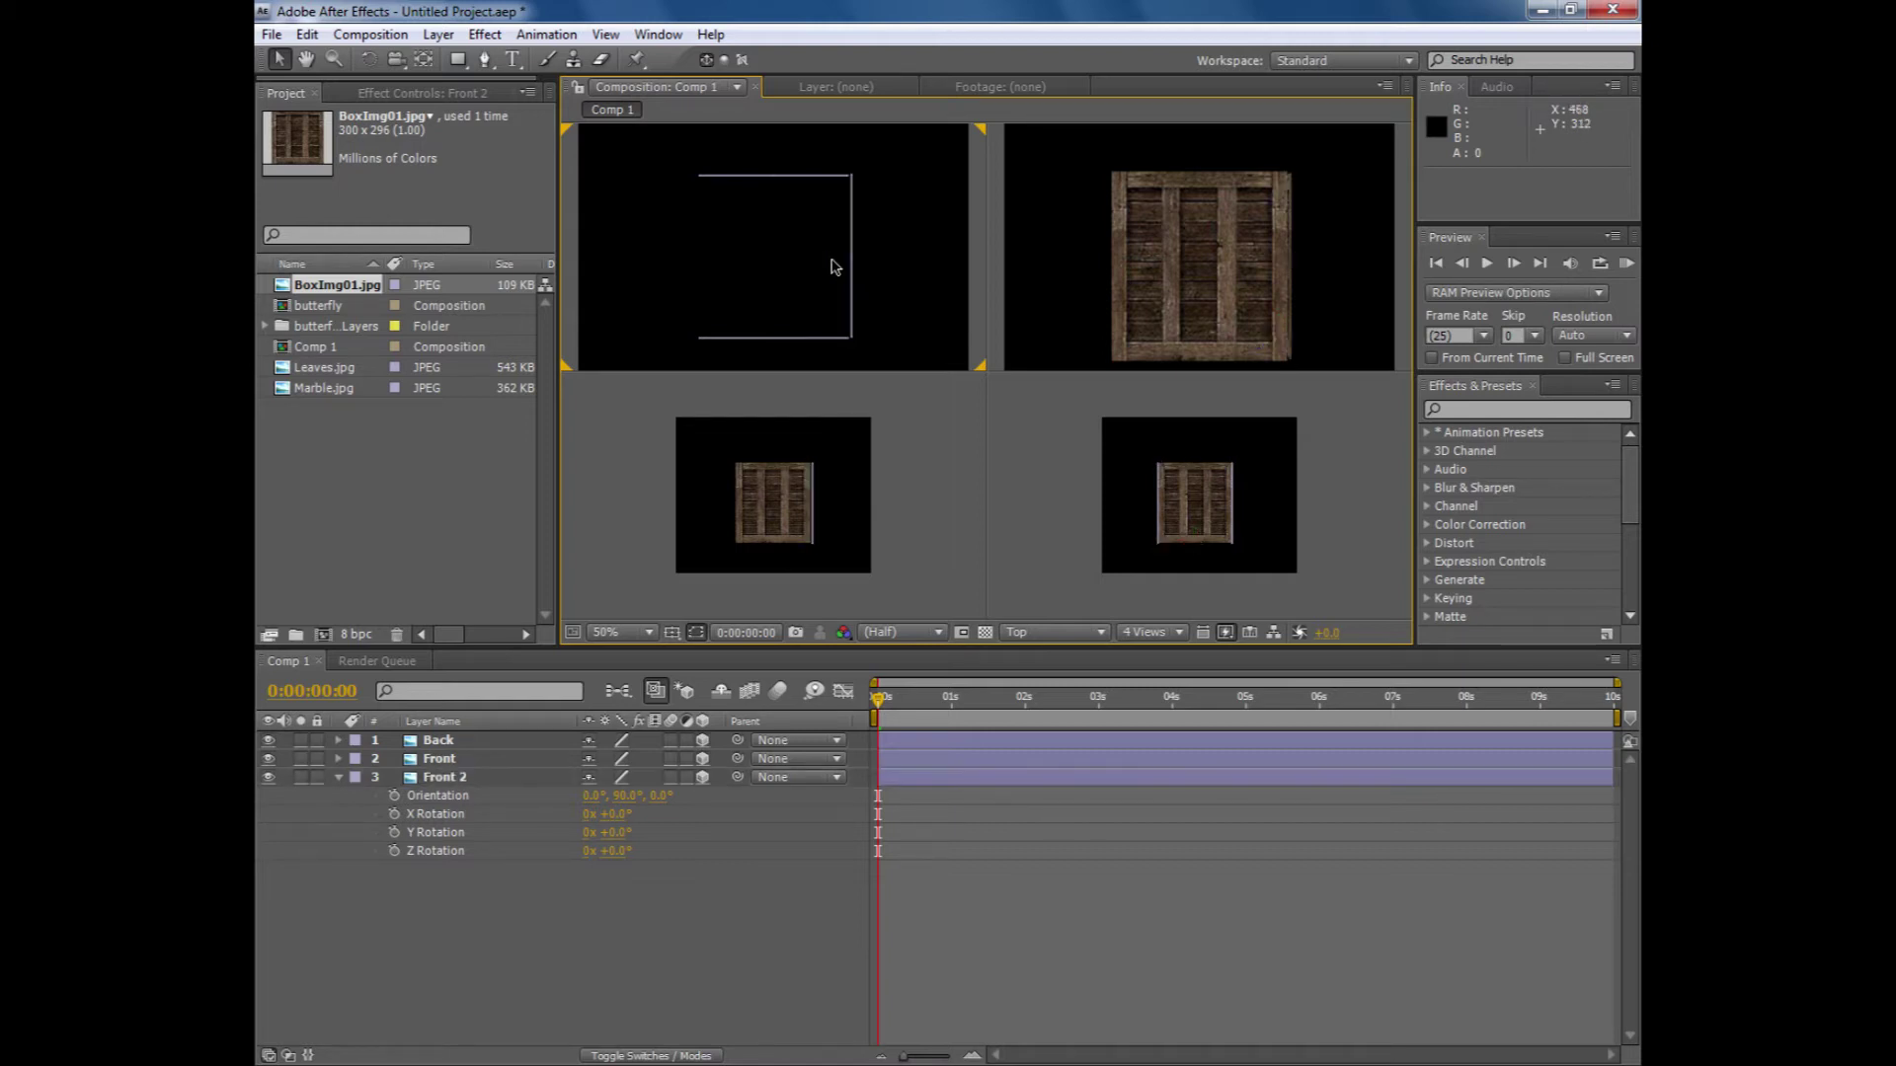
{"action": "left_click", "coordinate": [853, 270]}
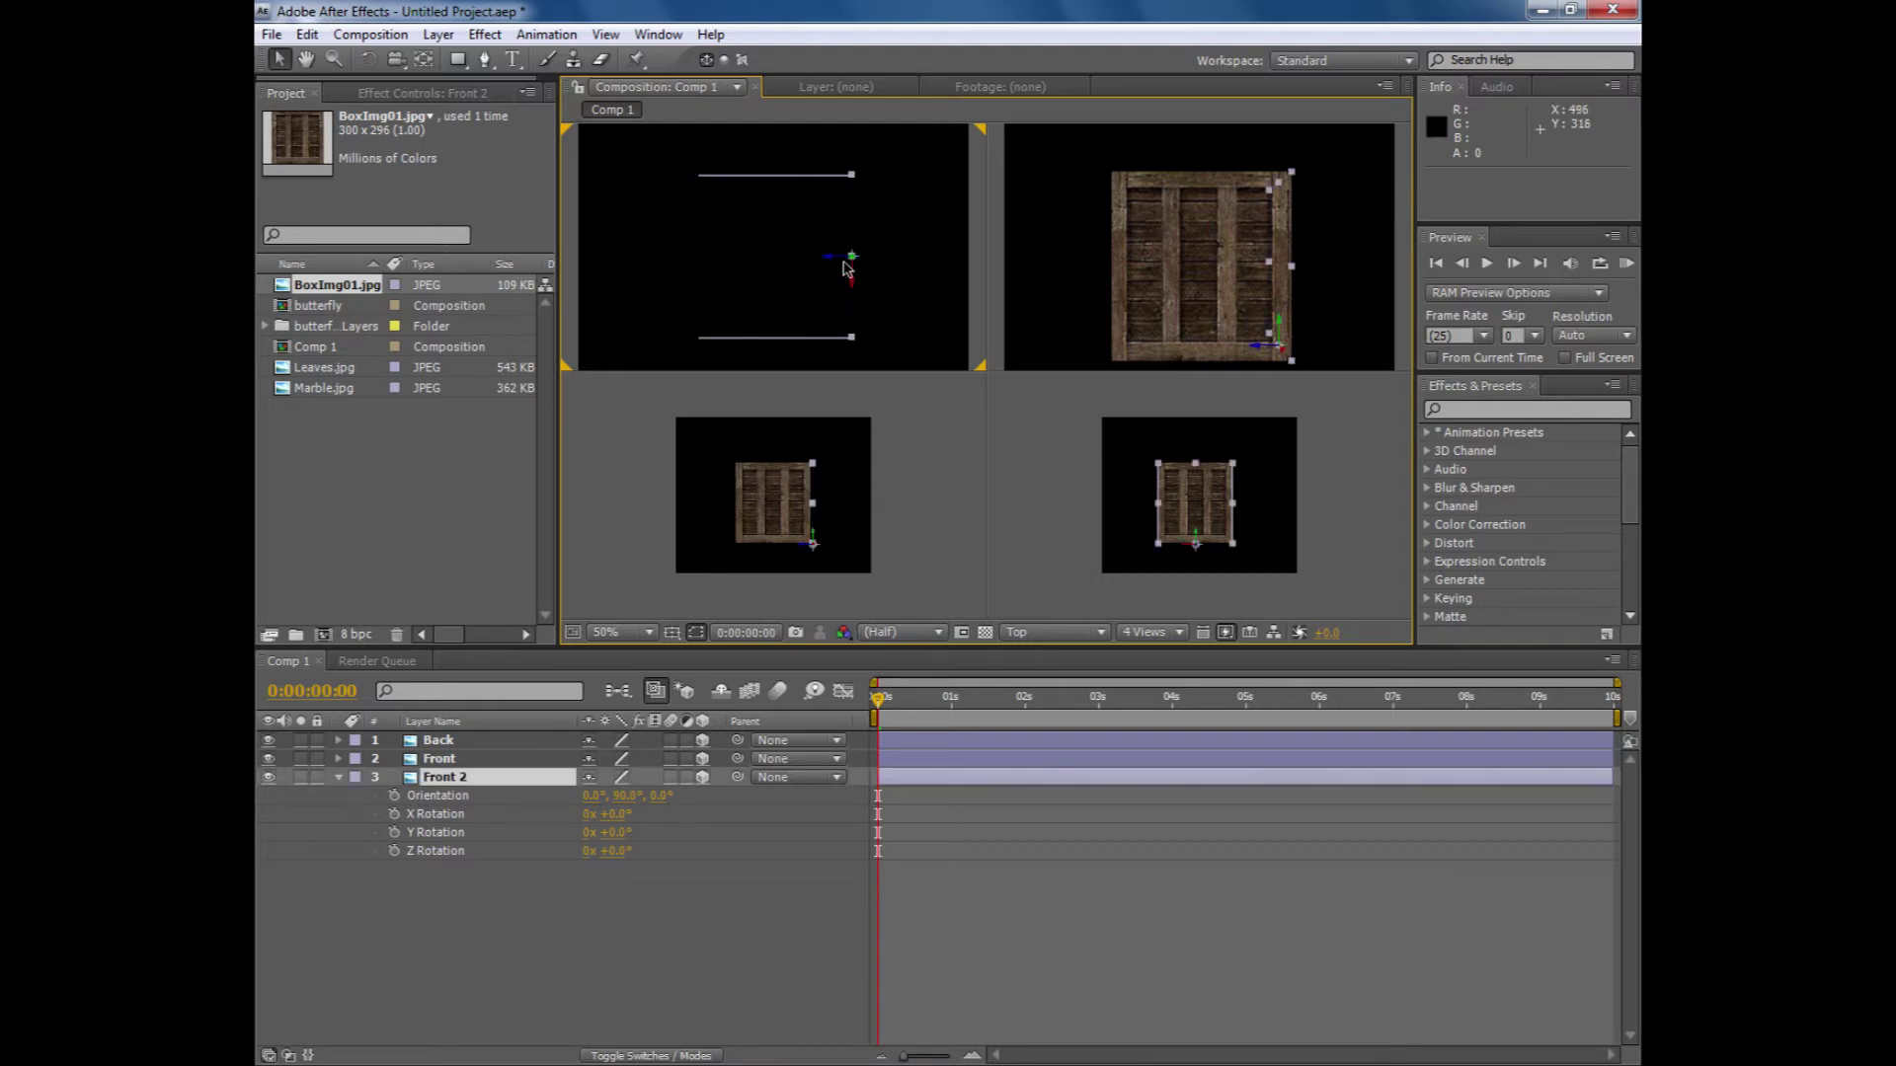
{"action": "left_click_drag", "start_coordinate": [835, 264], "coordinate": [830, 262]}
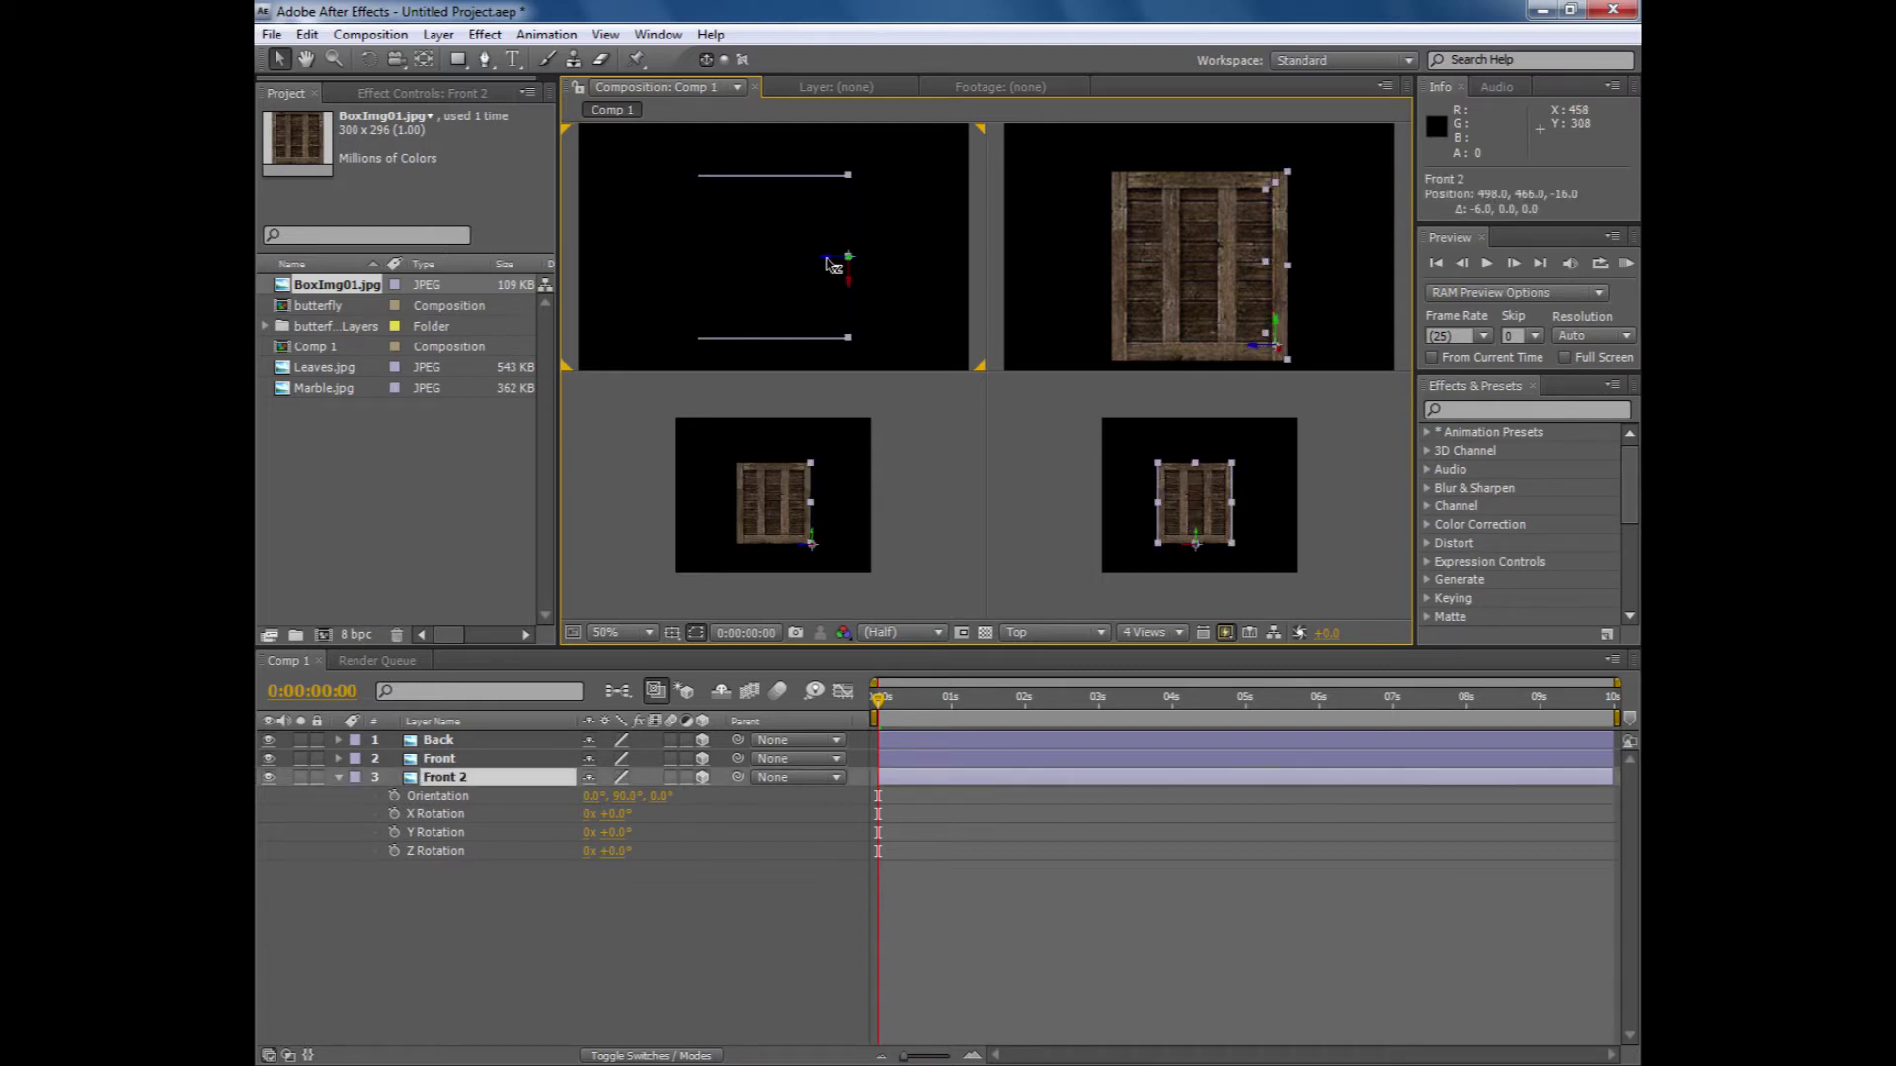
{"action": "left_click", "coordinate": [873, 294]}
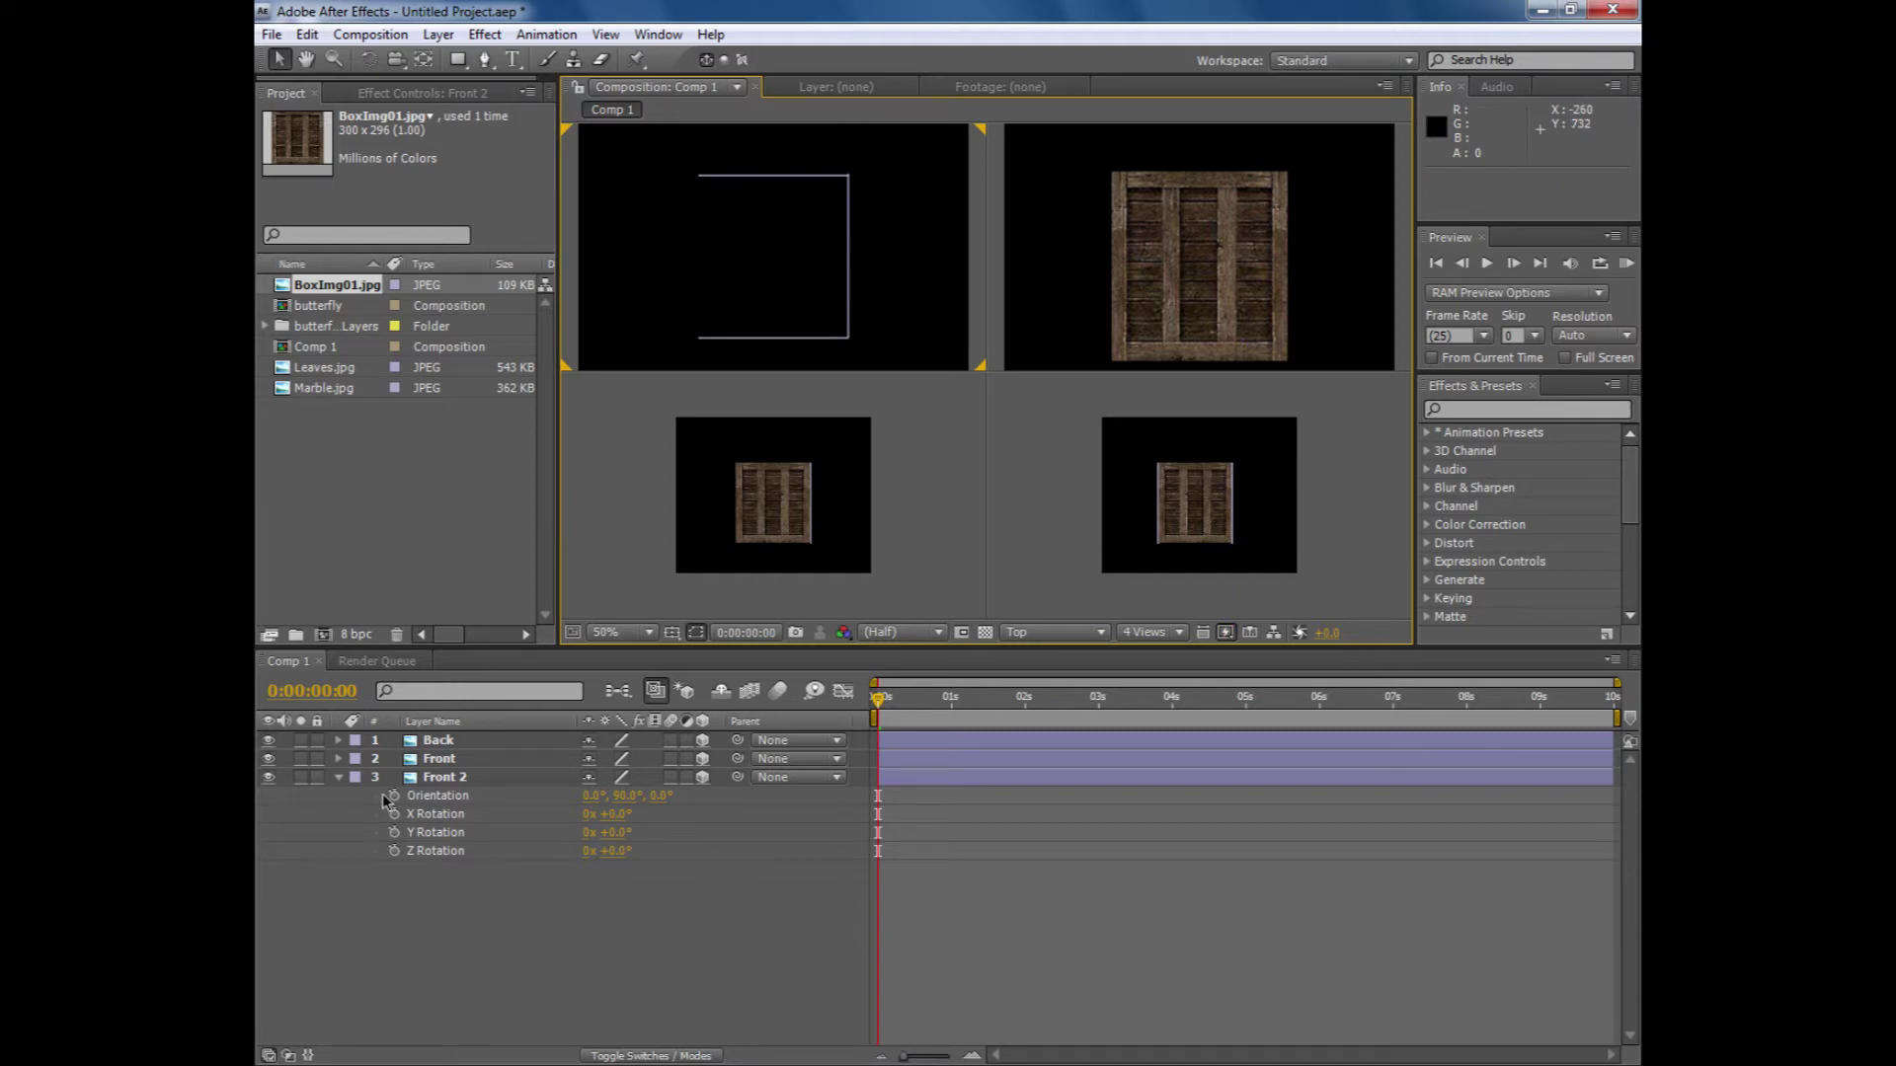
- Collapse the rotation properties of the Front 2 layer and rename it as Right
{"action": "left_click", "coordinate": [340, 778]}
{"action": "left_click", "coordinate": [439, 778]}
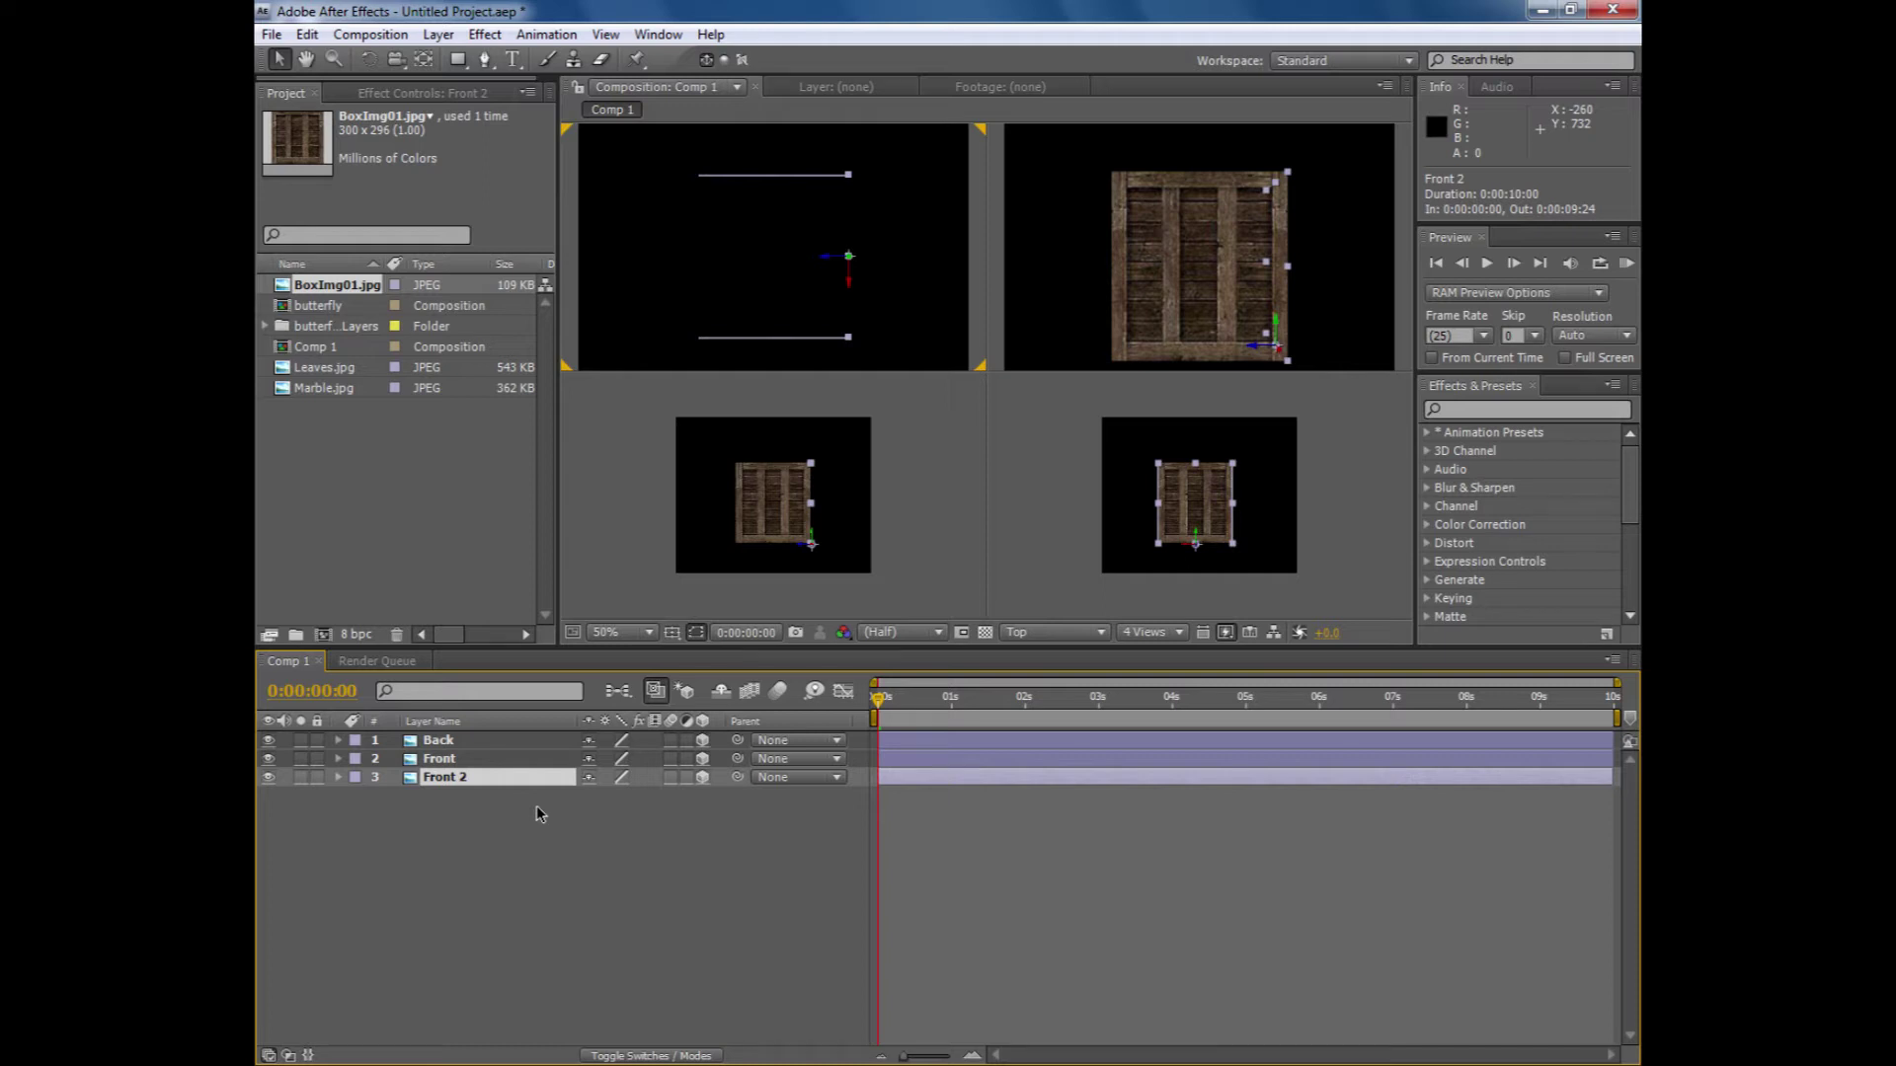
{"action": "key", "text": "Return"}
{"action": "type", "text": "Right"}
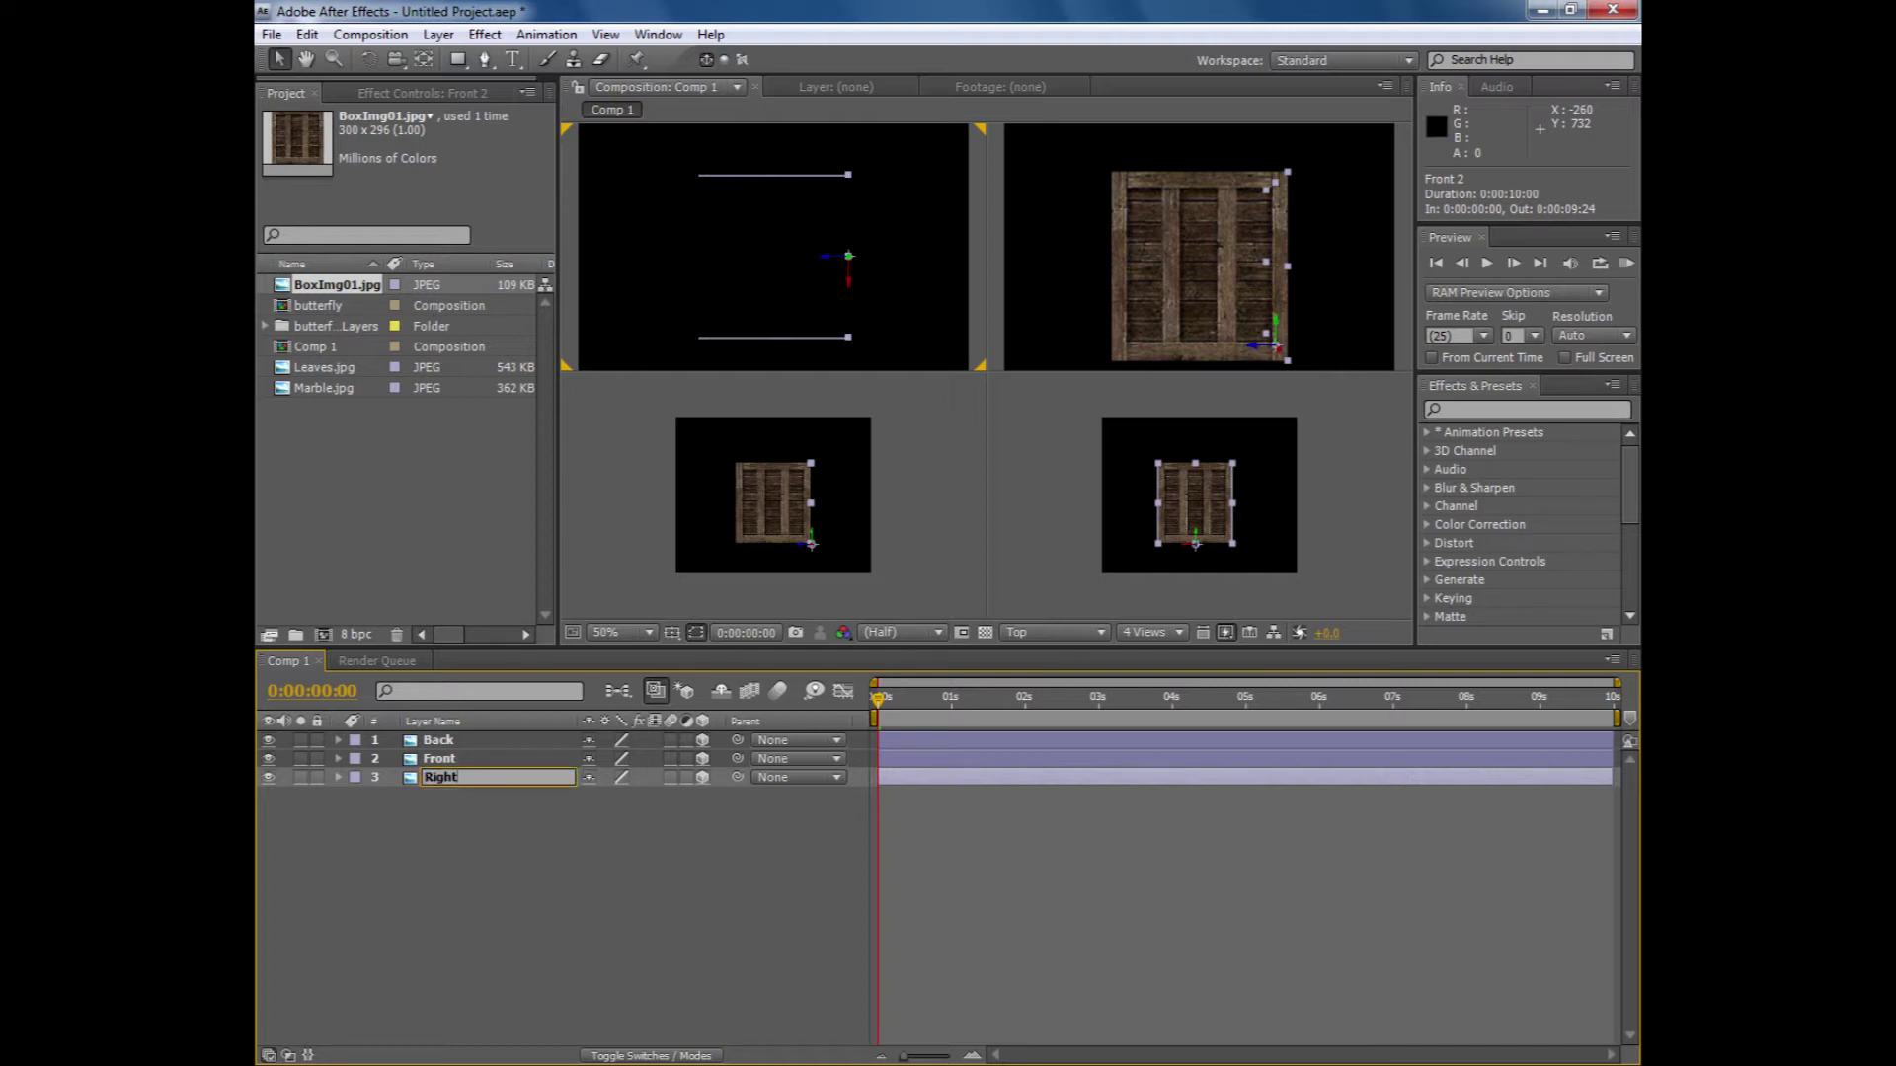
{"action": "key", "text": "Return"}
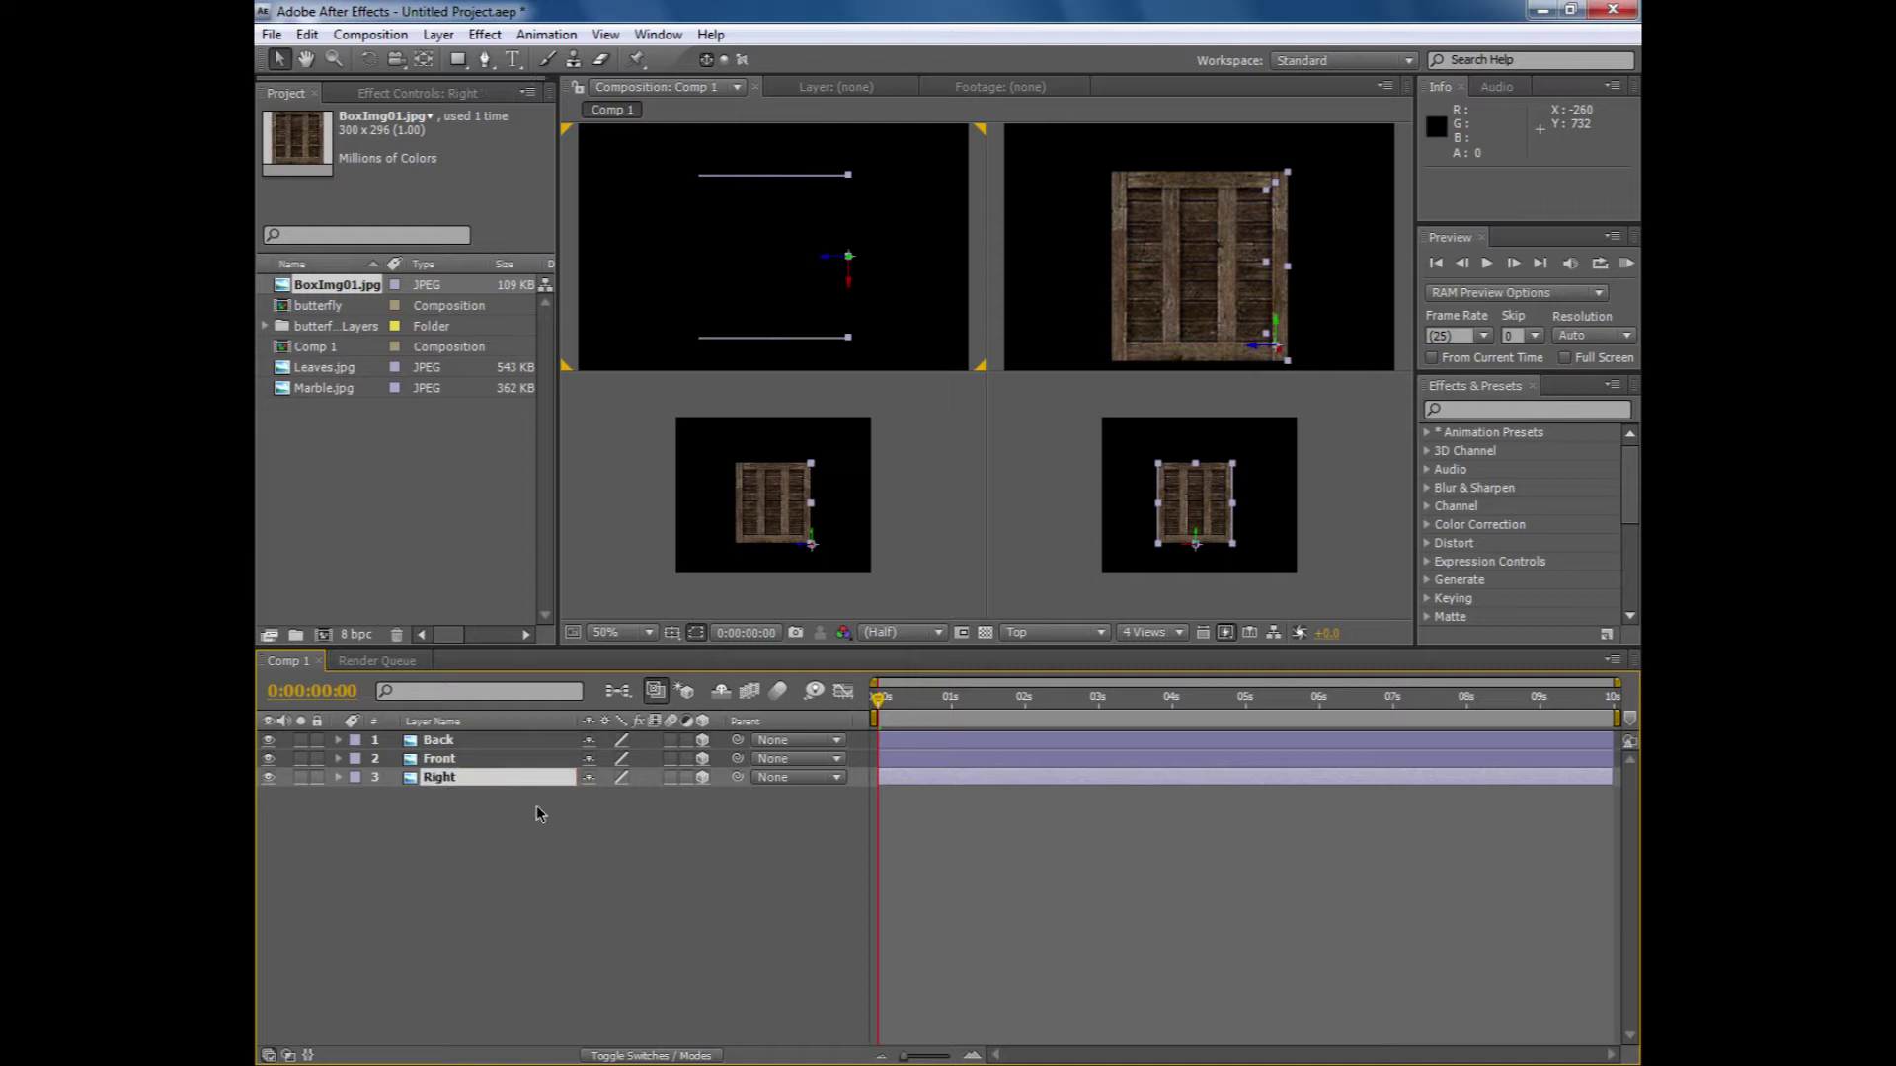
- Duplicate the Right layer to the bottom of the layer stack and rename the copy as Left
{"action": "key", "text": "ctrl+d"}
{"action": "left_click_drag", "start_coordinate": [463, 782], "coordinate": [446, 867]}
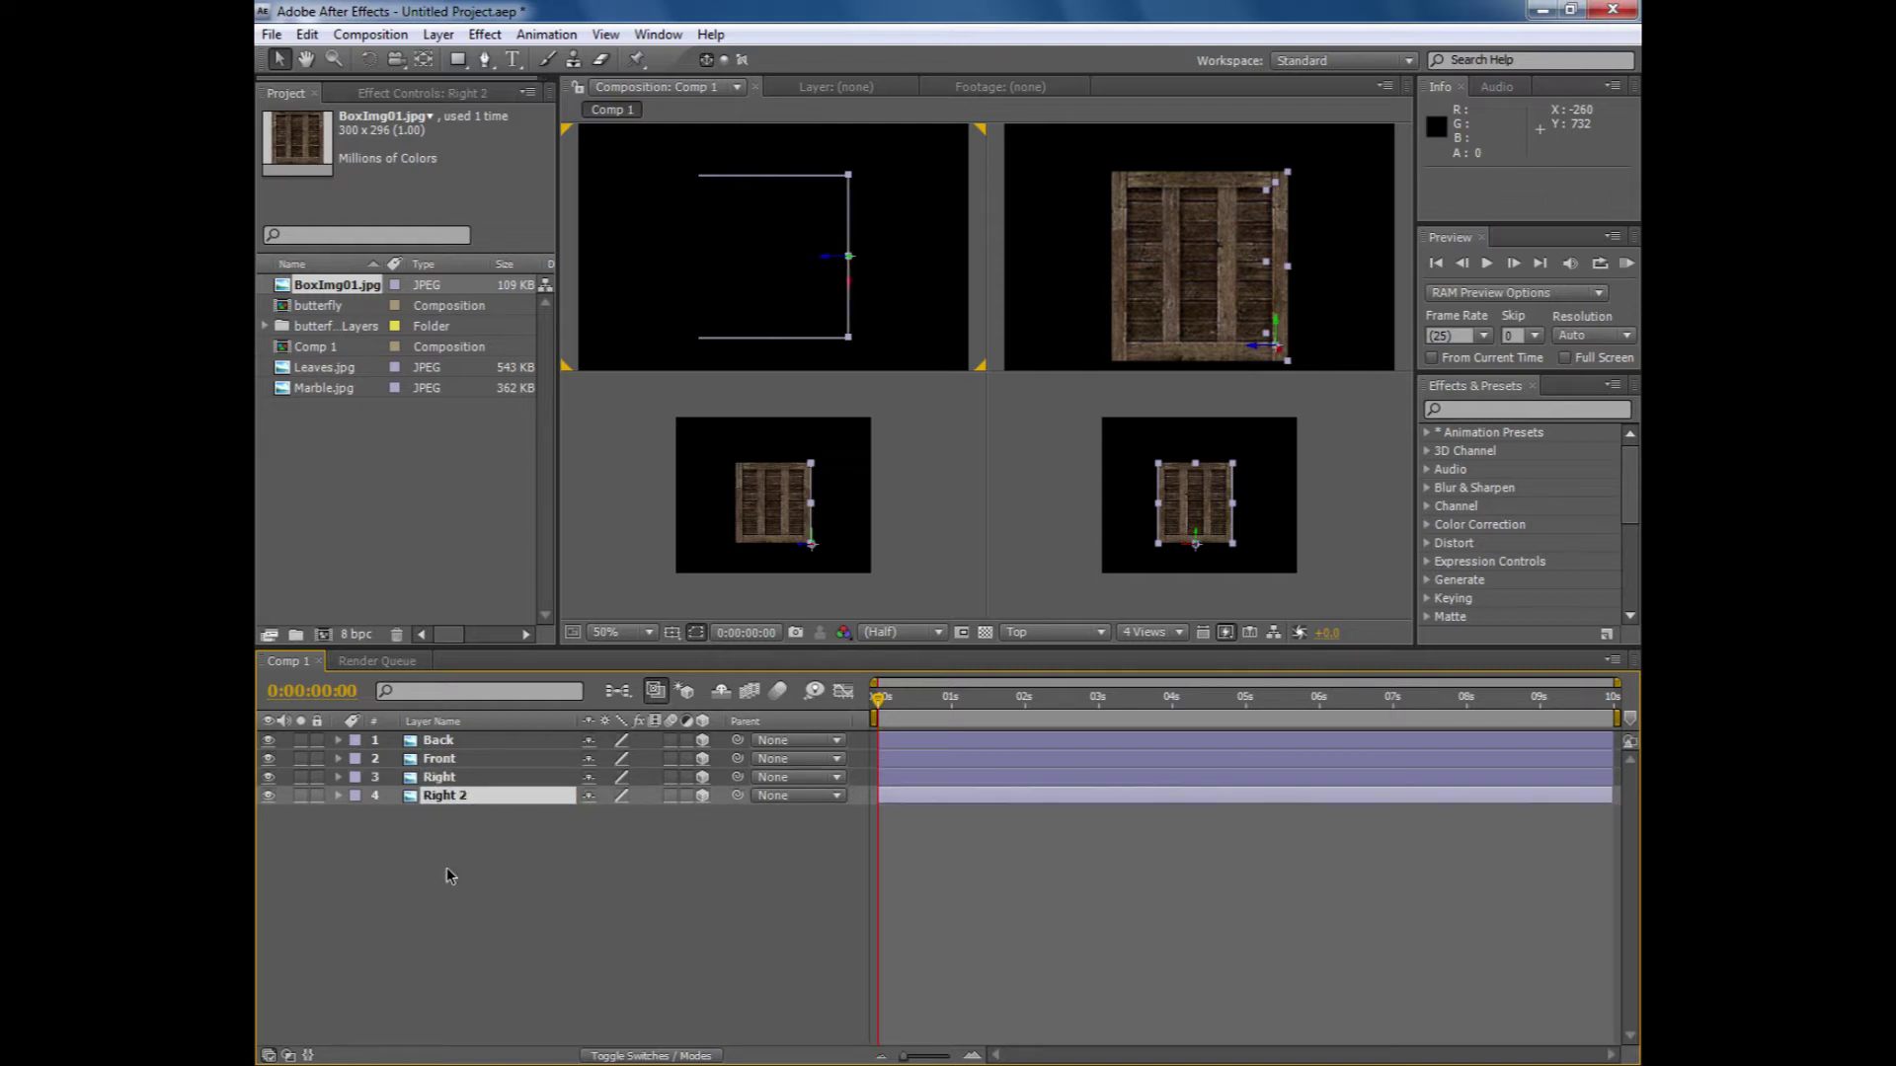
{"action": "left_click", "coordinate": [826, 268]}
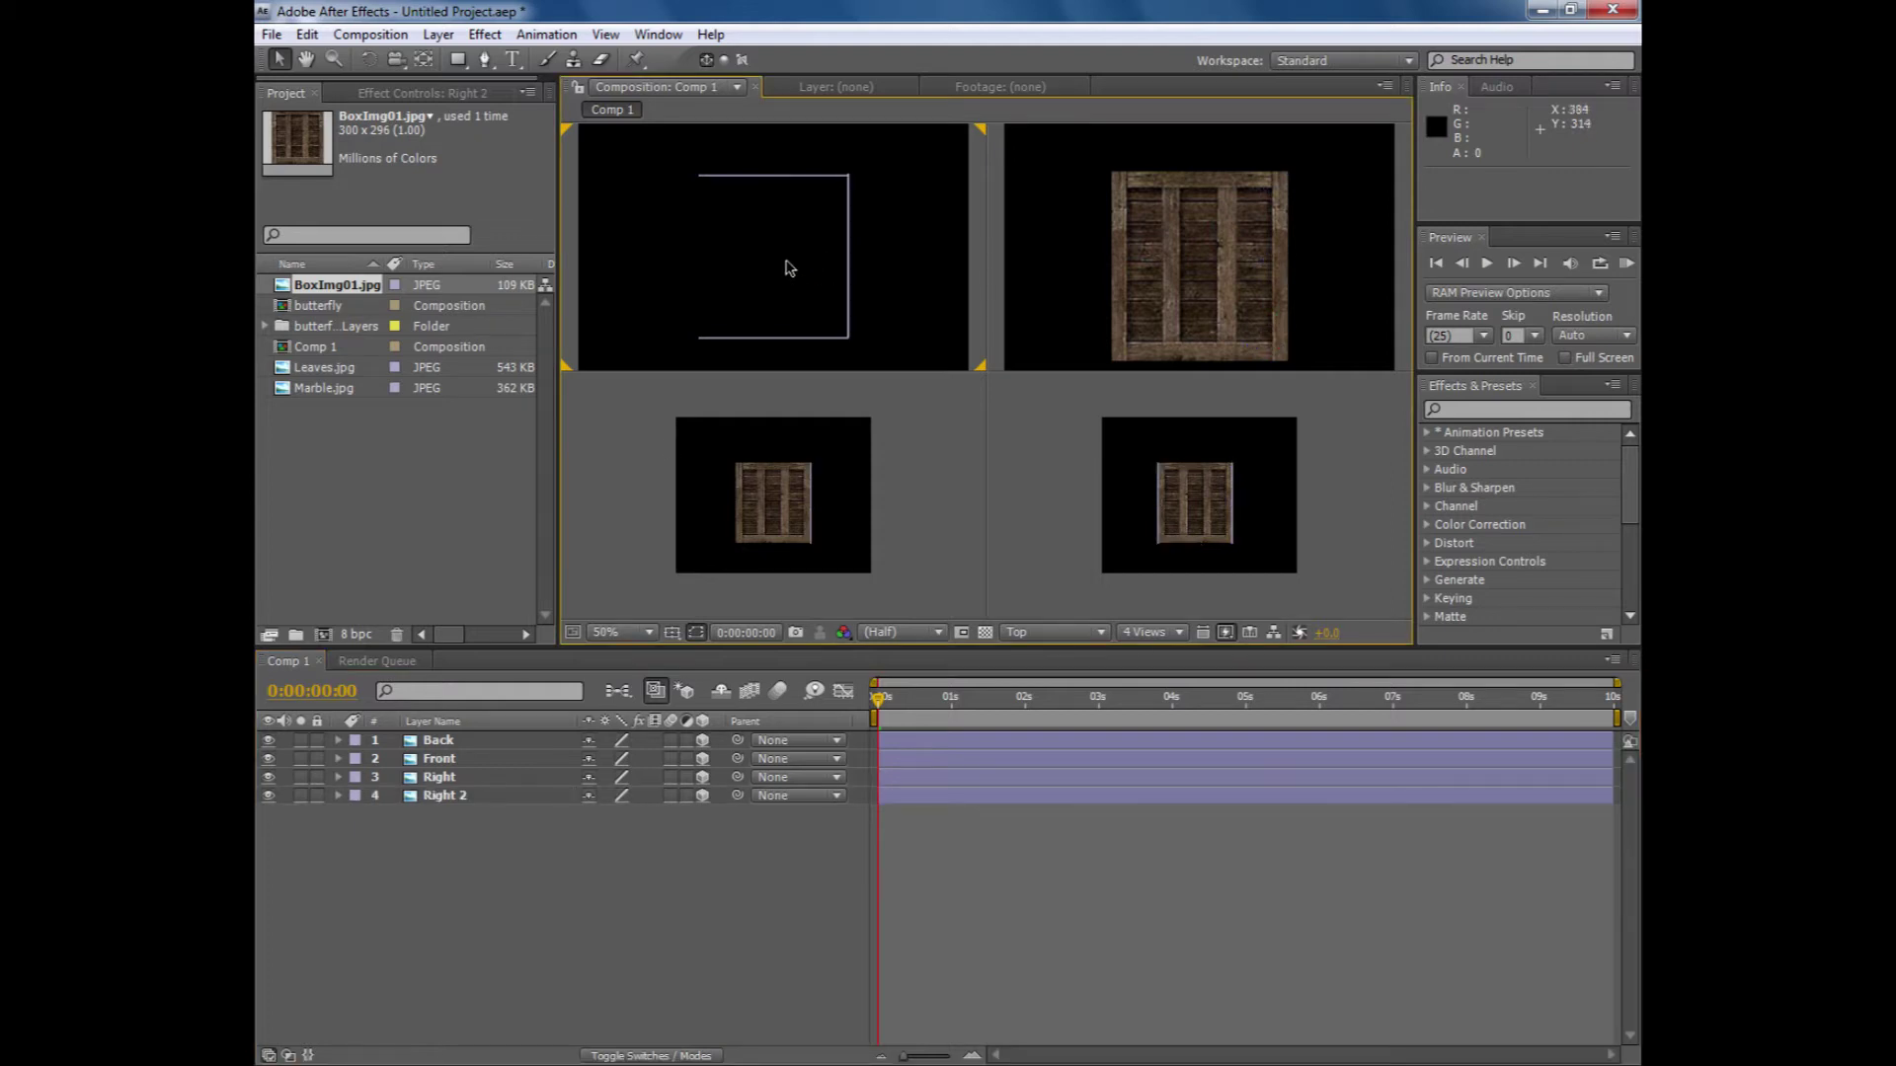
{"action": "left_click", "coordinate": [441, 800]}
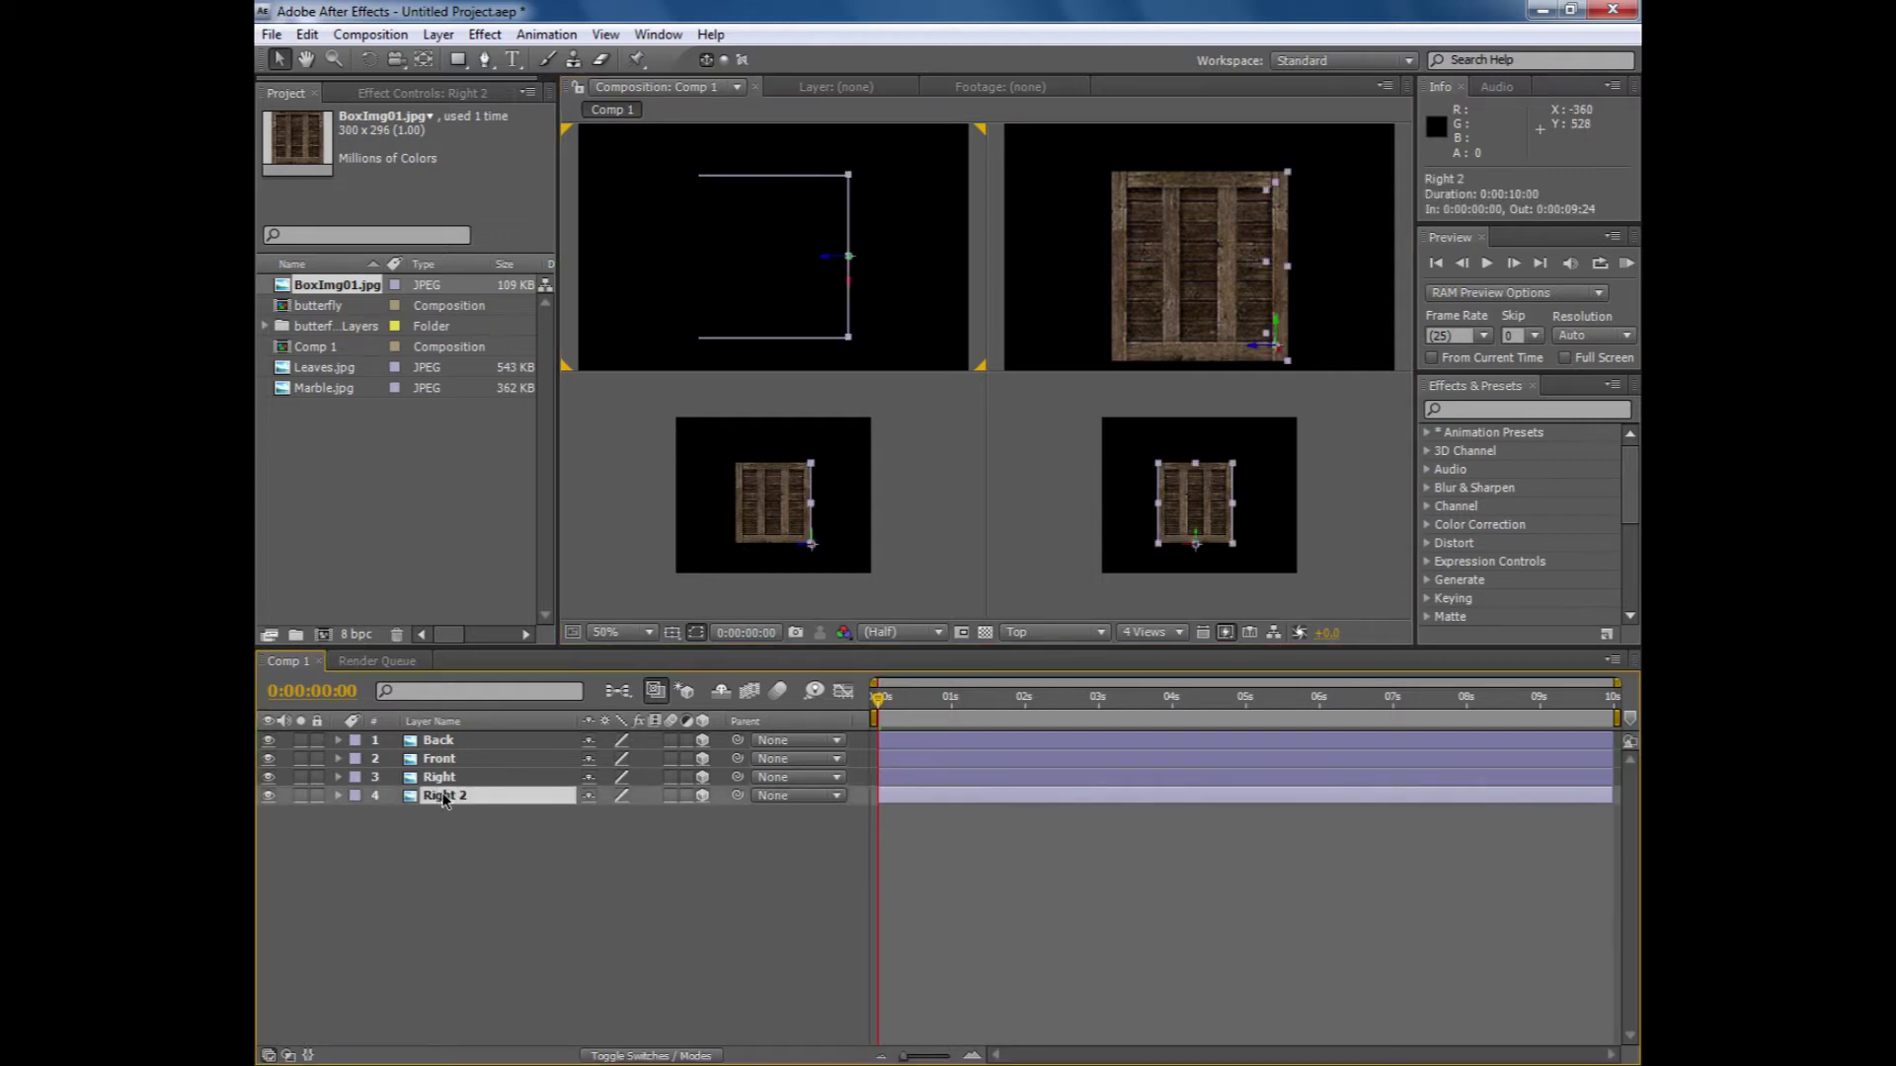
{"action": "key", "text": "Return"}
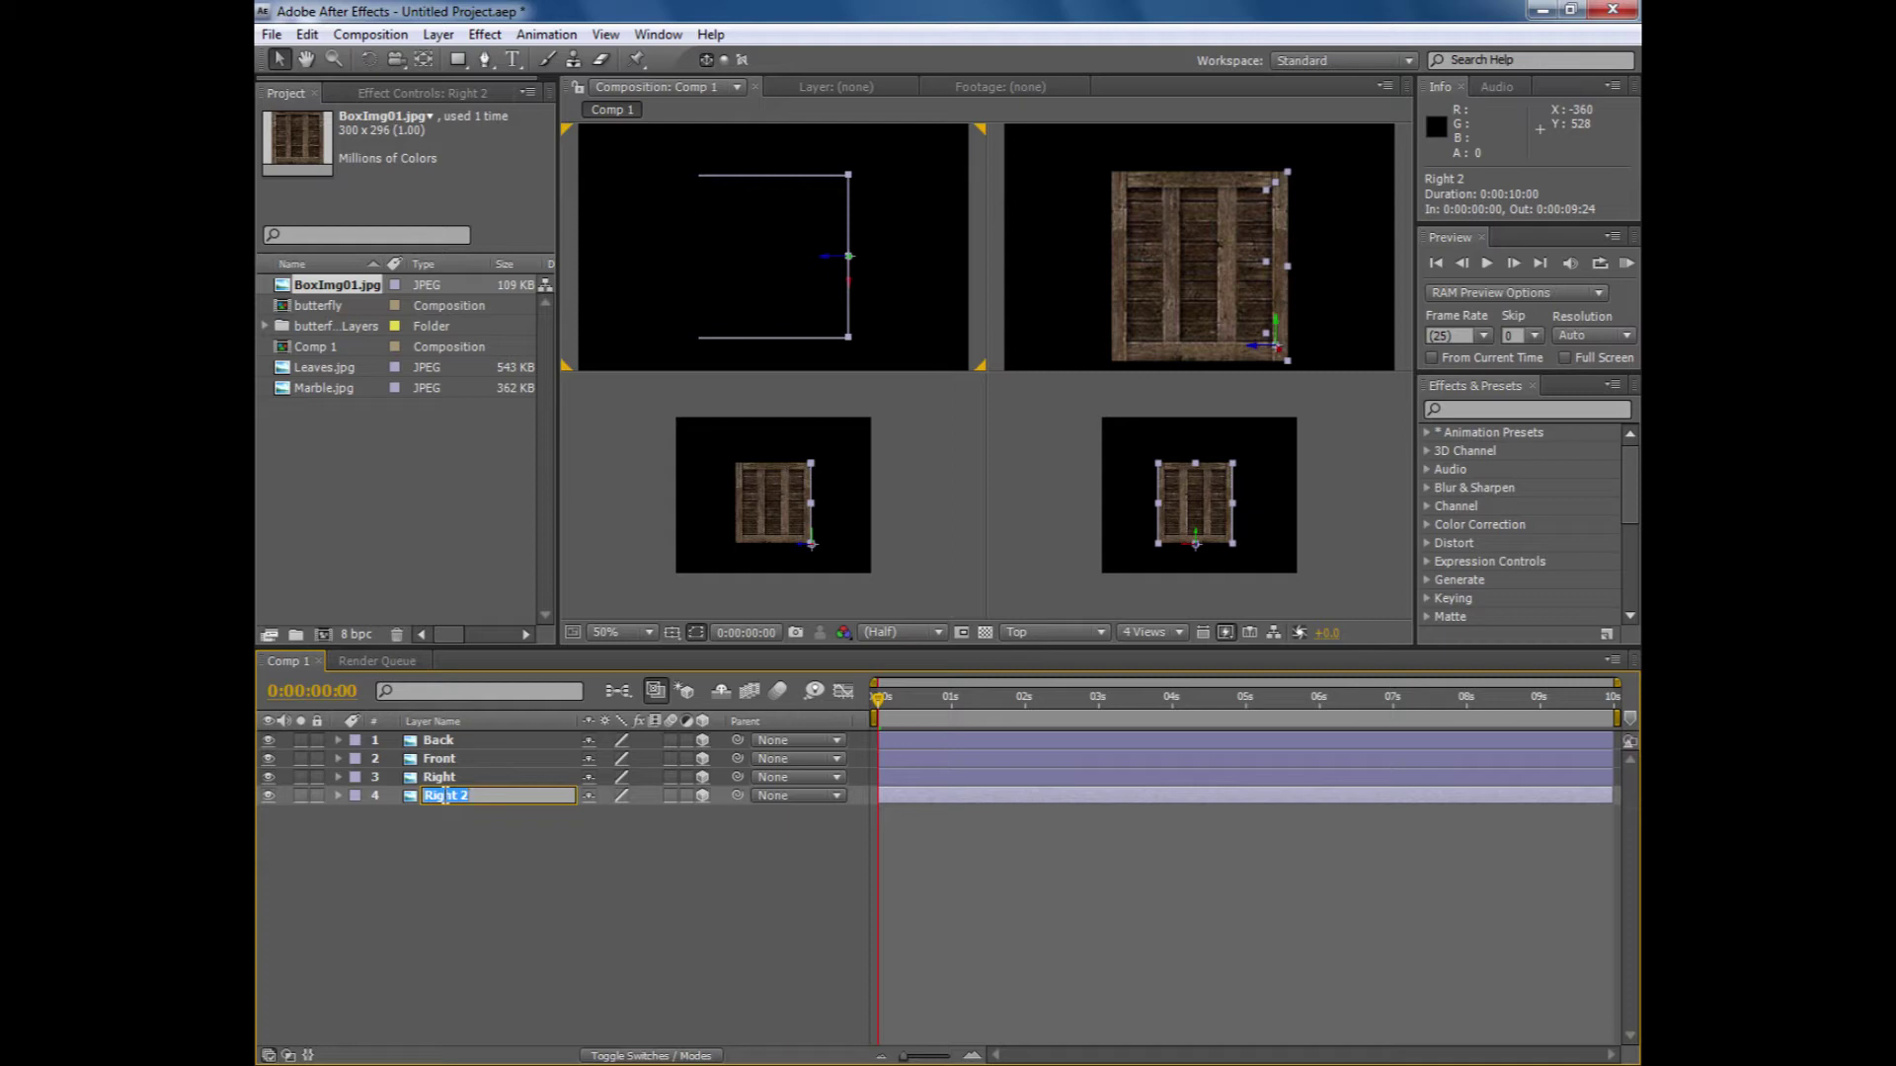
{"action": "type", "text": "Left"}
{"action": "key", "text": "Return"}
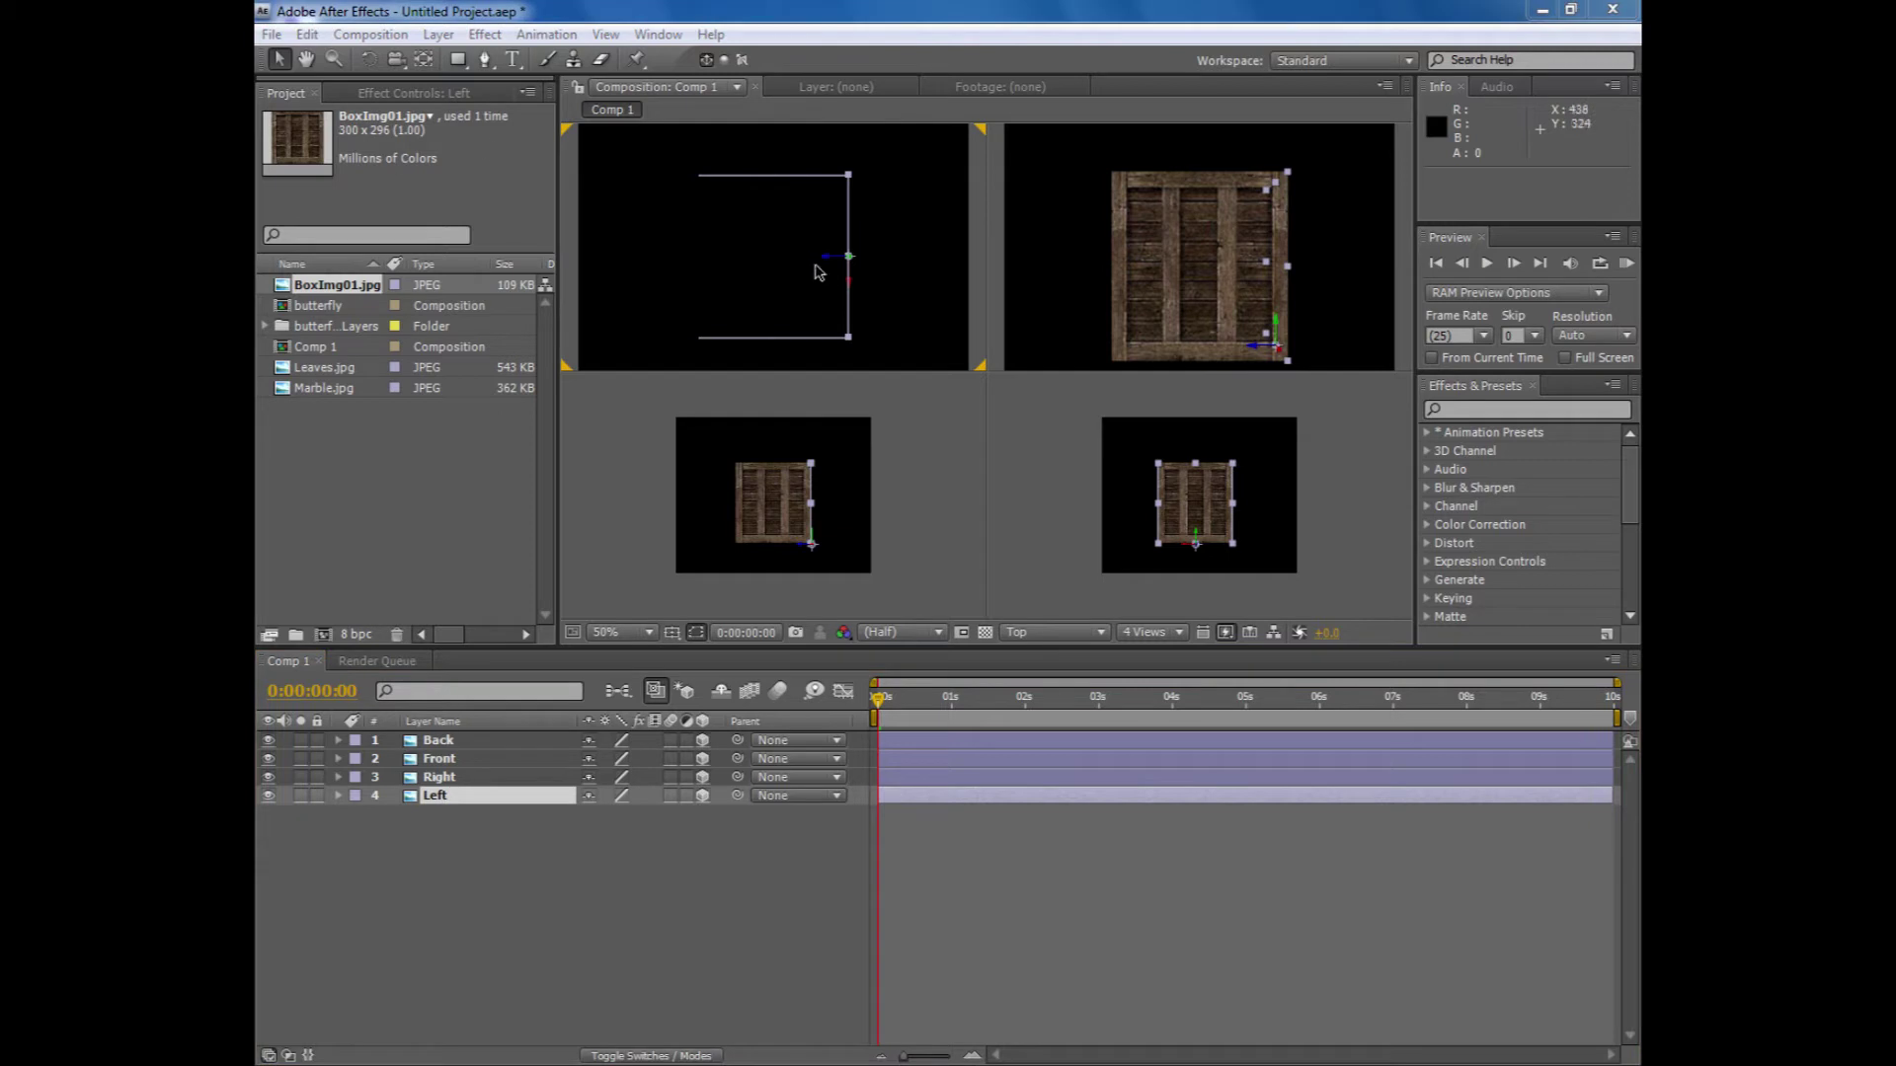
- Move the Left panel in the Top view to the open left side of the box, at about X 224
{"action": "left_click_drag", "start_coordinate": [822, 263], "coordinate": [678, 259]}
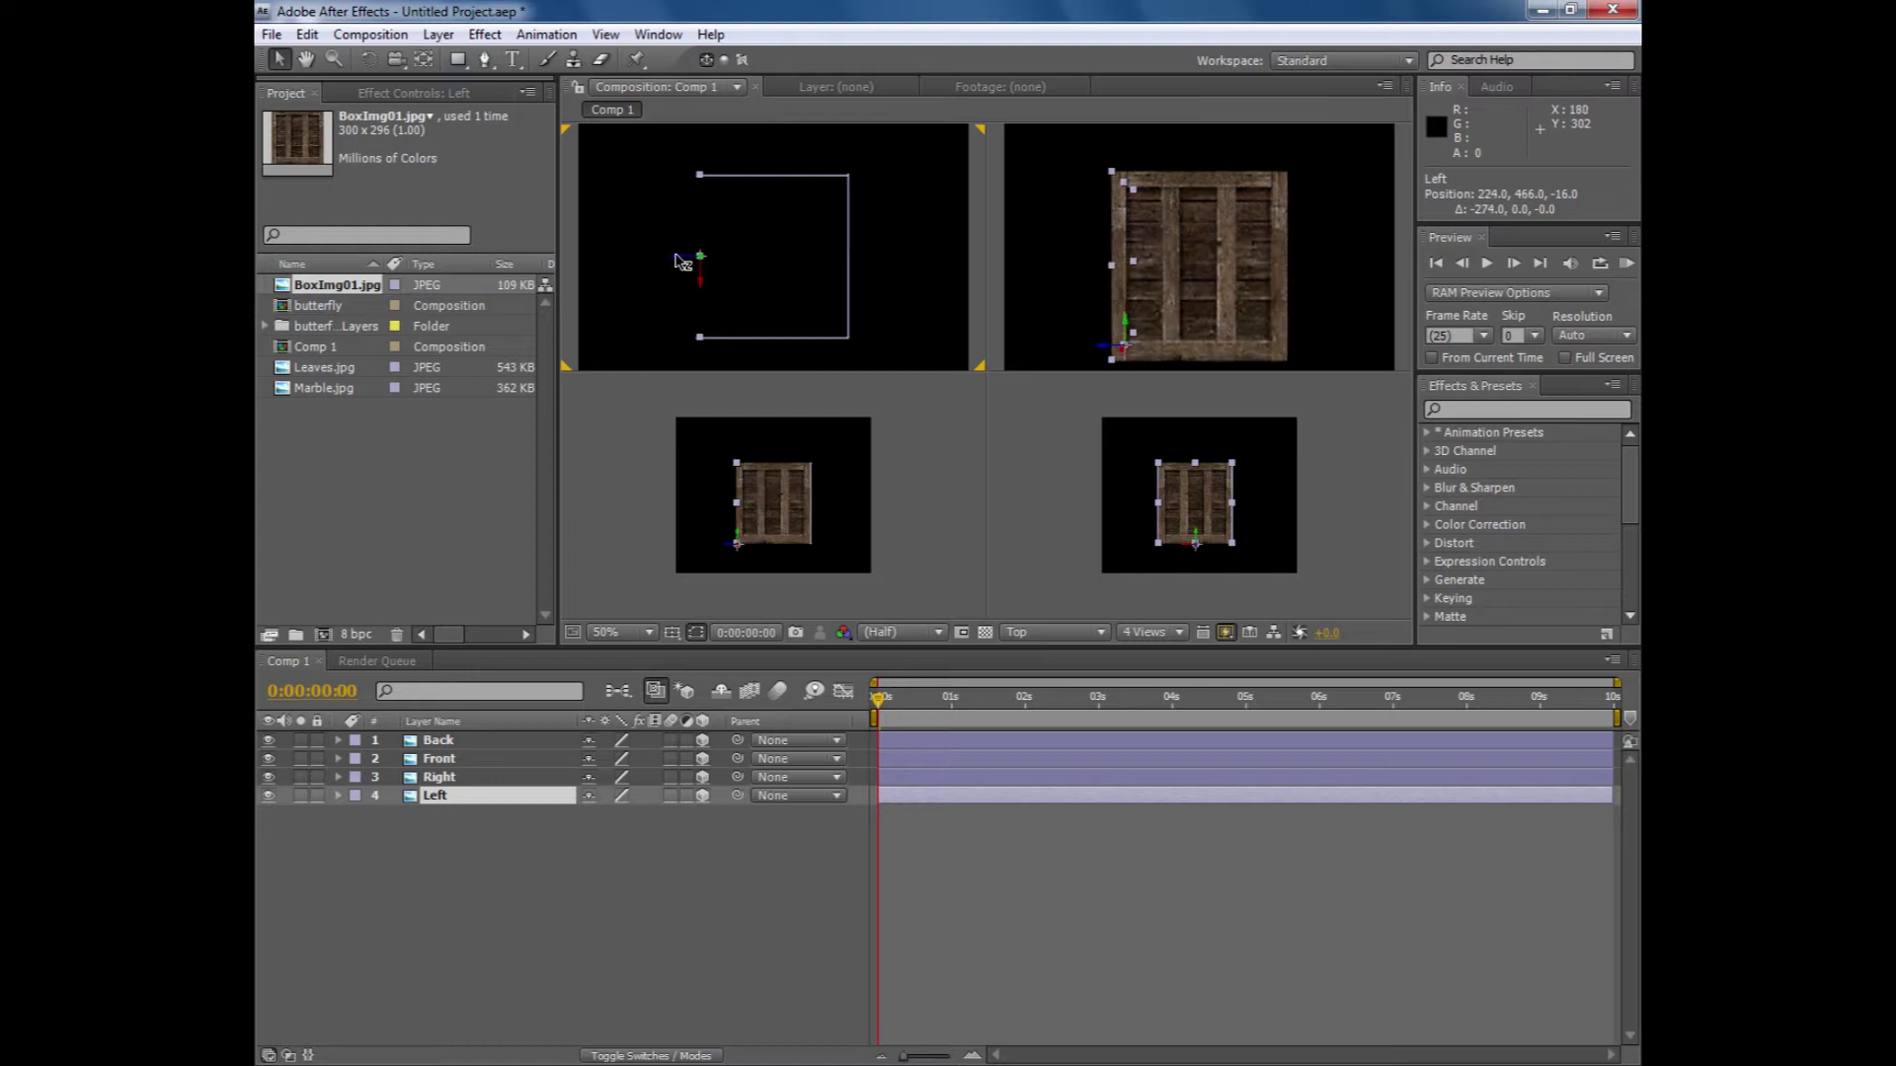
{"action": "left_click", "coordinate": [886, 280]}
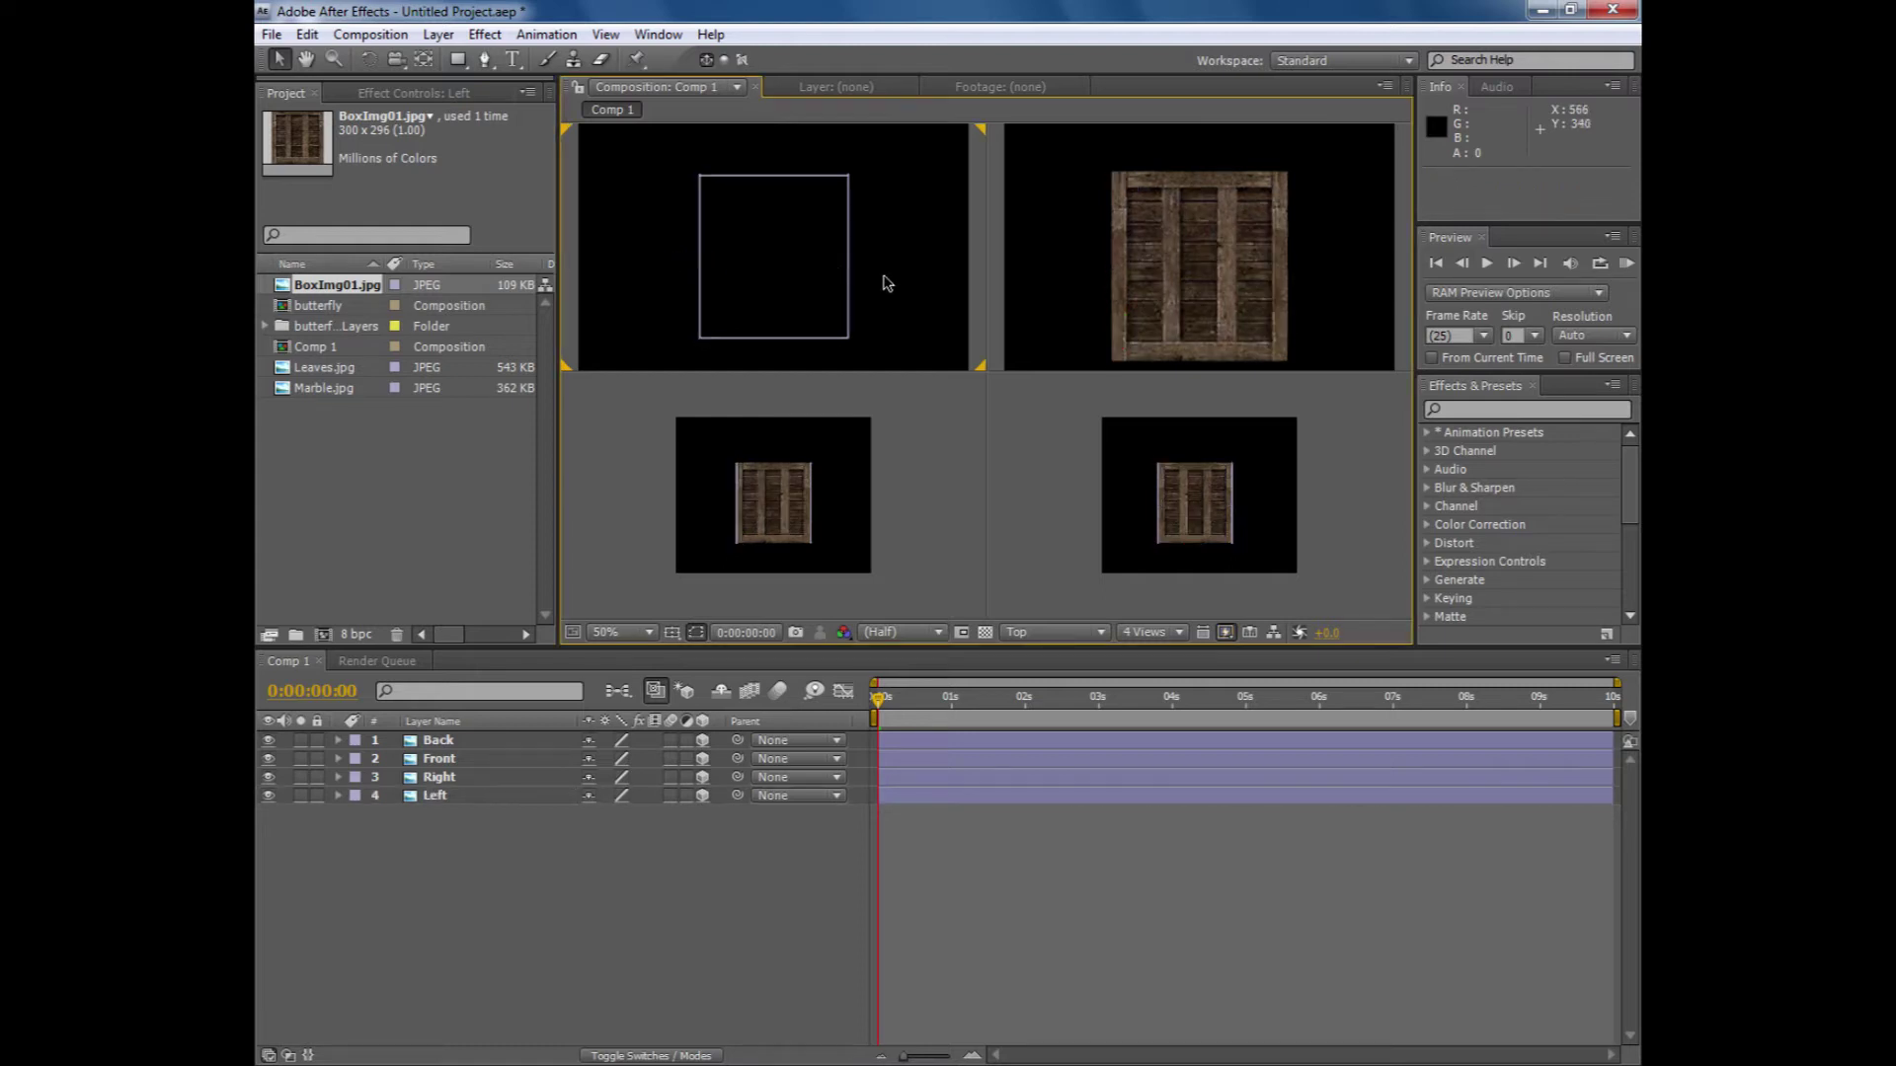
{"action": "left_click", "coordinate": [444, 796]}
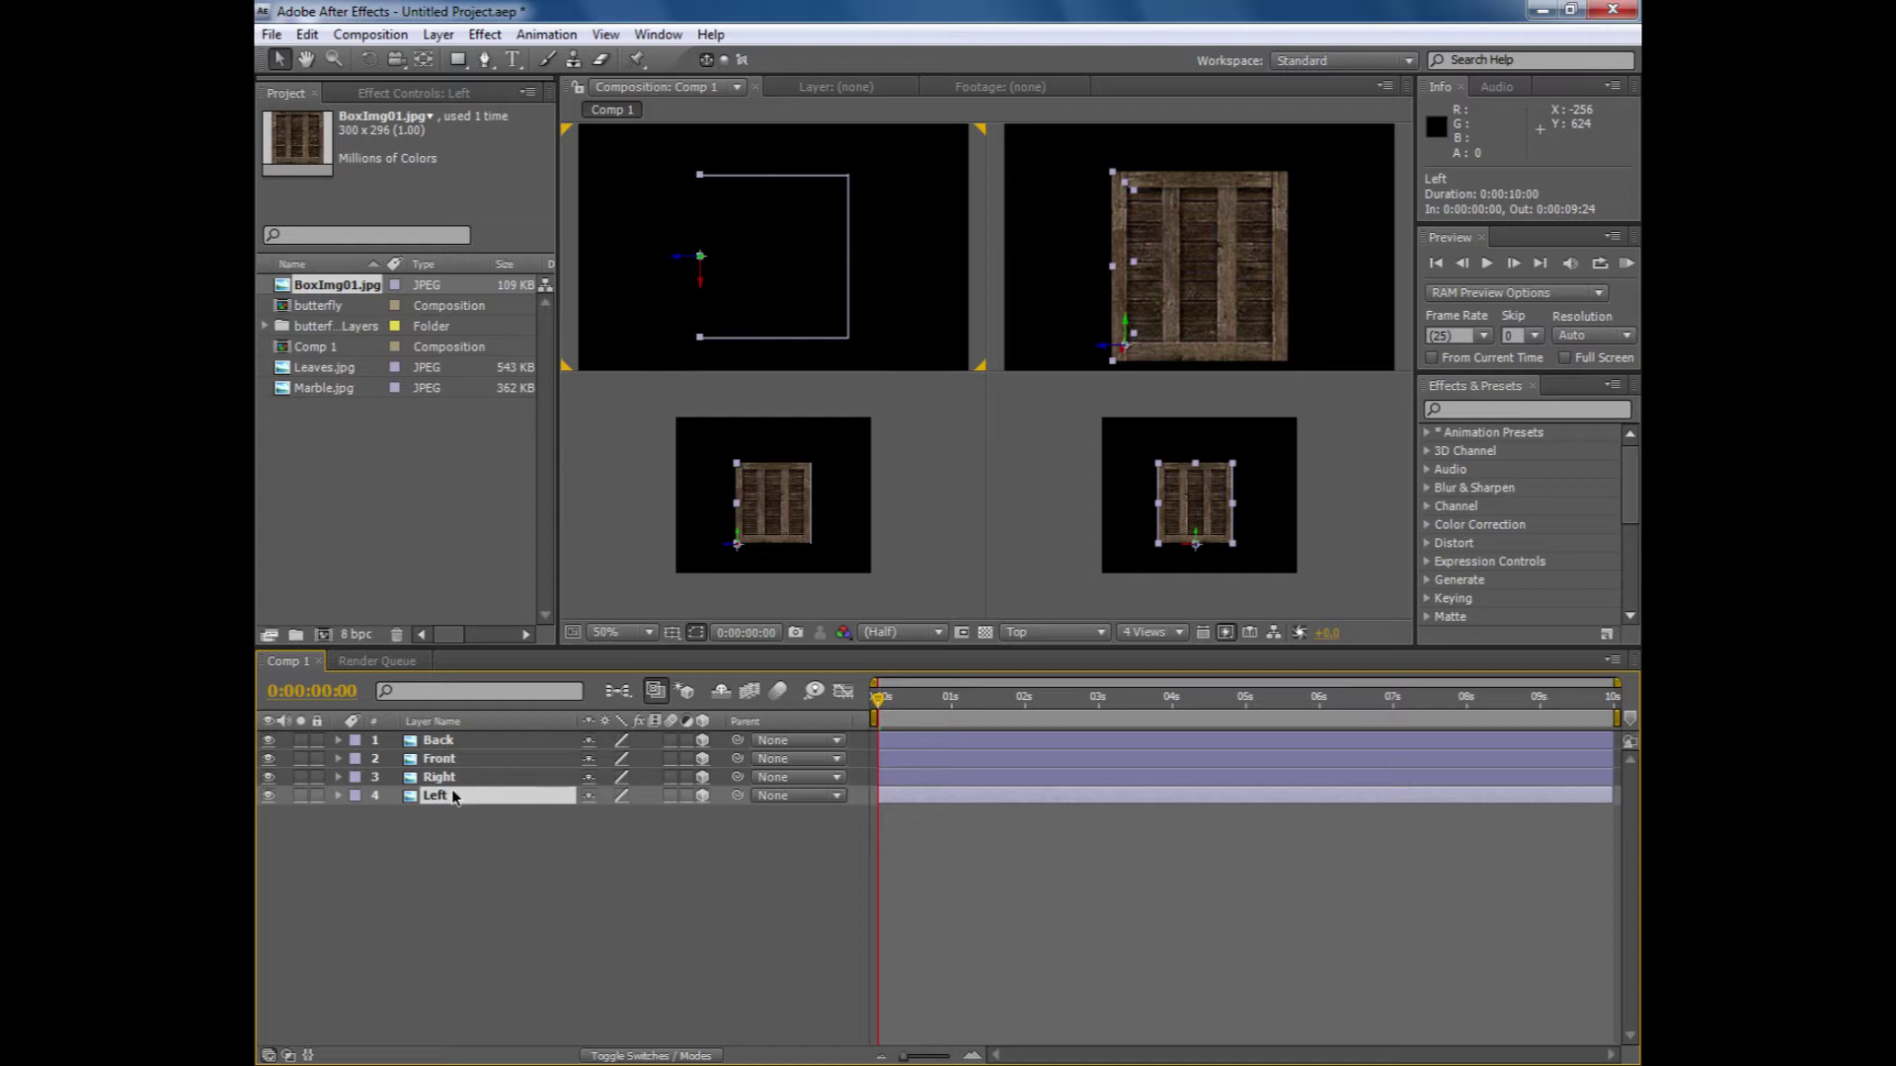
{"action": "left_click", "coordinate": [451, 826]}
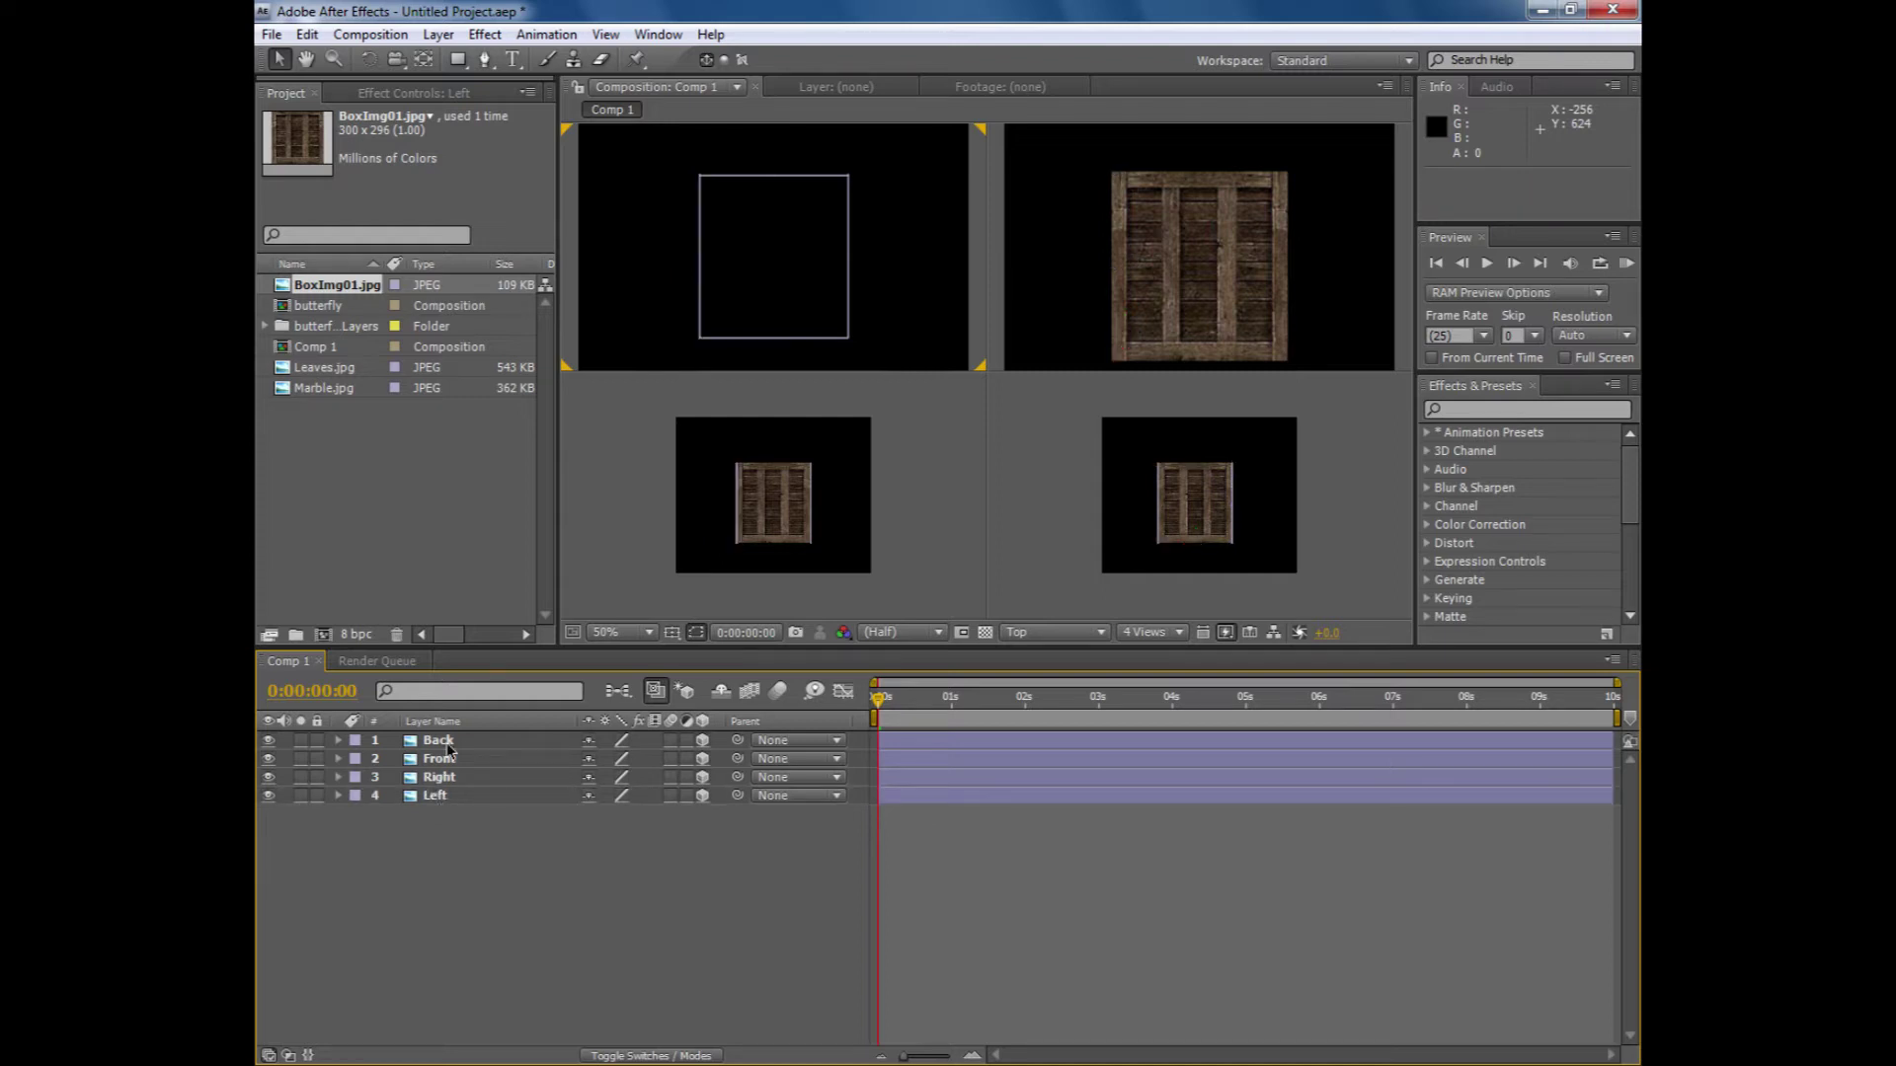
- Duplicate the Back layer to the bottom of the layer stack and set the copy's X orientation to 90°
{"action": "left_click", "coordinate": [448, 743]}
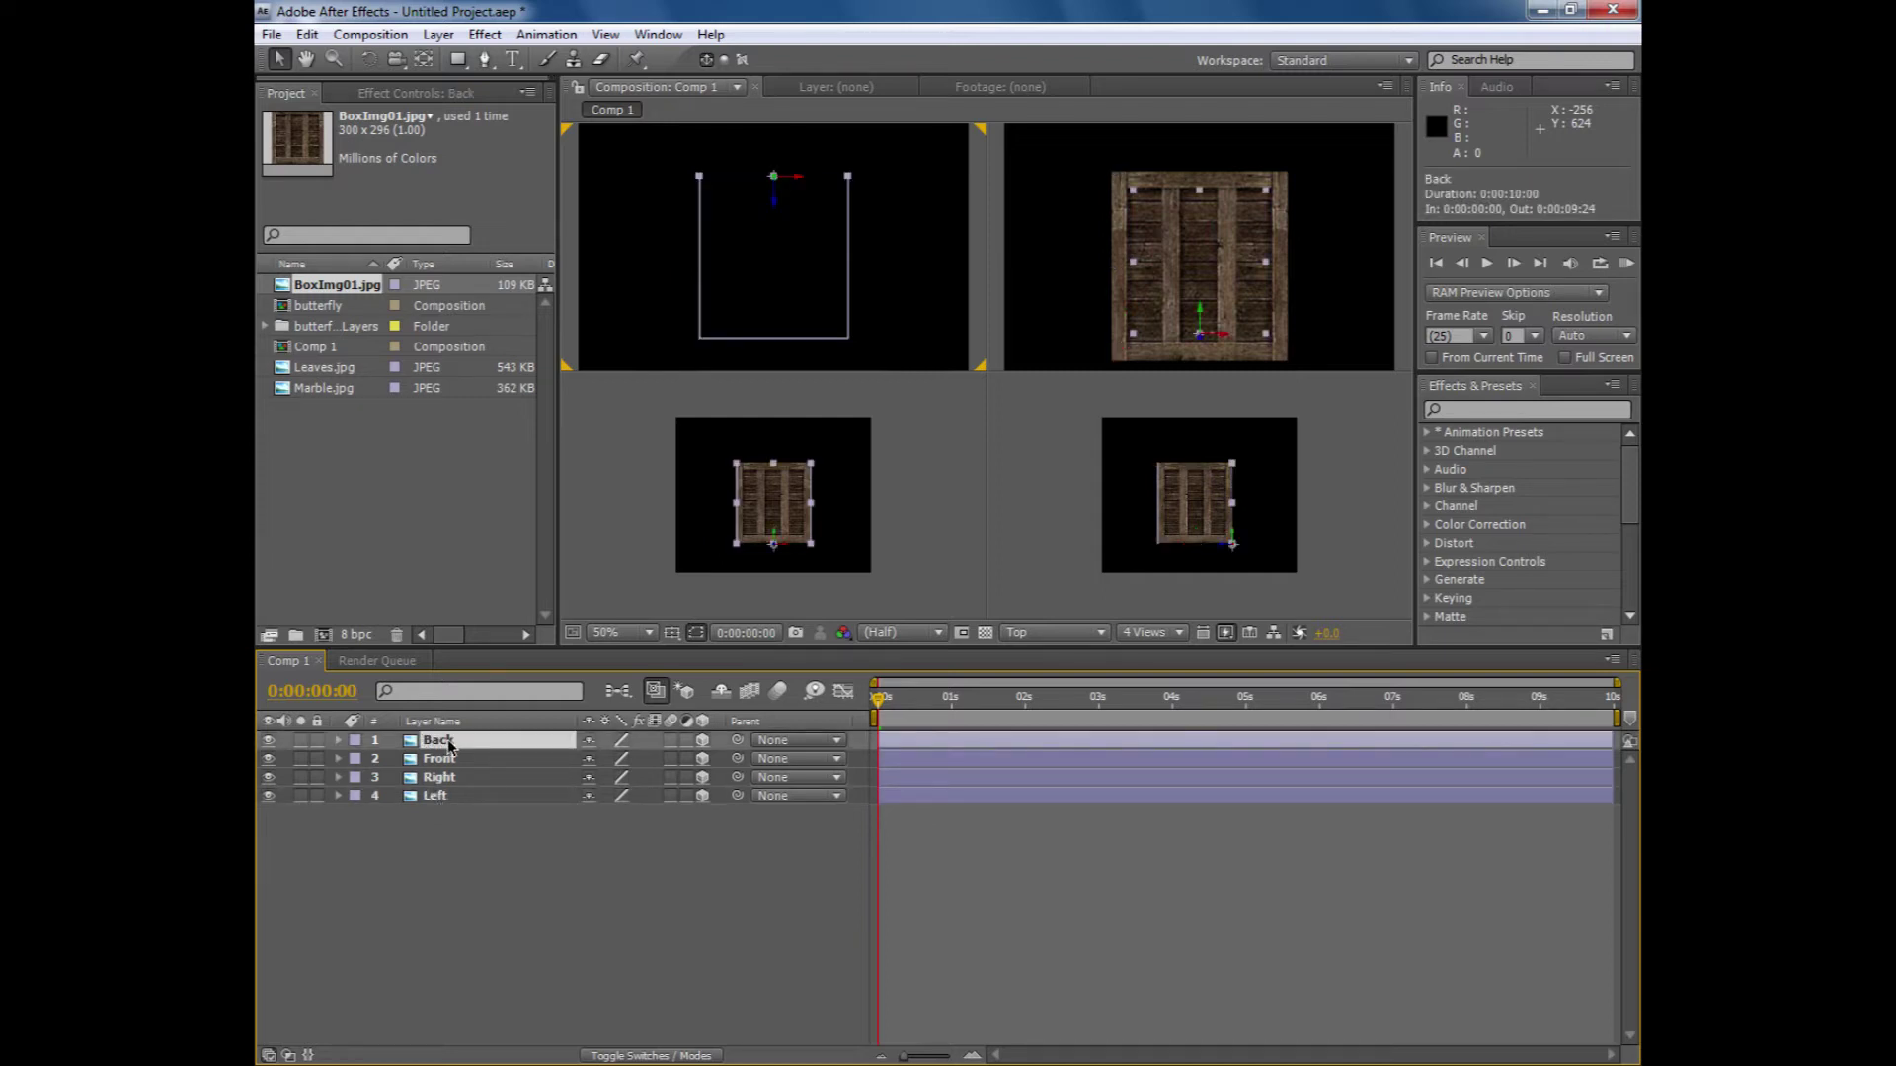
{"action": "key", "text": "ctrl+d"}
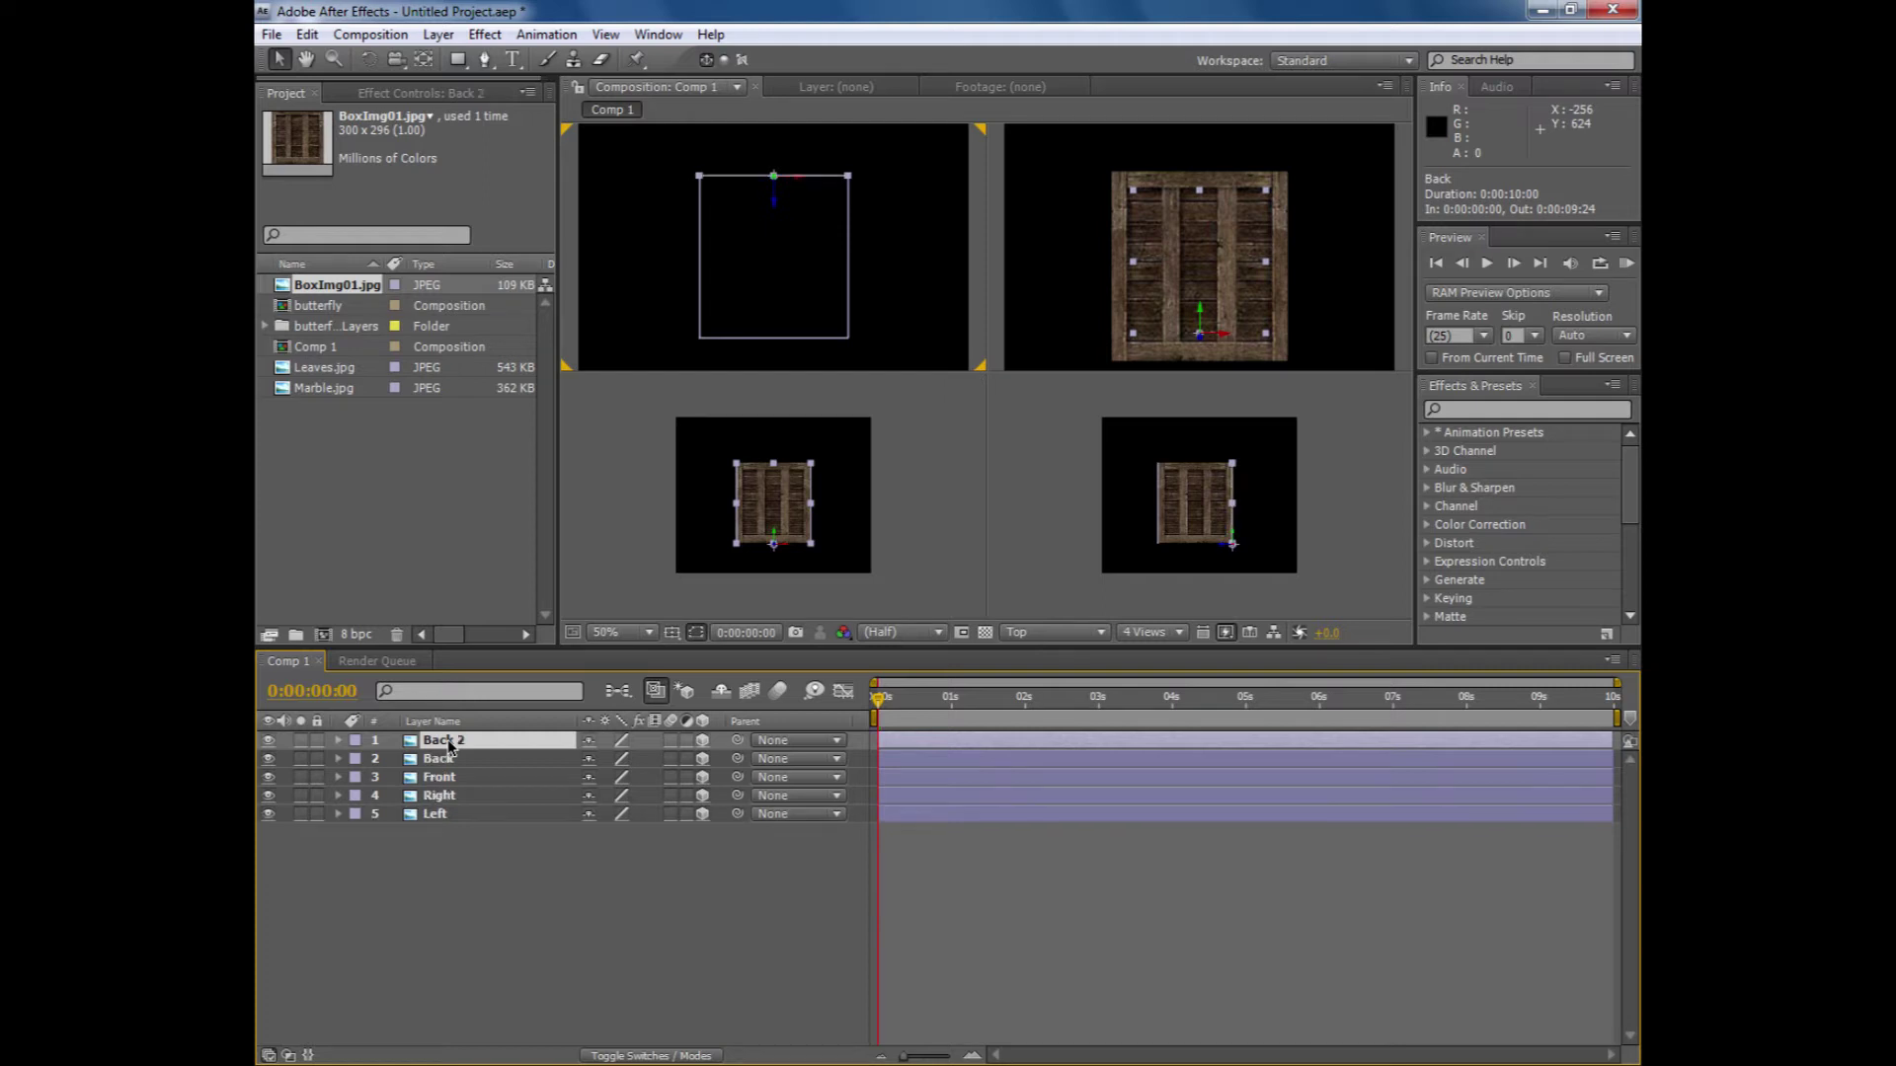
{"action": "left_click_drag", "start_coordinate": [449, 746], "coordinate": [445, 869]}
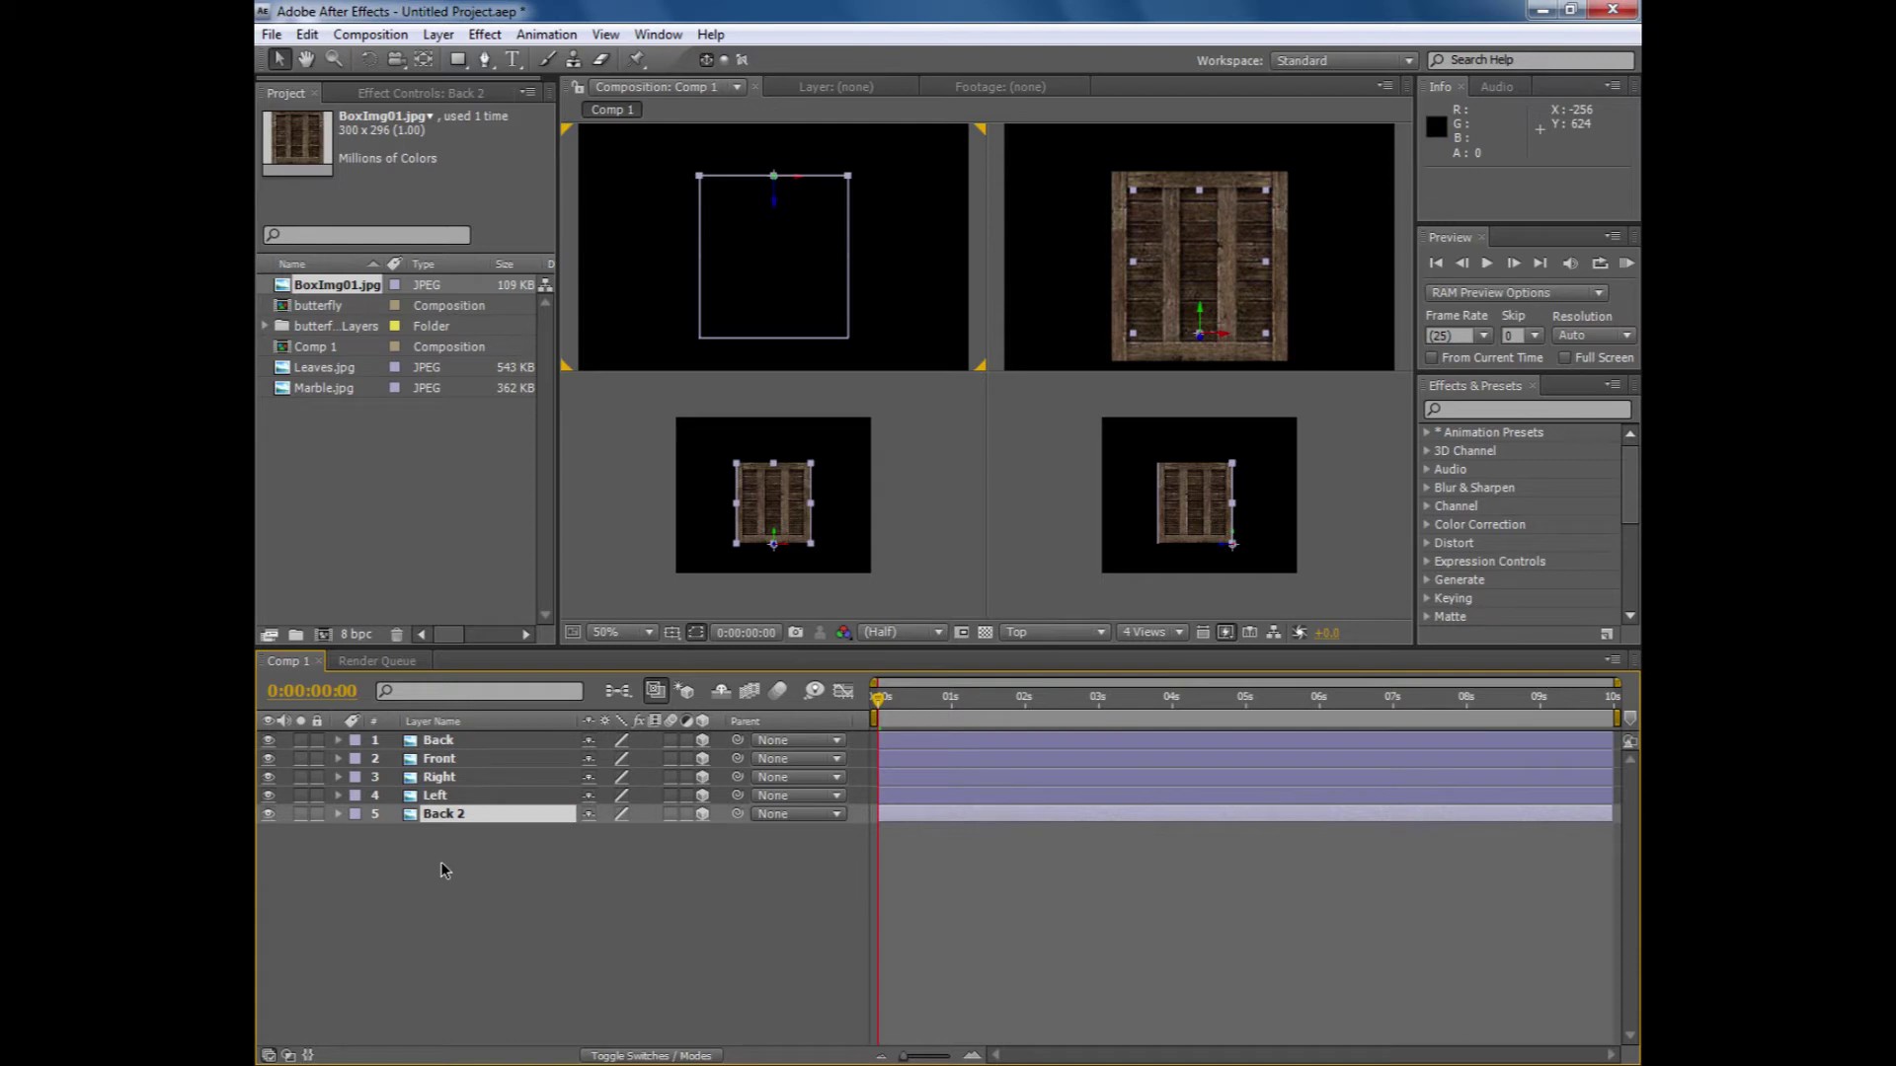
{"action": "key", "text": "r"}
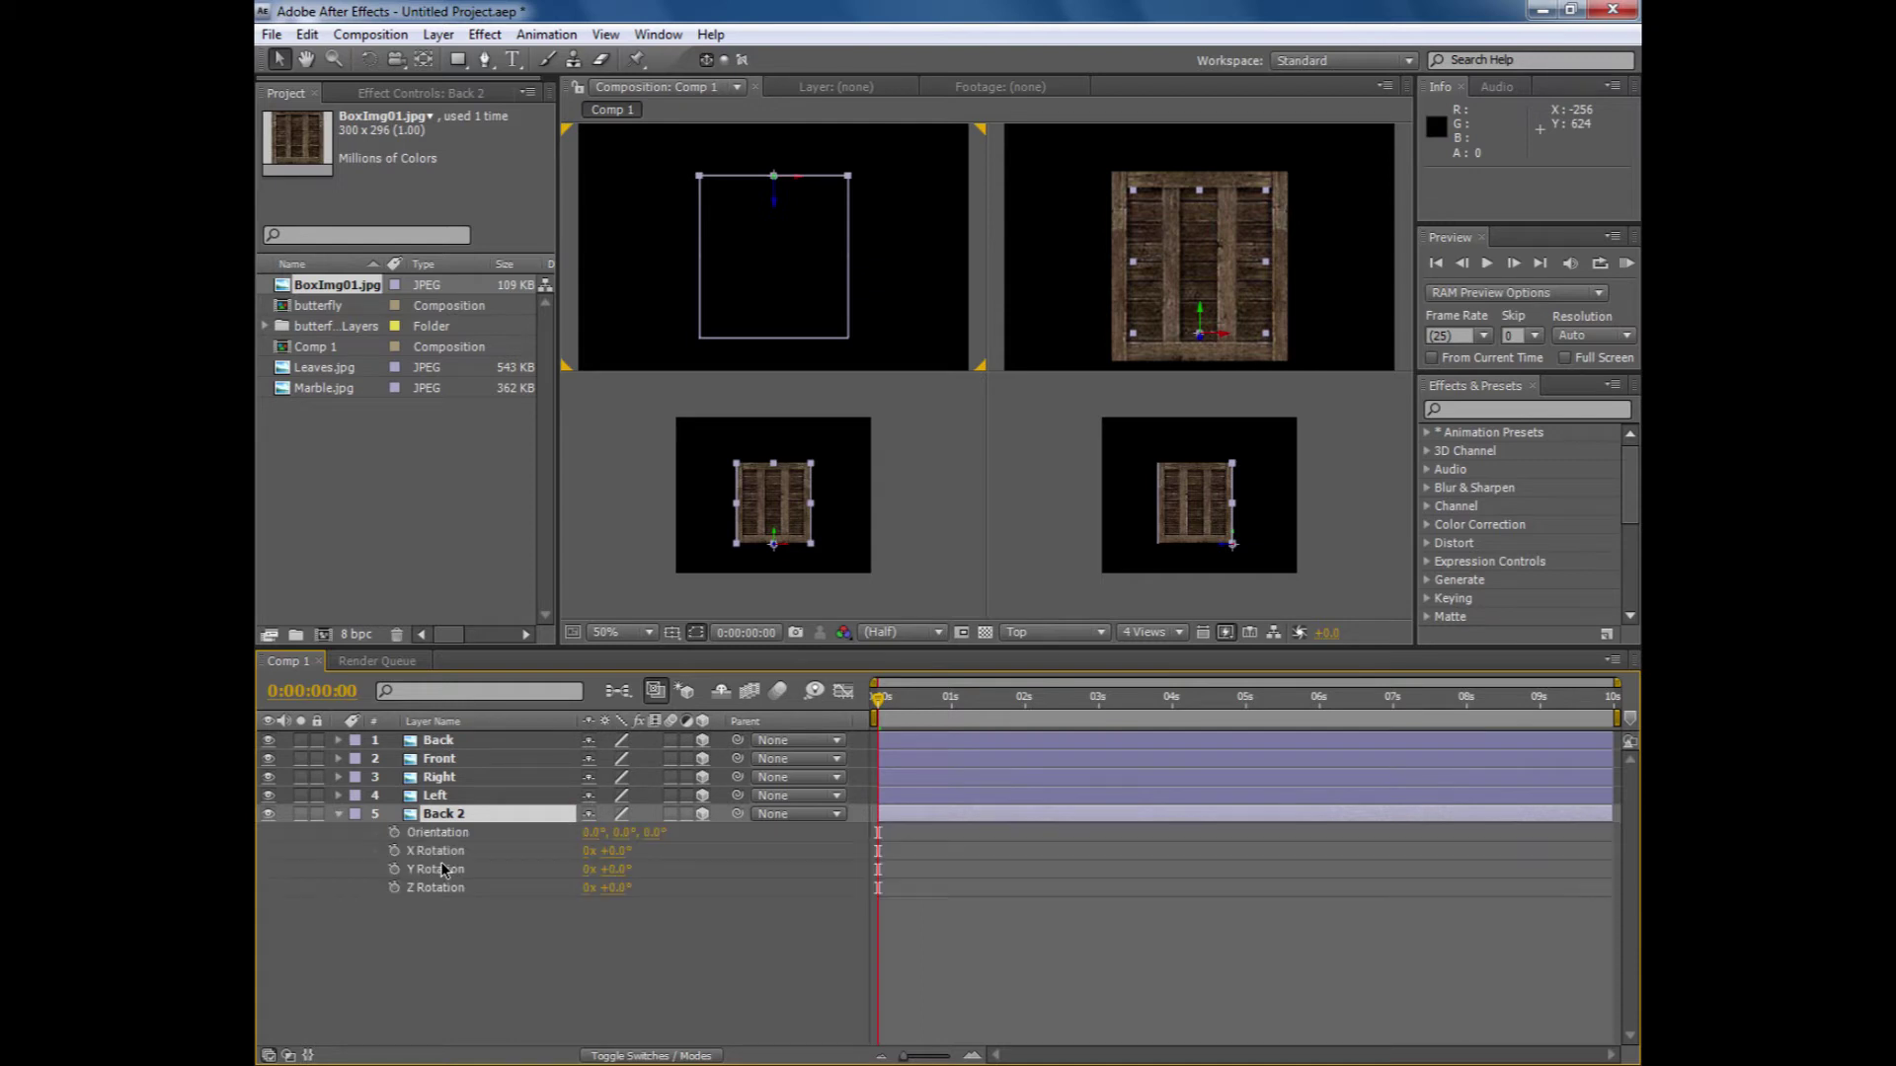
{"action": "mouse_move", "coordinate": [591, 832]}
{"action": "left_mouse_down"}
{"action": "mouse_move", "coordinate": [613, 832]}
{"action": "mouse_move", "coordinate": [598, 840]}
{"action": "left_mouse_up"}
{"action": "left_click", "coordinate": [597, 837]}
{"action": "type", "text": "90"}
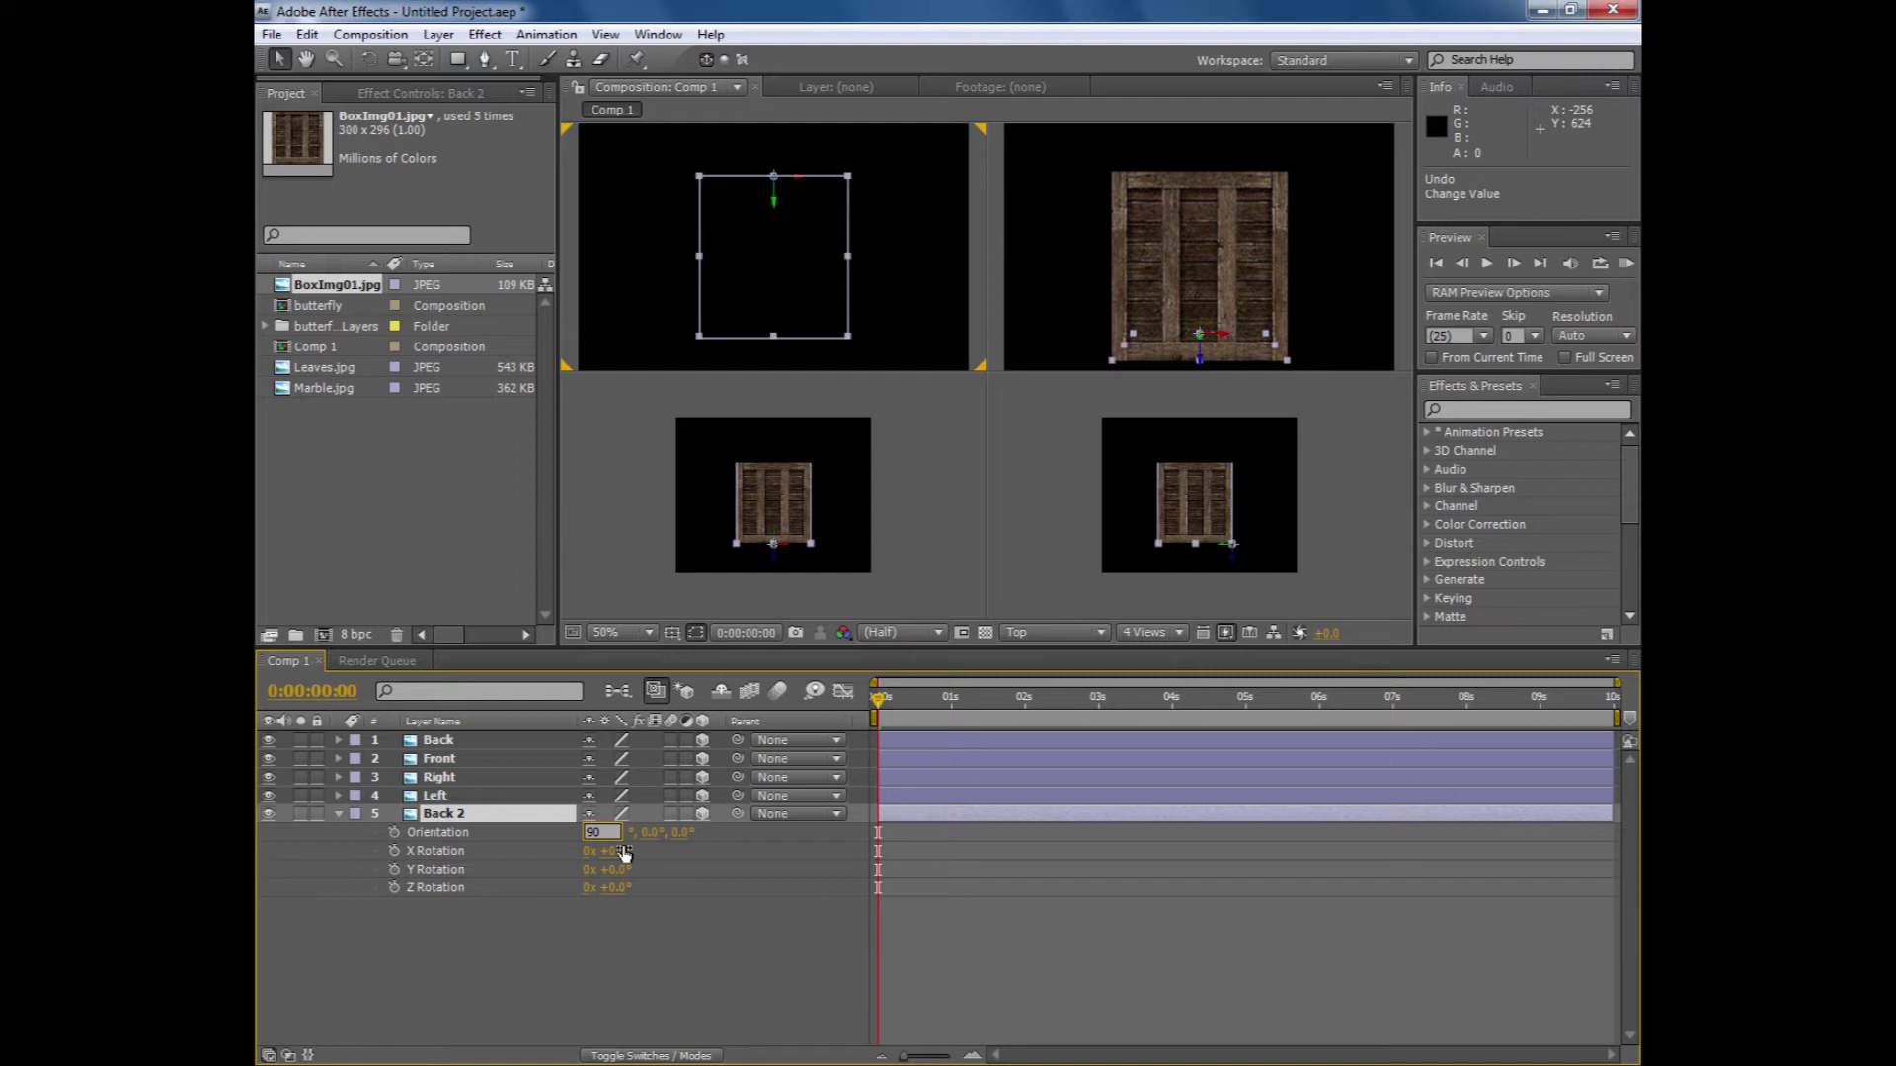
{"action": "key", "text": "Return"}
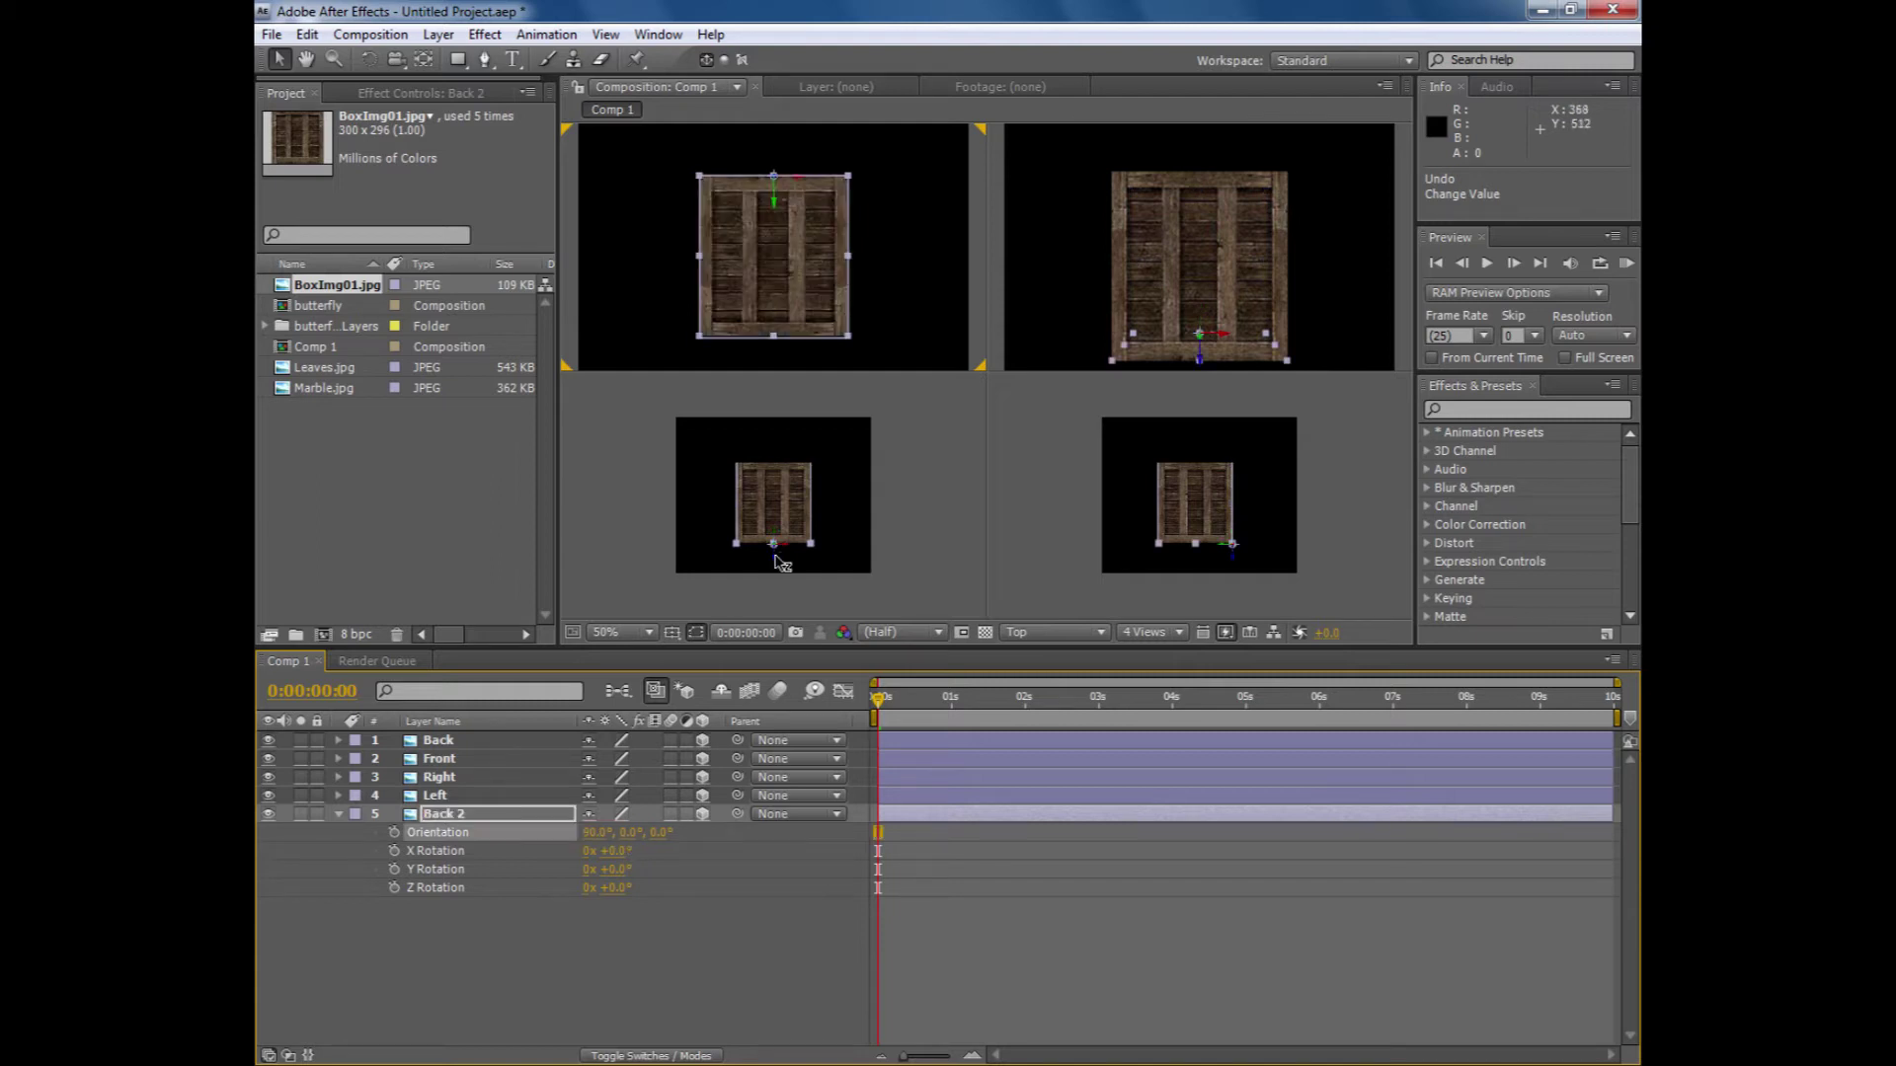
- Collapse the rotation properties of the Back 2 layer
{"action": "left_click", "coordinate": [339, 815]}
{"action": "key", "text": "Return"}
{"action": "type", "text": "B"}
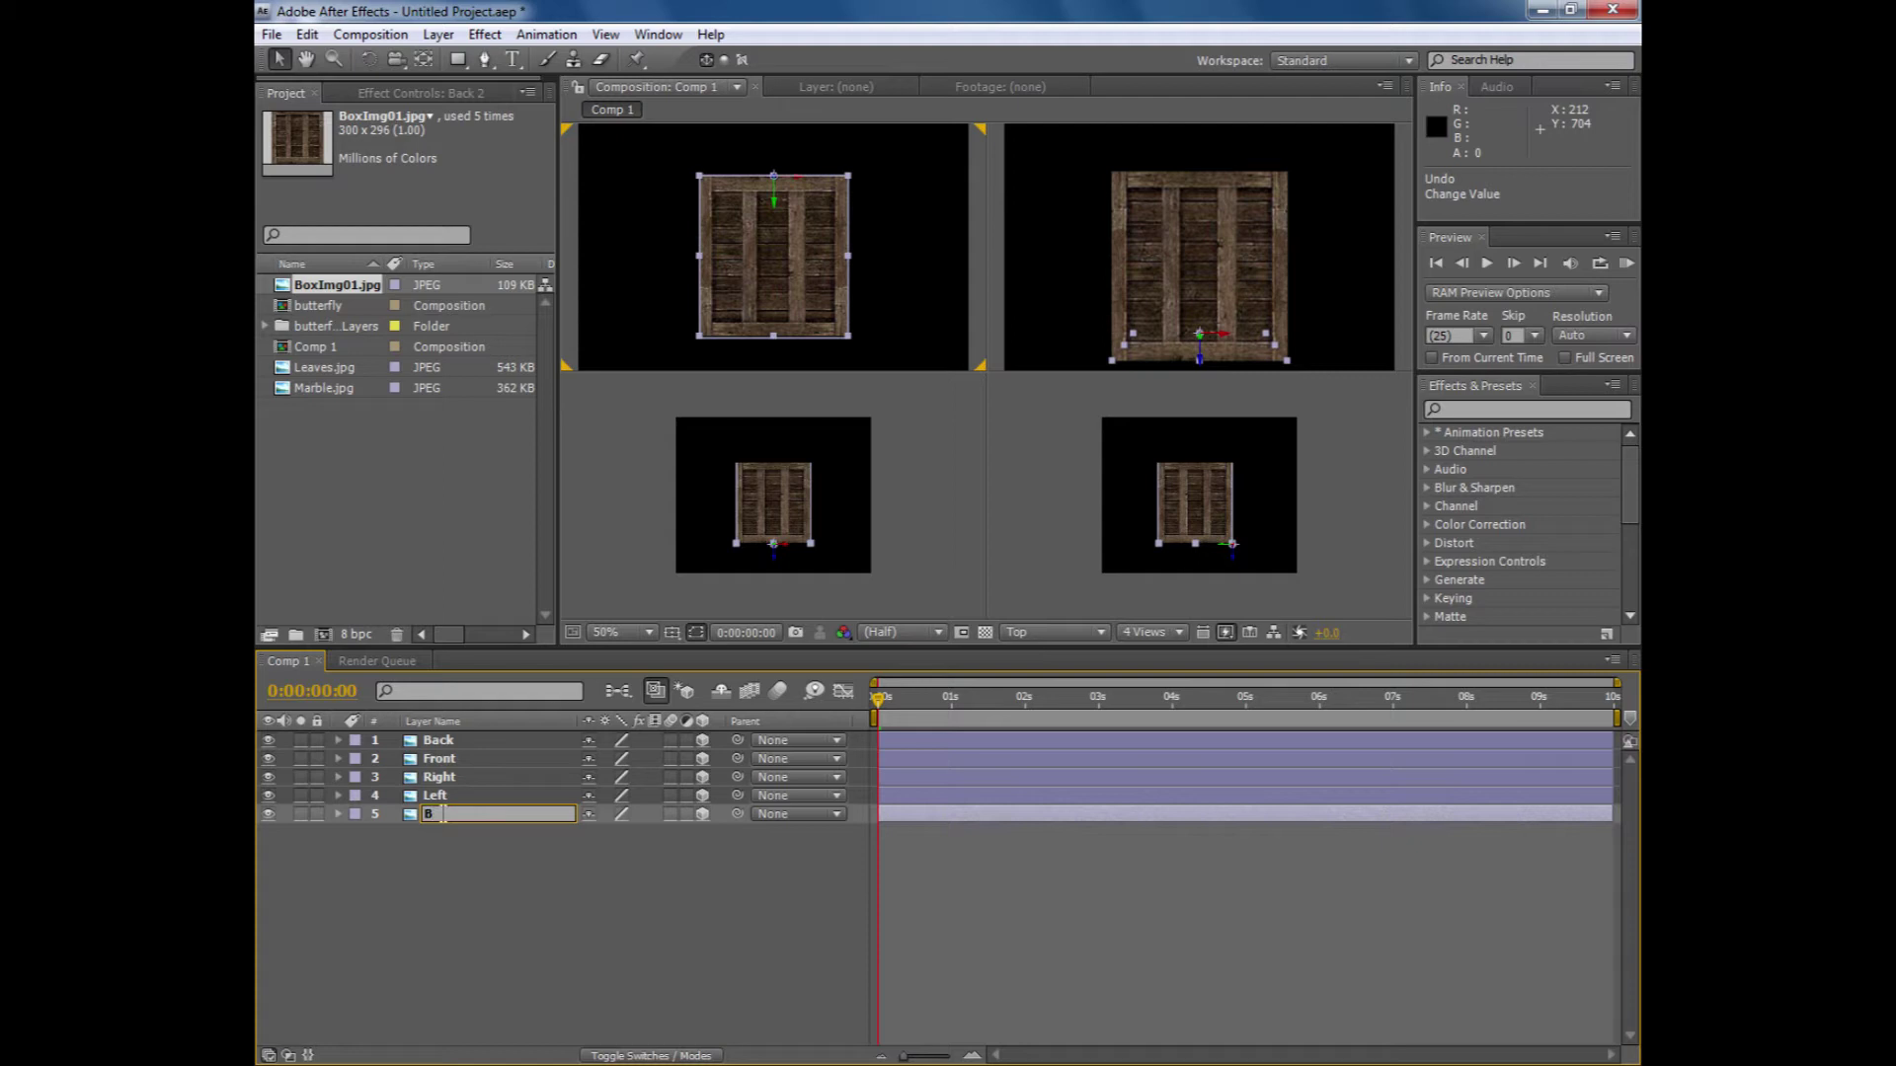
{"action": "type", "text": "u"}
{"action": "type", "text": "tto"}
{"action": "type", "text": "m"}
{"action": "key", "text": "BackSpace"}
{"action": "key", "text": "BackSpace"}
{"action": "key", "text": "BackSpace"}
{"action": "key", "text": "BackSpace"}
{"action": "key", "text": "BackSpace"}
{"action": "key", "text": "BackSpace"}
{"action": "key", "text": "Return"}
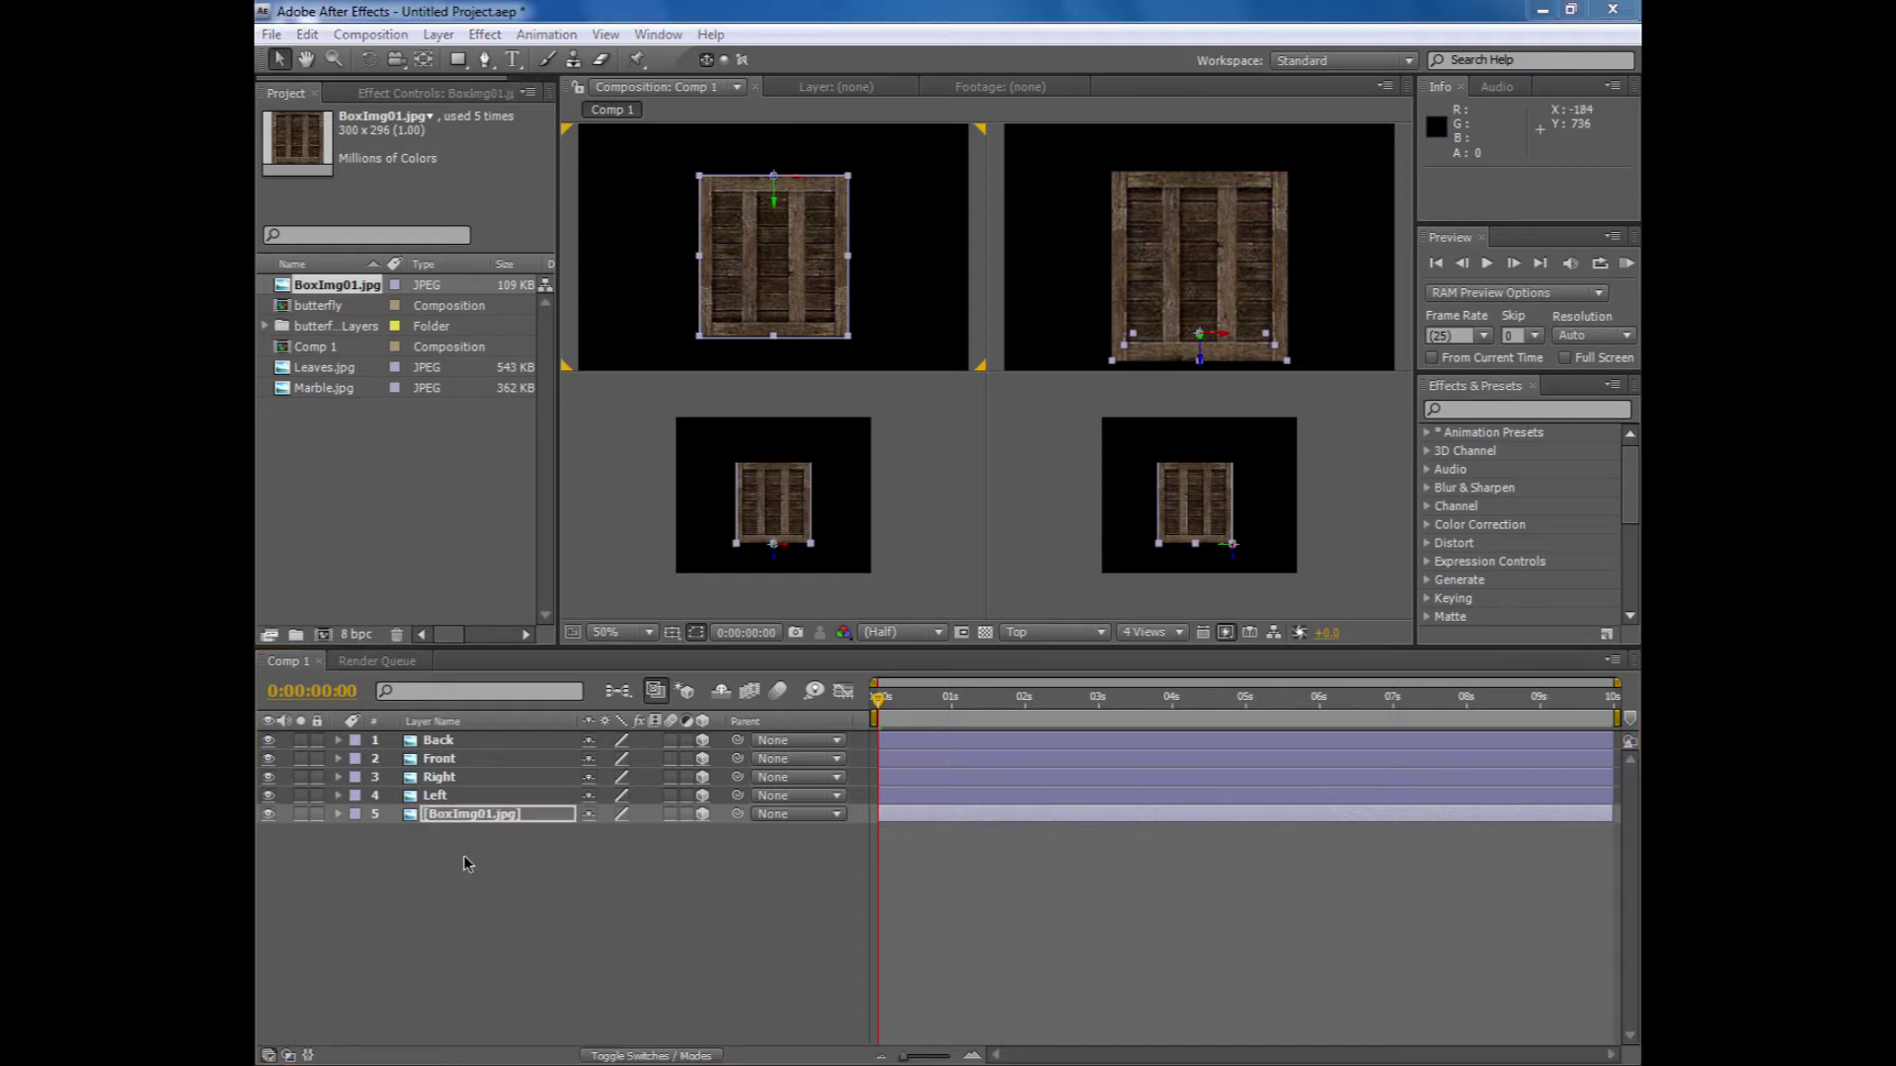
- Rename the lowest layer in the stack as bottom
{"action": "left_click", "coordinate": [510, 825]}
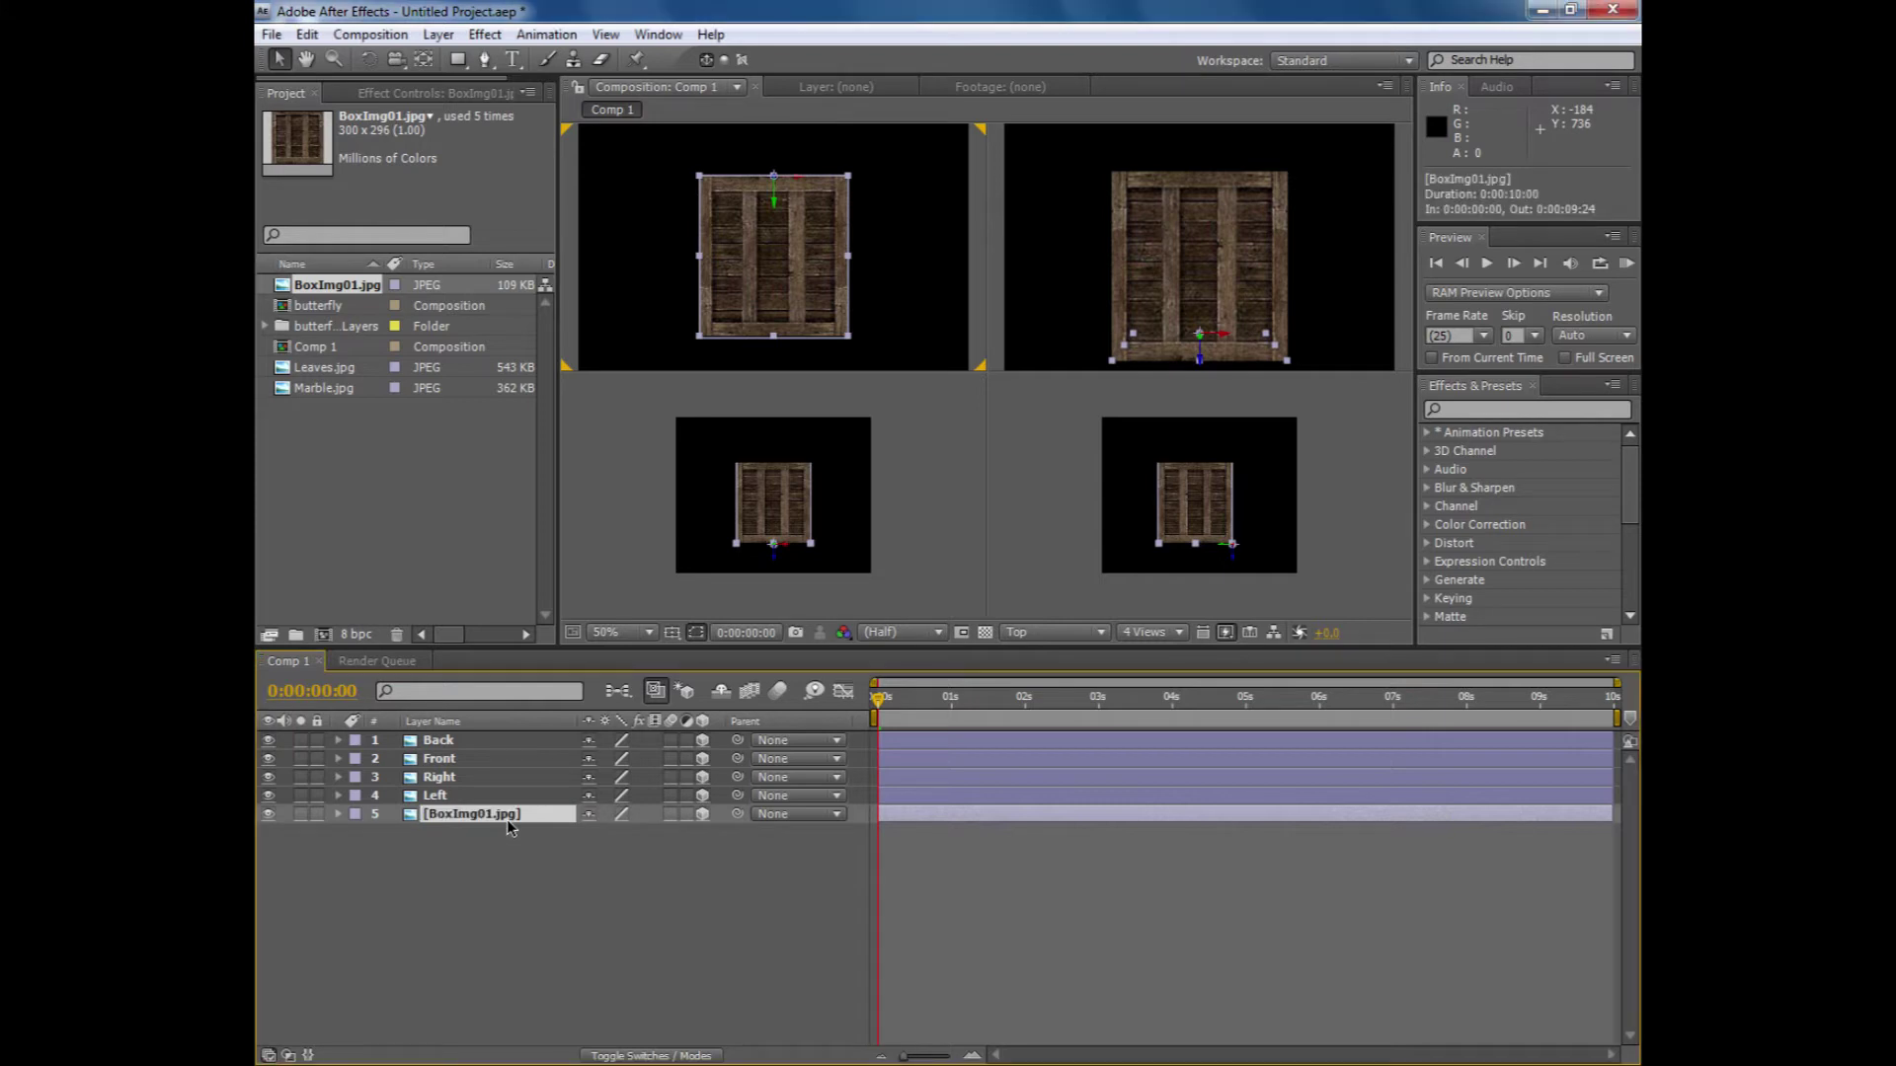
{"action": "key", "text": "Return"}
{"action": "type", "text": "1.bottom"}
{"action": "key", "text": "Home"}
{"action": "key", "text": "Delete"}
{"action": "key", "text": "Delete"}
{"action": "key", "text": "Return"}
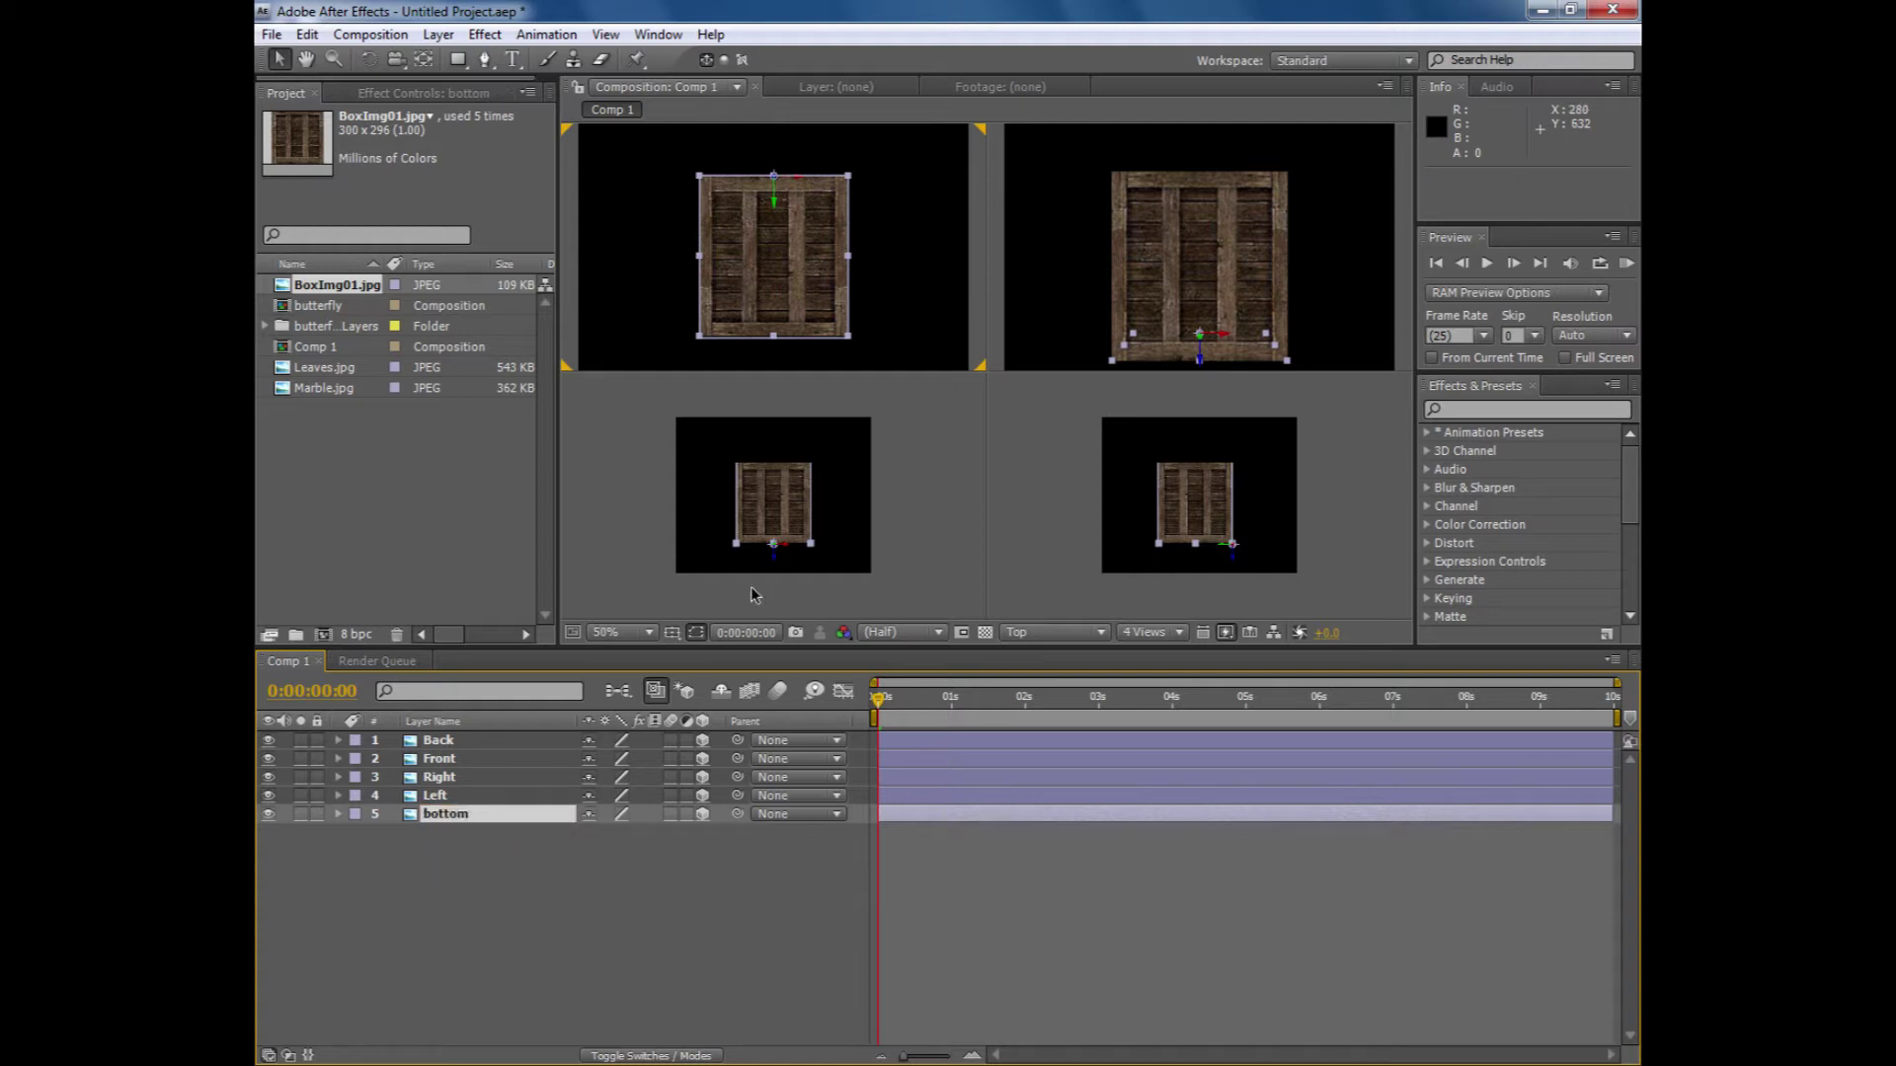
- Duplicate the bottom layer to the end of the layer stack and rename the copy as Top
{"action": "left_click", "coordinate": [452, 849]}
{"action": "left_click", "coordinate": [456, 817]}
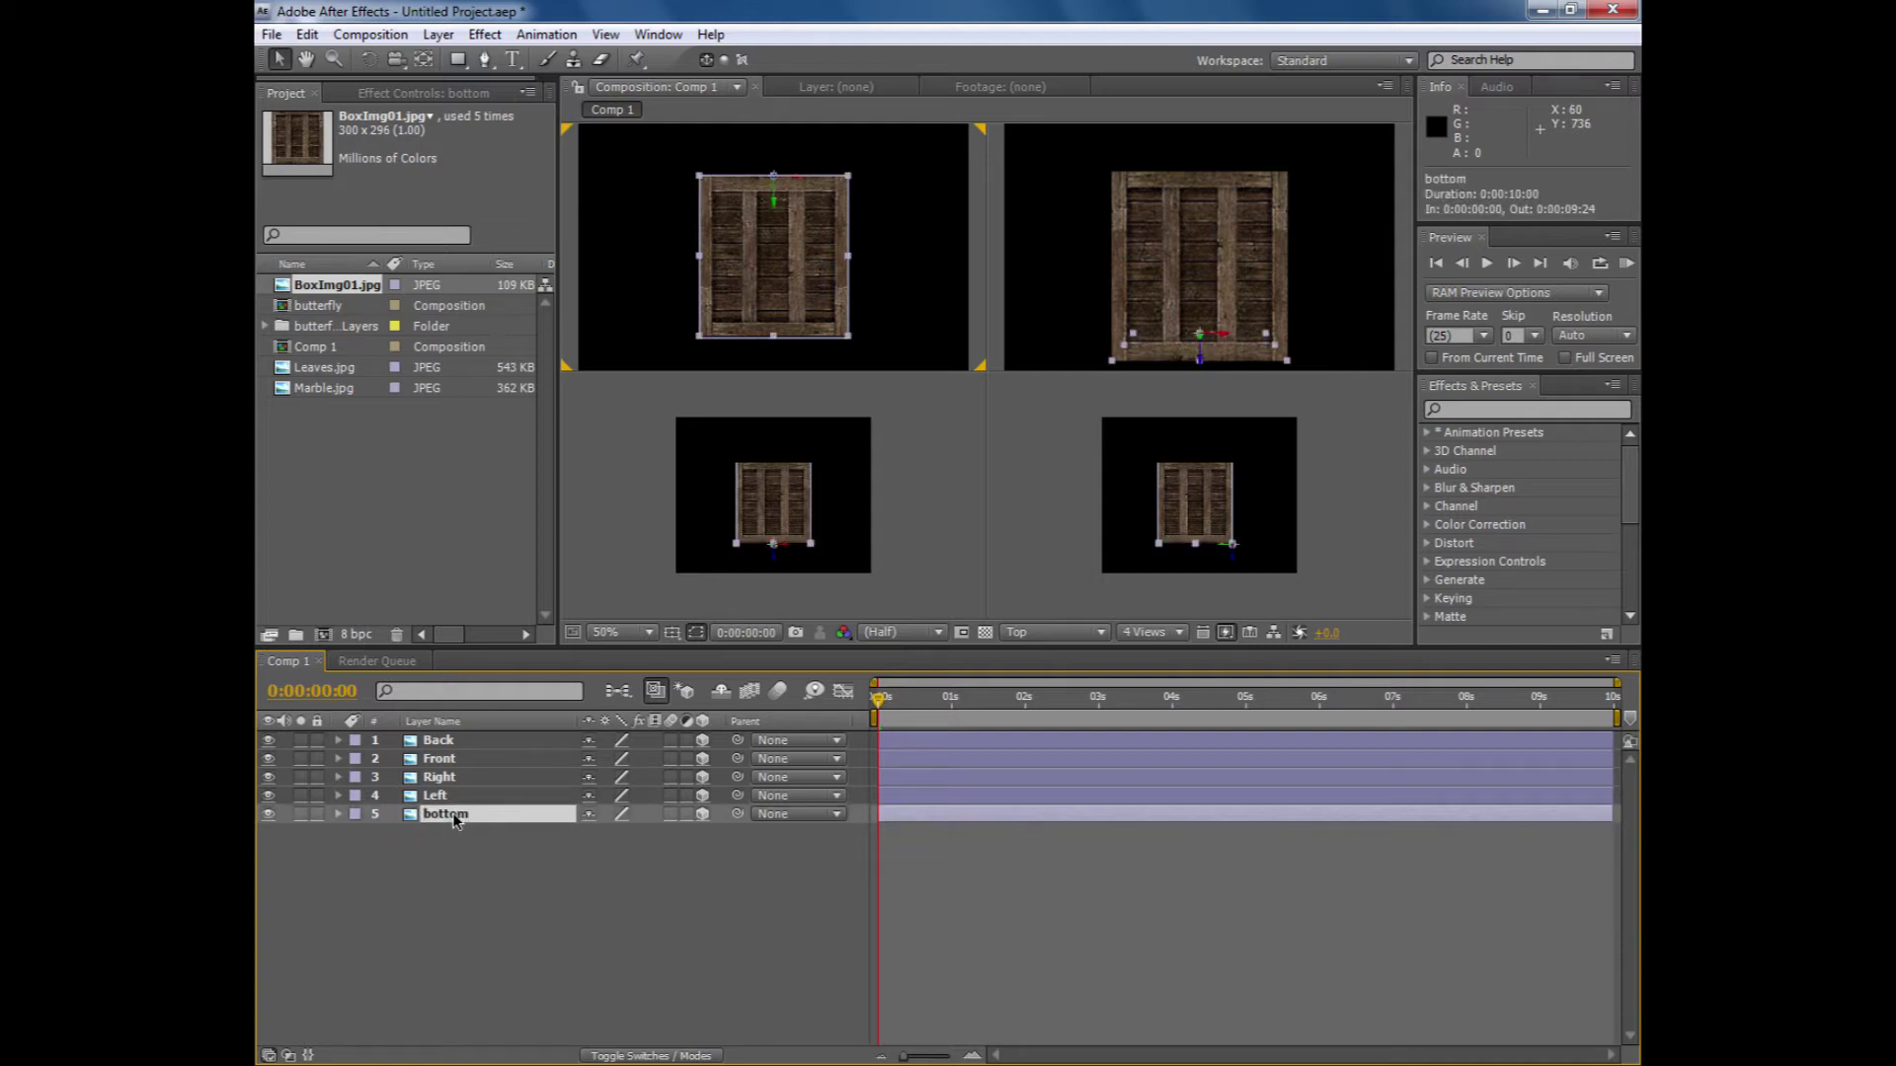
{"action": "key", "text": "ctrl+d"}
{"action": "left_click_drag", "start_coordinate": [454, 819], "coordinate": [458, 874]}
{"action": "key", "text": "Return"}
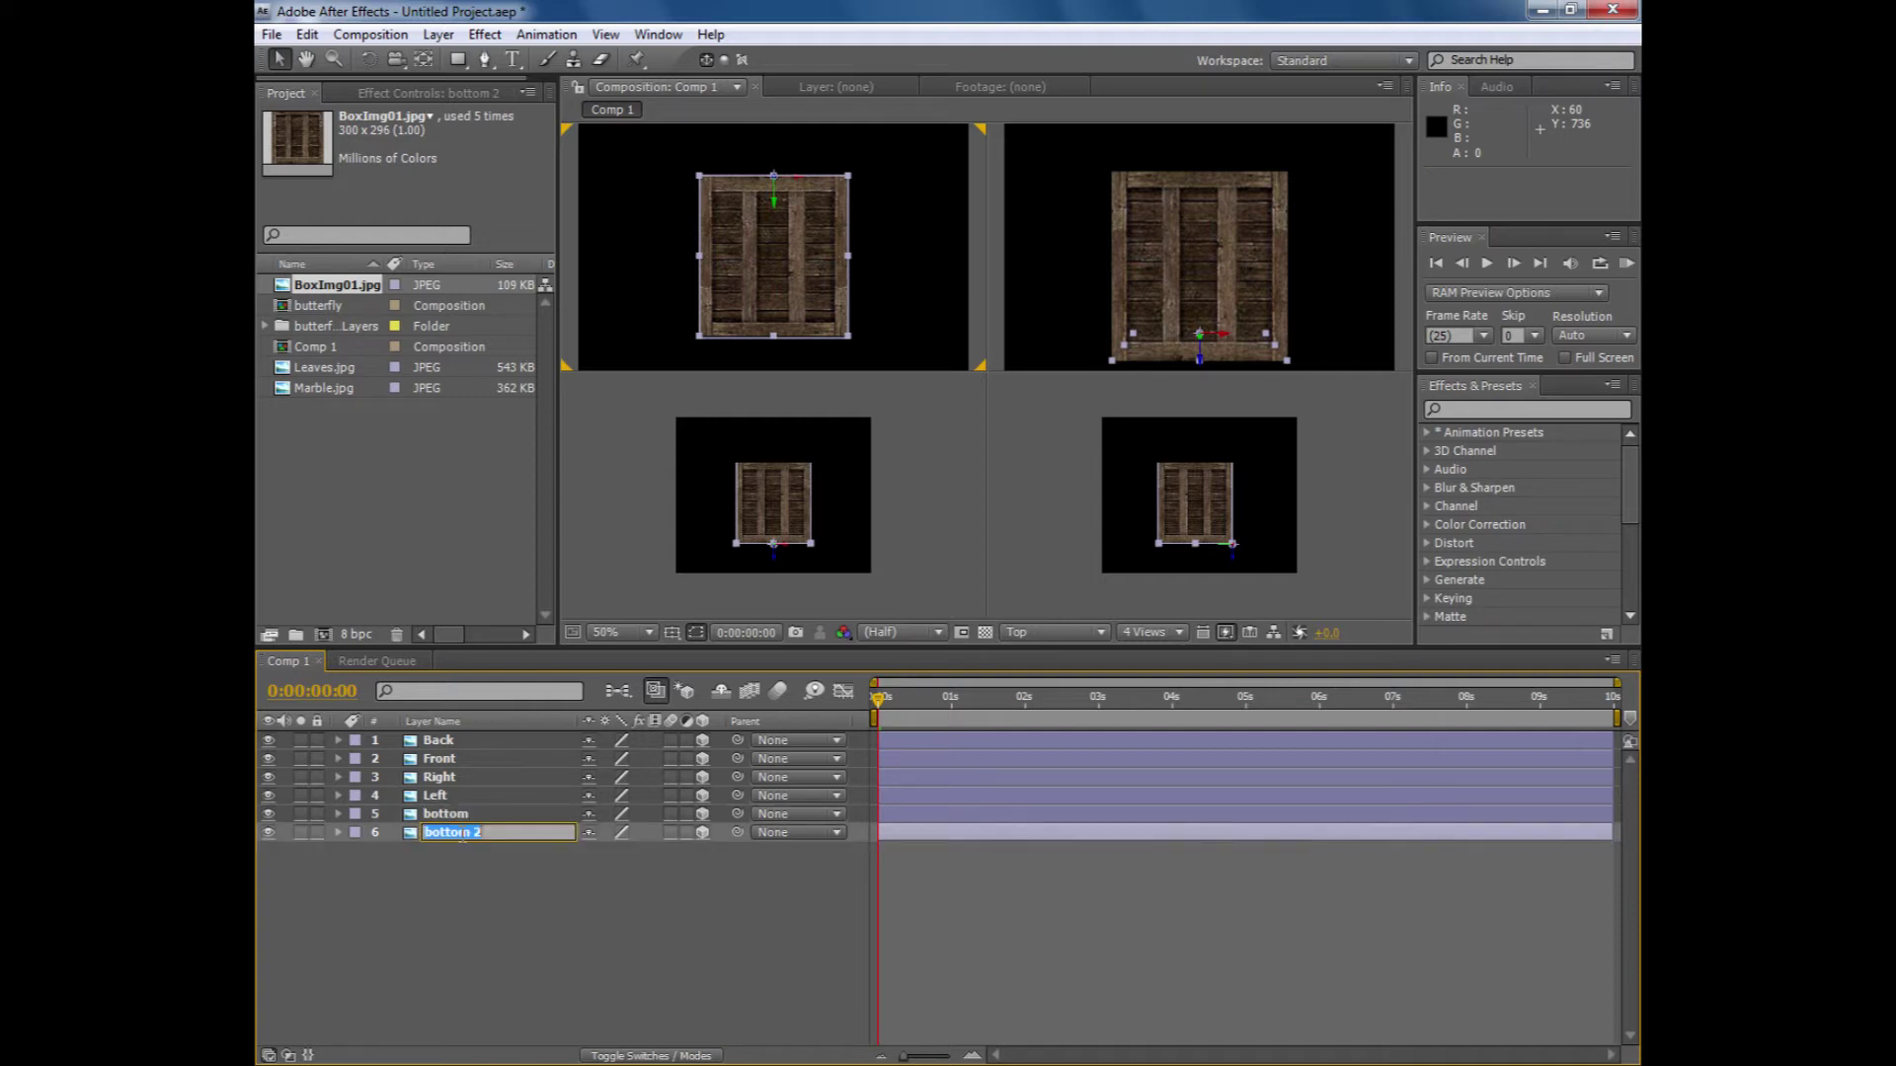
{"action": "type", "text": "Top"}
{"action": "key", "text": "Return"}
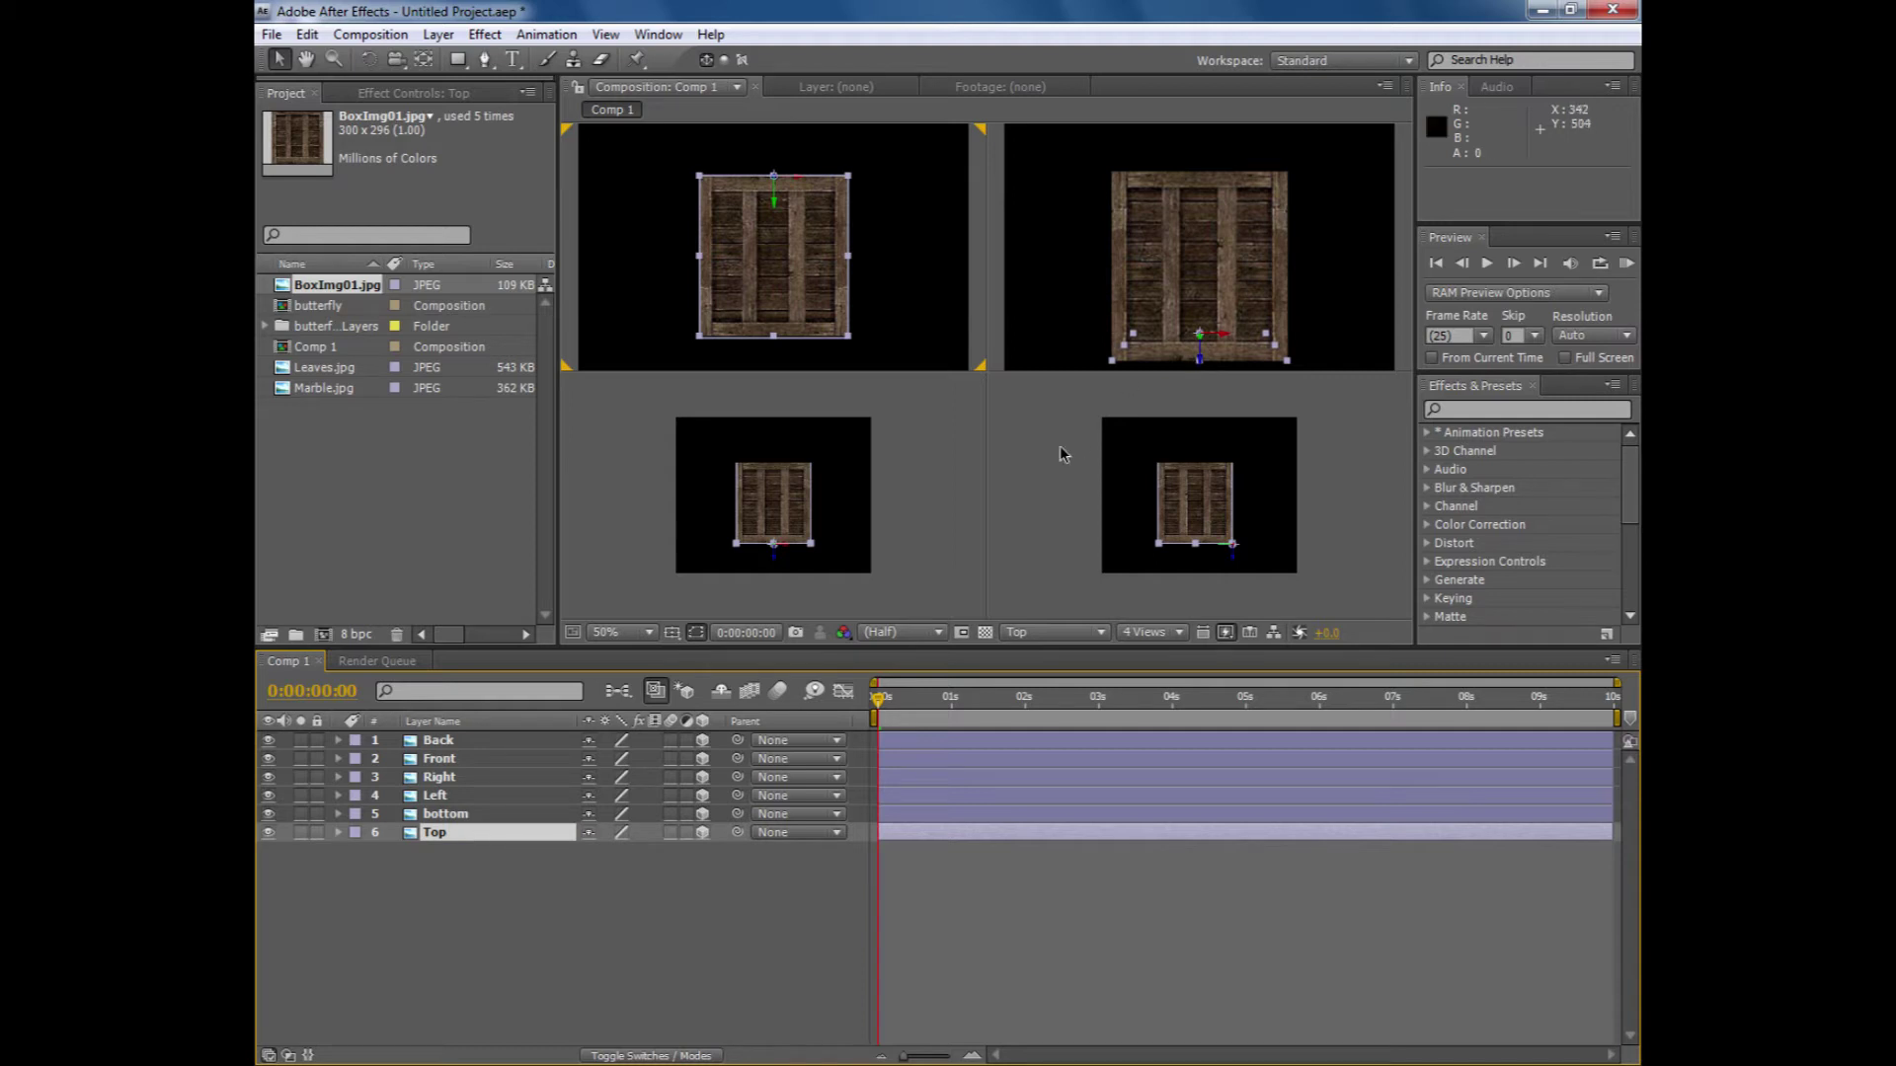
- Raise the Top panel in the Front view to the box's upper edge, at about Y 174
{"action": "left_click_drag", "start_coordinate": [784, 566], "coordinate": [786, 489]}
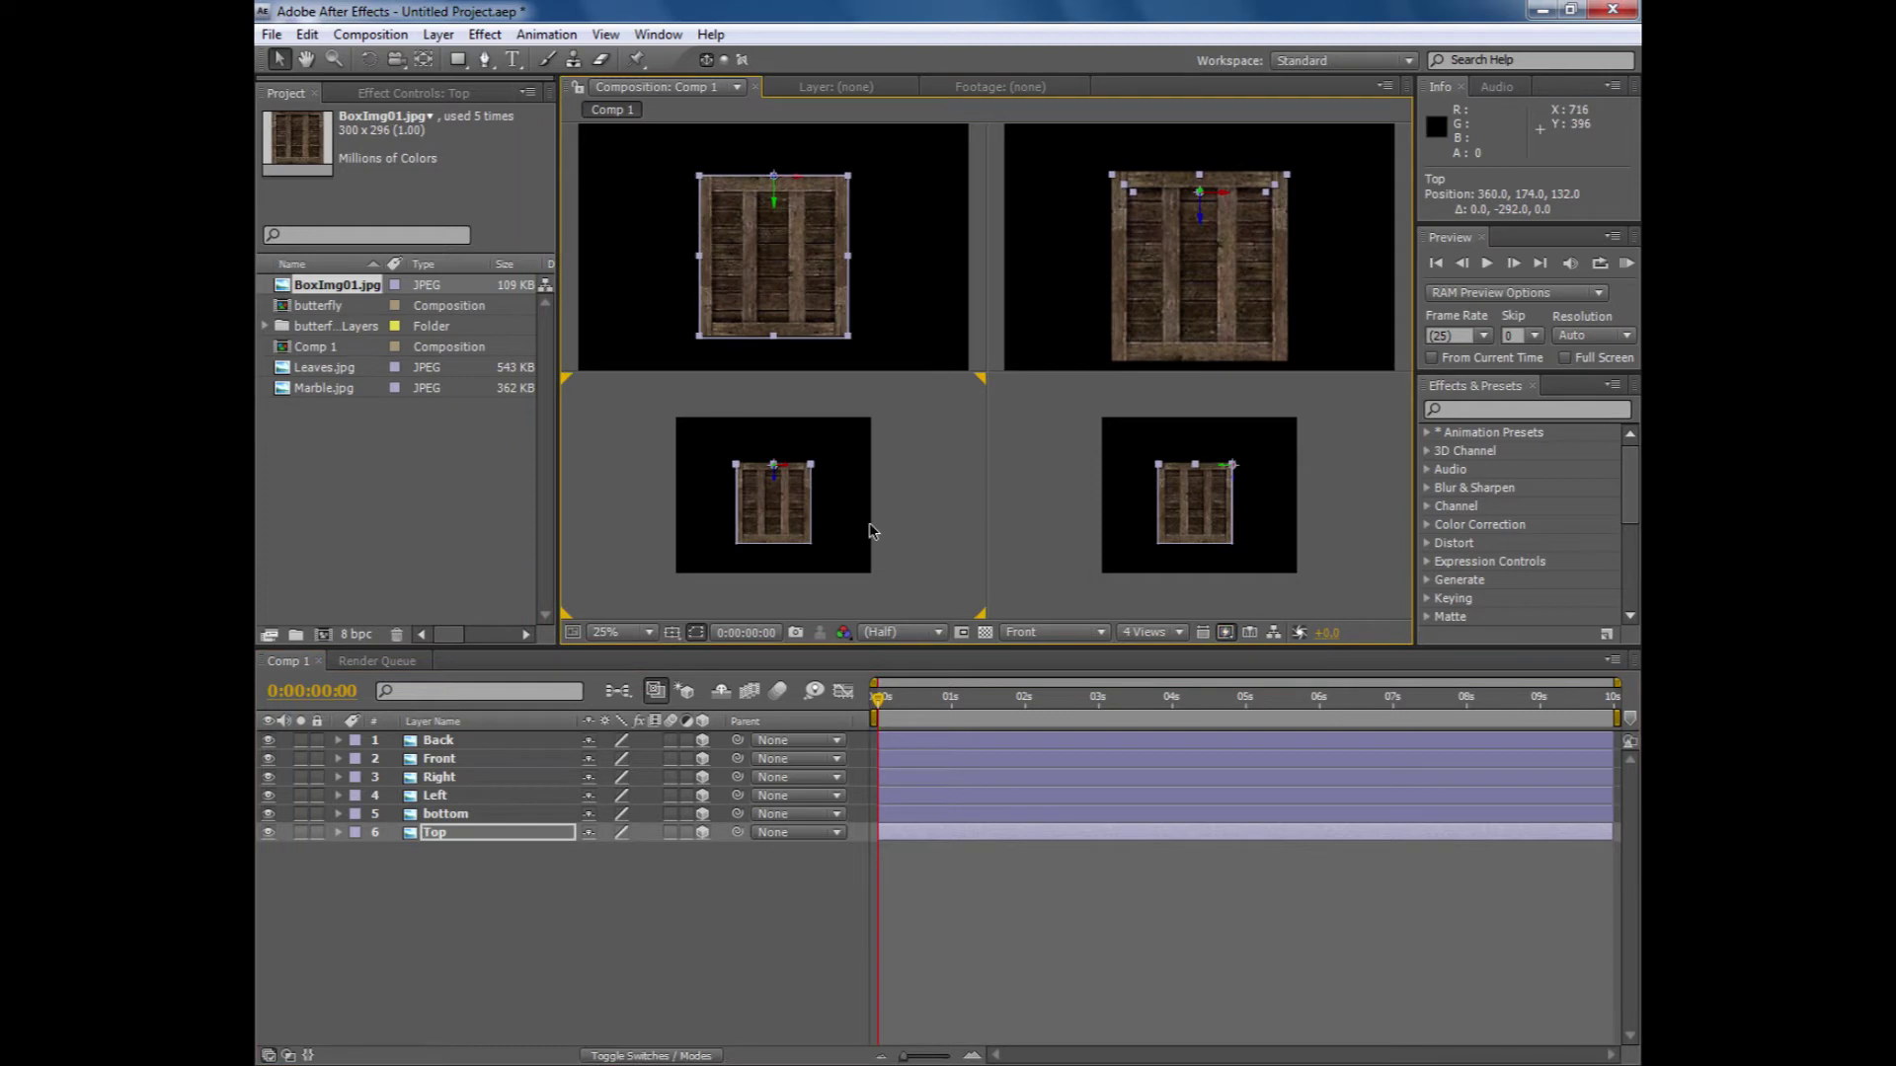
{"action": "key", "text": "slash"}
{"action": "key", "text": "comma"}
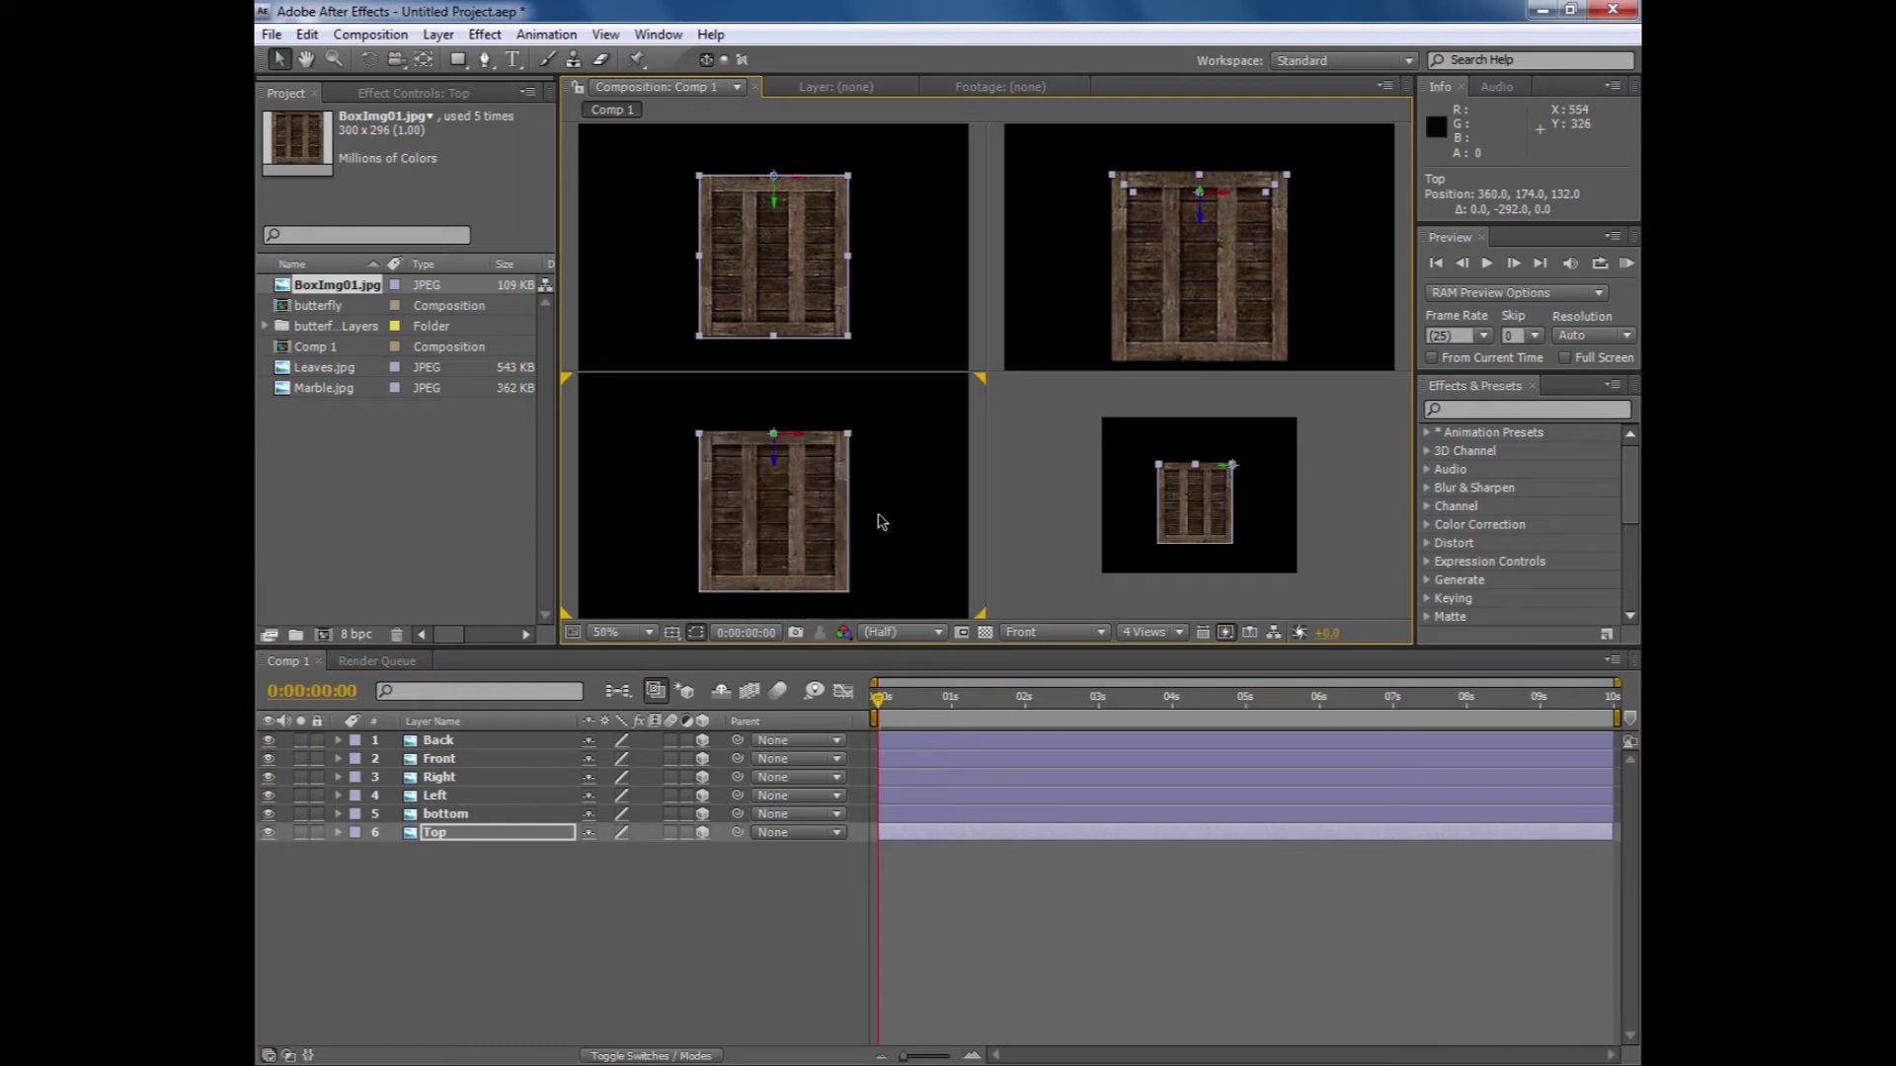
{"action": "left_click", "coordinate": [879, 538]}
{"action": "left_click_drag", "start_coordinate": [879, 490], "coordinate": [880, 508]}
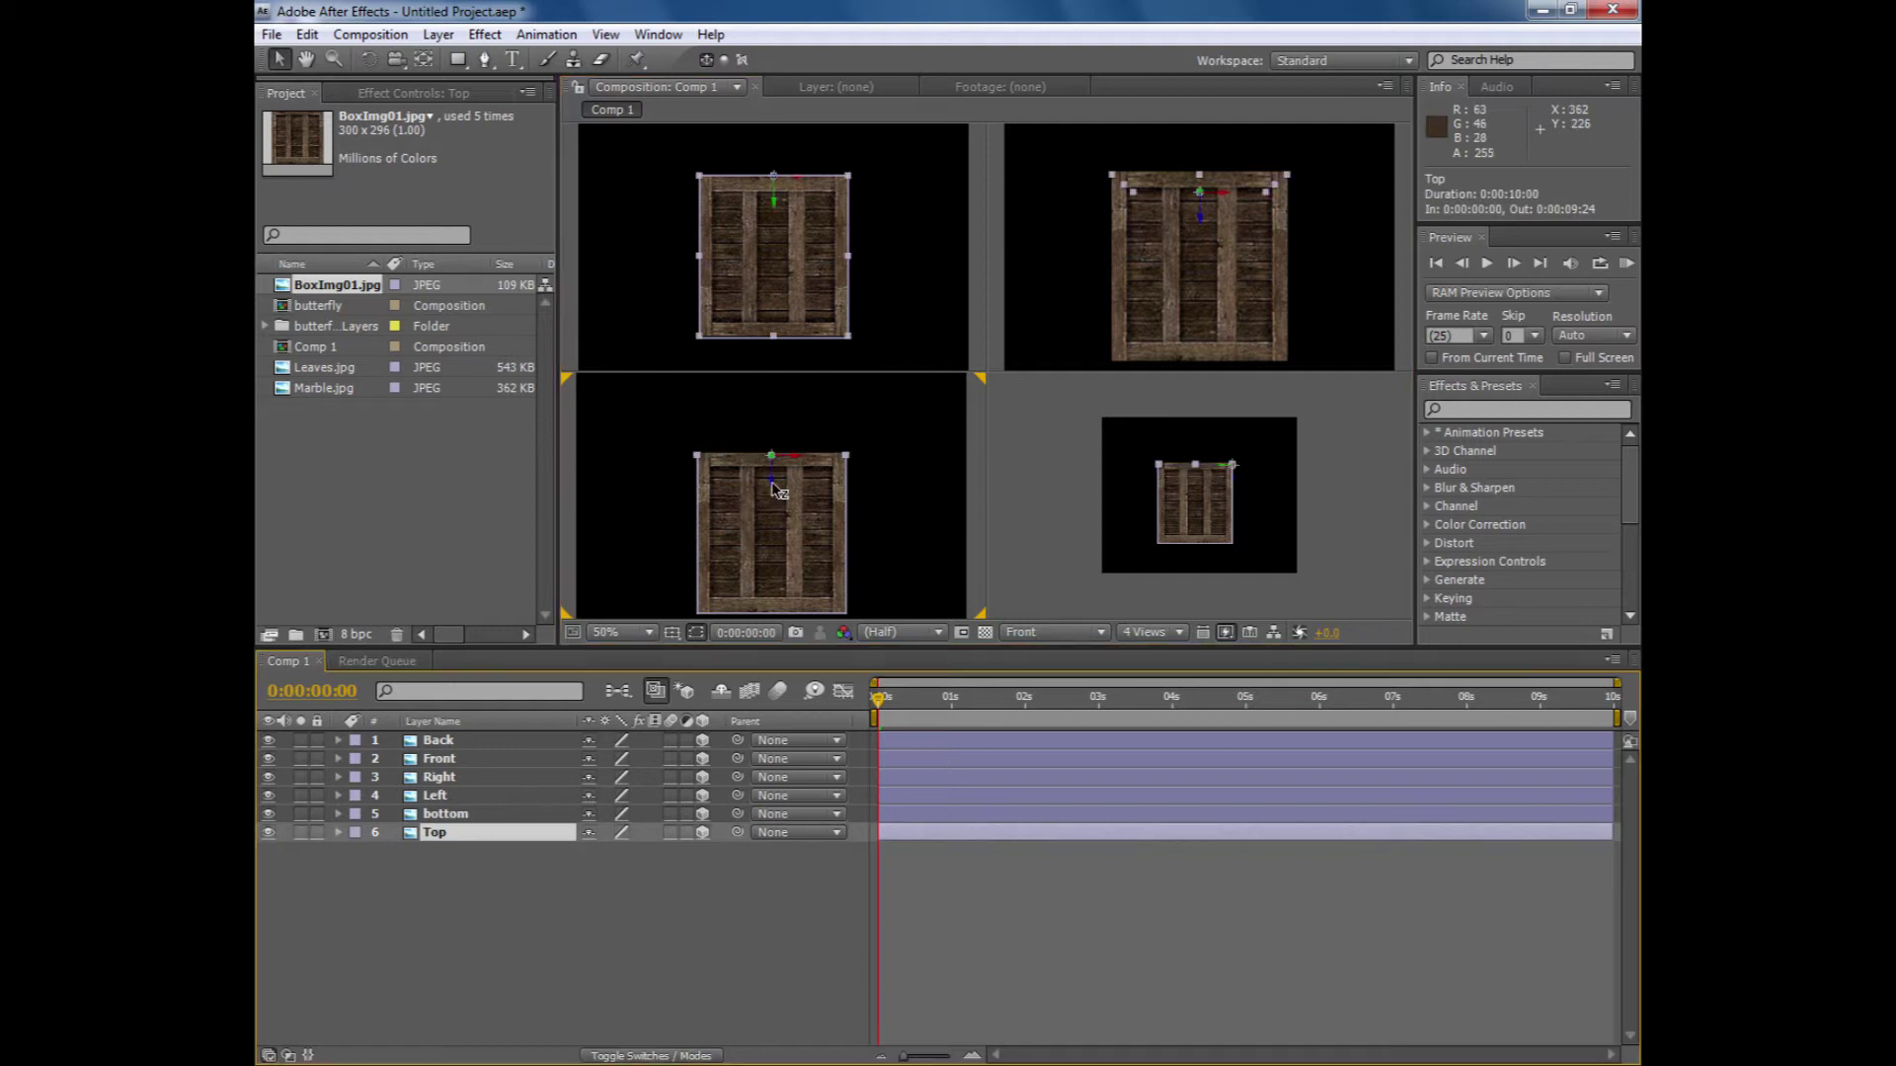
{"action": "left_click", "coordinate": [867, 525]}
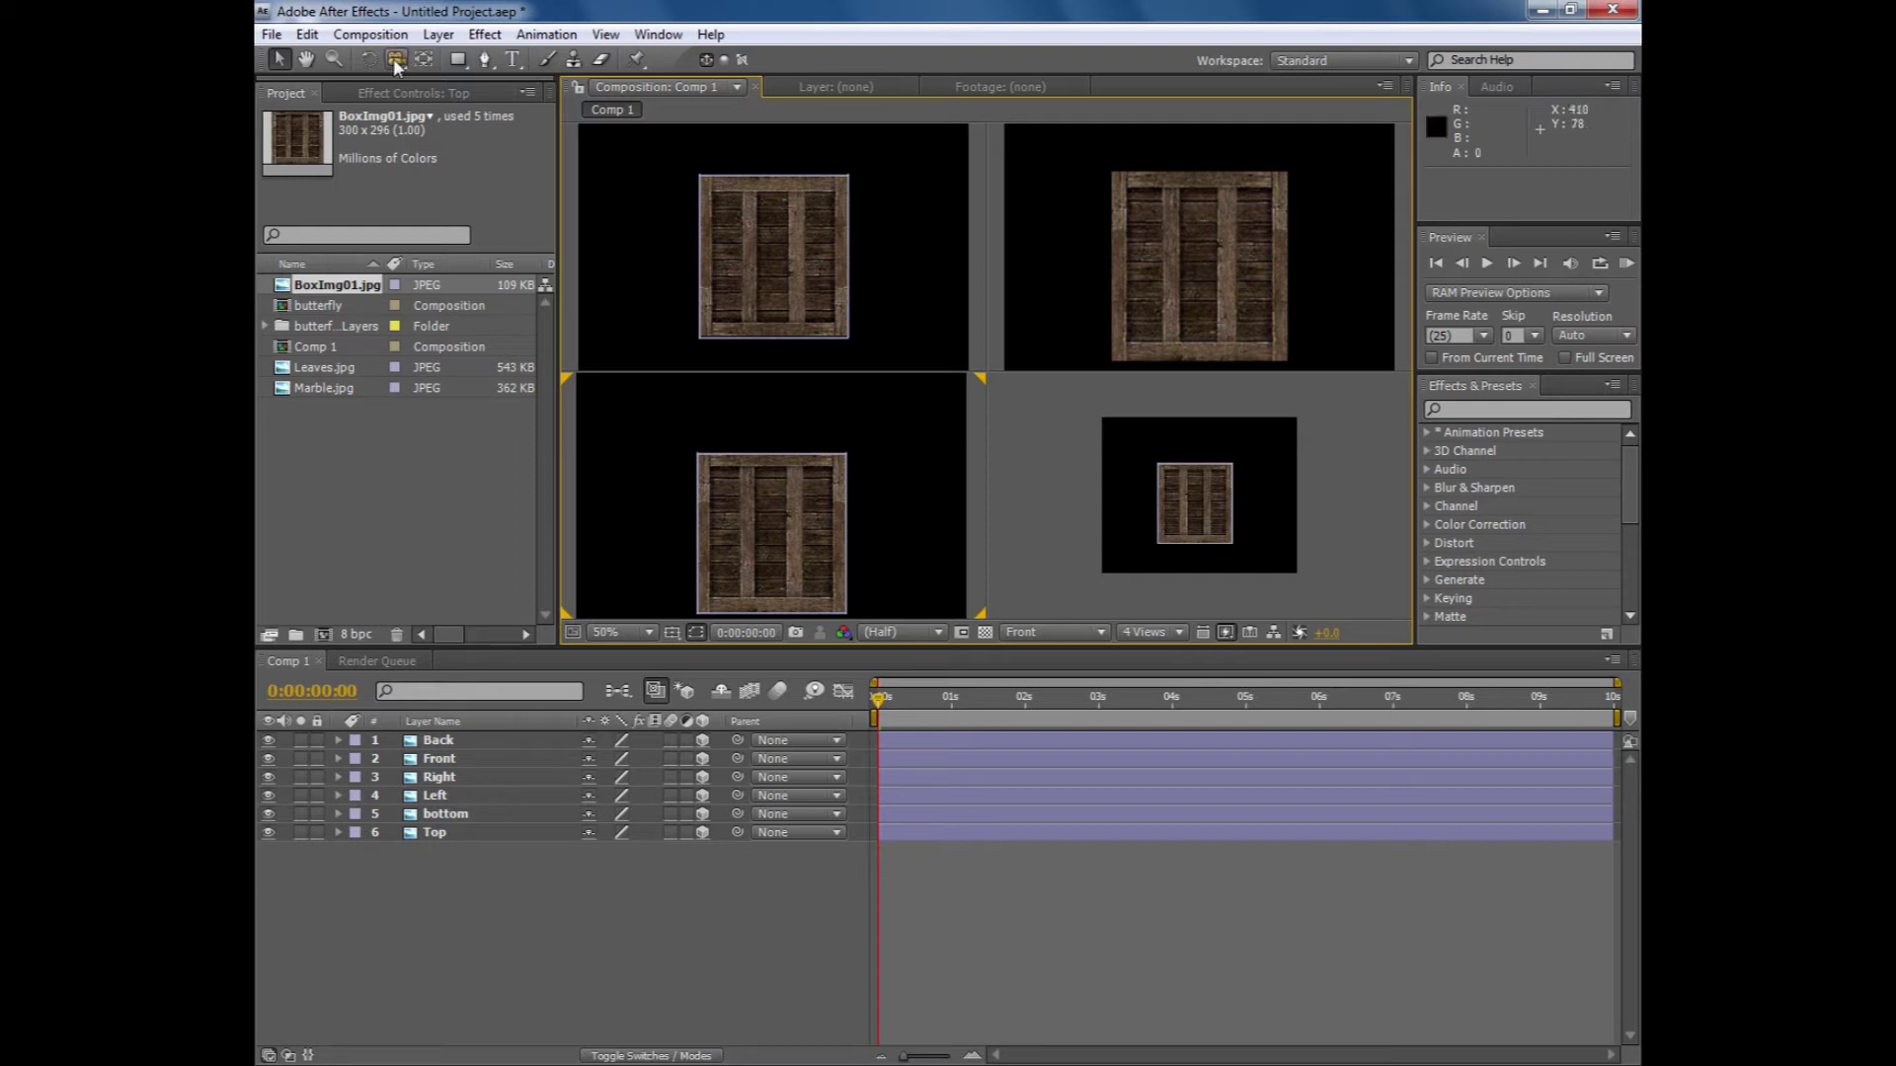
- Add a new camera layer named Camera 1 with the 50mm preset
{"action": "right_click", "coordinate": [496, 893]}
{"action": "mouse_move", "coordinate": [592, 854]}
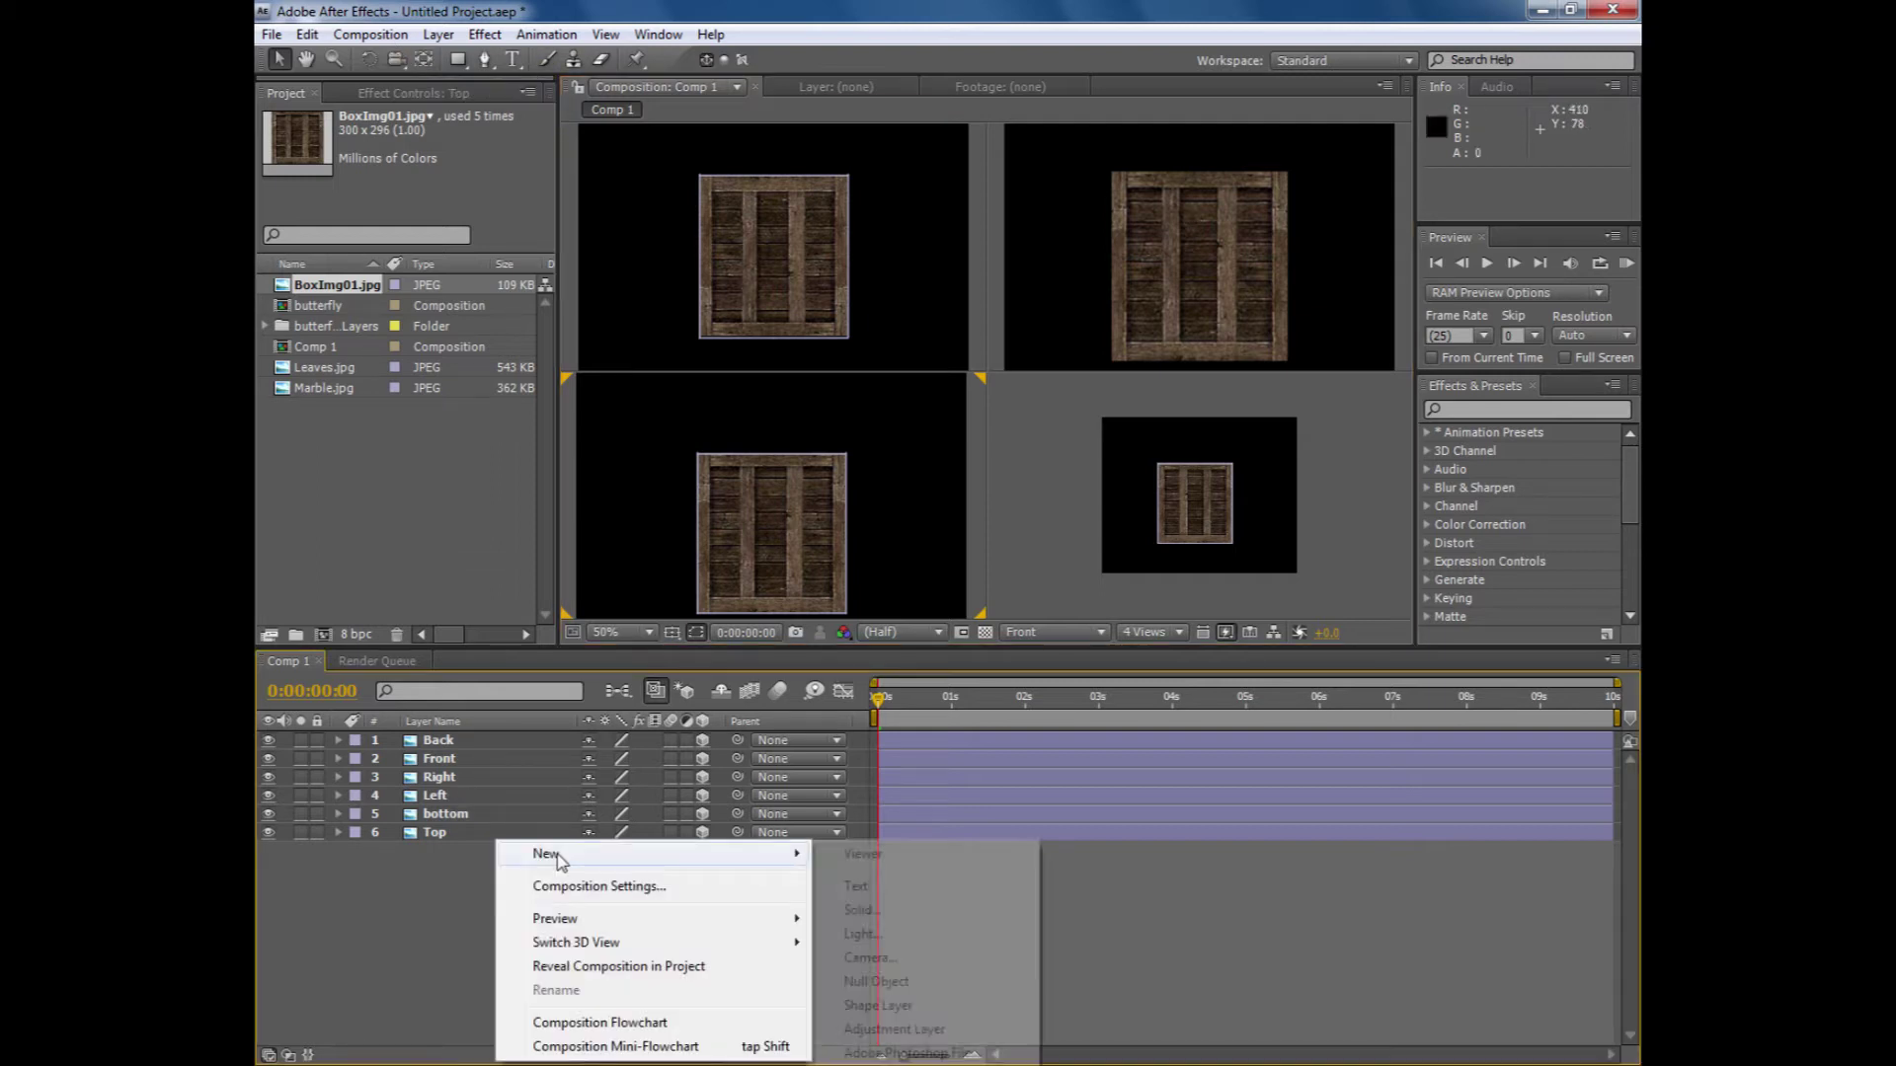
{"action": "left_click", "coordinate": [914, 959]}
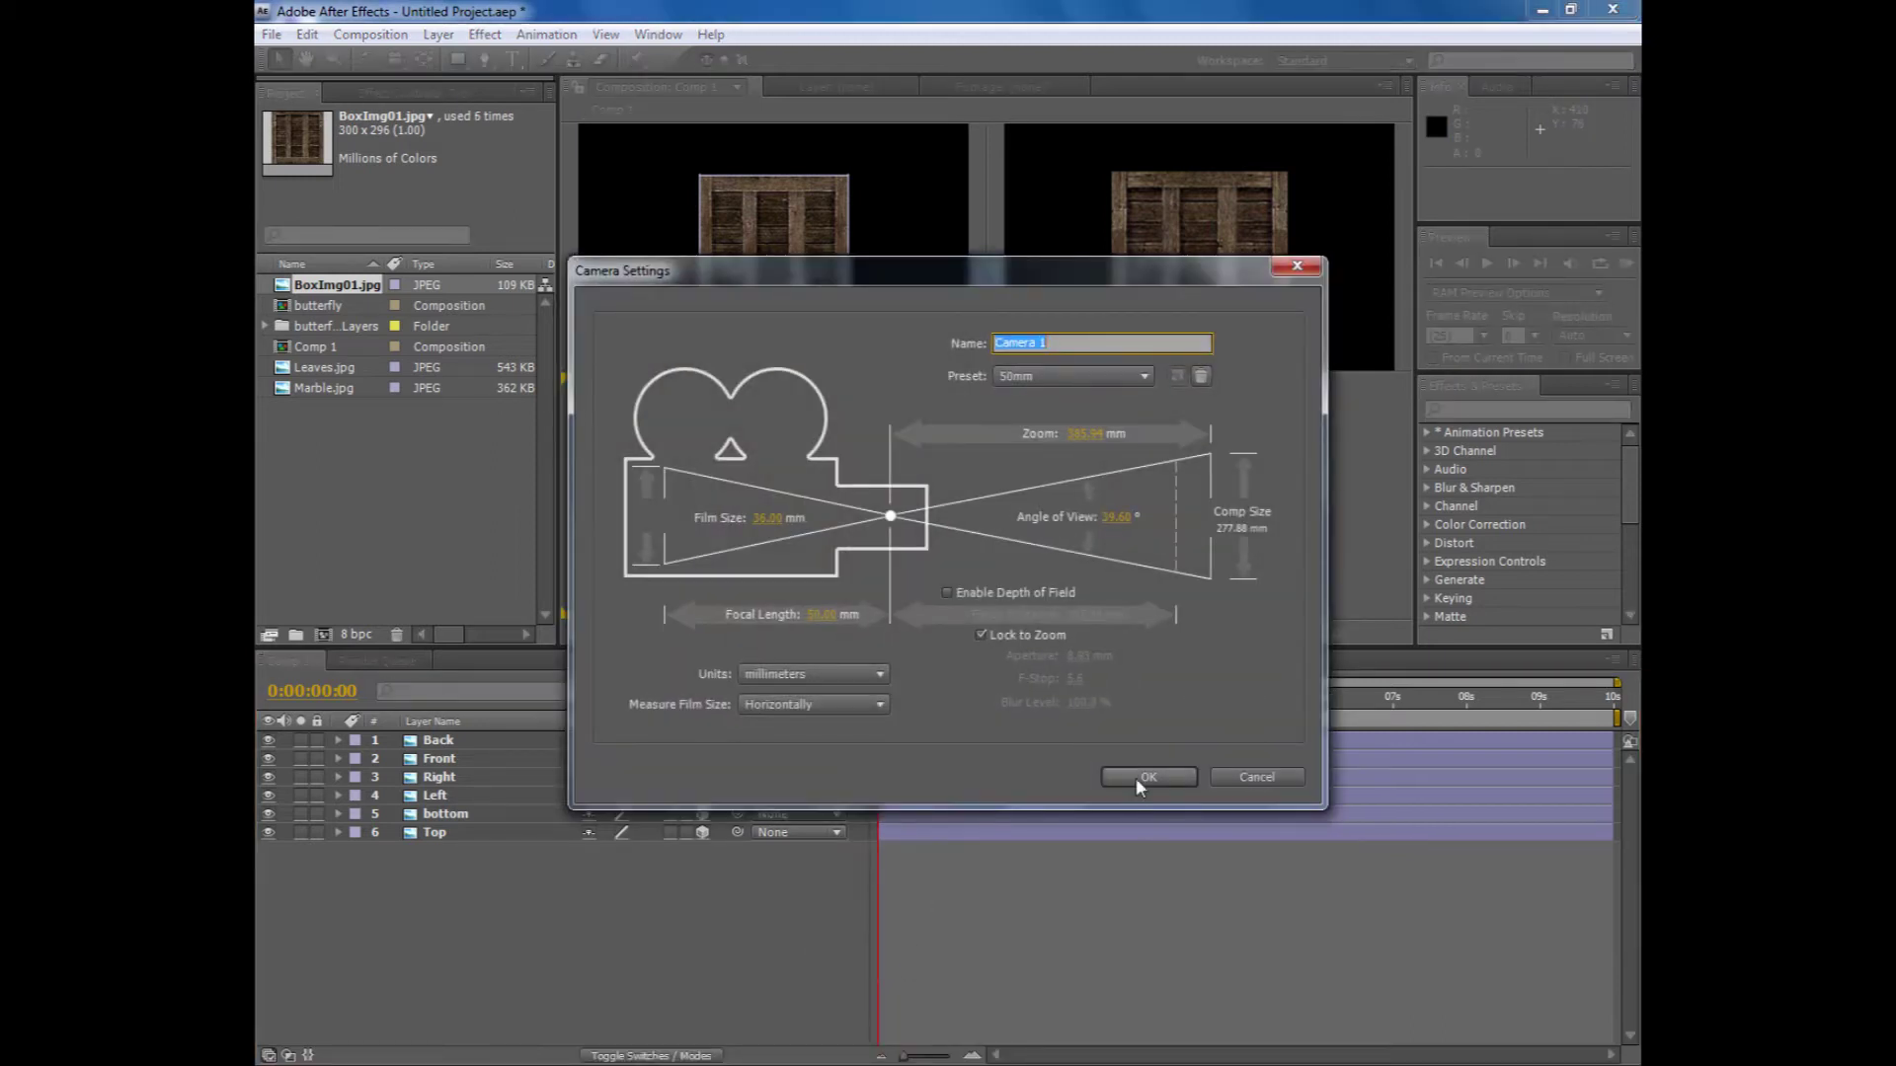
{"action": "left_click", "coordinate": [1136, 778]}
- Orbit the camera around the box and check the placement of the Back, Front, Right, Left, bottom and Top layers in turn
{"action": "left_click", "coordinate": [398, 62]}
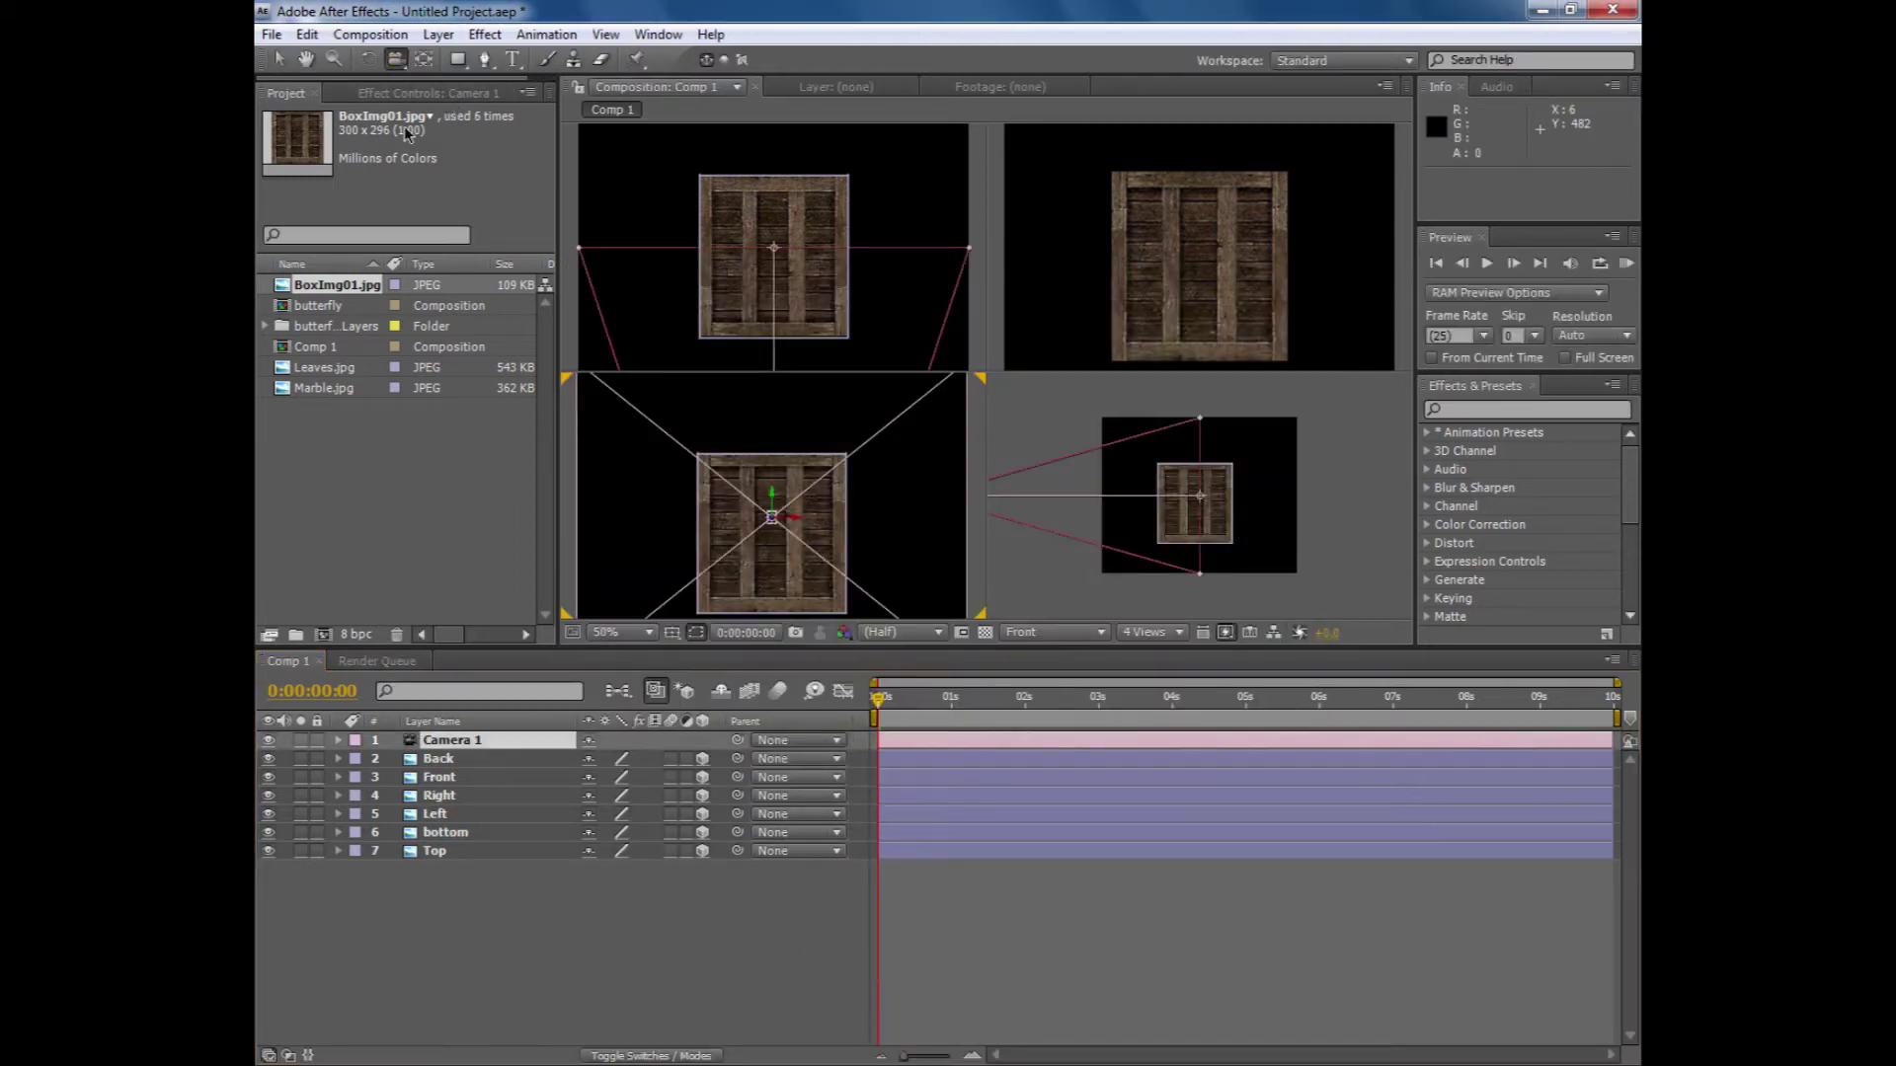
{"action": "left_click", "coordinate": [1278, 246]}
{"action": "left_click_drag", "start_coordinate": [1278, 246], "coordinate": [1222, 184]}
{"action": "left_click", "coordinate": [452, 763]}
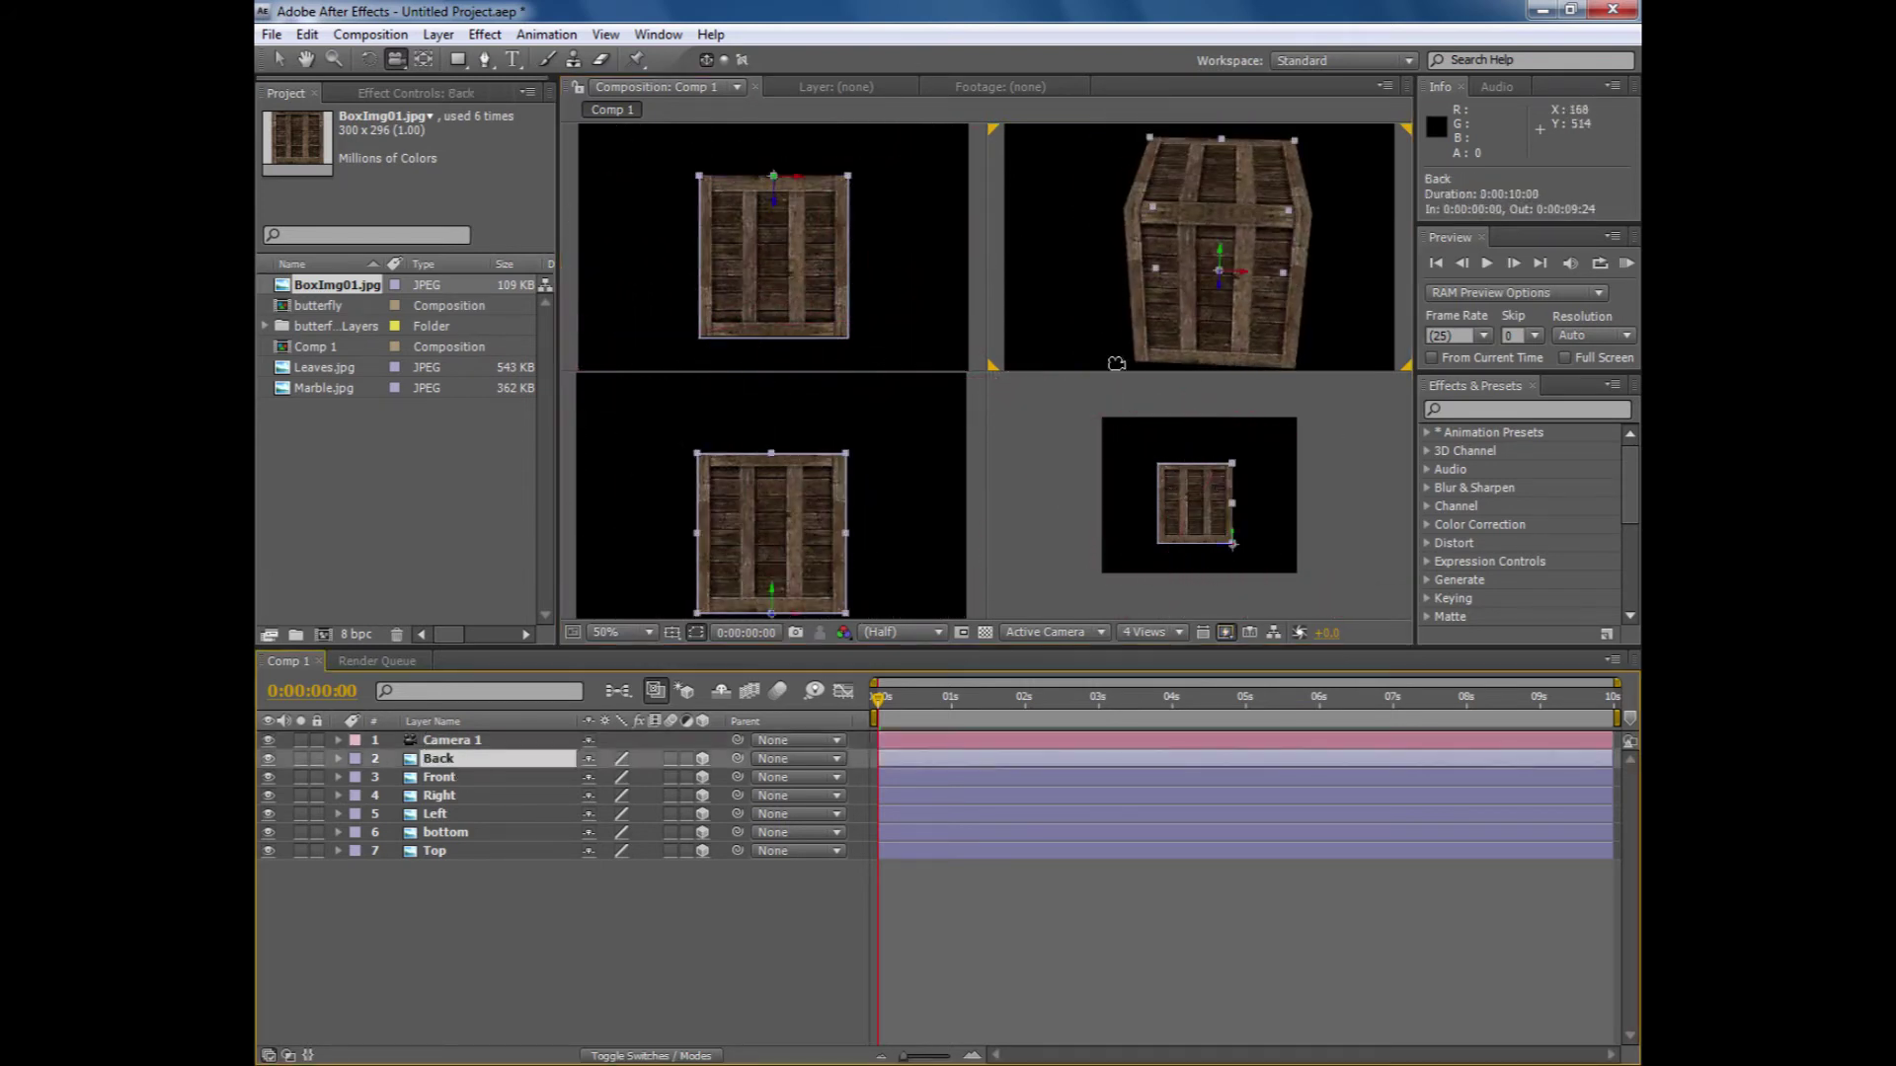
{"action": "left_click_drag", "start_coordinate": [1223, 307], "coordinate": [1016, 233]}
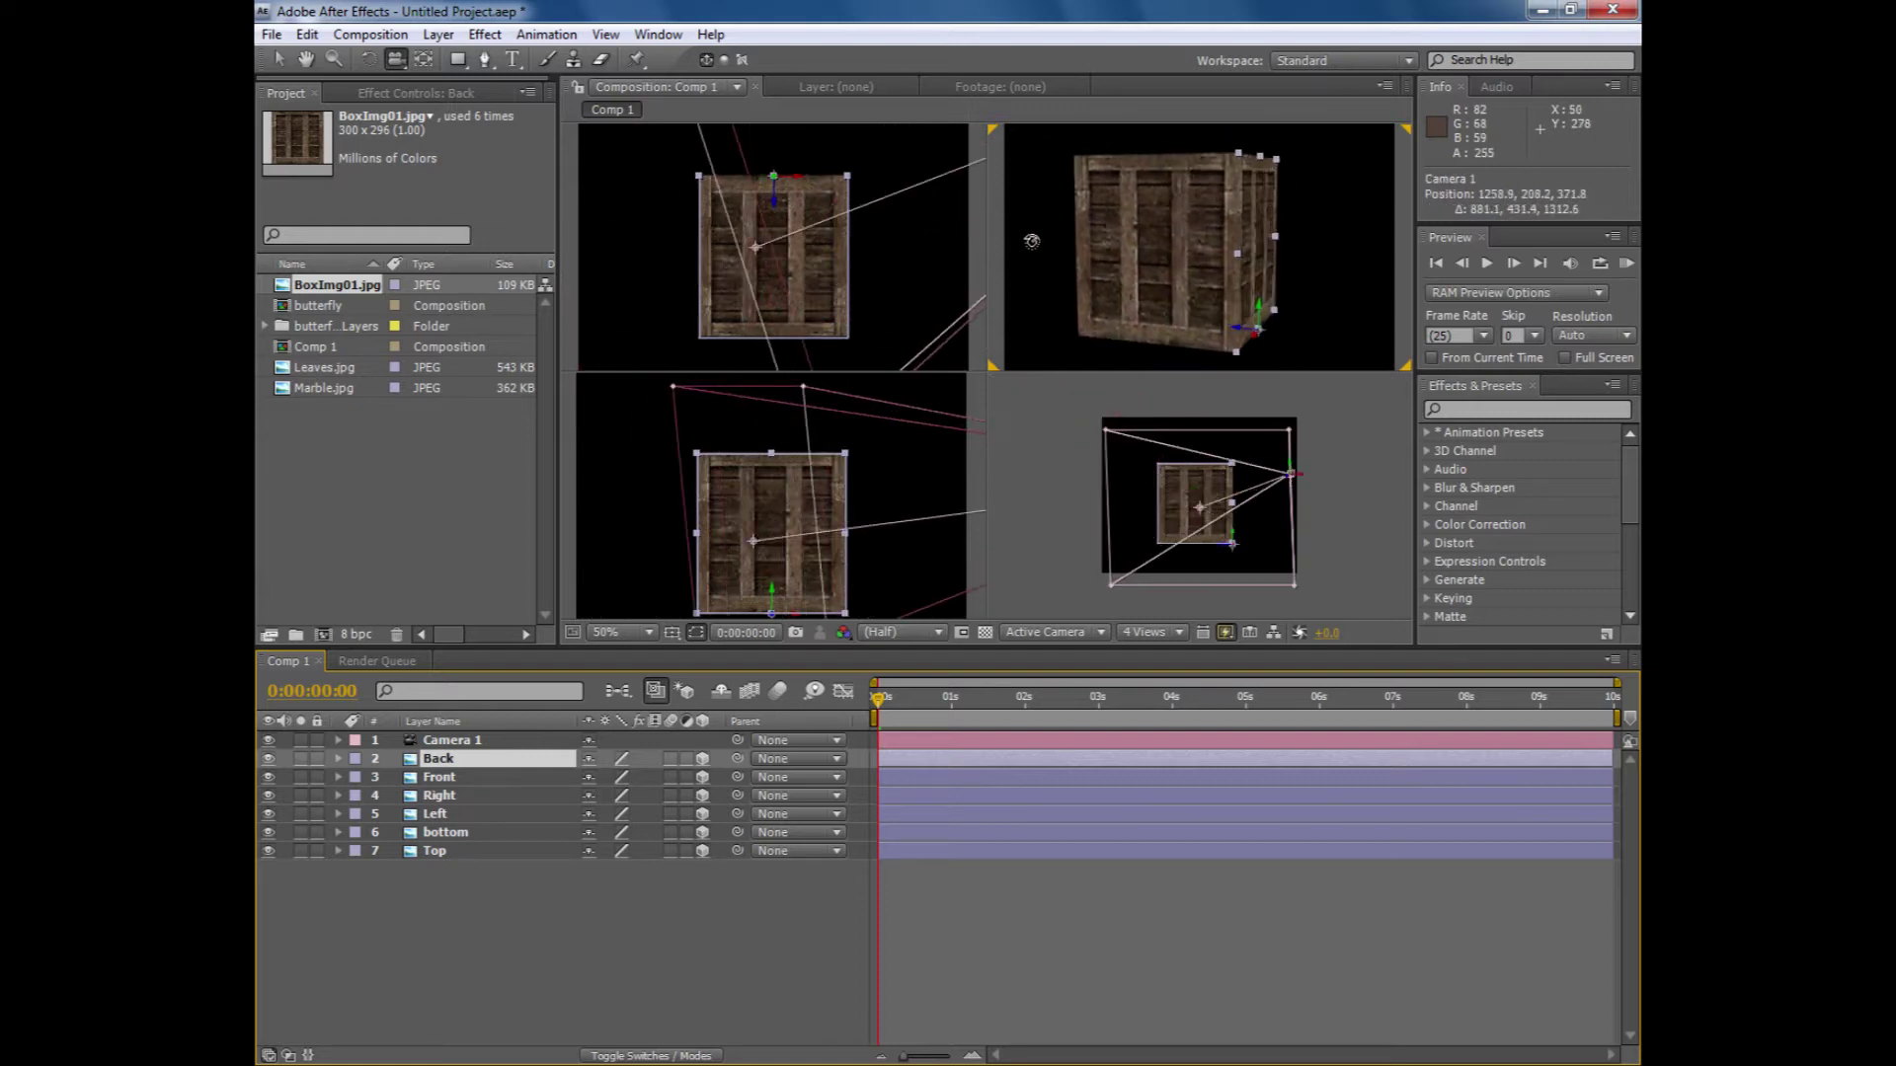
{"action": "left_click", "coordinate": [454, 777]}
{"action": "left_click_drag", "start_coordinate": [1185, 336], "coordinate": [1256, 284]}
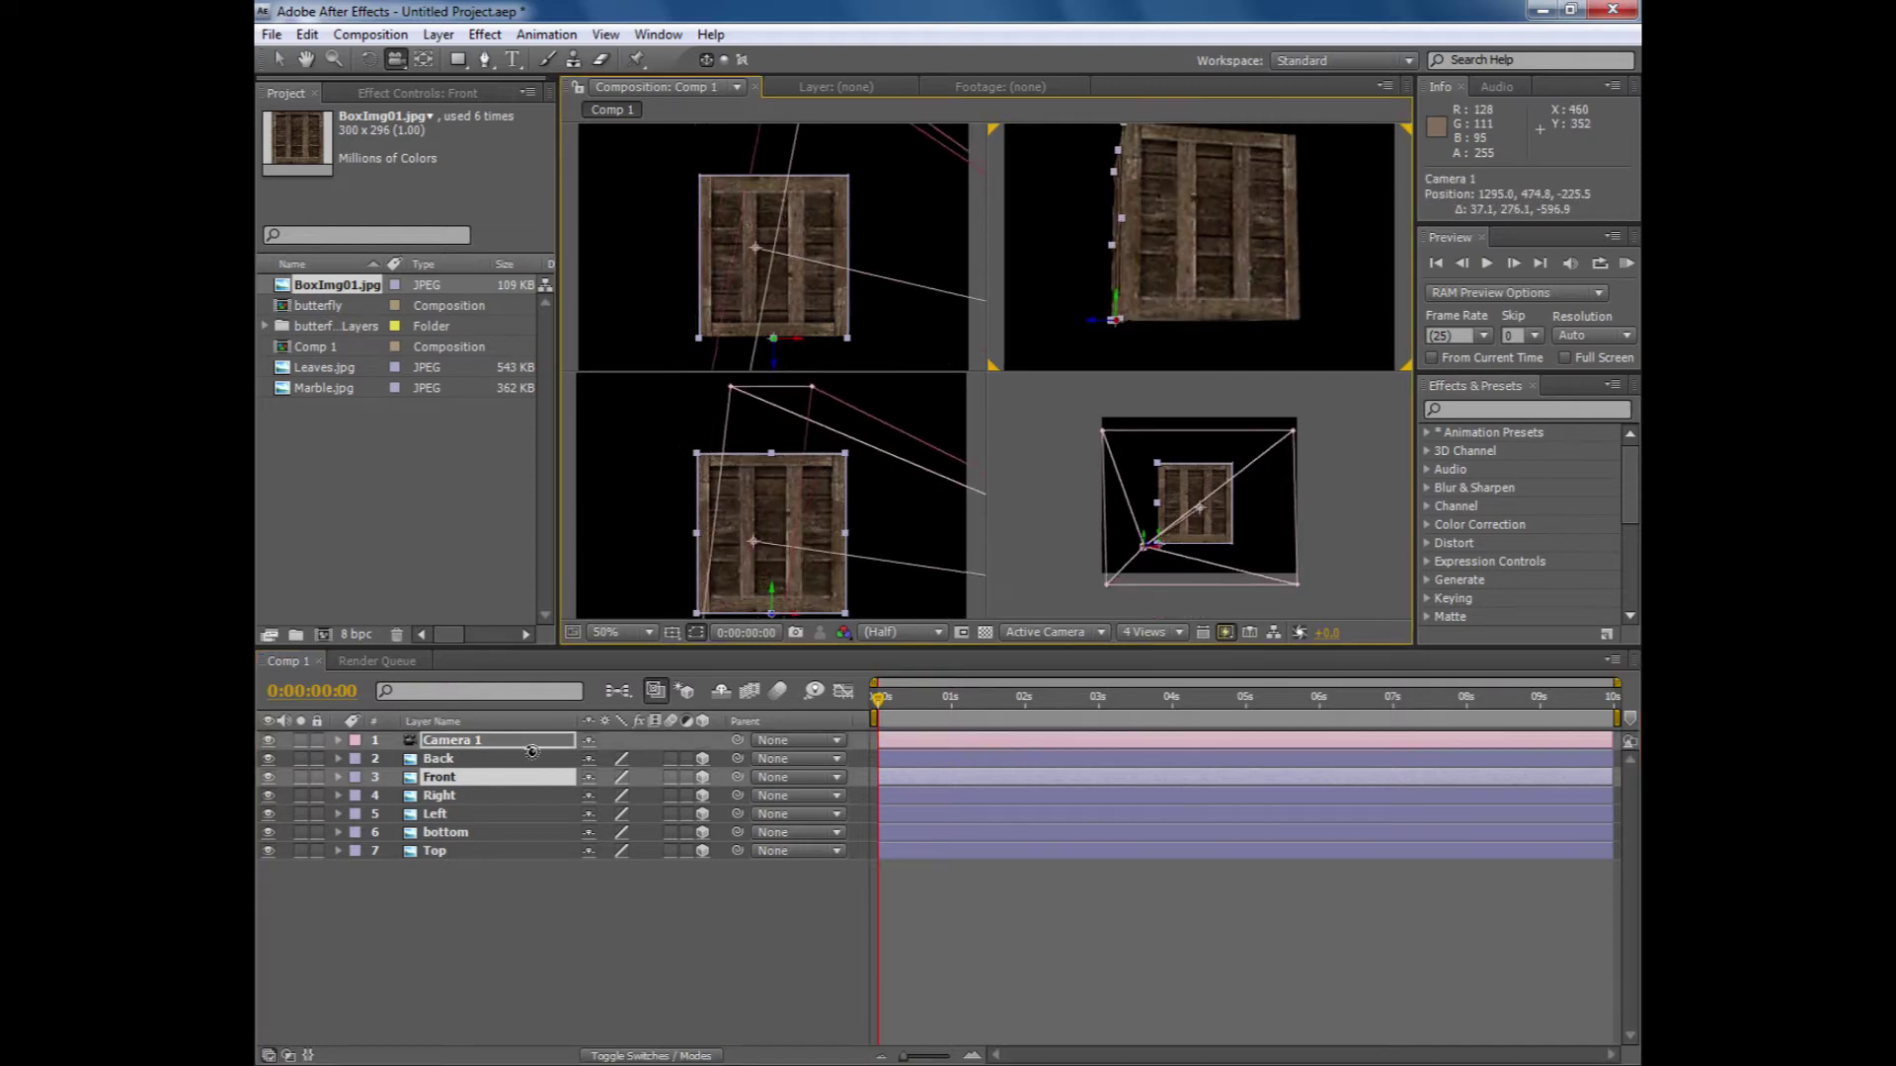
{"action": "left_click", "coordinate": [469, 800]}
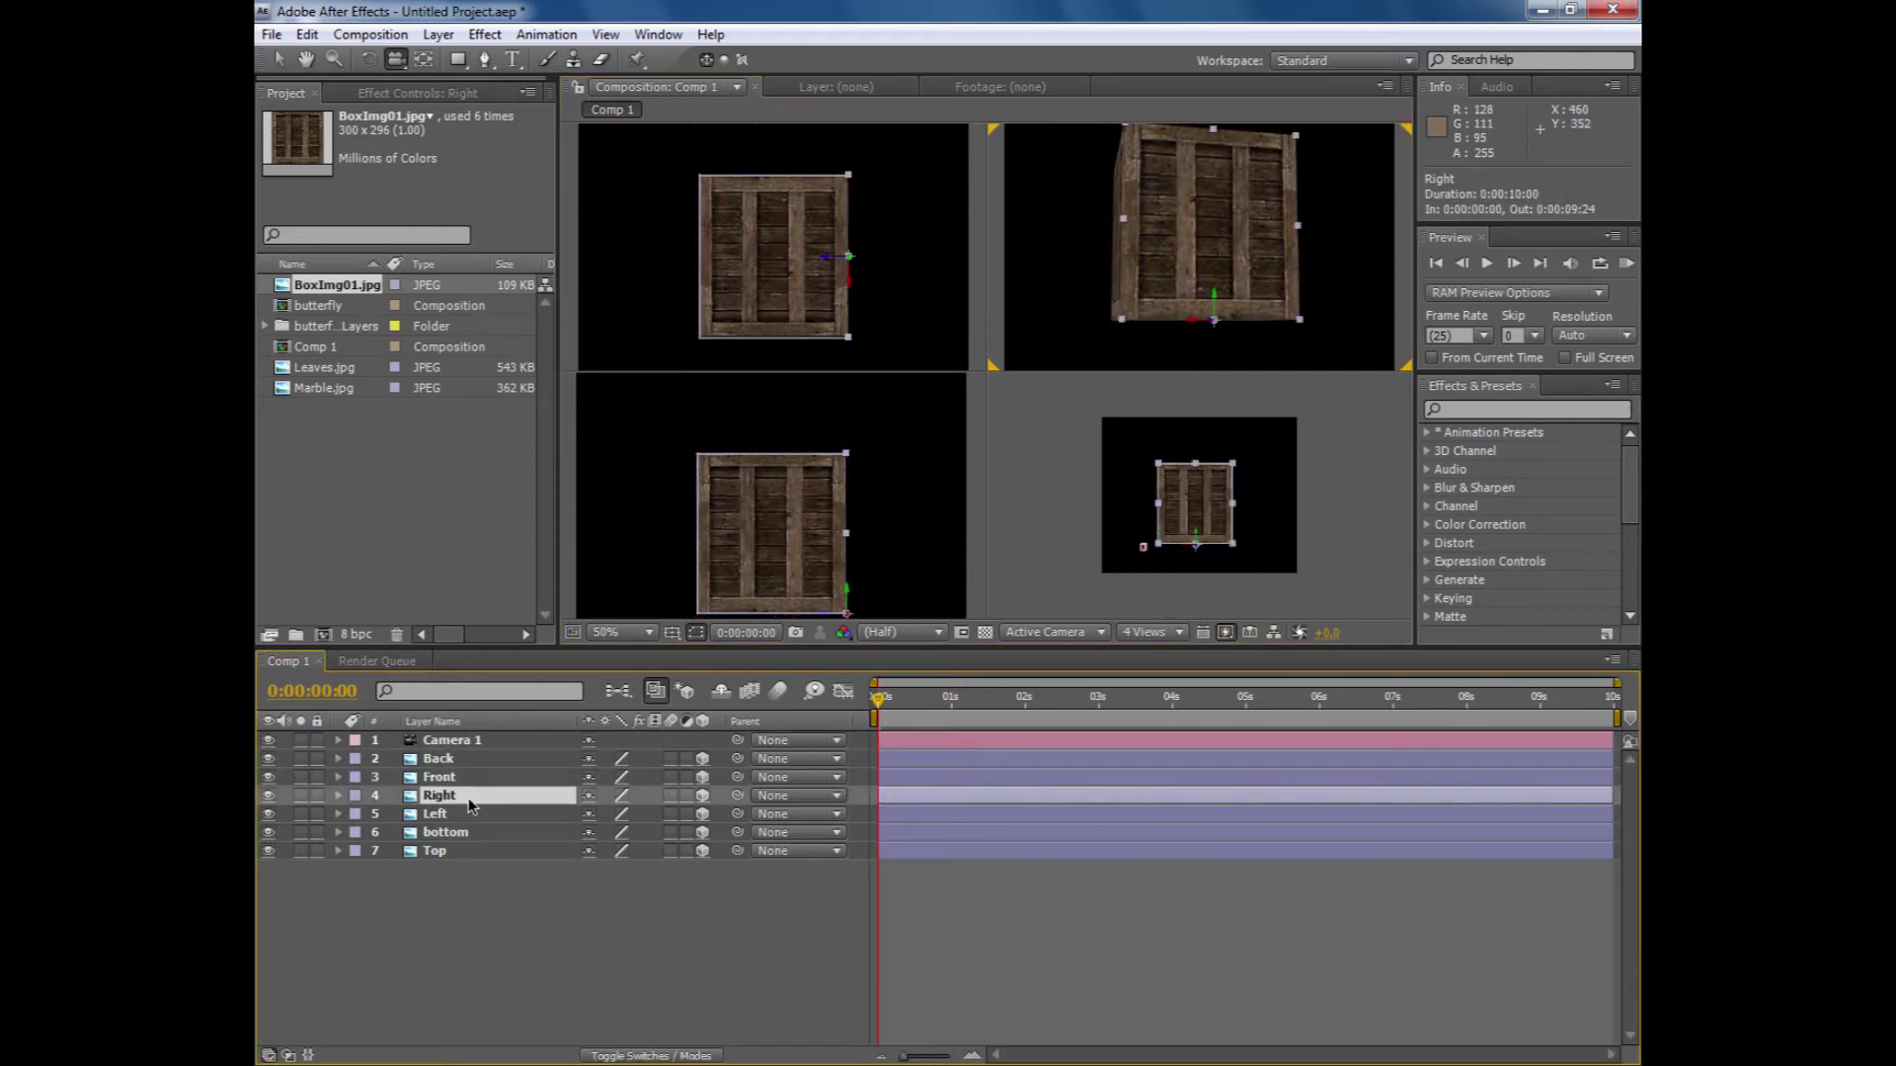
{"action": "left_click", "coordinate": [468, 814]}
{"action": "left_click_drag", "start_coordinate": [1088, 330], "coordinate": [1087, 431]}
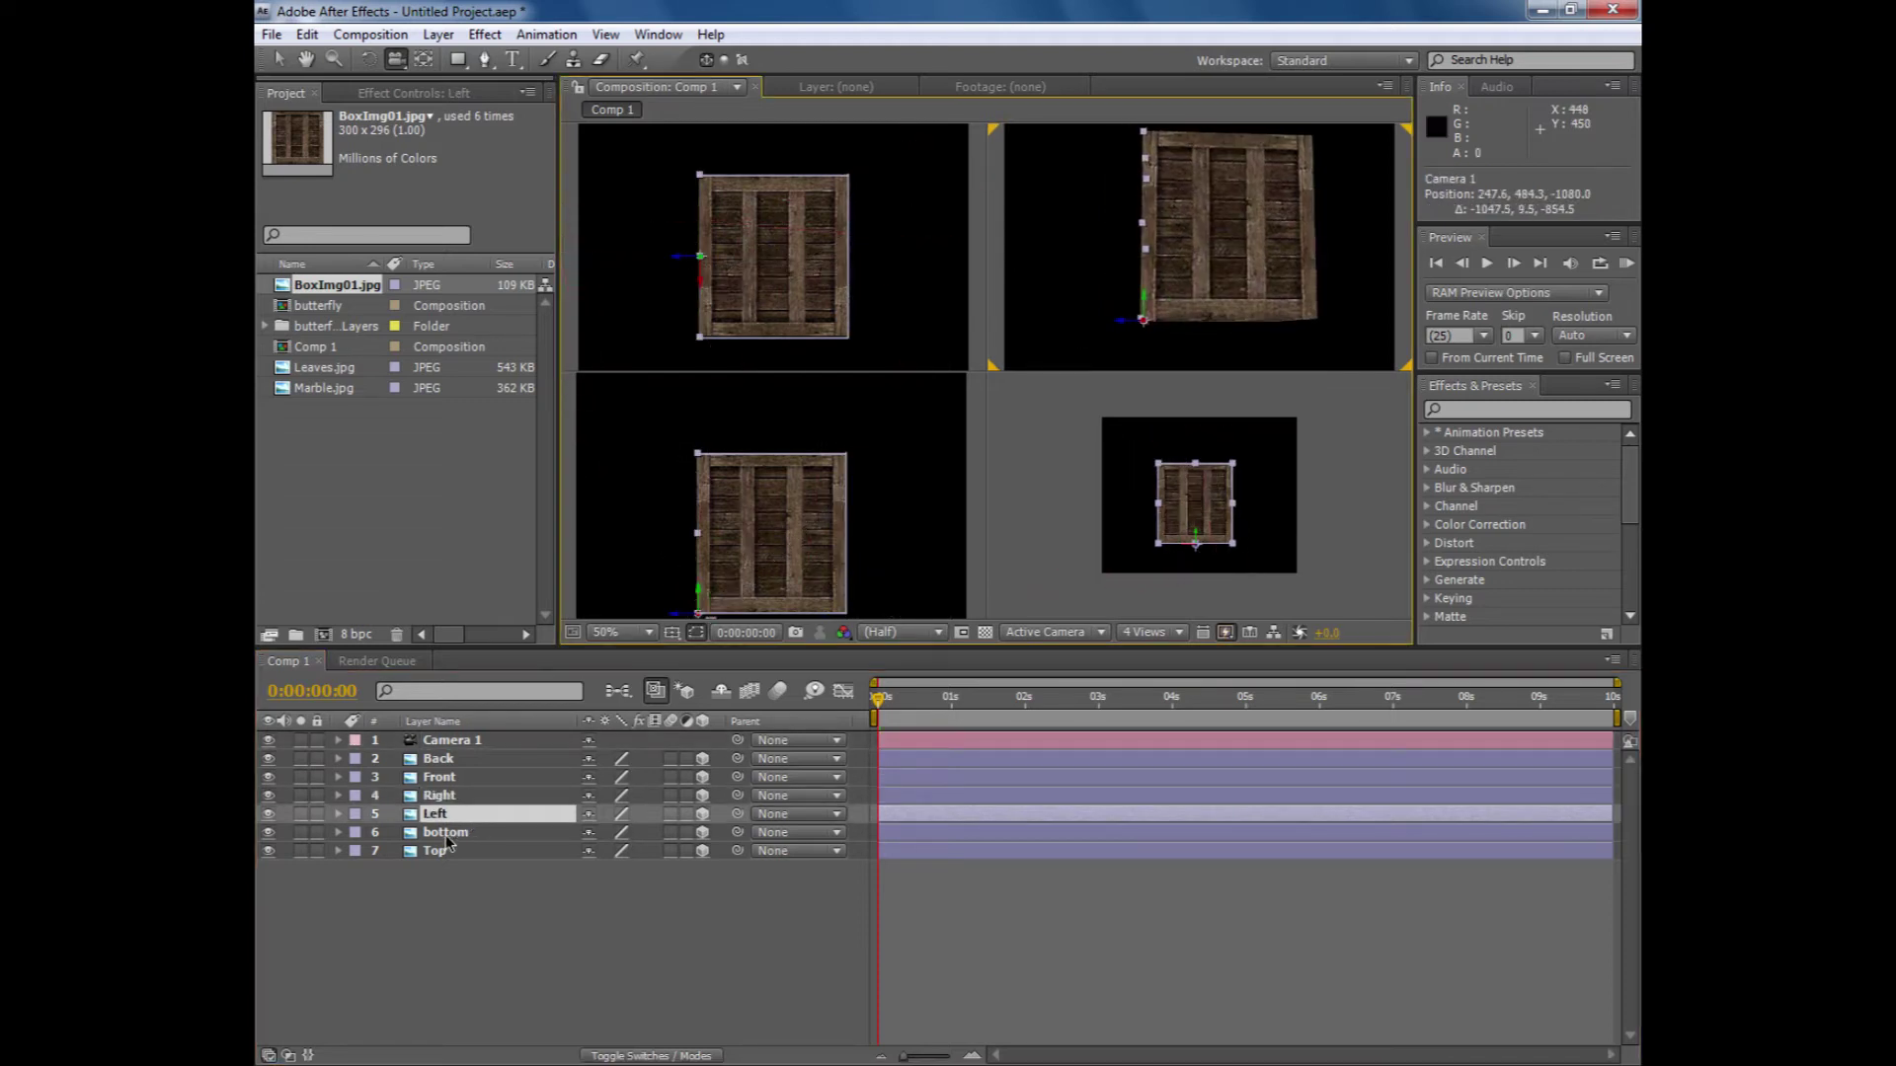
{"action": "left_click", "coordinate": [450, 835]}
{"action": "left_click_drag", "start_coordinate": [1096, 208], "coordinate": [1181, 273]}
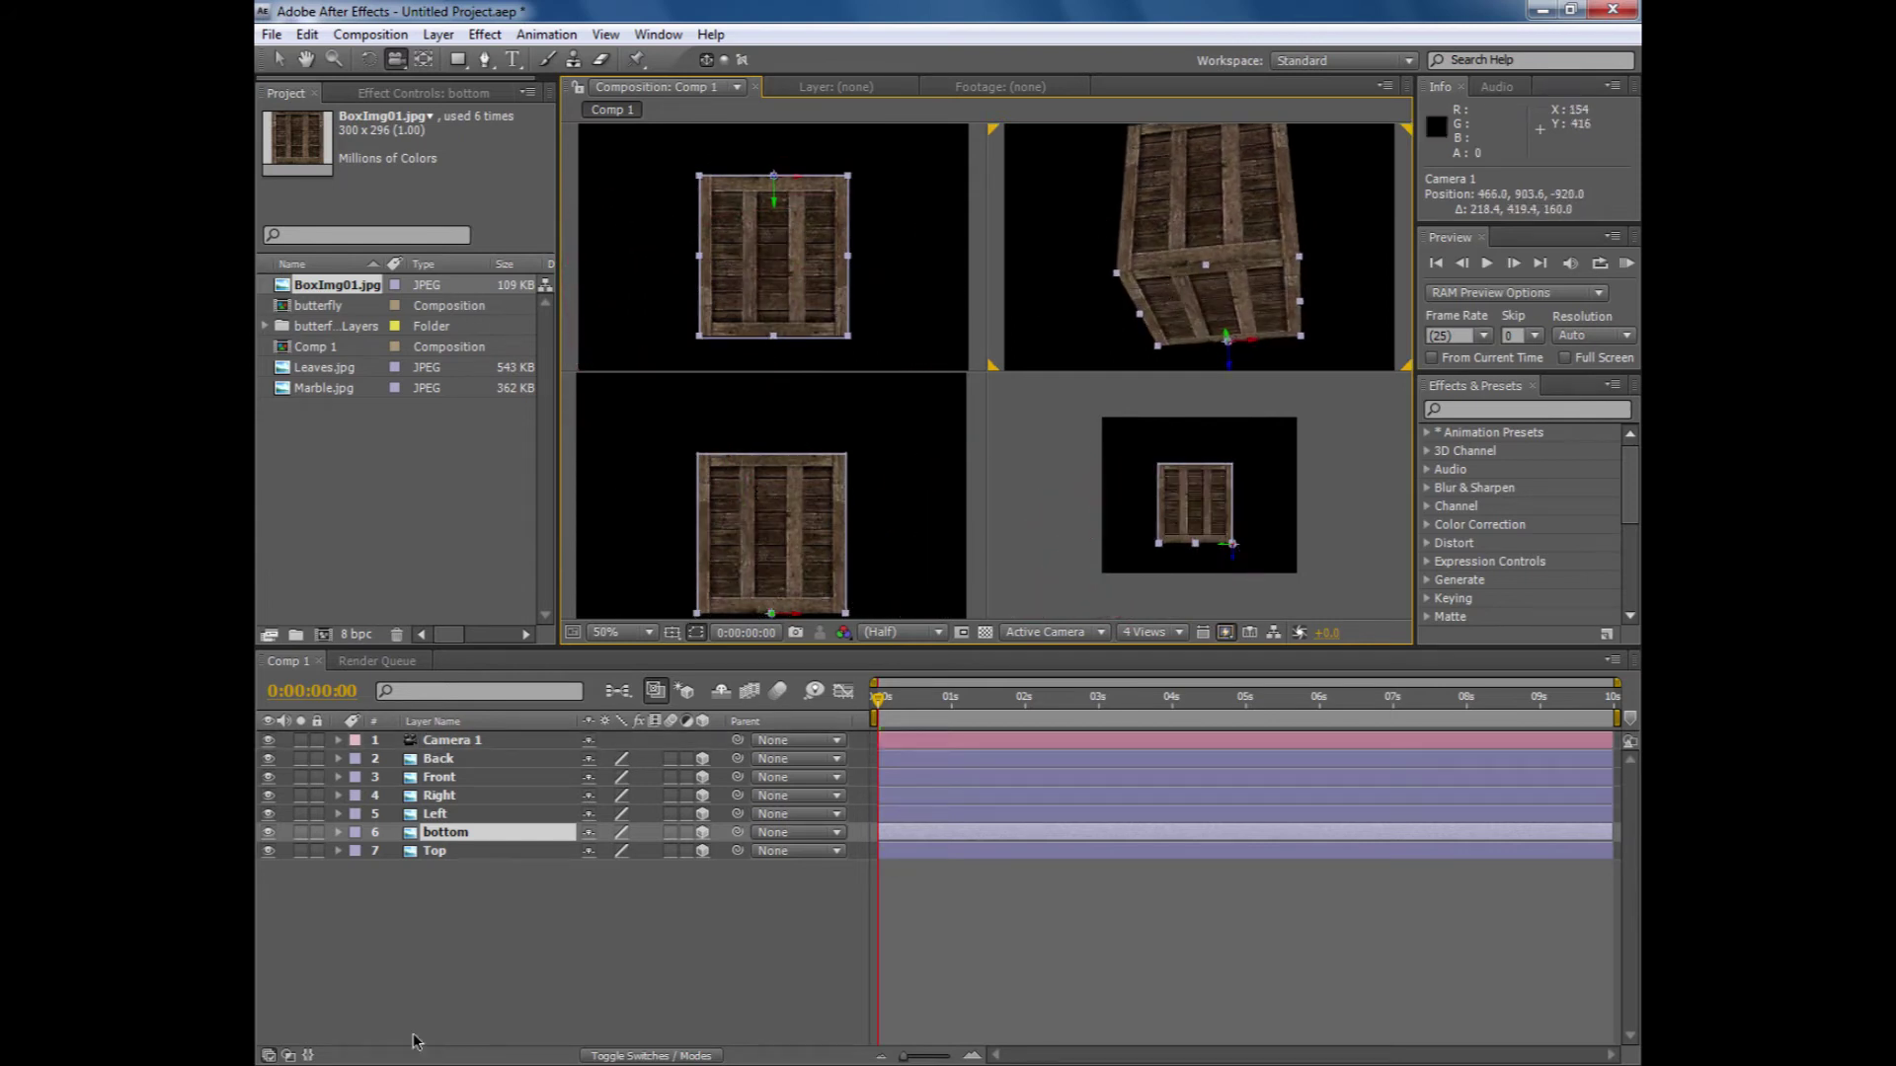
{"action": "left_click", "coordinate": [432, 853]}
{"action": "mouse_move", "coordinate": [1136, 324]}
{"action": "left_mouse_down"}
{"action": "mouse_move", "coordinate": [1100, 435]}
{"action": "mouse_move", "coordinate": [1136, 296]}
{"action": "left_mouse_up"}
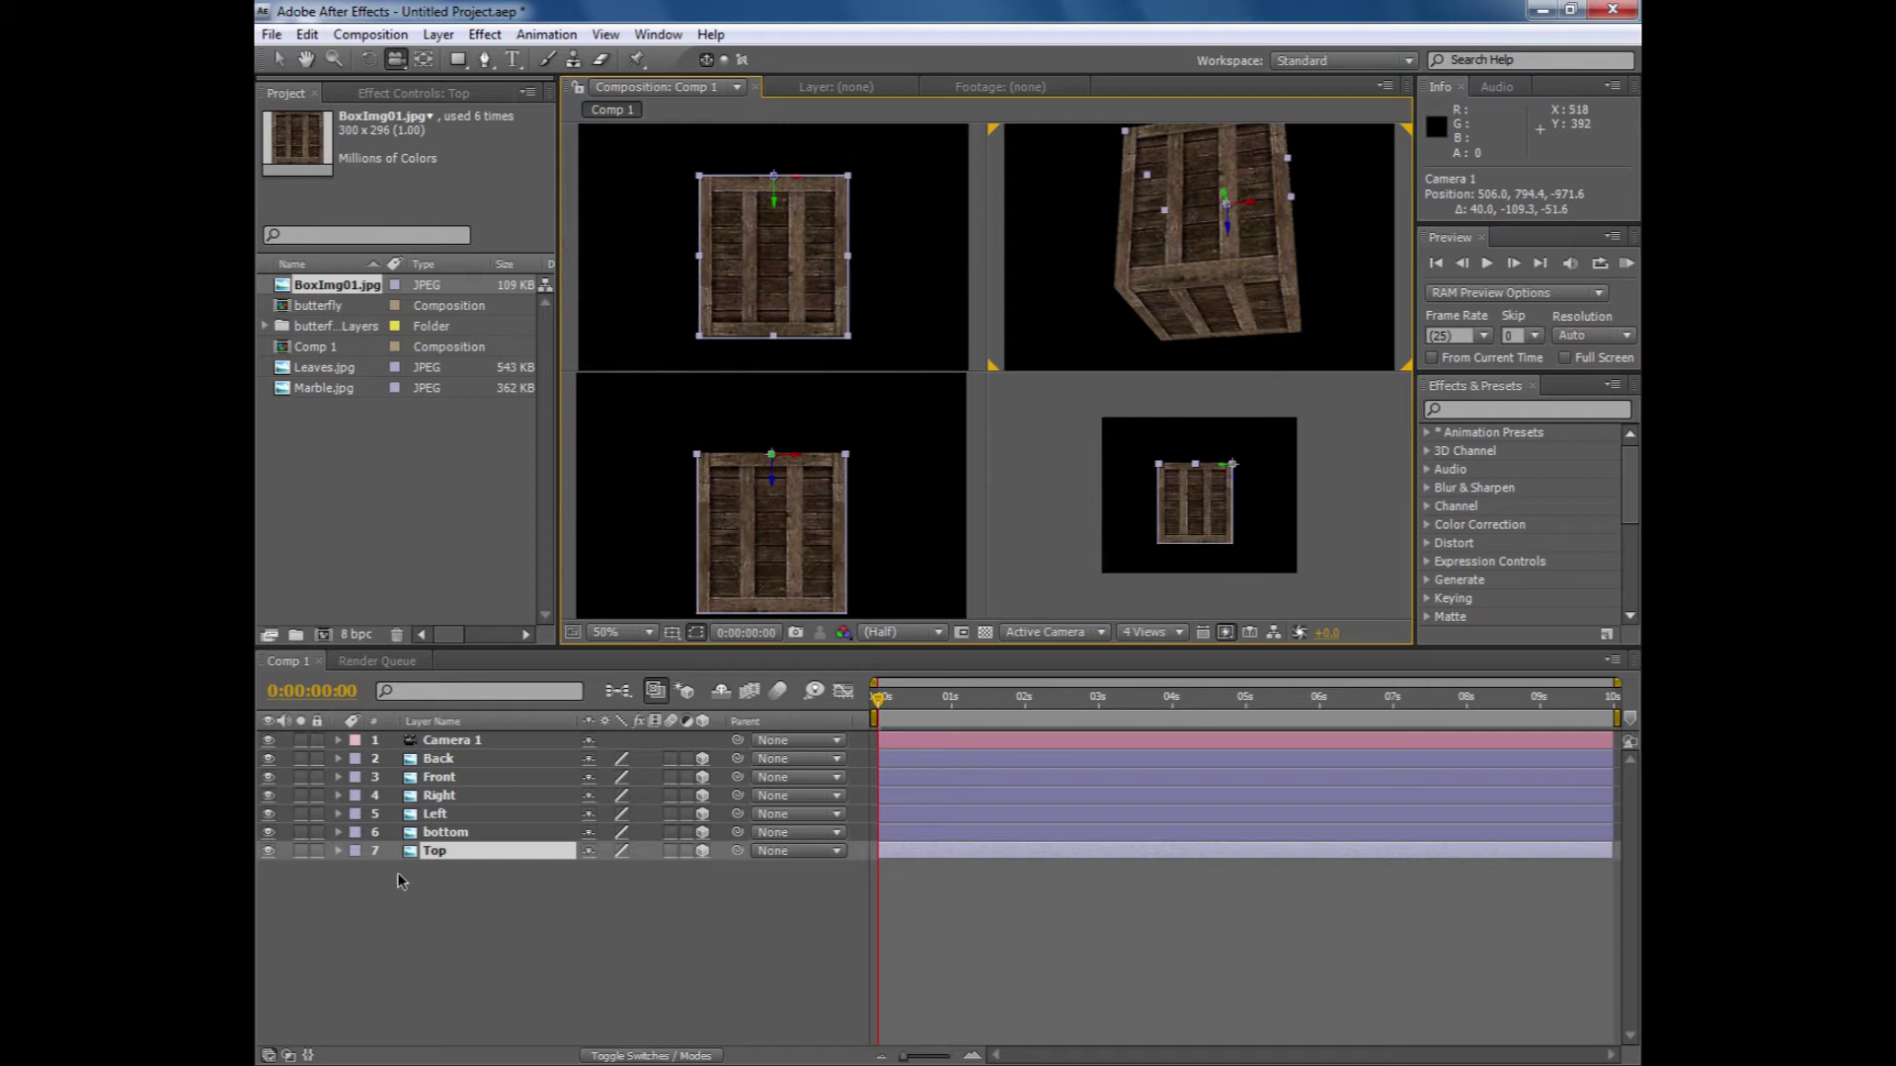
- Show the bottom layer's rotation properties and set its Z orientation to 180°
{"action": "left_click", "coordinate": [441, 835]}
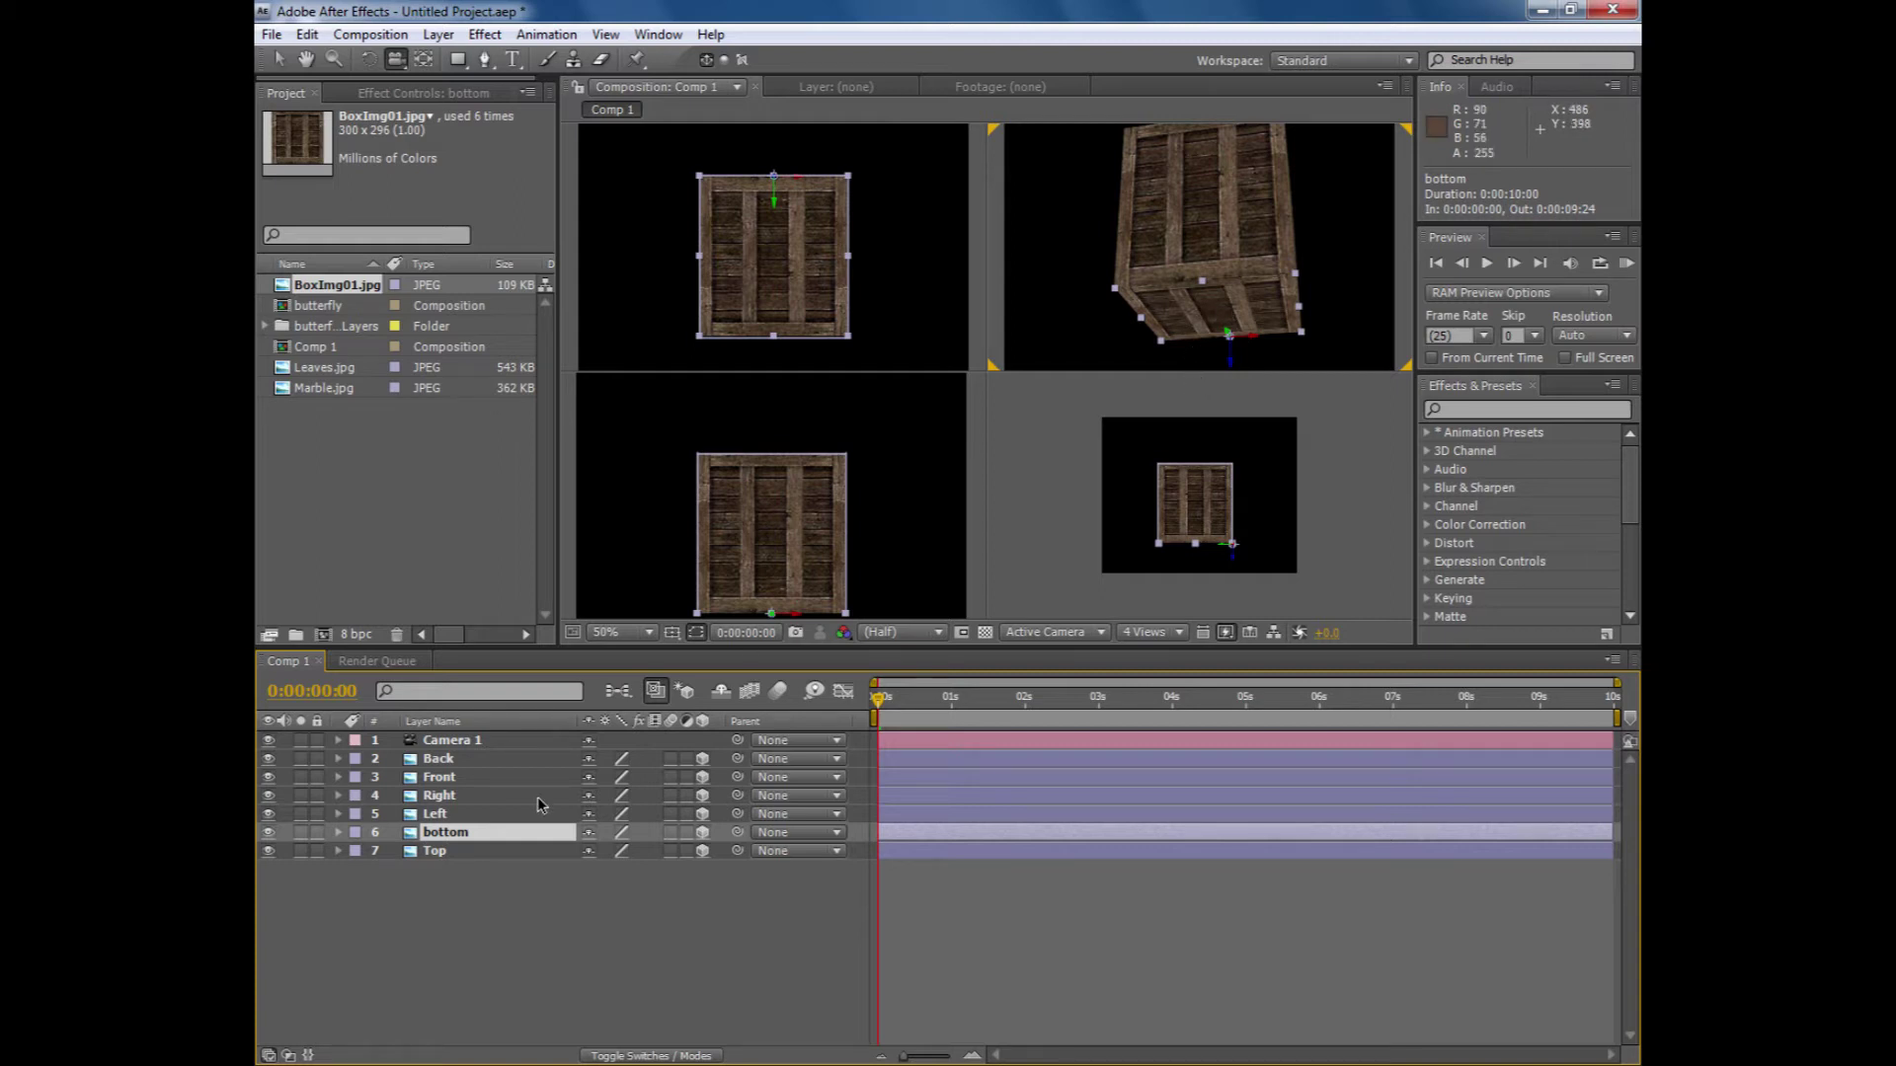
{"action": "key", "text": "r"}
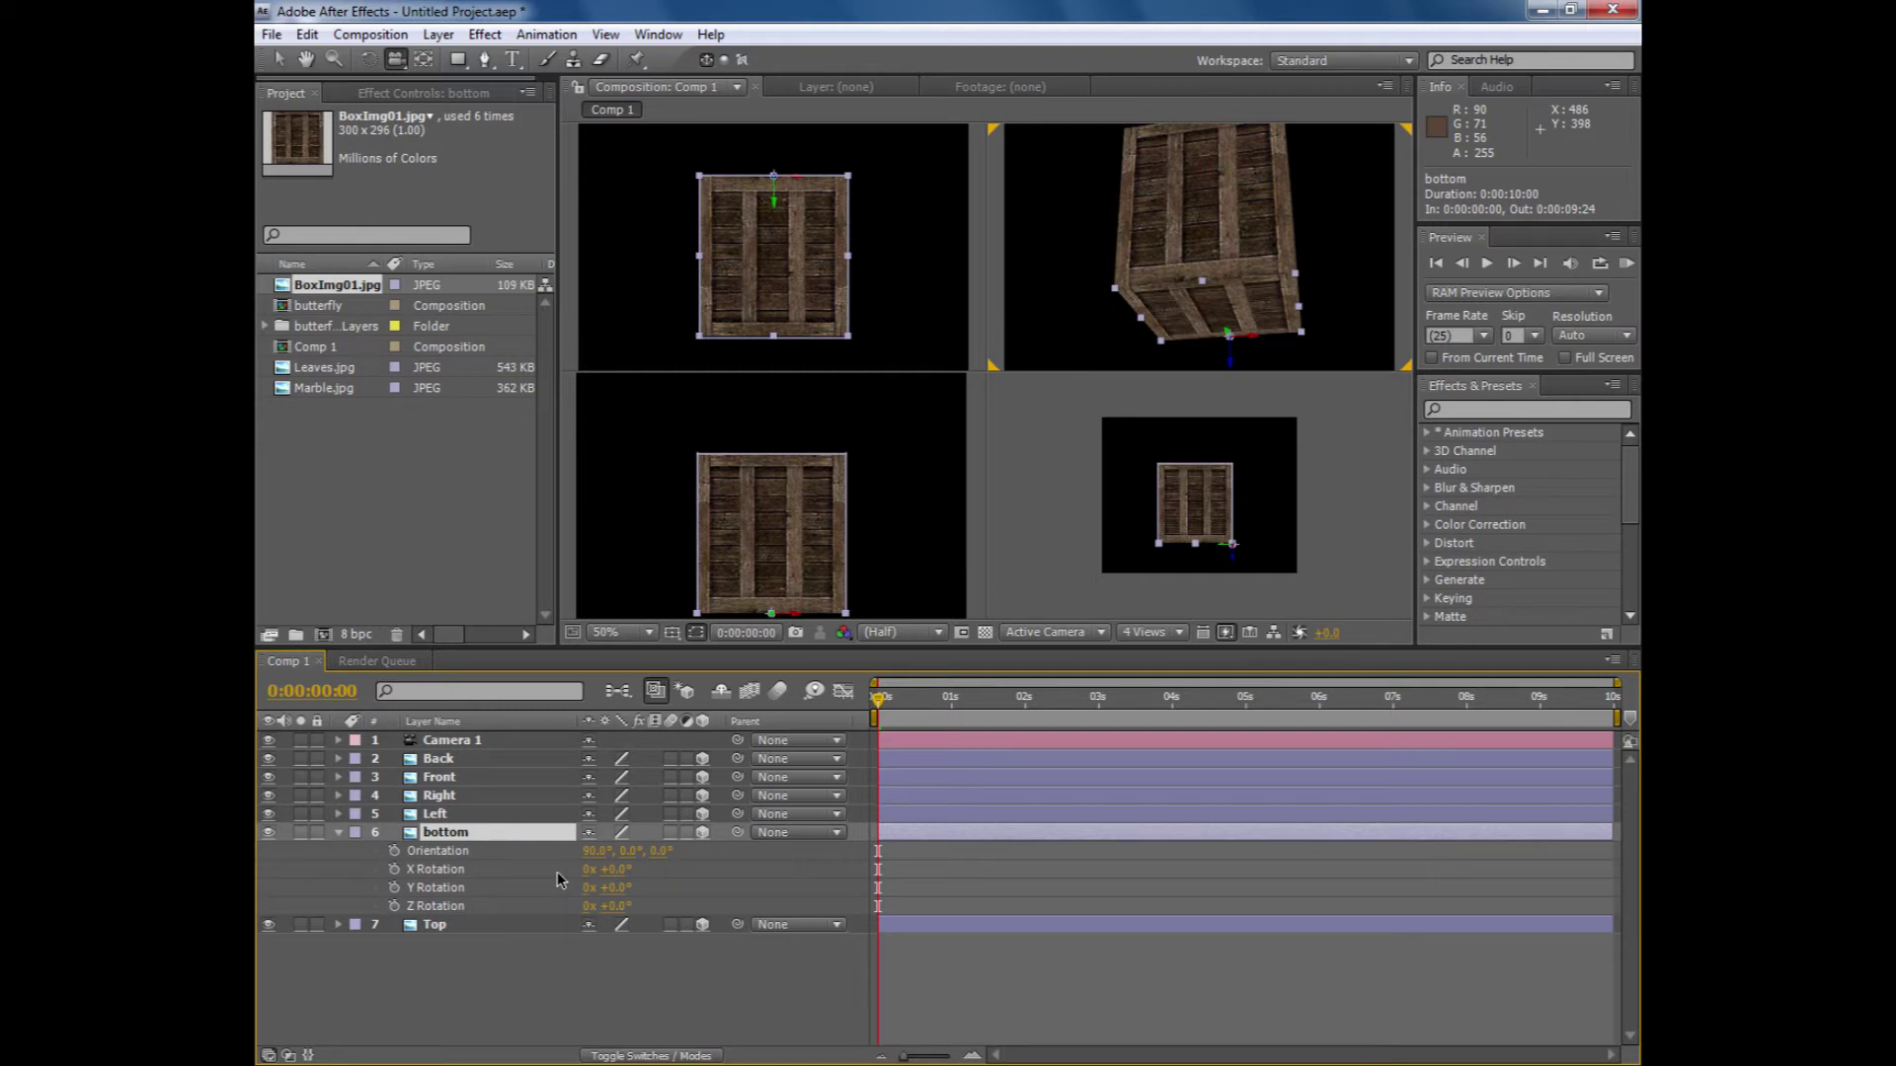
{"action": "left_click", "coordinate": [659, 853]}
{"action": "key", "text": "Return"}
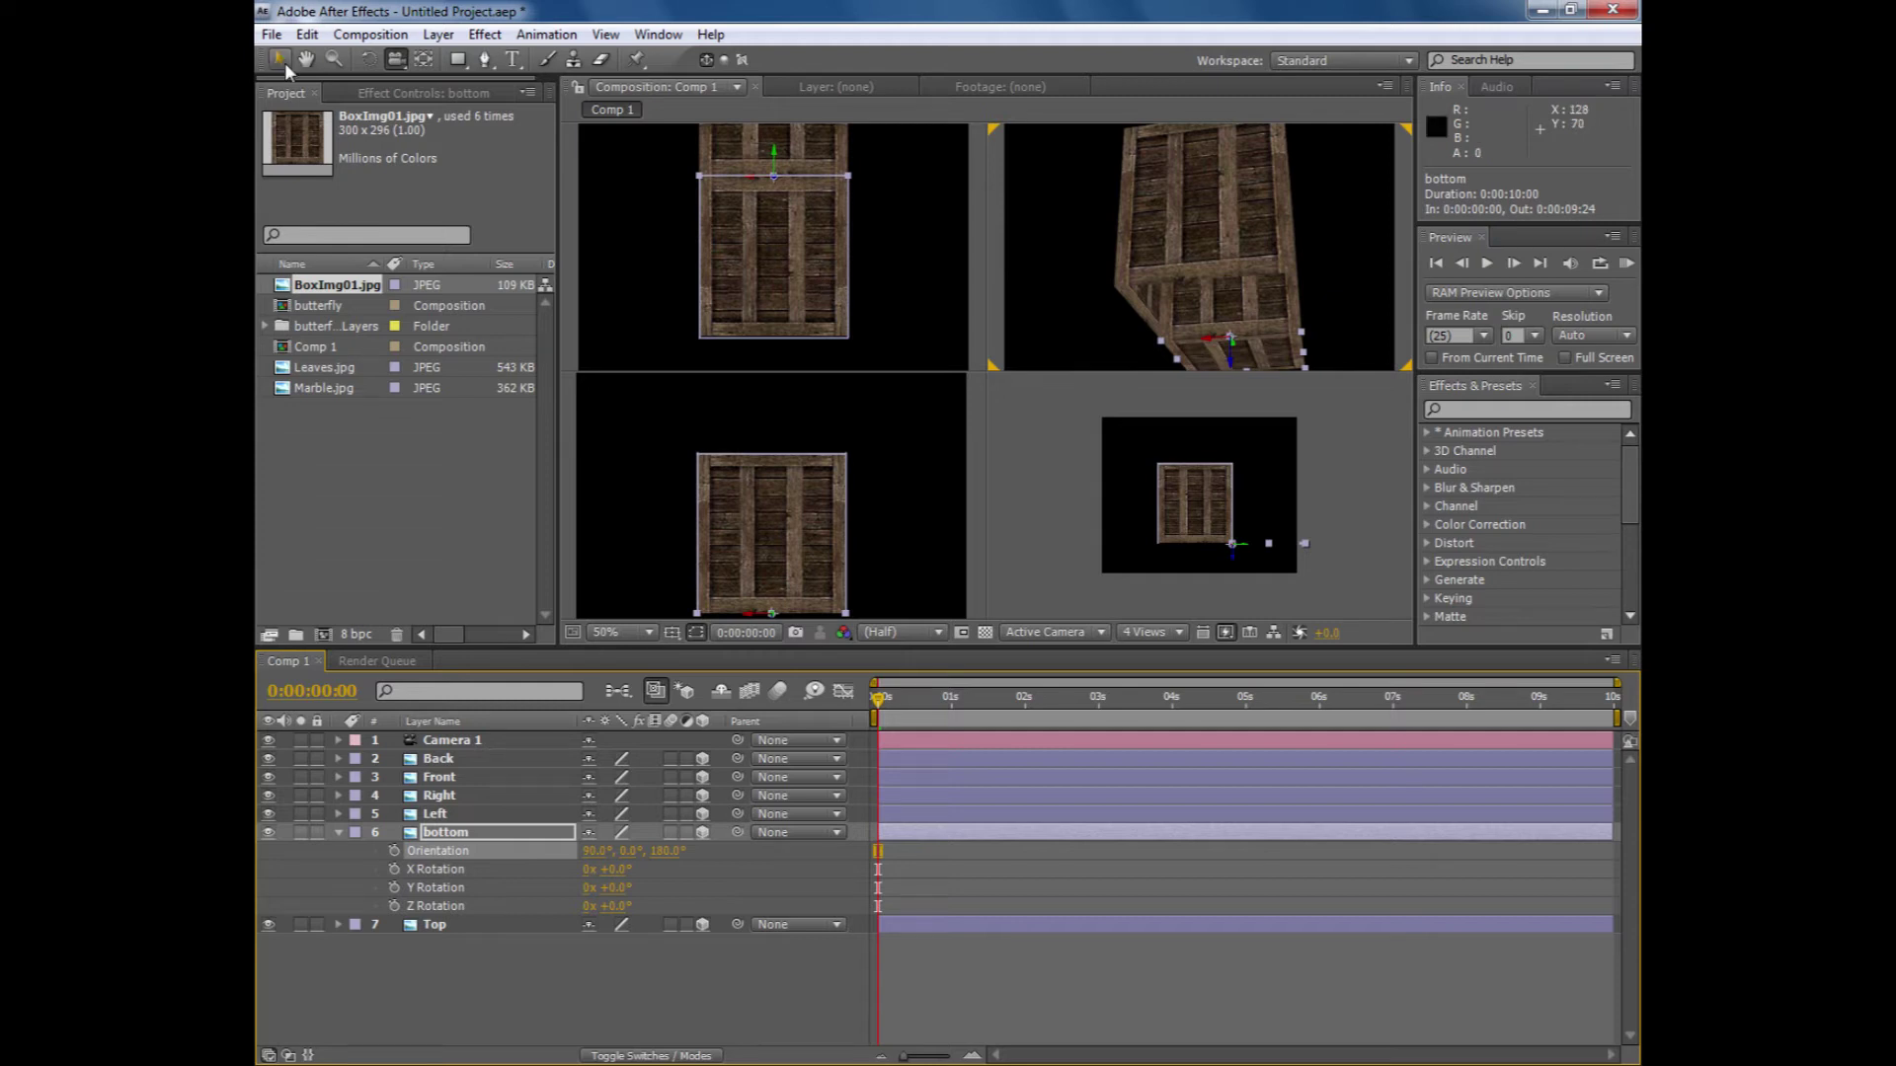
- Move the bottom panel in the Top view back under the box, at about Z -166, and deselect it
{"action": "left_click", "coordinate": [278, 61]}
{"action": "left_click_drag", "start_coordinate": [776, 176], "coordinate": [767, 327]}
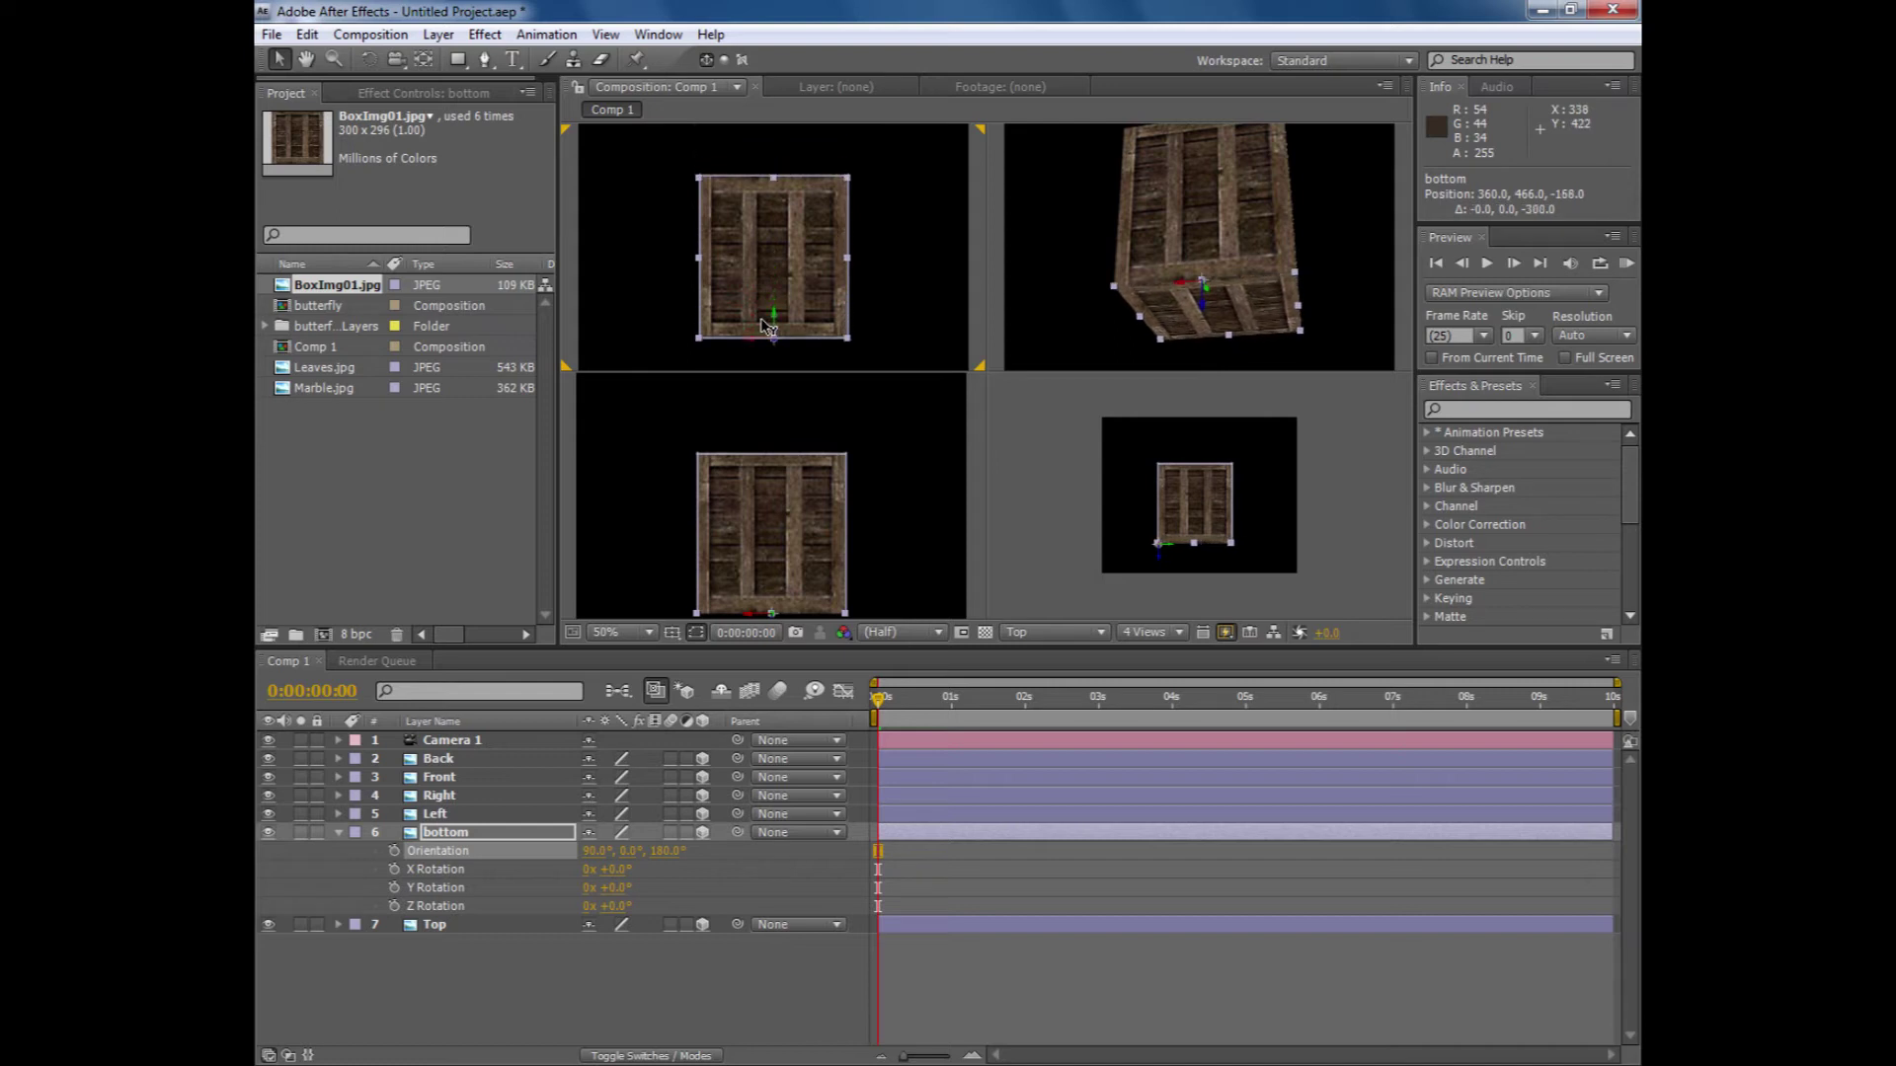
{"action": "left_click", "coordinate": [713, 860]}
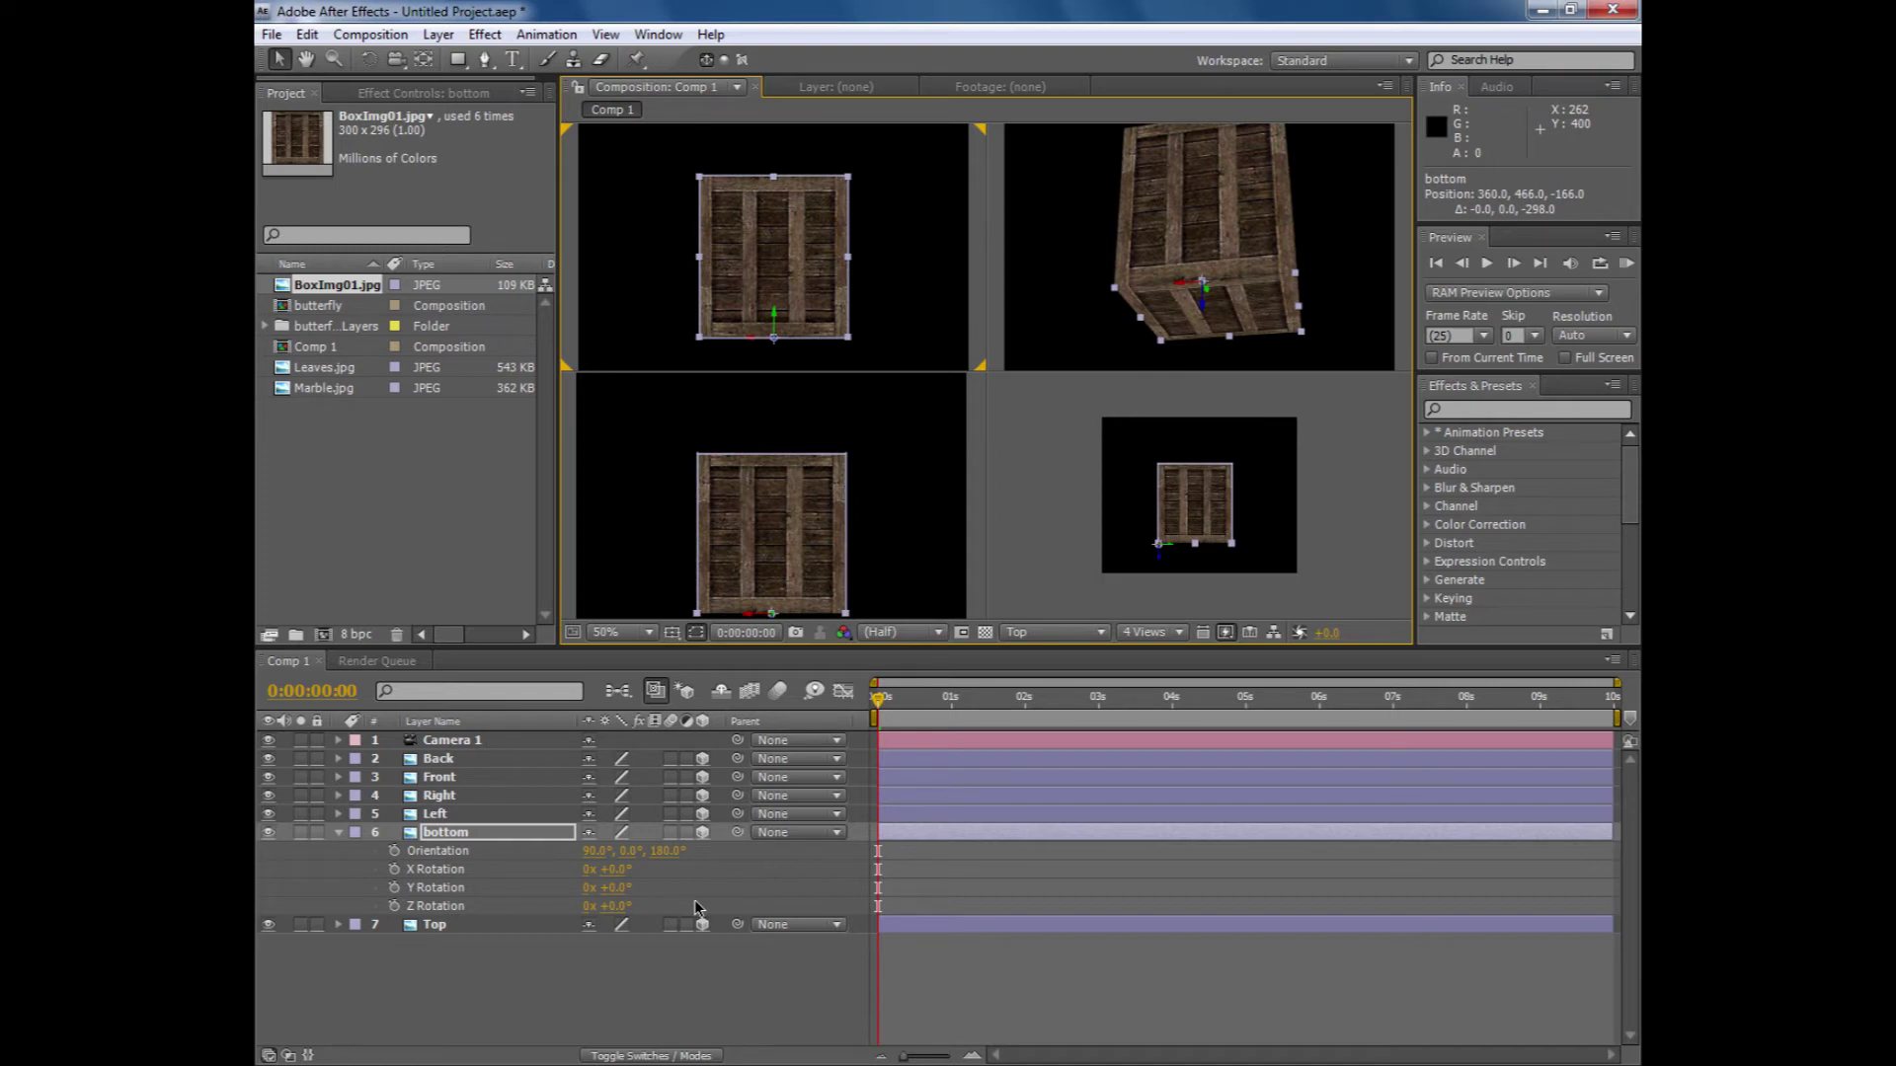
{"action": "left_click", "coordinate": [670, 973]}
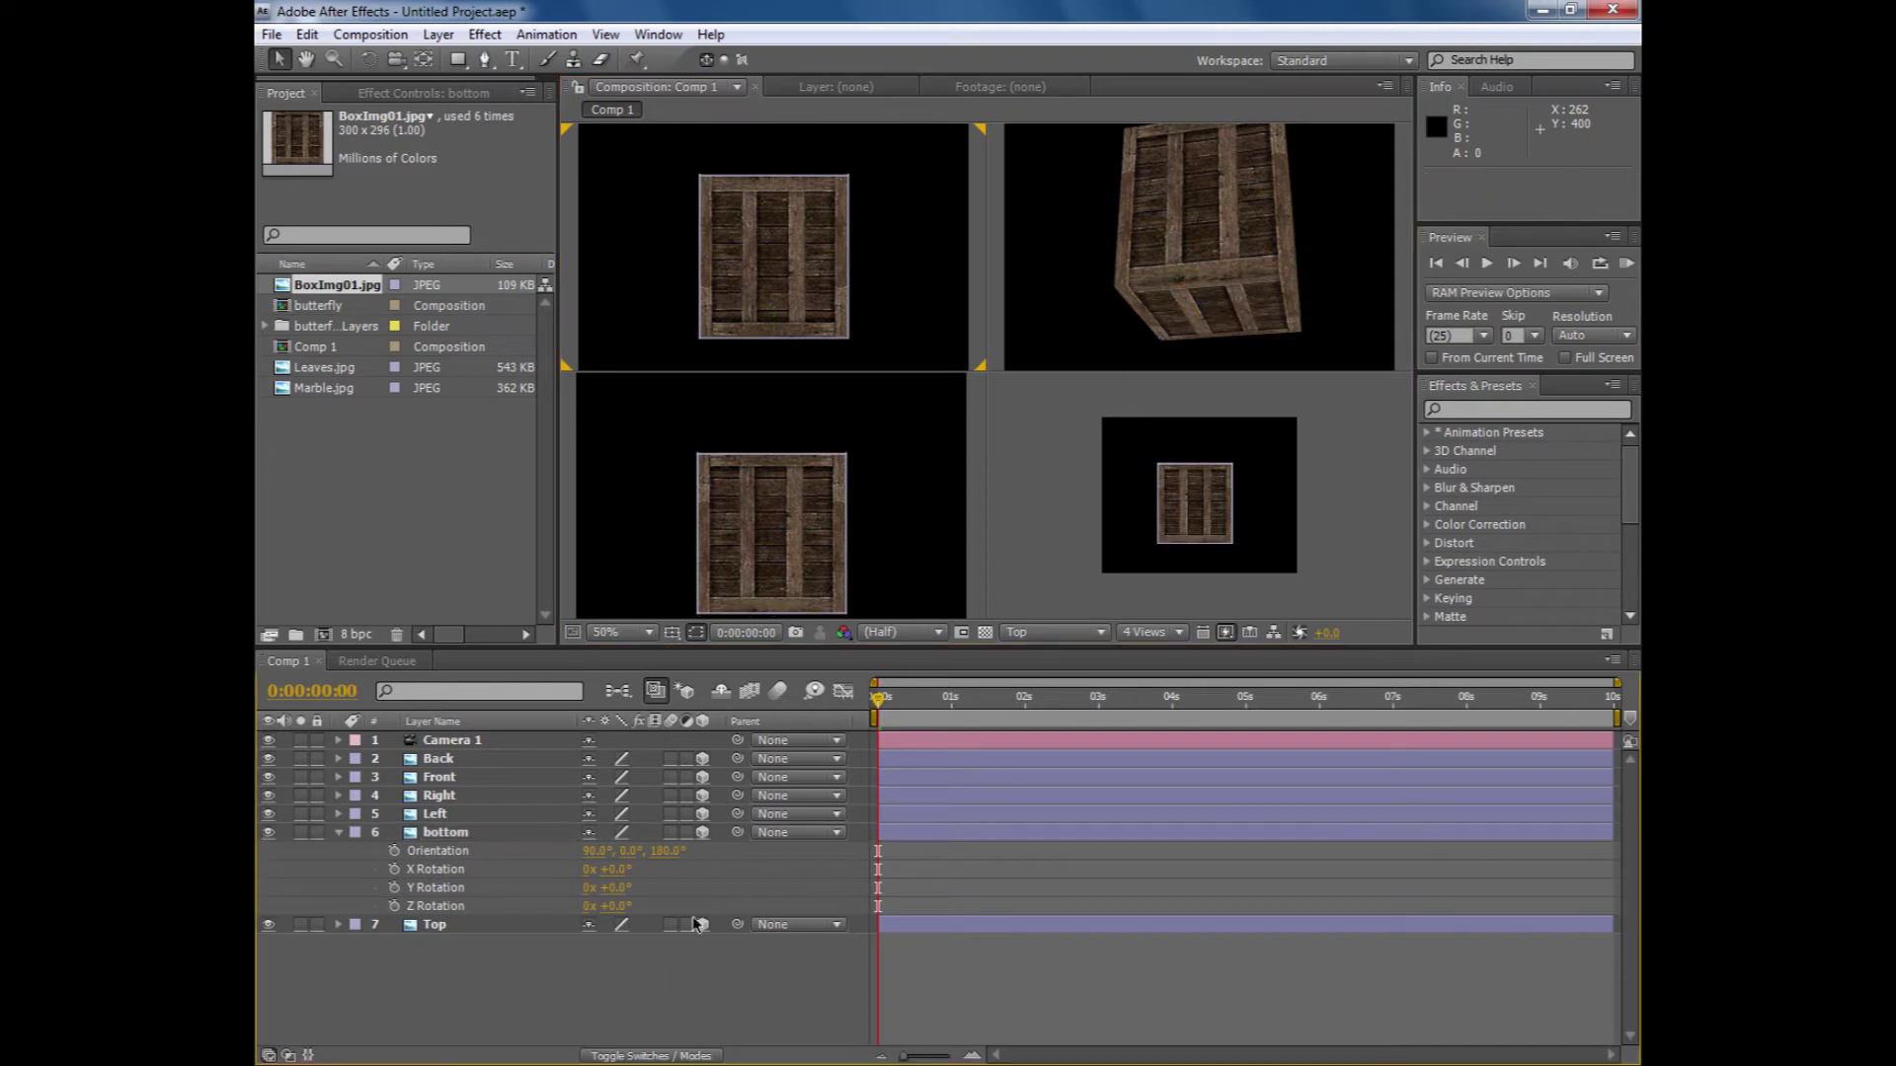
- Orbit the camera to view the box from above and collapse the bottom layer's rotation properties
{"action": "left_click", "coordinate": [401, 61]}
{"action": "left_click_drag", "start_coordinate": [1207, 279], "coordinate": [1057, 358]}
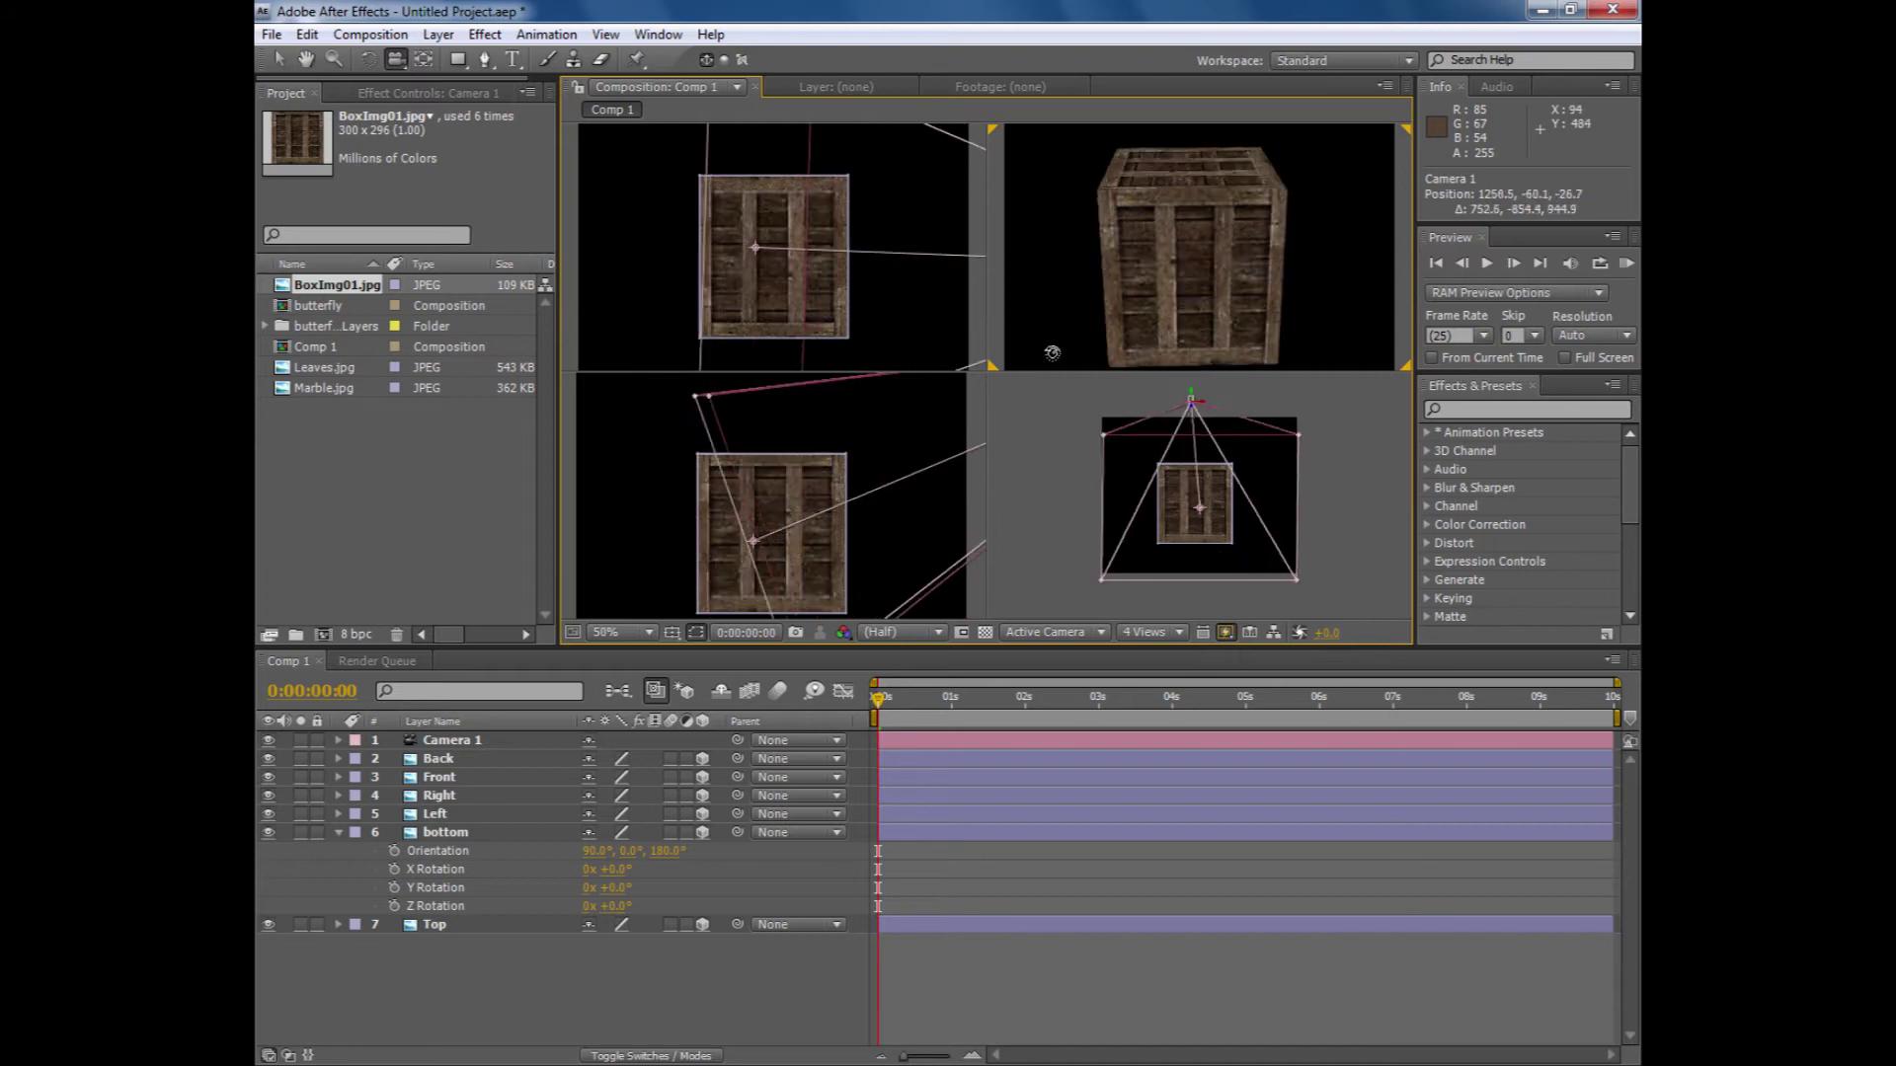
{"action": "left_click", "coordinate": [337, 834]}
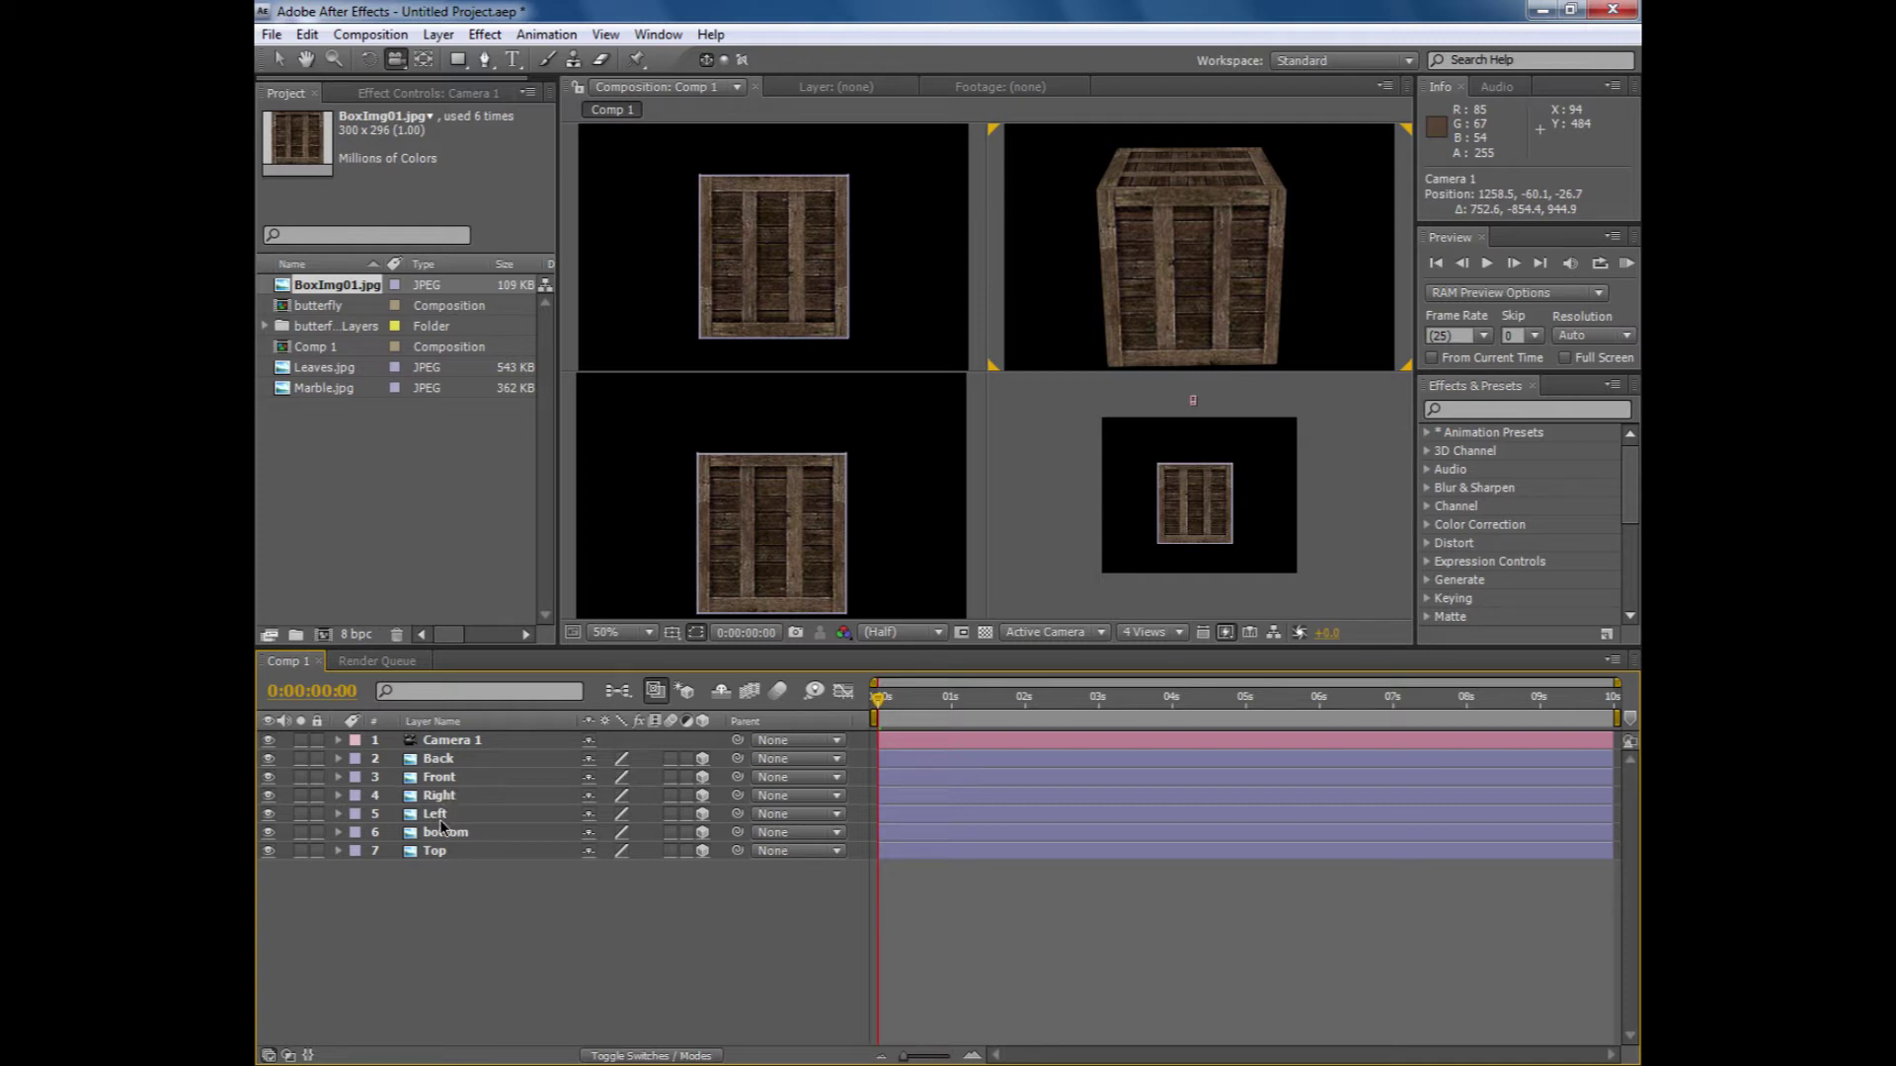
- Check the Top layer's placement on the box and orbit the camera to view the box from below
{"action": "left_click", "coordinate": [440, 855]}
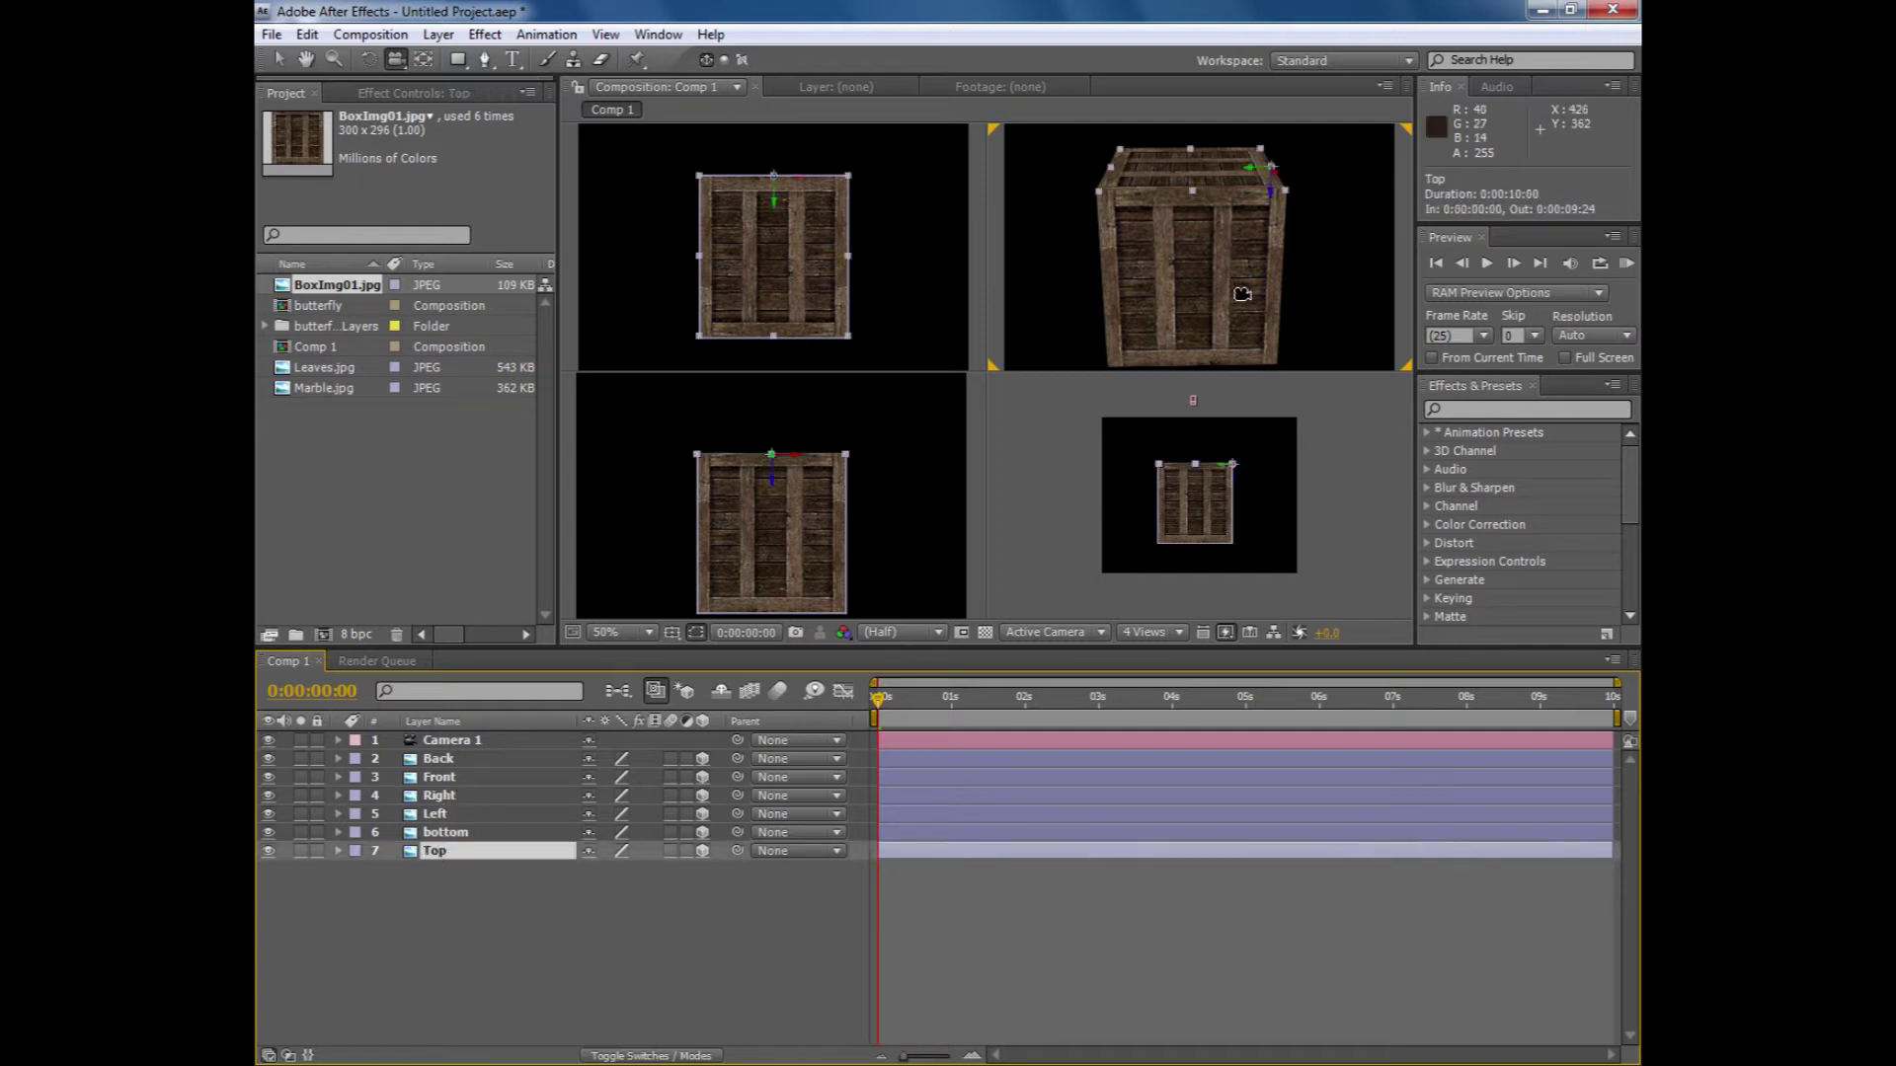
{"action": "left_click_drag", "start_coordinate": [1113, 299], "coordinate": [1257, 277]}
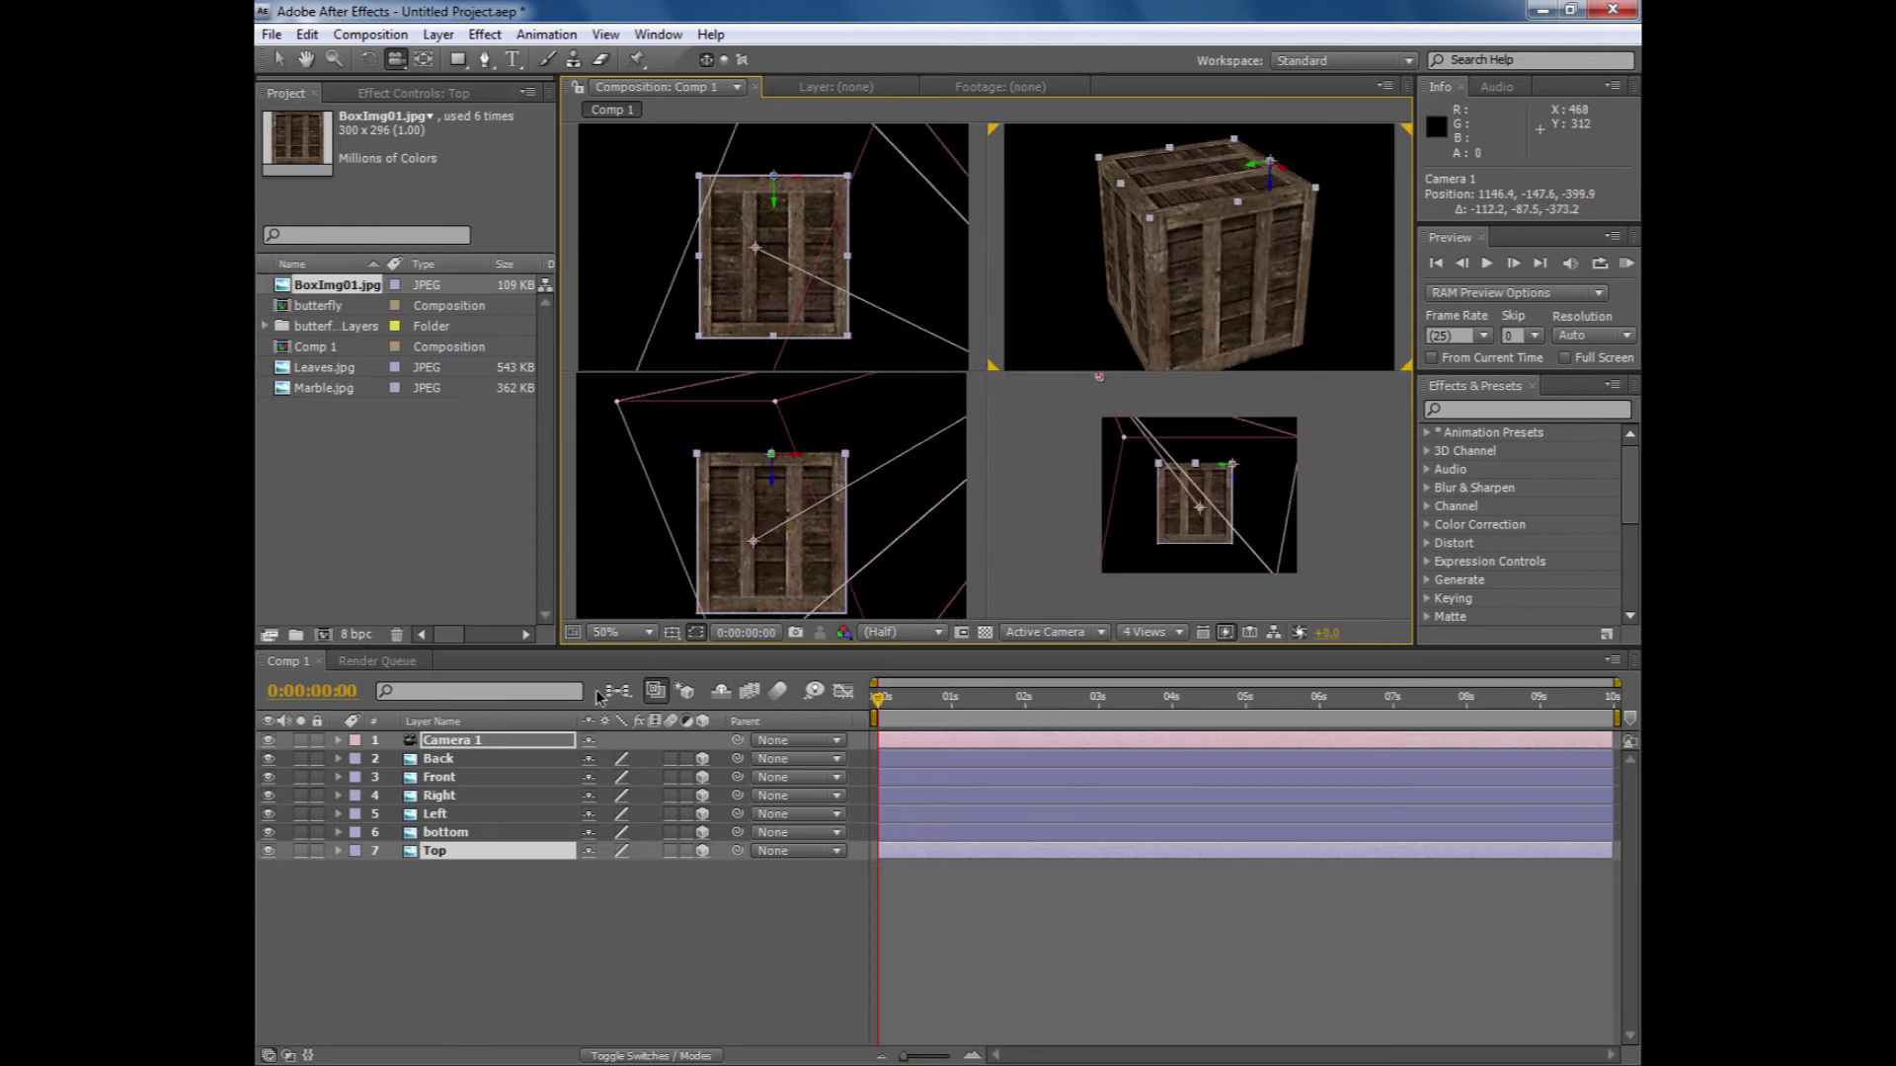
{"action": "left_click", "coordinate": [435, 856]}
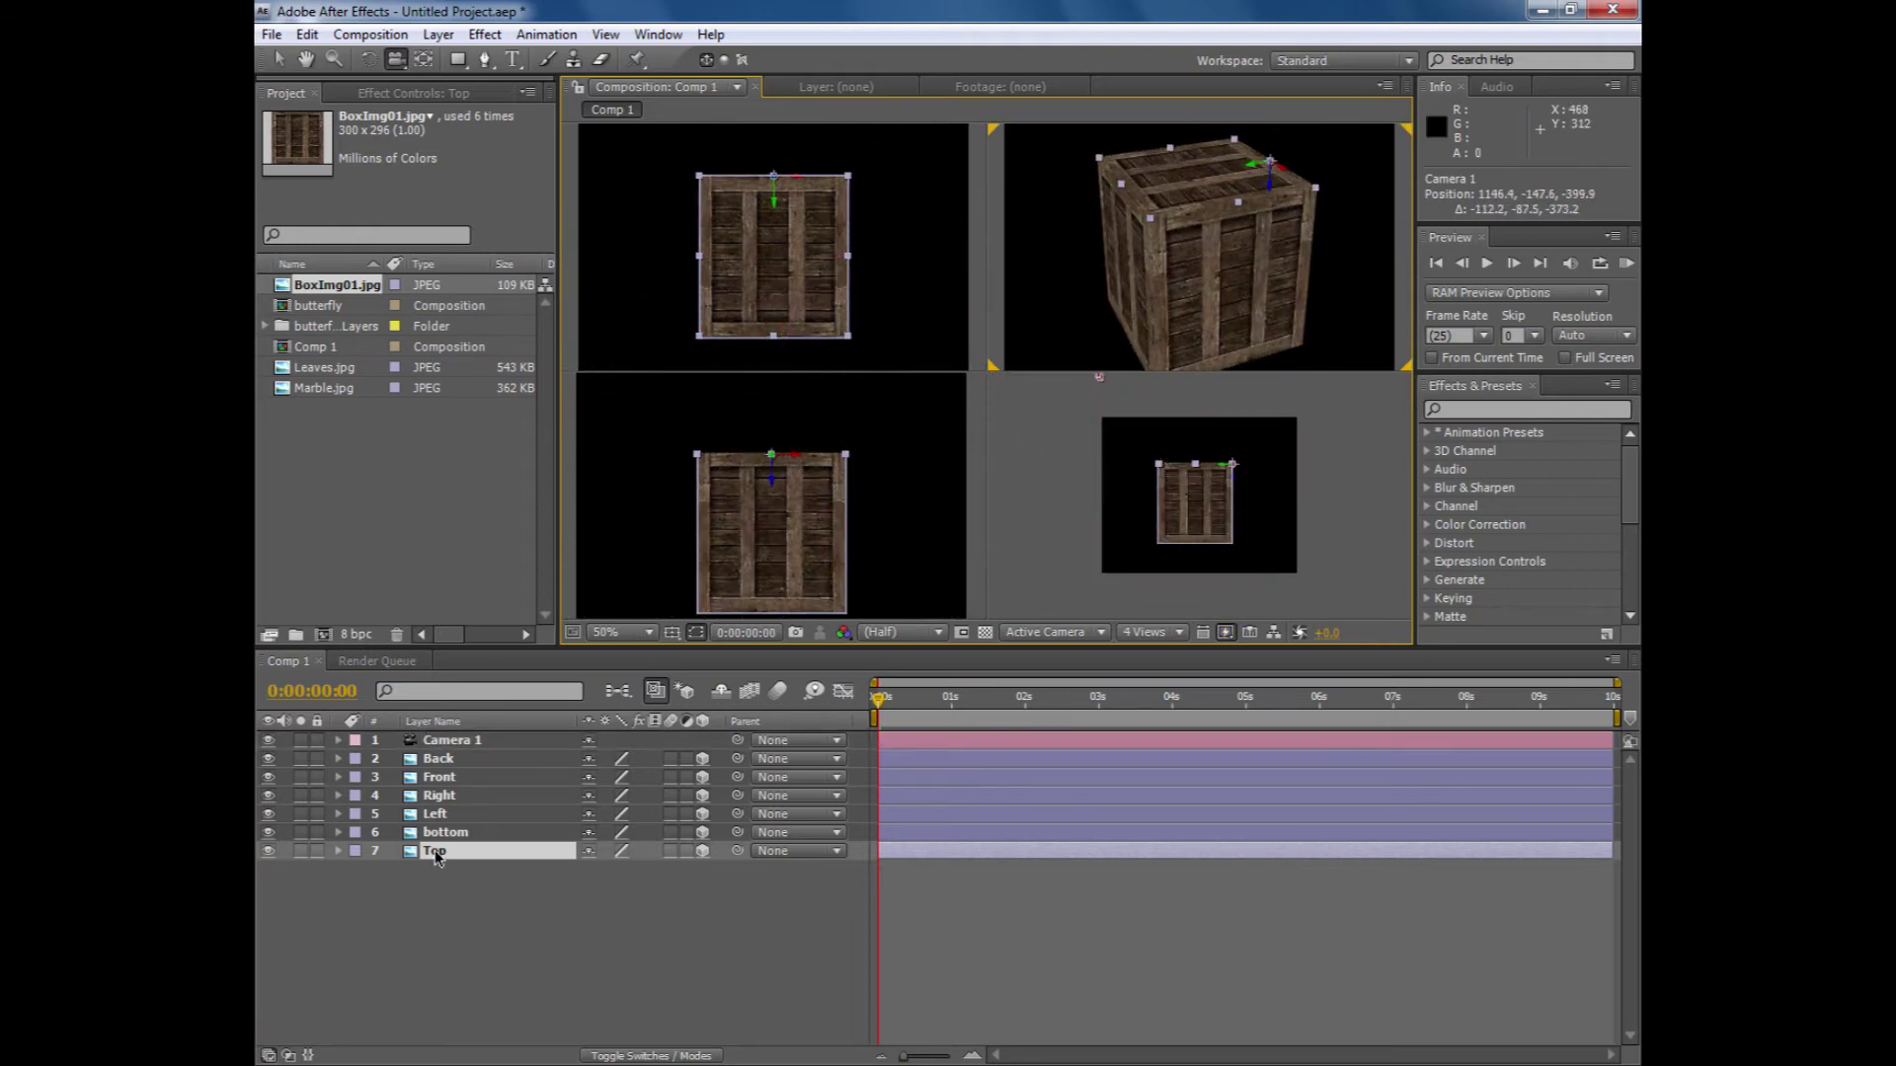
{"action": "left_click", "coordinate": [446, 760]}
{"action": "left_click_drag", "start_coordinate": [1086, 301], "coordinate": [1144, 208]}
- Move the bottom layer below Top in the stack and parent the Back, Front, Right, Left and Top layers to it
{"action": "left_click_drag", "start_coordinate": [450, 838], "coordinate": [385, 943]}
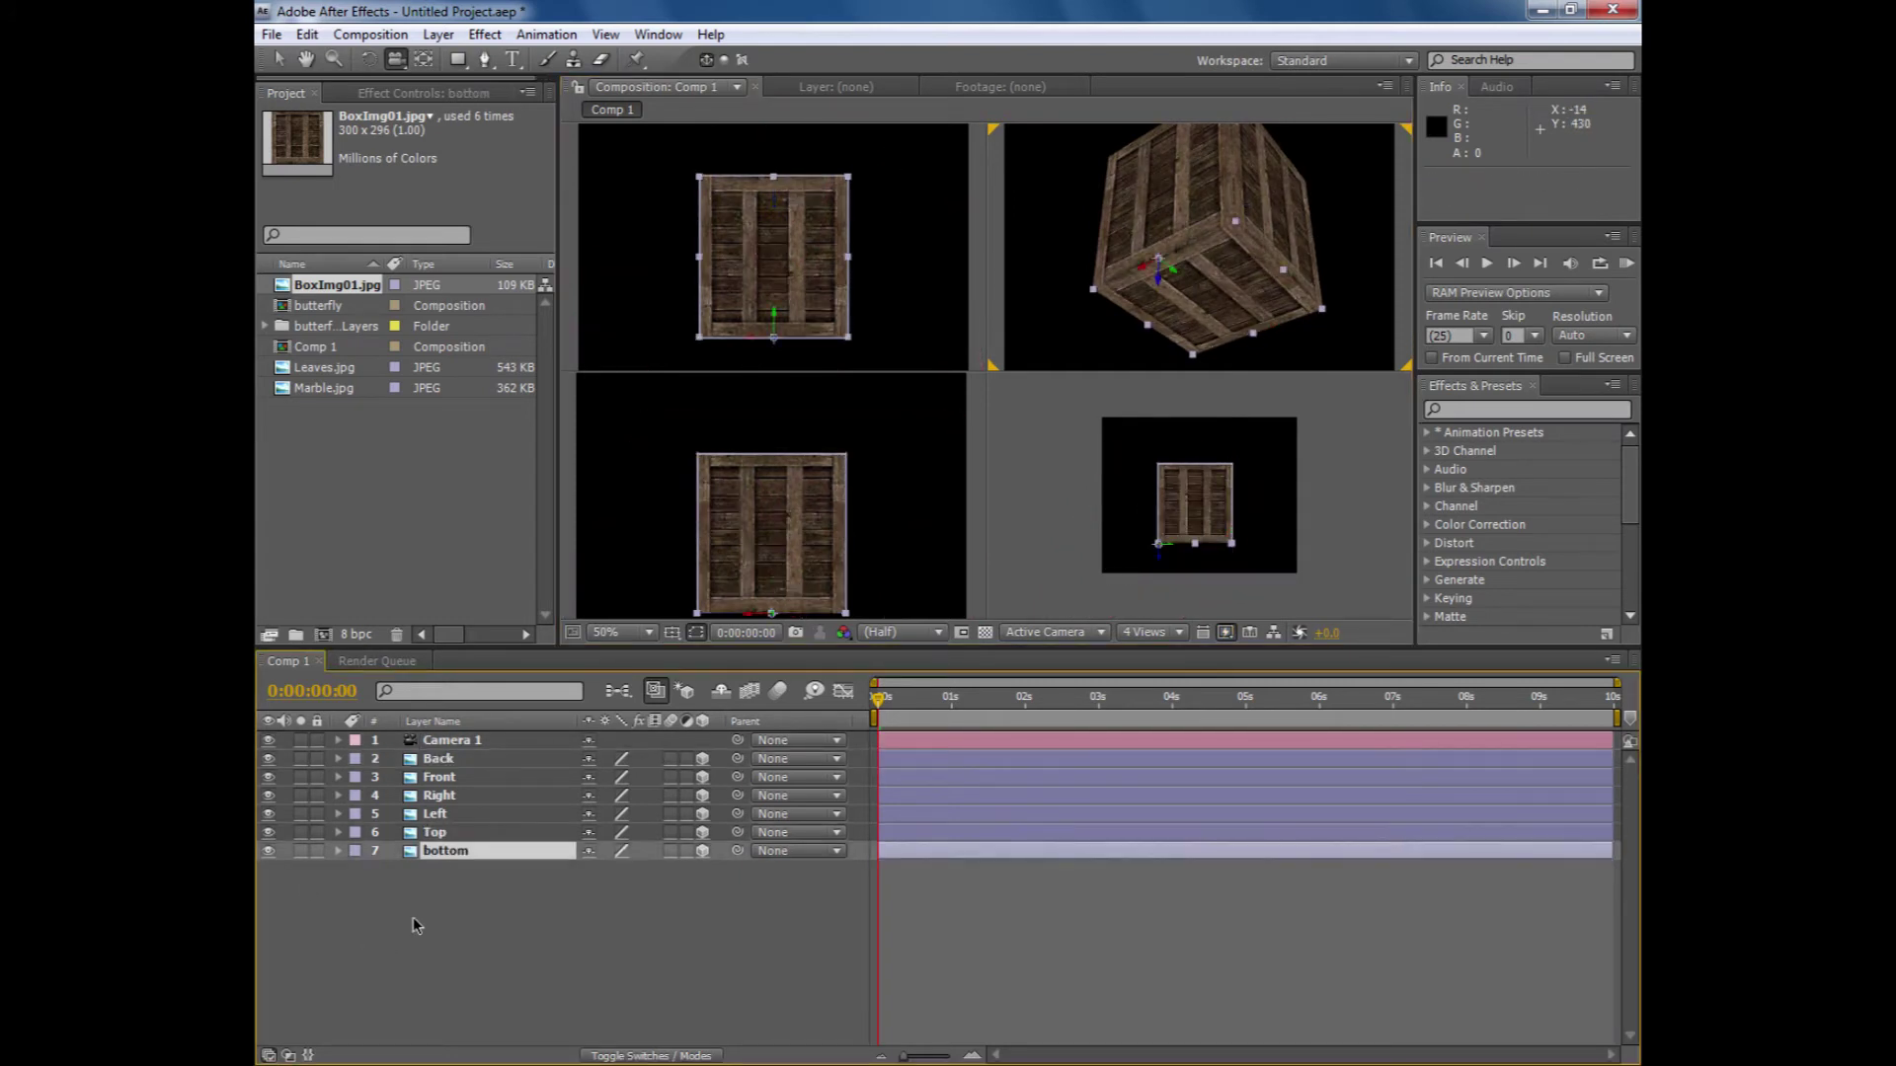
{"action": "left_click", "coordinate": [447, 760]}
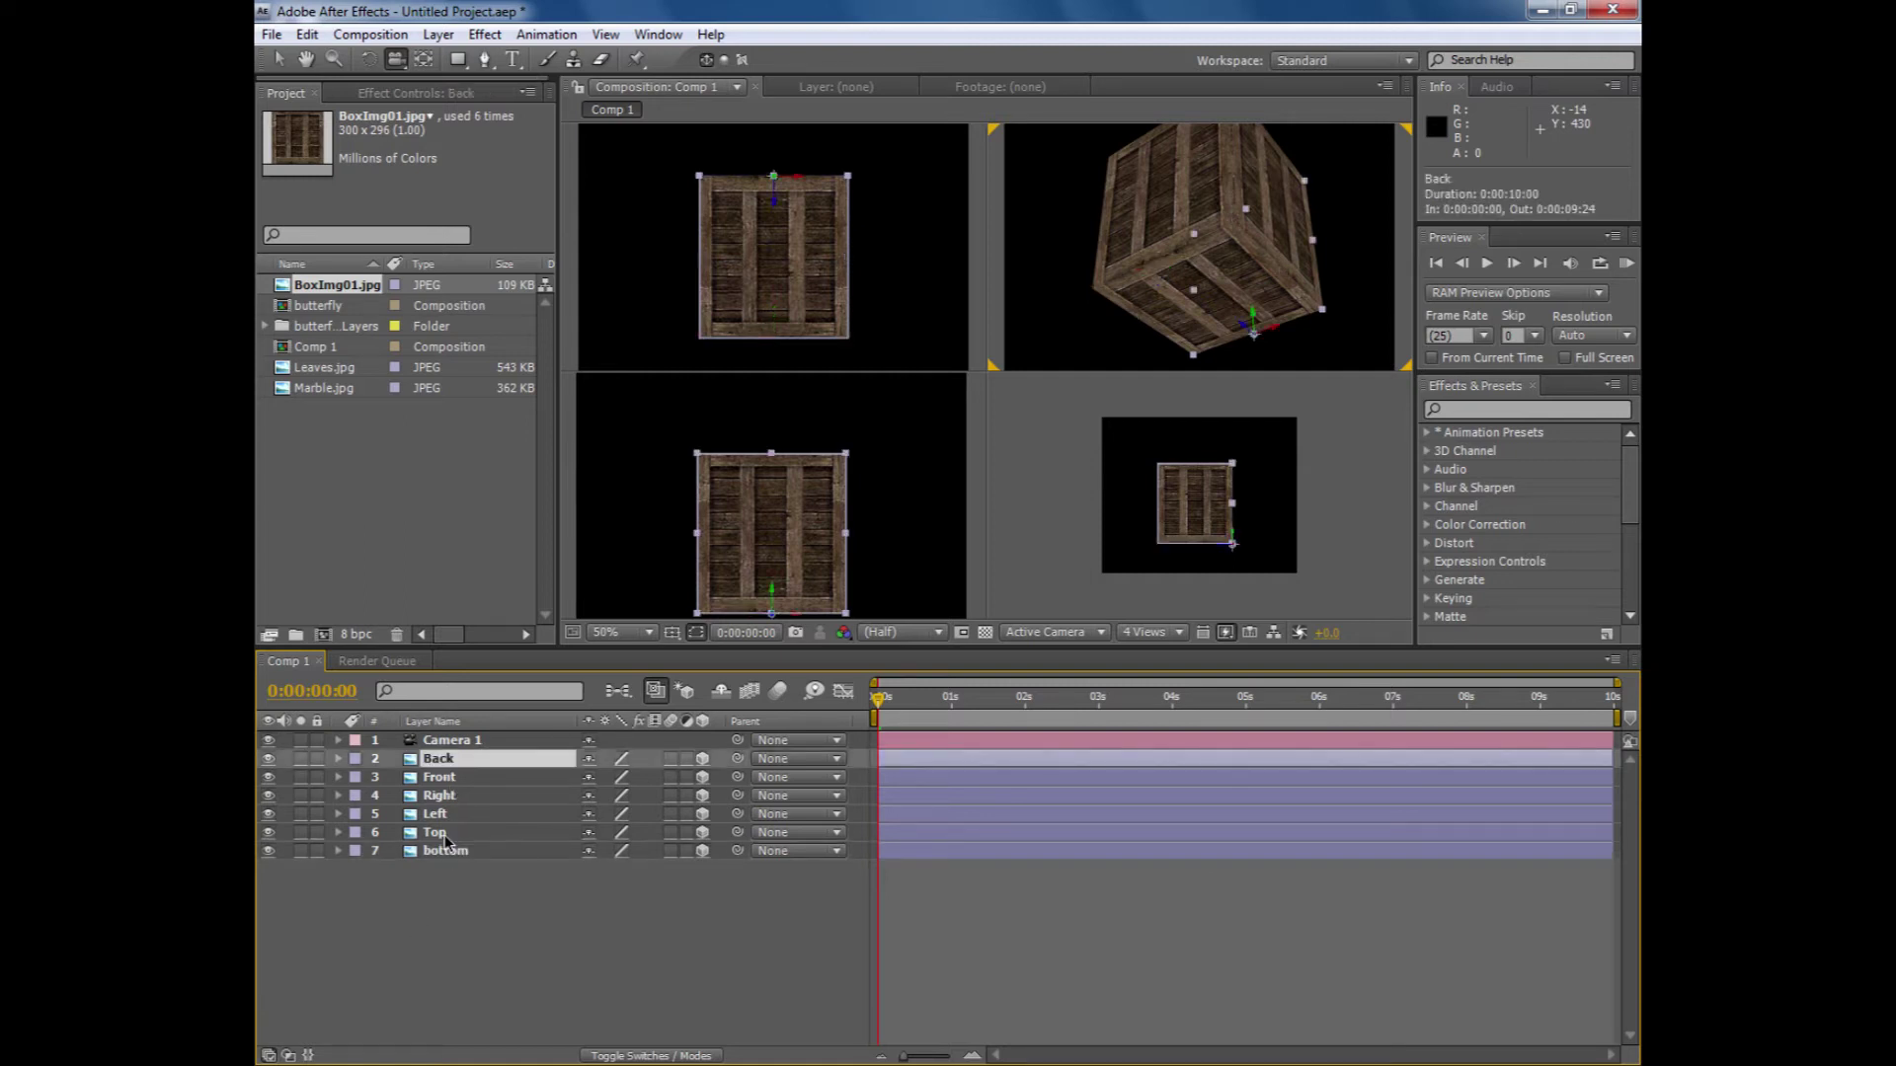
{"action": "left_click", "coordinate": [442, 834], "text": "shift"}
{"action": "left_click_drag", "start_coordinate": [737, 838], "coordinate": [449, 853]}
{"action": "left_click", "coordinate": [445, 933]}
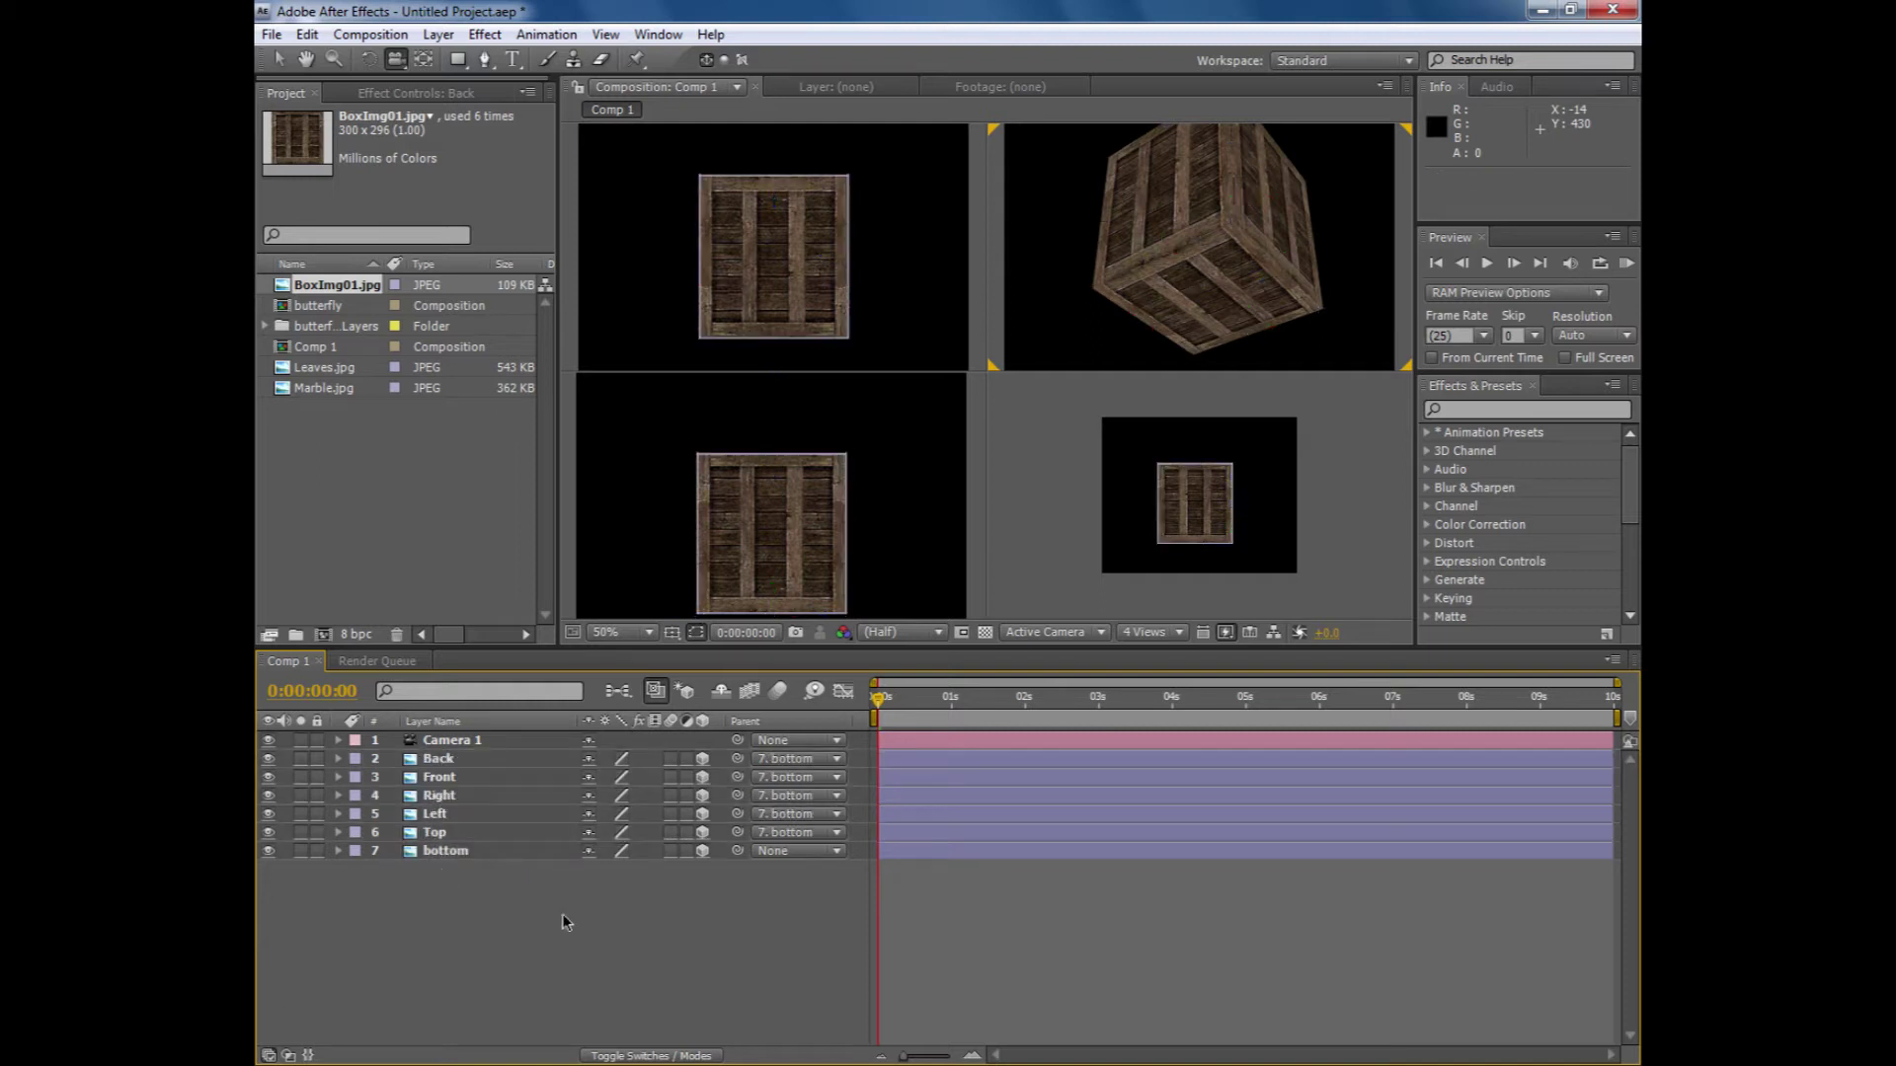
- Parent the Top layer to the Back layer
{"action": "left_click_drag", "start_coordinate": [1198, 292], "coordinate": [1200, 207]}
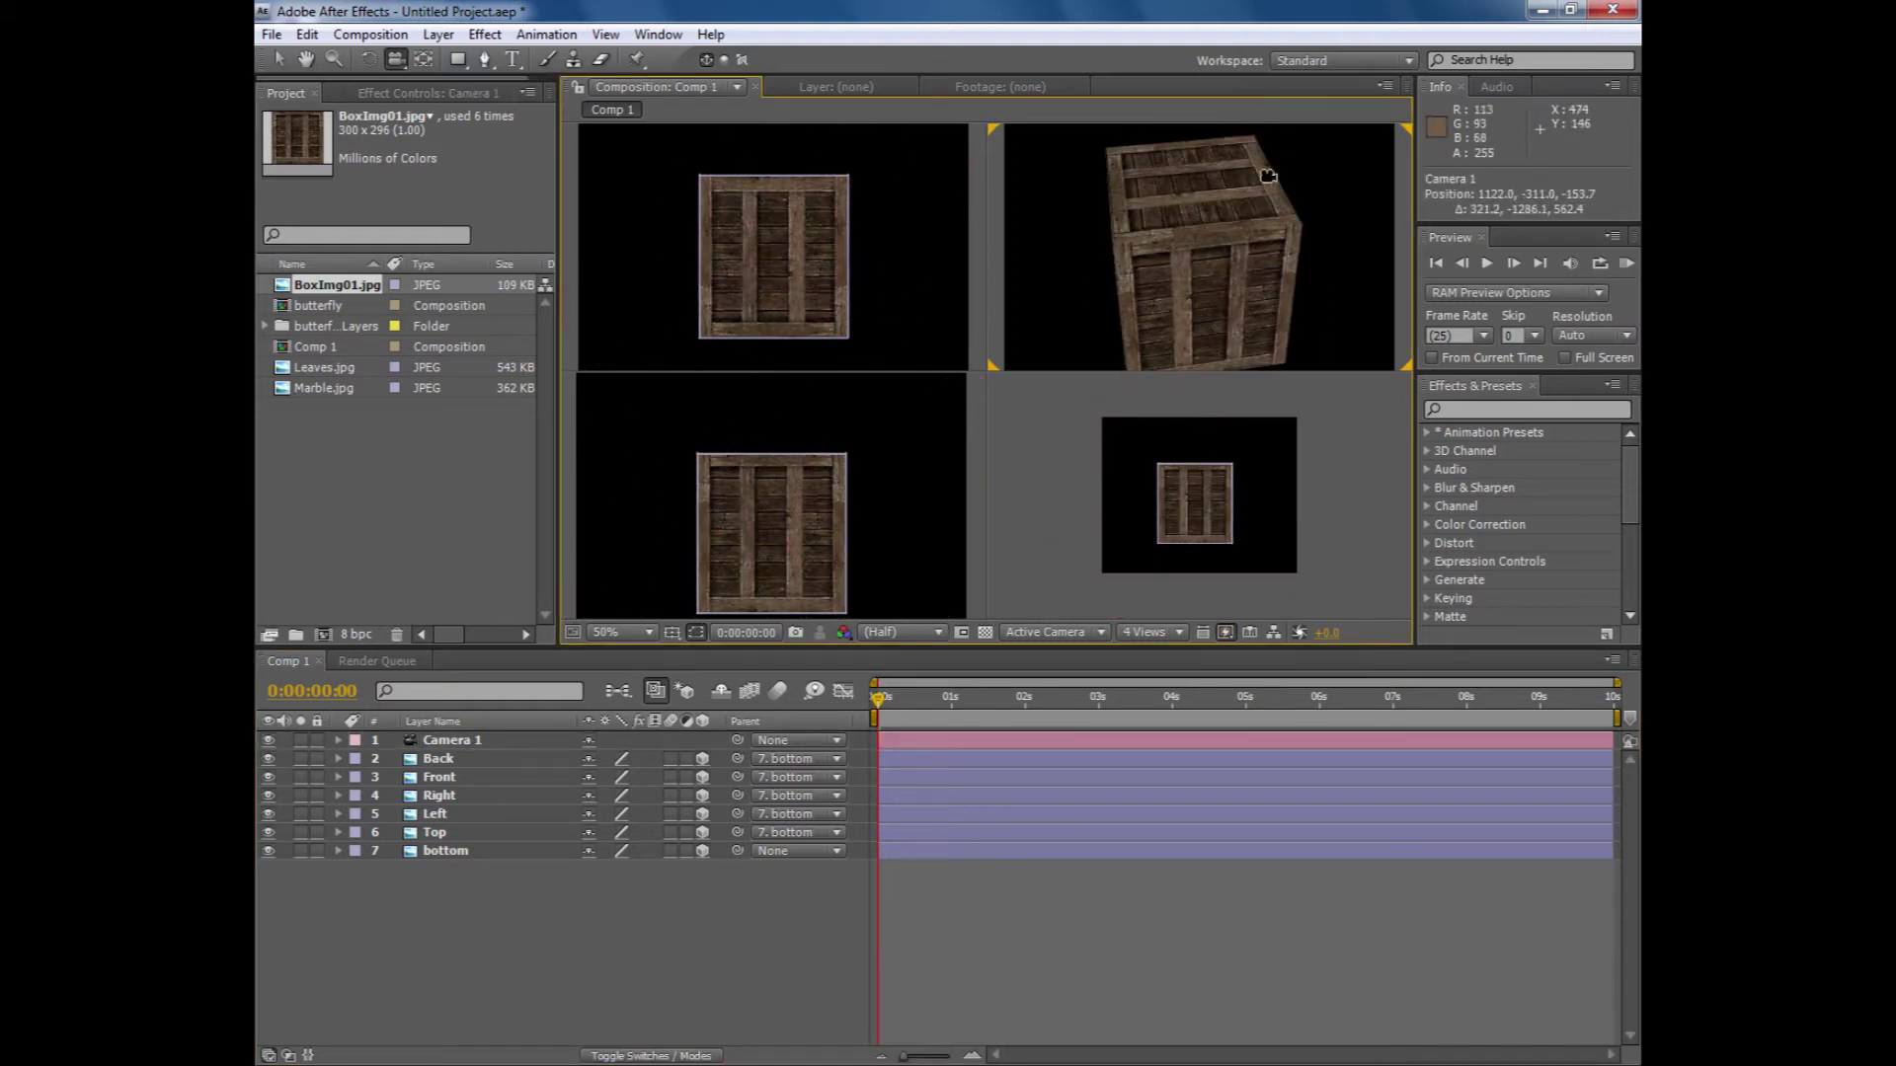
{"action": "left_click", "coordinate": [439, 835]}
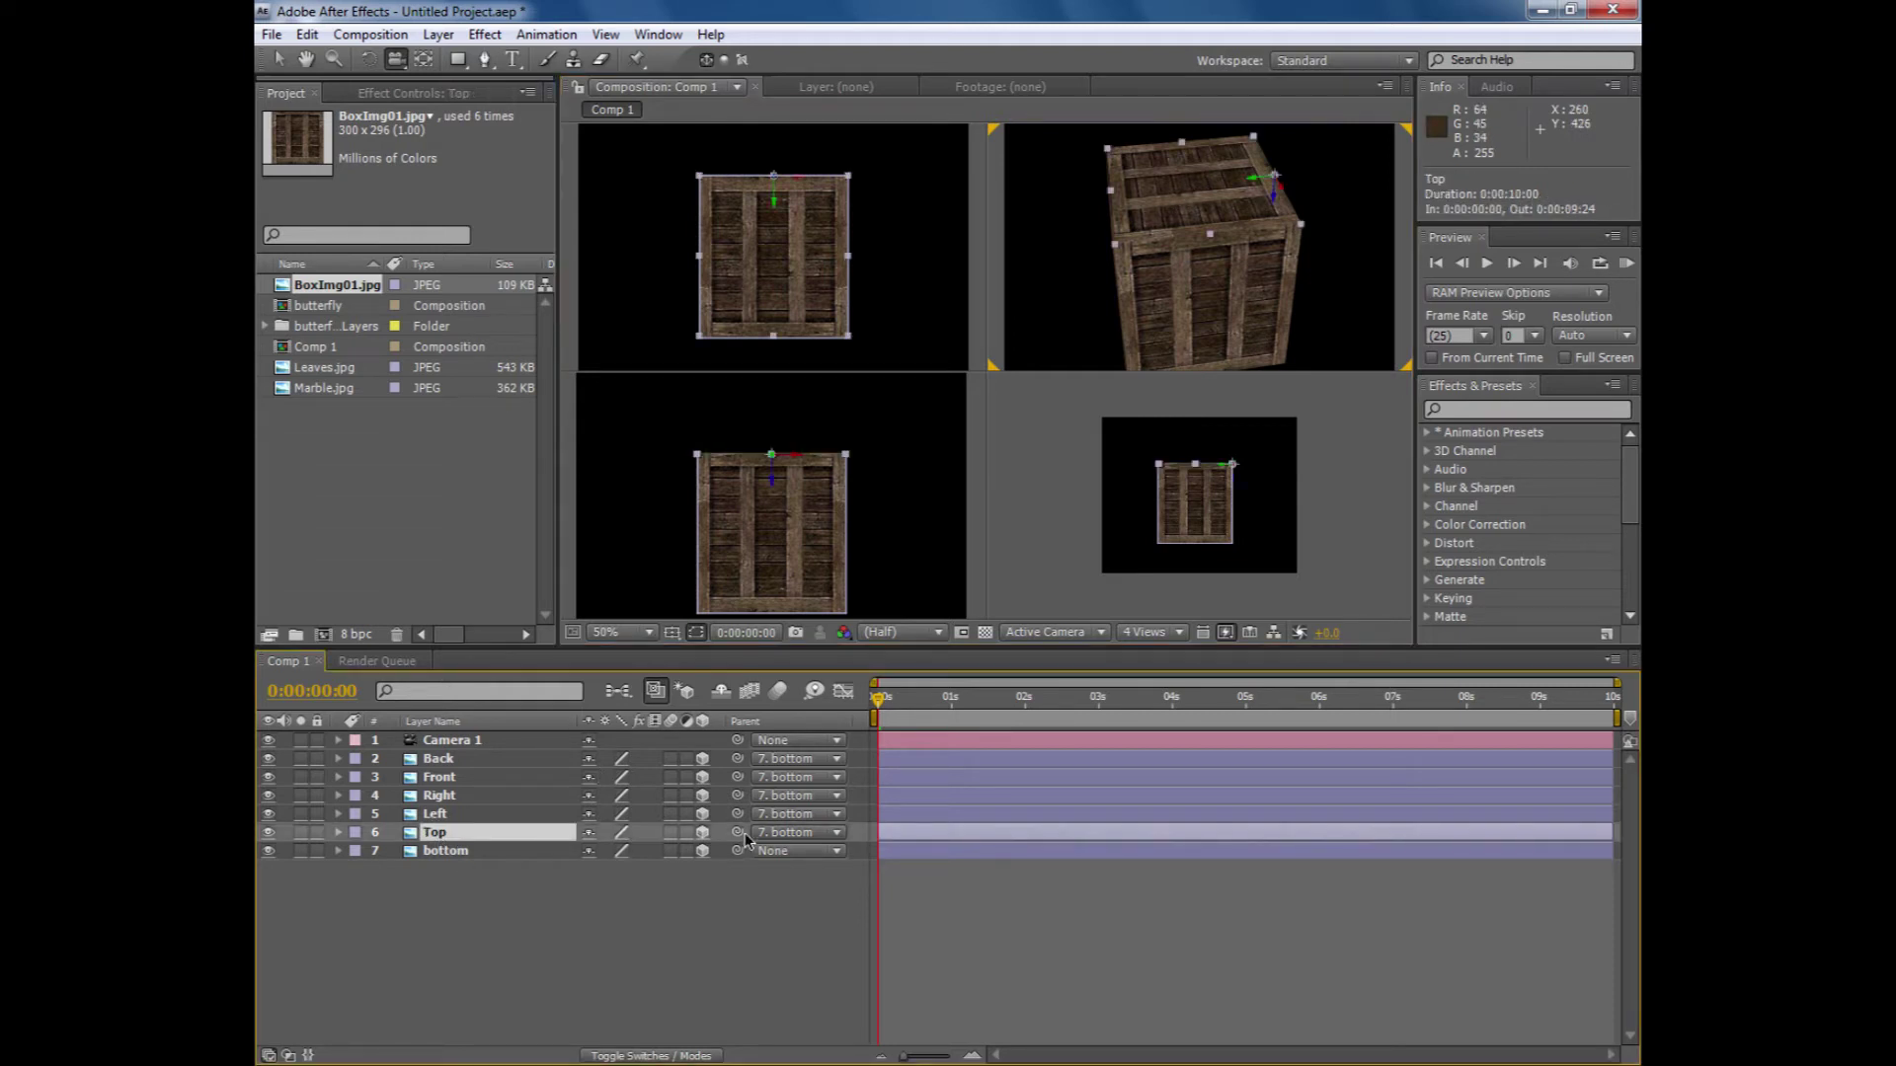
{"action": "left_click_drag", "start_coordinate": [736, 832], "coordinate": [471, 767]}
- Try rotating the Top panel and the Back panel to test how they hinge, undoing each rotation
{"action": "left_click", "coordinate": [373, 60]}
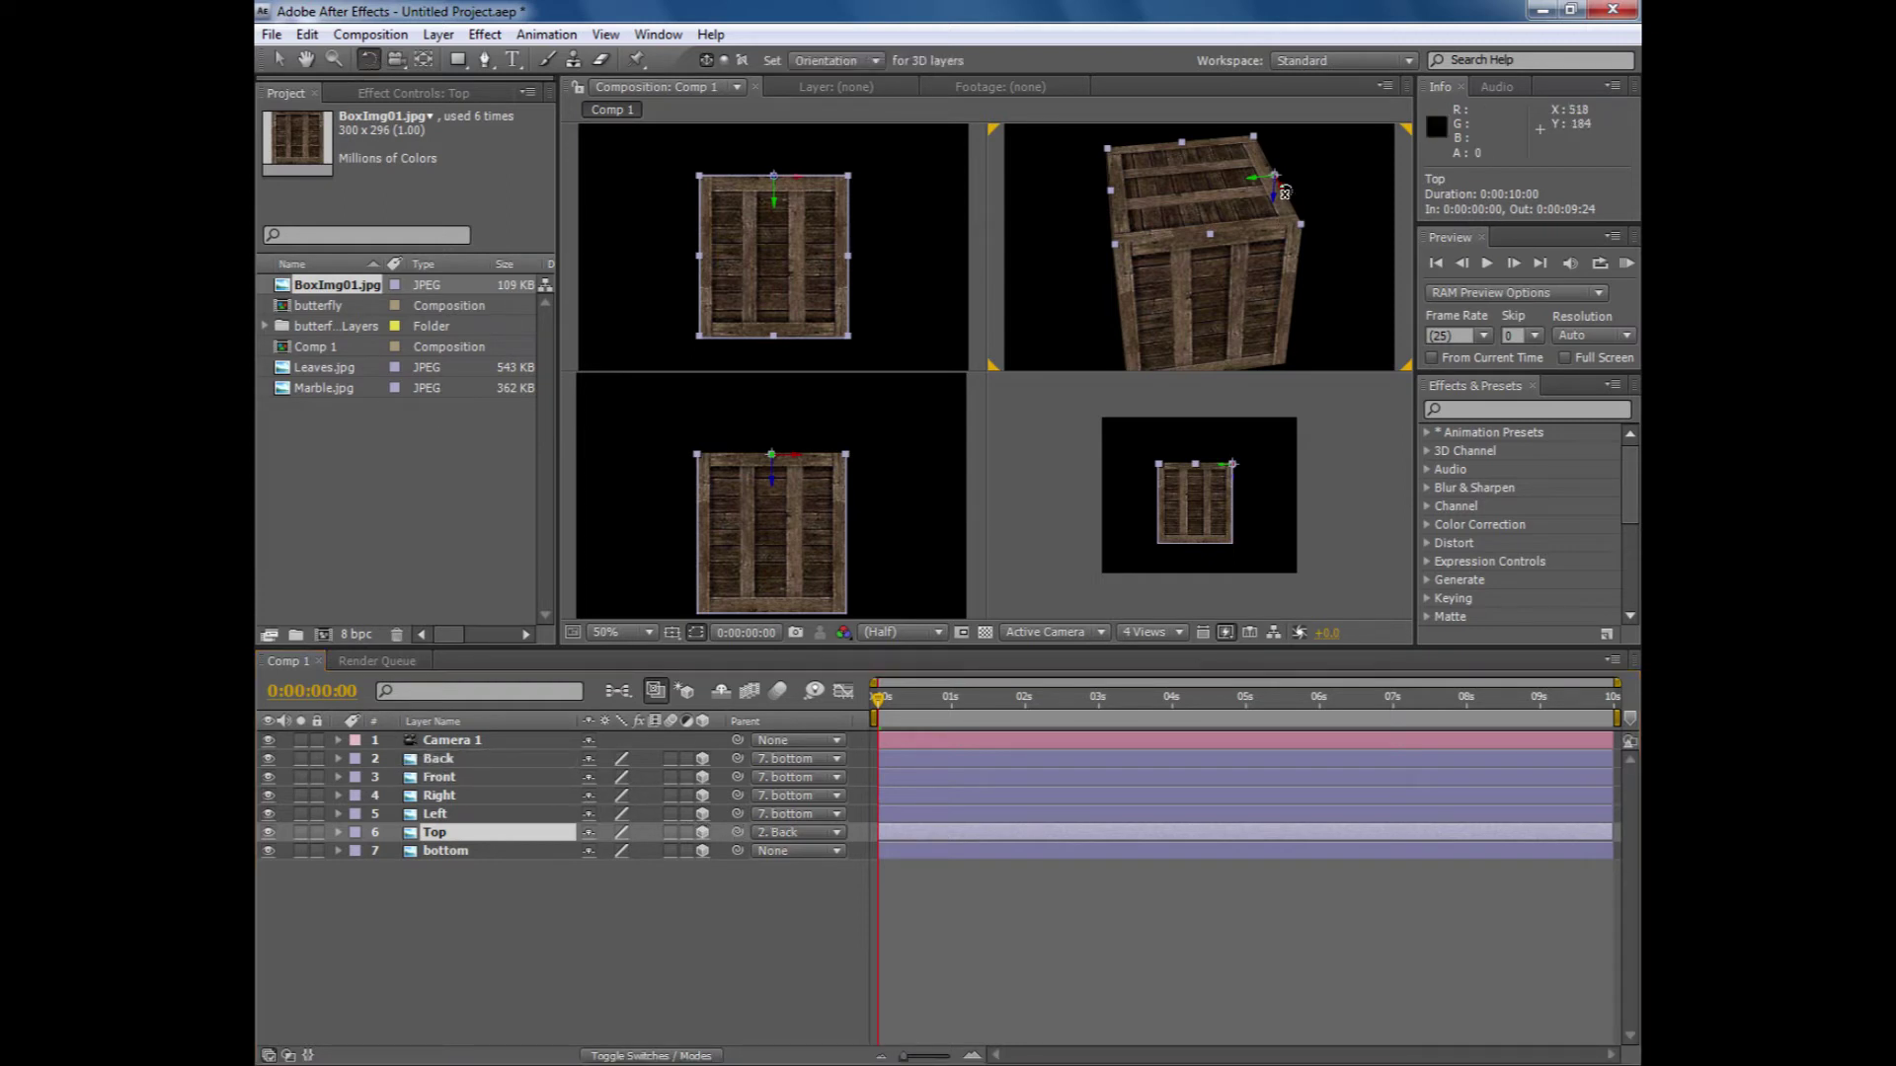
{"action": "mouse_move", "coordinate": [1285, 192]}
{"action": "left_mouse_down"}
{"action": "mouse_move", "coordinate": [1354, 195]}
{"action": "mouse_move", "coordinate": [1274, 201]}
{"action": "mouse_move", "coordinate": [1313, 198]}
{"action": "mouse_move", "coordinate": [1301, 208]}
{"action": "left_mouse_up"}
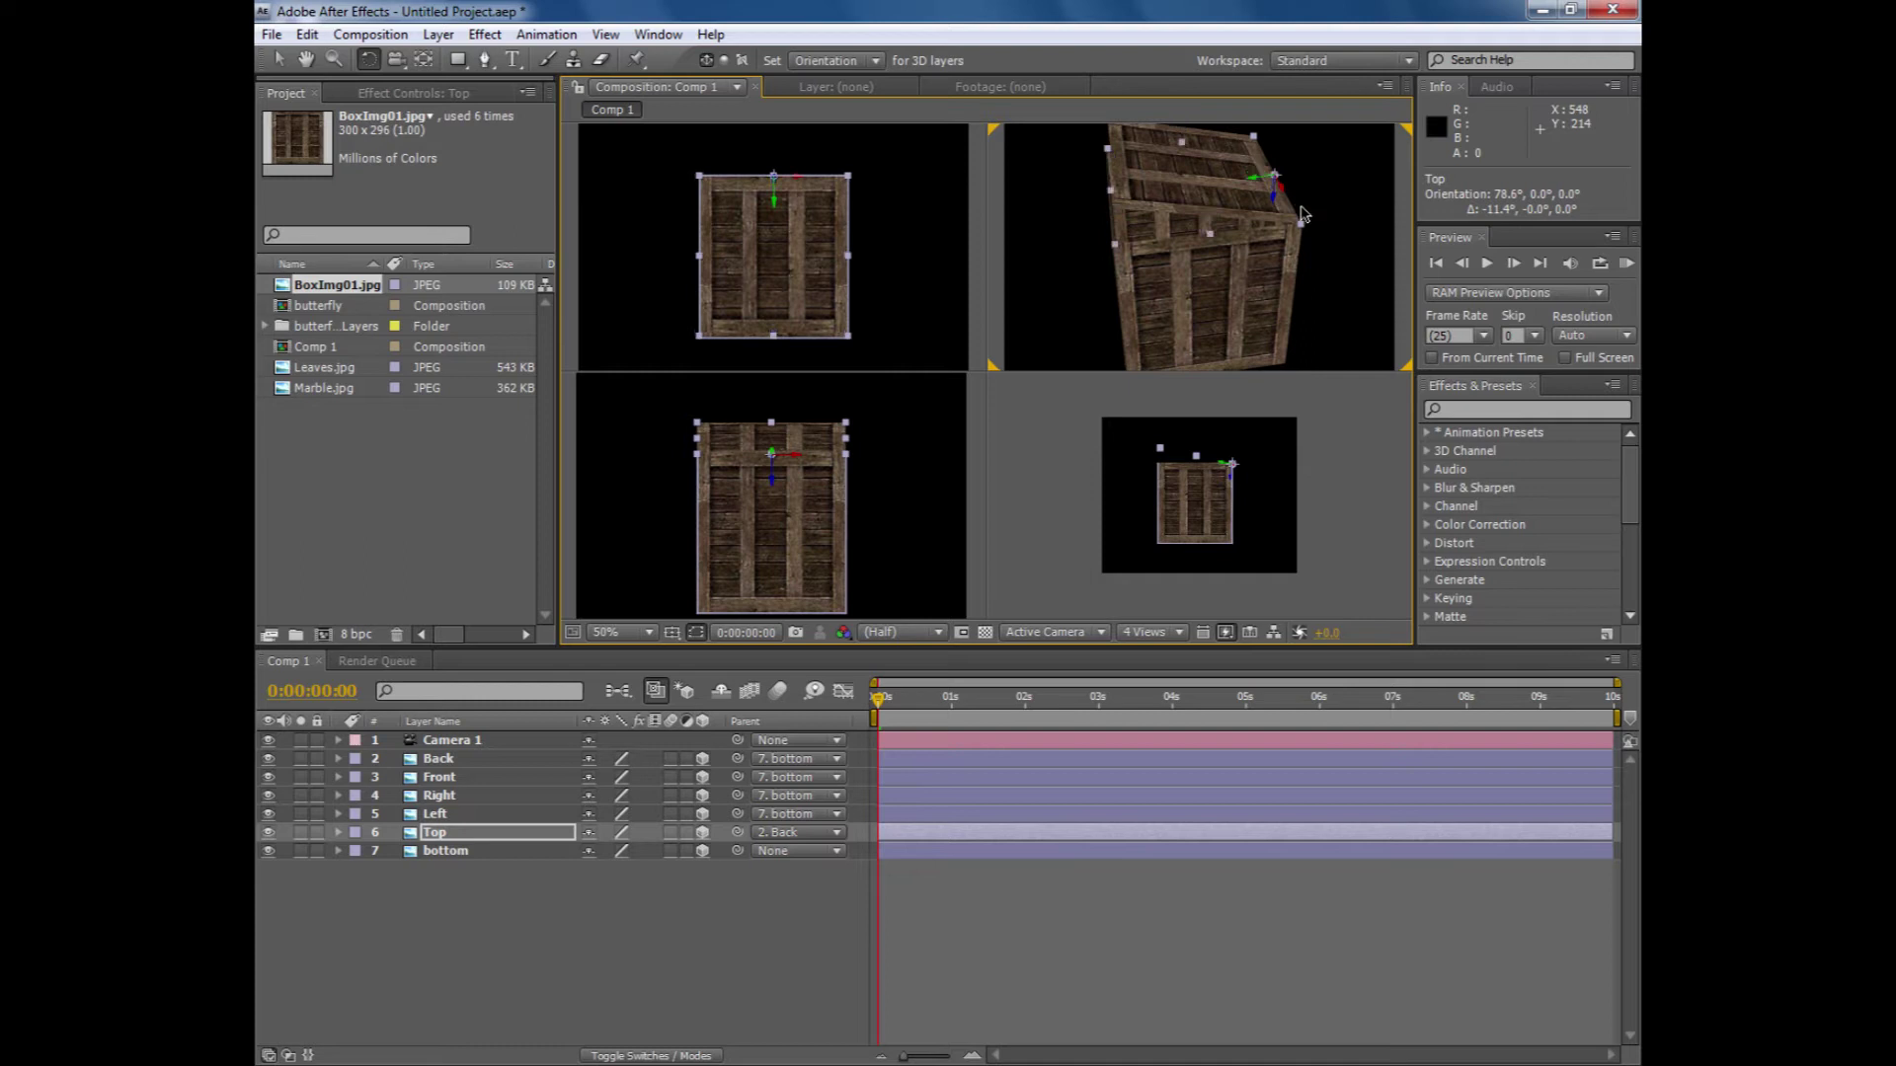
{"action": "key", "text": "ctrl+z"}
{"action": "left_click", "coordinate": [438, 758]}
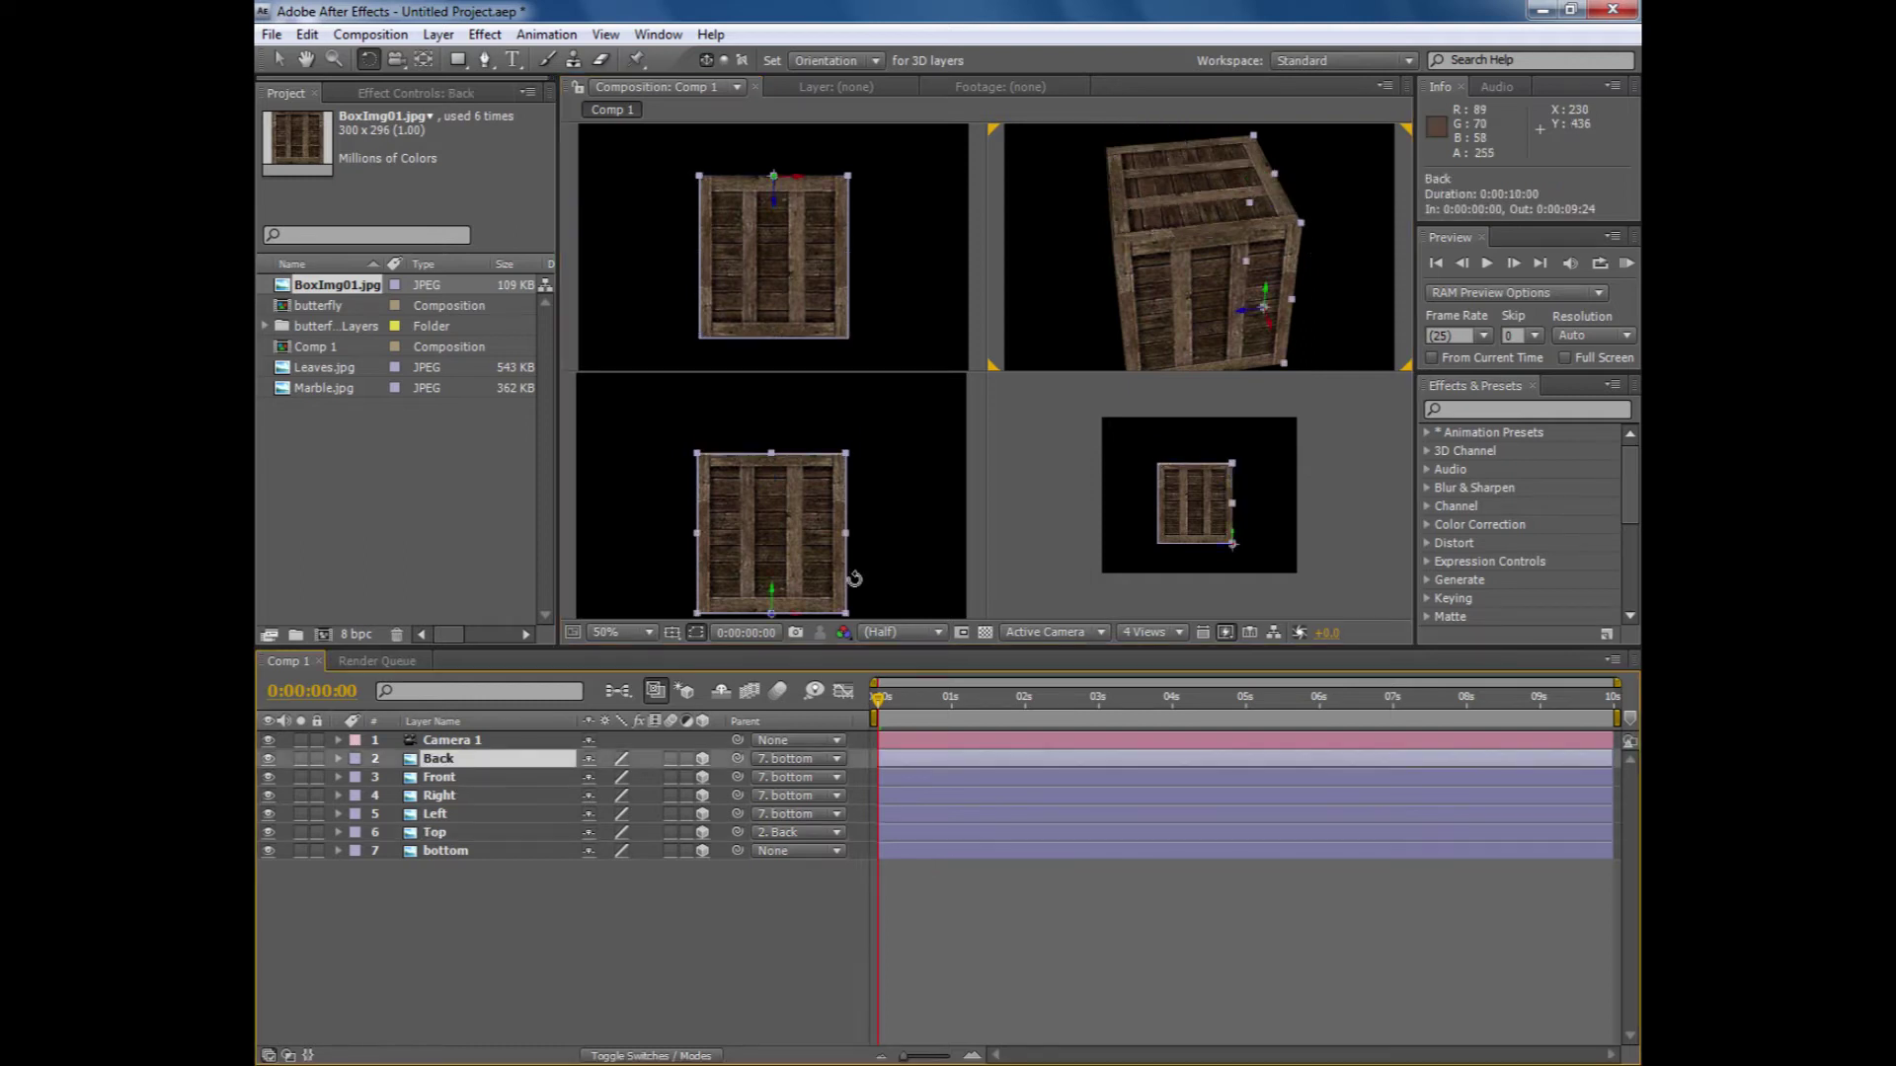
{"action": "left_click_drag", "start_coordinate": [1272, 331], "coordinate": [1339, 155]}
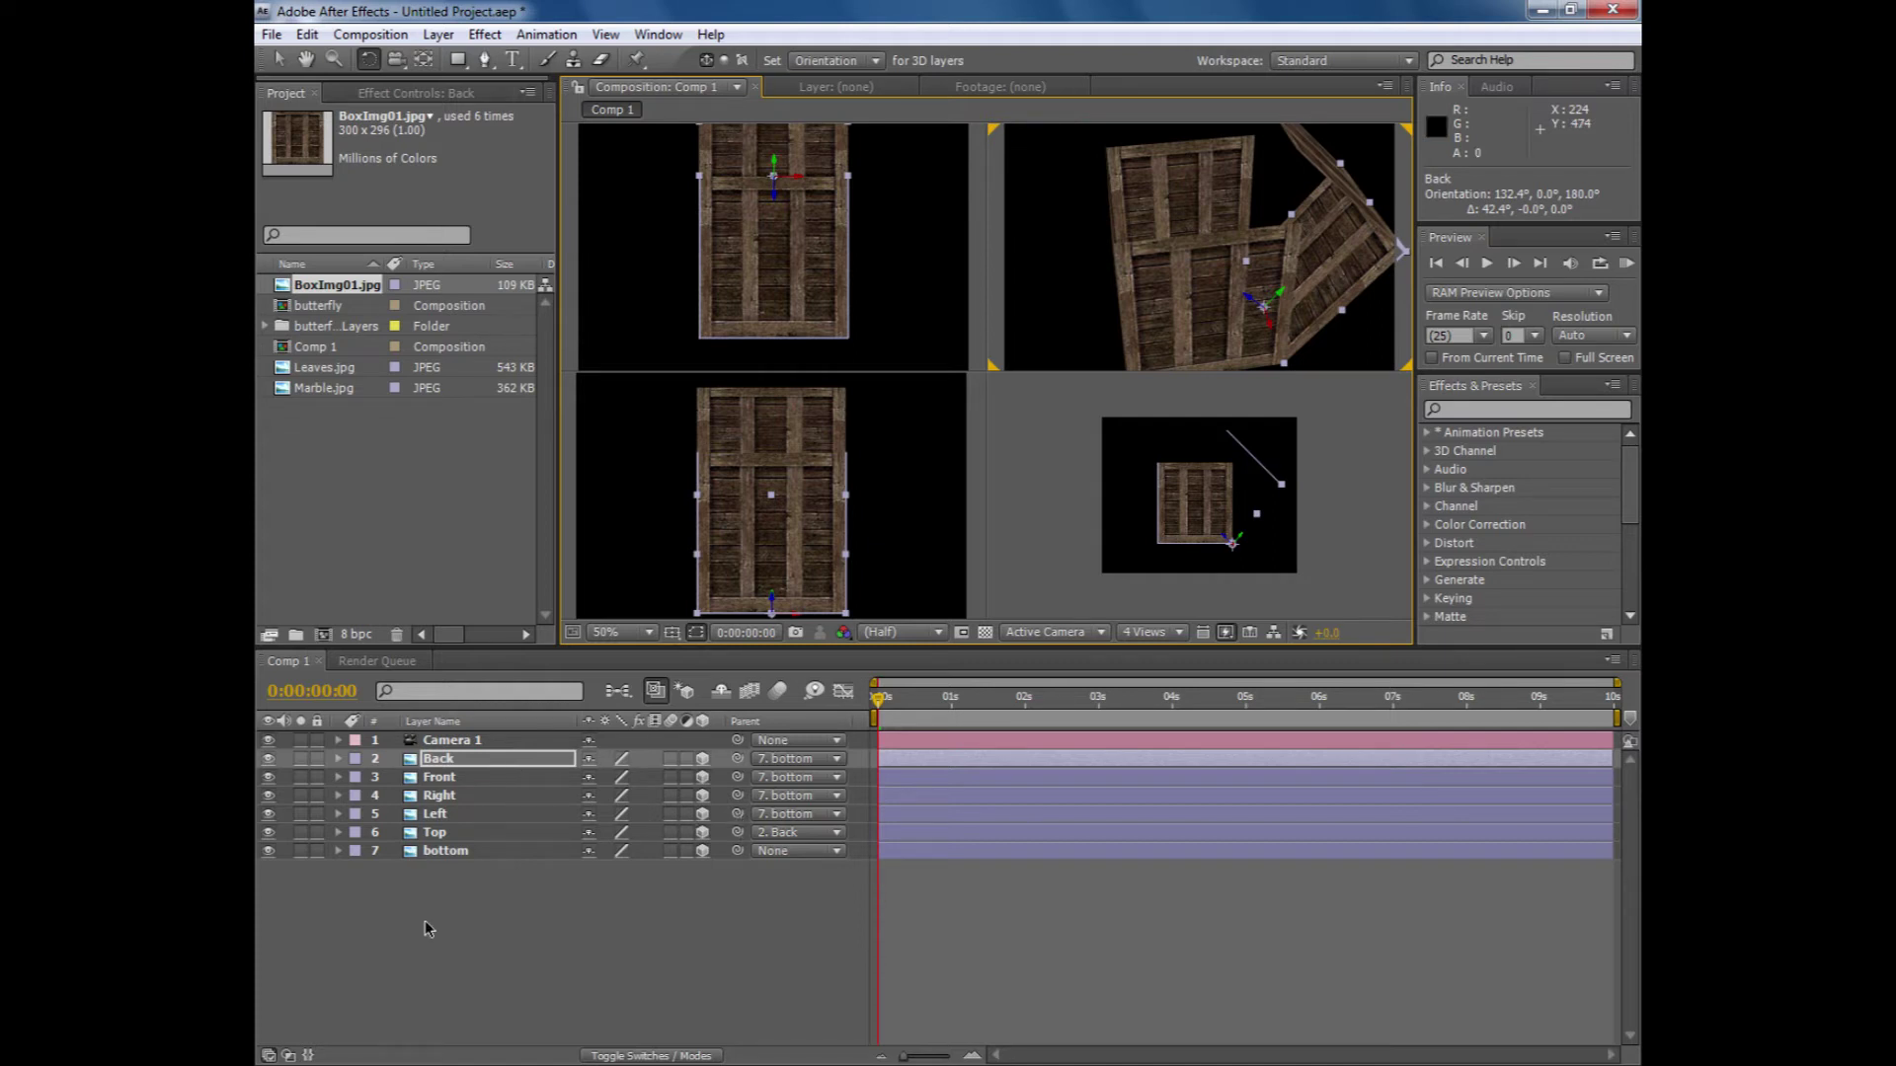
{"action": "key", "text": "ctrl+z"}
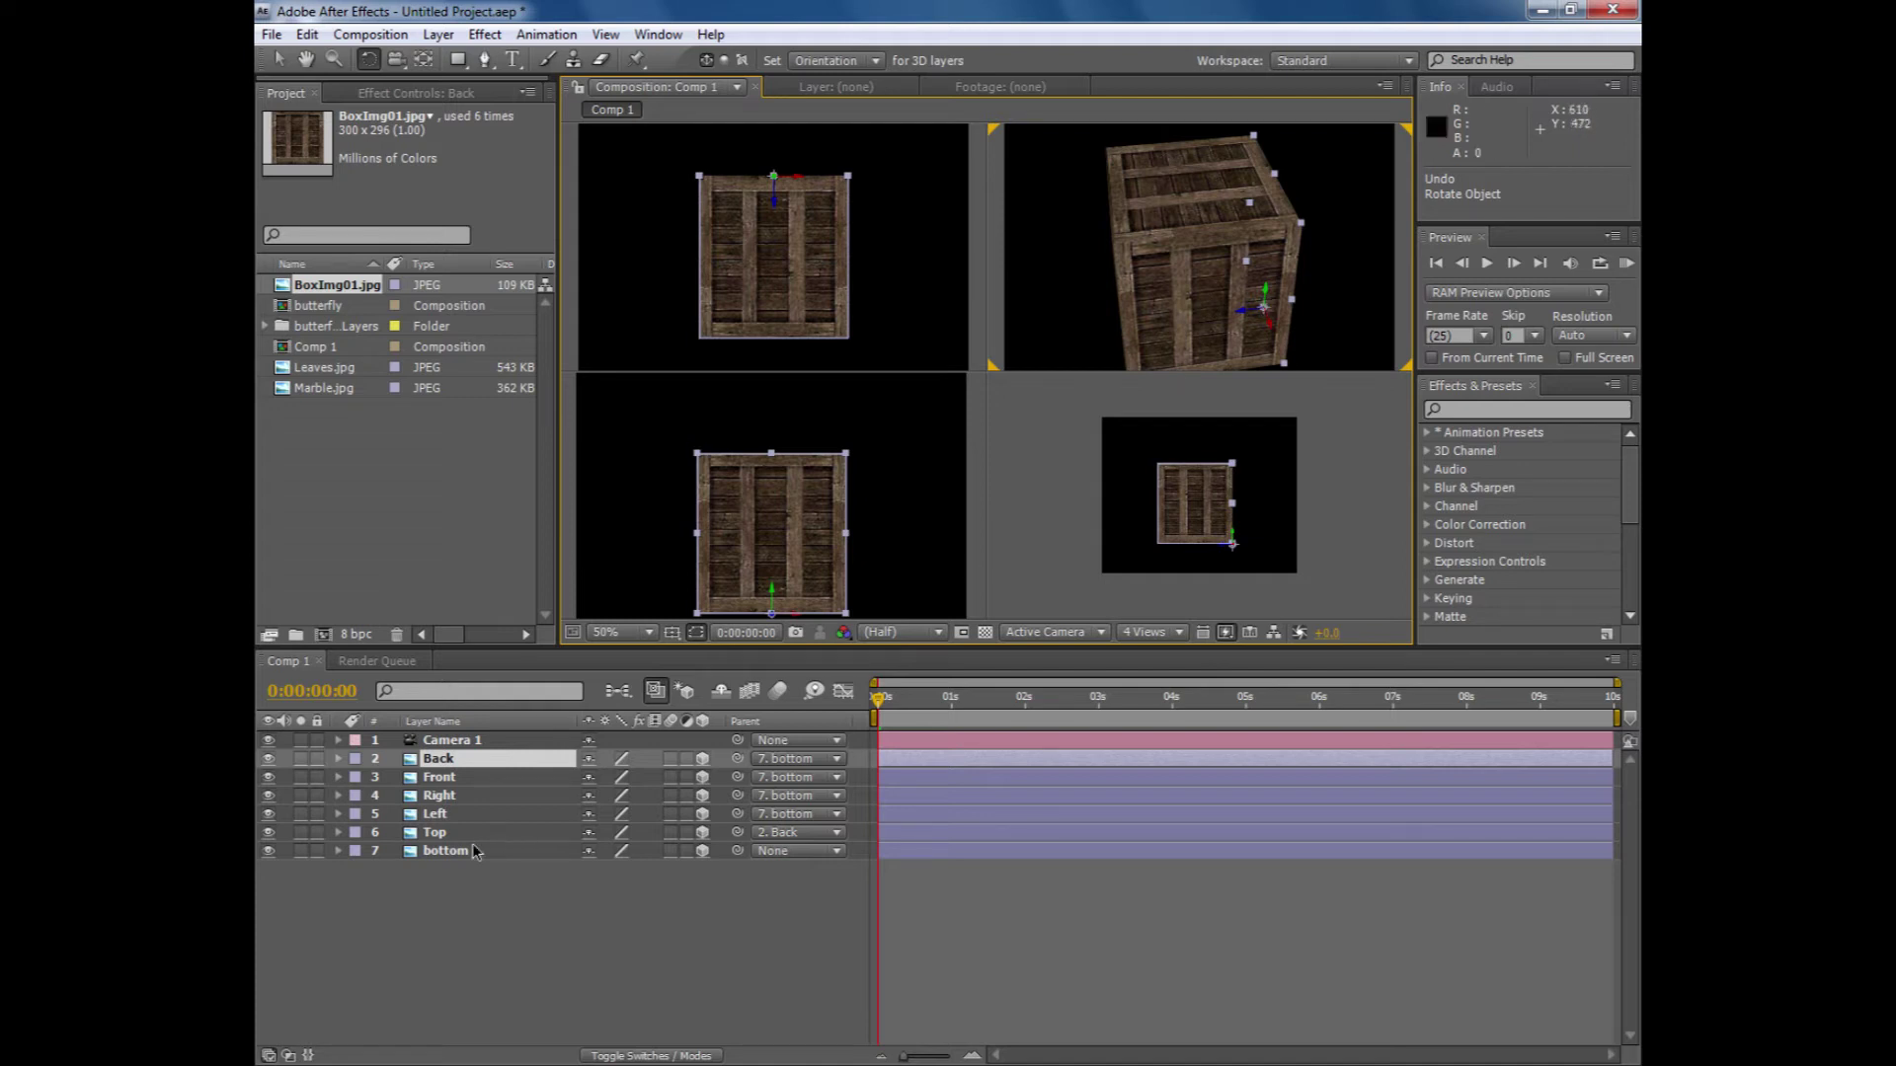
- Try rotating the bottom layer freely in the Active Camera view to test that the whole box follows it
{"action": "left_click", "coordinate": [443, 853]}
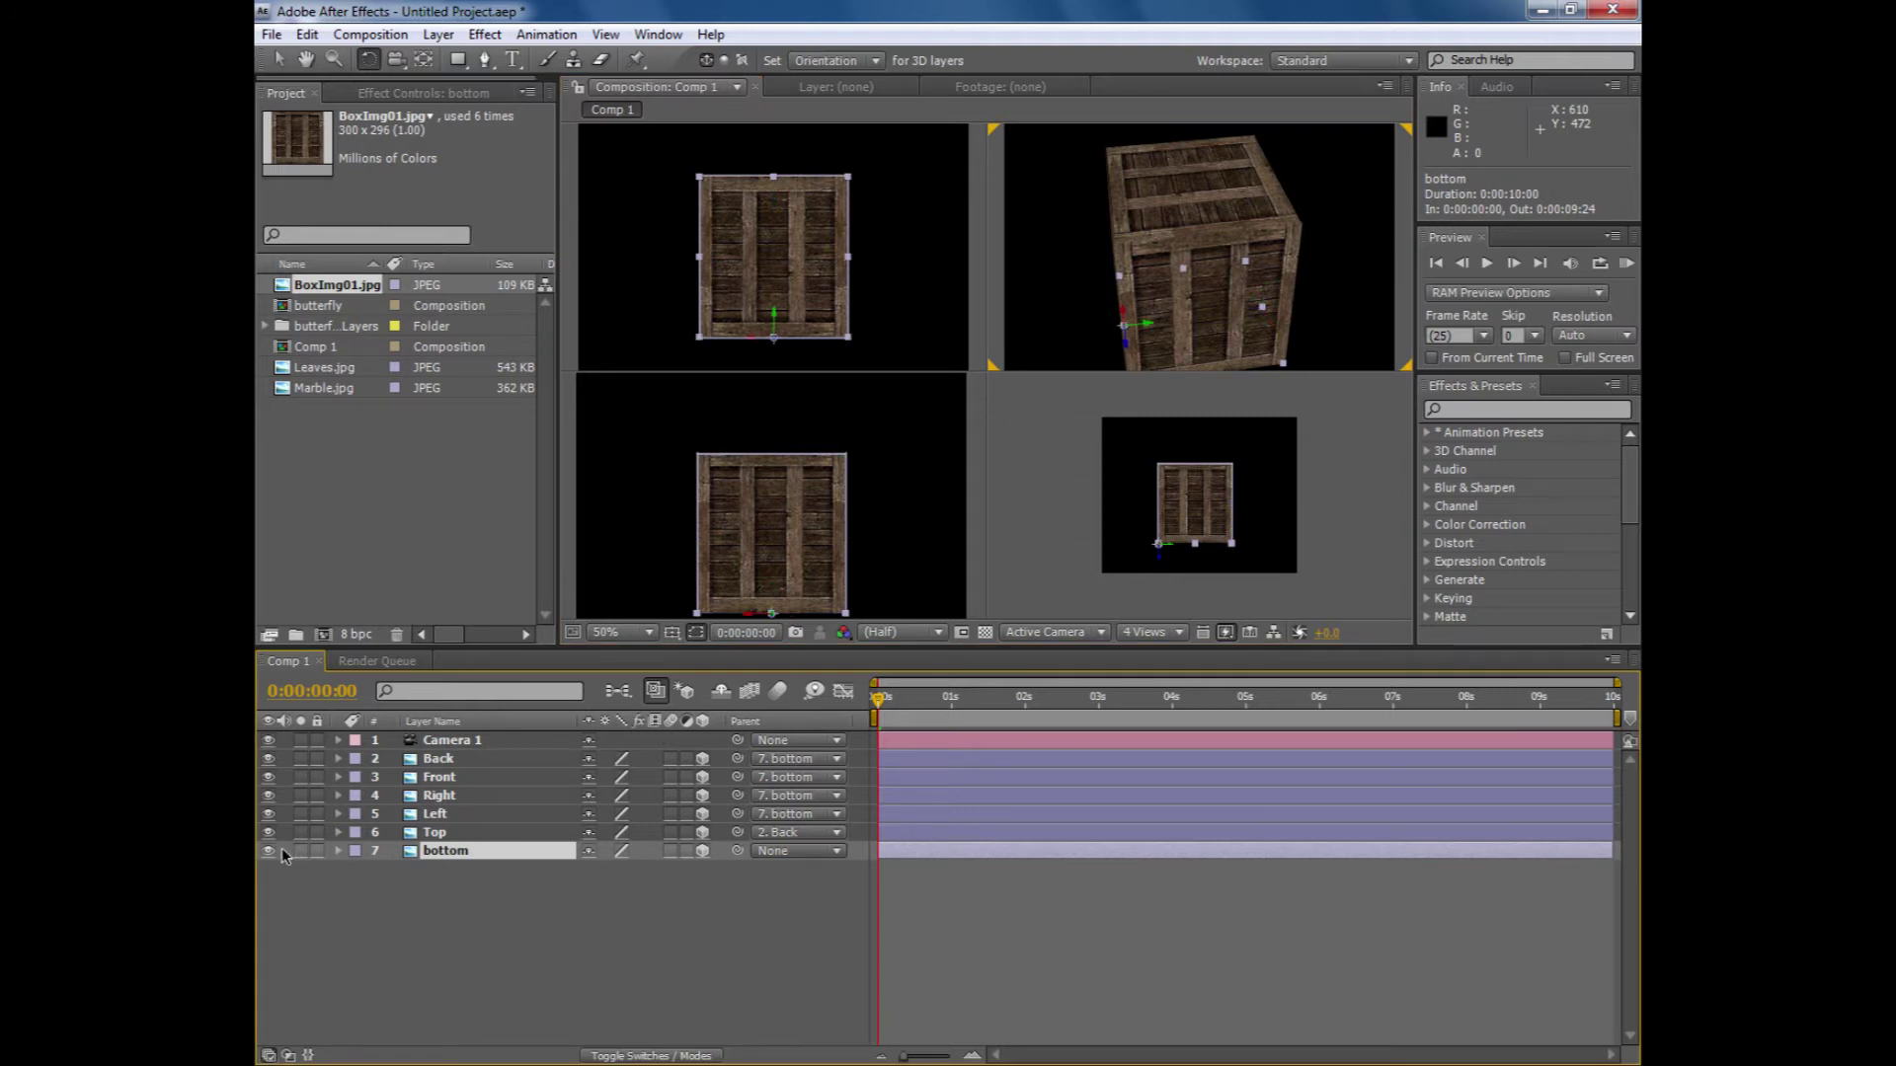
{"action": "left_click", "coordinate": [306, 910]}
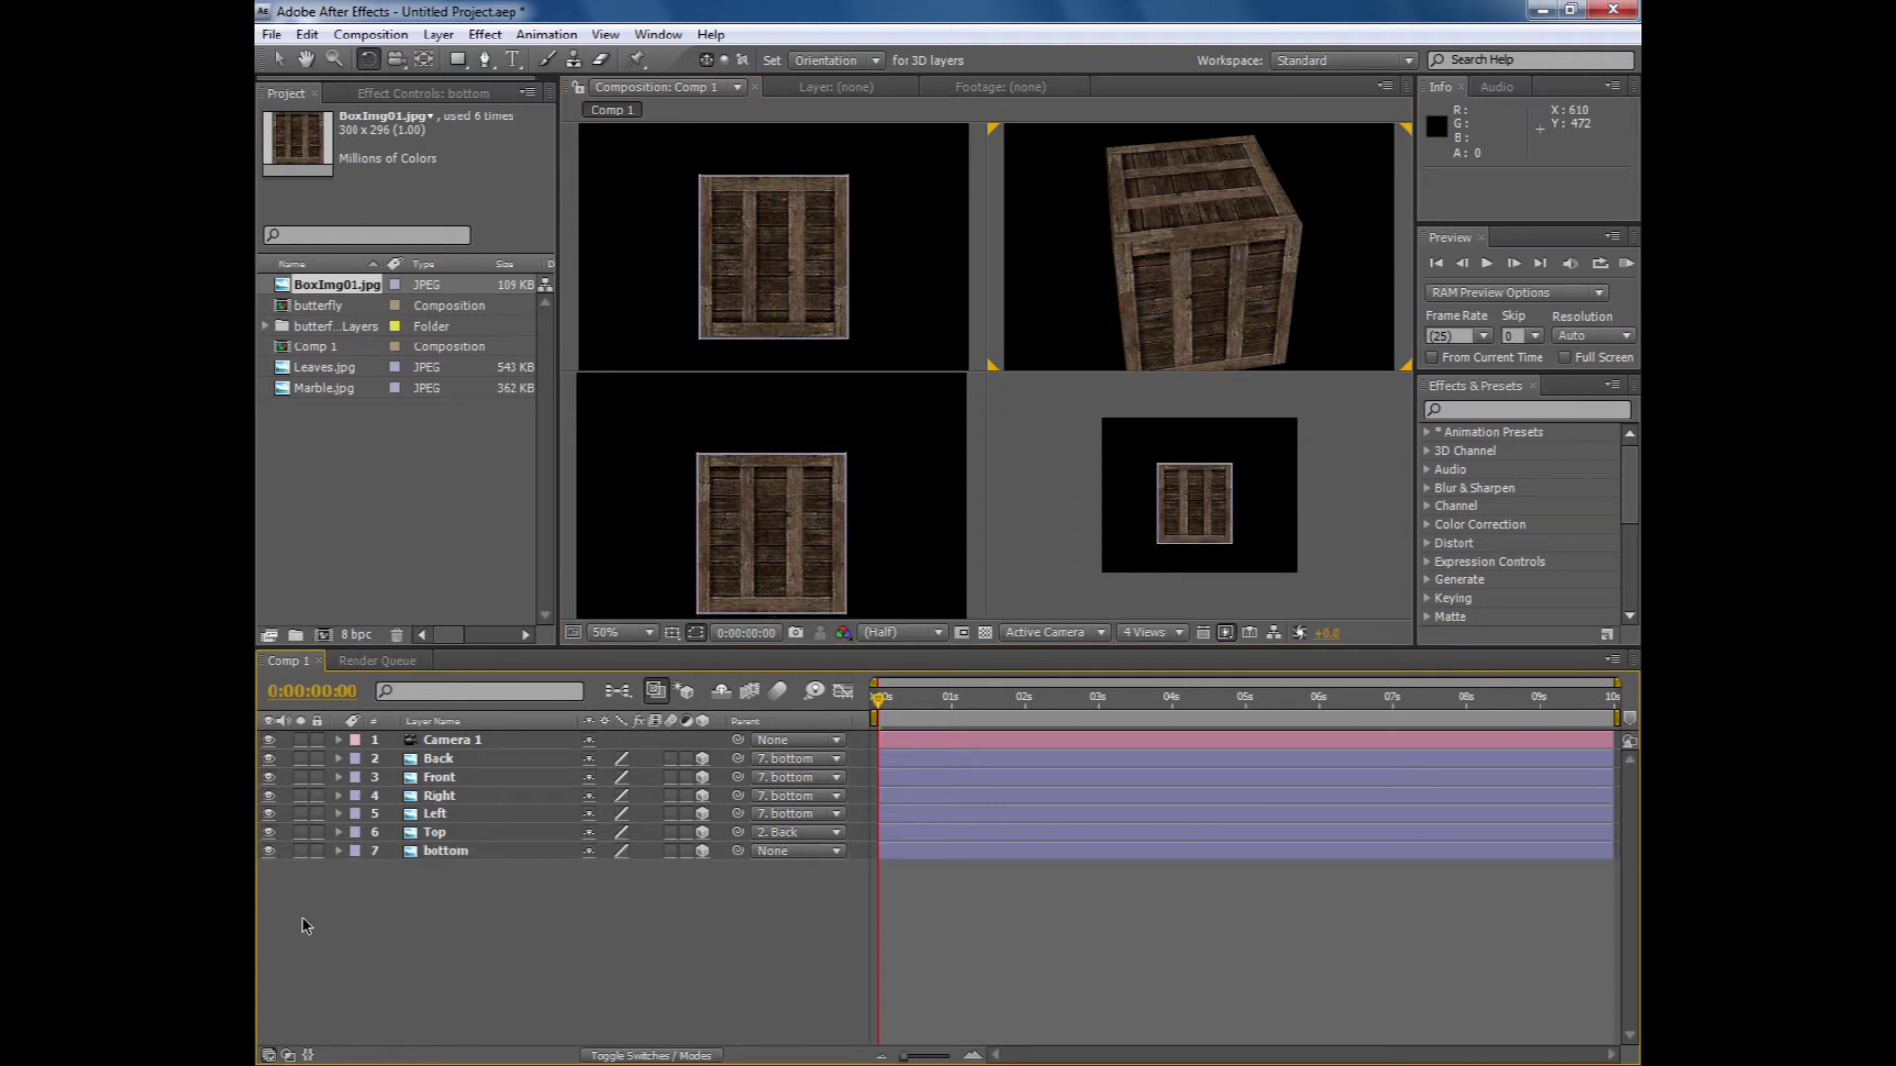
{"action": "mouse_move", "coordinate": [1253, 288]}
{"action": "left_mouse_down"}
{"action": "mouse_move", "coordinate": [1266, 301]}
{"action": "mouse_move", "coordinate": [1234, 308]}
{"action": "left_mouse_up"}
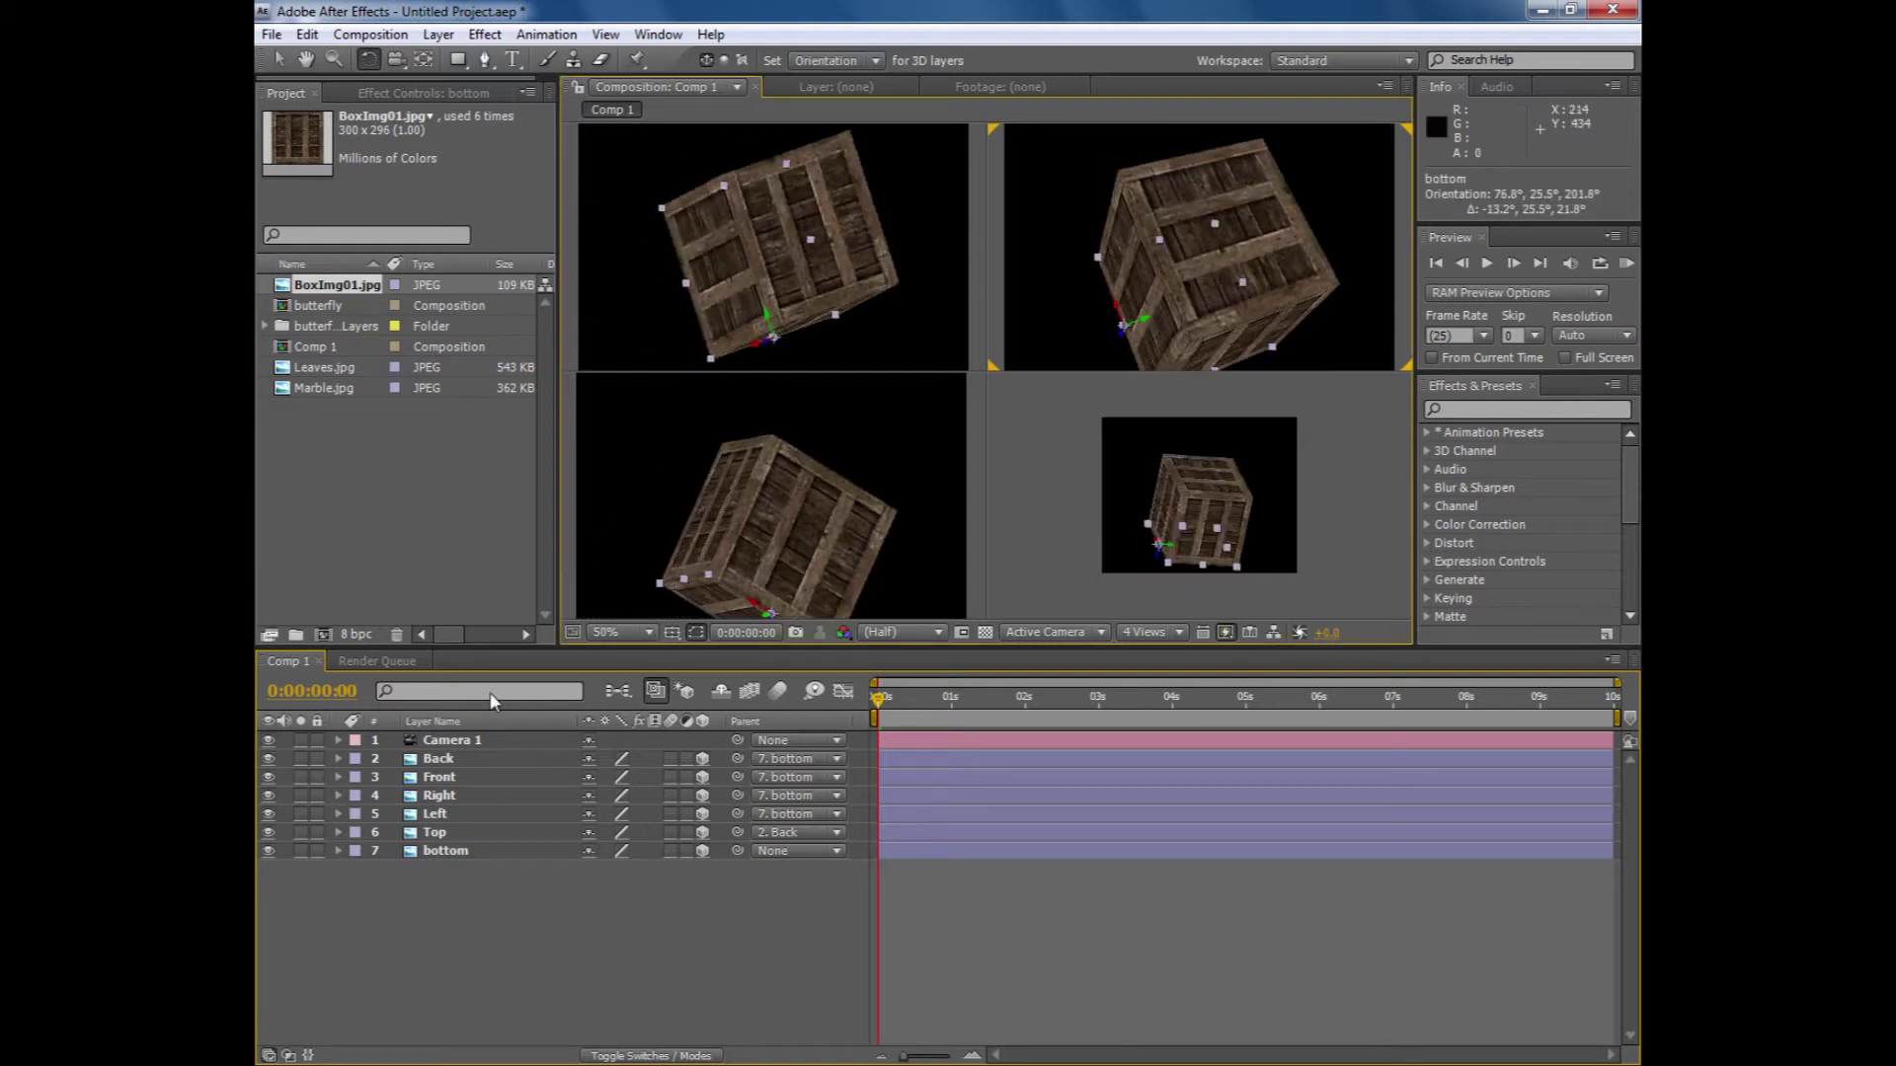
- Replace Camera 1 with a newly created camera and orbit it slightly around the tilted box
{"action": "left_click", "coordinate": [445, 742]}
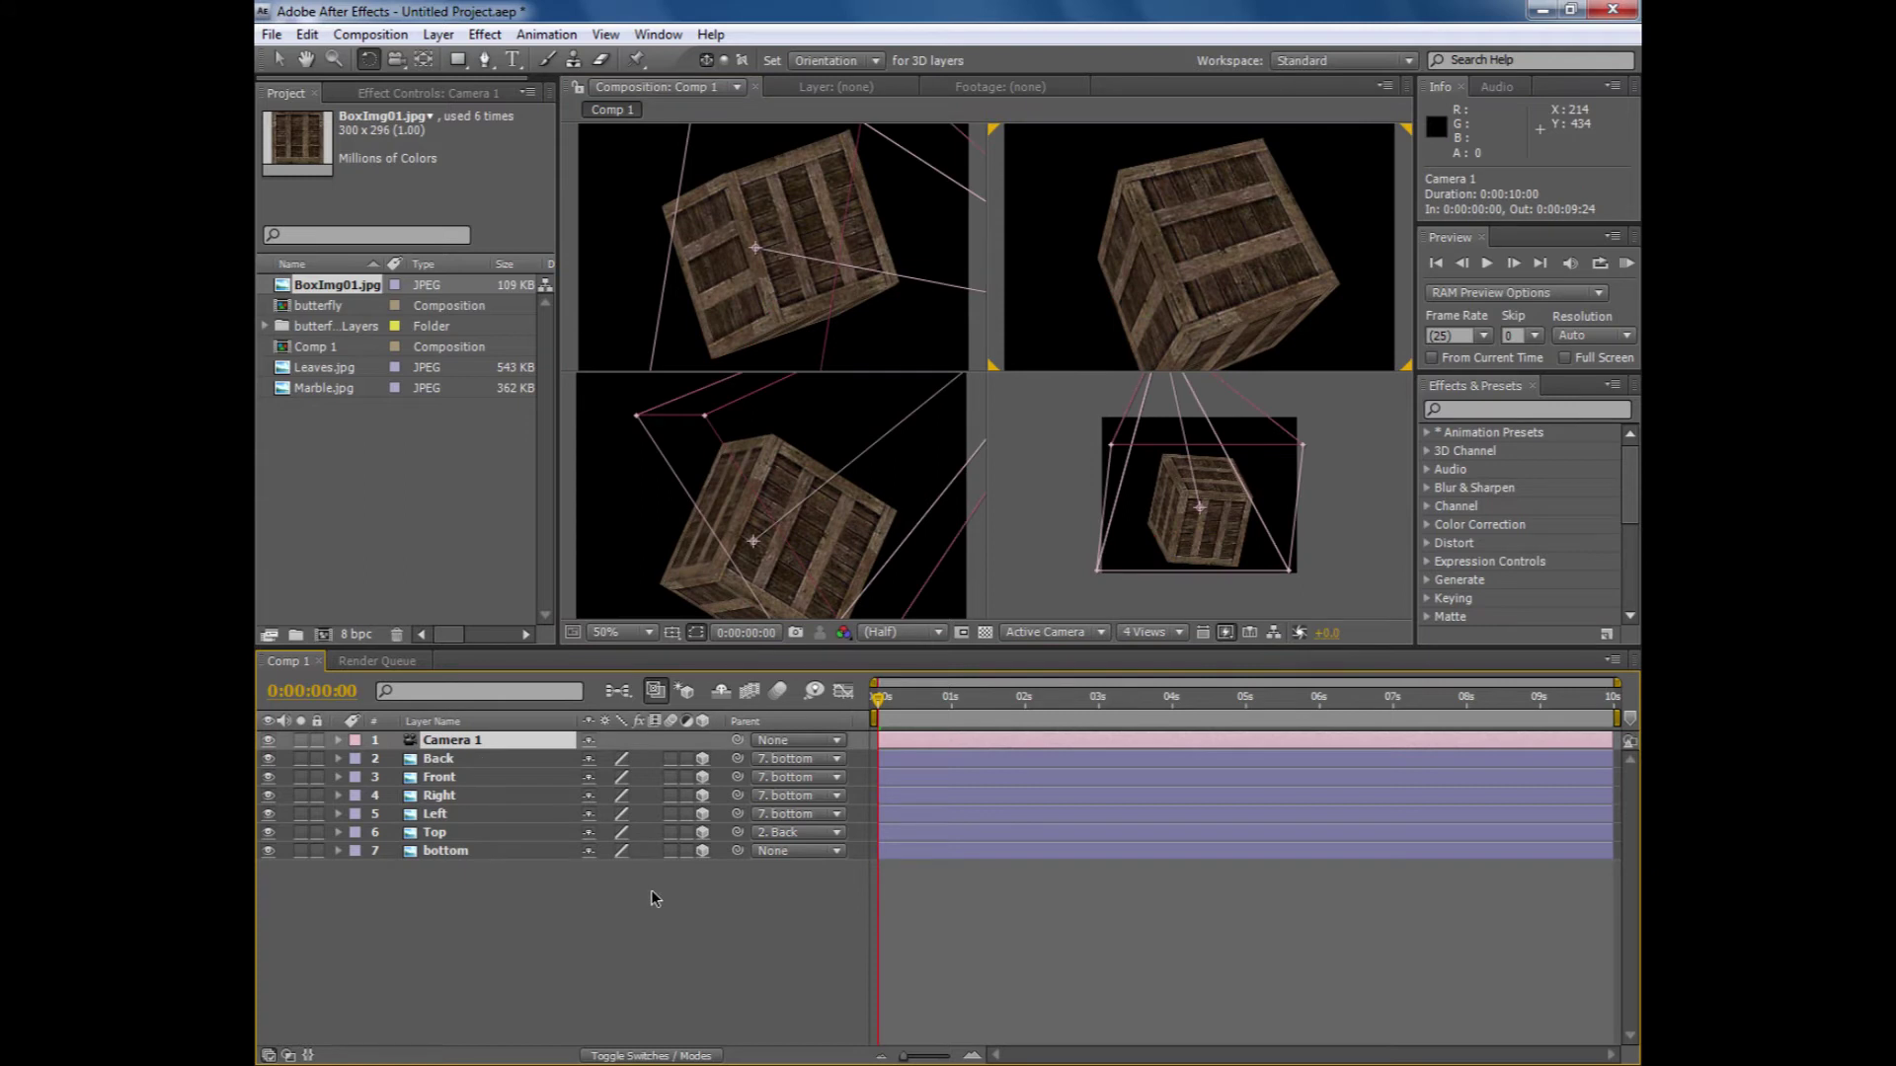
{"action": "key", "text": "Delete"}
{"action": "right_click", "coordinate": [596, 889]}
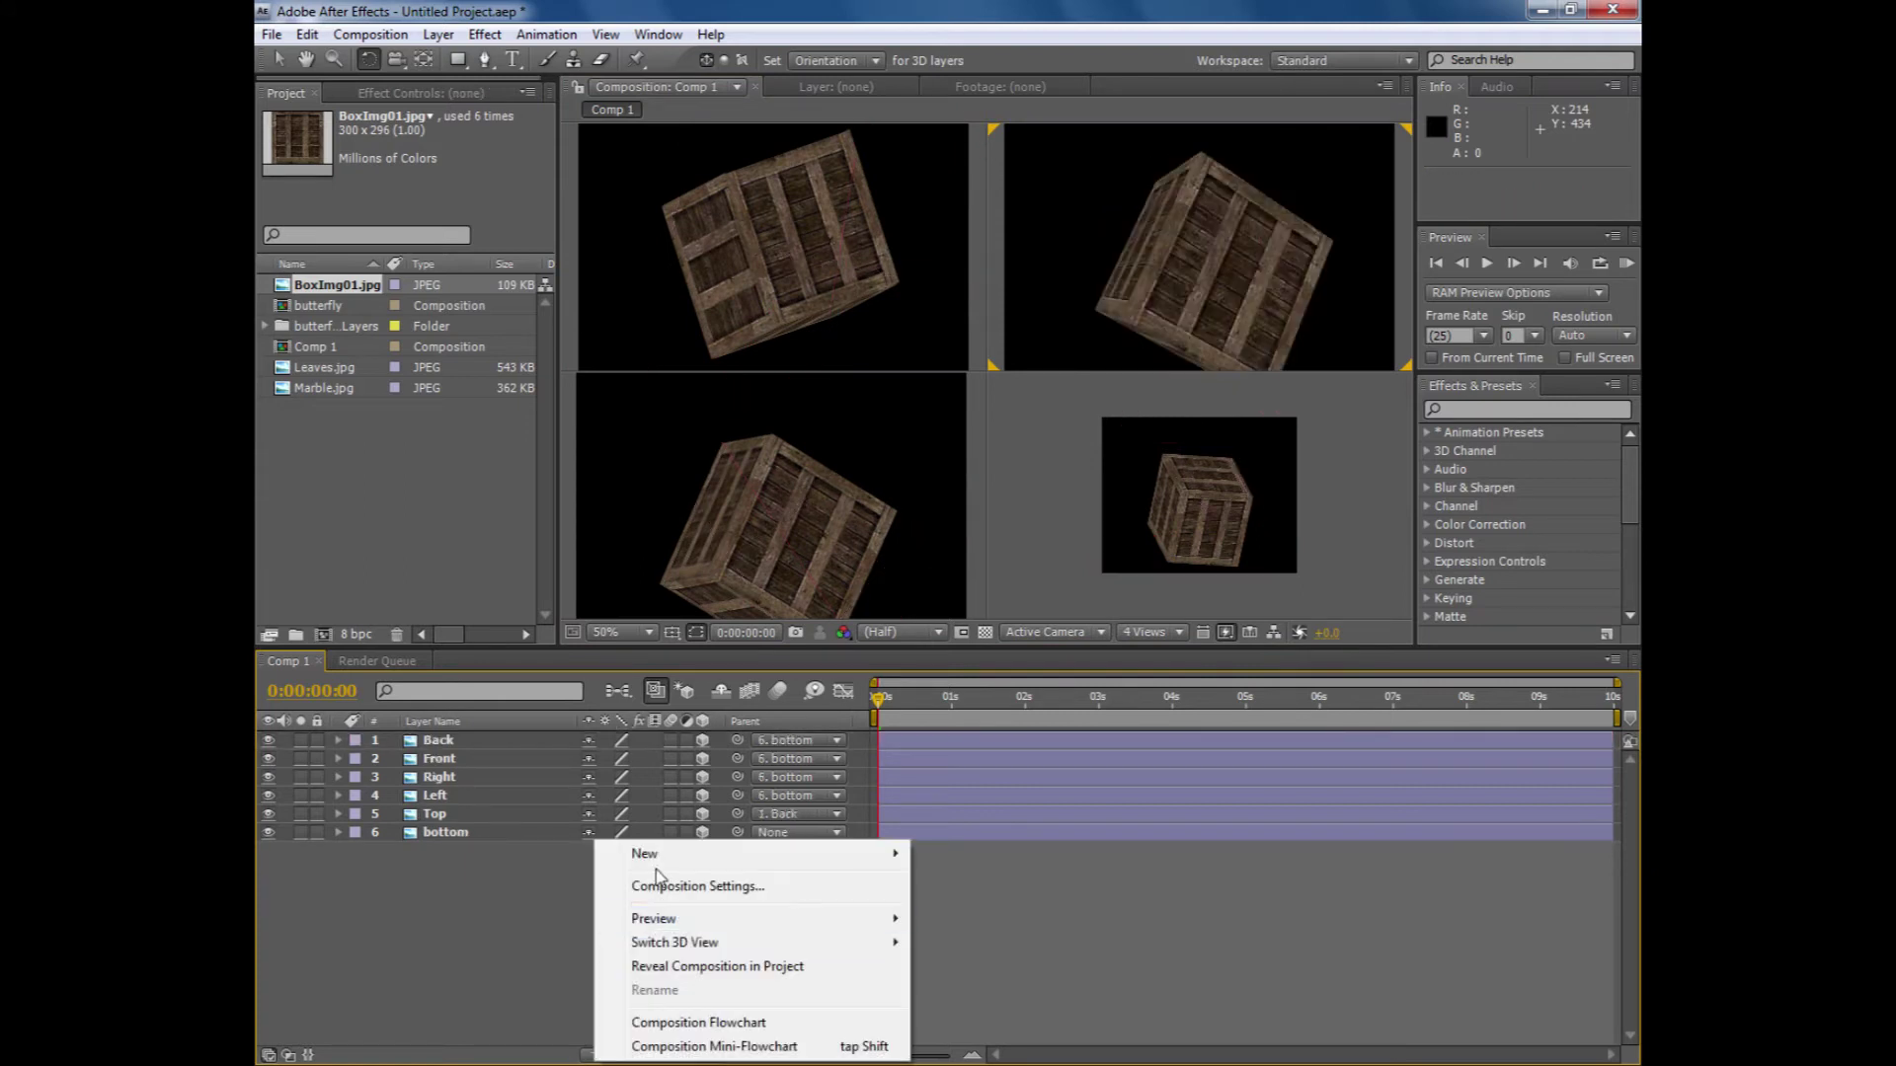
{"action": "mouse_move", "coordinate": [679, 861]}
{"action": "left_click", "coordinate": [974, 956]}
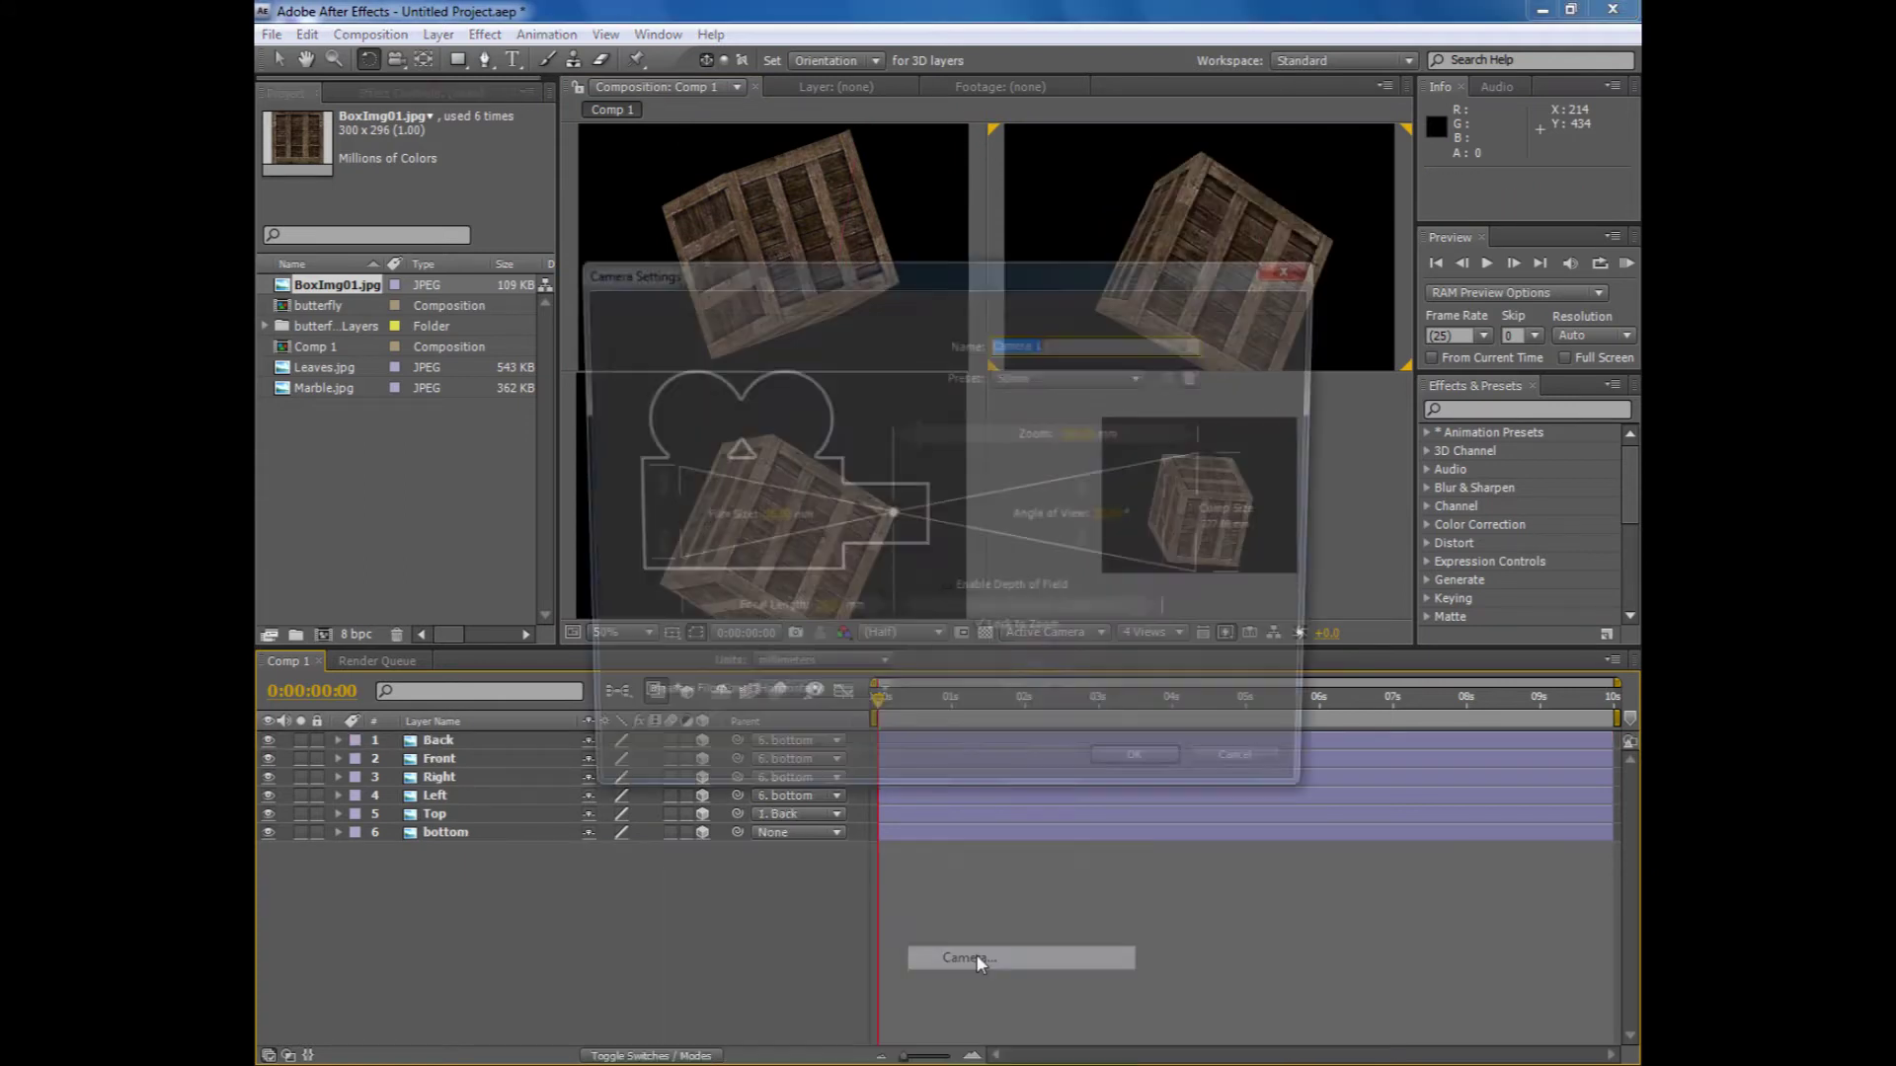
{"action": "left_click", "coordinate": [1133, 778]}
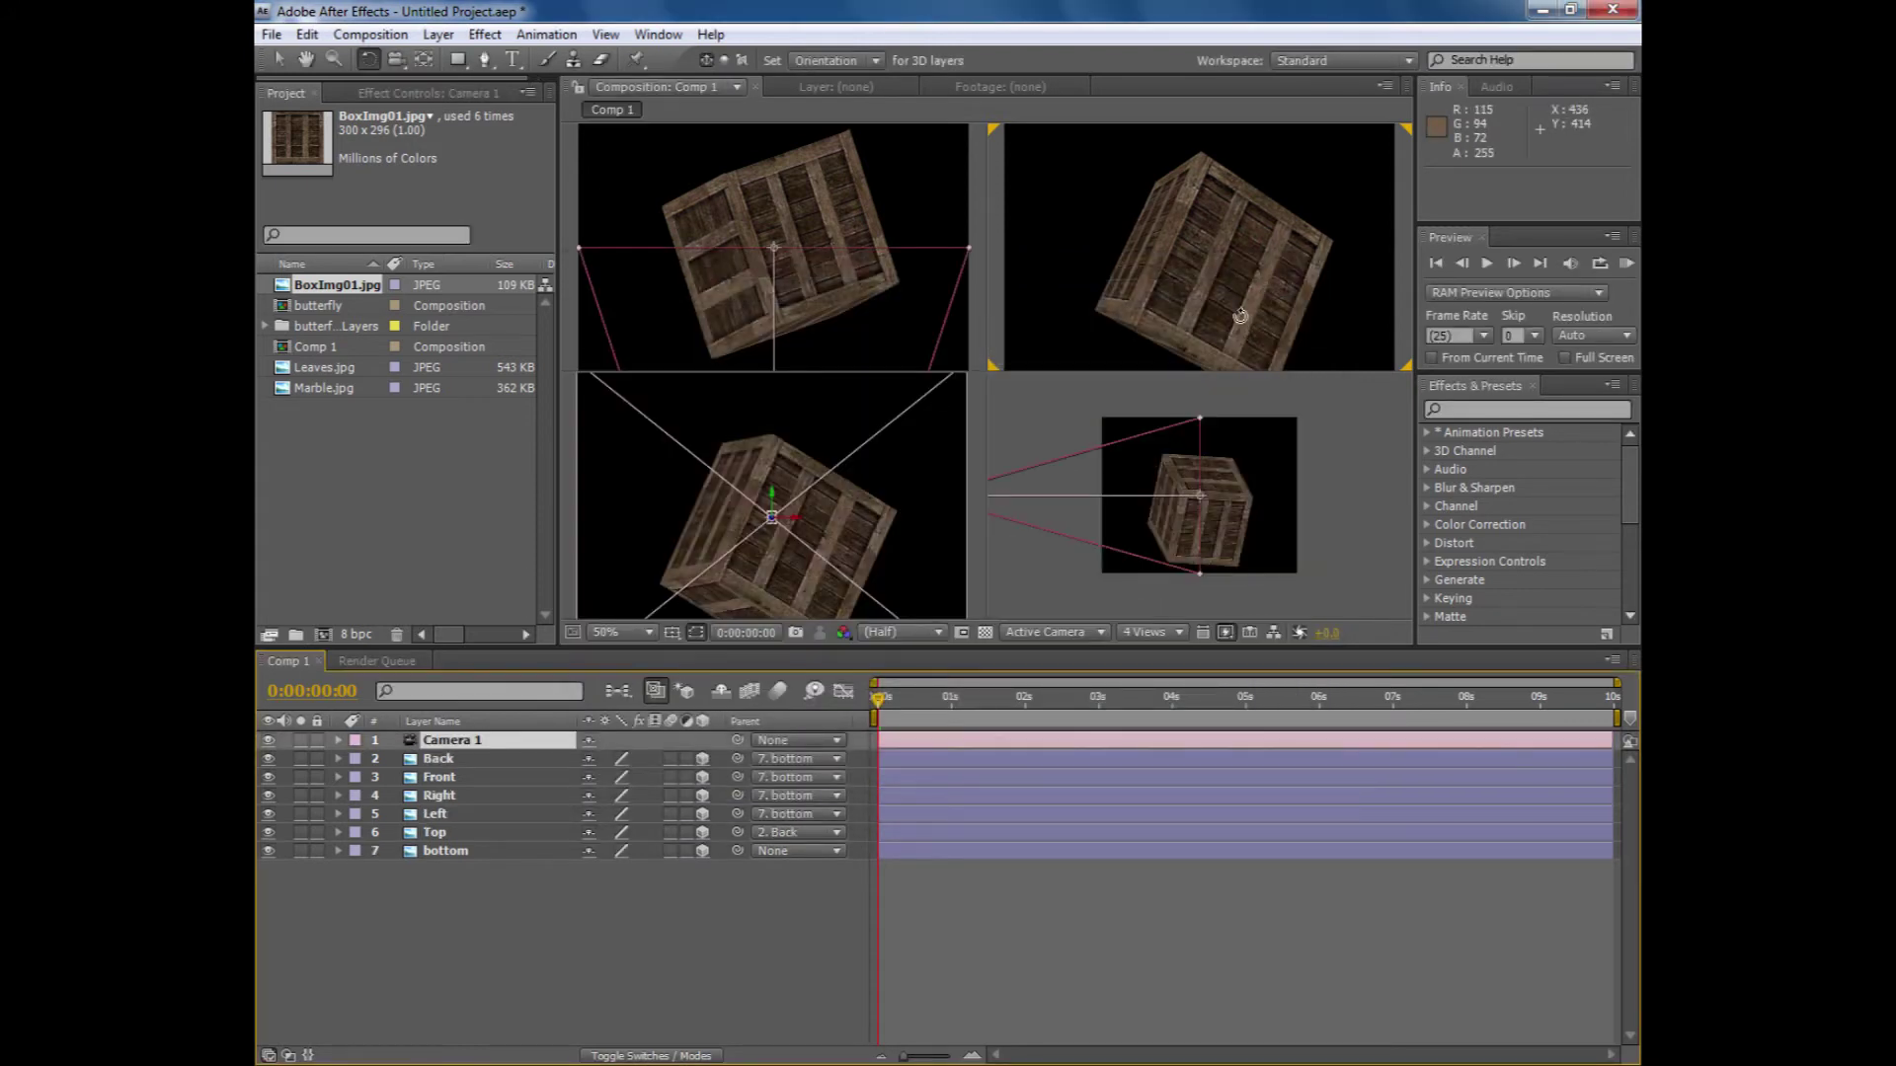
{"action": "left_click", "coordinate": [395, 59]}
{"action": "left_click_drag", "start_coordinate": [1104, 280], "coordinate": [1145, 277]}
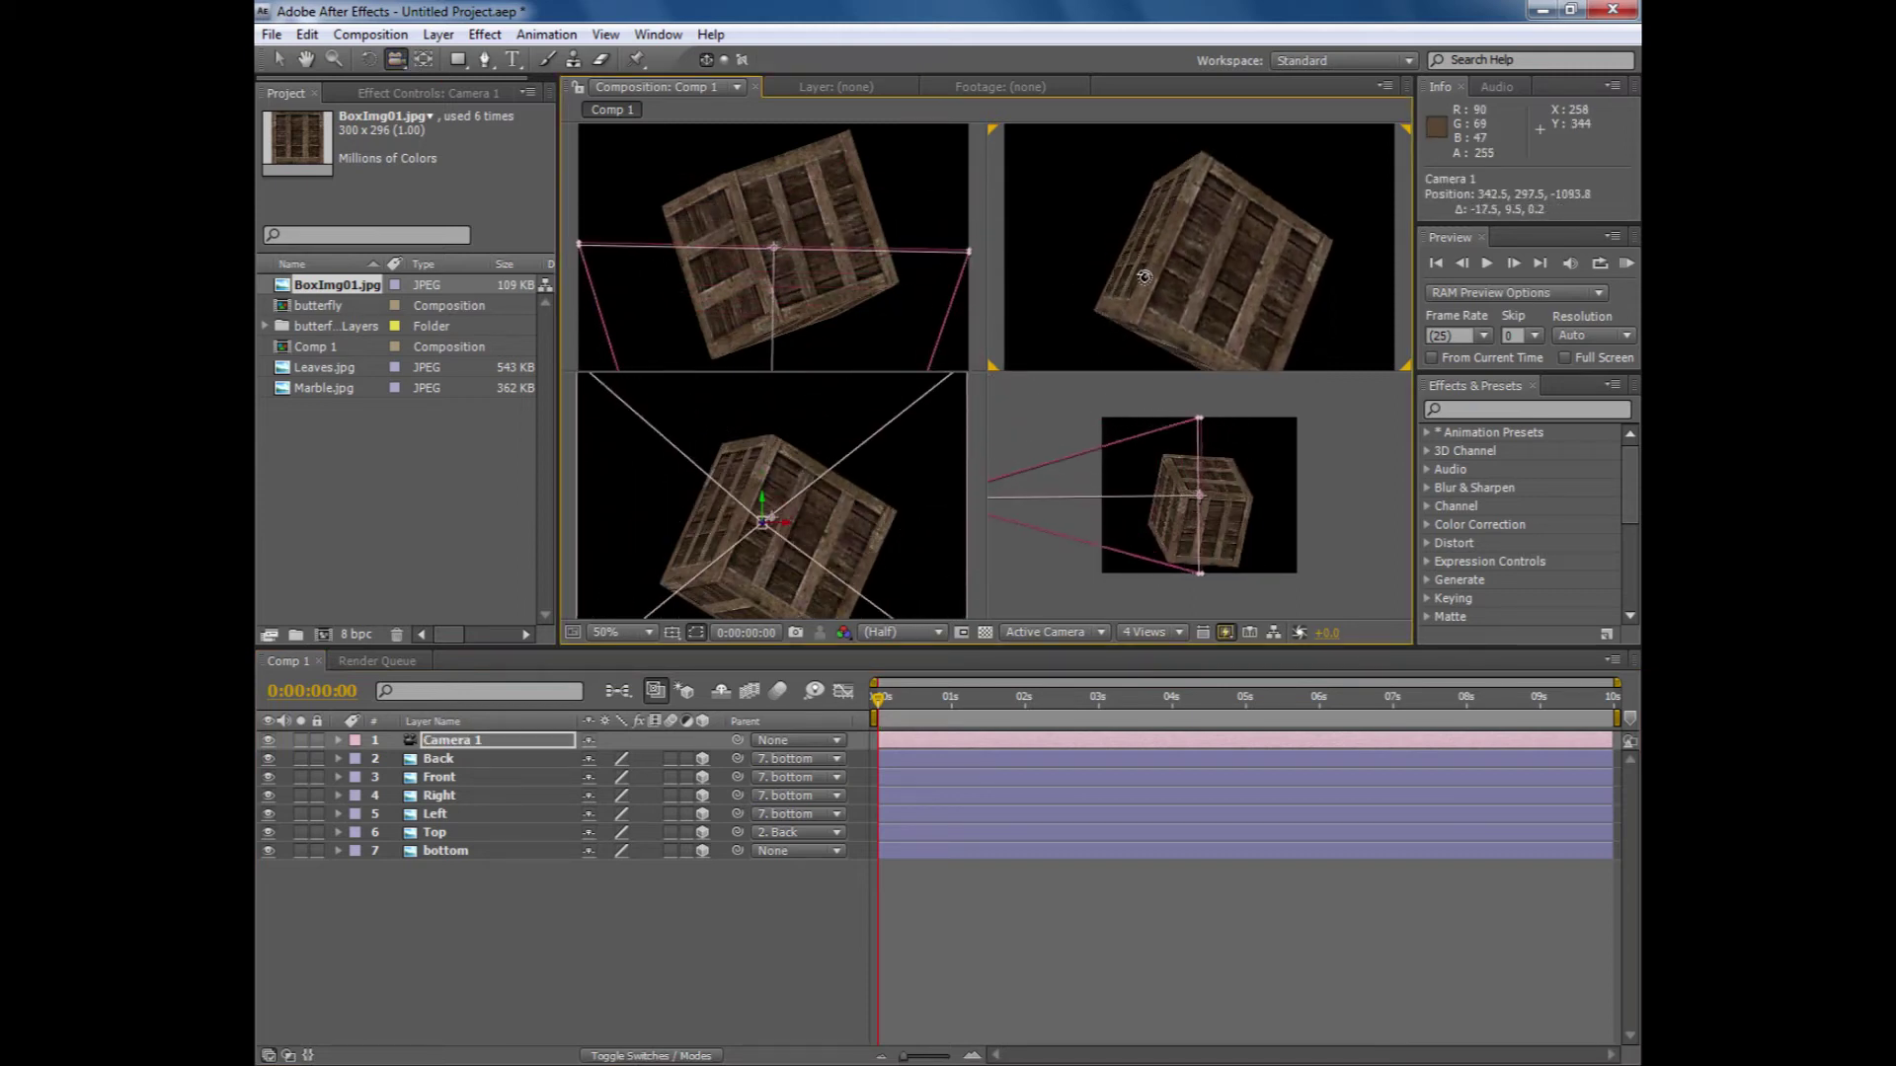
- Undo the new camera, the deletion of the original camera and the bottom layer's rotation
{"action": "left_click", "coordinate": [448, 850]}
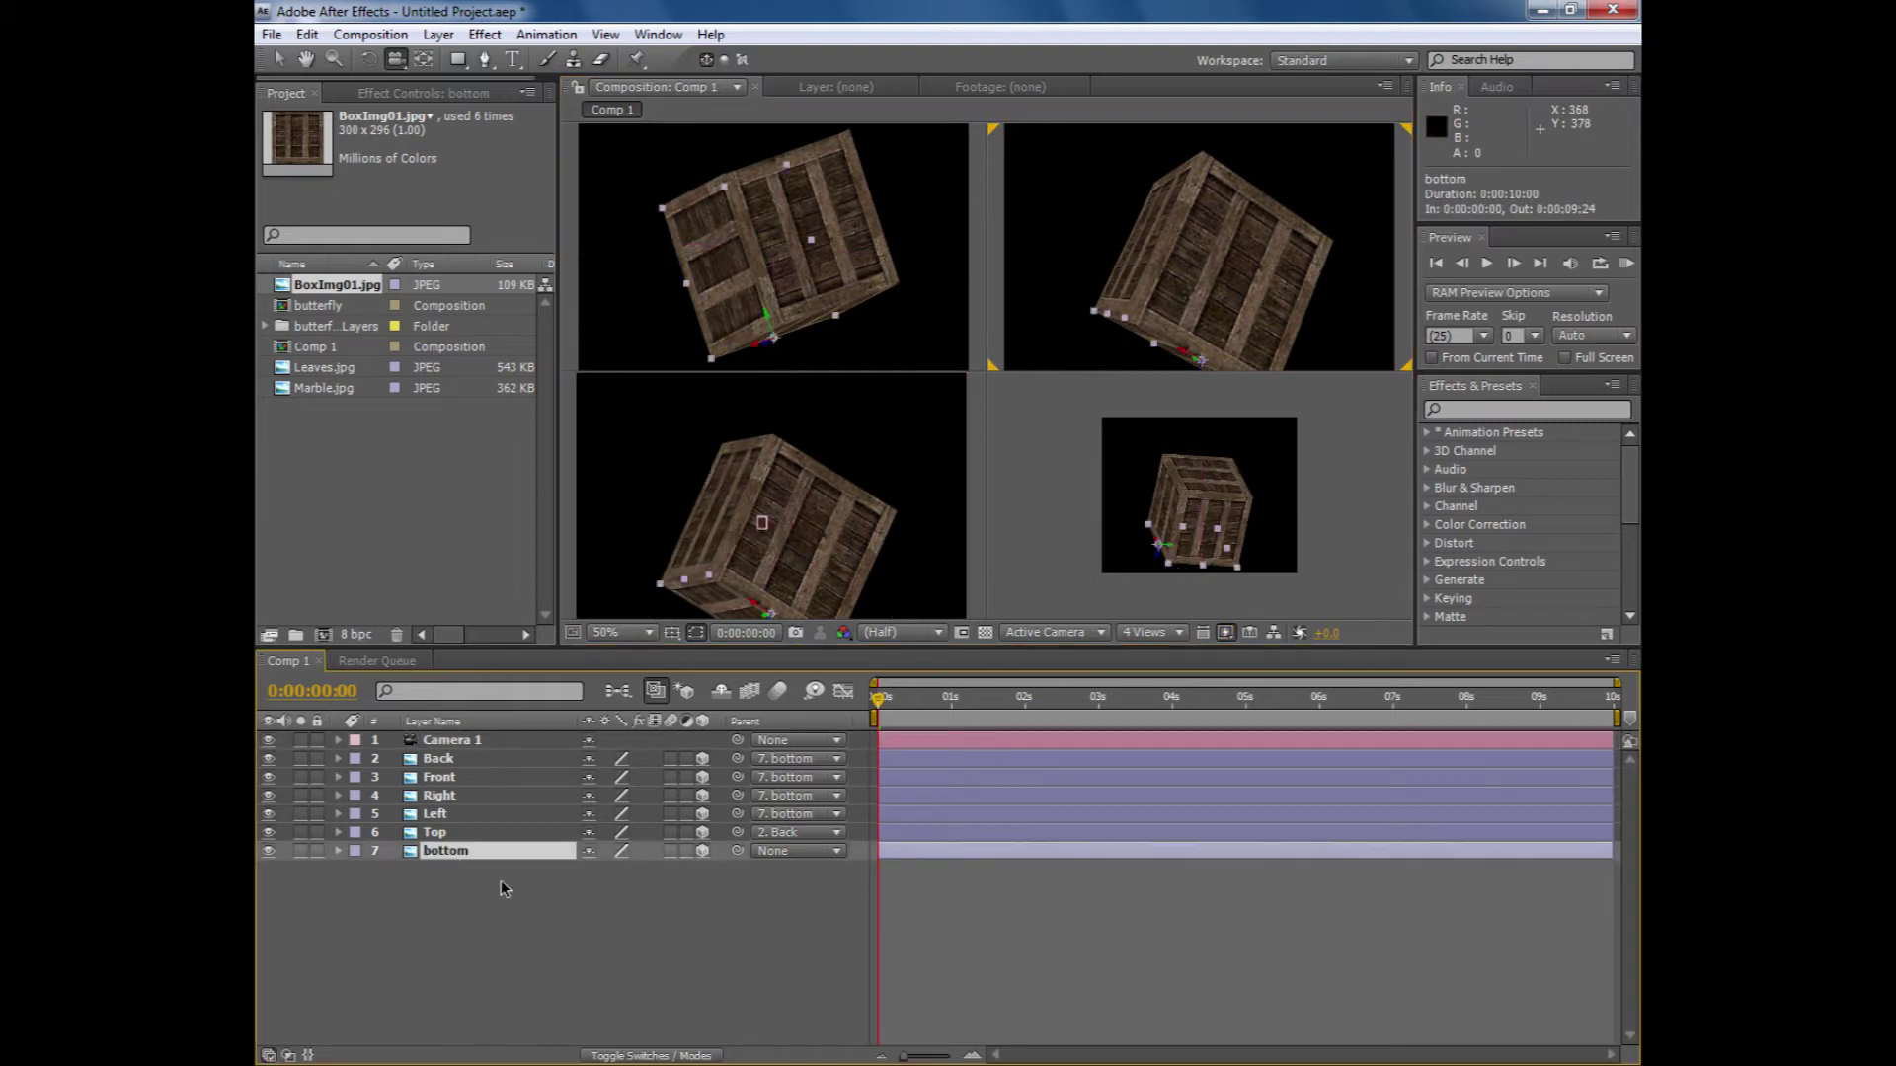
{"action": "key", "text": "ctrl+z"}
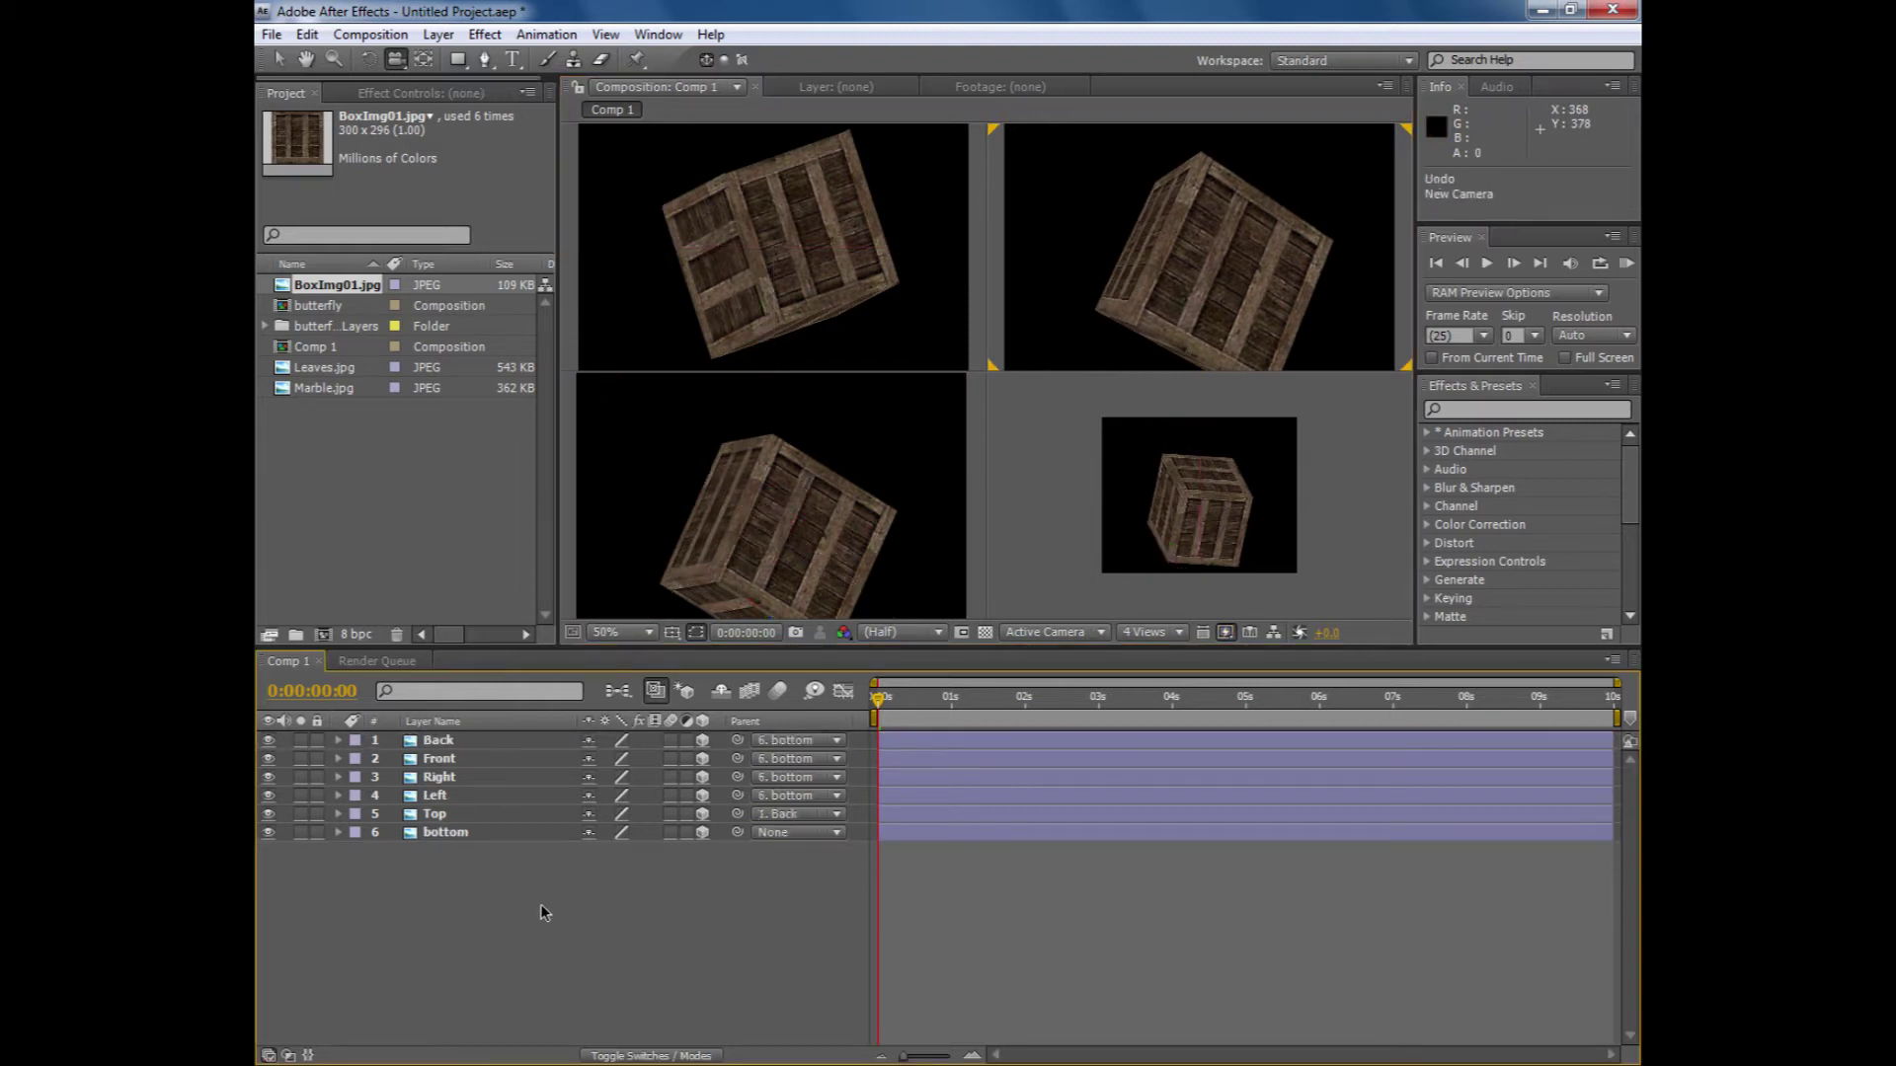
{"action": "key", "text": "ctrl+z"}
{"action": "key", "text": "ctrl+z"}
{"action": "key", "text": "ctrl+z"}
{"action": "key", "text": "ctrl+z"}
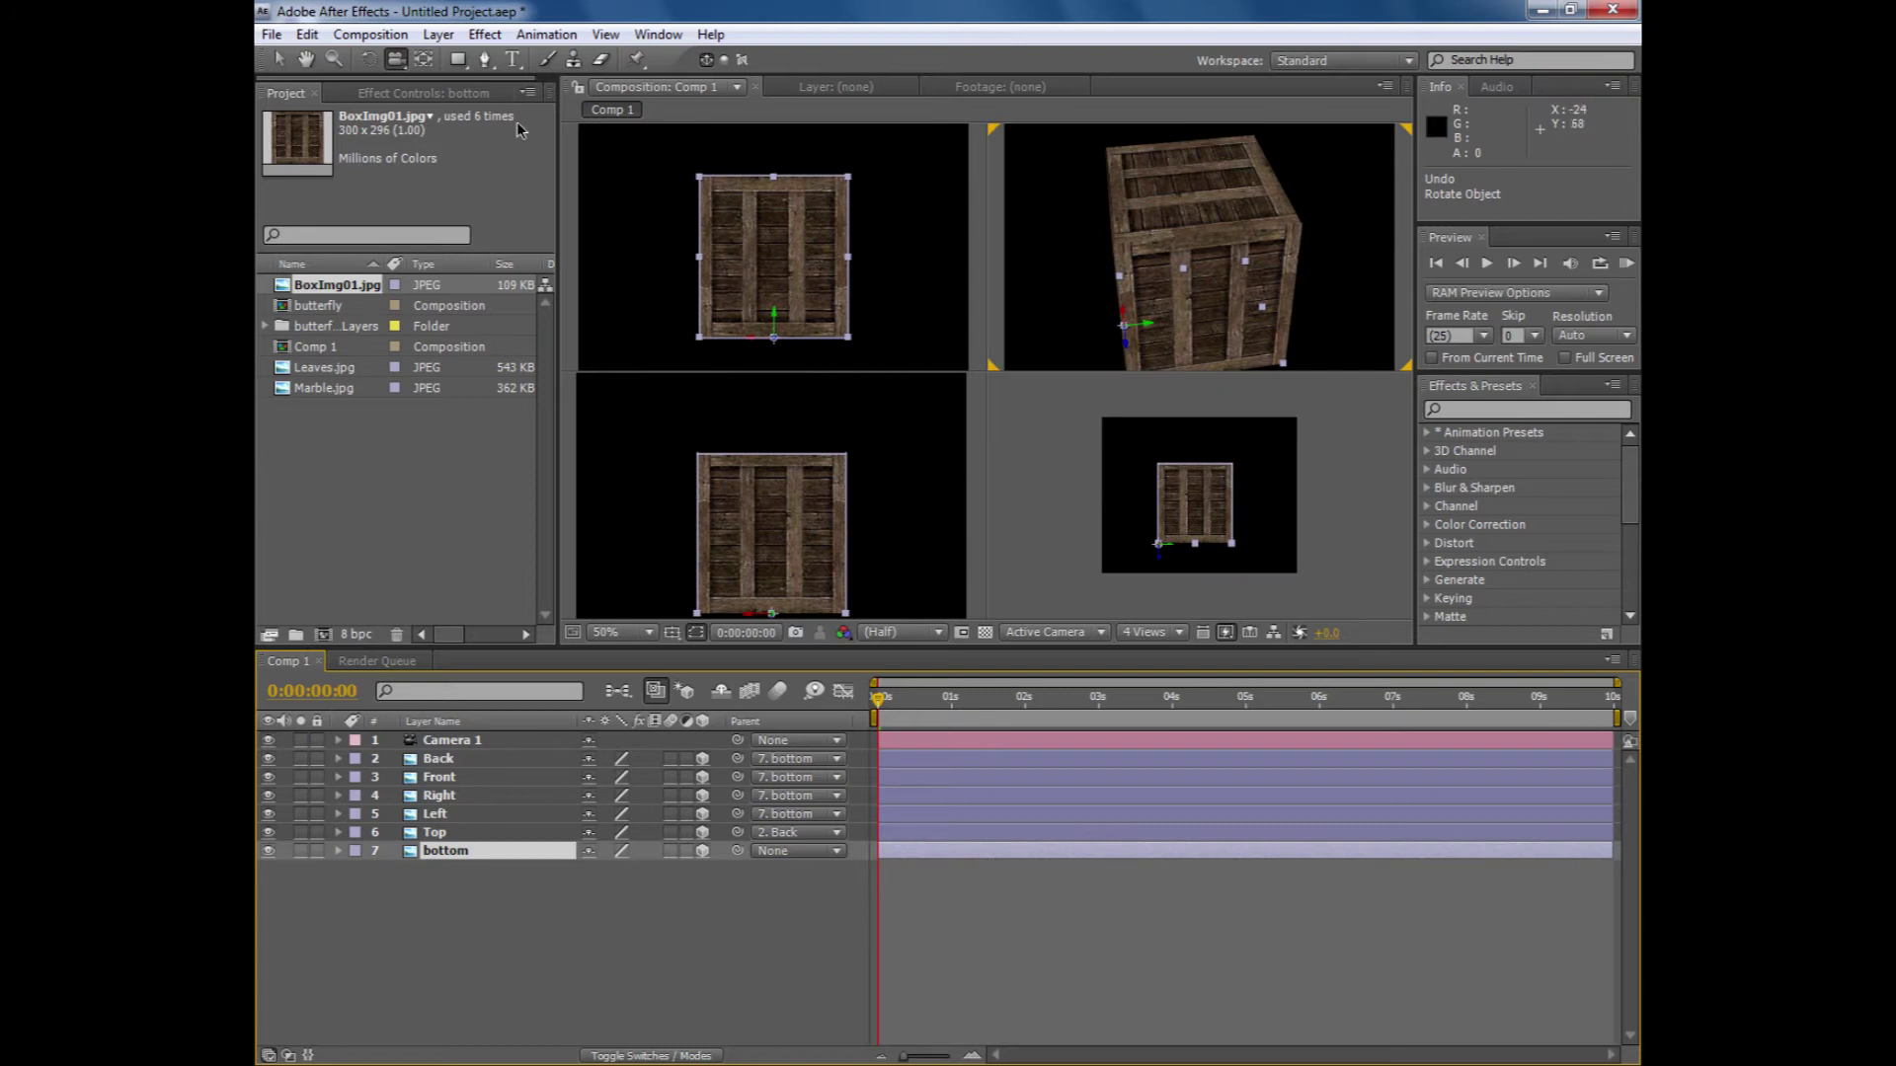
- Orbit the camera to face the front of the box almost straight on and deselect the bottom layer
{"action": "left_click_drag", "start_coordinate": [1235, 257], "coordinate": [1299, 154]}
{"action": "left_click", "coordinate": [748, 619]}
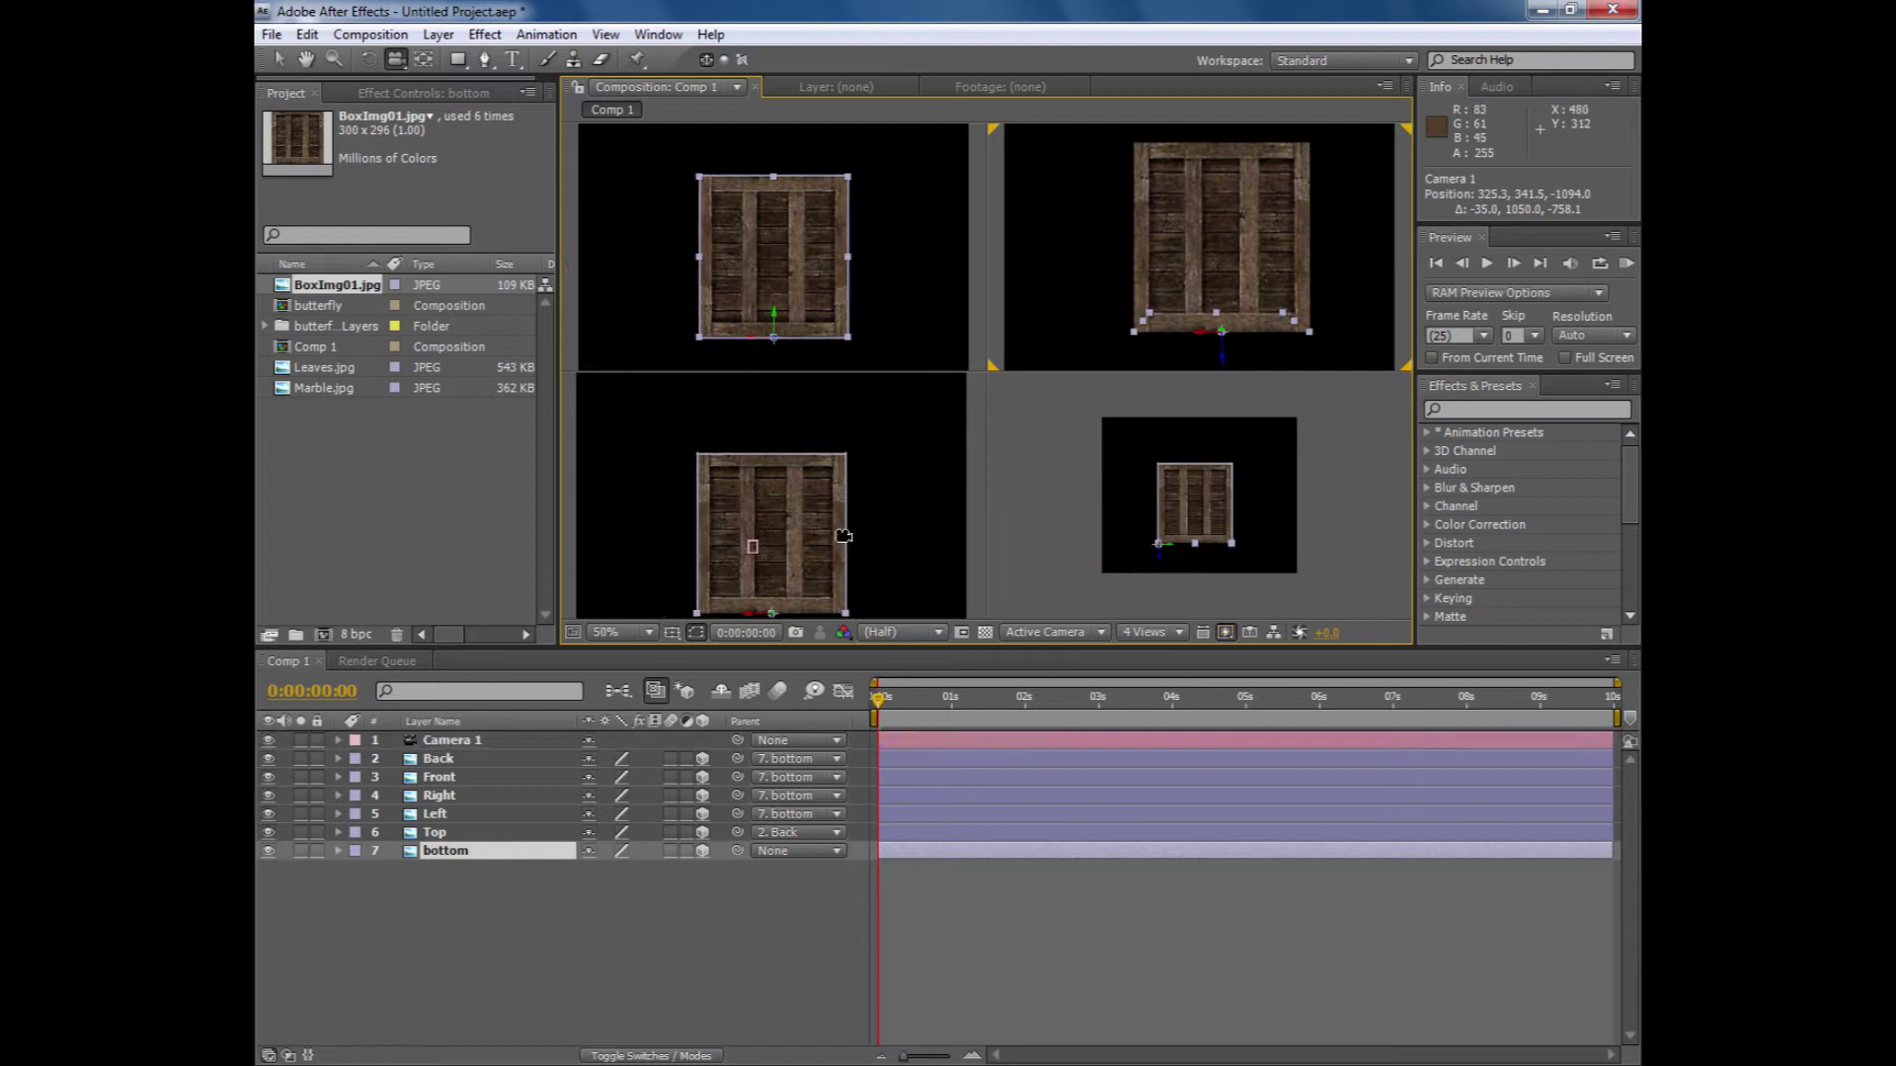
{"action": "left_click", "coordinate": [412, 921]}
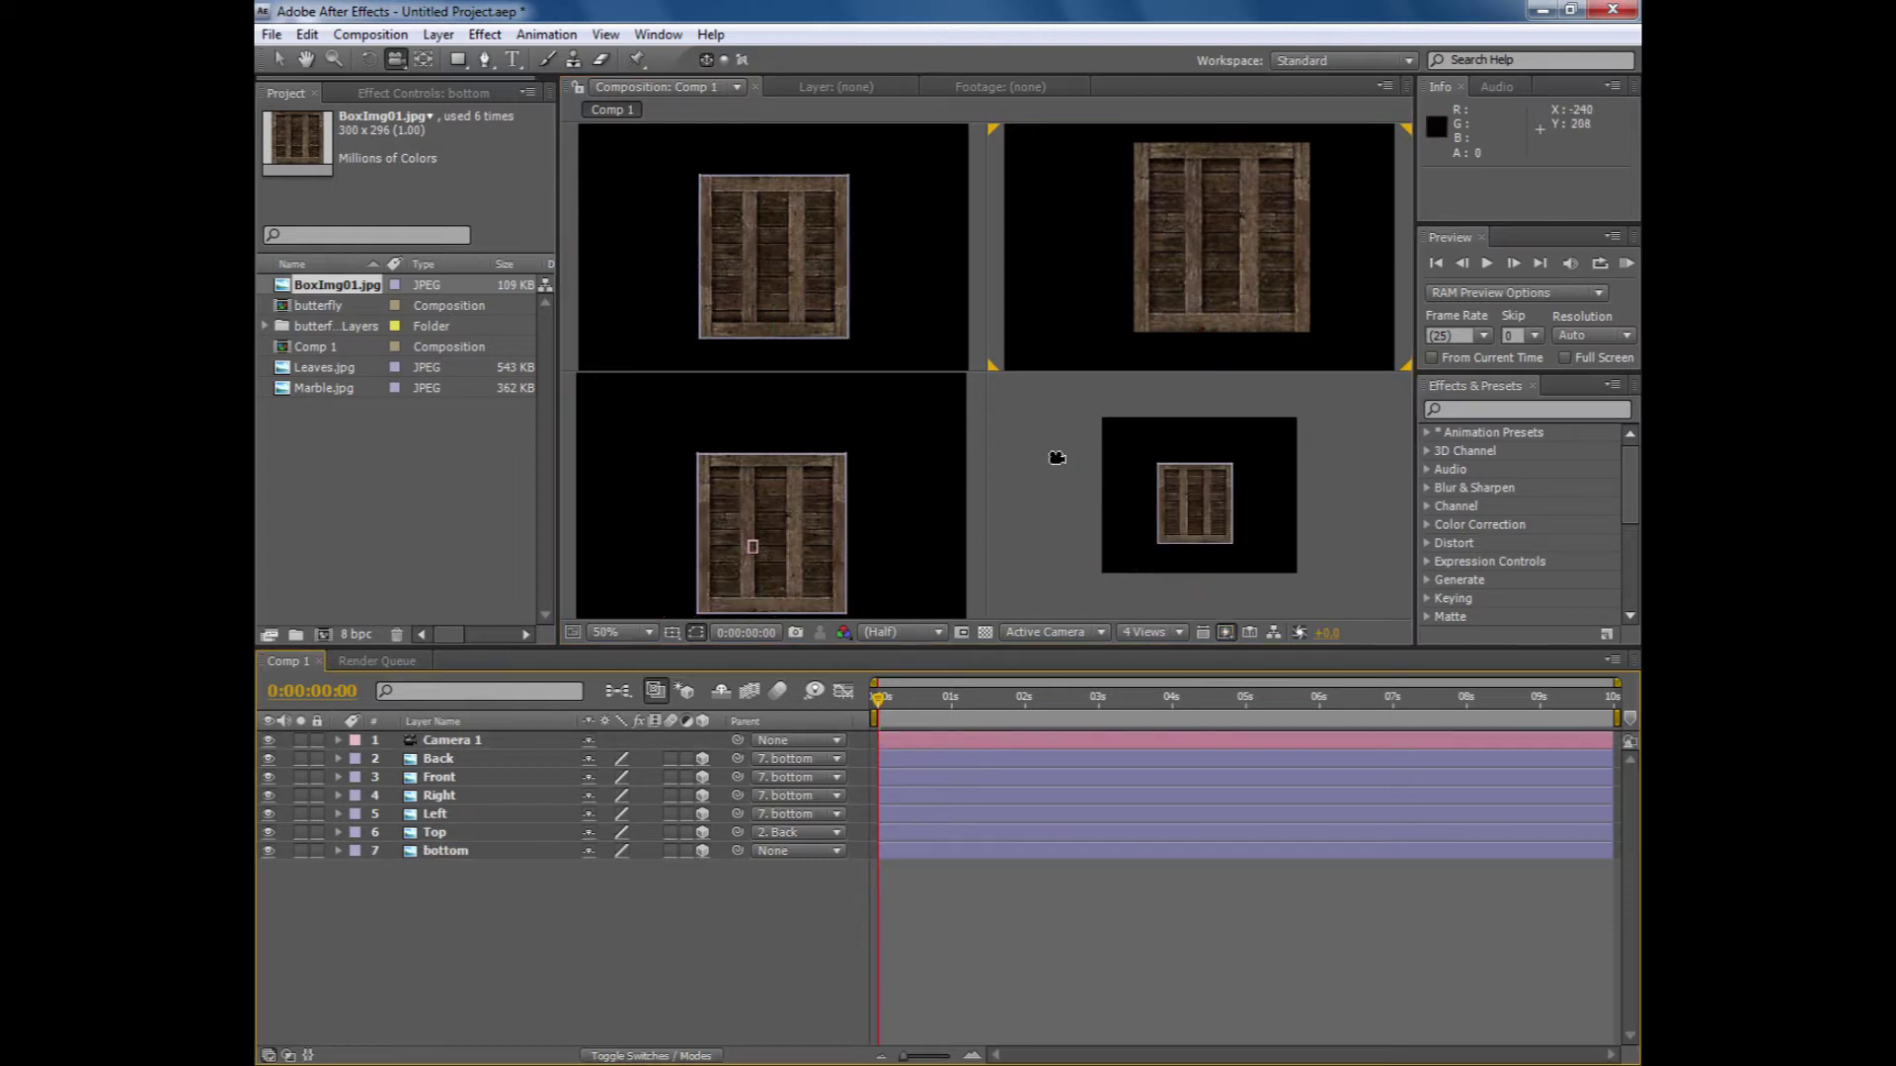
- Add Marble.jpg beneath the bottom layer in the stack, make it a 3D layer and set its X orientation to 90°
{"action": "left_click", "coordinate": [325, 388]}
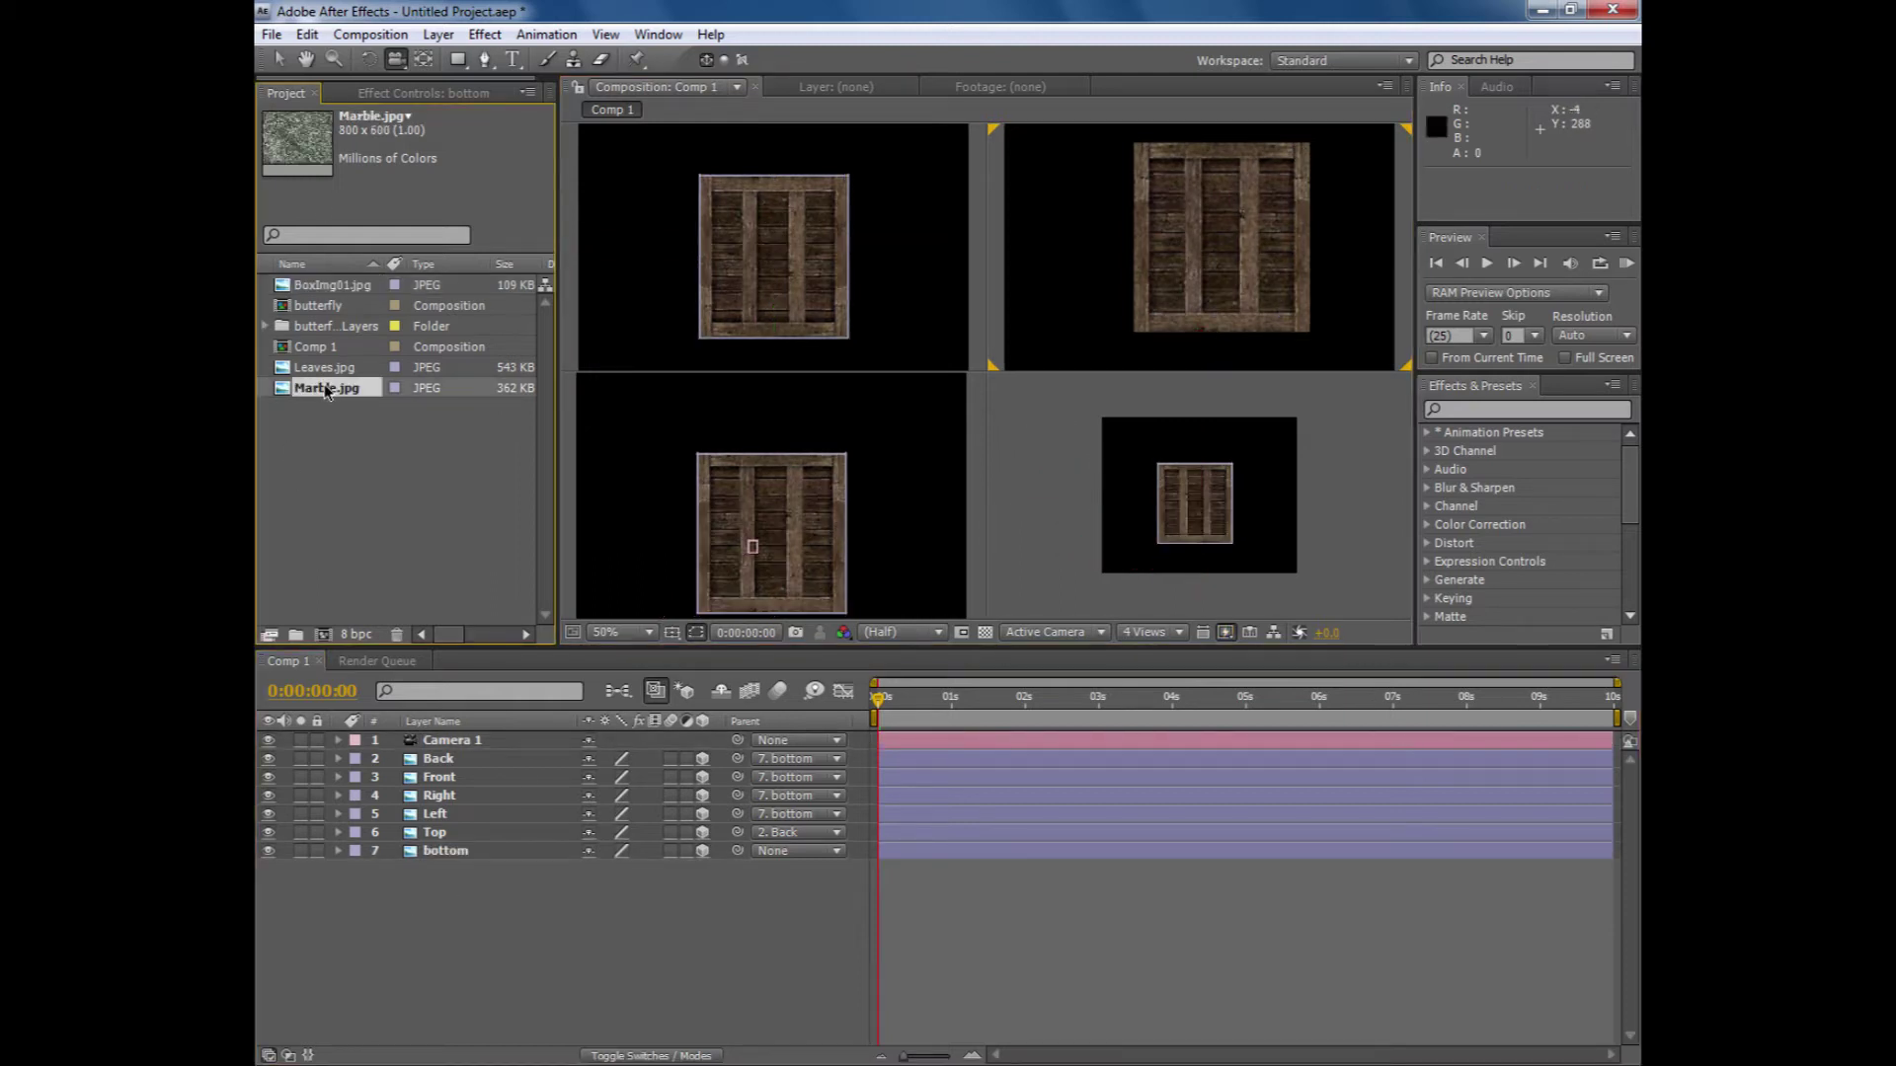
{"action": "left_click_drag", "start_coordinate": [317, 394], "coordinate": [371, 898]}
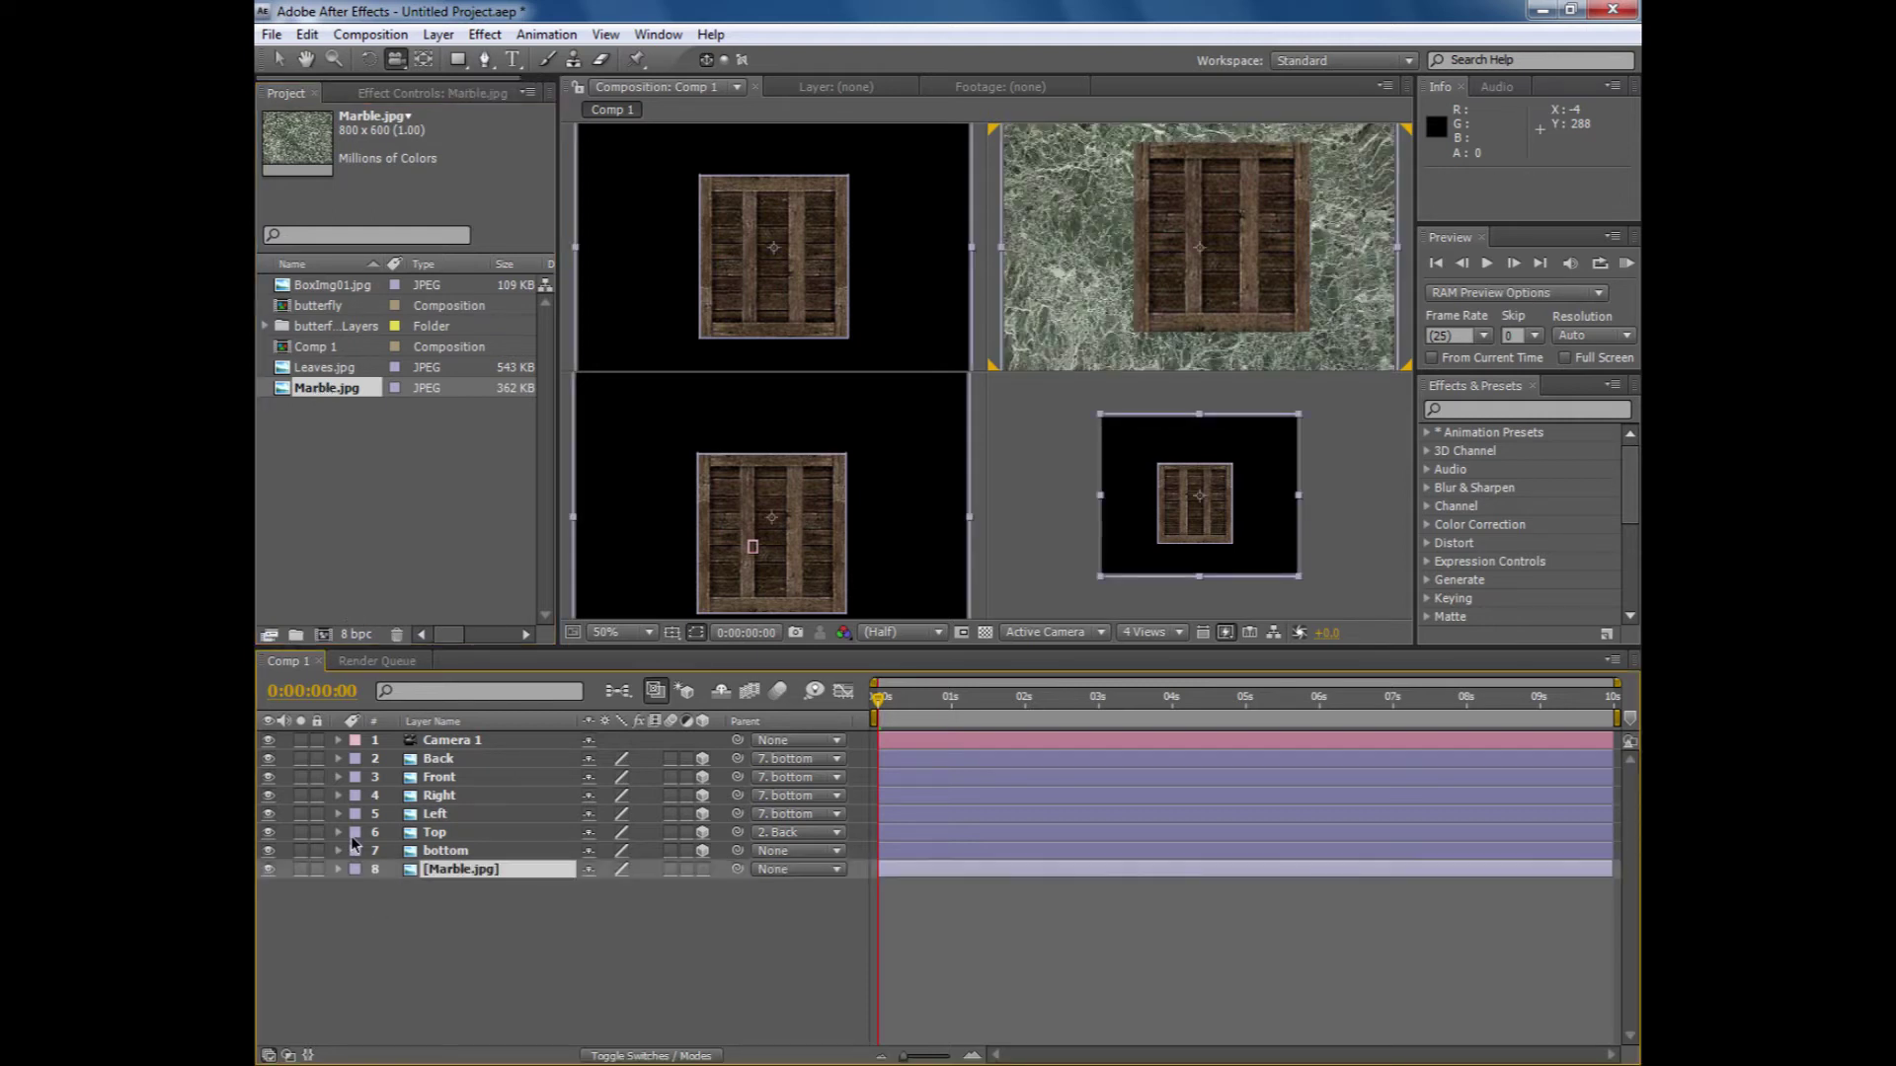
{"action": "left_click", "coordinate": [702, 869]}
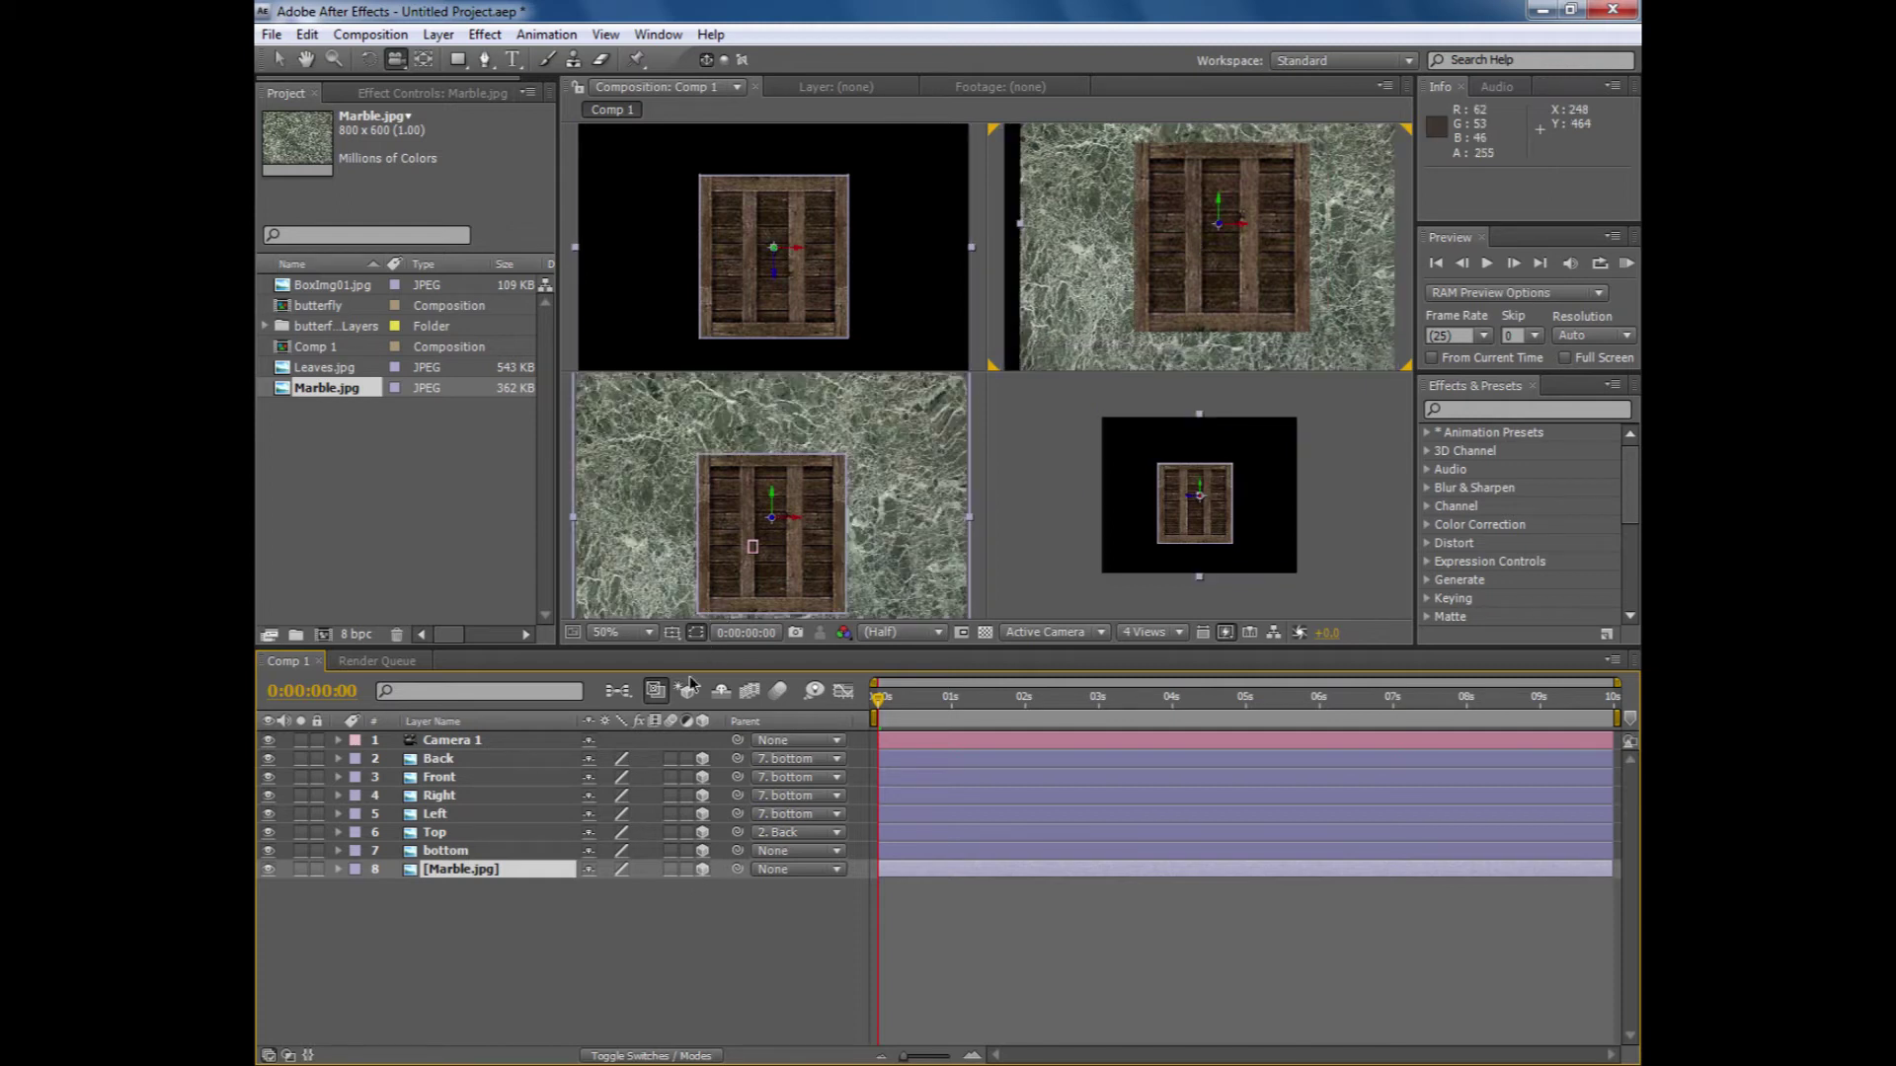
{"action": "key", "text": "r"}
{"action": "left_click", "coordinate": [594, 886]}
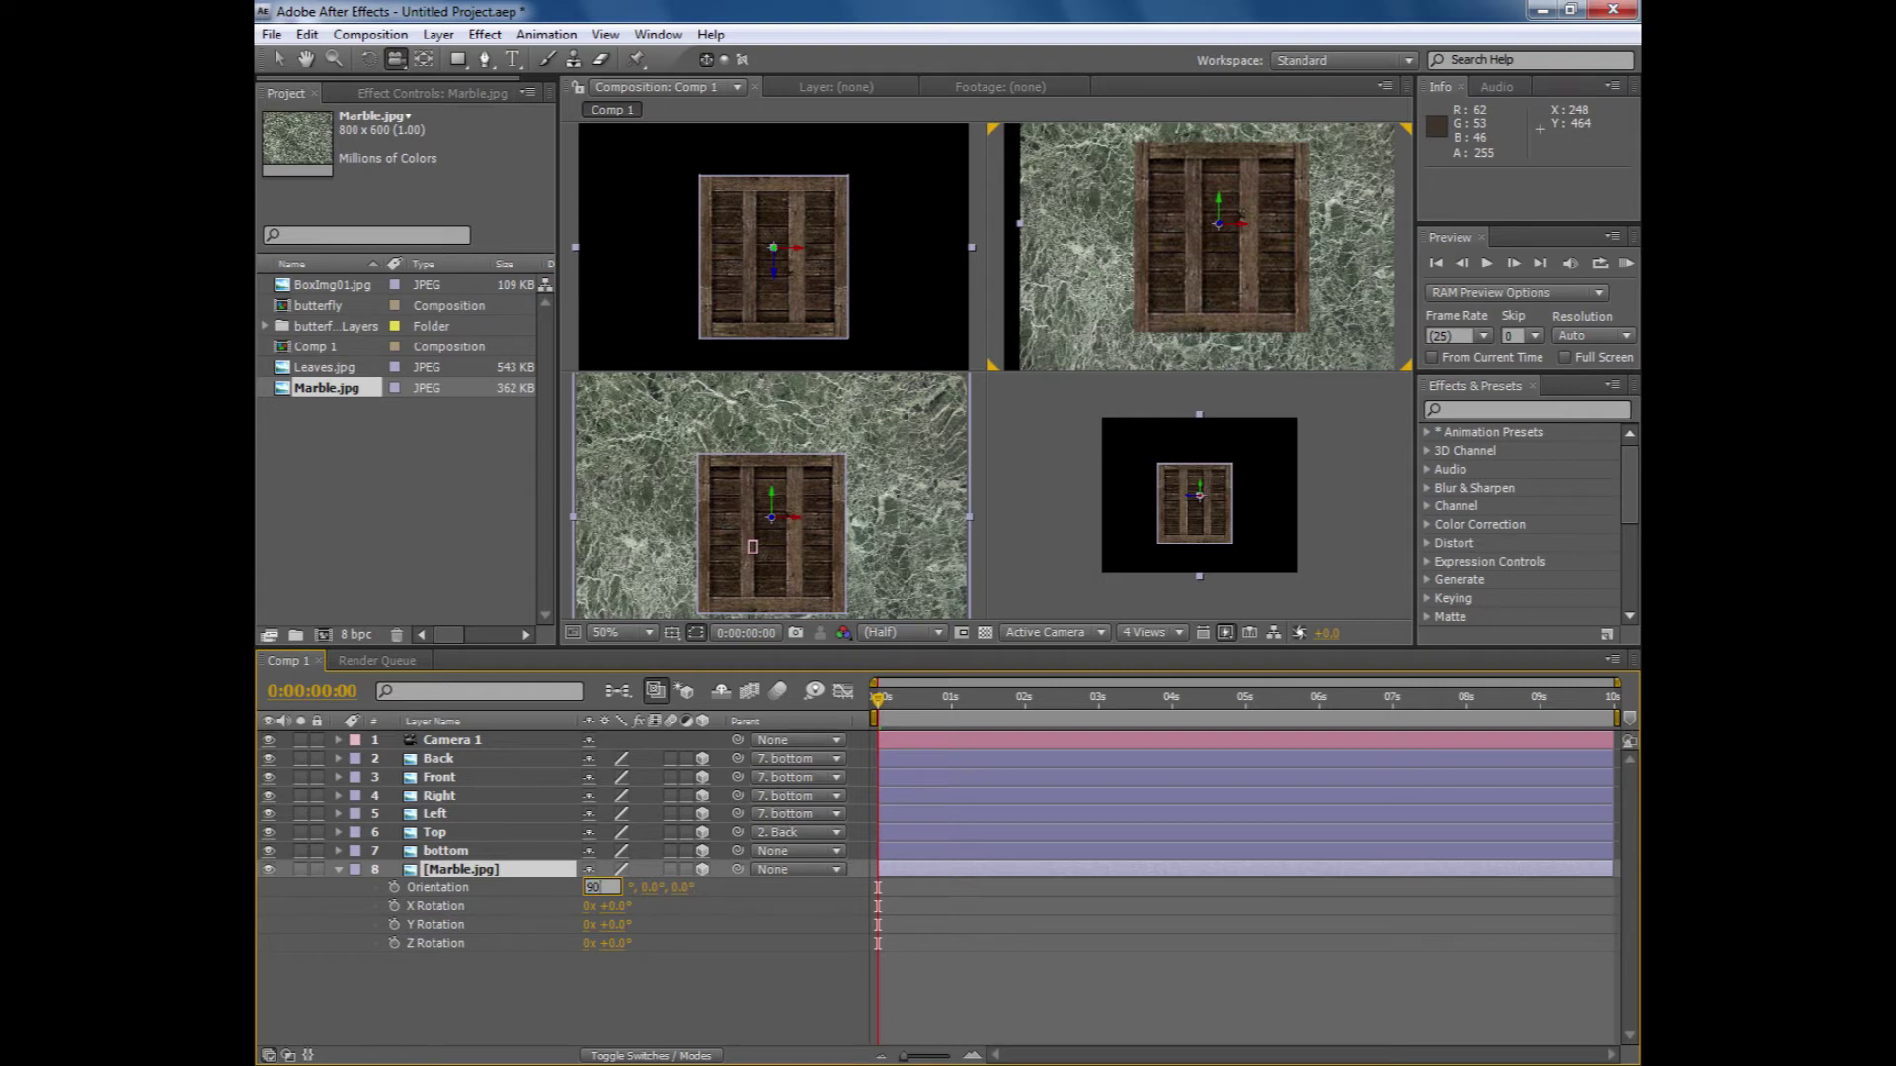
{"action": "key", "text": "Return"}
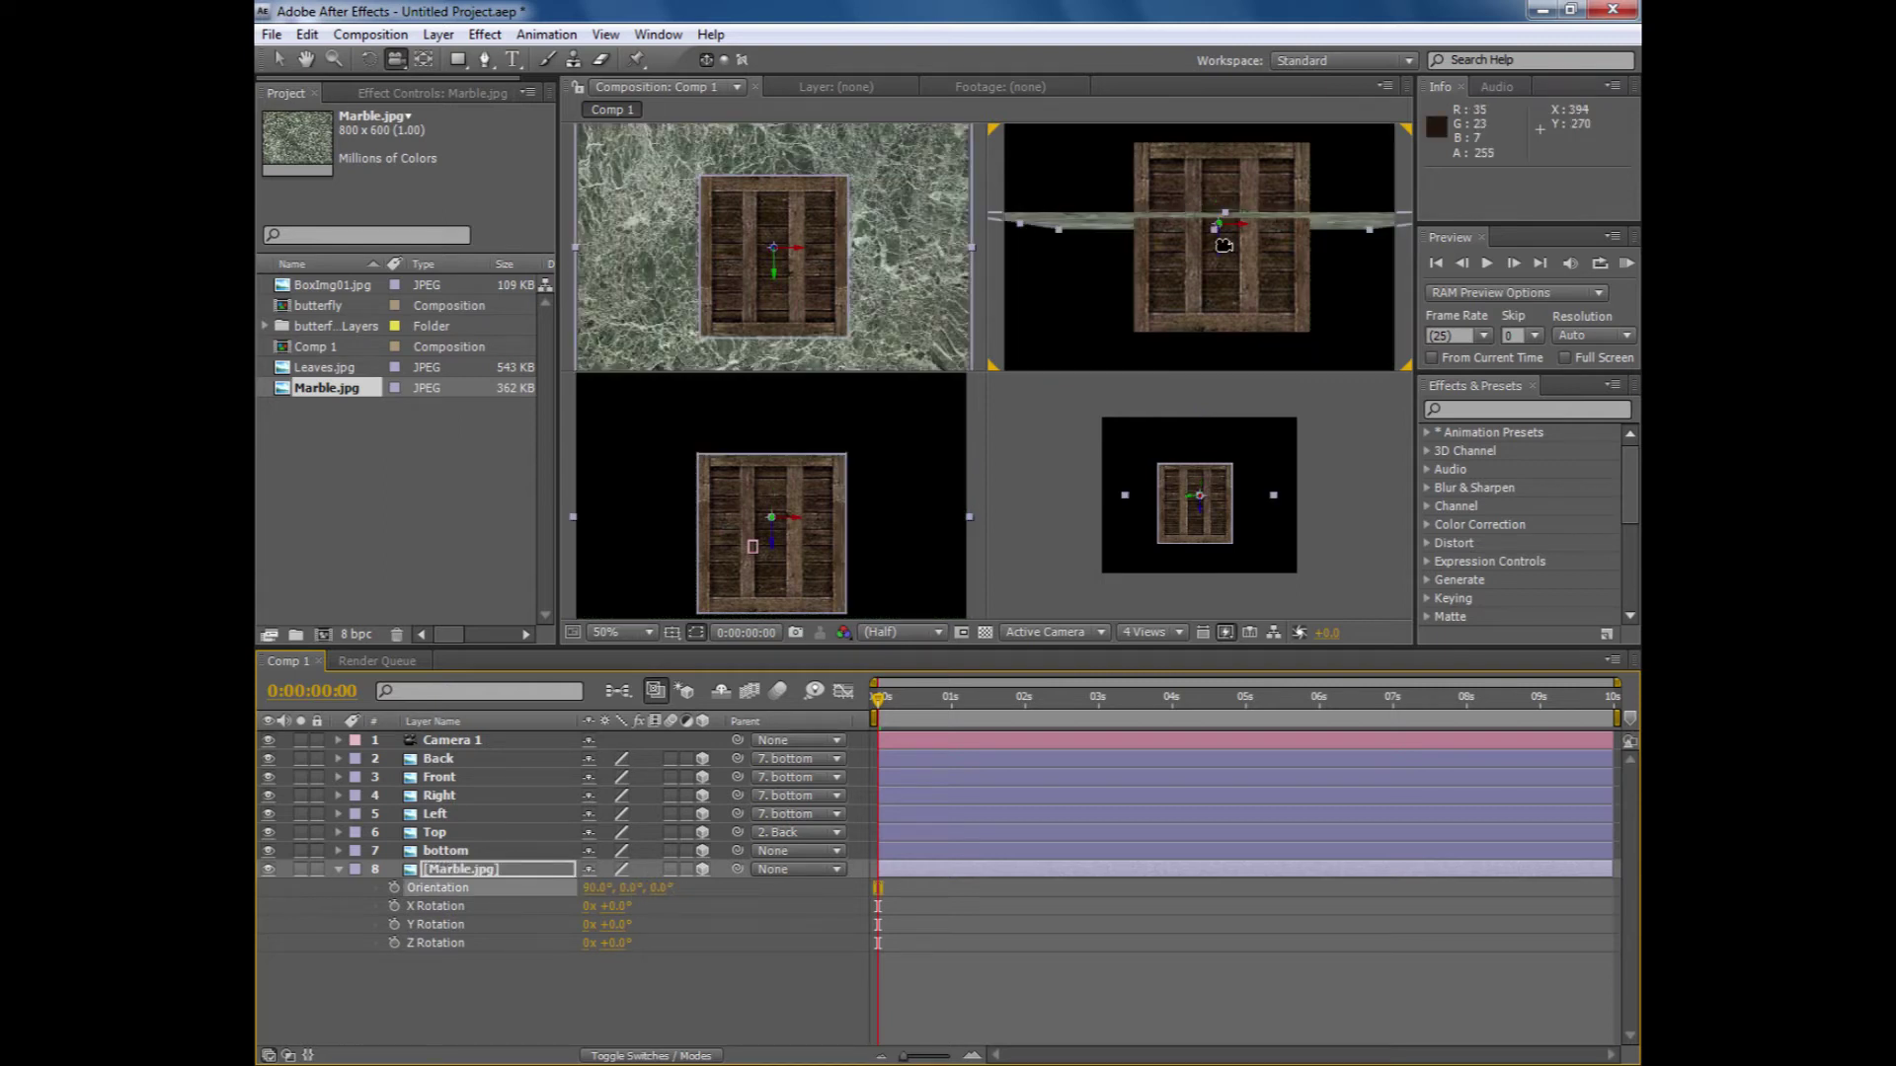
- Lower the marble floor beneath the box to about Y 502 and enlarge it to about 345% by 352%
{"action": "key", "text": "v"}
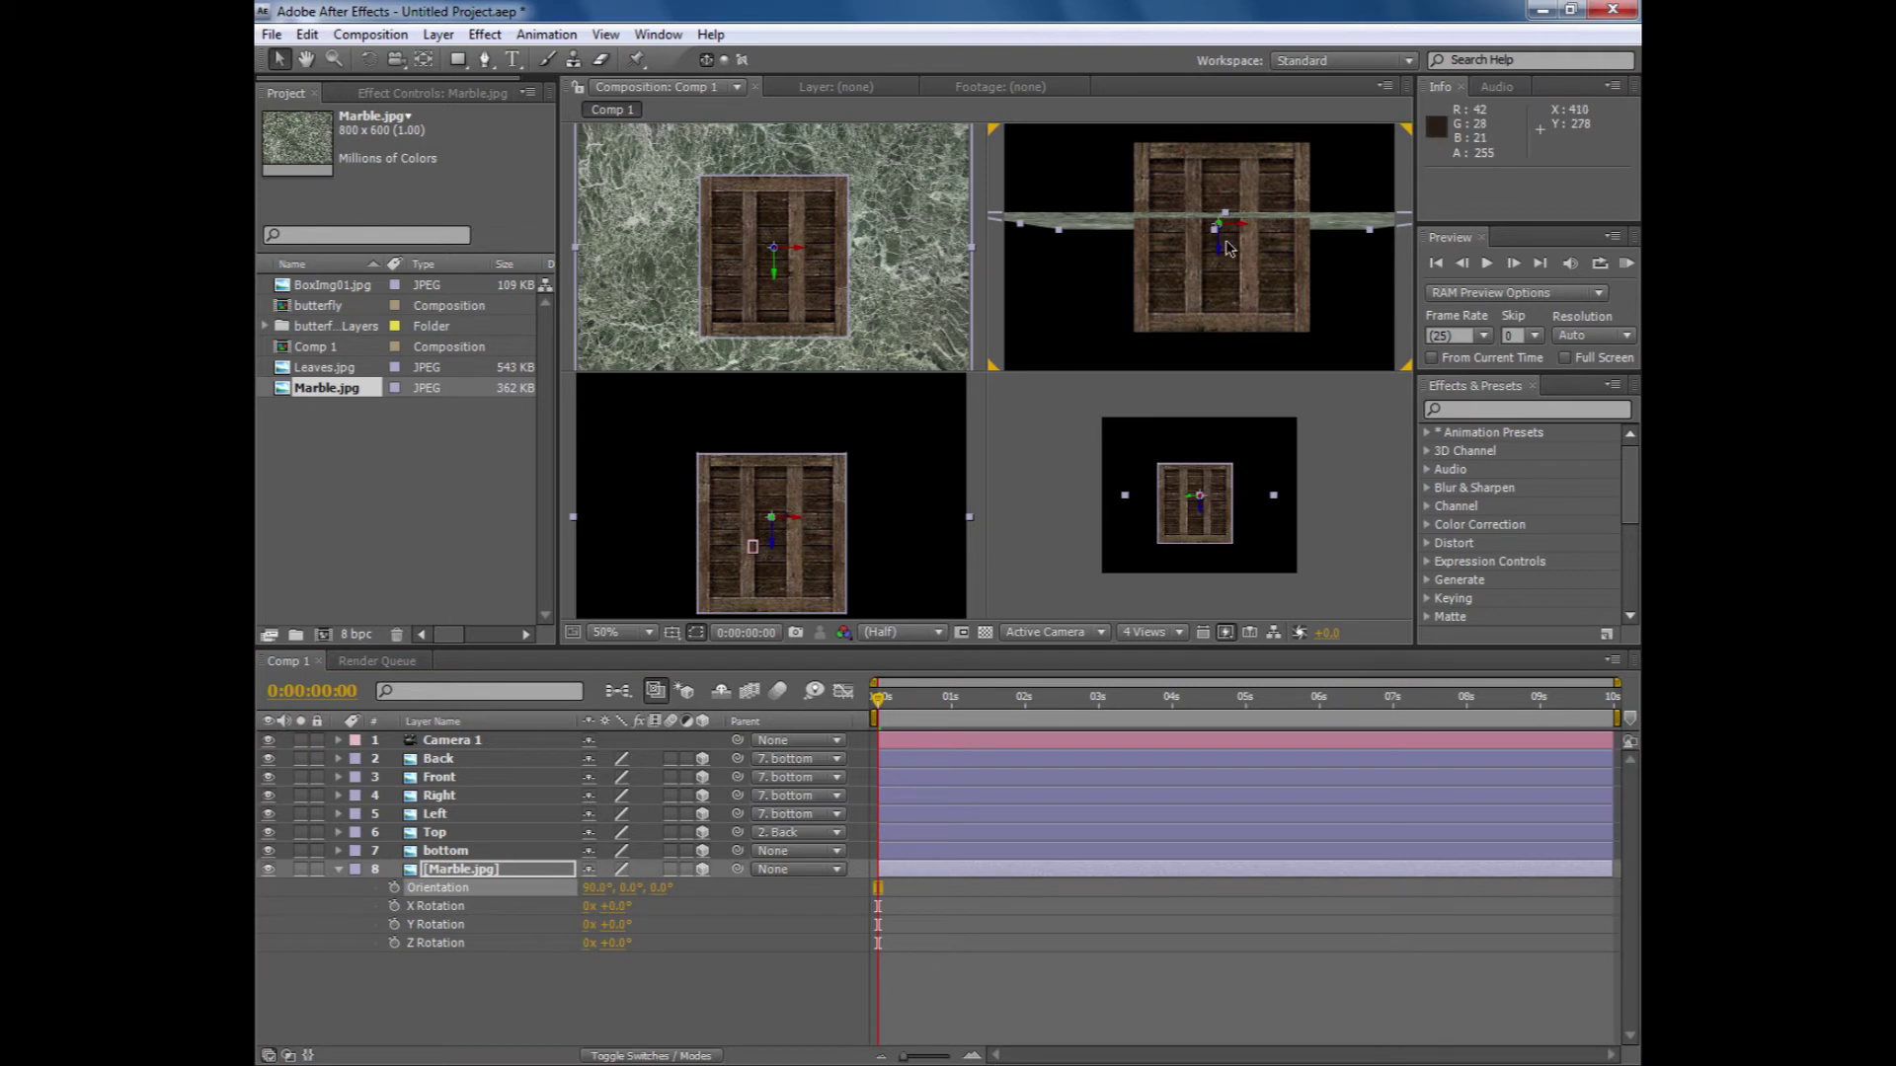
{"action": "left_click_drag", "start_coordinate": [1222, 257], "coordinate": [1215, 374]}
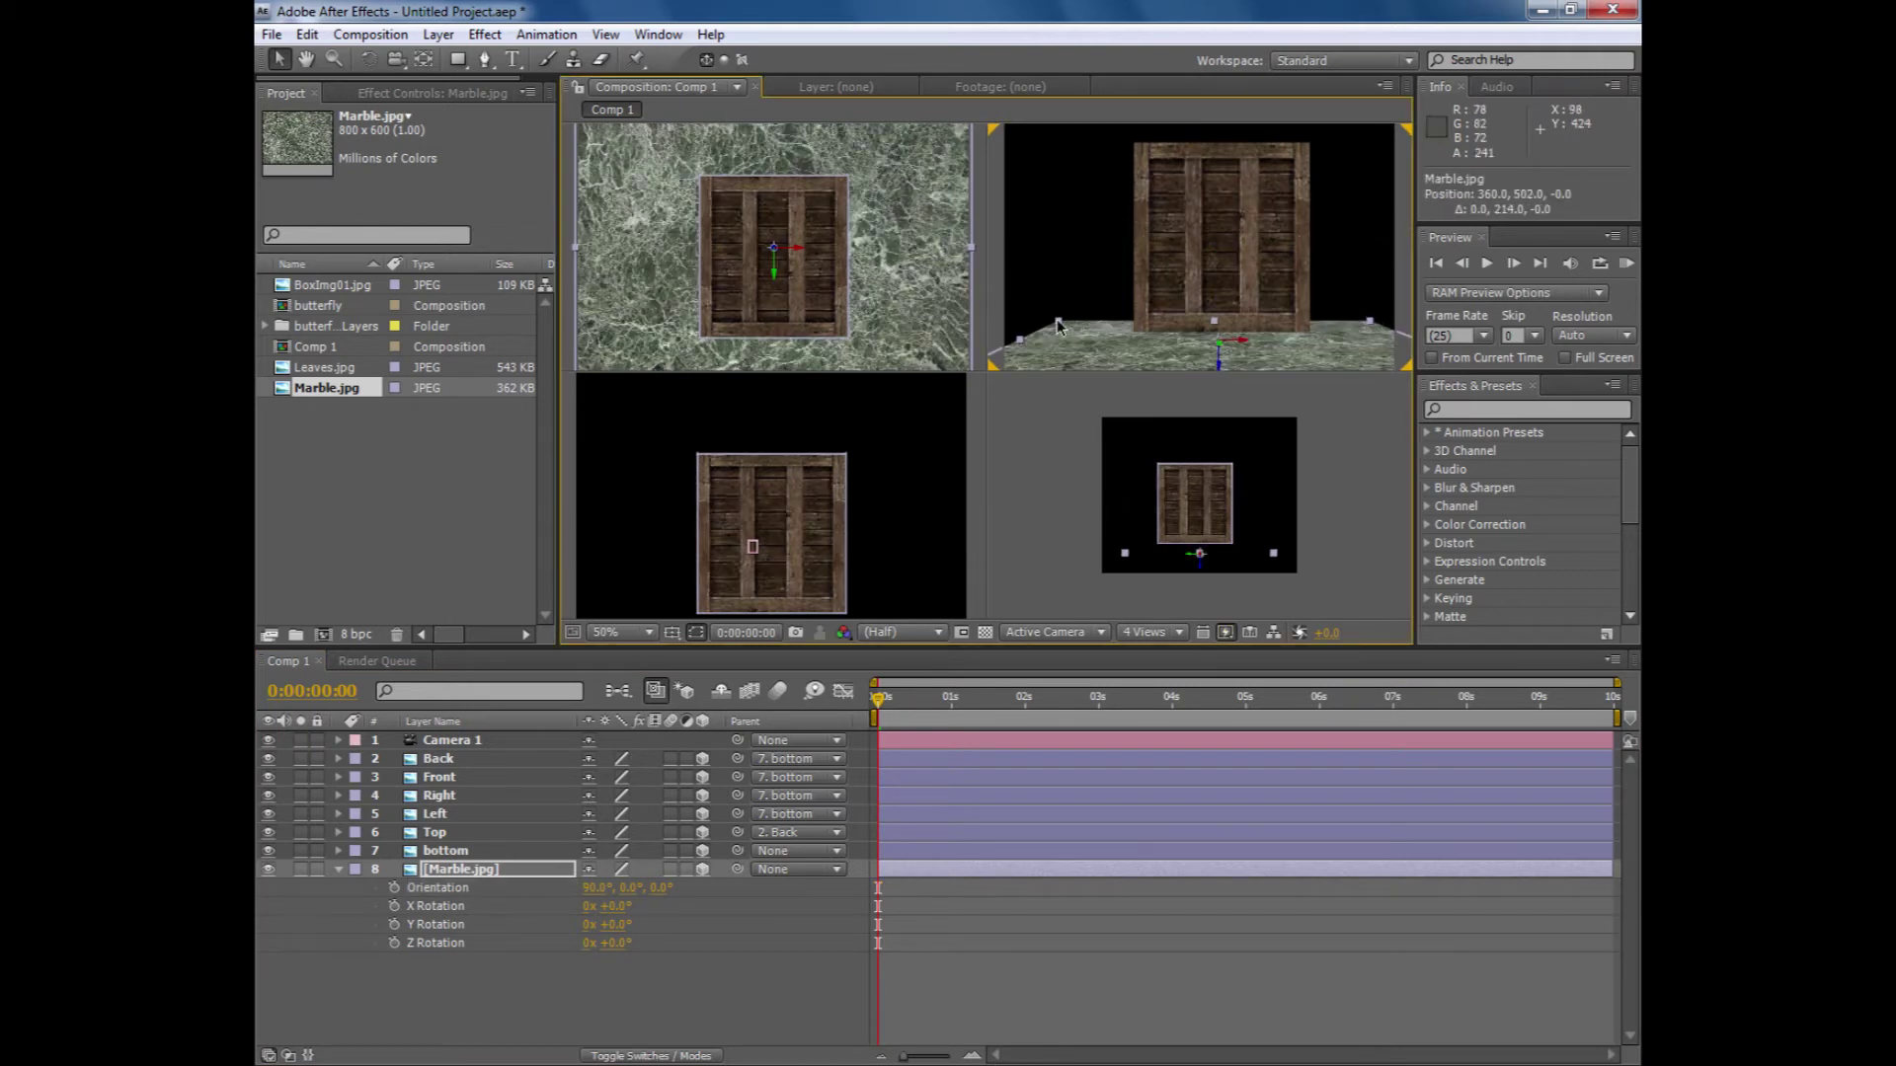
{"action": "left_click_drag", "start_coordinate": [1059, 322], "coordinate": [1009, 299]}
{"action": "scroll", "coordinate": [850, 306], "scroll_direction": "down", "scroll_amount": 3}
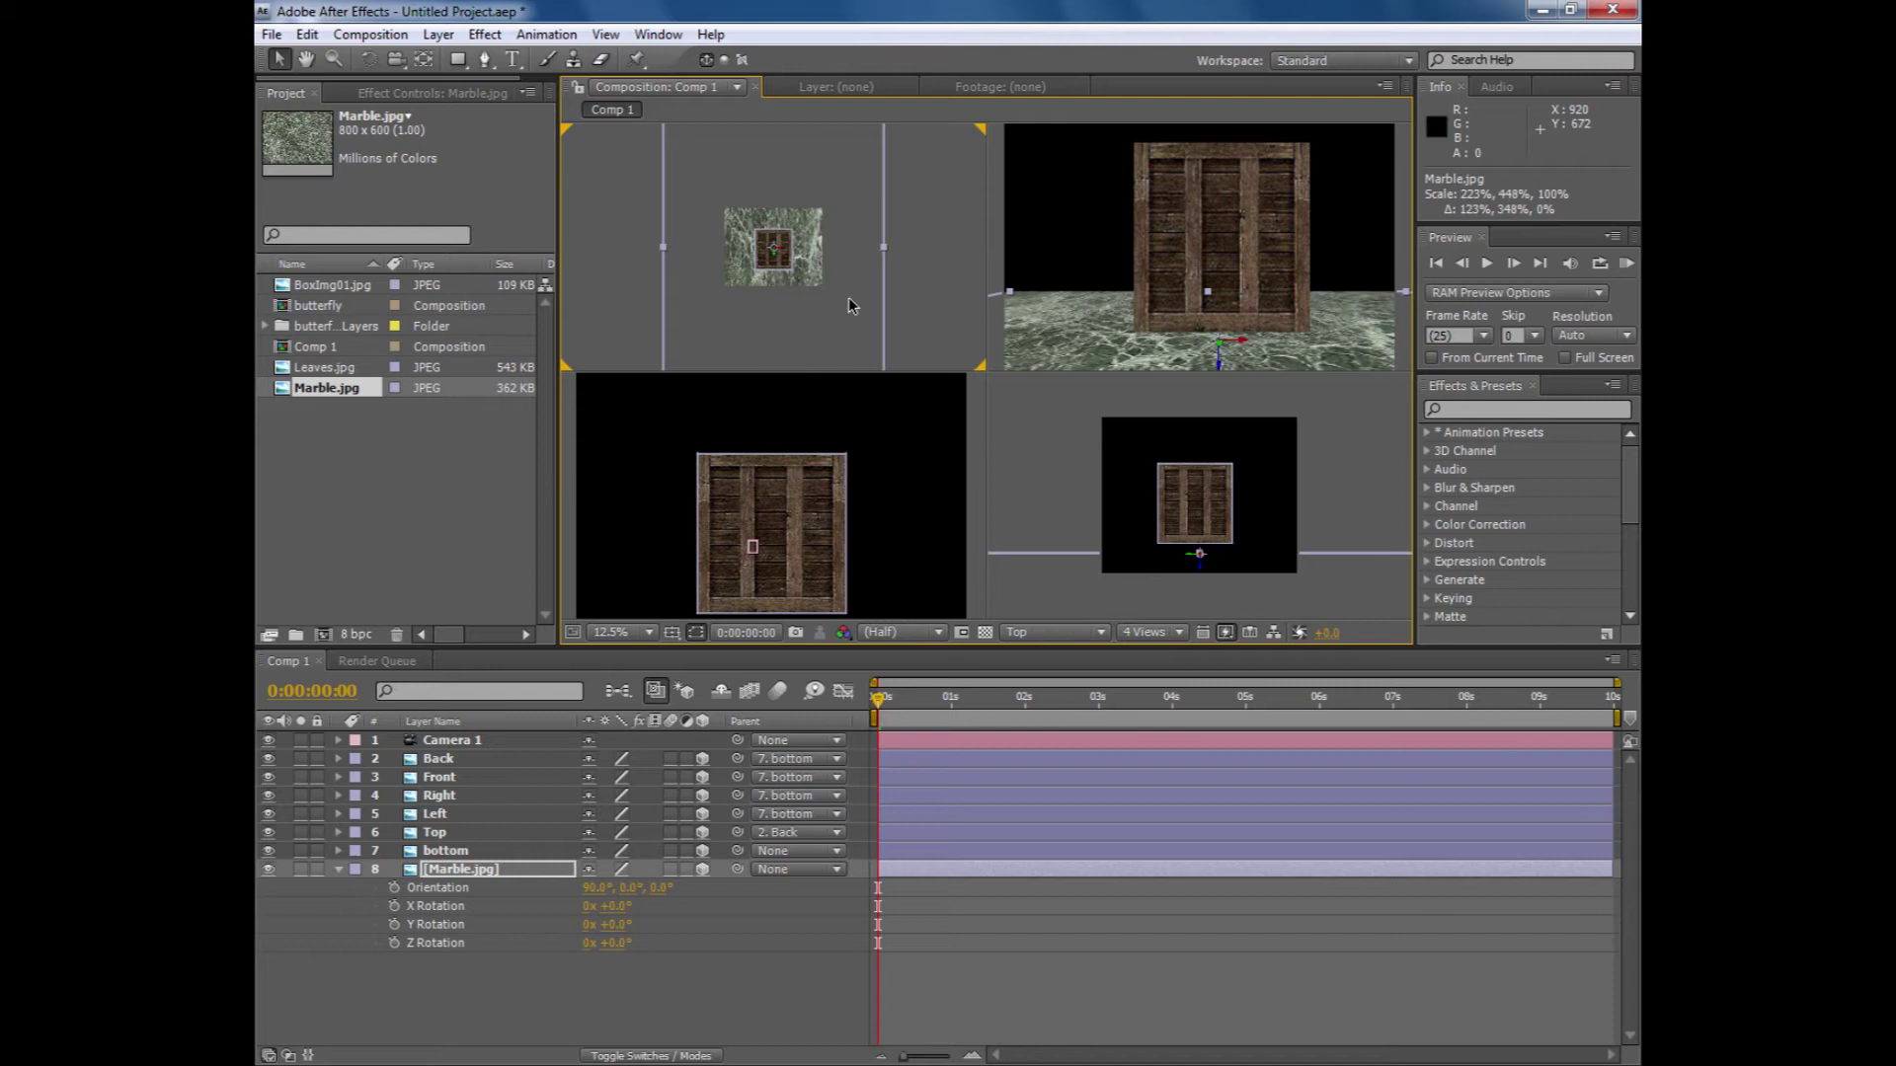
{"action": "left_click_drag", "start_coordinate": [801, 295], "coordinate": [815, 294]}
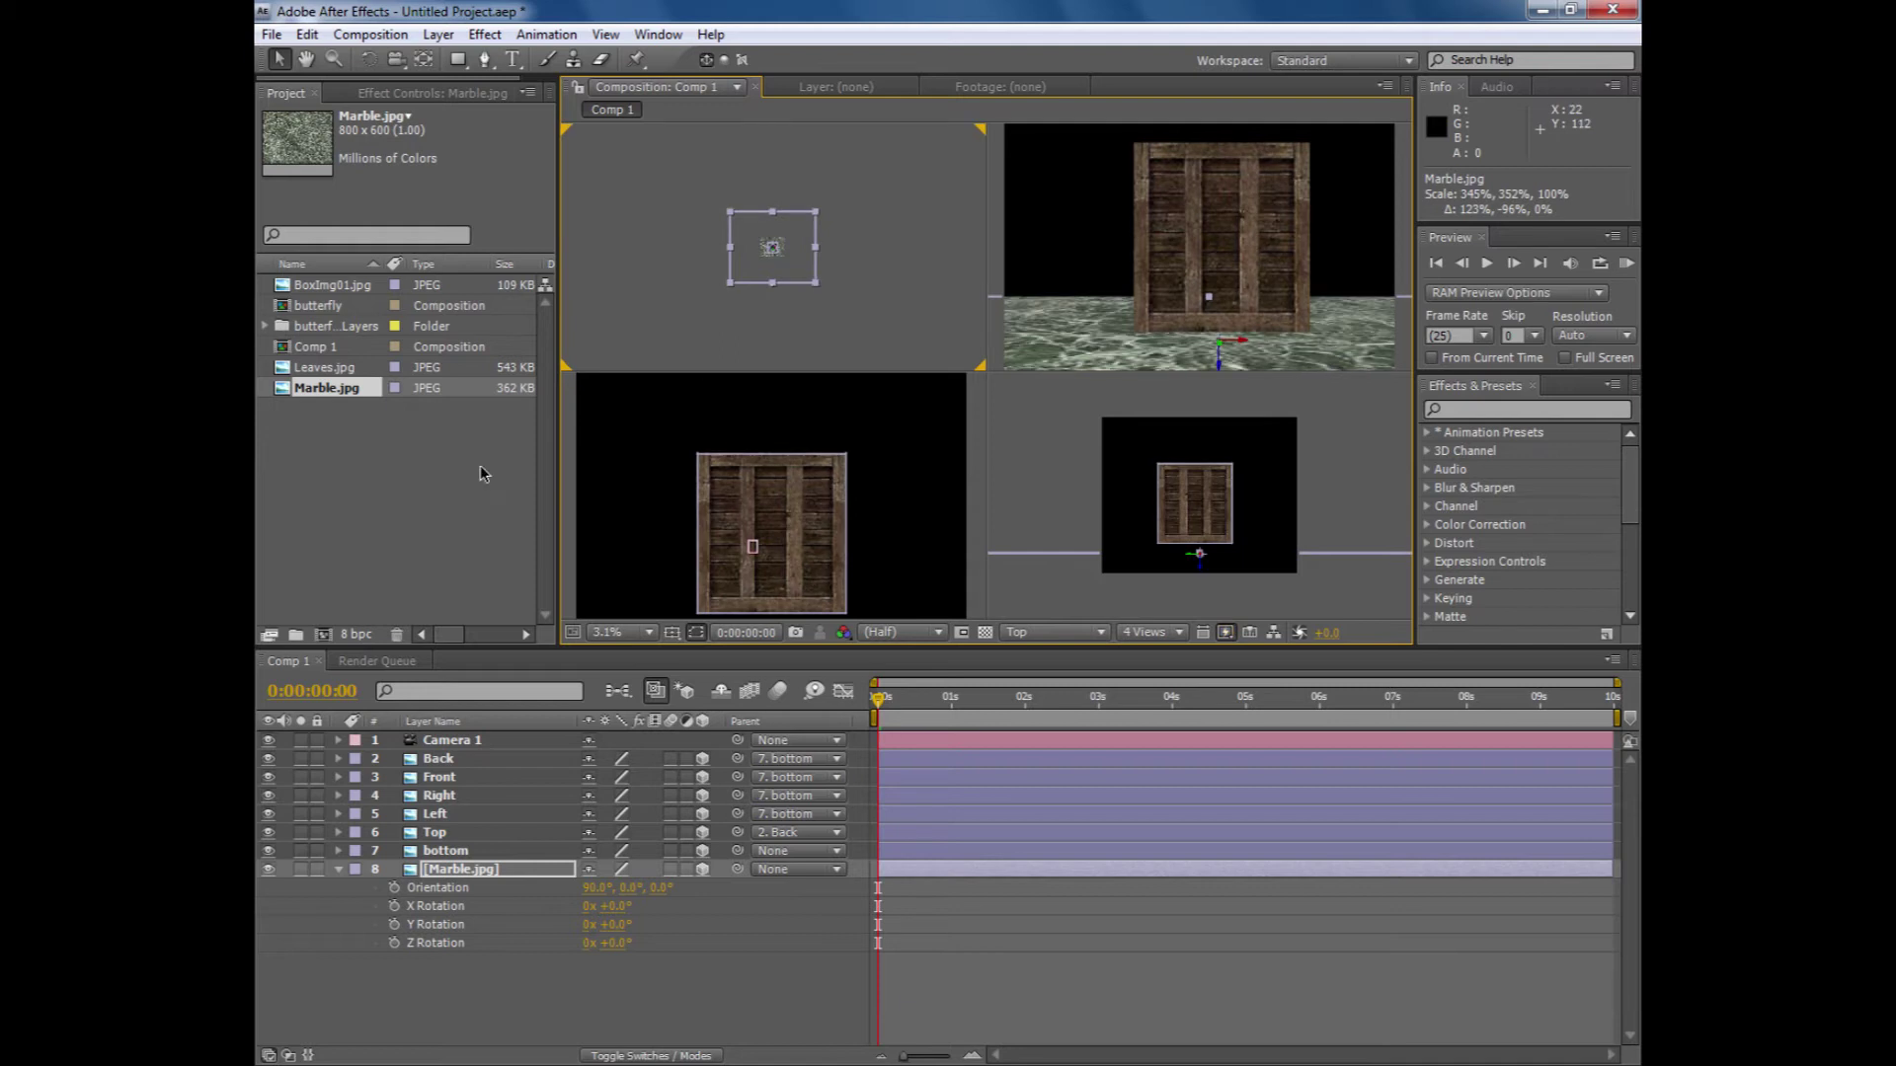
{"action": "left_click", "coordinate": [338, 872]}
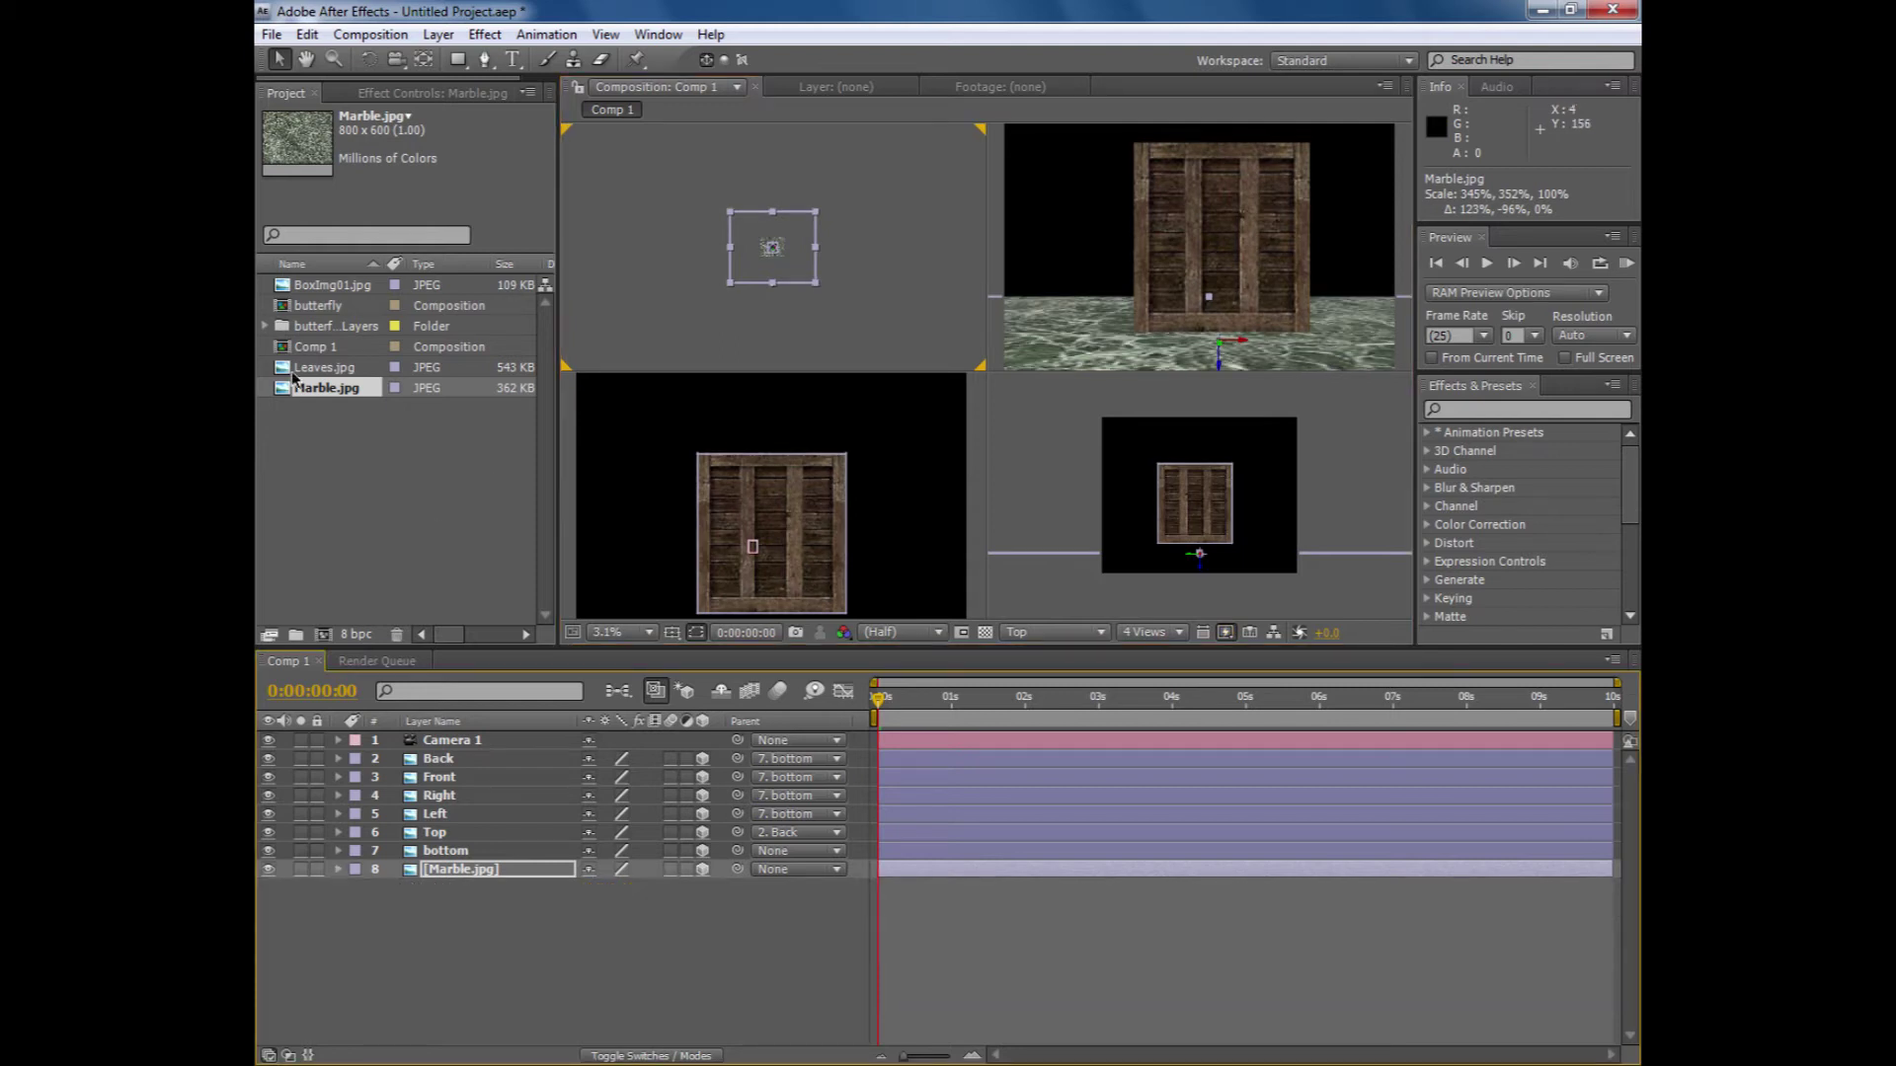
- Add Leaves.jpg below Marble.jpg as a 3D layer and move it back behind the box to about Z 512
{"action": "left_click", "coordinate": [293, 372]}
{"action": "left_click_drag", "start_coordinate": [303, 380], "coordinate": [355, 901]}
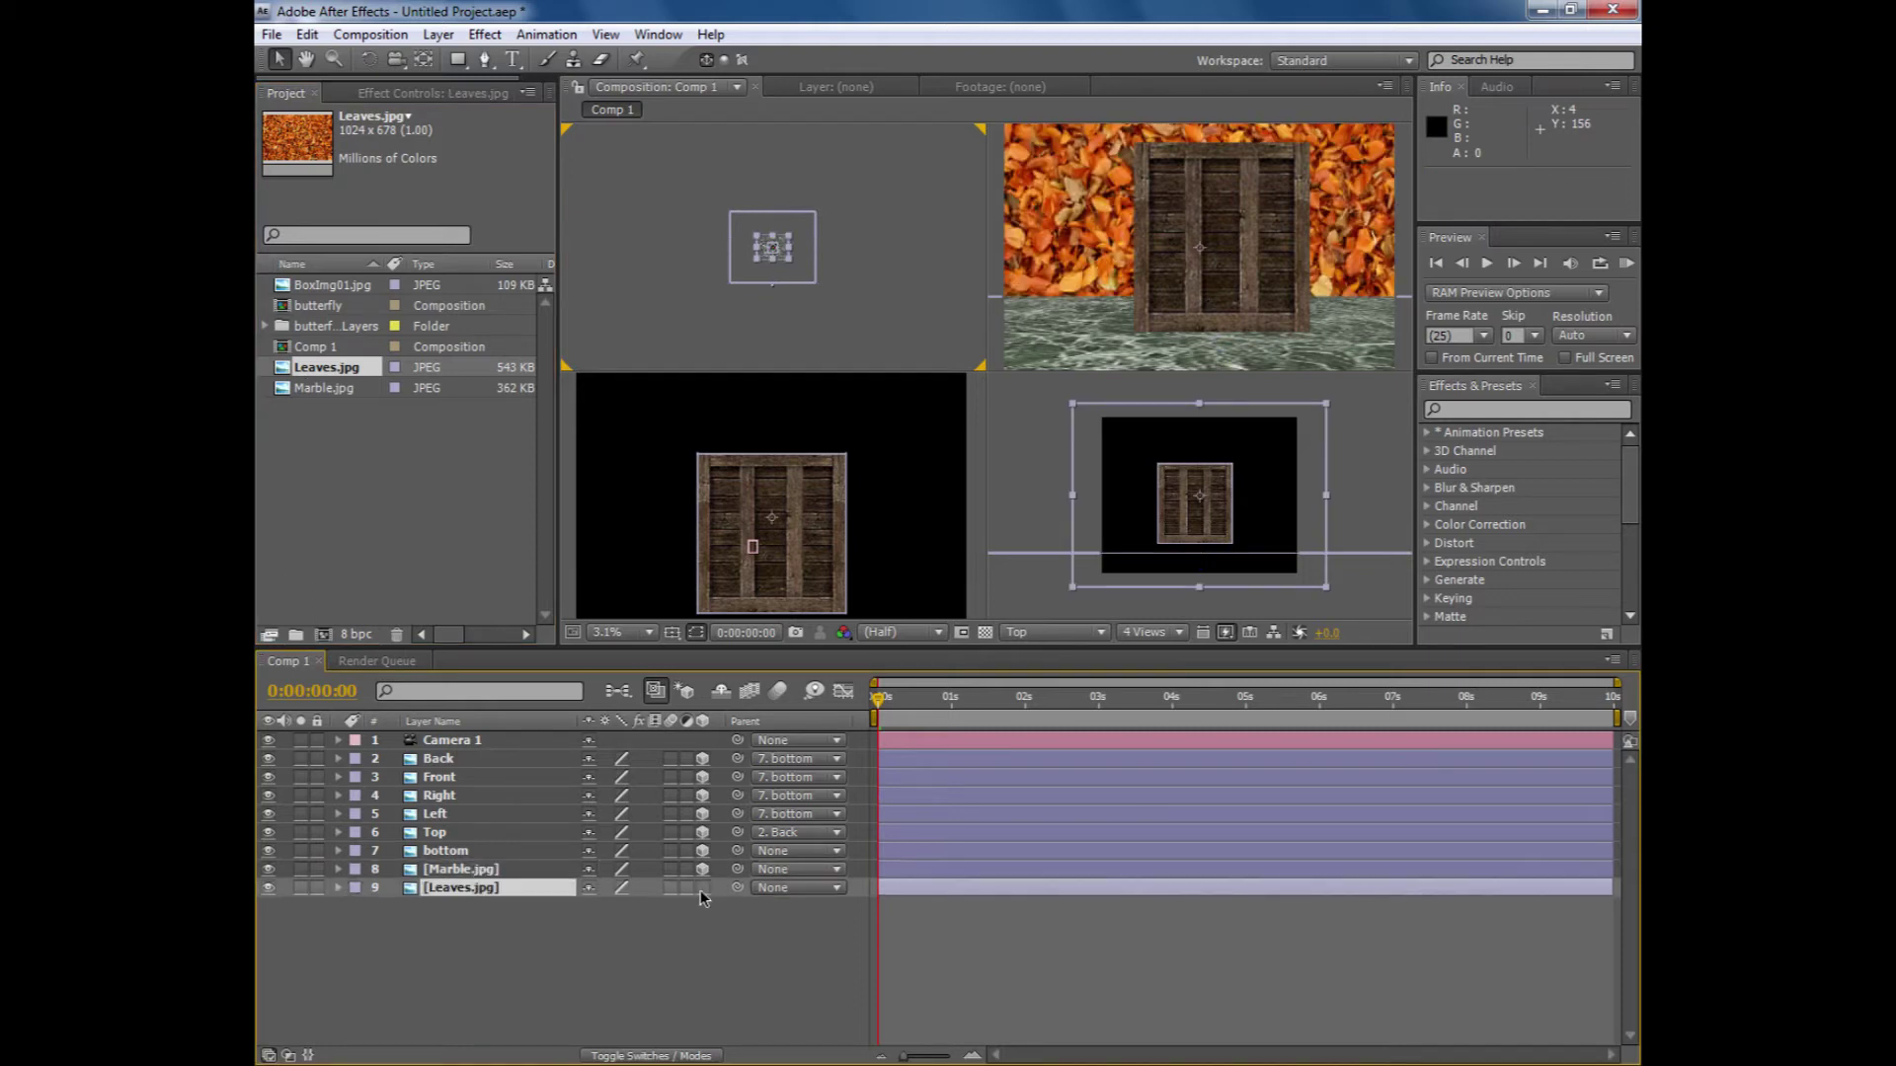
{"action": "left_click", "coordinate": [702, 890]}
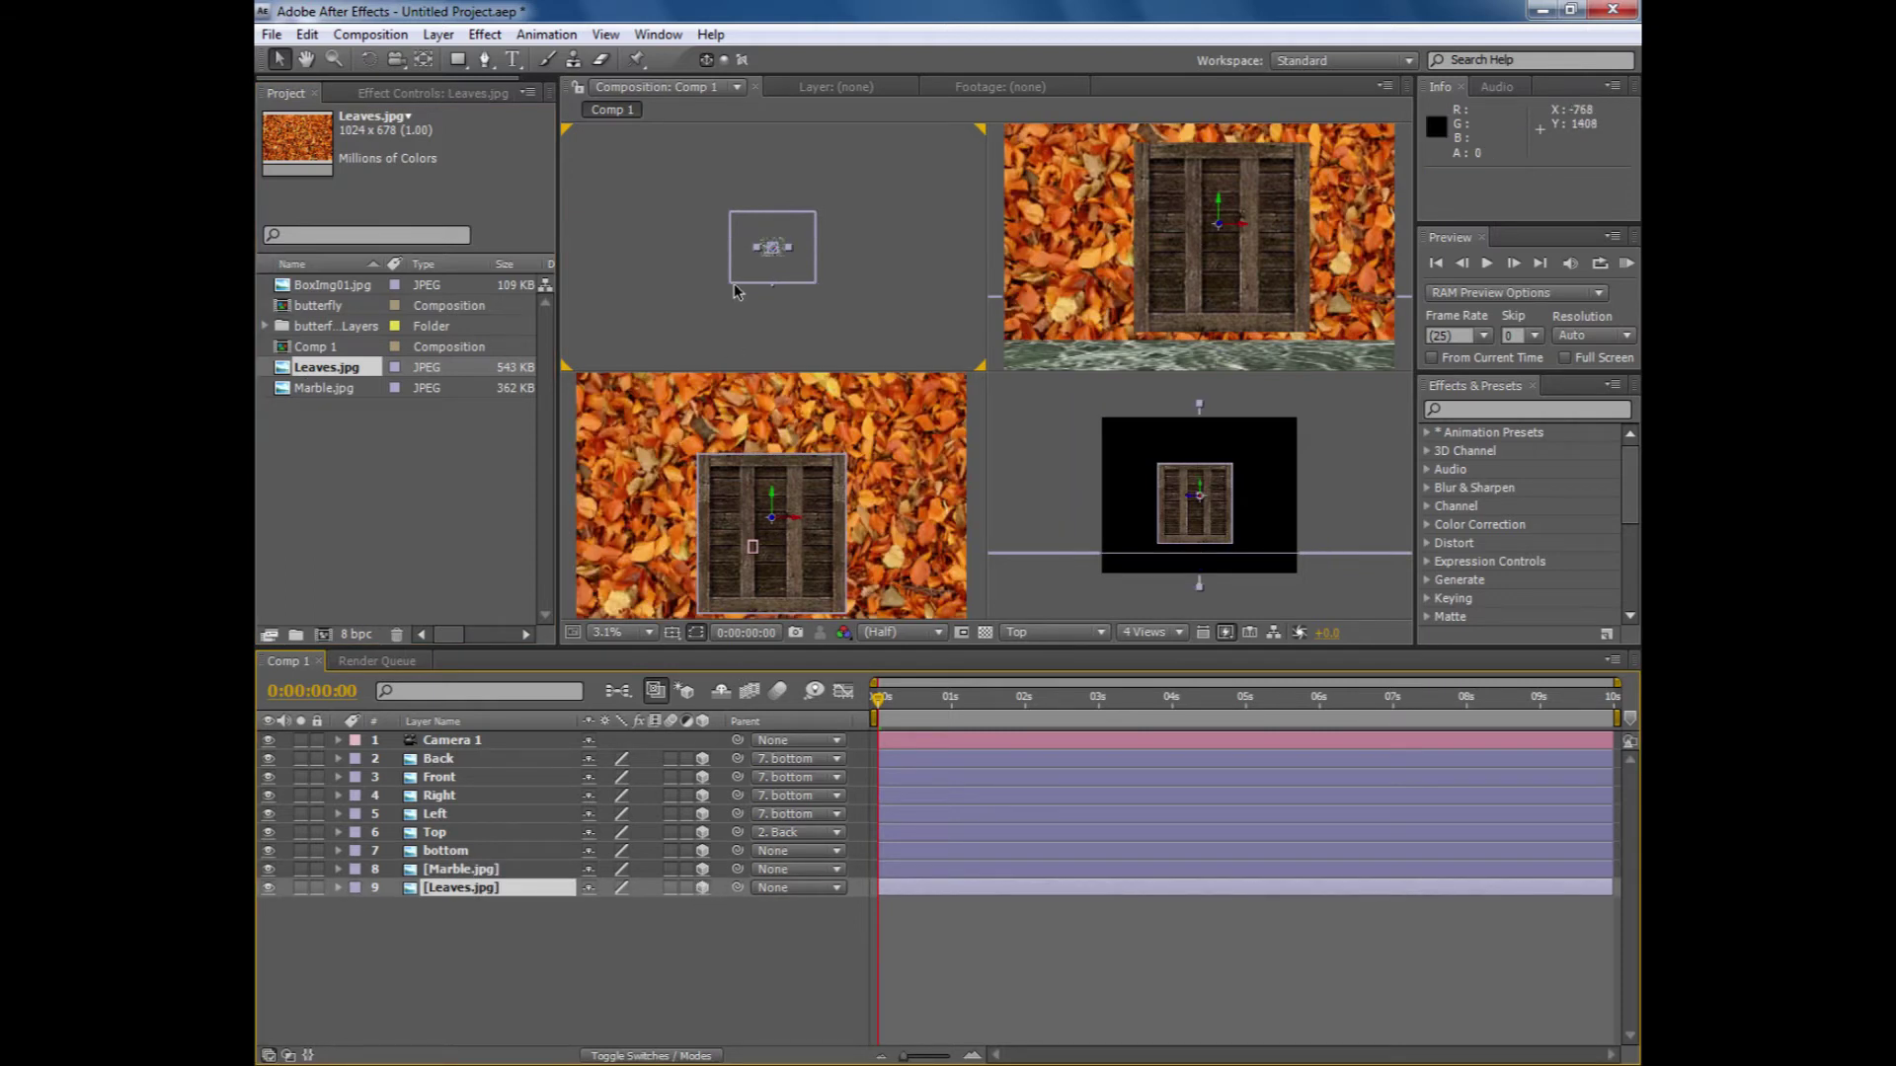
{"action": "scroll", "coordinate": [723, 287], "scroll_direction": "up", "scroll_amount": 2}
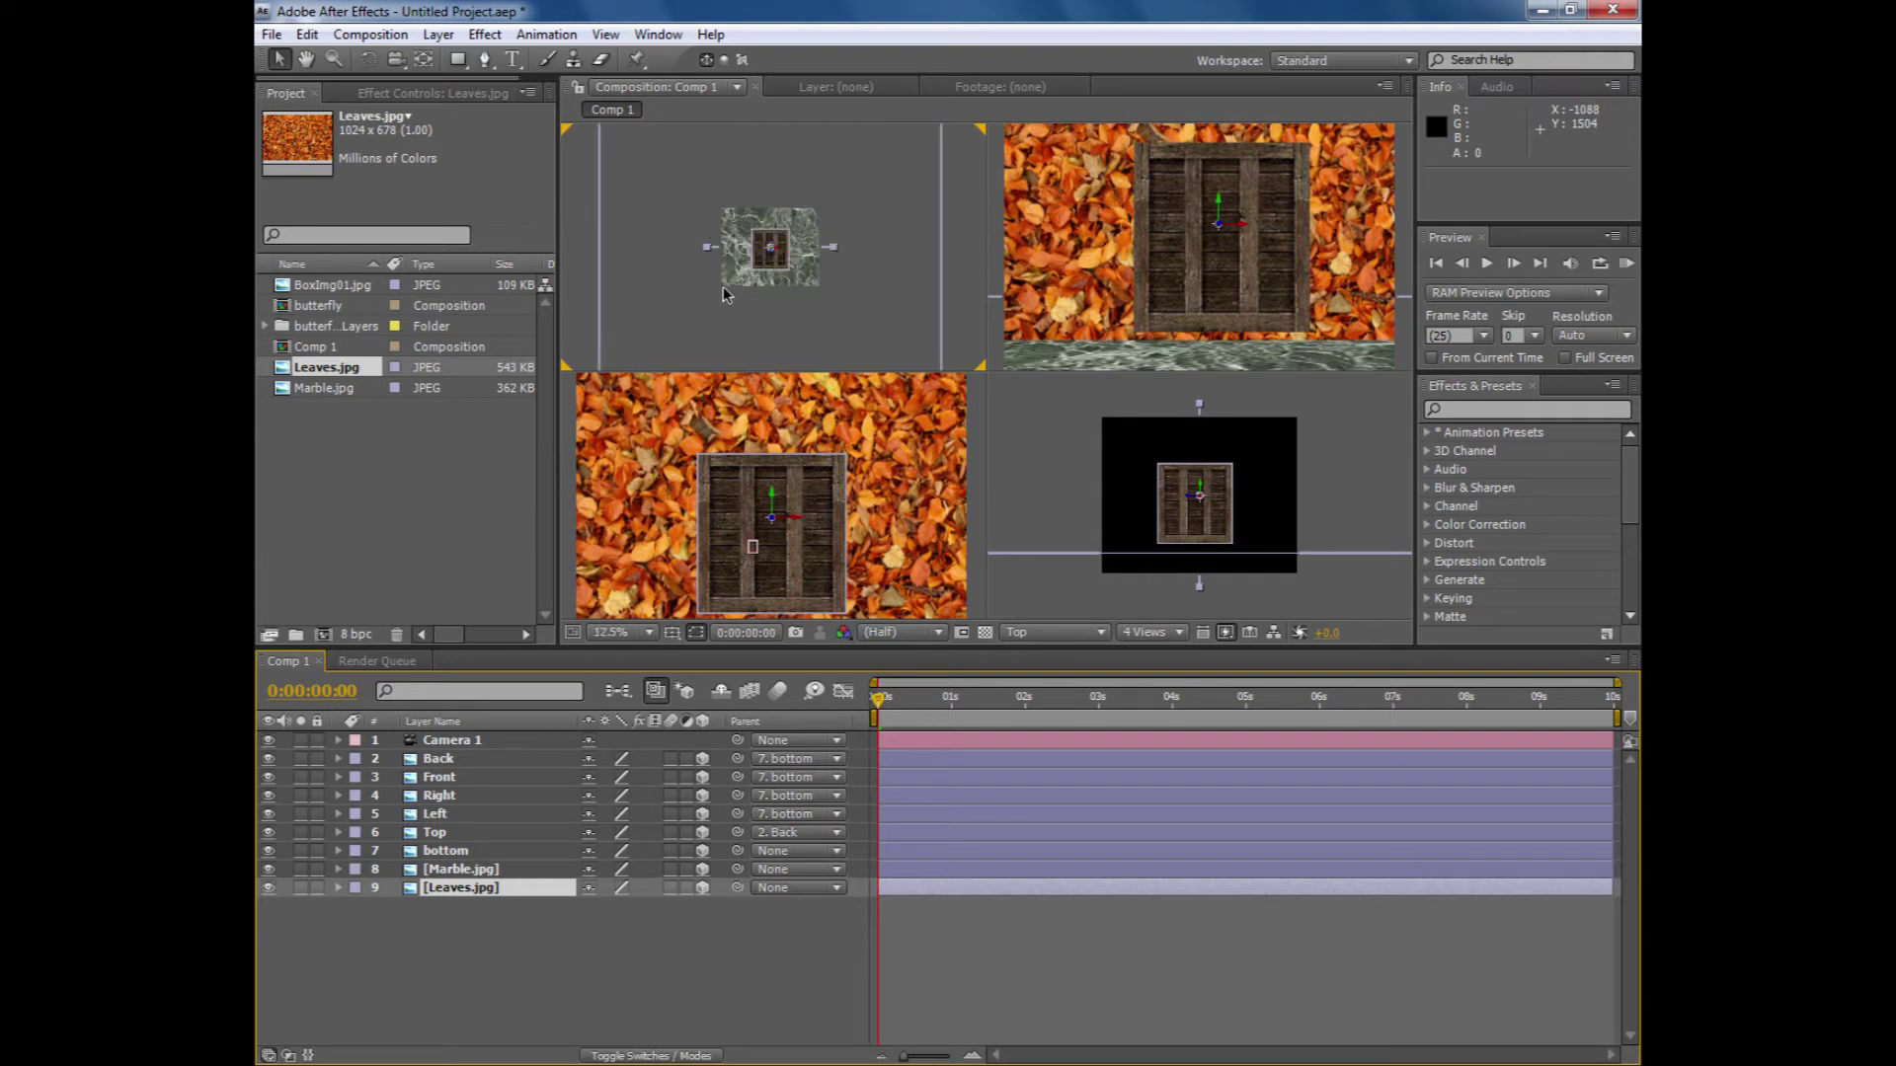
{"action": "scroll", "coordinate": [731, 289], "scroll_direction": "up", "scroll_amount": 3}
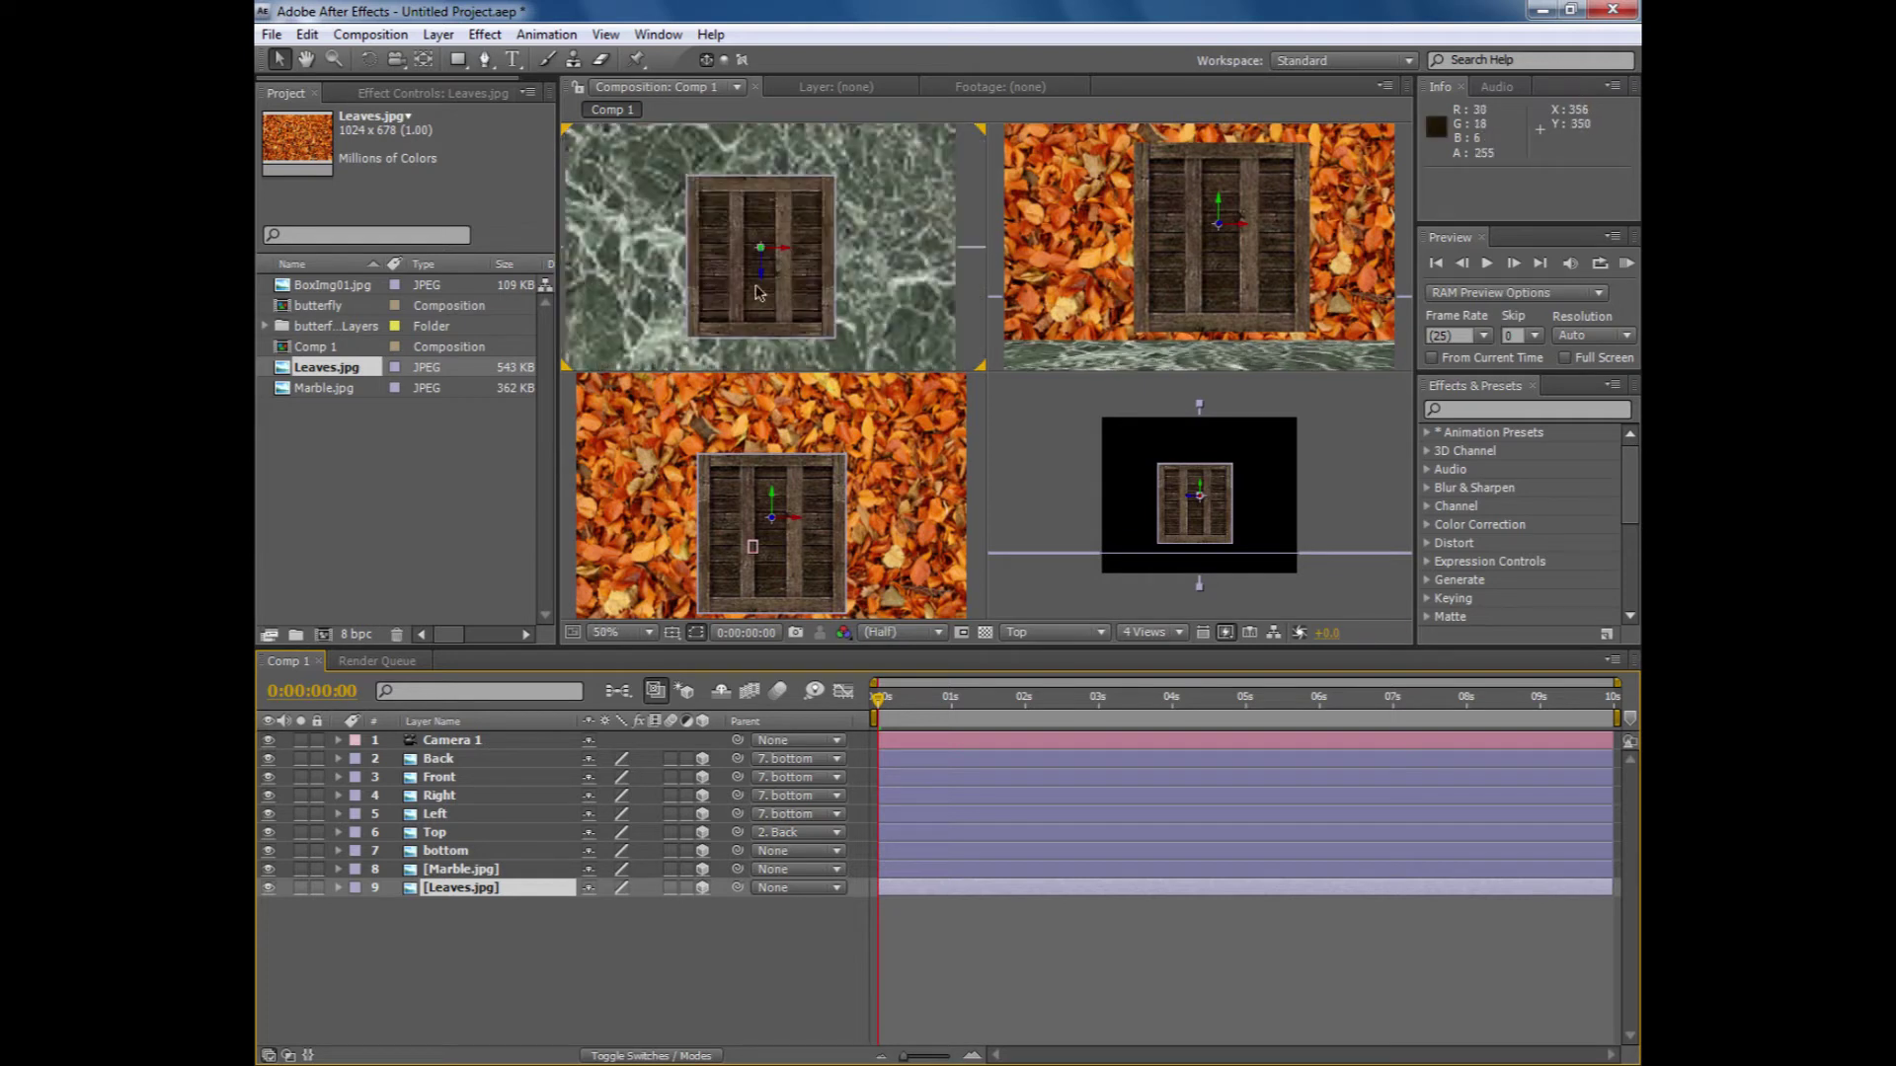
{"action": "left_click_drag", "start_coordinate": [768, 276], "coordinate": [794, 8]}
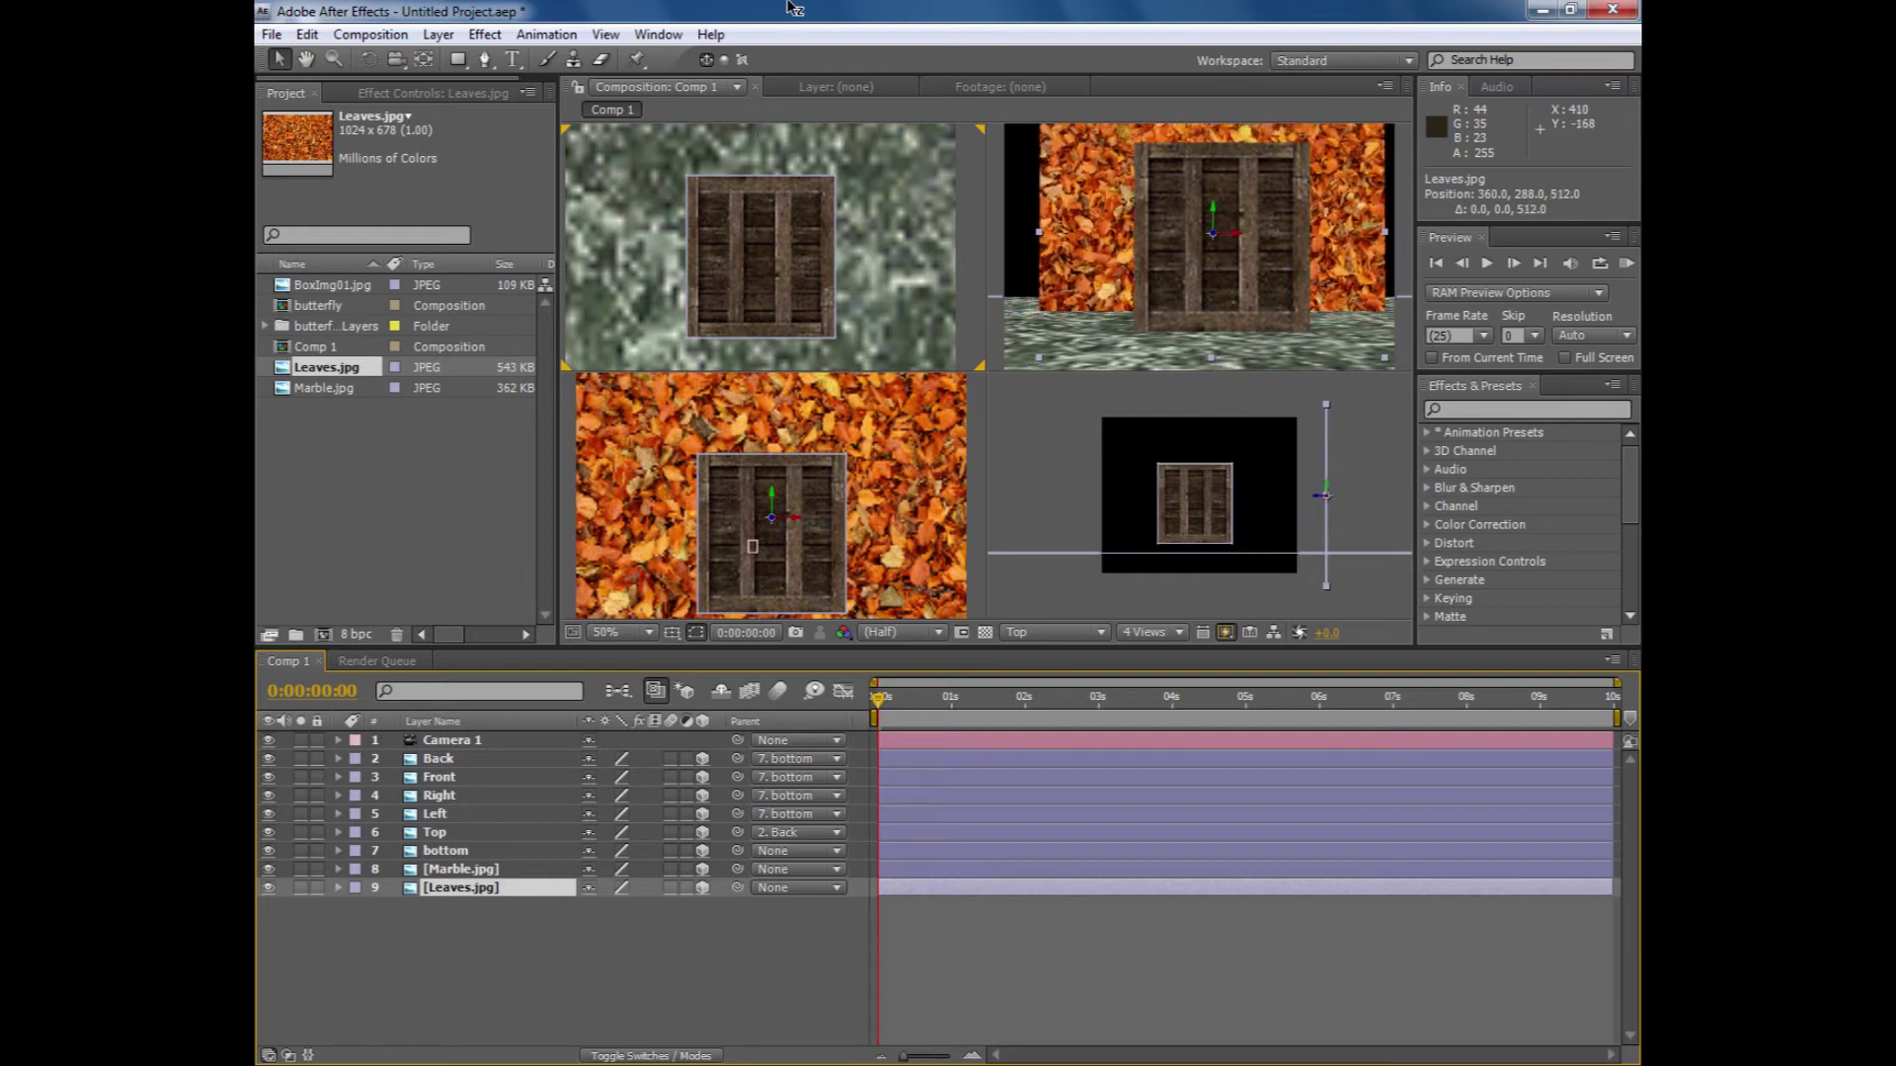
- Move the leaves backdrop farther back behind the box to about Z 1128, undoing the accidental shift of the marble floor
{"action": "scroll", "coordinate": [833, 249], "scroll_direction": "down", "scroll_amount": 4}
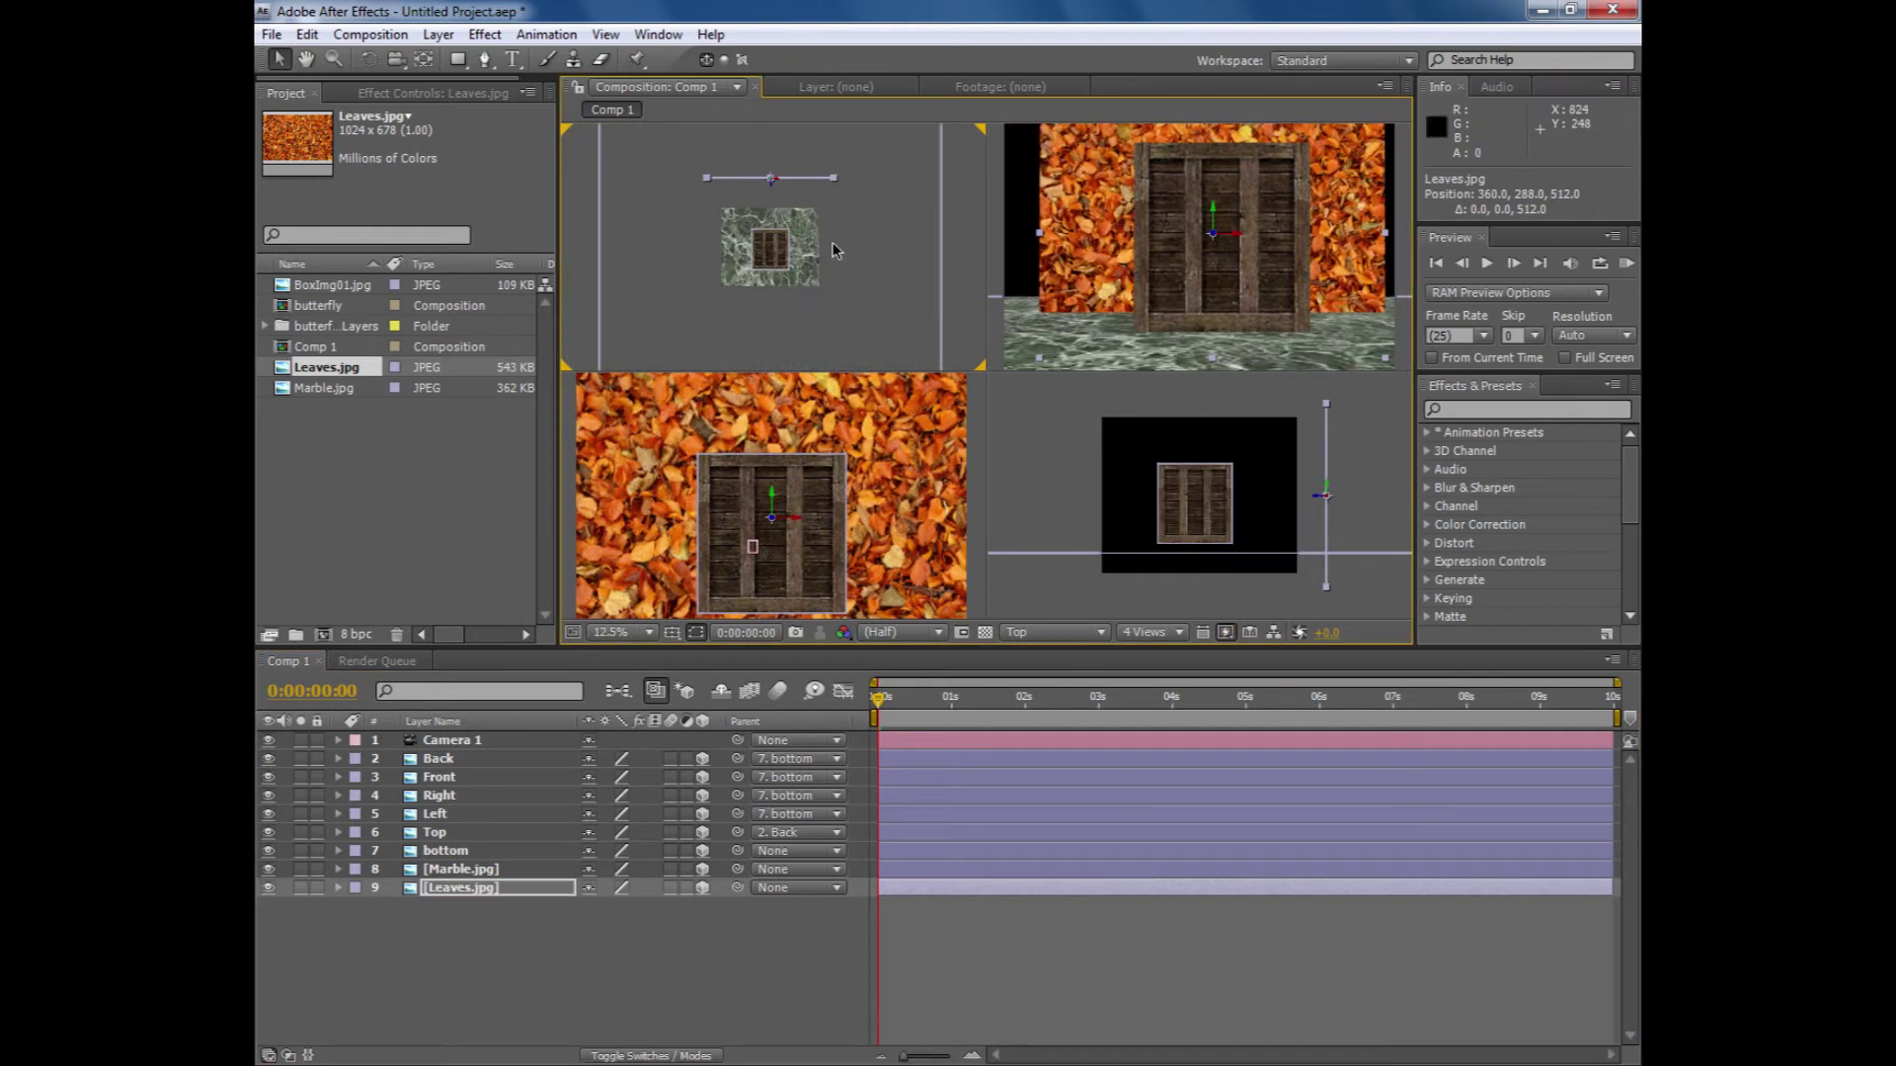
{"action": "left_click", "coordinate": [839, 292]}
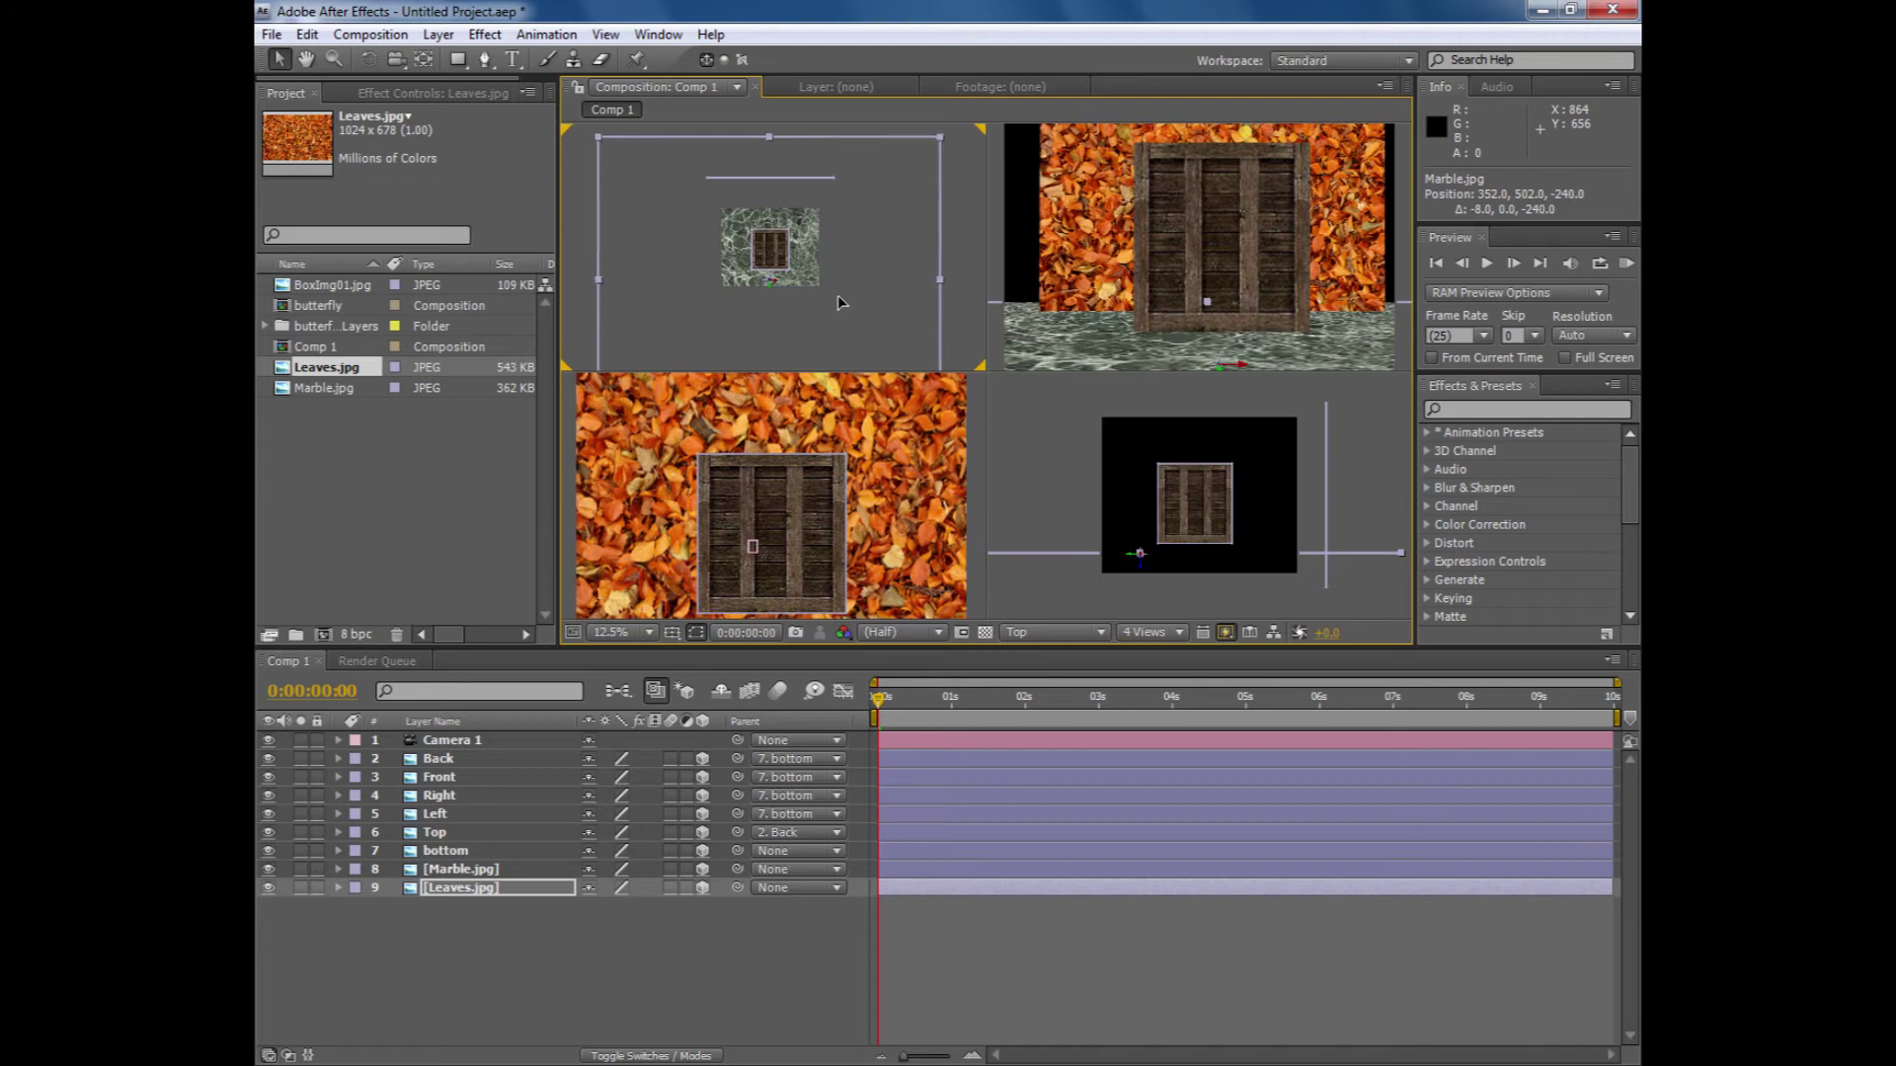
{"action": "key", "text": "ctrl+z"}
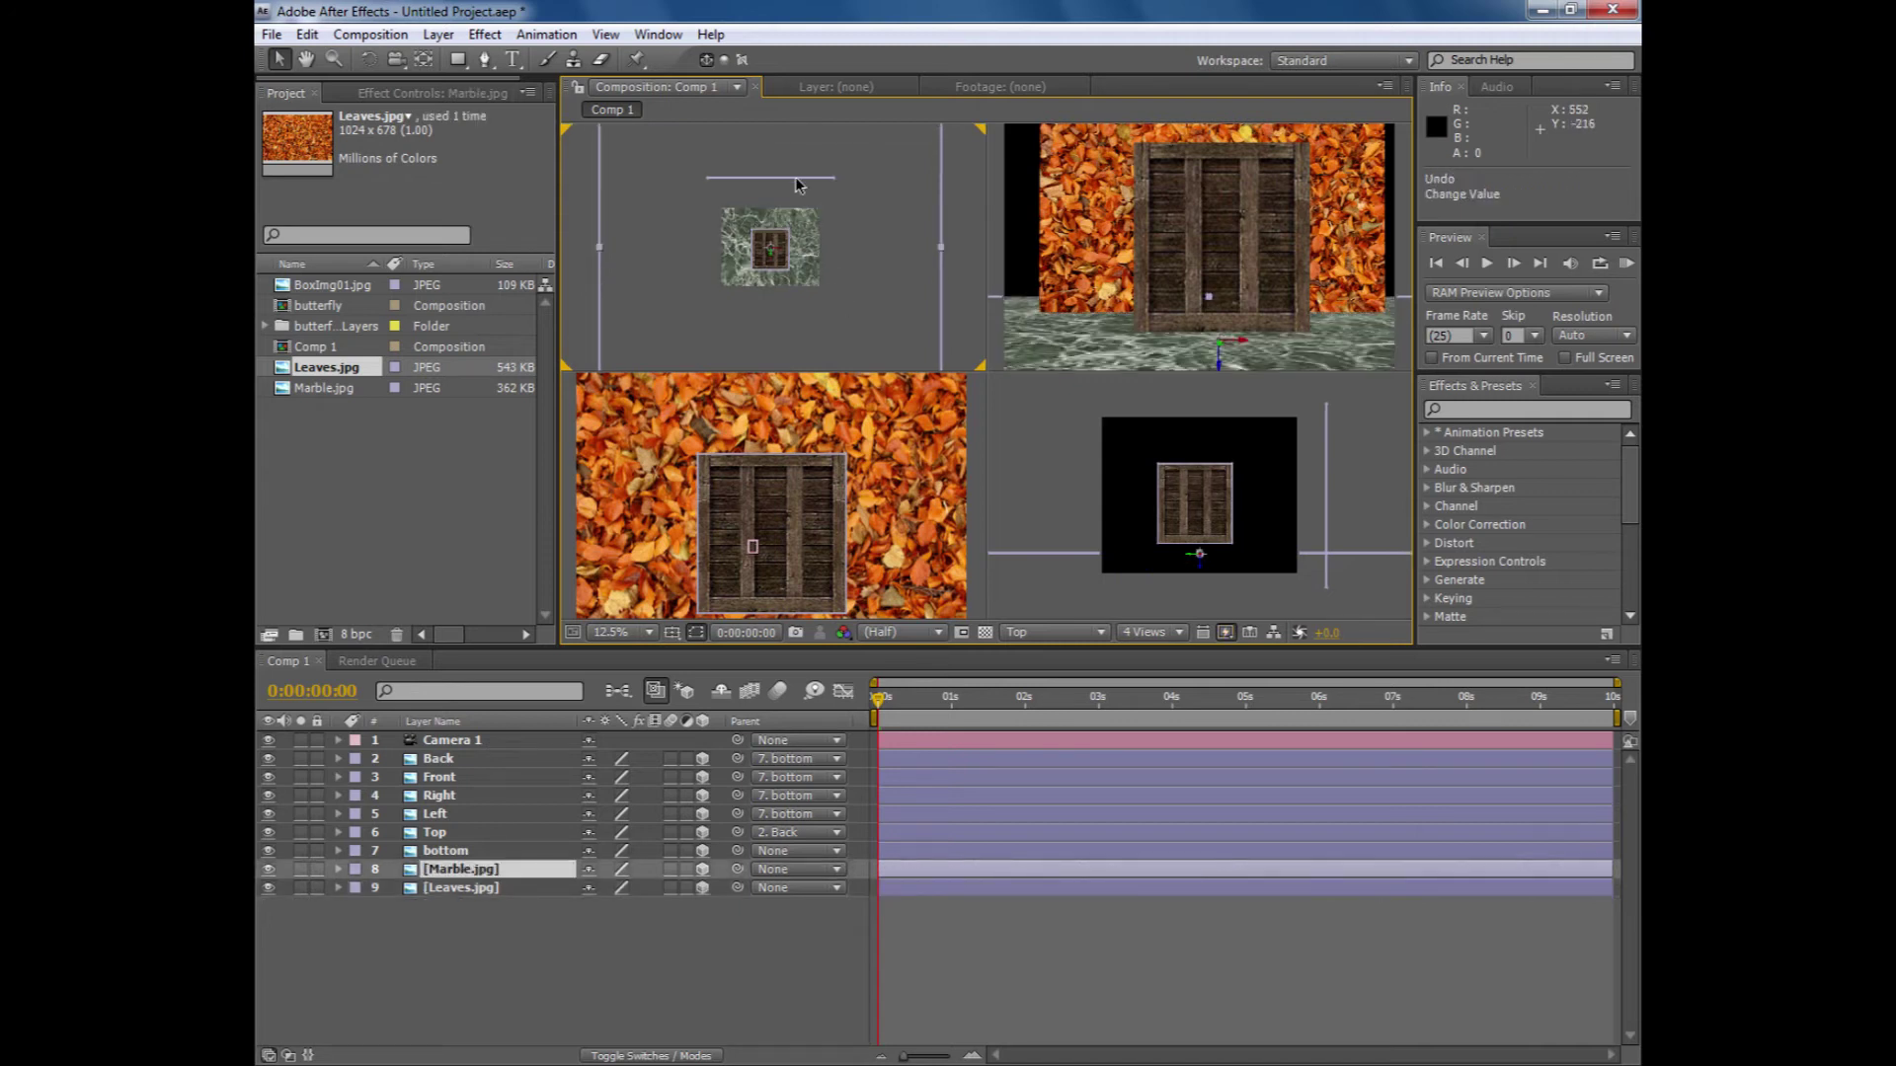
{"action": "left_click", "coordinate": [456, 872]}
{"action": "left_click", "coordinate": [457, 888]}
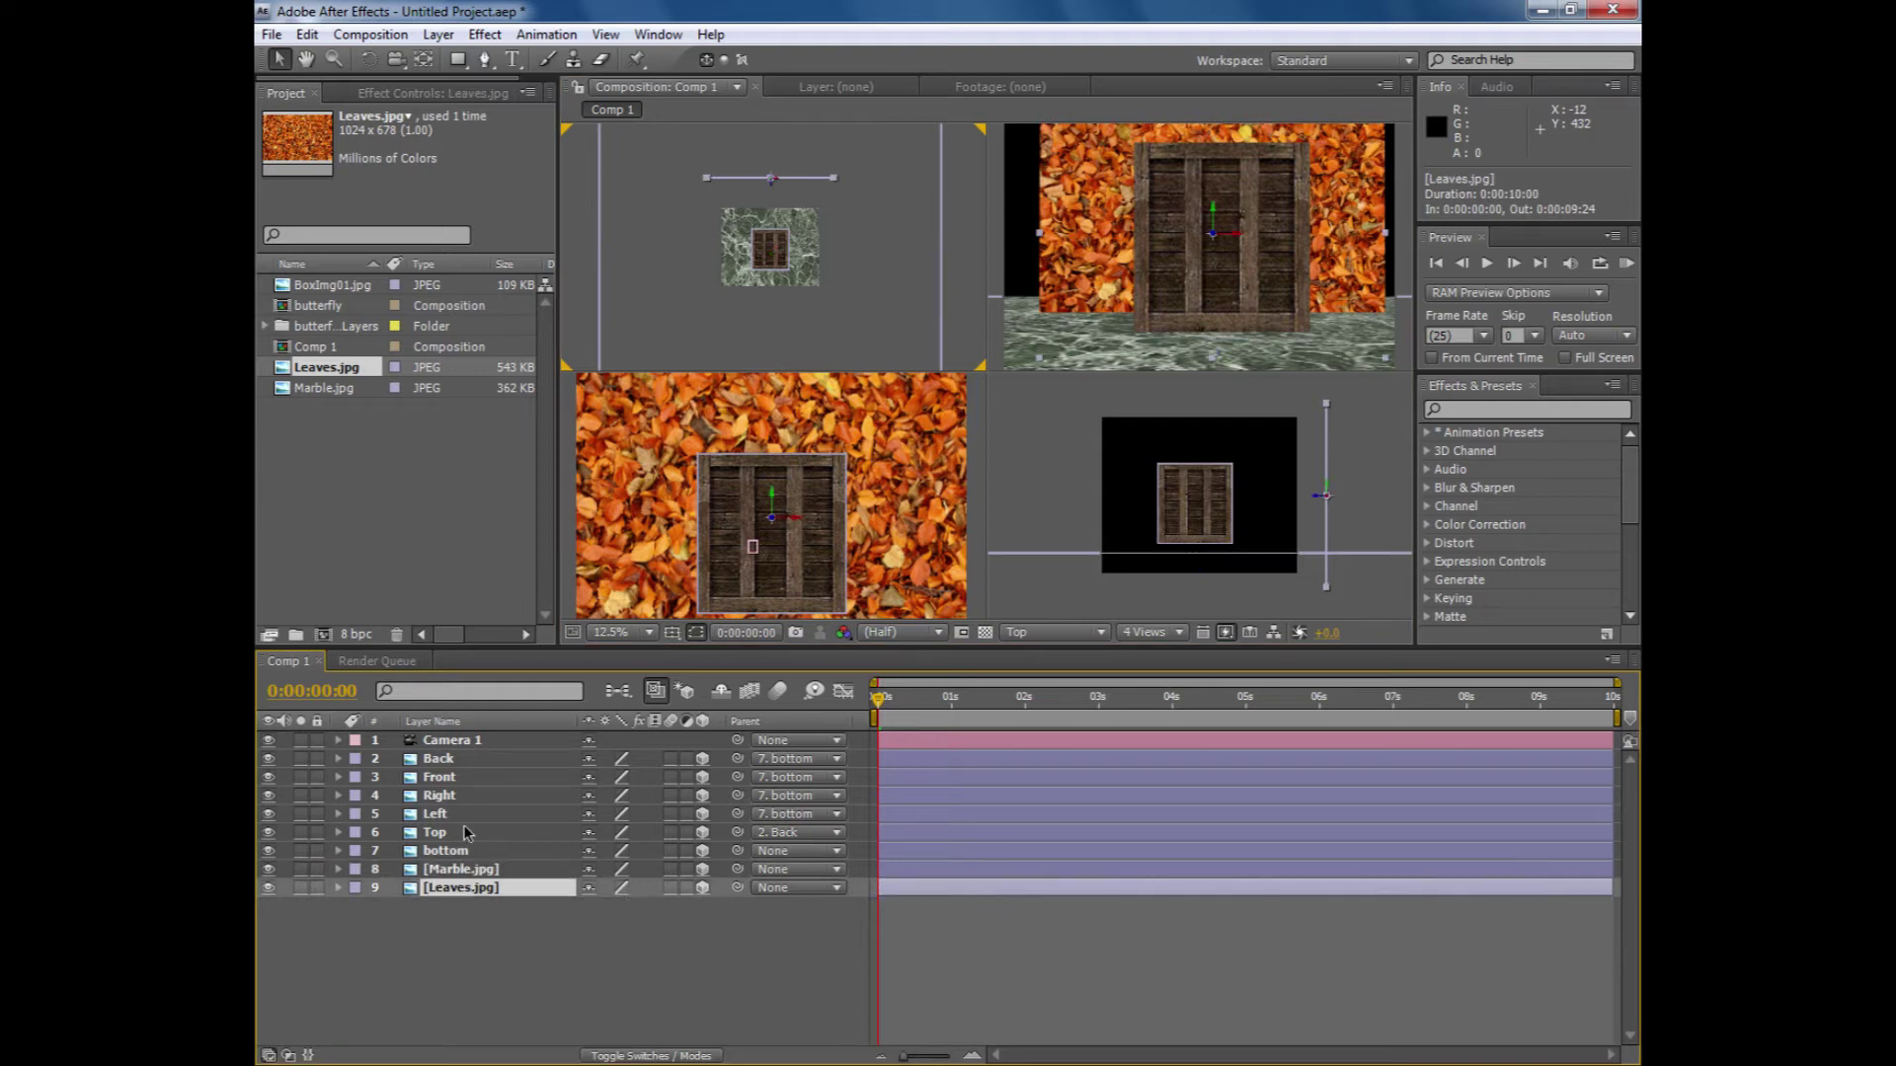
{"action": "left_click_drag", "start_coordinate": [773, 184], "coordinate": [783, 109]}
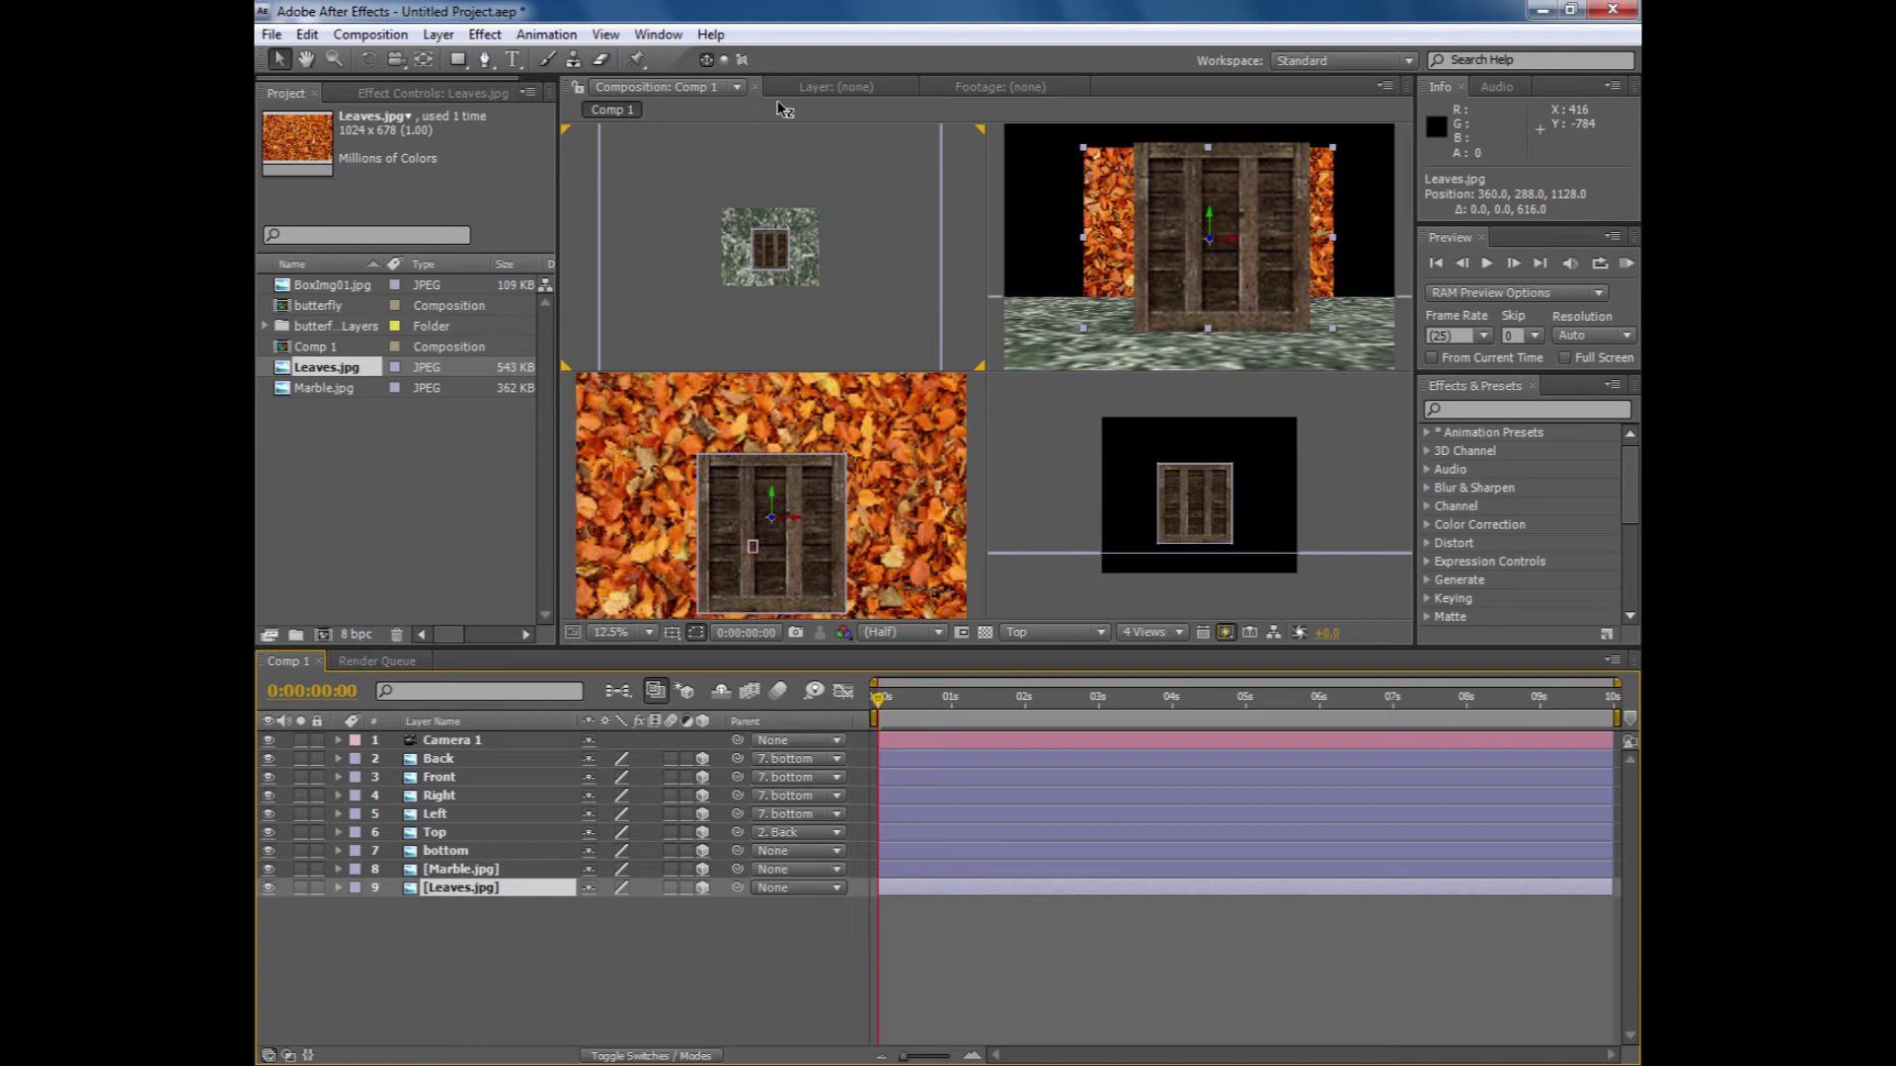
- Shift the marble floor back toward the leaves backdrop to about X 376 and Z 256
{"action": "scroll", "coordinate": [816, 239], "scroll_direction": "down", "scroll_amount": 1}
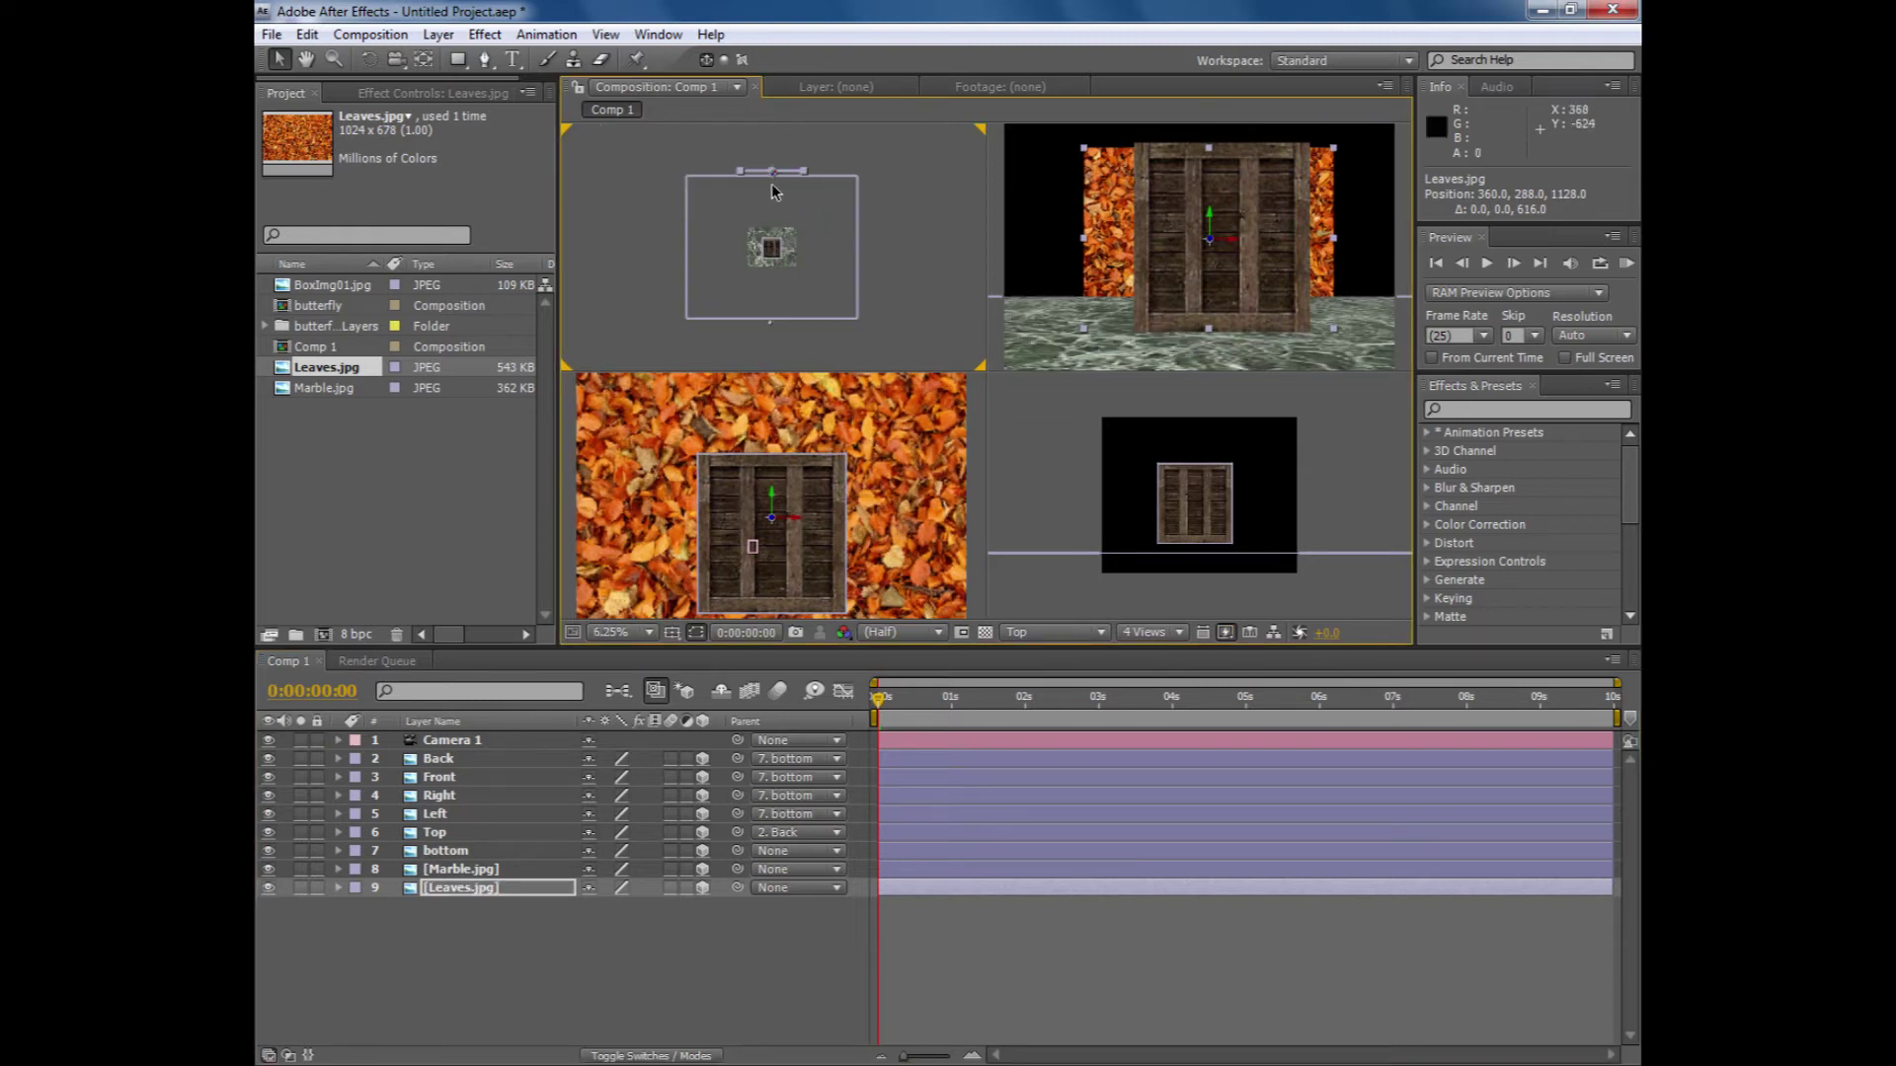
{"action": "left_click_drag", "start_coordinate": [773, 183], "coordinate": [775, 173]}
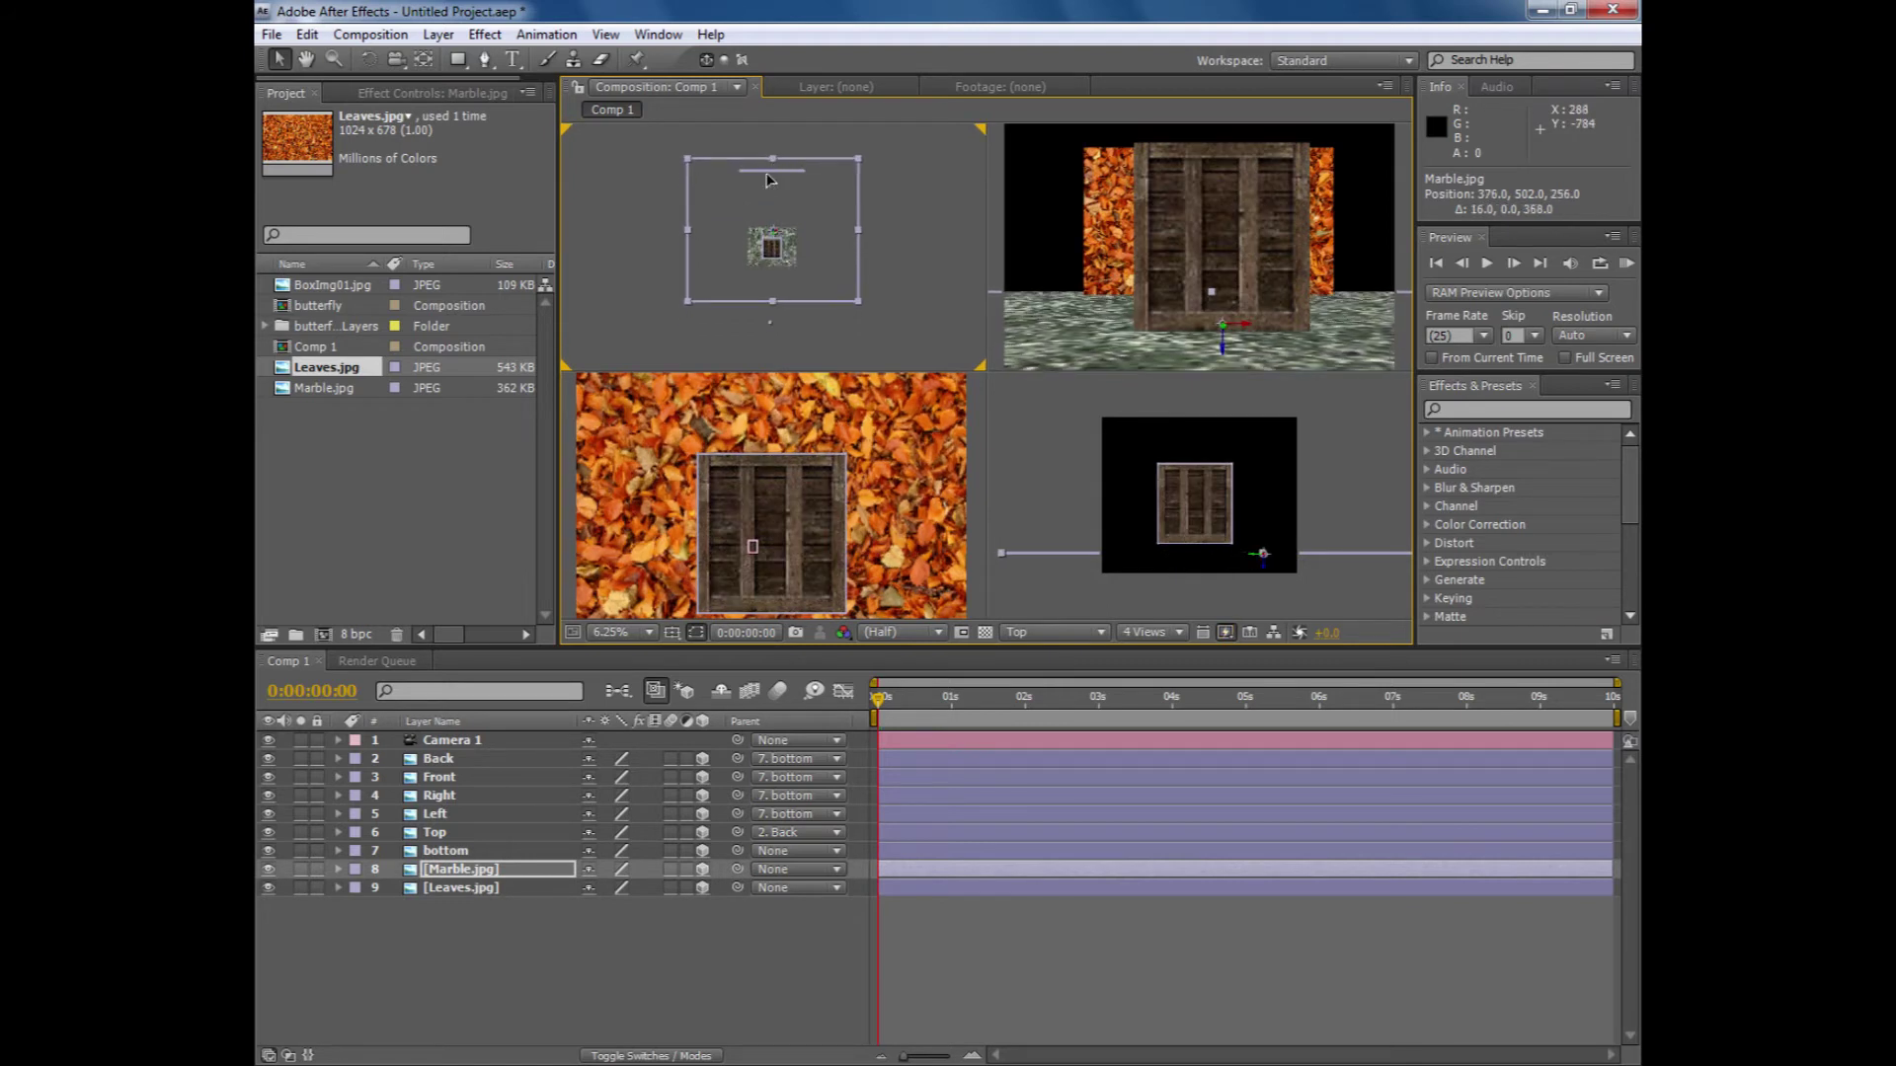
{"action": "left_click", "coordinate": [460, 867]}
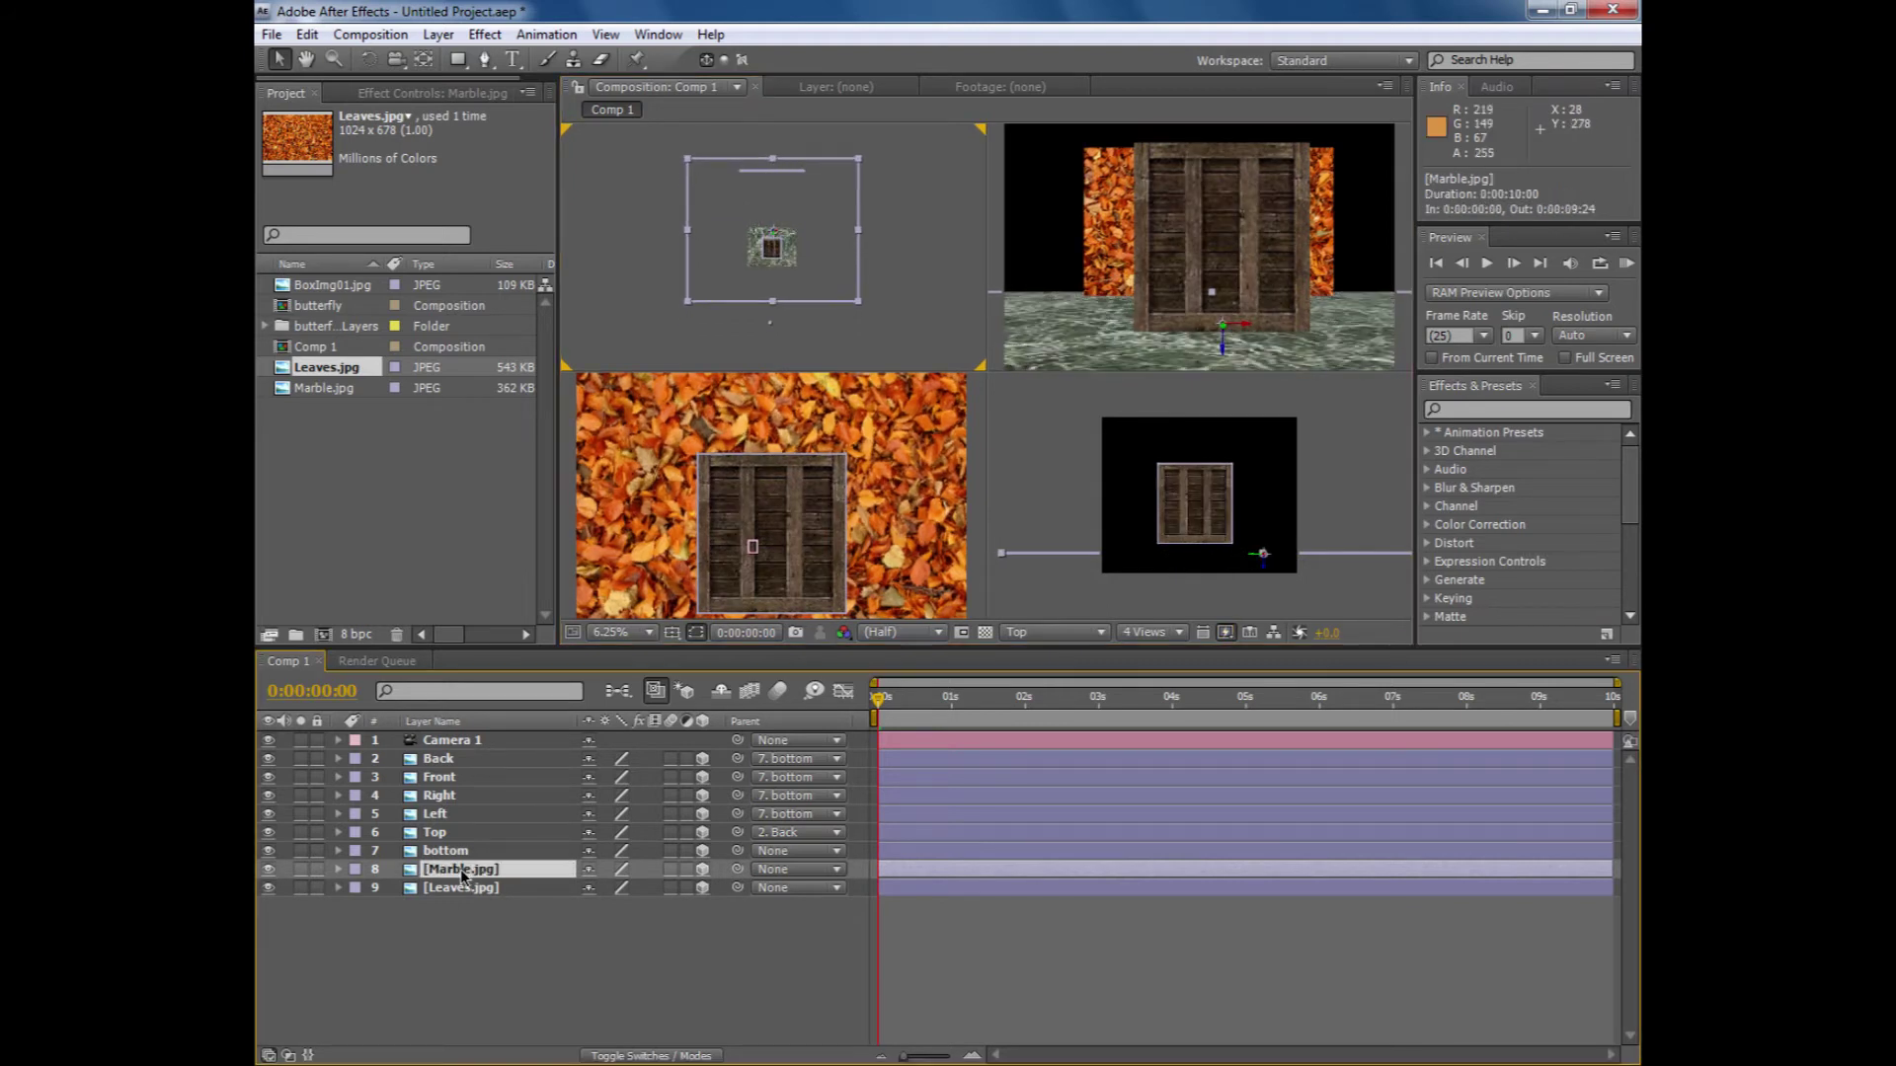
- Enlarge the leaves backdrop to about 271% by 247% so it fills the camera frame behind the box
{"action": "left_click", "coordinate": [458, 889]}
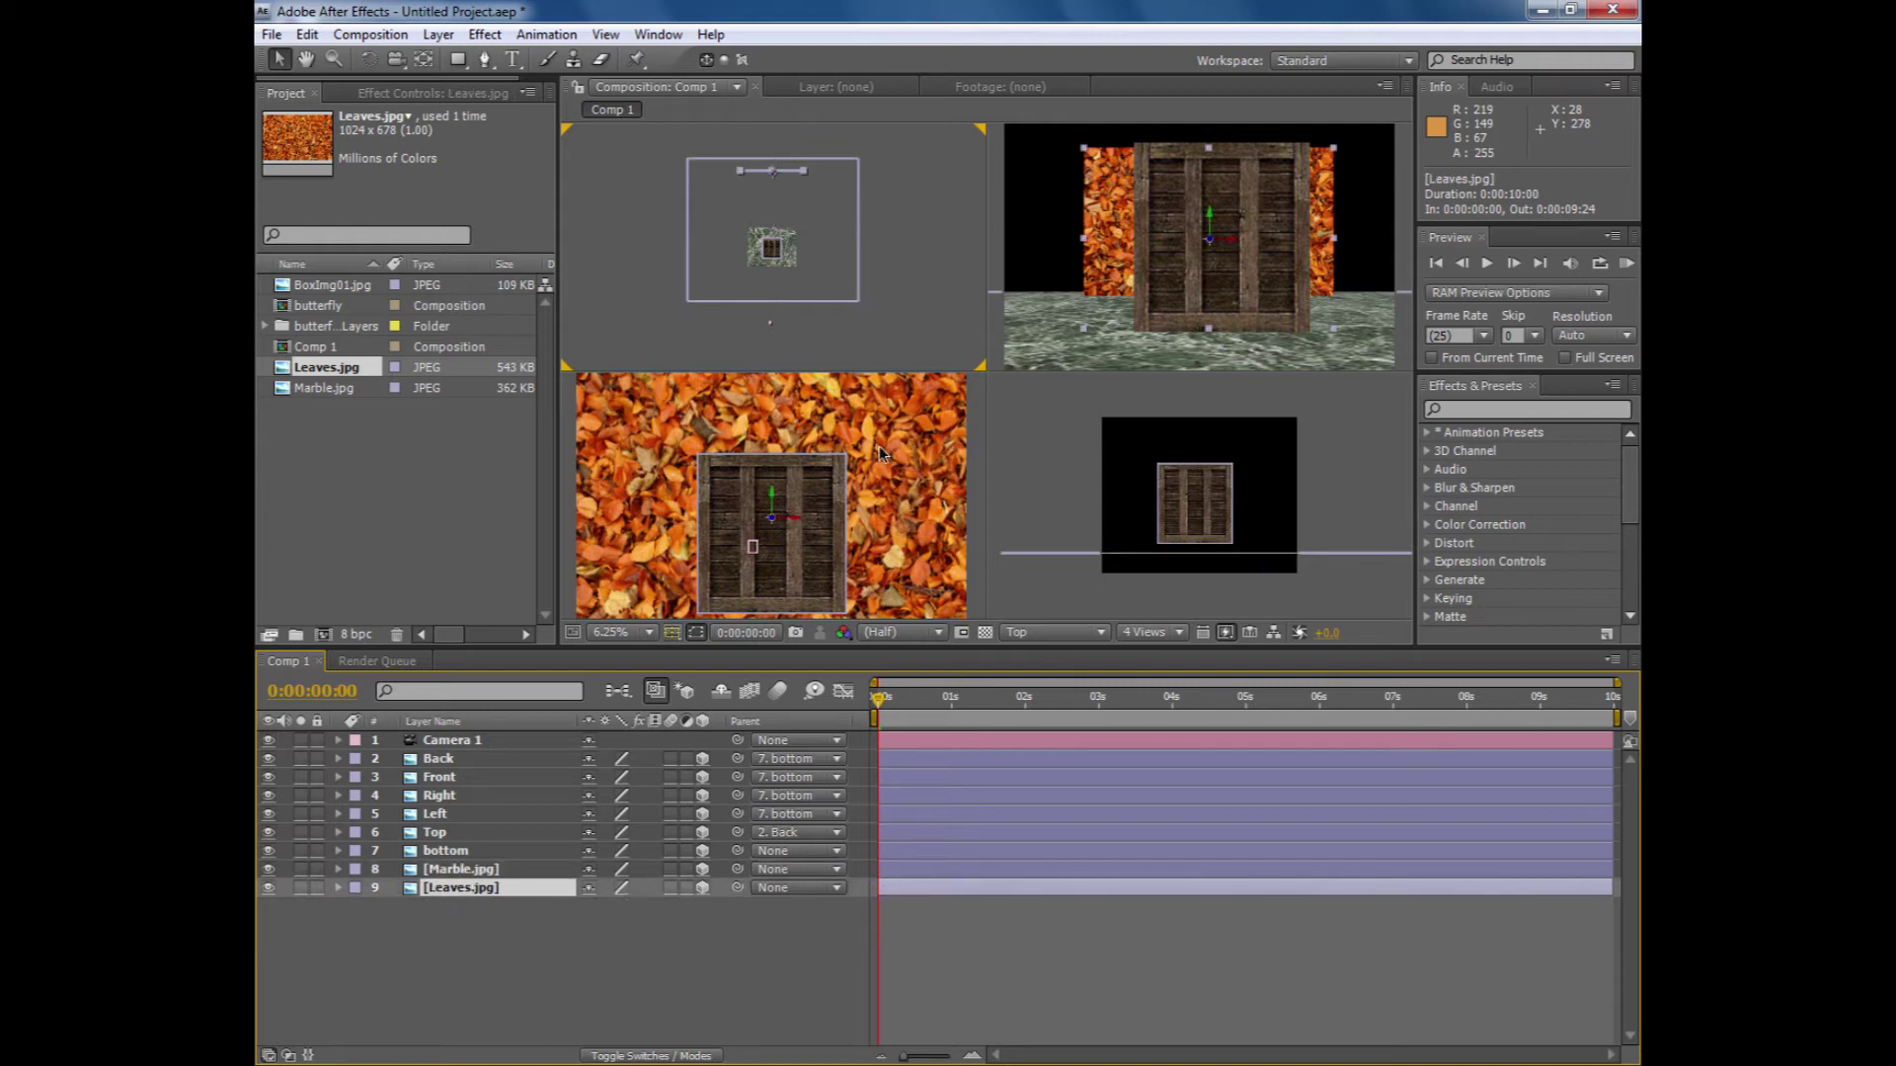
{"action": "scroll", "coordinate": [1131, 262], "scroll_direction": "down", "scroll_amount": 2}
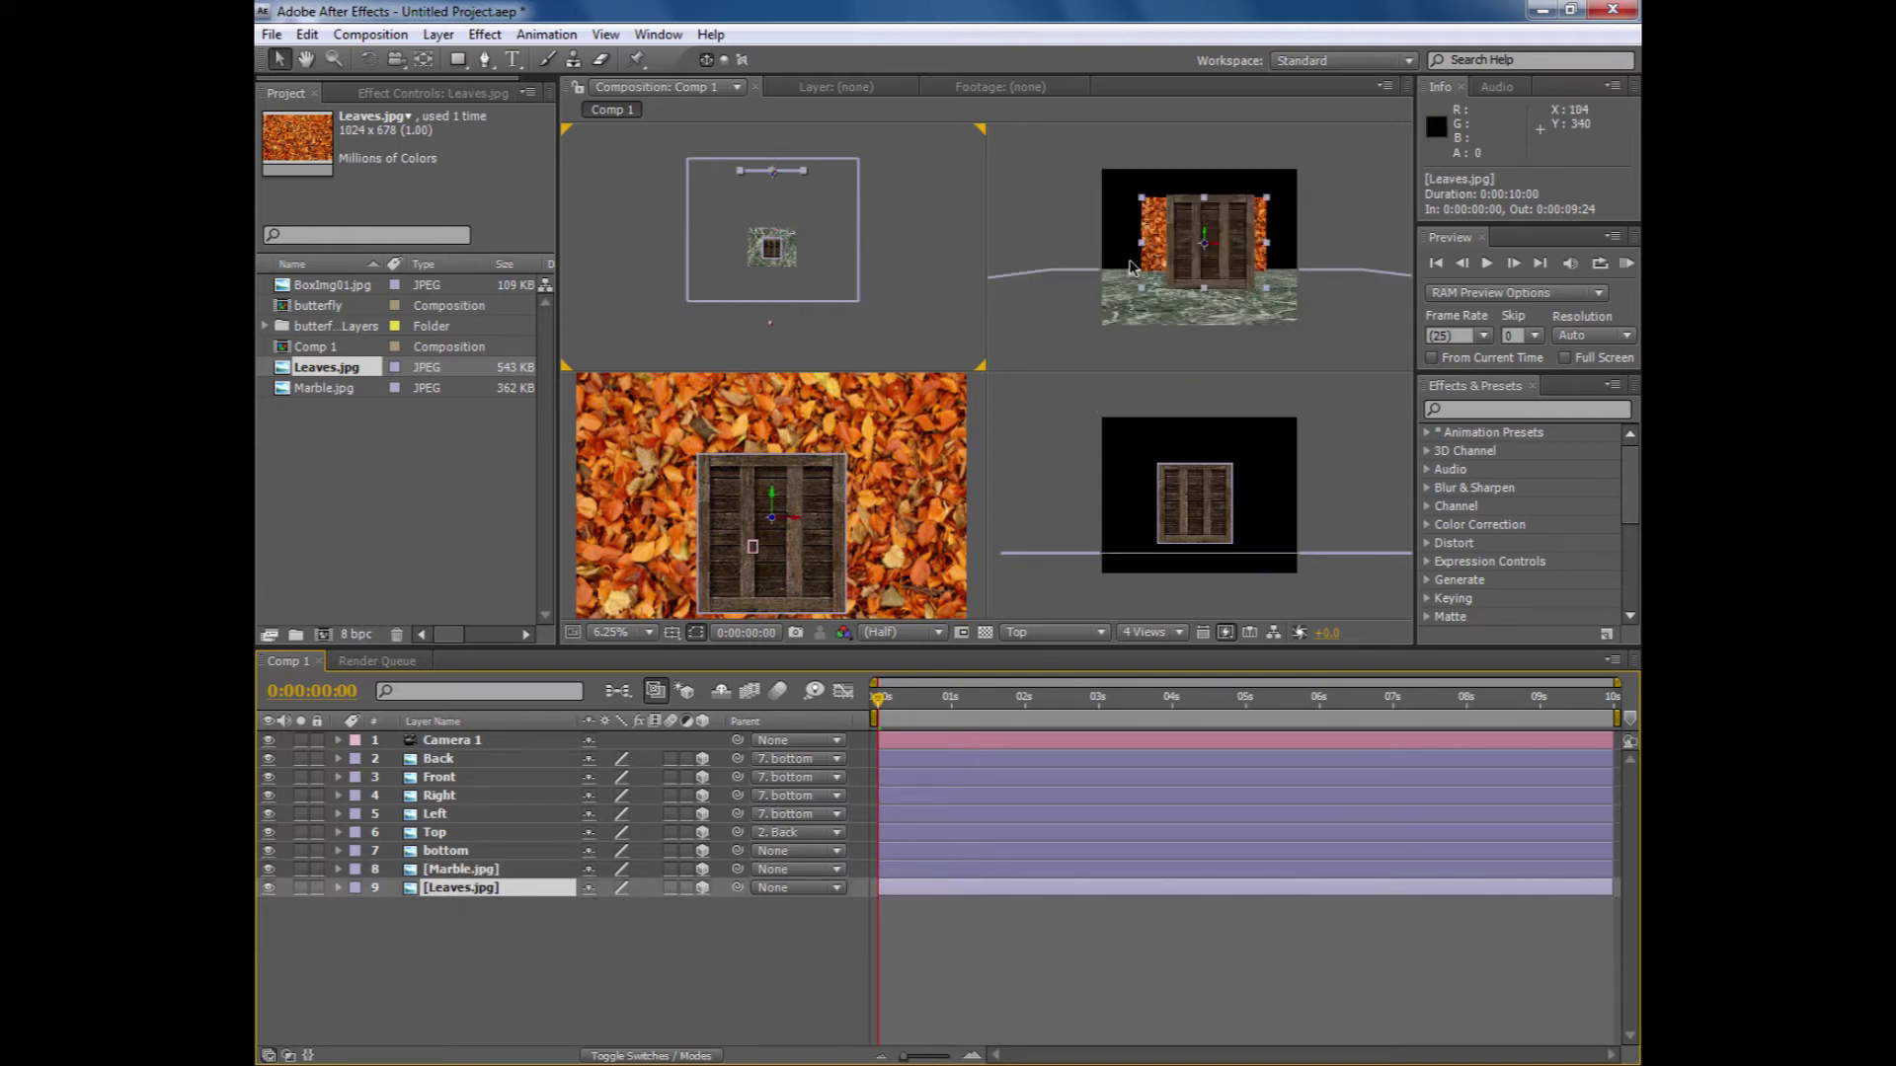
{"action": "left_click_drag", "start_coordinate": [1142, 199], "coordinate": [1036, 130]}
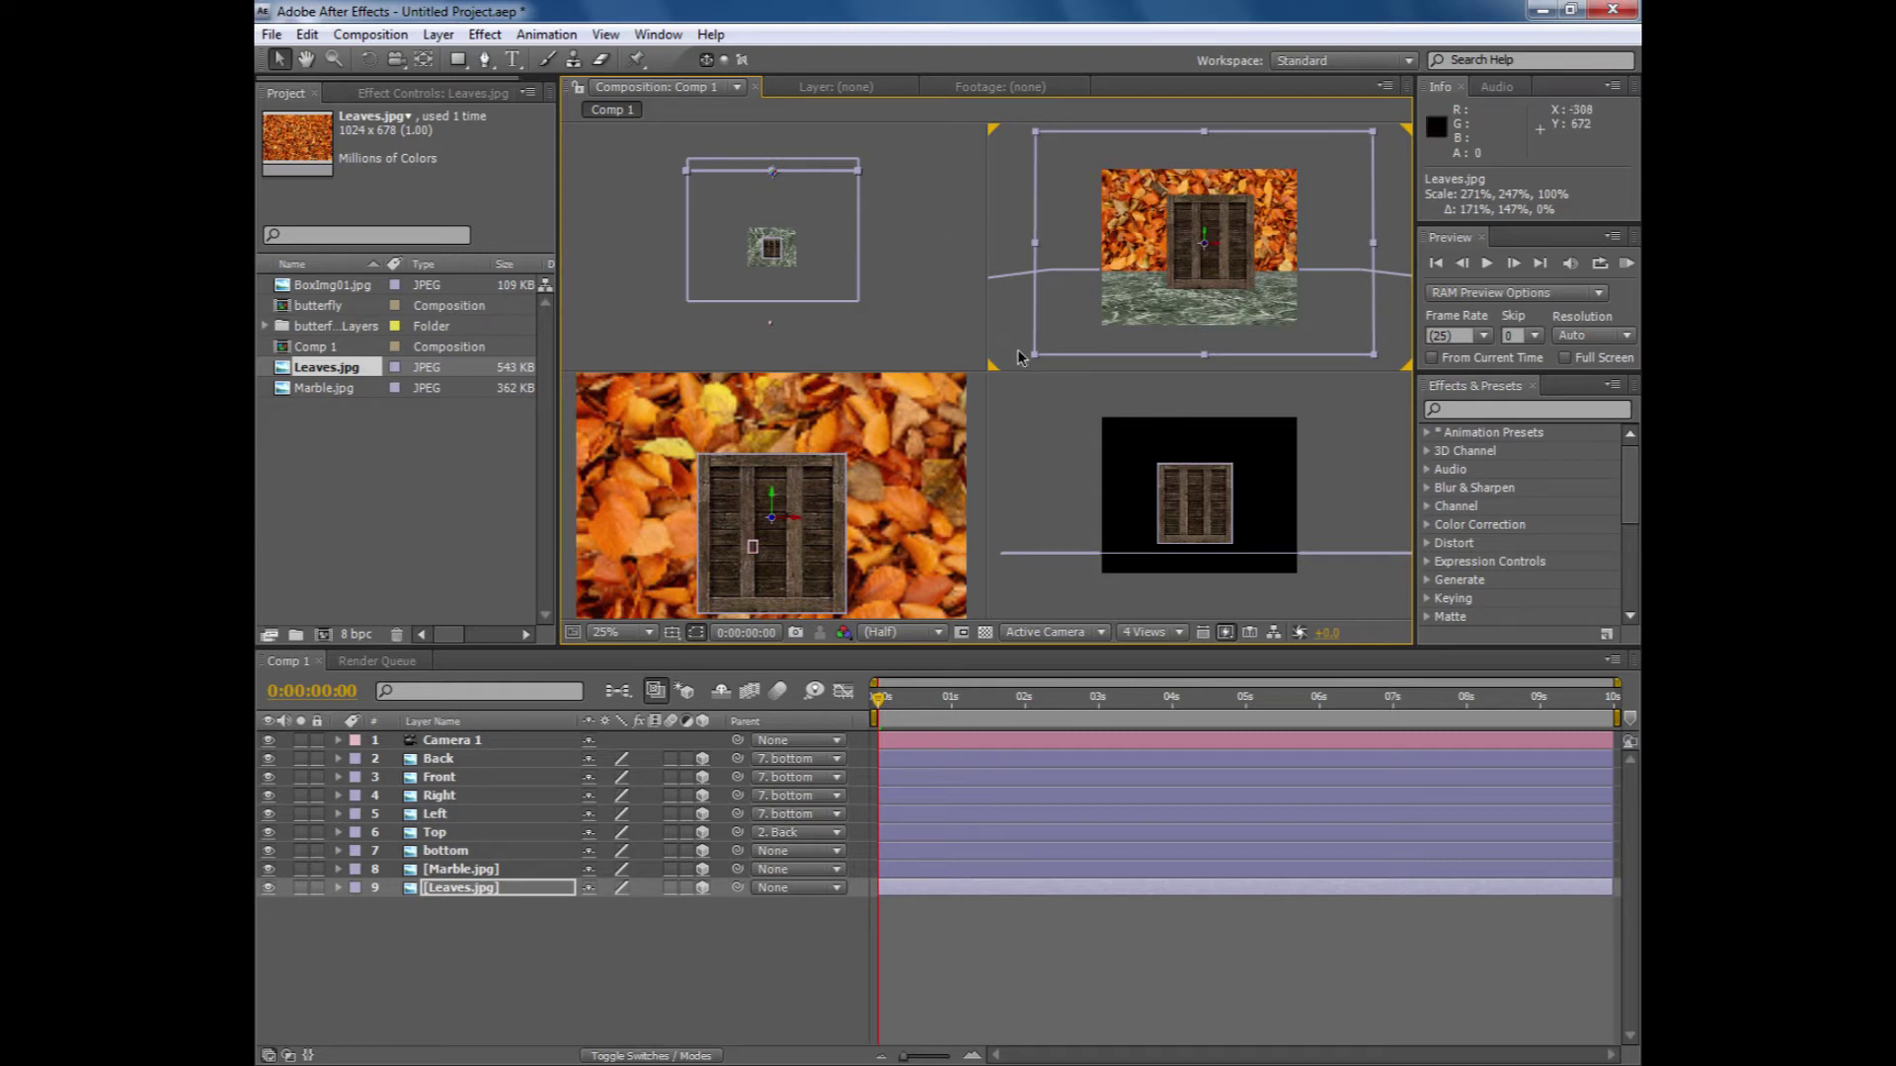
- Orbit the camera to face the box front from slightly above, at about position 360, 265, -1091
{"action": "left_click", "coordinate": [395, 59]}
{"action": "left_click_drag", "start_coordinate": [1185, 294], "coordinate": [924, 314]}
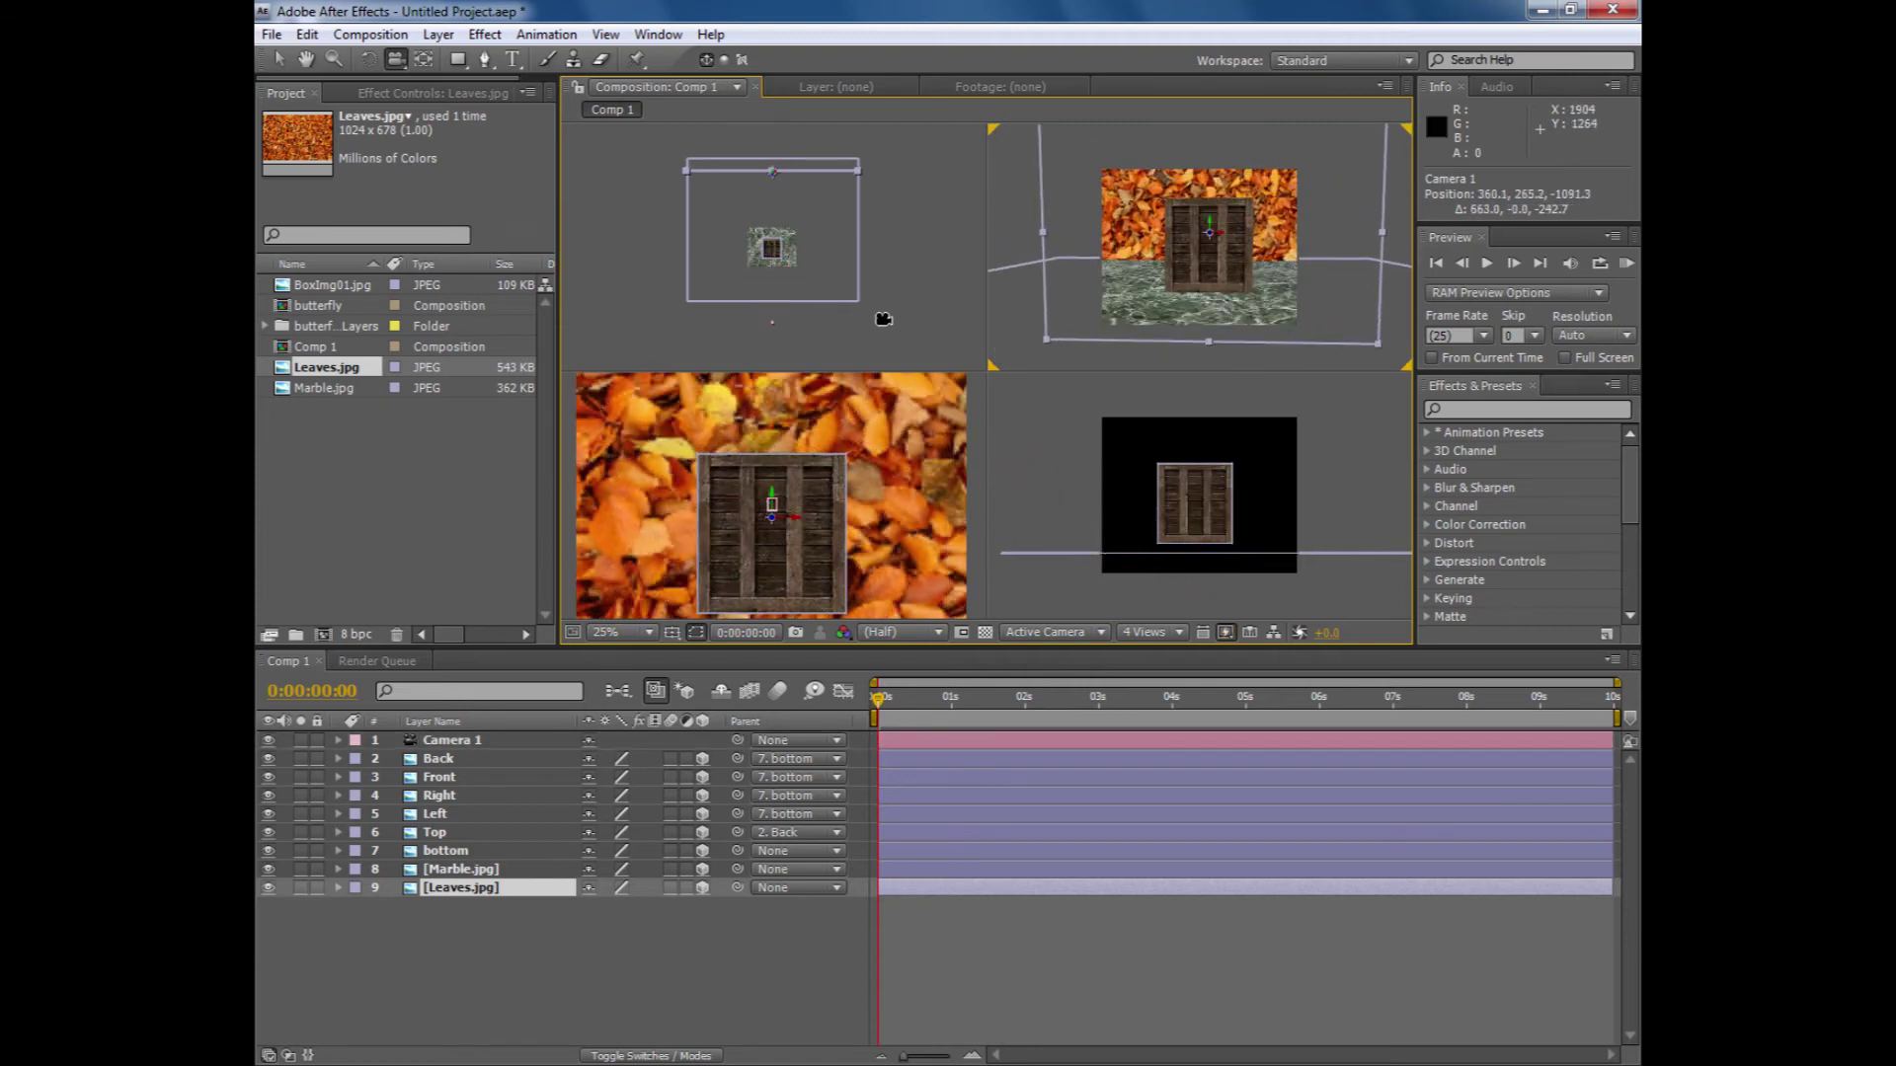
{"action": "left_click", "coordinate": [279, 60]}
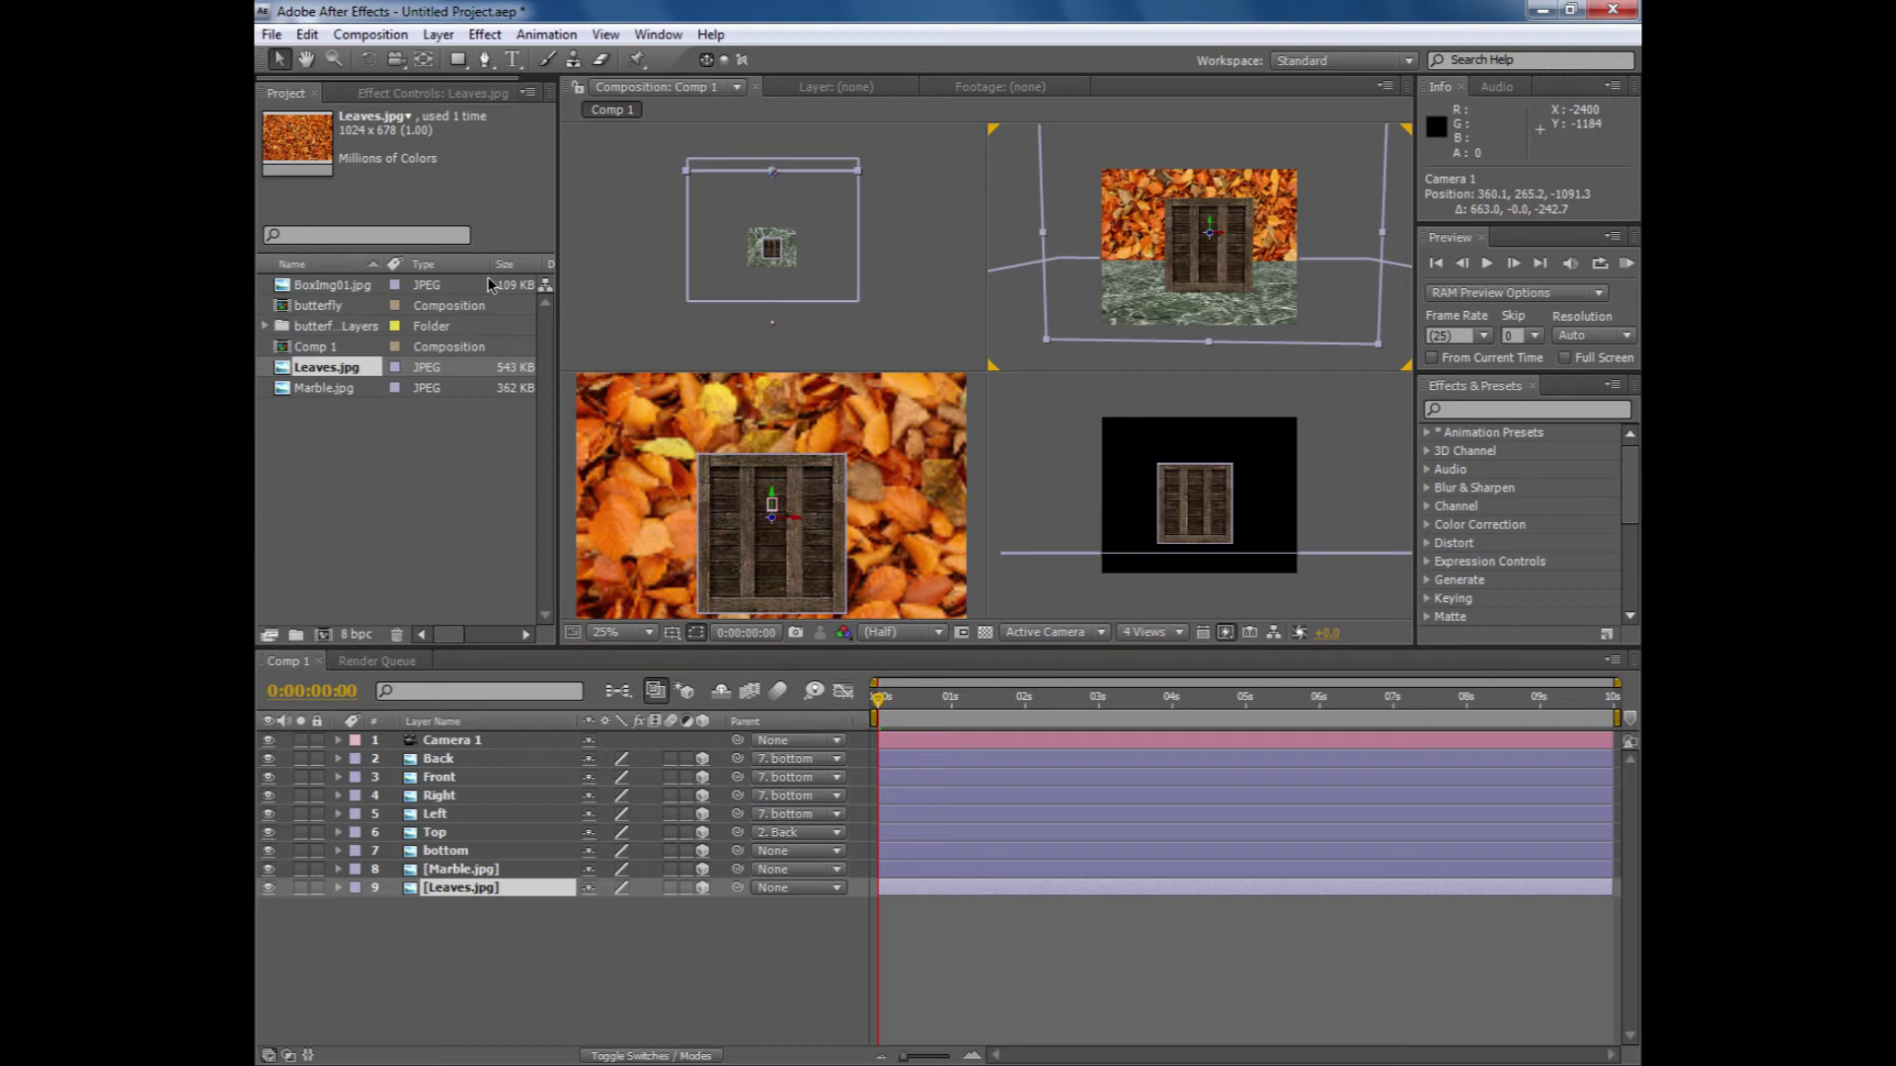
- Raise the leaves backdrop behind the box to about Y 16
{"action": "key", "text": "comma"}
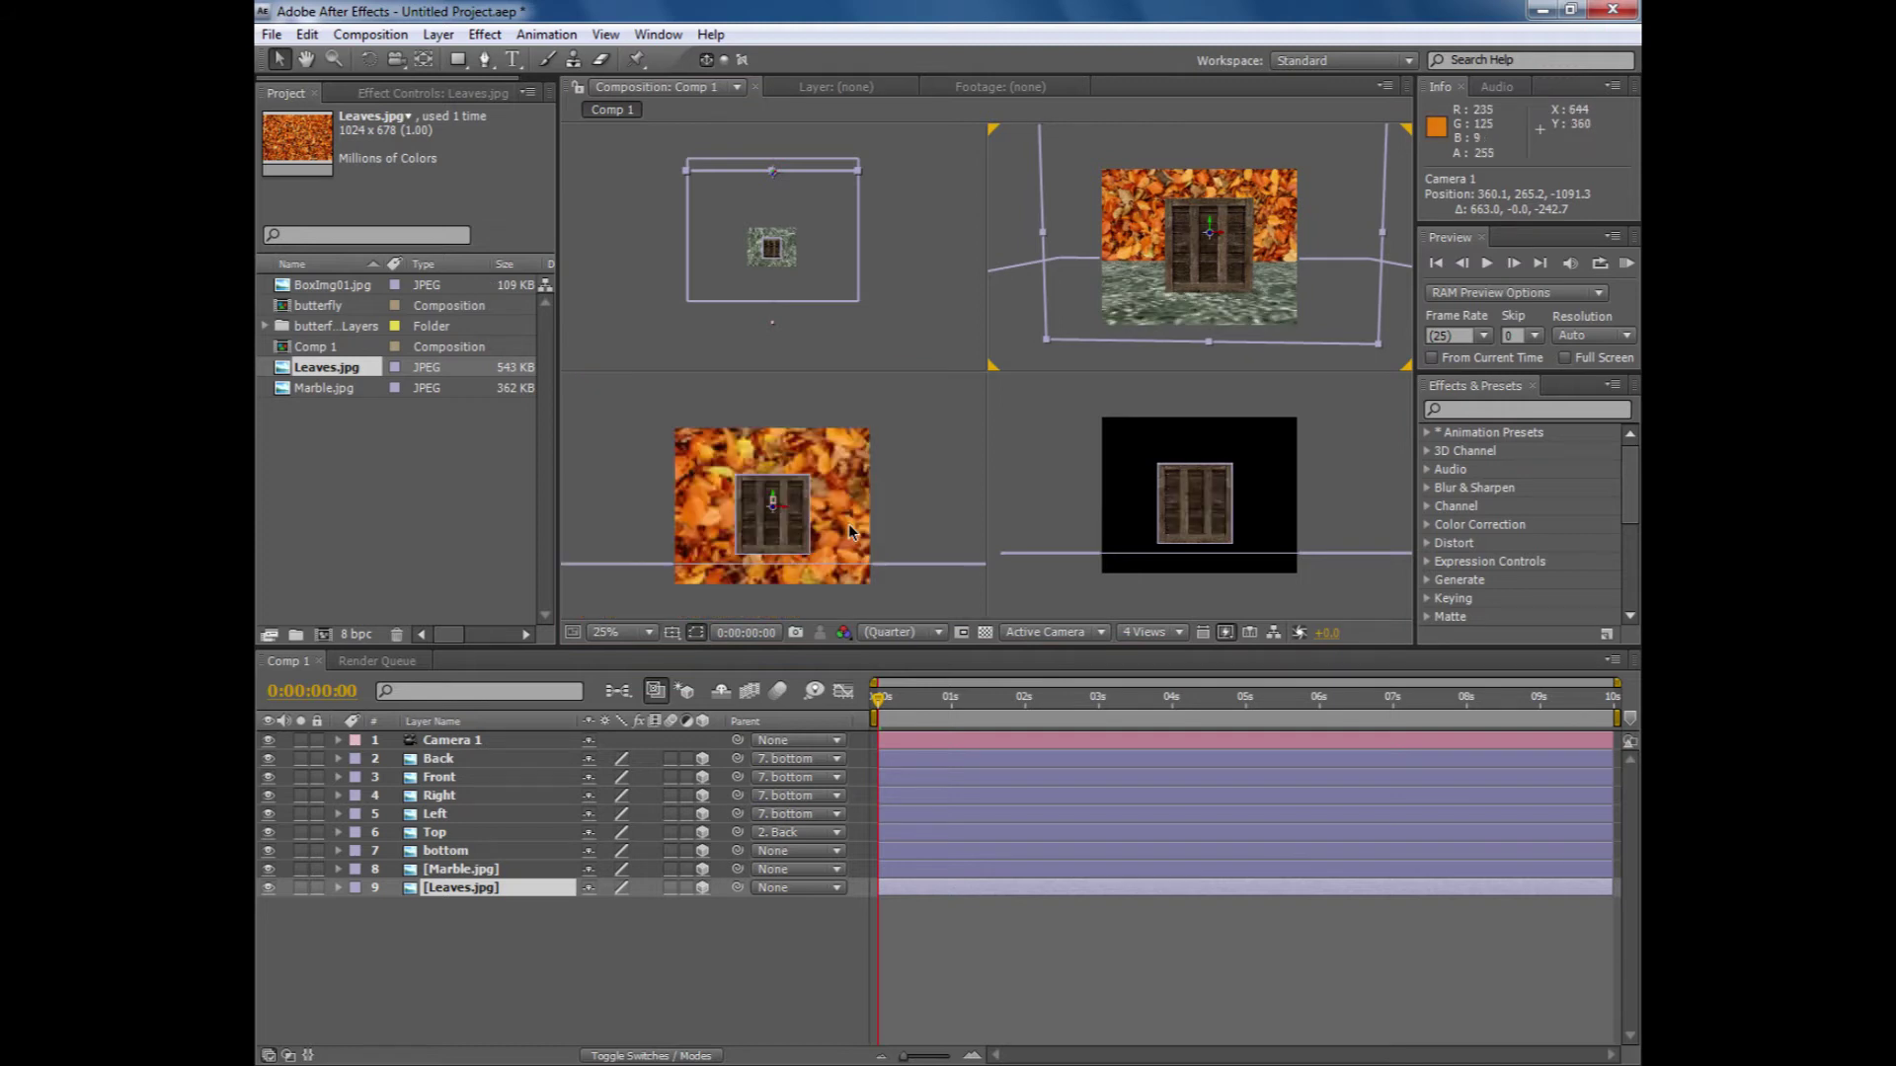
{"action": "left_click", "coordinate": [847, 521]}
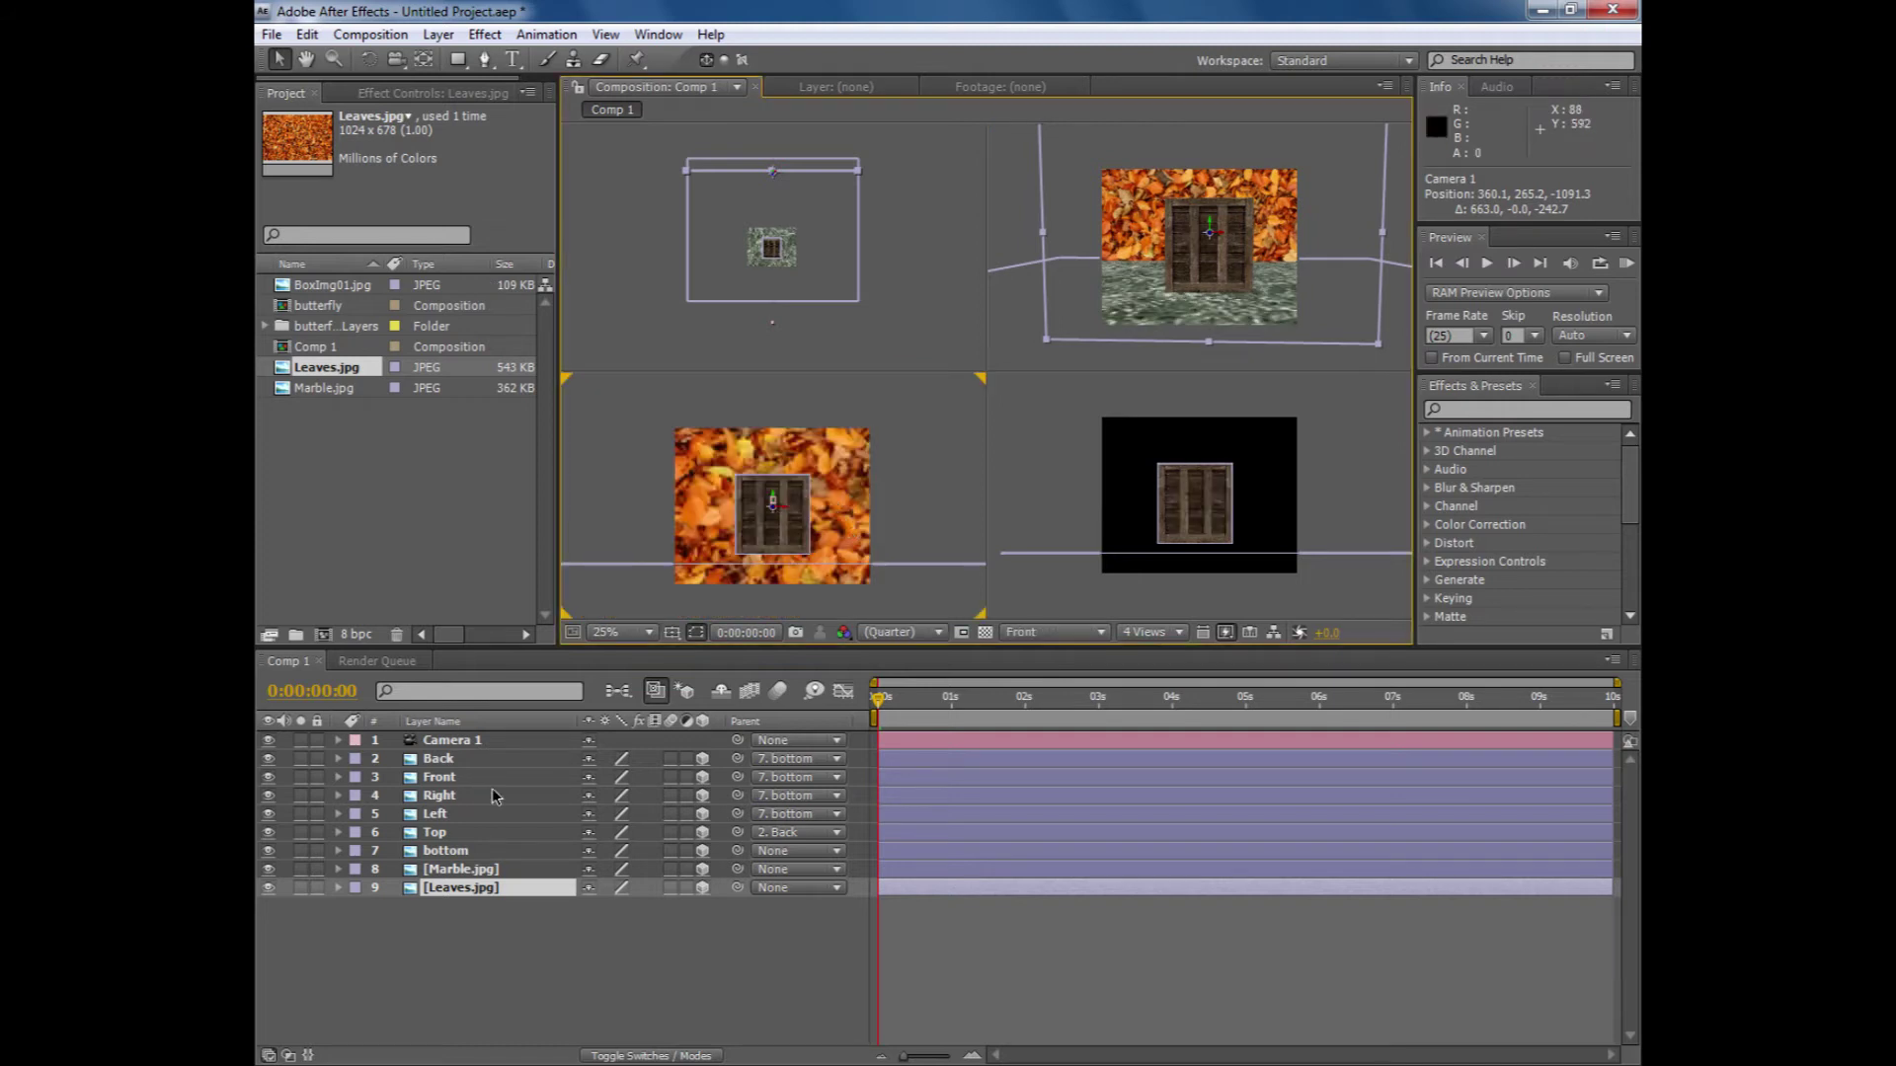
{"action": "left_click_drag", "start_coordinate": [773, 495], "coordinate": [773, 427]}
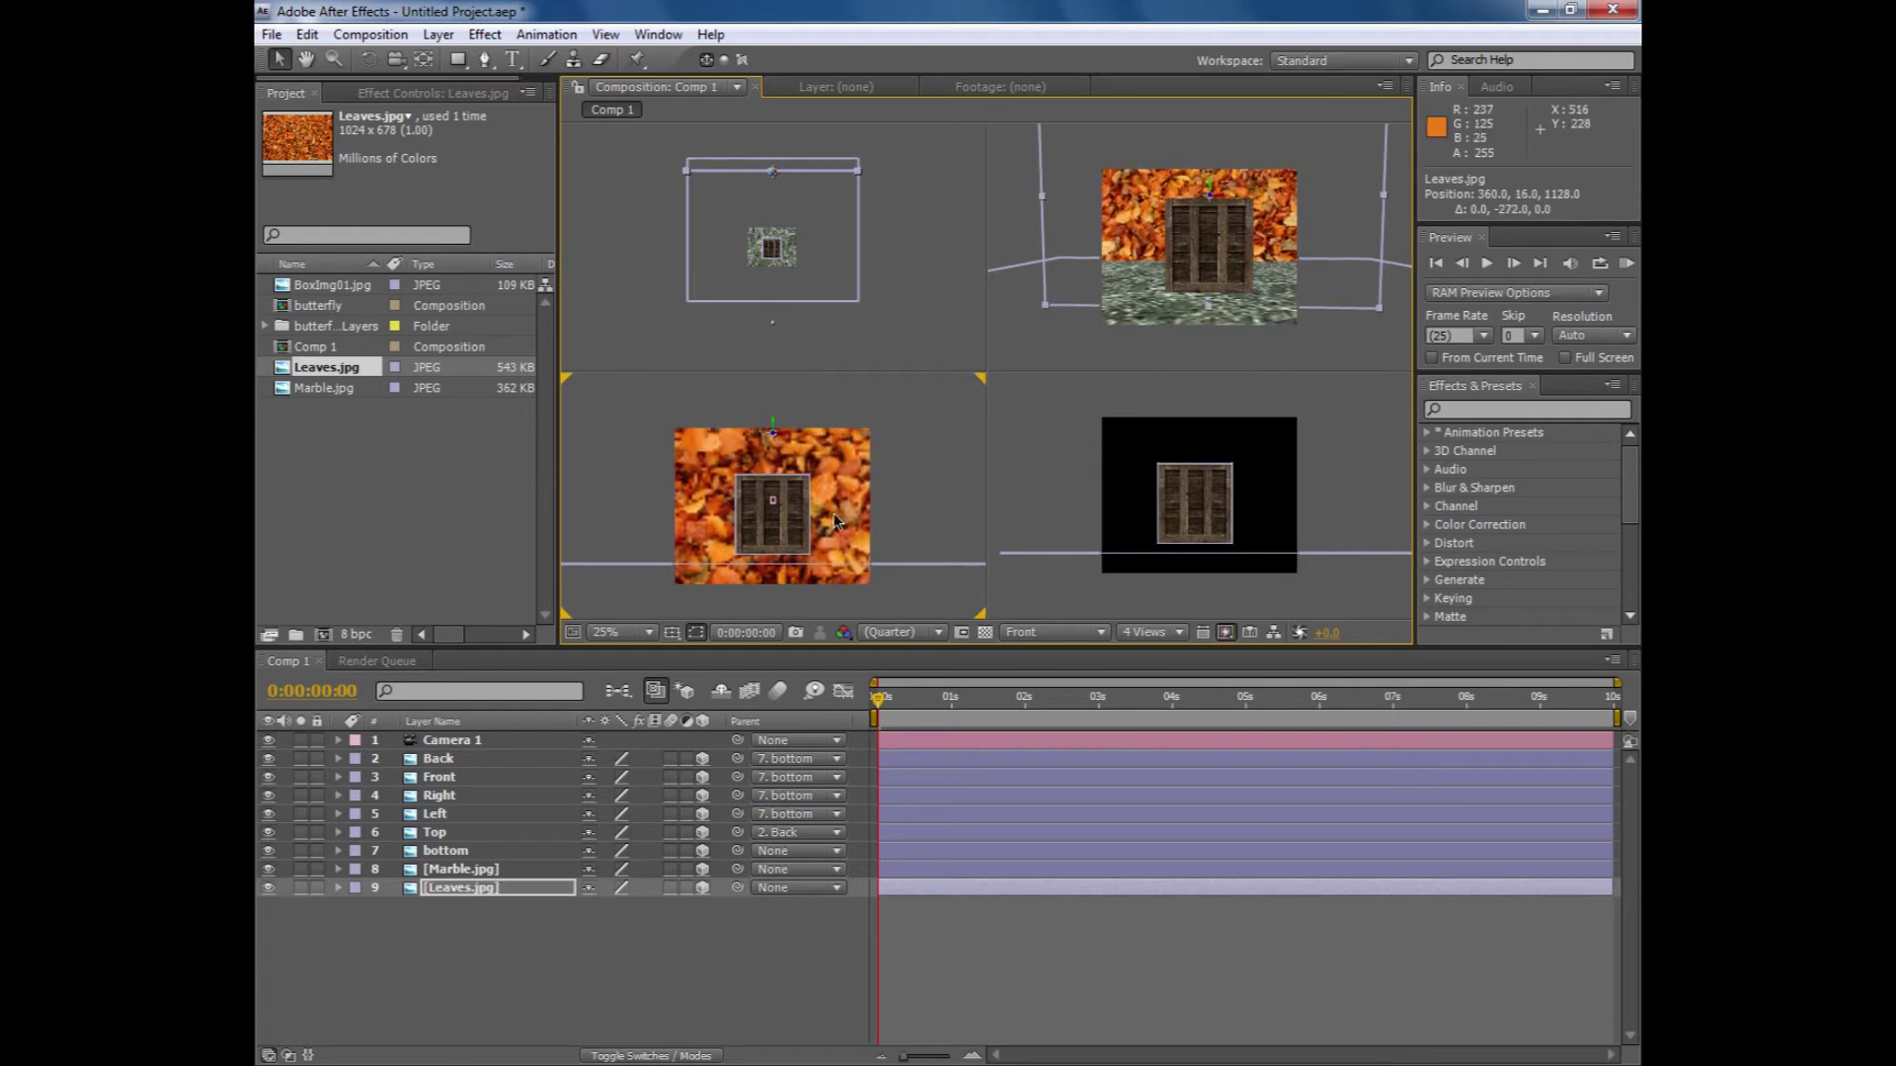
- Select the bottom layer and show only the Active Camera in a single-view layout
{"action": "left_click", "coordinate": [1190, 294]}
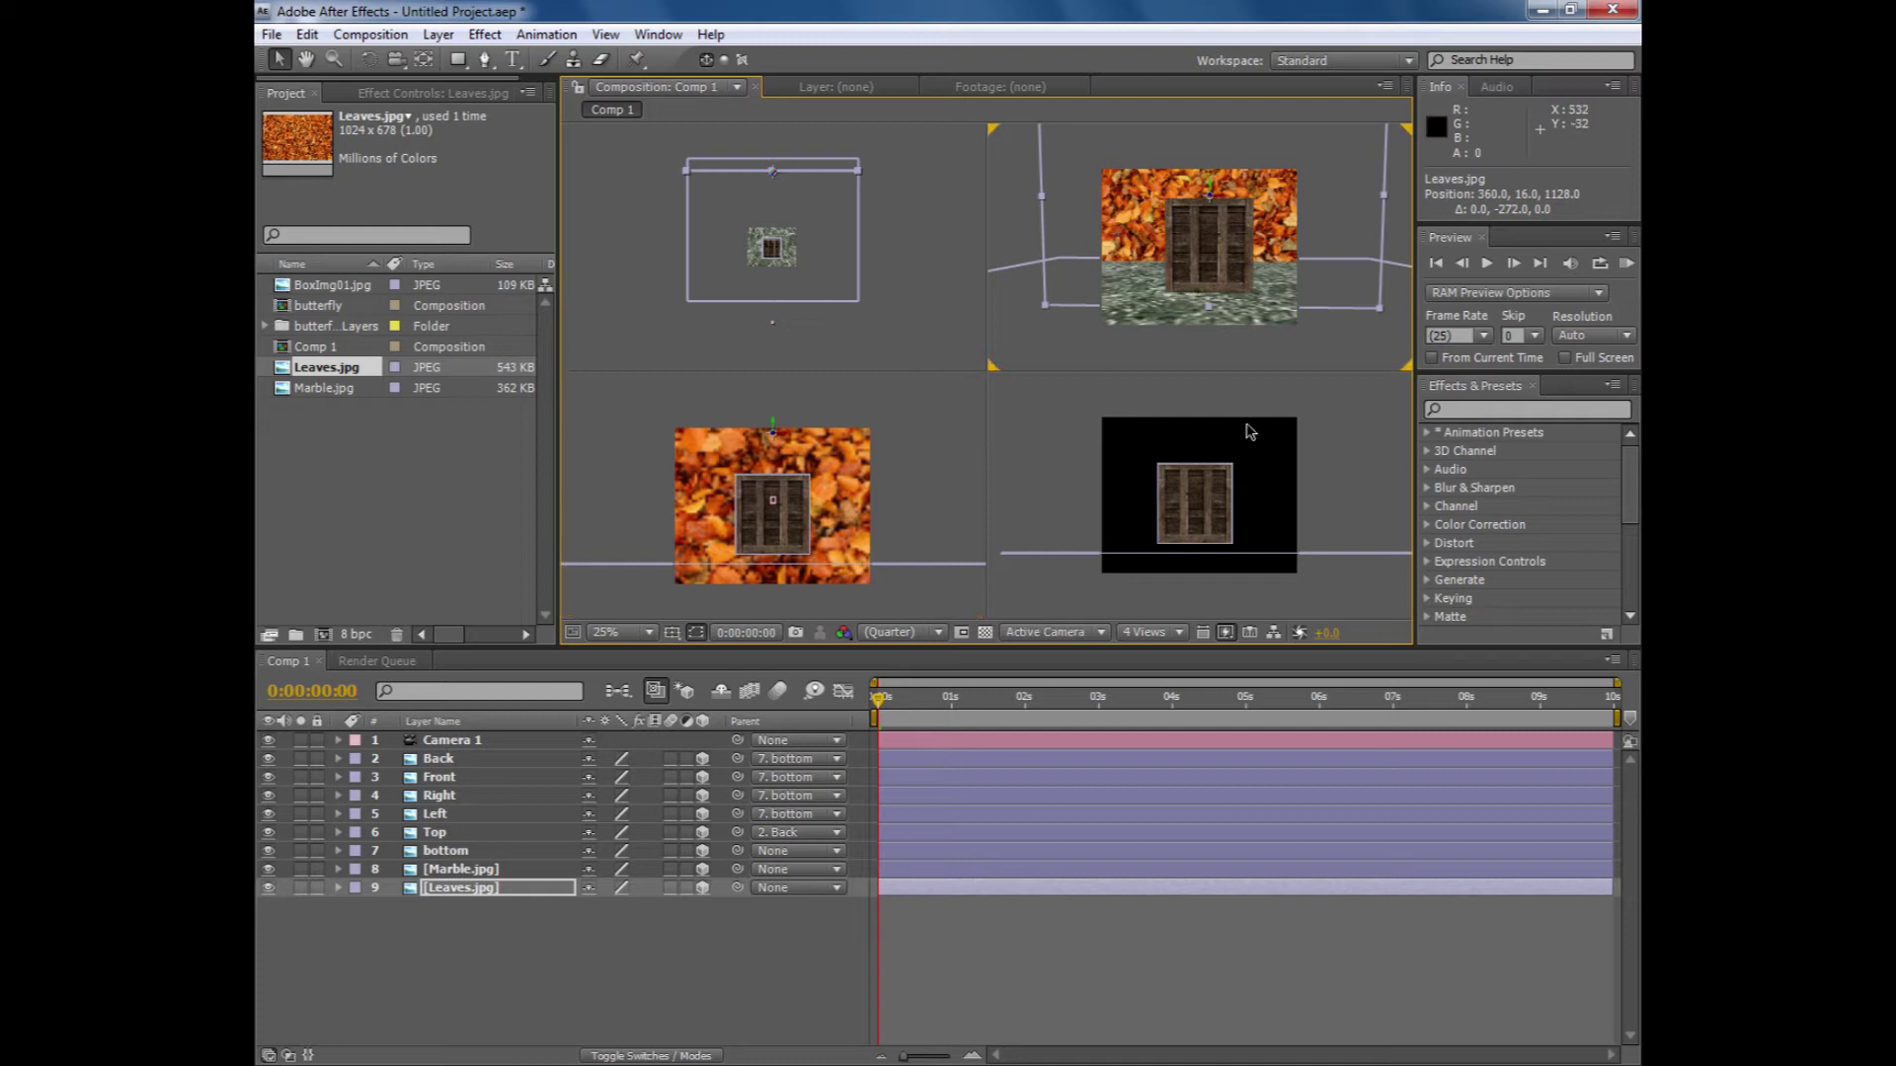
{"action": "left_click", "coordinate": [432, 854]}
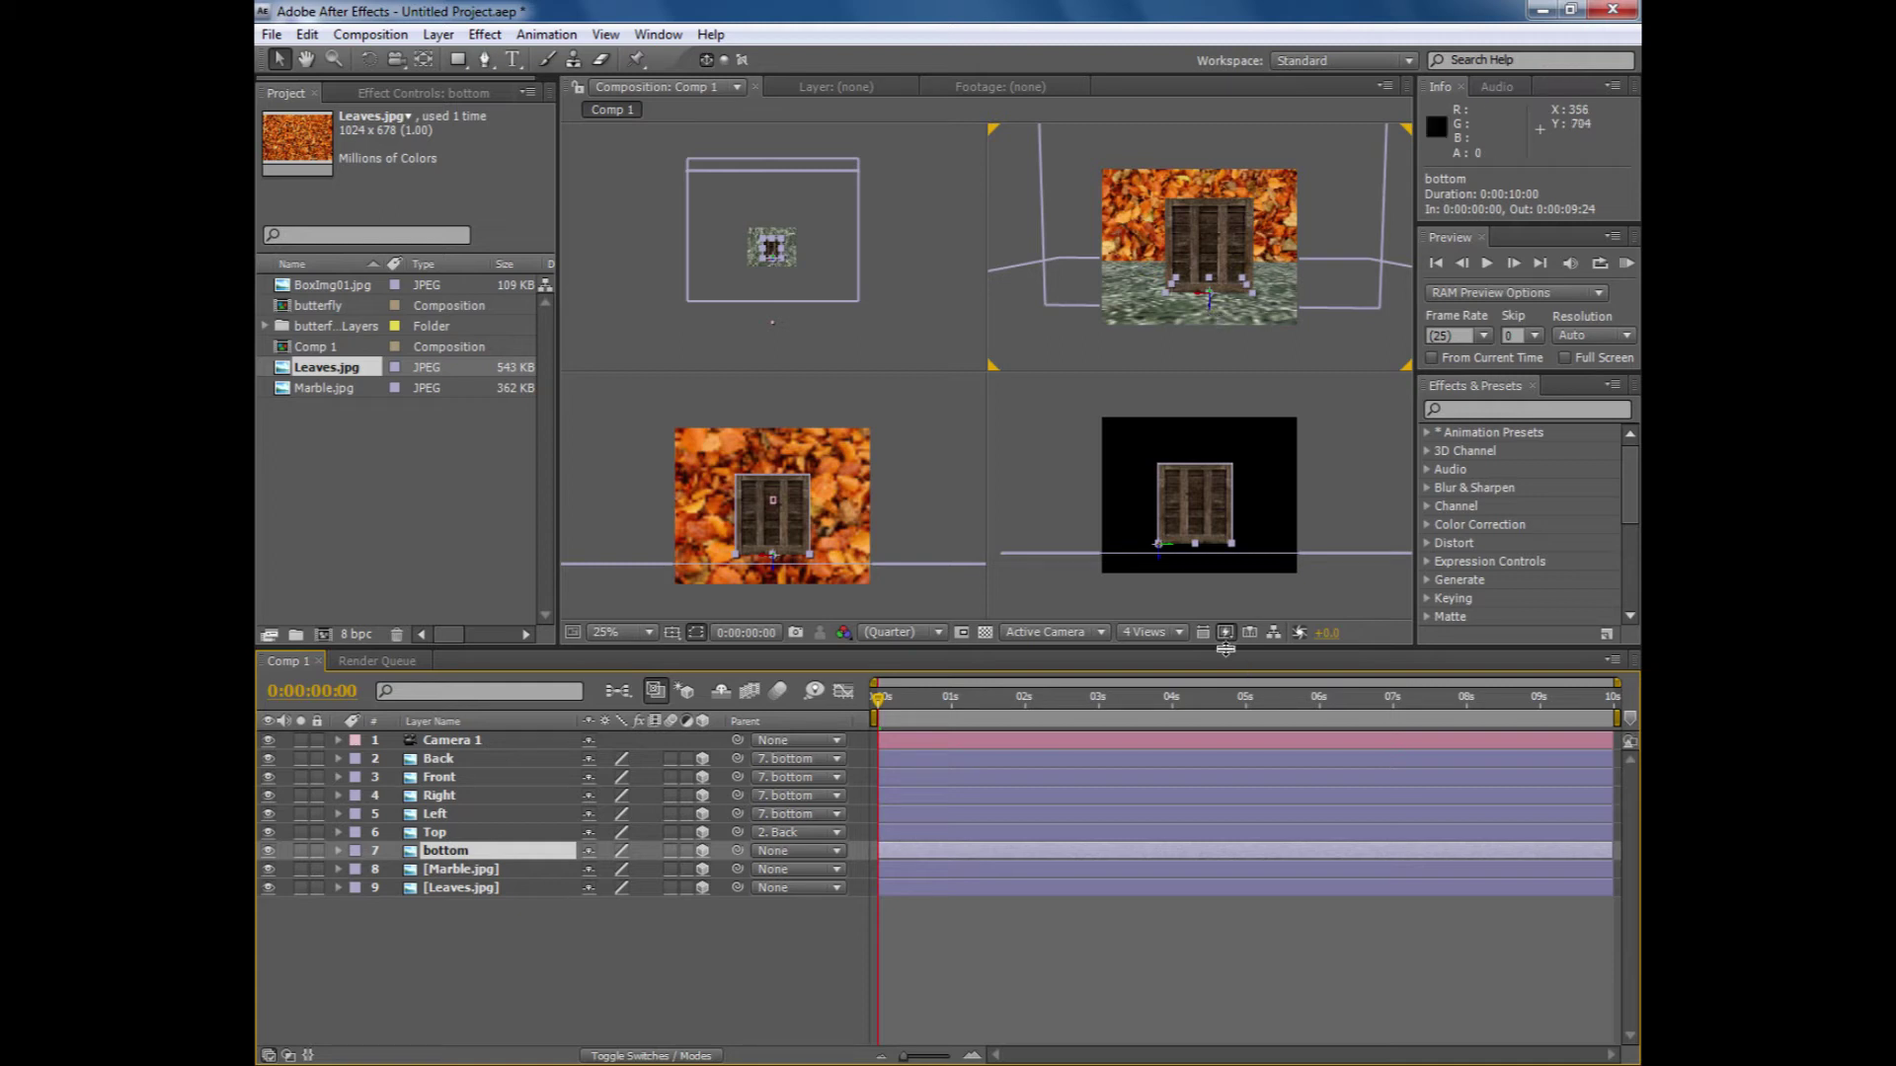
{"action": "left_click", "coordinate": [1149, 635]}
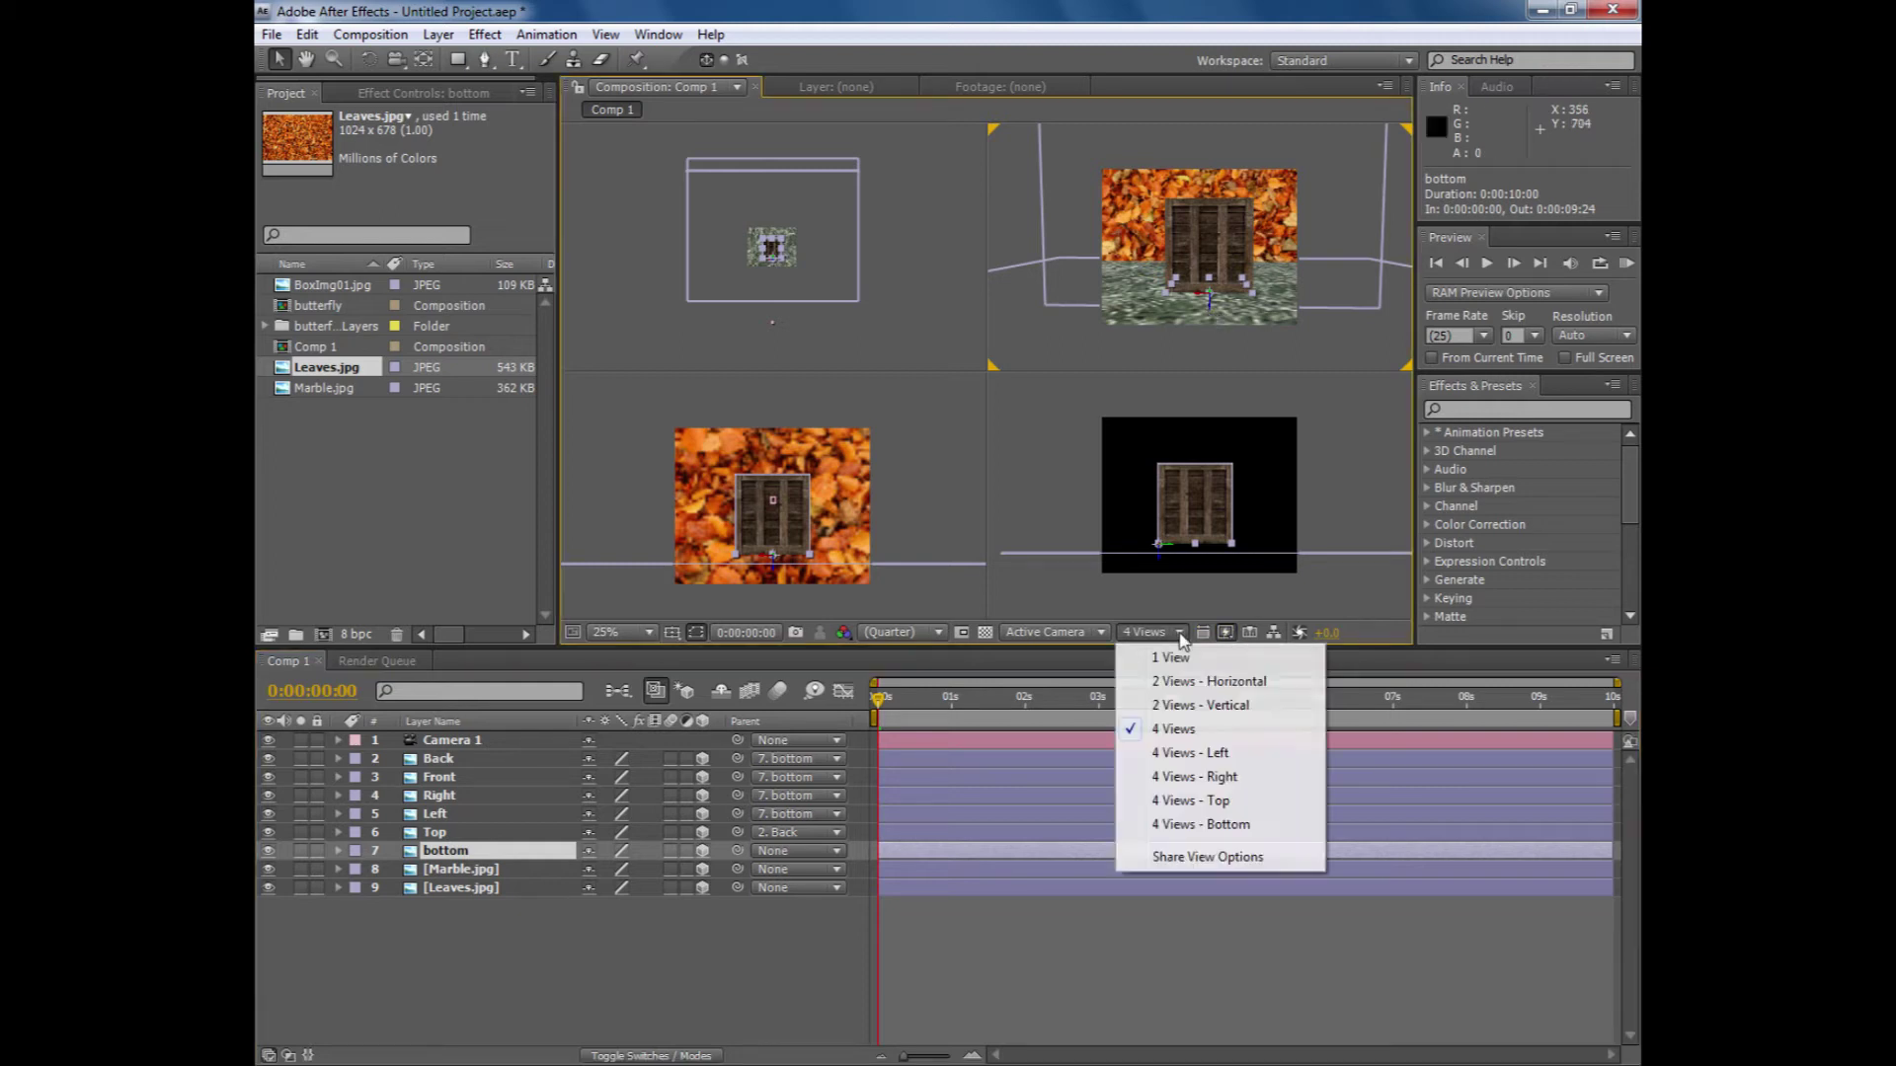
{"action": "left_click", "coordinate": [1175, 659]}
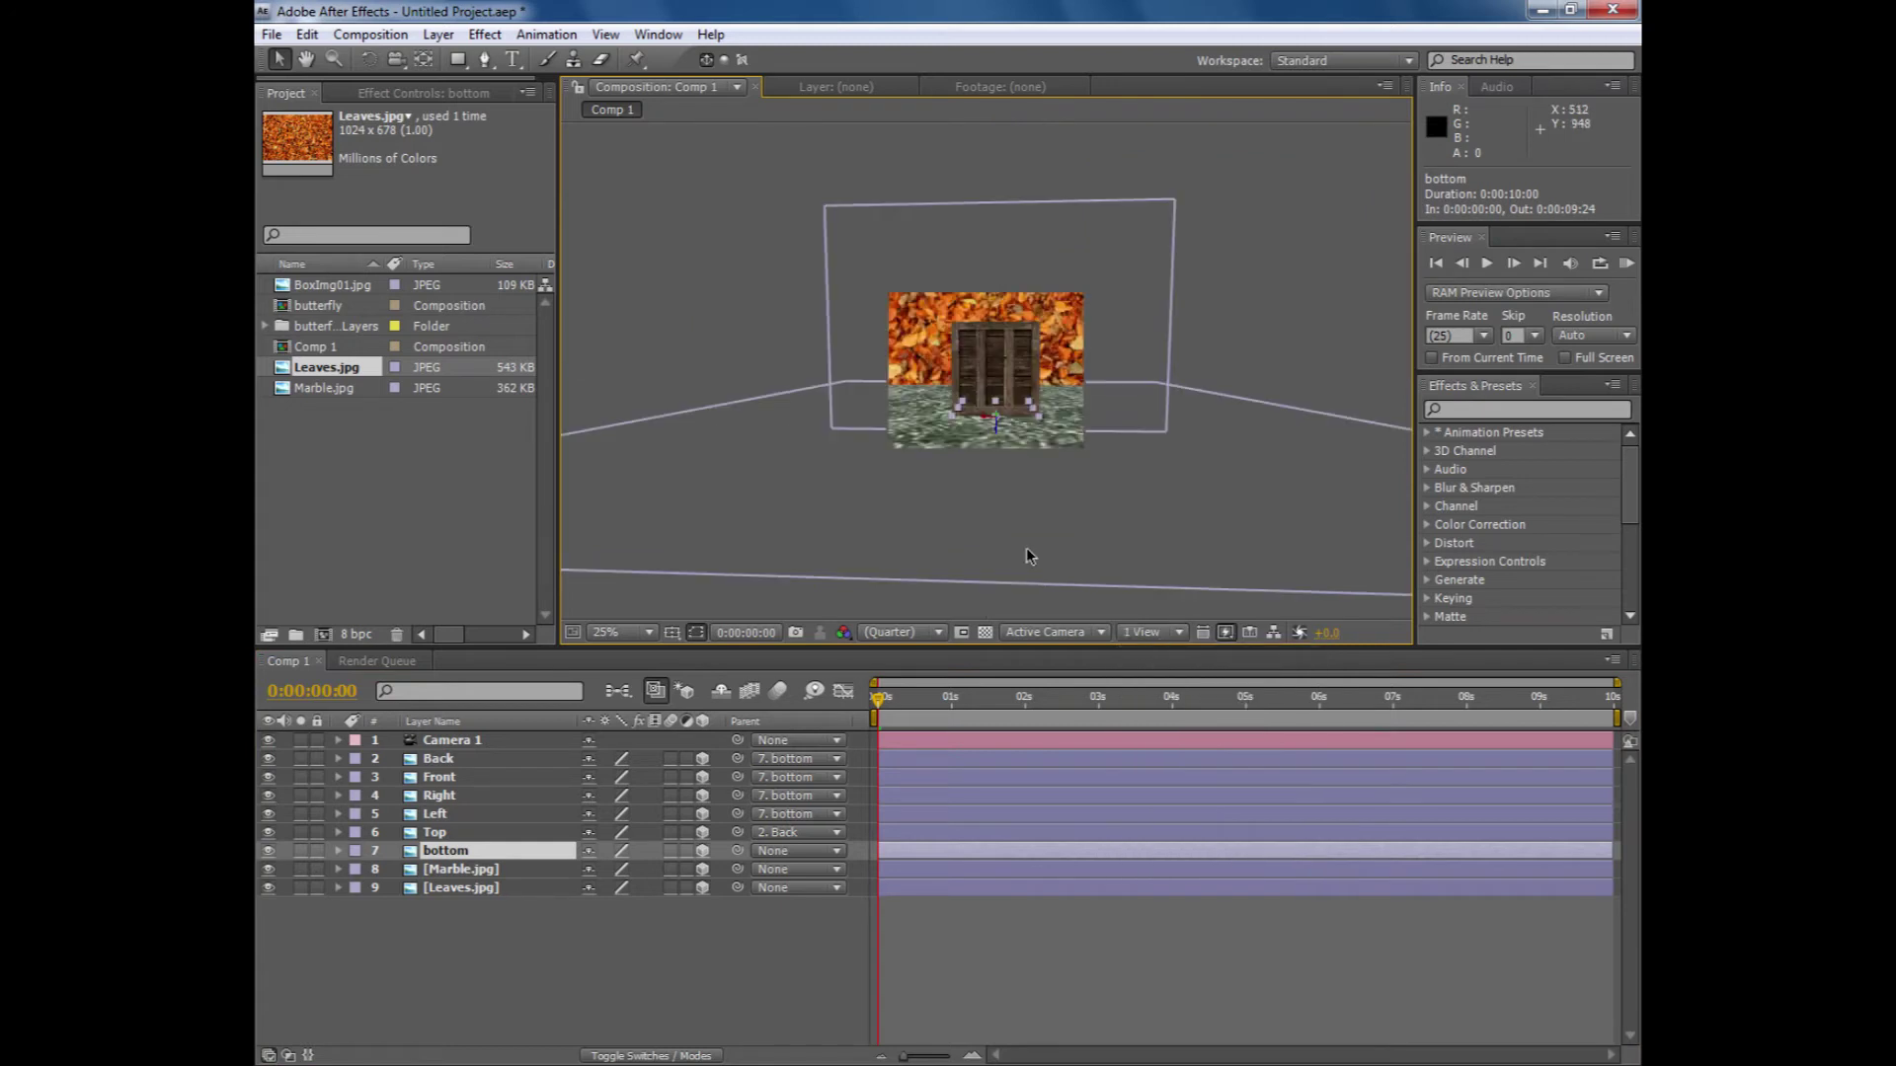
{"action": "key", "text": "period"}
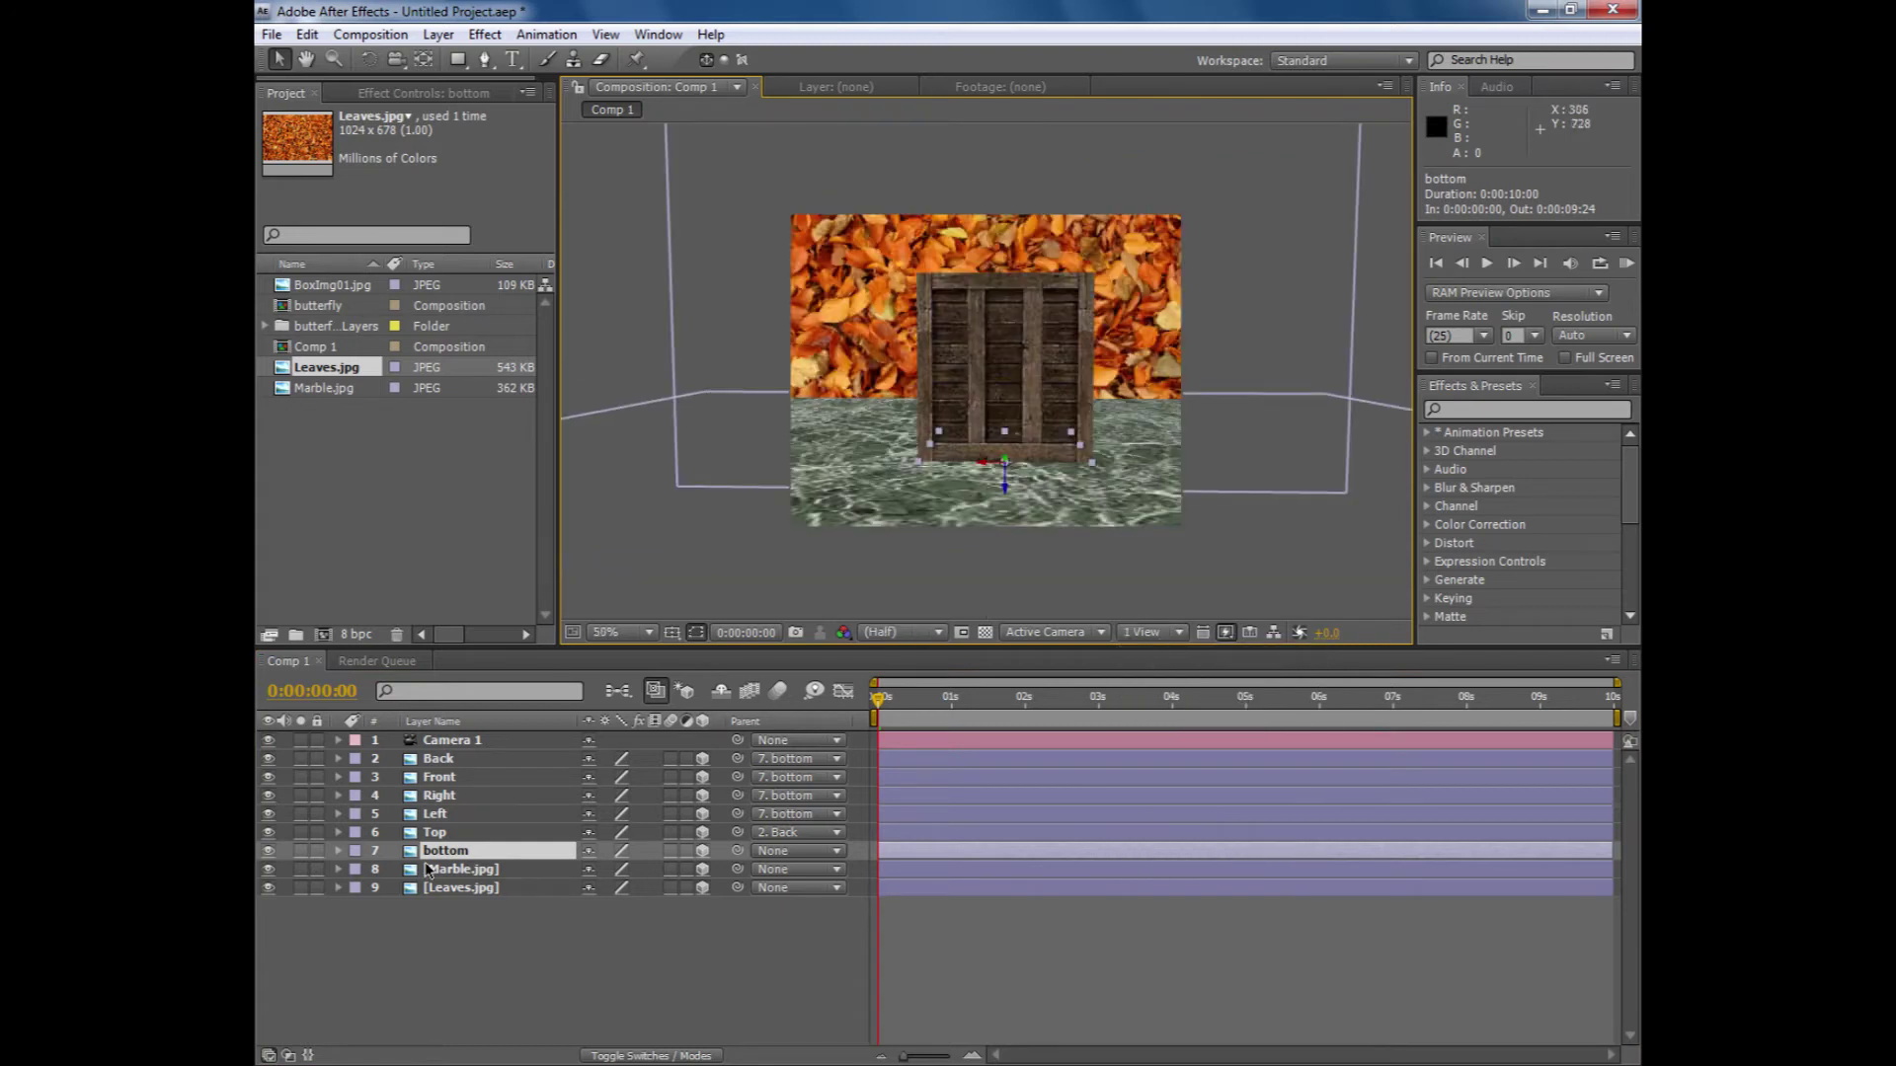
- Start Position and Orientation keyframes on the bottom layer and shift both to about 0:00:06:07
{"action": "left_click", "coordinate": [339, 851]}
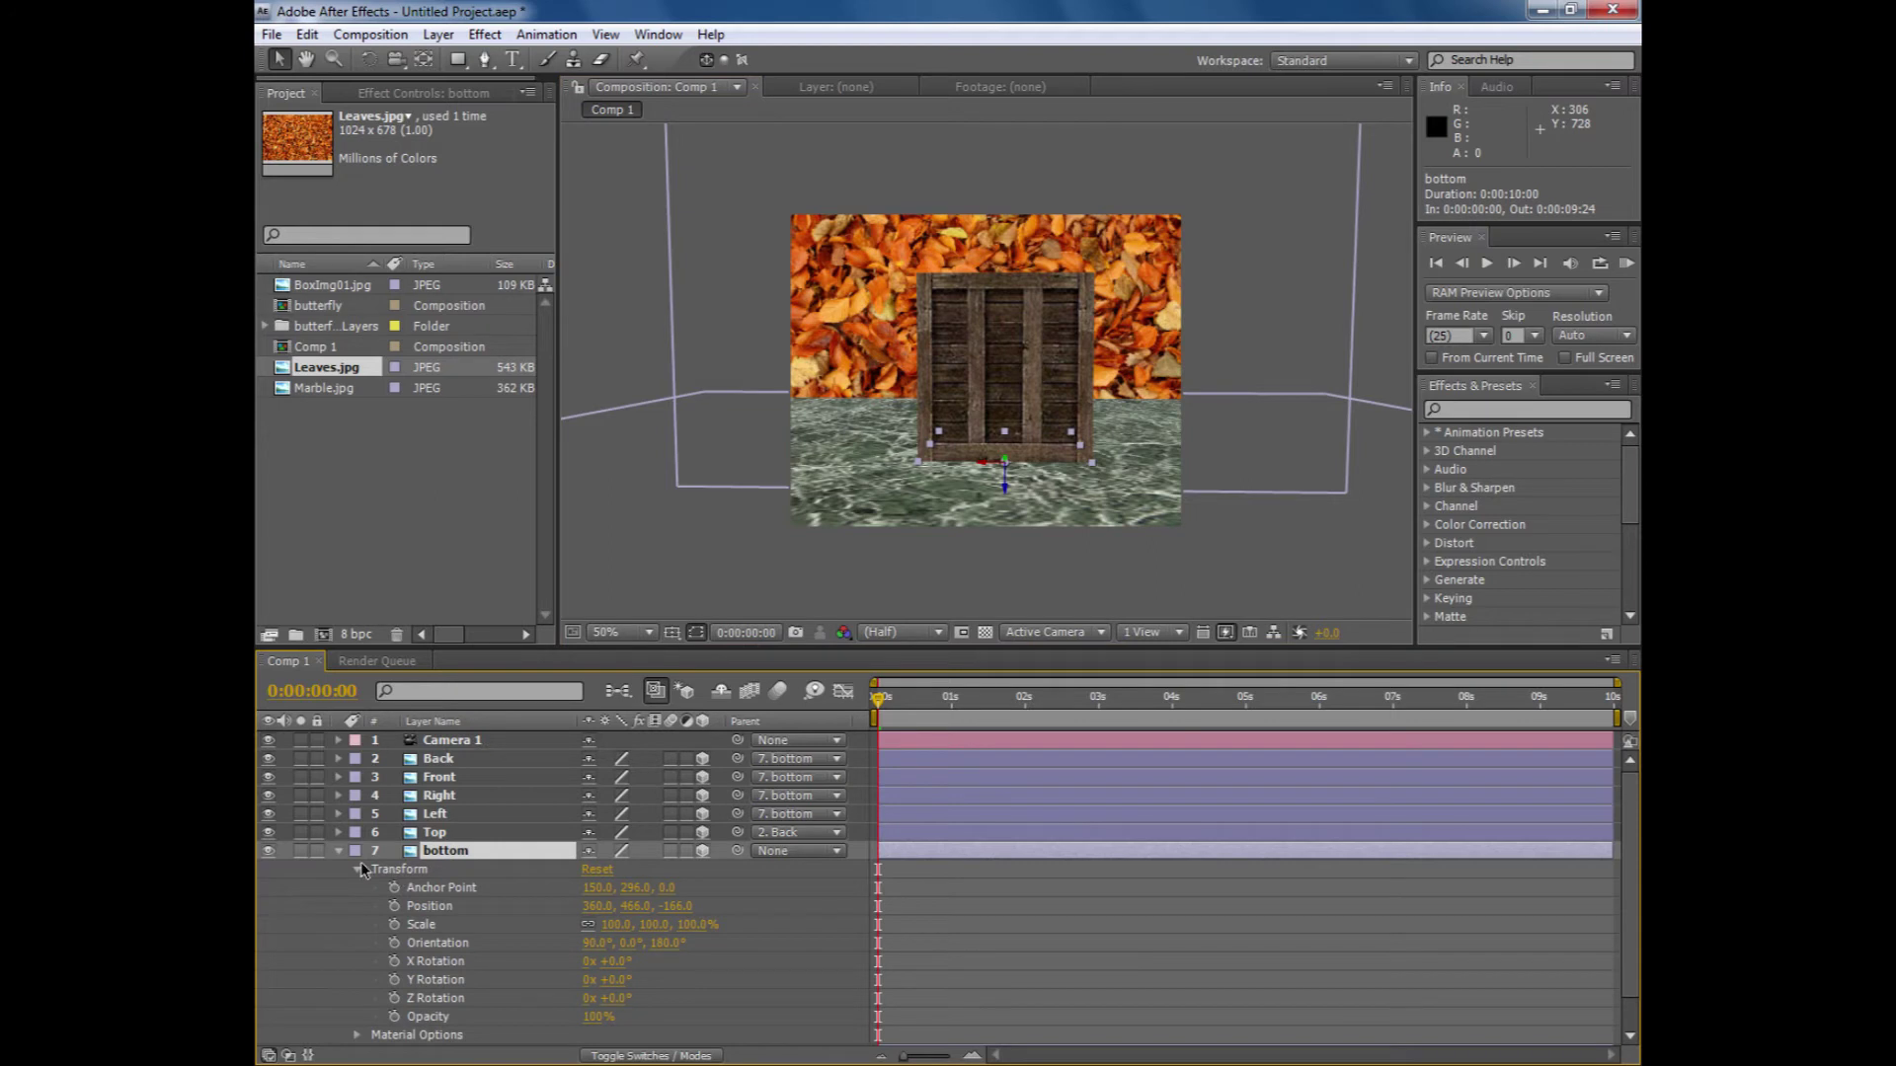
{"action": "left_click", "coordinate": [394, 906]}
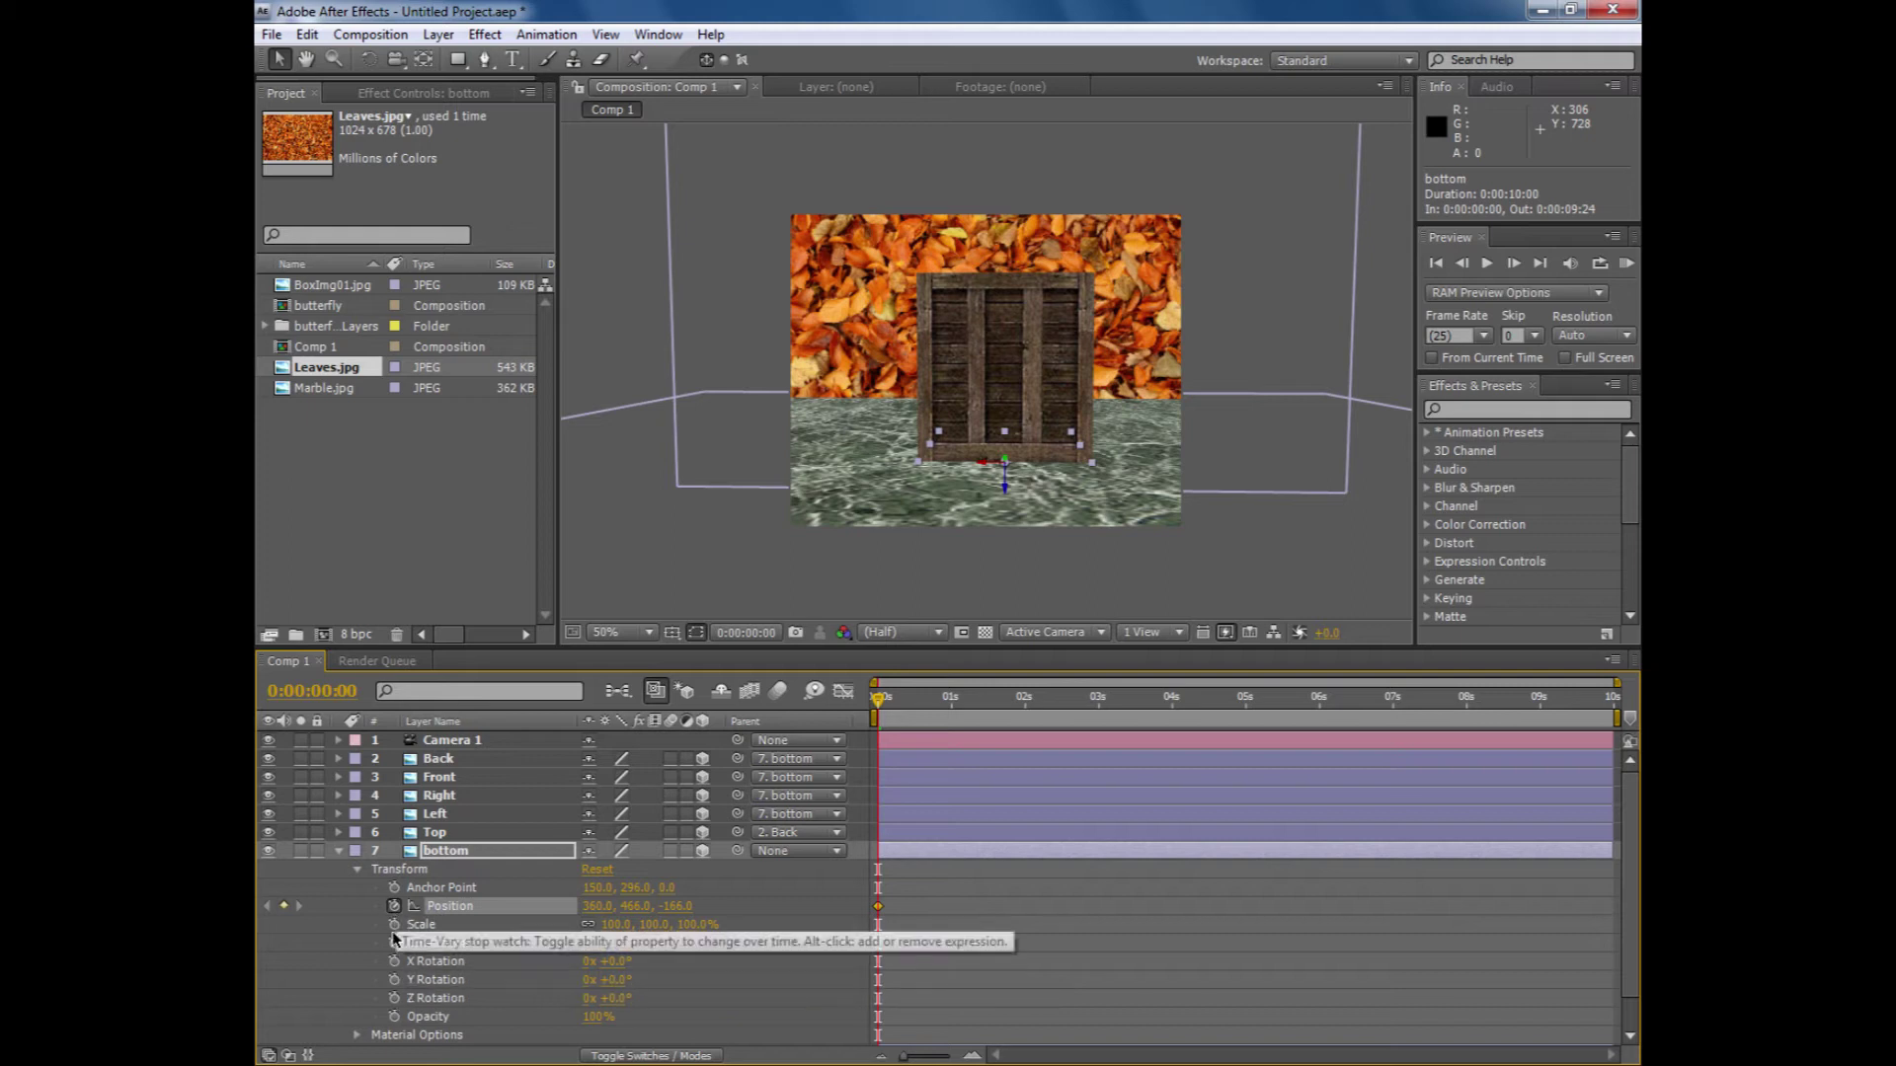
{"action": "left_click", "coordinate": [394, 943]}
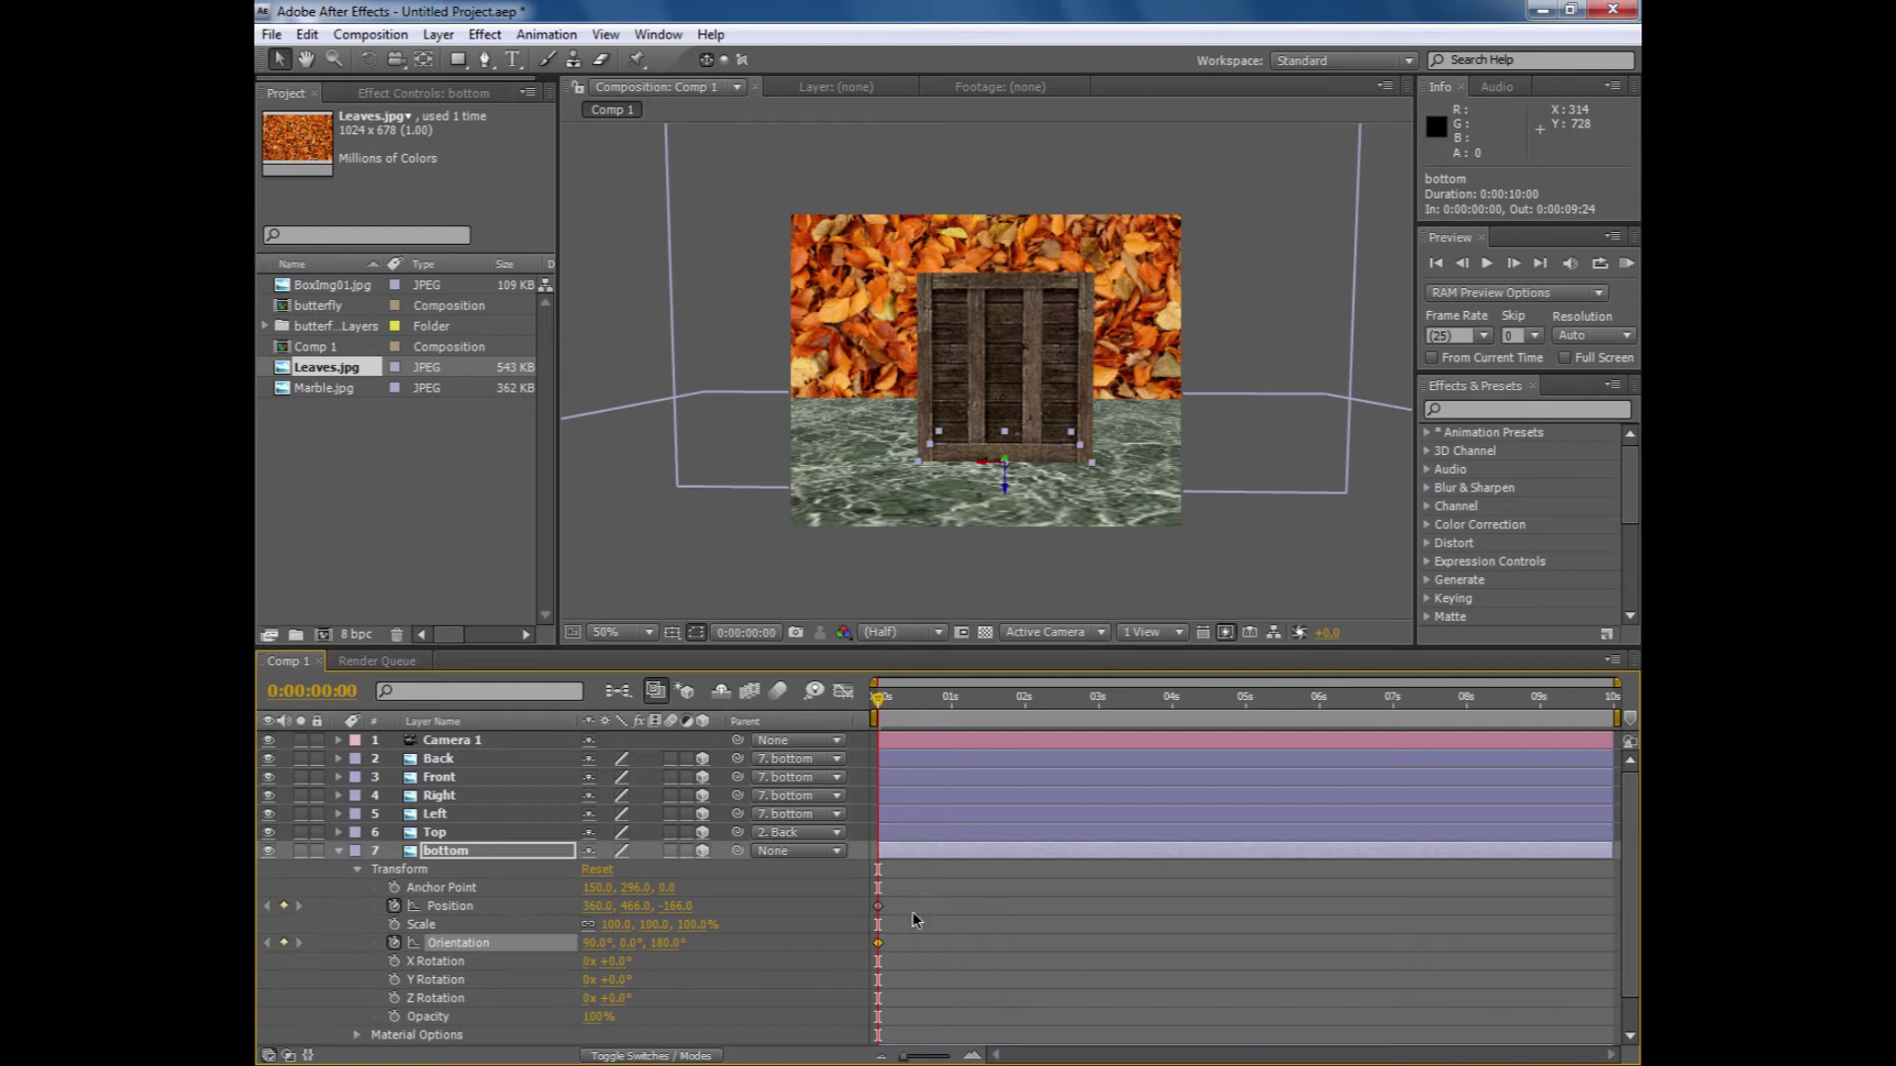
{"action": "left_click_drag", "start_coordinate": [903, 890], "coordinate": [1341, 924]}
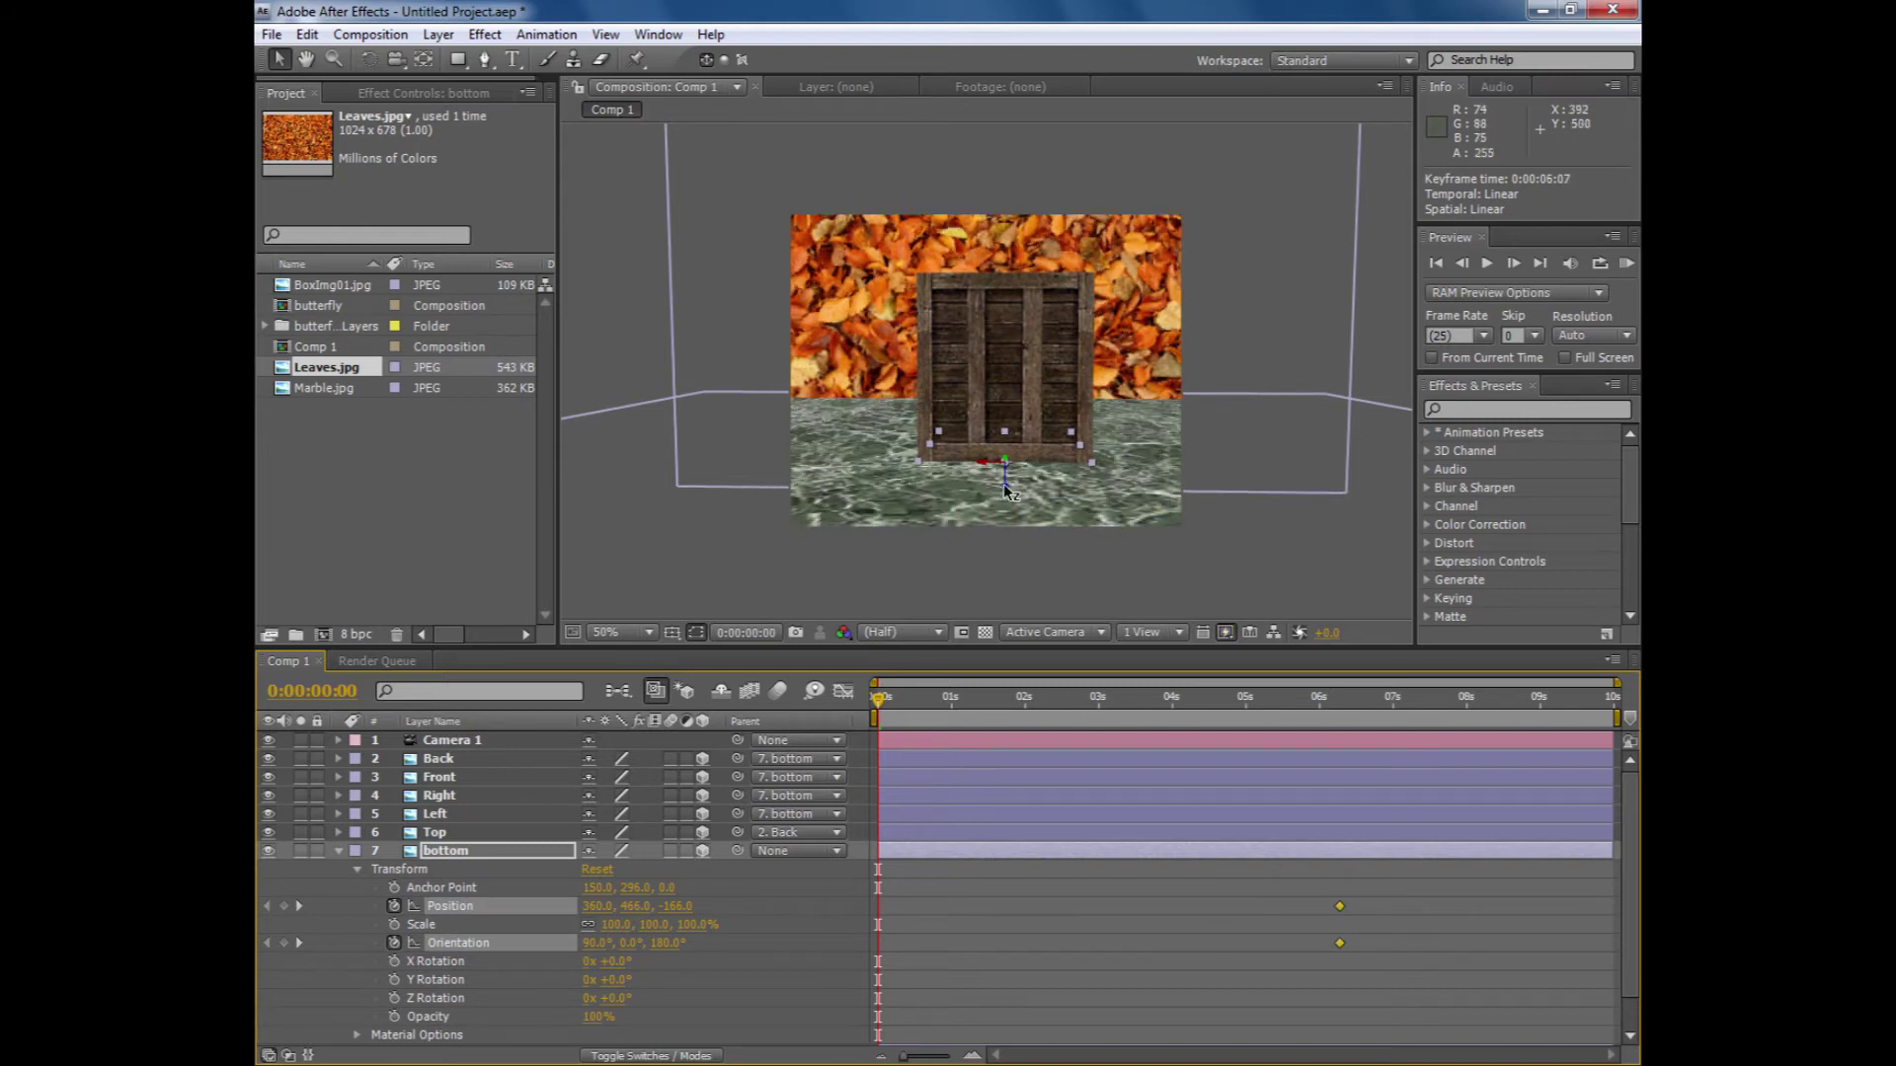
{"action": "key", "text": "ctrl+z"}
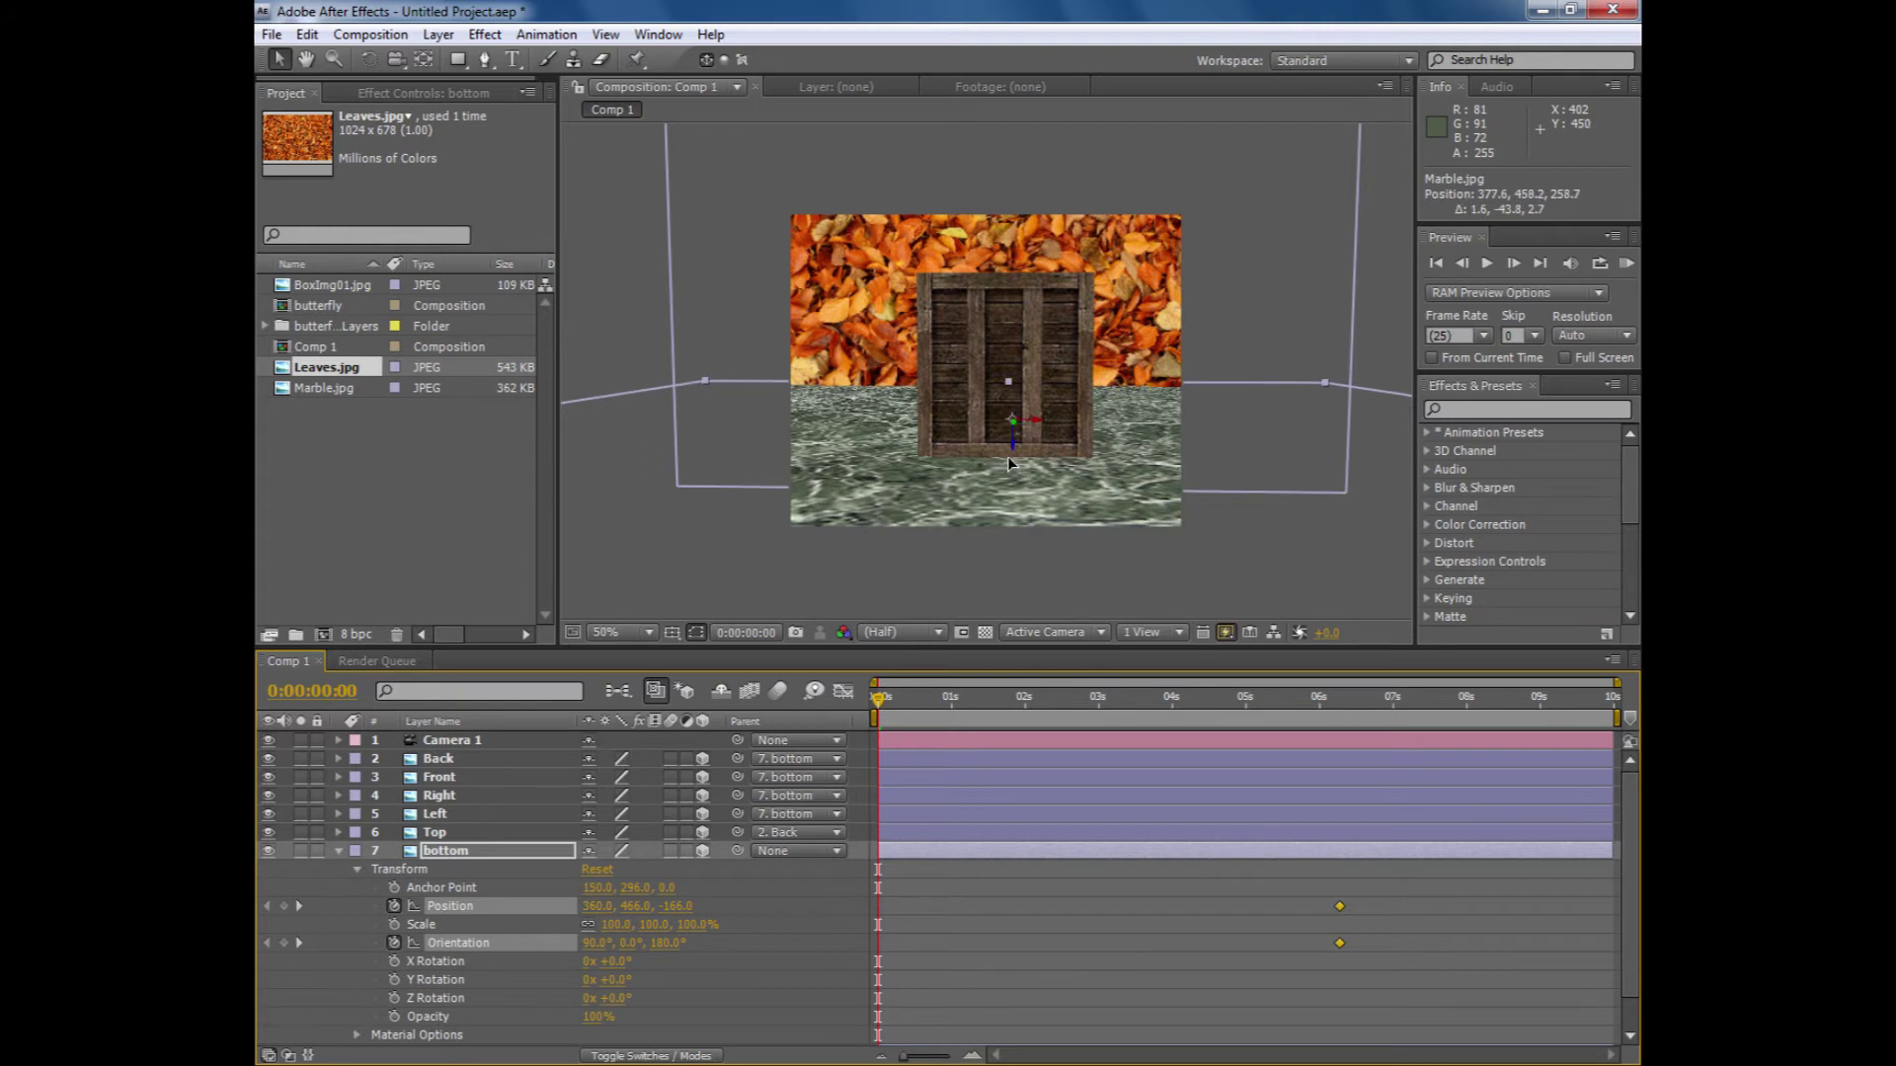
{"action": "left_click", "coordinate": [1007, 456]}
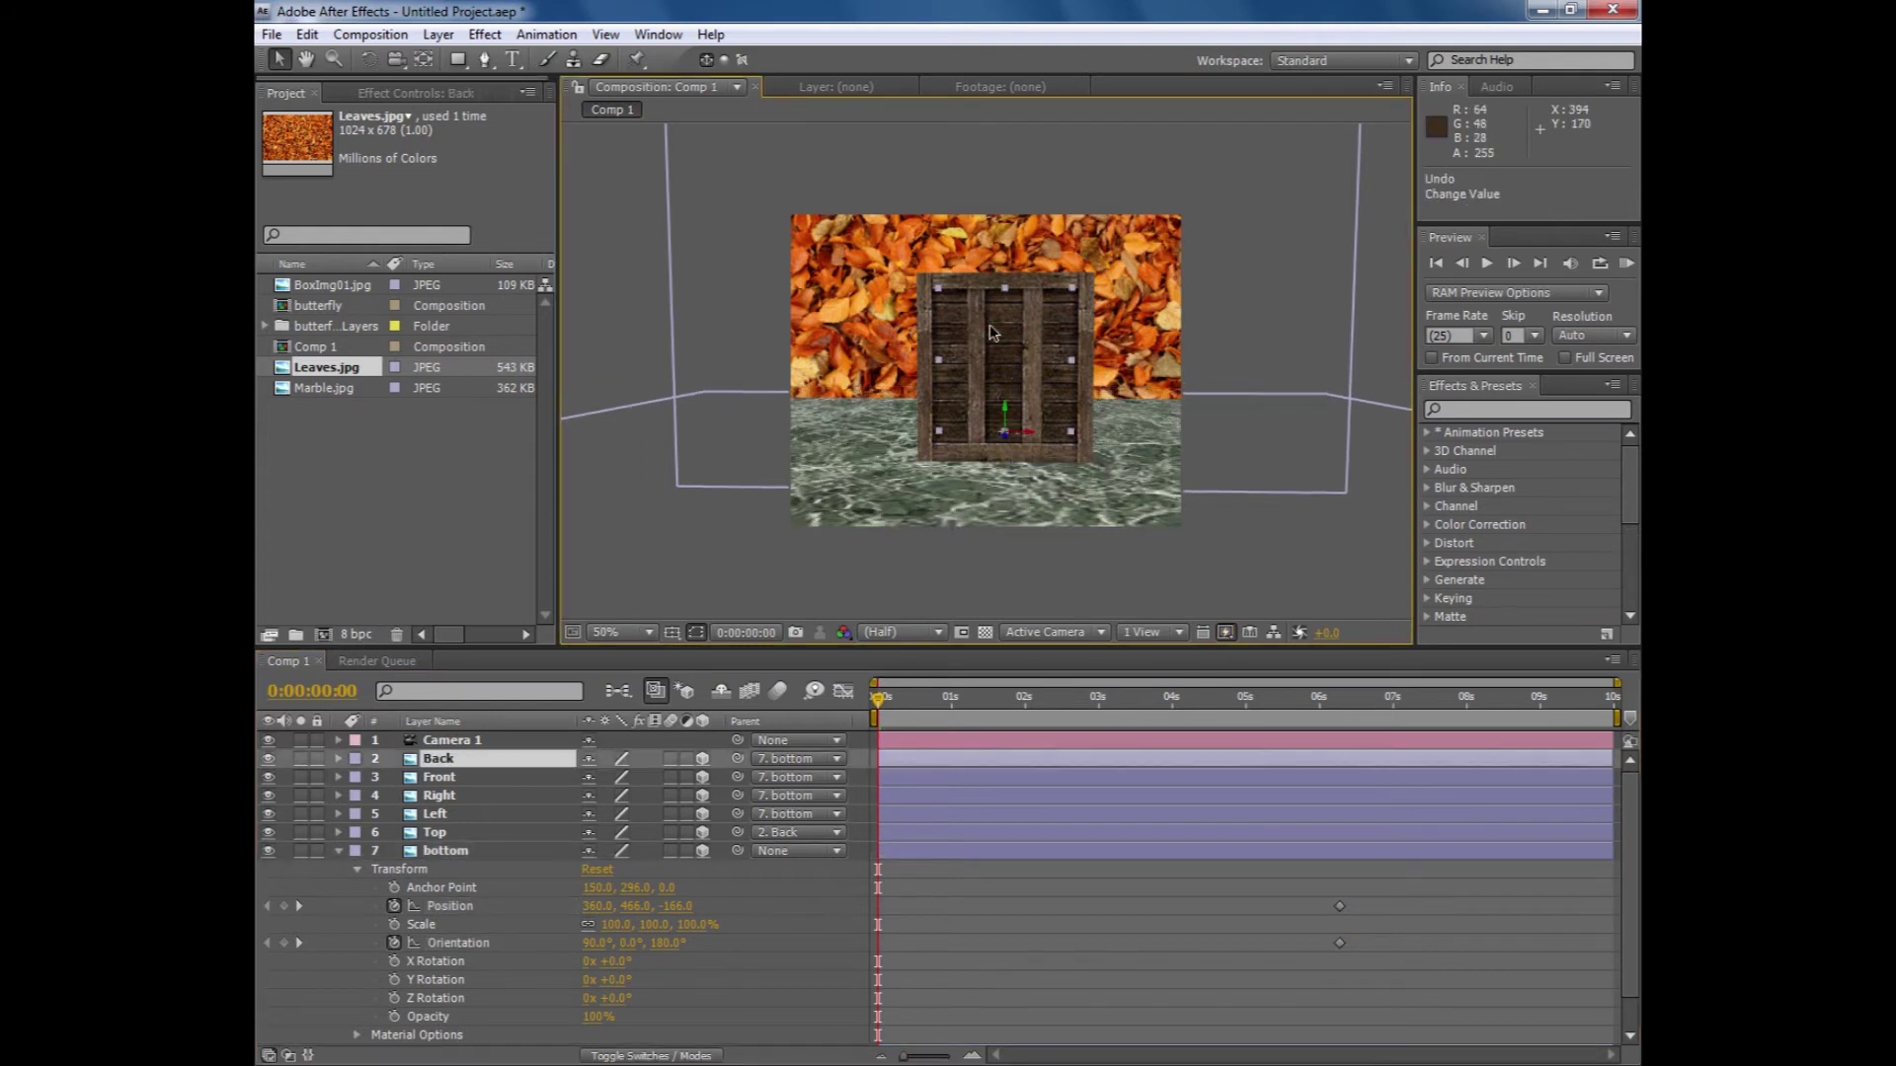
{"action": "left_click", "coordinate": [441, 851]}
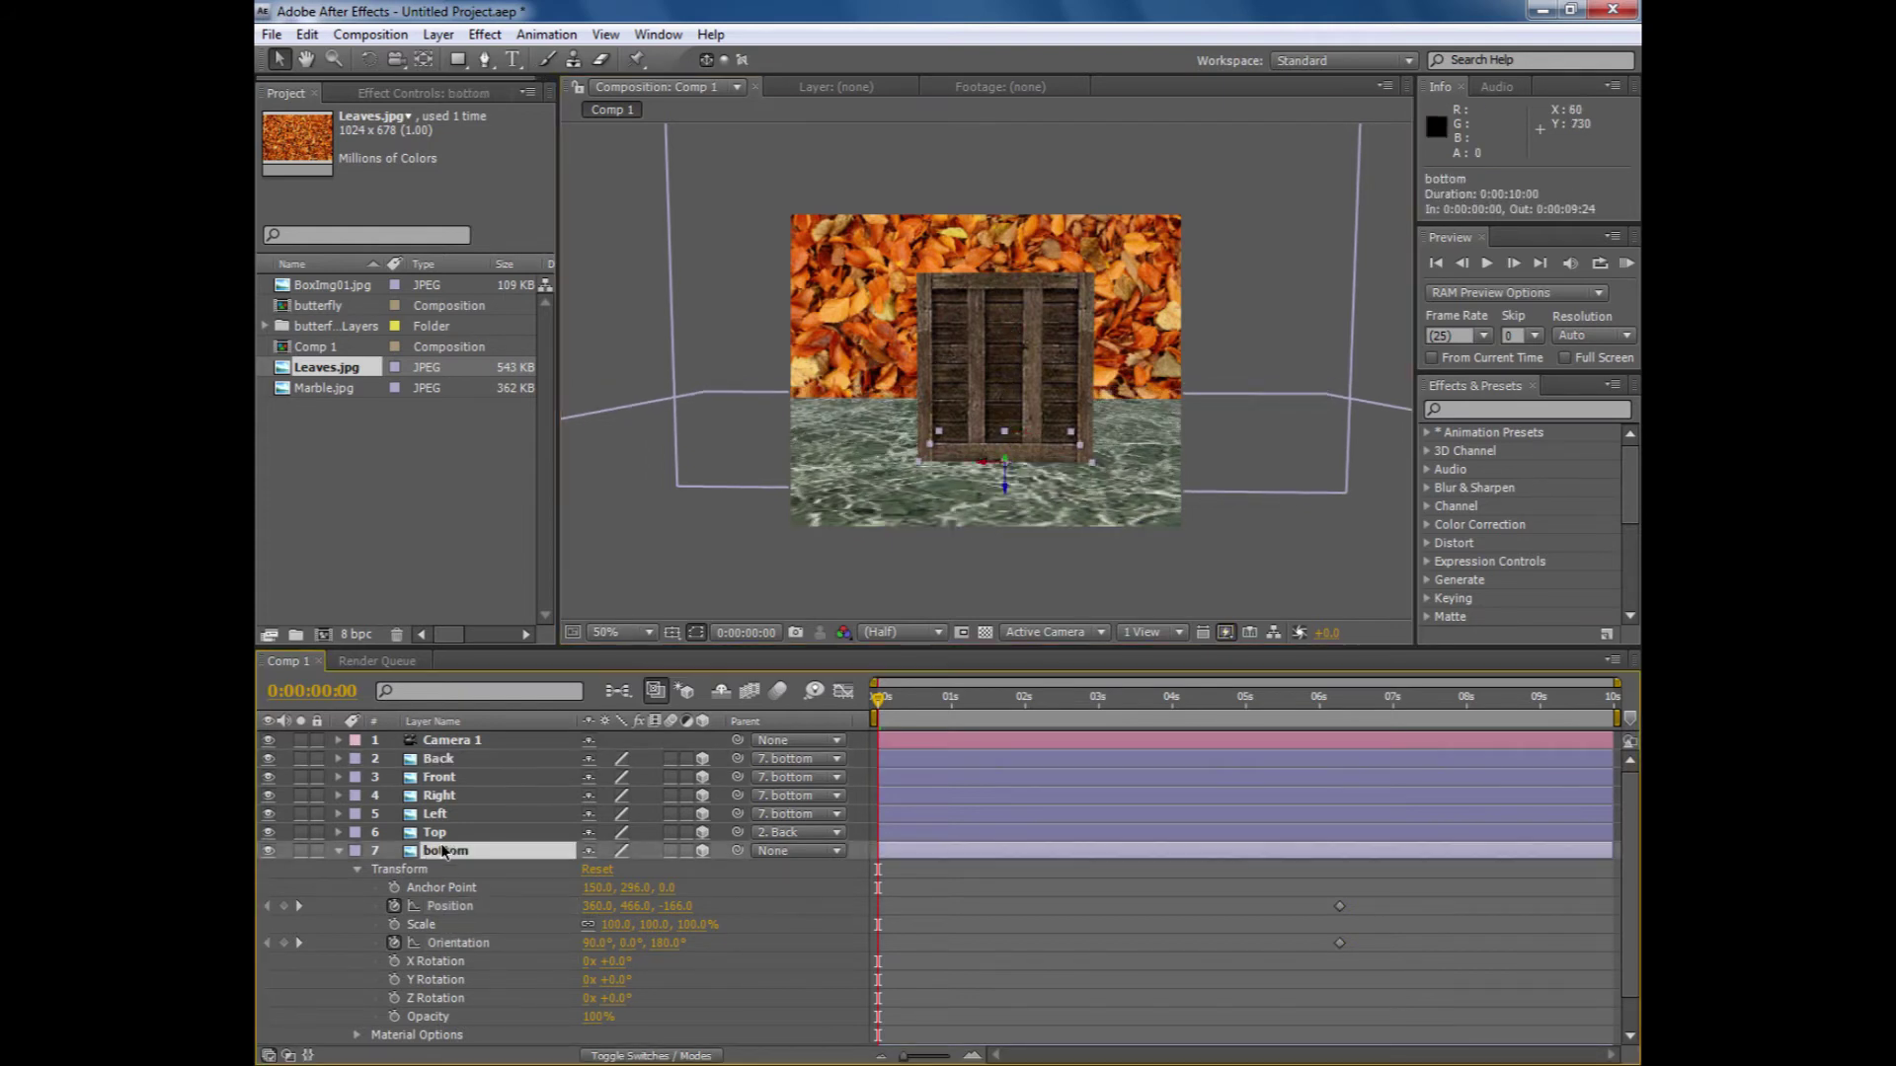
- At time 0, raise the whole box above the frame to about position 397, 40, -94 and keyframe the bottom layer's orientation
{"action": "mouse_move", "coordinate": [1008, 481]}
{"action": "left_mouse_down"}
{"action": "mouse_move", "coordinate": [1011, 336]}
{"action": "mouse_move", "coordinate": [1008, 464]}
{"action": "left_mouse_up"}
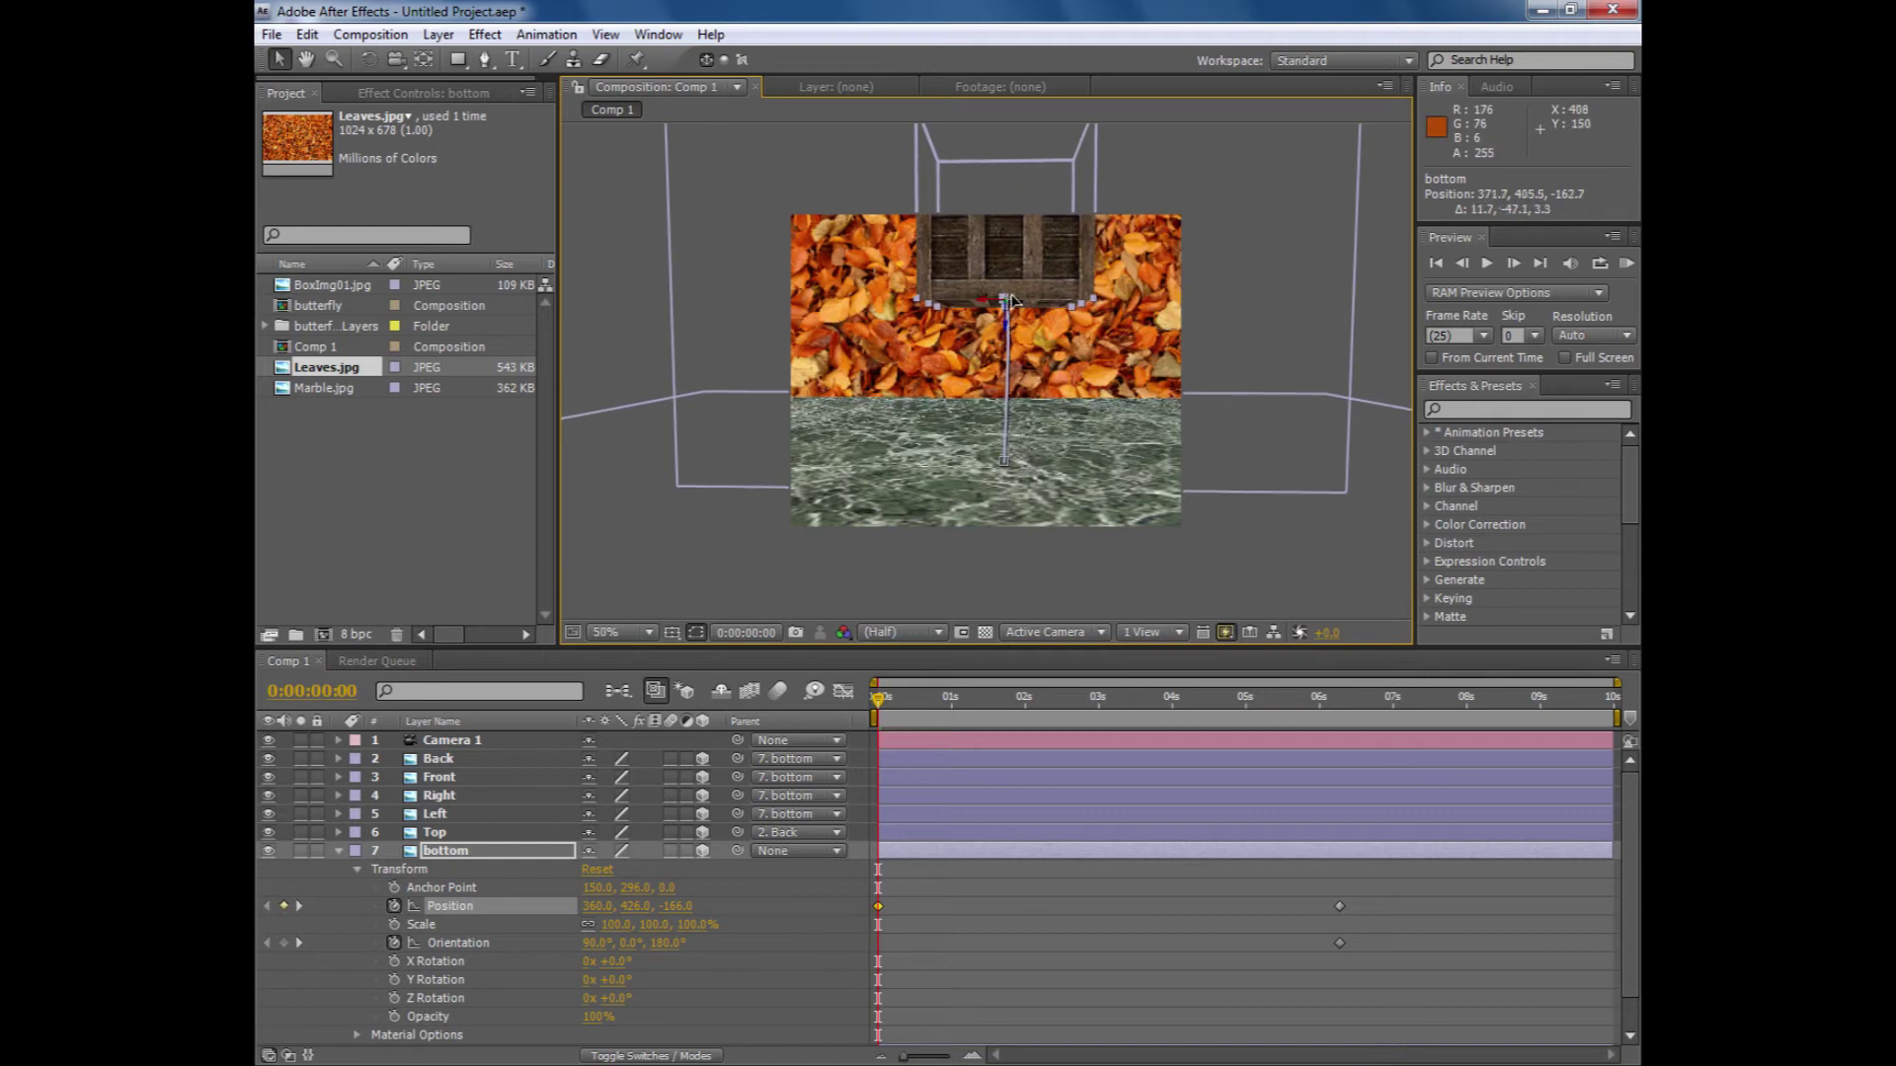
{"action": "key", "text": "ctrl+z"}
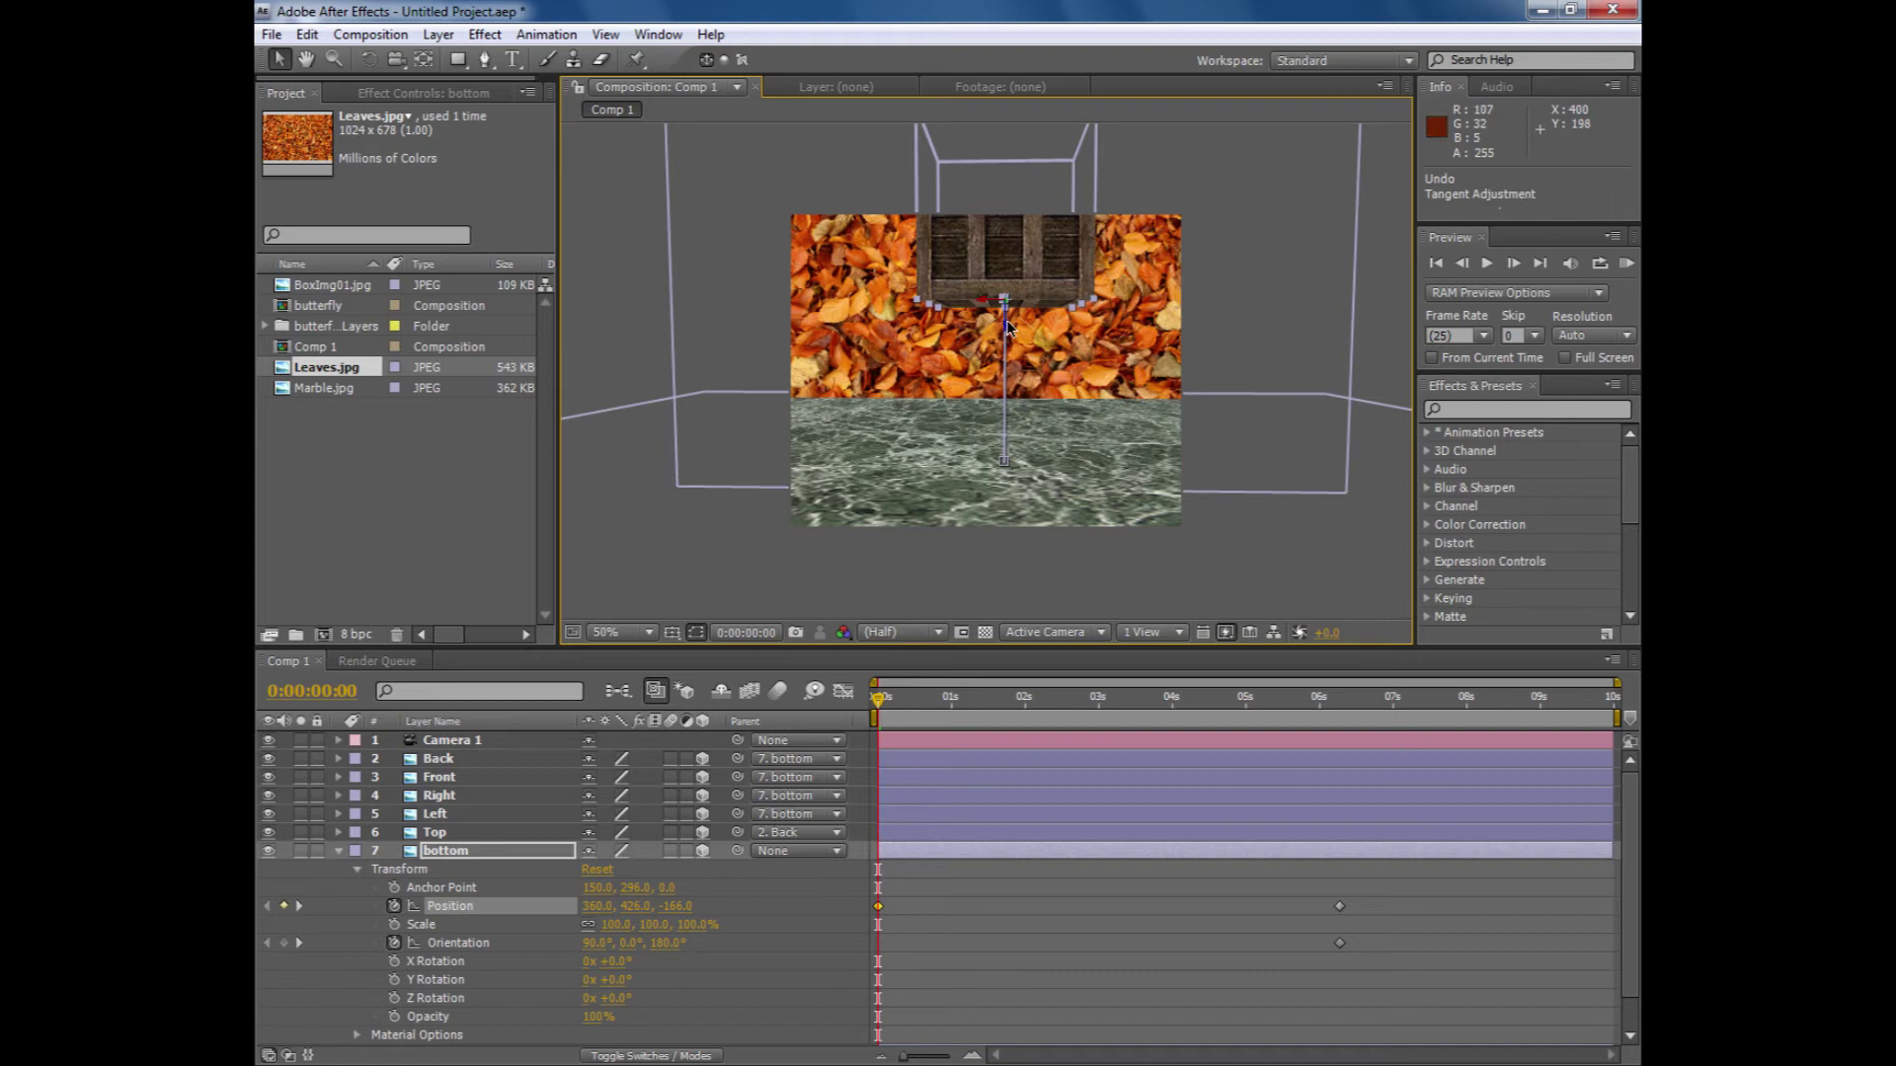
{"action": "left_click_drag", "start_coordinate": [1007, 327], "coordinate": [1009, 240]}
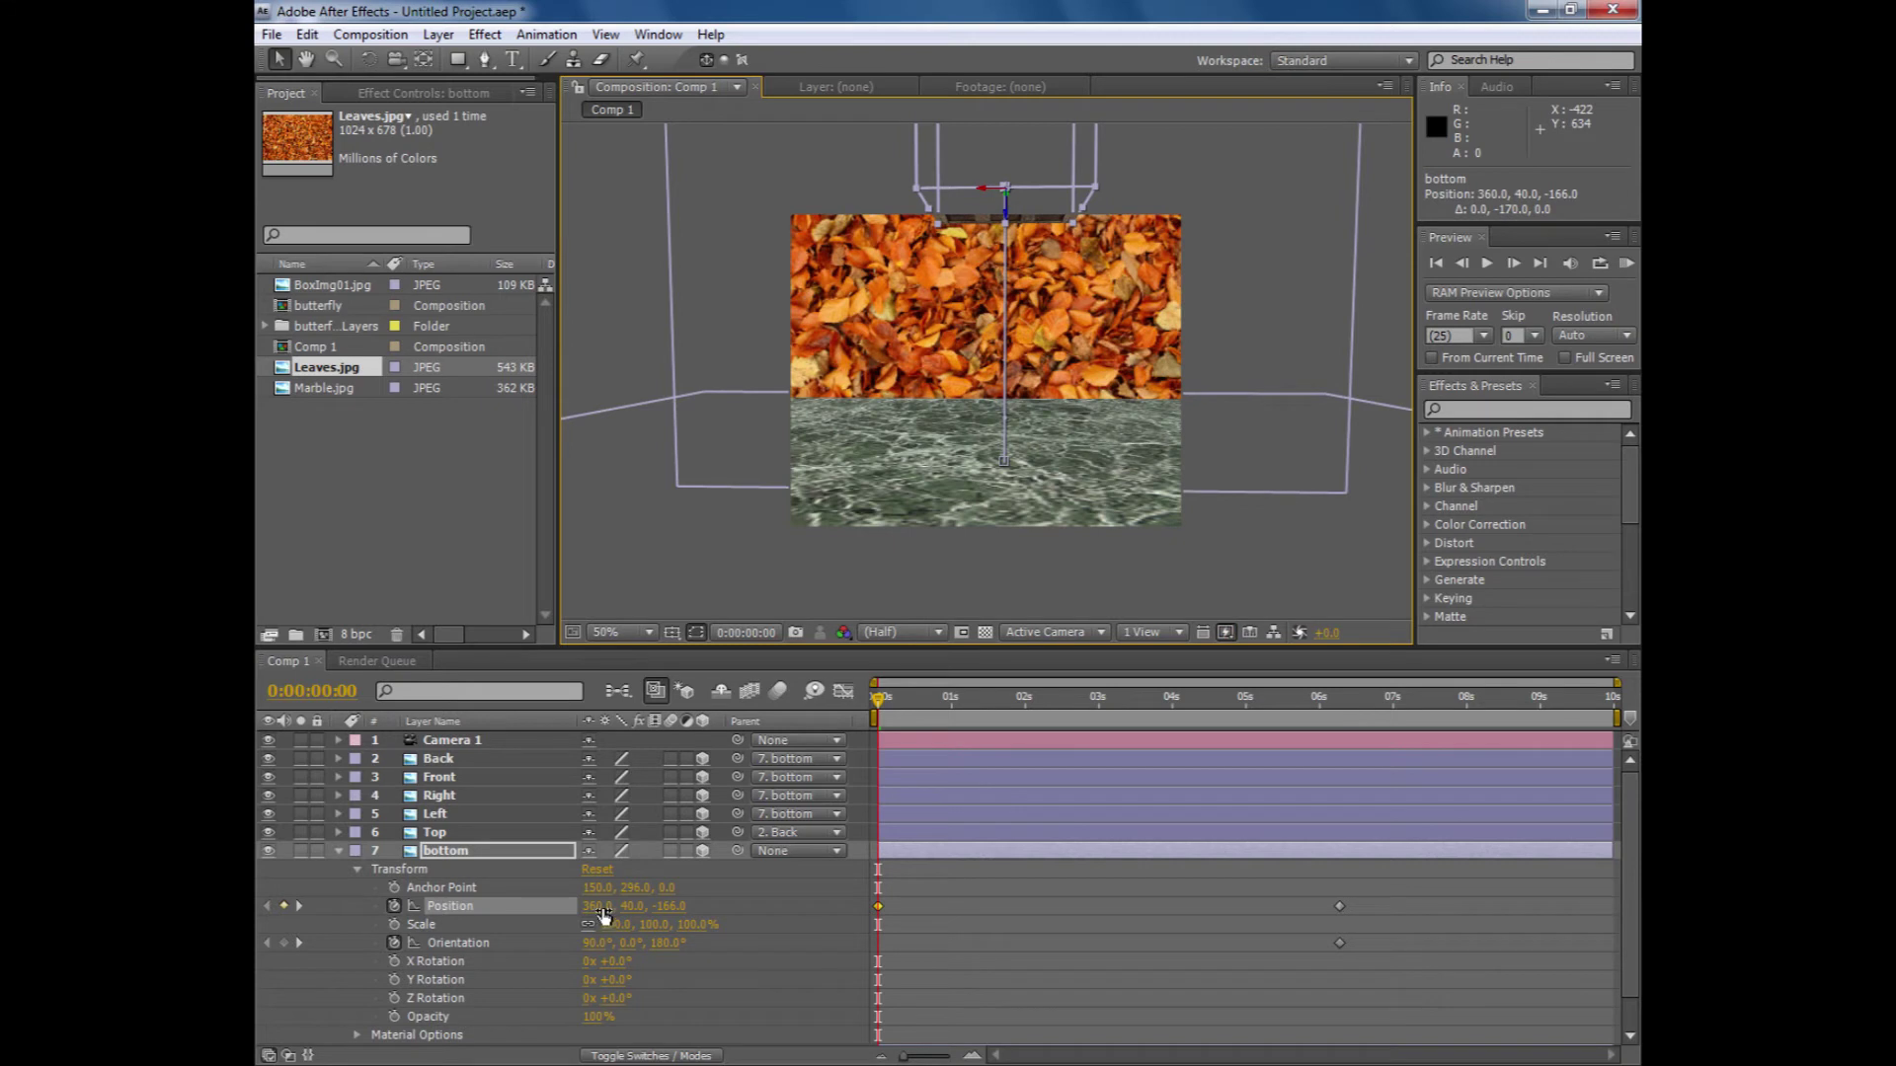
{"action": "left_click_drag", "start_coordinate": [595, 914], "coordinate": [713, 906]}
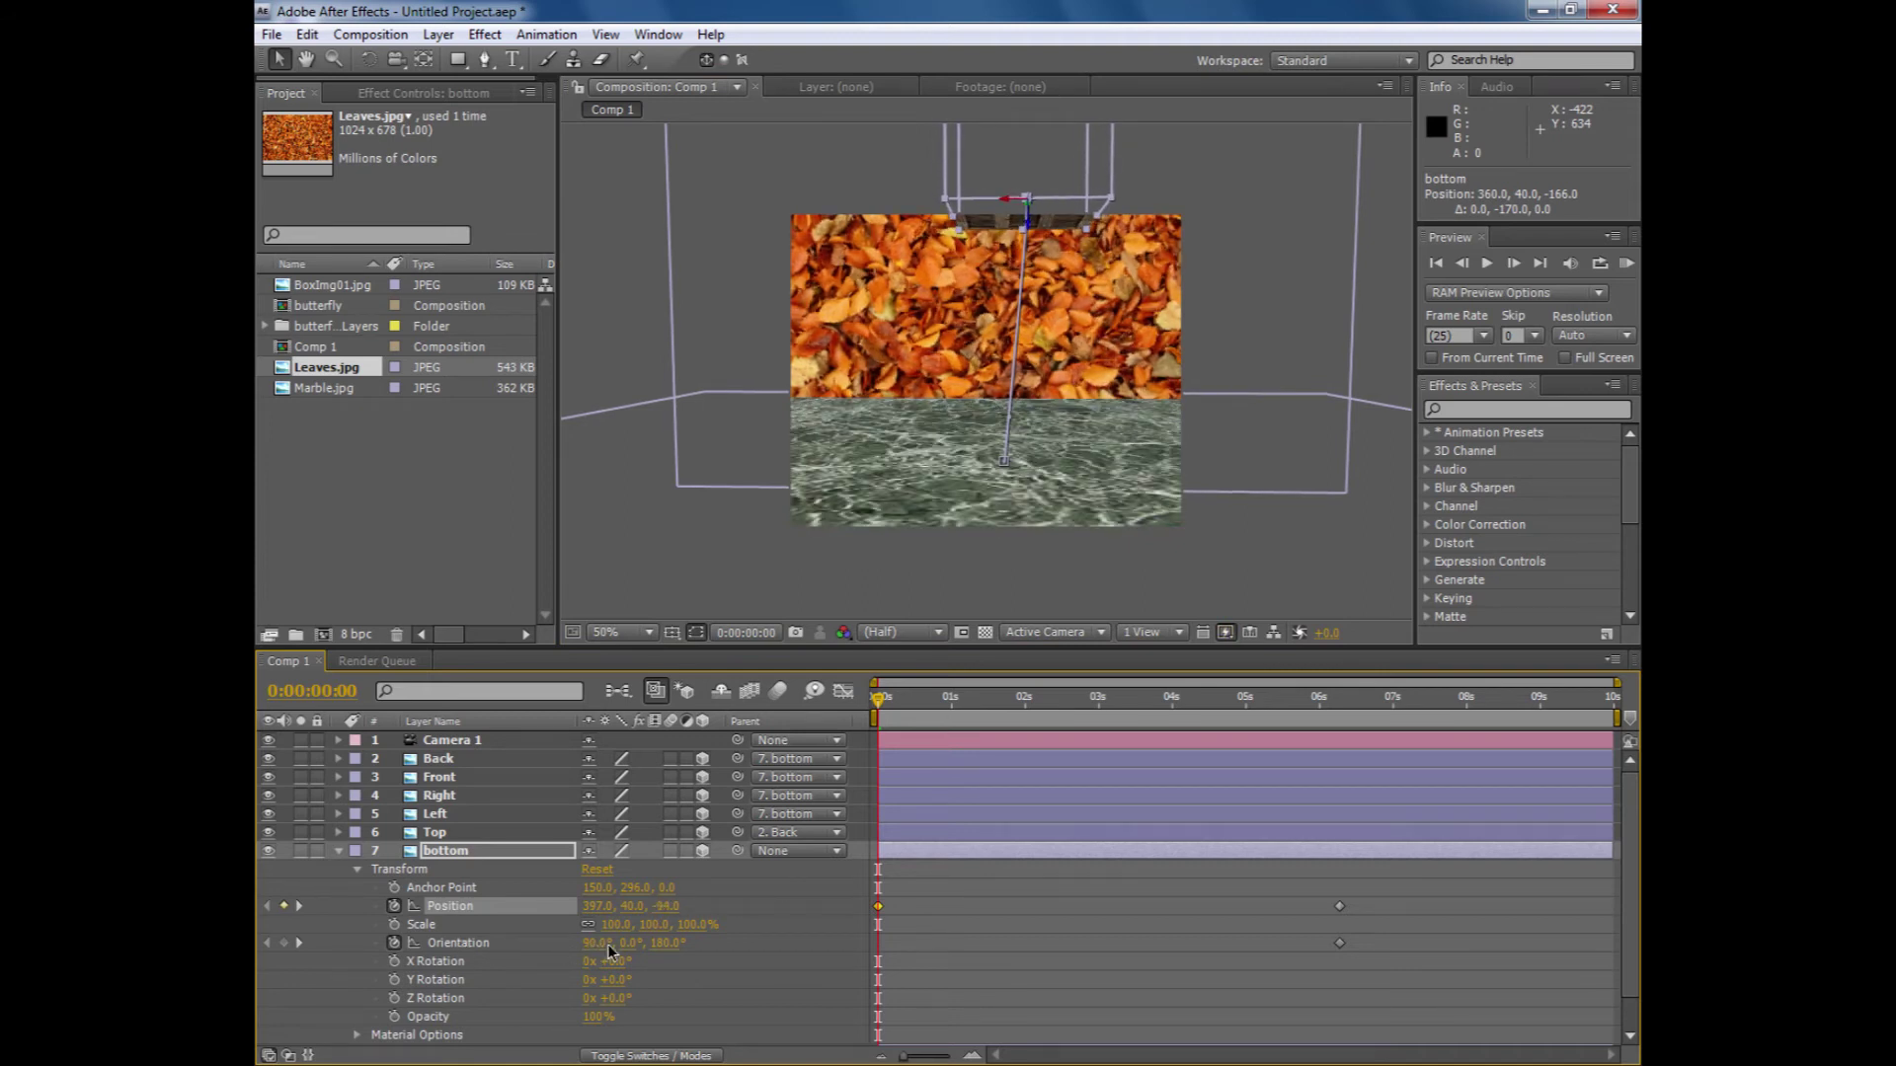
{"action": "left_click_drag", "start_coordinate": [608, 944], "coordinate": [607, 944]}
- At the 0:00:06:07 keyframes, tilt the box forward to an X orientation of about 119° and preview the landing by scrubbing
{"action": "left_click_drag", "start_coordinate": [873, 701], "coordinate": [1323, 713]}
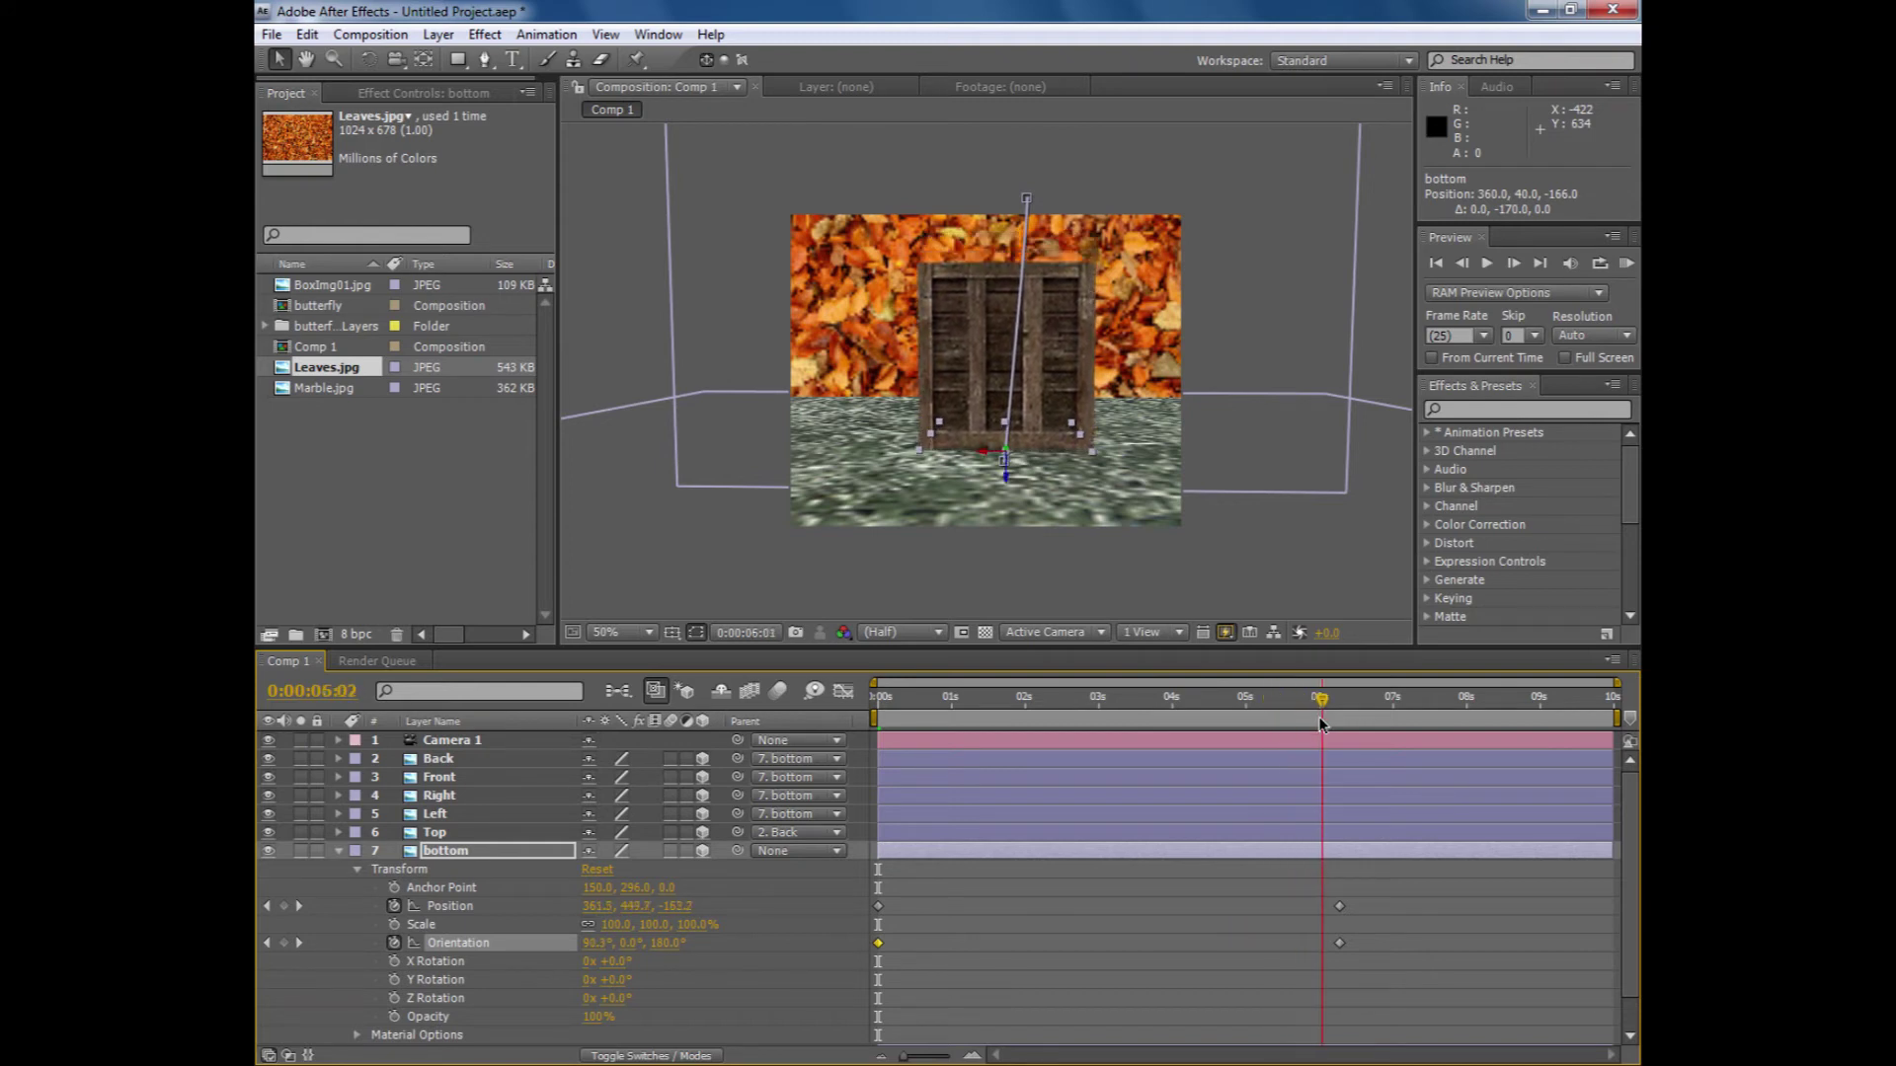
{"action": "left_click", "coordinate": [301, 943]}
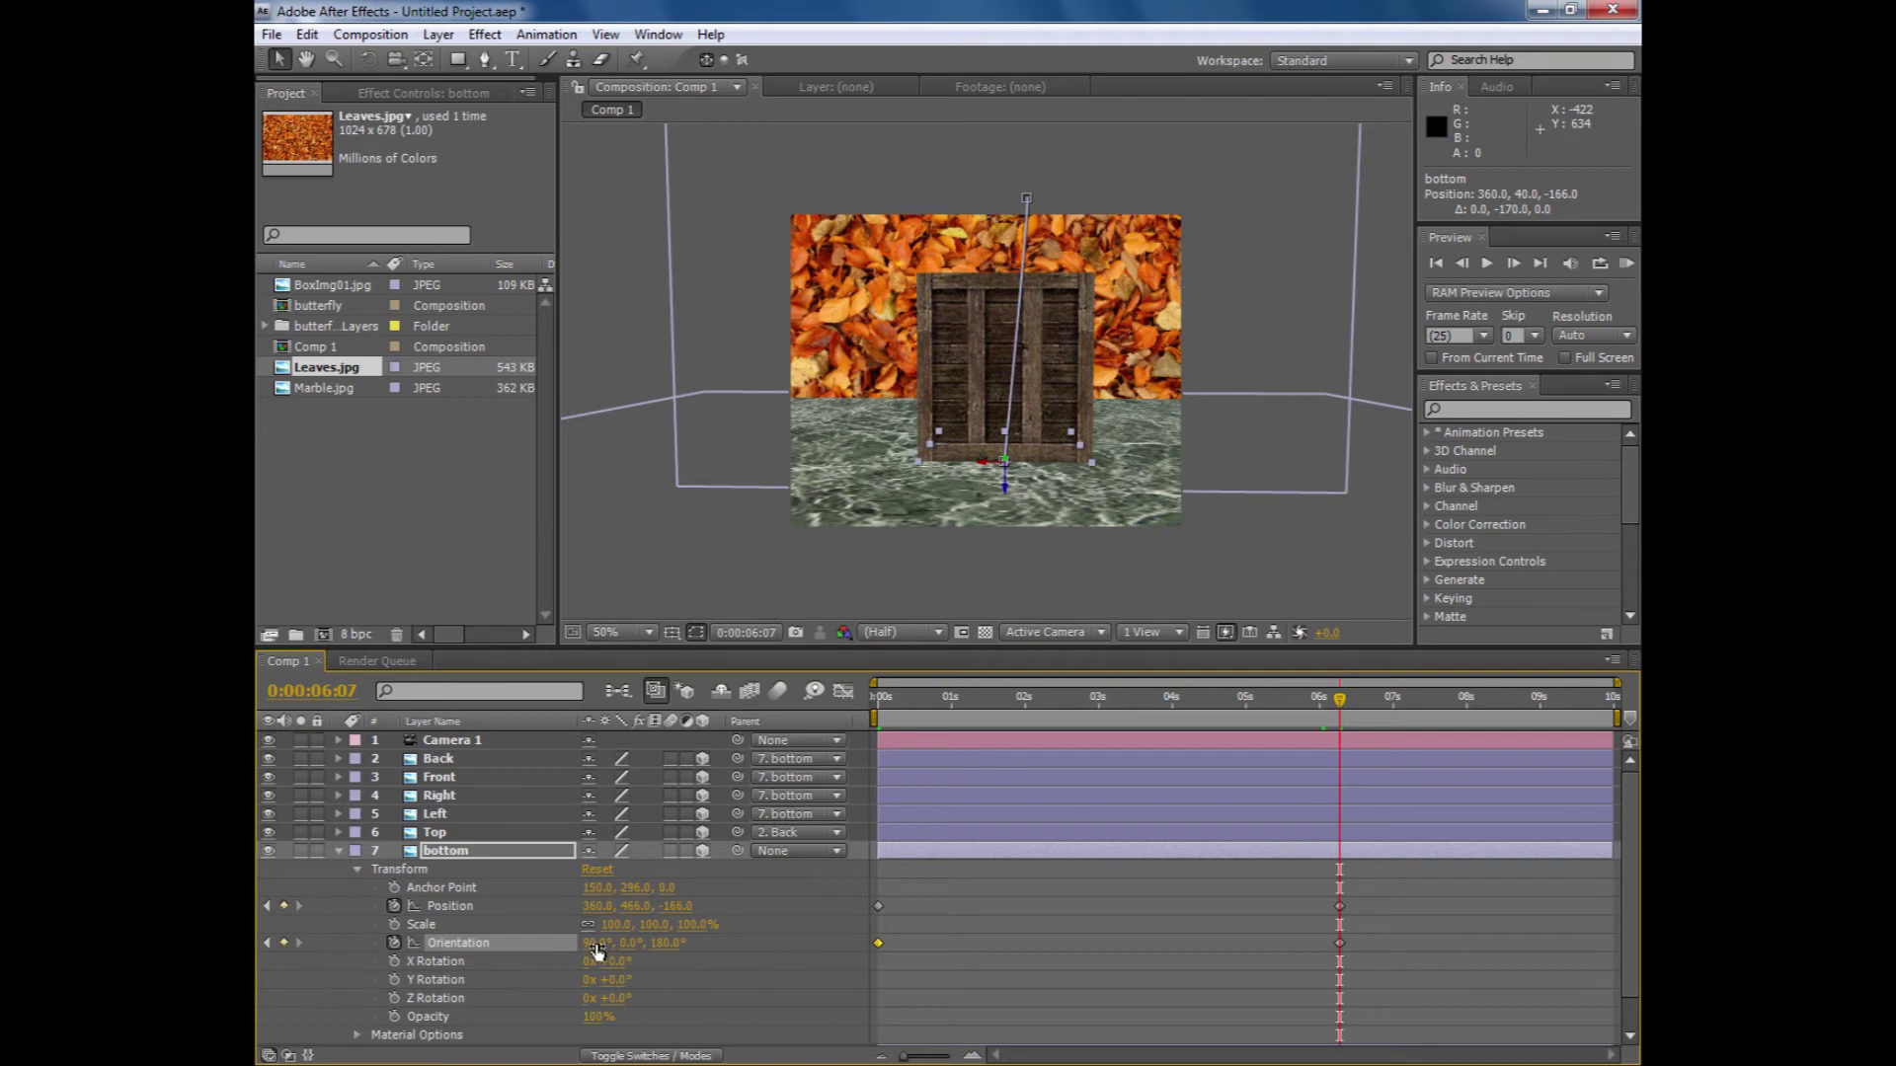
{"action": "left_click_drag", "start_coordinate": [595, 943], "coordinate": [629, 943]}
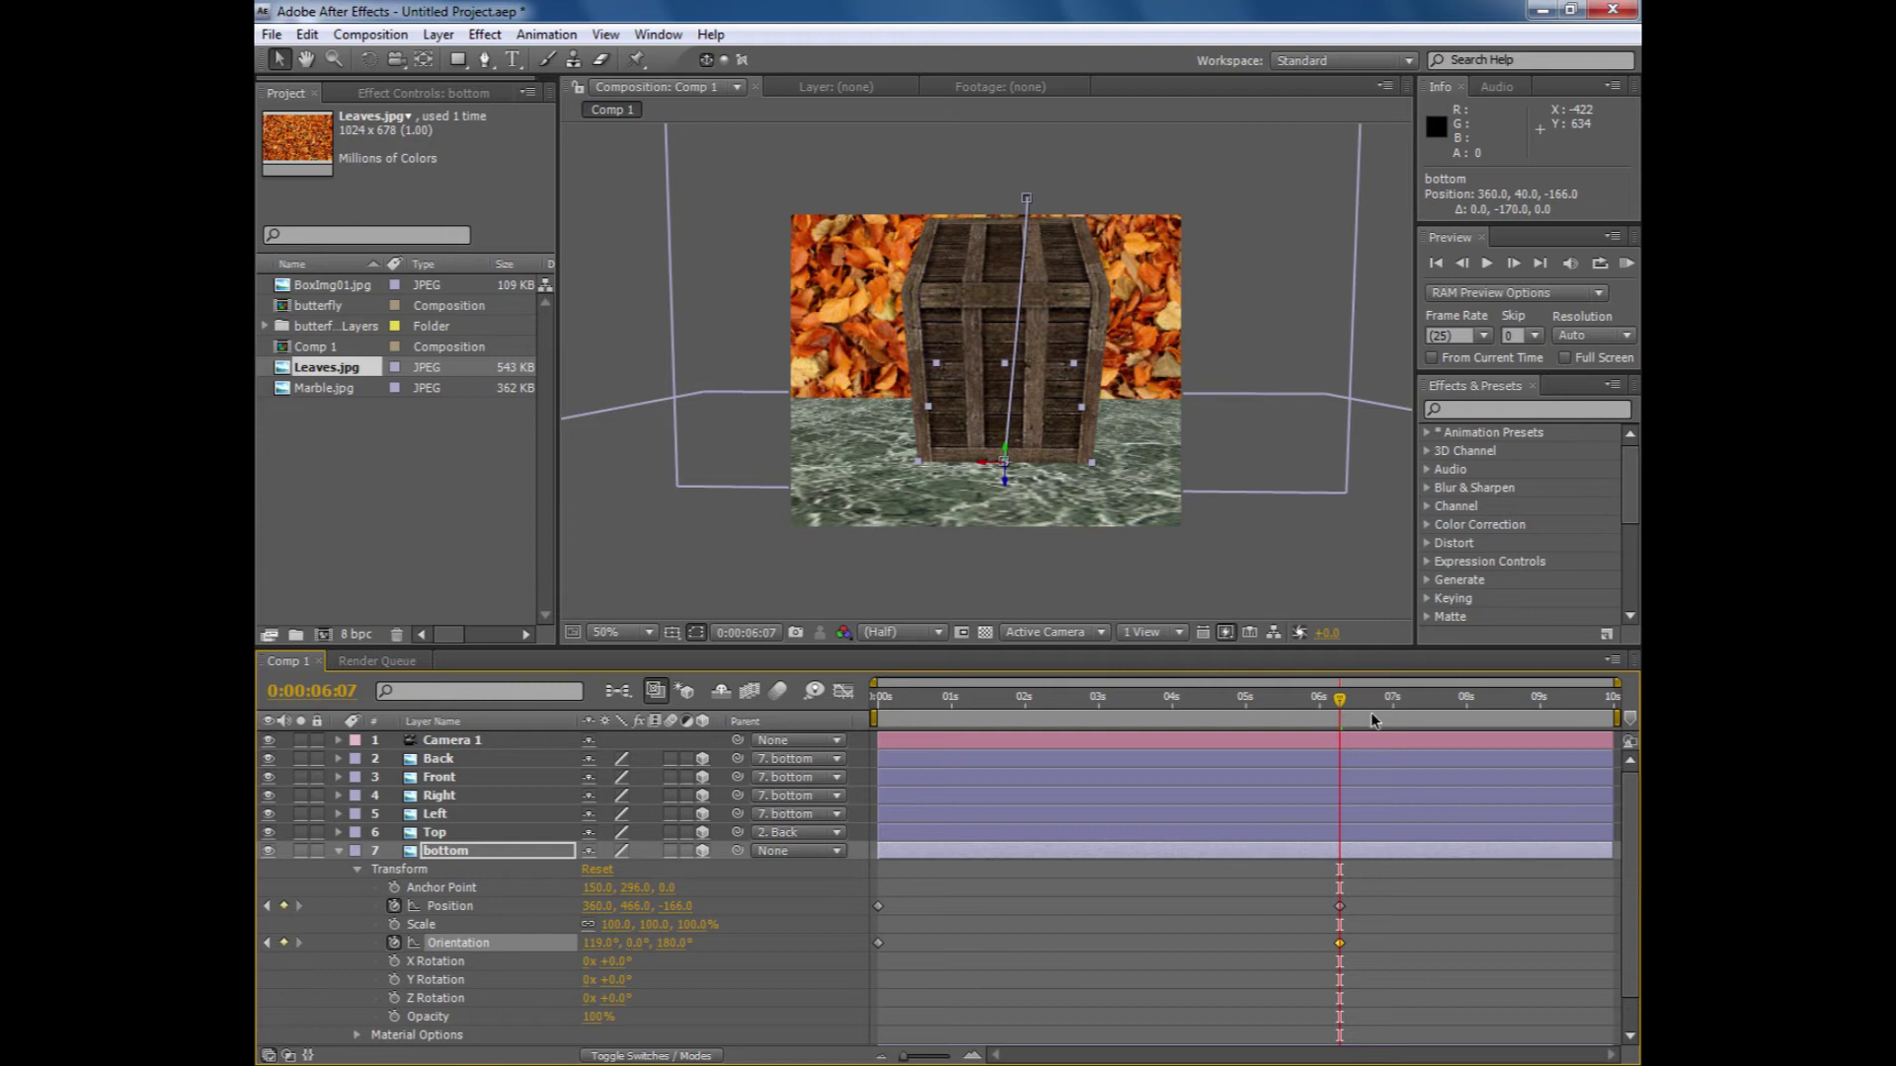
{"action": "left_click", "coordinate": [1240, 698]}
{"action": "left_click_drag", "start_coordinate": [1194, 719], "coordinate": [1340, 793]}
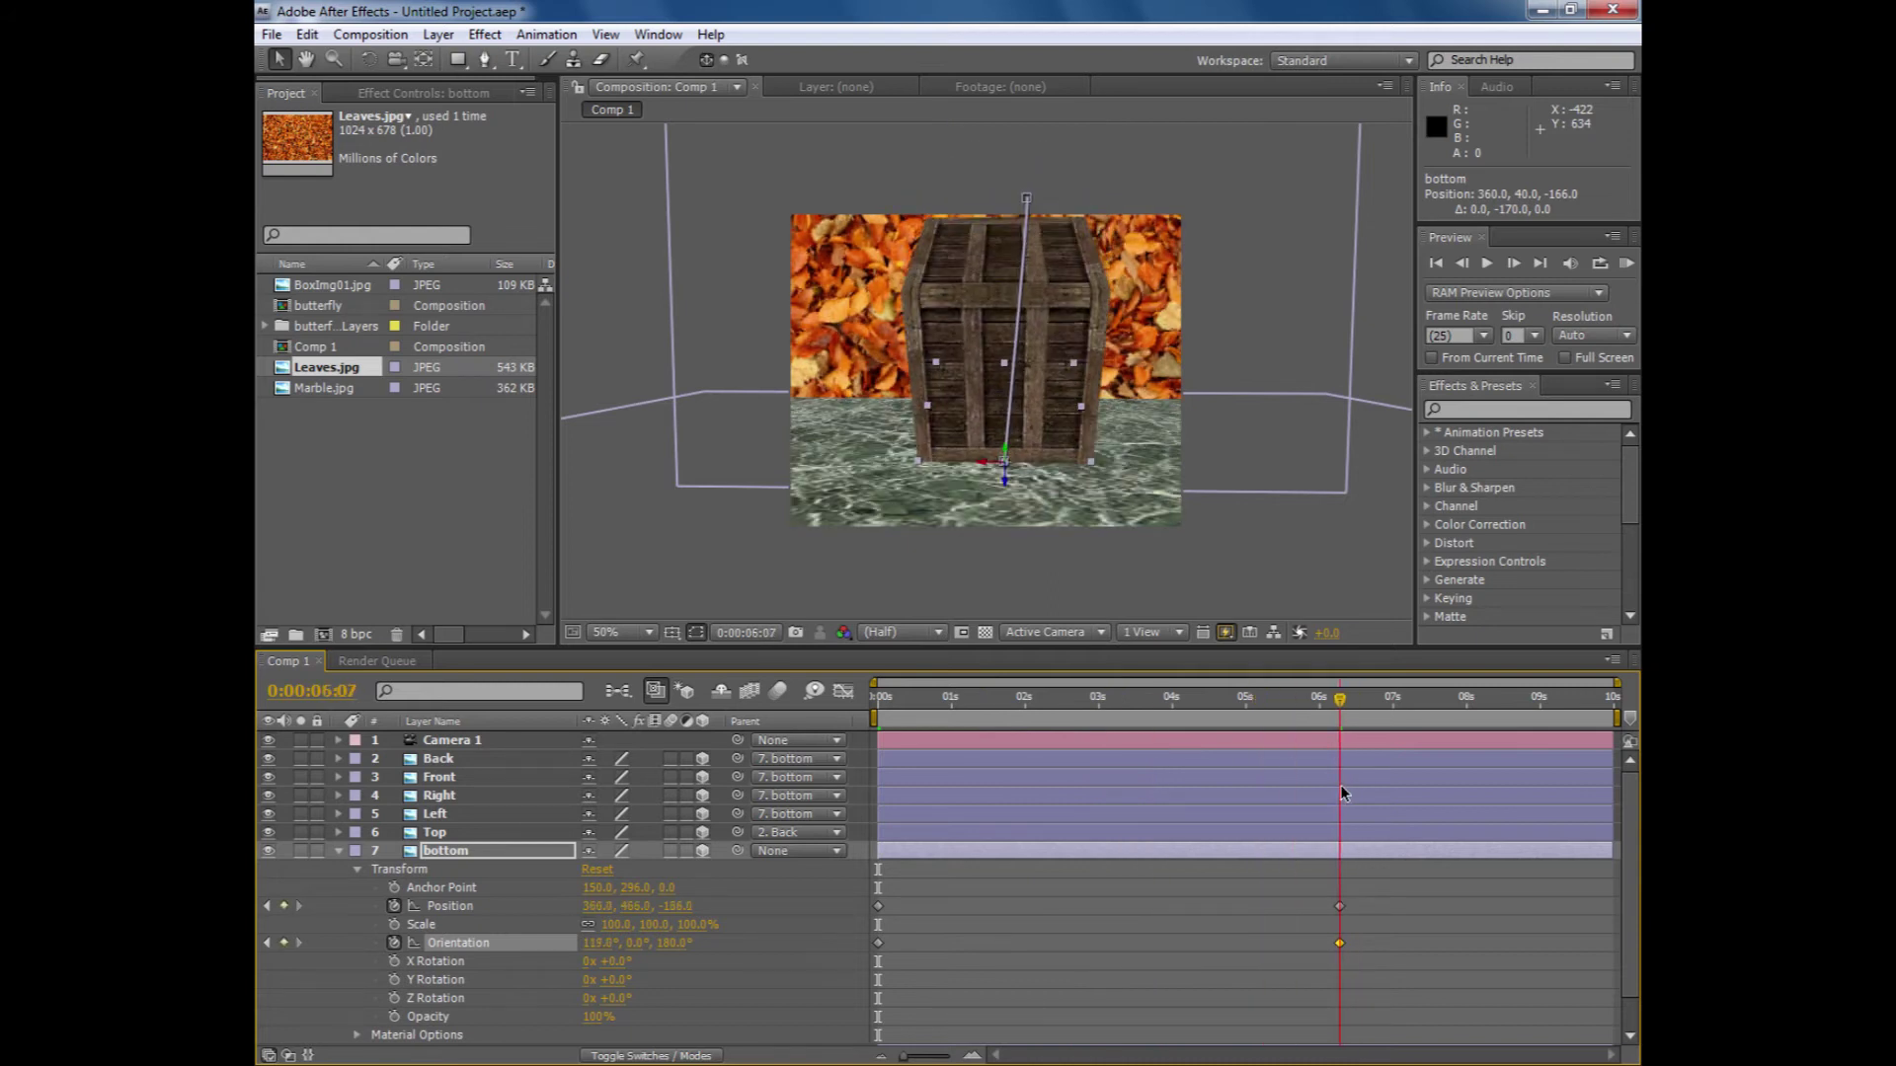
- Set the bottom layer's X orientation to 90° at 0:00:06:20
{"action": "left_click_drag", "start_coordinate": [1340, 699], "coordinate": [1380, 702]}
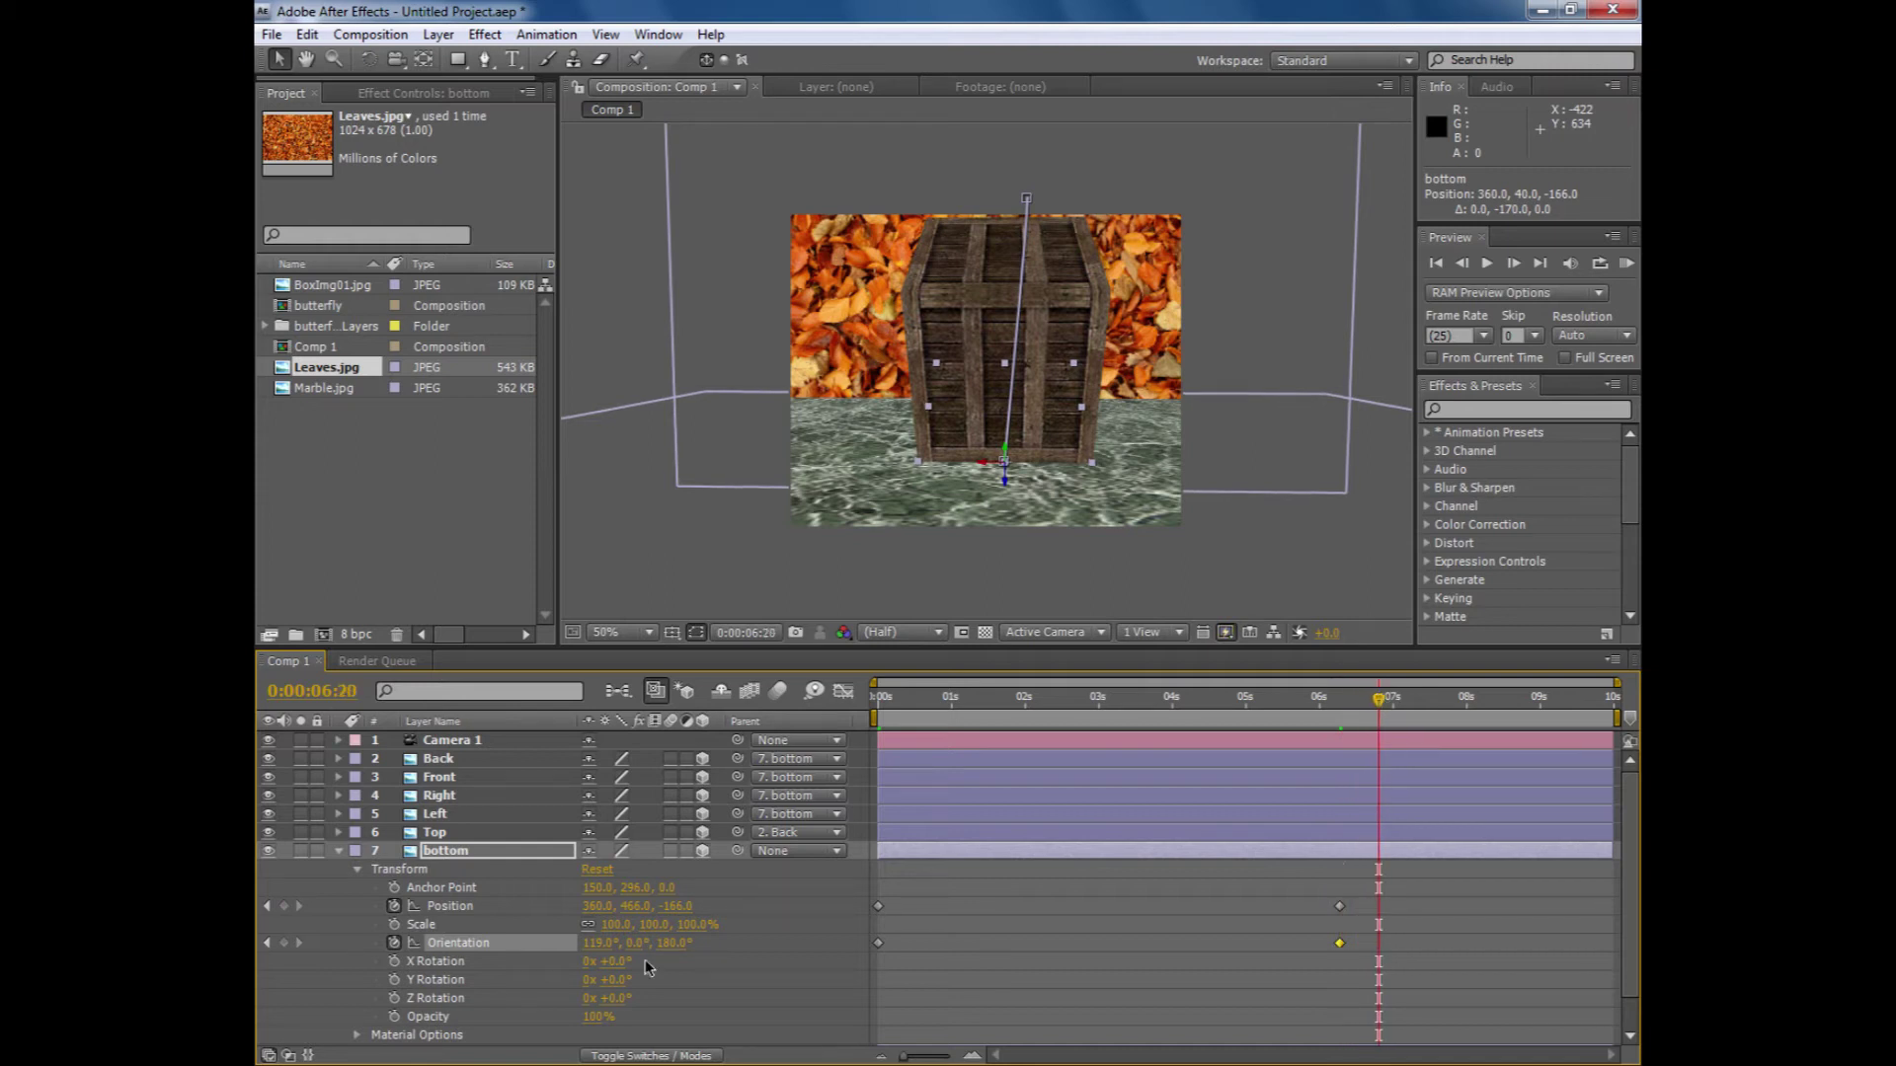
{"action": "left_click", "coordinate": [597, 943]}
{"action": "type", "text": "90"}
{"action": "key", "text": "Return"}
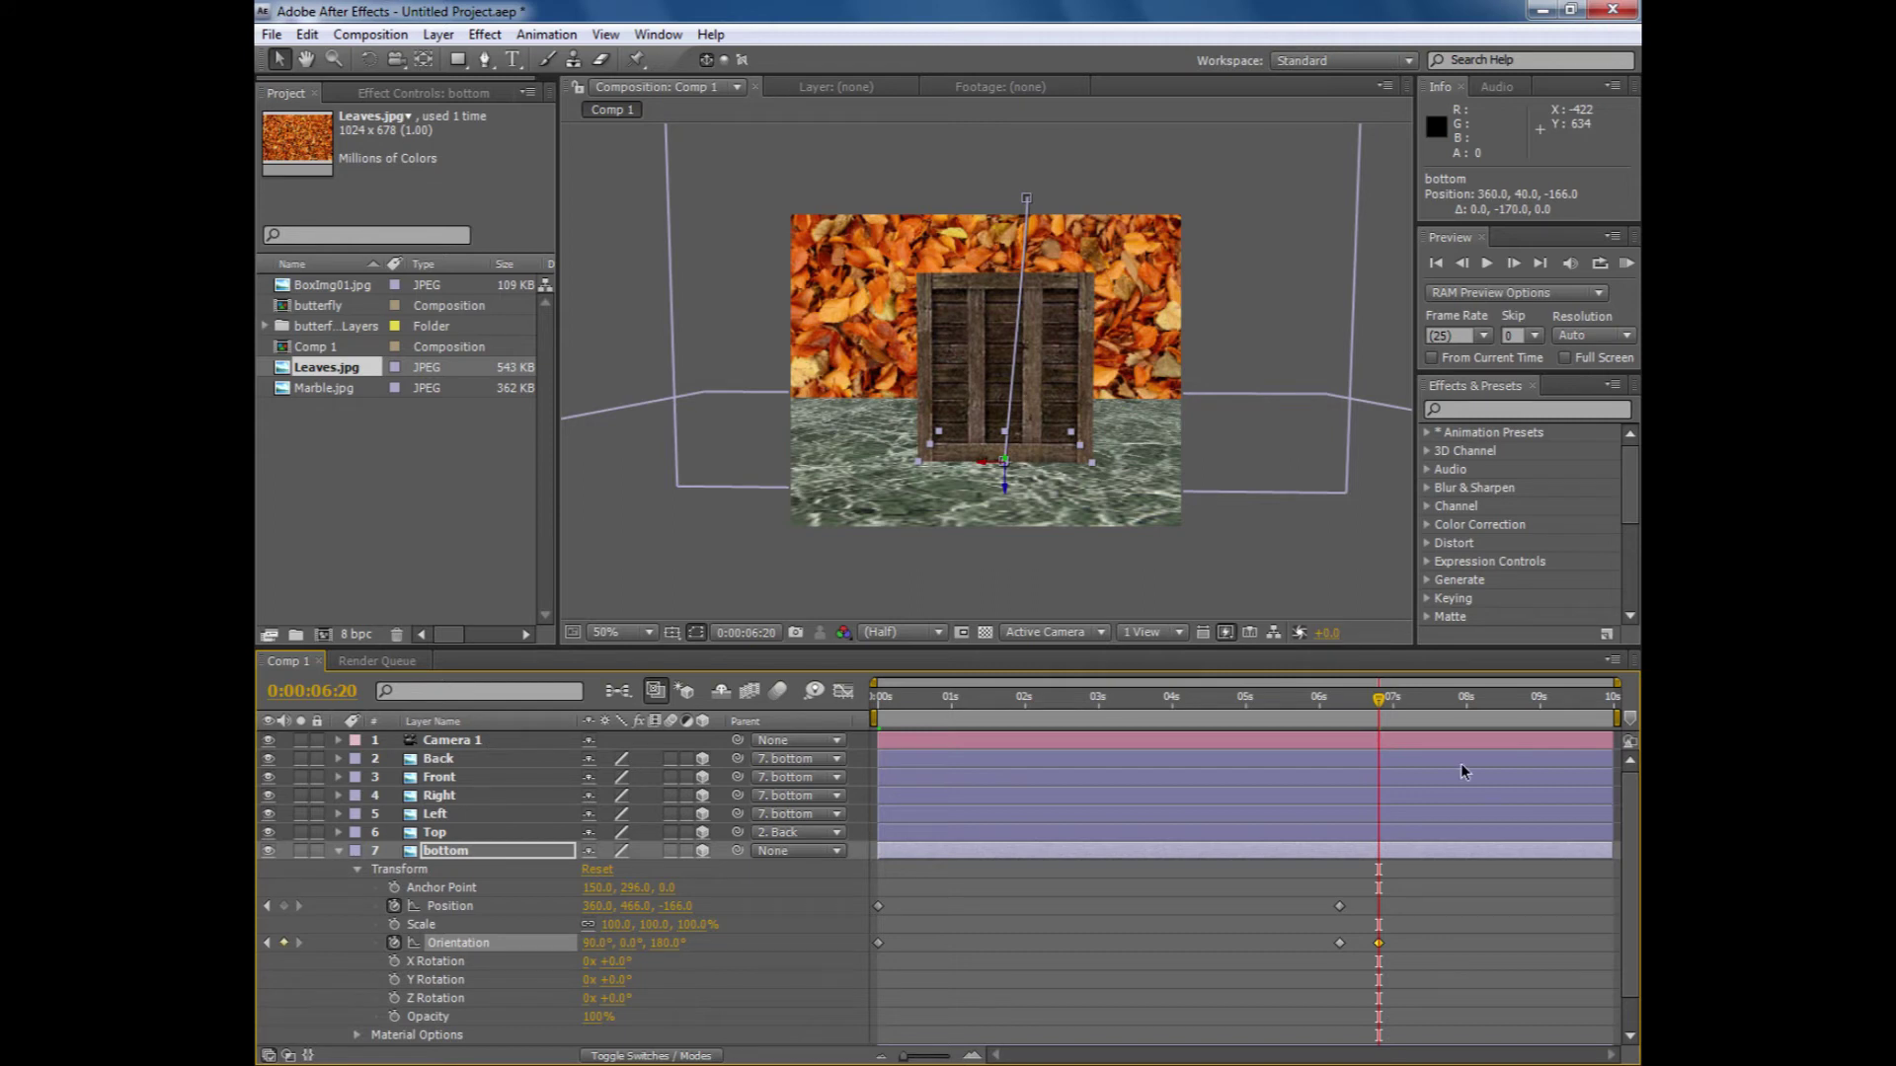
- Collapse the bottom layer's properties and switch the composition viewer to the 4 Views layout
{"action": "left_click_drag", "start_coordinate": [1379, 701], "coordinate": [1377, 826]}
{"action": "left_click", "coordinate": [341, 852]}
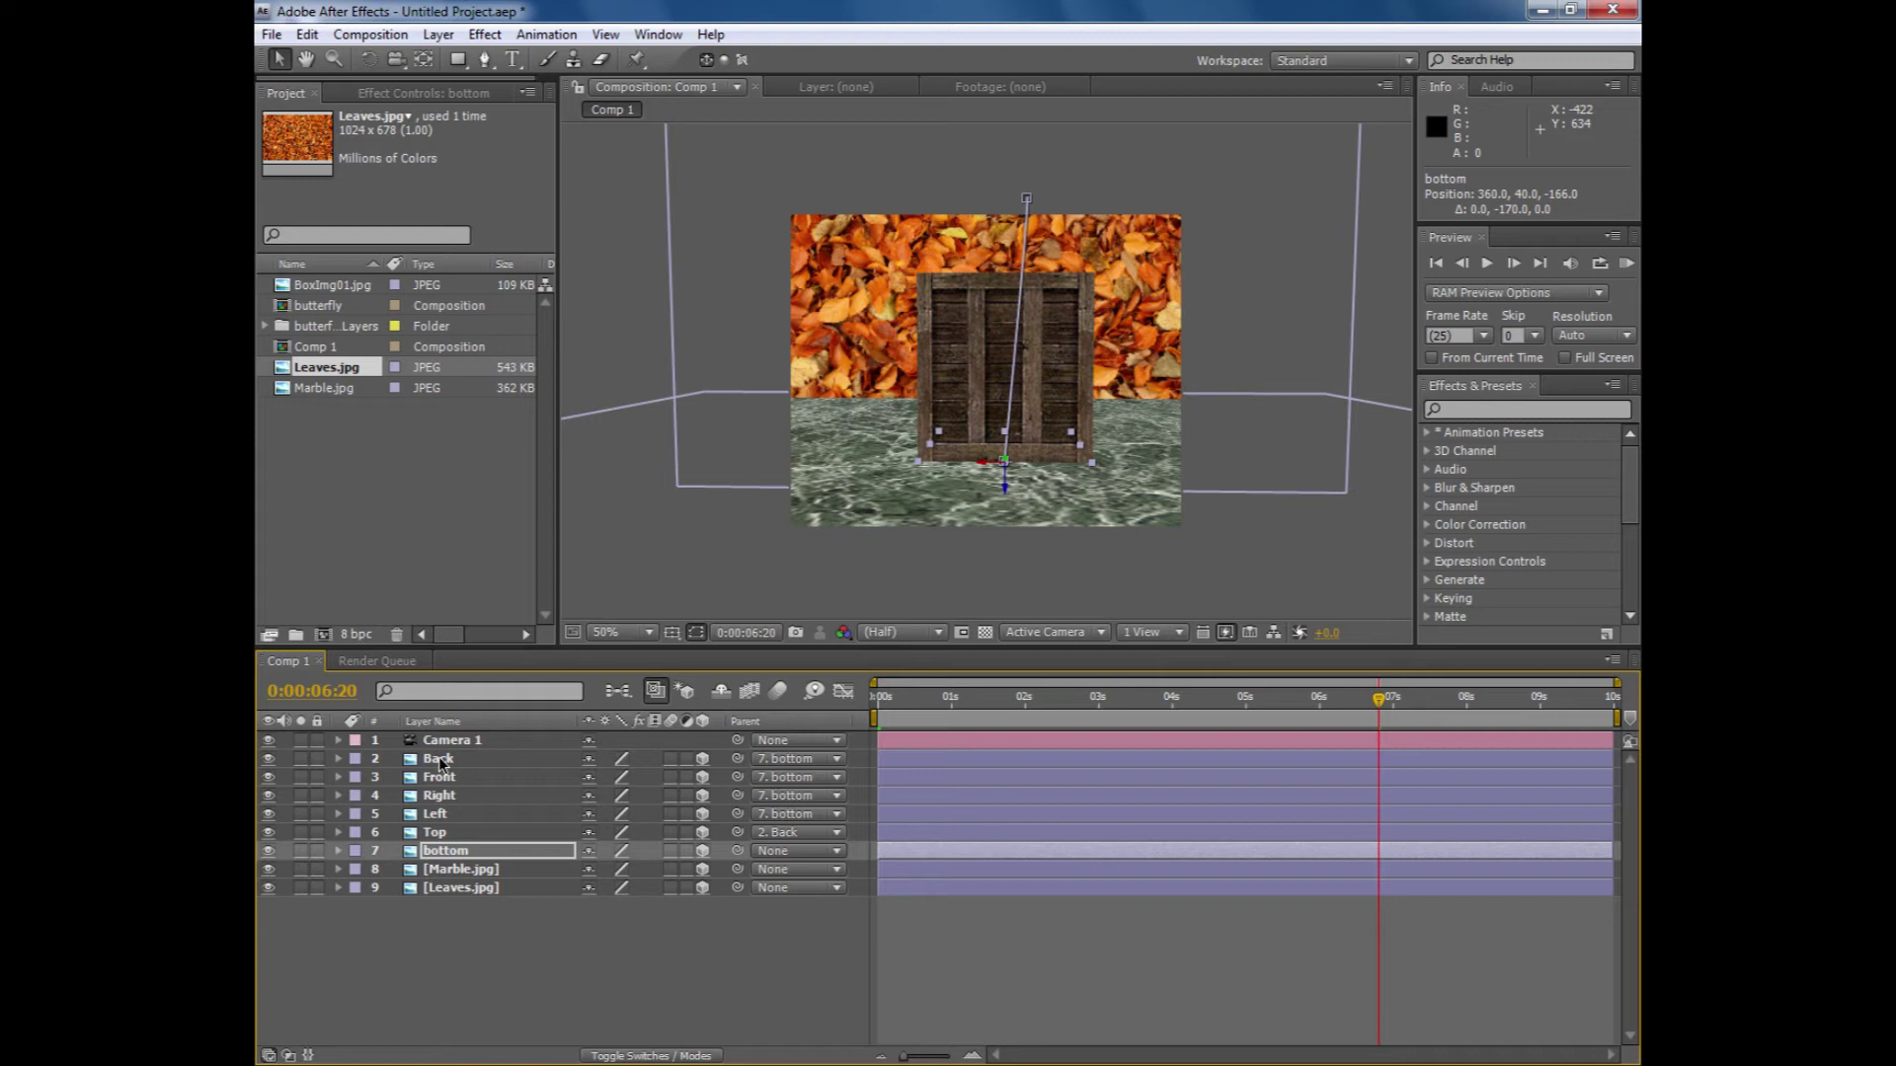
{"action": "left_click", "coordinate": [1189, 633]}
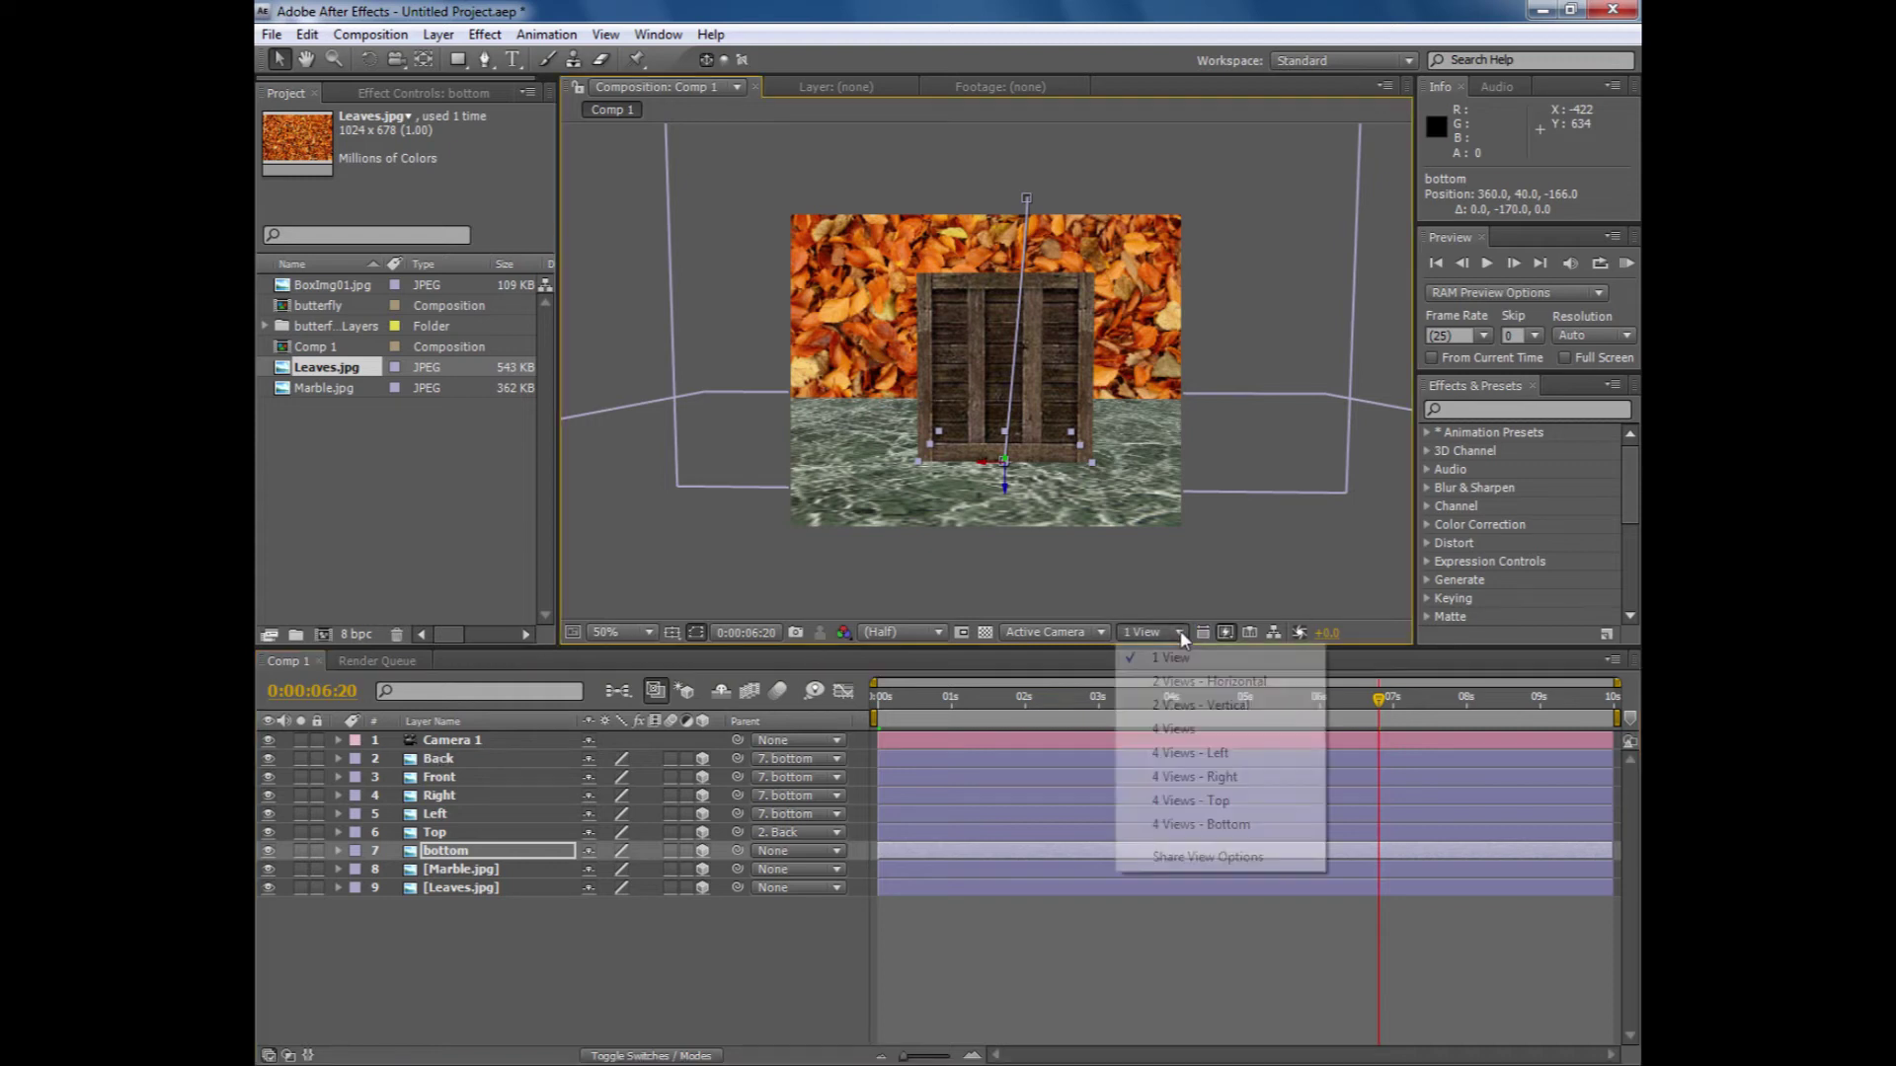
{"action": "left_click", "coordinate": [1176, 724]}
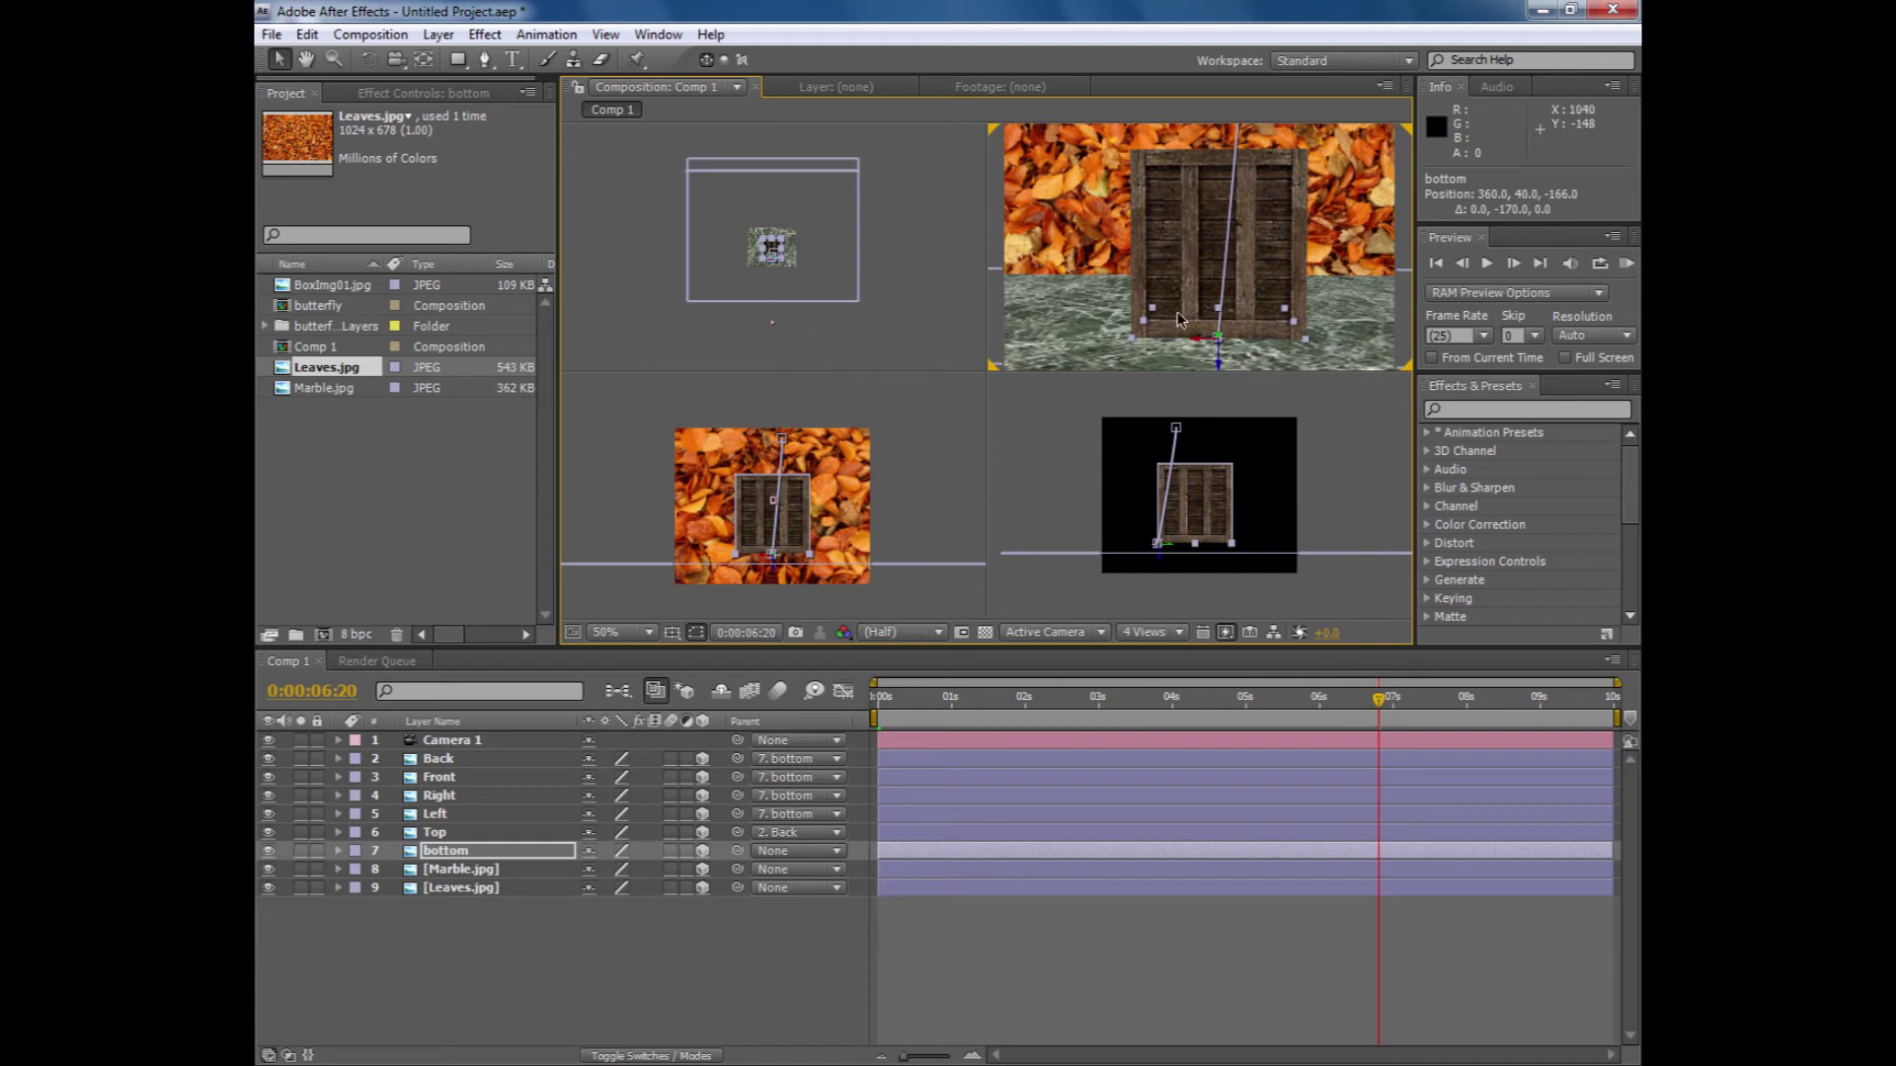
- Keyframe the Back layer's orientation at 0:00:06:20, and set its X orientation to 180° at 0:00:07:19
{"action": "left_click", "coordinate": [436, 761]}
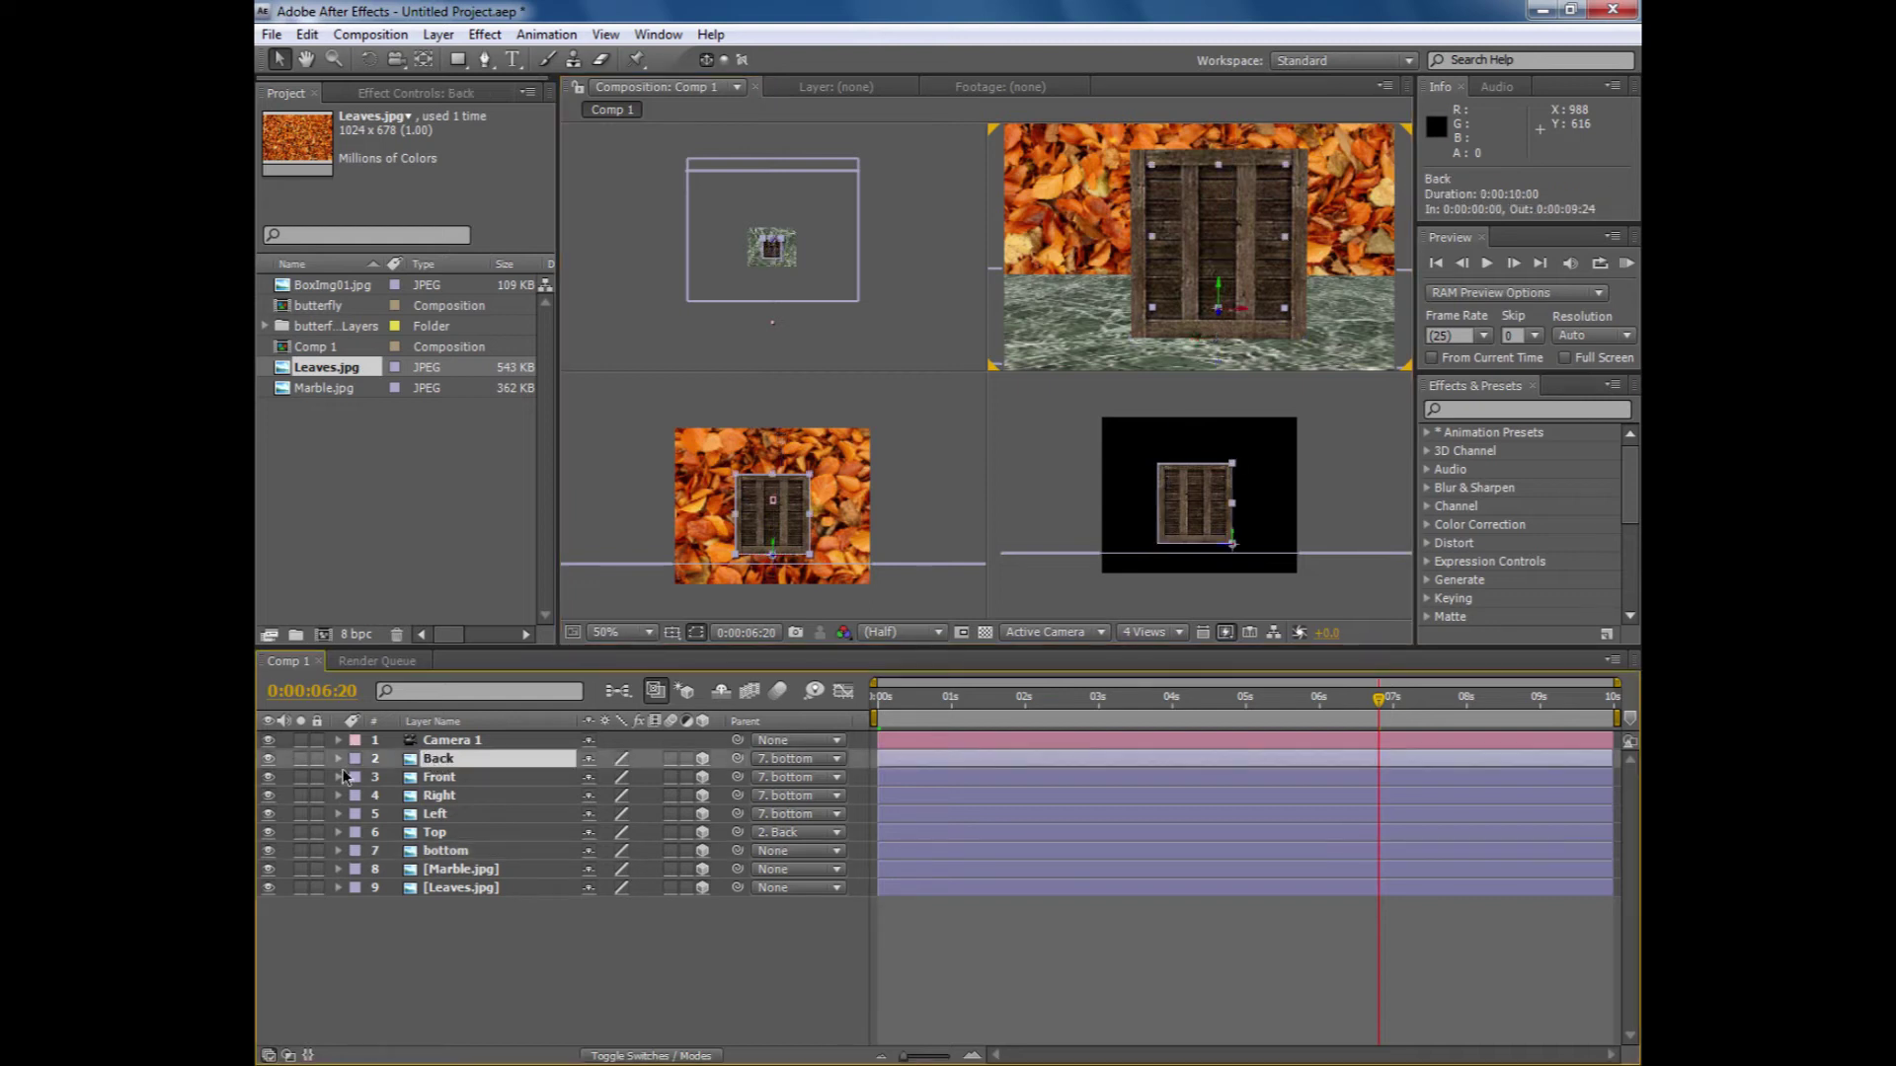
{"action": "key", "text": "r"}
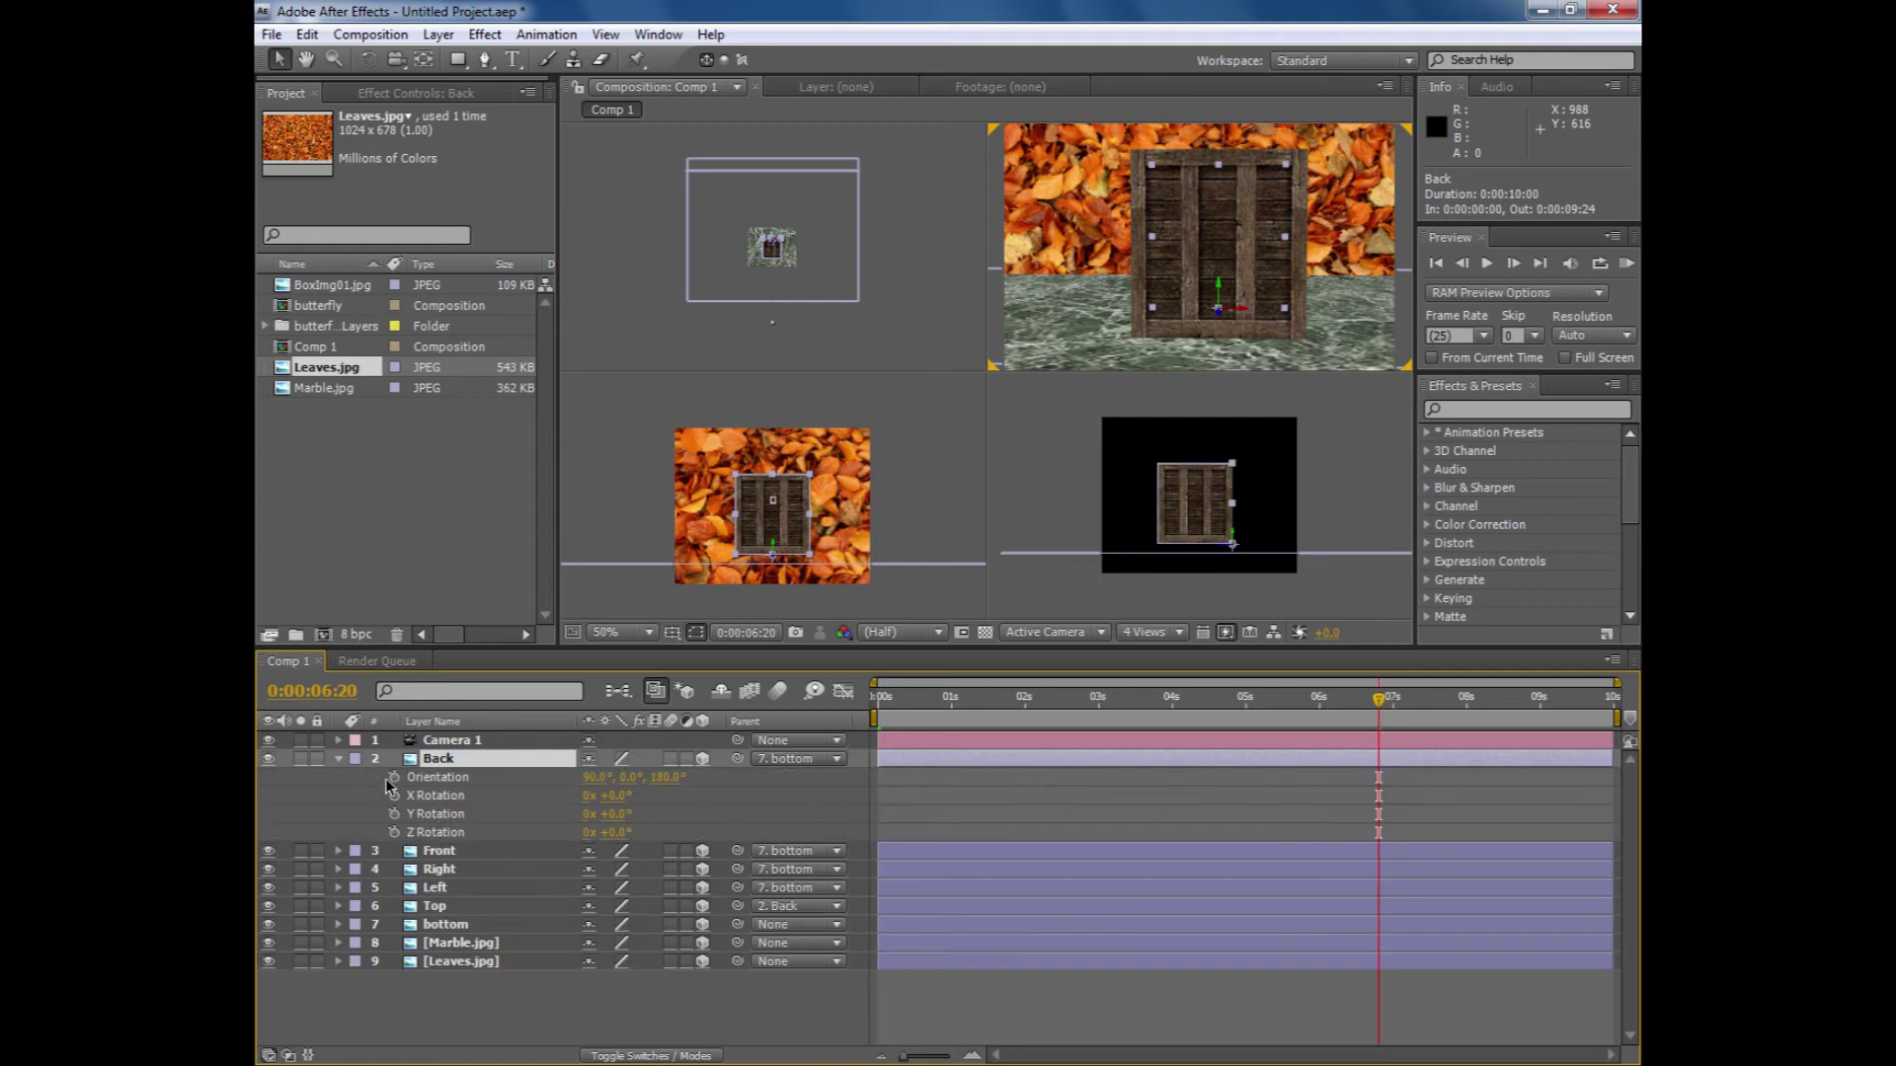
{"action": "left_click", "coordinate": [393, 777]}
{"action": "left_click_drag", "start_coordinate": [1378, 699], "coordinate": [1449, 704]}
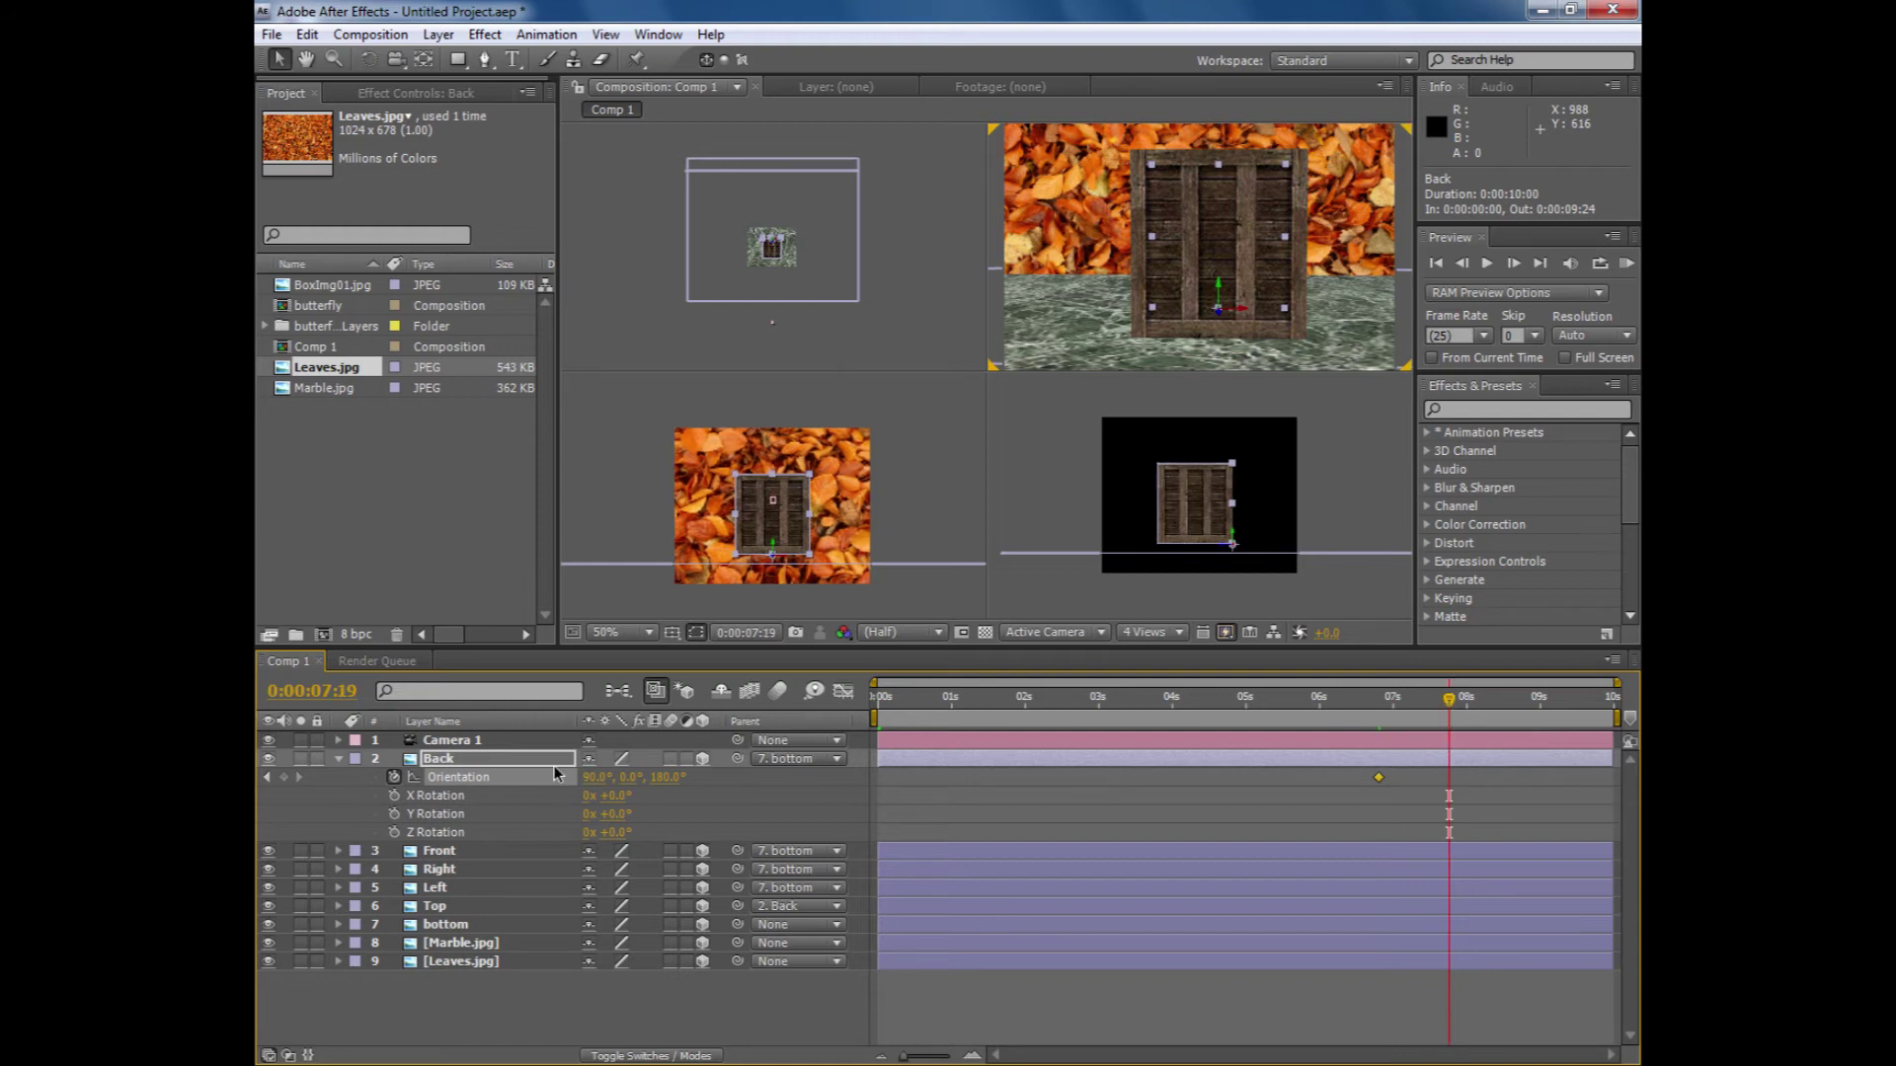
{"action": "left_click_drag", "start_coordinate": [596, 783], "coordinate": [613, 777]}
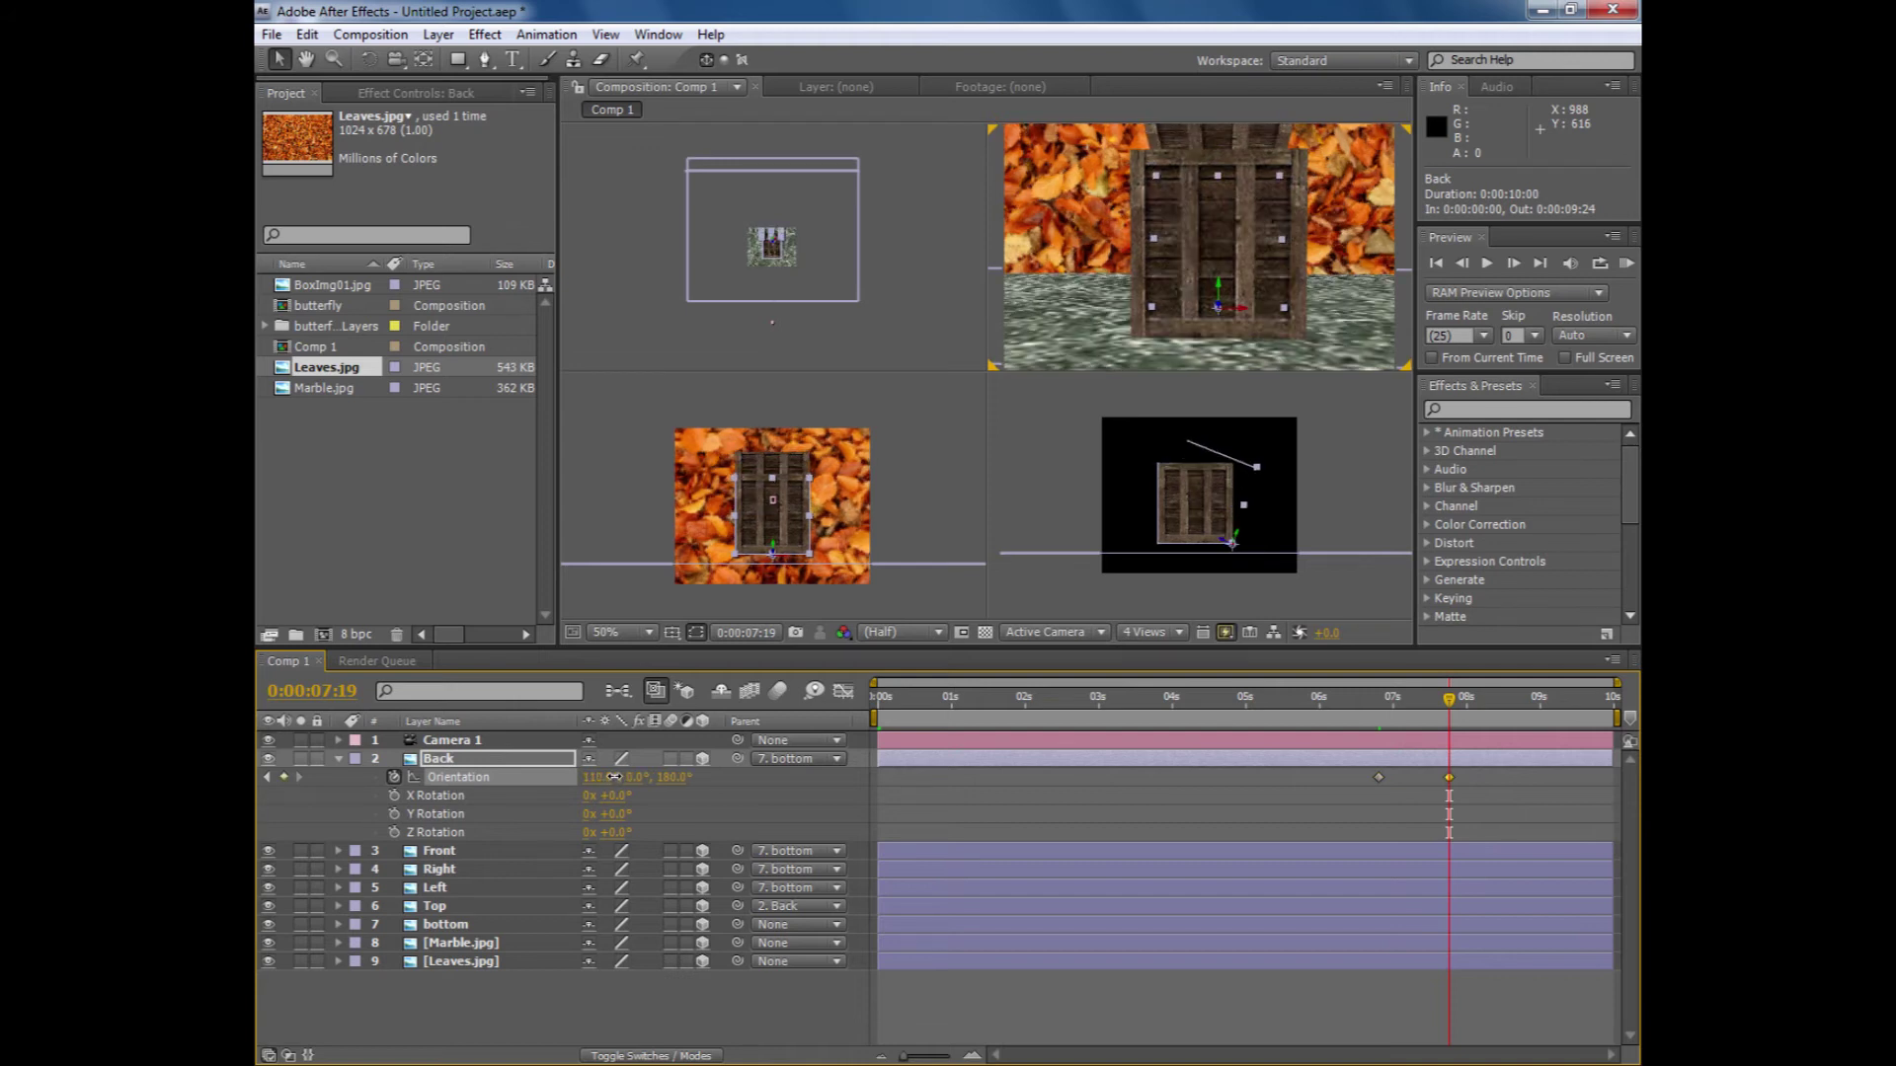
{"action": "left_click_drag", "start_coordinate": [613, 777], "coordinate": [692, 777]}
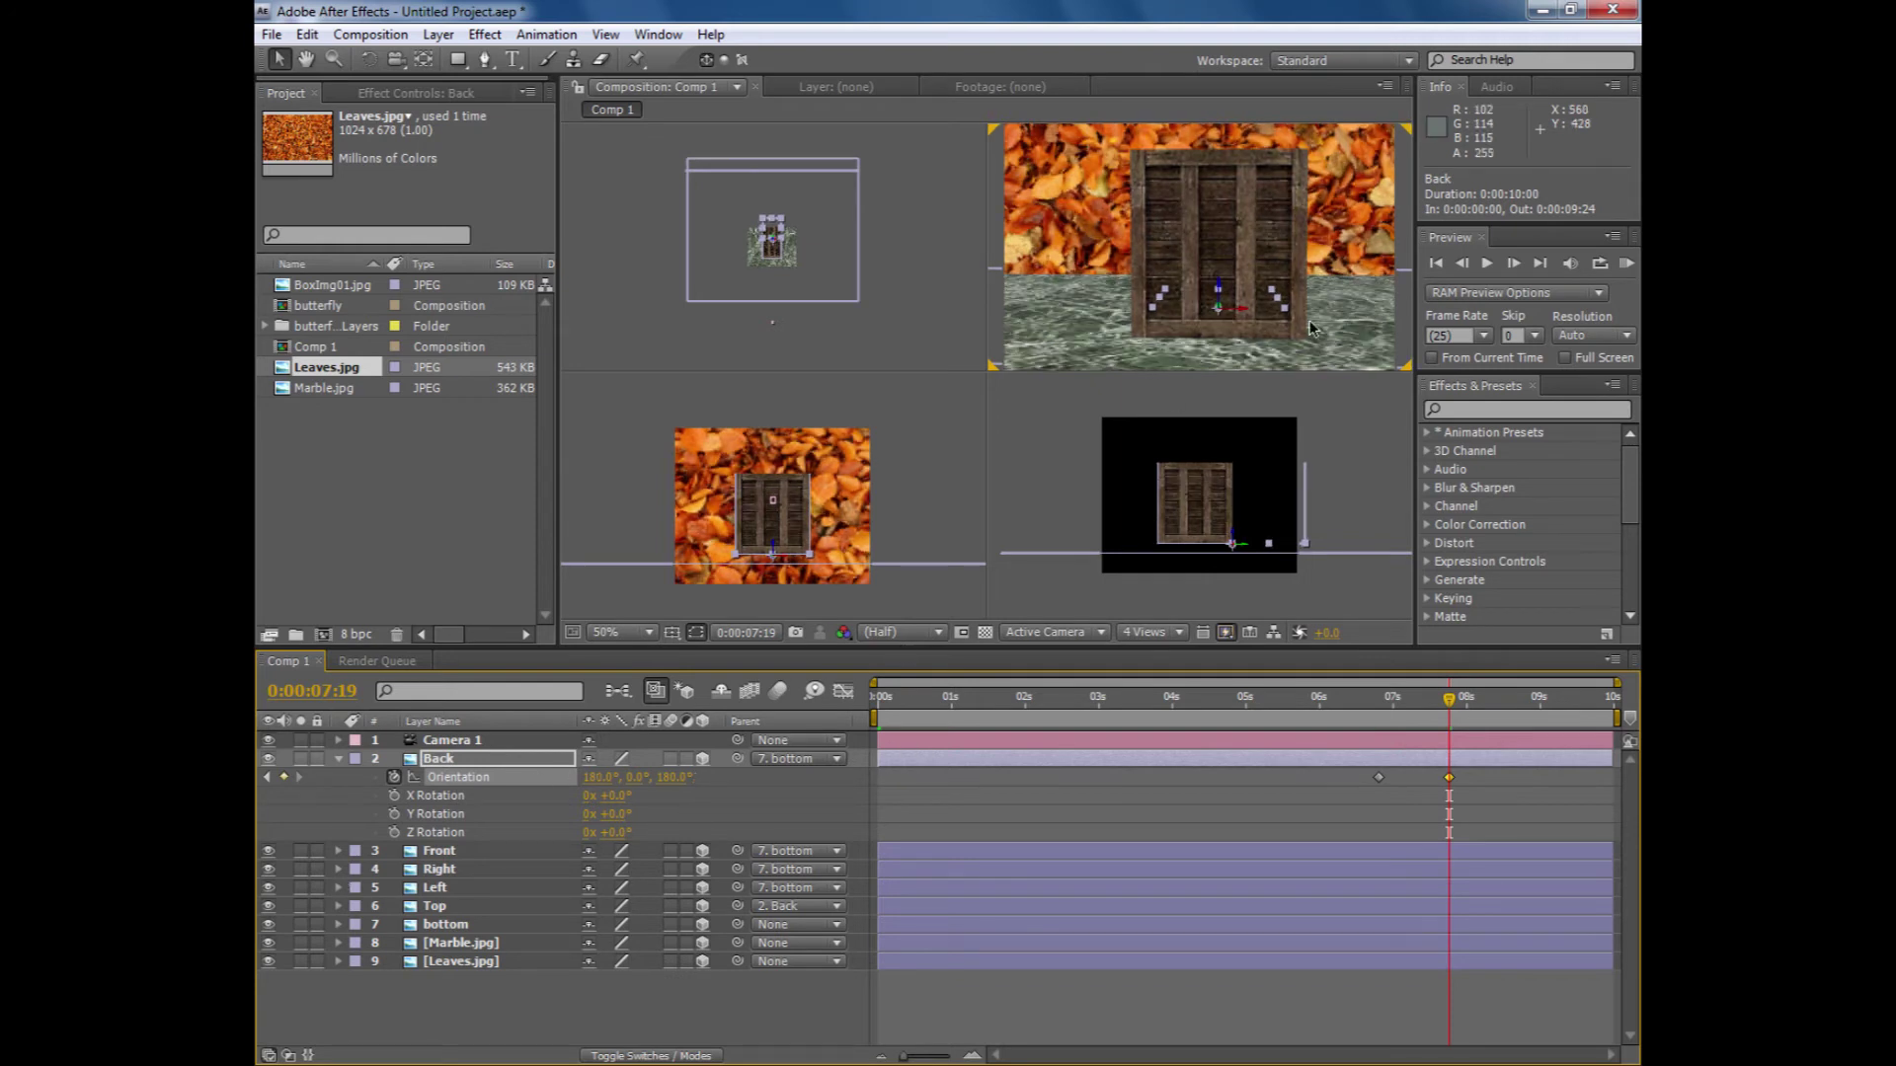
- Enable orientation keyframing on the Top layer at 0:00:07:19 and set its X orientation to 1°
{"action": "left_click", "coordinate": [430, 908]}
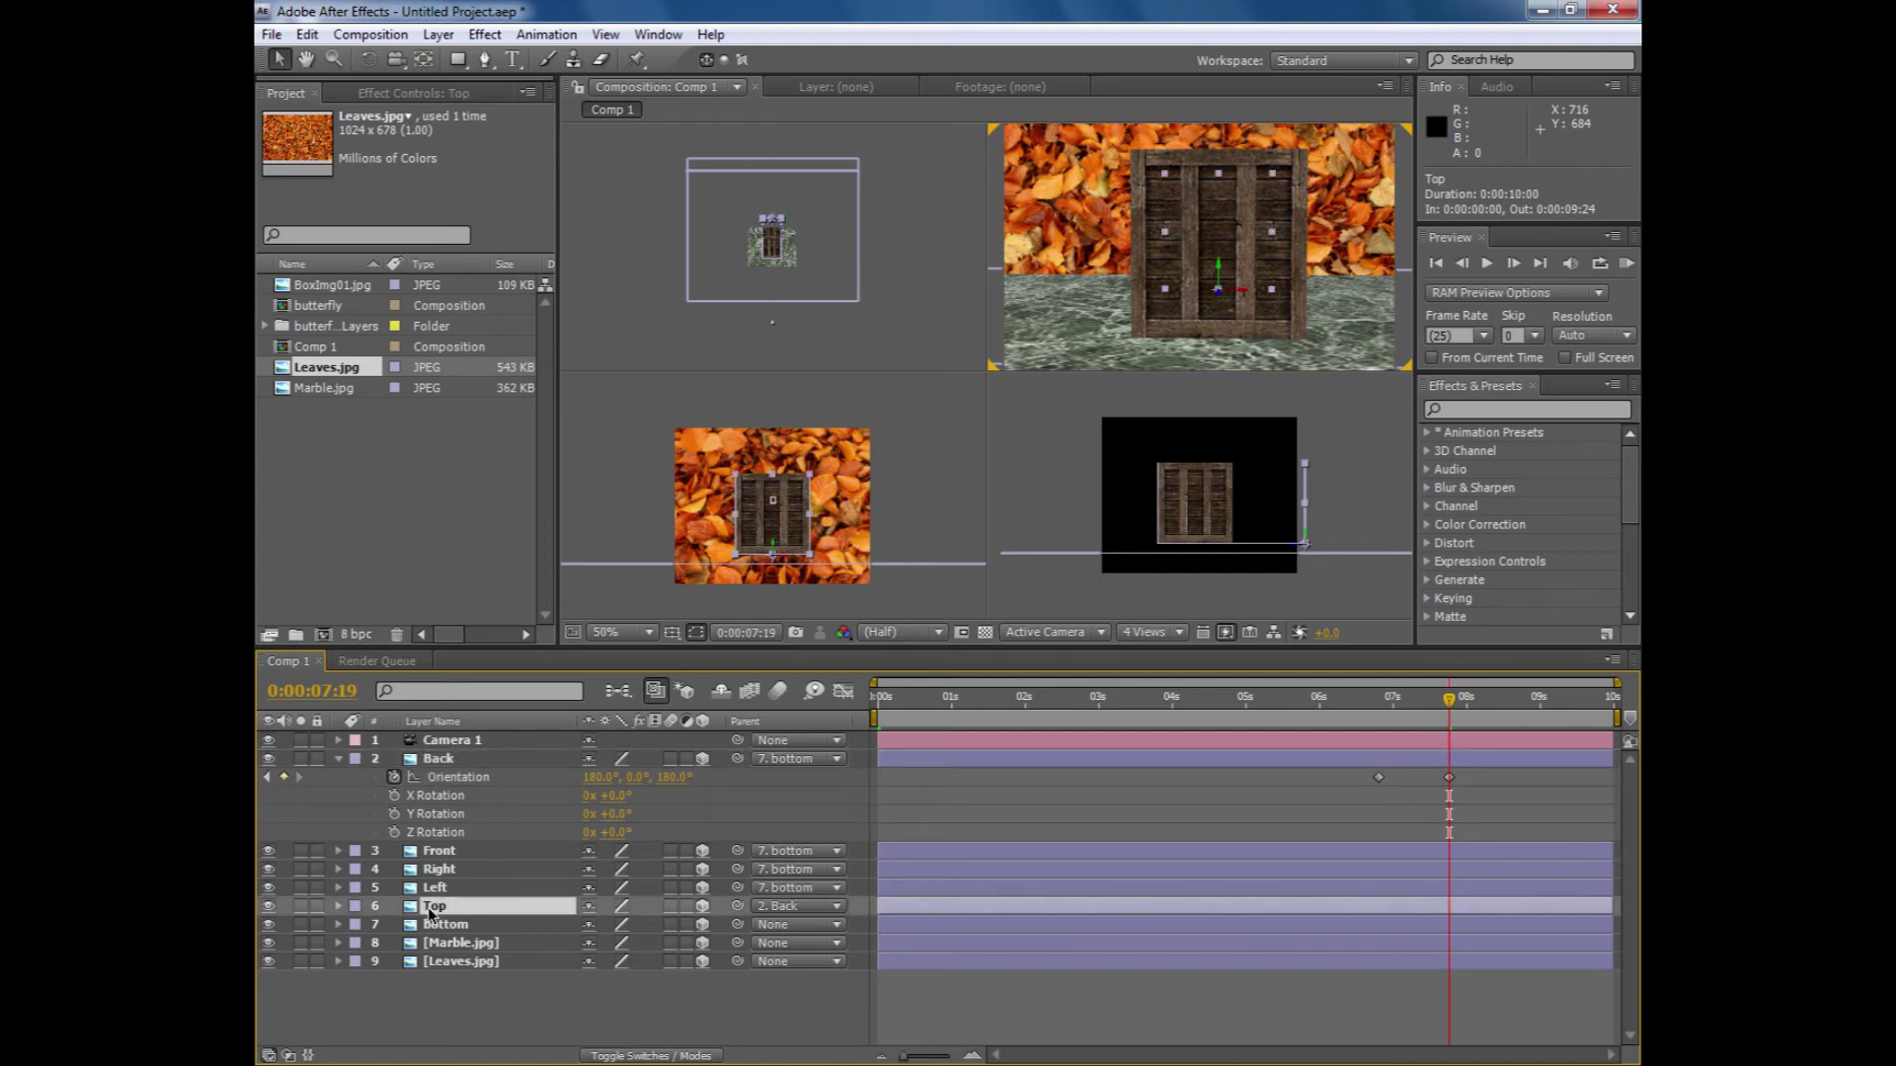
{"action": "key", "text": "r"}
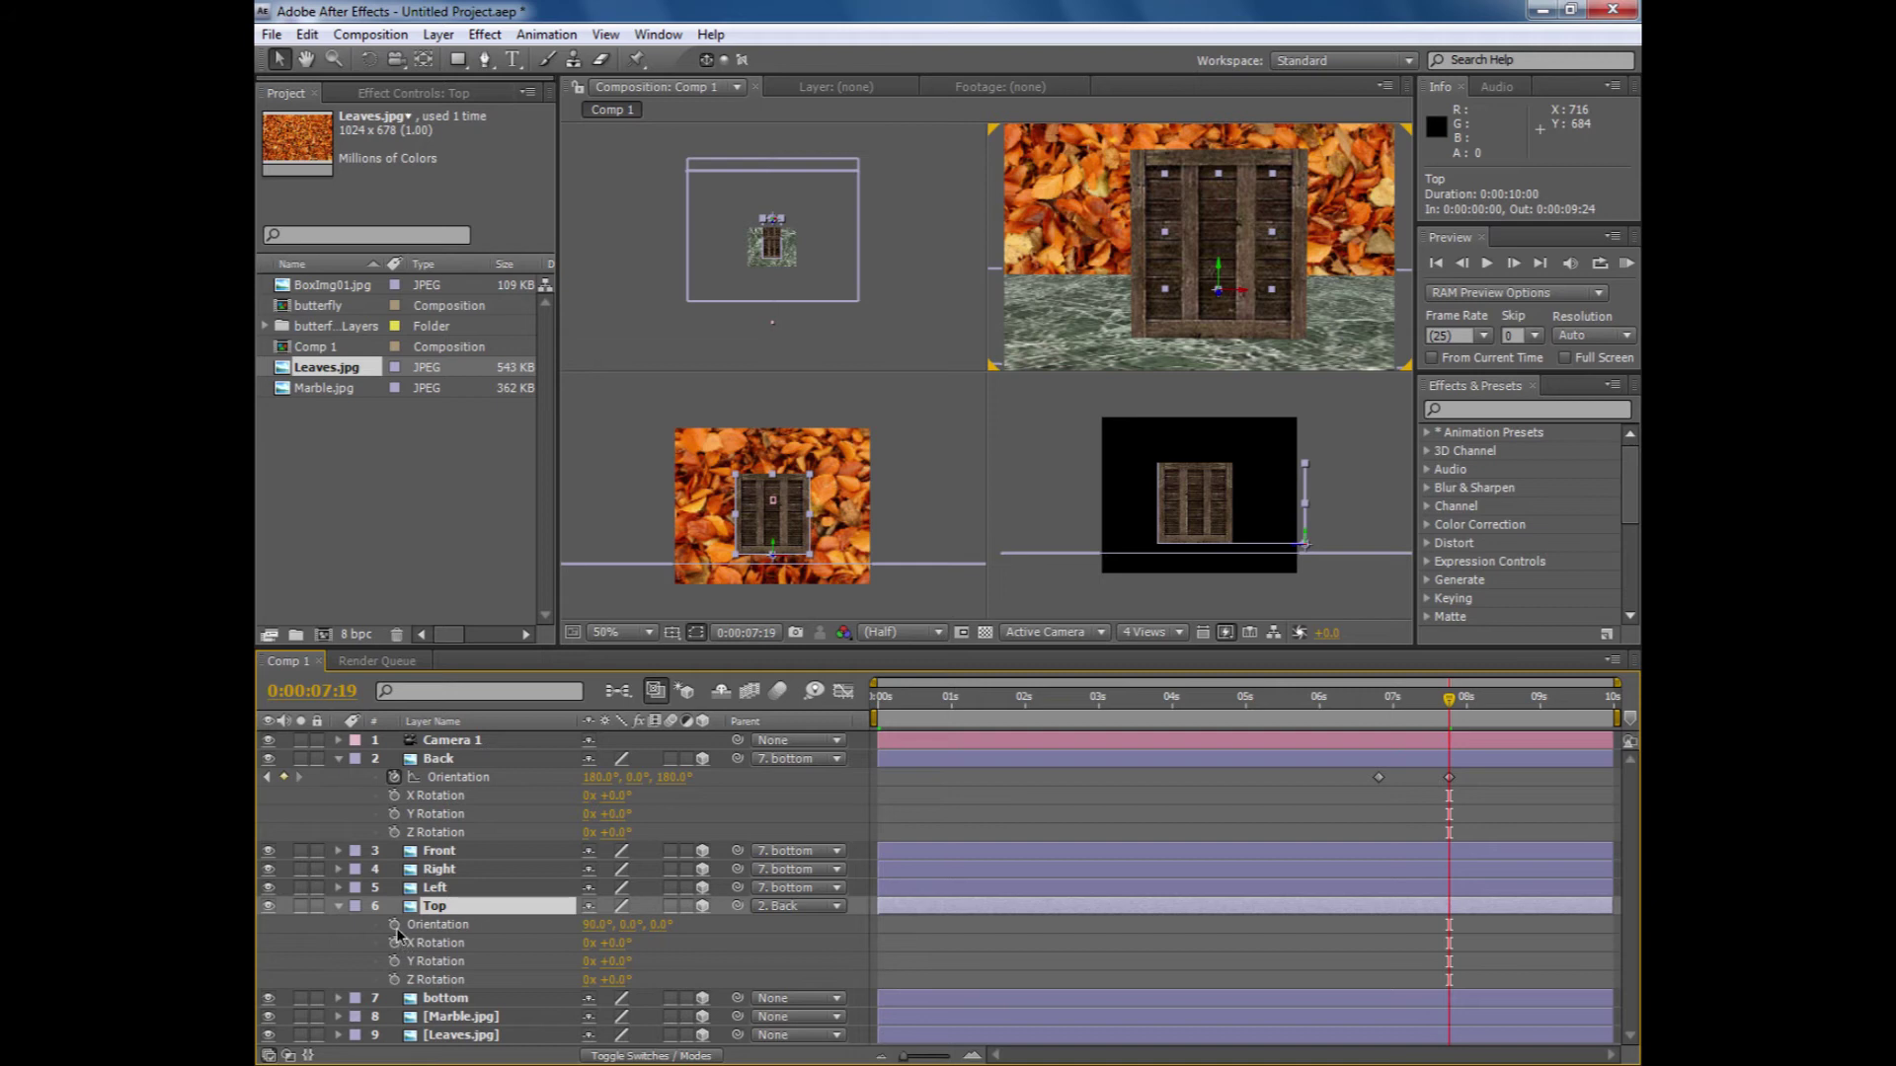
{"action": "left_click", "coordinate": [394, 926]}
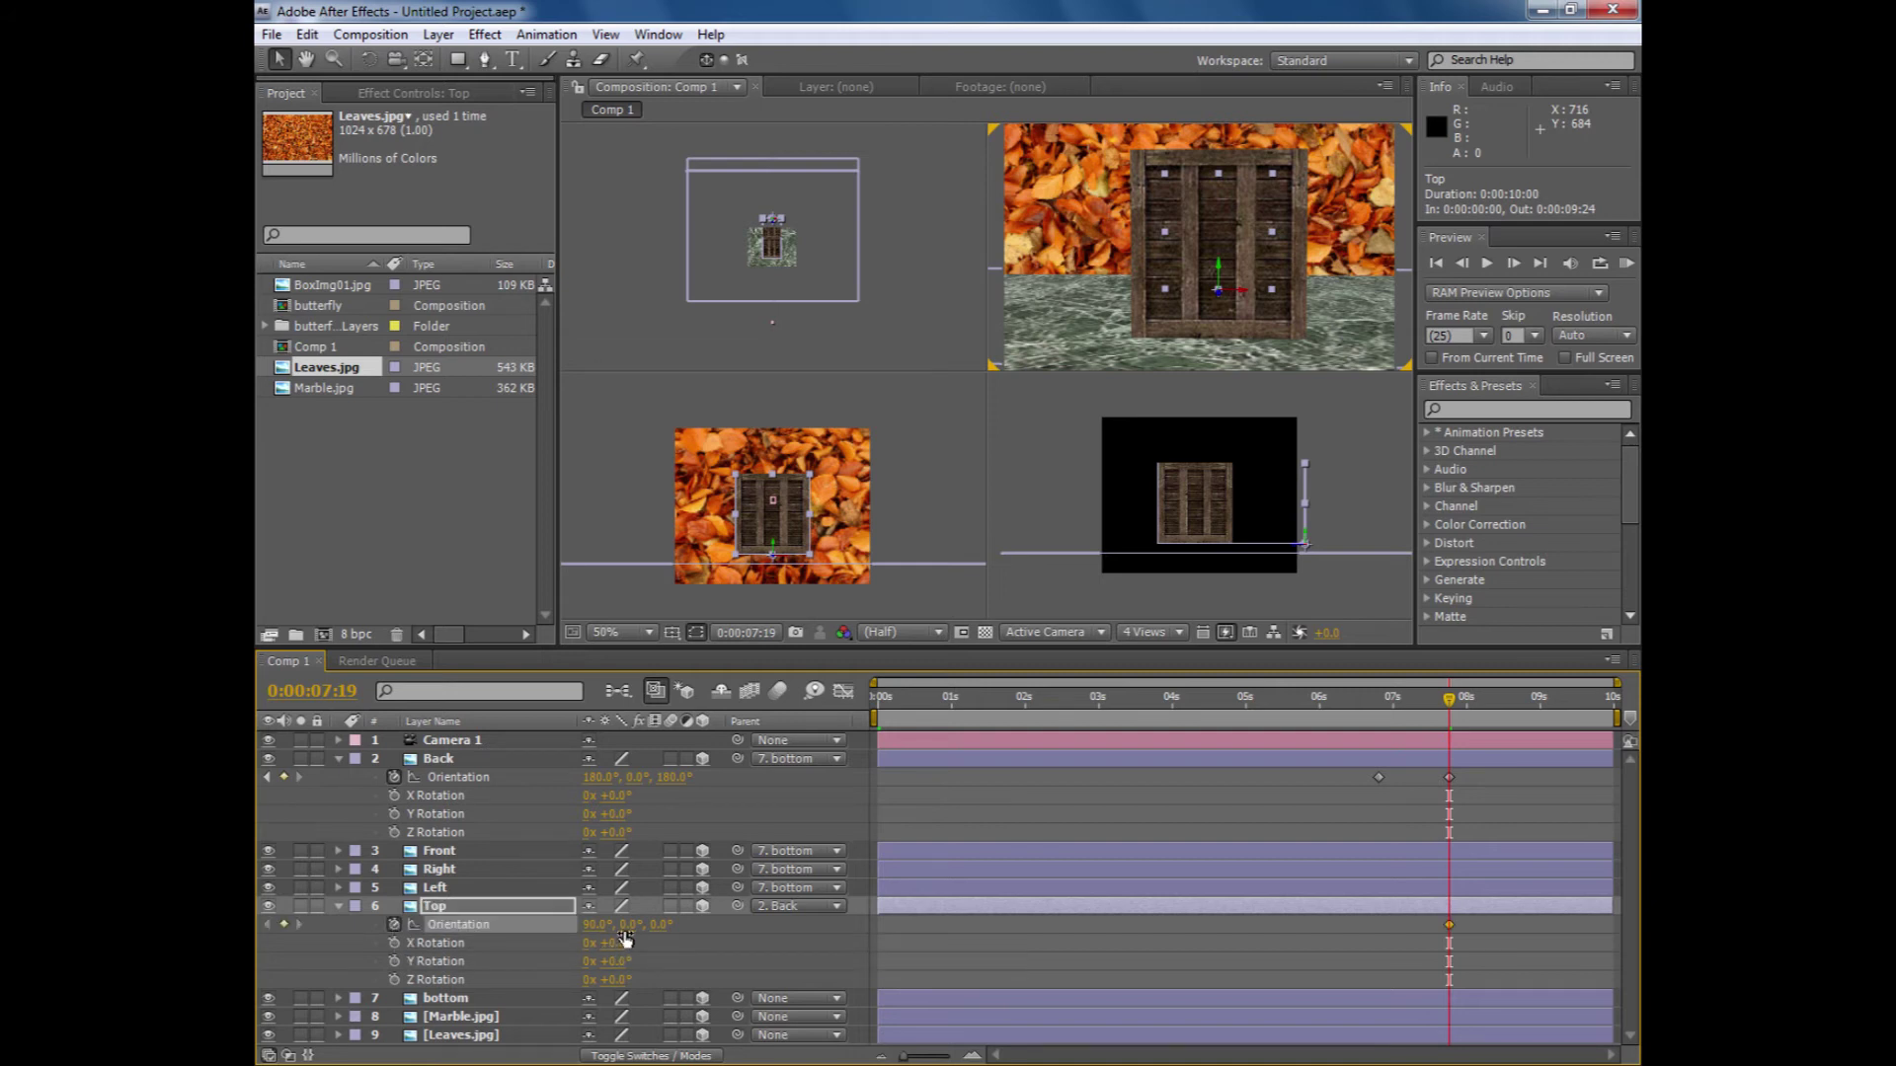
{"action": "left_click_drag", "start_coordinate": [594, 928], "coordinate": [497, 924]}
- Enable orientation keyframing on the Front layer with its first keyframe at 0:00:06:20, aligned with the Back layer's first keyframe
{"action": "left_click", "coordinate": [438, 853]}
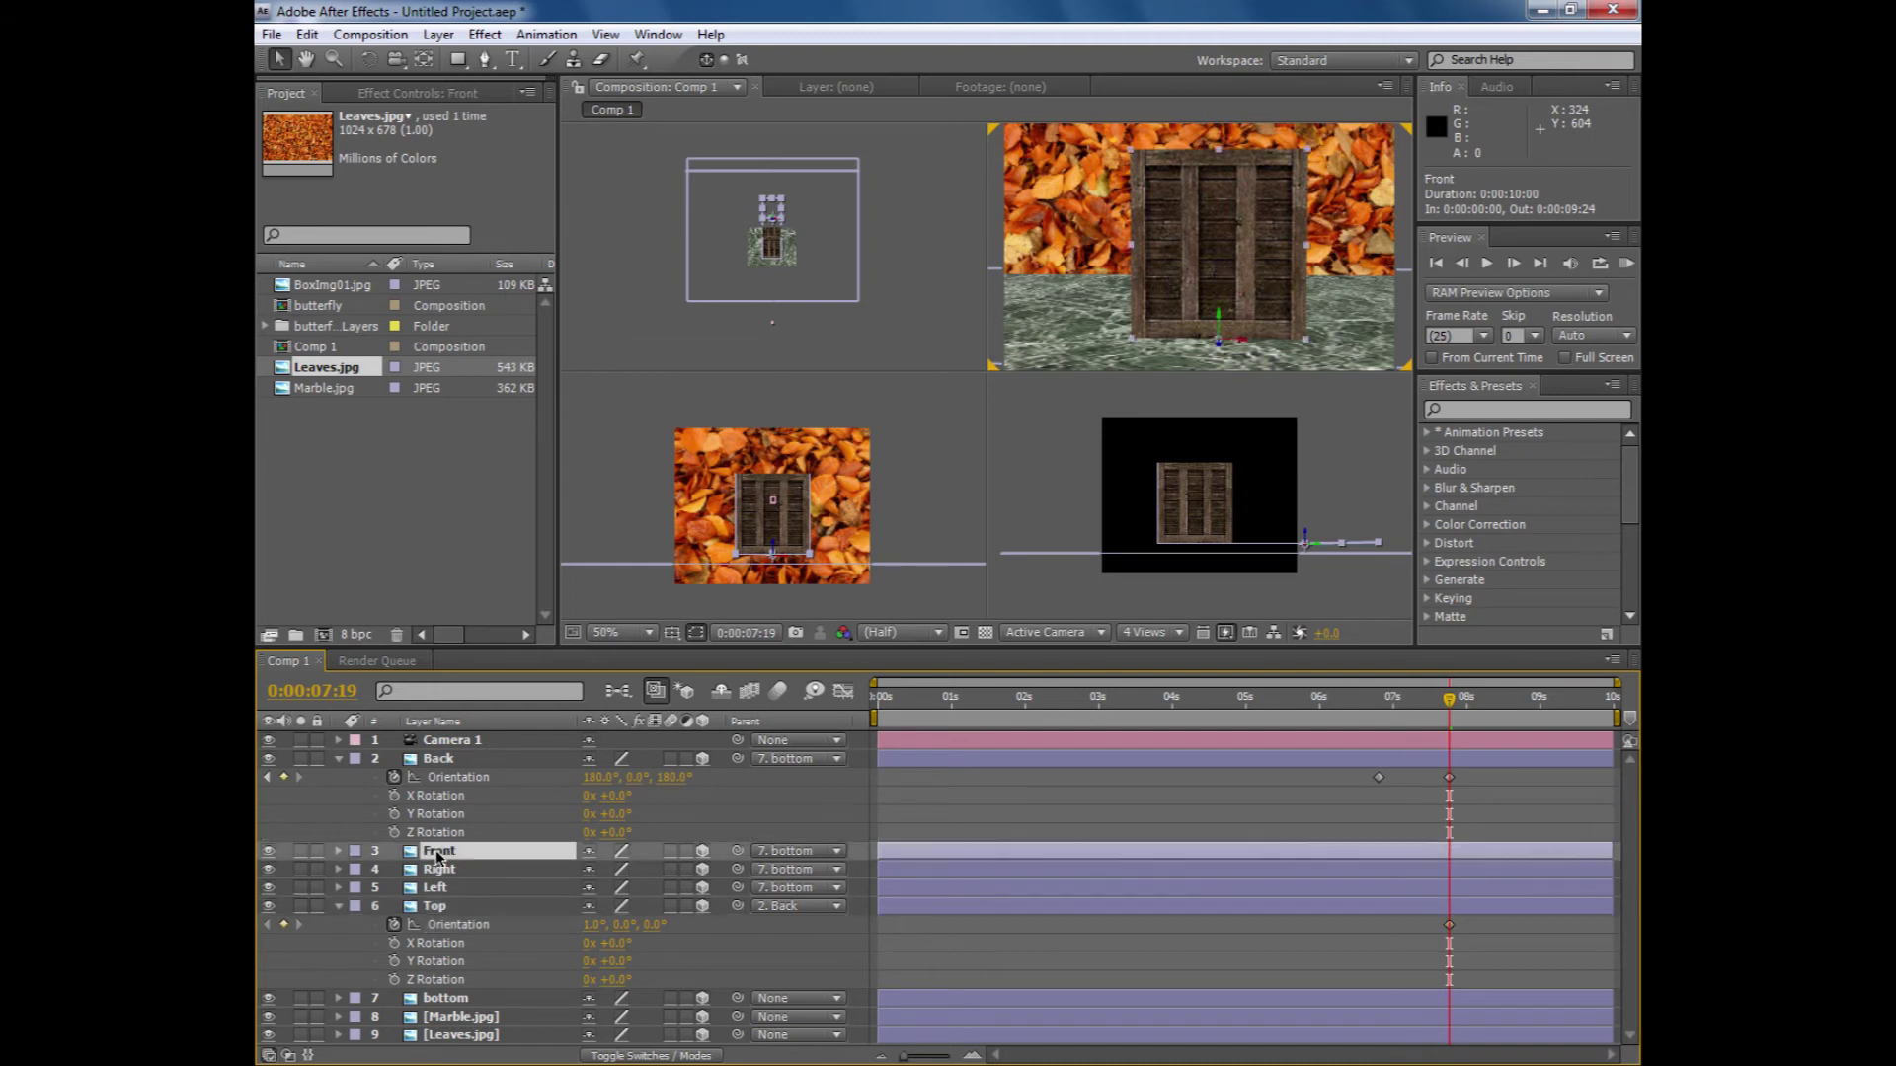
{"action": "key", "text": "r"}
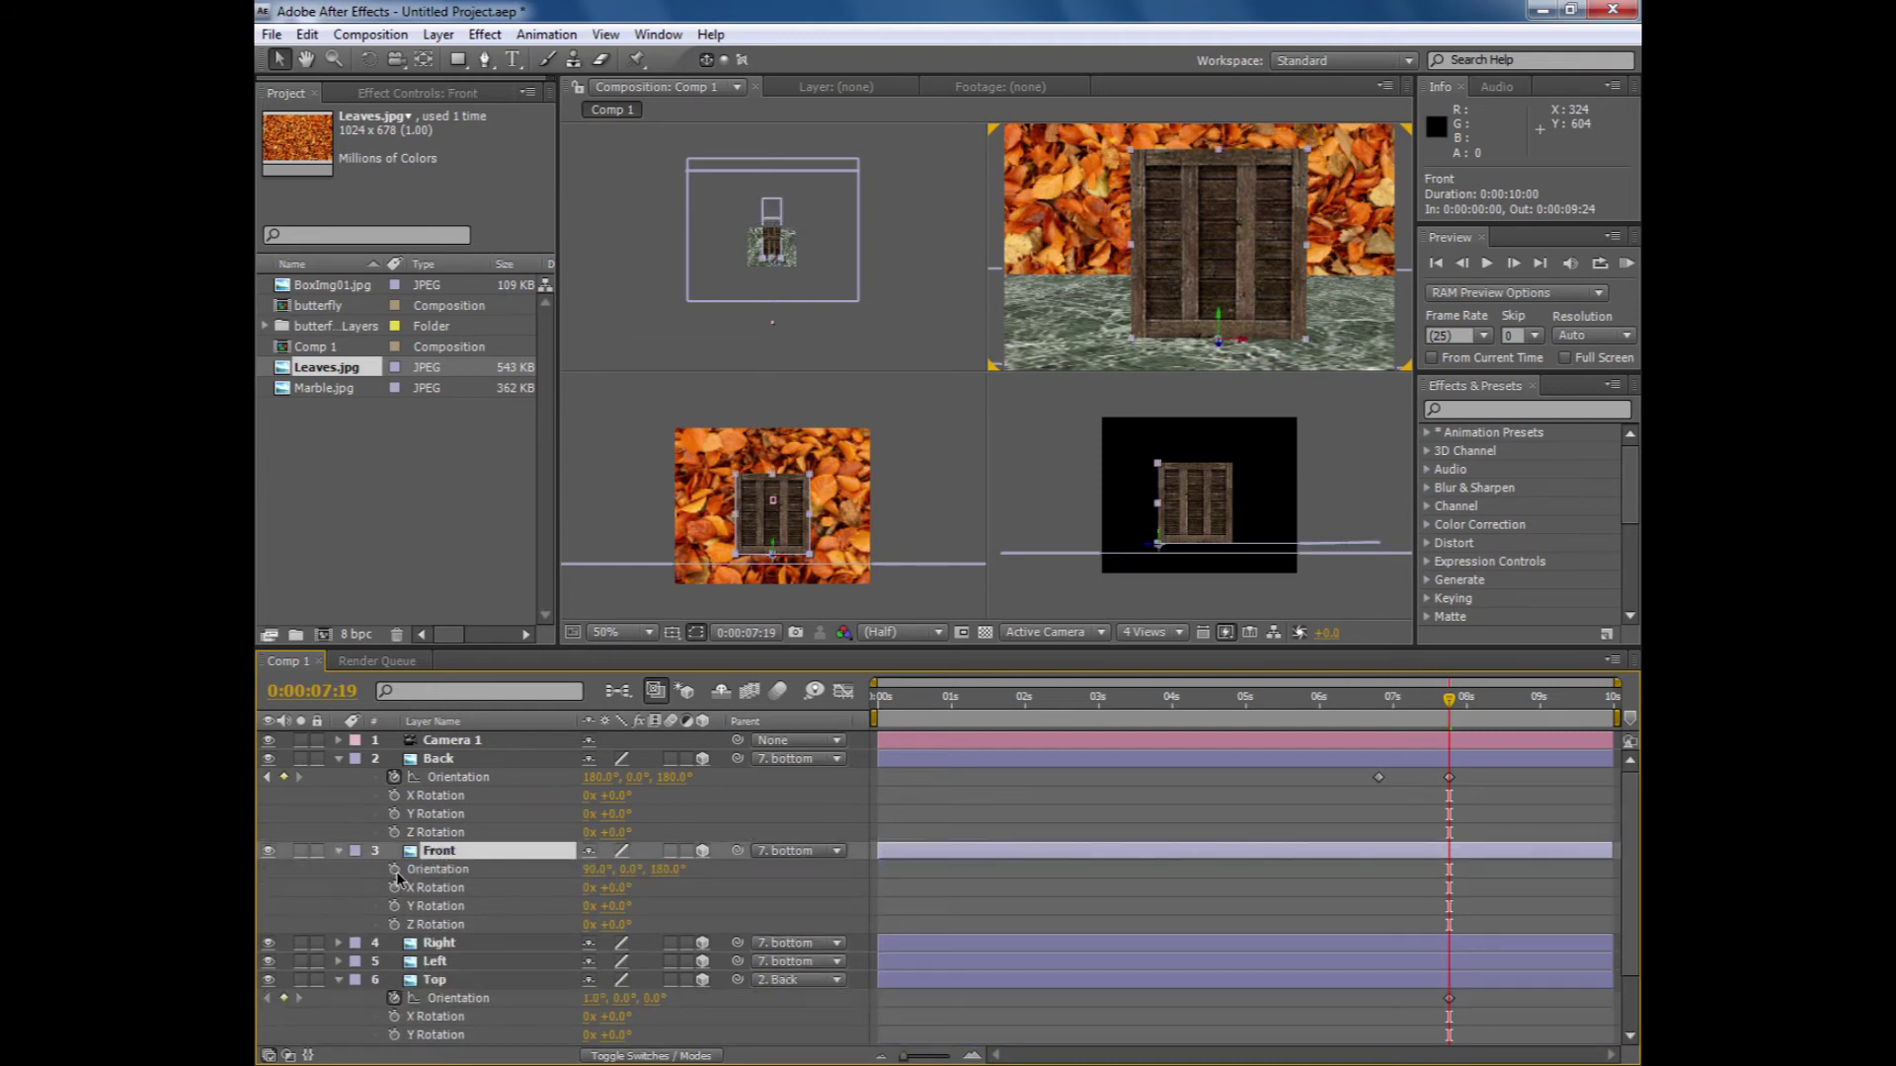
{"action": "left_click", "coordinate": [396, 873]}
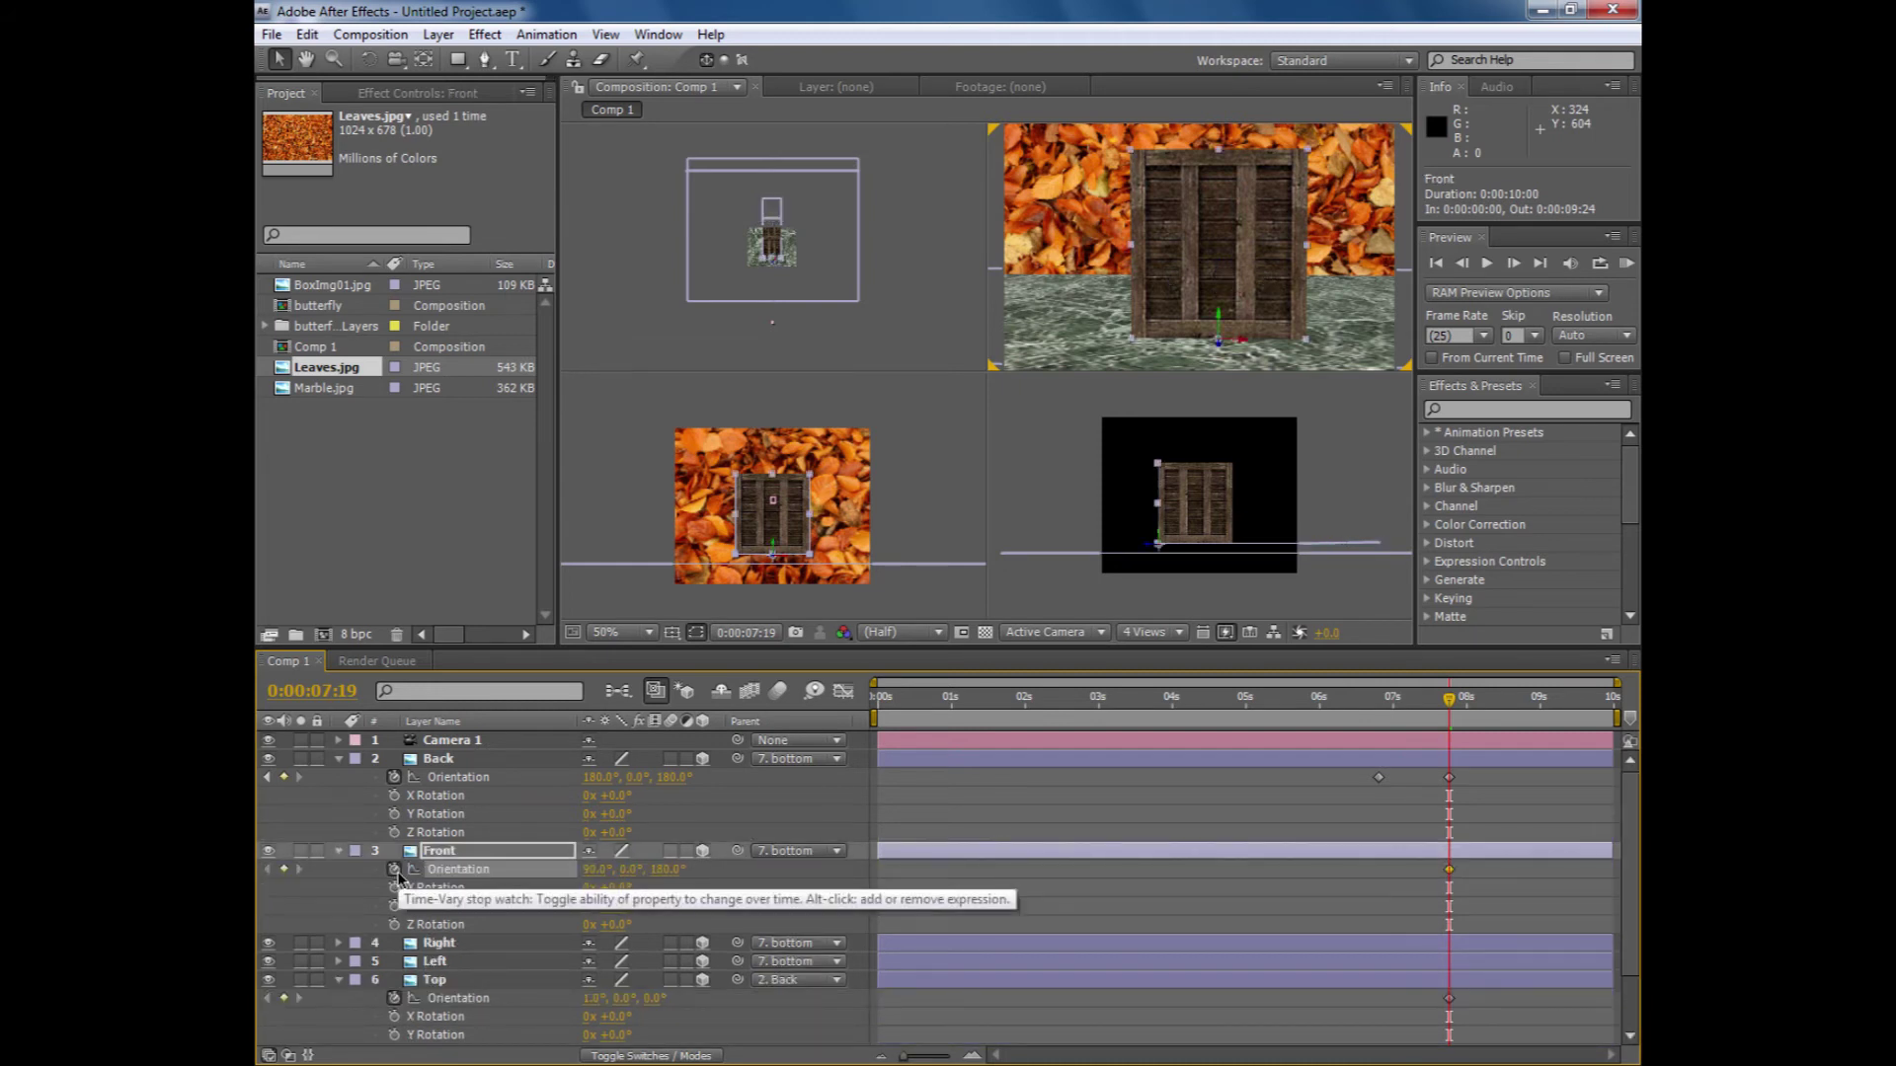
{"action": "key", "text": "ctrl+z"}
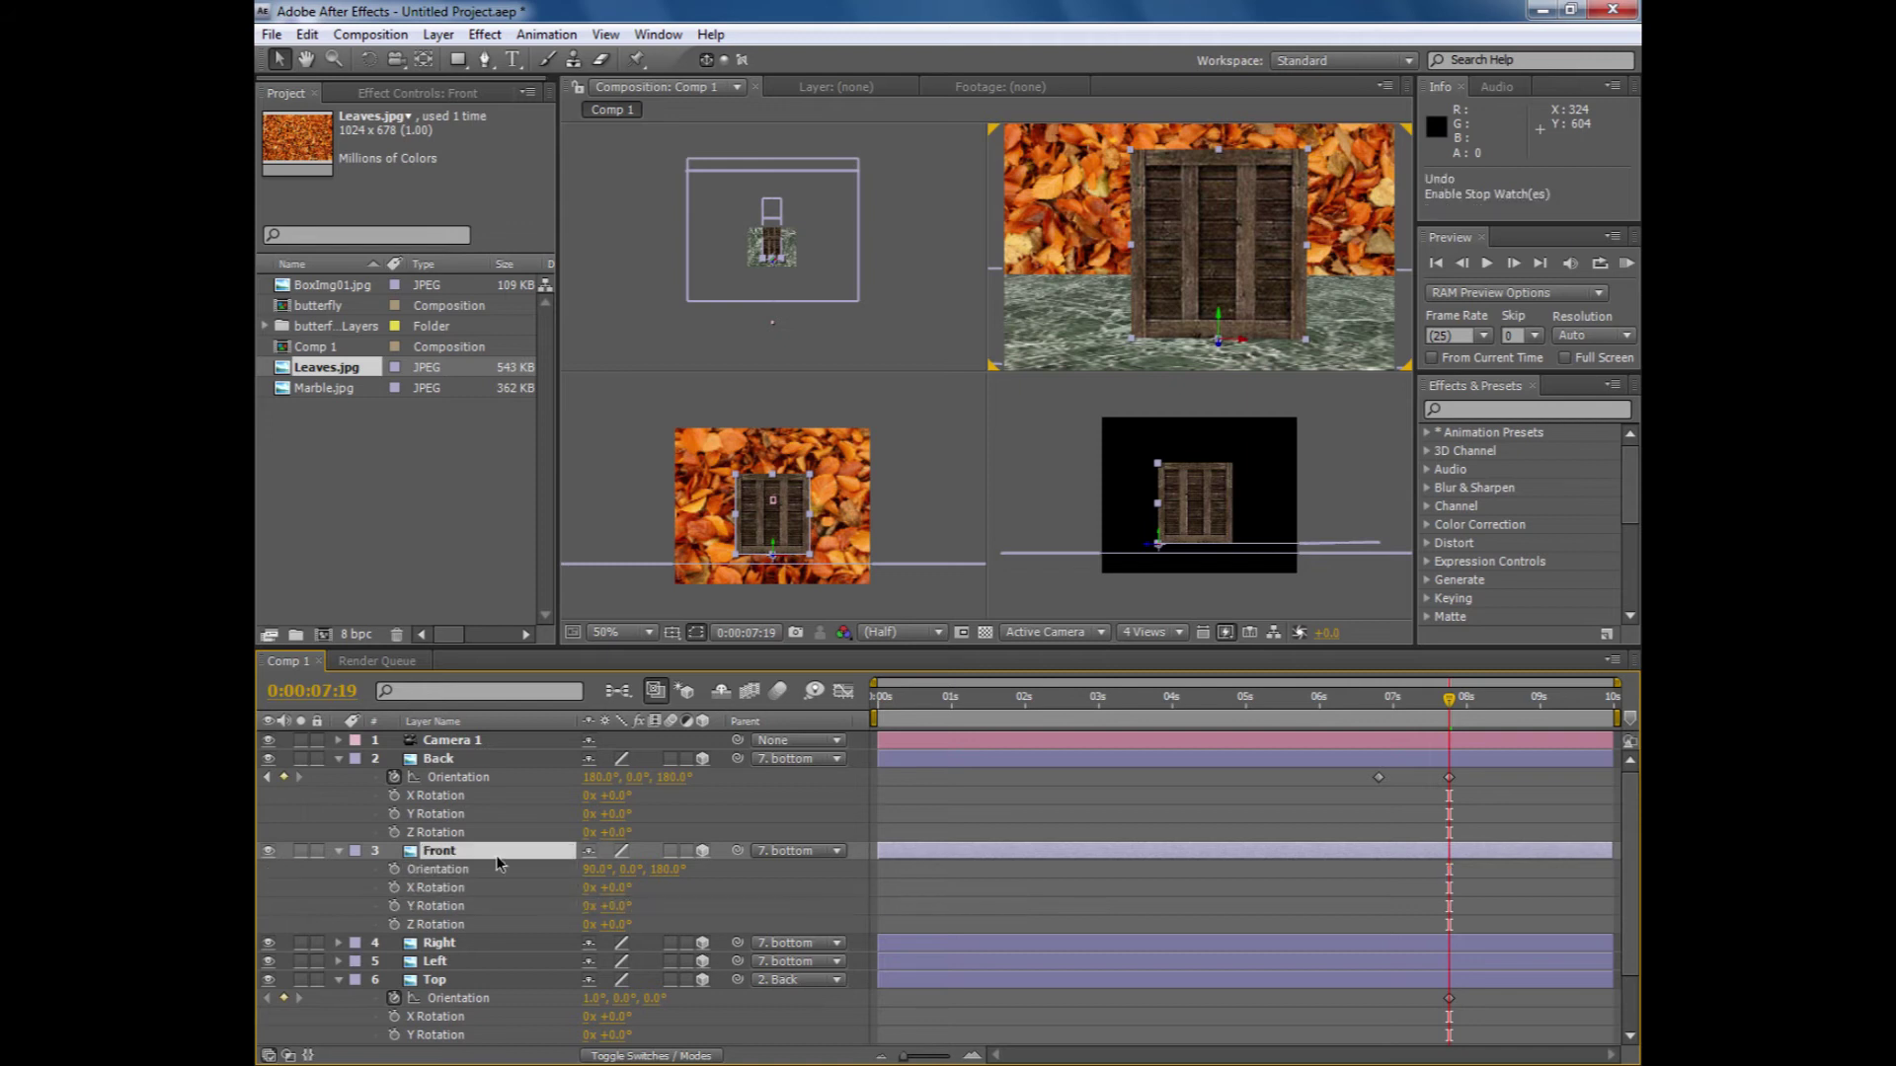
{"action": "left_click", "coordinate": [266, 777]}
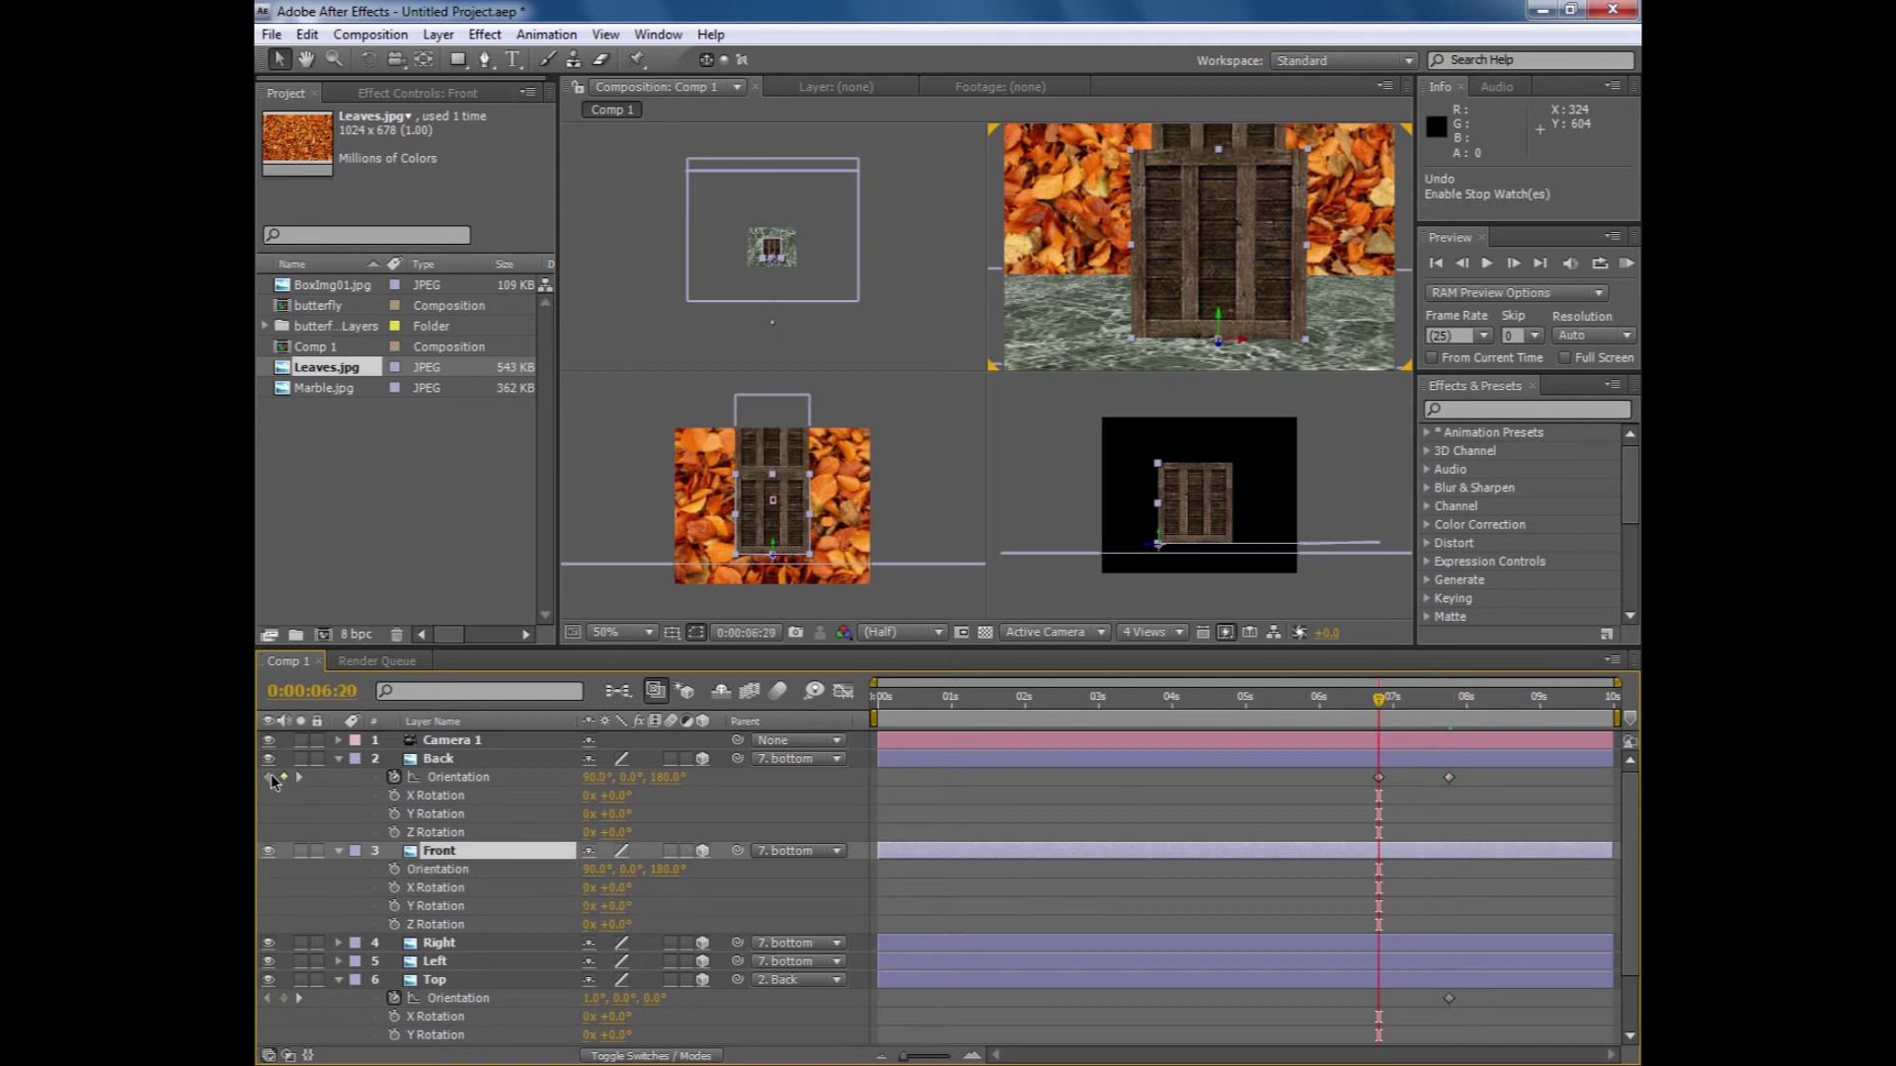
{"action": "left_click", "coordinate": [395, 873]}
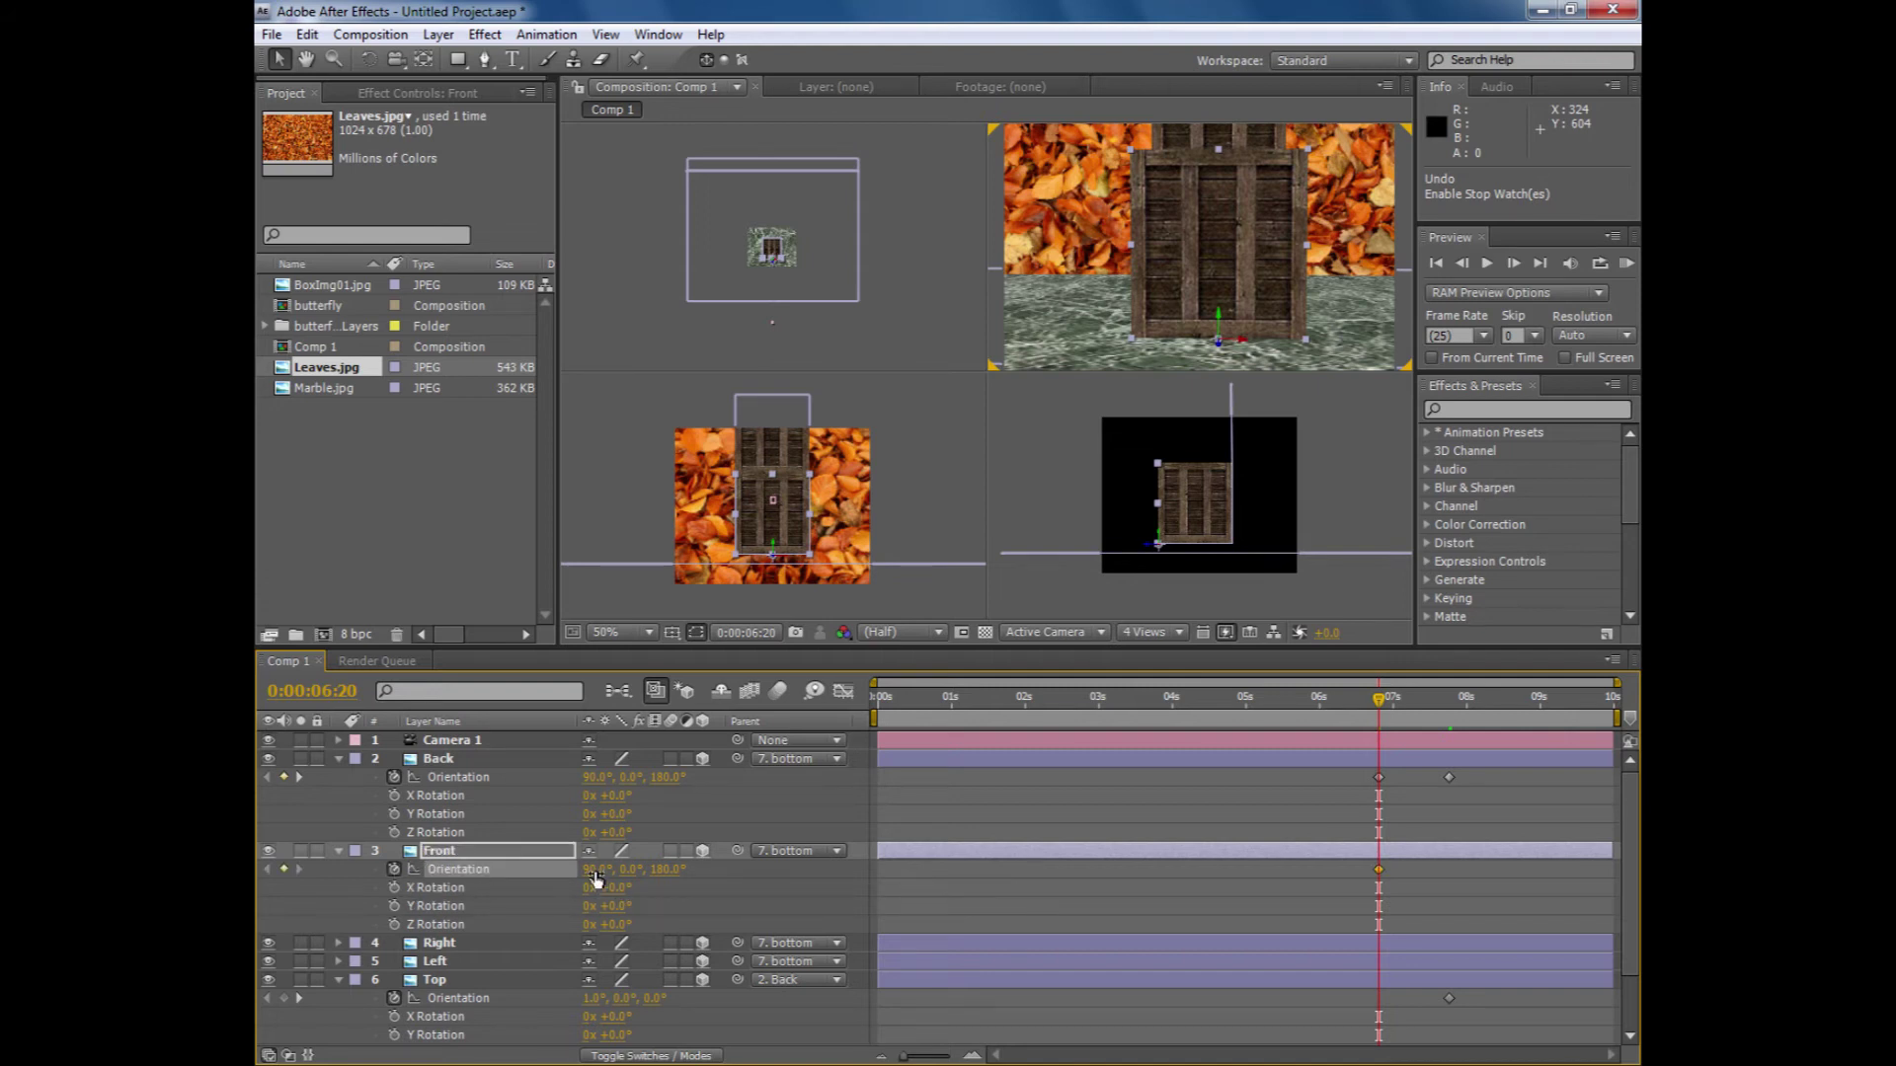
- Set the Front layer's X orientation to 1° at 0:00:07:19, leaving its 0:00:06:20 keyframe as it was
{"action": "left_click_drag", "start_coordinate": [596, 879], "coordinate": [506, 876]}
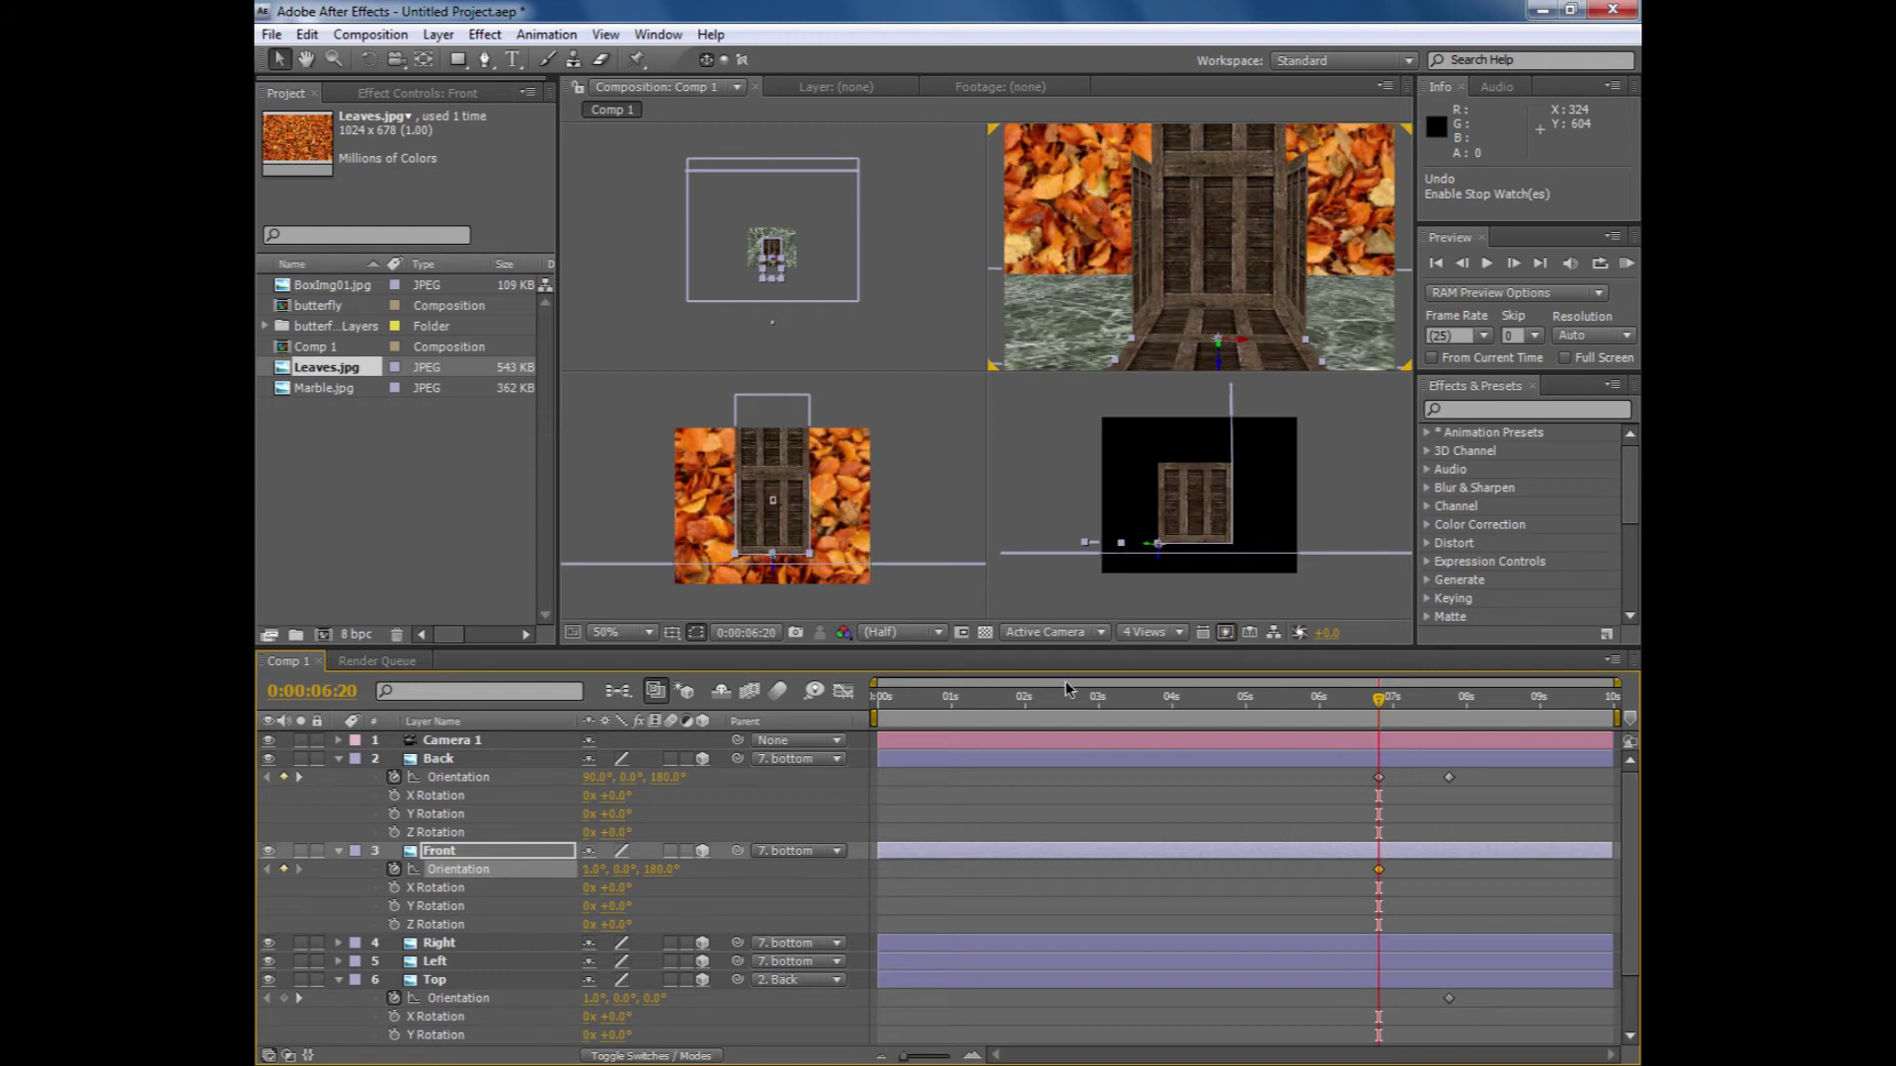
{"action": "key", "text": "ctrl+shift+z"}
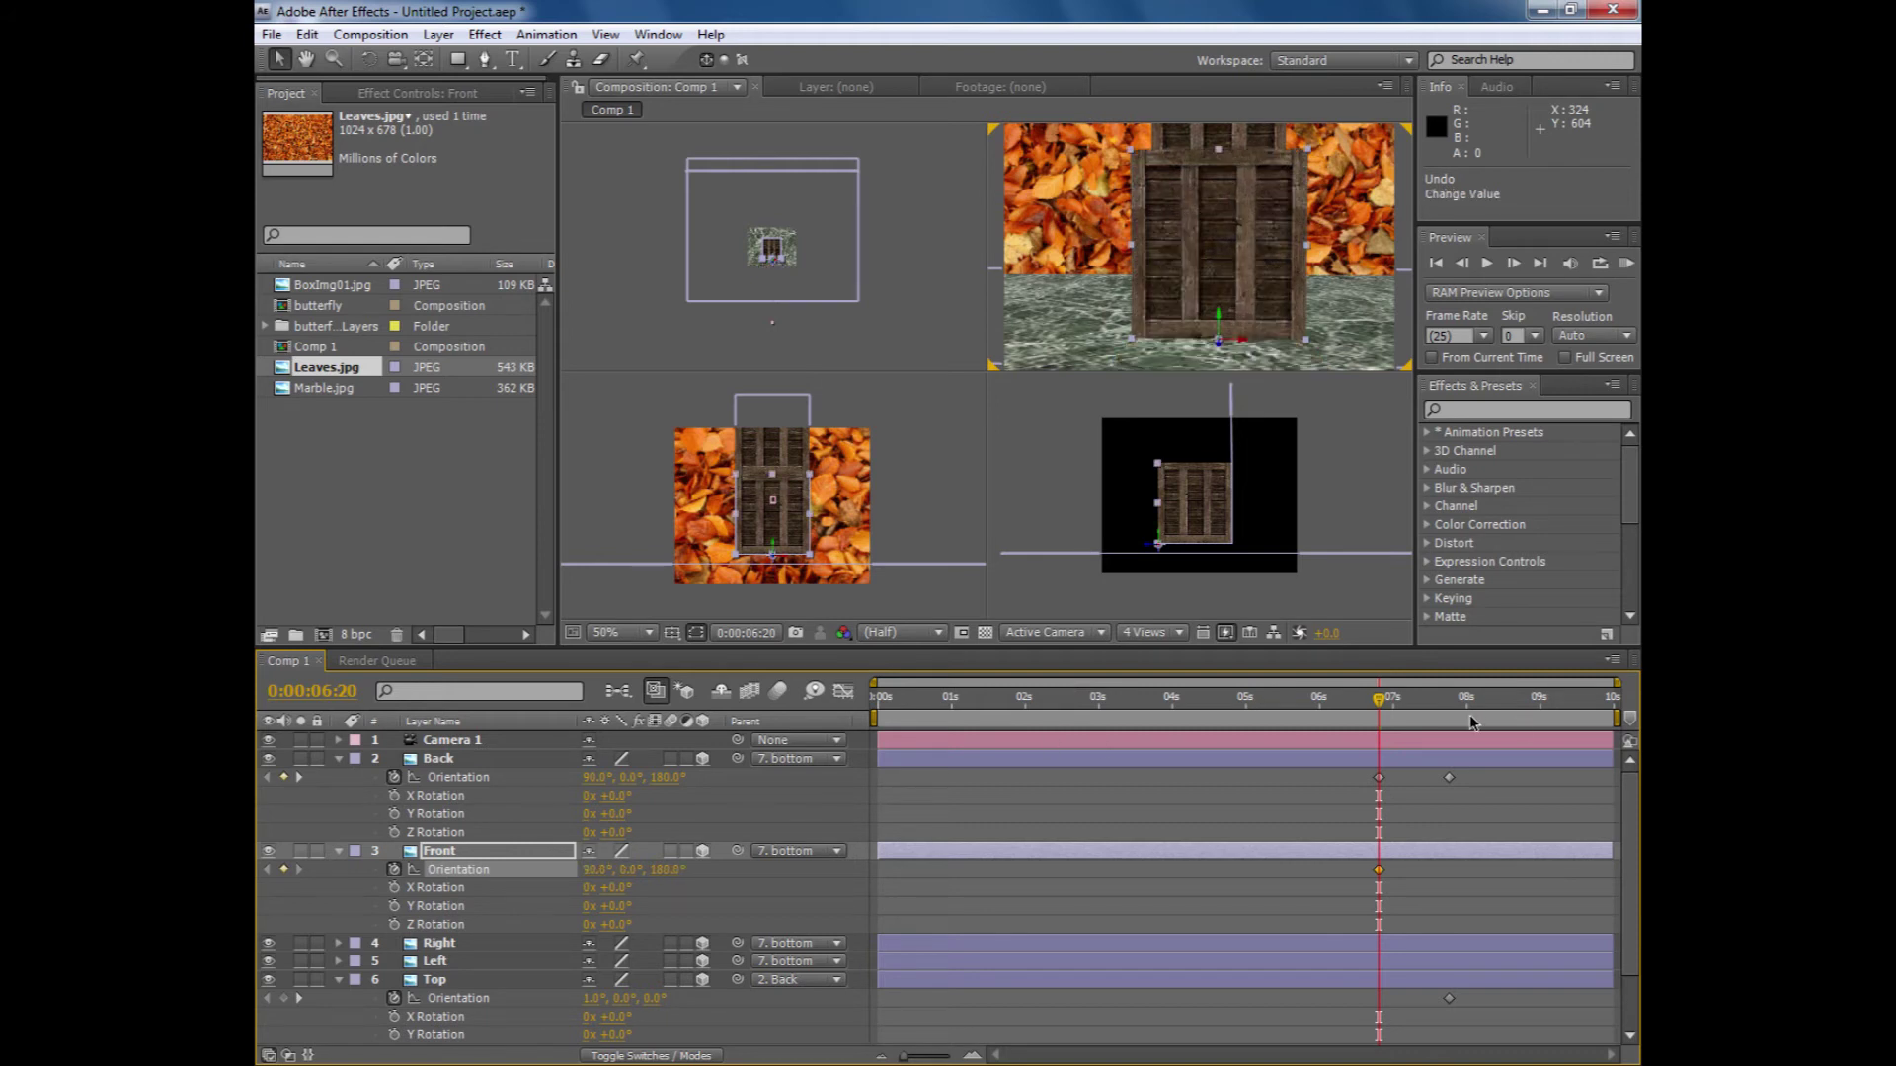
{"action": "left_click", "coordinate": [299, 778]}
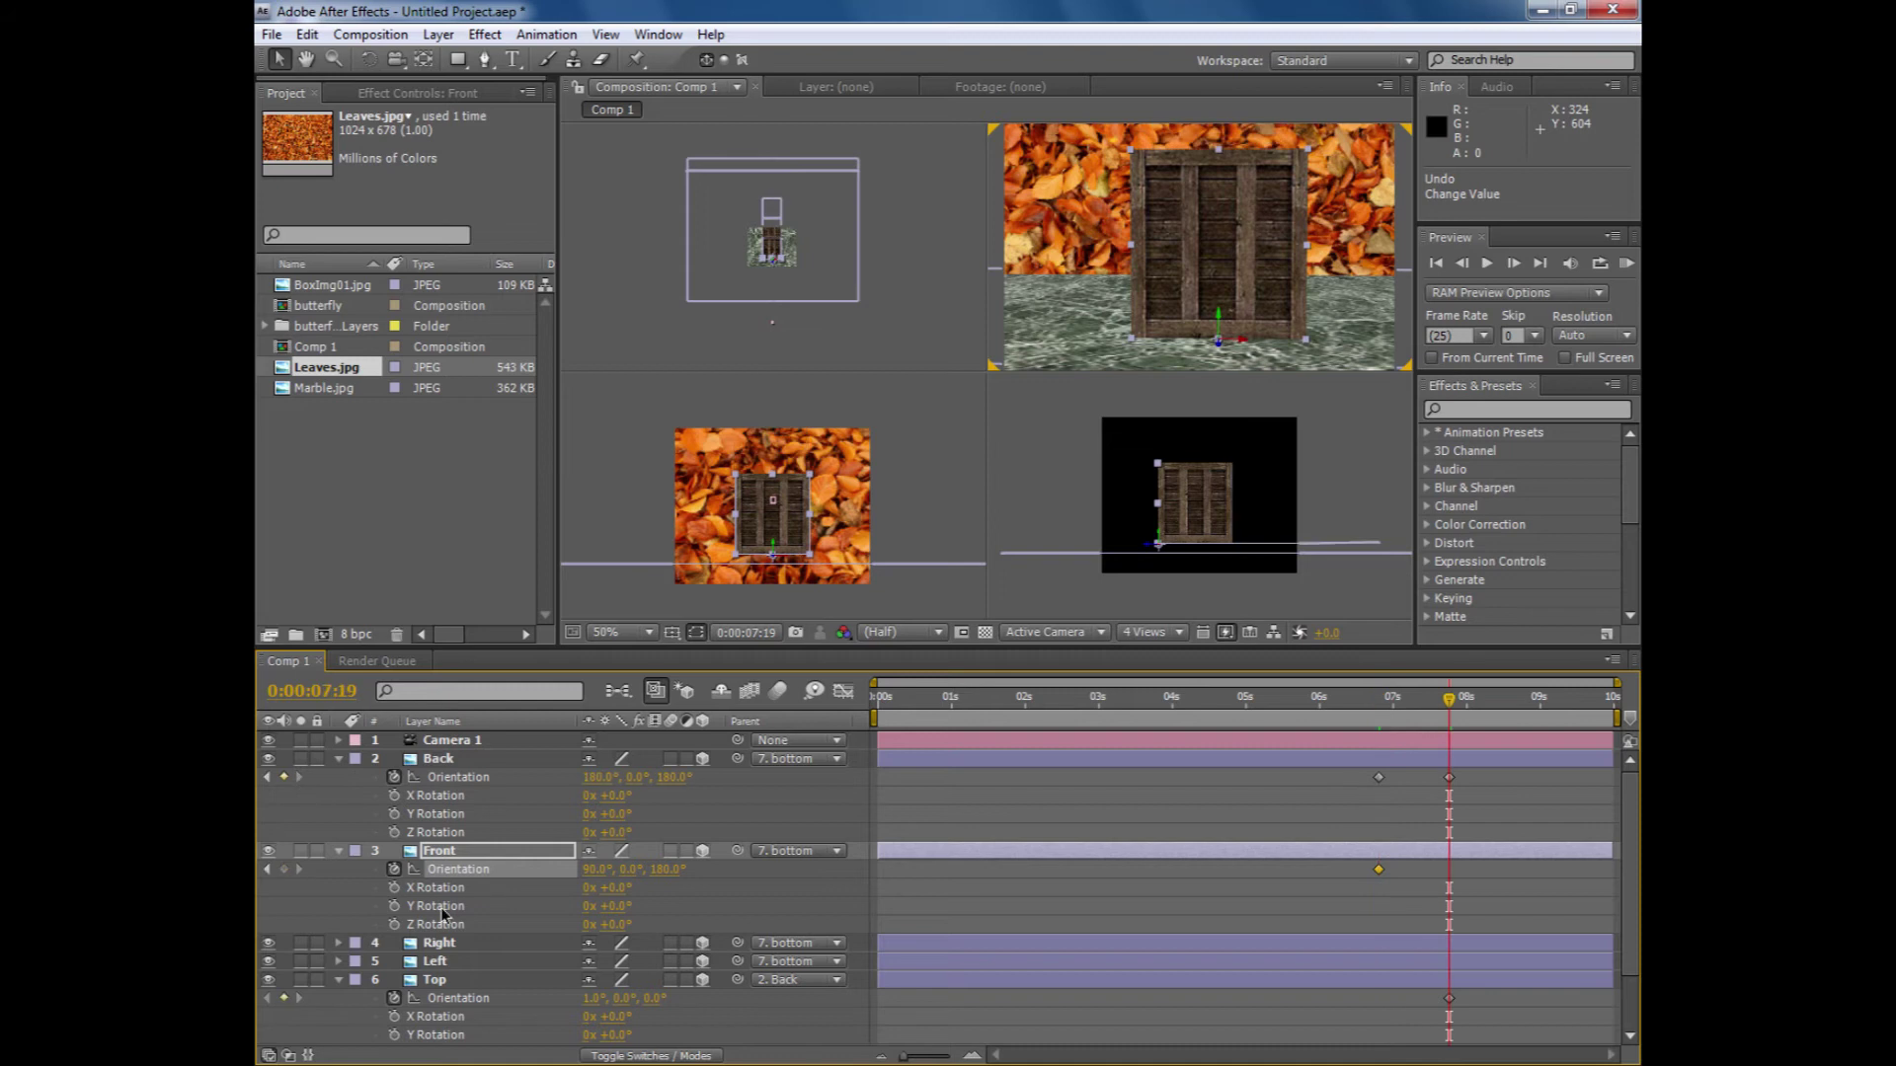
{"action": "left_click", "coordinate": [593, 869]}
{"action": "type", "text": "1"}
{"action": "key", "text": "Tab"}
- Add an orientation keyframe to the Right layer at 0:00:06:20, and move the current time to 0:00:07:19
{"action": "left_click_drag", "start_coordinate": [1451, 703], "coordinate": [1392, 719]}
{"action": "left_click_drag", "start_coordinate": [1406, 719], "coordinate": [1367, 721]}
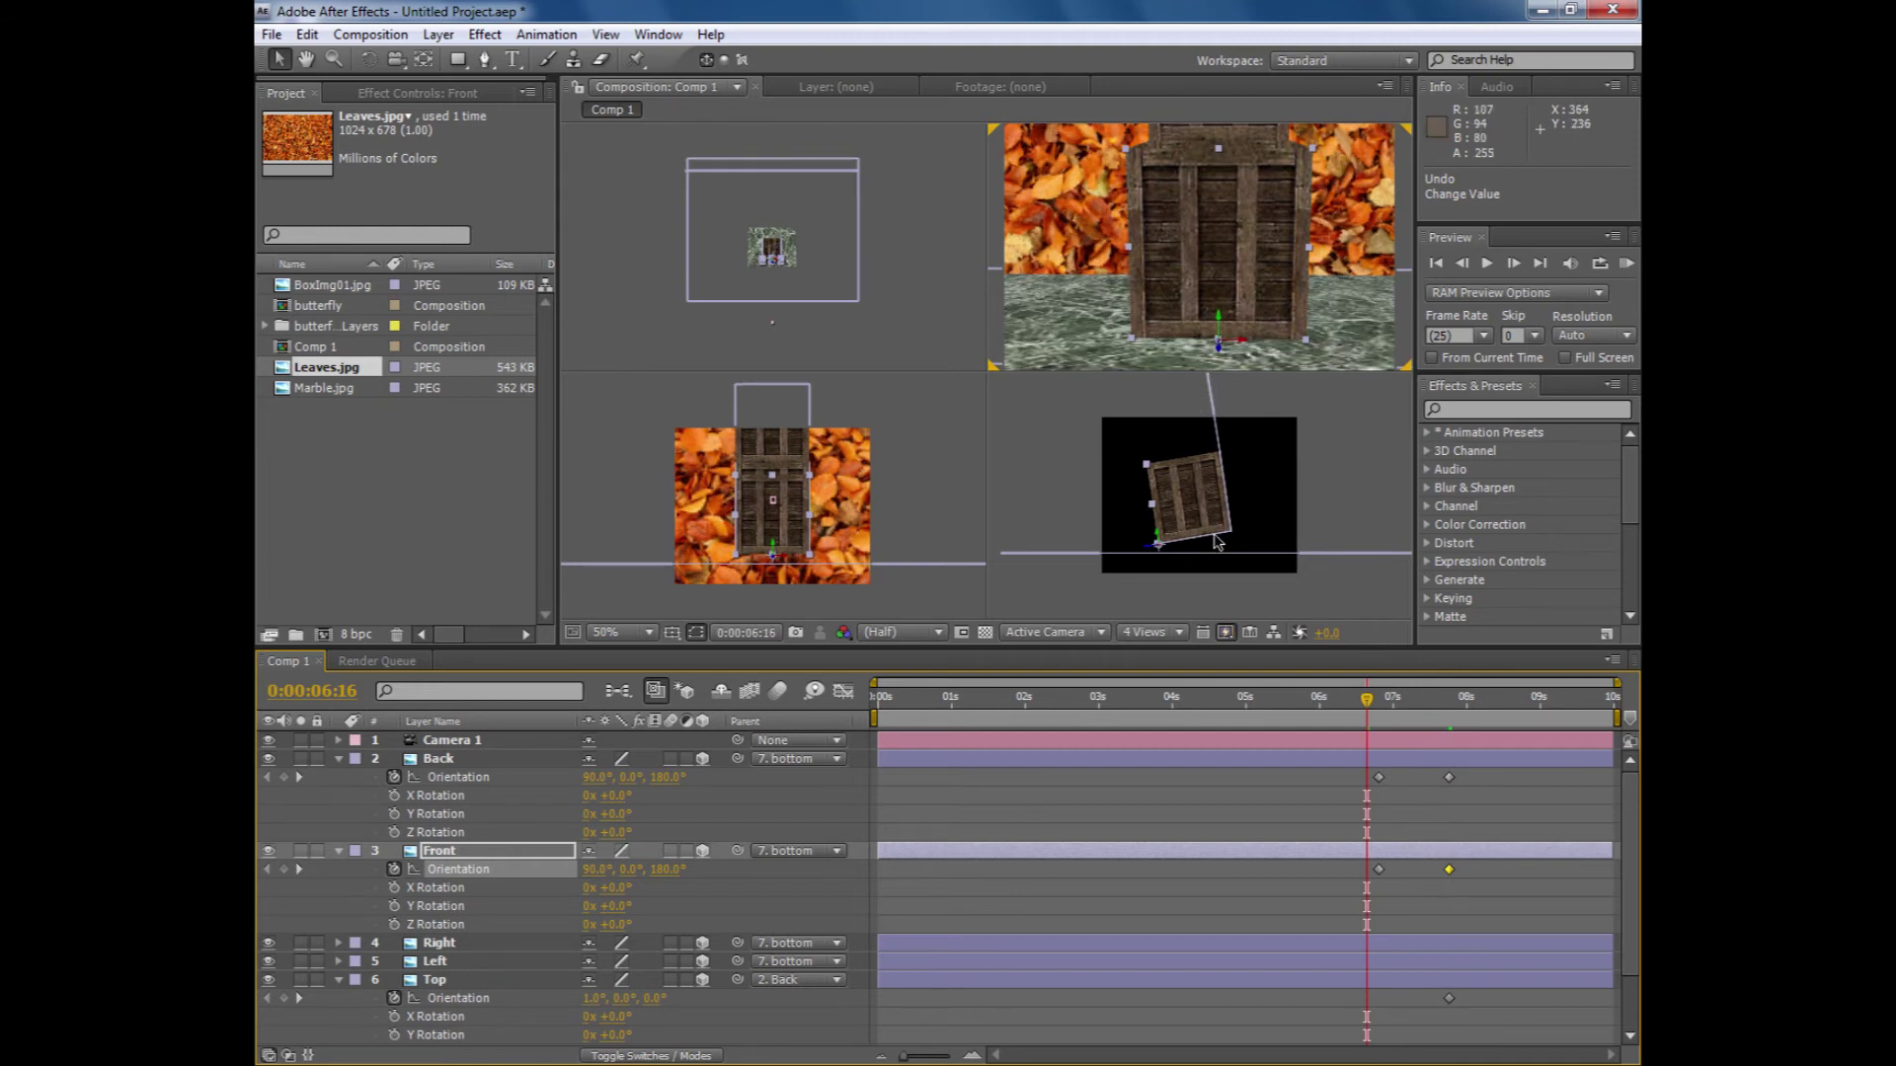
{"action": "mouse_move", "coordinate": [1374, 703]}
{"action": "left_mouse_down"}
{"action": "mouse_move", "coordinate": [1473, 726]}
{"action": "mouse_move", "coordinate": [1381, 726]}
{"action": "left_mouse_up"}
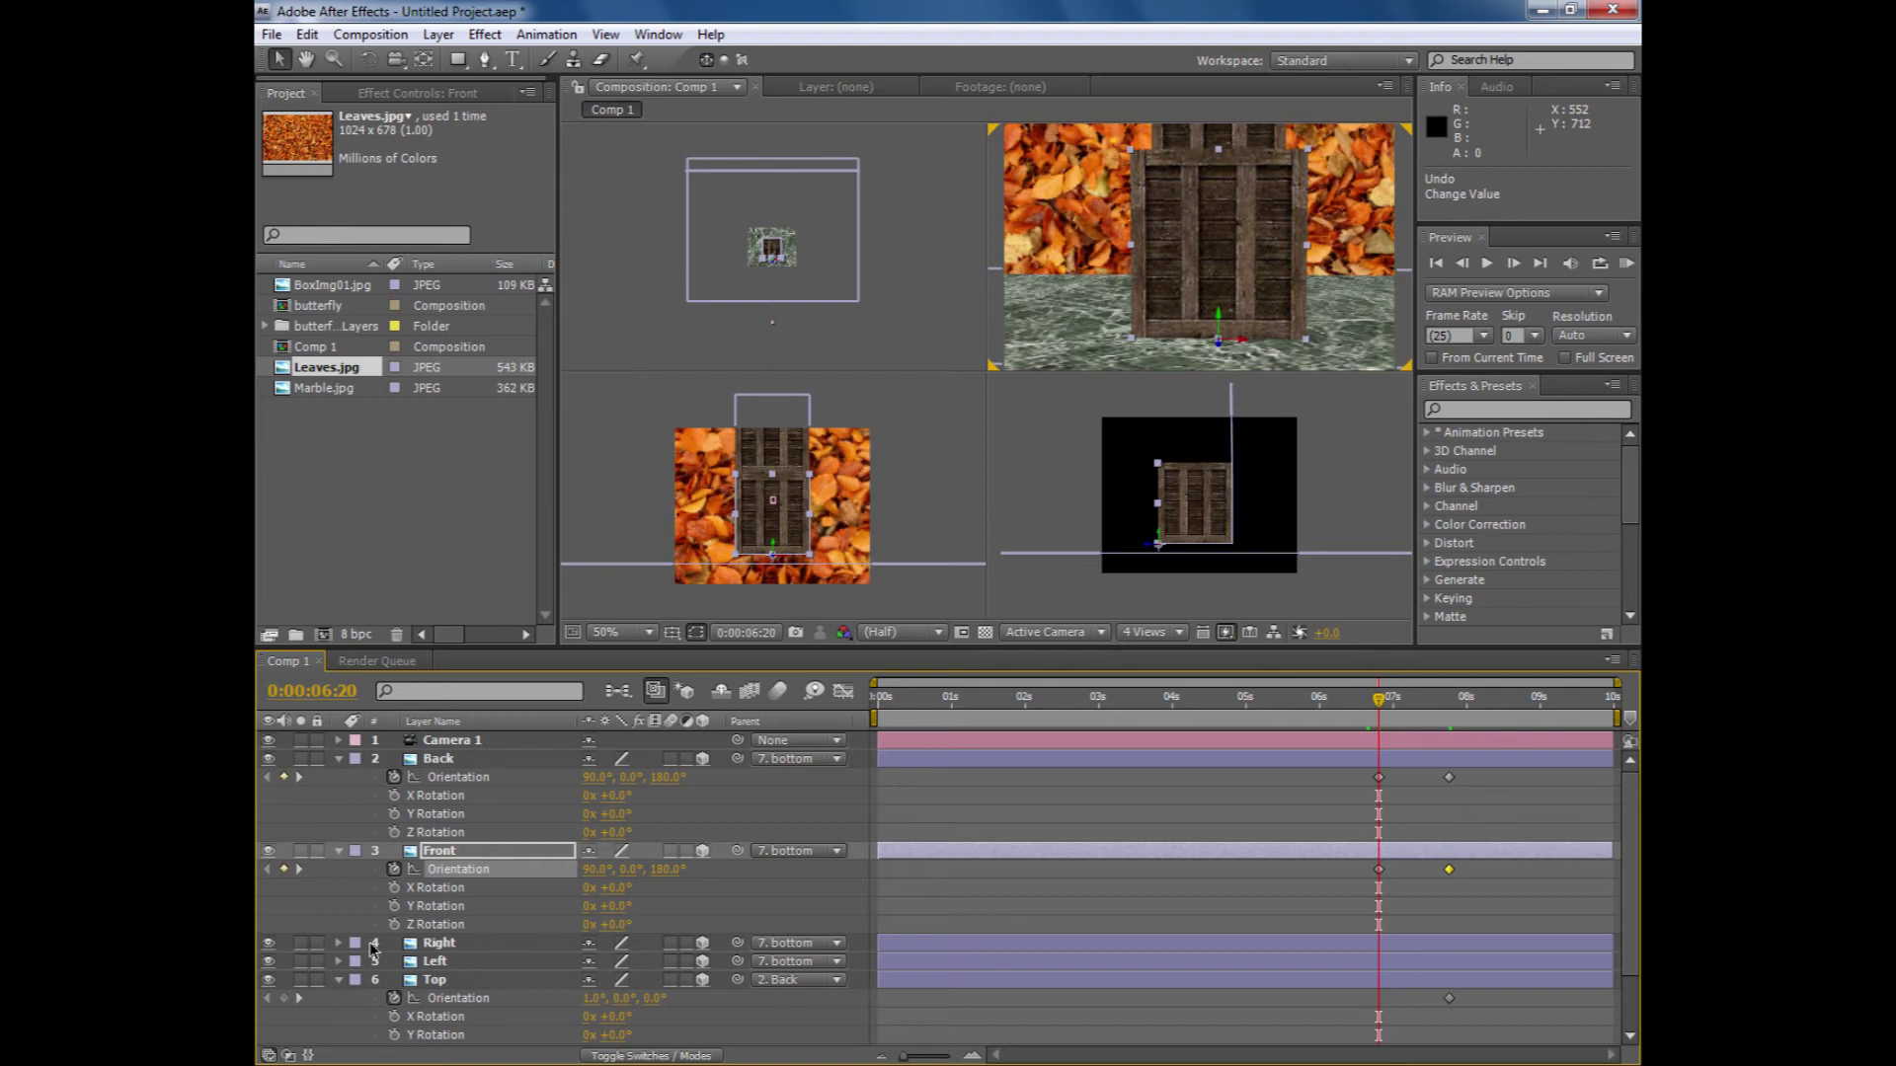
{"action": "left_click", "coordinate": [437, 946]}
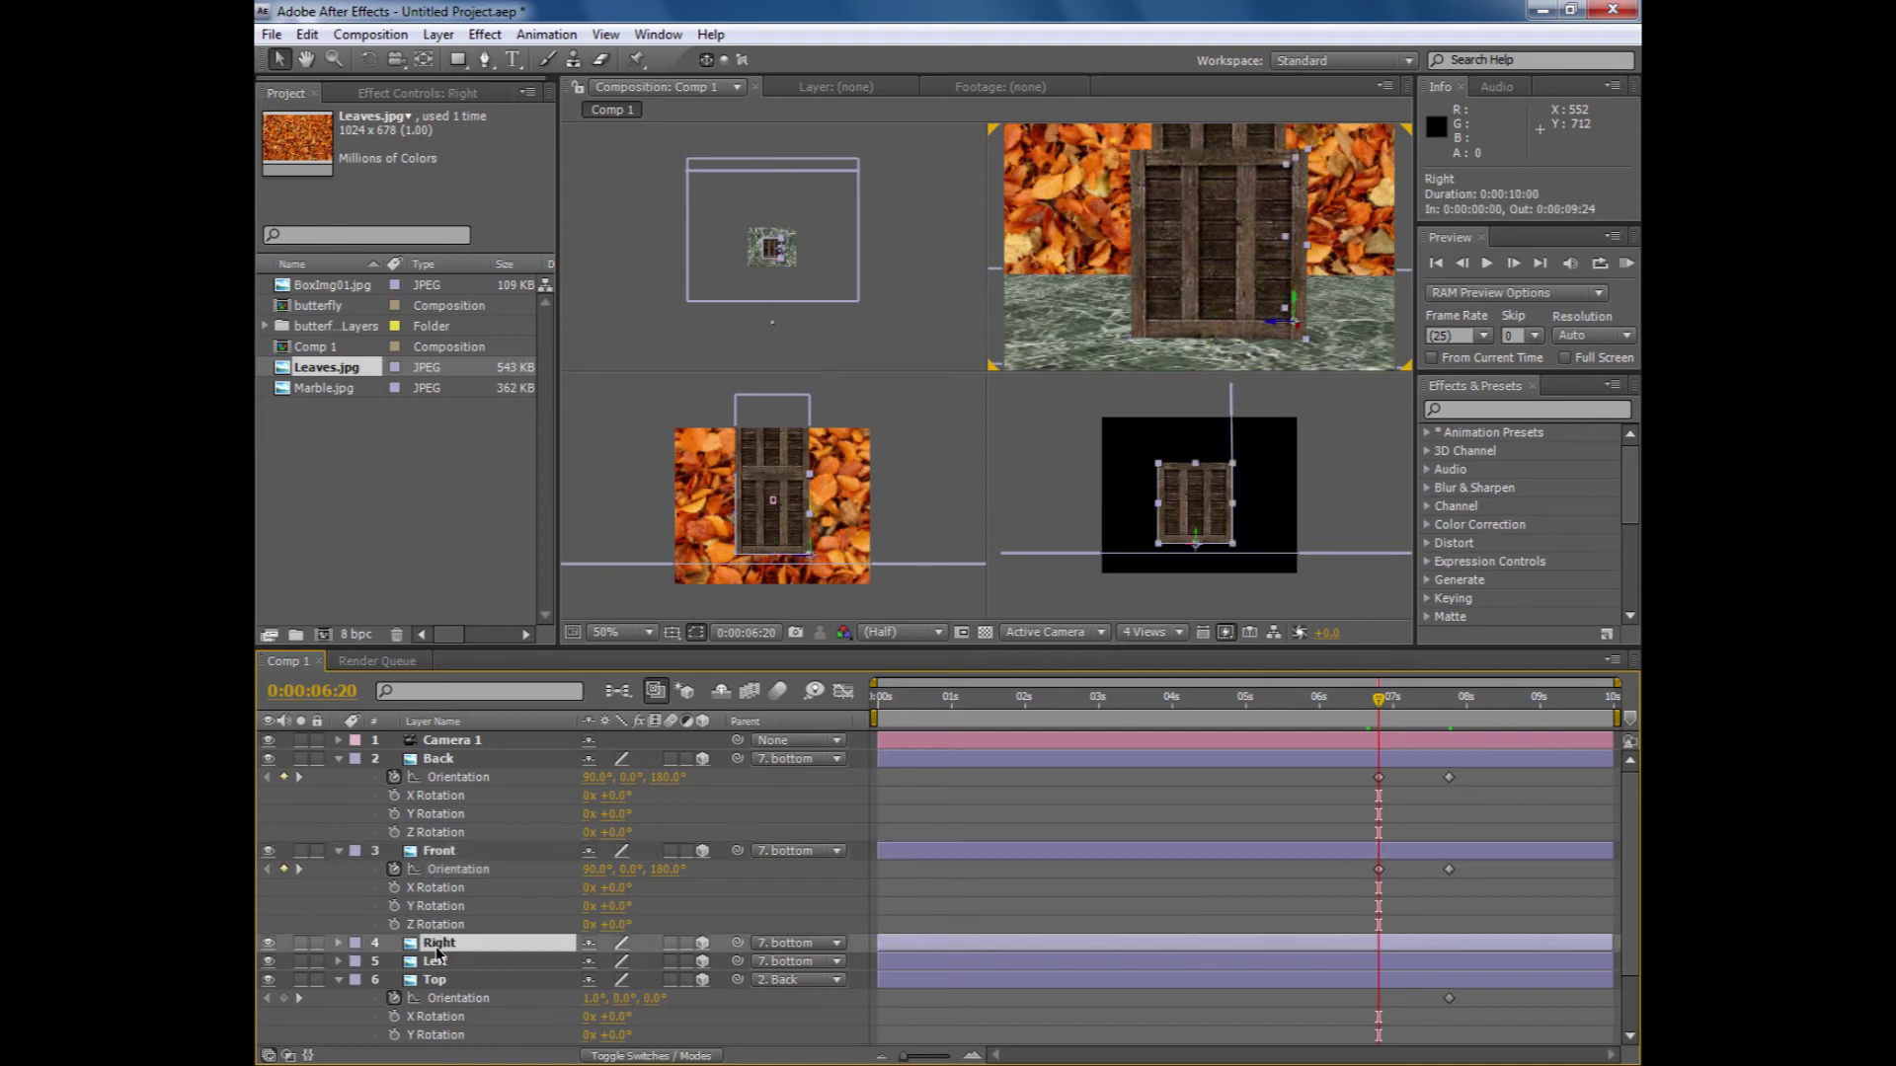
{"action": "key", "text": "r"}
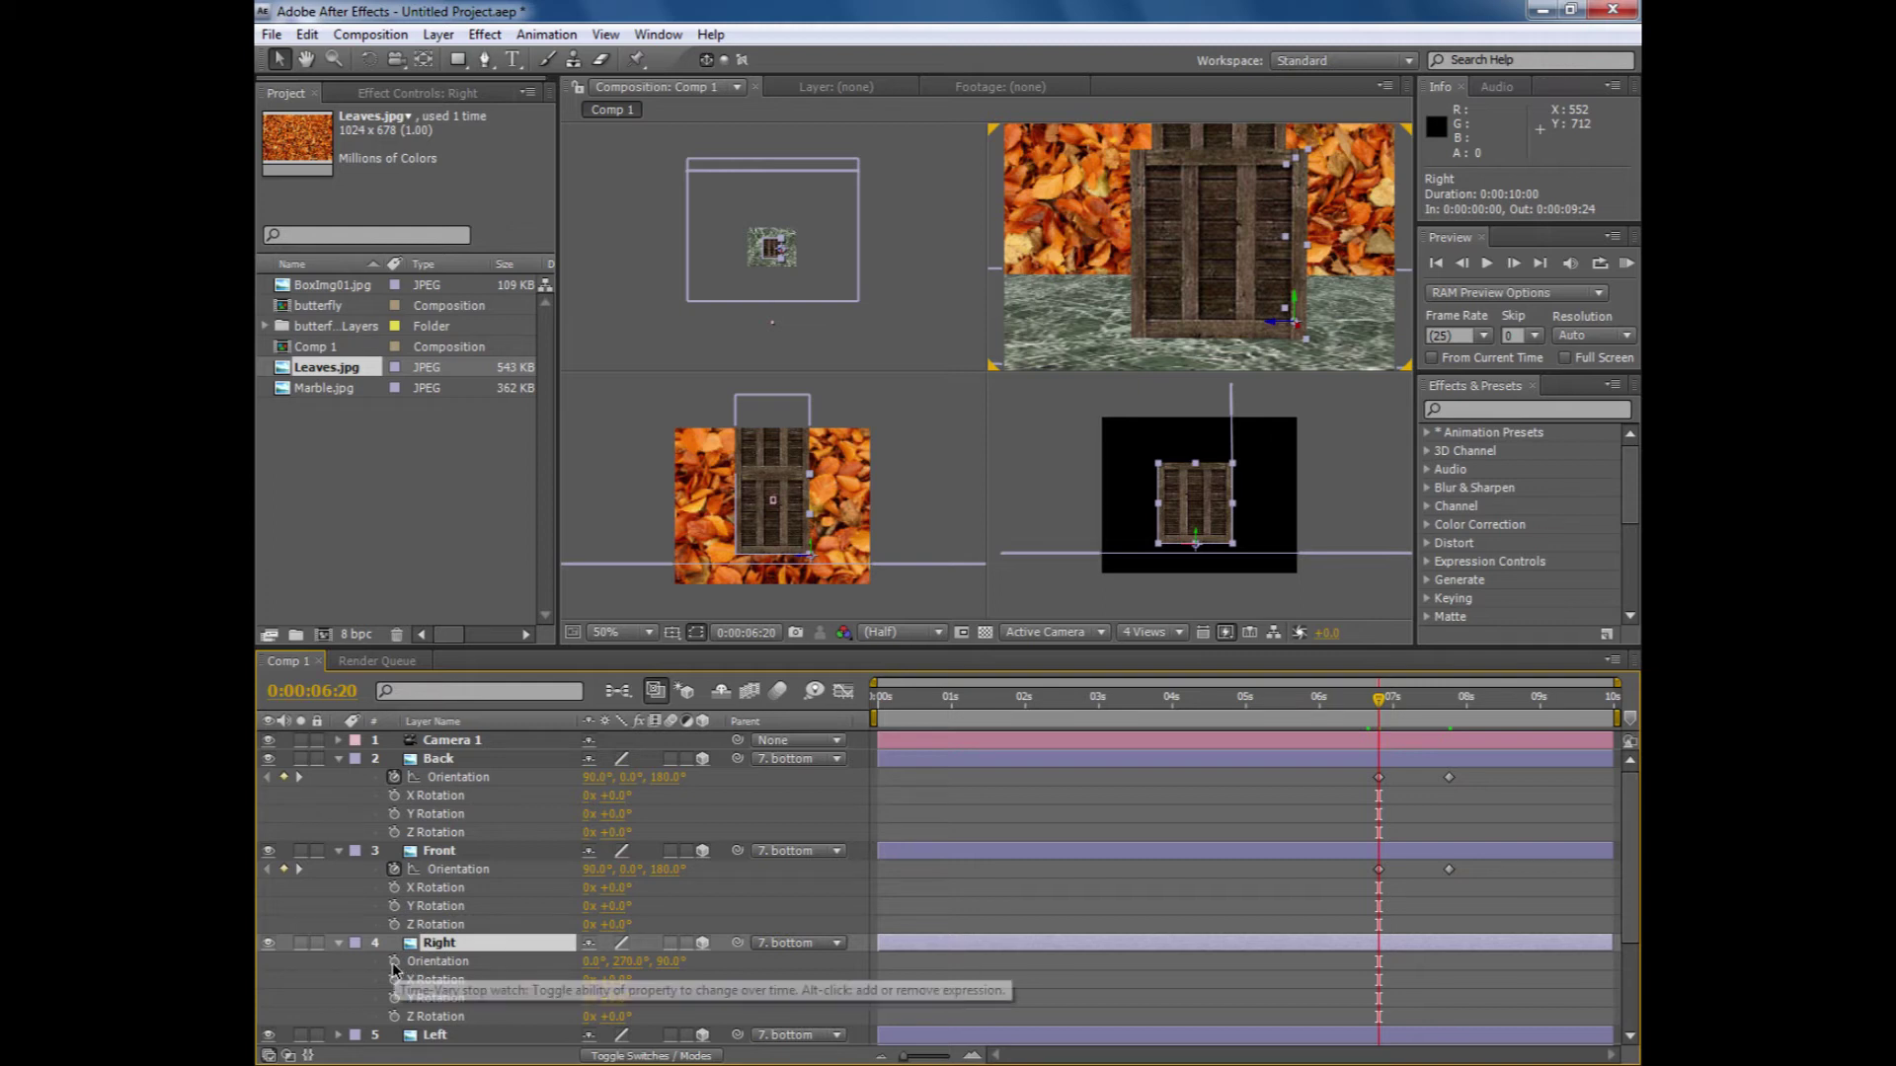
{"action": "left_click", "coordinate": [394, 963]}
{"action": "left_click", "coordinate": [299, 869]}
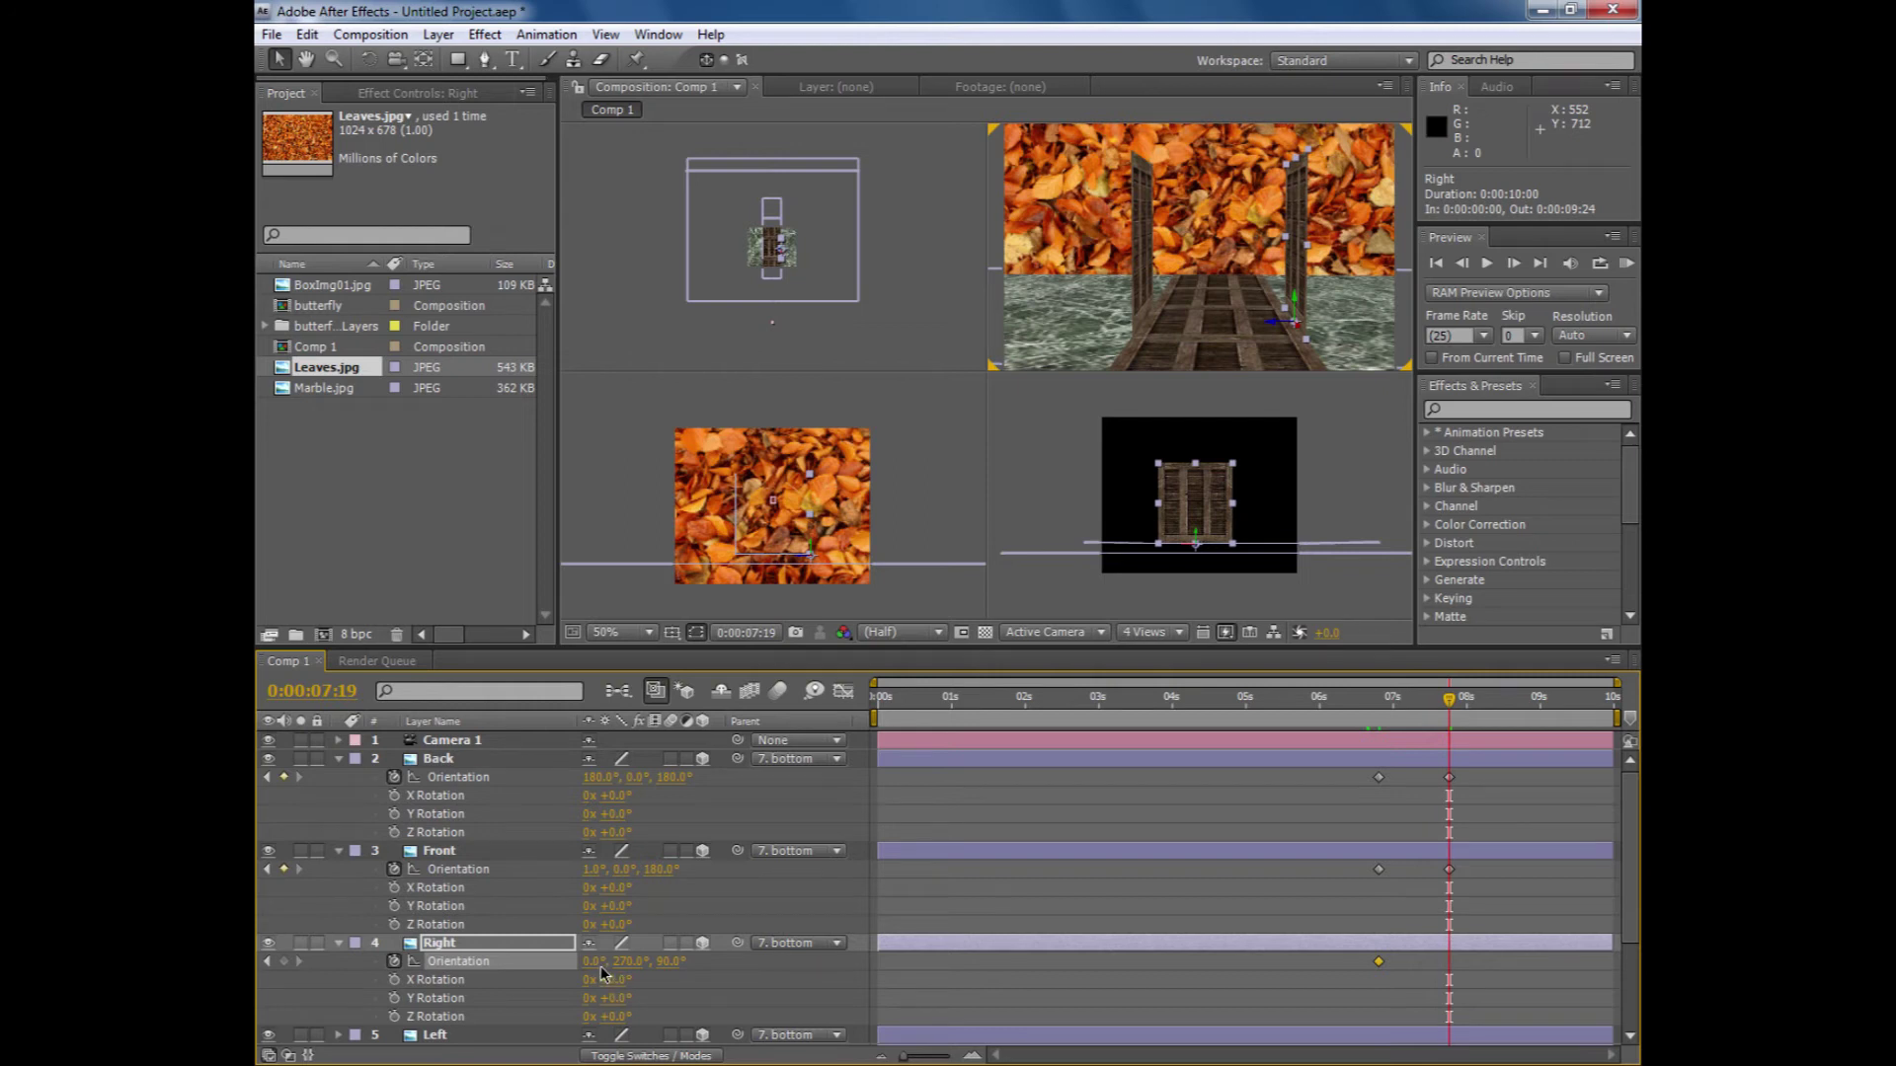
{"action": "left_click_drag", "start_coordinate": [596, 961], "coordinate": [616, 963]}
{"action": "key", "text": "ctrl+z"}
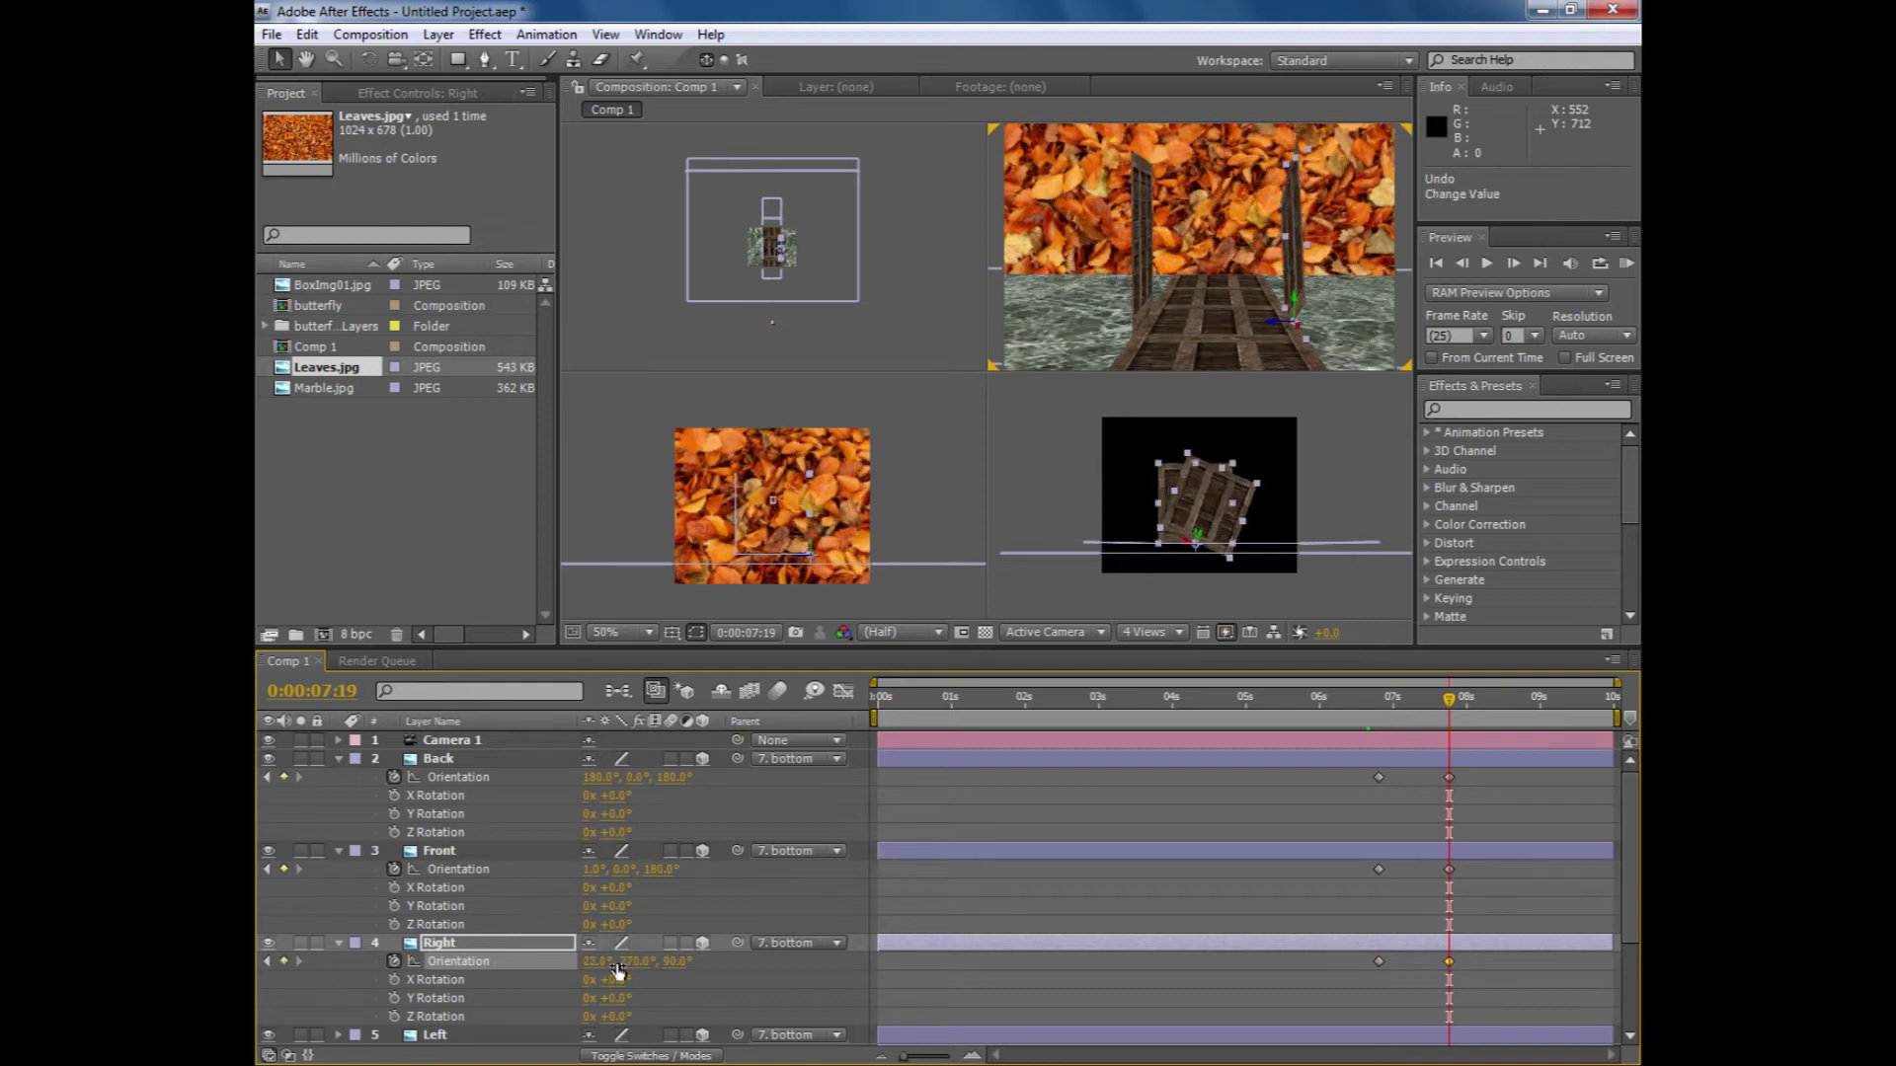
{"action": "left_click_drag", "start_coordinate": [620, 970], "coordinate": [606, 966]}
{"action": "key", "text": "ctrl+z"}
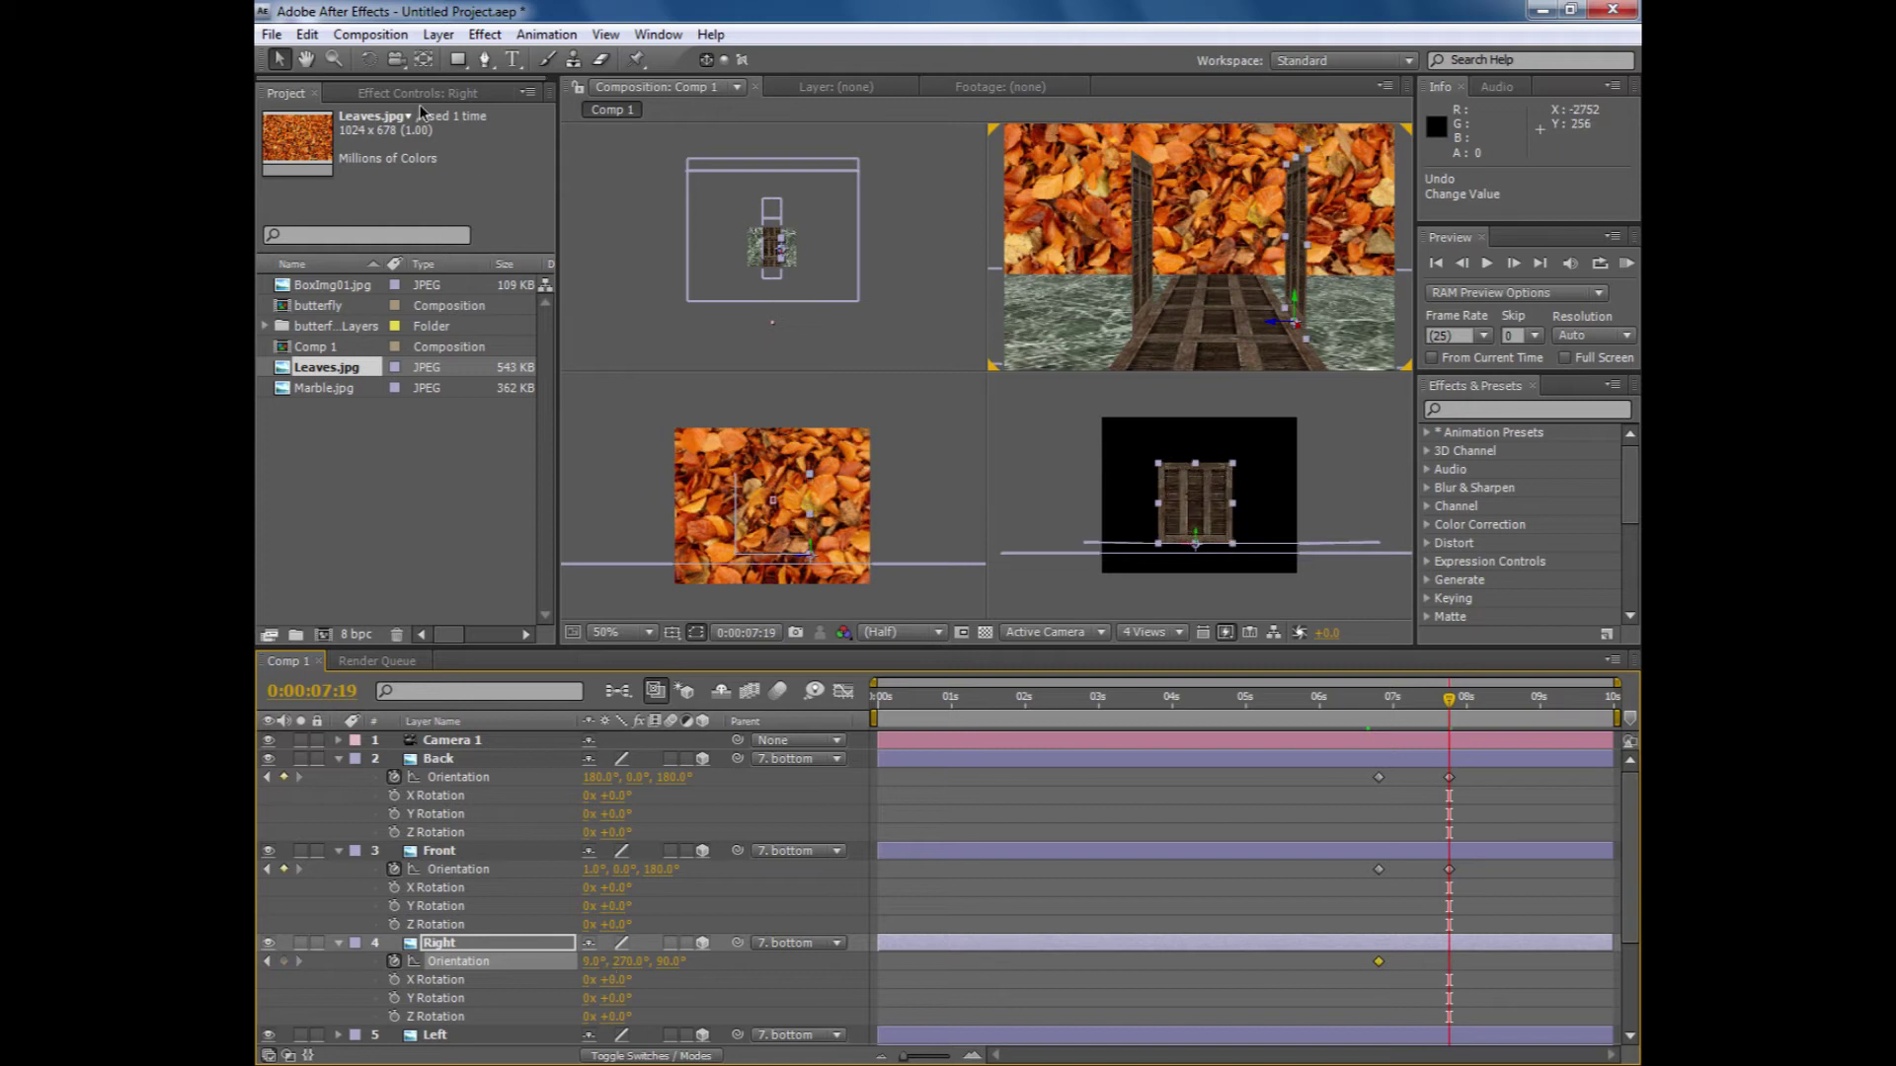
- Fold the Right layer outward with the Rotation tool to an orientation of 180°, 359.9°, 270° at 0:00:07:19
{"action": "left_click", "coordinate": [367, 60]}
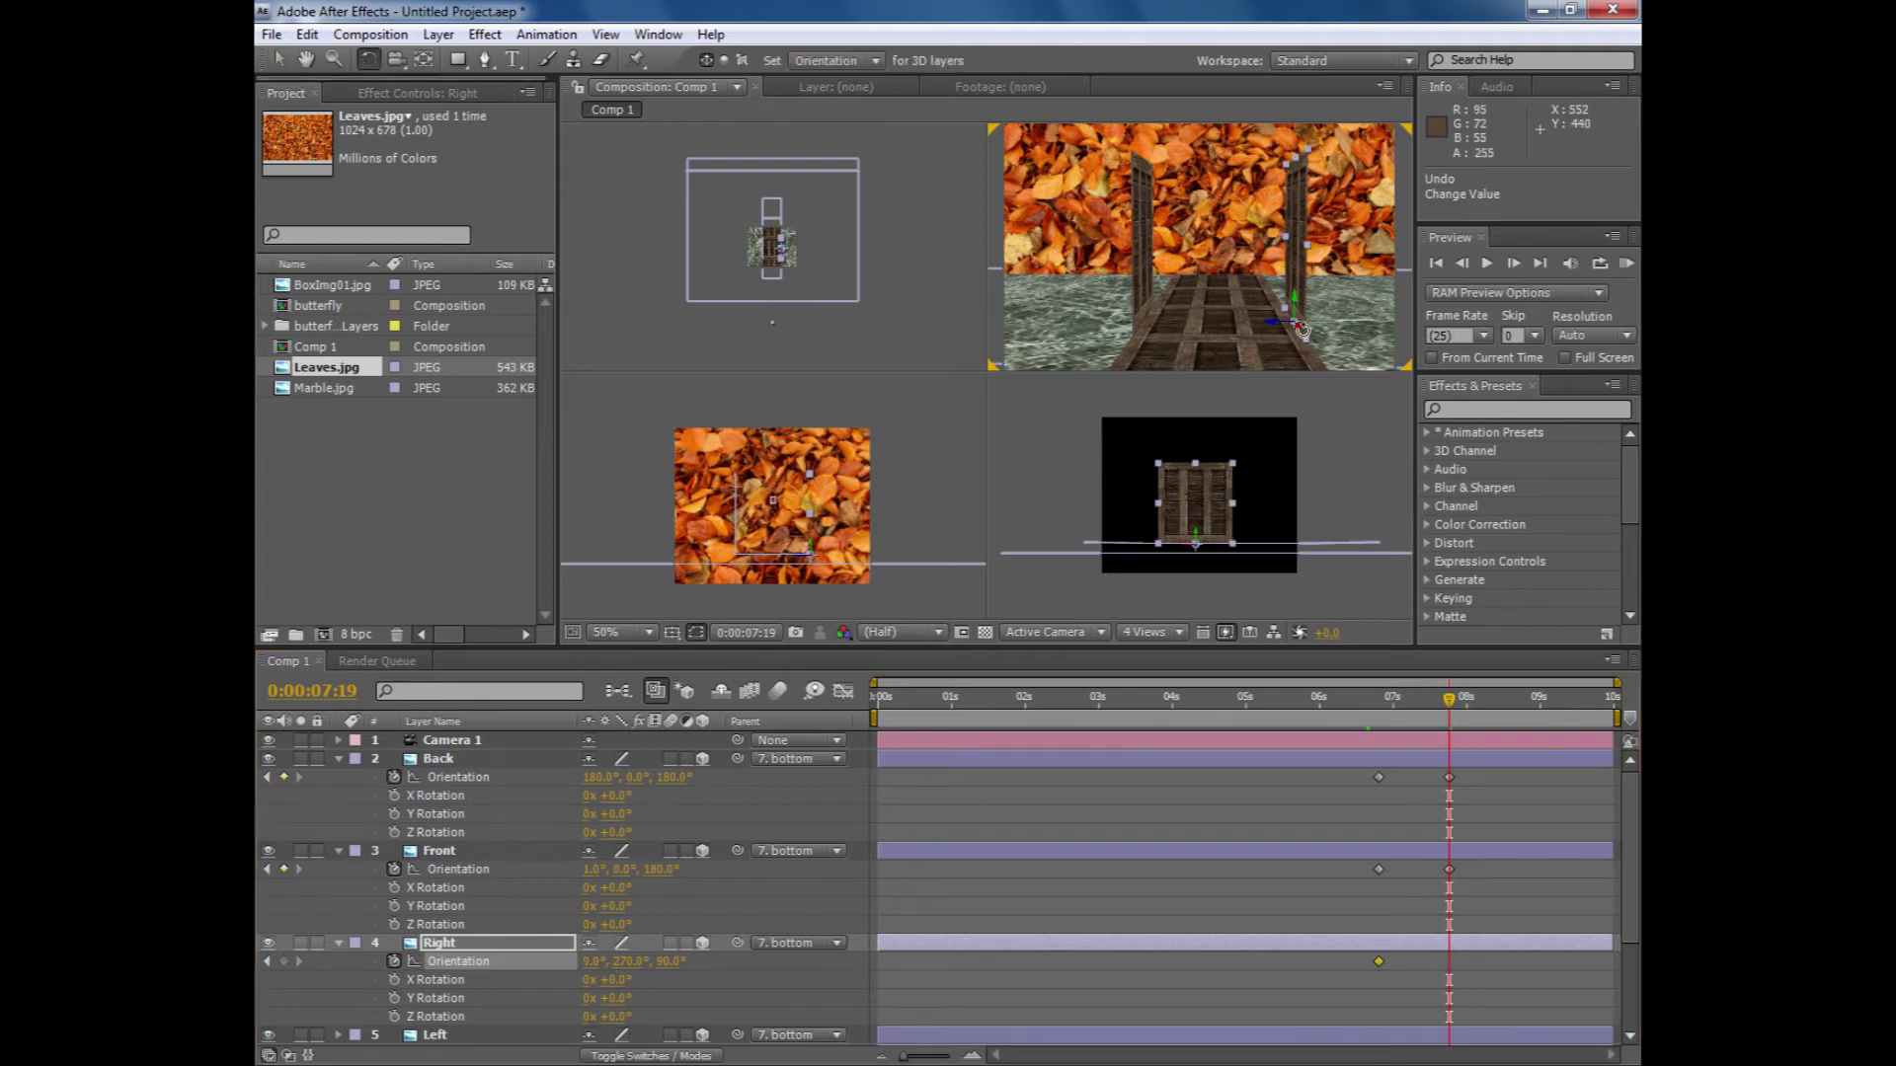
{"action": "left_click_drag", "start_coordinate": [1301, 328], "coordinate": [1310, 340]}
{"action": "key", "text": "ctrl+z"}
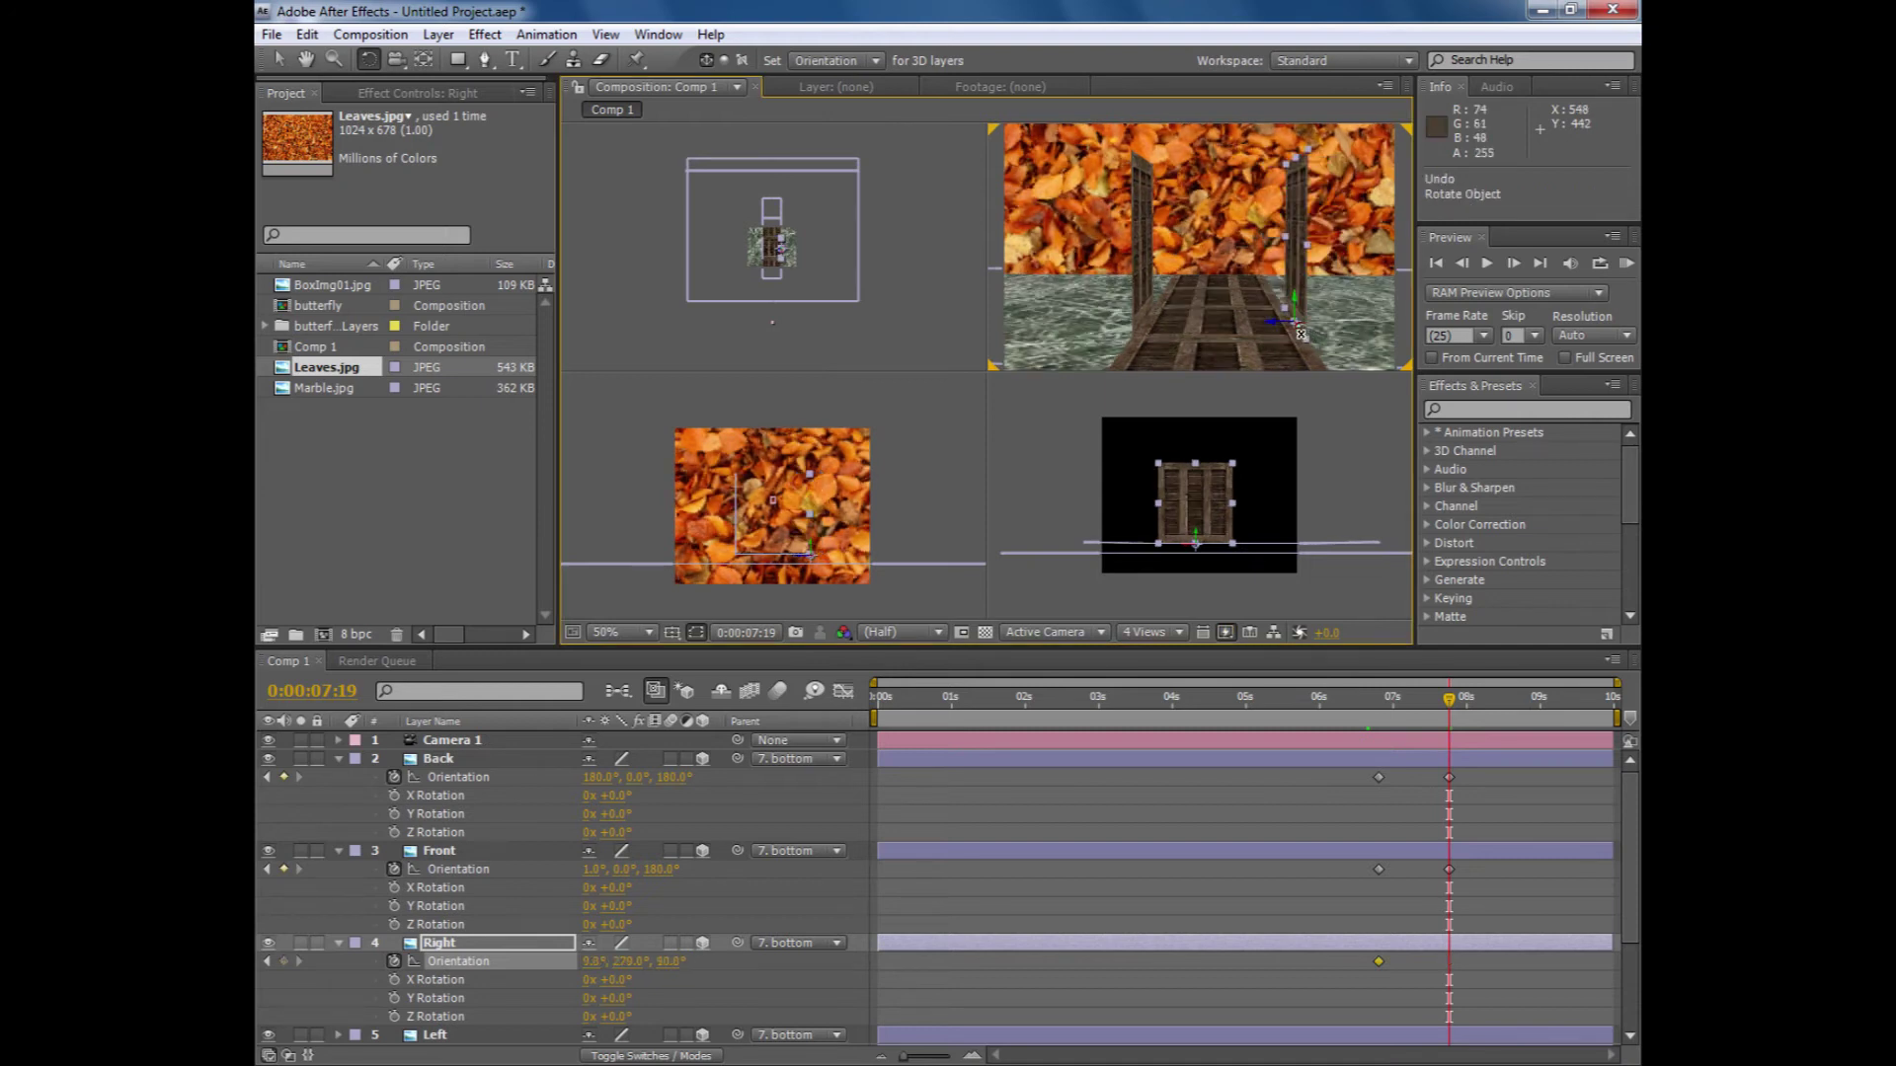
{"action": "left_click_drag", "start_coordinate": [1304, 334], "coordinate": [1364, 339]}
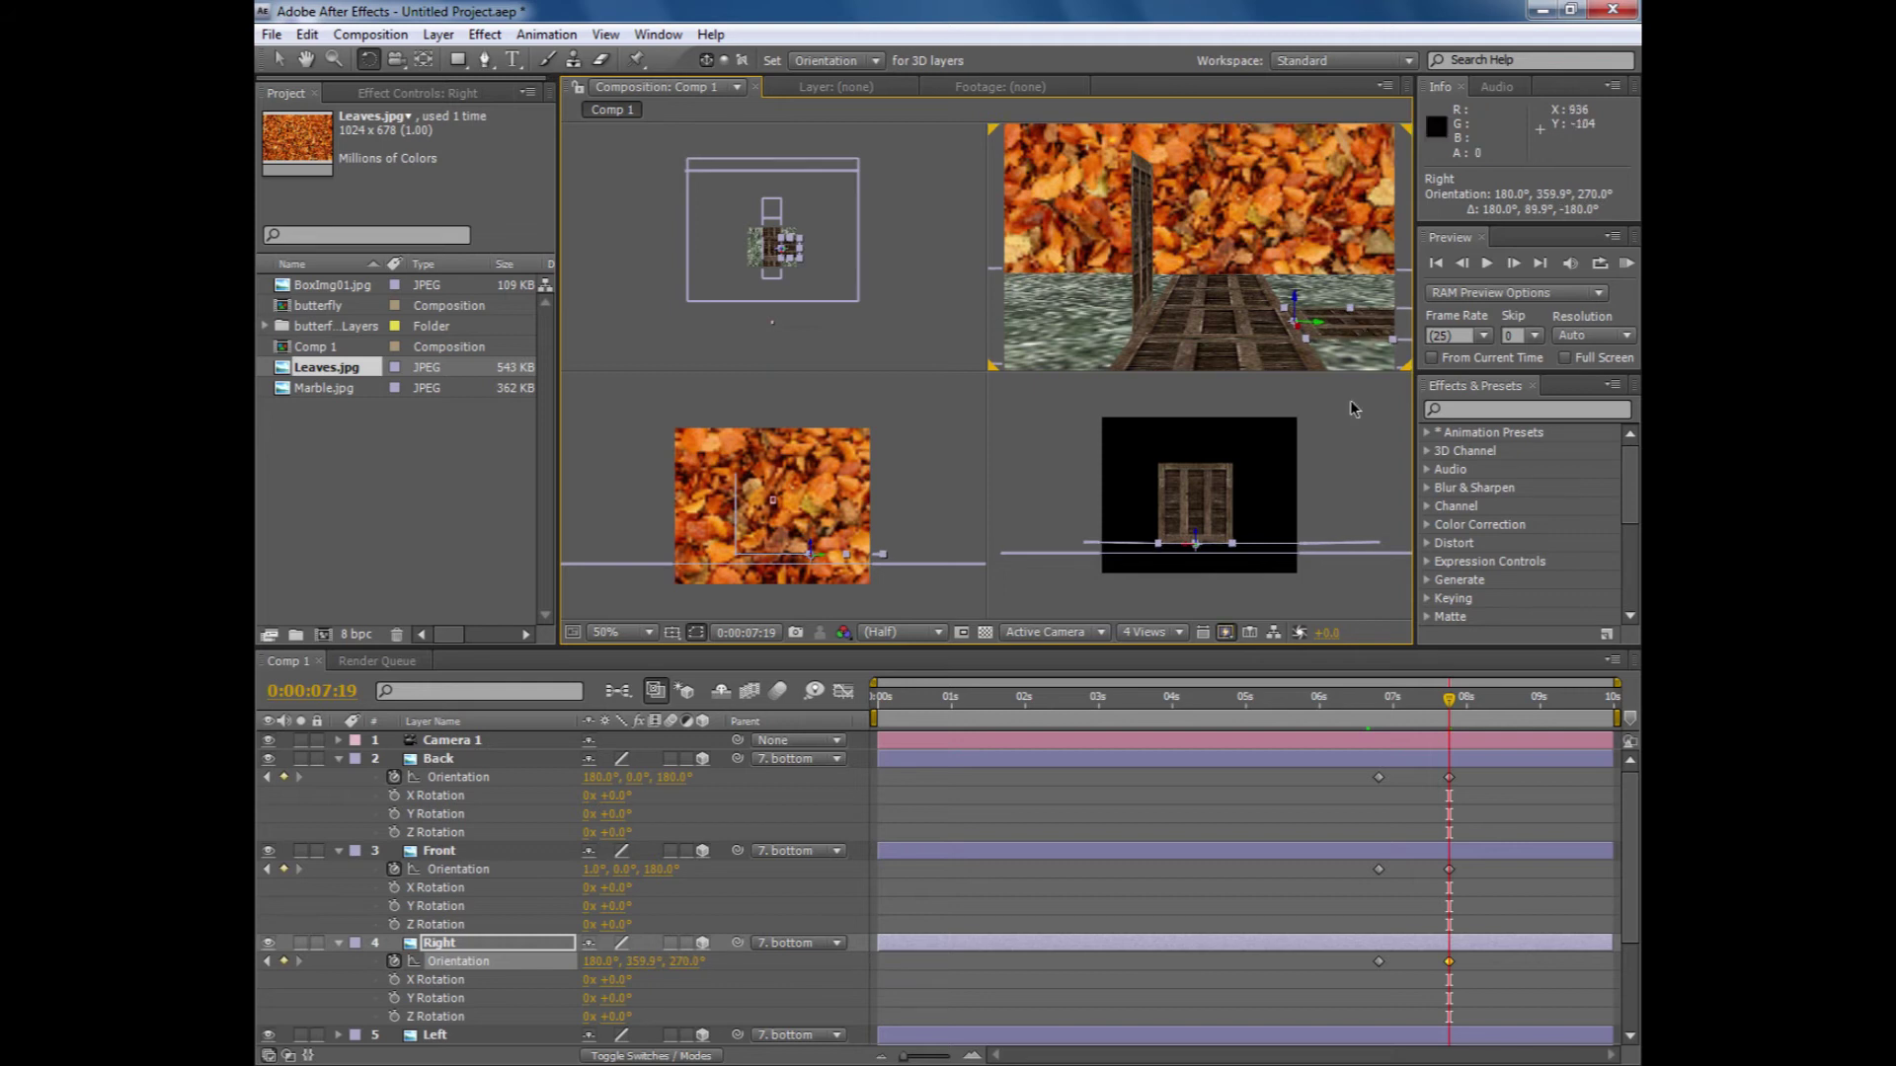
- Add an orientation keyframe to the Left layer at 0:00:06:20, and move the current time to 0:00:07:19
{"action": "left_click", "coordinate": [1143, 251]}
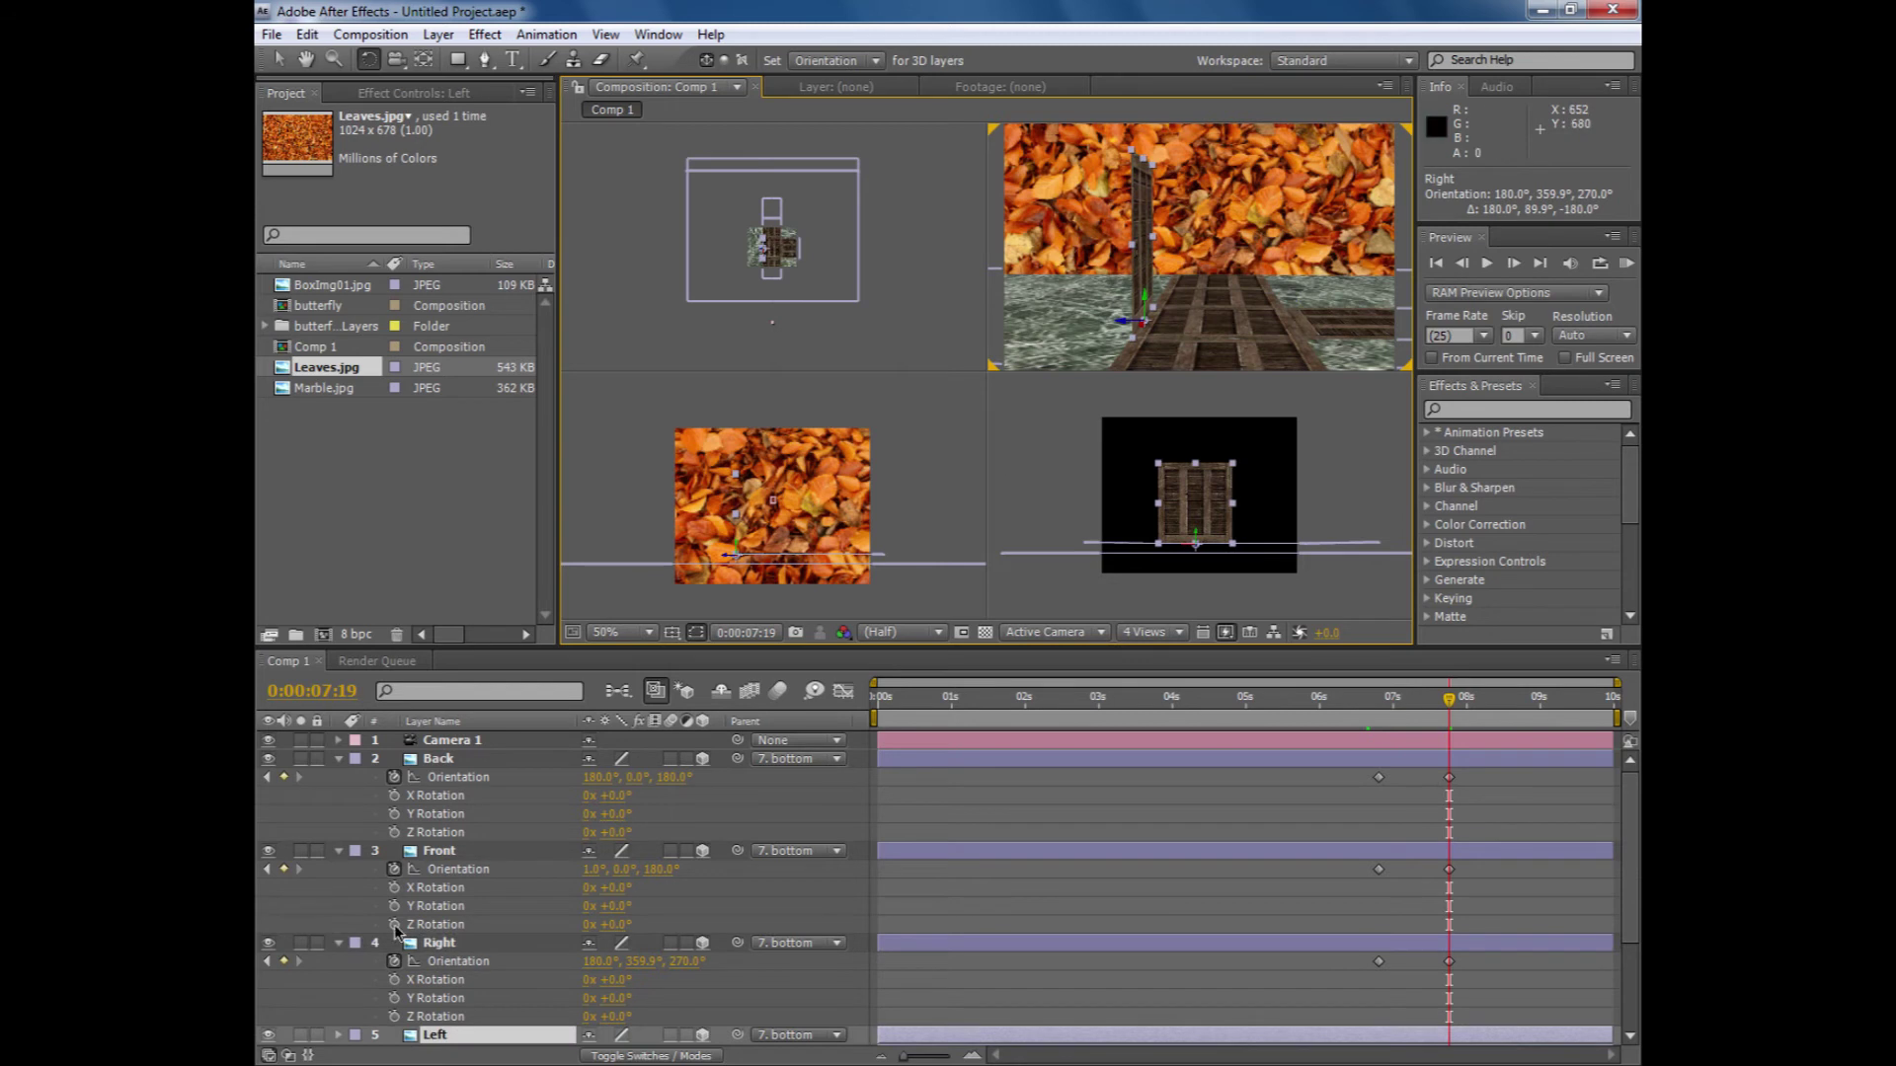
{"action": "scroll", "coordinate": [1627, 953], "scroll_direction": "down", "scroll_amount": 2}
{"action": "scroll", "coordinate": [1626, 958], "scroll_direction": "down", "scroll_amount": 3}
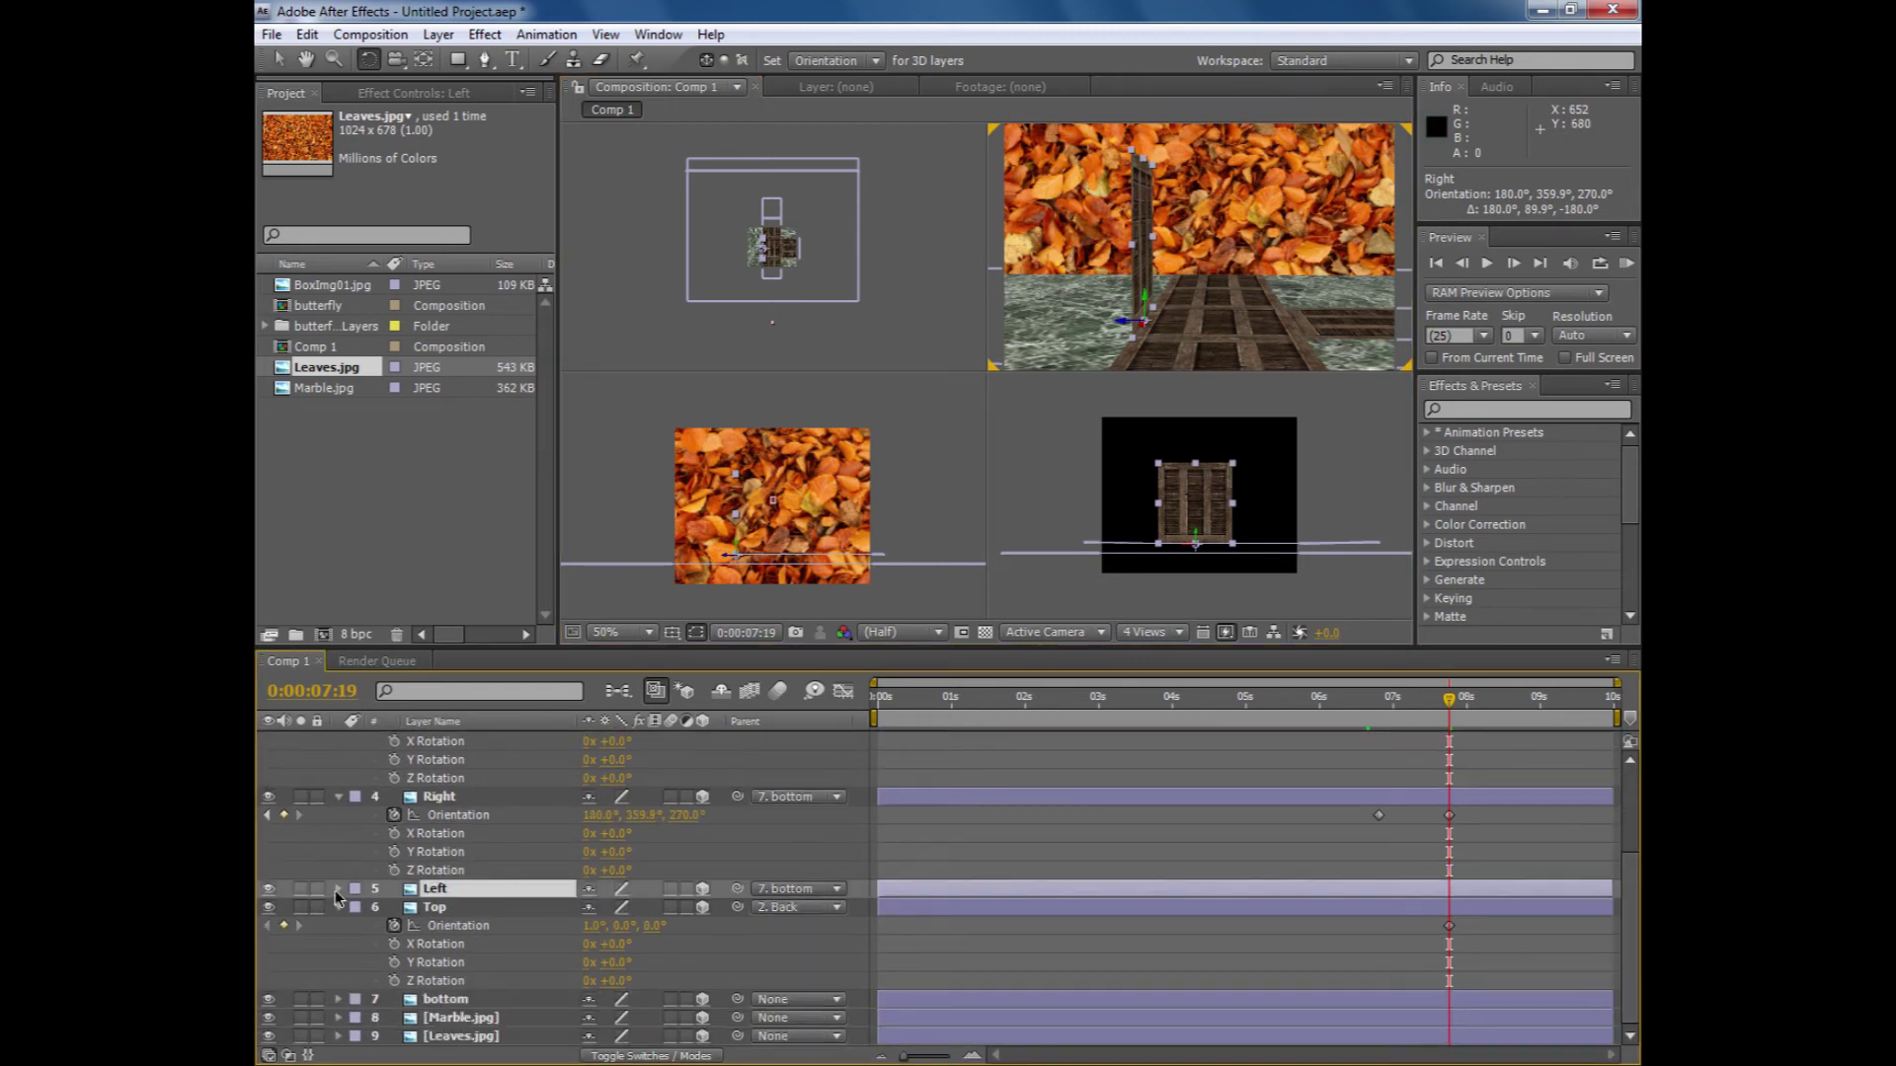
{"action": "key", "text": "r"}
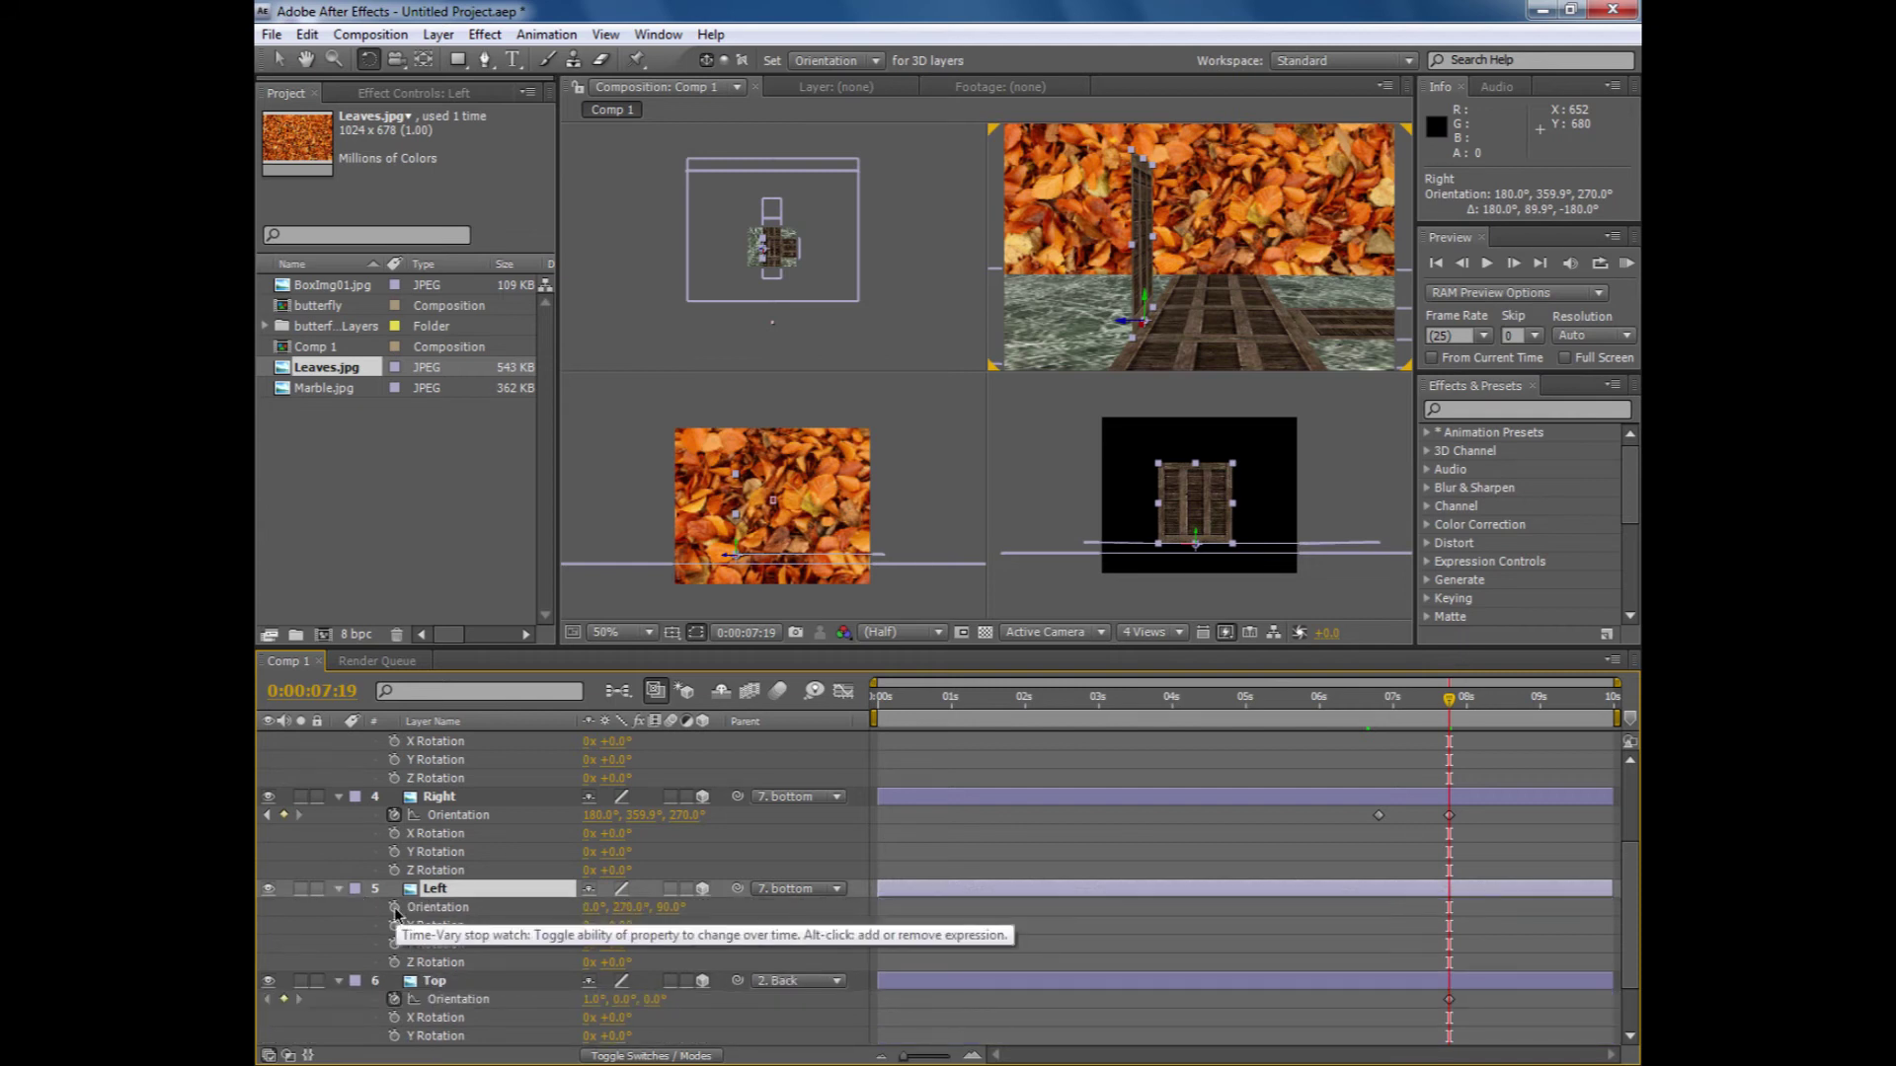
{"action": "left_click", "coordinate": [394, 907]}
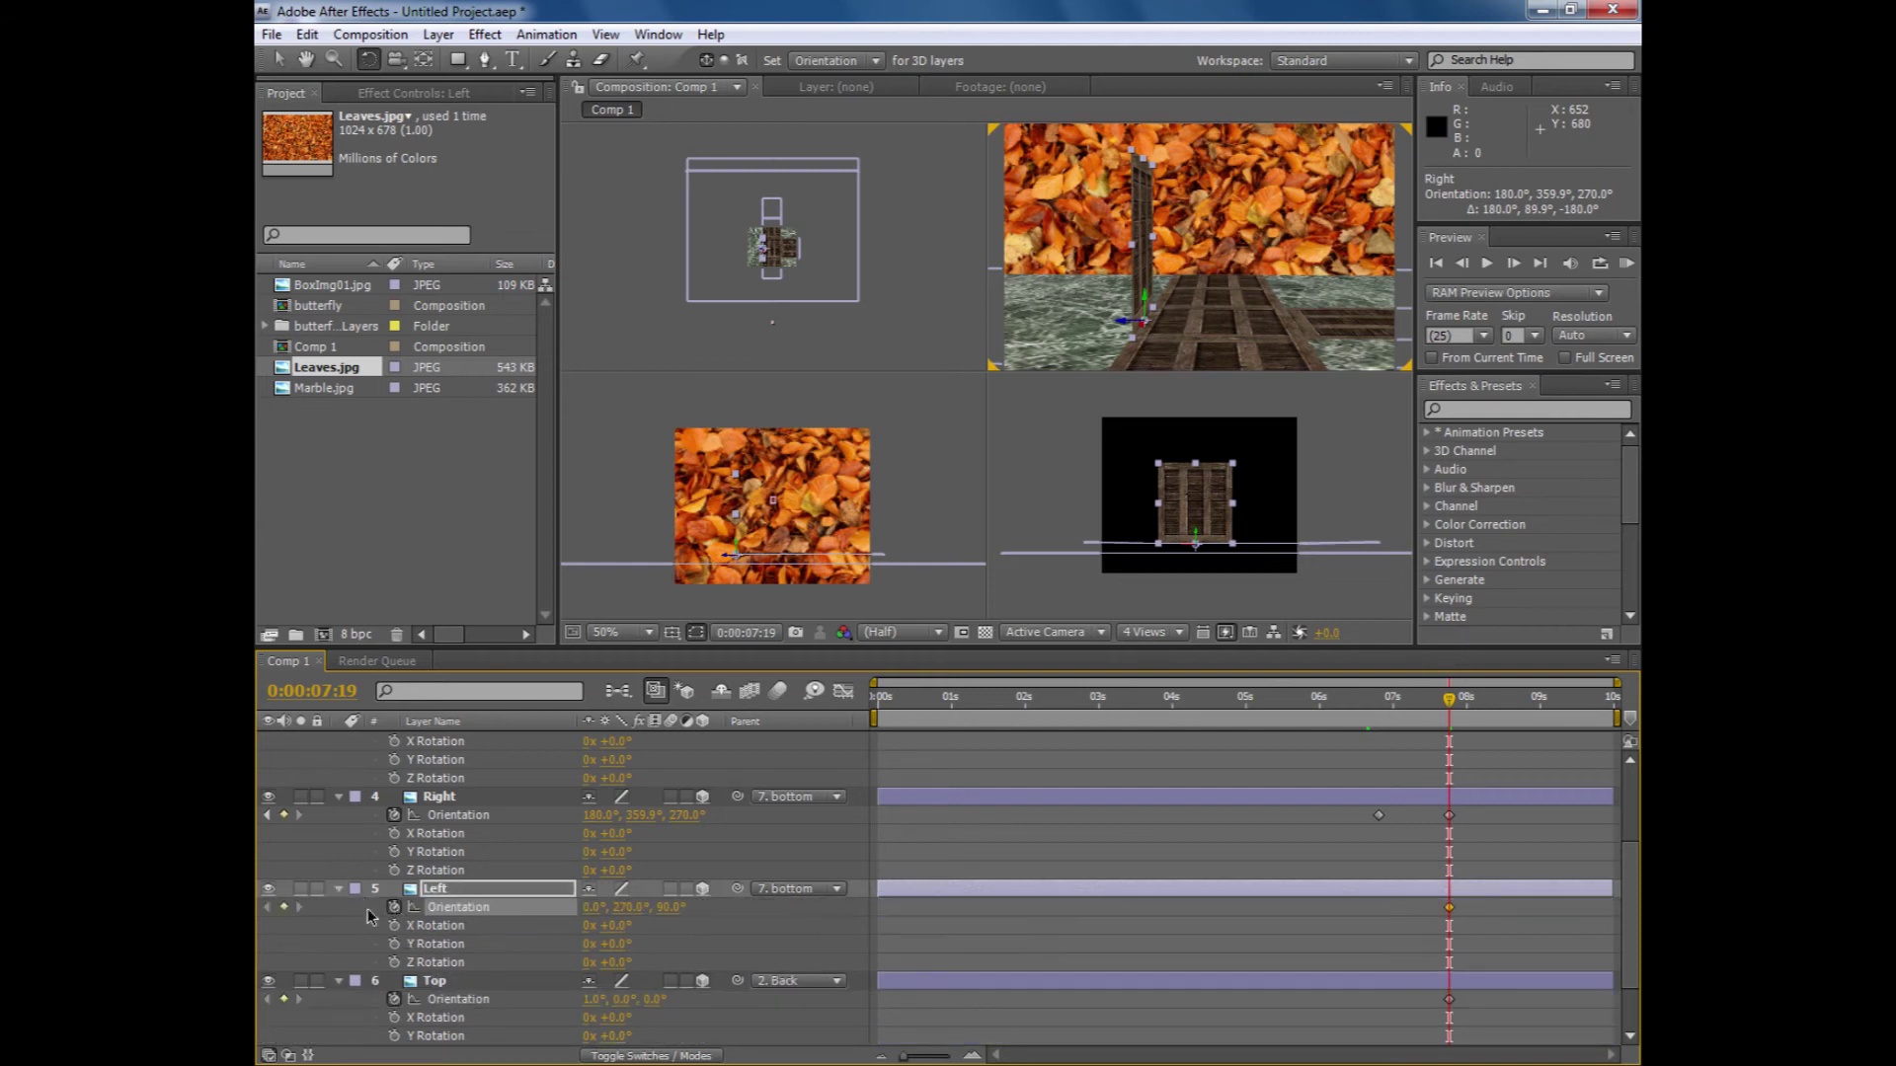
{"action": "left_click", "coordinate": [266, 816]}
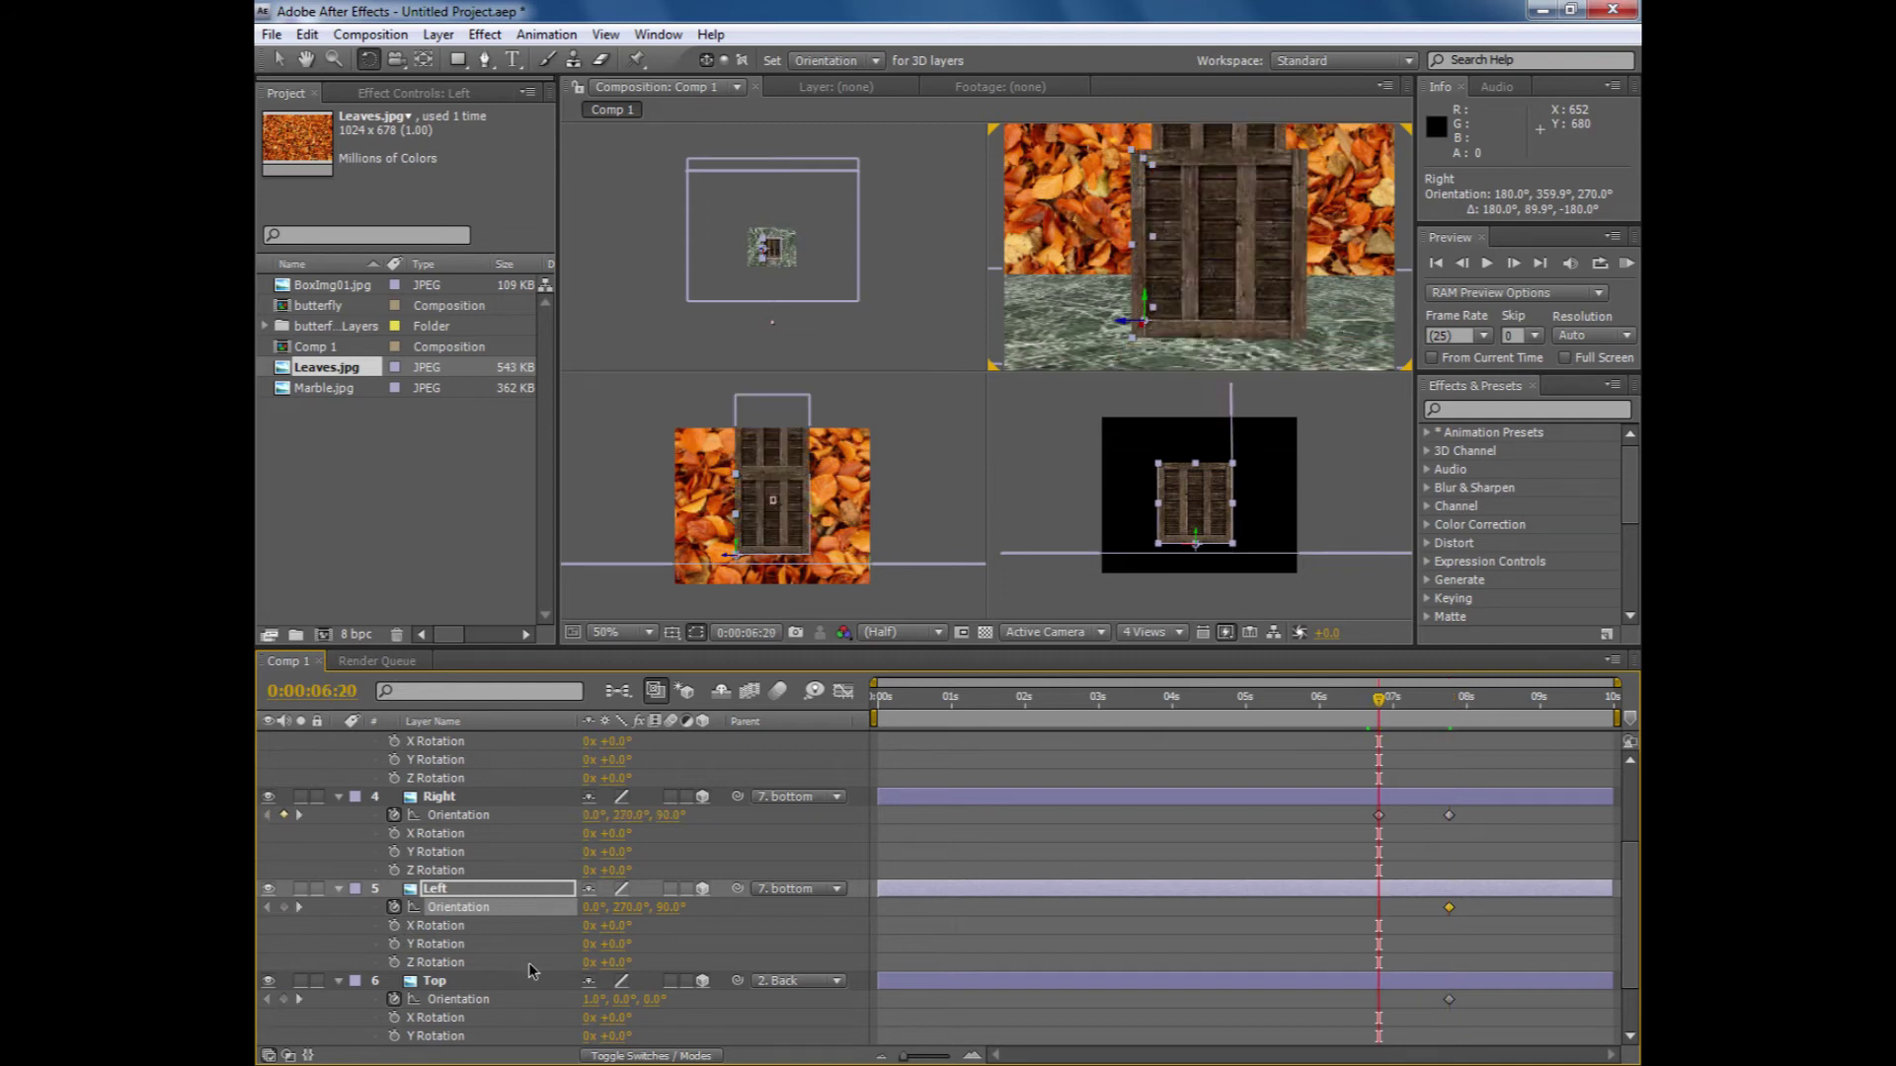
{"action": "left_click", "coordinate": [394, 909]}
{"action": "left_click", "coordinate": [394, 909]}
{"action": "left_click", "coordinate": [300, 816]}
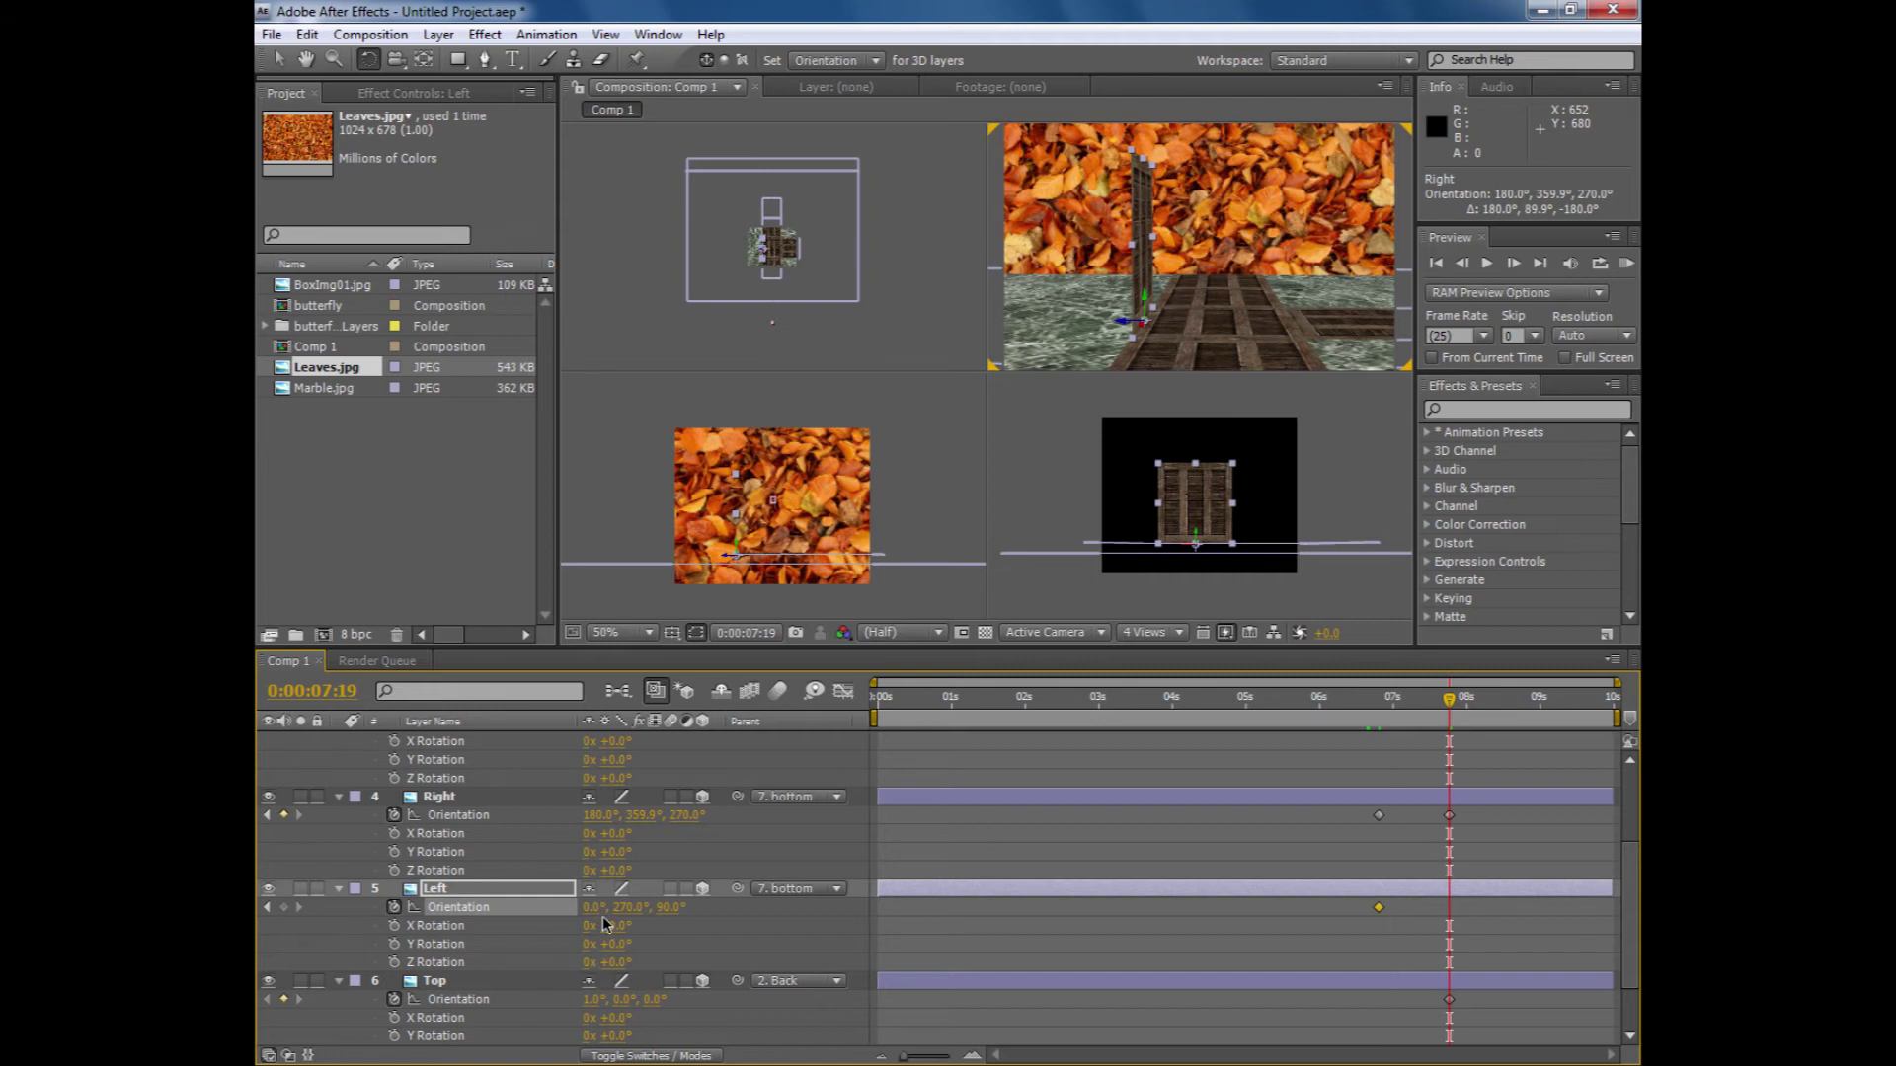
- Fold the Left layer outward with the Rotation tool to an orientation of 0°, 358.8°, 90° at 0:00:07:19
{"action": "left_click_drag", "start_coordinate": [594, 917], "coordinate": [606, 906]}
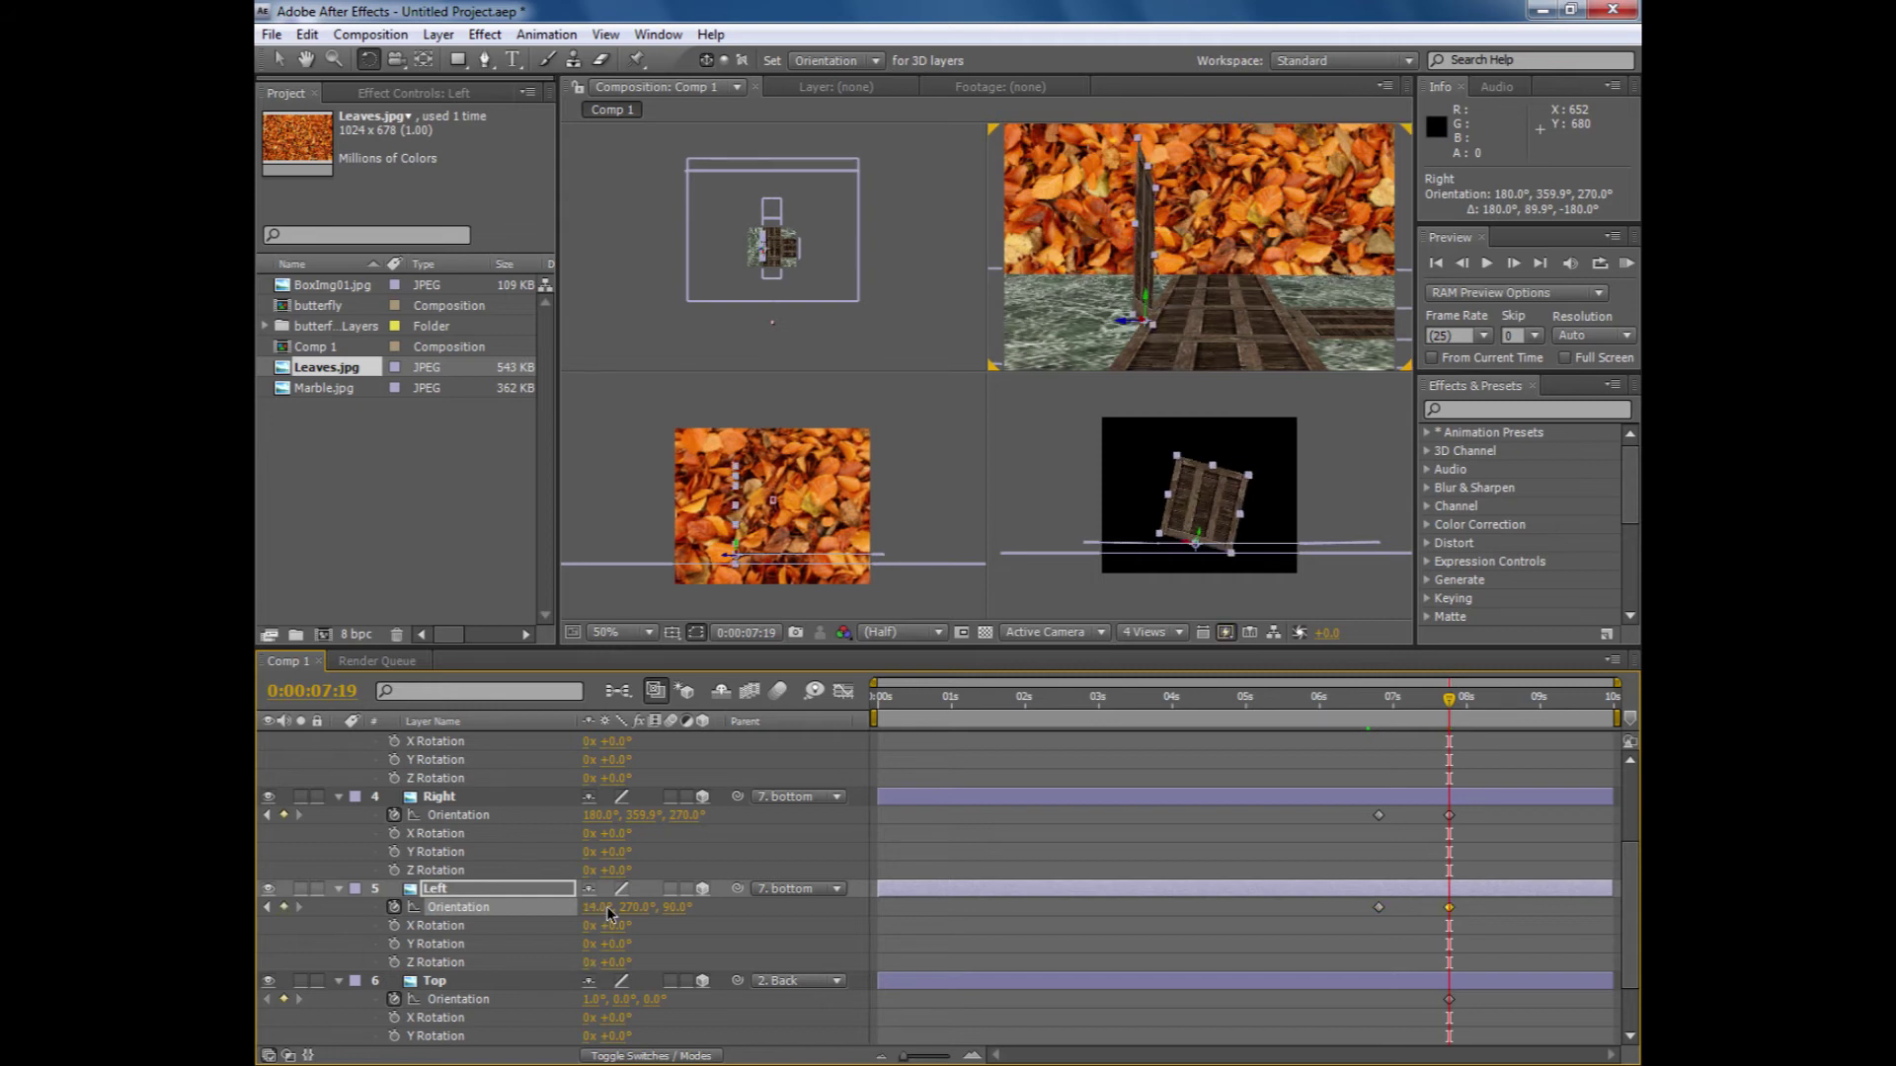
{"action": "key", "text": "ctrl+z"}
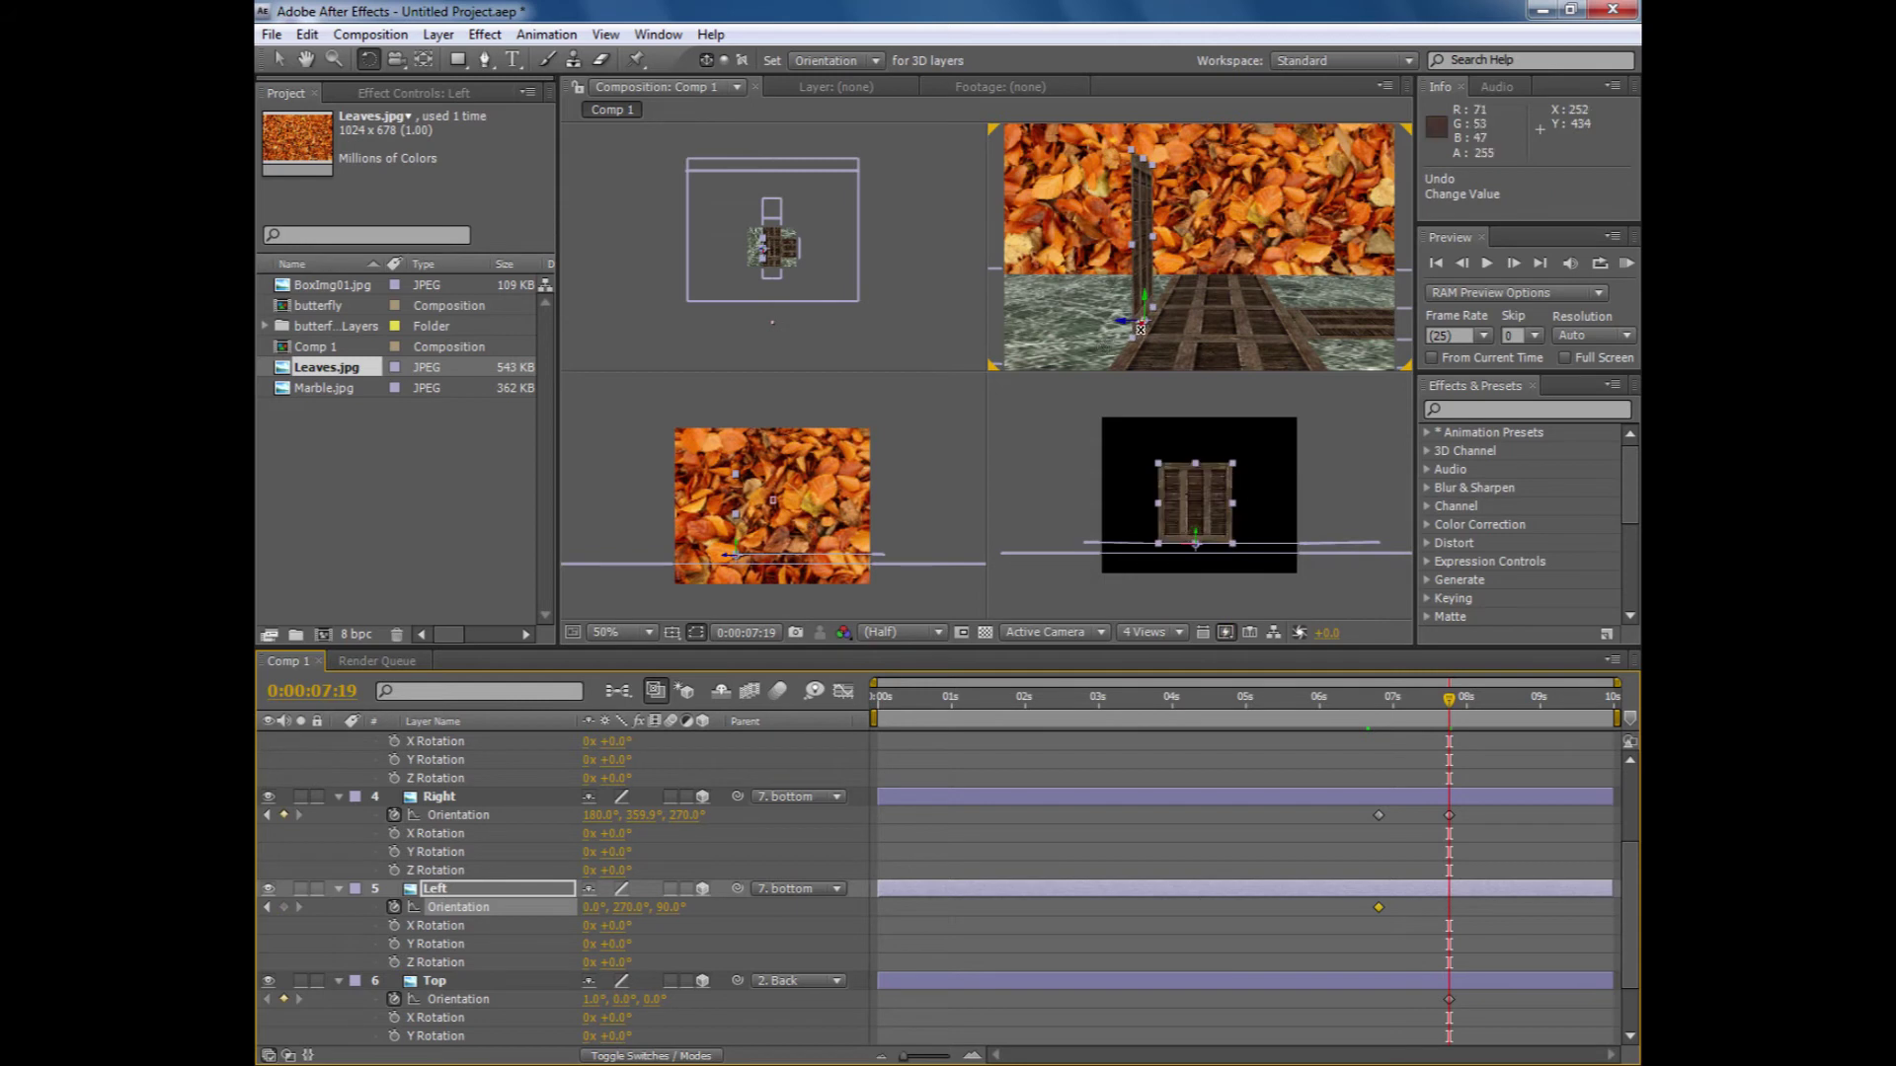
{"action": "left_click_drag", "start_coordinate": [1141, 329], "coordinate": [1055, 369]}
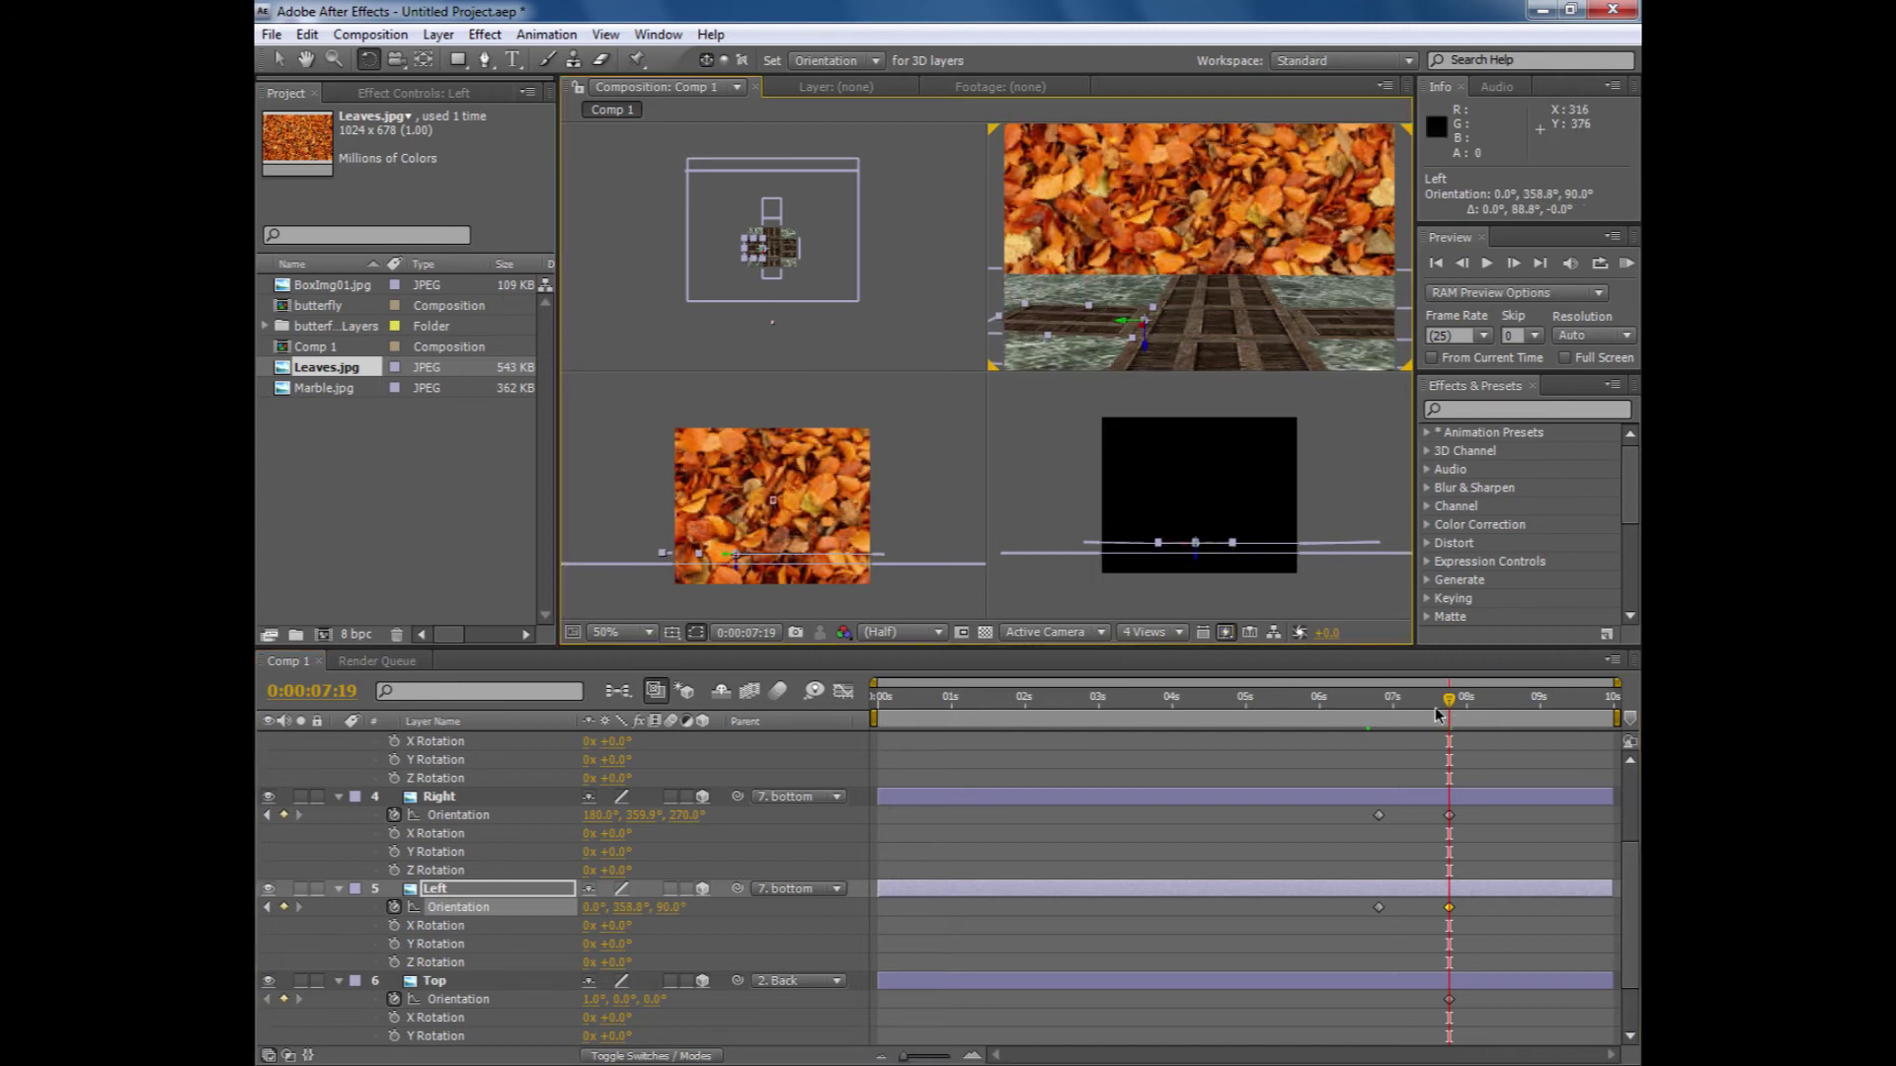
- Collapse the Right and Left layers and set the Top layer's X orientation to 90° at 0:00:06:19
{"action": "left_click_drag", "start_coordinate": [1449, 711], "coordinate": [1380, 742]}
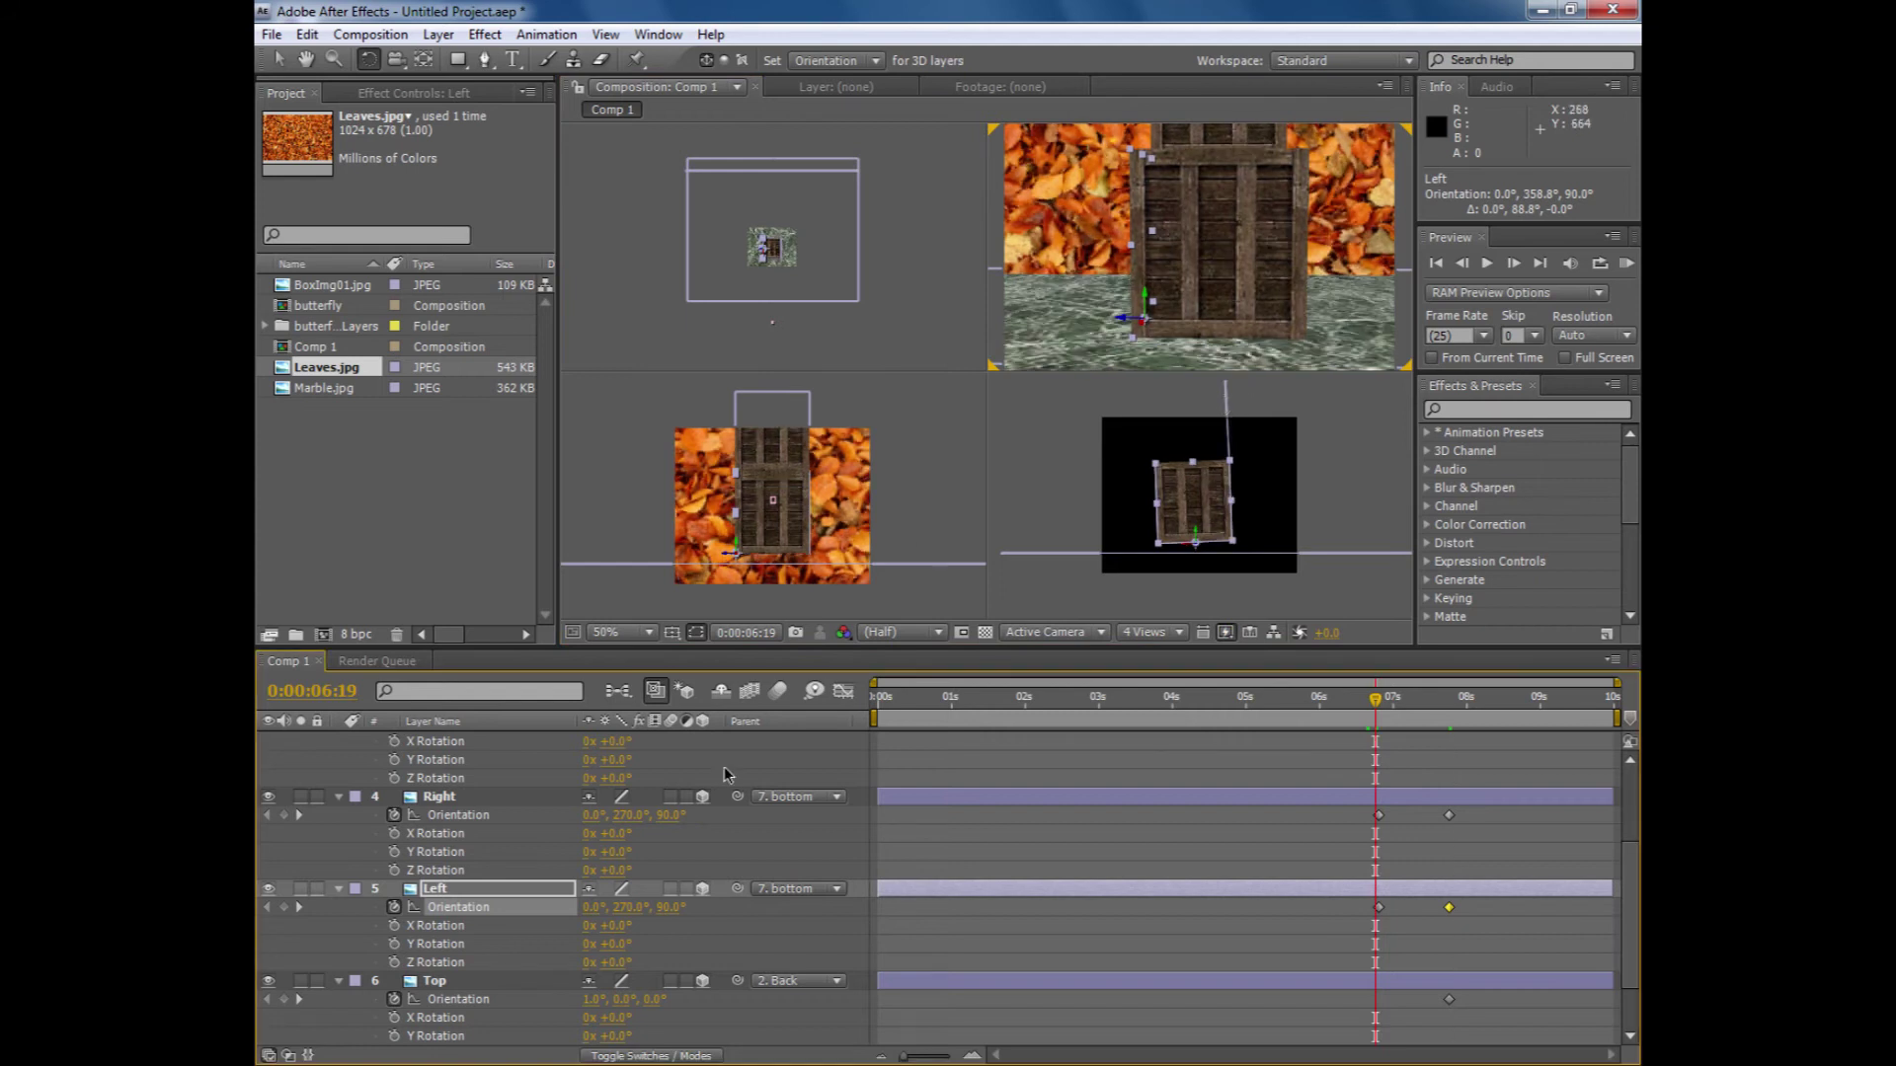
{"action": "left_click", "coordinate": [340, 798]}
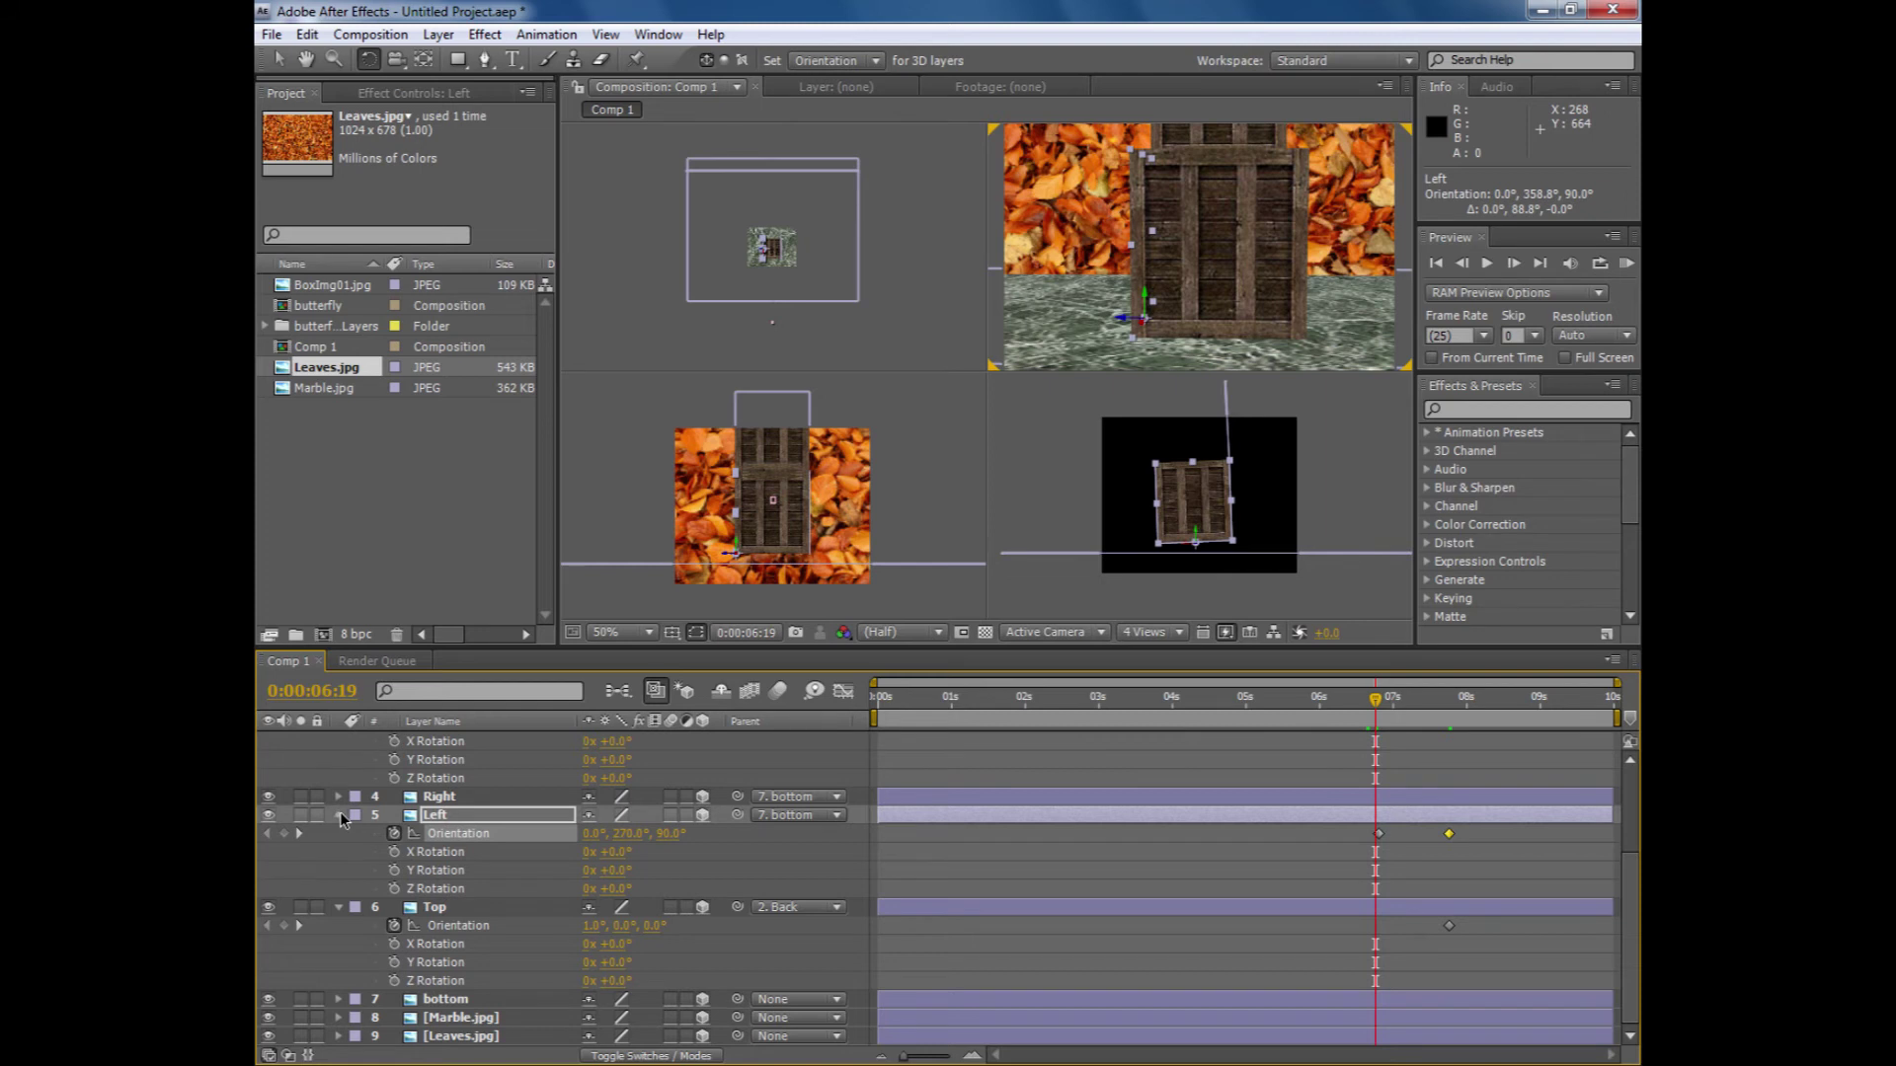
{"action": "left_click", "coordinate": [341, 815]}
{"action": "left_click", "coordinate": [428, 913]}
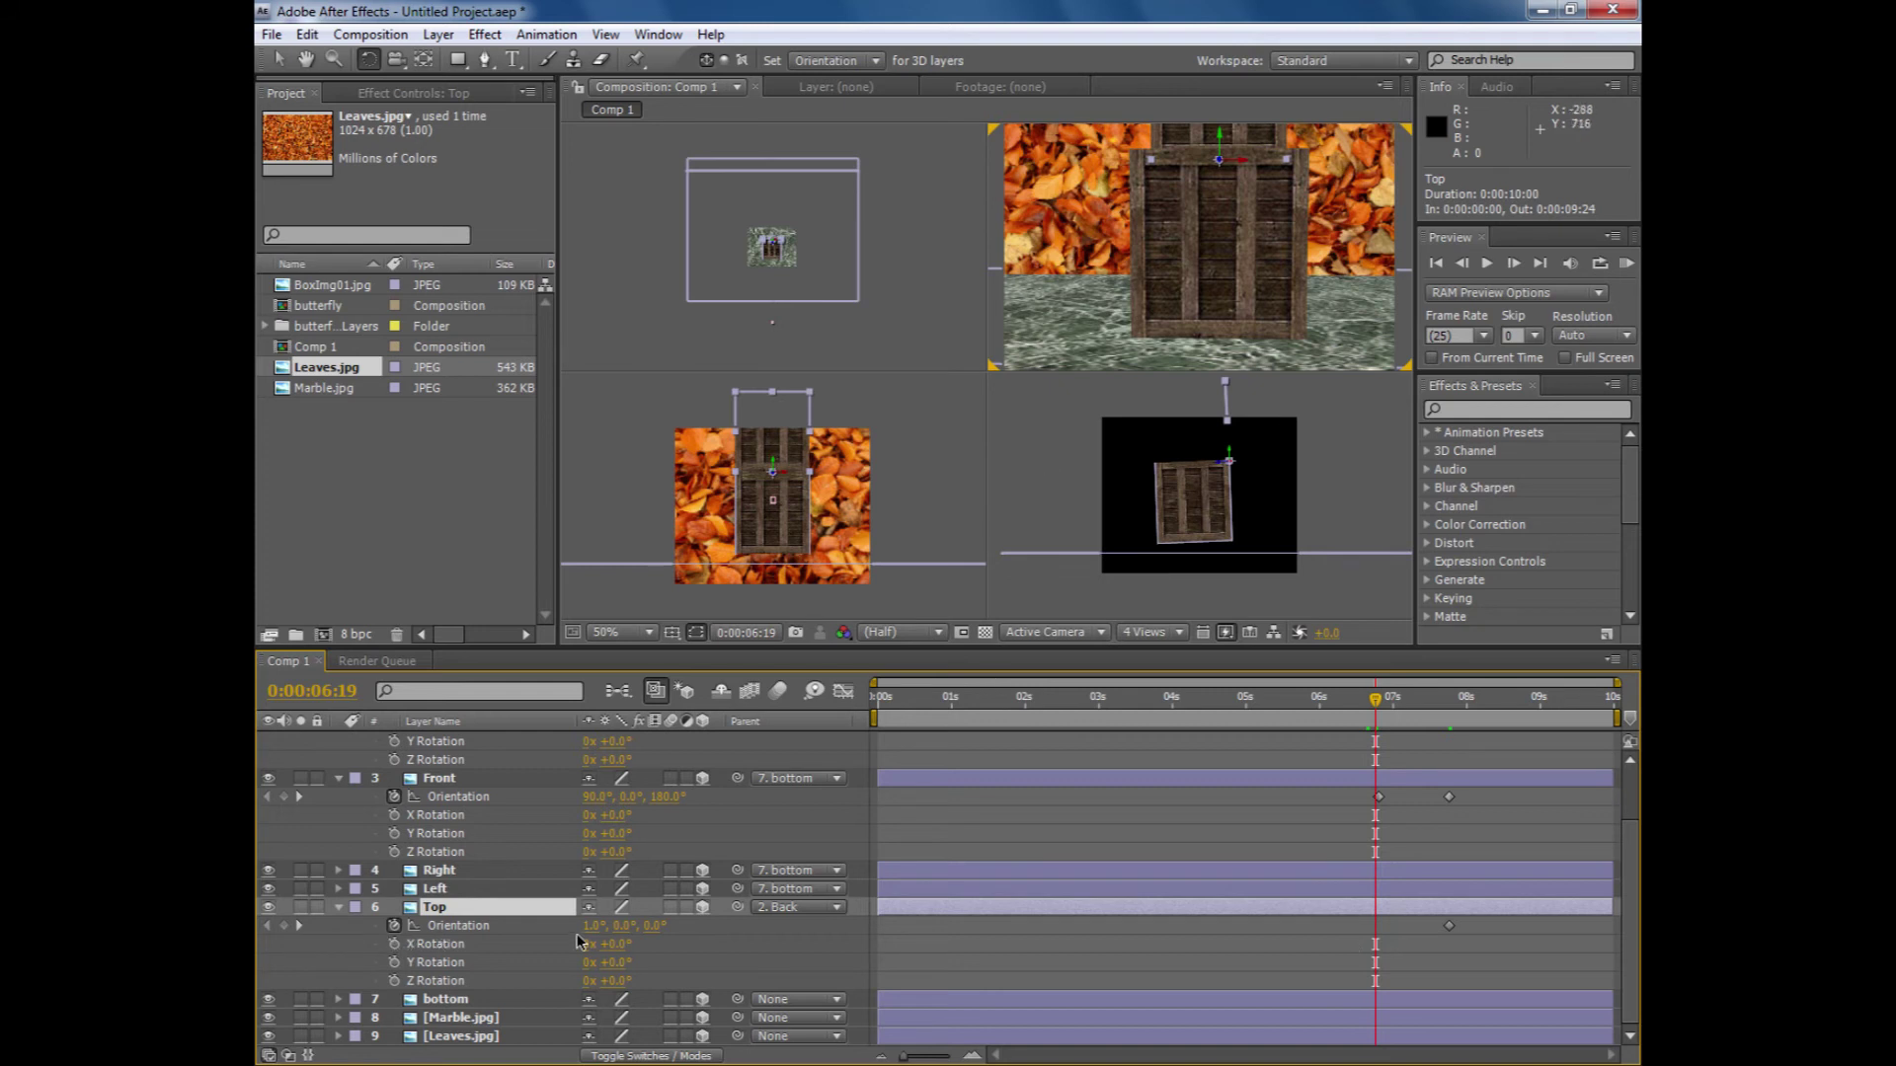
{"action": "left_click_drag", "start_coordinate": [597, 928], "coordinate": [691, 927]}
- Raise the Marble.jpg floor slightly with the Selection tool in the Right view, and preview the box opening up to 0:00:07:04
{"action": "left_click_drag", "start_coordinate": [1383, 703], "coordinate": [1355, 742]}
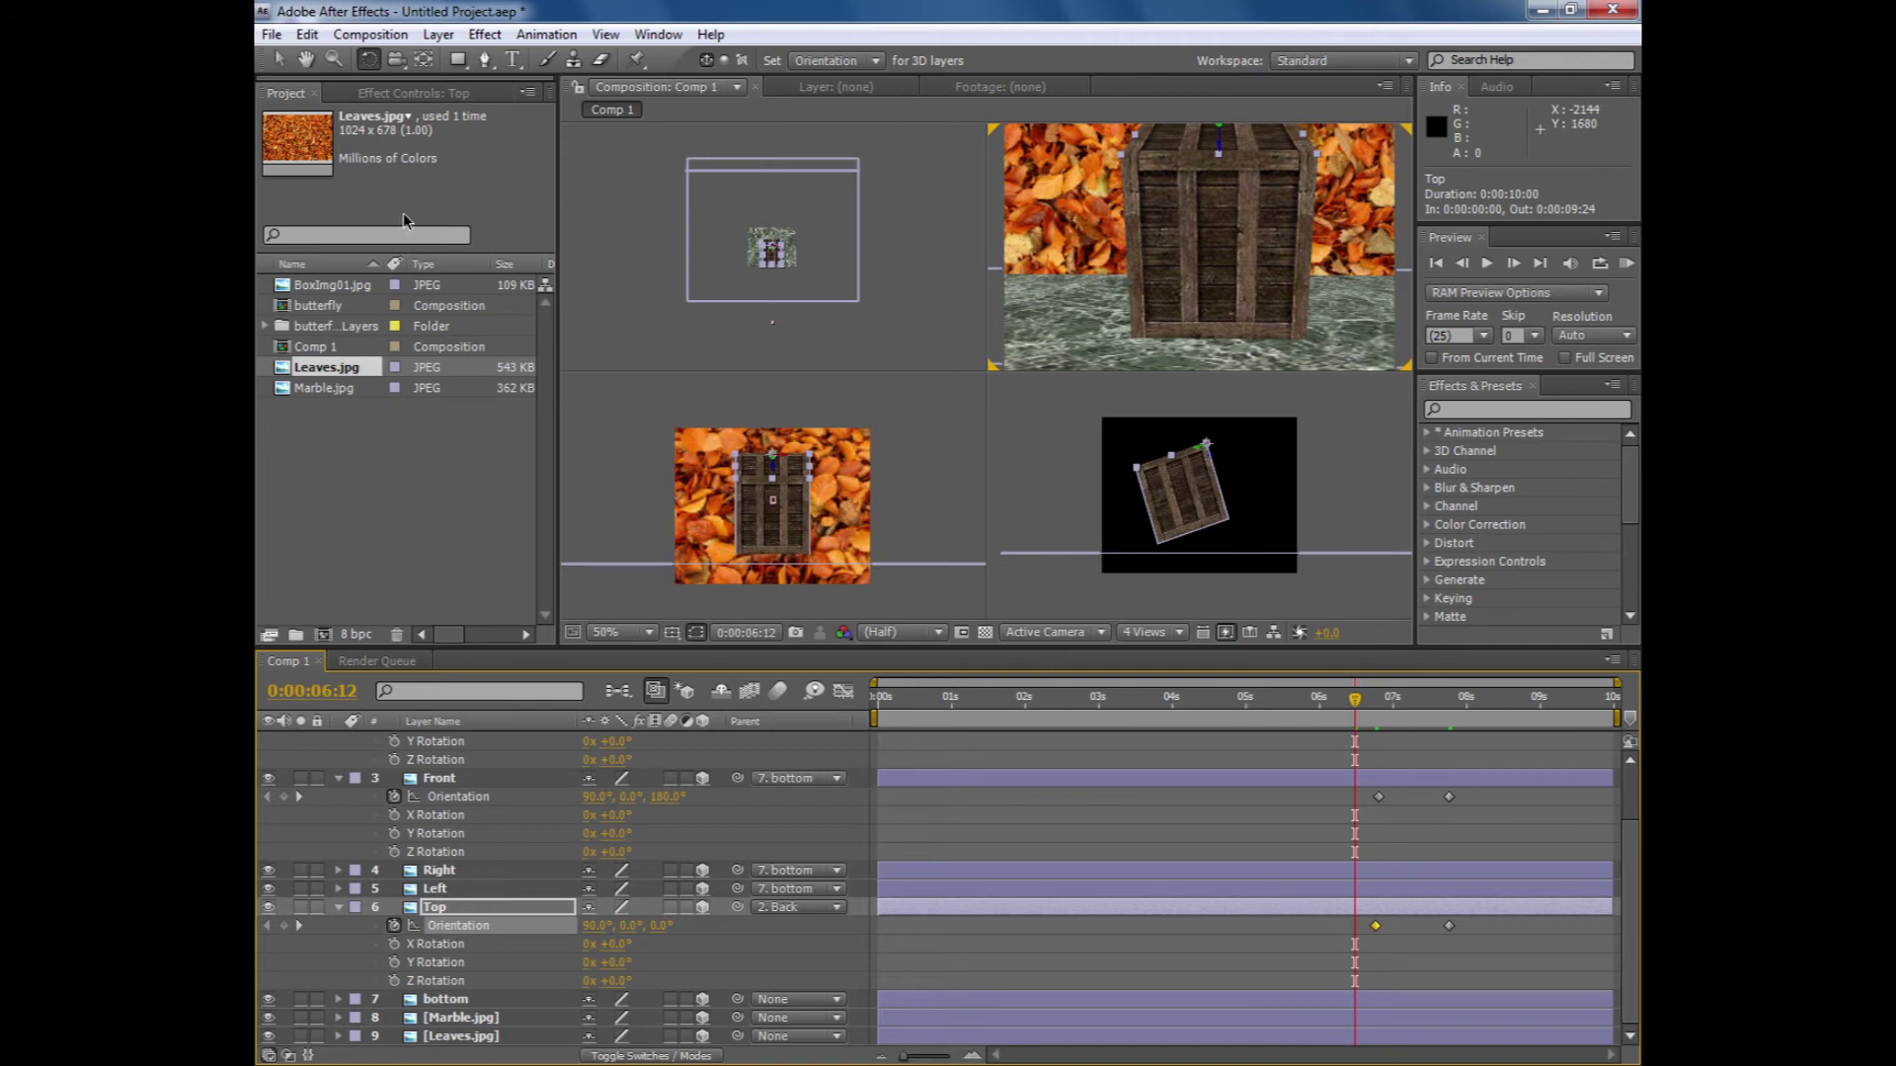
{"action": "left_click", "coordinate": [279, 59]}
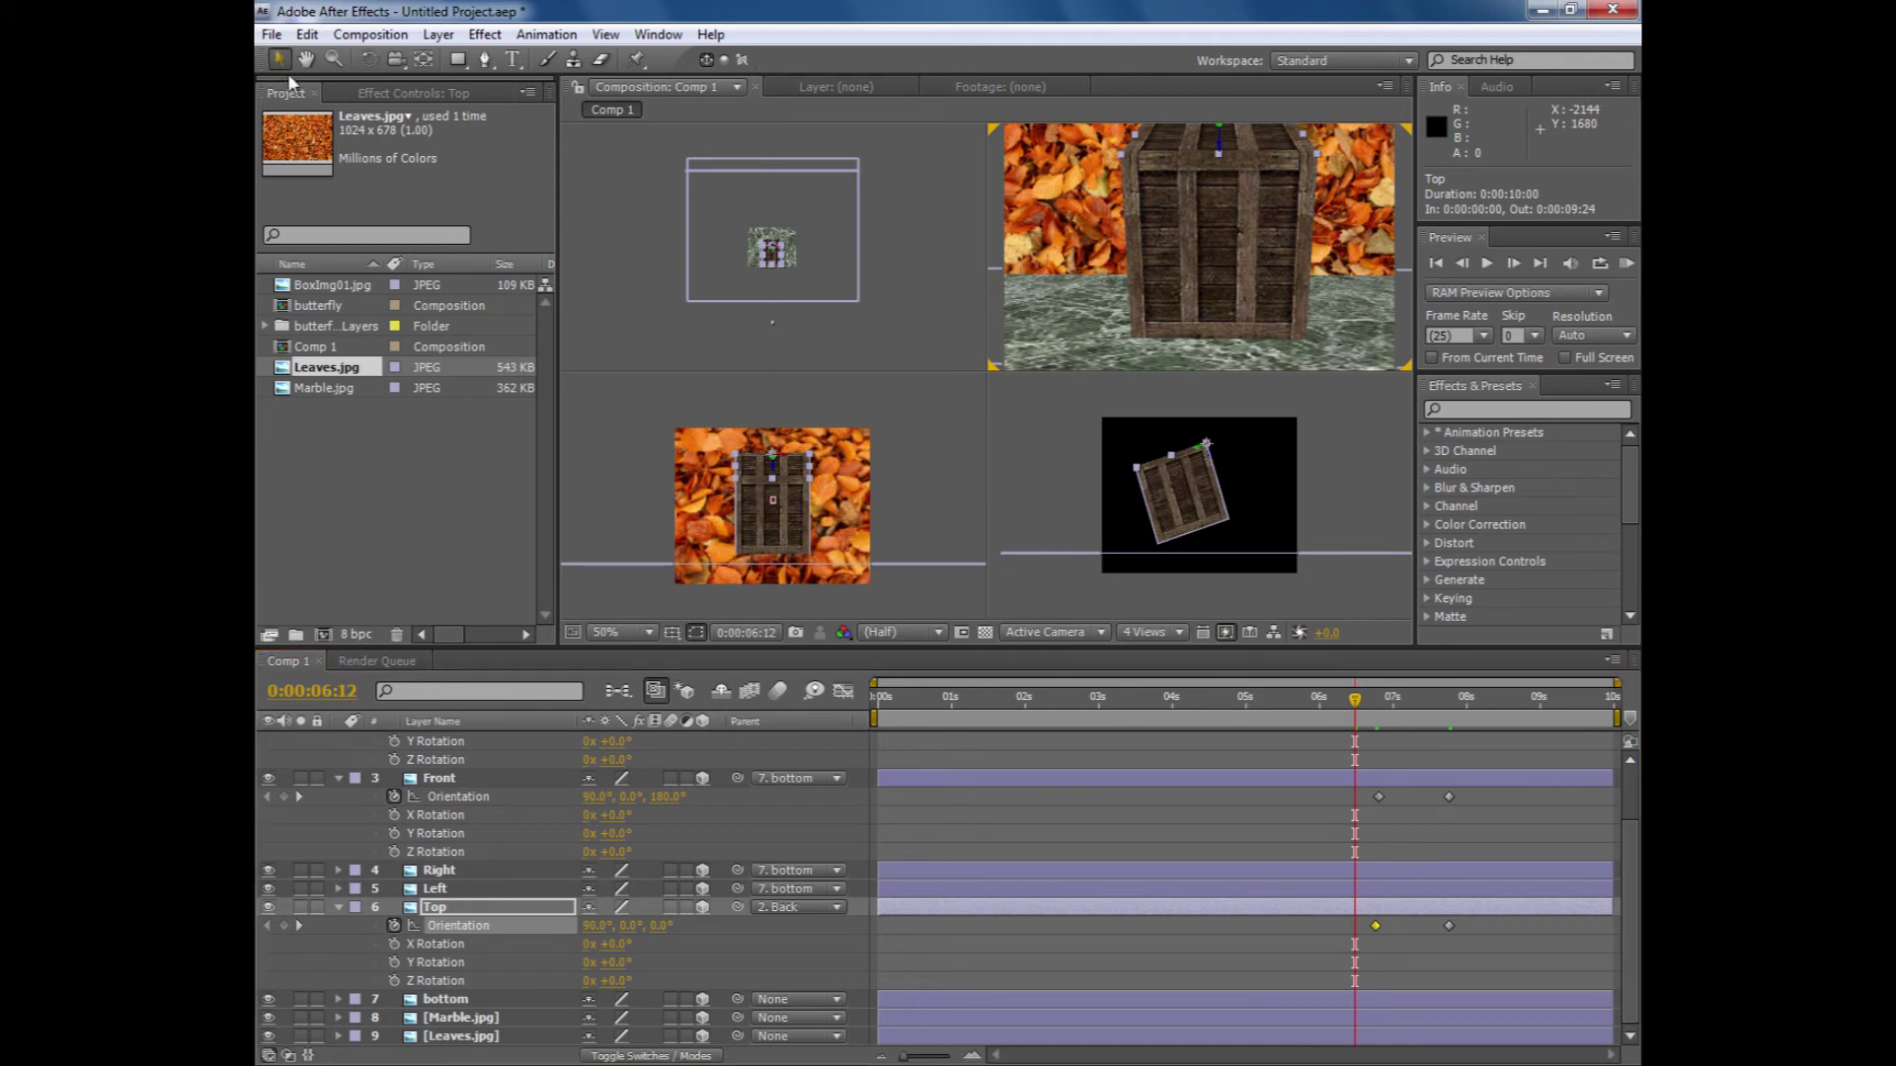
{"action": "left_click", "coordinate": [1021, 559]}
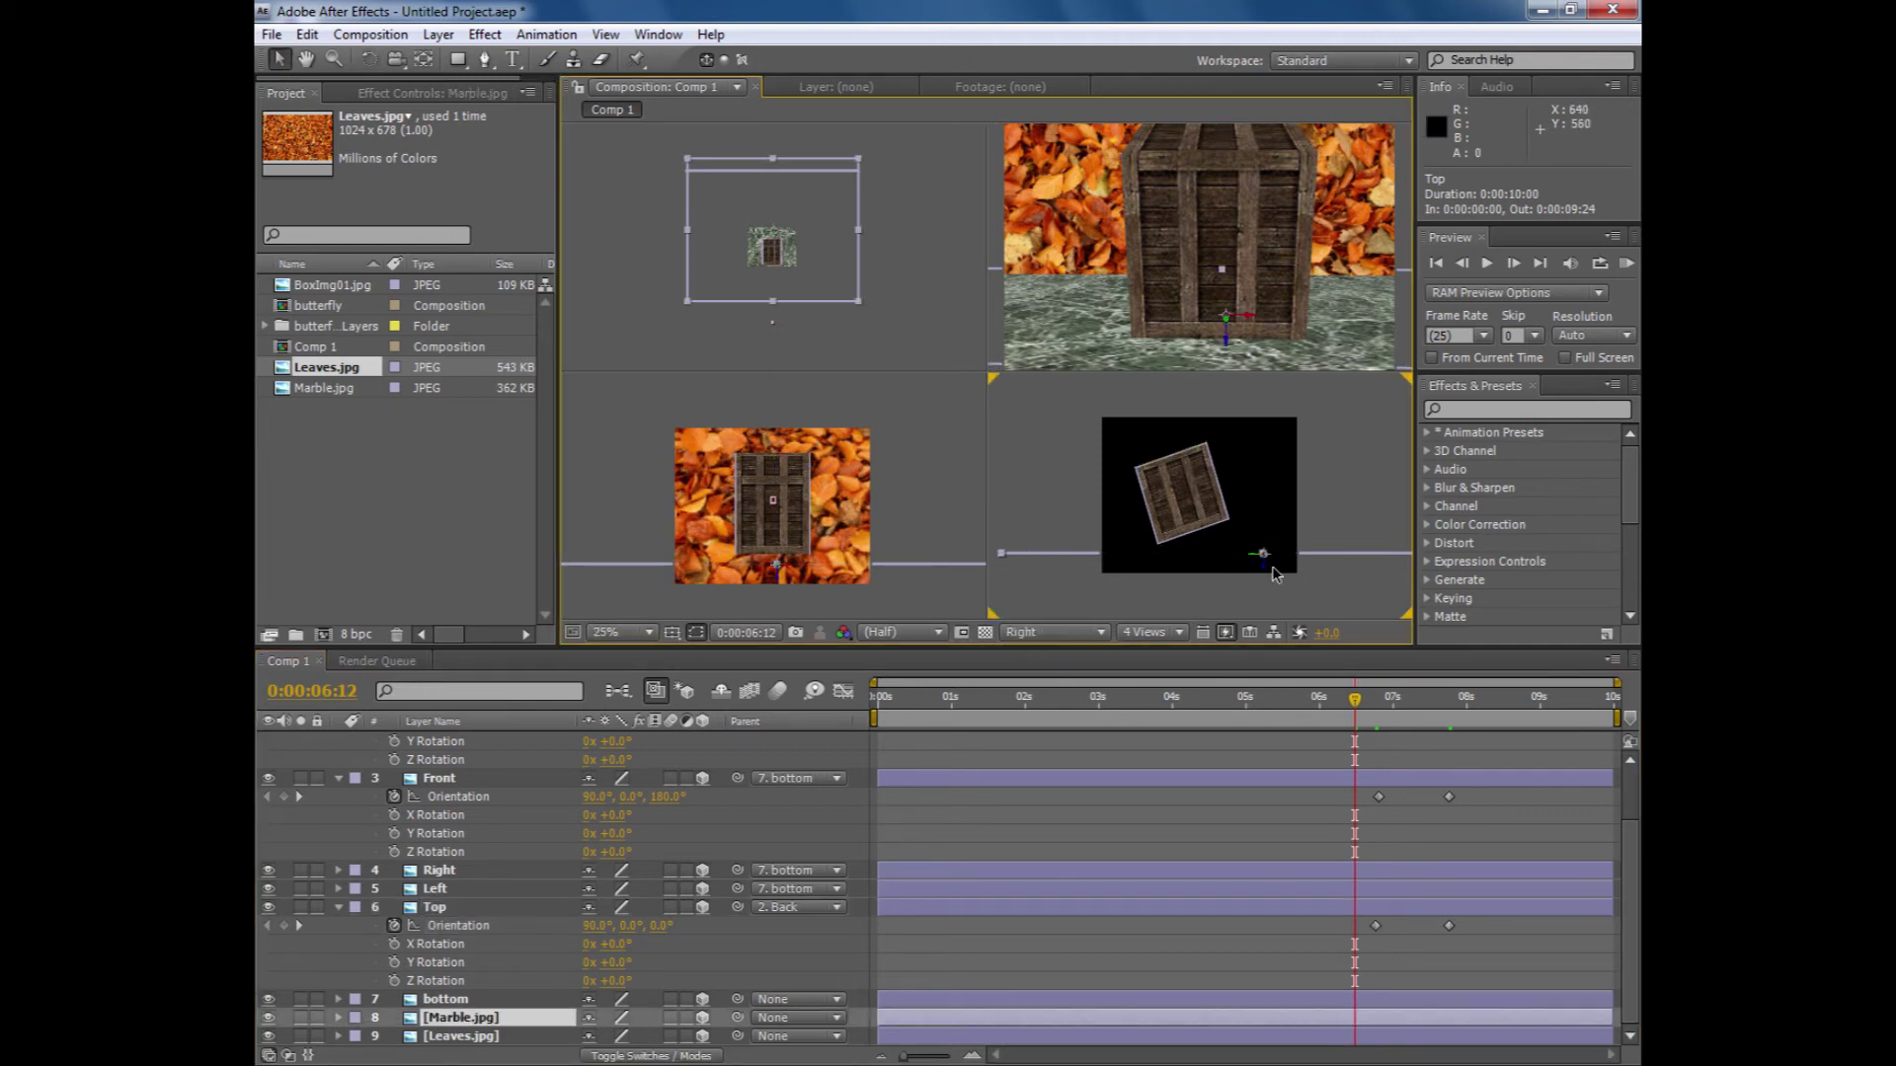
{"action": "left_click_drag", "start_coordinate": [1269, 572], "coordinate": [1266, 562]}
{"action": "left_click", "coordinate": [1263, 596]}
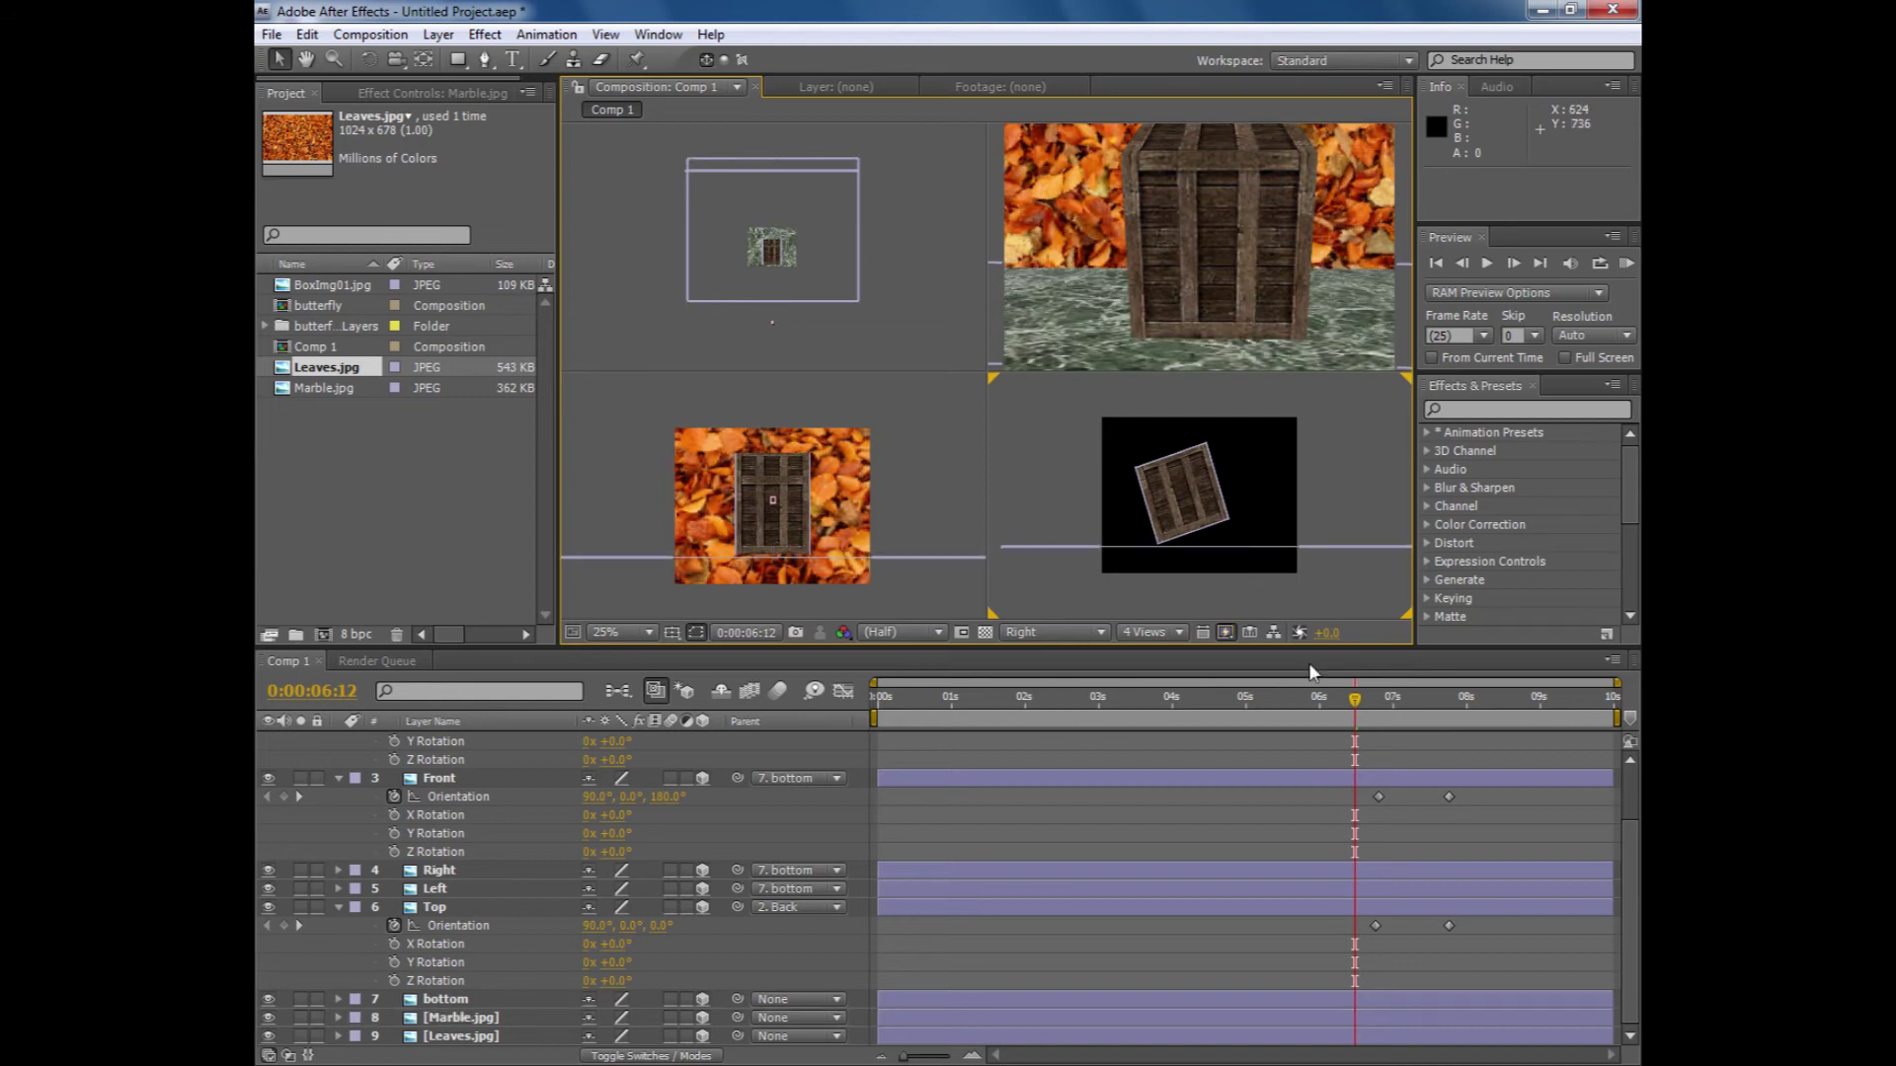
{"action": "left_click_drag", "start_coordinate": [1359, 719], "coordinate": [1406, 794]}
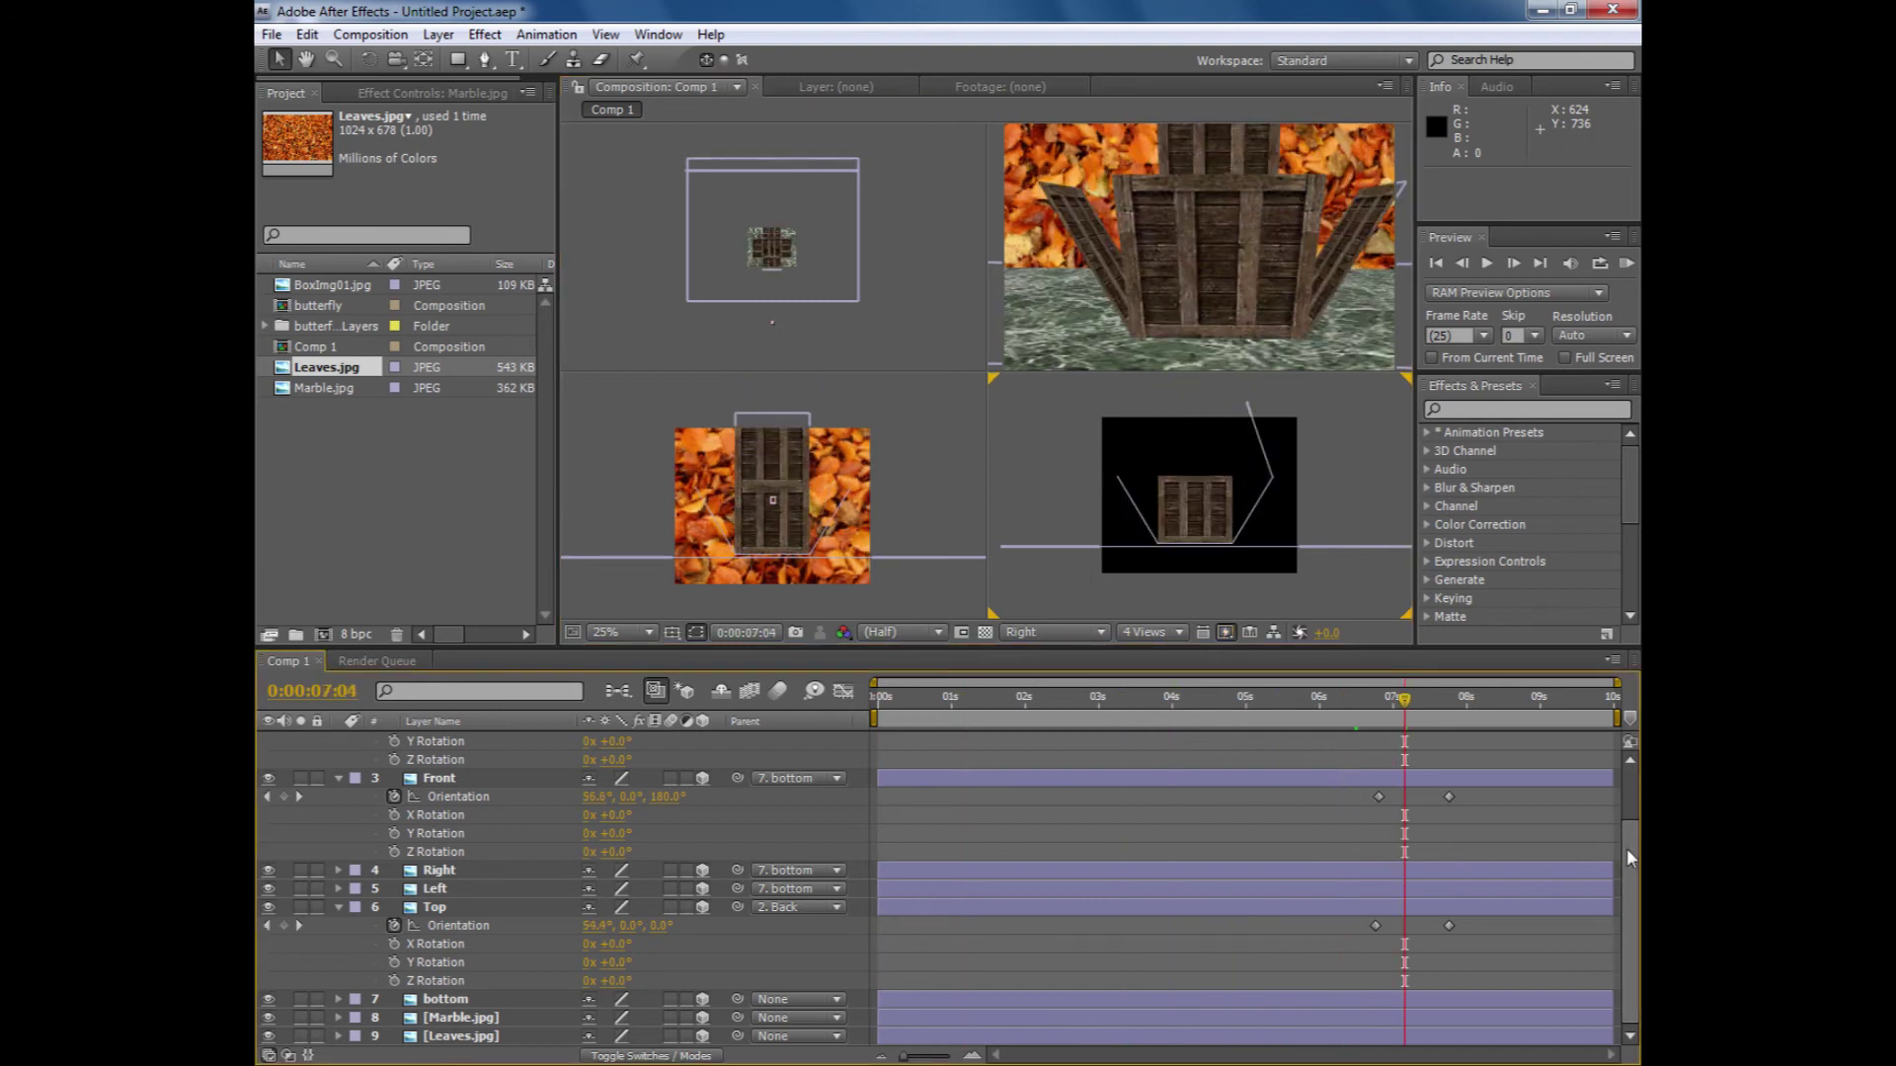
- Collapse the expanded layers, mark every layer except Camera 1 and bottom as shy, and hide the shy layers
{"action": "left_click", "coordinate": [339, 907]}
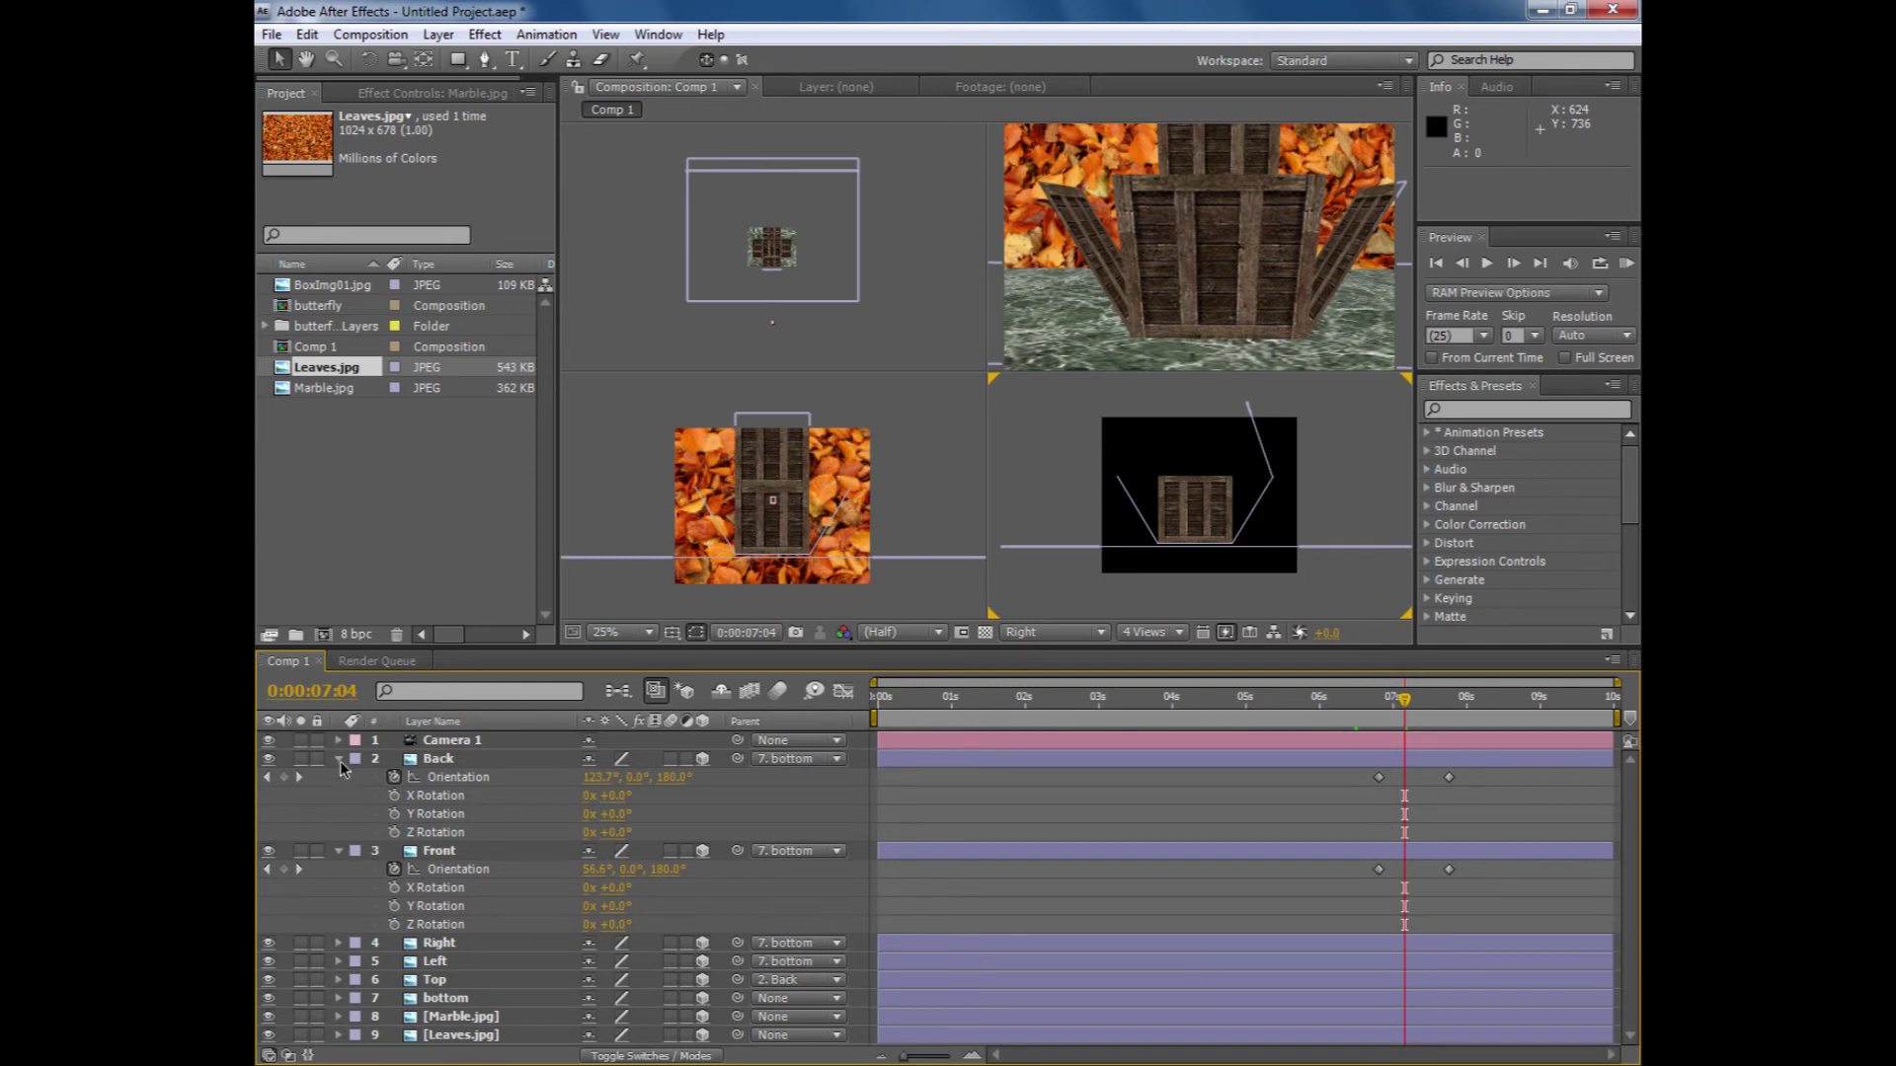
{"action": "left_click", "coordinate": [338, 760]}
{"action": "left_click", "coordinate": [338, 779]}
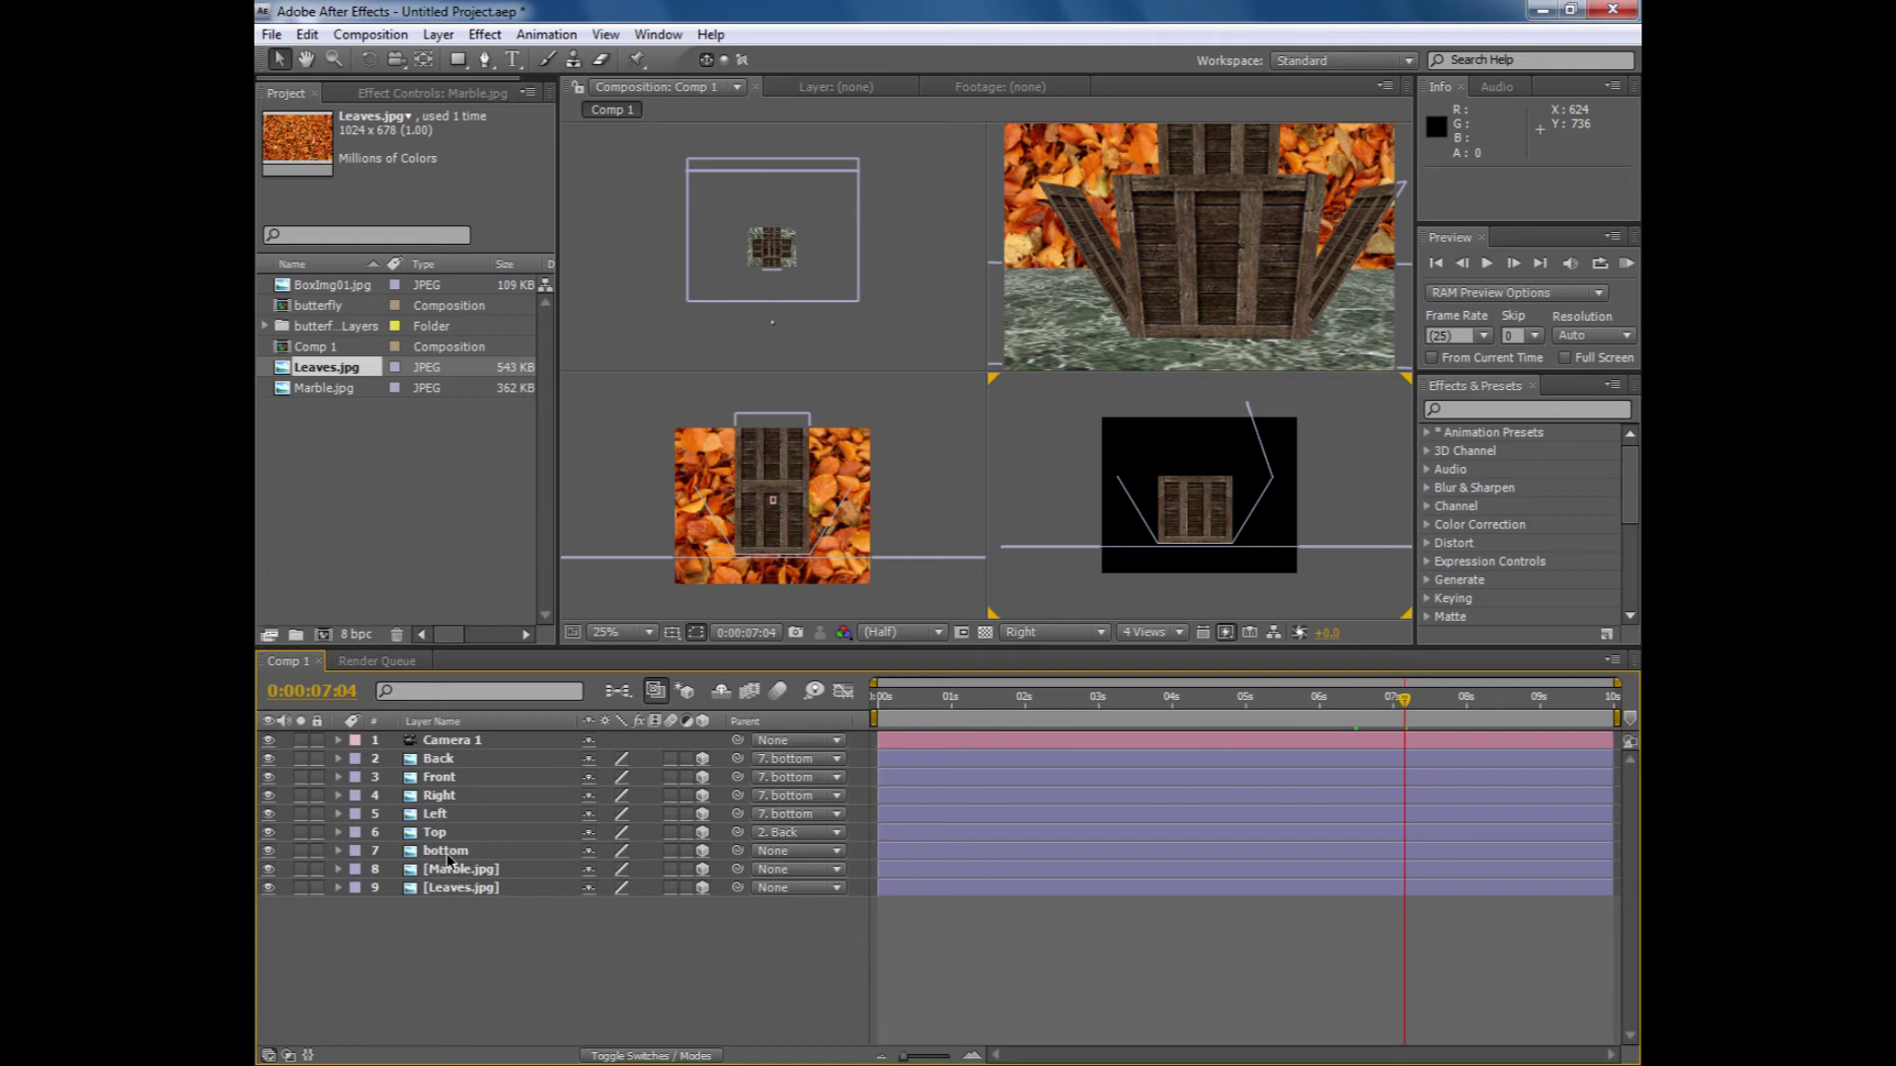
{"action": "left_click", "coordinate": [589, 851]}
{"action": "left_click", "coordinate": [589, 834]}
{"action": "left_click", "coordinate": [588, 796]}
{"action": "left_click", "coordinate": [720, 691]}
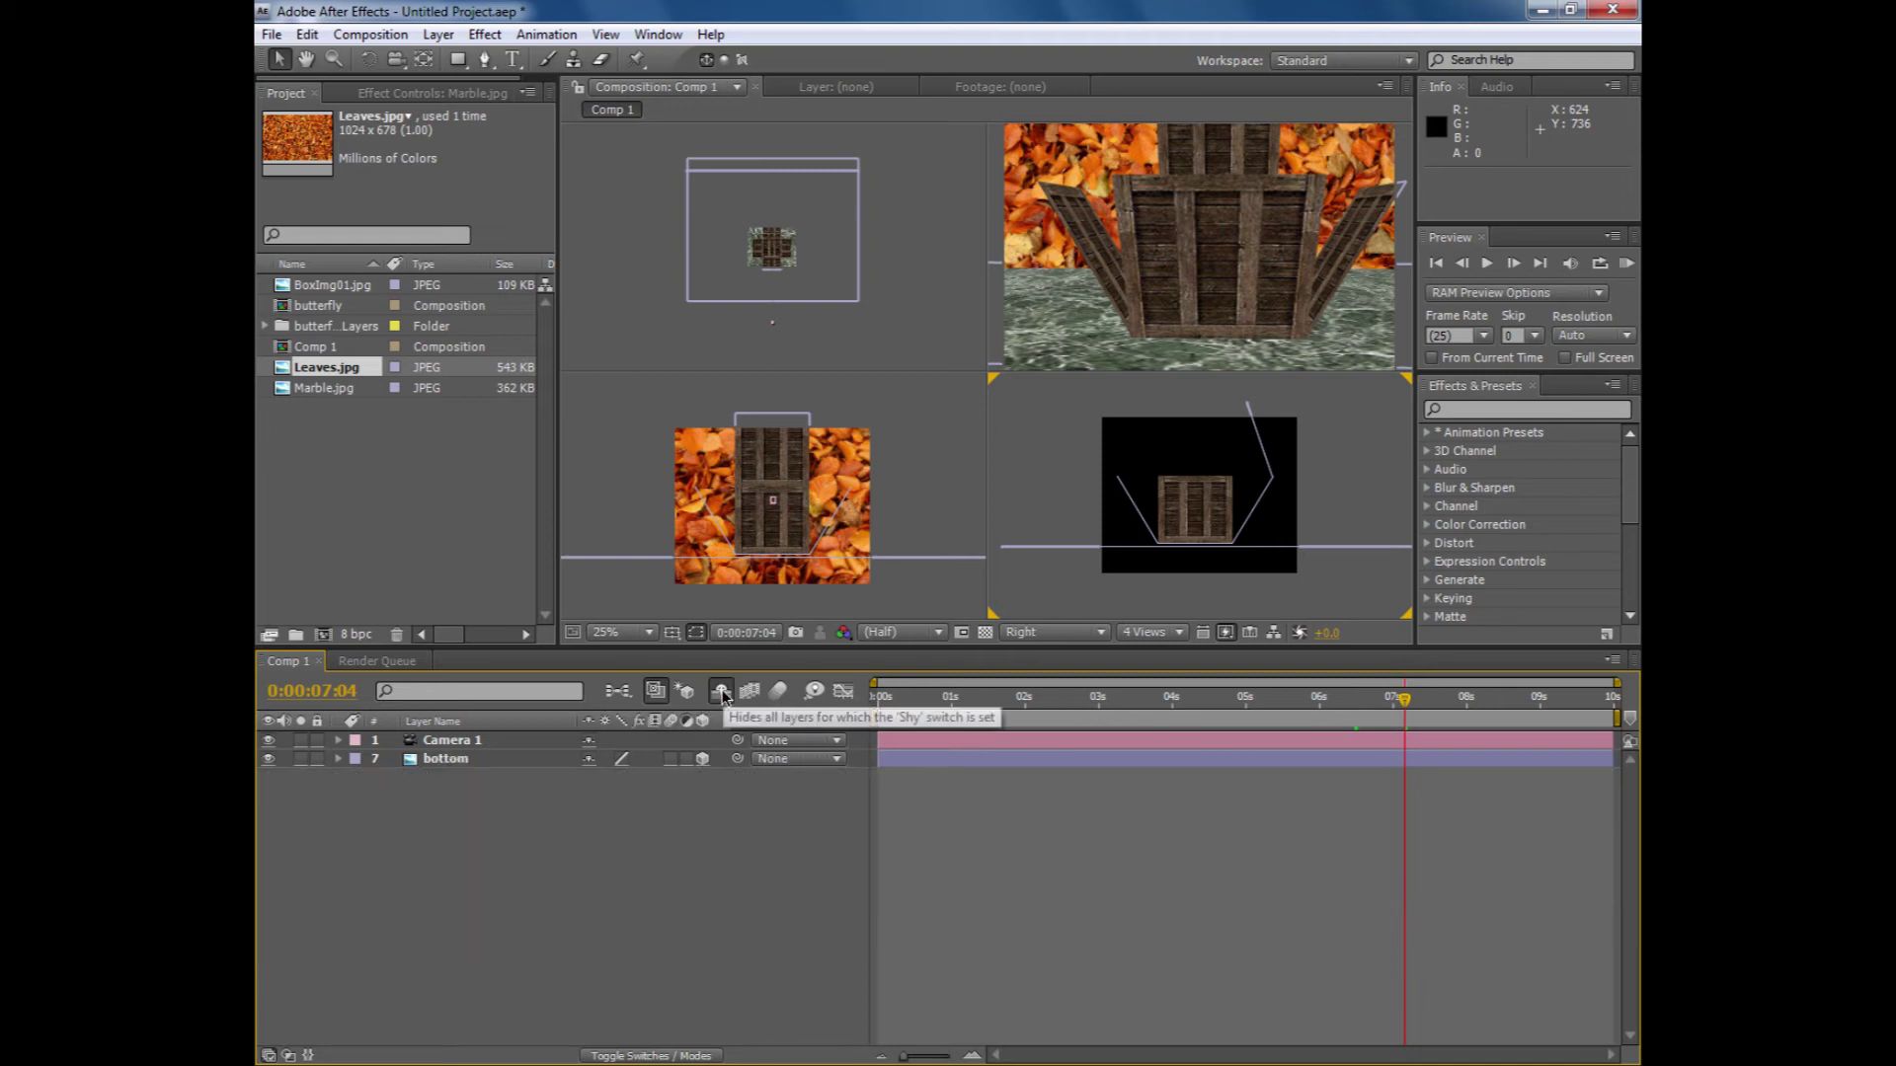
{"action": "left_click", "coordinate": [444, 764]}
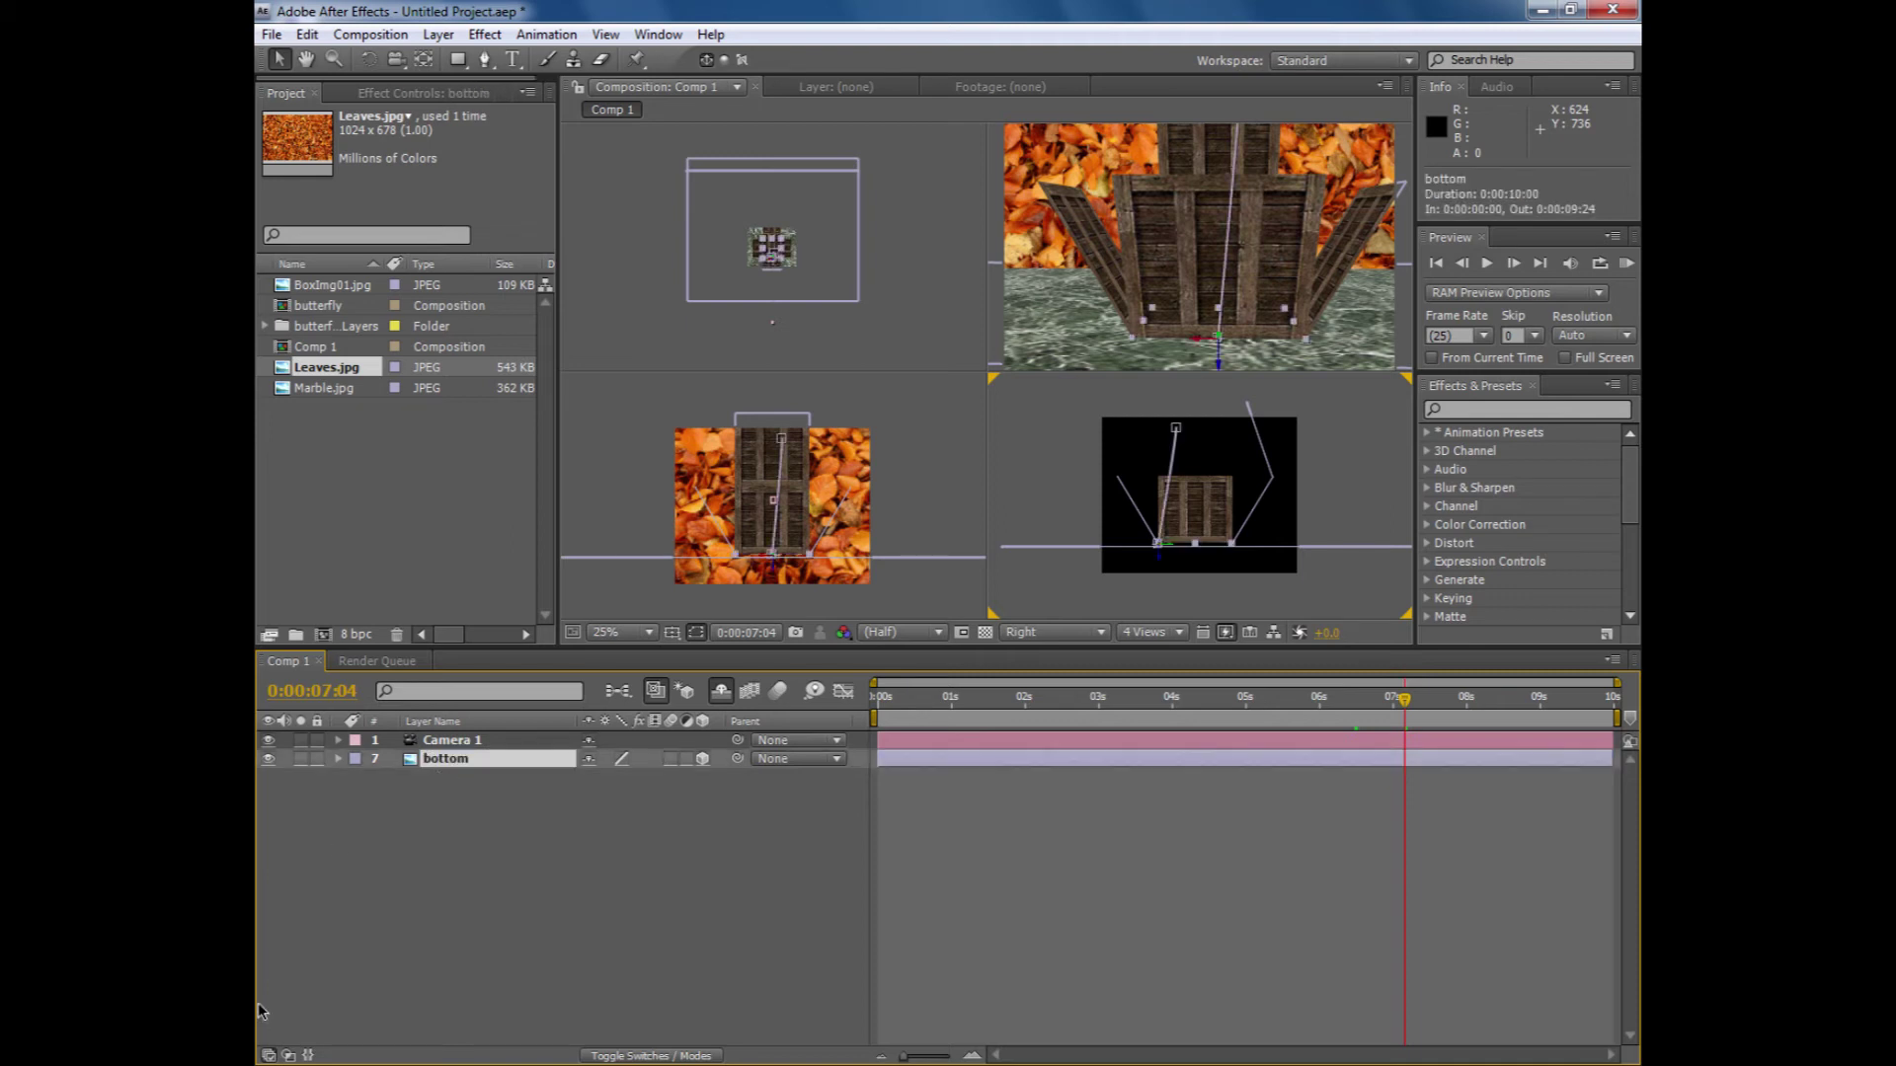
{"action": "left_click", "coordinate": [721, 691]}
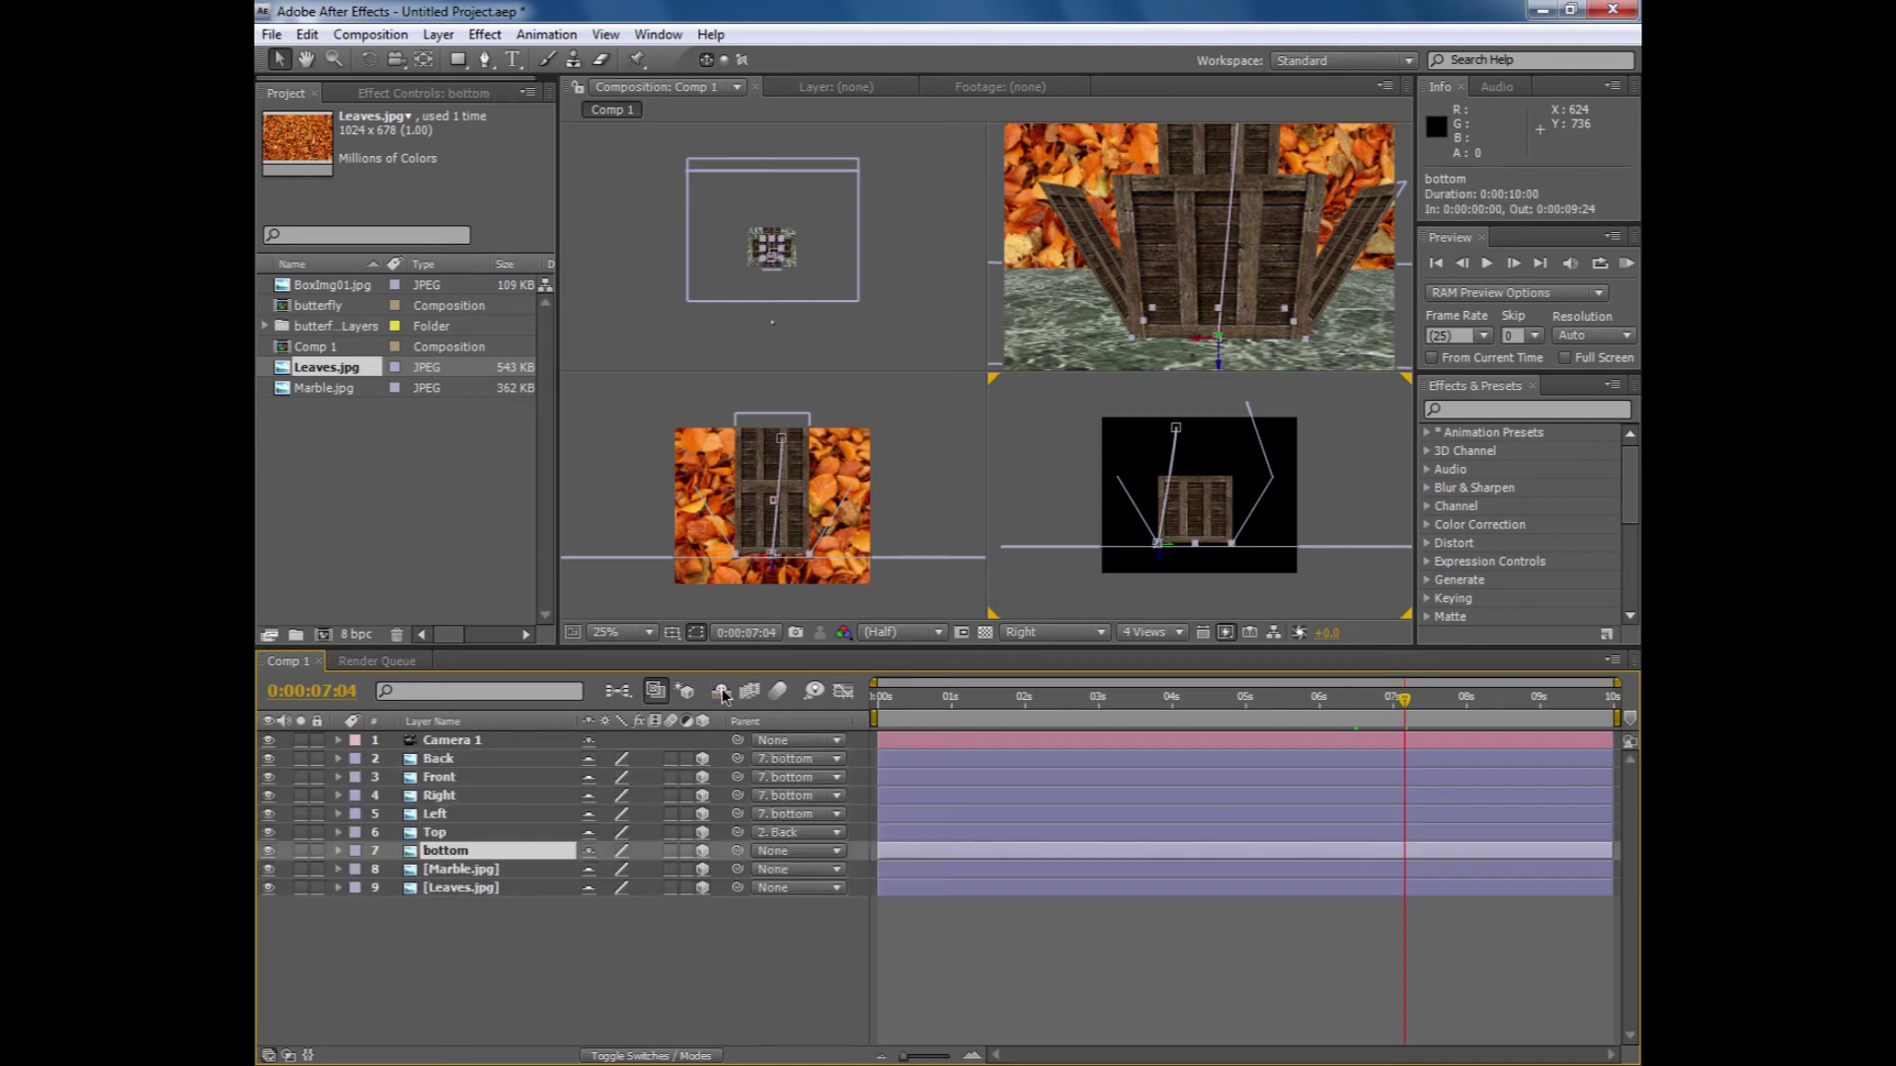
{"action": "left_click", "coordinate": [722, 692]}
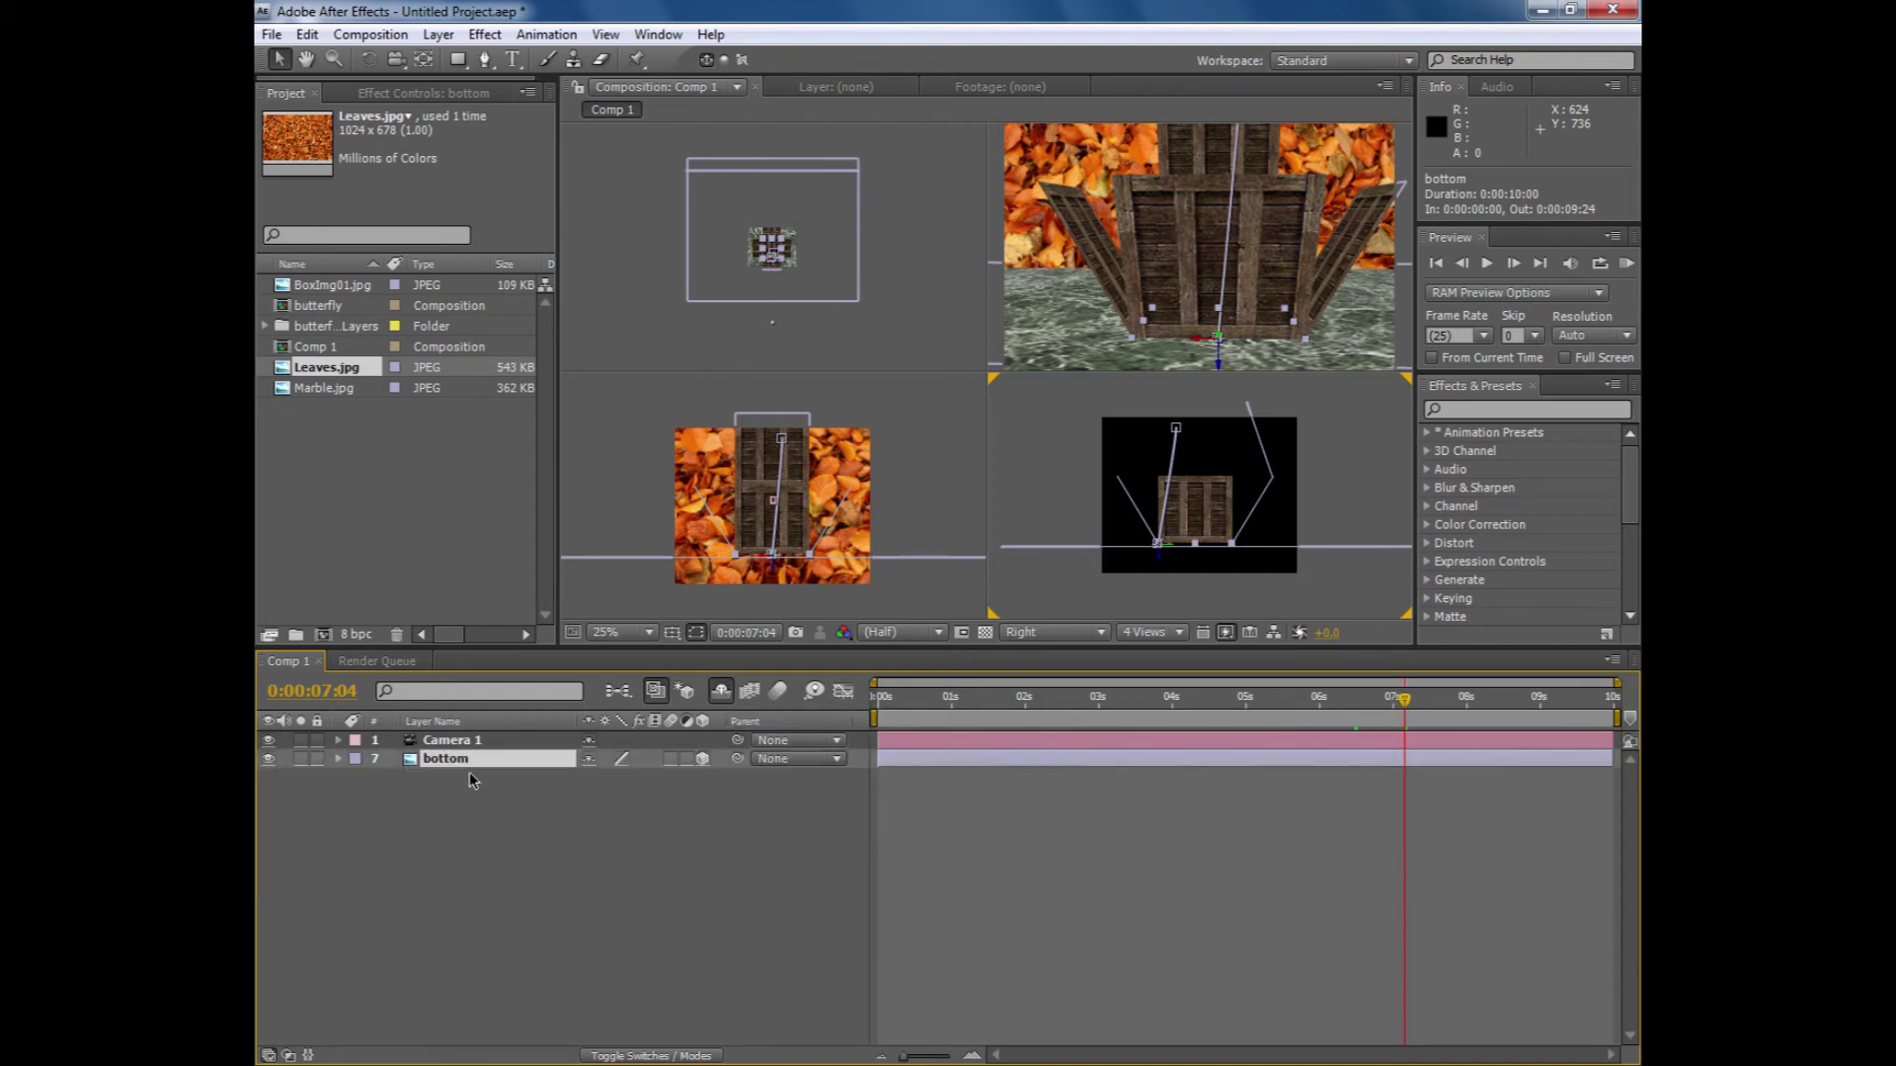
- Enable keyframing of Camera 1's Point of Interest, Position and Orientation at 0:00:00:00
{"action": "left_click", "coordinate": [457, 741]}
{"action": "left_click_drag", "start_coordinate": [1406, 703], "coordinate": [875, 733]}
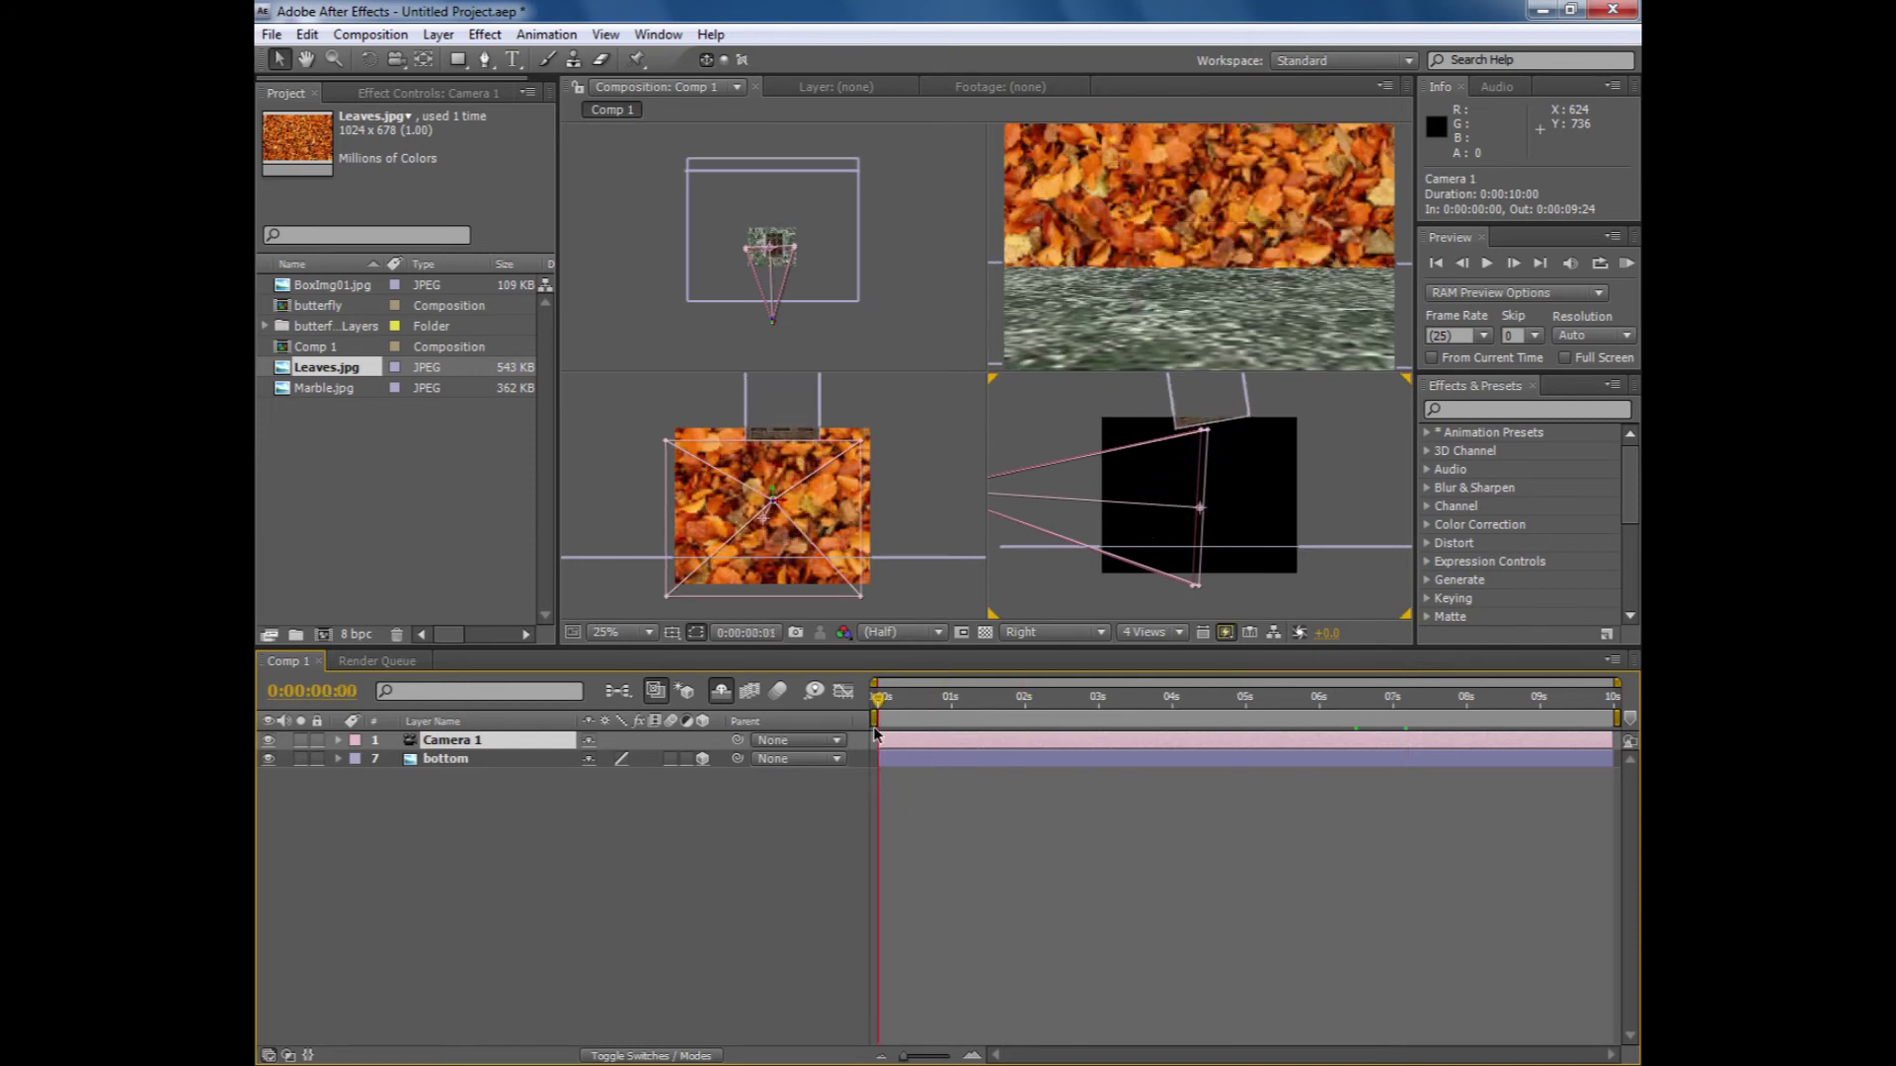
{"action": "left_click", "coordinate": [339, 741]}
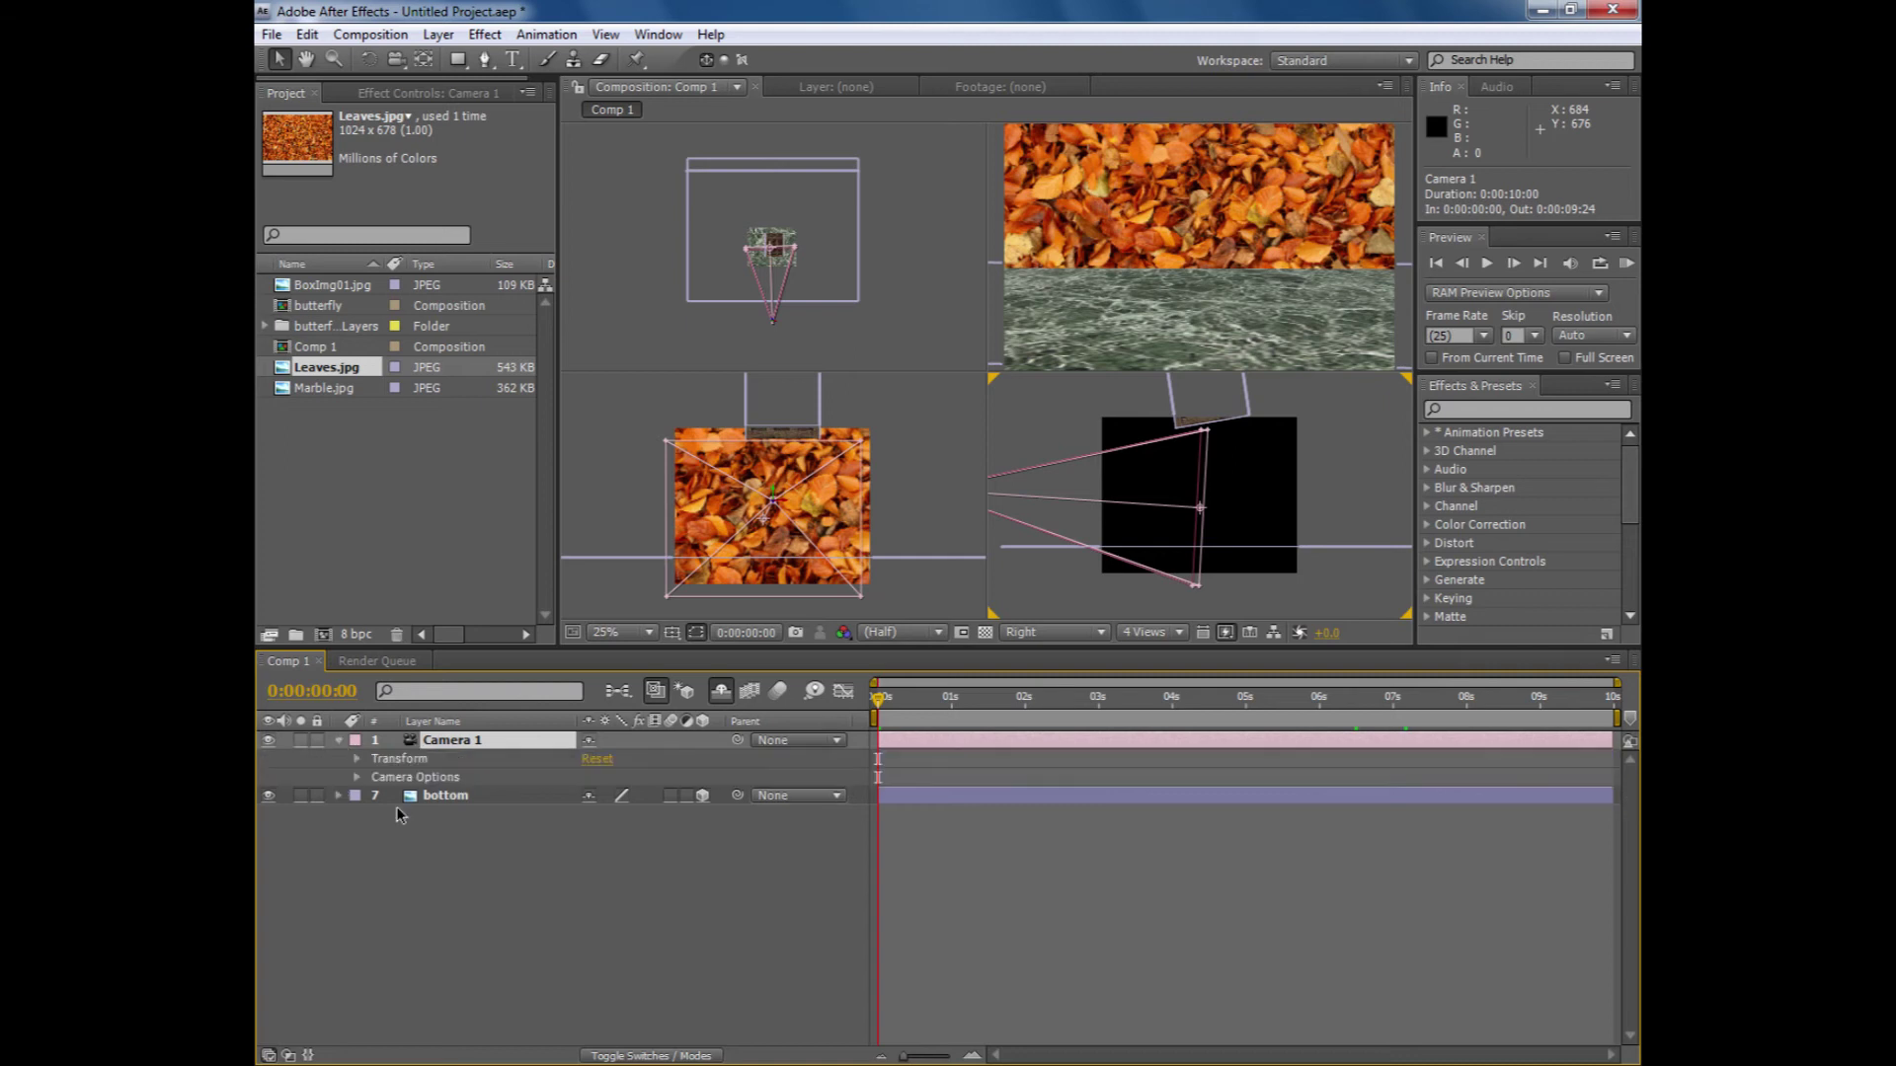
{"action": "left_click", "coordinate": [356, 758]}
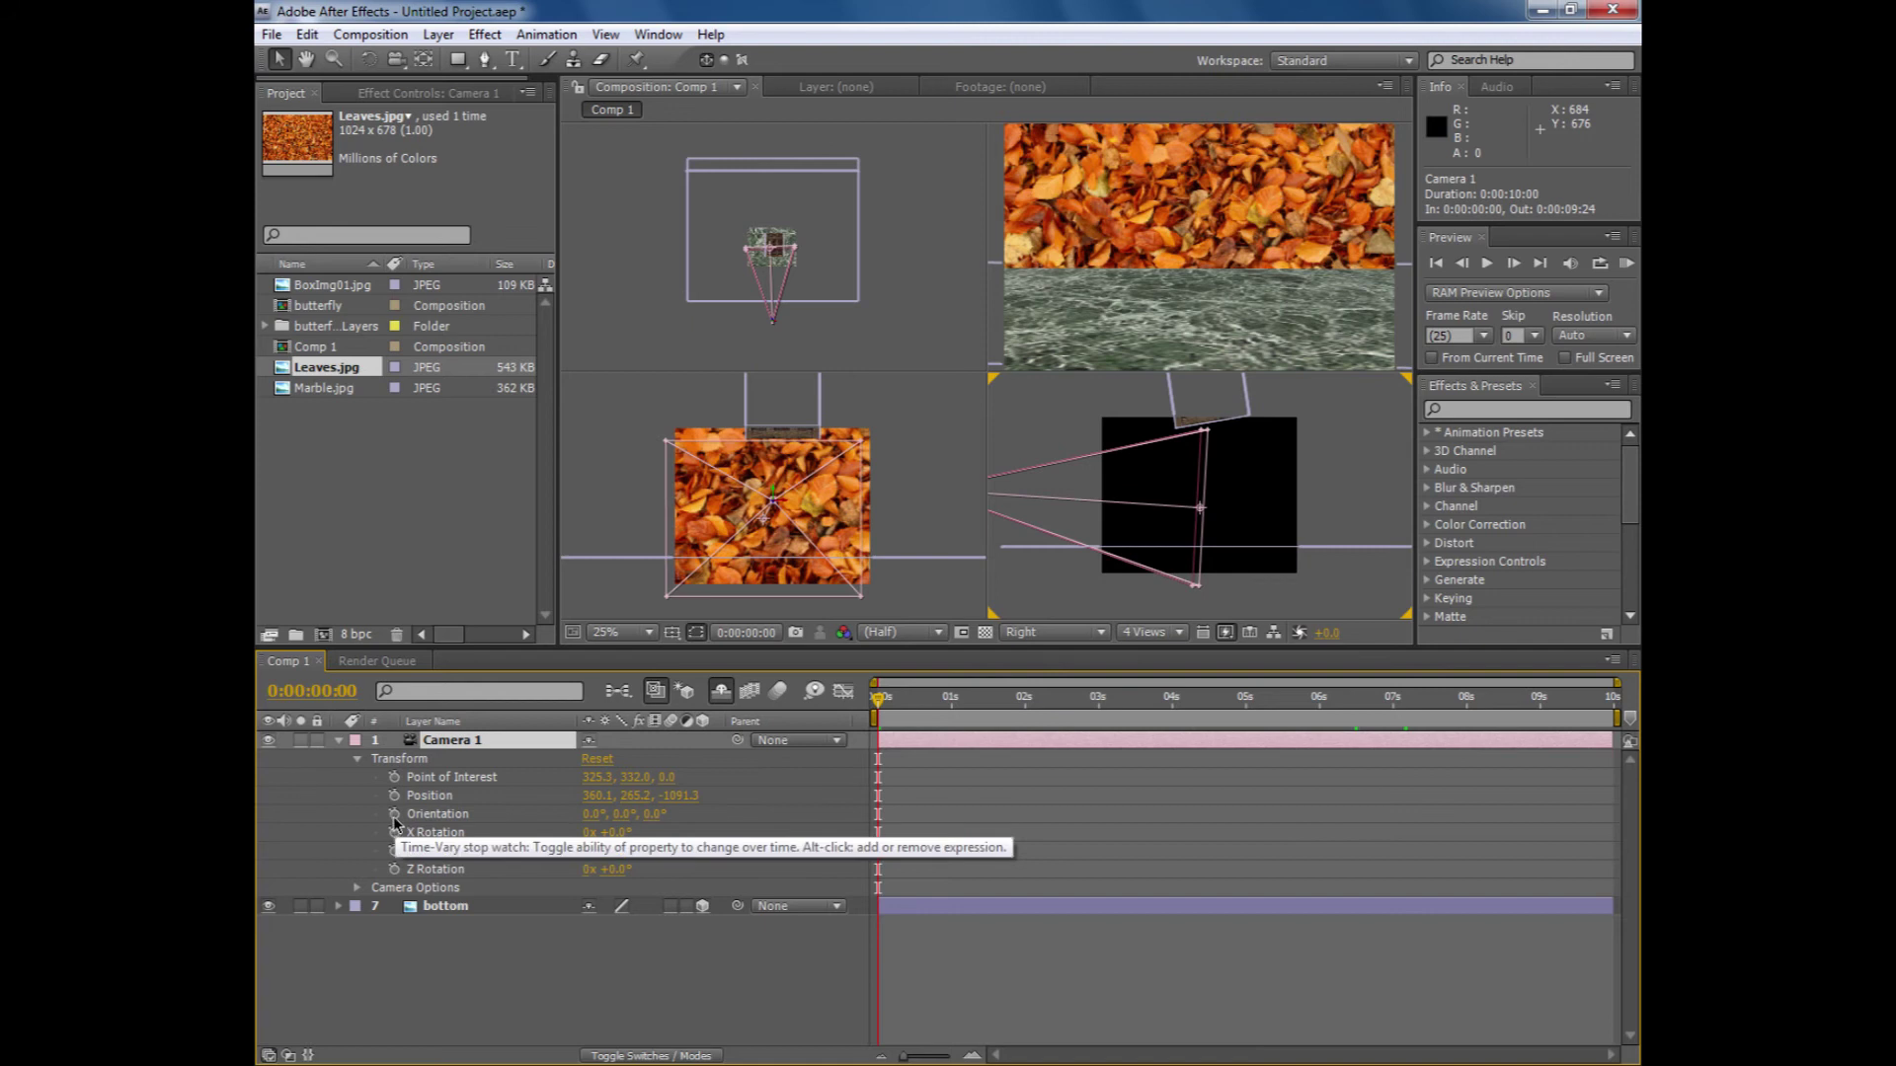
{"action": "left_click", "coordinate": [394, 814]}
{"action": "left_click", "coordinate": [394, 795]}
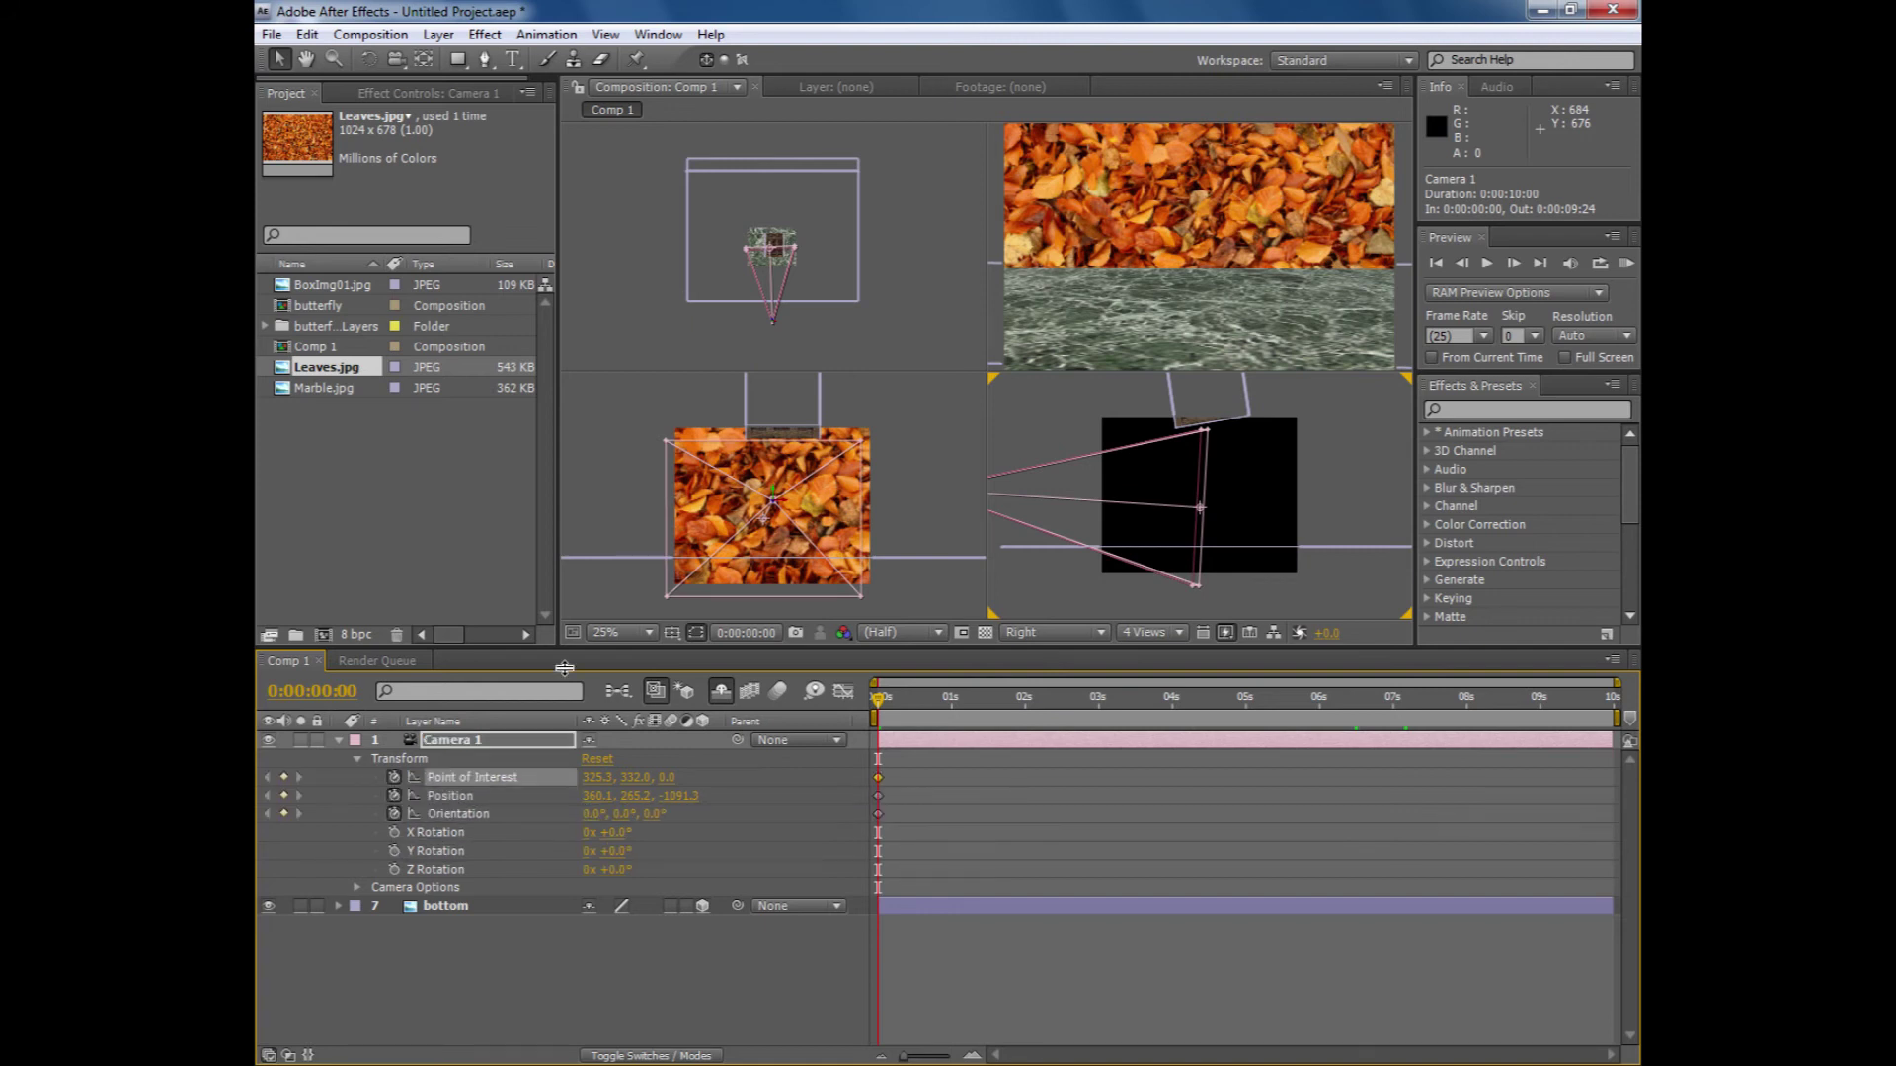
- Reframe Camera 1 at 0:00:00:00 with the camera tool to a raised, angled view, at position 592.9, -169.1, -1384.5
{"action": "left_click", "coordinate": [395, 59]}
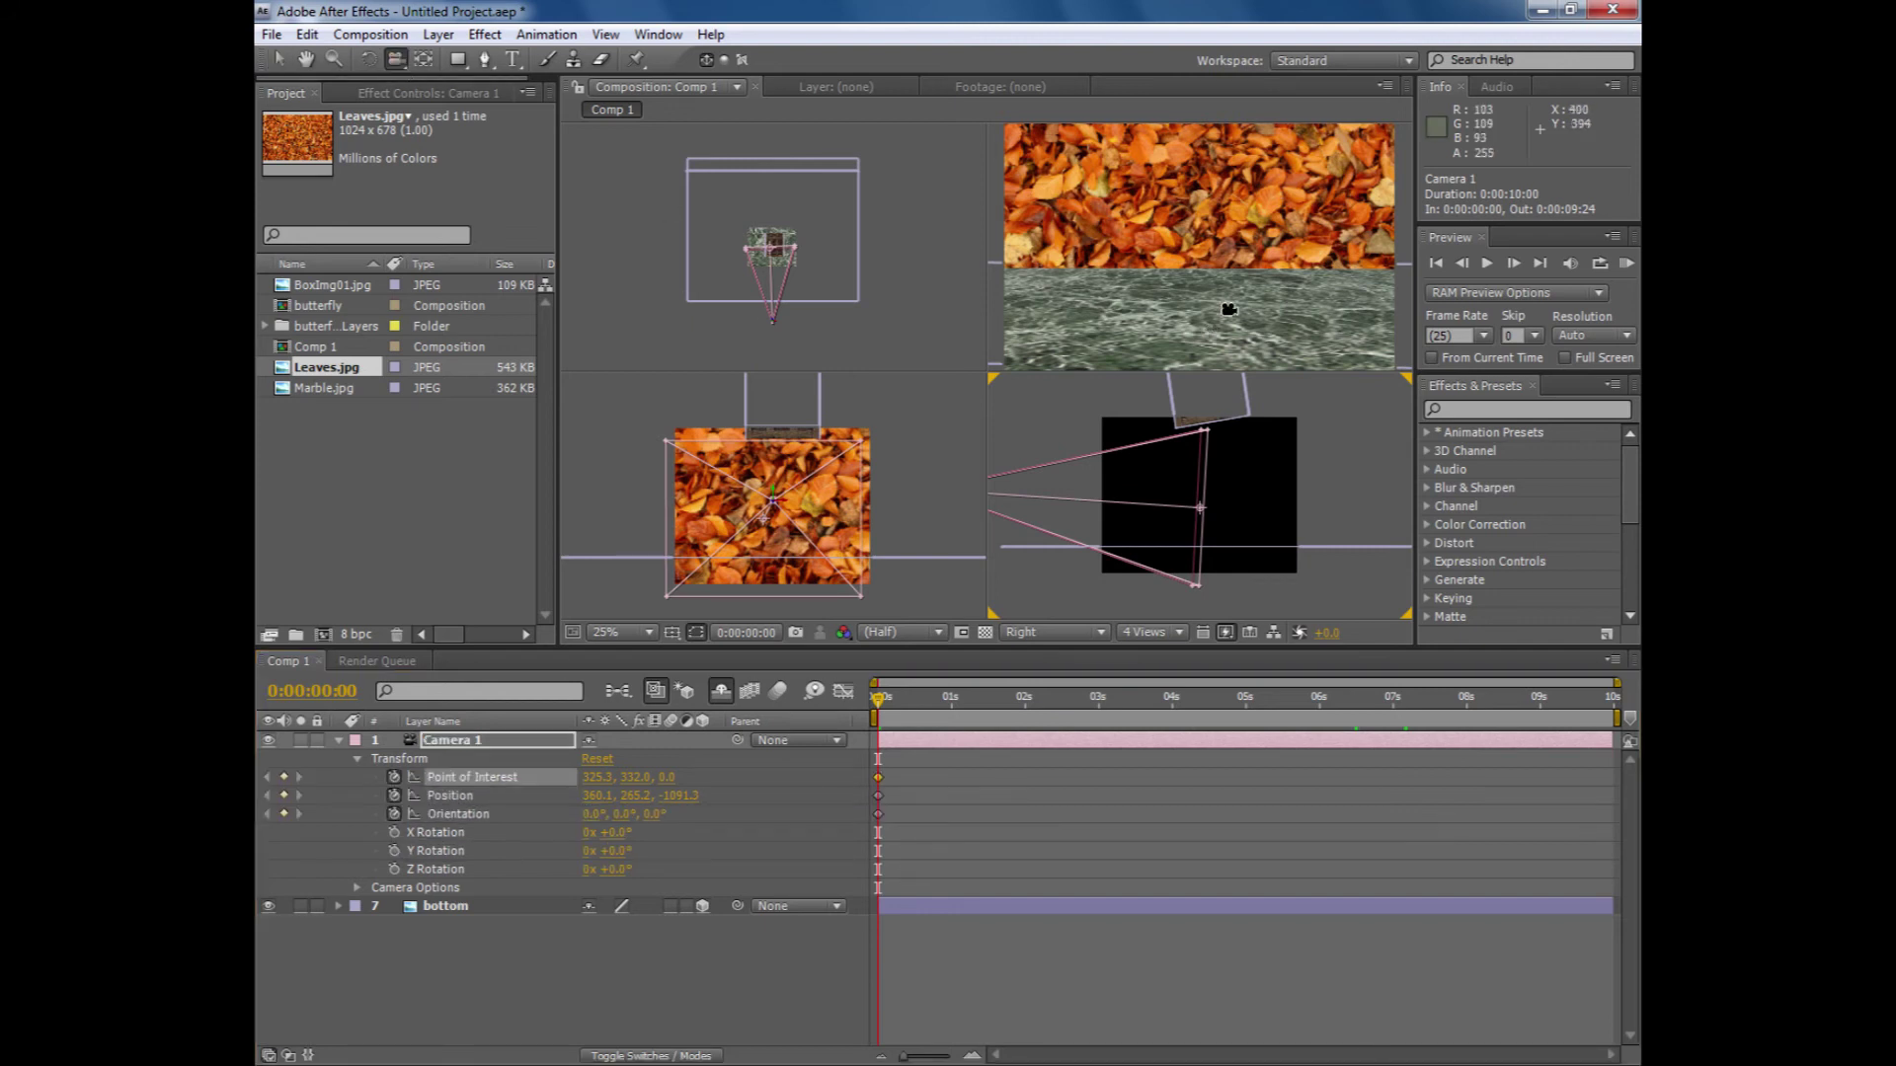
{"action": "mouse_move", "coordinate": [1229, 309]}
{"action": "left_mouse_down"}
{"action": "mouse_move", "coordinate": [1253, 264]}
{"action": "mouse_move", "coordinate": [1217, 303]}
{"action": "mouse_move", "coordinate": [1231, 248]}
{"action": "mouse_move", "coordinate": [1226, 293]}
{"action": "left_mouse_up"}
{"action": "left_click", "coordinate": [1217, 298]}
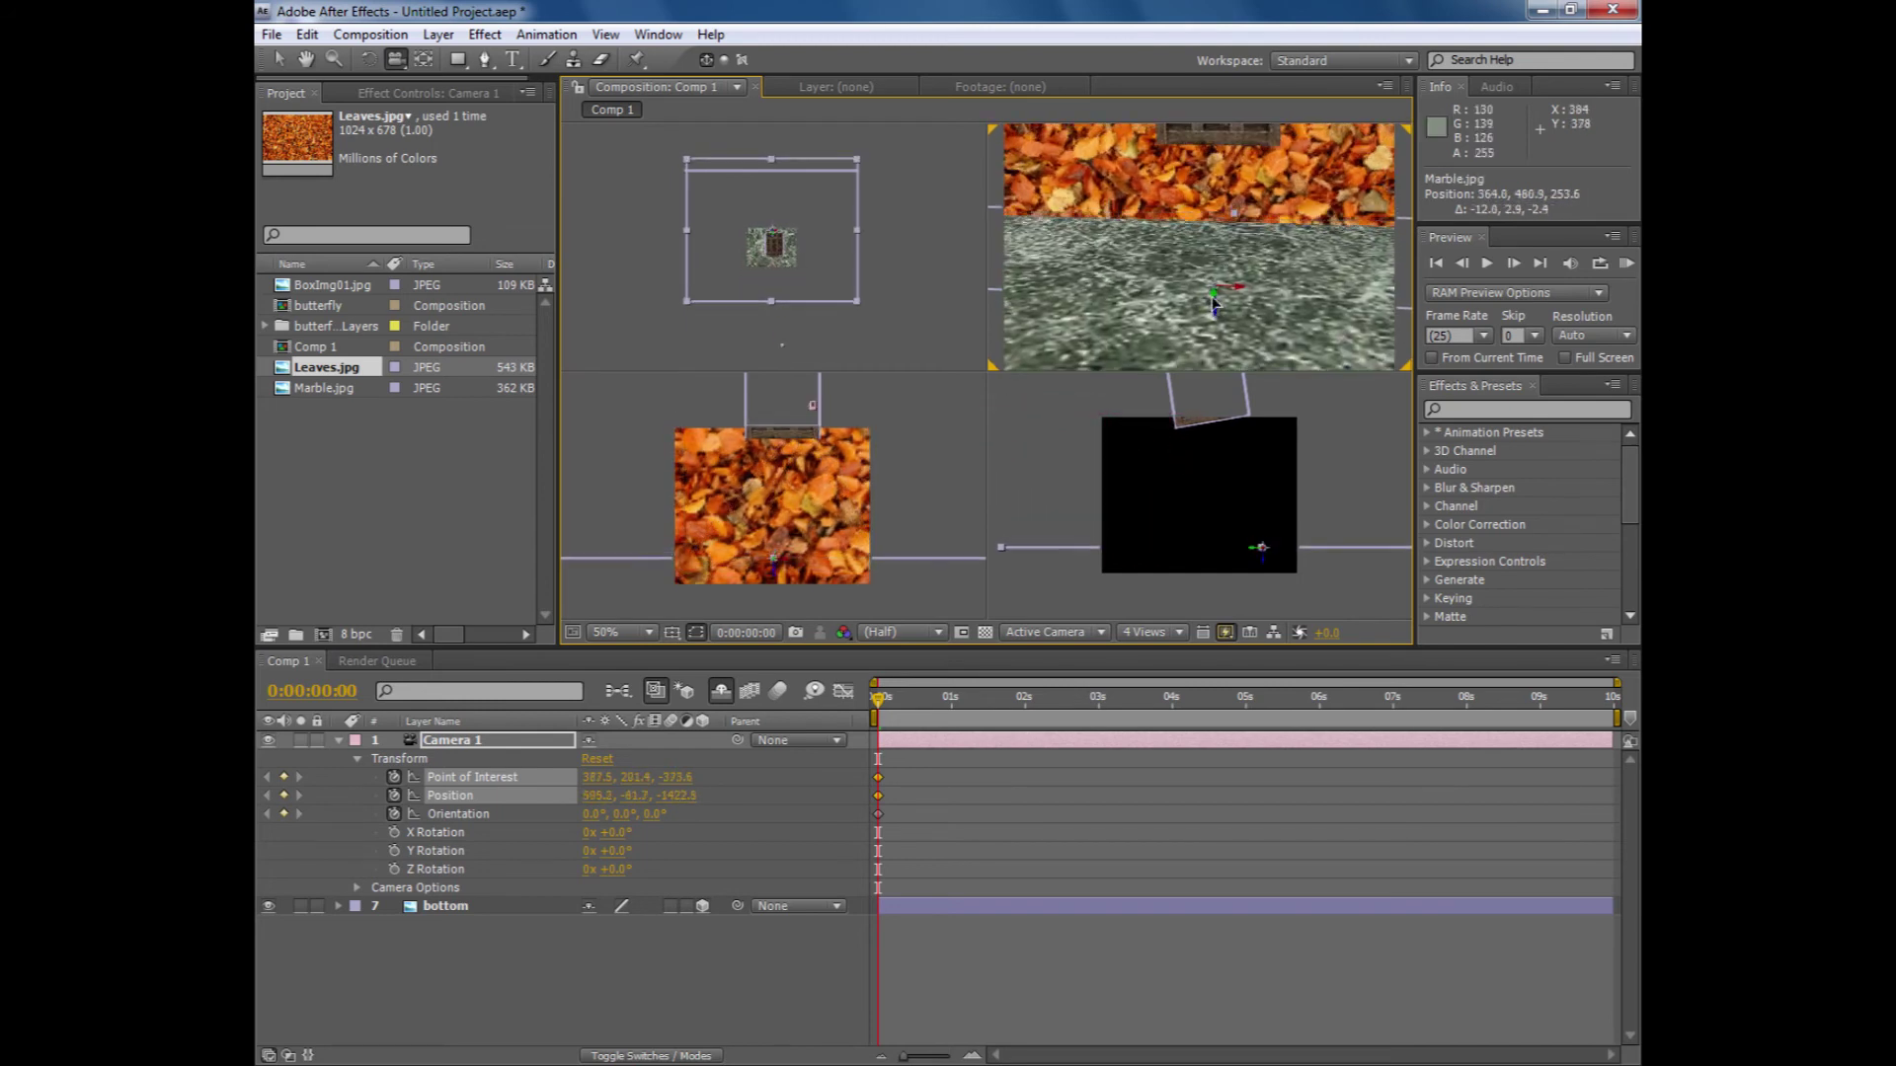
{"action": "left_click_drag", "start_coordinate": [1243, 254], "coordinate": [1175, 306]}
{"action": "left_click", "coordinate": [854, 736]}
- Reframe Camera 1 at 0:00:06:18 to position 248.2, 179.8, -1437.0, keyframe its orientation there, and preview up to 0:00:08:05
{"action": "left_click_drag", "start_coordinate": [884, 709], "coordinate": [1380, 715]}
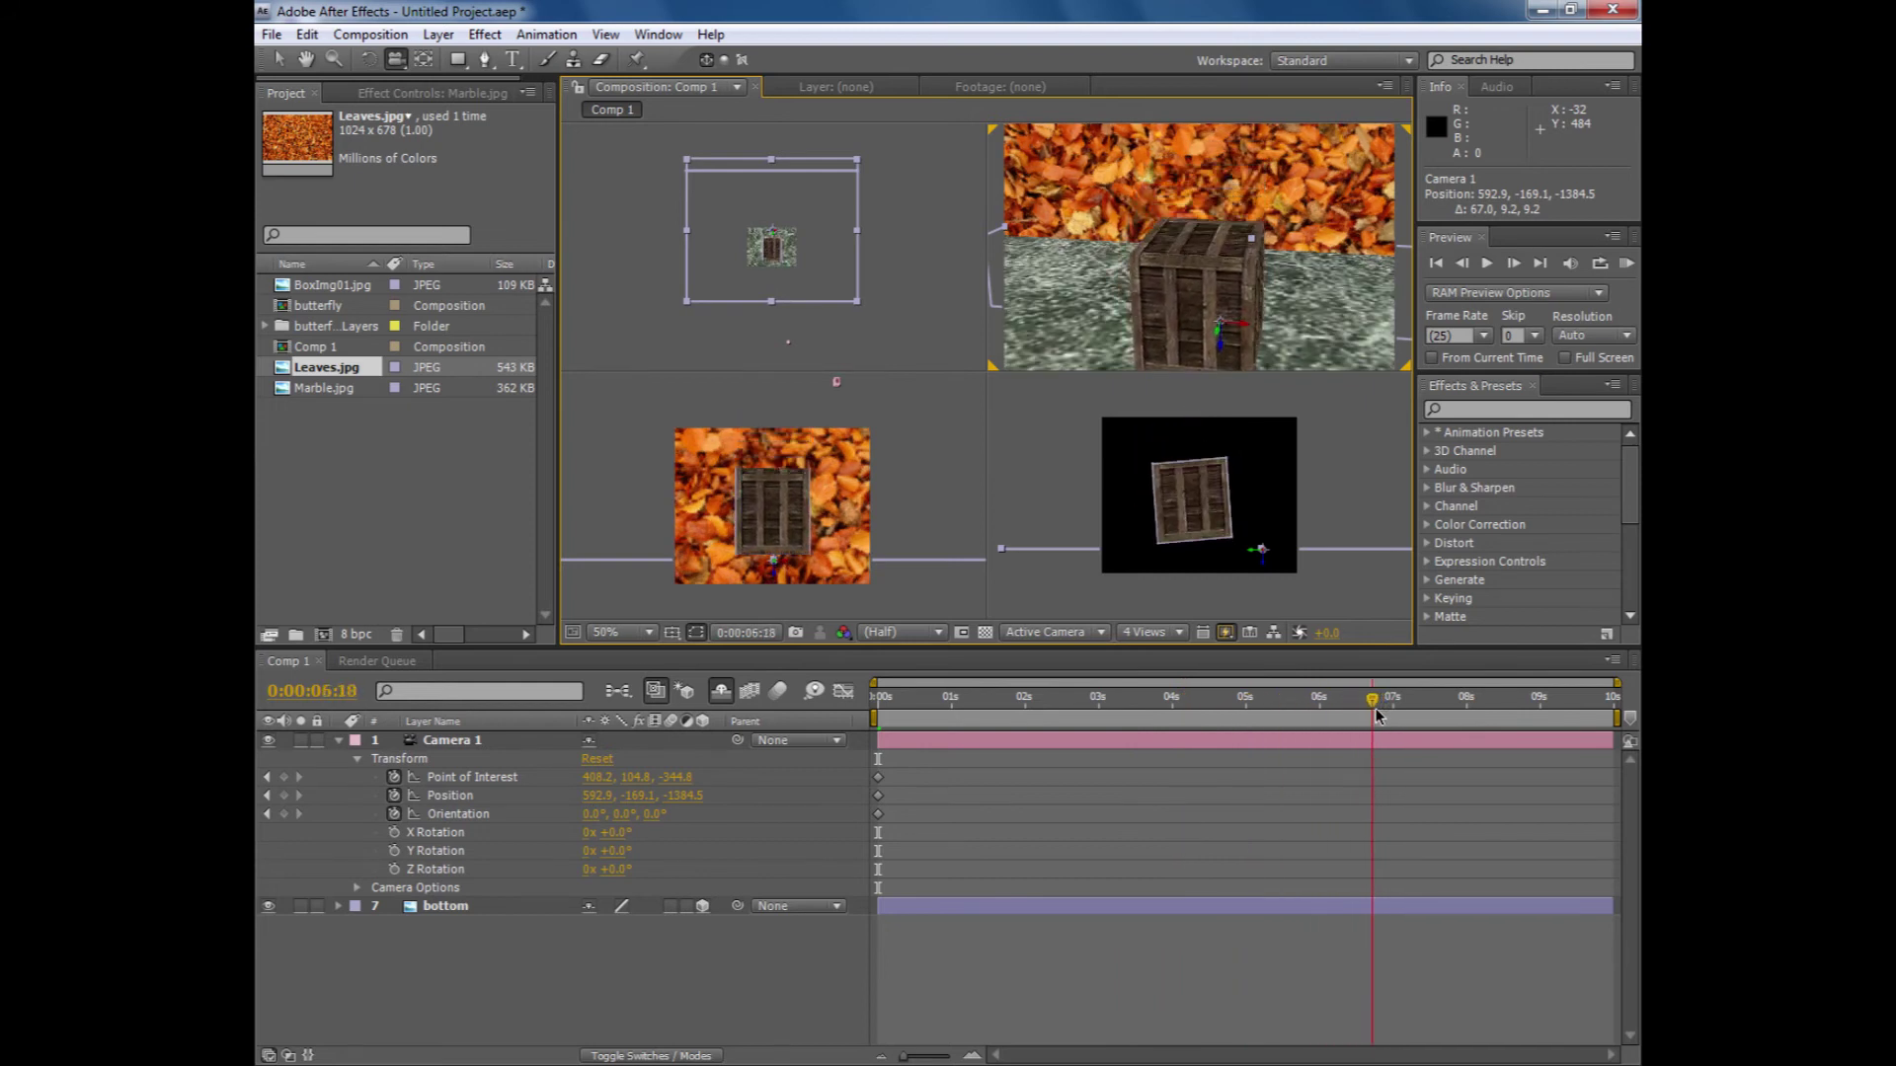
{"action": "left_click_drag", "start_coordinate": [1235, 291], "coordinate": [1254, 345]}
{"action": "key", "text": "F2"}
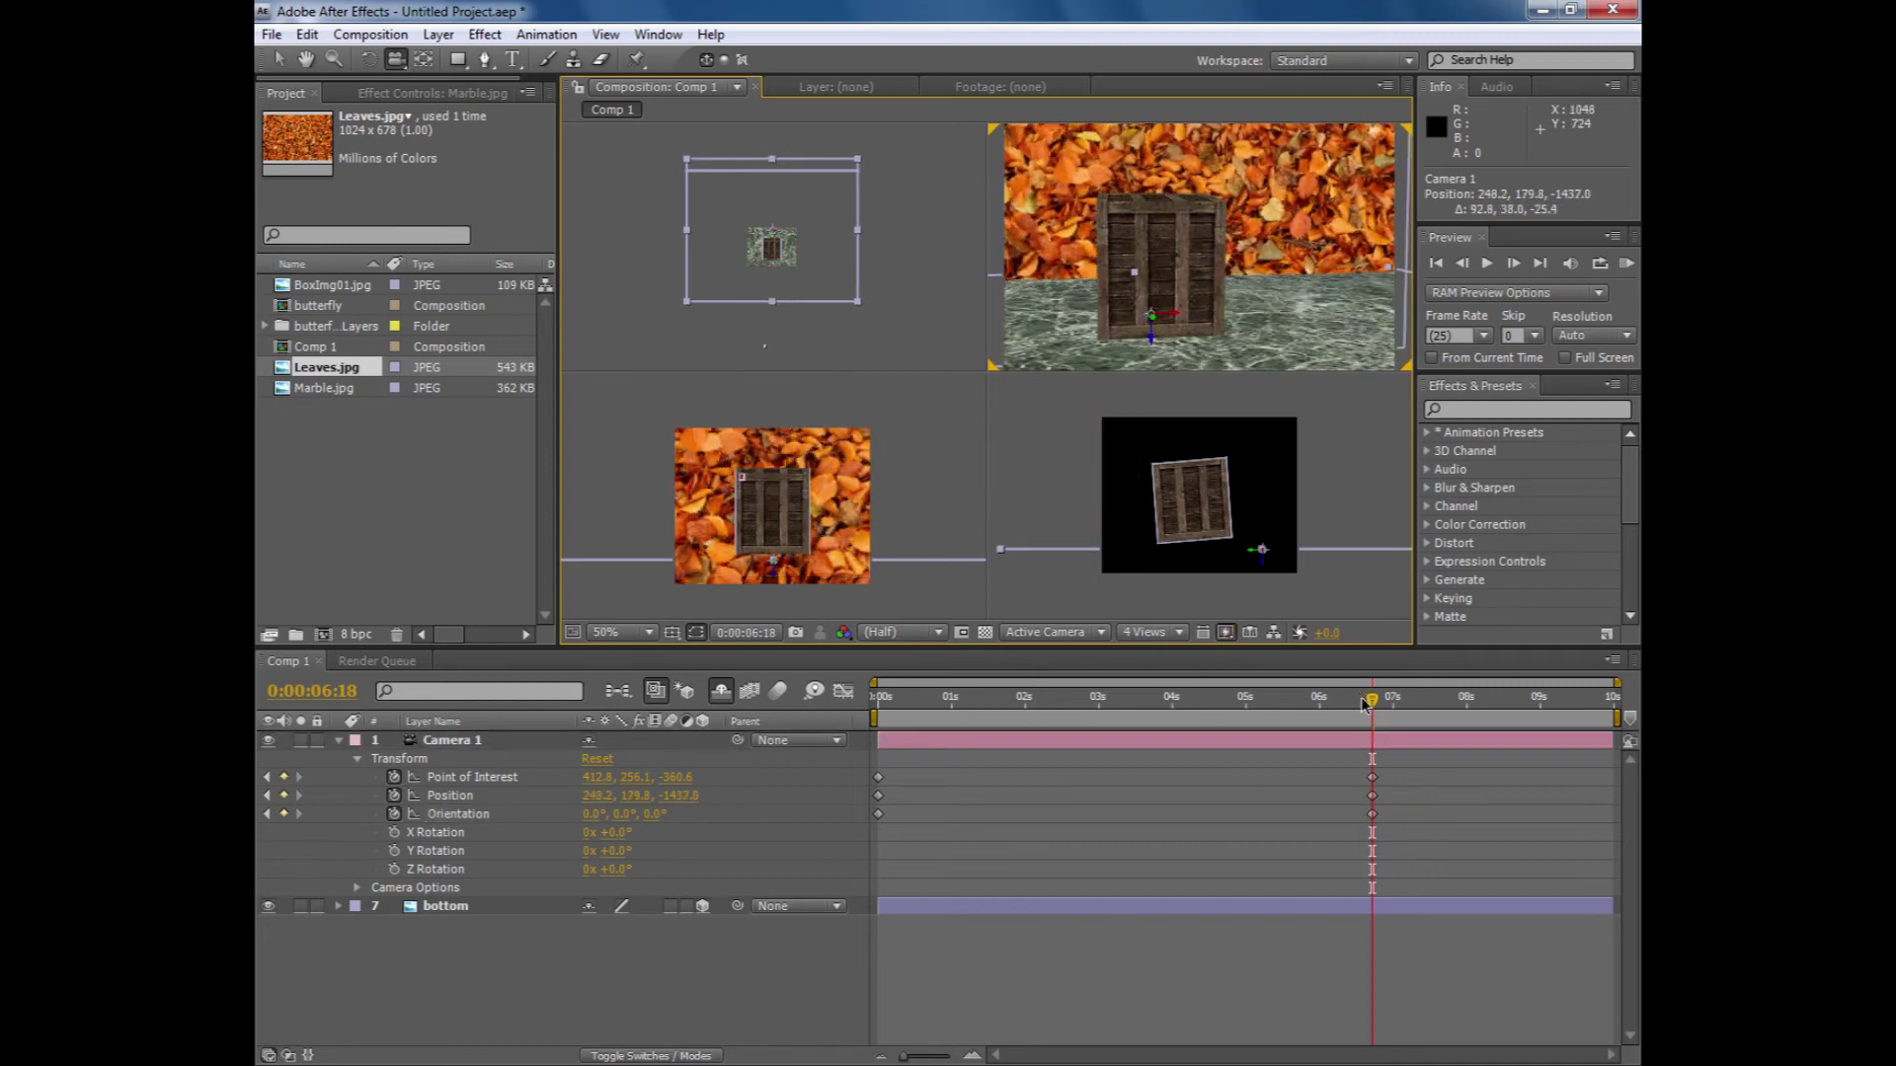
{"action": "left_click_drag", "start_coordinate": [1372, 708], "coordinate": [1487, 783]}
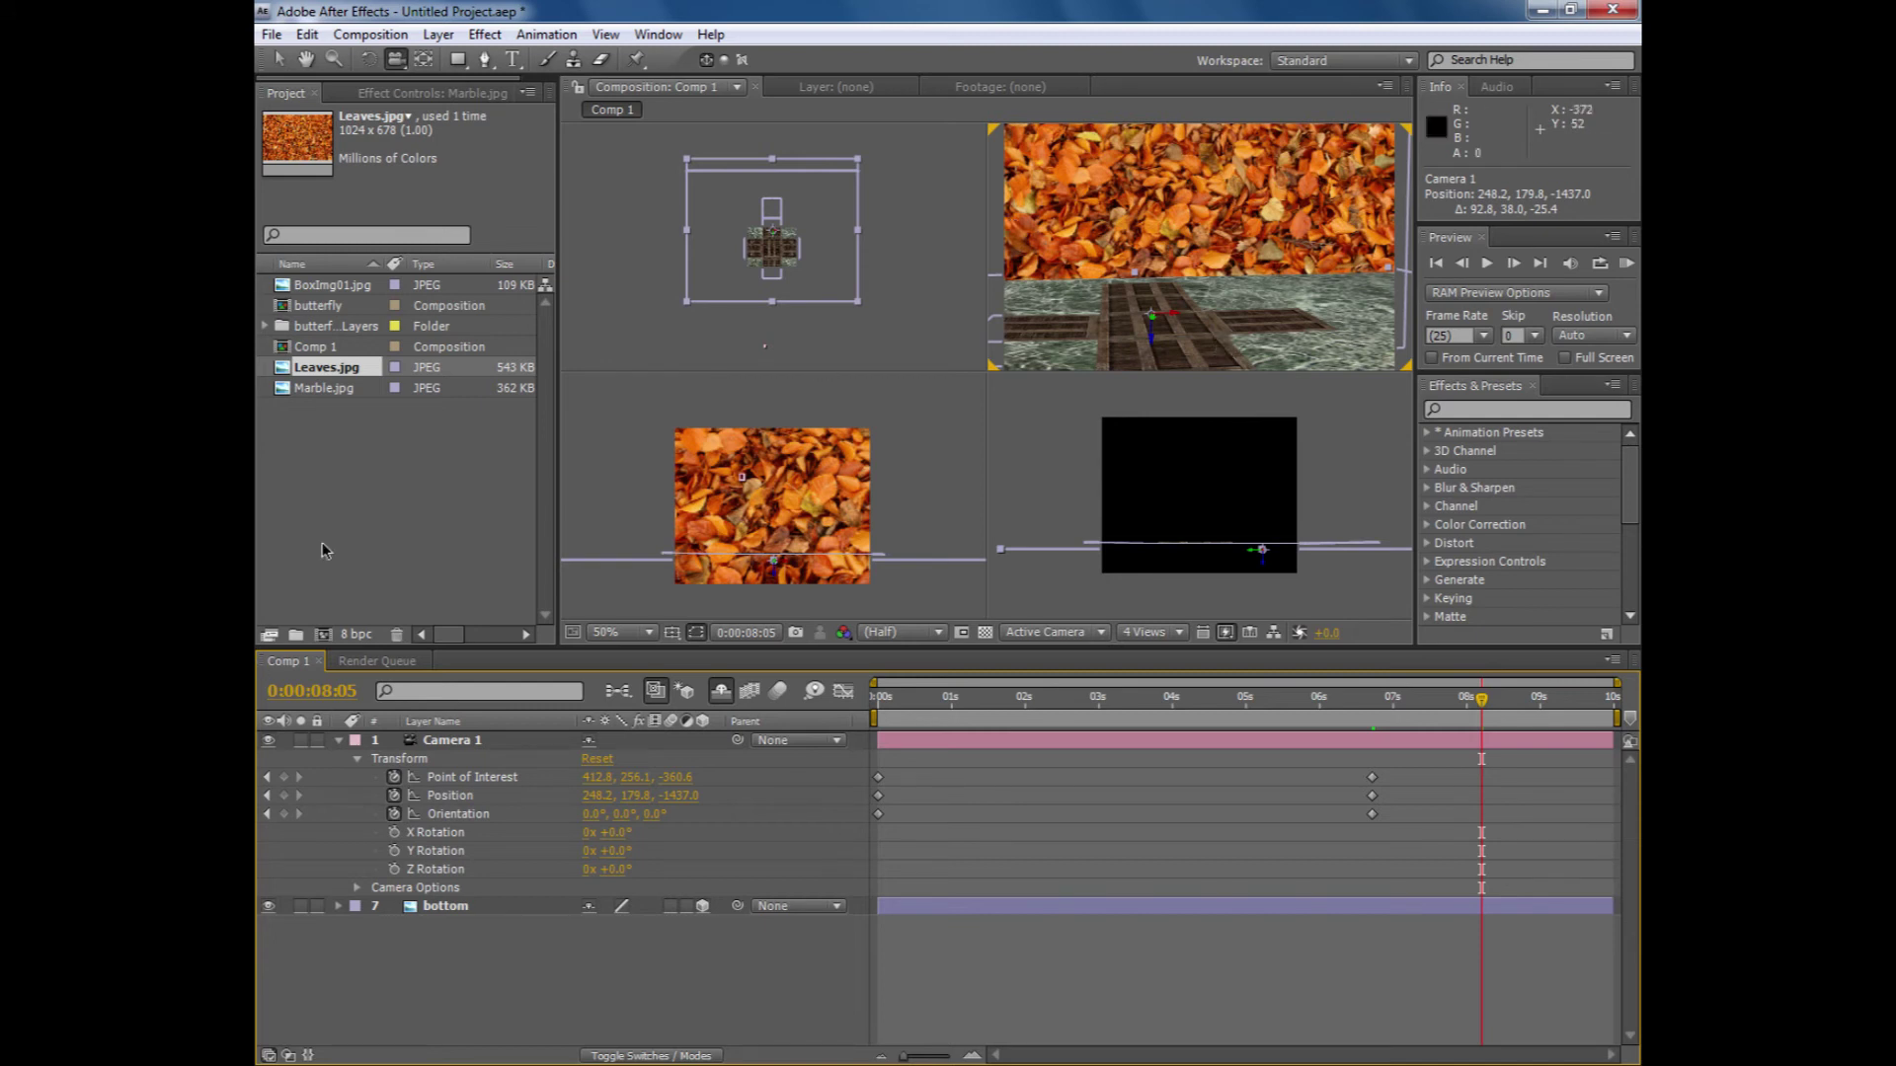
- Create a new composition with the PAL D1/DV preset, 720 x 576 px, 25 frames per second and 10 seconds long
{"action": "right_click", "coordinate": [319, 511]}
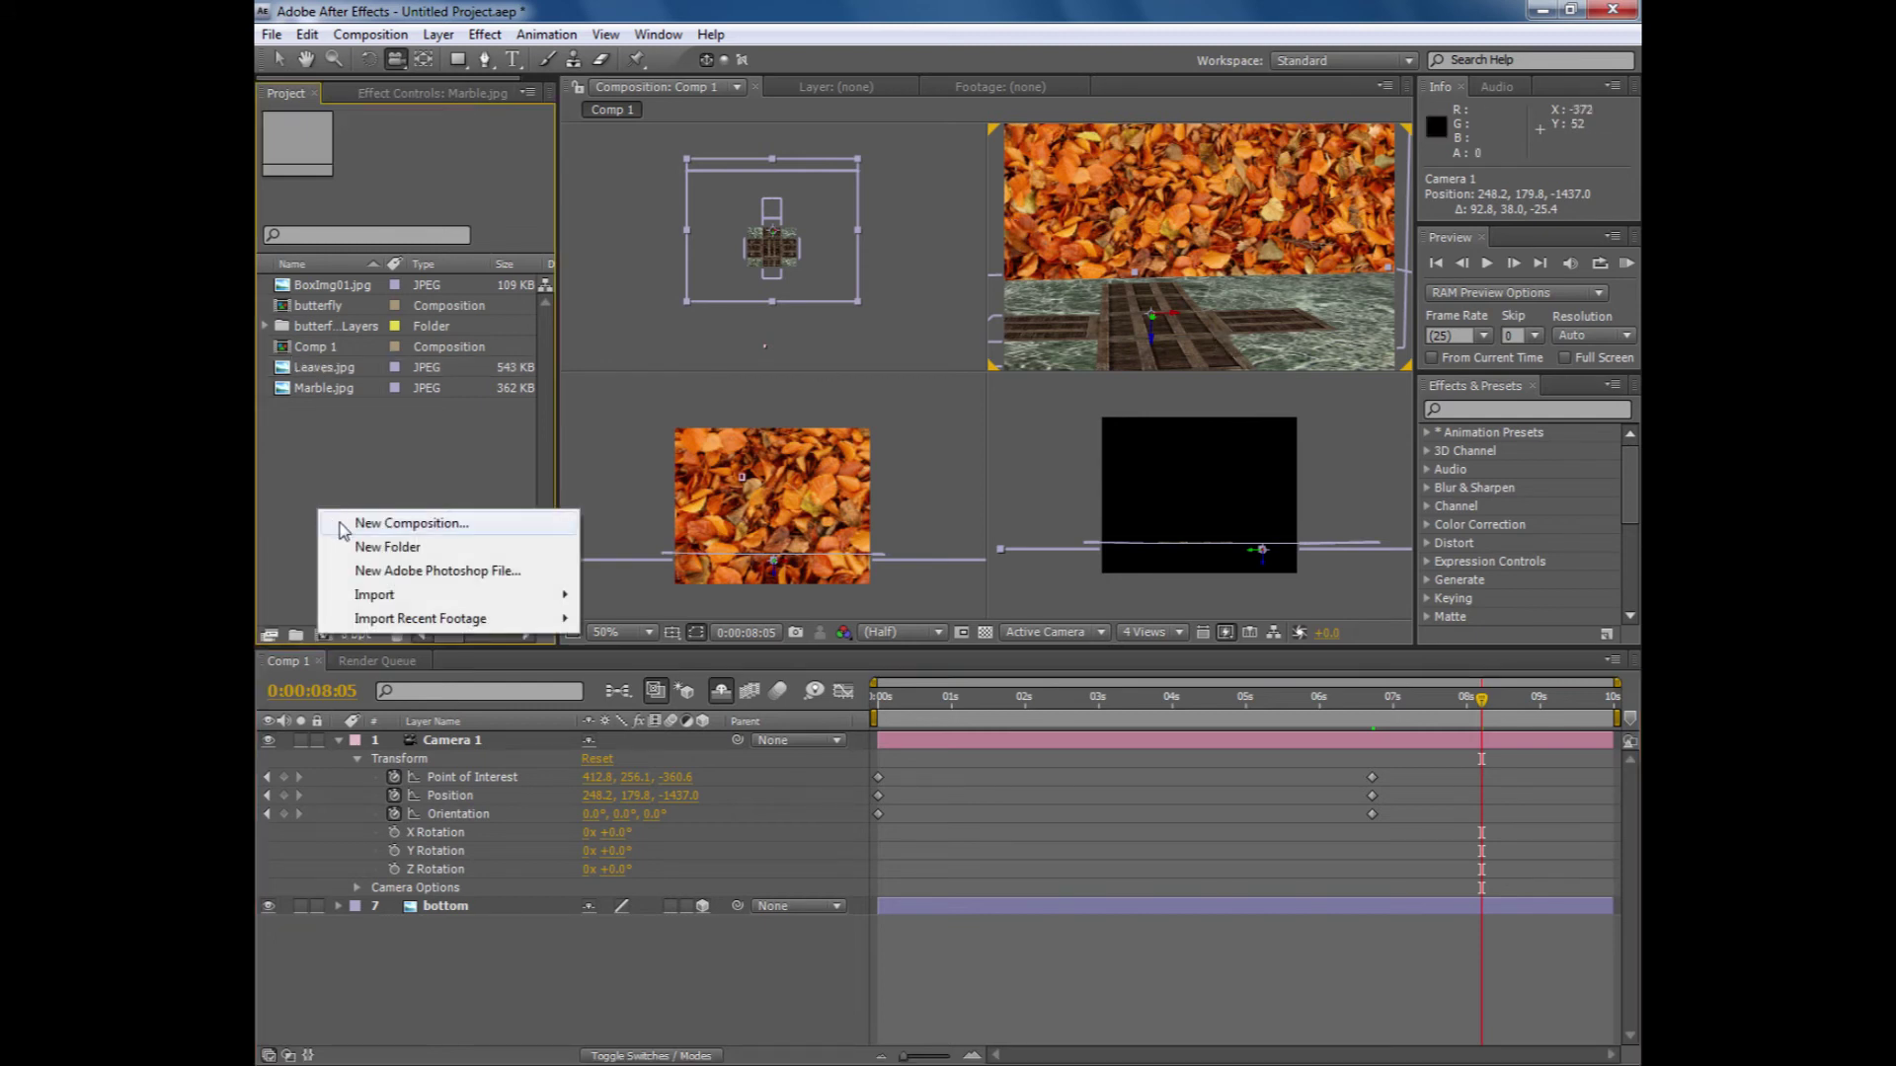
{"action": "left_click", "coordinate": [344, 528]}
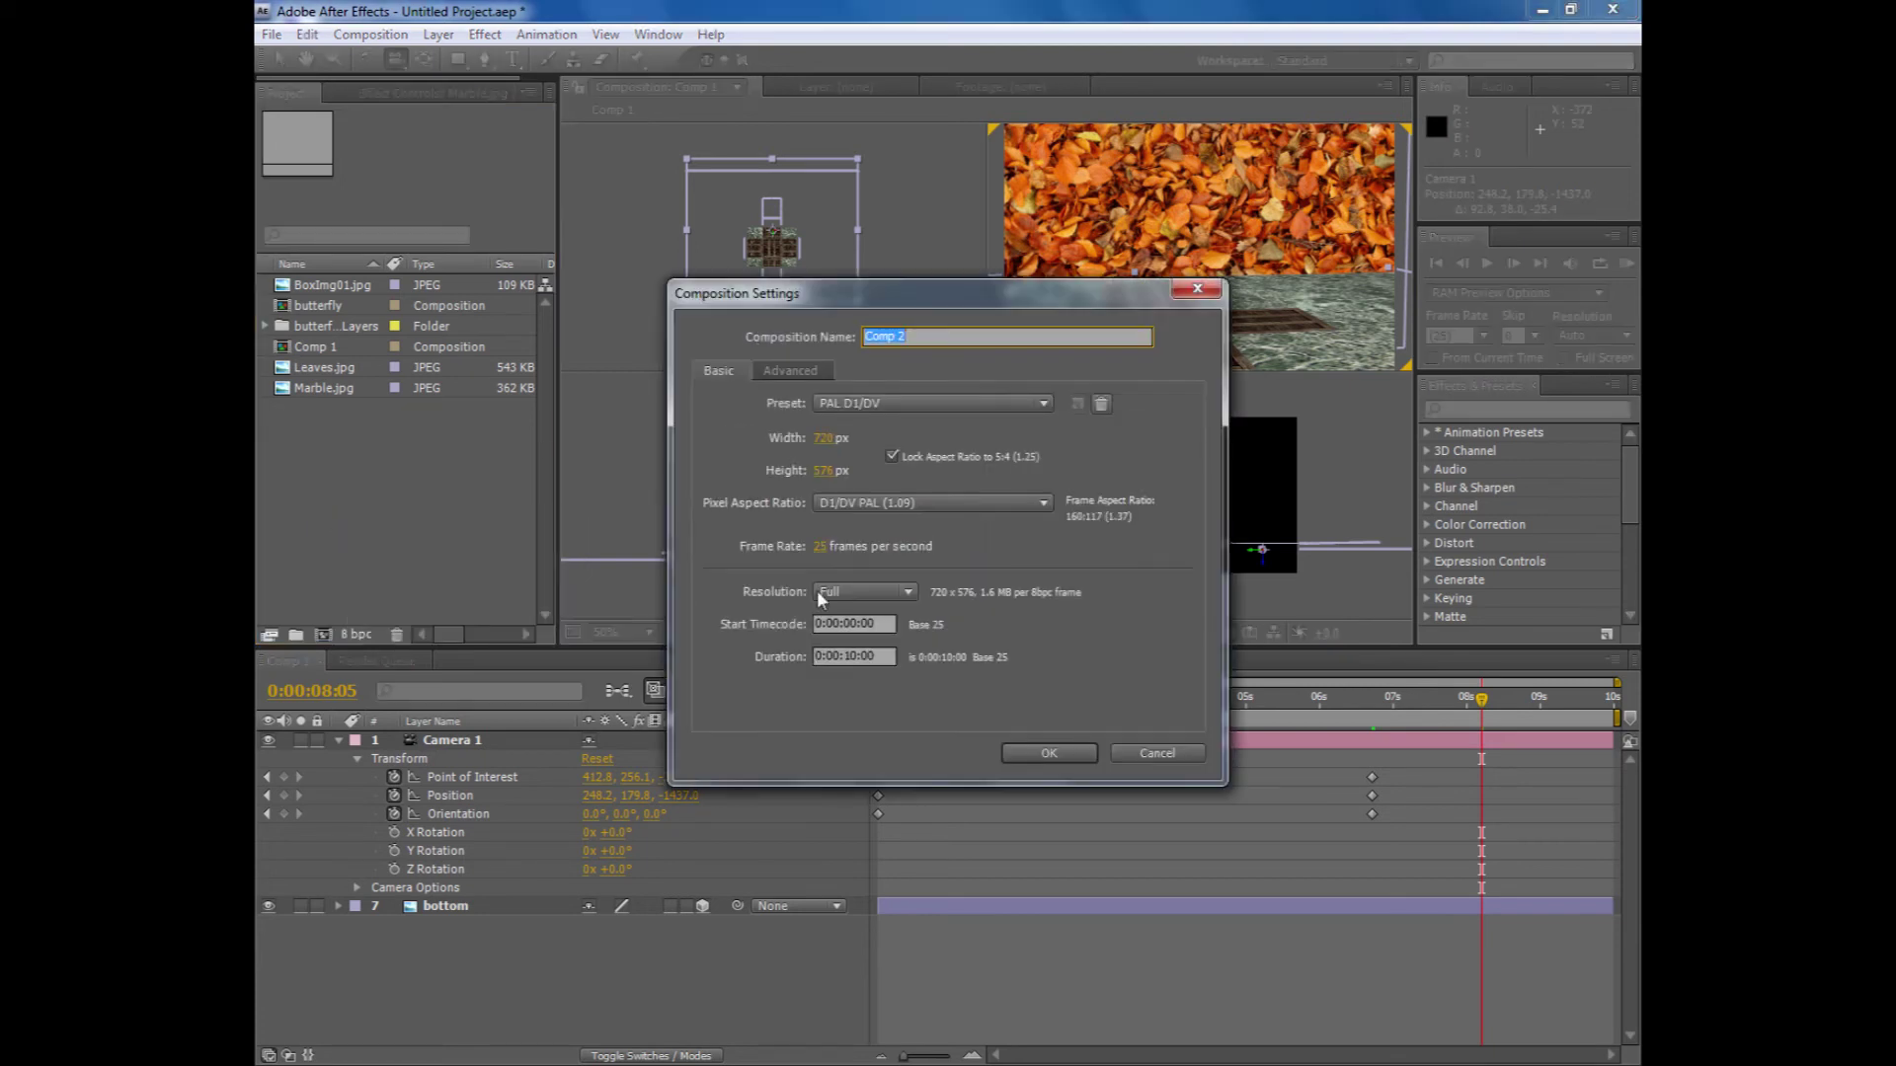
{"action": "left_click", "coordinate": [1048, 754]}
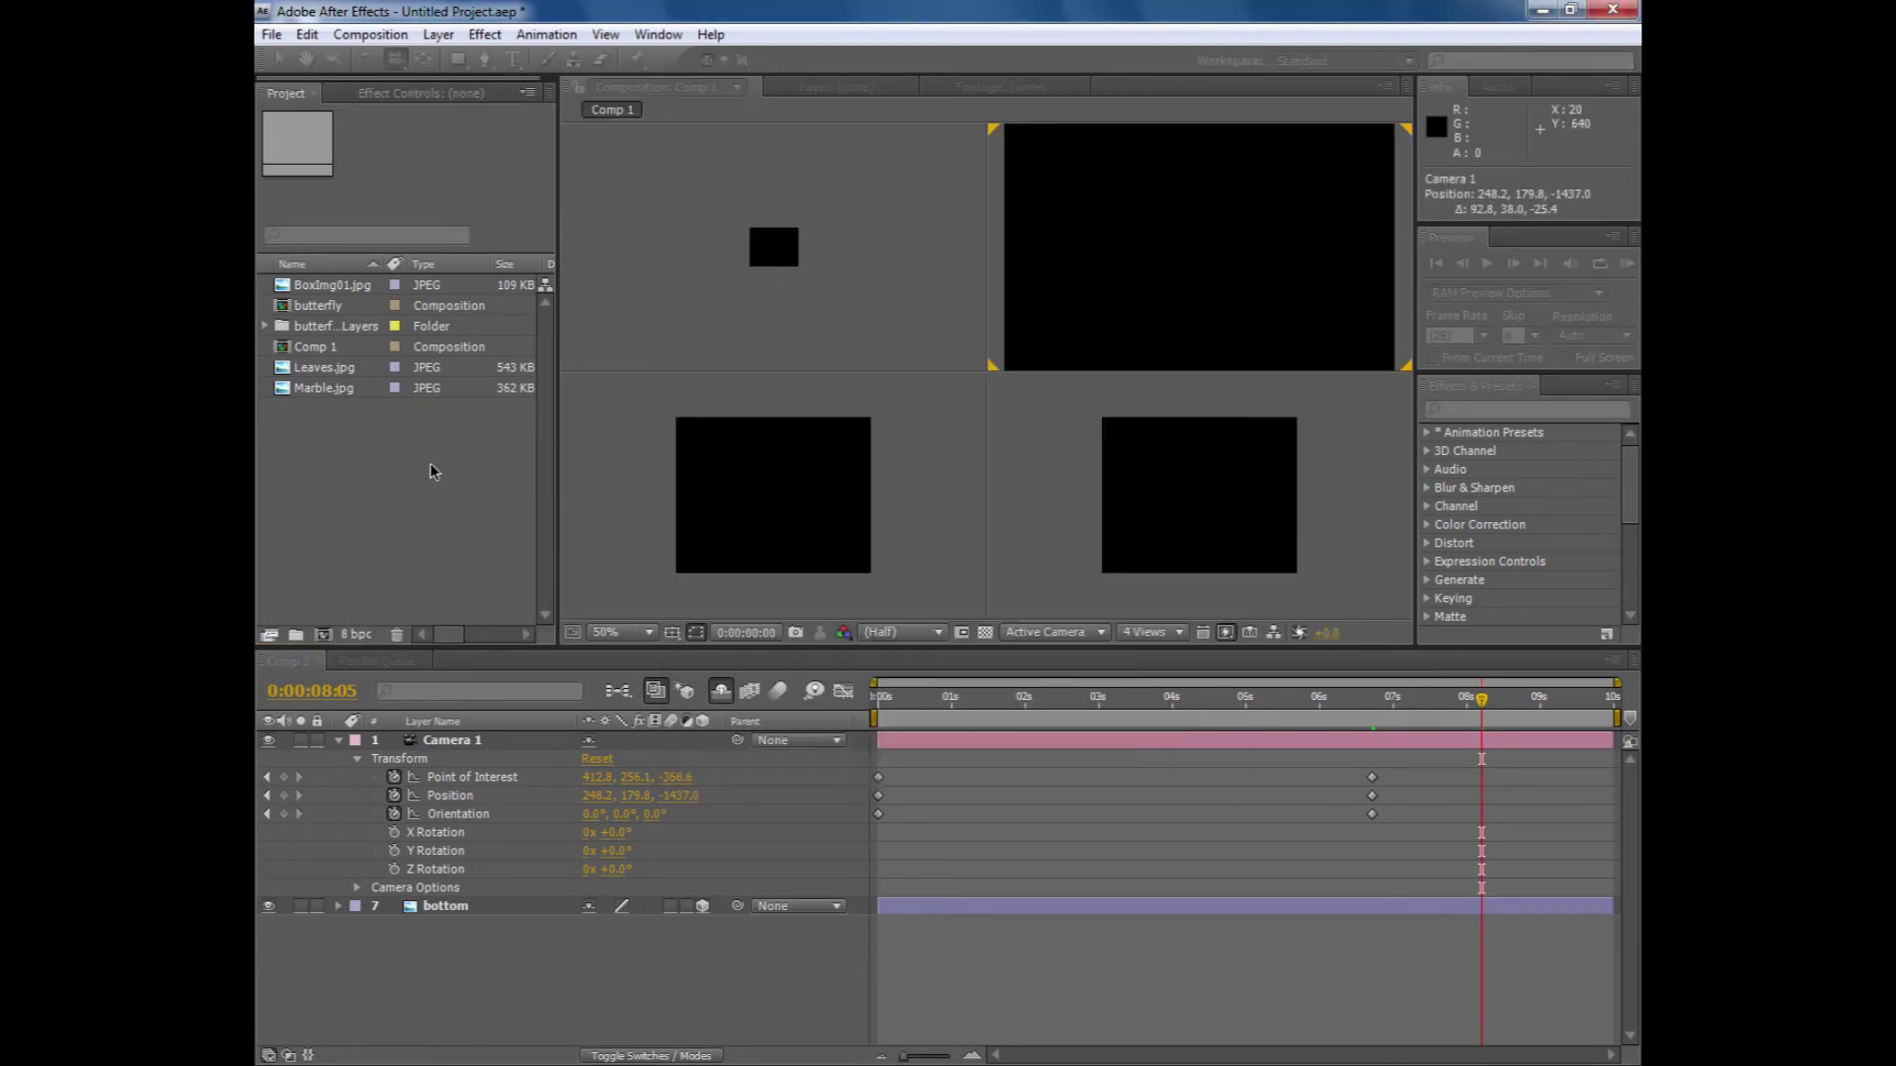
- Open the existing butterfly composition from the project for editing
{"action": "left_click", "coordinate": [321, 308]}
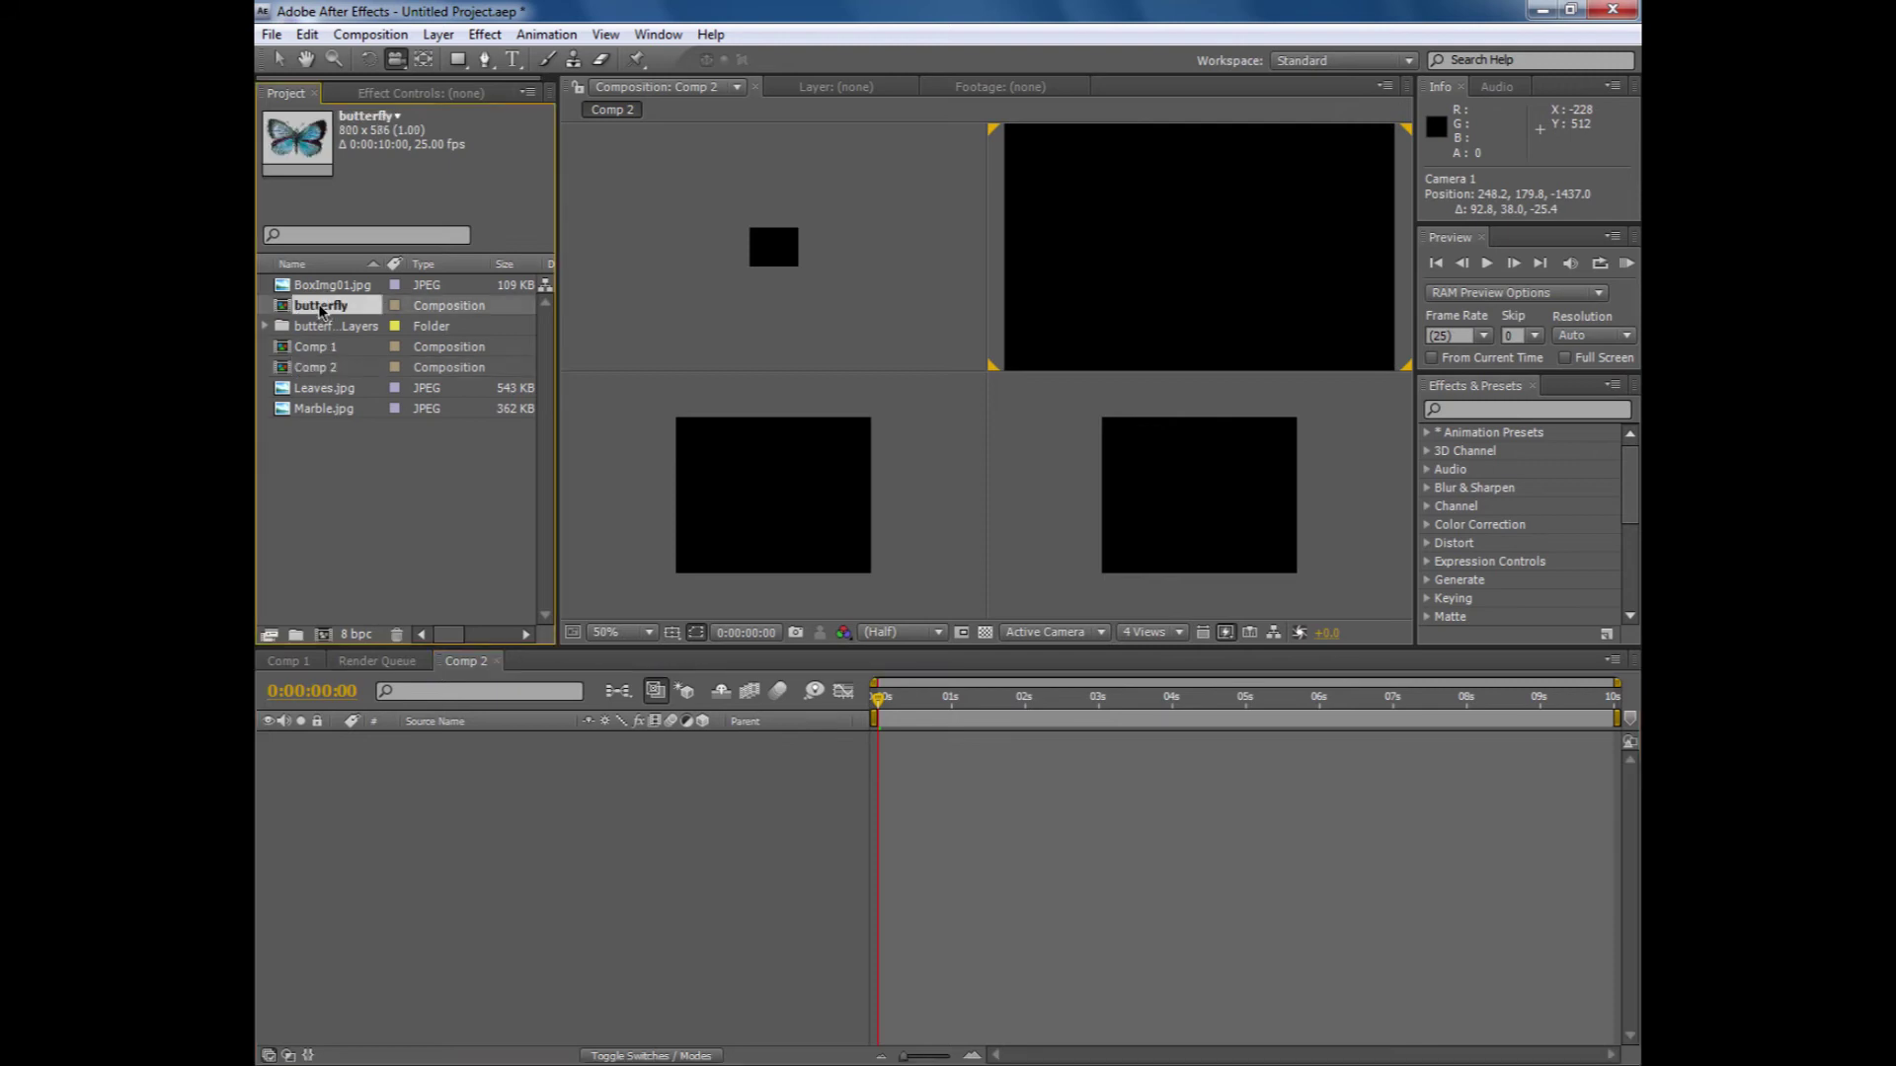
{"action": "double_click", "coordinate": [293, 314]}
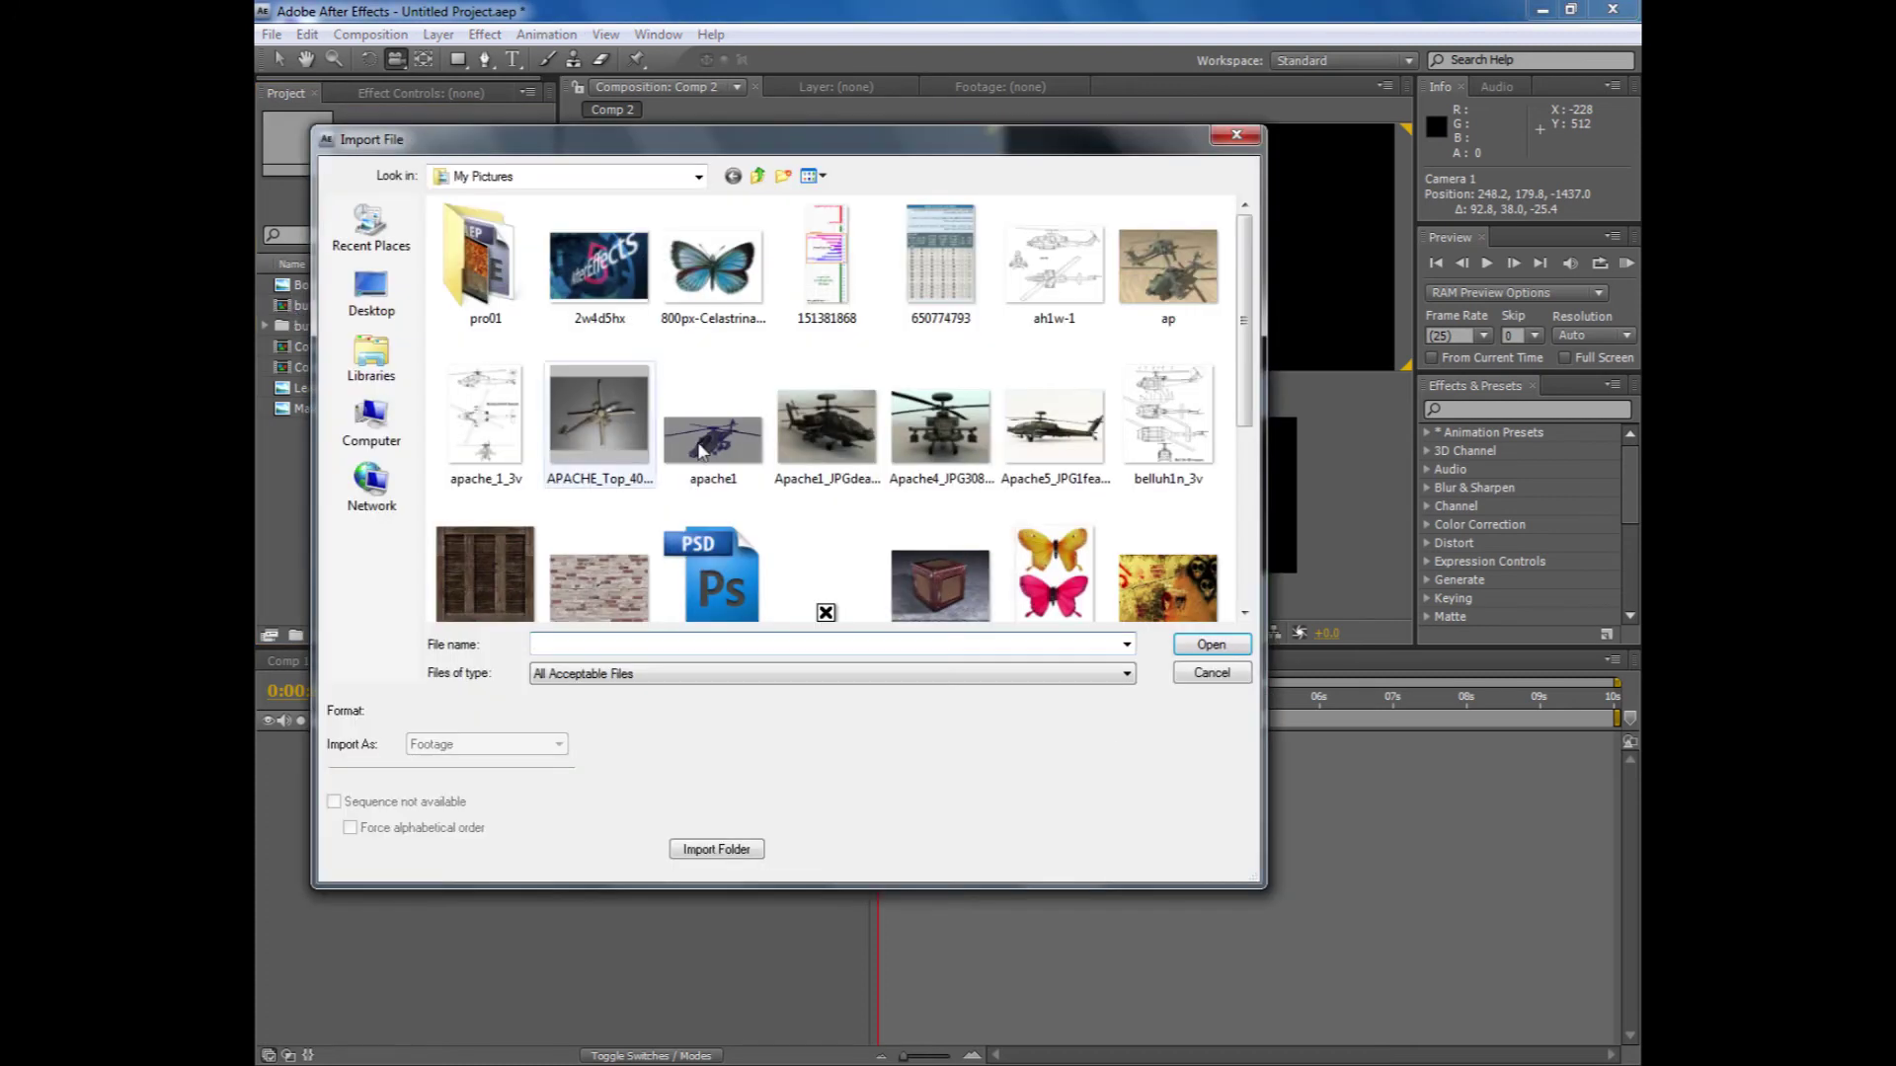
{"action": "left_click", "coordinate": [1213, 672]}
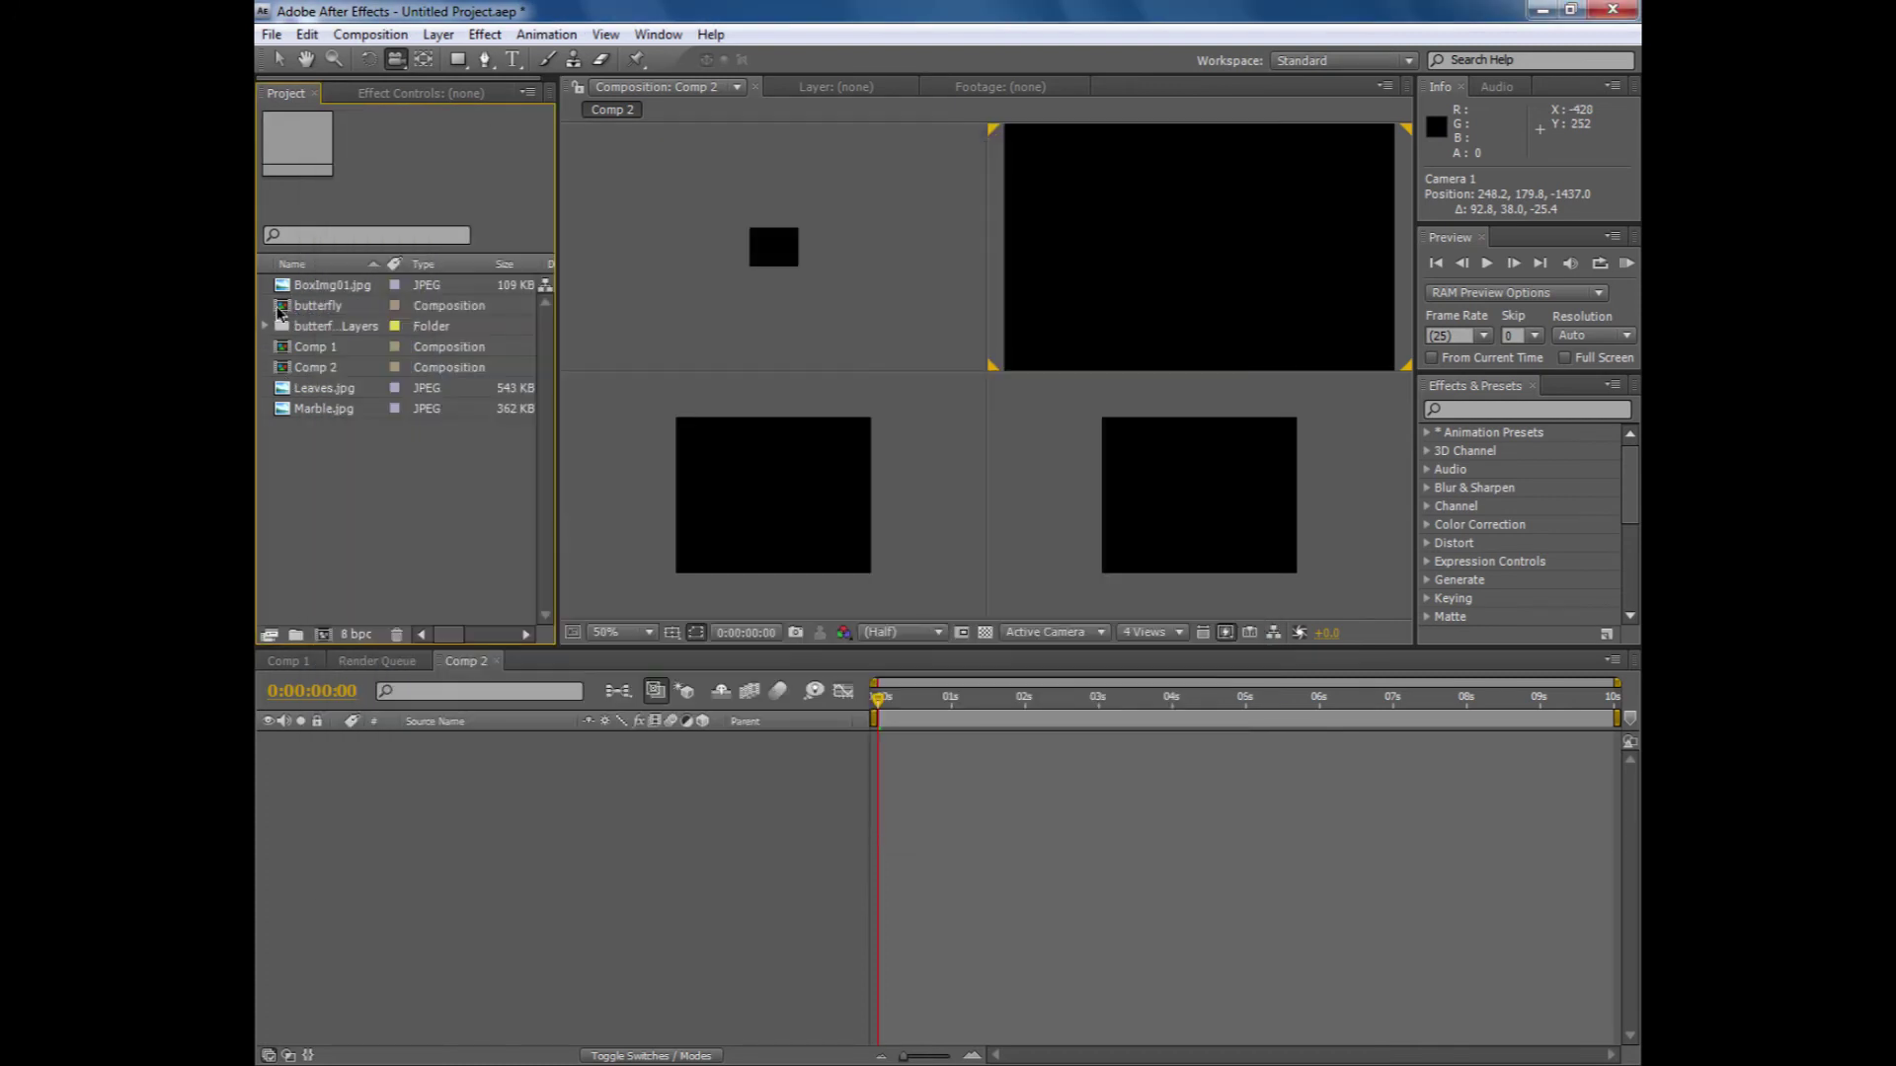
{"action": "double_click", "coordinate": [281, 314]}
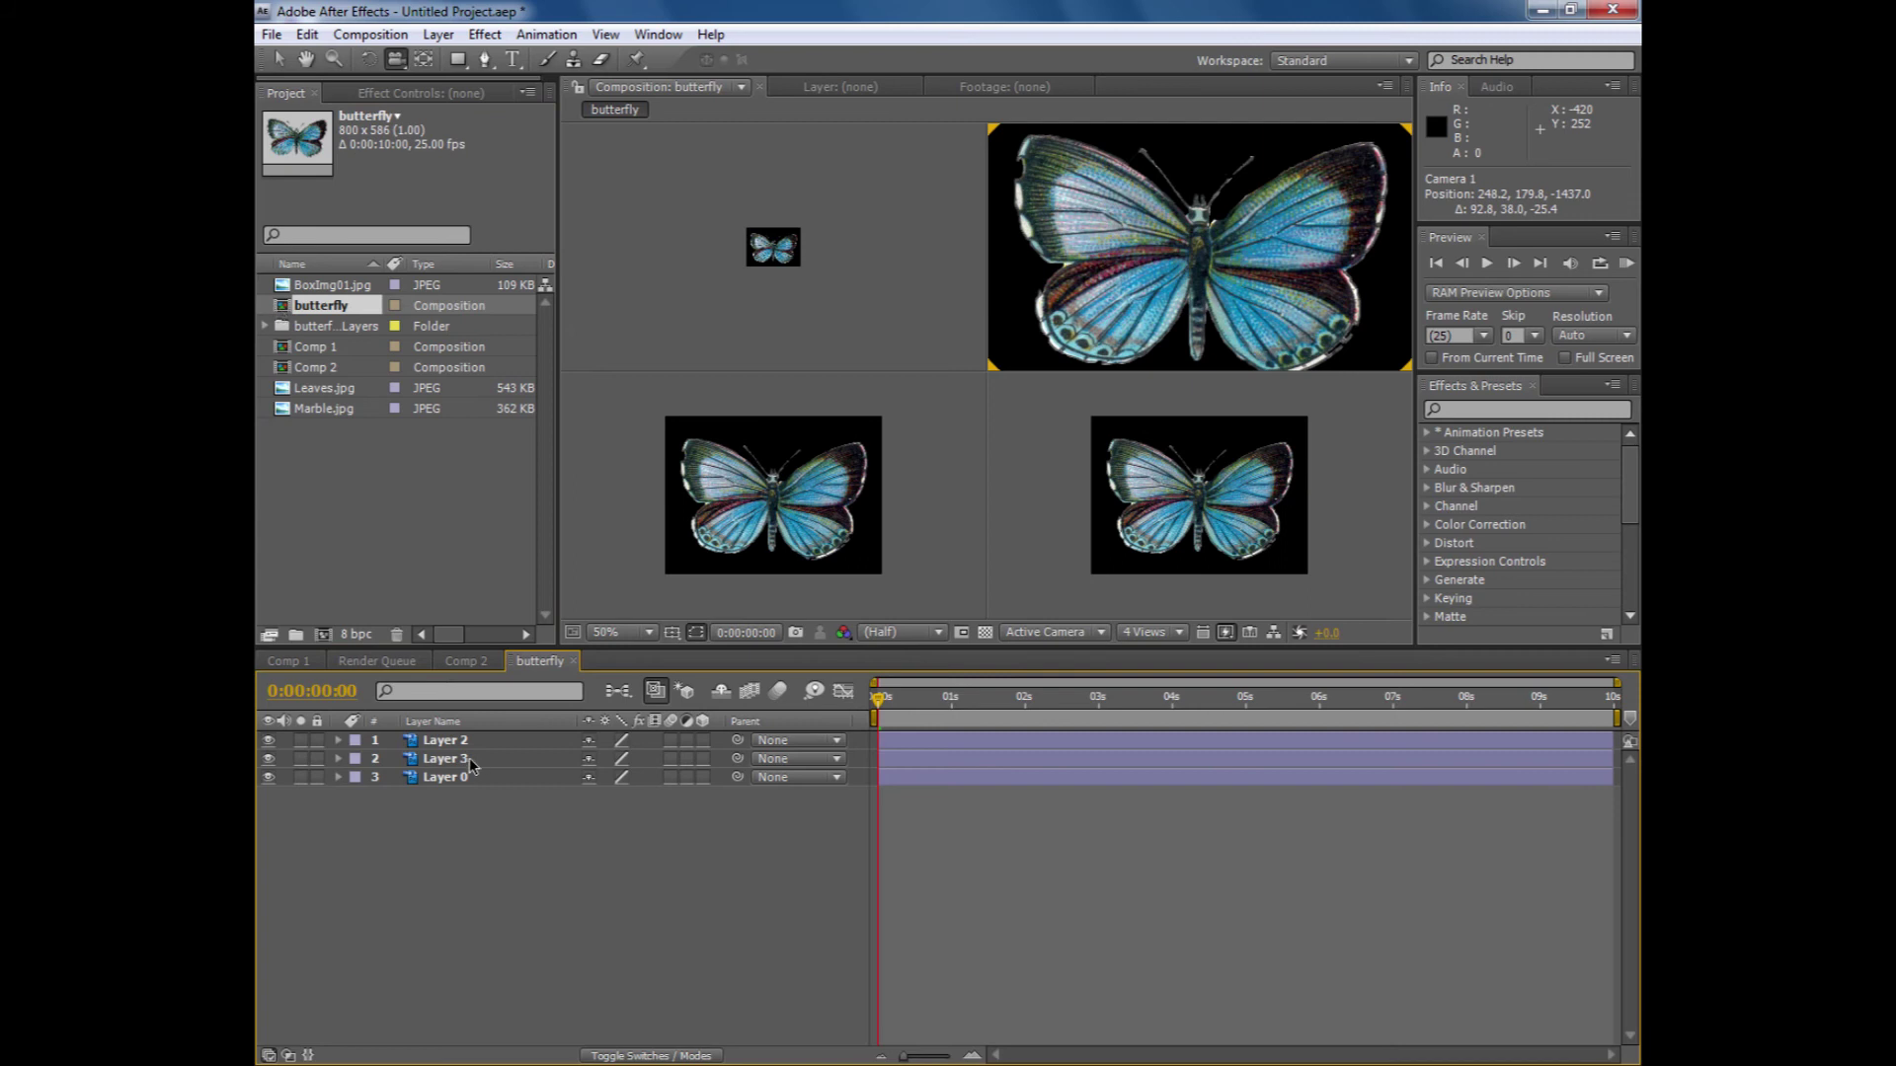
- Examine Layer 2, Layer 3 and Layer 0 by selecting them and toggling visibility to see which butterfly part each holds
{"action": "left_click", "coordinate": [446, 746]}
{"action": "left_click", "coordinate": [446, 760]}
{"action": "left_click", "coordinate": [447, 780]}
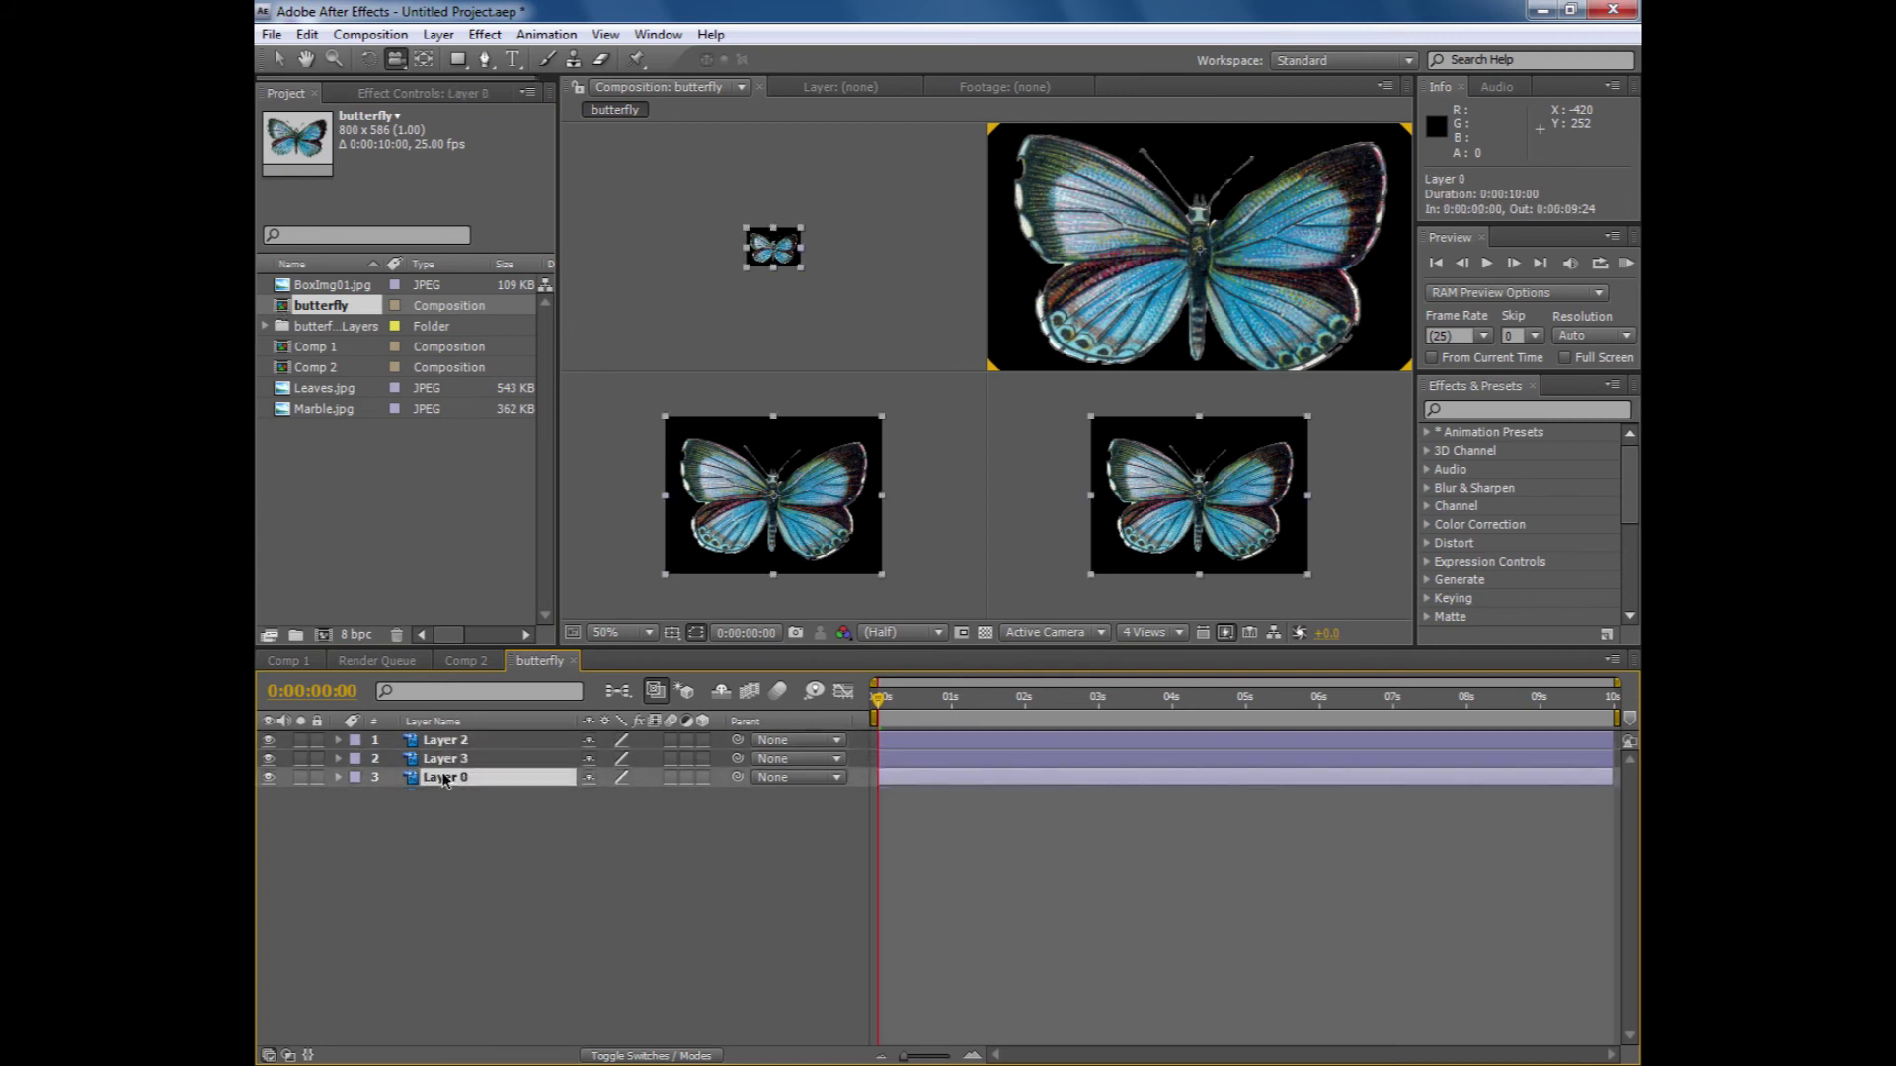
{"action": "left_click", "coordinate": [441, 743]}
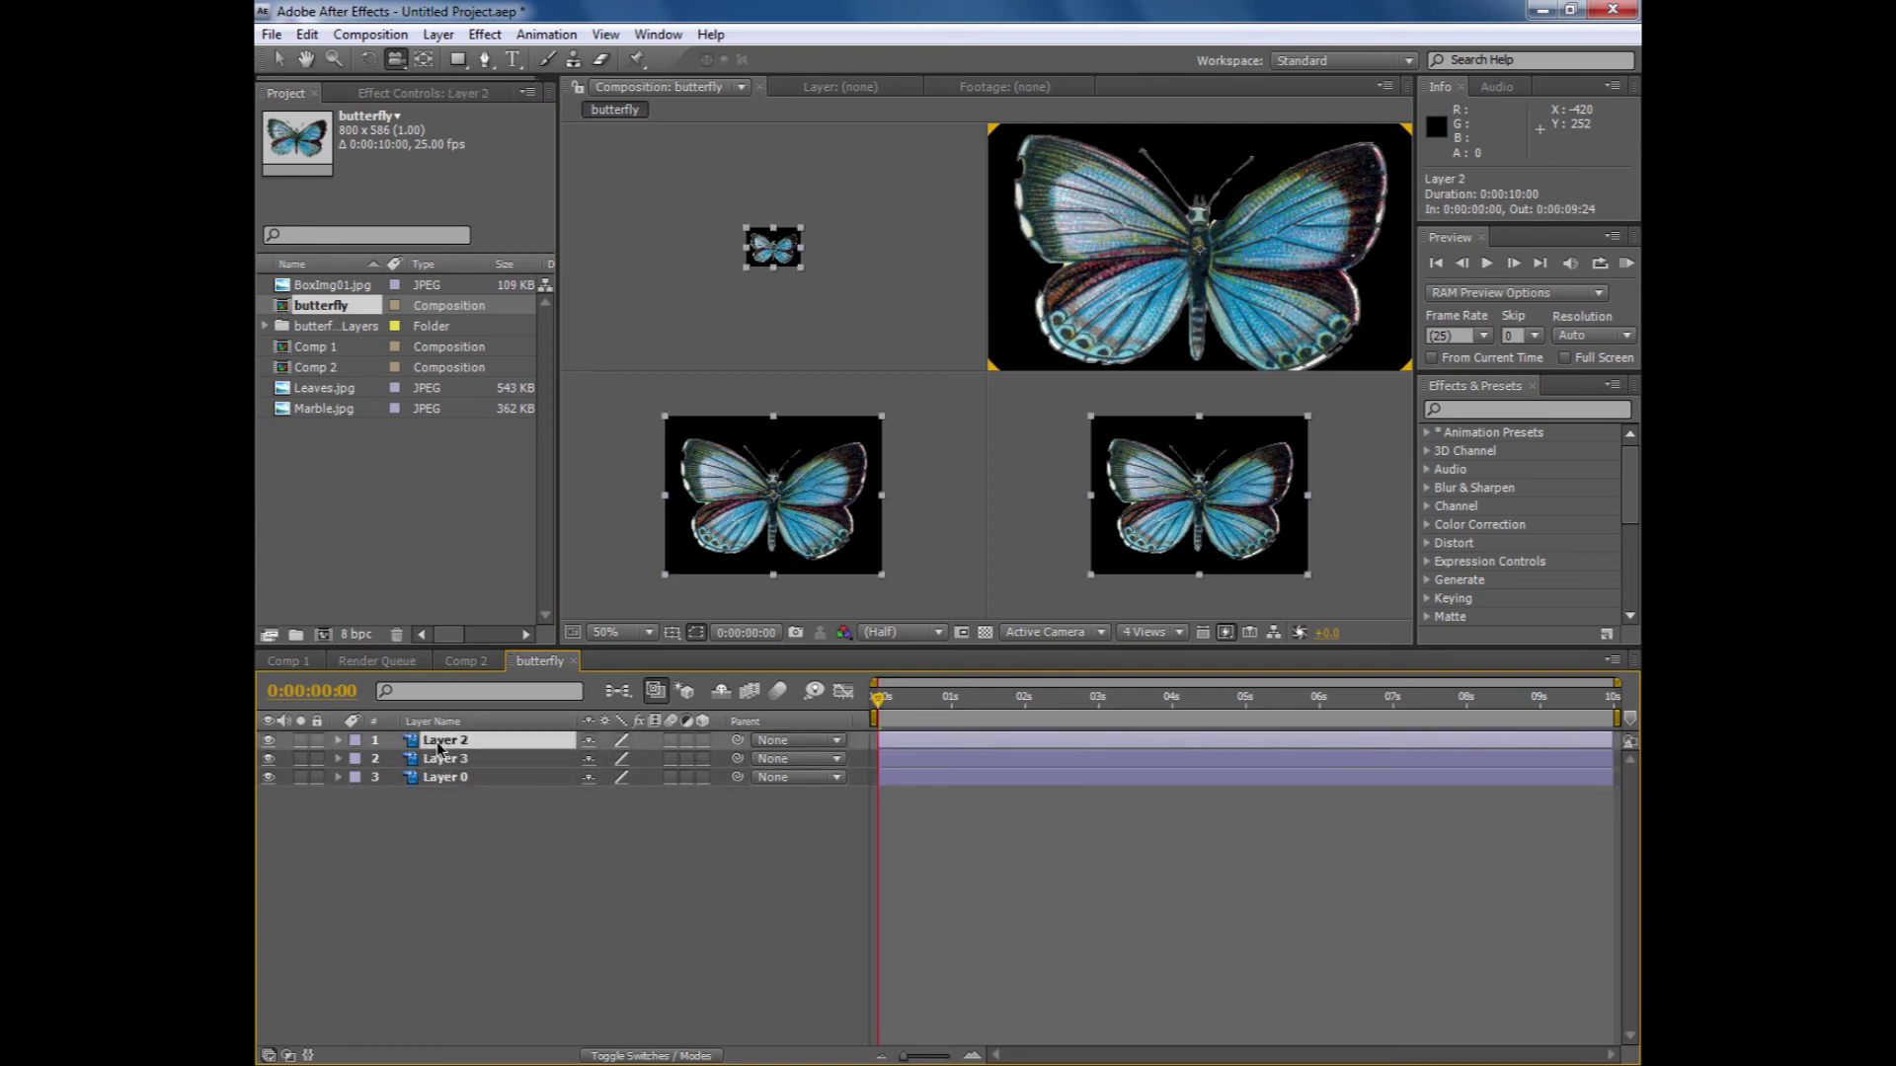
{"action": "left_click", "coordinate": [267, 757]}
{"action": "left_click", "coordinate": [267, 758]}
{"action": "left_click", "coordinate": [268, 759]}
{"action": "left_click", "coordinate": [268, 759]}
{"action": "left_click", "coordinate": [269, 777]}
{"action": "left_click", "coordinate": [268, 778]}
- Reveal the rotation properties of Layer 2 and Layer 3, and make all three butterfly layers 3D
{"action": "left_click", "coordinate": [281, 59]}
{"action": "left_click", "coordinate": [368, 59]}
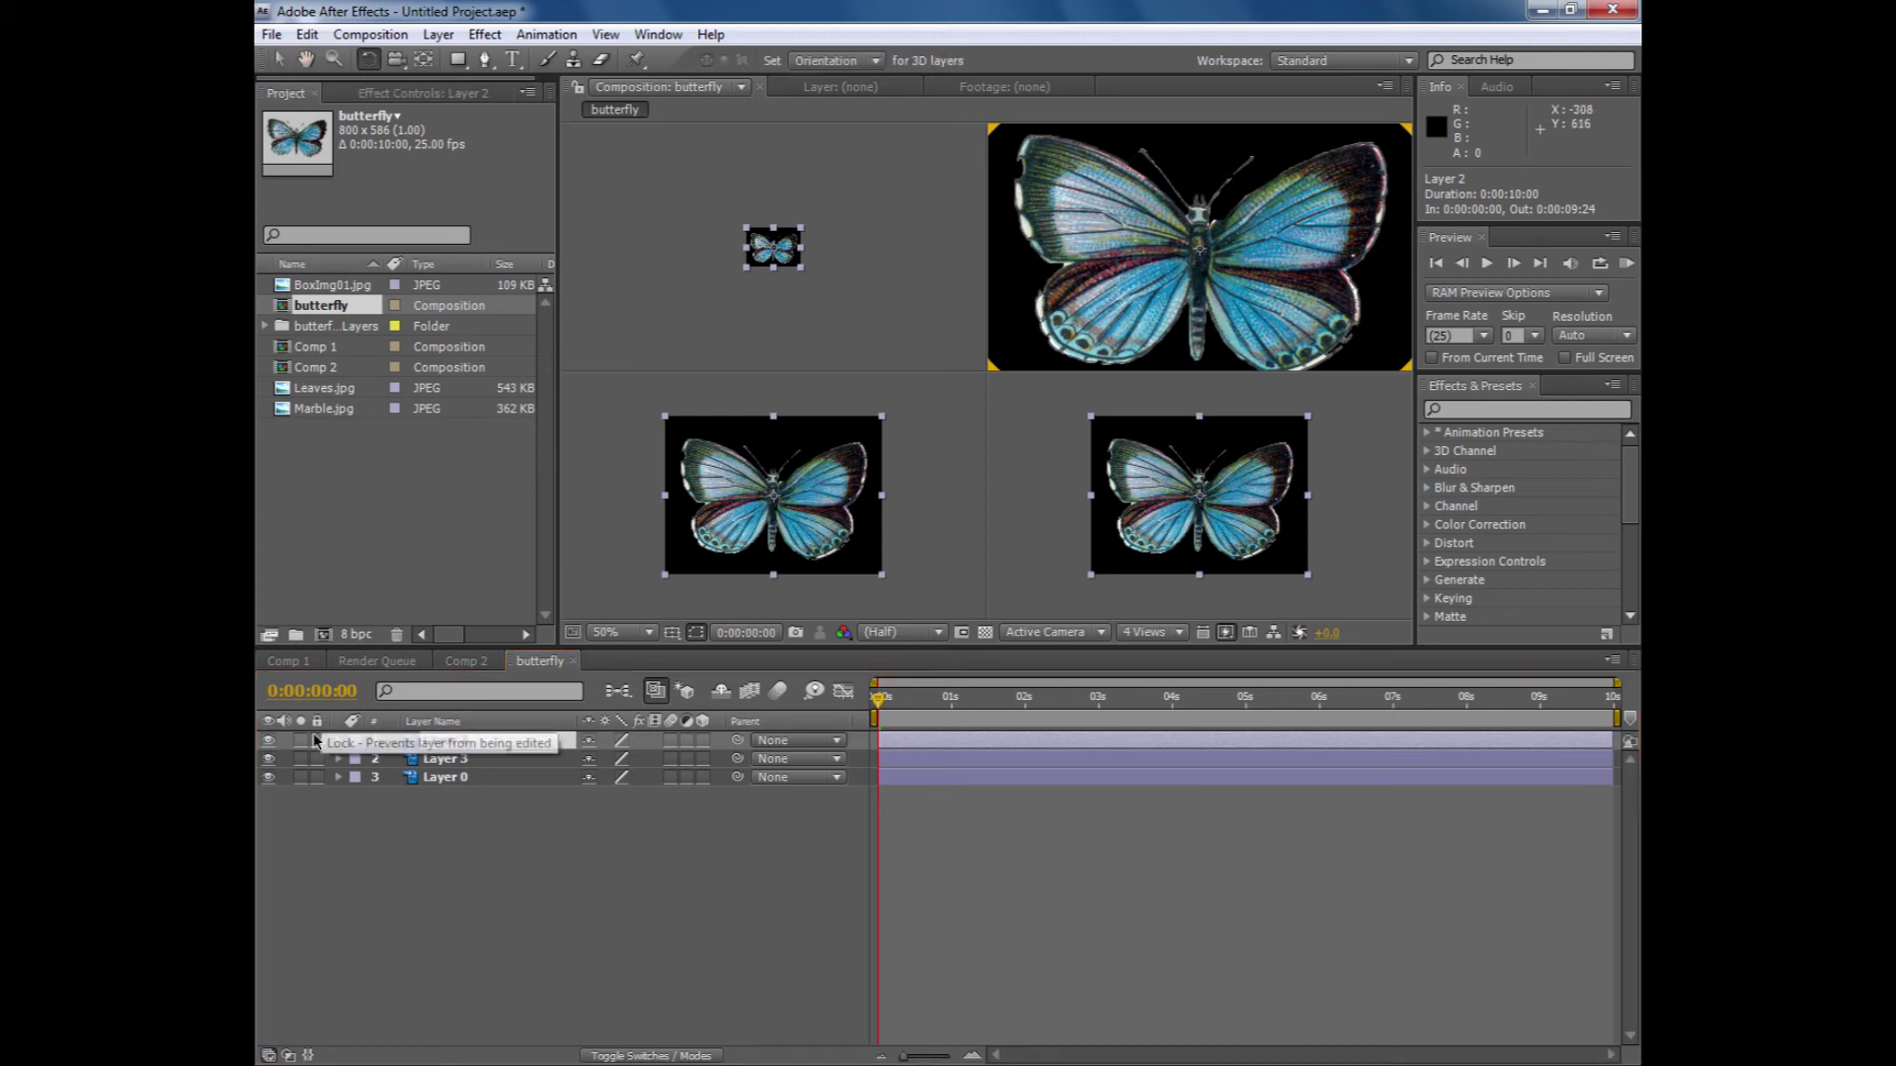
{"action": "left_click", "coordinate": [462, 766], "text": "shift"}
{"action": "key", "text": "r"}
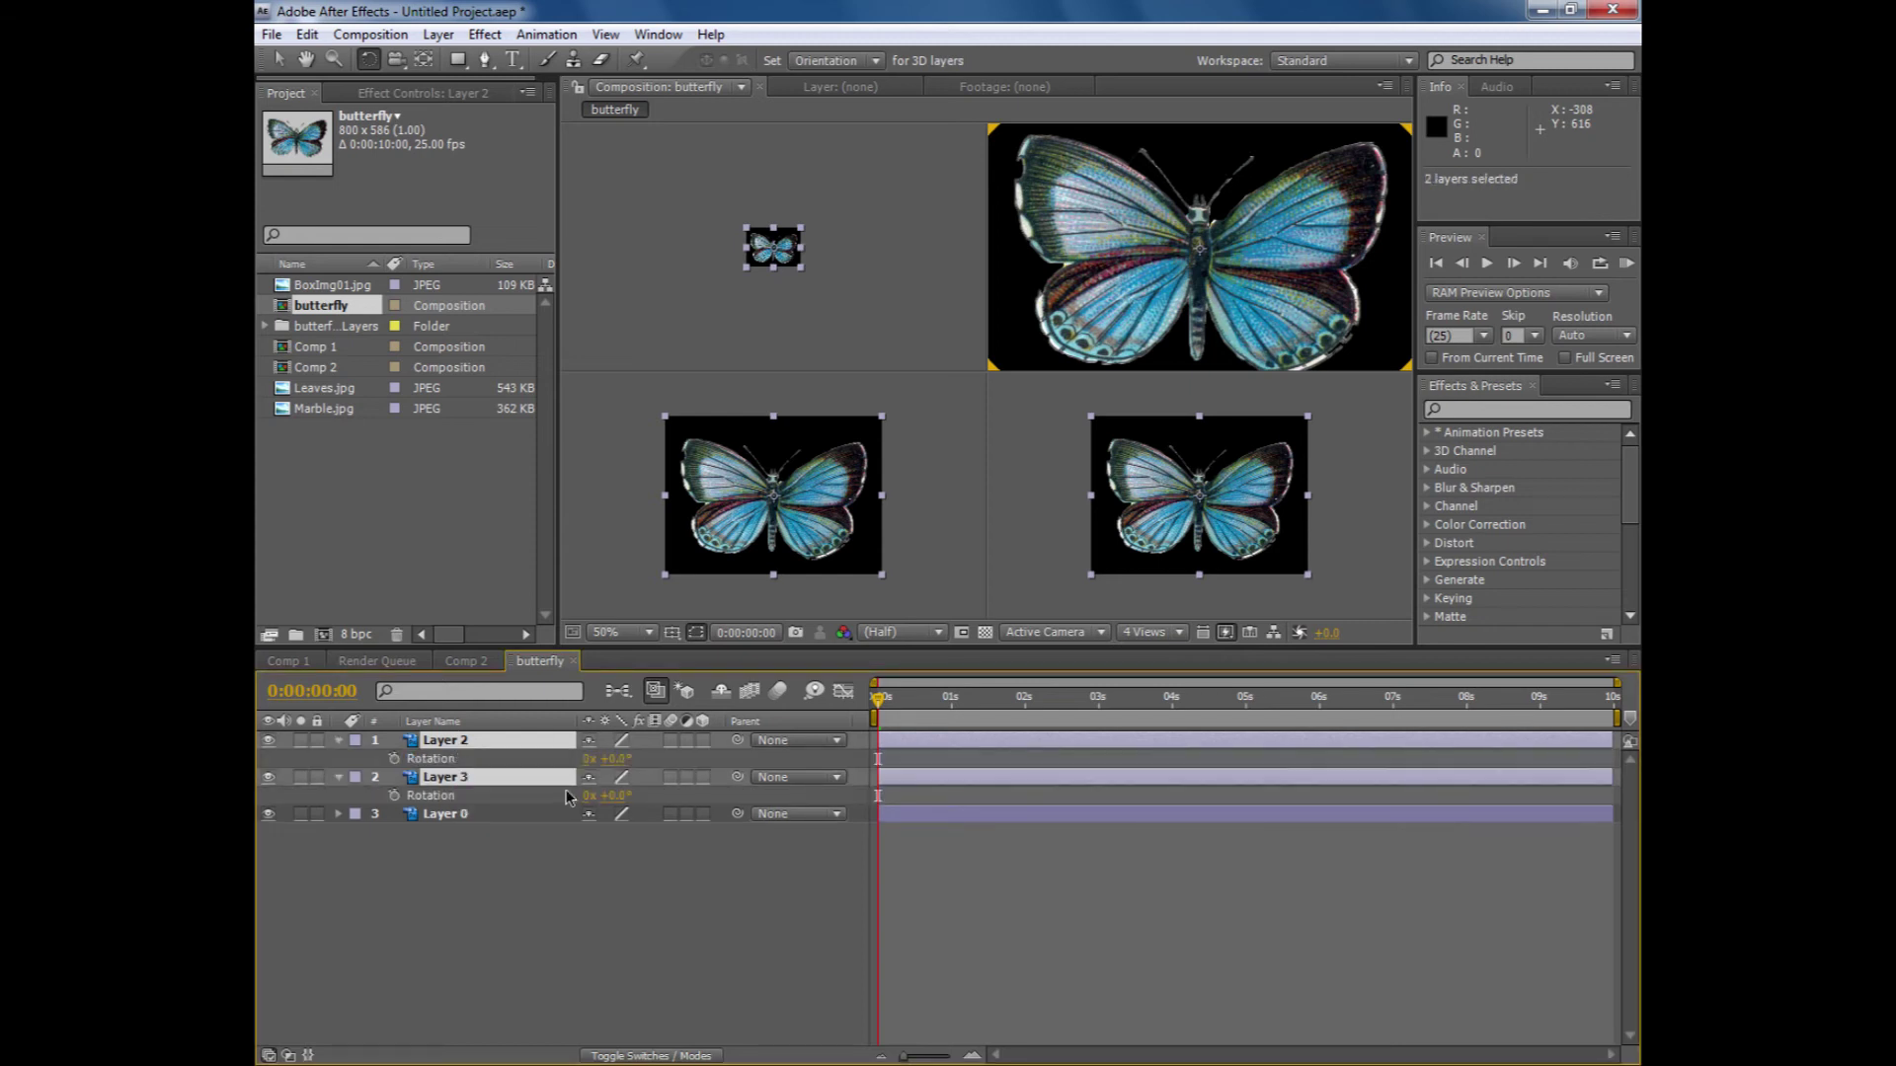
{"action": "left_click", "coordinate": [703, 741]}
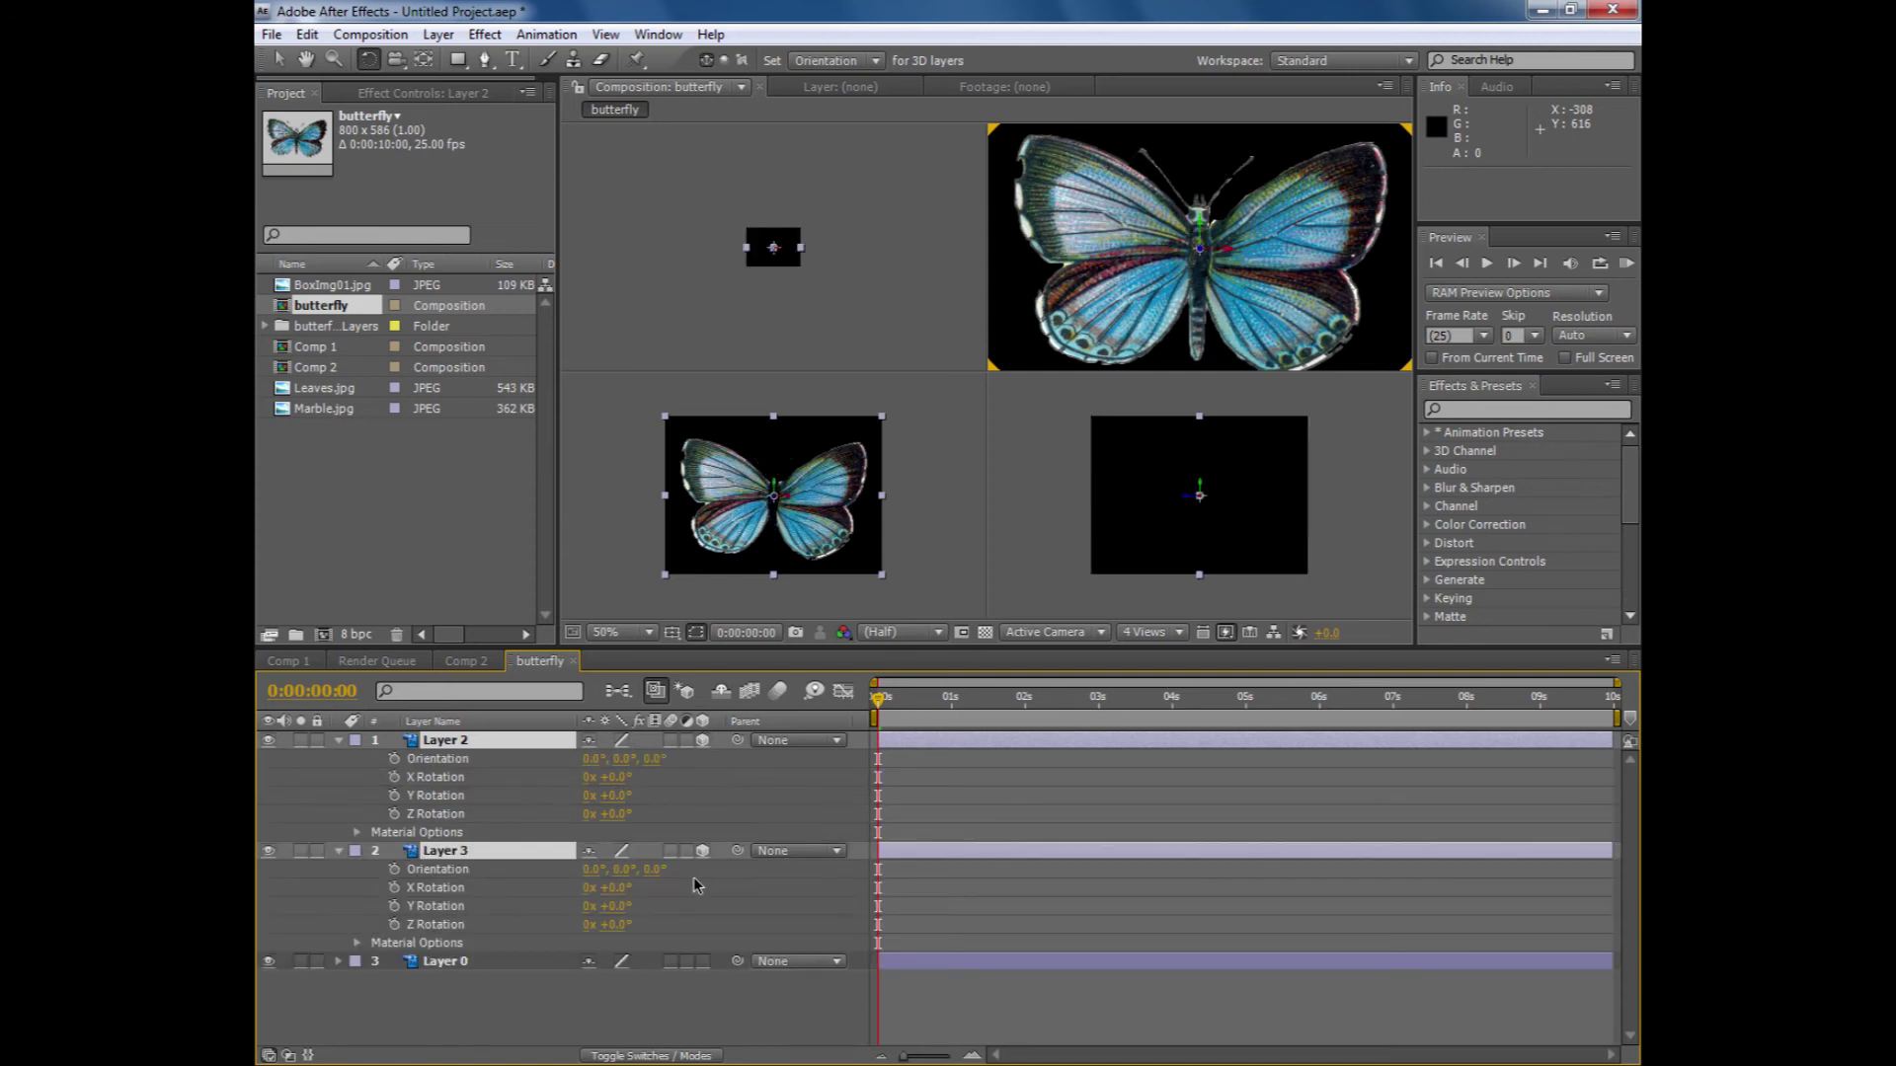
{"action": "left_click", "coordinate": [702, 962]}
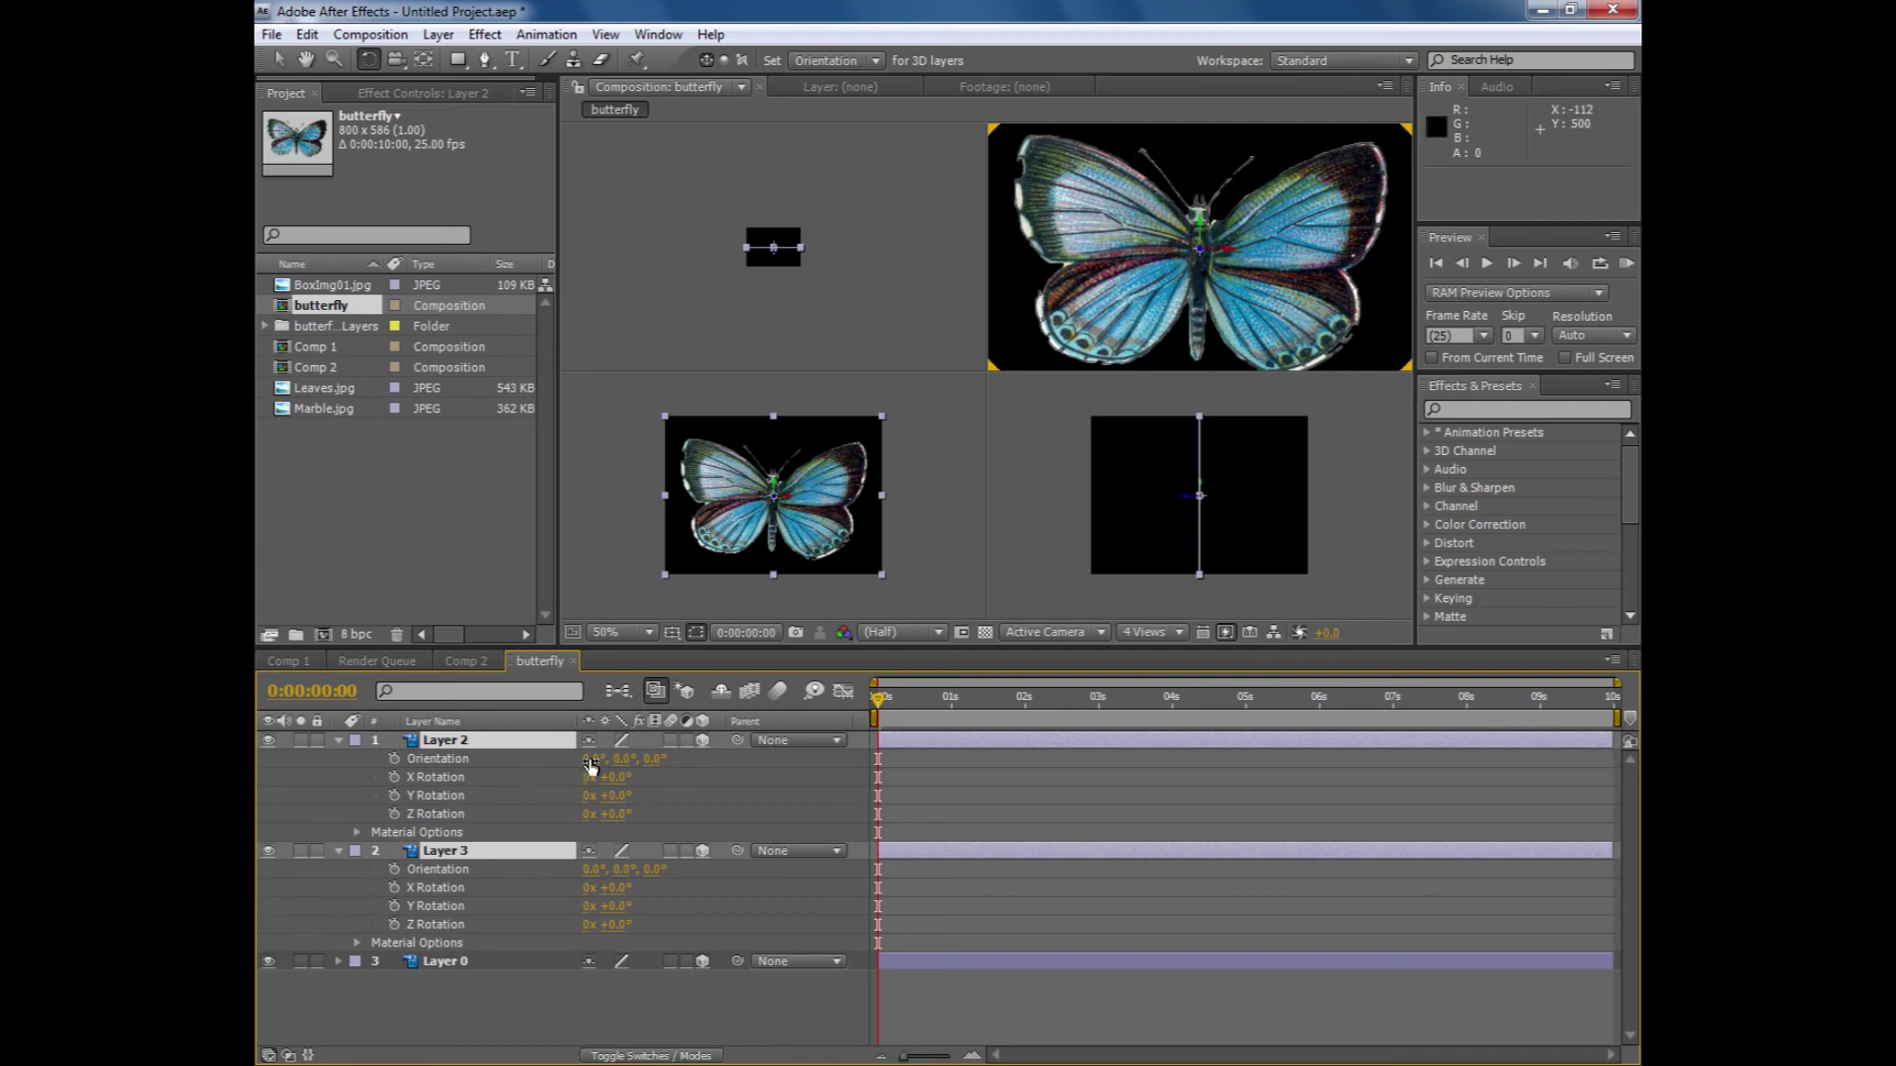
- Enable Orientation keyframing for Layer 2 and Layer 3 at 0:00:00:00, keeping their orientation at 0°, 0°, 0°
{"action": "left_click", "coordinate": [394, 759]}
{"action": "mouse_move", "coordinate": [618, 763]}
{"action": "left_mouse_down"}
{"action": "mouse_move", "coordinate": [637, 760]}
{"action": "mouse_move", "coordinate": [603, 762]}
{"action": "left_mouse_up"}
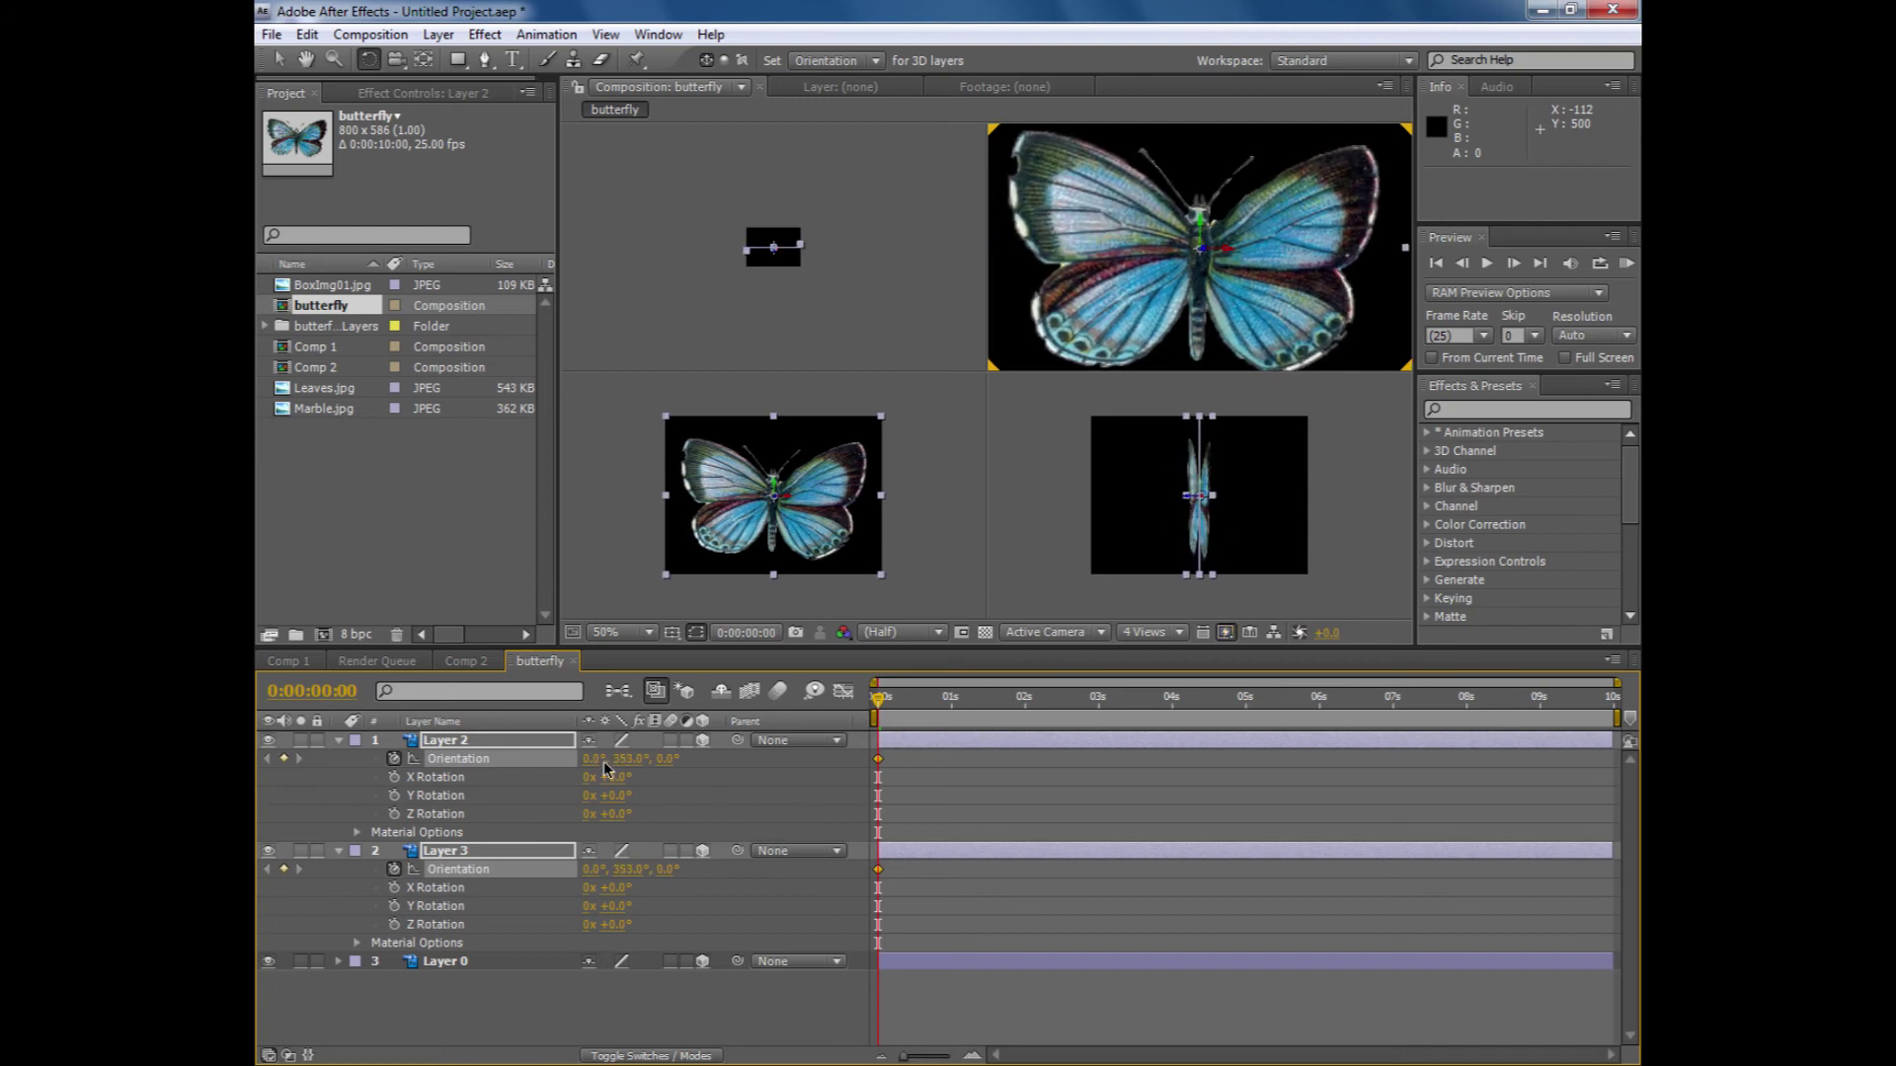
{"action": "key", "text": "ctrl+z"}
{"action": "left_click", "coordinate": [558, 1023]}
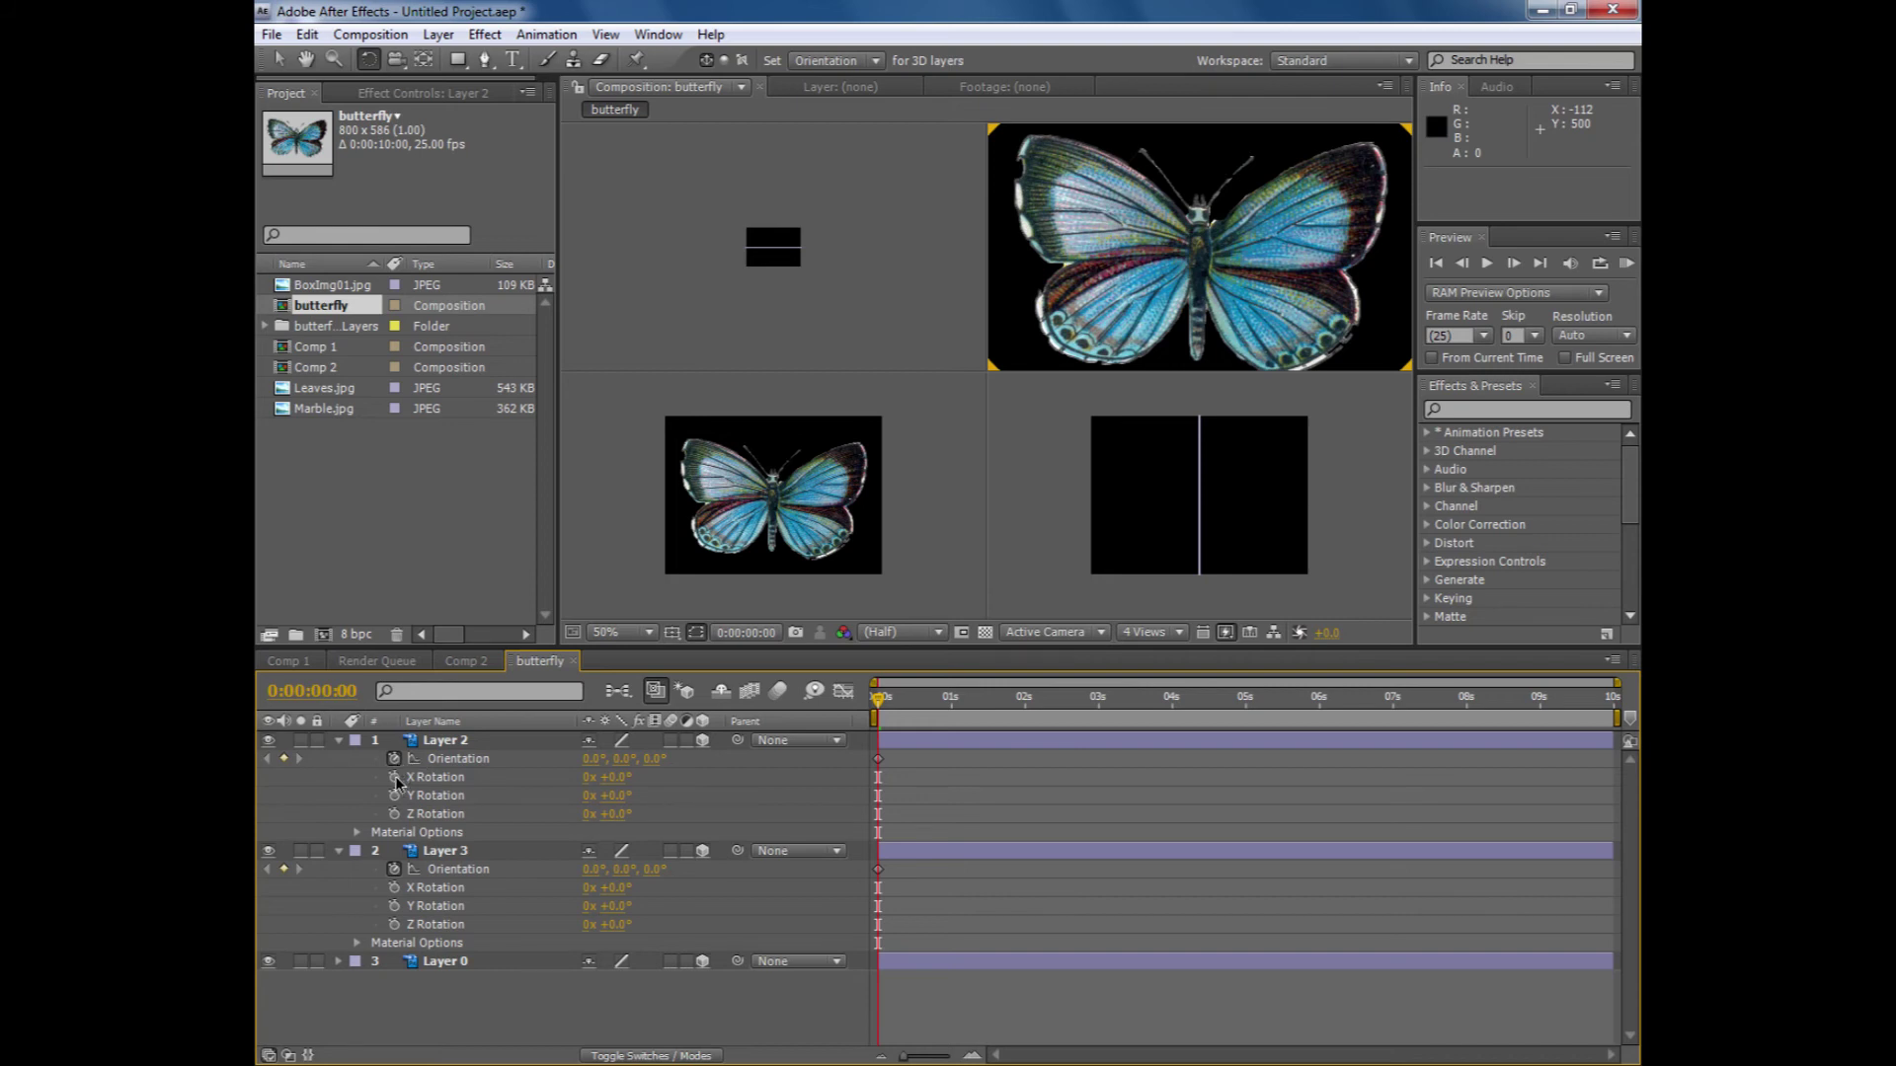
{"action": "left_click", "coordinate": [434, 756]}
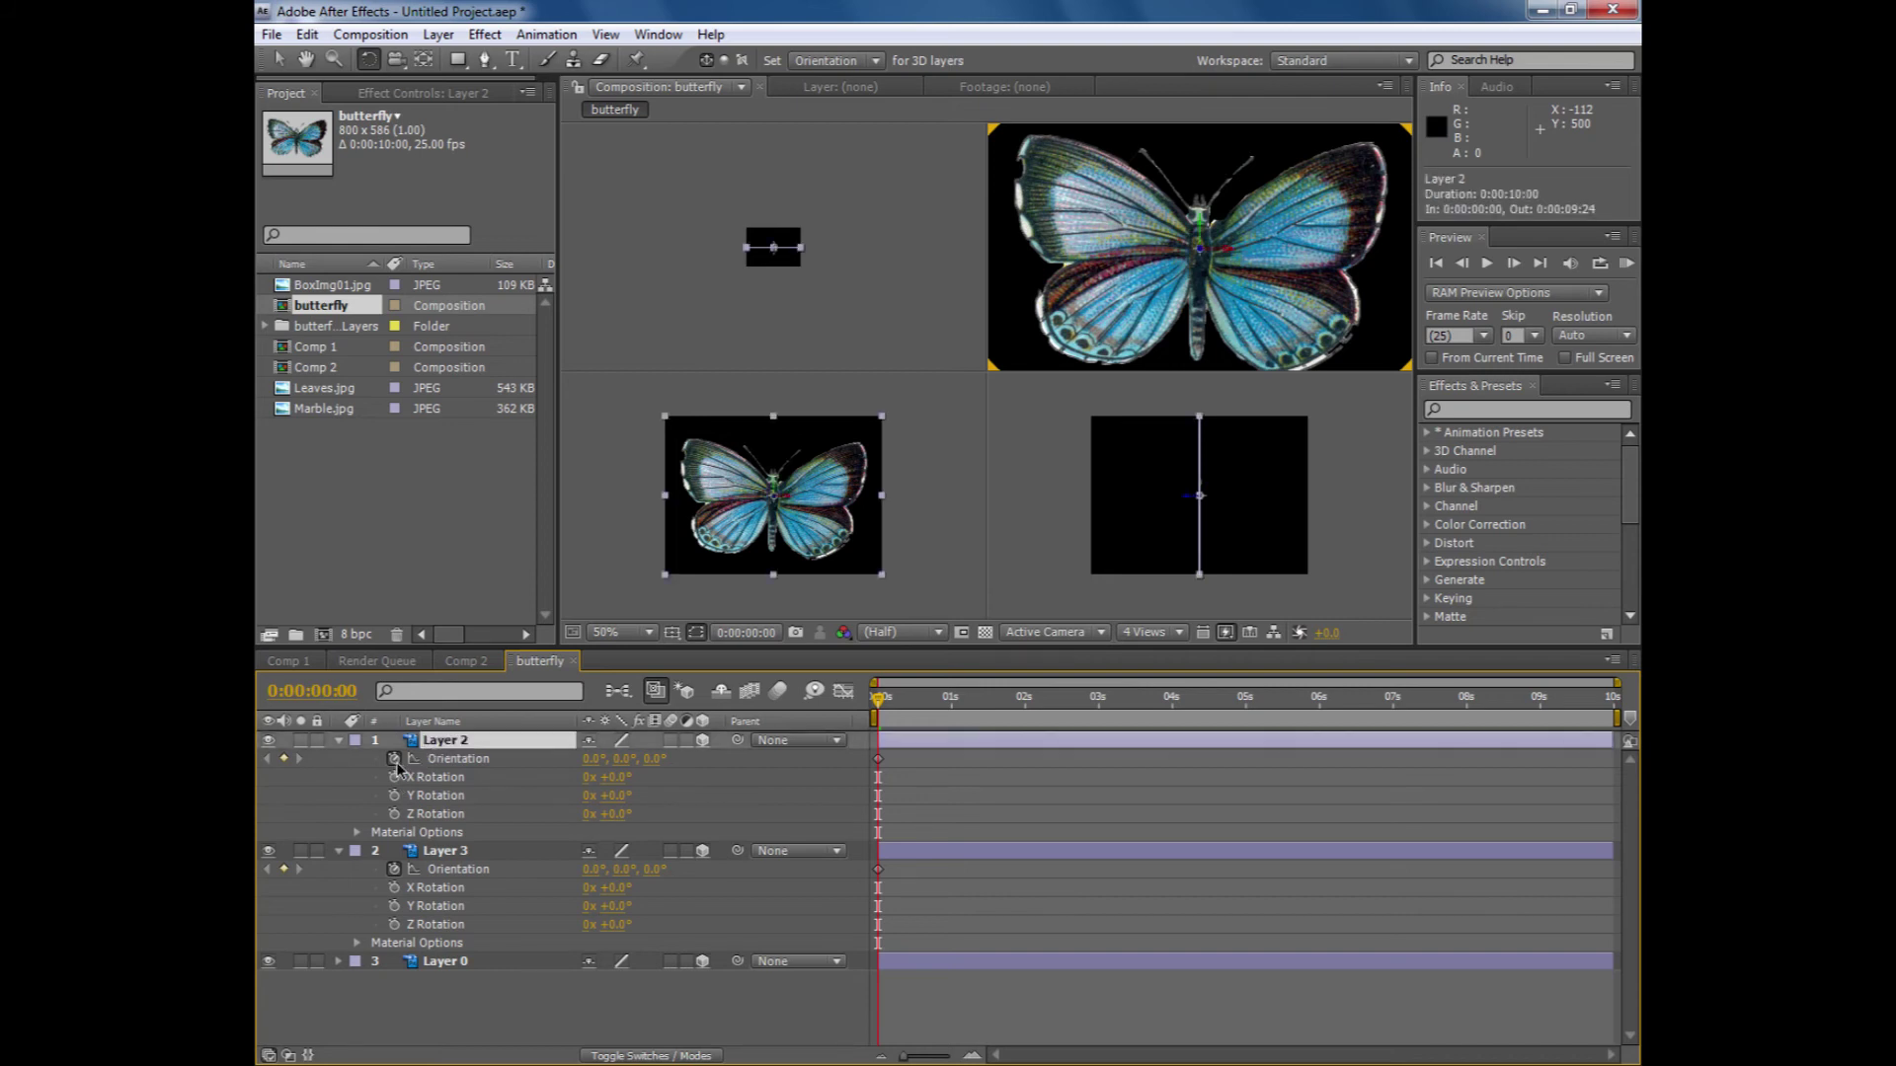
{"action": "left_click", "coordinate": [283, 760]}
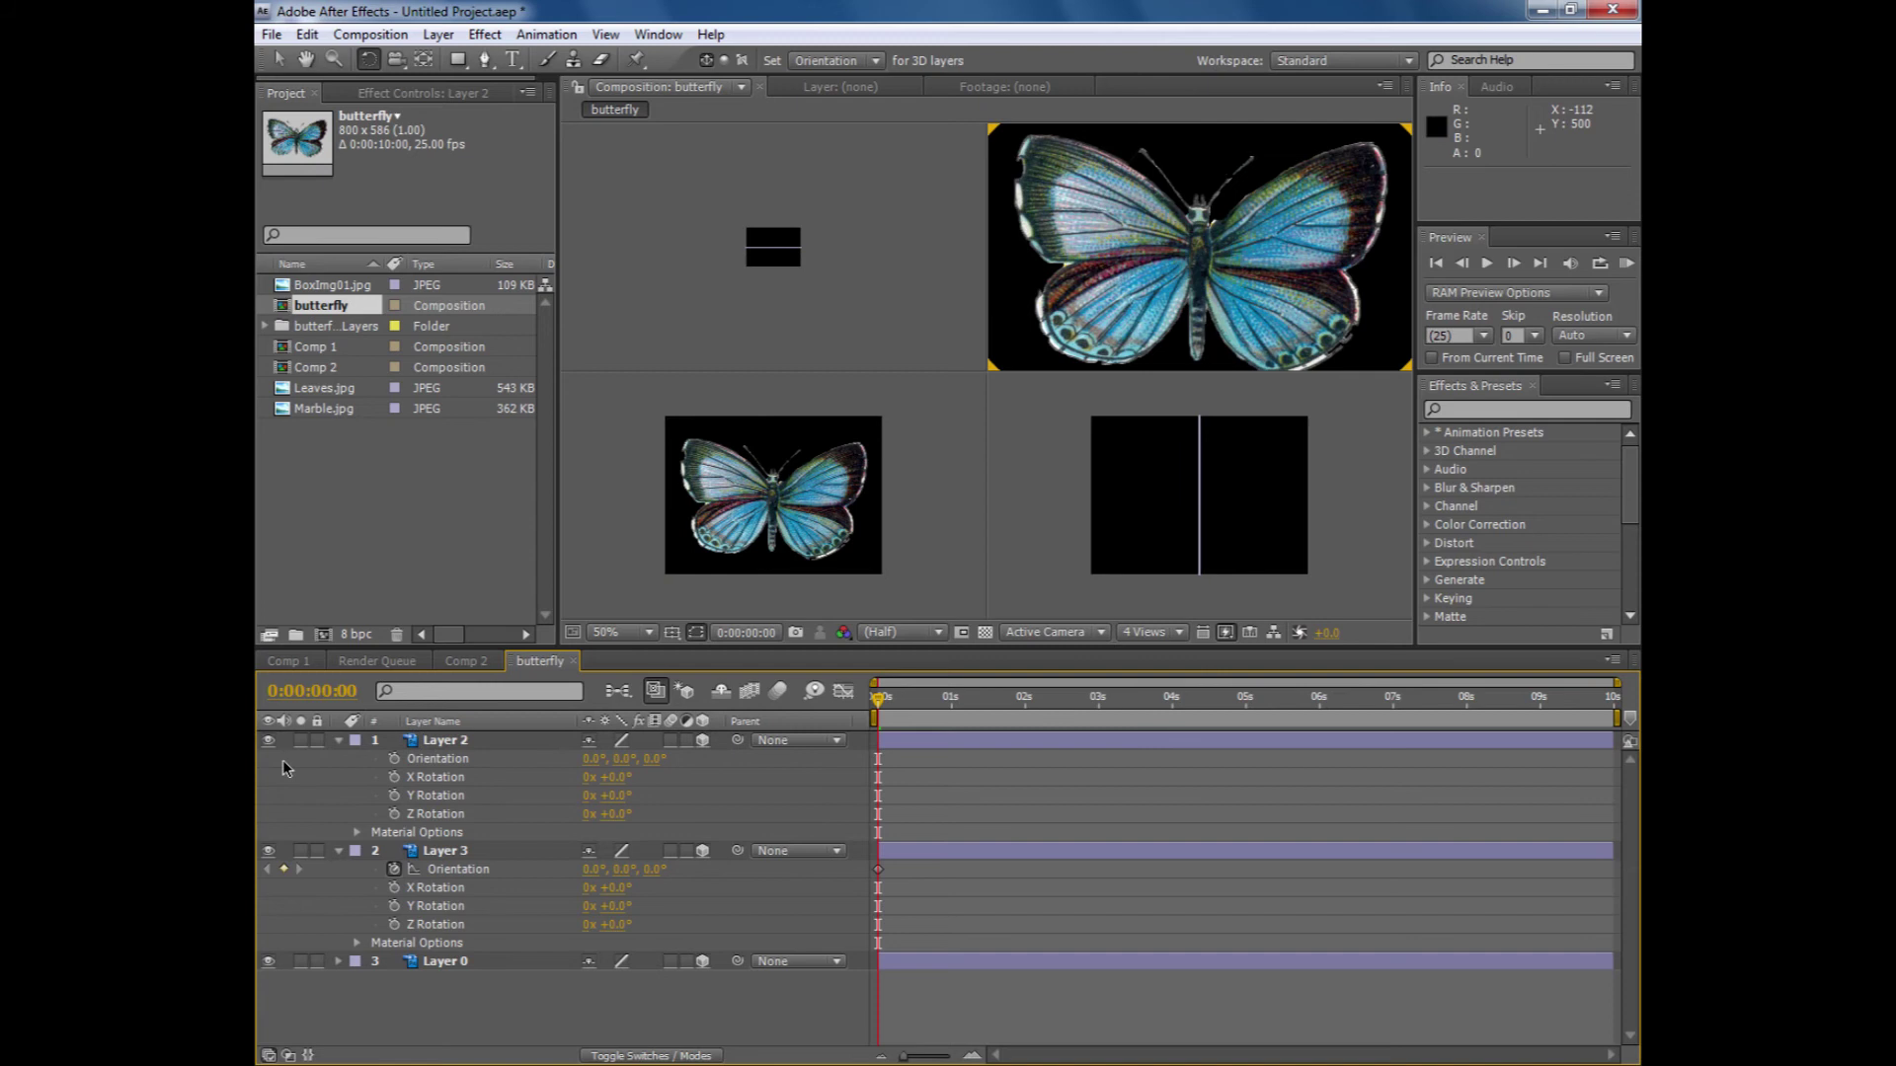
{"action": "left_click", "coordinate": [306, 760]}
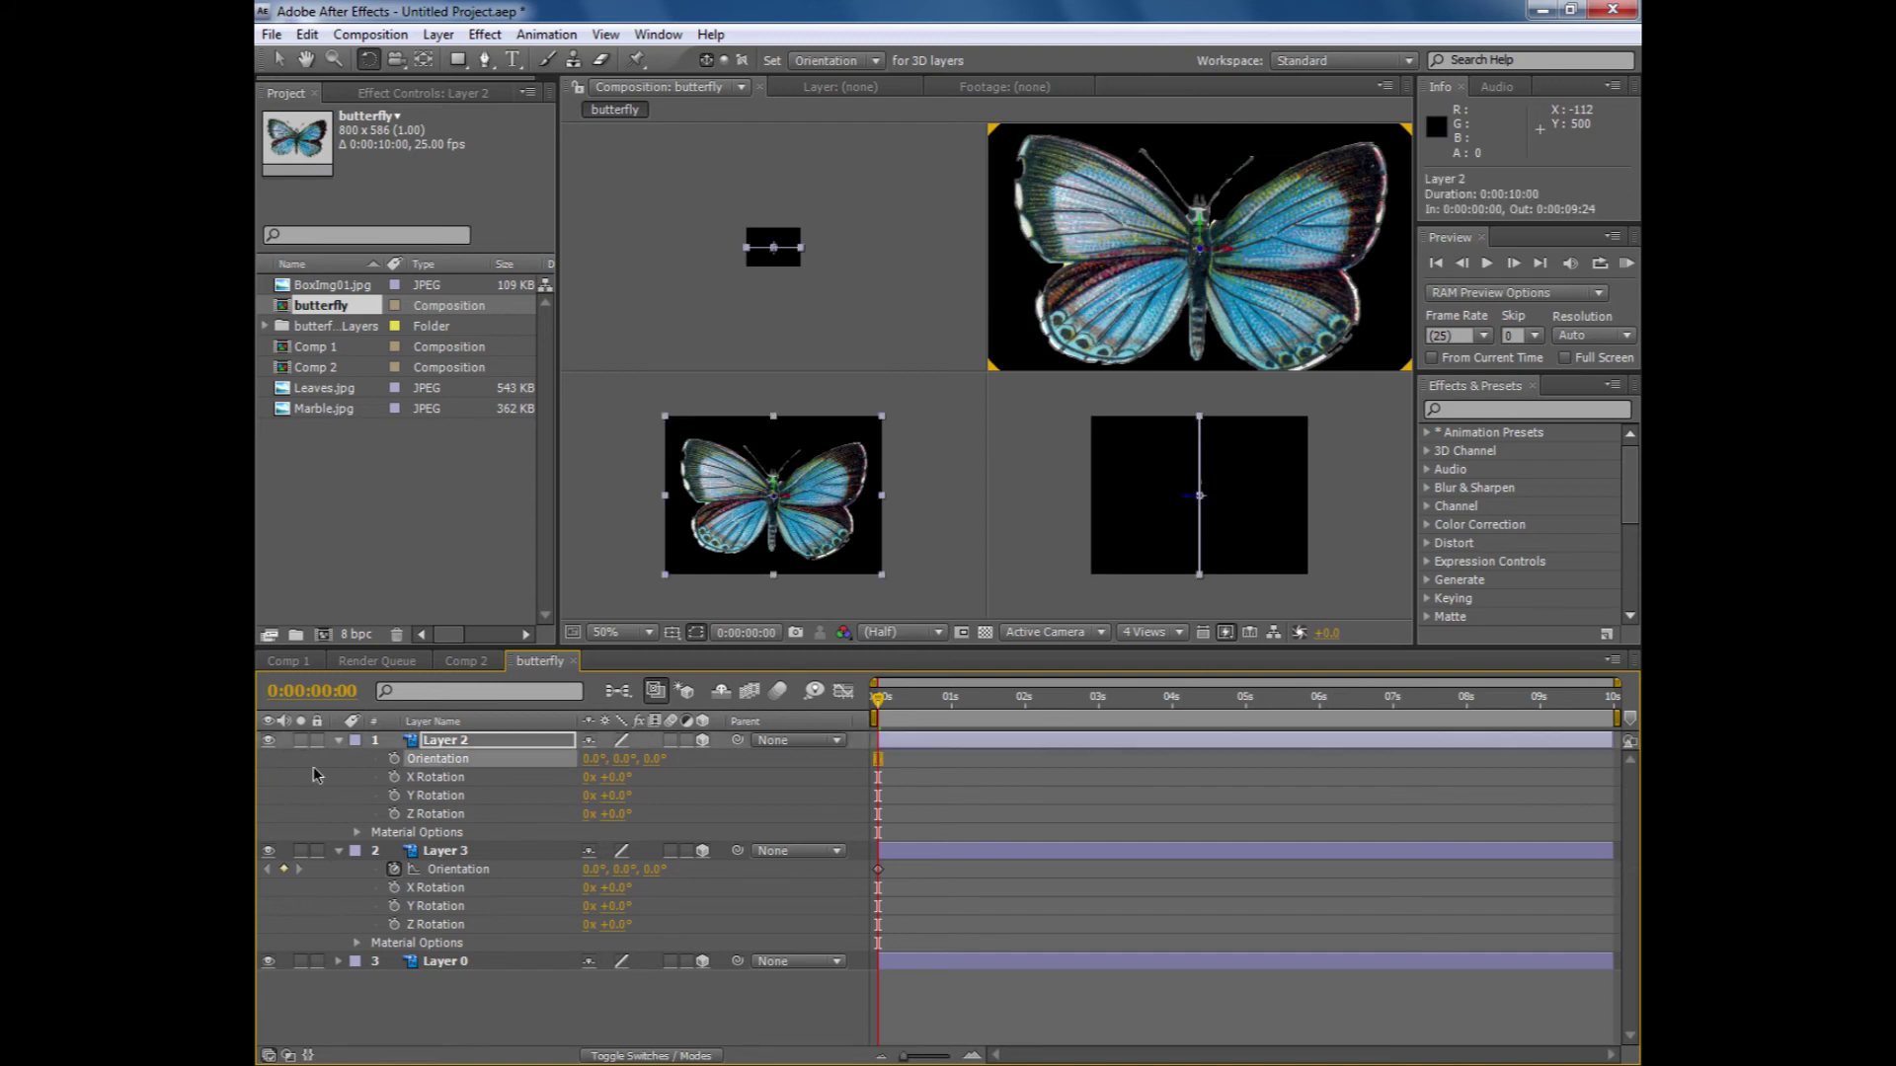
{"action": "left_click", "coordinate": [394, 760]}
- At 0:00:01:00, fold the wings with Y orientation 70° on Layer 2 and 284° on Layer 3, and preview the motion
{"action": "left_click_drag", "start_coordinate": [882, 707], "coordinate": [958, 709]}
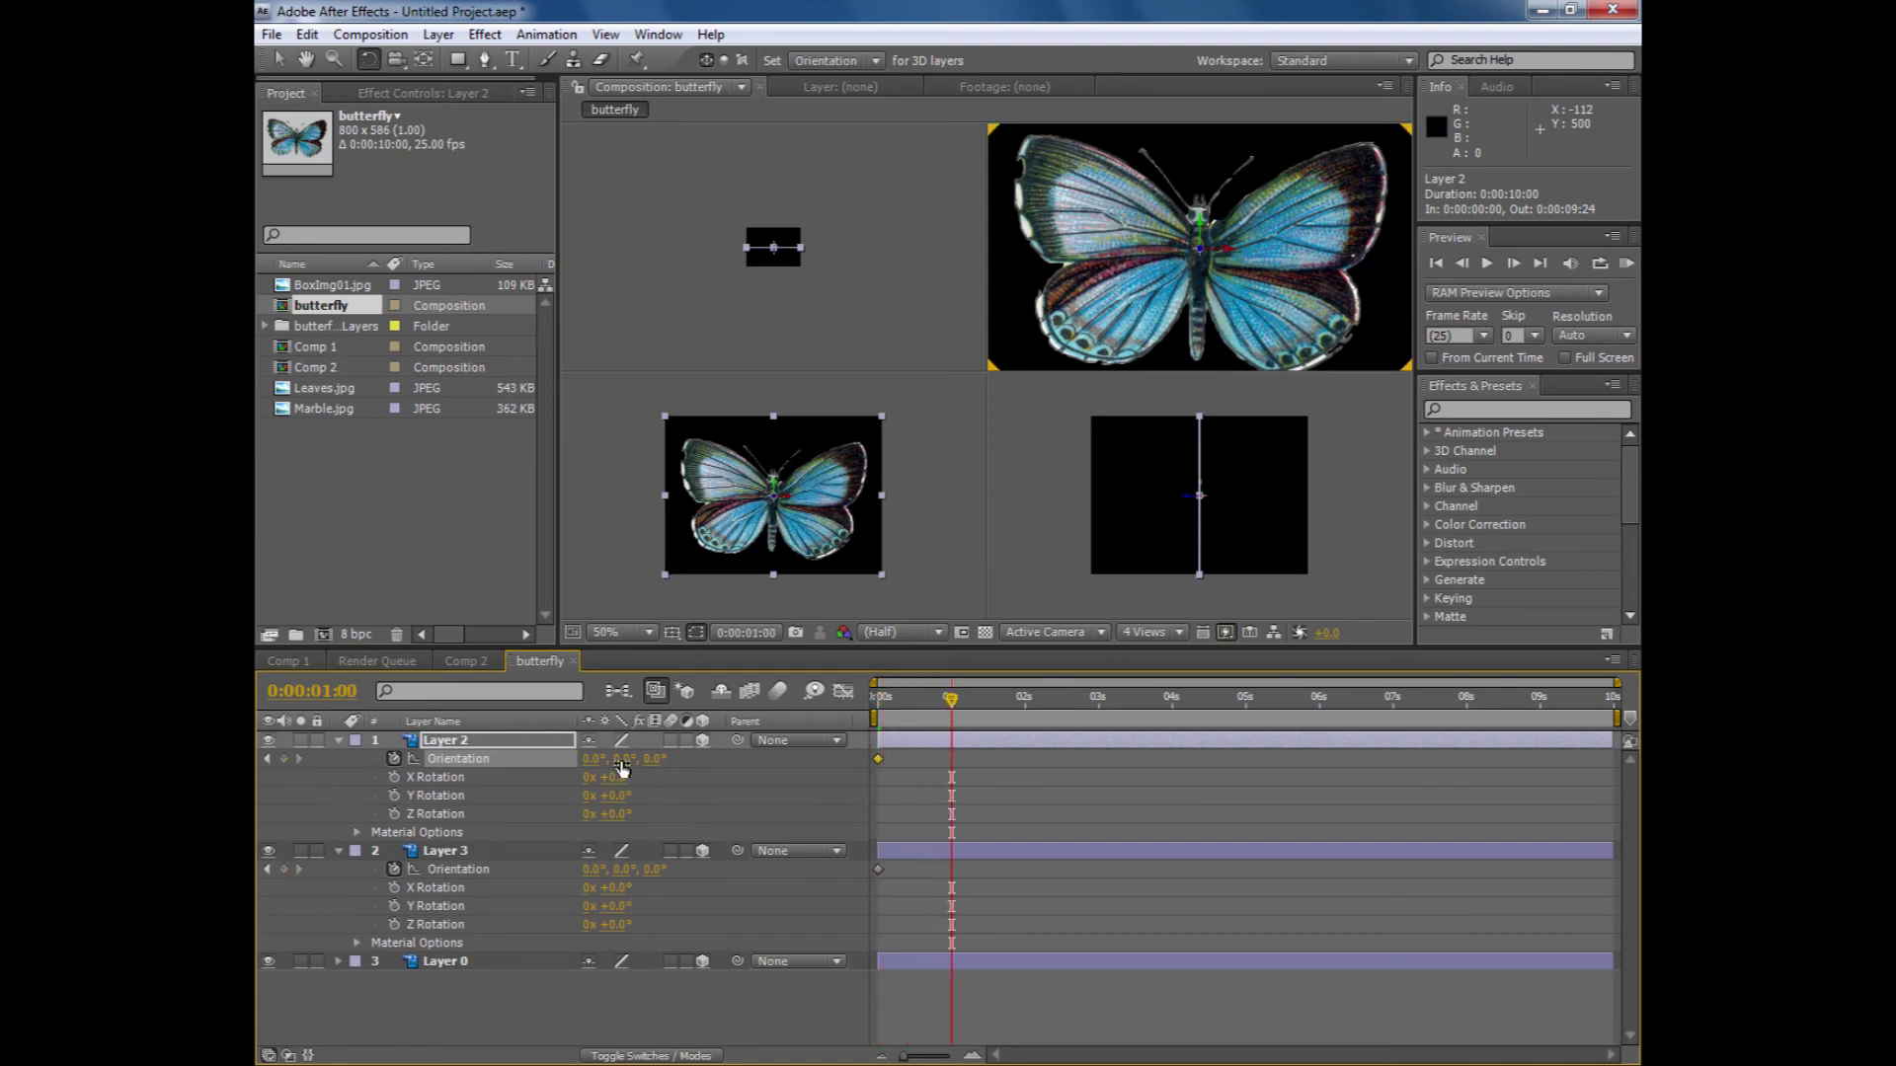
{"action": "left_click_drag", "start_coordinate": [617, 760], "coordinate": [702, 757]}
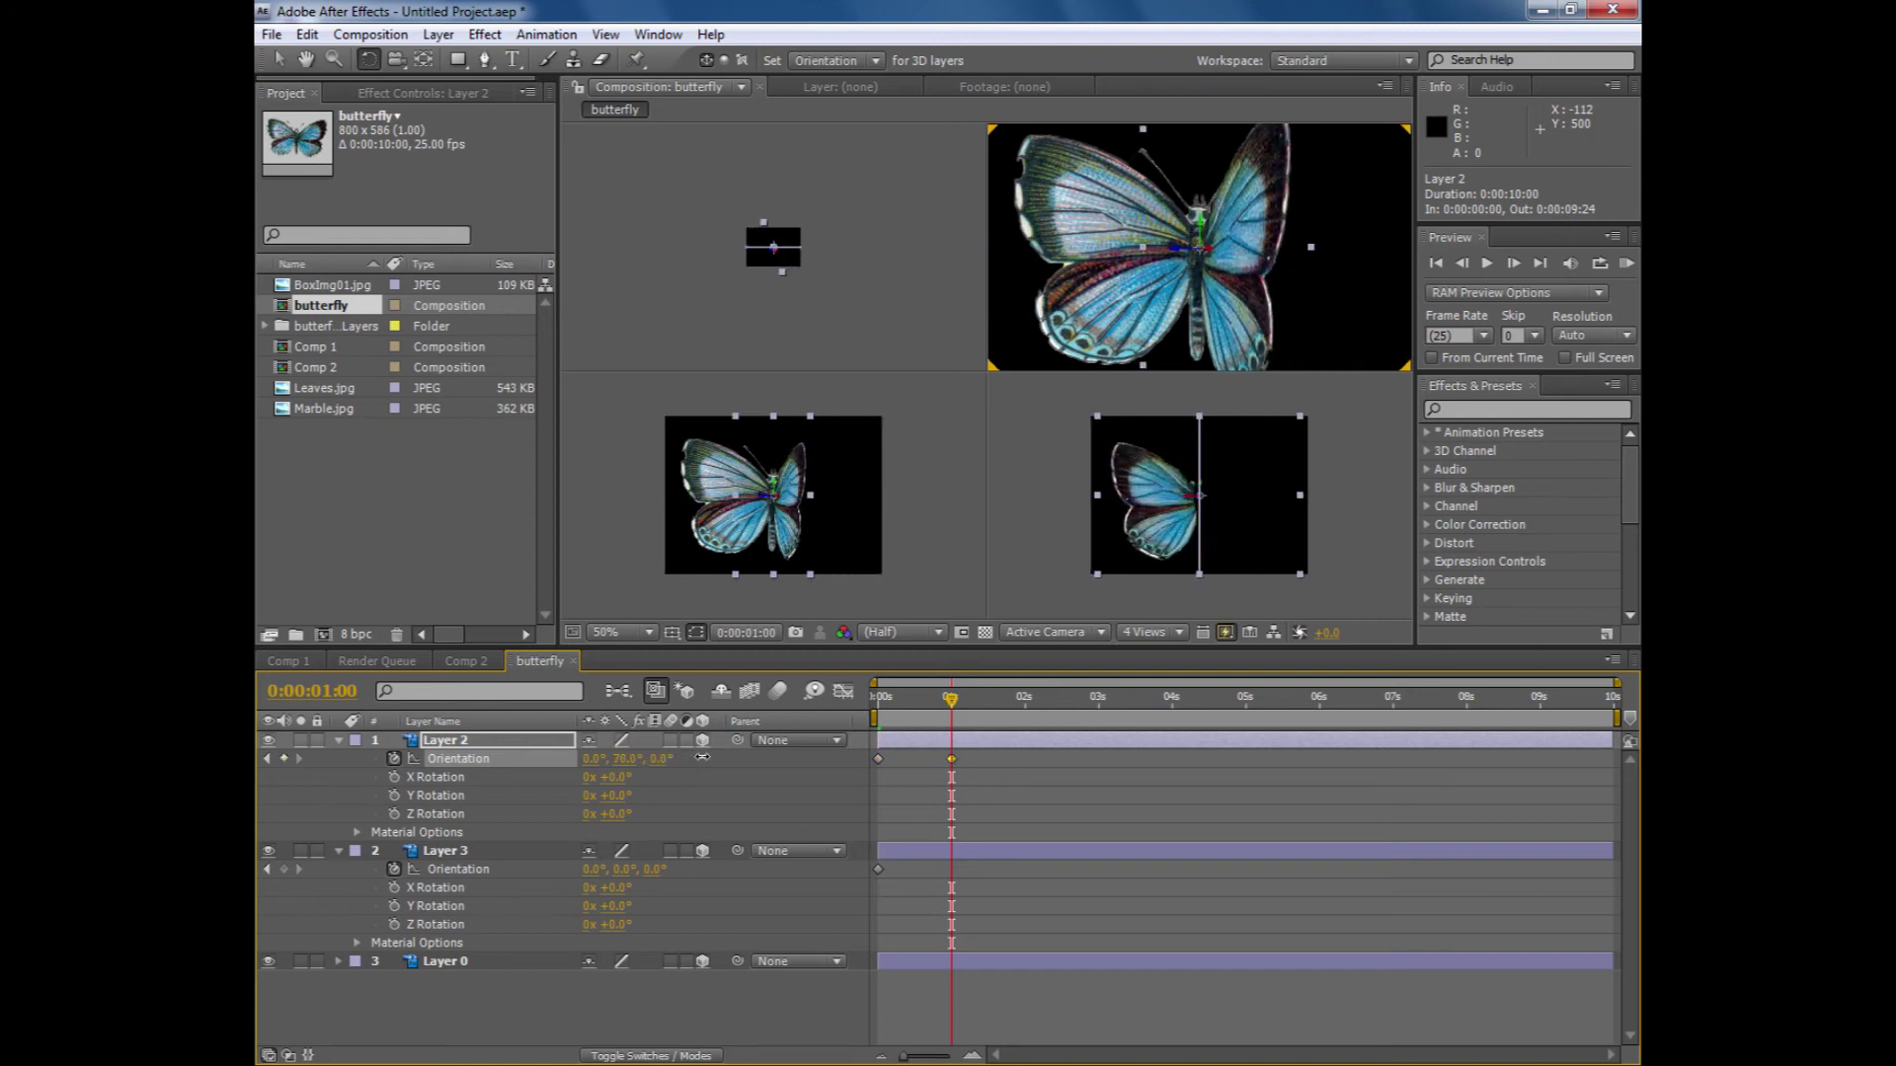
{"action": "mouse_move", "coordinate": [951, 704]}
{"action": "left_mouse_down"}
{"action": "mouse_move", "coordinate": [857, 727]}
{"action": "mouse_move", "coordinate": [950, 718]}
{"action": "left_mouse_up"}
{"action": "left_click_drag", "start_coordinate": [623, 875], "coordinate": [514, 892]}
{"action": "left_click_drag", "start_coordinate": [945, 718], "coordinate": [778, 723]}
{"action": "key", "text": "KP_0"}
{"action": "key", "text": "space"}
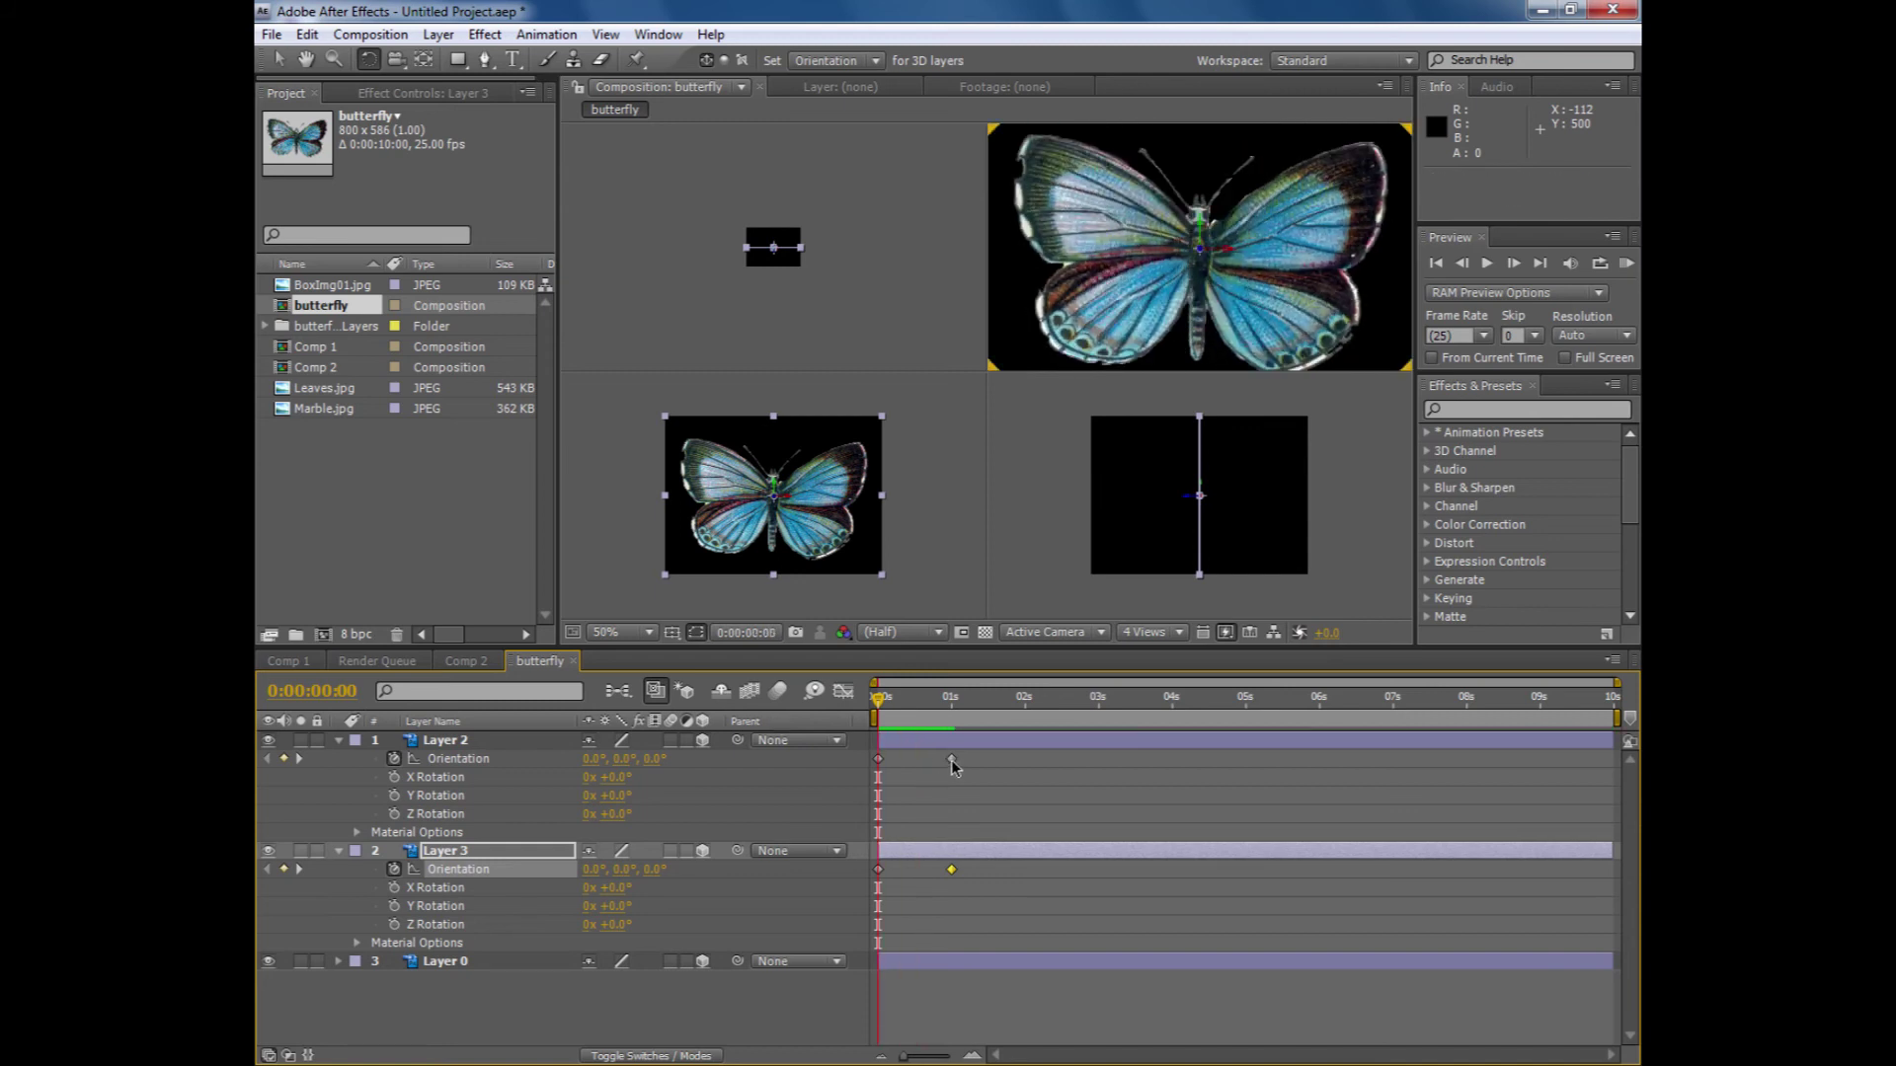
- Move the folded-wing Orientation keyframes of Layer 2 and Layer 3 together to about half a second
{"action": "left_click", "coordinate": [952, 760]}
{"action": "left_click", "coordinate": [951, 871], "text": "ctrl"}
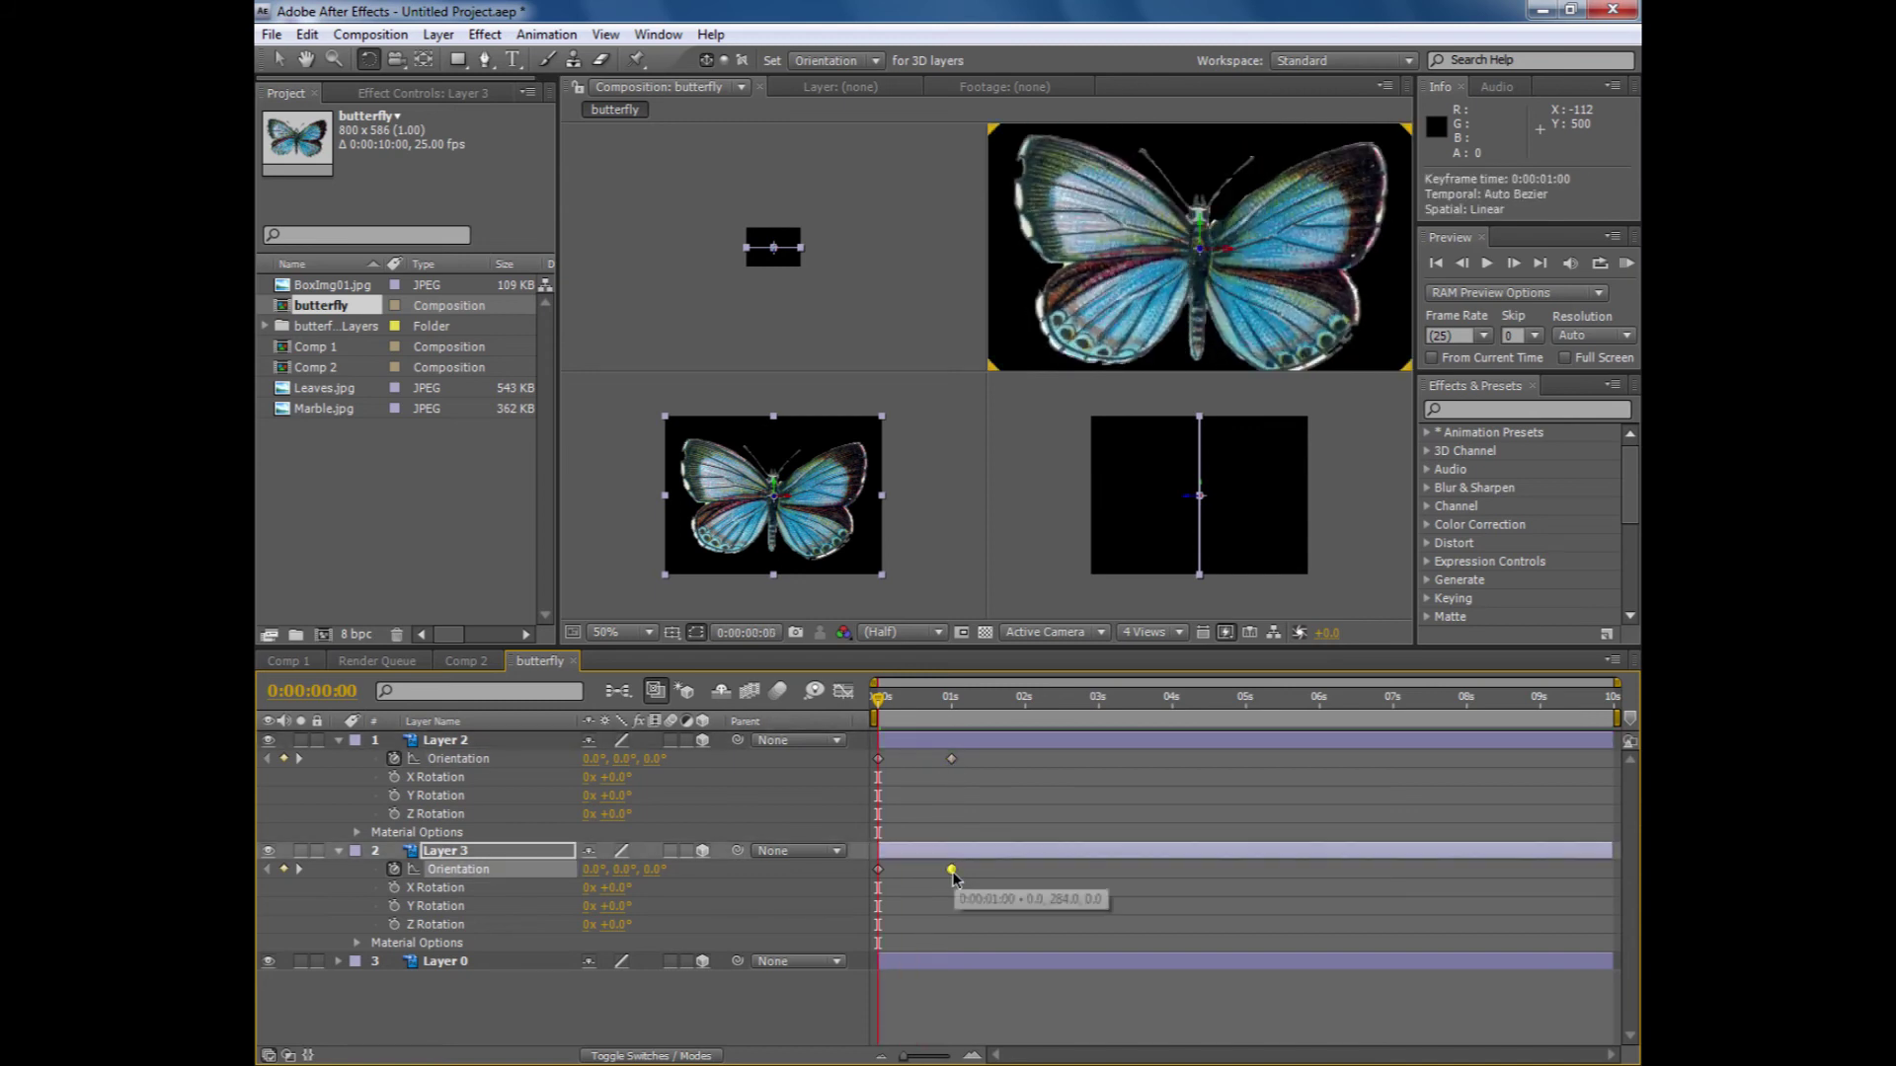
{"action": "key", "text": "ctrl+z"}
{"action": "left_click", "coordinate": [952, 760], "text": "shift"}
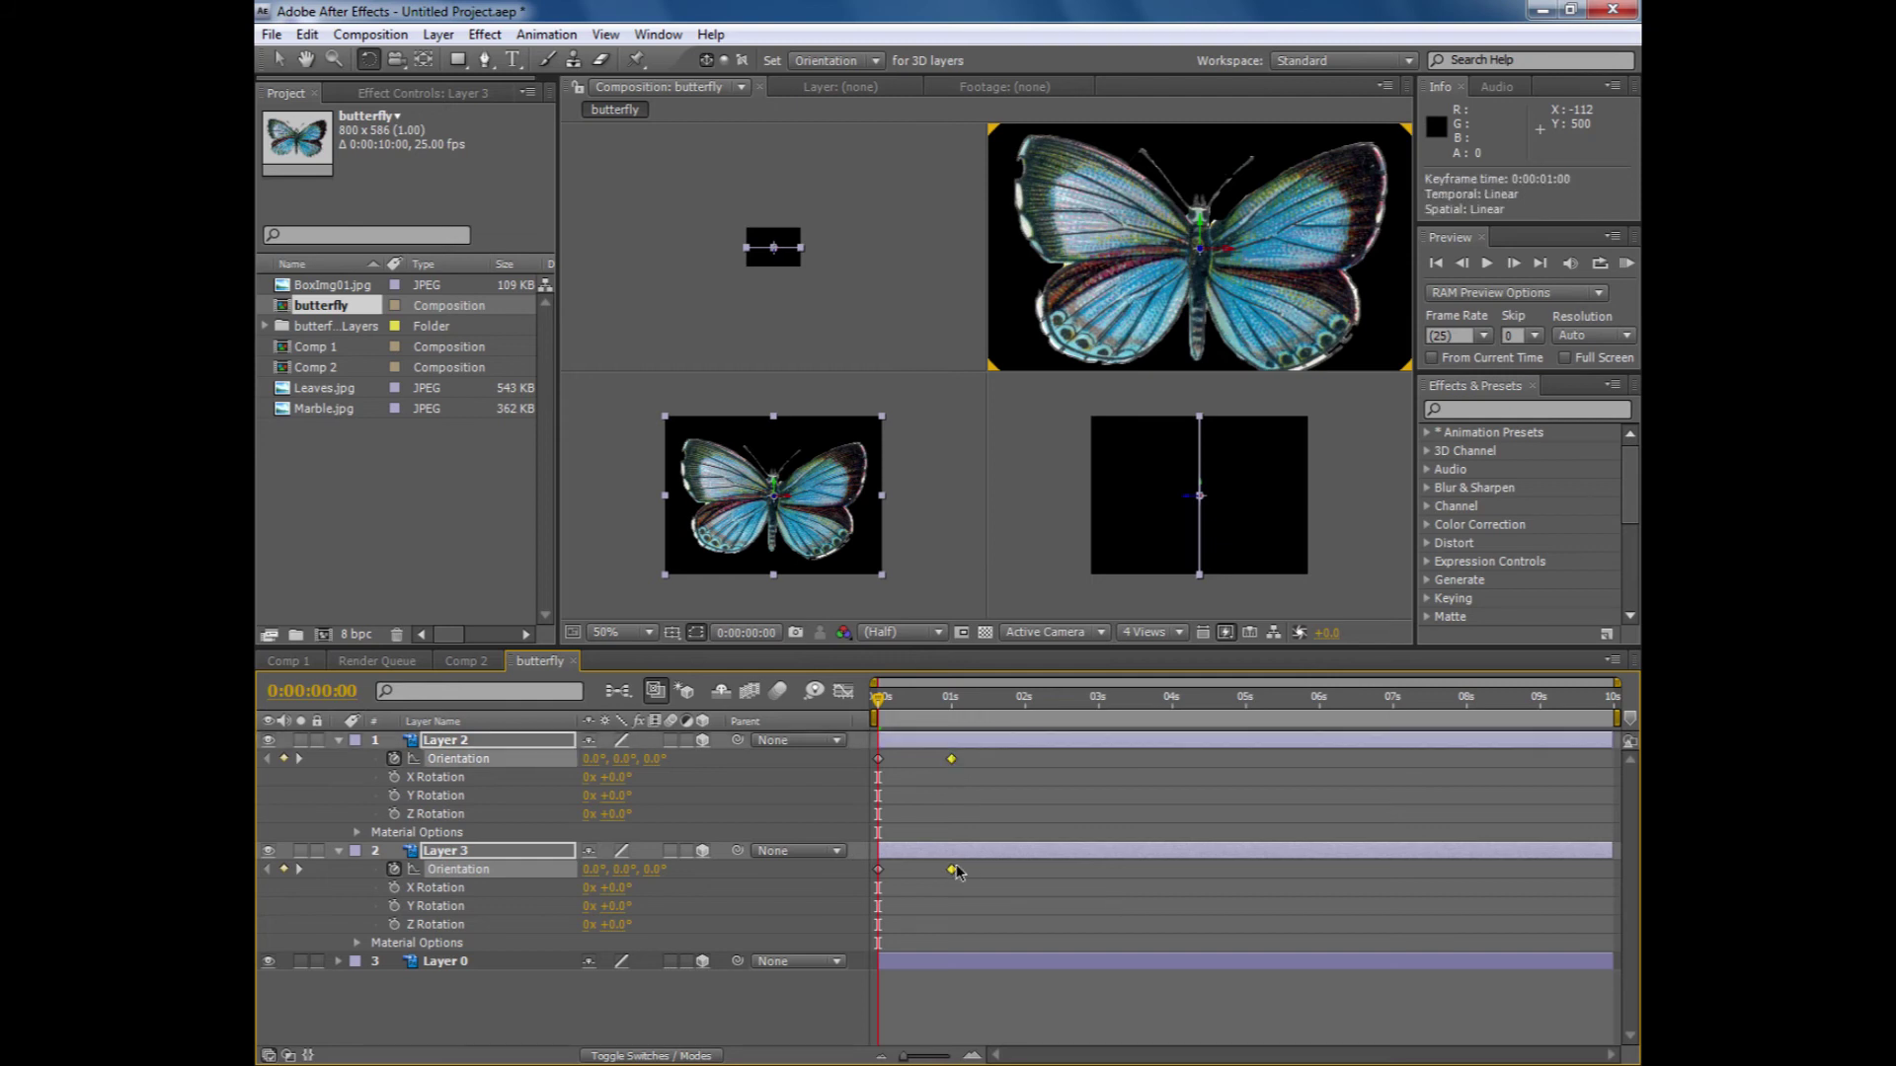
{"action": "left_click_drag", "start_coordinate": [955, 877], "coordinate": [922, 879]}
- Try to copy the Orientation keyframes of Layer 2 and Layer 3 together and paste them at 0:00:01:00
{"action": "left_click_drag", "start_coordinate": [944, 753], "coordinate": [875, 800]}
{"action": "left_click_drag", "start_coordinate": [941, 905], "coordinate": [876, 882]}
{"action": "key", "text": "ctrl+c"}
{"action": "left_click_drag", "start_coordinate": [878, 697], "coordinate": [955, 705]}
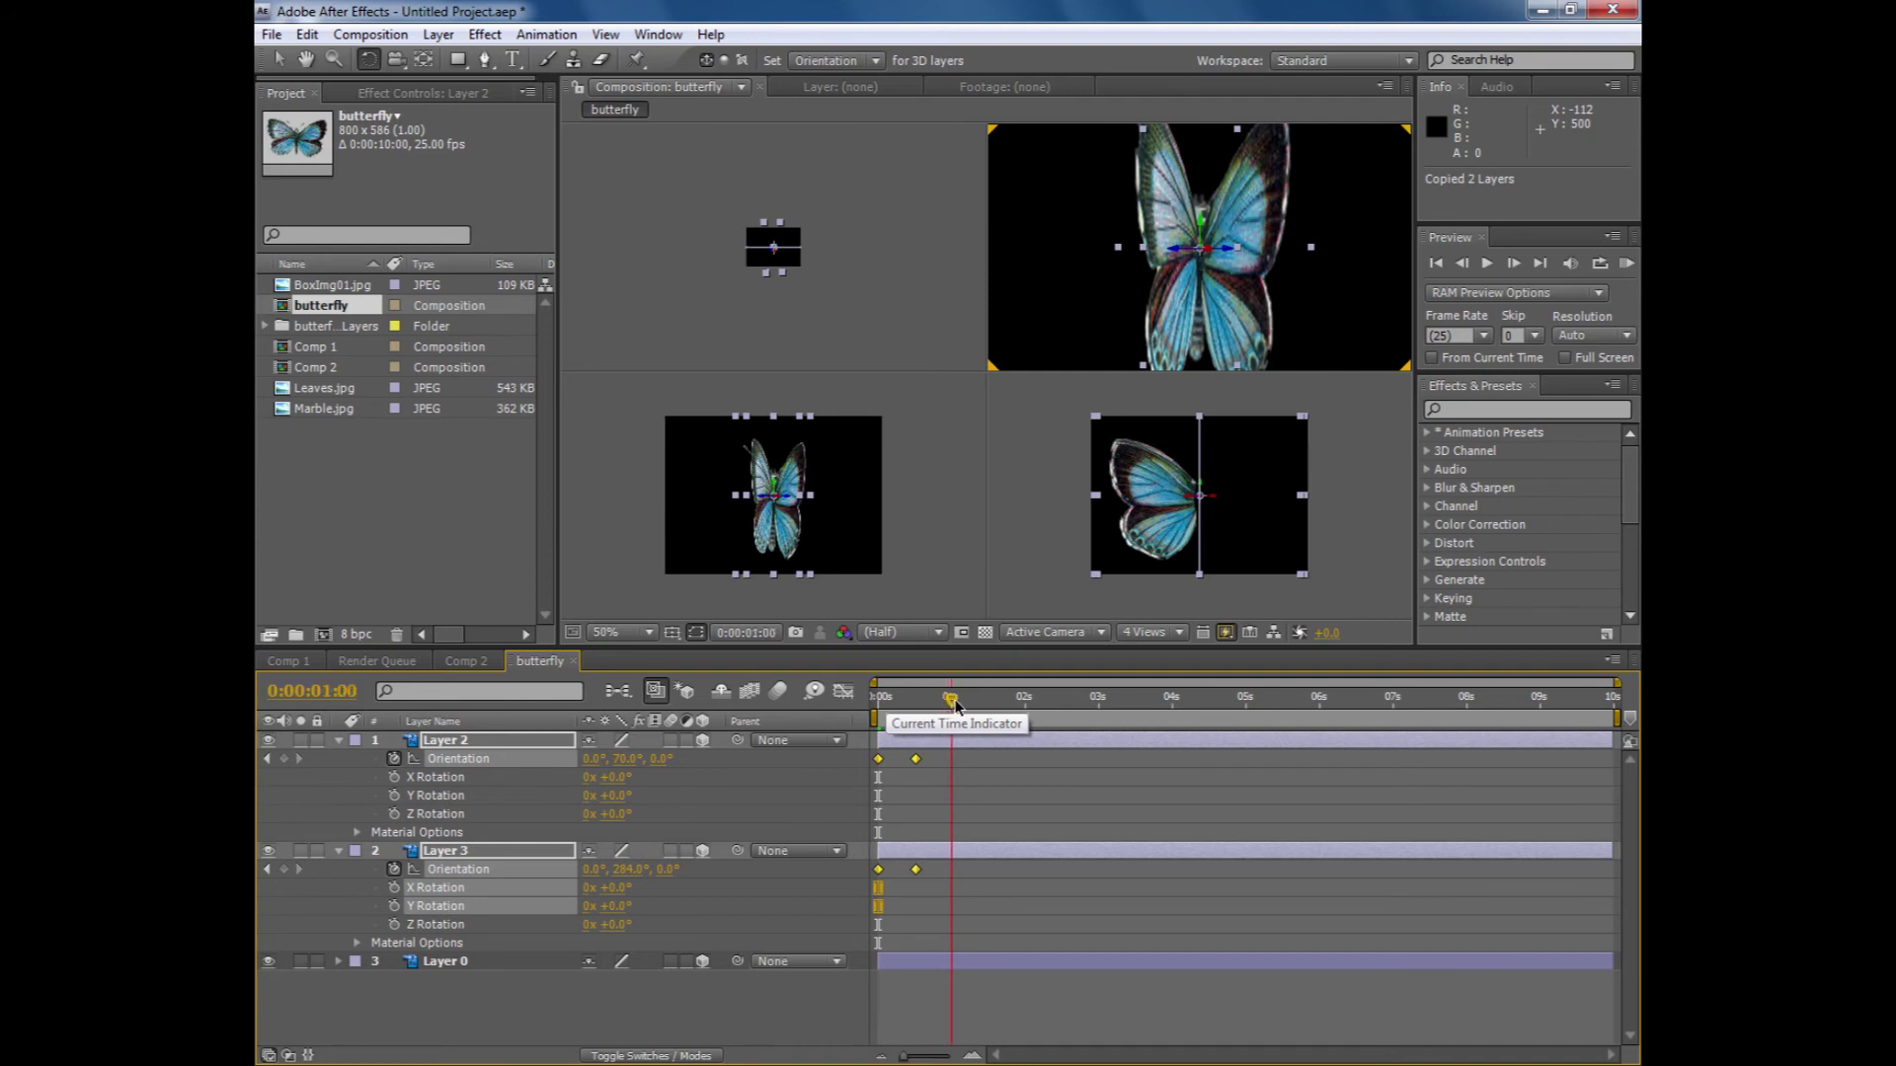
{"action": "key", "text": "ctrl+v"}
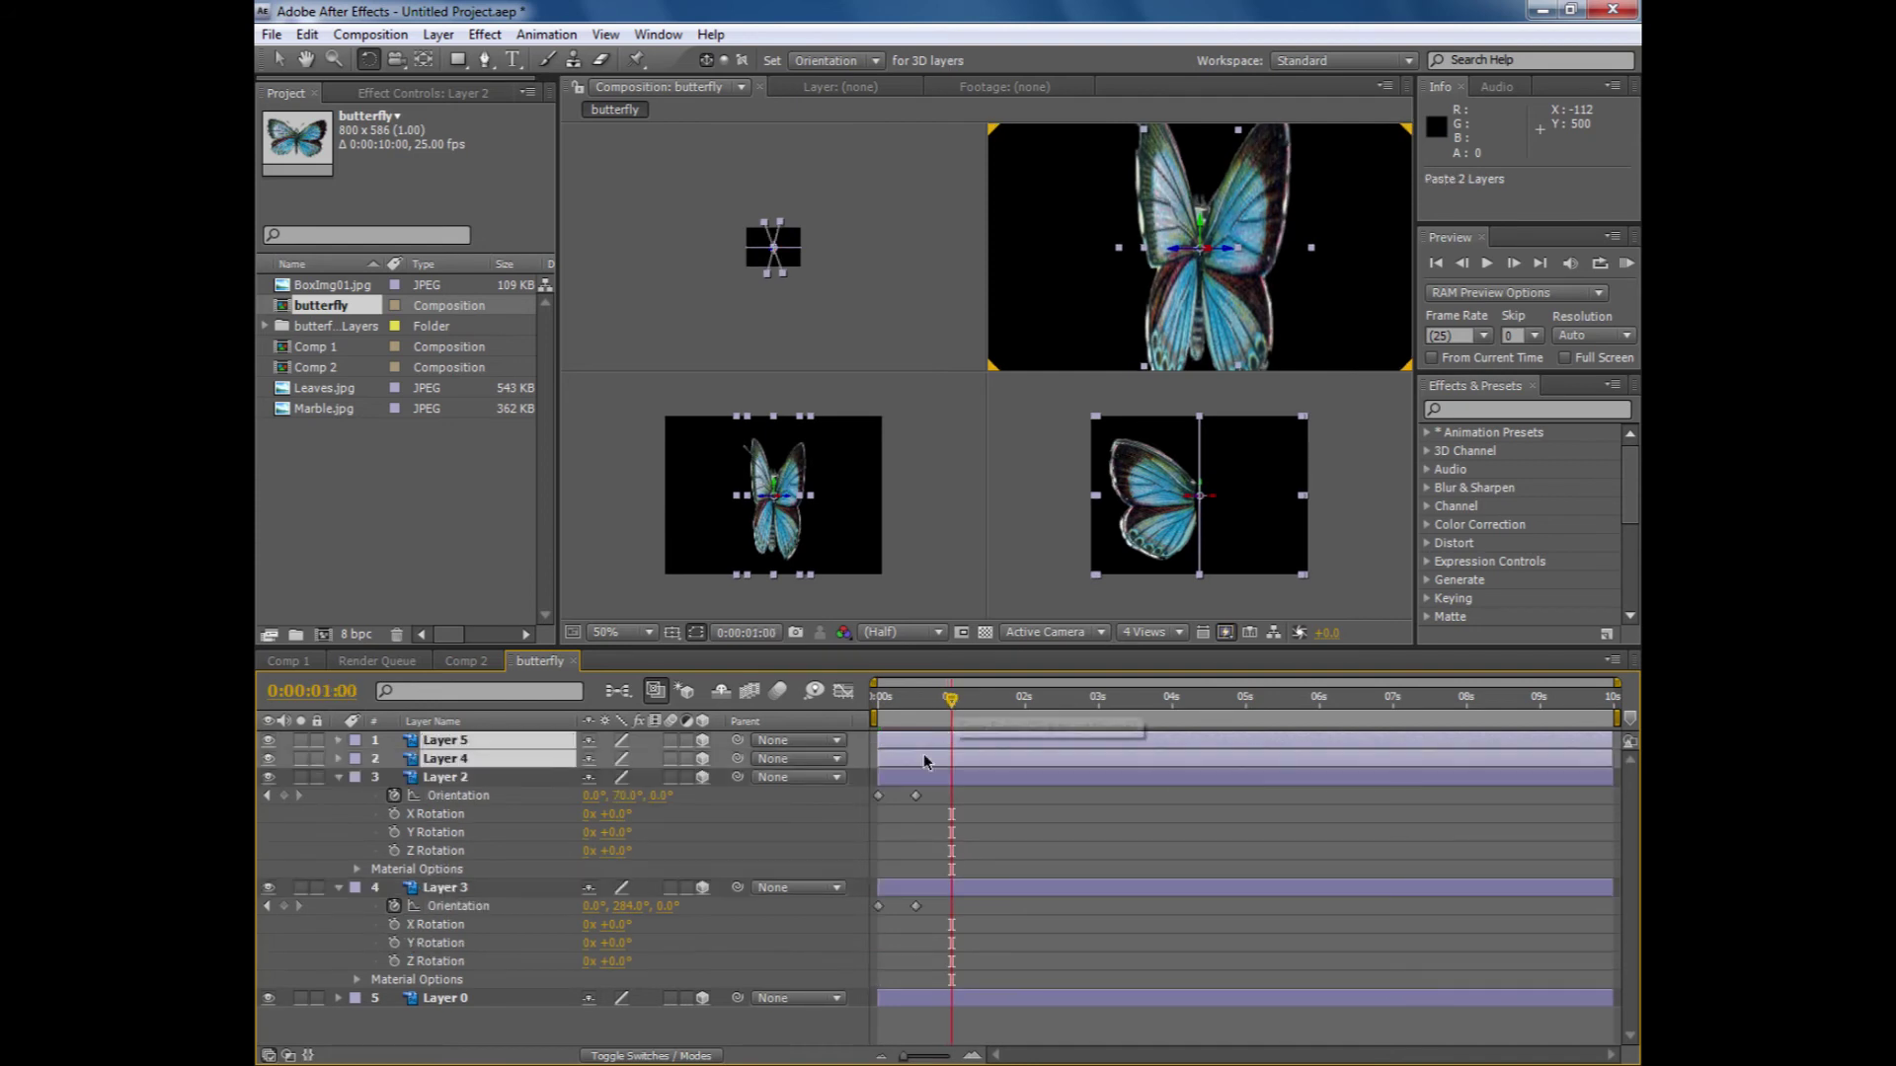
{"action": "key", "text": "ctrl+z"}
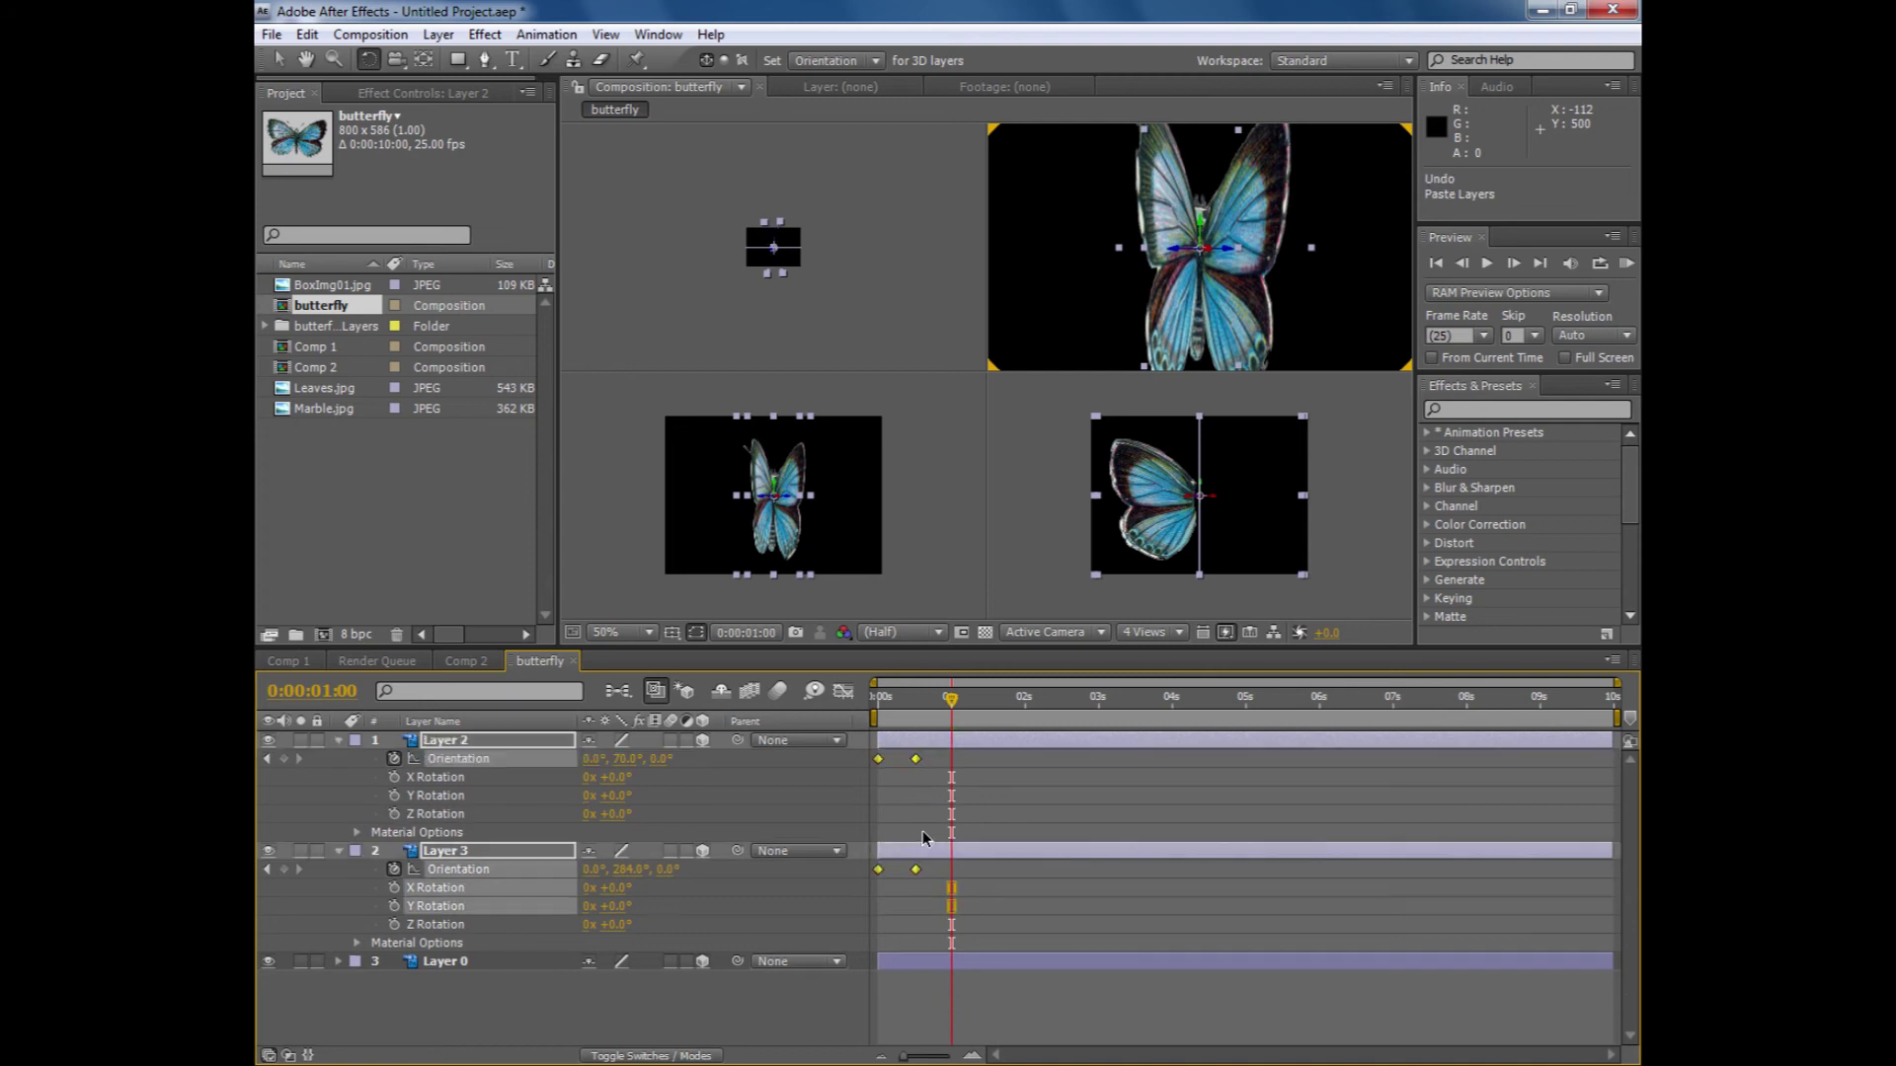
{"action": "key", "text": "ctrl+v"}
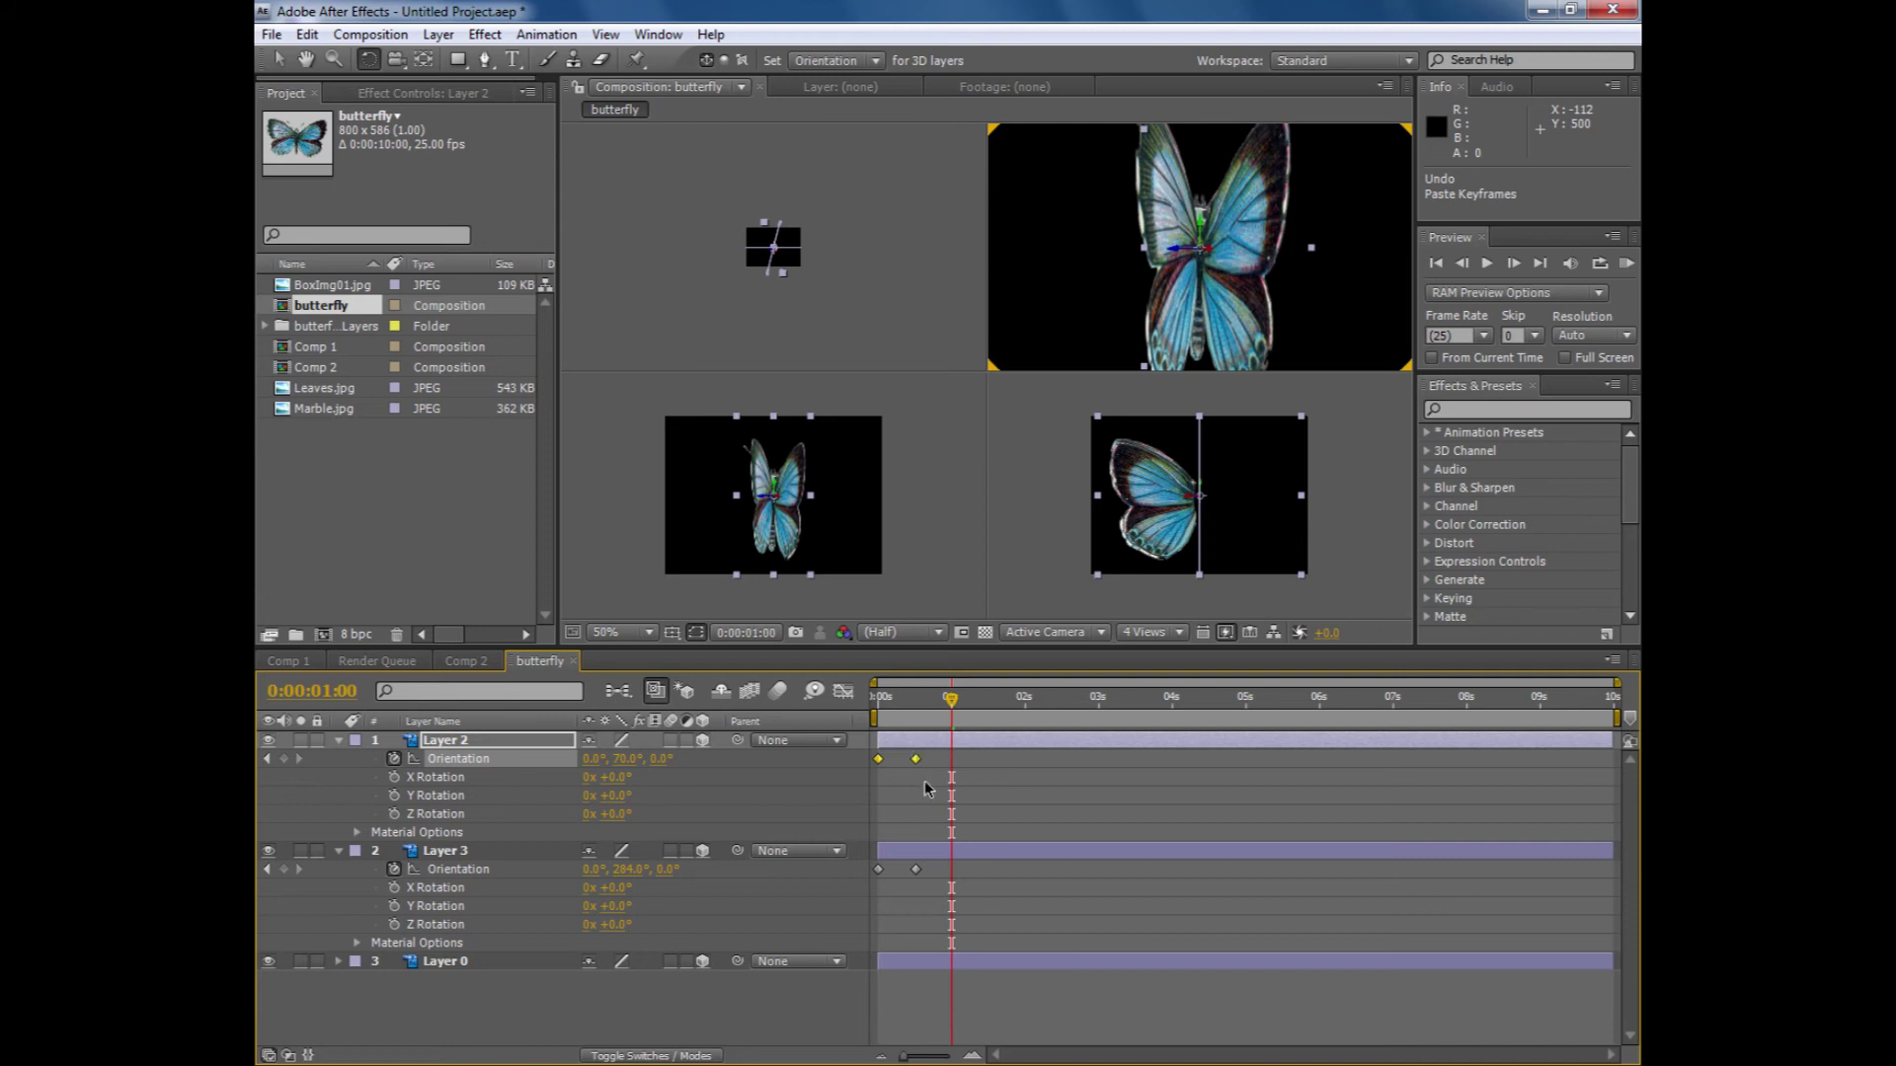
- Repeat Layer 2's wing flap by pasting its Orientation keyframes at 0:00:01:00, and the resulting four keyframes at 0:00:02:00
{"action": "key", "text": "ctrl+c"}
{"action": "key", "text": "ctrl+v"}
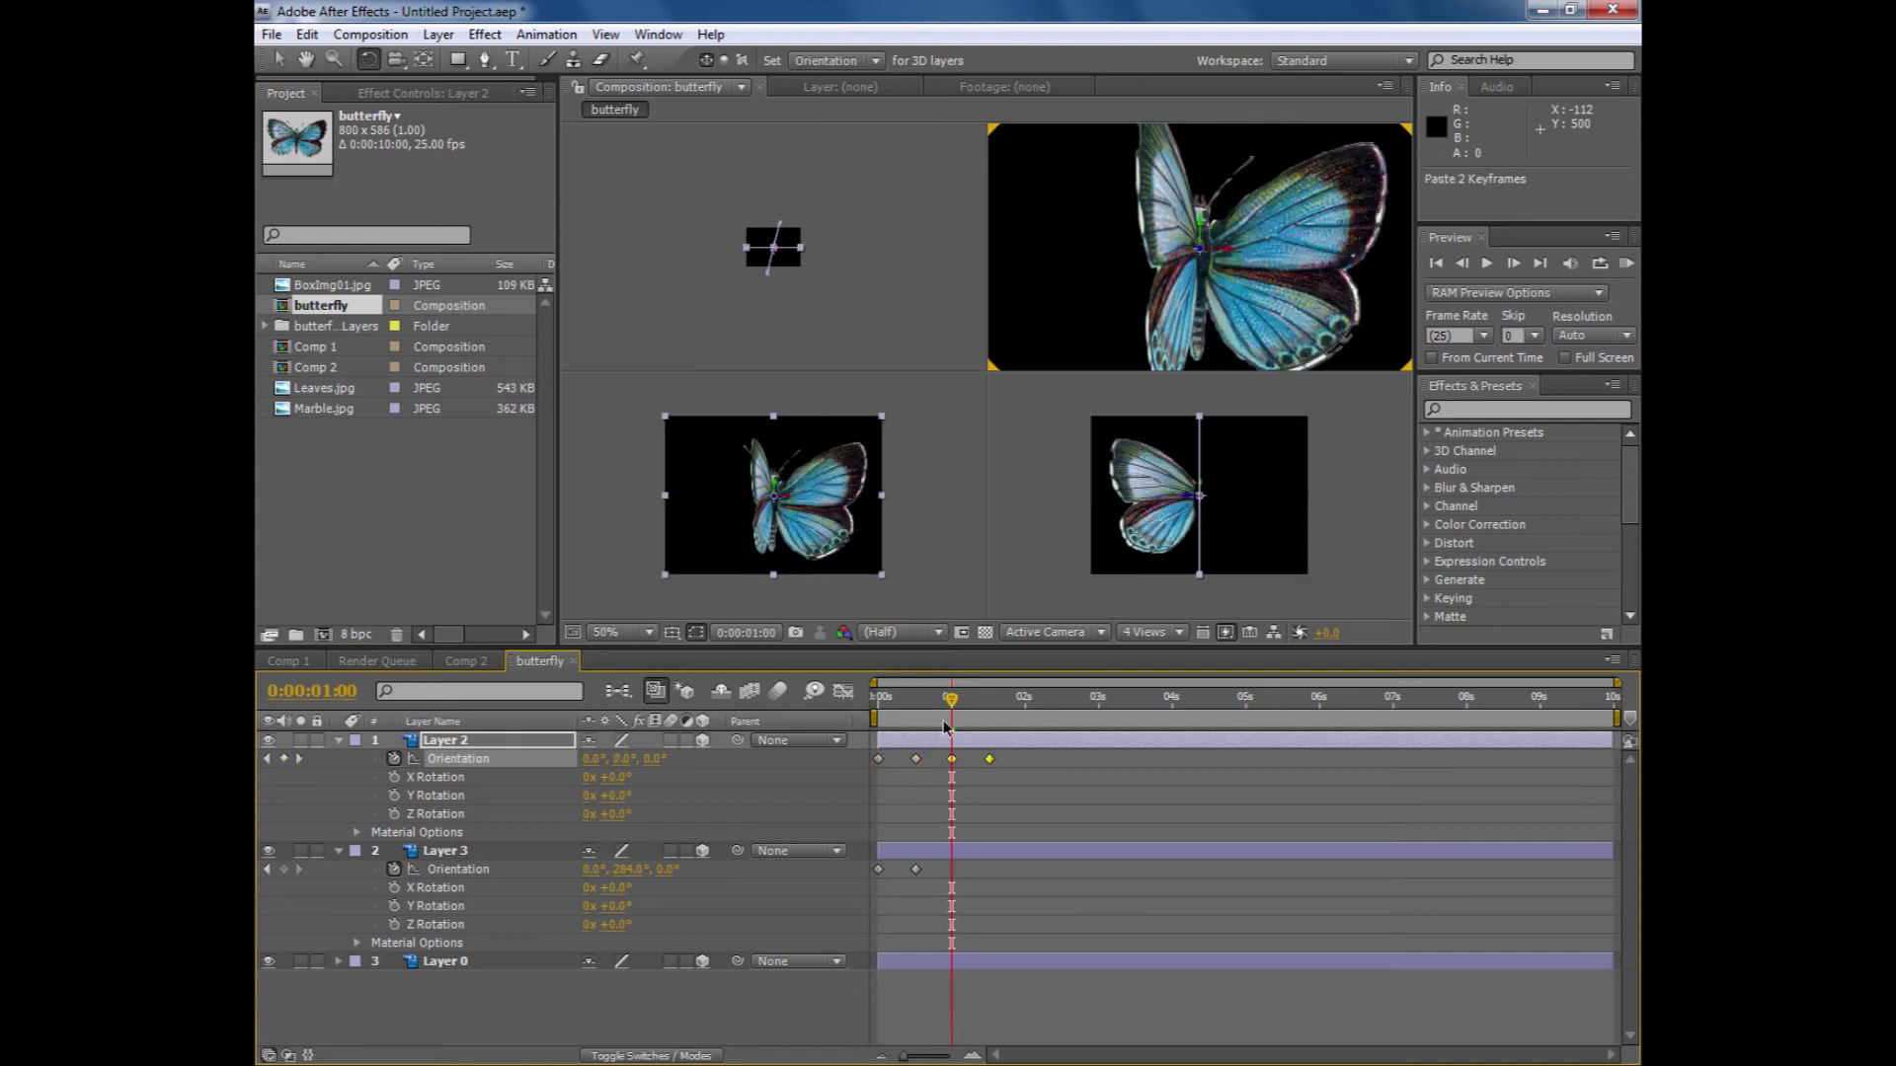
{"action": "left_click_drag", "start_coordinate": [954, 708], "coordinate": [863, 778]}
{"action": "left_click", "coordinate": [958, 770]}
{"action": "key", "text": "ctrl+c"}
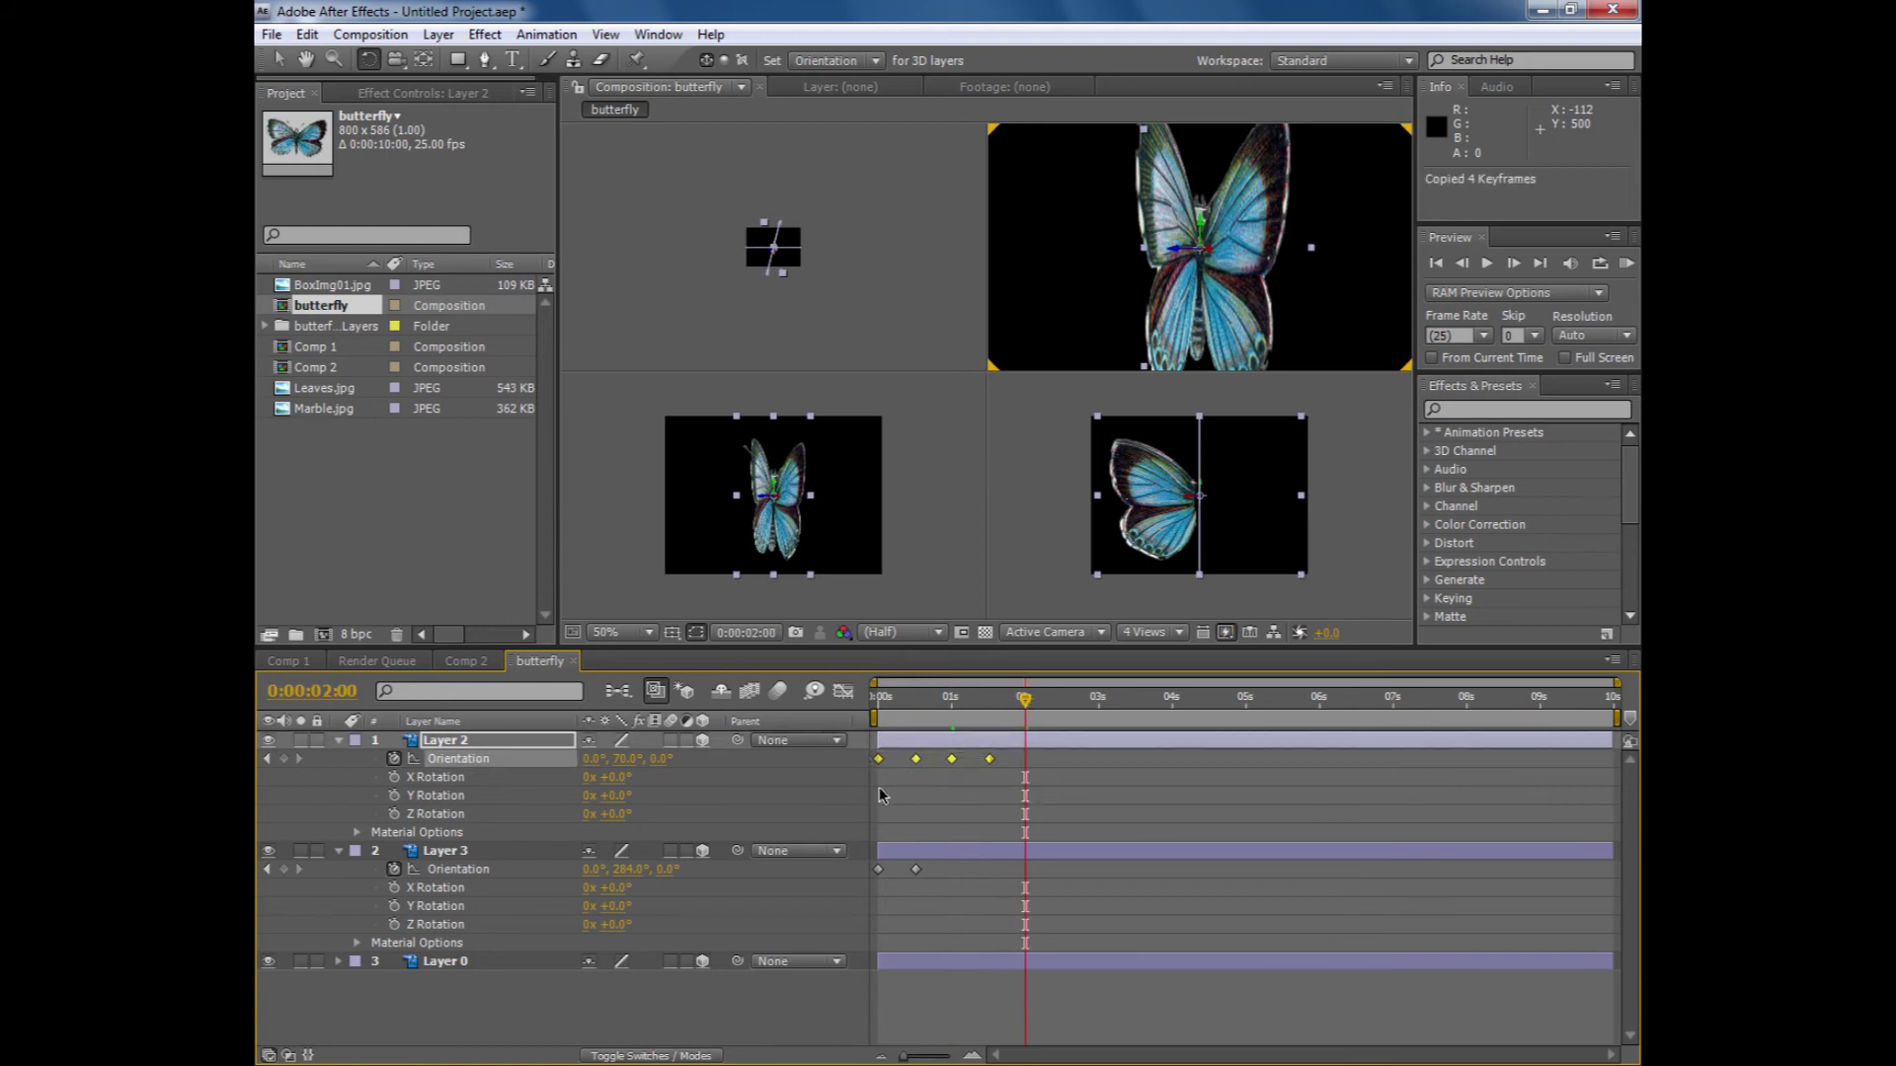
{"action": "key", "text": "ctrl+v"}
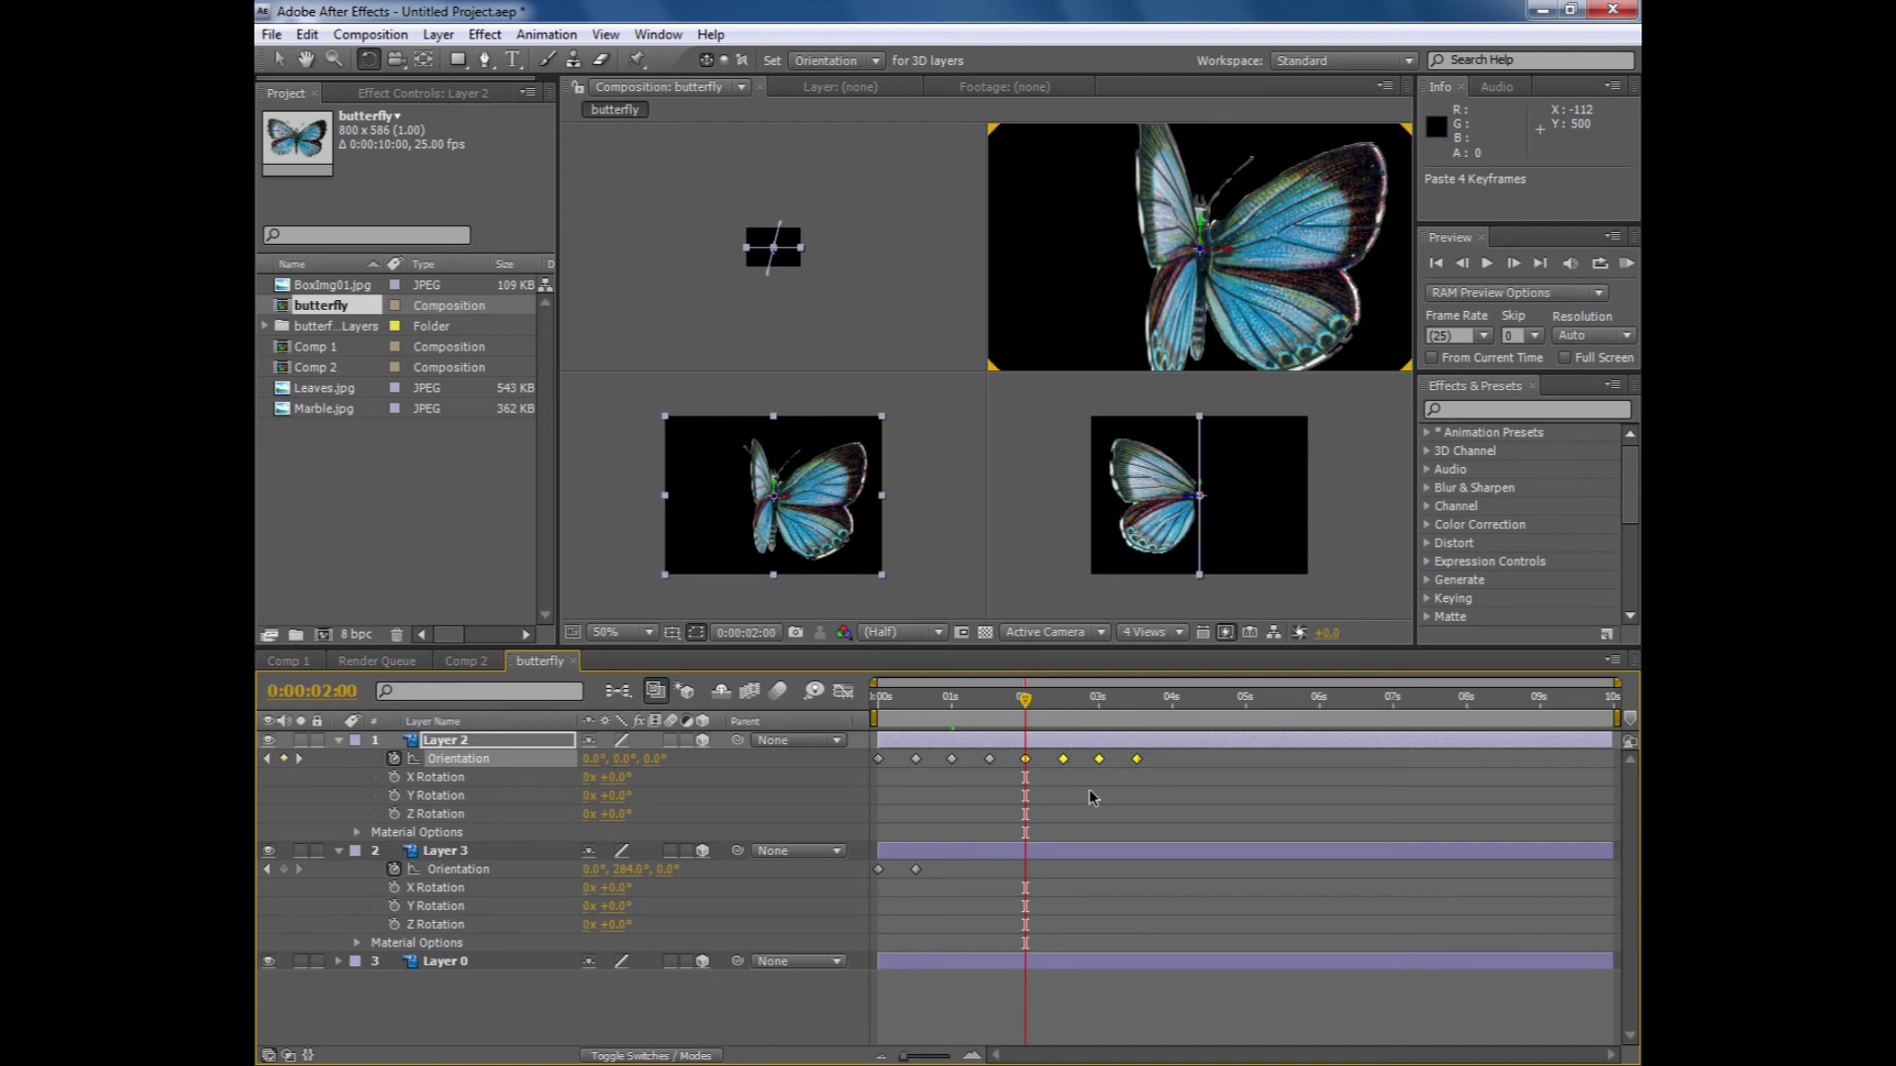
- Copy all eight Layer 2 Orientation keyframes to 0:00:04:02 and preview the flapping from the start
{"action": "left_click_drag", "start_coordinate": [1176, 790], "coordinate": [859, 756]}
{"action": "key", "text": "ctrl+c"}
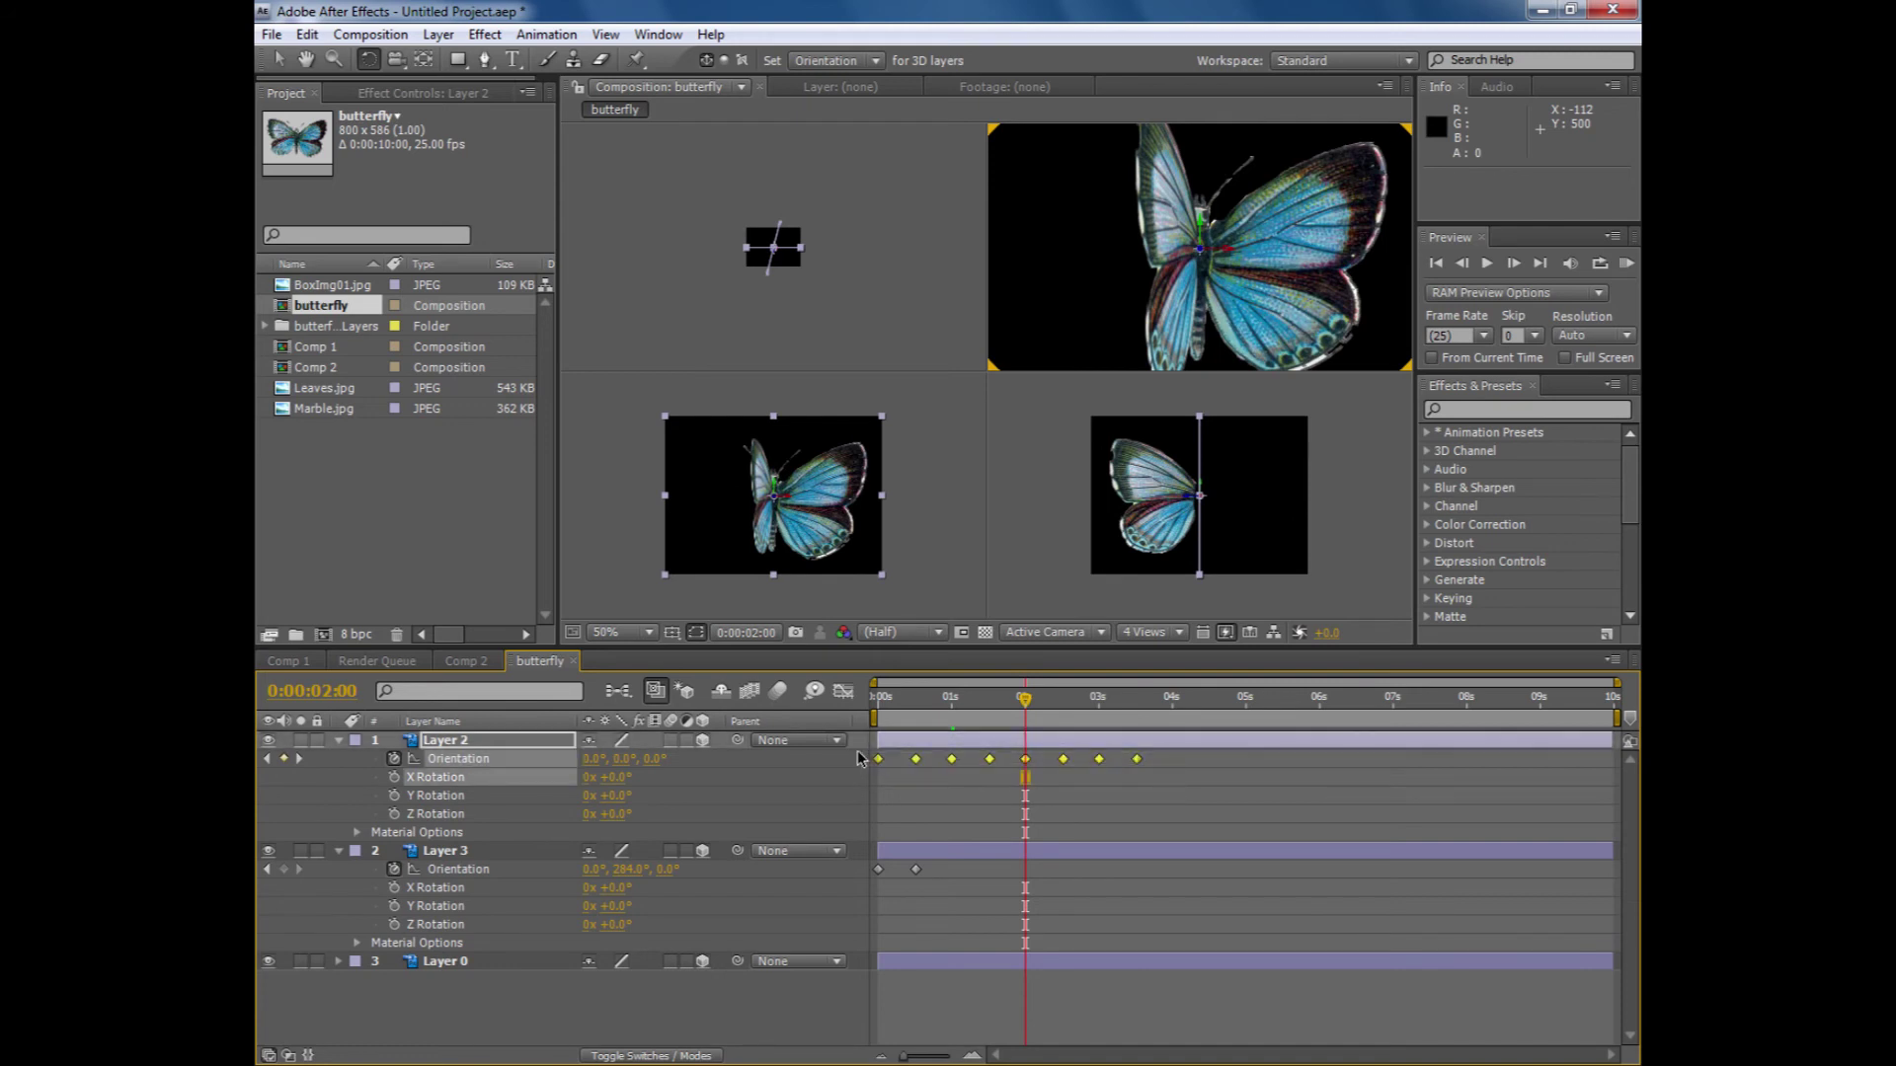
{"action": "left_click_drag", "start_coordinate": [1024, 701], "coordinate": [1177, 718]}
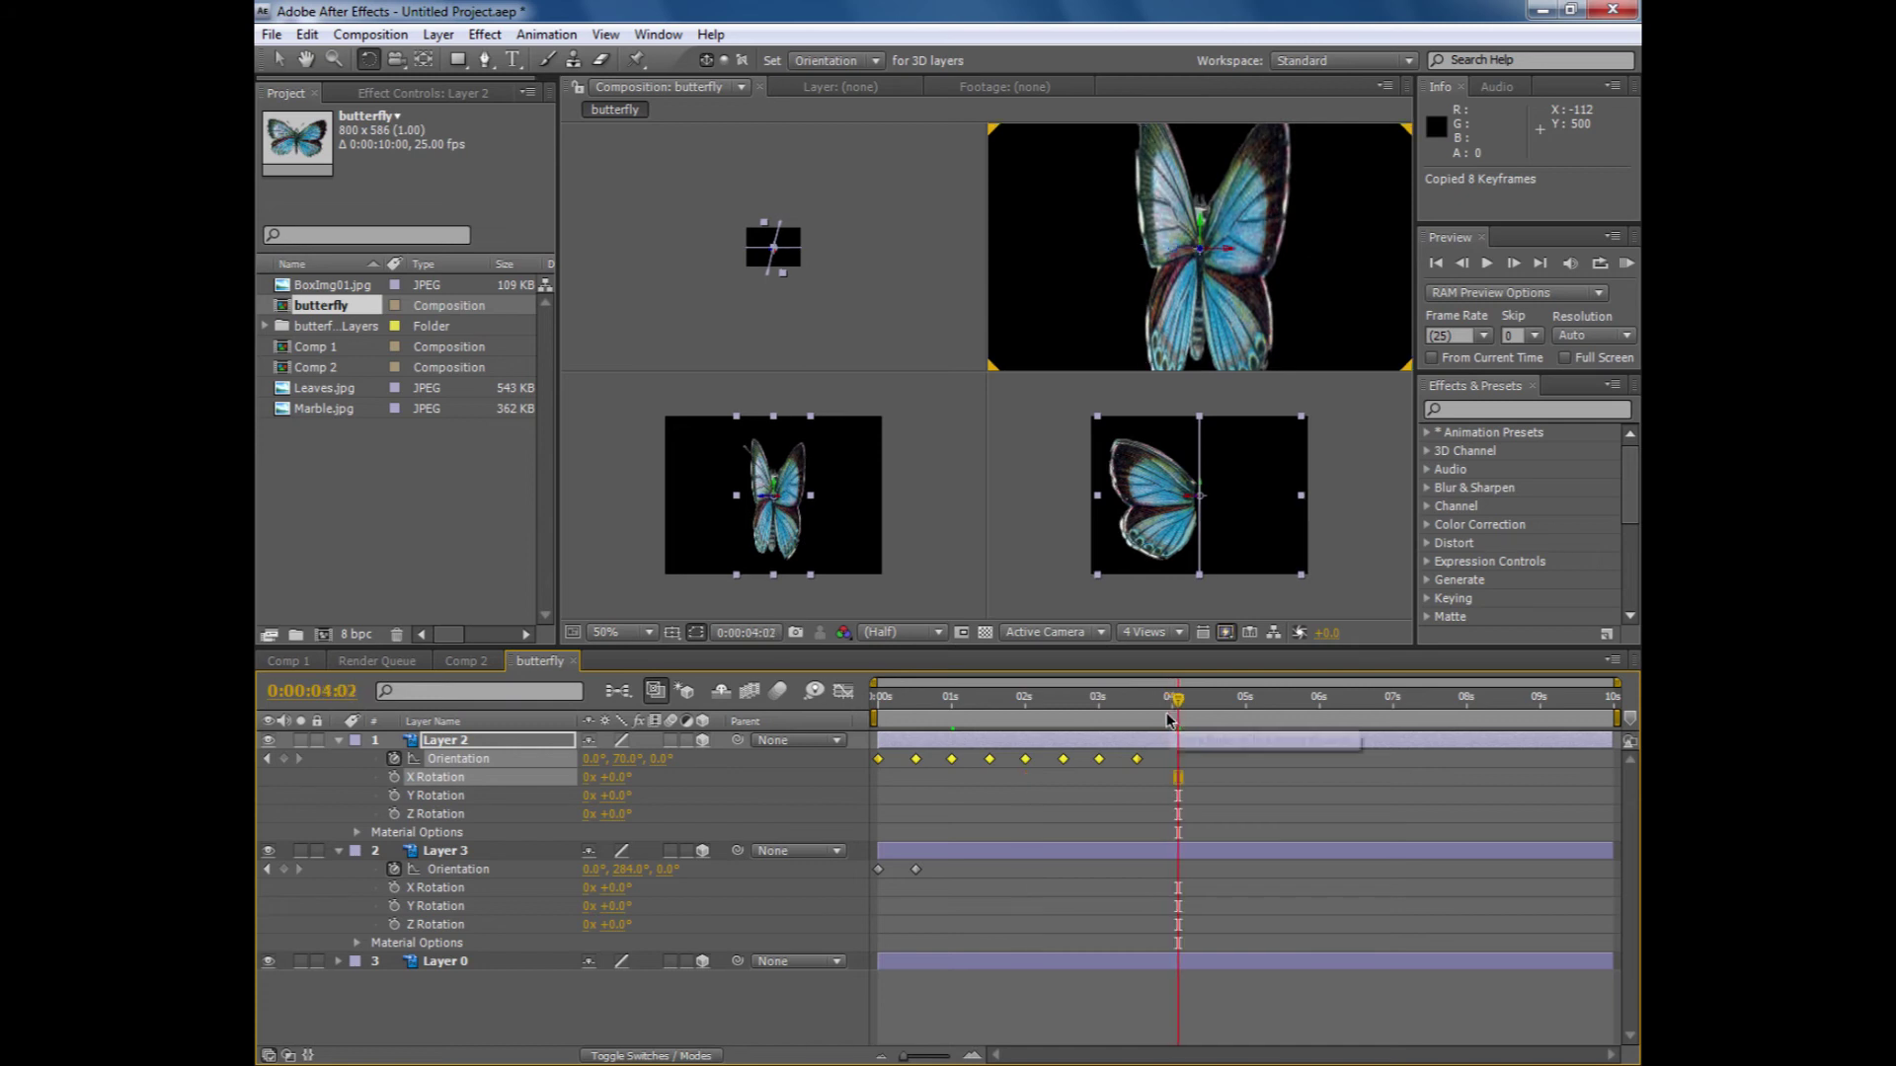
{"action": "key", "text": "ctrl+v"}
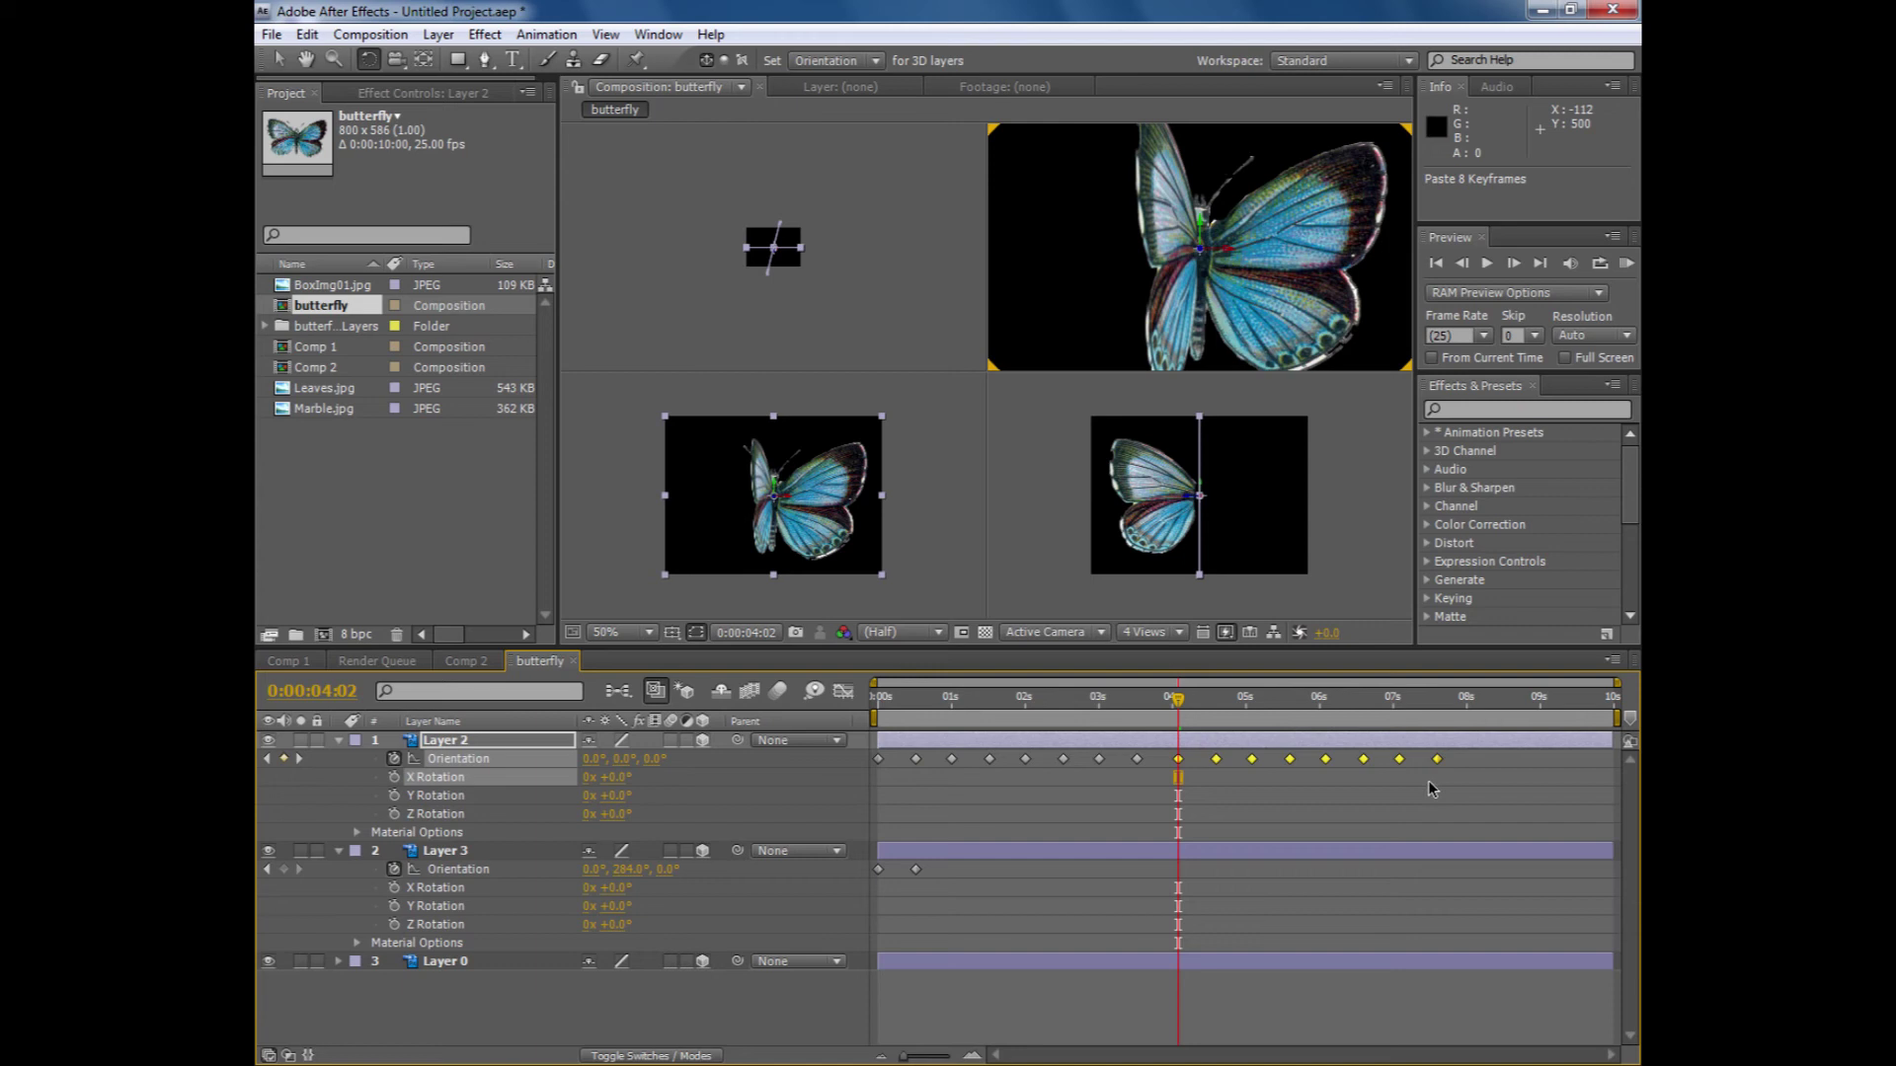
{"action": "left_click_drag", "start_coordinate": [1175, 704], "coordinate": [834, 729]}
{"action": "key", "text": "space"}
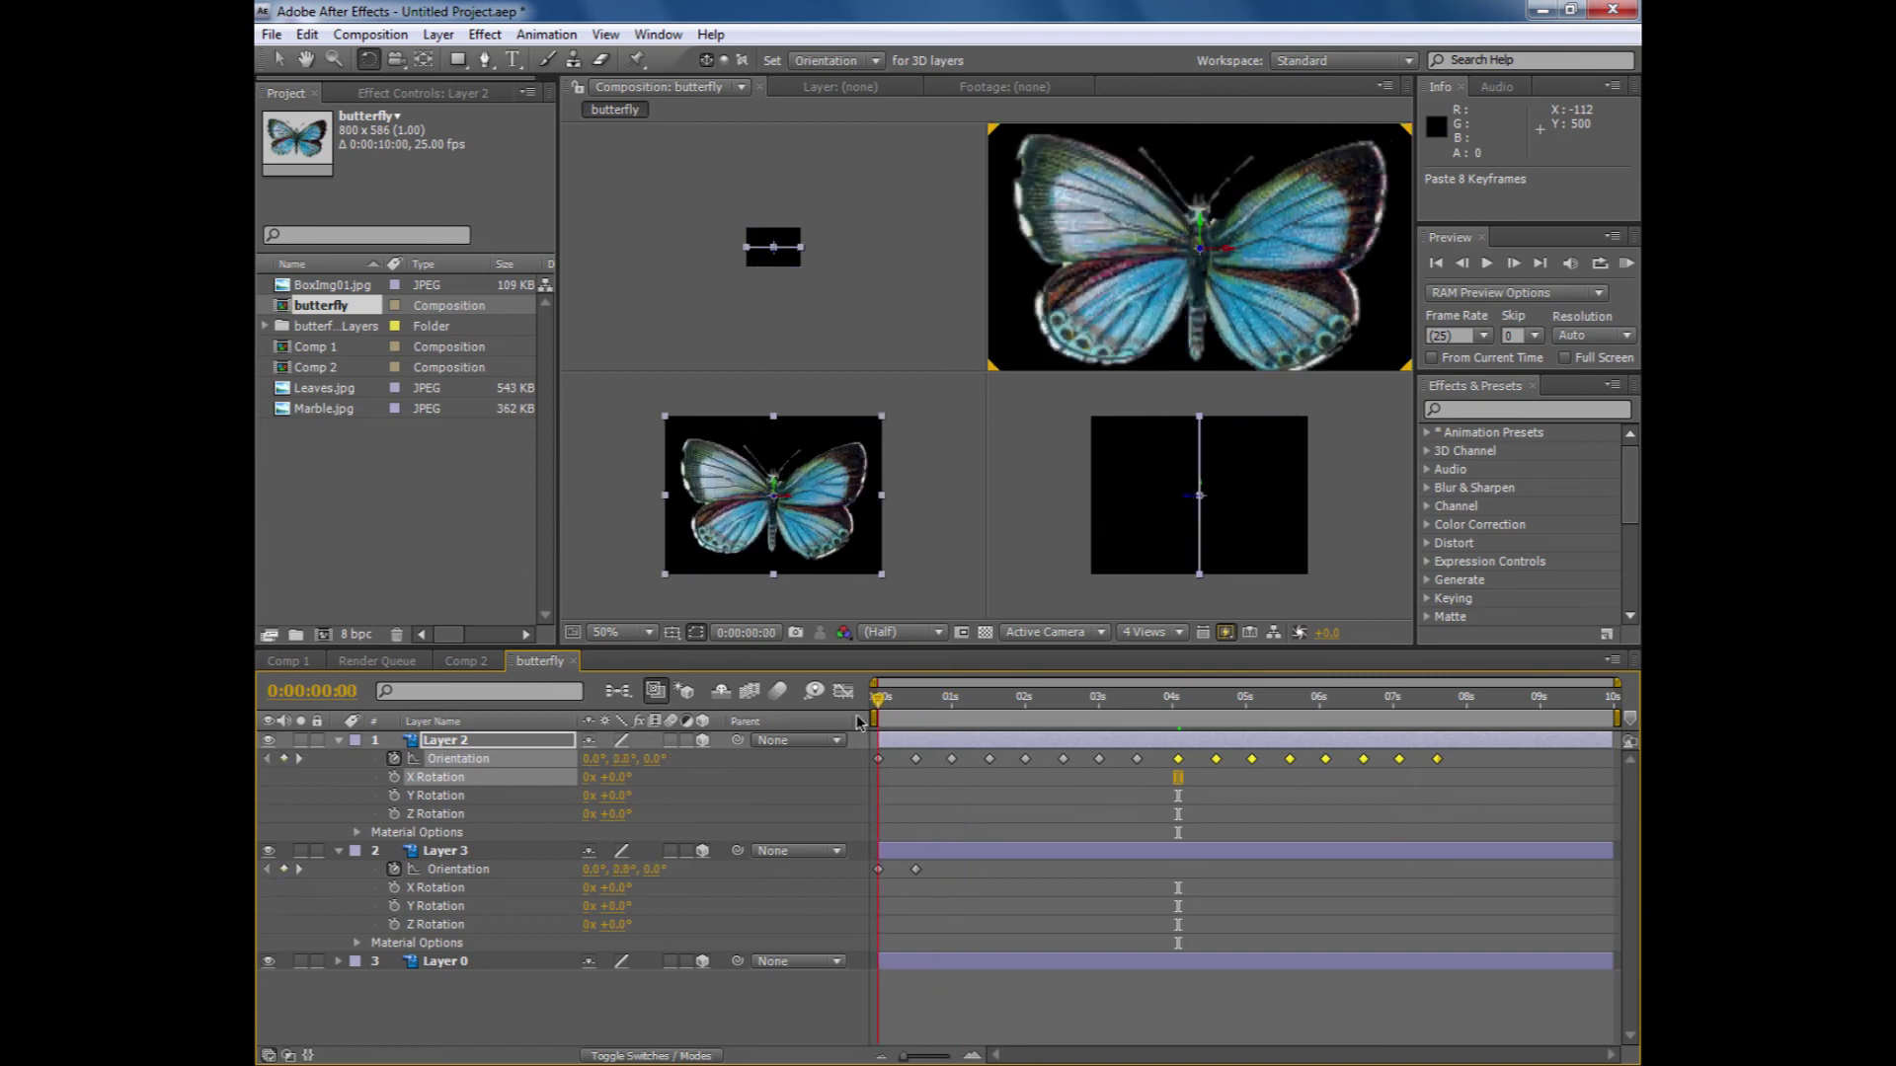
- Copy Layer 3's two Orientation keyframes to 0:00:01:00, aligned with Layer 2's third keyframe
{"action": "left_click_drag", "start_coordinate": [931, 885], "coordinate": [861, 897]}
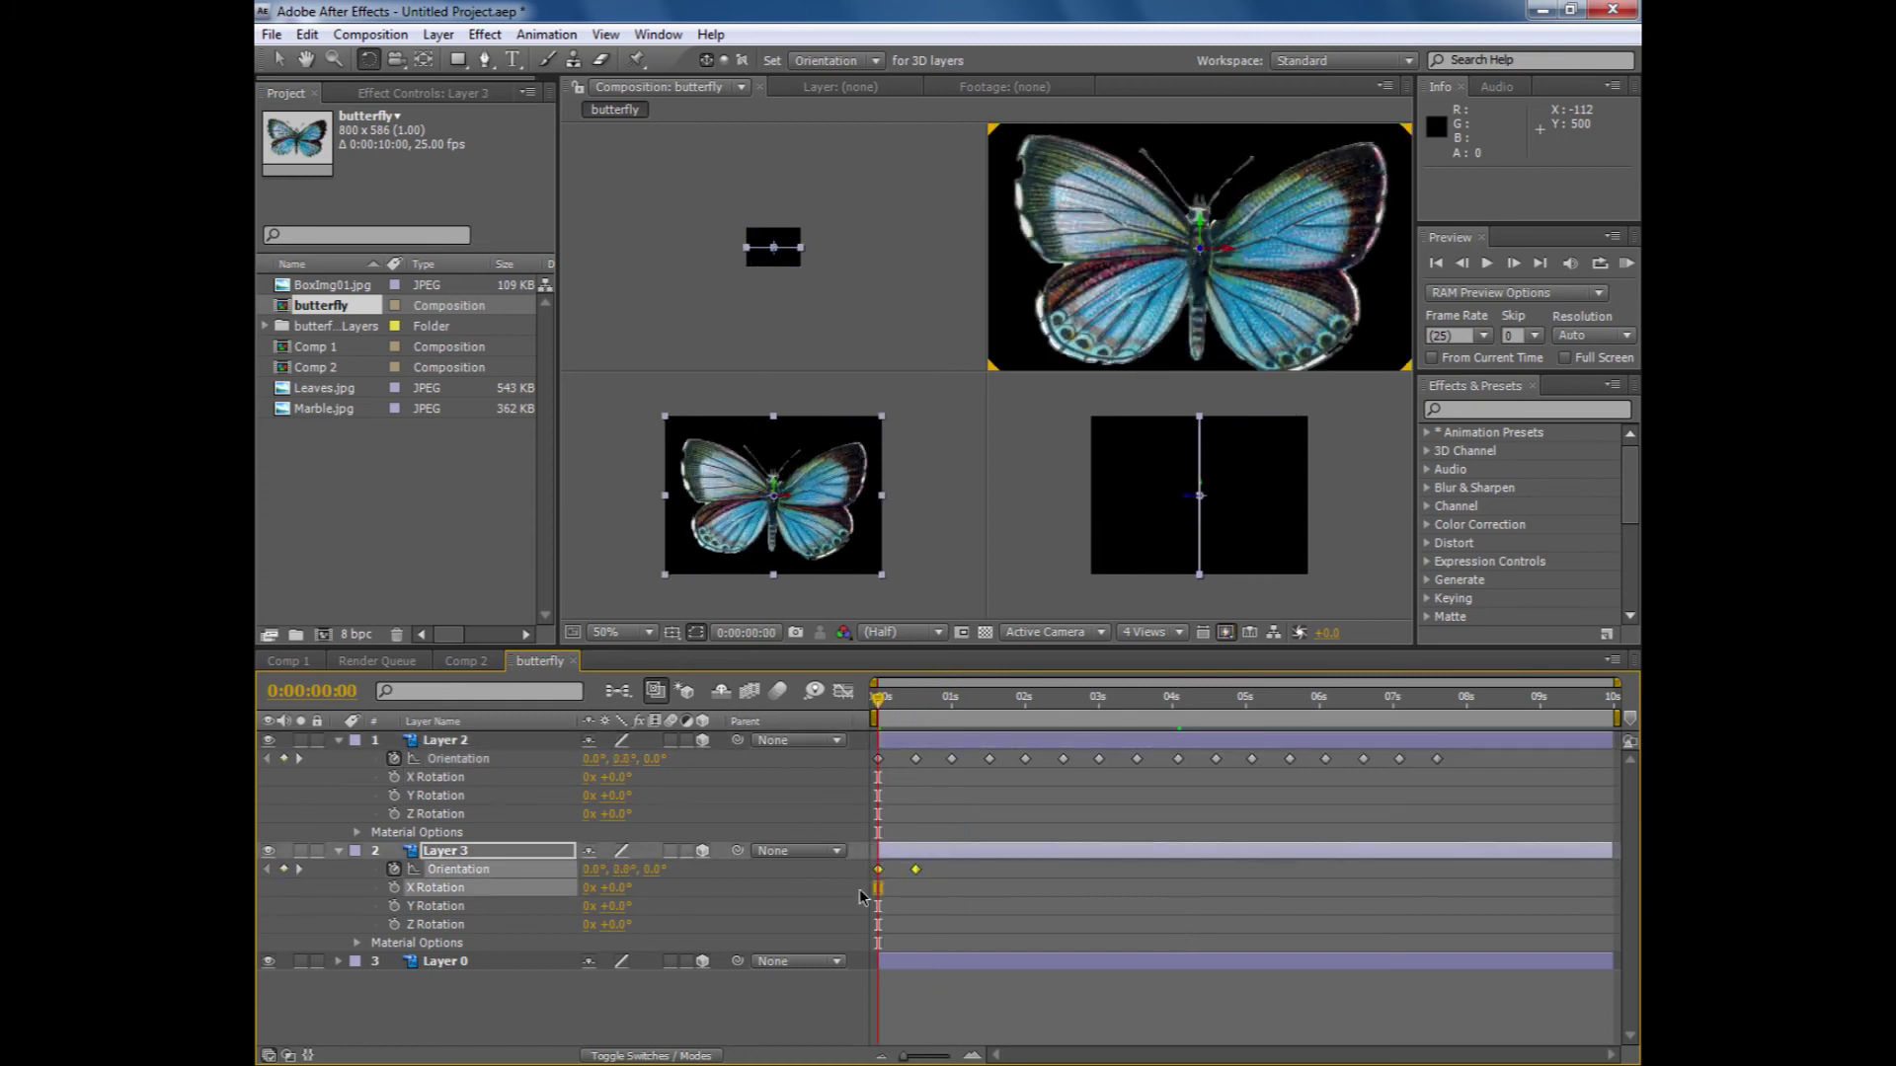
{"action": "key", "text": "ctrl+c"}
{"action": "left_click", "coordinate": [300, 759]}
{"action": "left_click", "coordinate": [299, 759]}
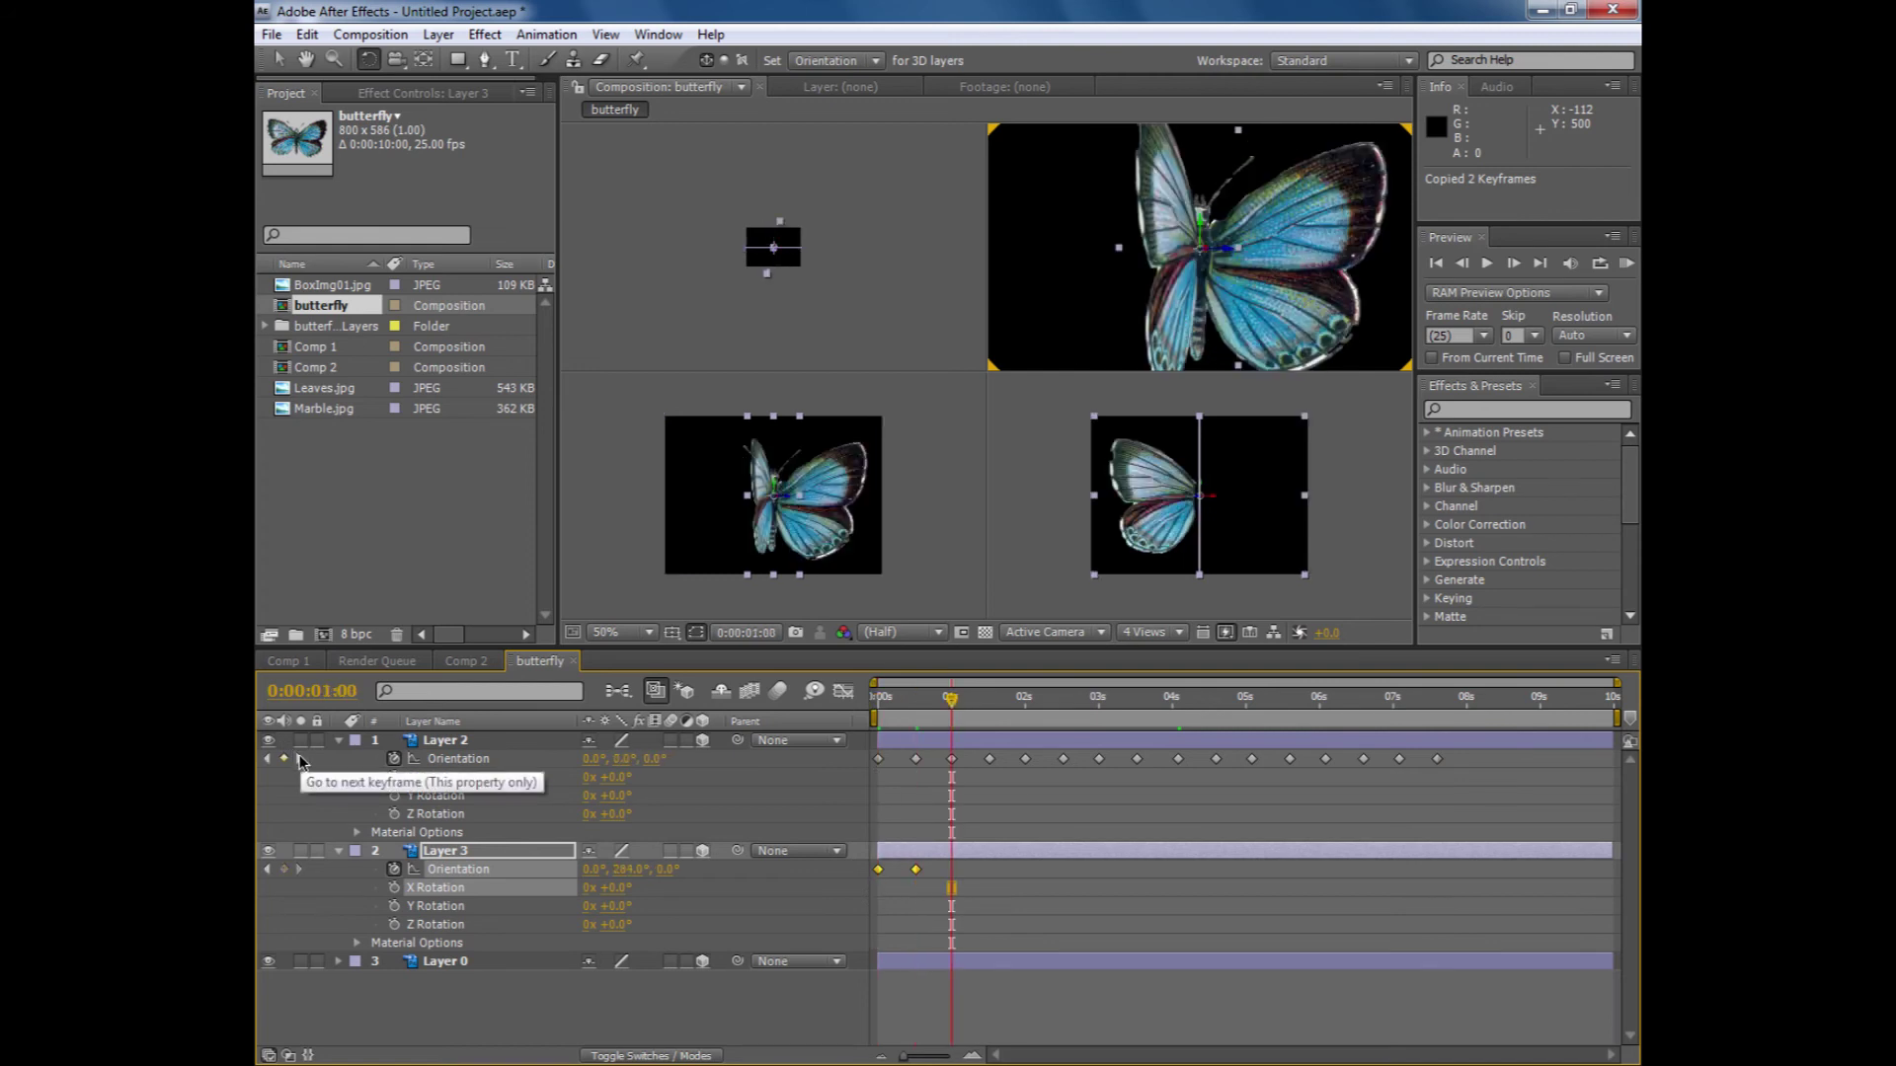
{"action": "key", "text": "ctrl+v"}
- Copy Layer 3's first four Orientation keyframes and paste them at 0:00:02:00, aligned with Layer 2's fifth keyframe
{"action": "left_click", "coordinate": [923, 886]}
{"action": "left_click_drag", "start_coordinate": [1011, 894], "coordinate": [866, 875]}
{"action": "key", "text": "ctrl+c"}
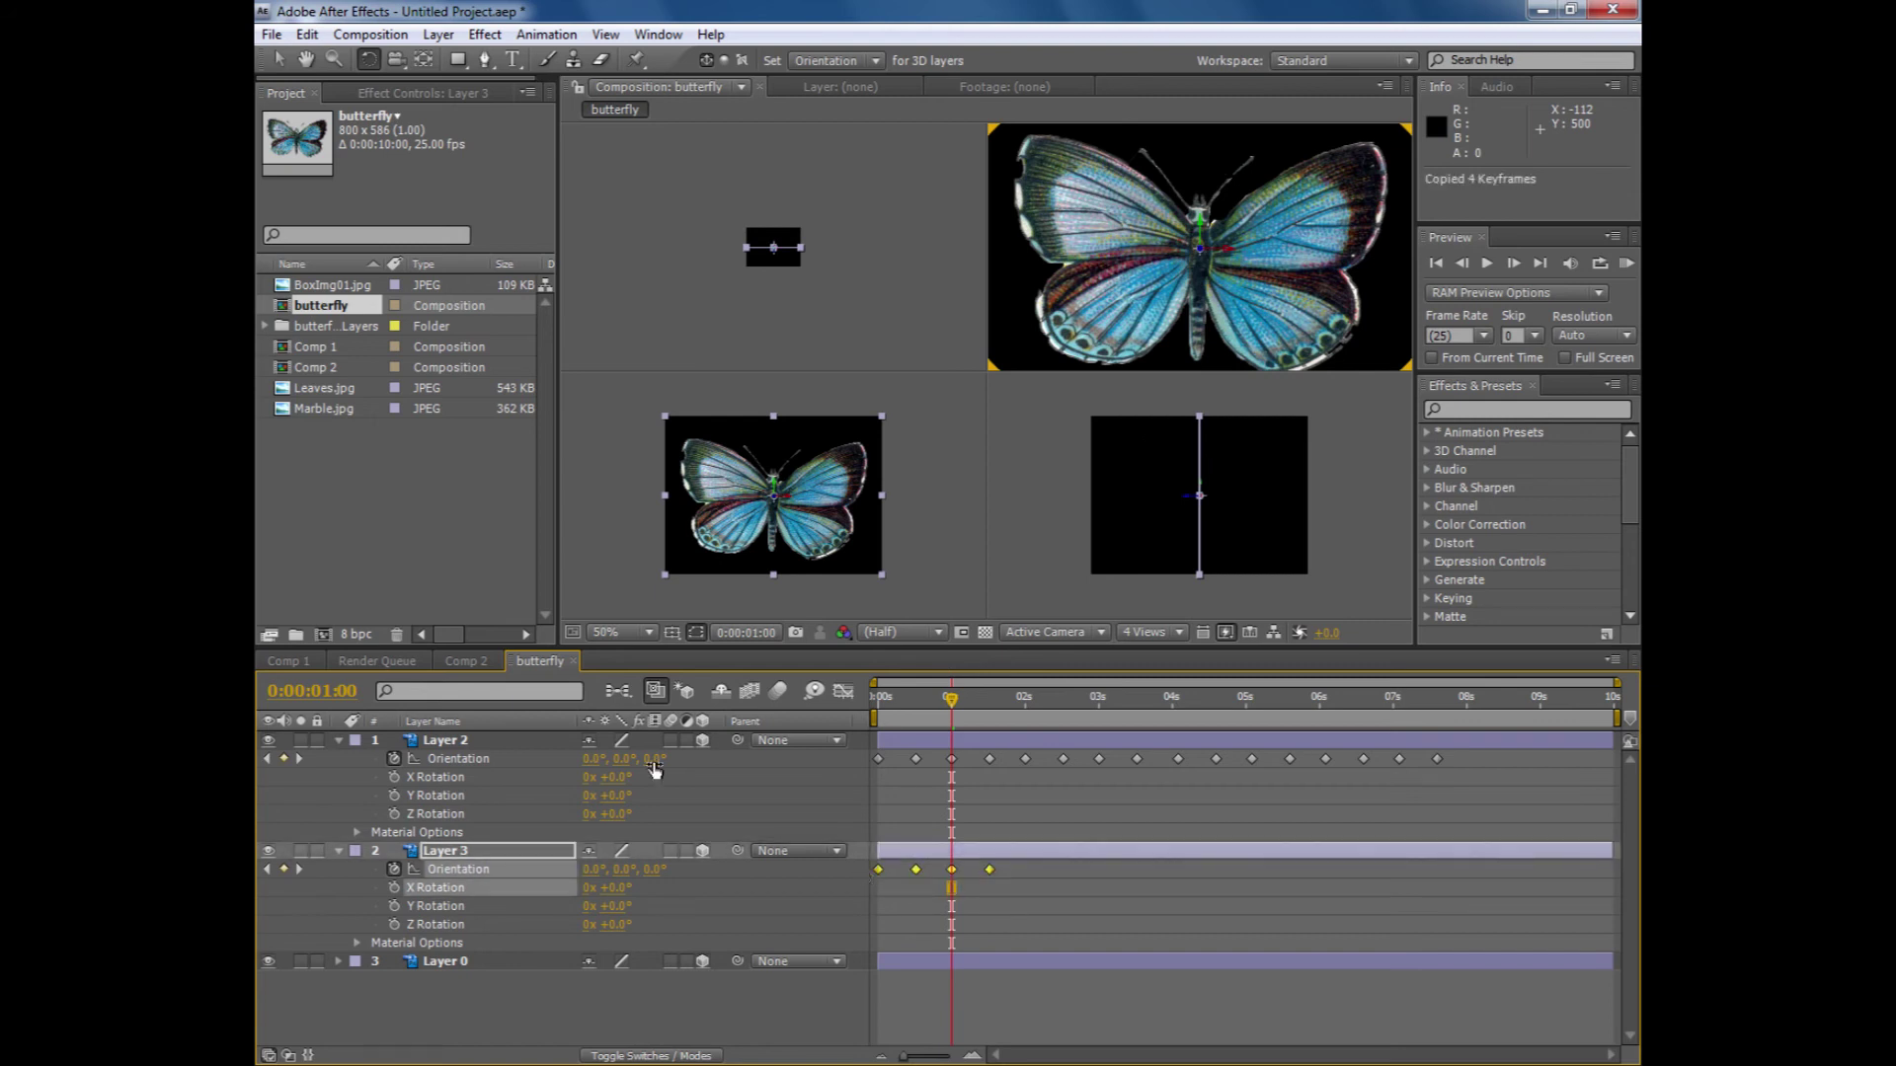
{"action": "left_click", "coordinate": [300, 759]}
{"action": "left_click", "coordinate": [301, 760]}
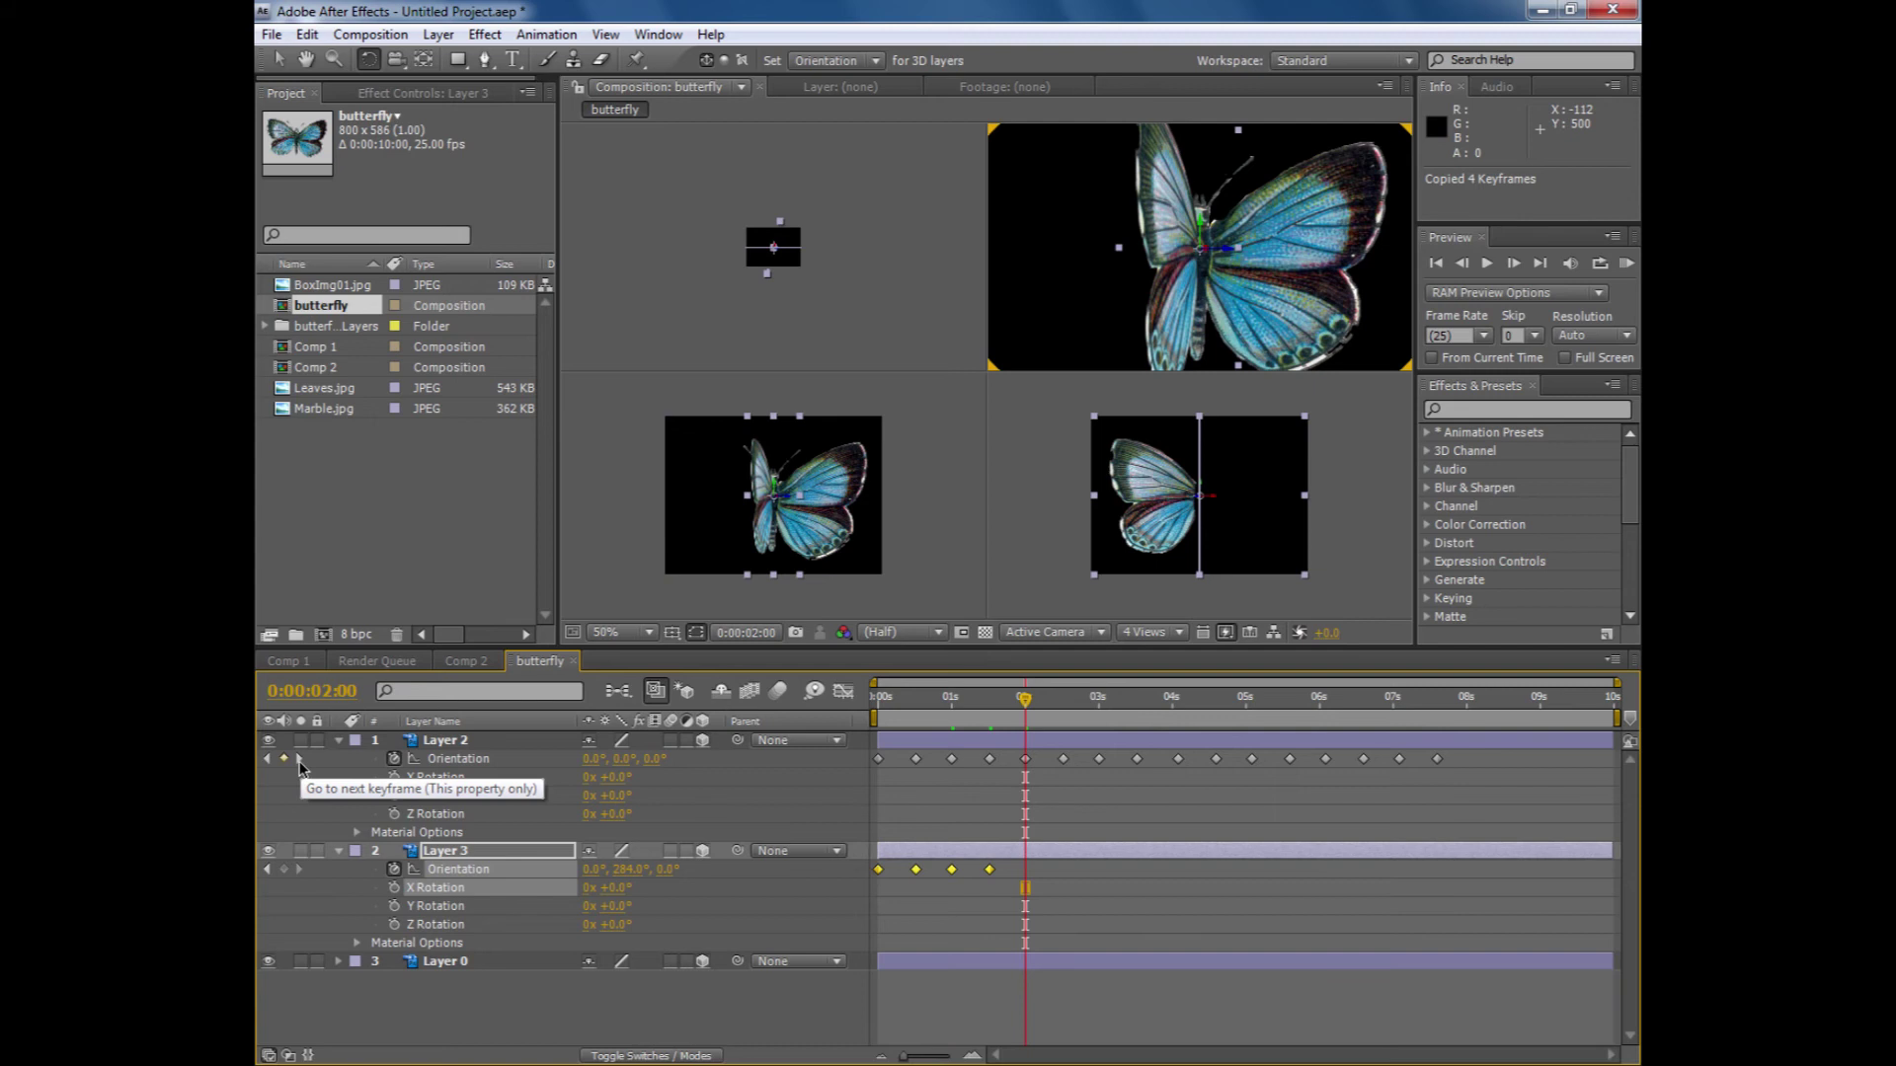
{"action": "key", "text": "ctrl+v"}
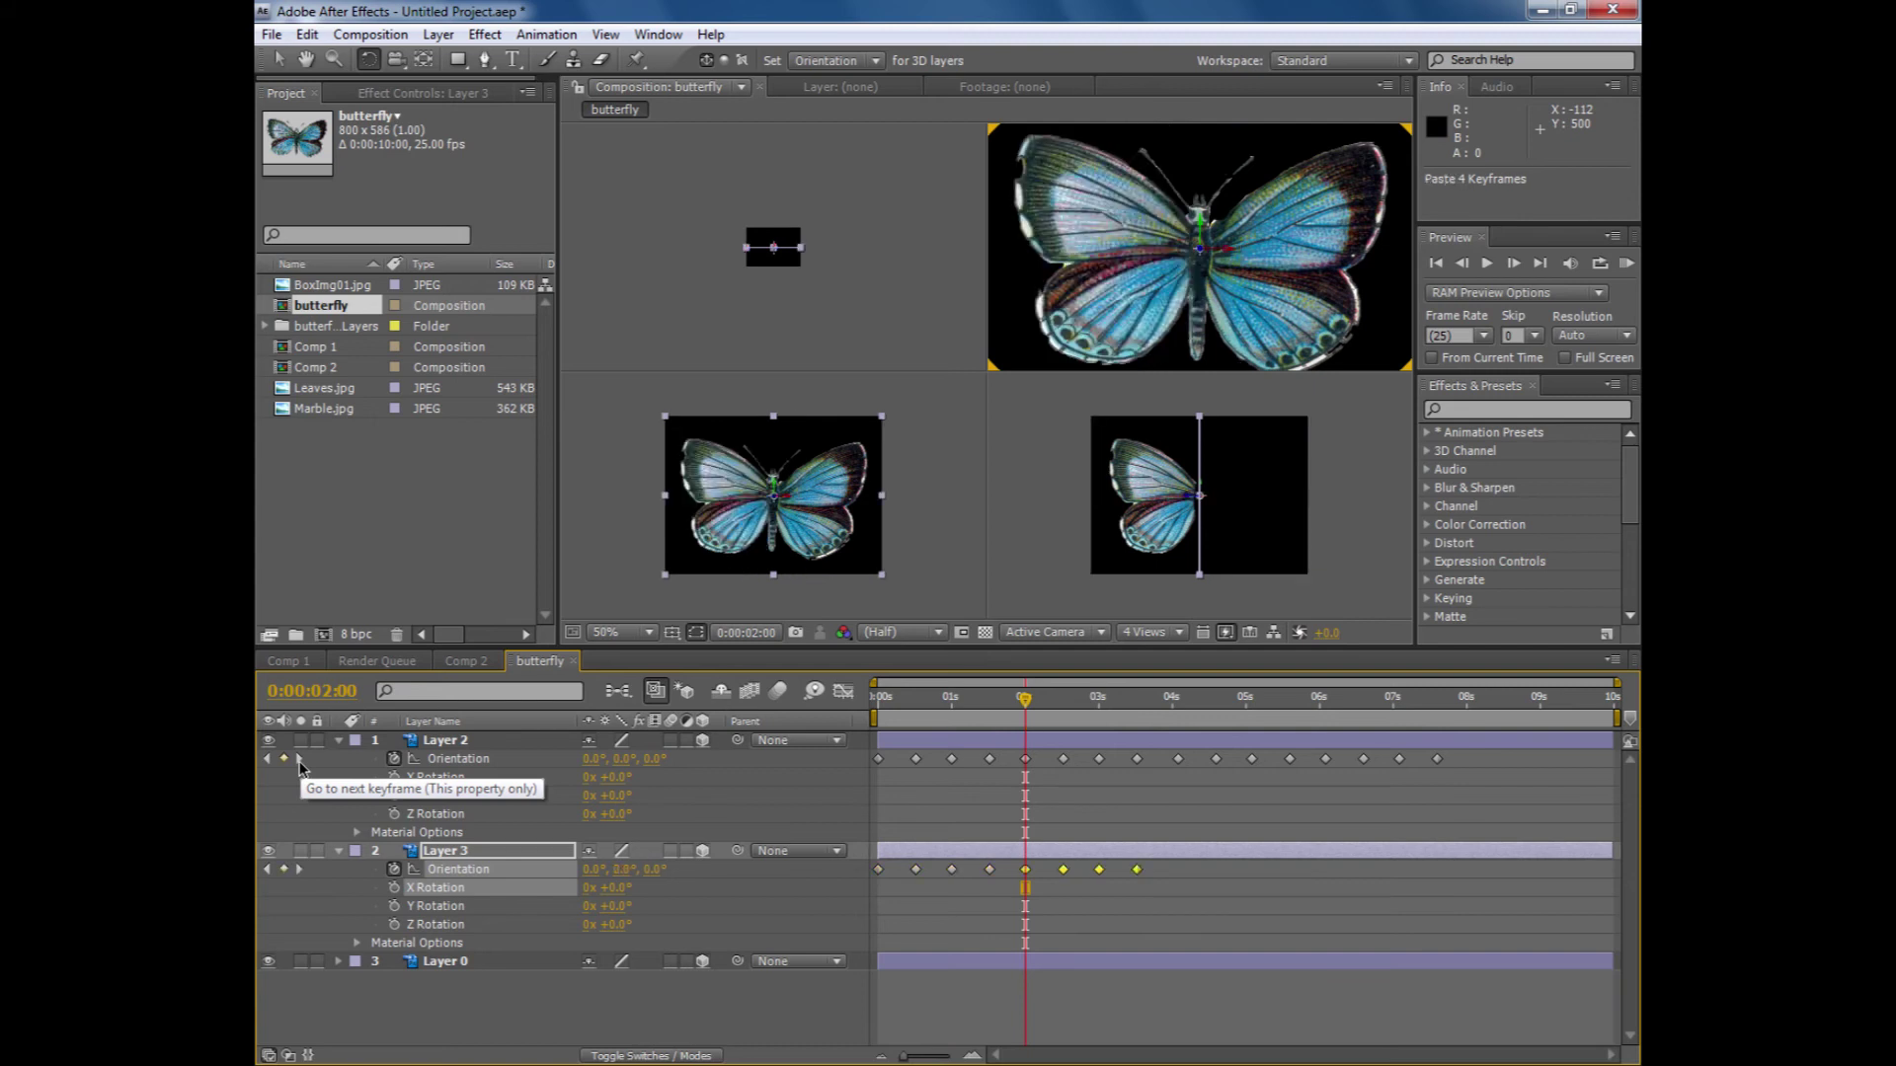
- Copy all eight Layer 3 Orientation keyframes and paste them at 0:00:04:02, in line with Layer 2's keyframes
{"action": "left_click", "coordinate": [812, 868]}
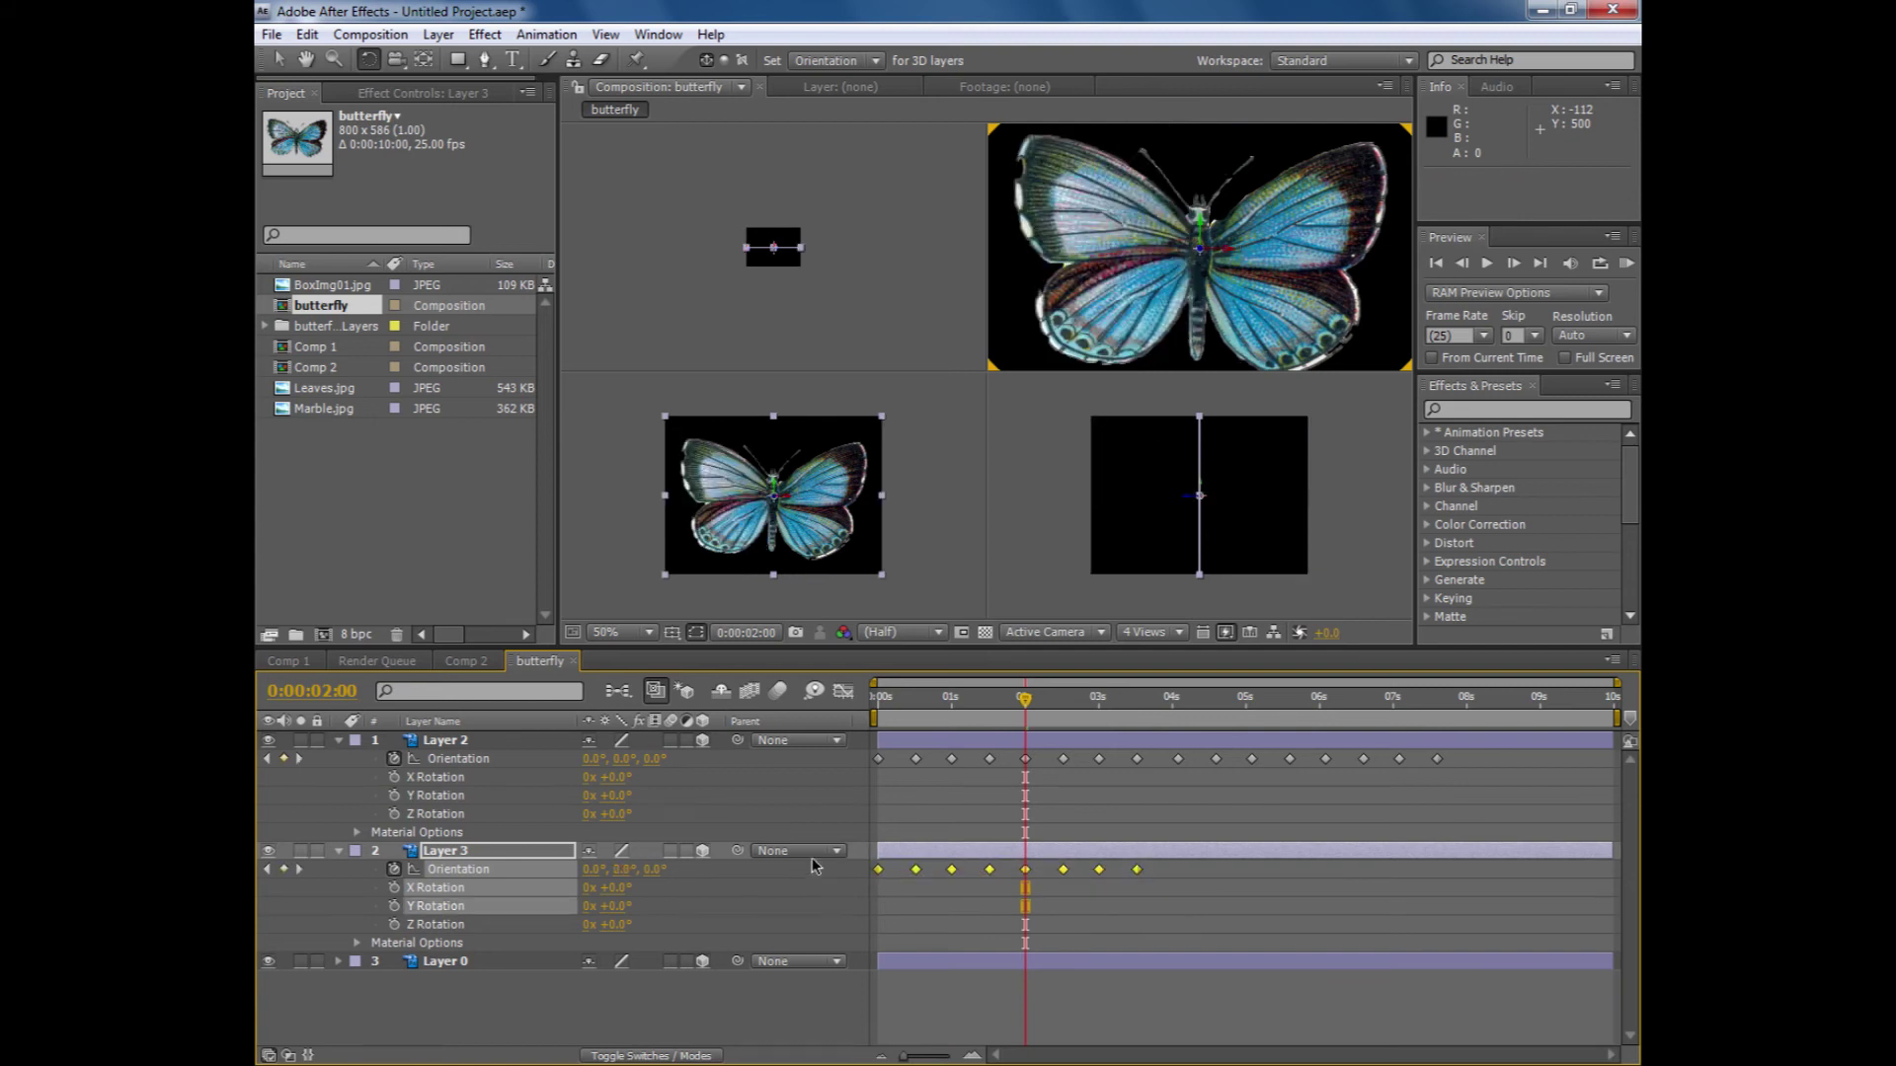
{"action": "key", "text": "ctrl+c"}
{"action": "left_click", "coordinate": [300, 758]}
{"action": "left_click", "coordinate": [299, 758]}
{"action": "left_click", "coordinate": [299, 758]}
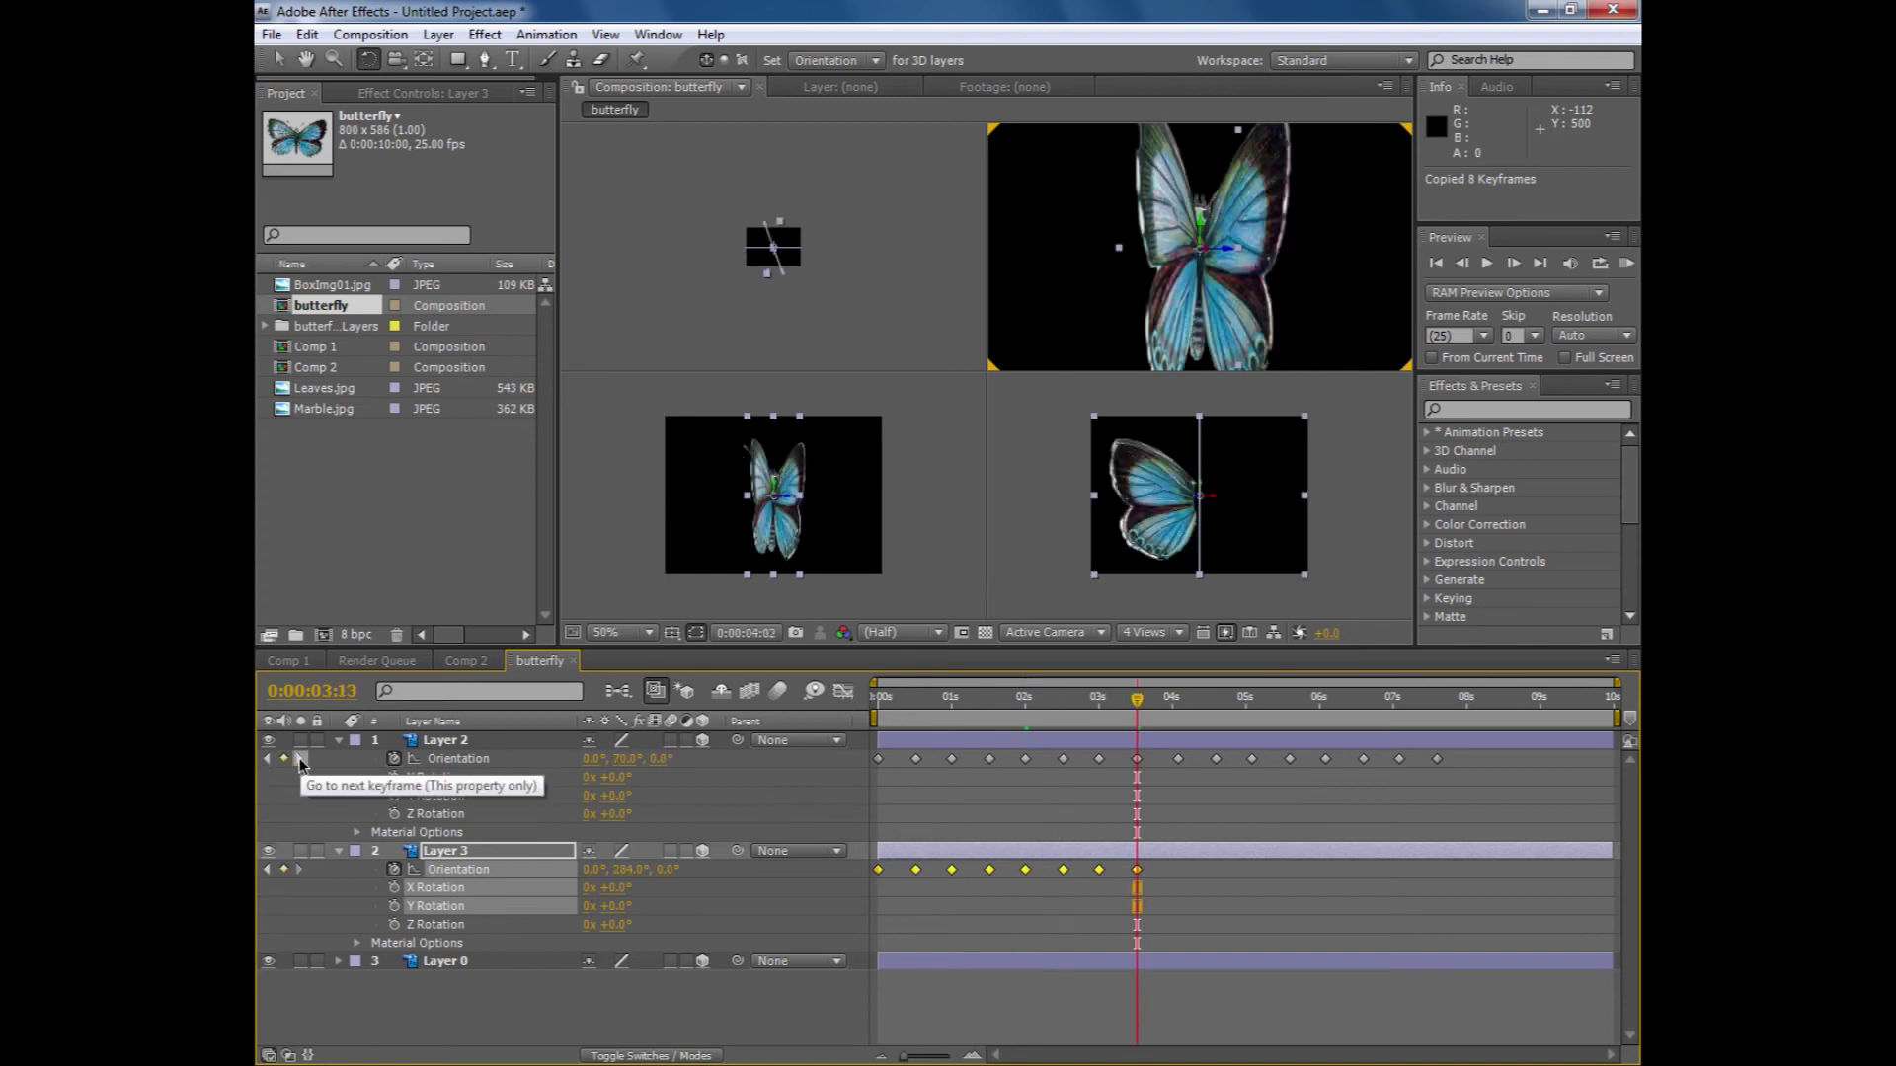
{"action": "left_click", "coordinate": [299, 758]}
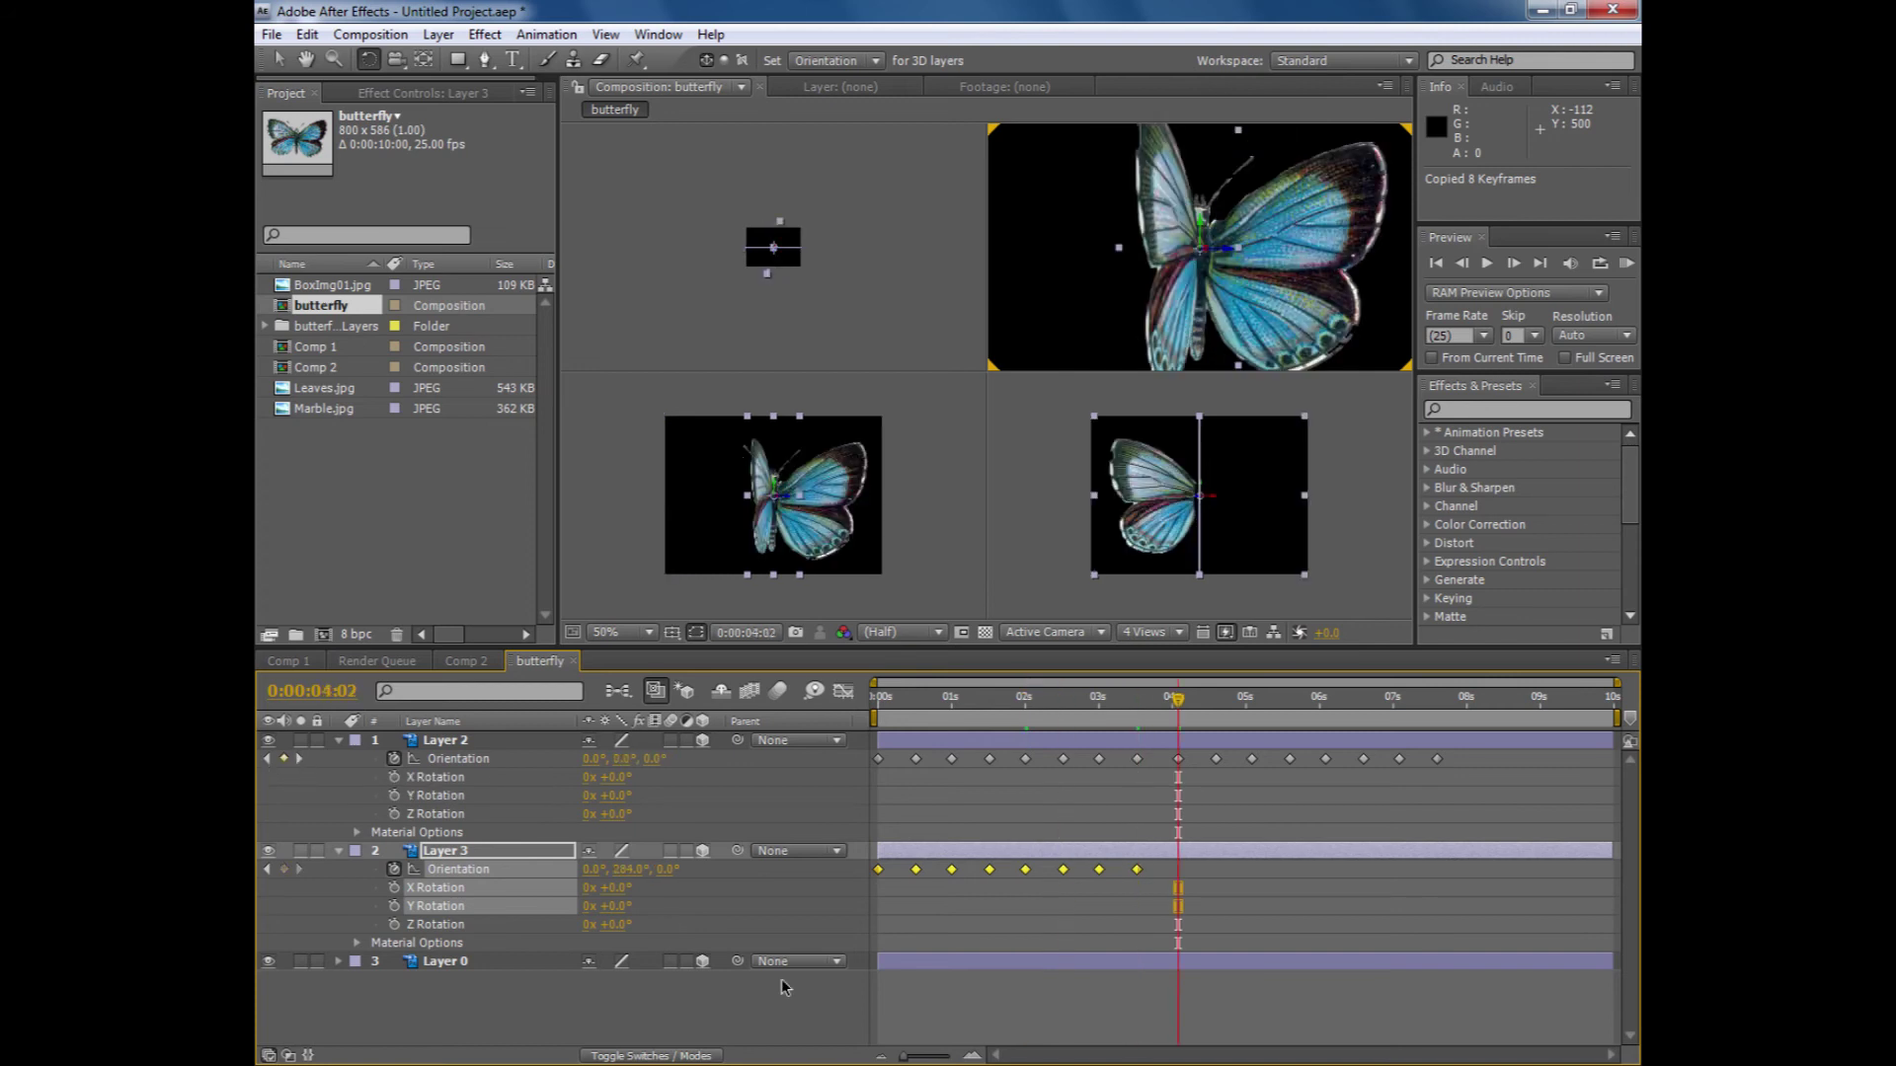
{"action": "key", "text": "ctrl+v"}
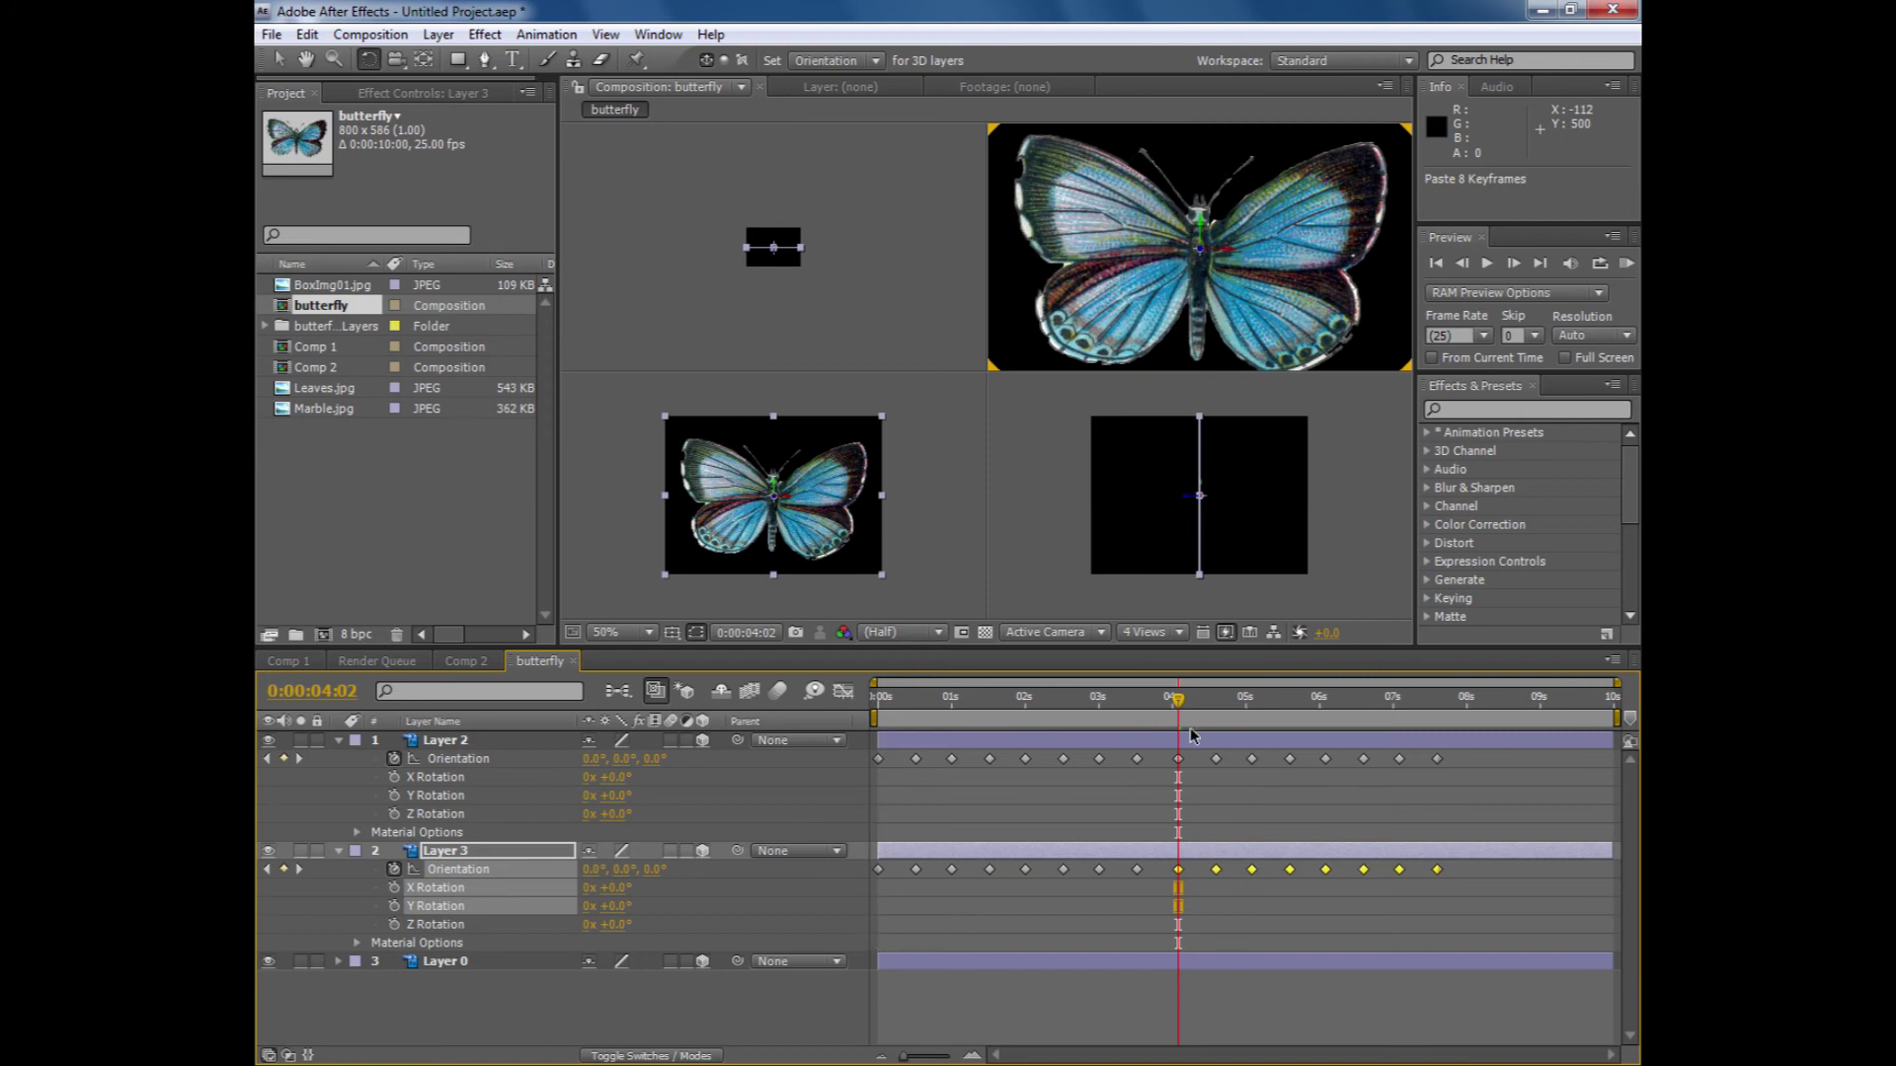
- Preview the flapping of both butterfly wings from the start of the composition
{"action": "left_click_drag", "start_coordinate": [1178, 703], "coordinate": [796, 725]}
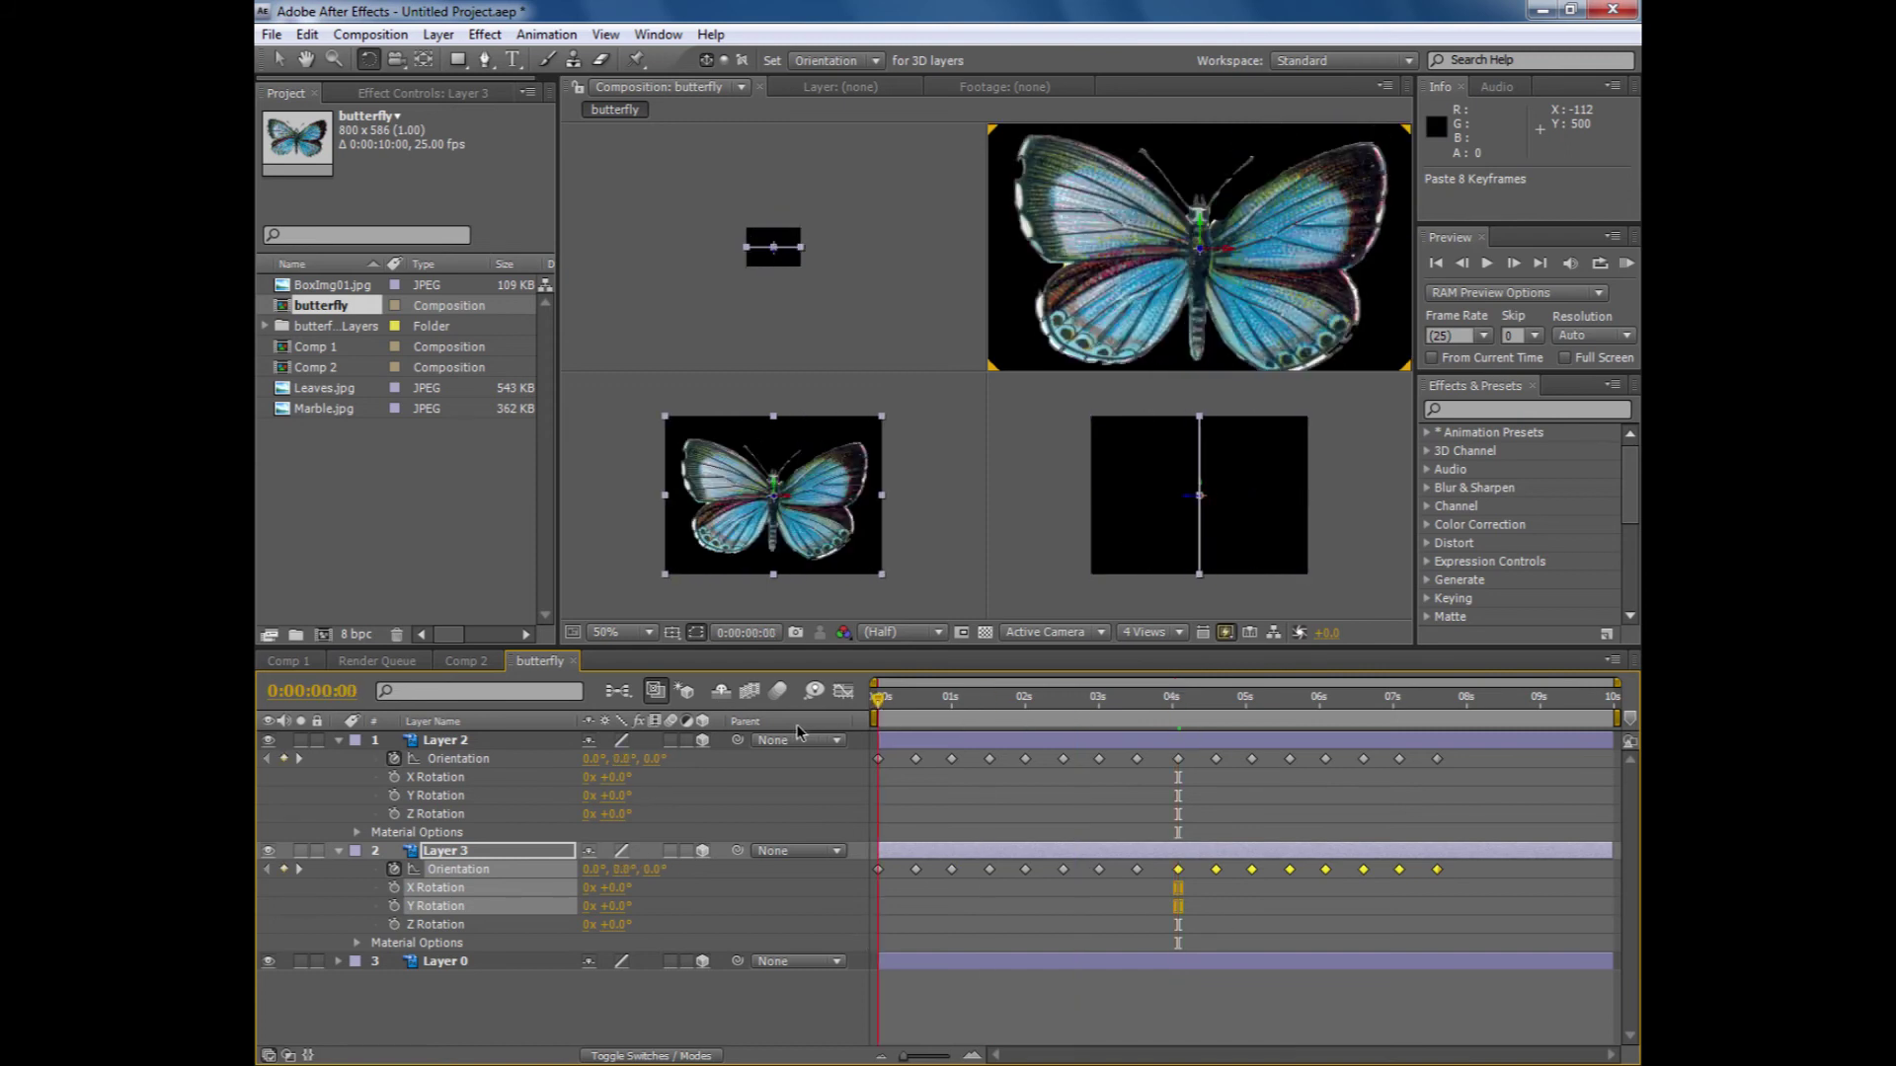
{"action": "key", "text": "KP_0"}
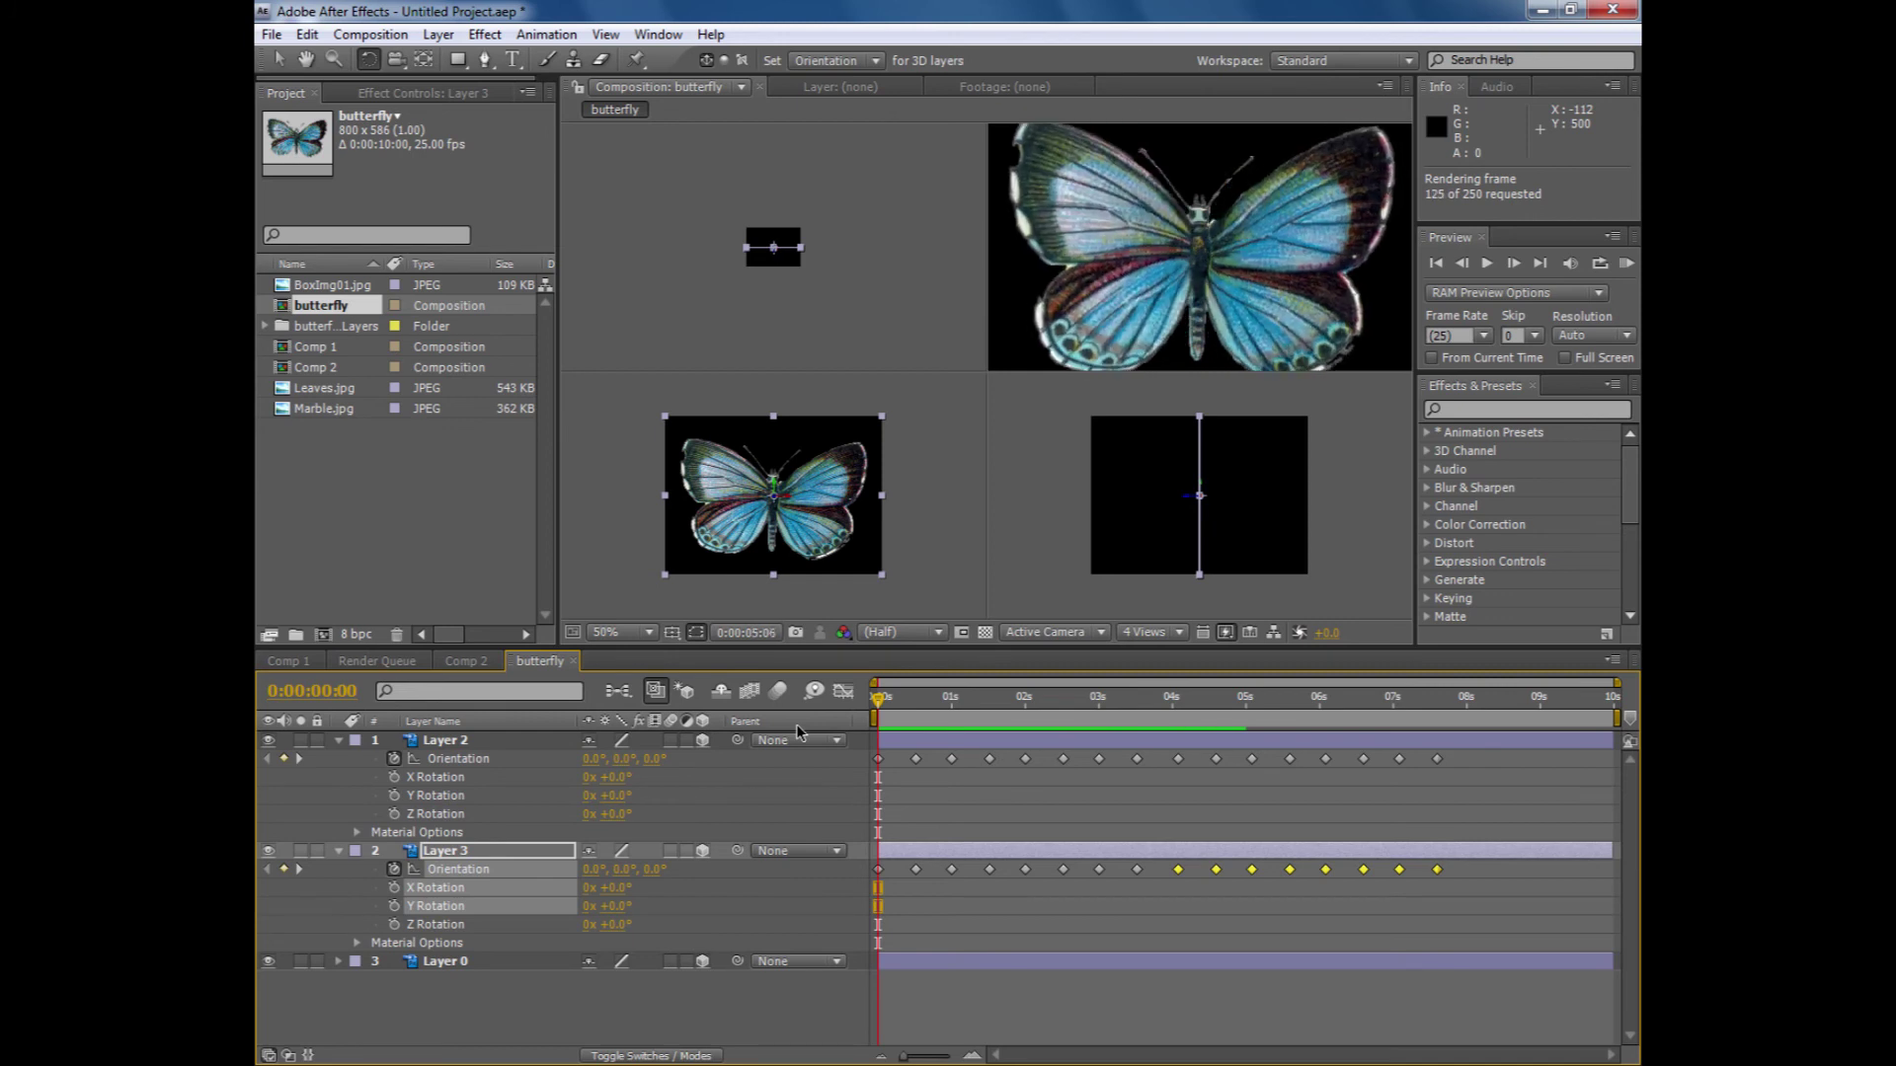
{"action": "left_click", "coordinate": [899, 707]}
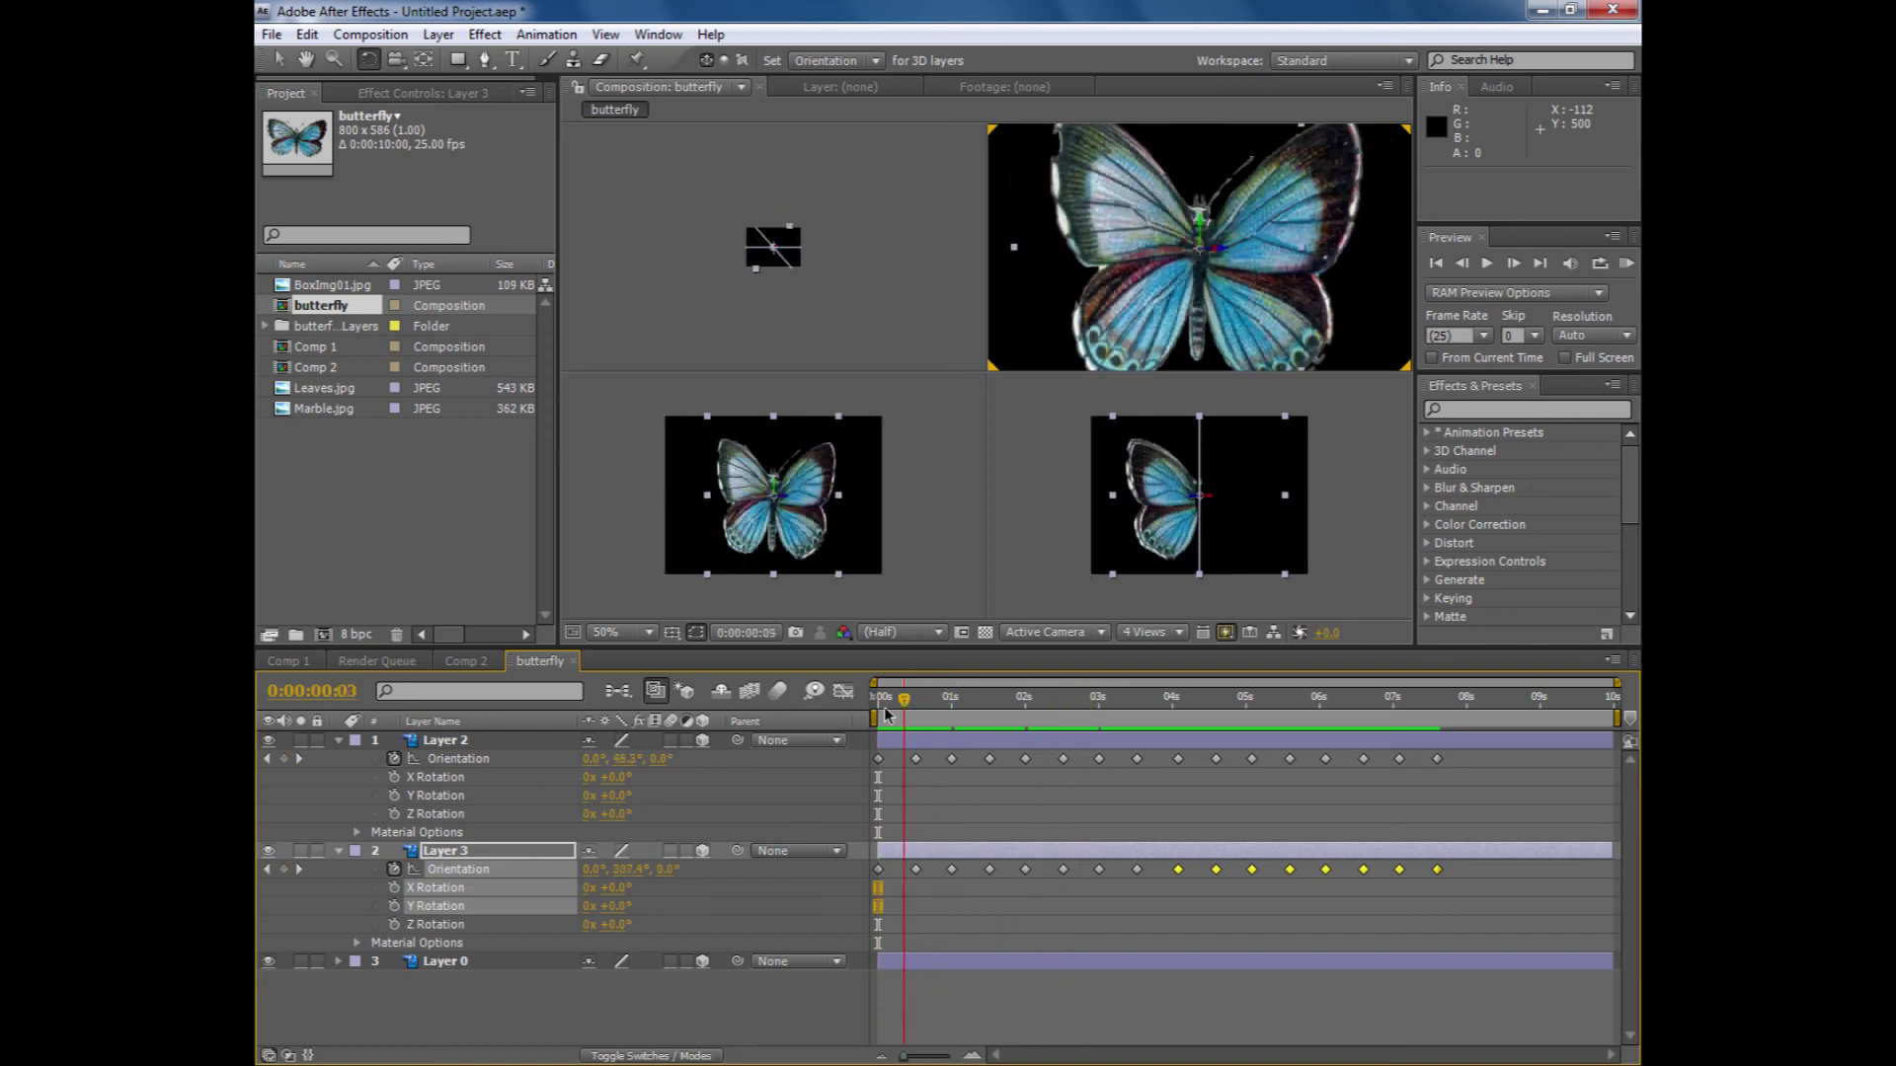
{"action": "key", "text": "space"}
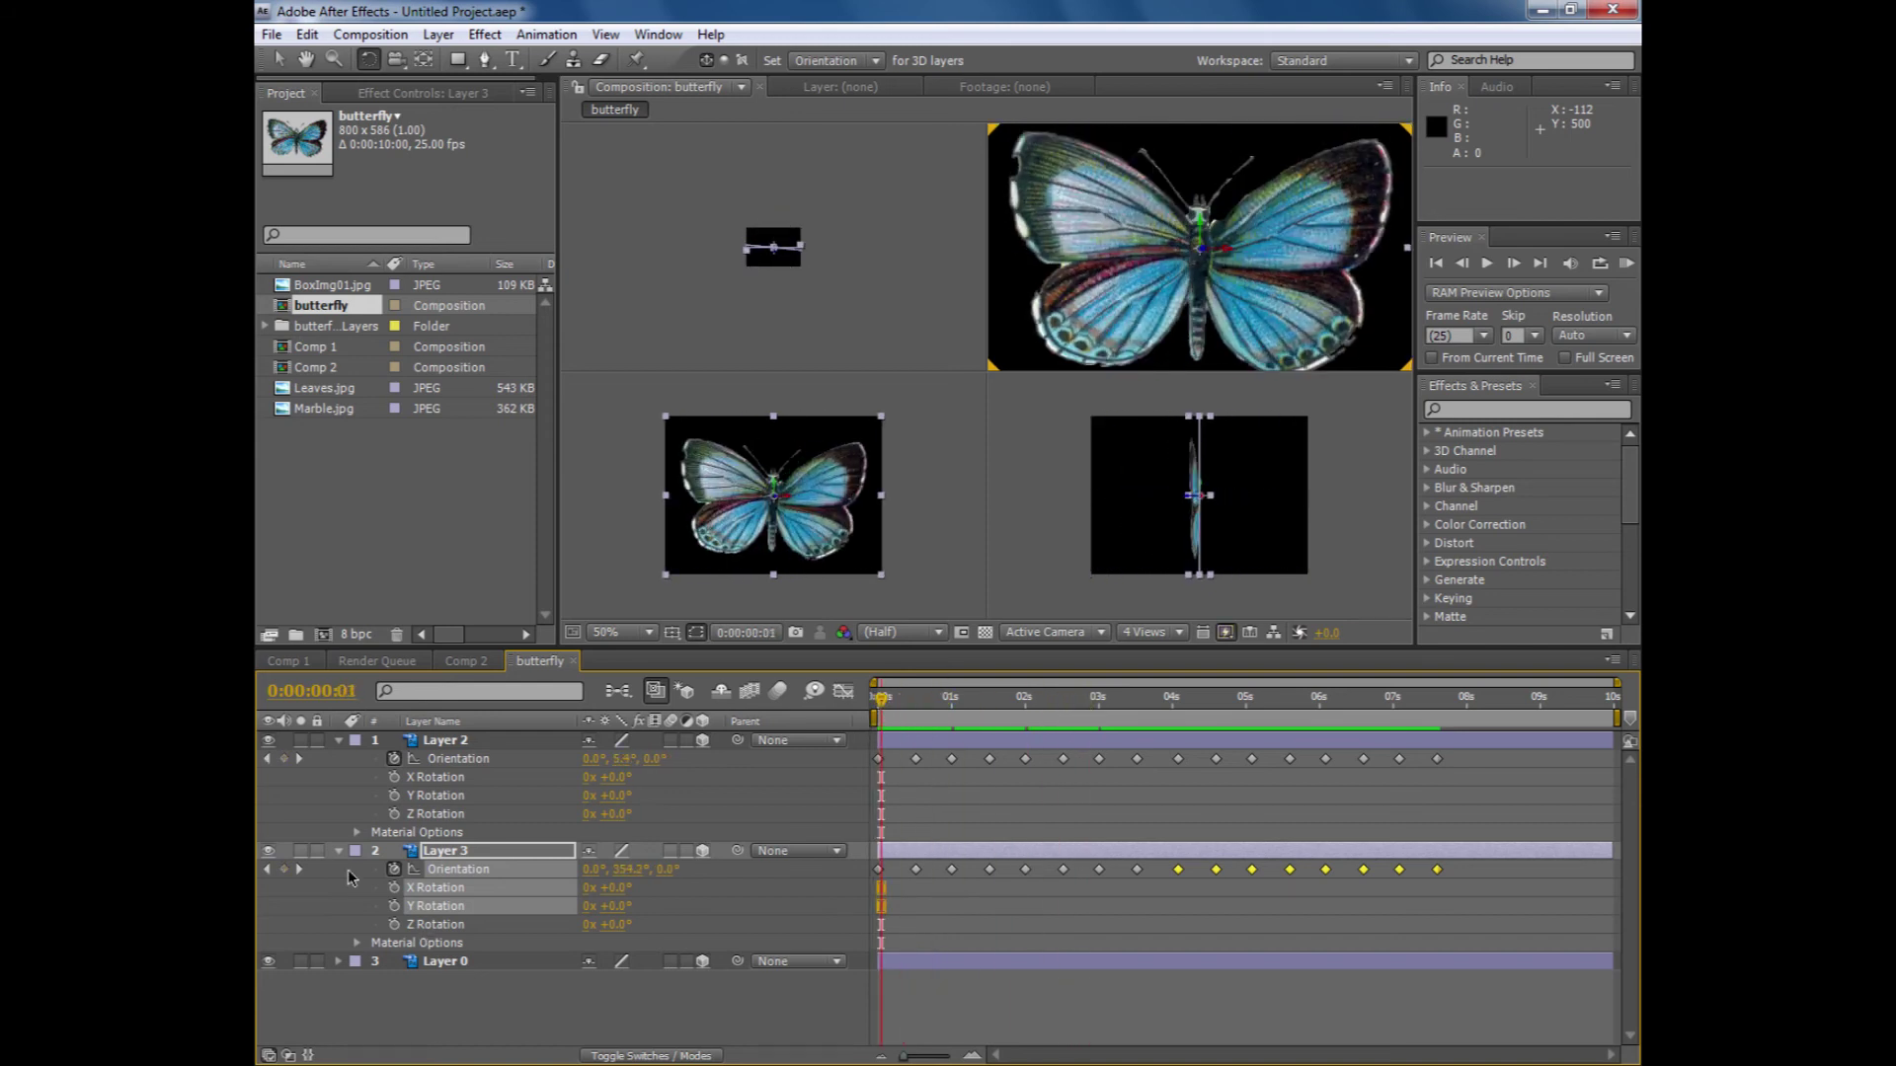
- Collapse the properties of Layer 2 and Layer 3 and parent both wing layers to the body, Layer 0
{"action": "left_click", "coordinate": [346, 757]}
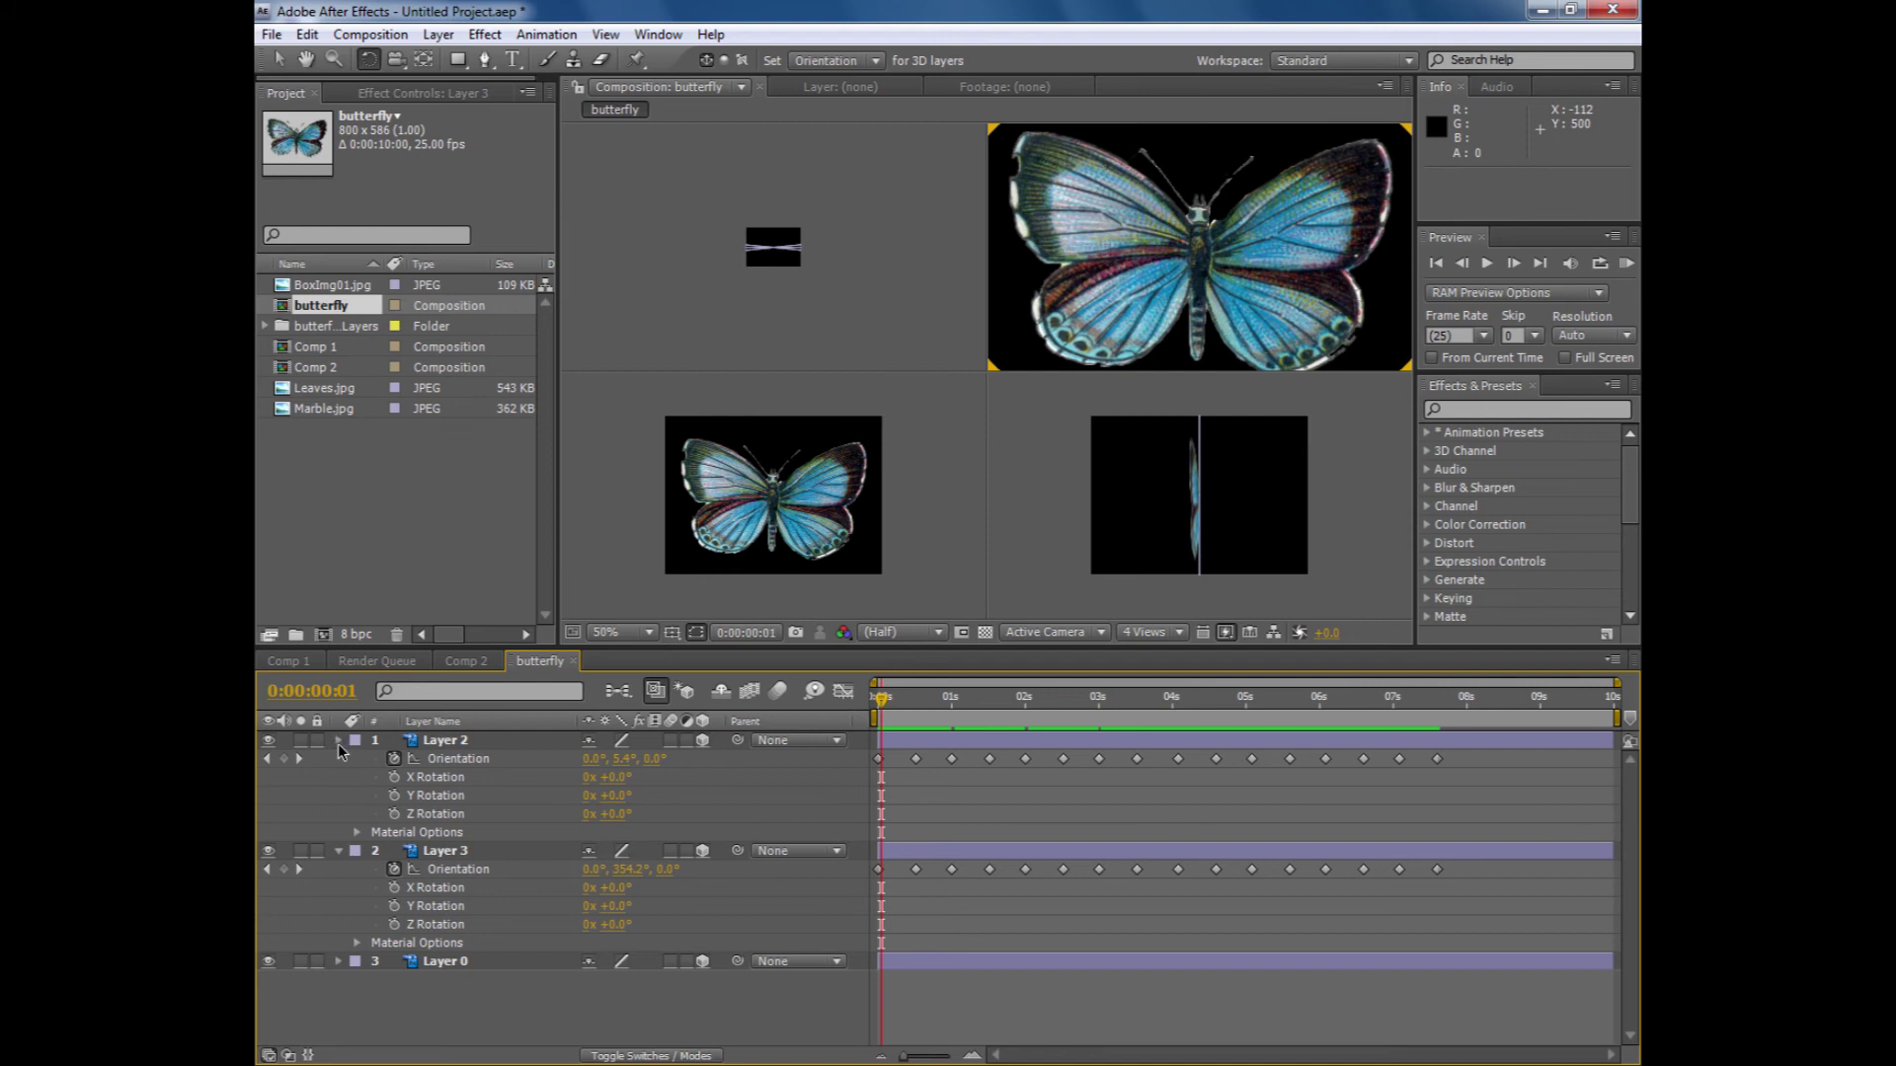
{"action": "left_click", "coordinate": [338, 741]}
{"action": "left_click", "coordinate": [340, 759]}
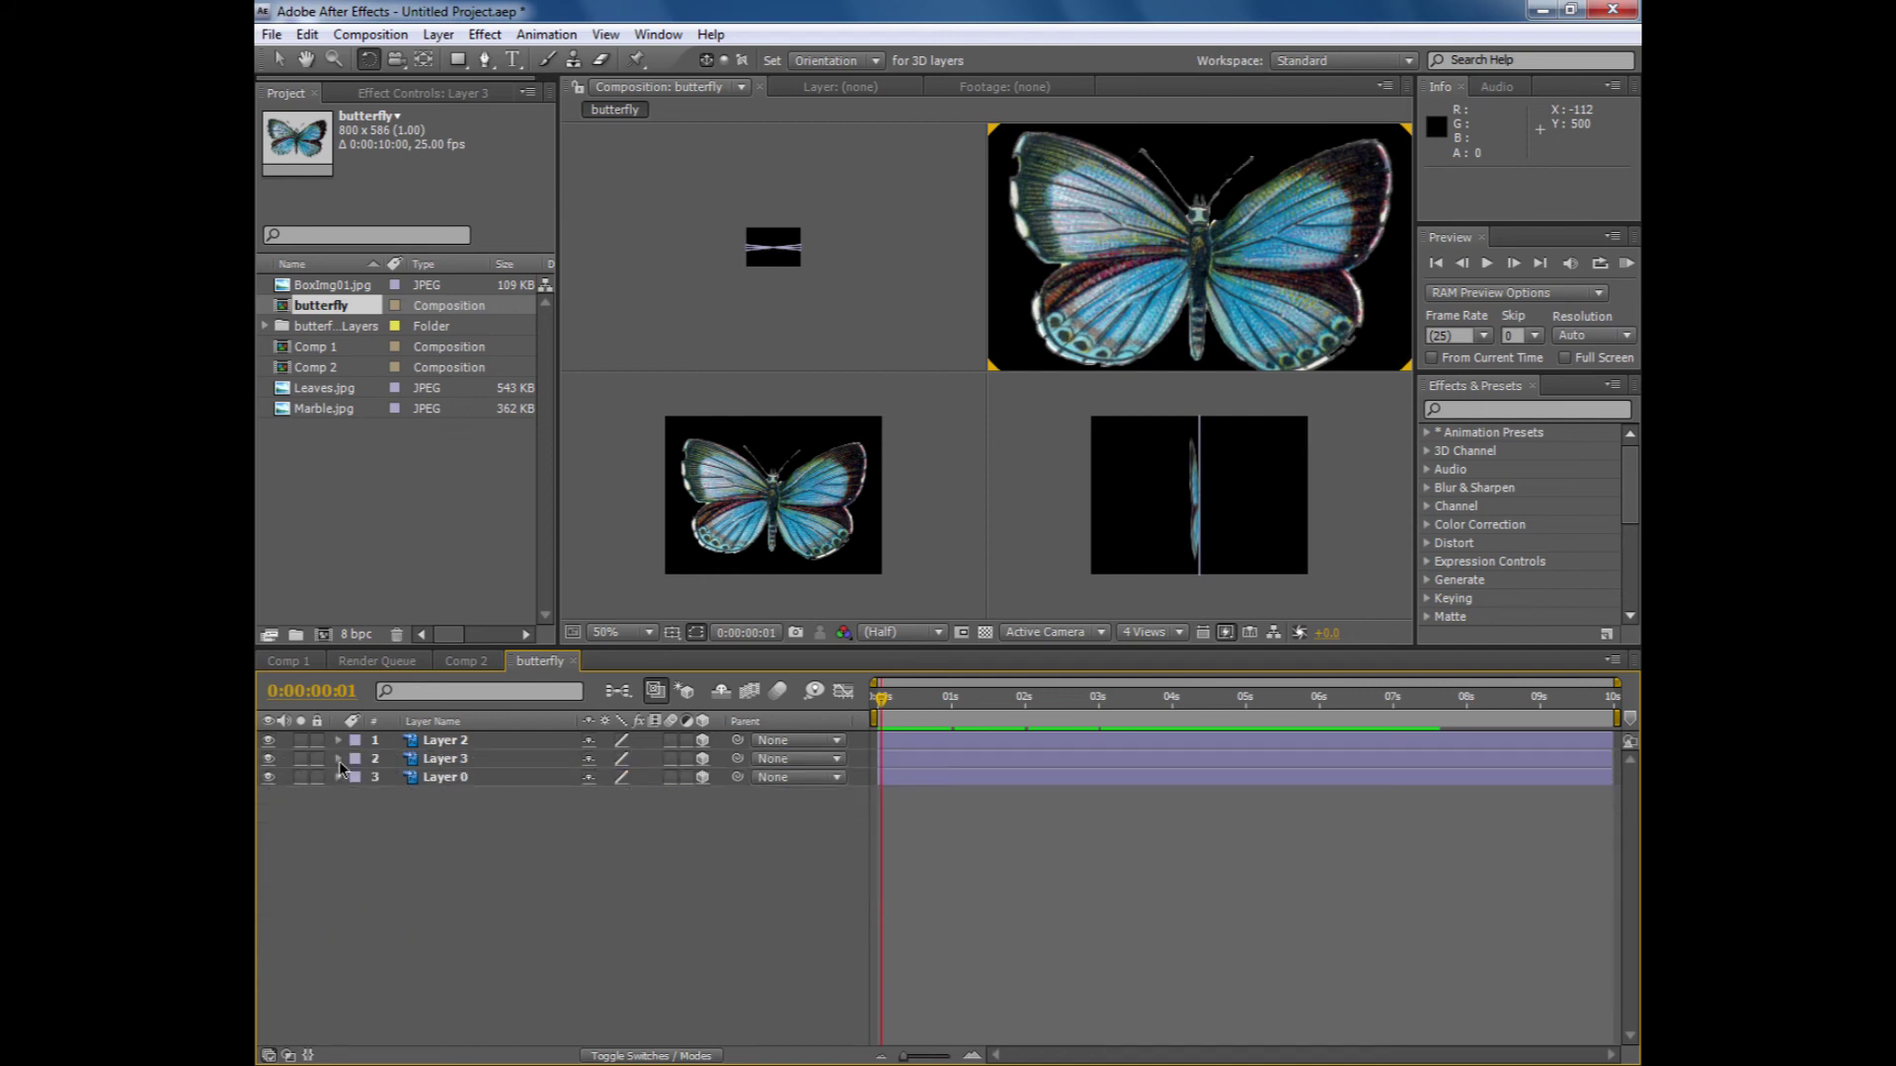
{"action": "left_click", "coordinate": [491, 744]}
{"action": "left_click", "coordinate": [474, 761], "text": "shift"}
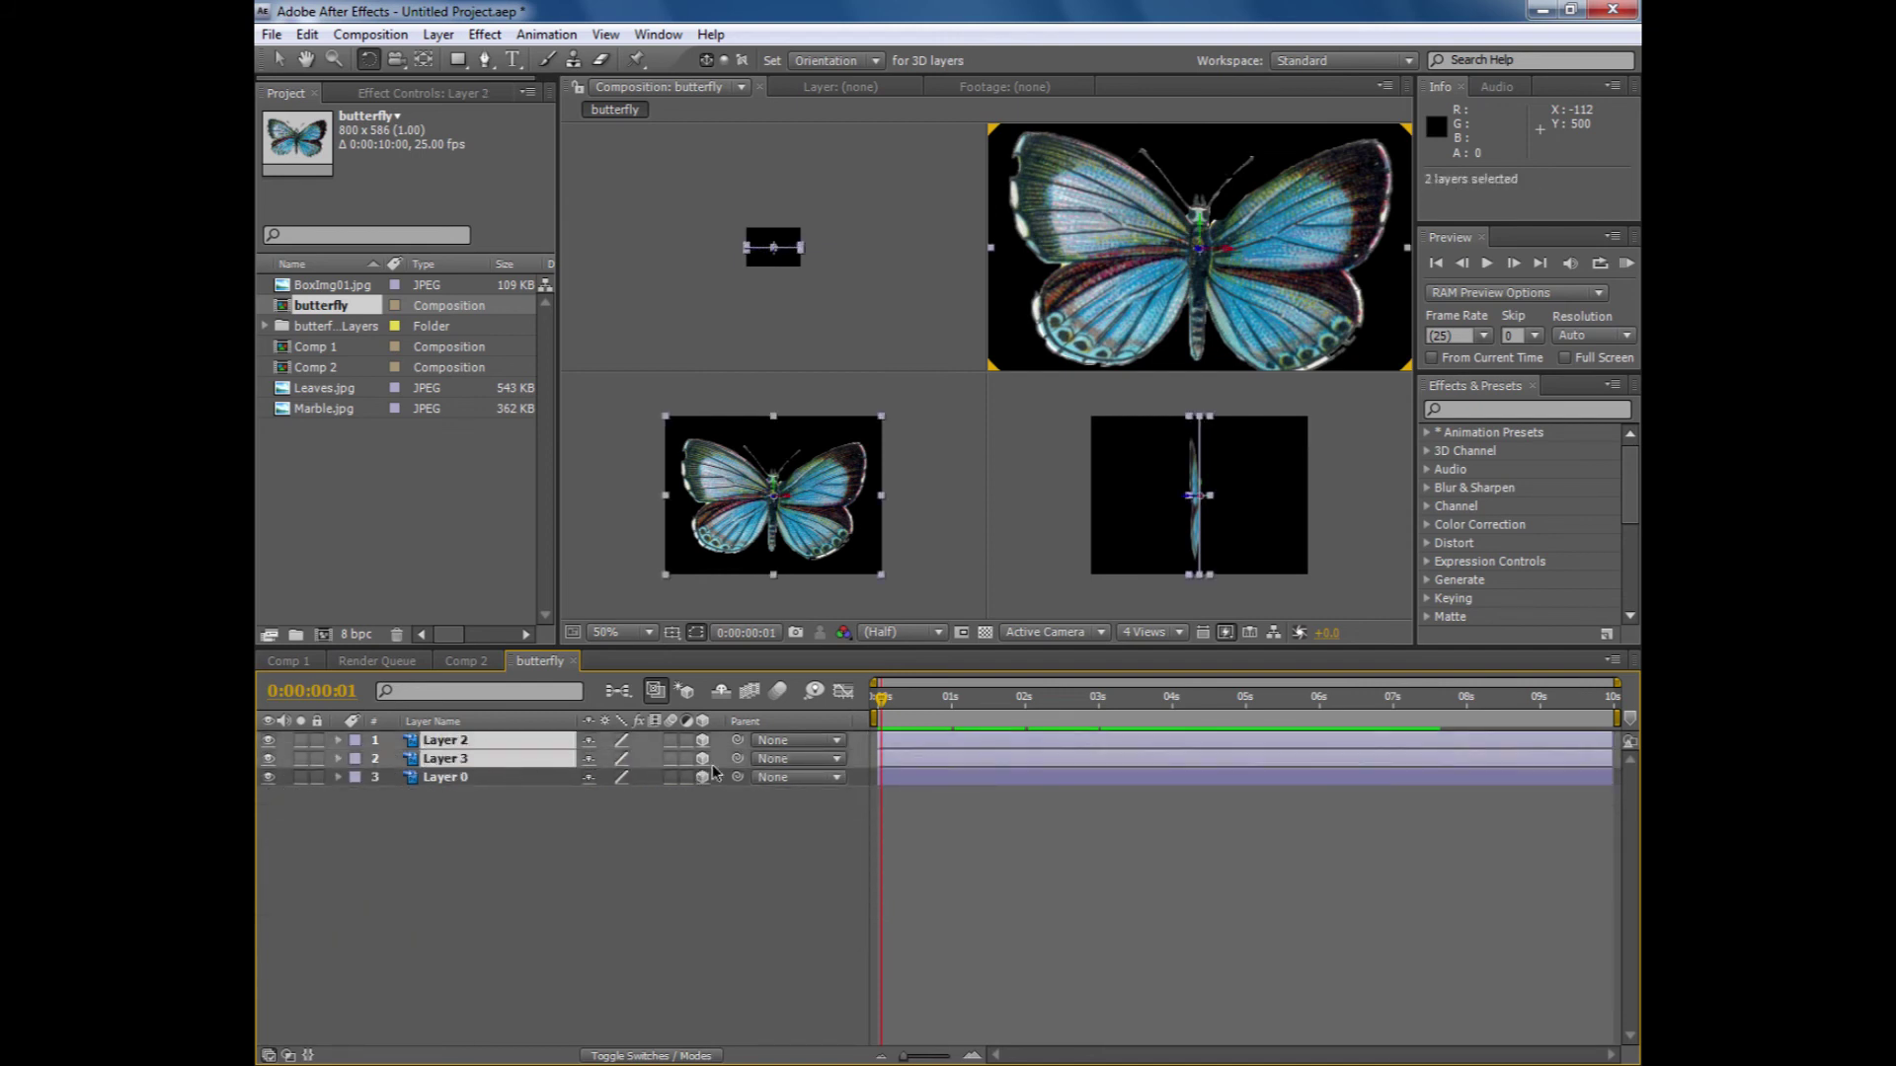
{"action": "left_click_drag", "start_coordinate": [734, 761], "coordinate": [449, 780]}
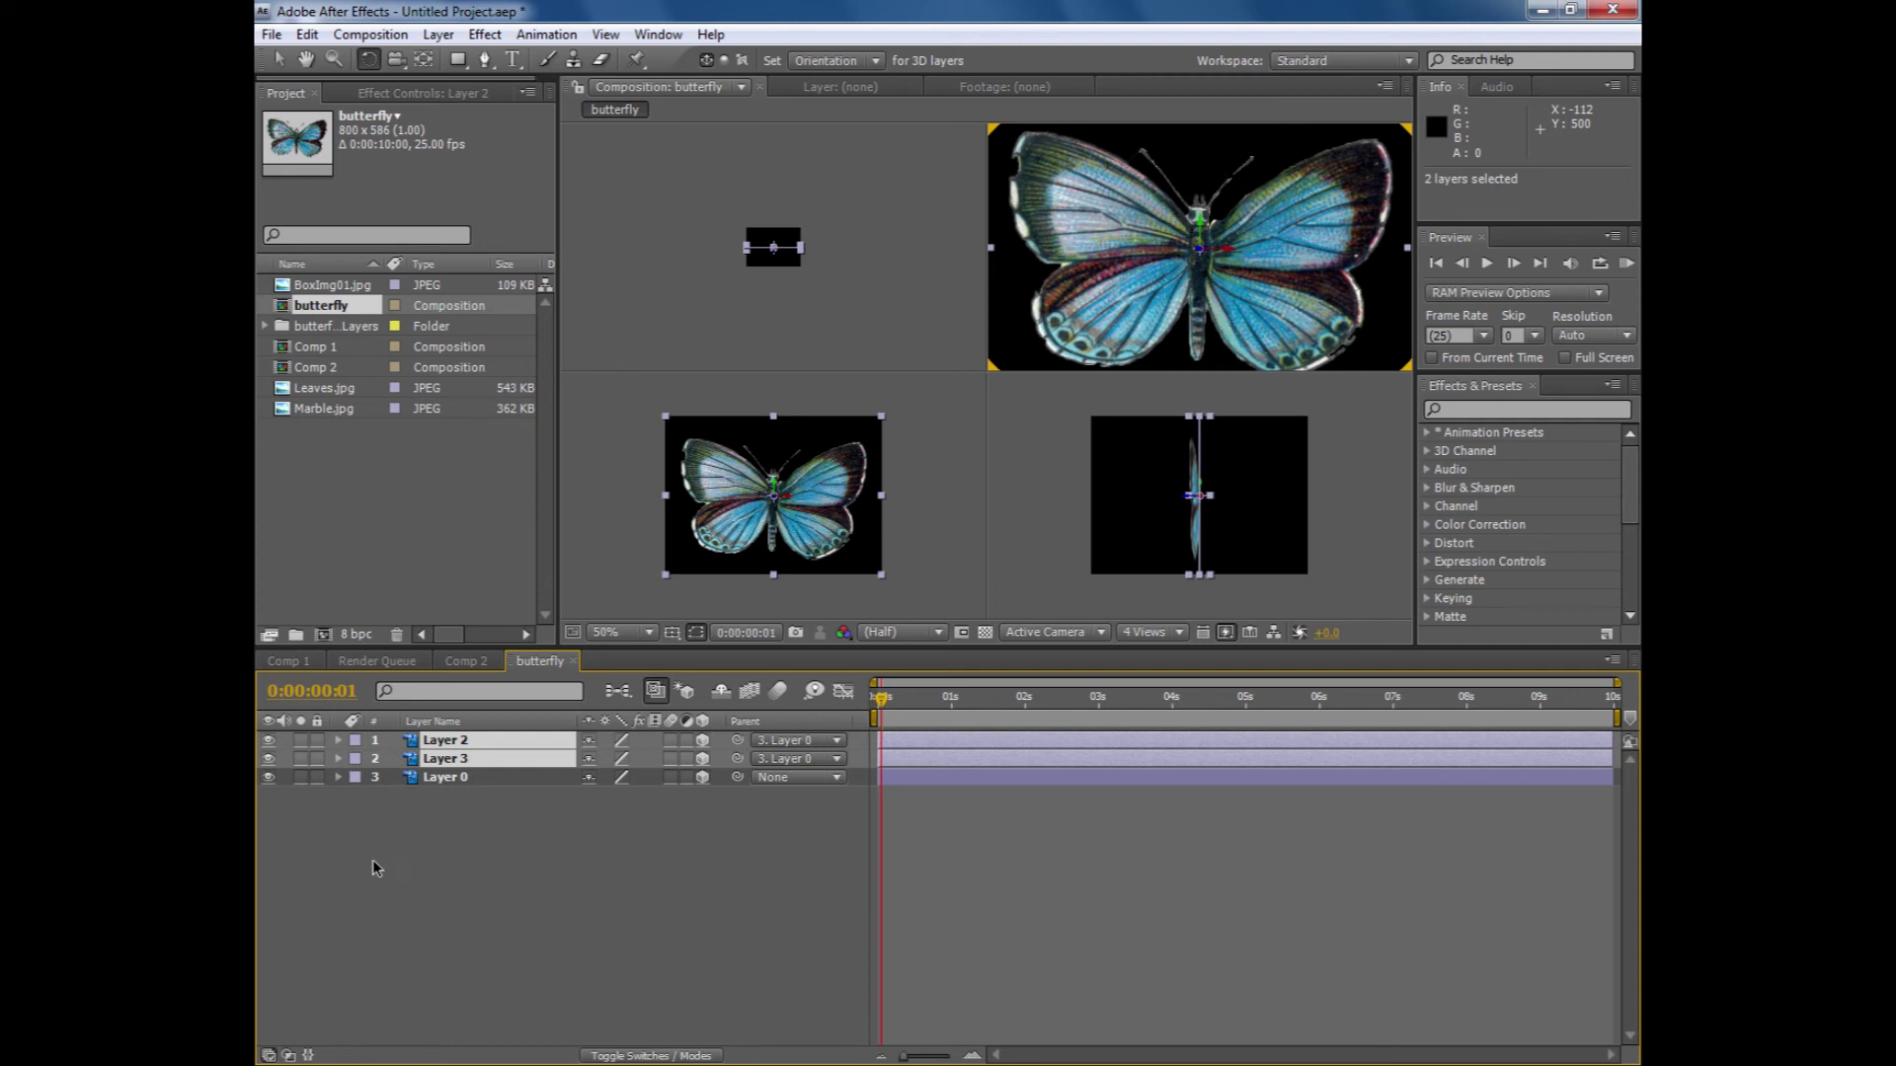
- Add a new camera named Camera 1 to the butterfly composition with the default Custom preset settings
{"action": "left_click", "coordinate": [541, 853]}
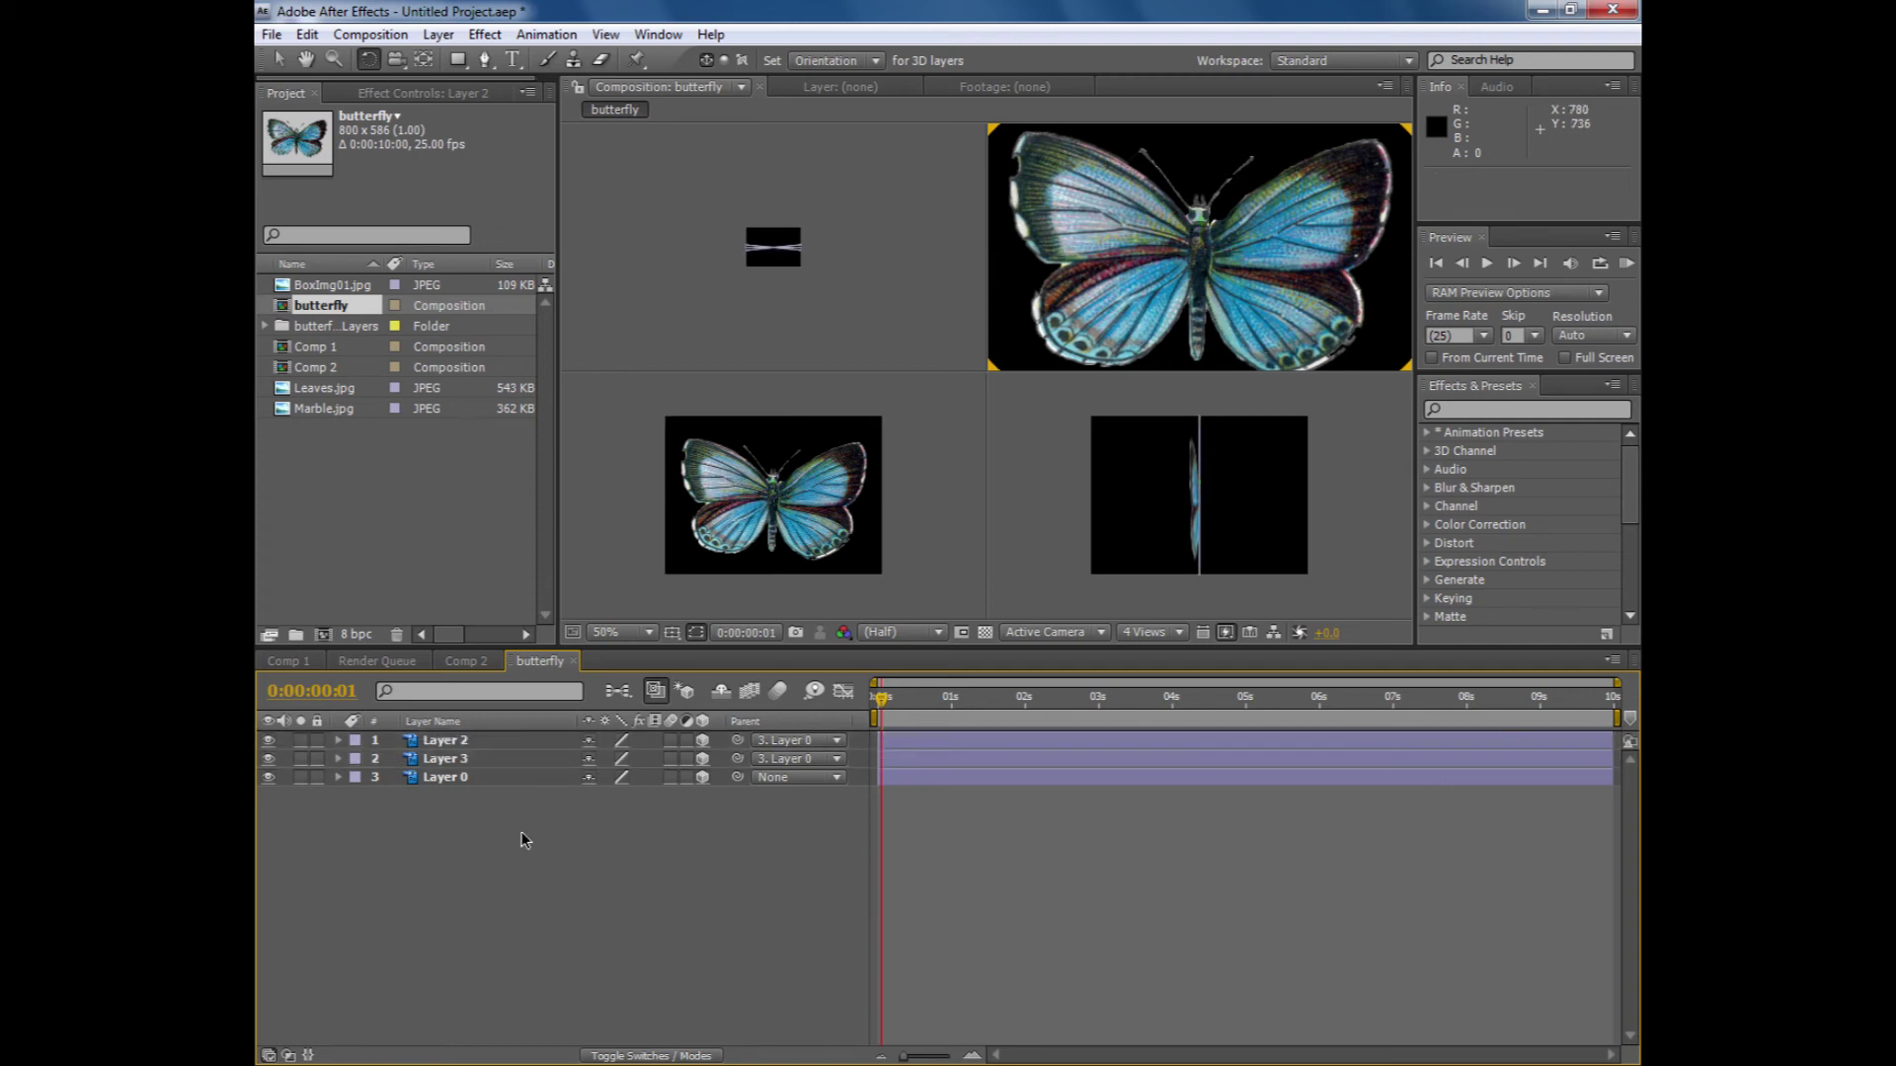
{"action": "right_click", "coordinate": [523, 833]}
{"action": "mouse_move", "coordinate": [564, 855]}
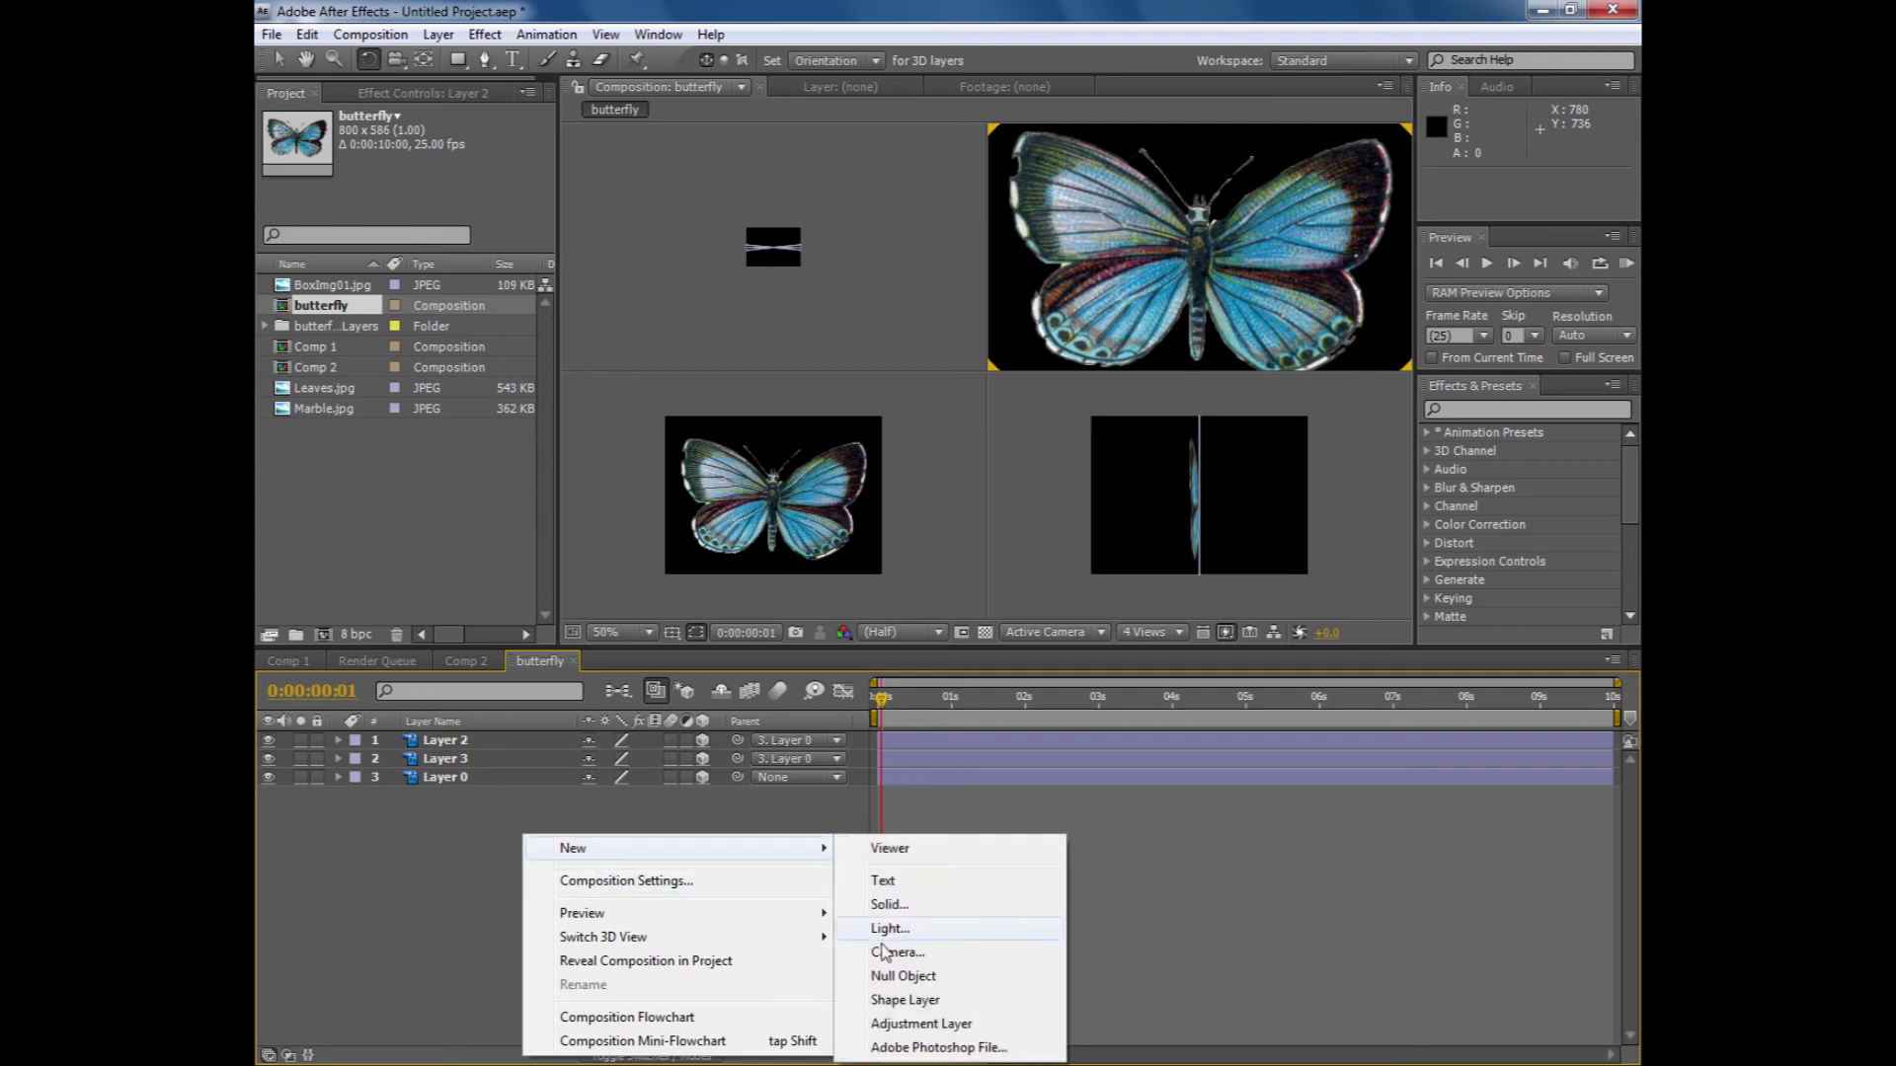
{"action": "left_click", "coordinate": [888, 954]}
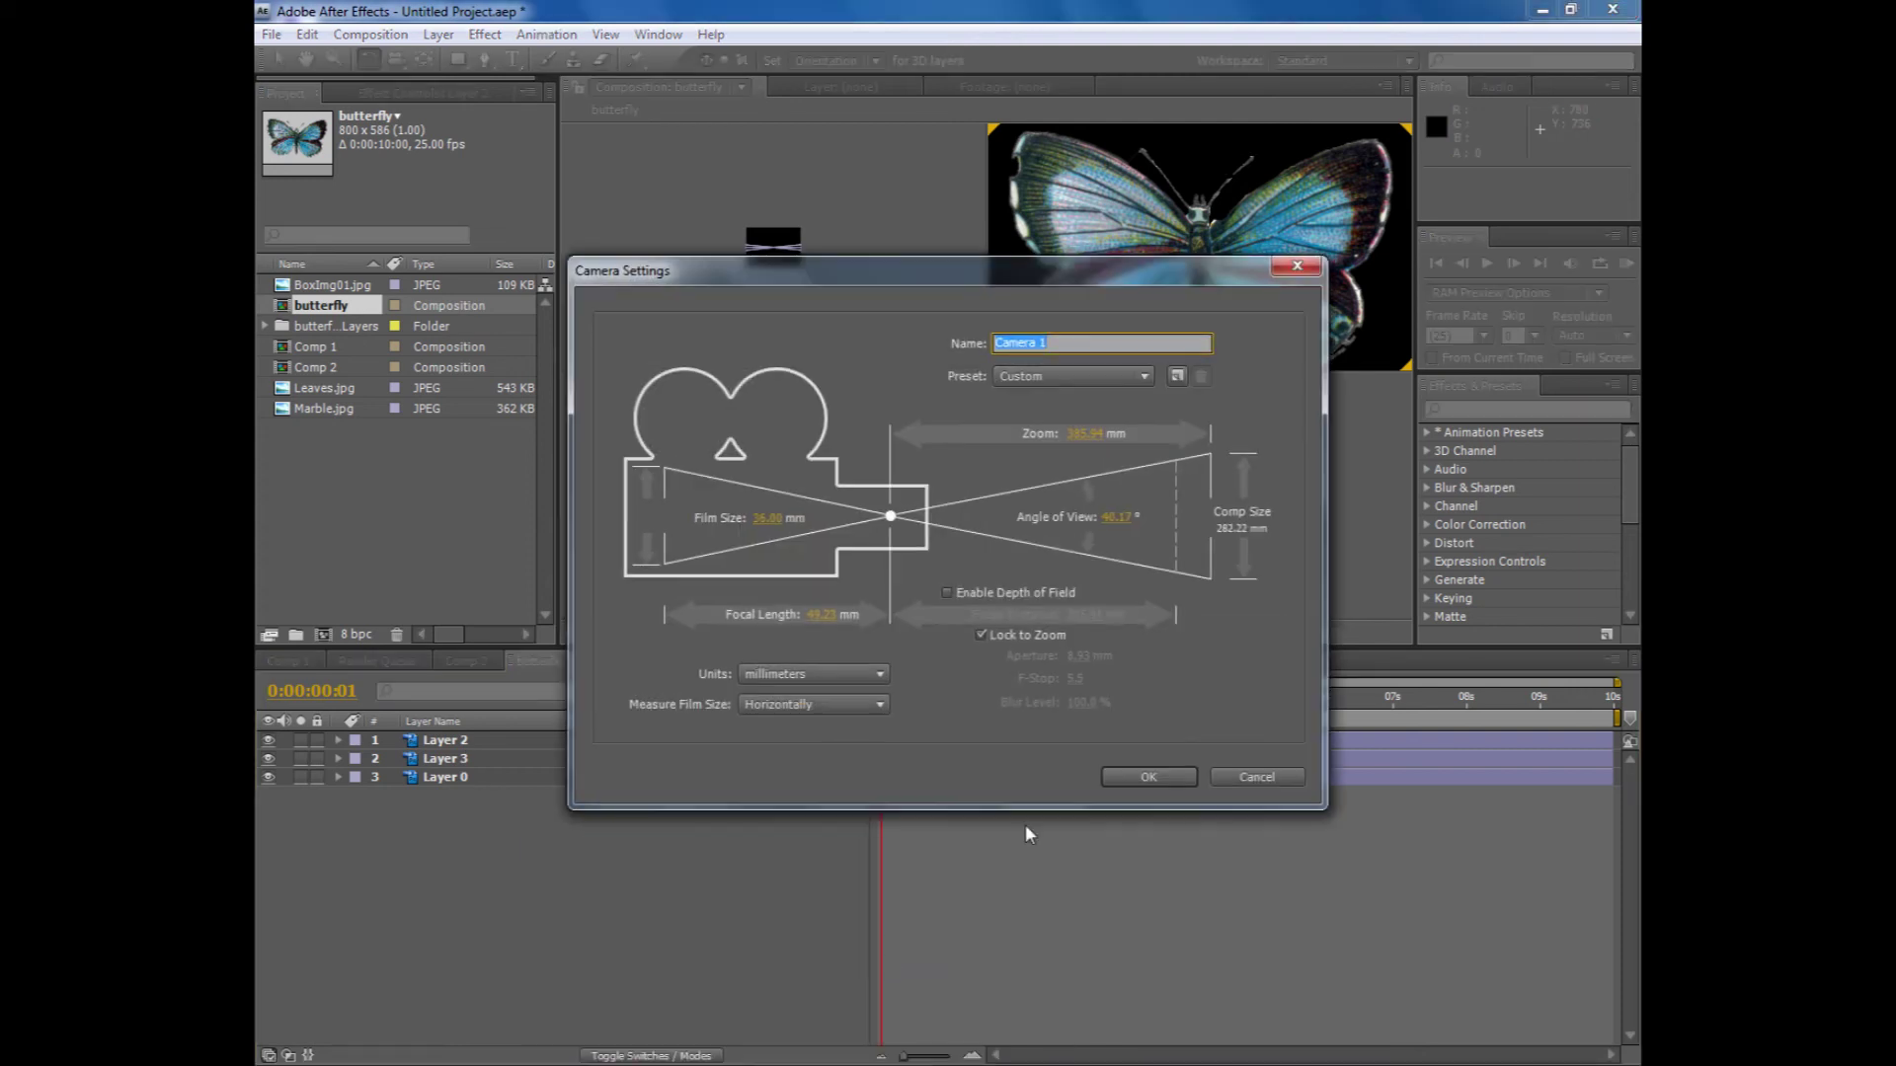
{"action": "left_click", "coordinate": [1144, 777]}
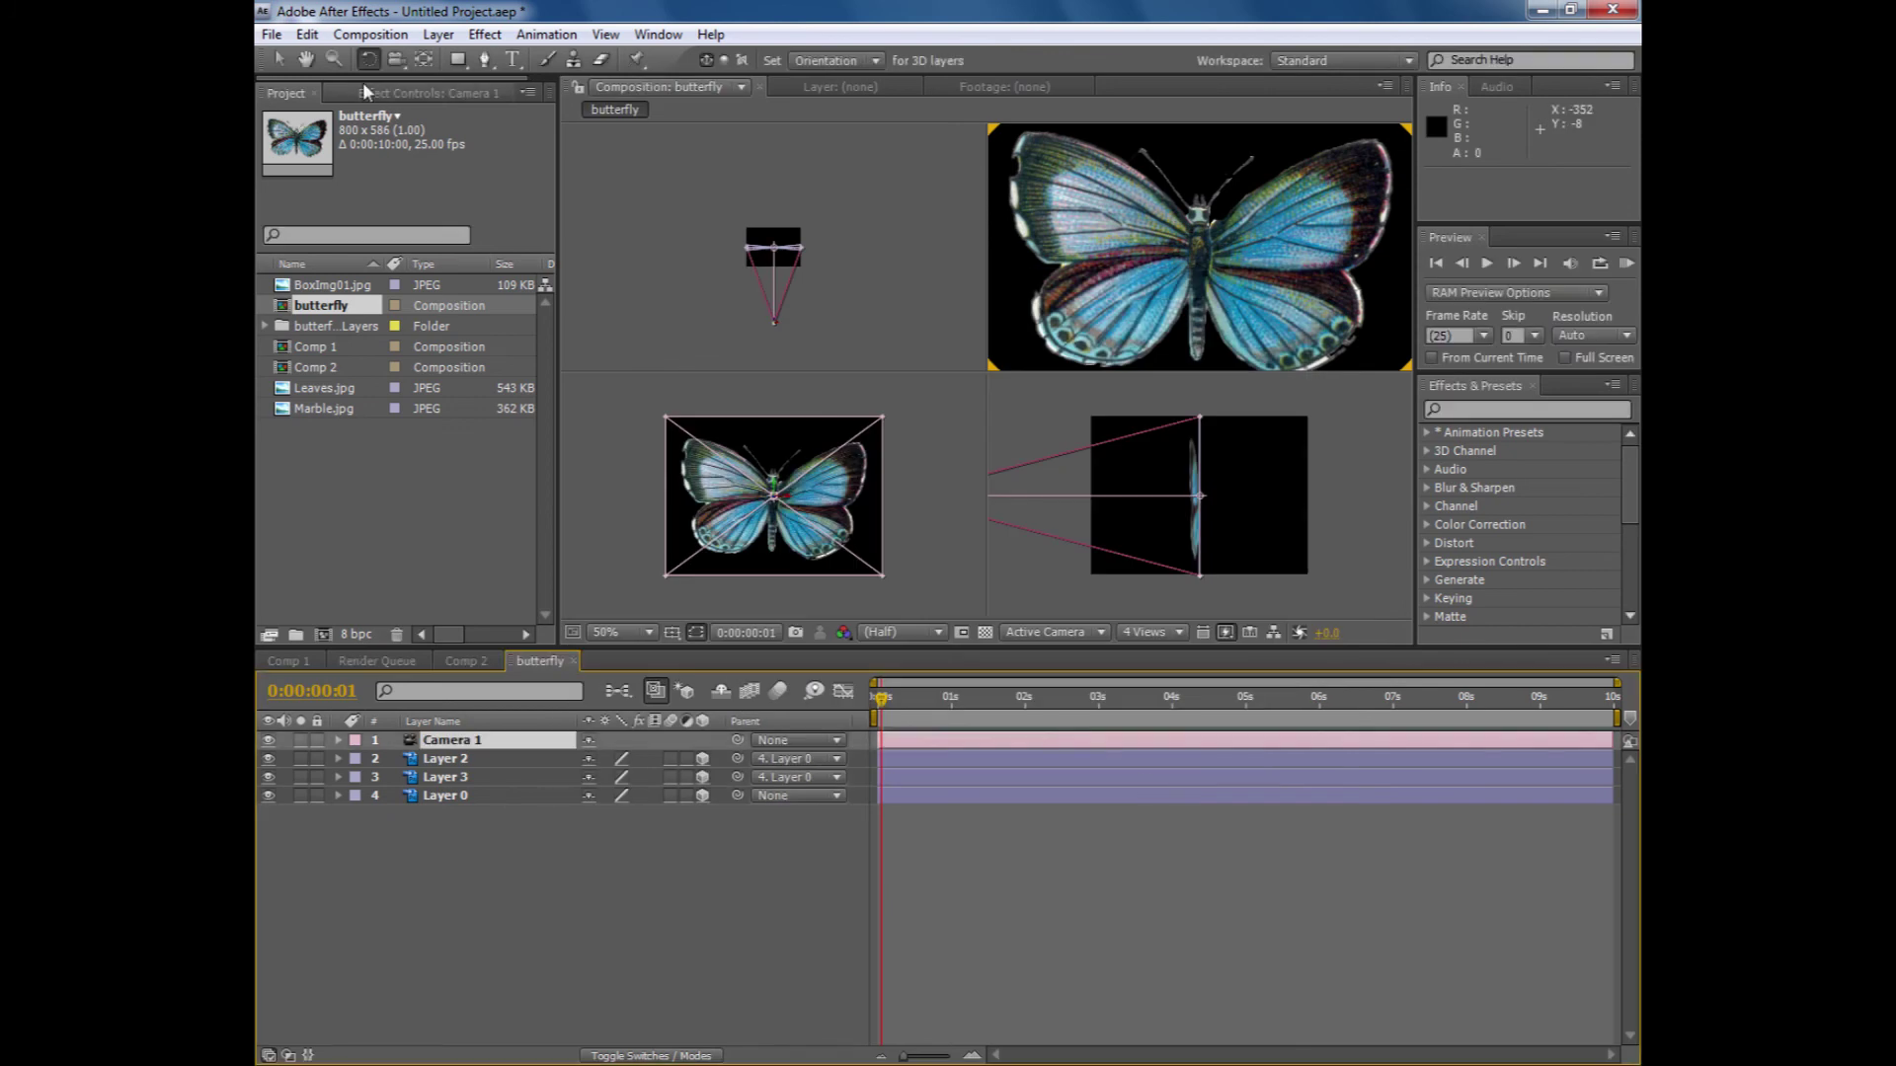
- Orbit Camera 1 around the butterfly to see it from below at an angle, with the current time at 0:00:00:17
{"action": "left_click_drag", "start_coordinate": [1256, 286], "coordinate": [1152, 329]}
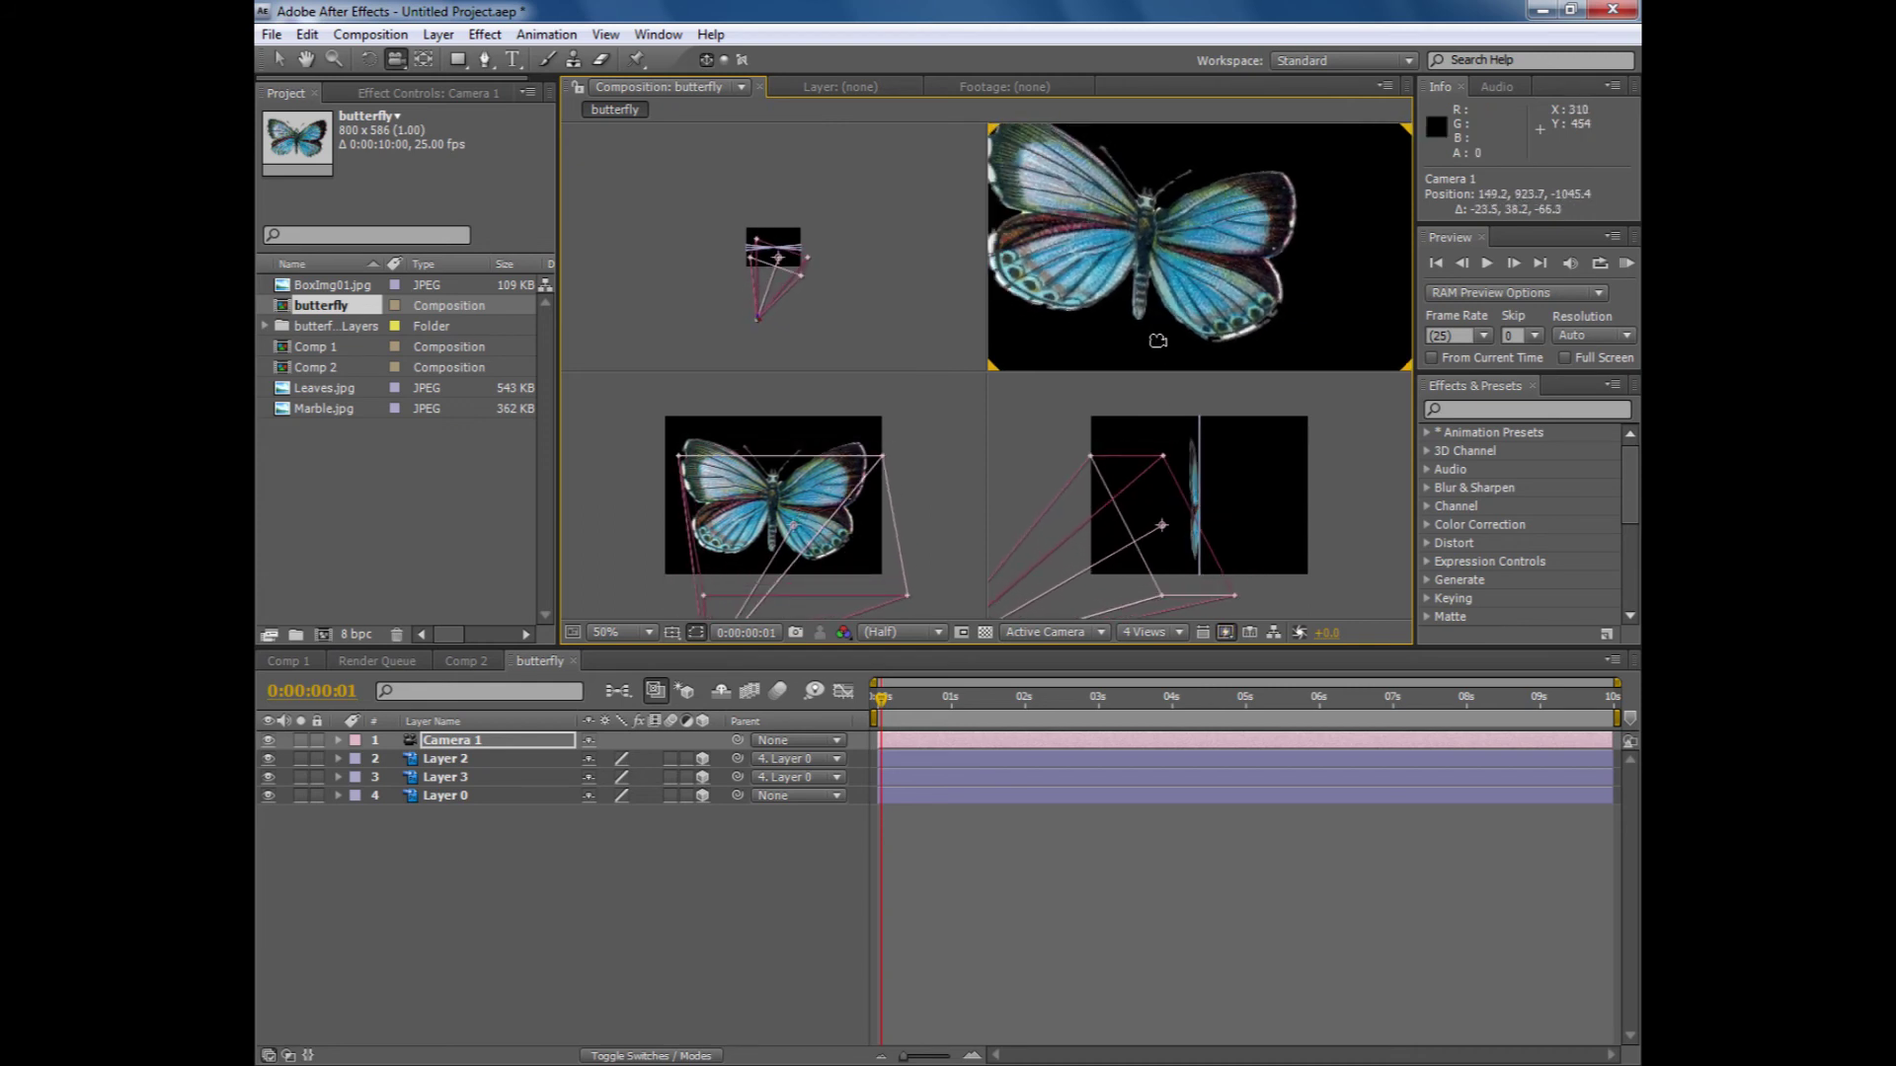
{"action": "left_click_drag", "start_coordinate": [1170, 331], "coordinate": [1126, 261]}
{"action": "left_click_drag", "start_coordinate": [882, 704], "coordinate": [927, 703]}
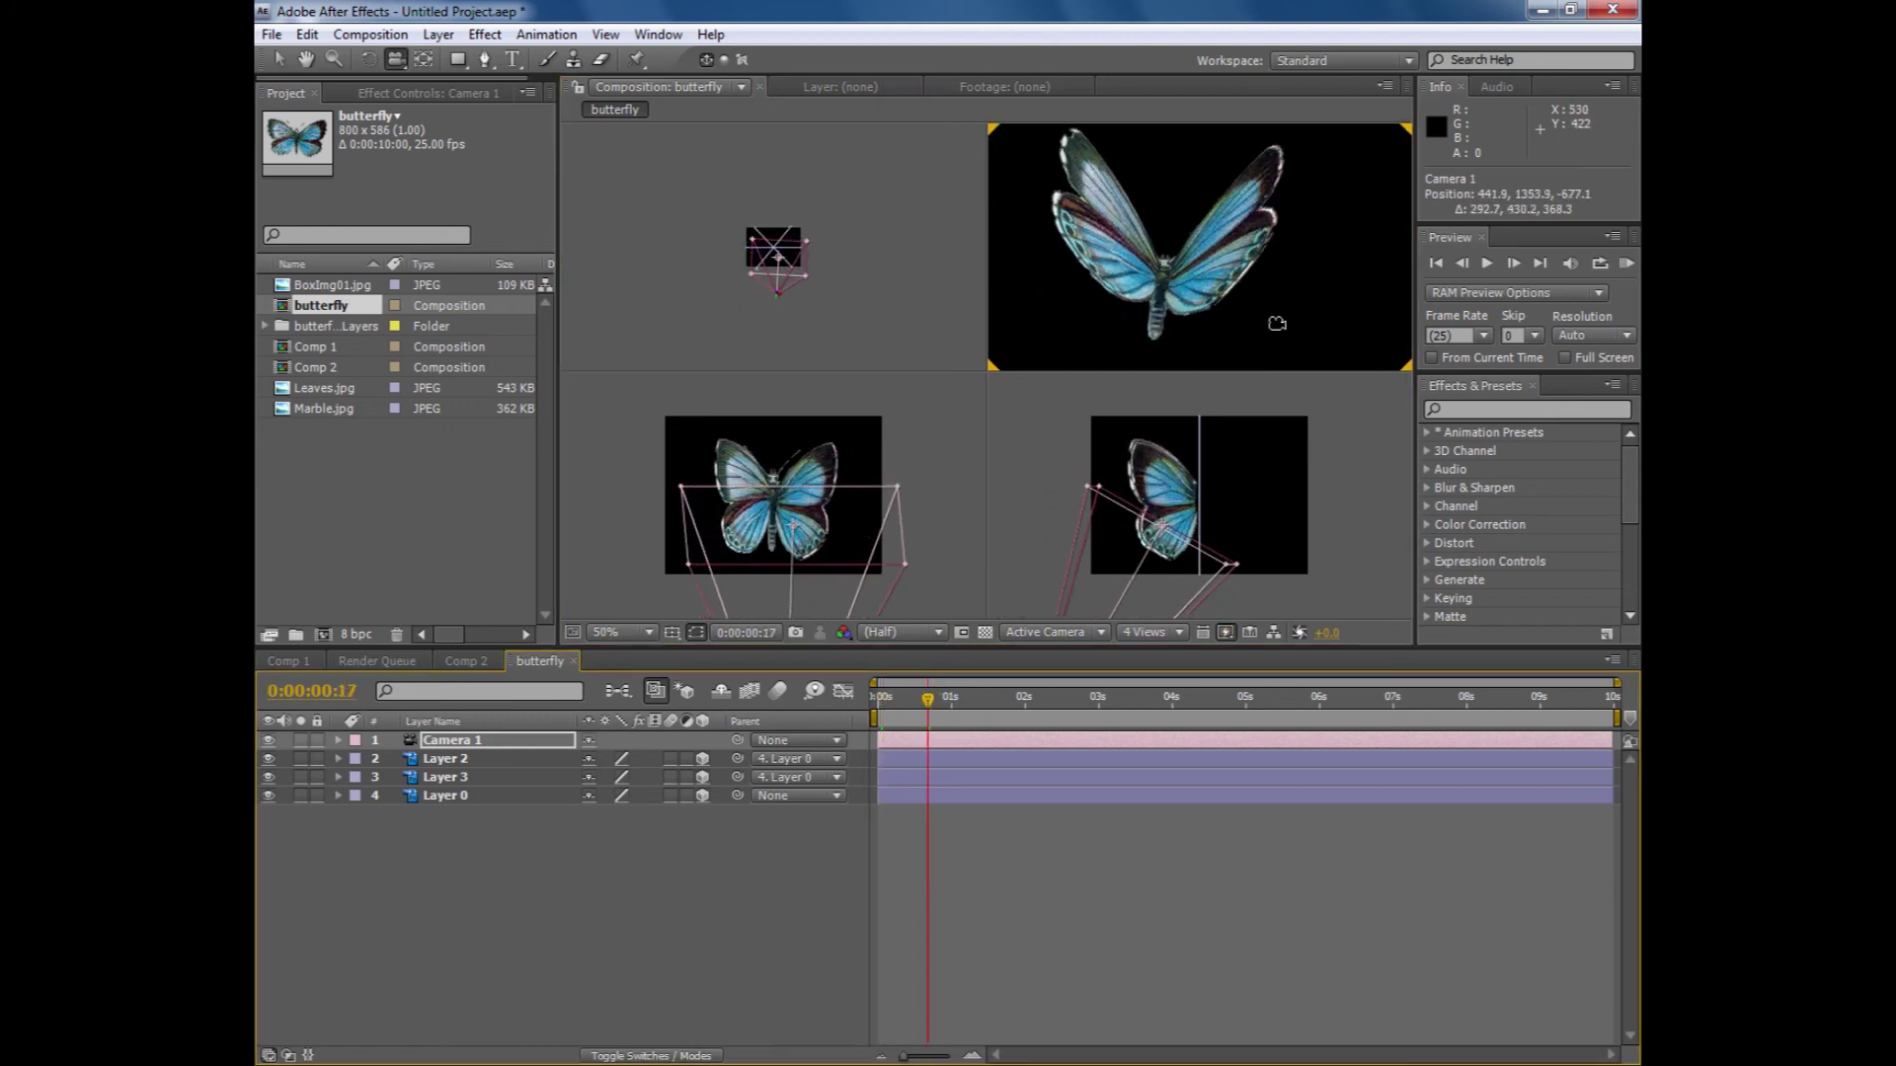
{"action": "left_click_drag", "start_coordinate": [1269, 318], "coordinate": [1105, 359]}
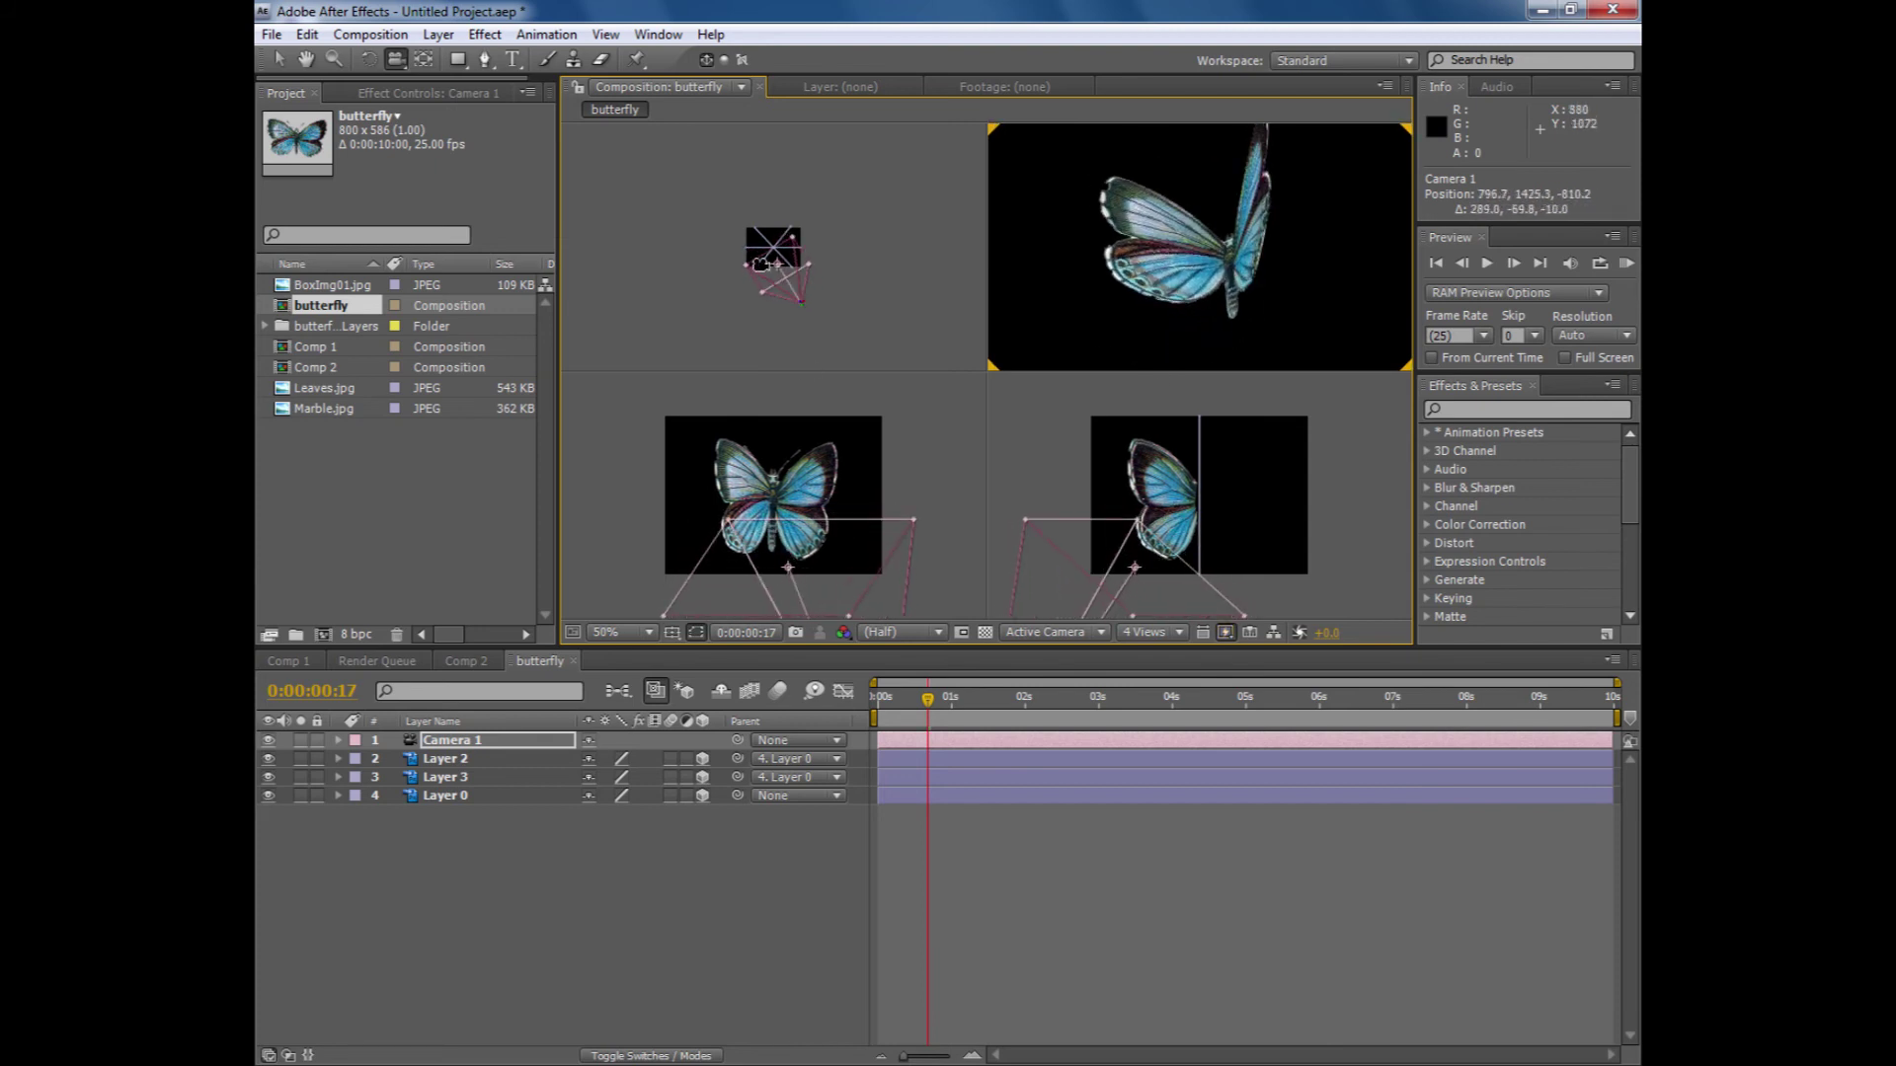
- Move Camera 1 in the Top view to a position of about 620, 1425, -917
{"action": "left_click", "coordinate": [283, 61]}
{"action": "left_click", "coordinate": [806, 312]}
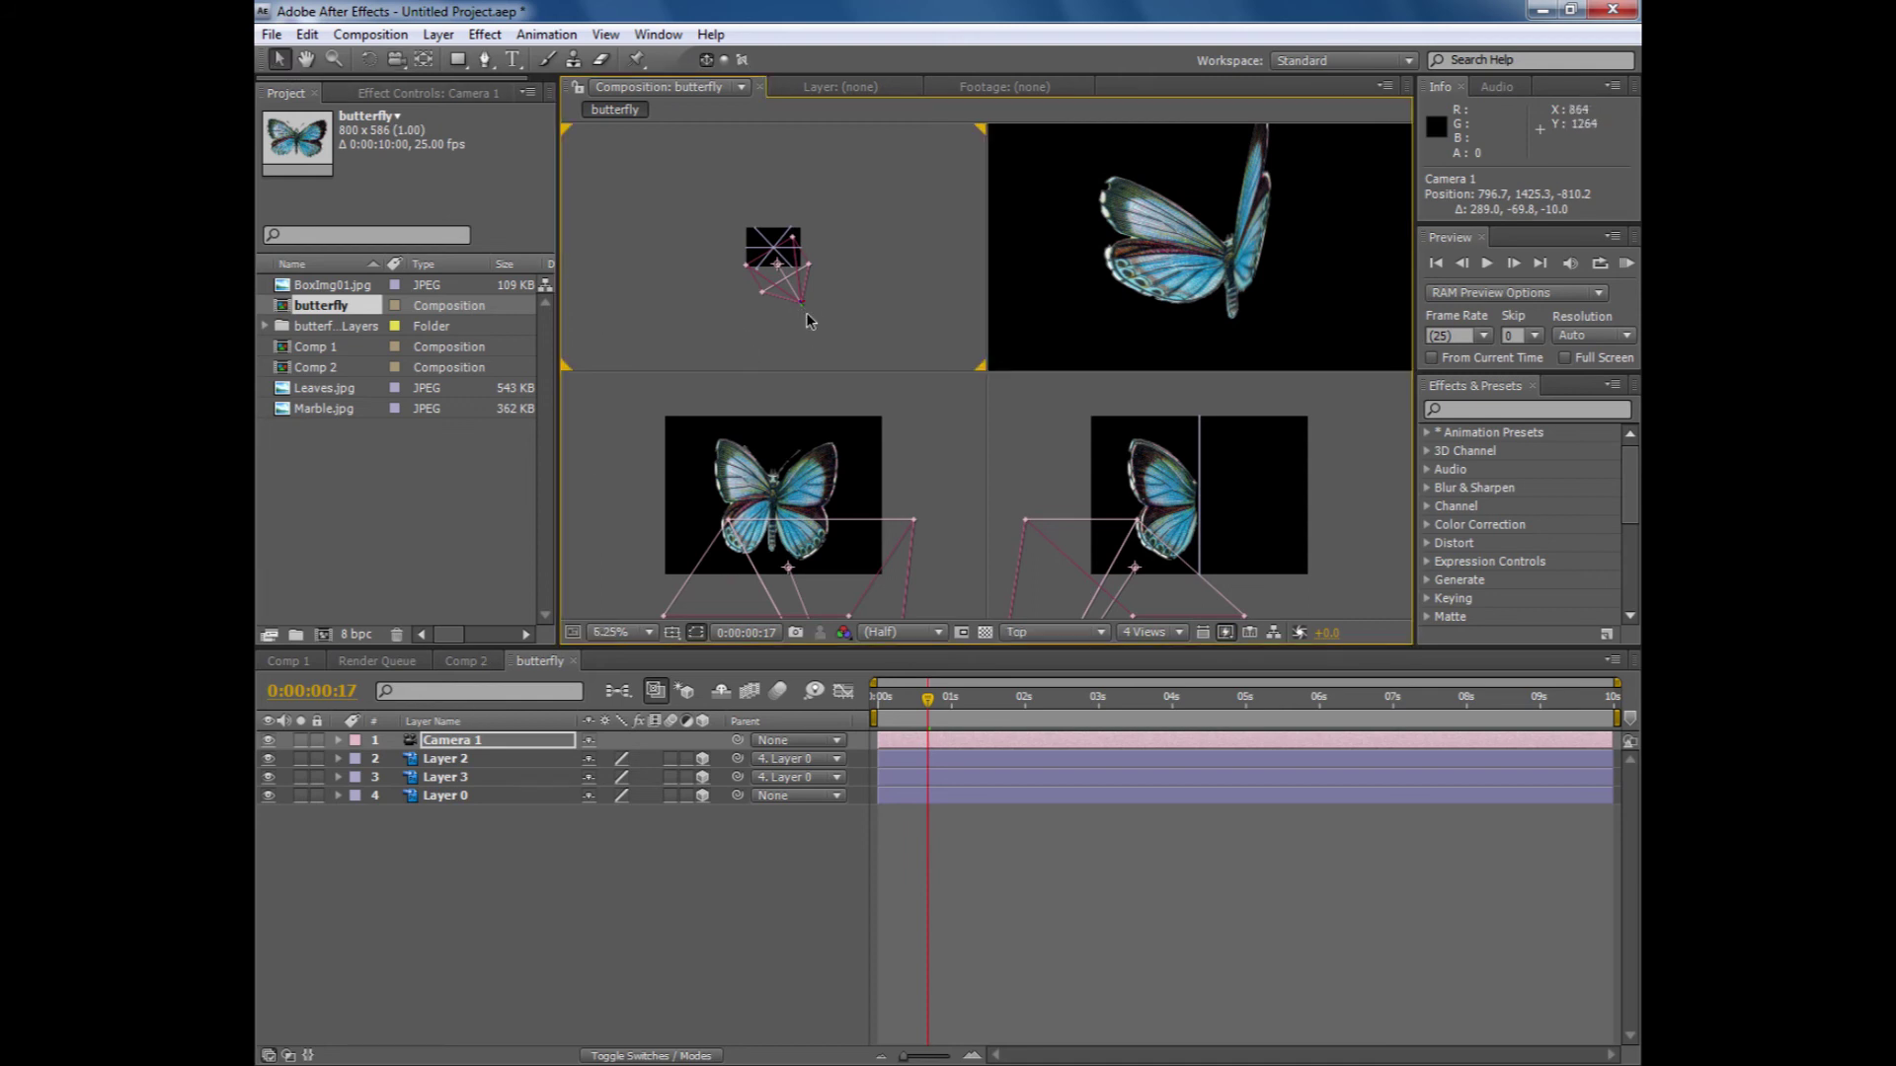
{"action": "scroll", "coordinate": [807, 314], "scroll_direction": "up", "scroll_amount": 1}
{"action": "scroll", "coordinate": [850, 381], "scroll_direction": "down", "scroll_amount": 1}
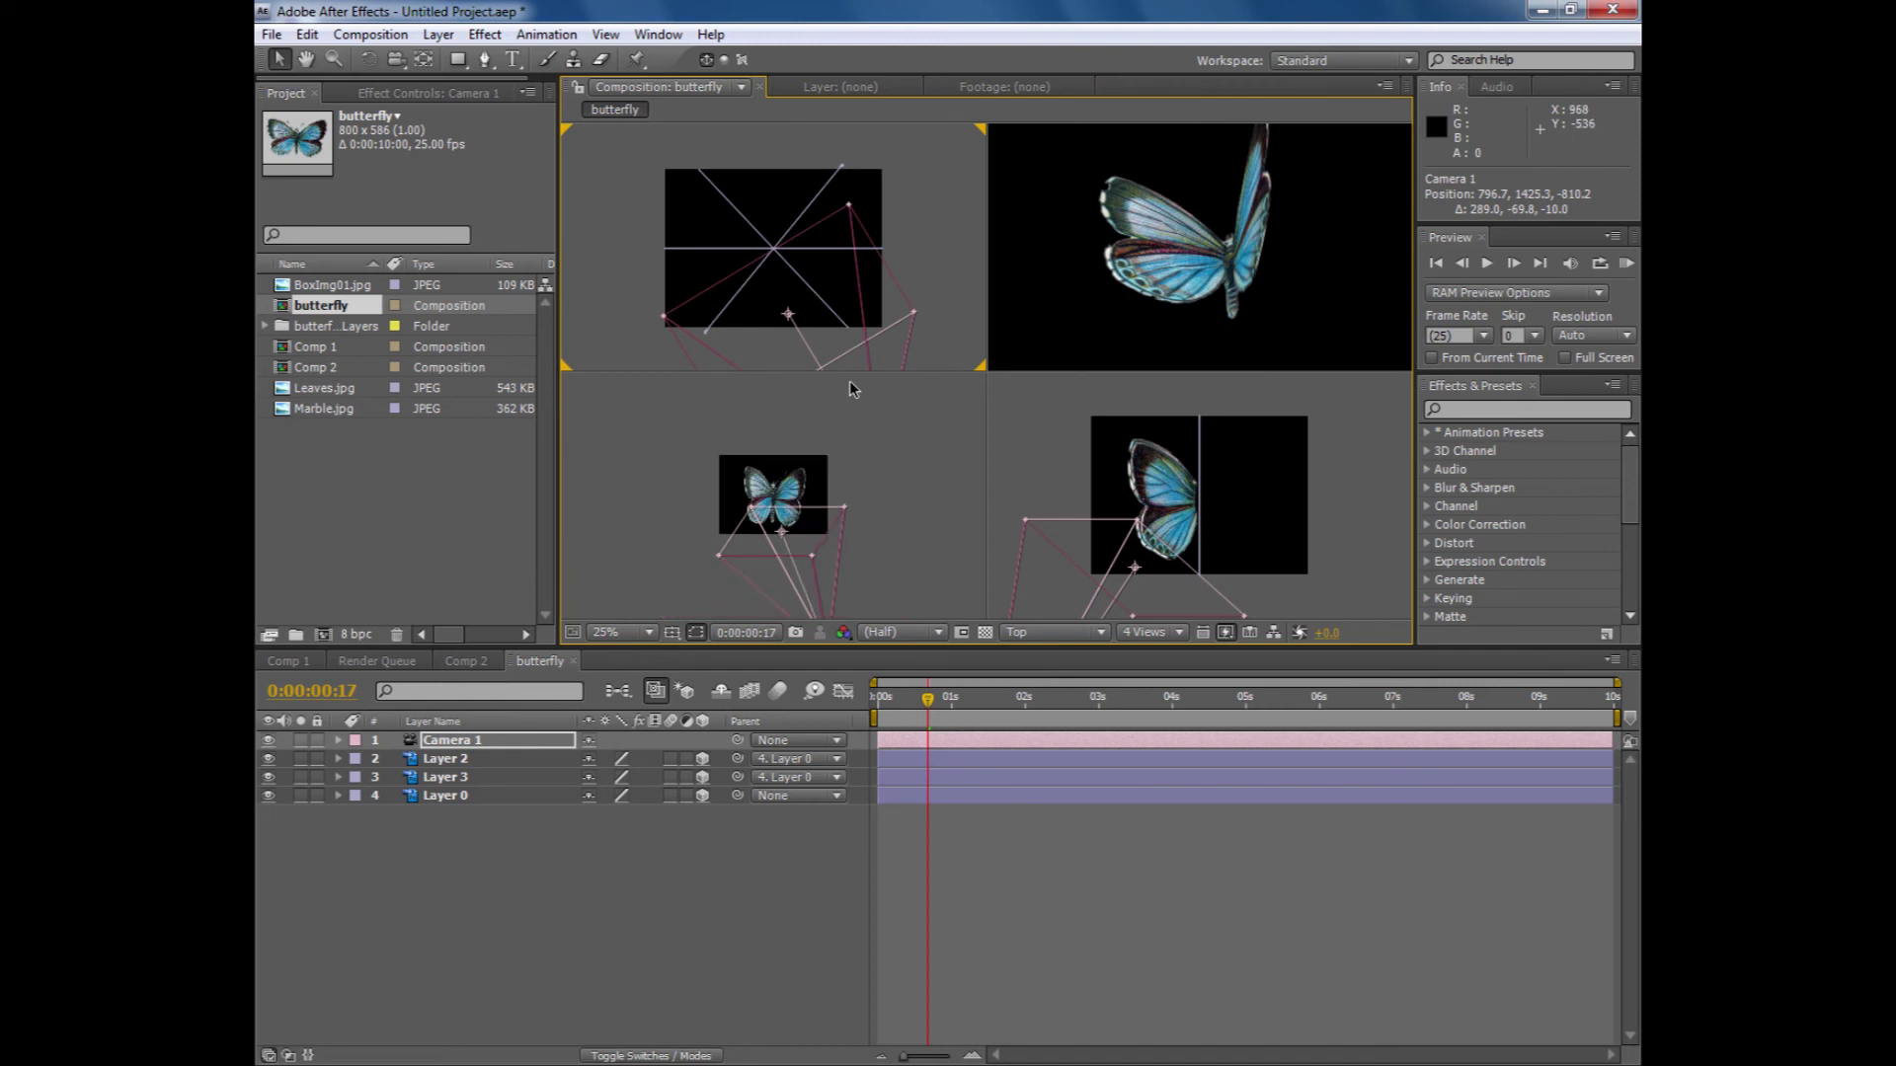
{"action": "scroll", "coordinate": [866, 343], "scroll_direction": "down", "scroll_amount": 1}
{"action": "left_click", "coordinate": [860, 336]}
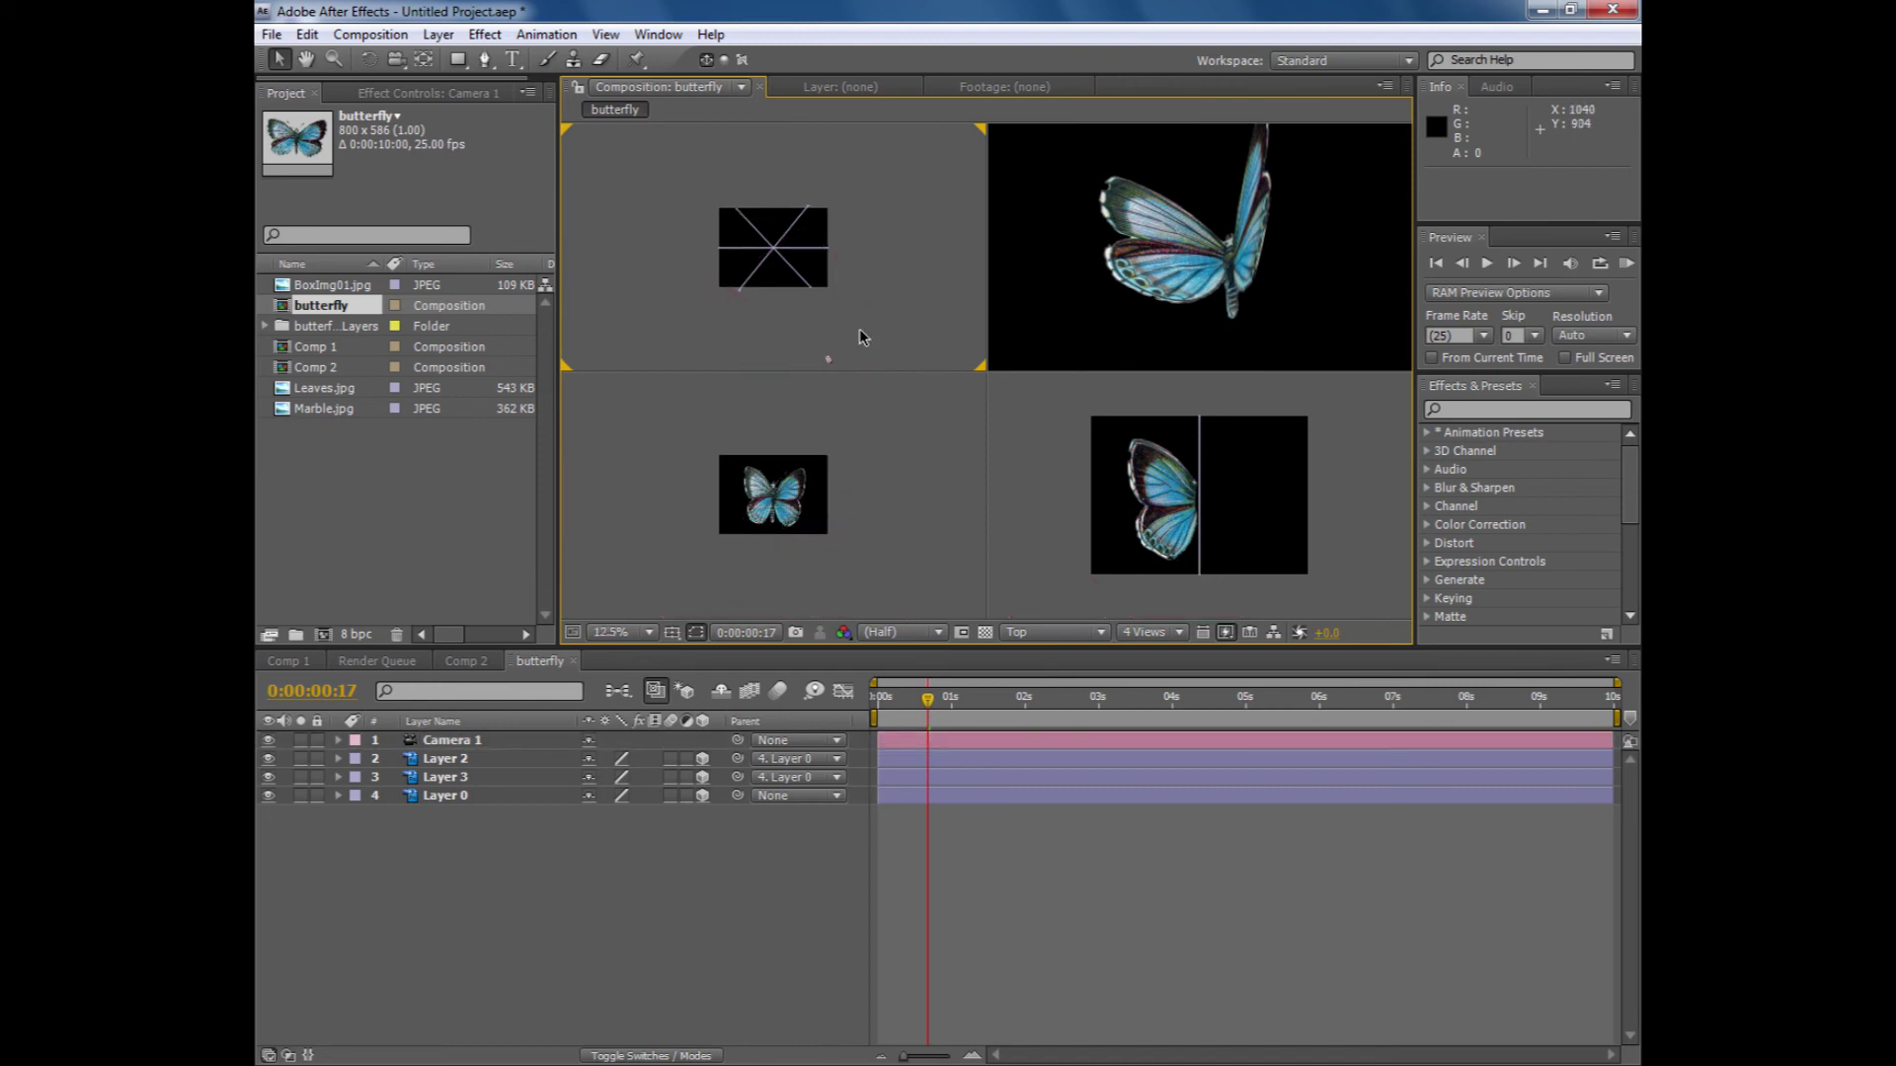
{"action": "left_click_drag", "start_coordinate": [858, 331], "coordinate": [852, 294]}
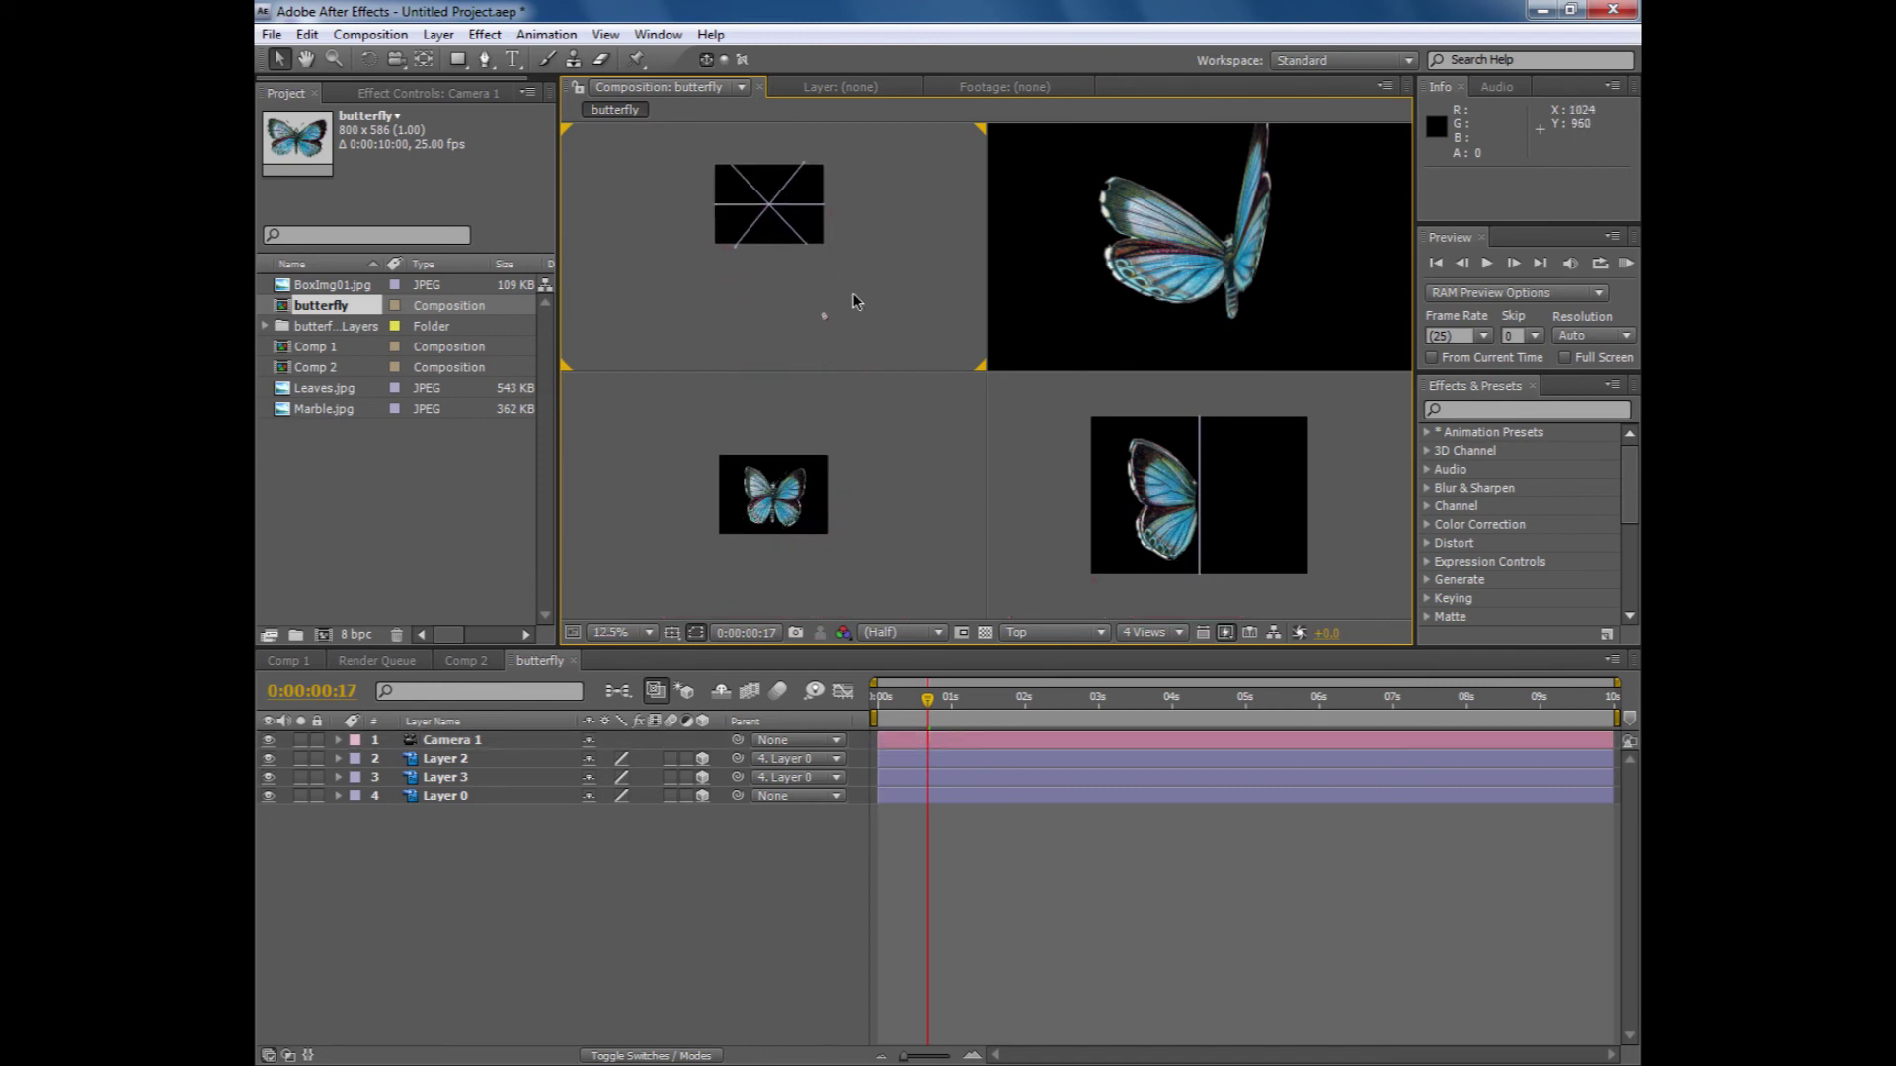
{"action": "left_click", "coordinate": [825, 316]}
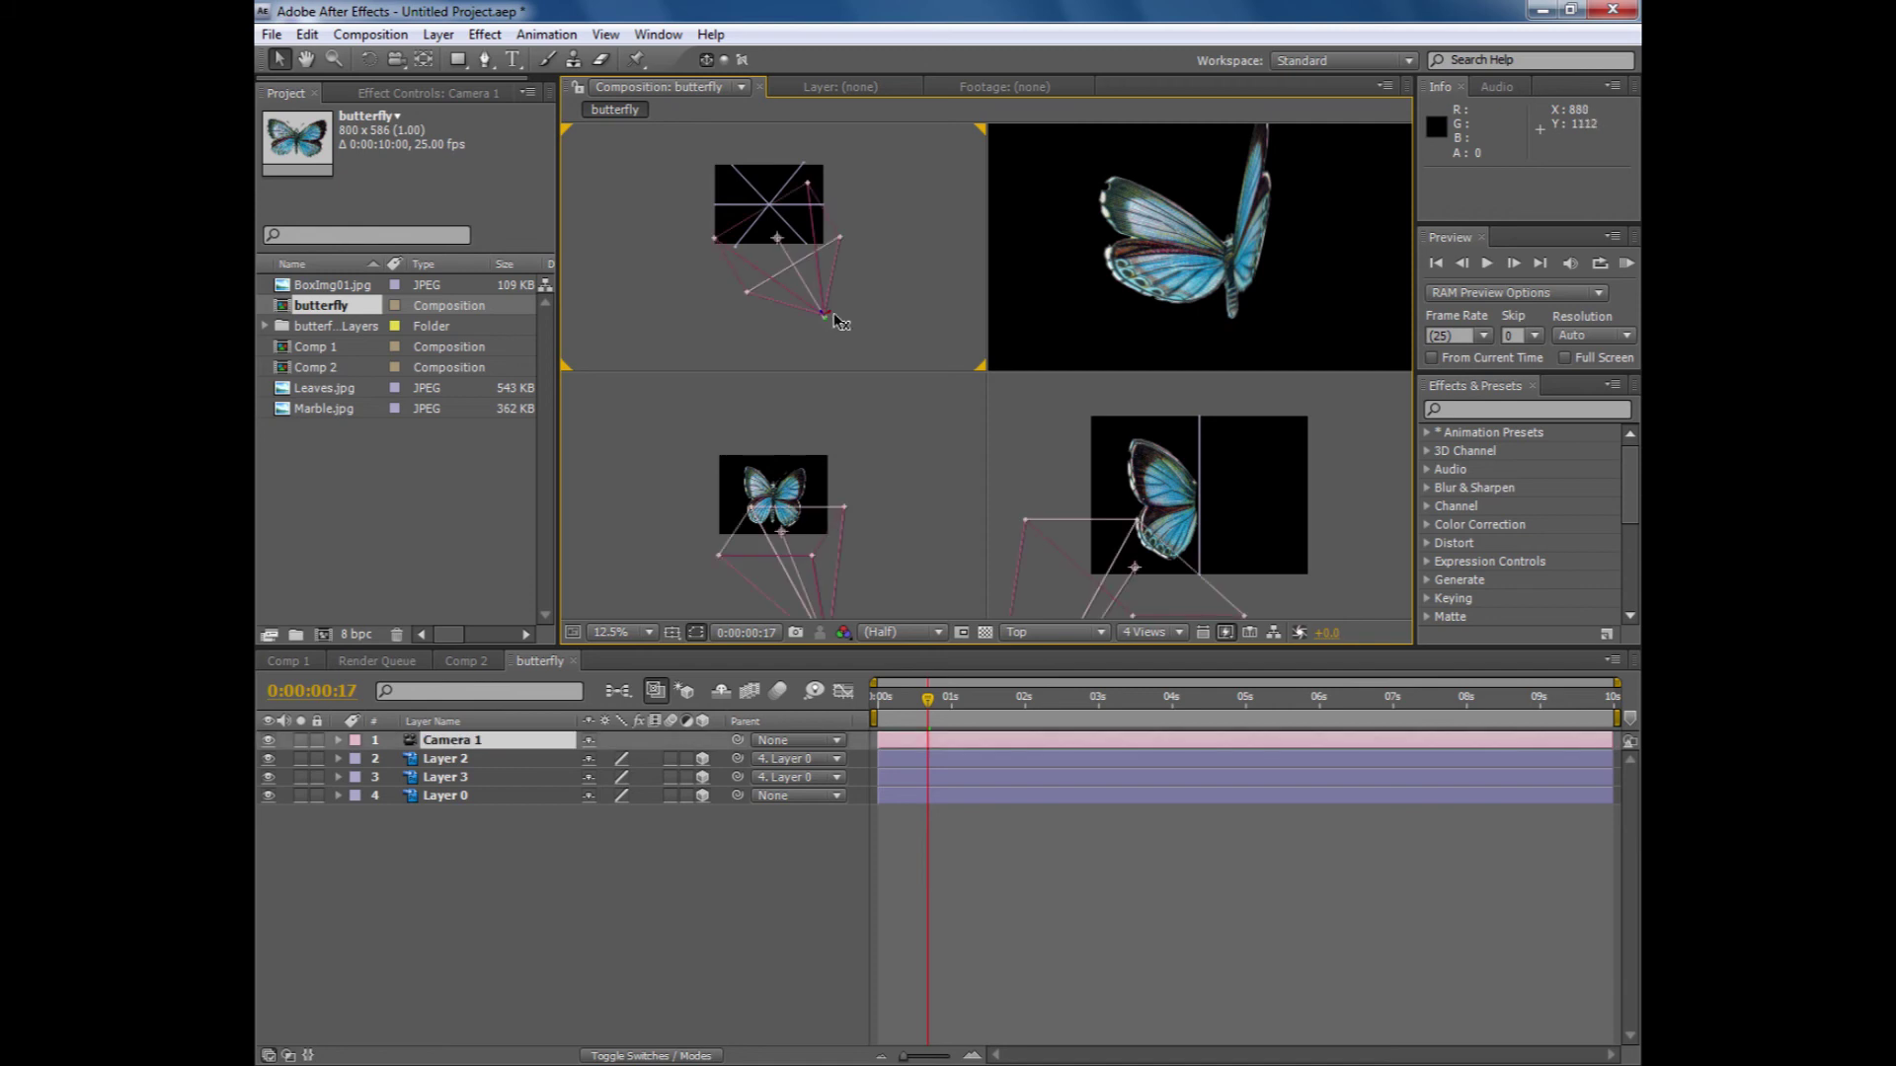
{"action": "left_click_drag", "start_coordinate": [828, 318], "coordinate": [802, 330]}
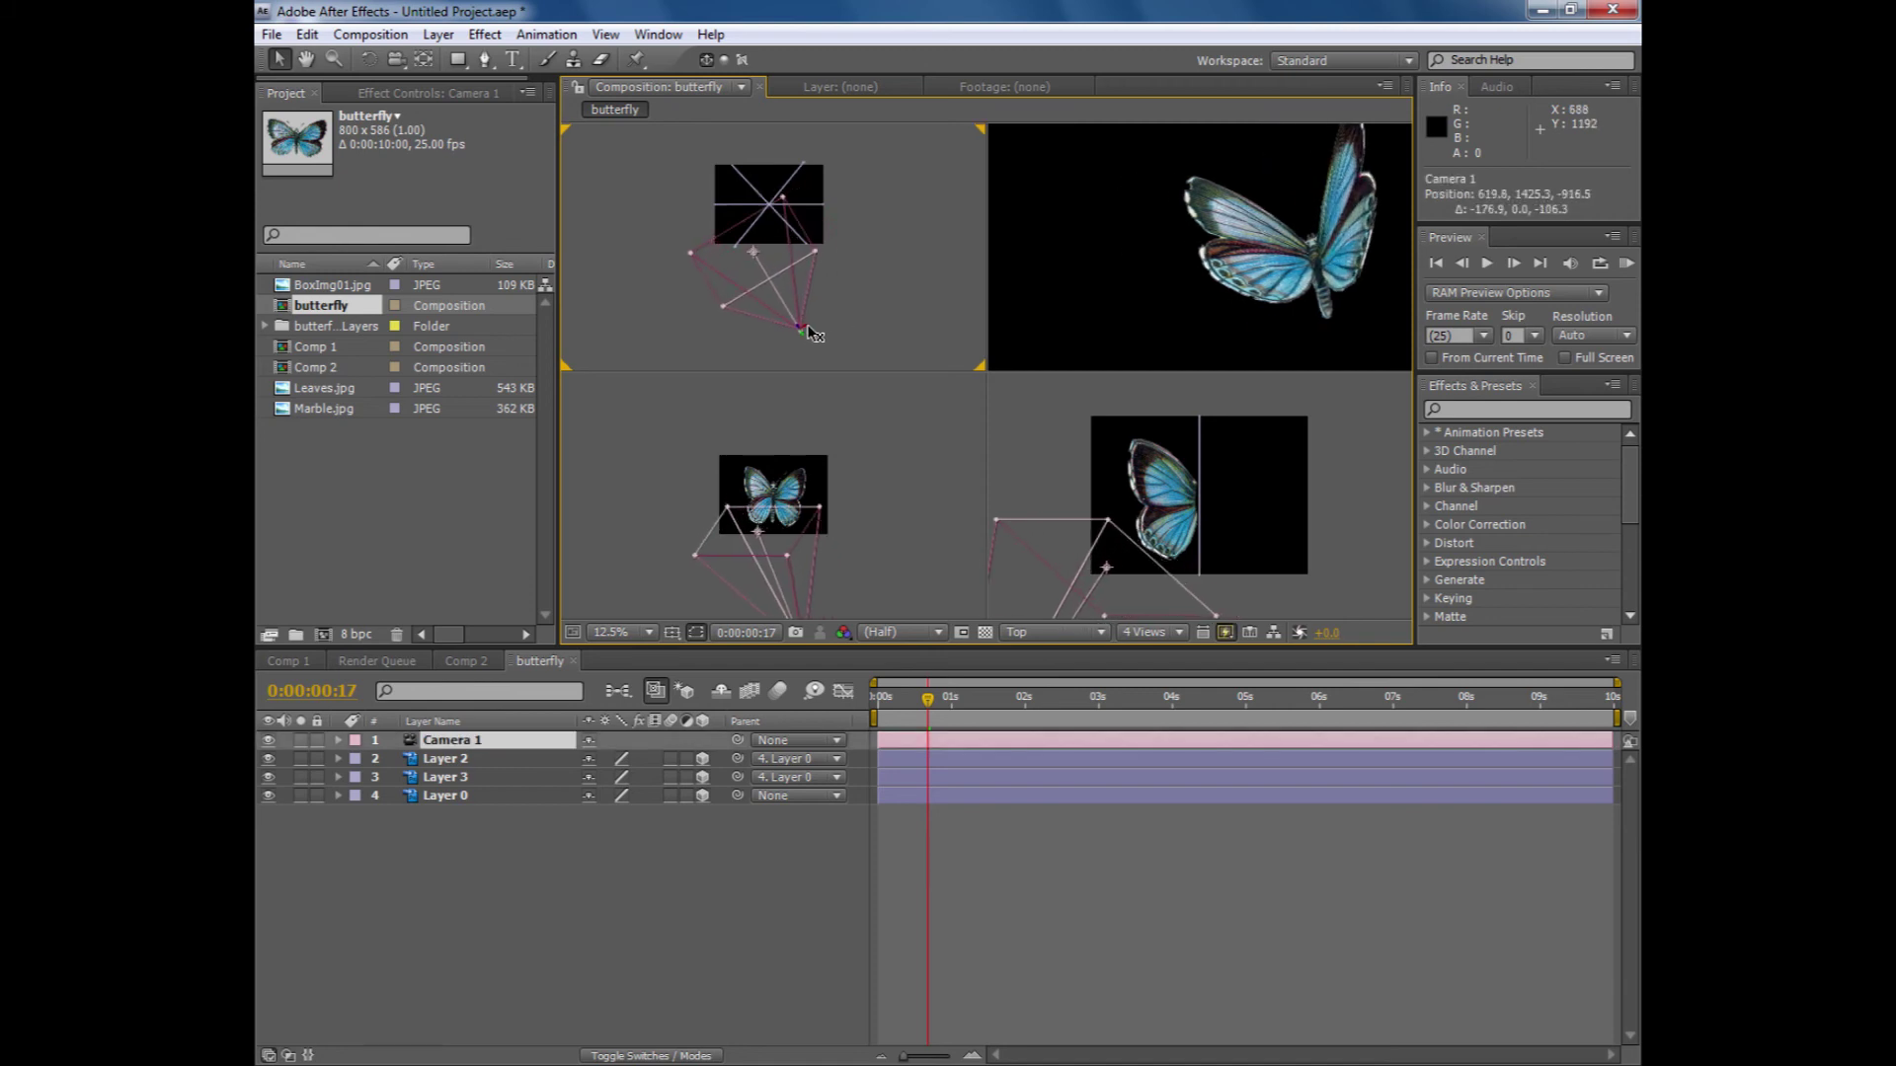
- Reselect Camera 1 and move its point of interest in the Top view to about 357, 557, -42, near the butterfly's centre
{"action": "left_click", "coordinate": [762, 236]}
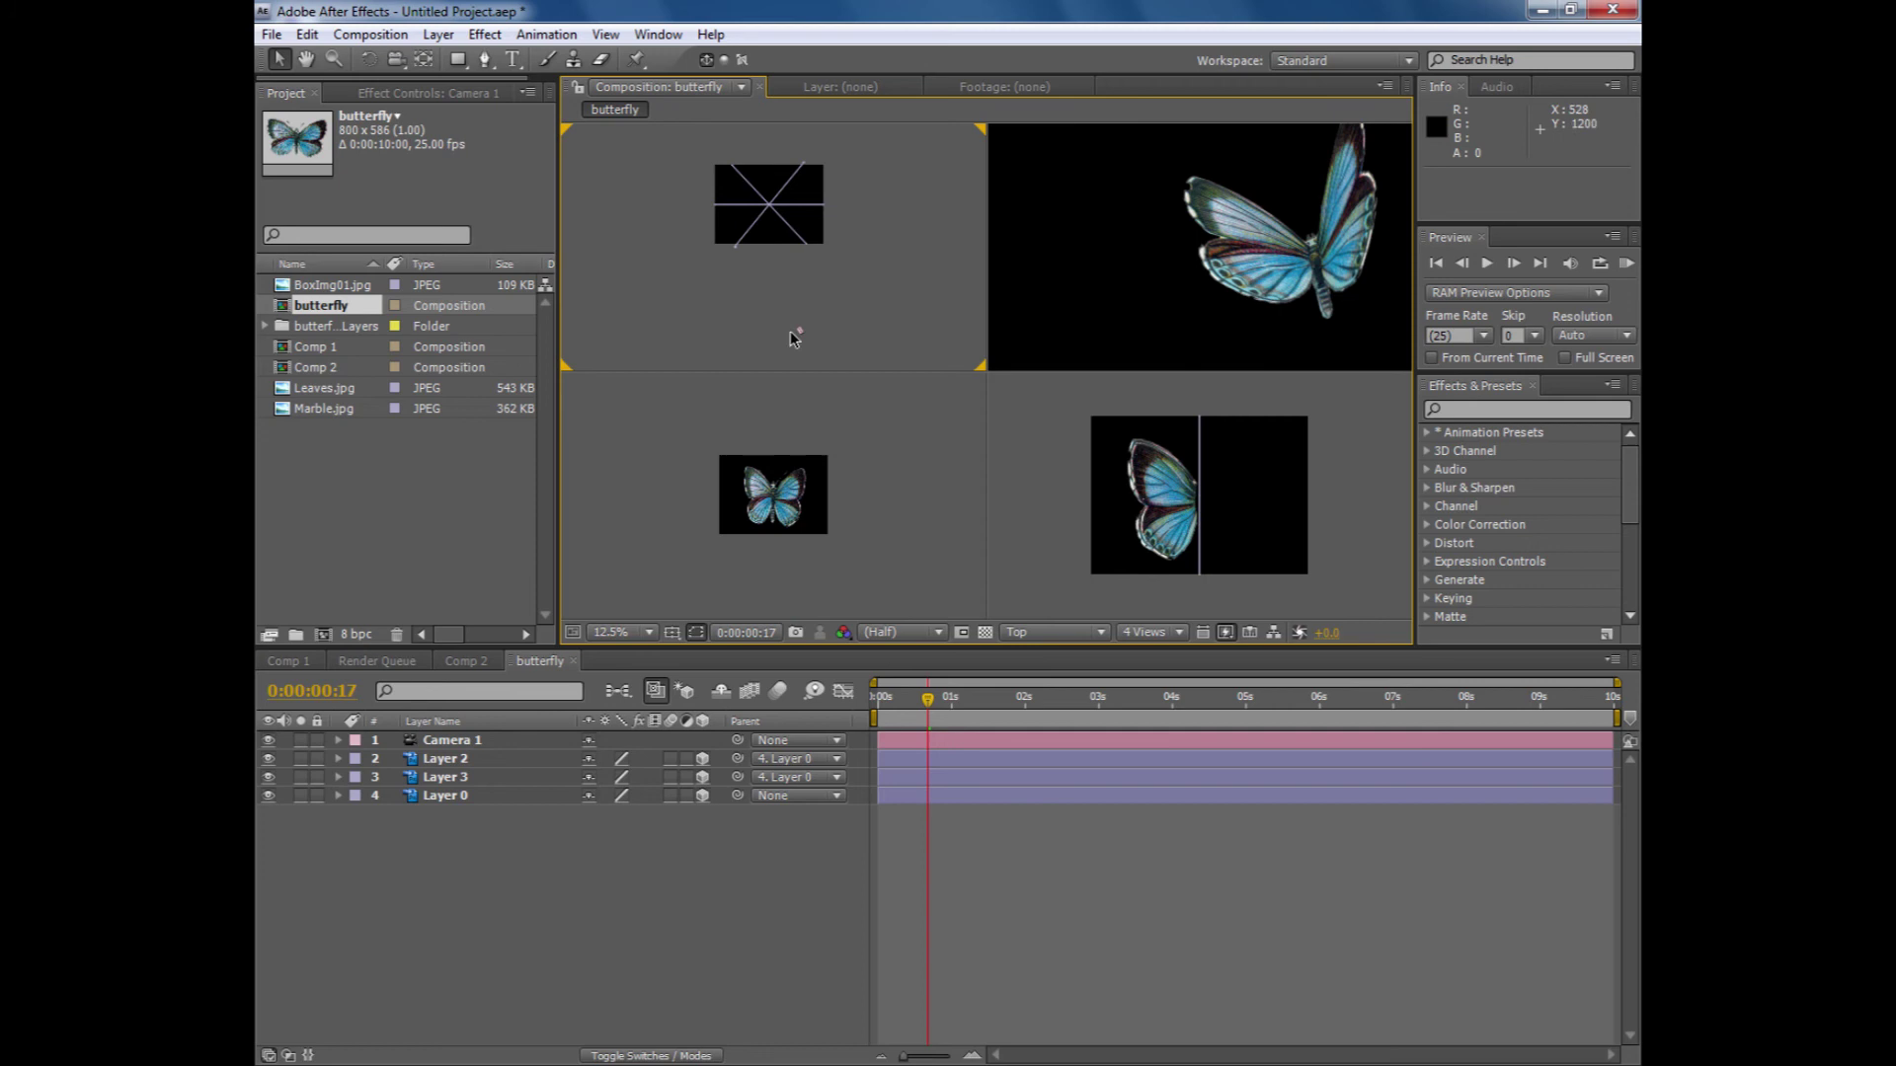
{"action": "left_click", "coordinate": [801, 332]}
{"action": "left_click_drag", "start_coordinate": [752, 259], "coordinate": [767, 211]}
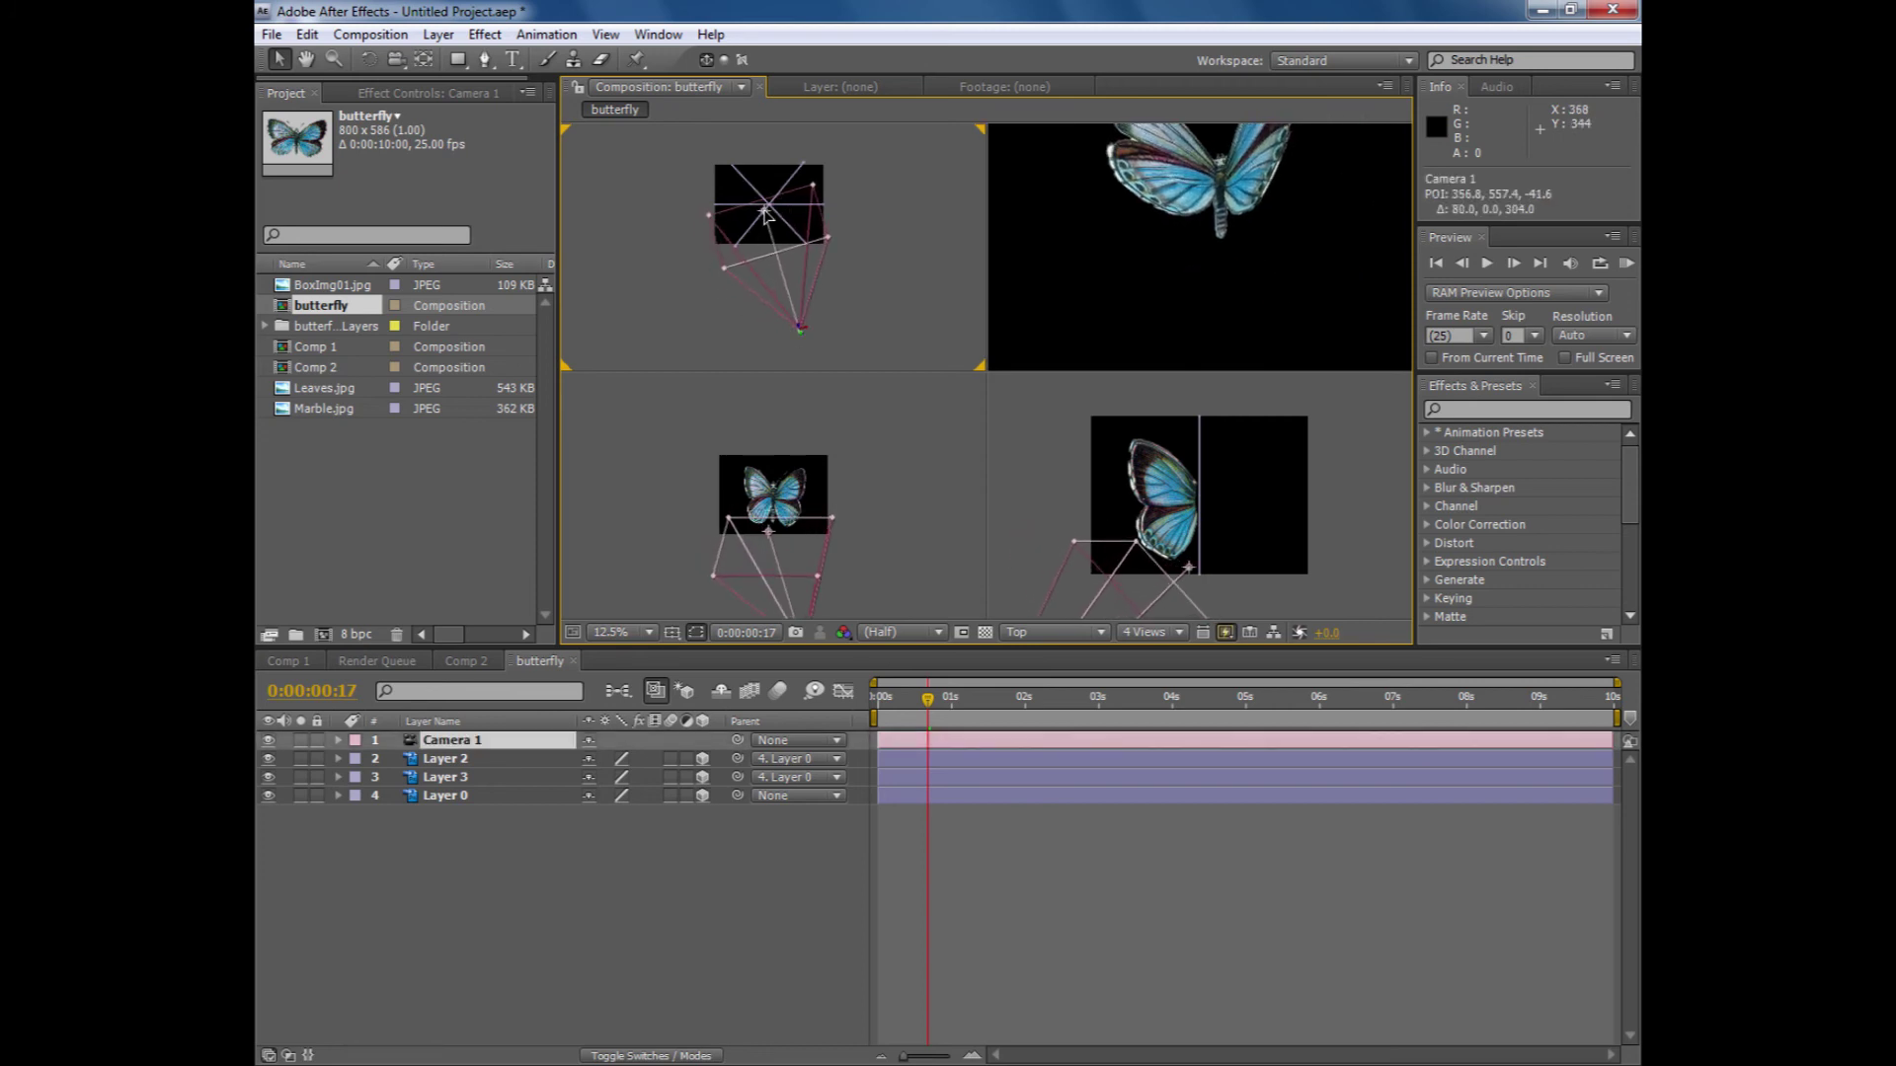
- Move Camera 1 in the Front view to about 129, 1244, -1244 and re-aim its point of interest in the Top view to about 434, 376, -25
{"action": "scroll", "coordinate": [873, 504], "scroll_direction": "down", "scroll_amount": 3}
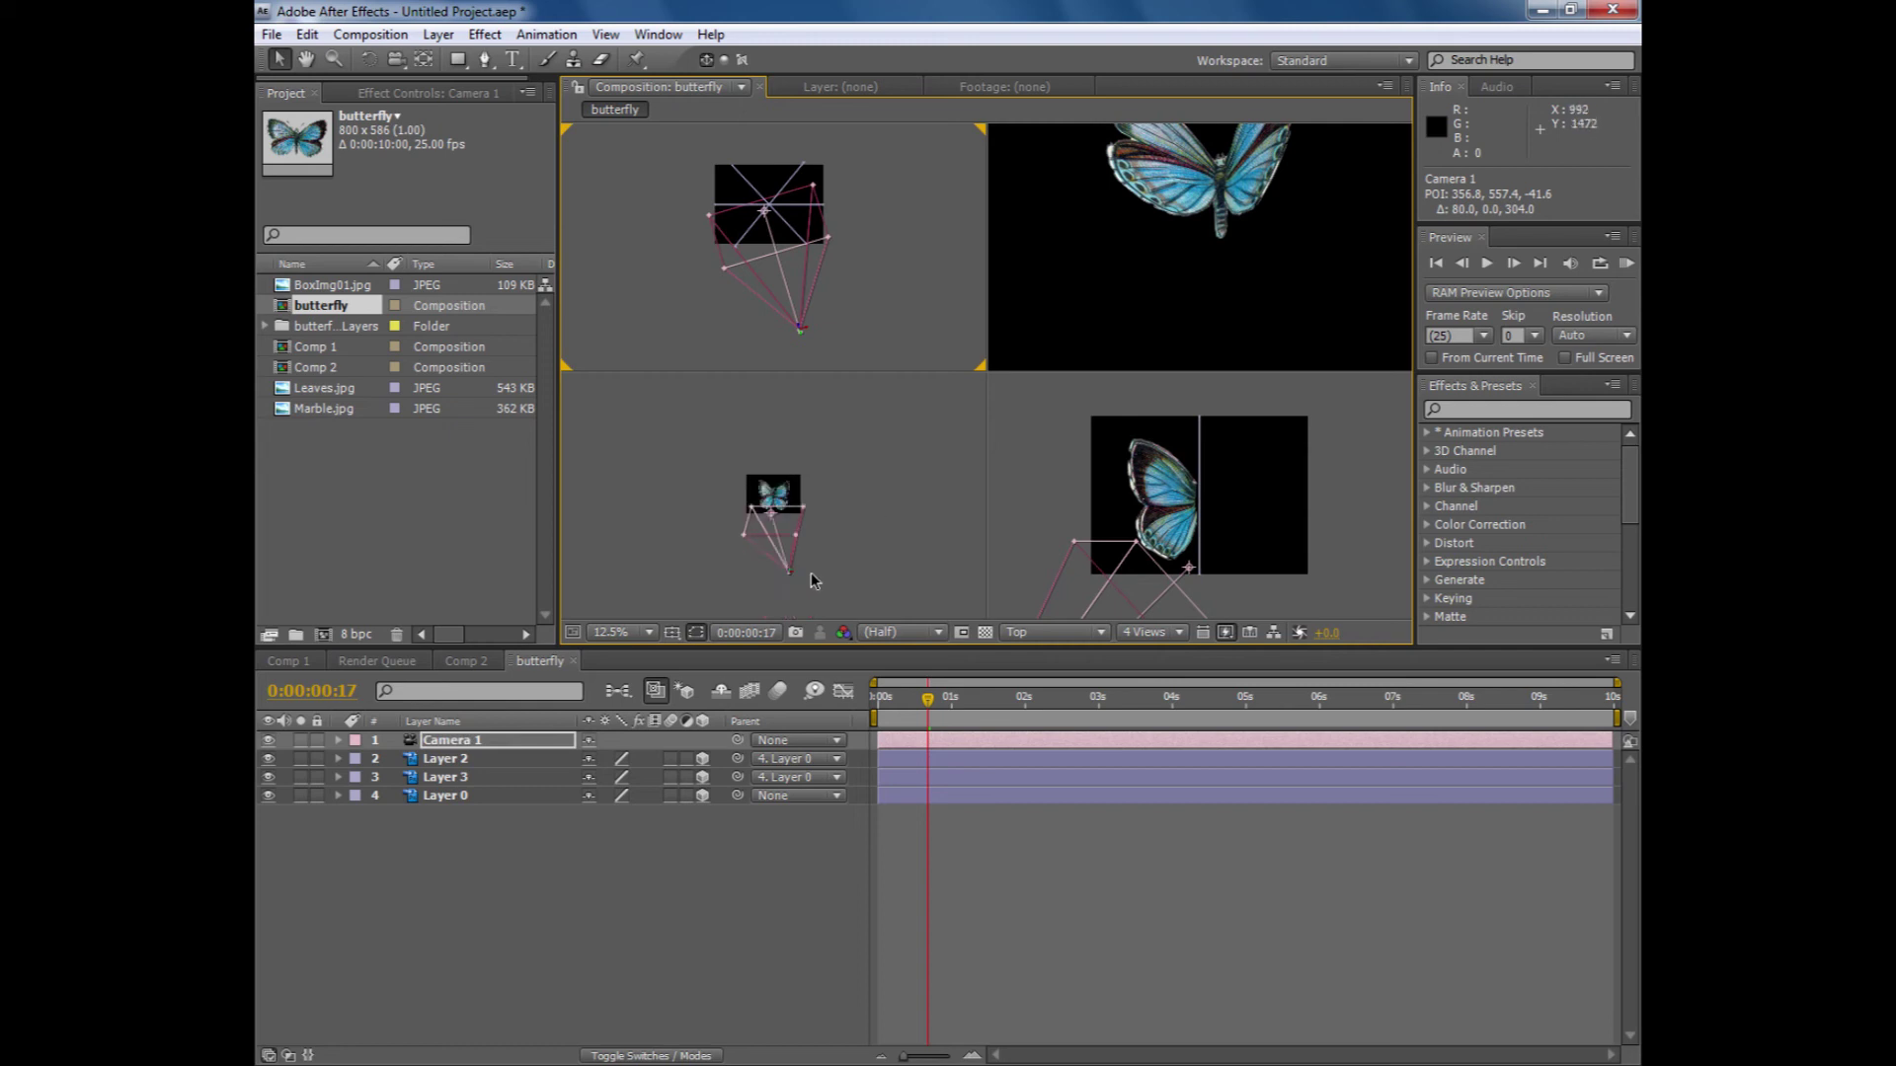
{"action": "left_click_drag", "start_coordinate": [795, 575], "coordinate": [788, 571]}
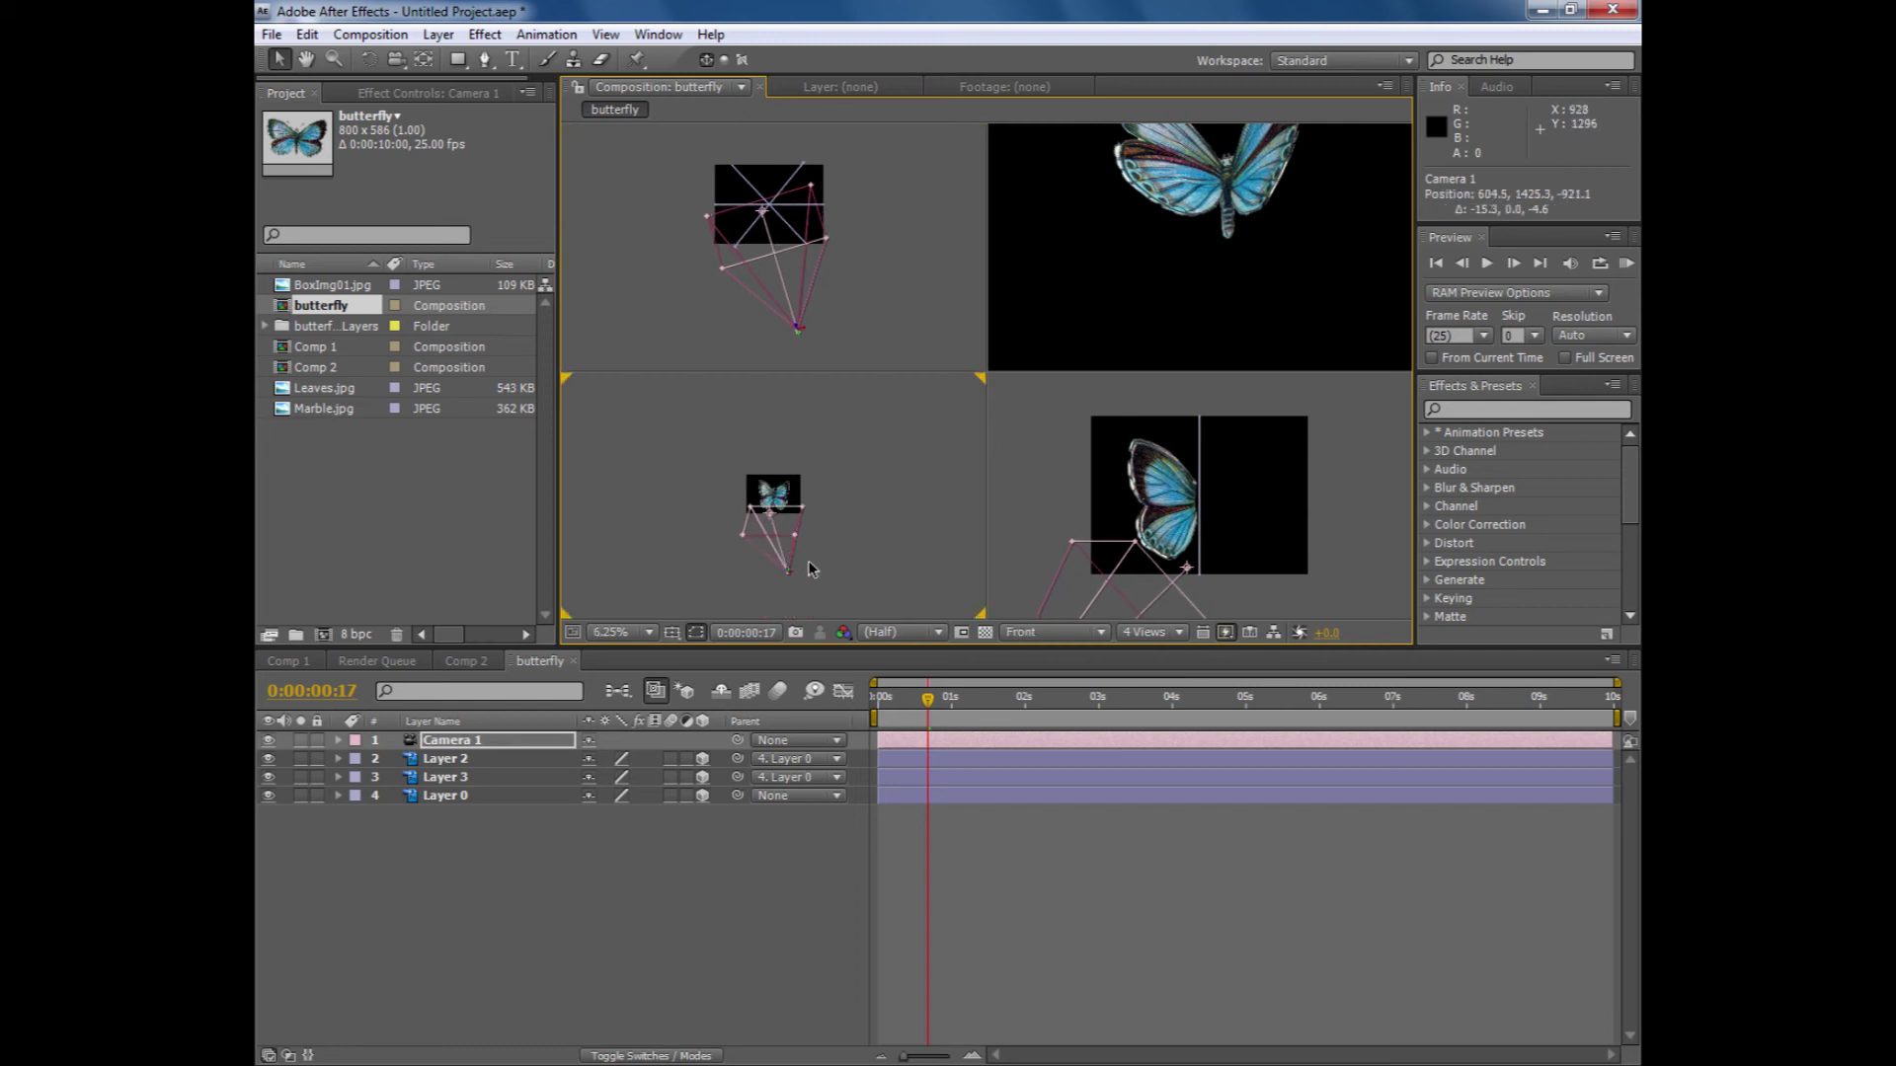
{"action": "scroll", "coordinate": [808, 560], "scroll_direction": "up", "scroll_amount": 4}
{"action": "left_click_drag", "start_coordinate": [855, 513], "coordinate": [845, 495]}
{"action": "left_click_drag", "start_coordinate": [827, 592], "coordinate": [694, 541]}
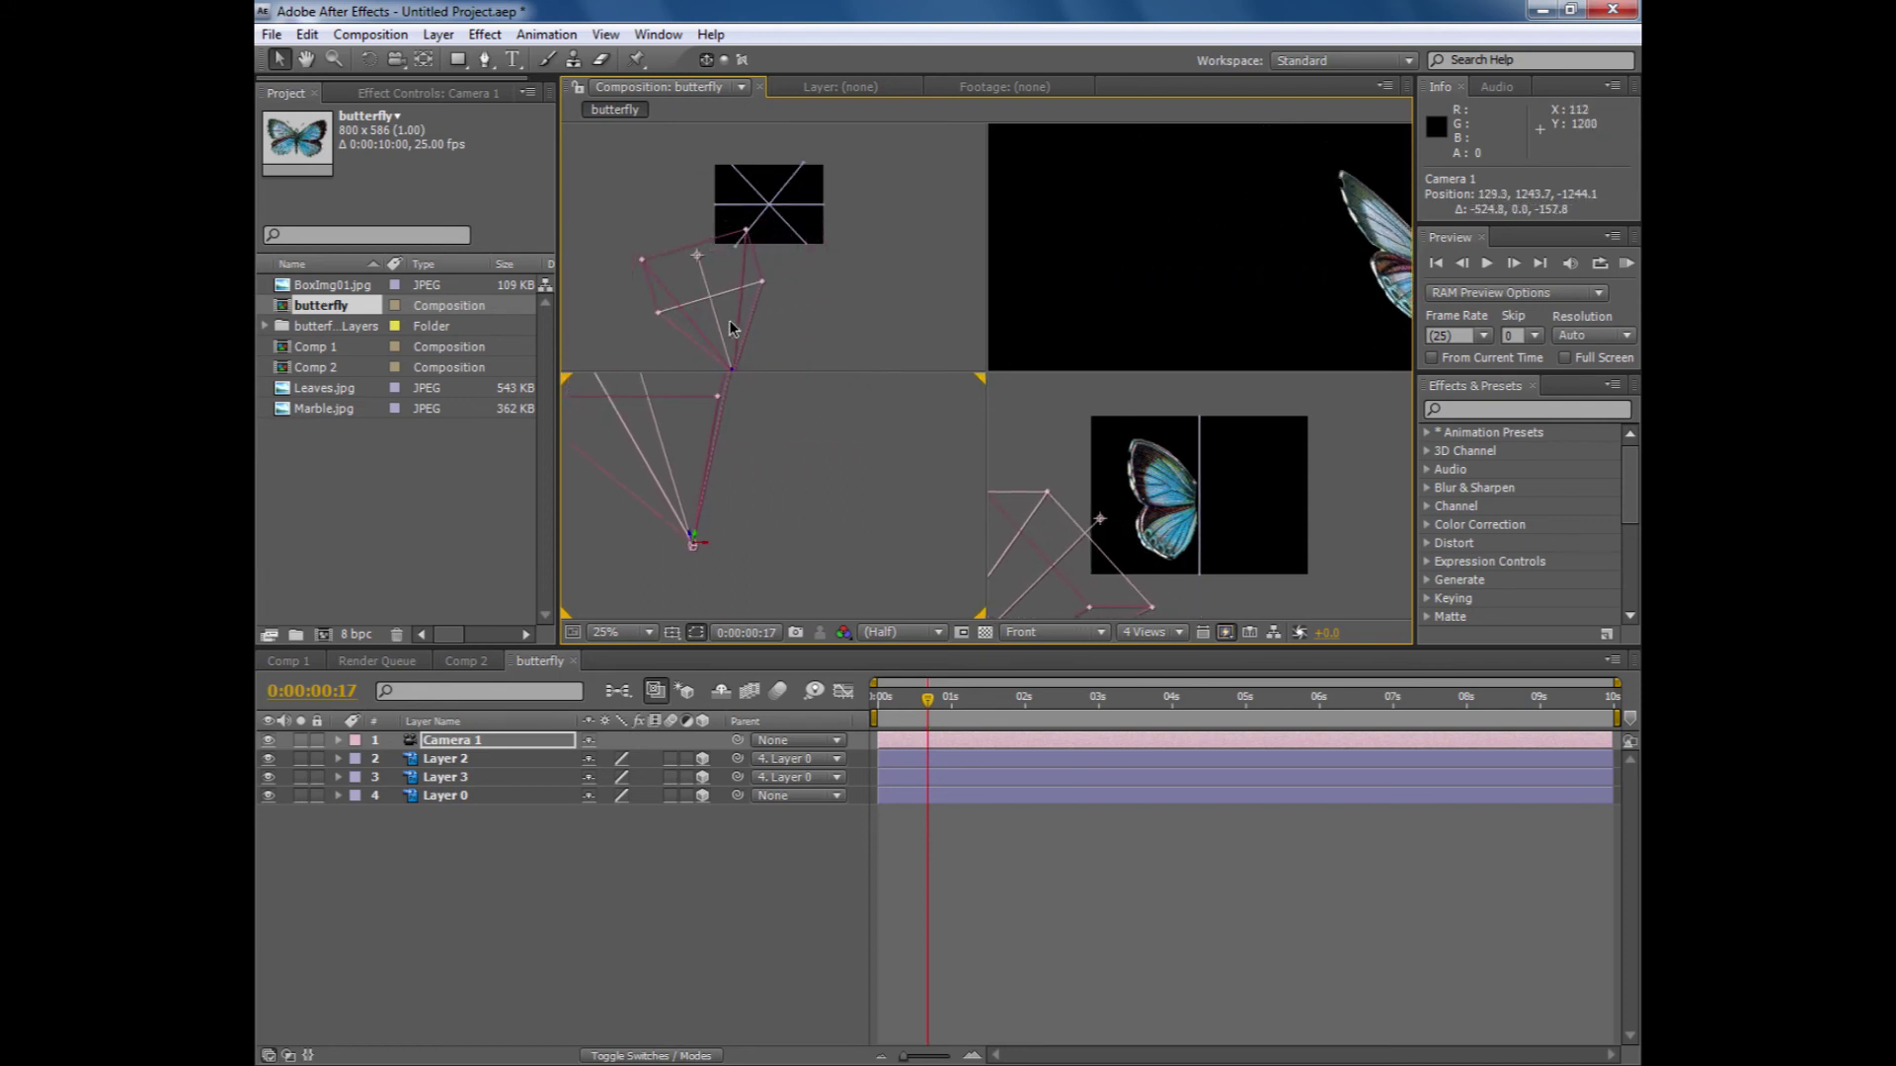
{"action": "left_click_drag", "start_coordinate": [696, 259], "coordinate": [773, 210]}
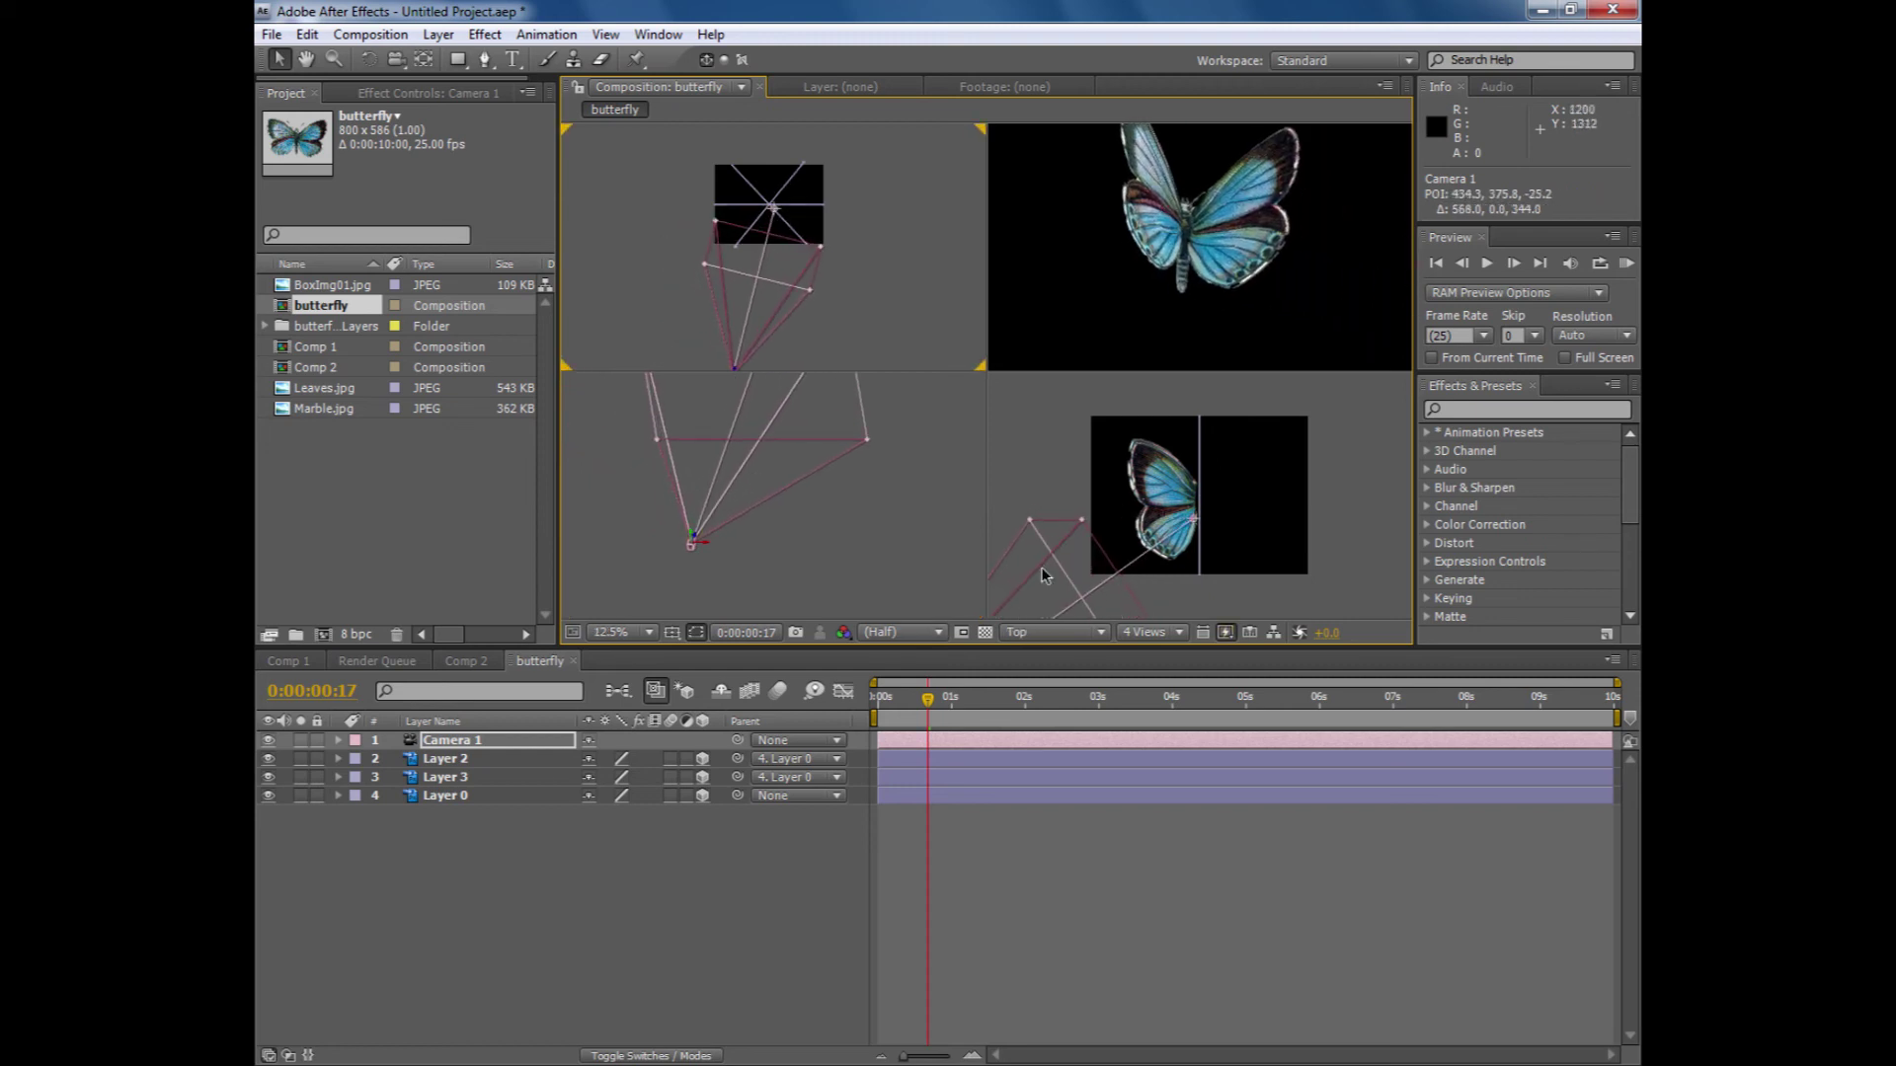
{"action": "scroll", "coordinate": [1100, 571], "scroll_direction": "down", "scroll_amount": 2}
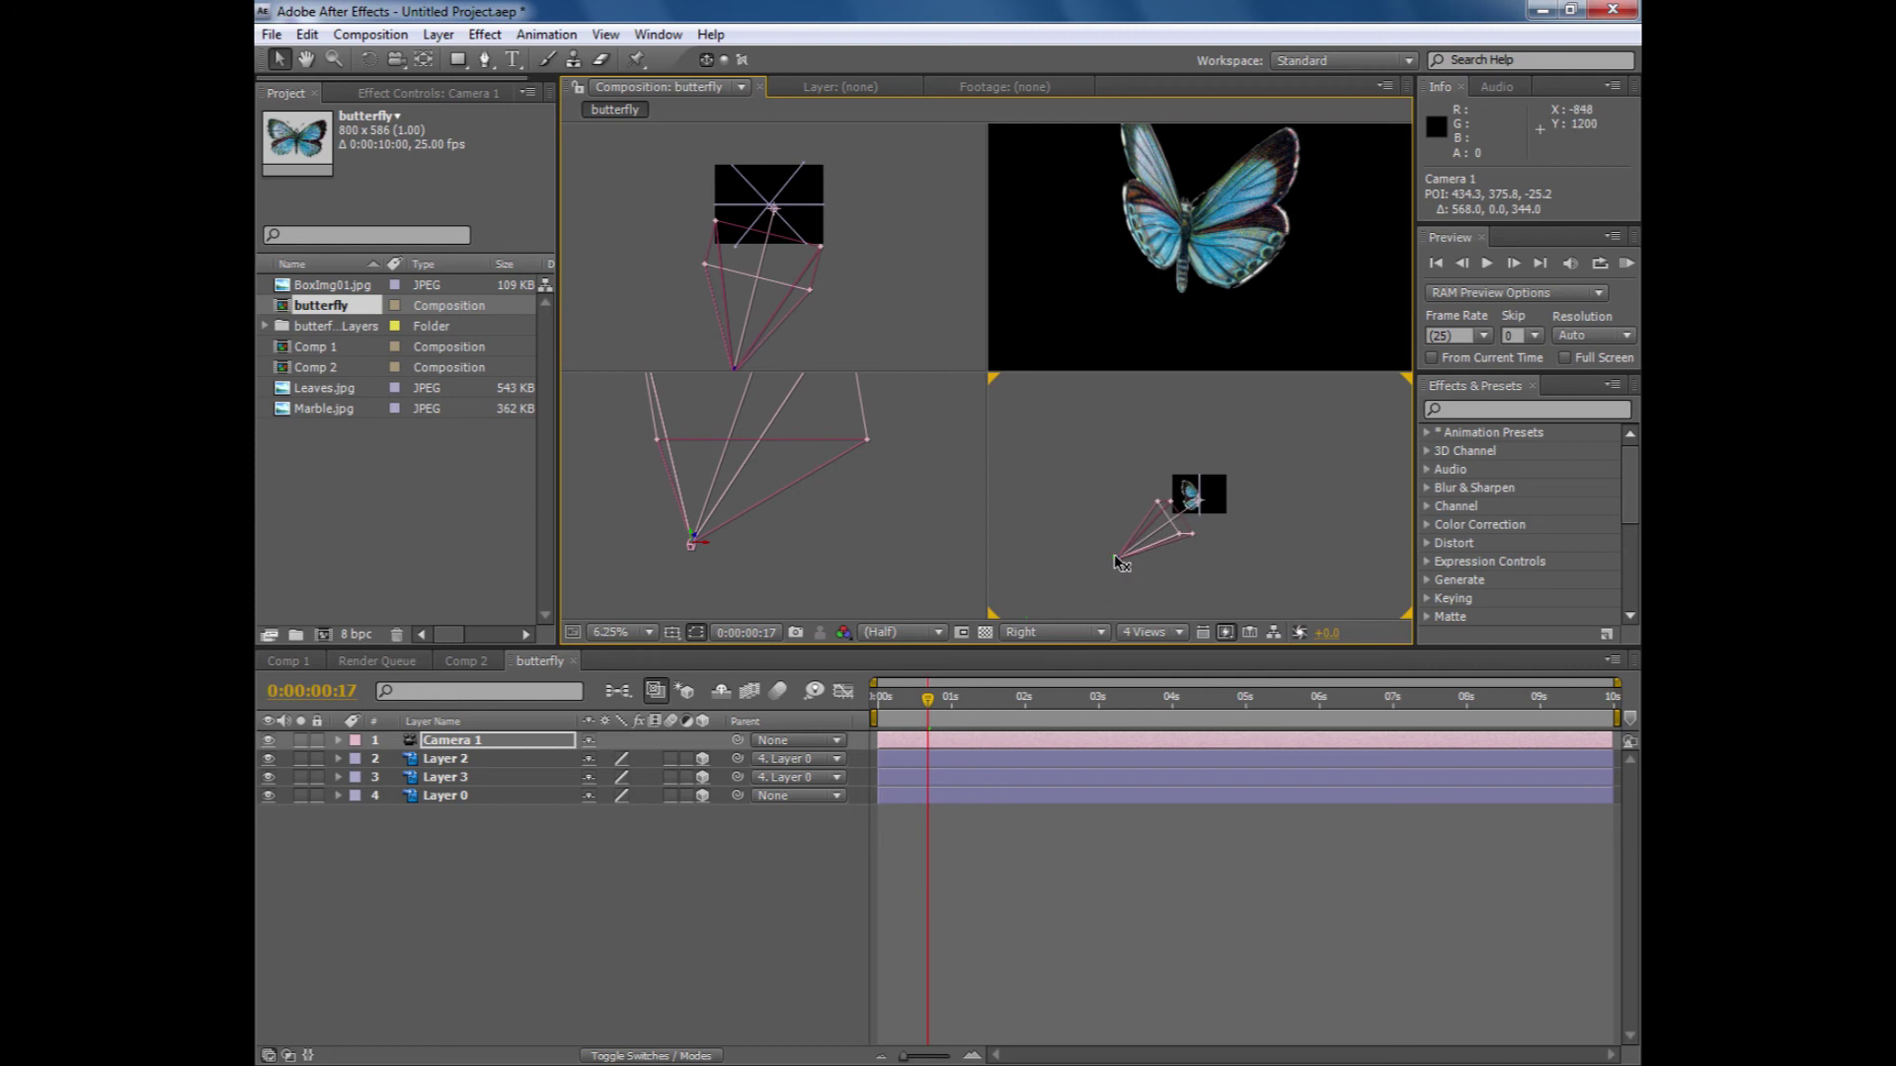
- Move Camera 1 in the Right view to a position of about 134, 669, -1655
{"action": "left_click_drag", "start_coordinate": [1116, 555], "coordinate": [1158, 525]}
{"action": "scroll", "coordinate": [1125, 573], "scroll_direction": "up", "scroll_amount": 1}
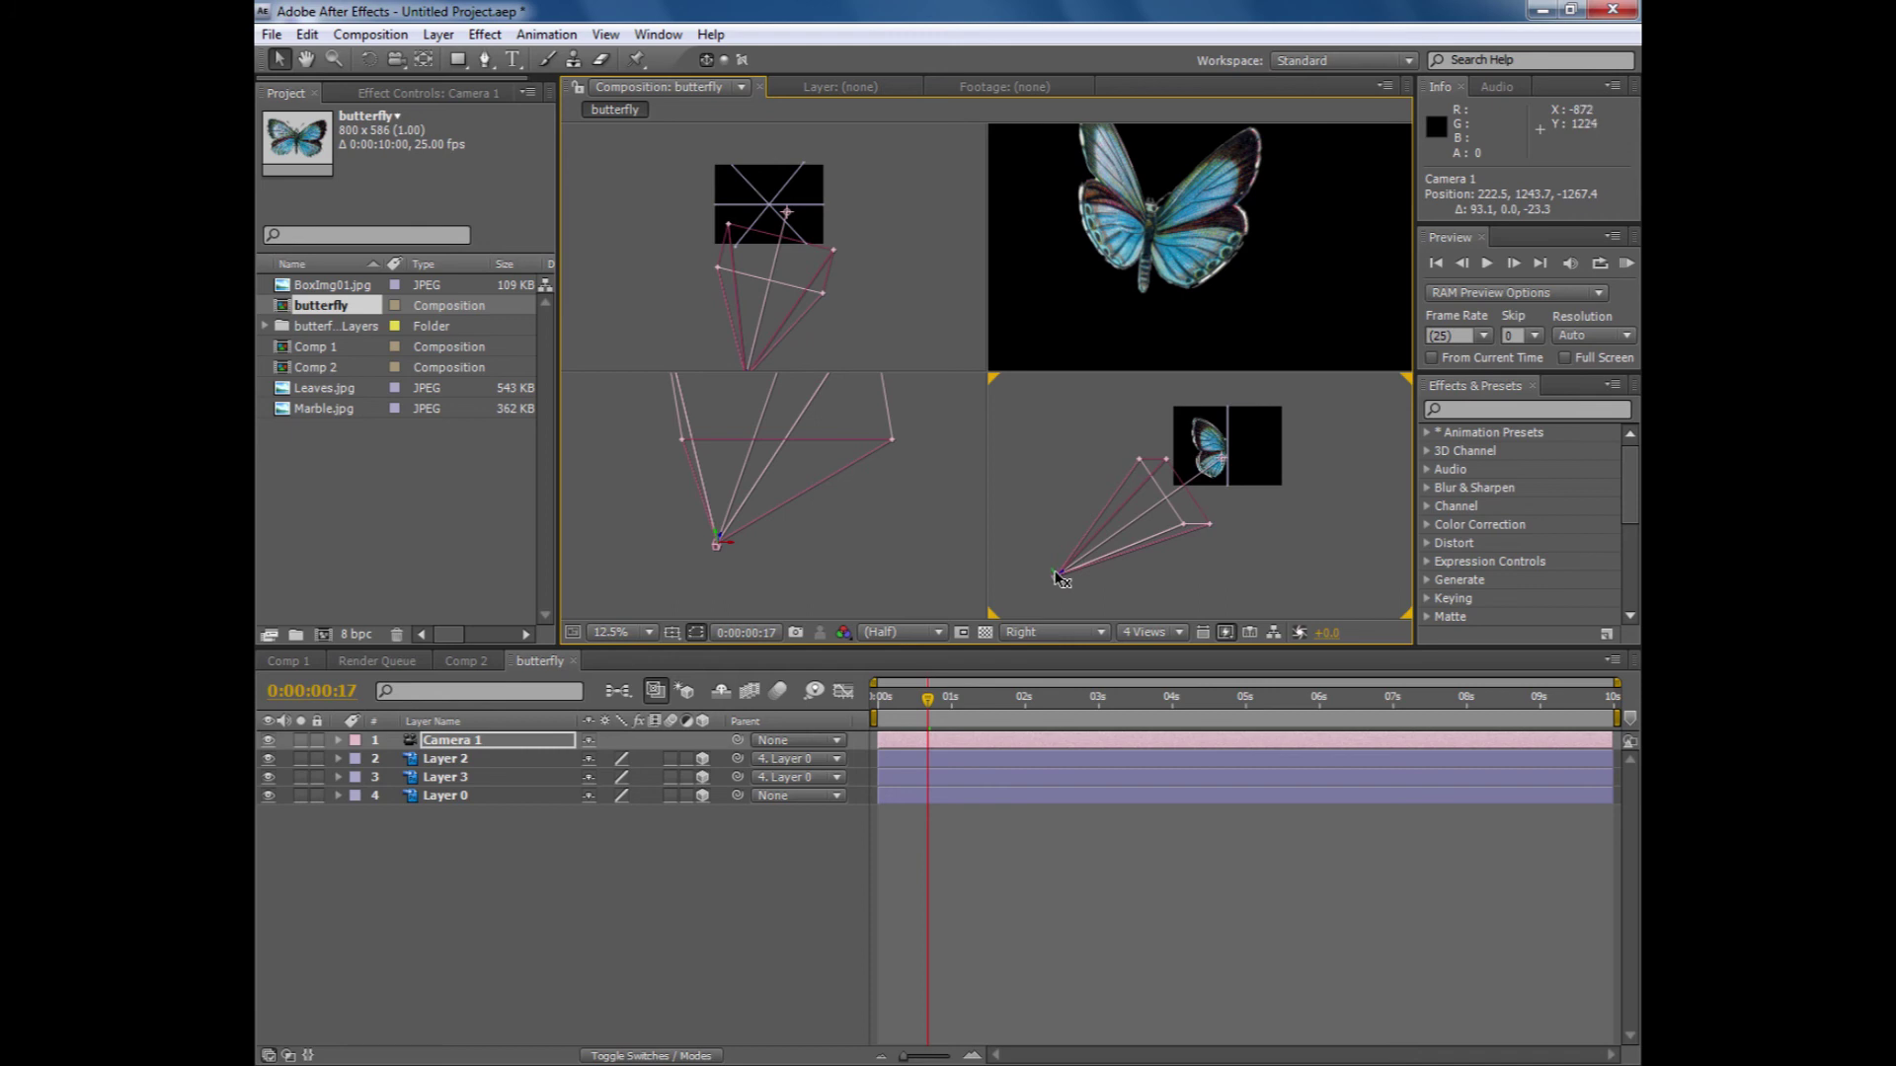
{"action": "left_click_drag", "start_coordinate": [1059, 577], "coordinate": [1172, 540]}
{"action": "scroll", "coordinate": [1102, 590], "scroll_direction": "up", "scroll_amount": 1}
{"action": "left_click_drag", "start_coordinate": [1058, 565], "coordinate": [1056, 339]}
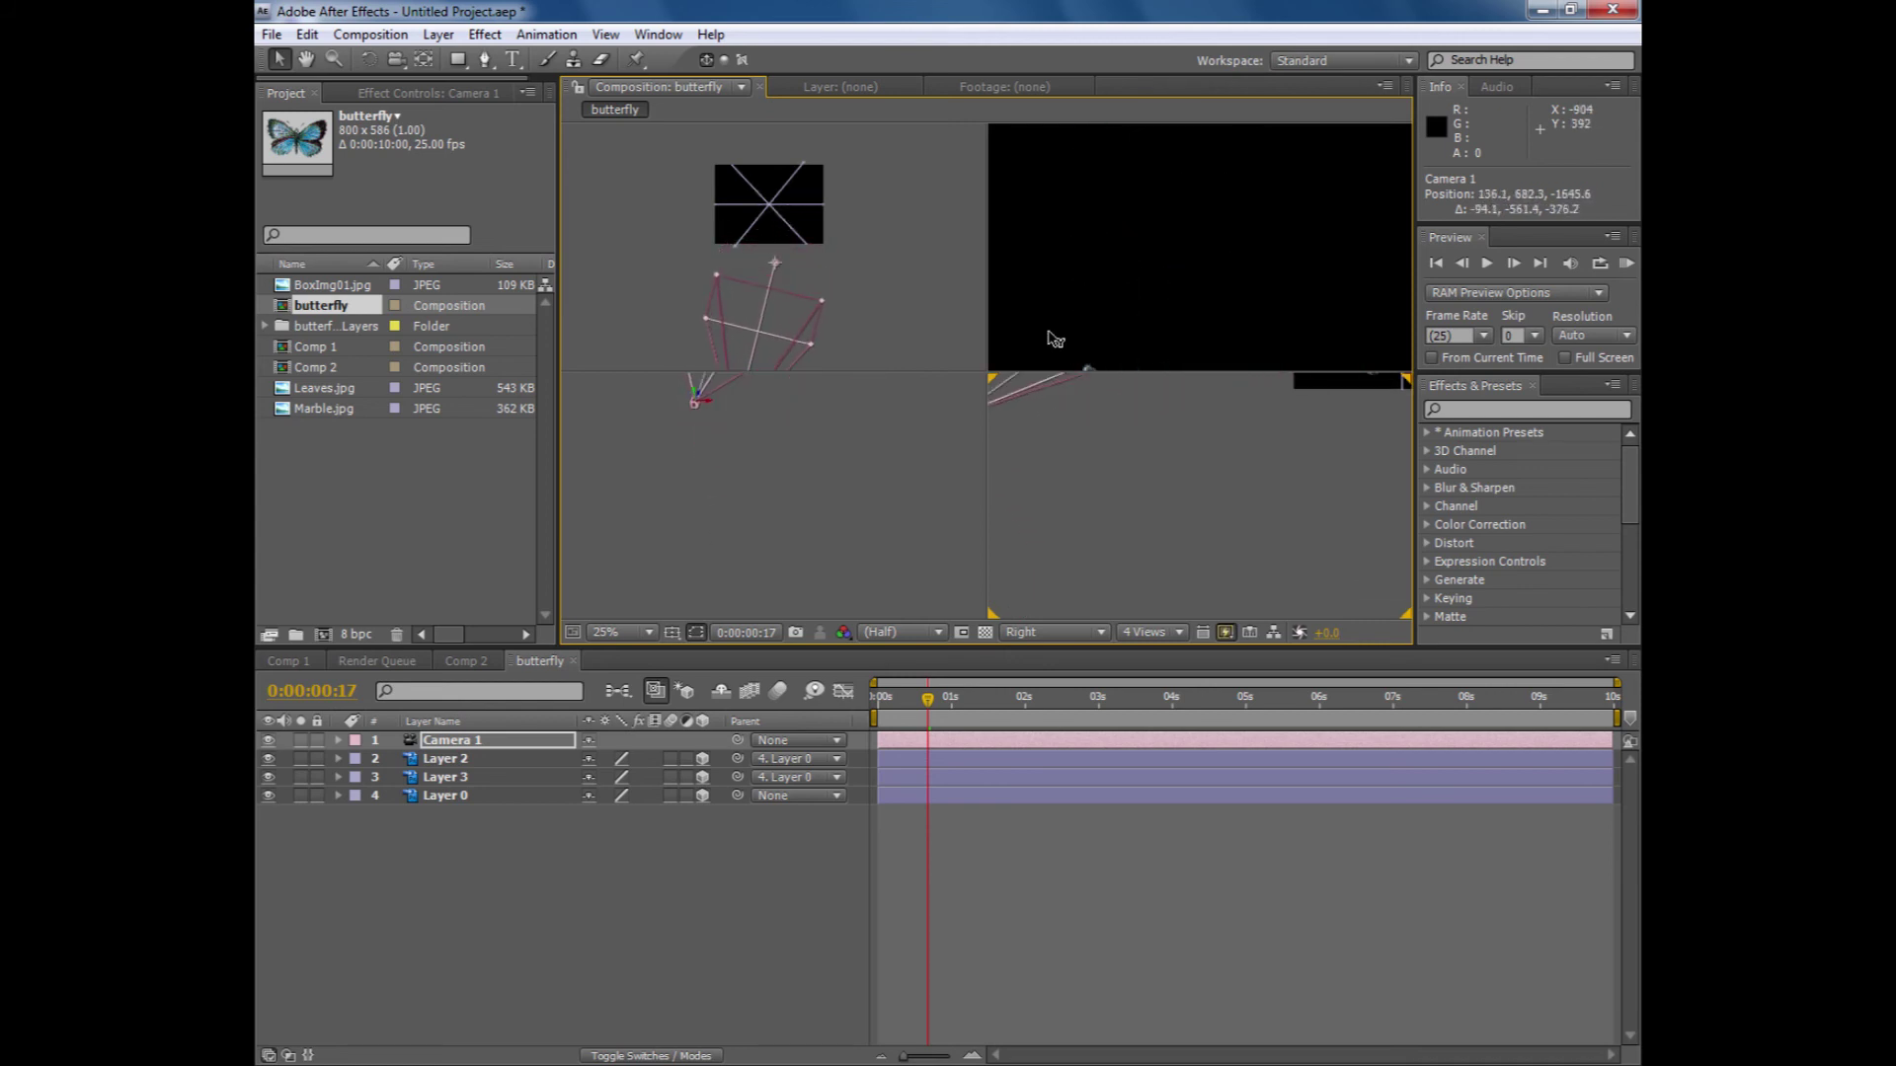
{"action": "left_click", "coordinate": [1055, 339]}
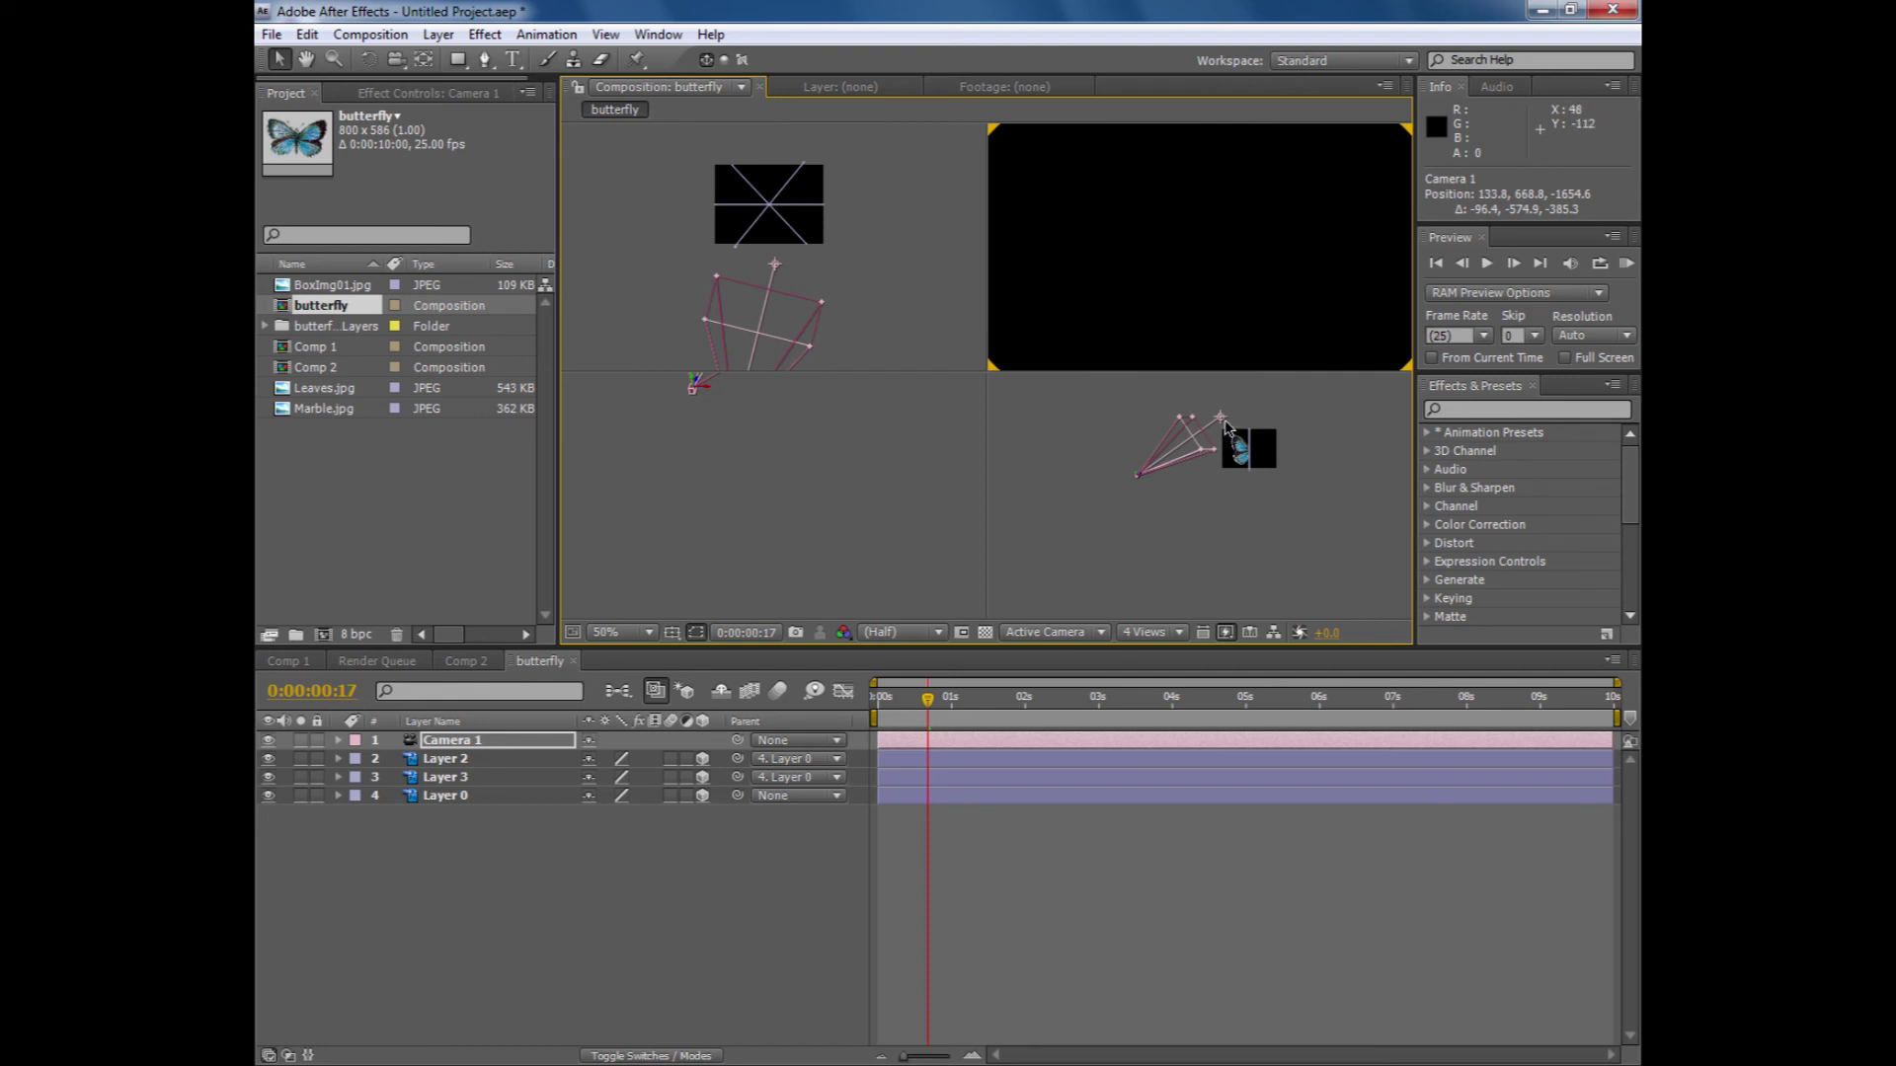
- Reselect Camera 1 and re-aim its point of interest in the Right view at the butterfly, about 439, 281, -132
{"action": "left_click", "coordinate": [1225, 425]}
{"action": "left_click", "coordinate": [1140, 481]}
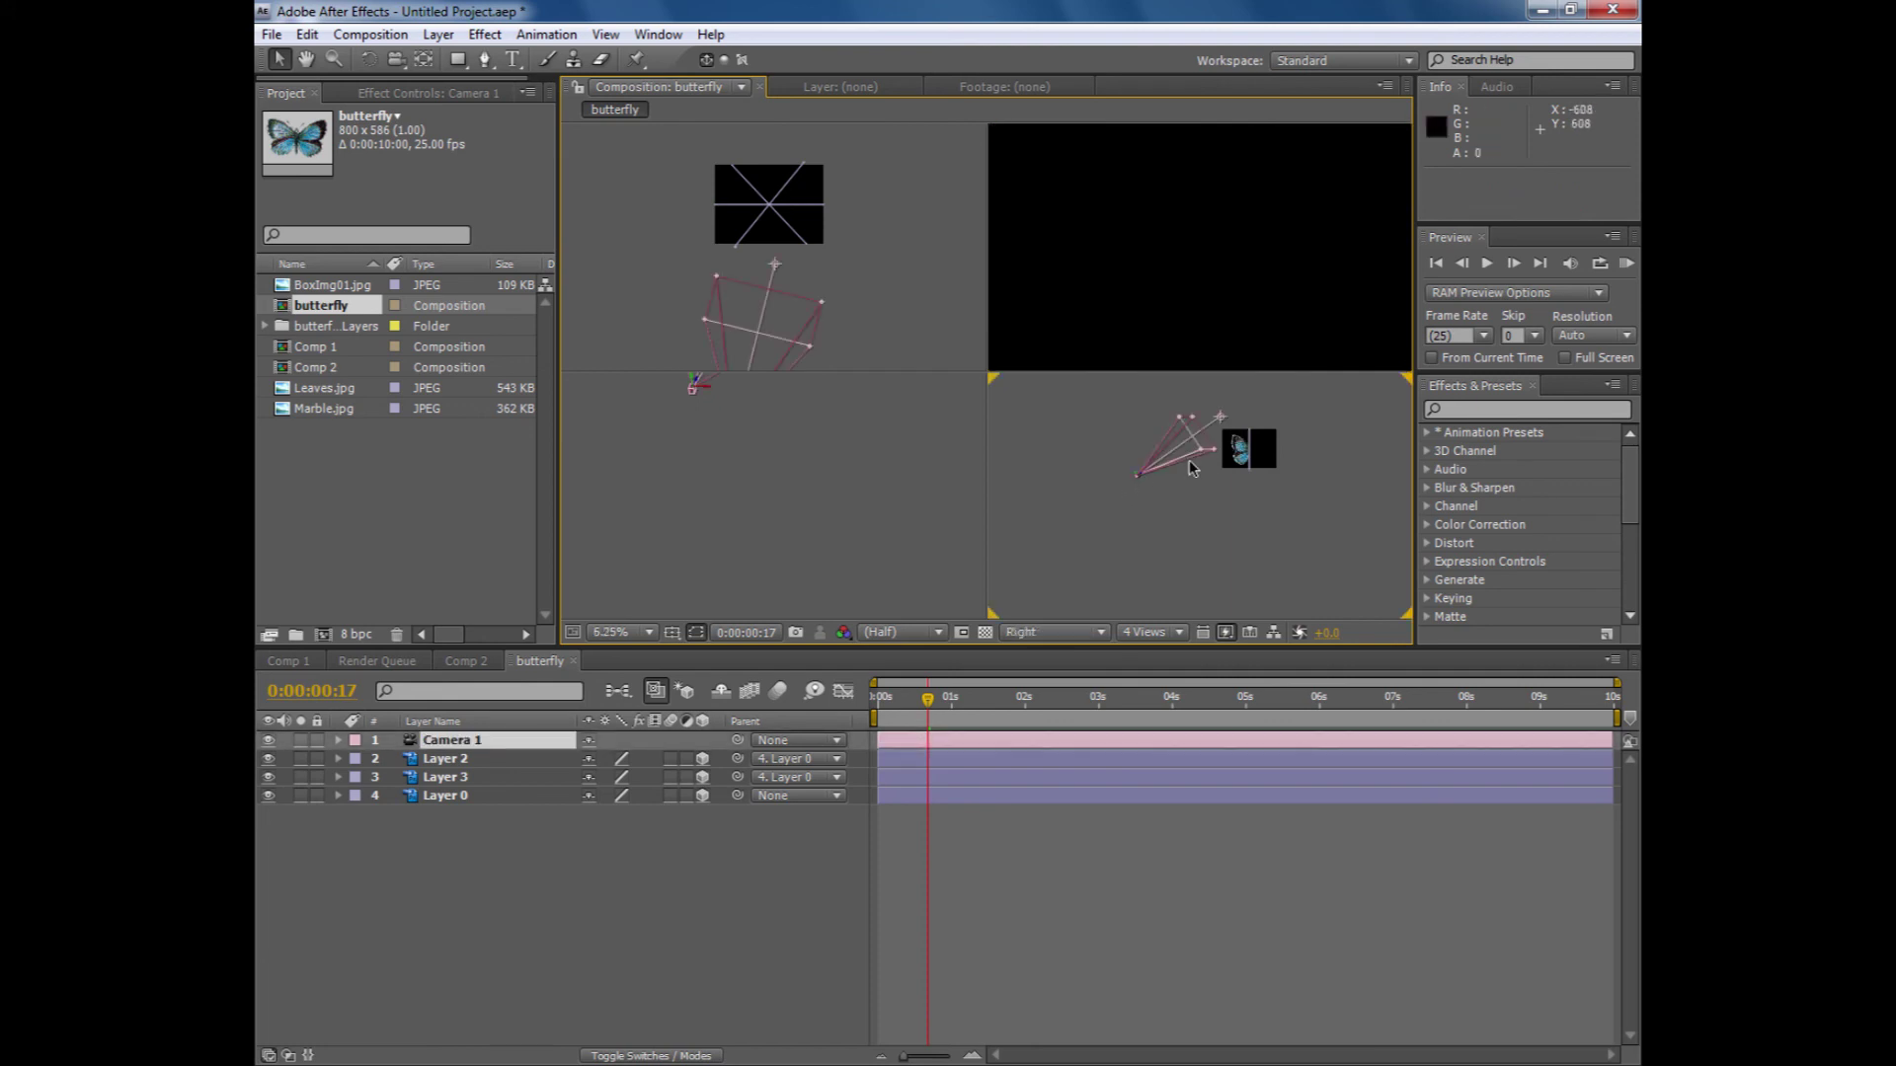
{"action": "left_click_drag", "start_coordinate": [1224, 422], "coordinate": [1244, 450]}
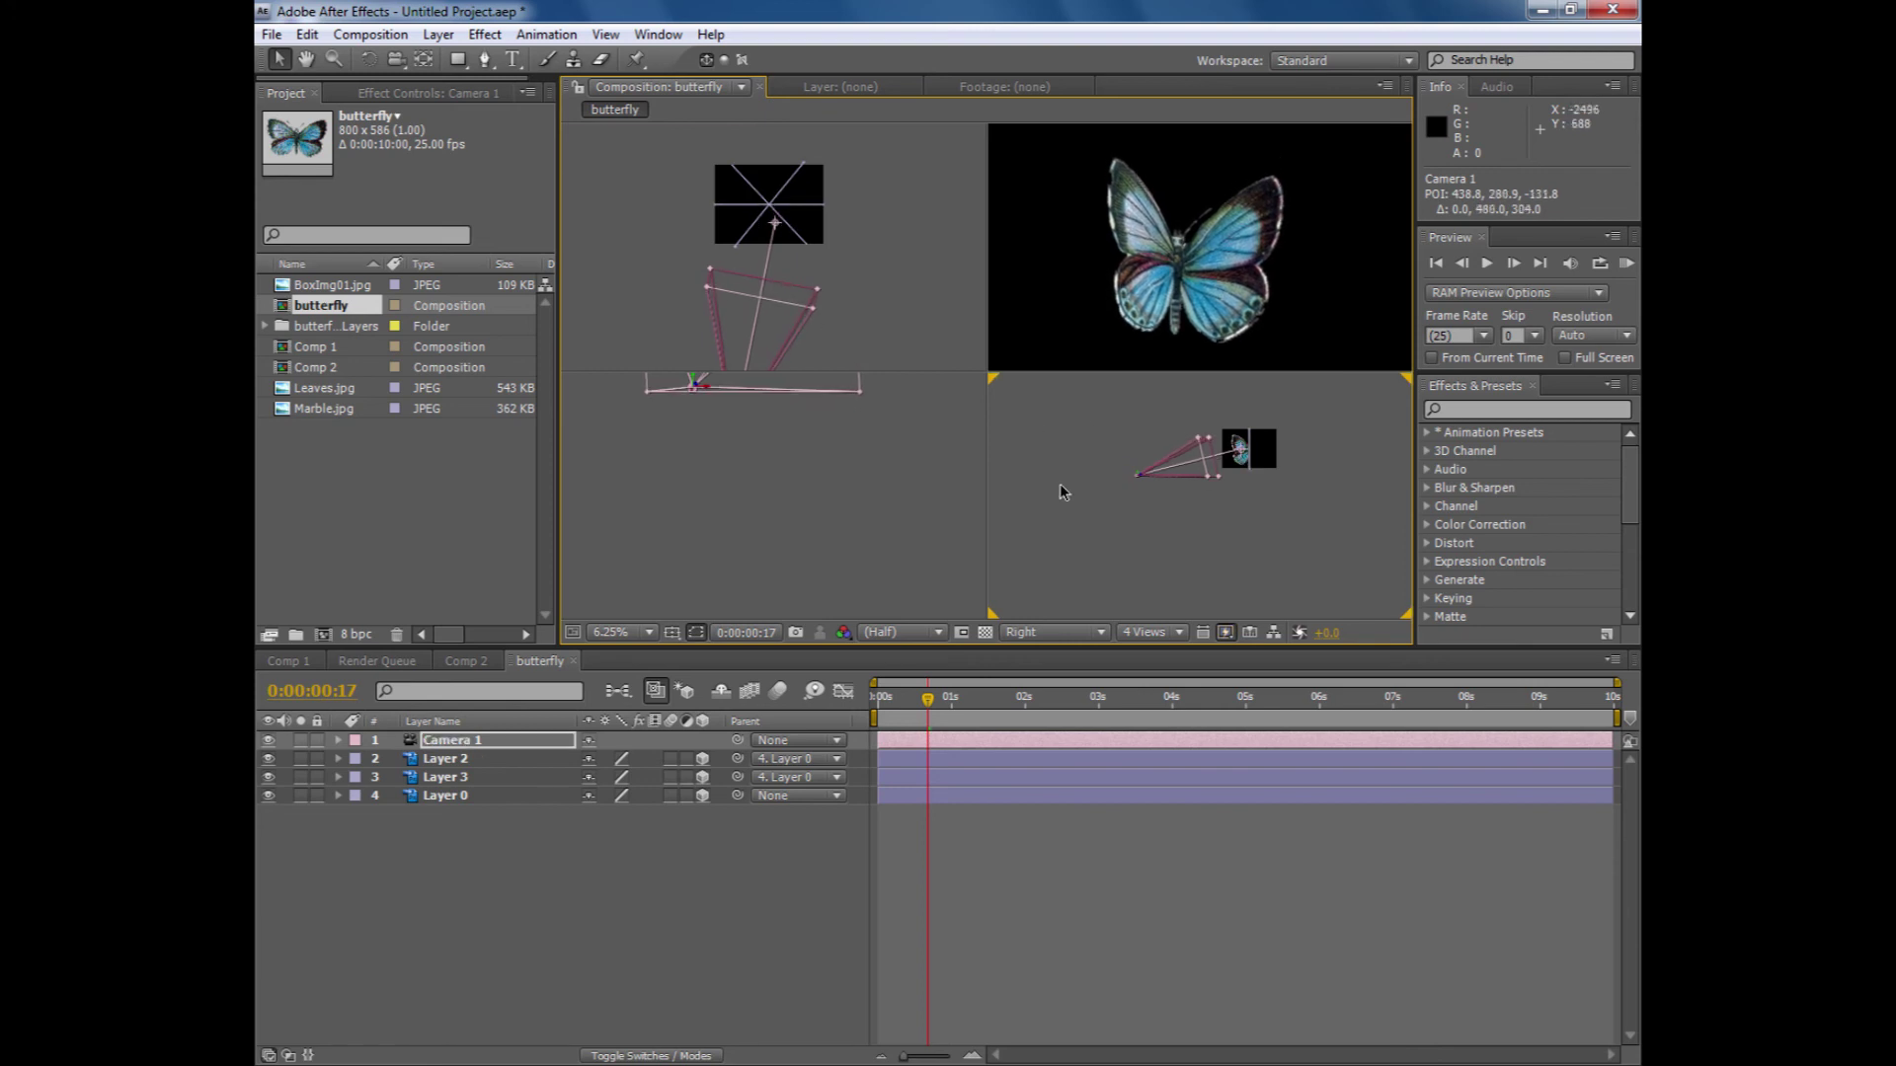
- Orbit Camera 1 below the butterfly in the Active Camera view, to a position of about 514, 1765, -726
{"action": "left_click", "coordinate": [800, 491]}
{"action": "left_click", "coordinate": [395, 60]}
{"action": "left_click_drag", "start_coordinate": [1114, 278], "coordinate": [1216, 308]}
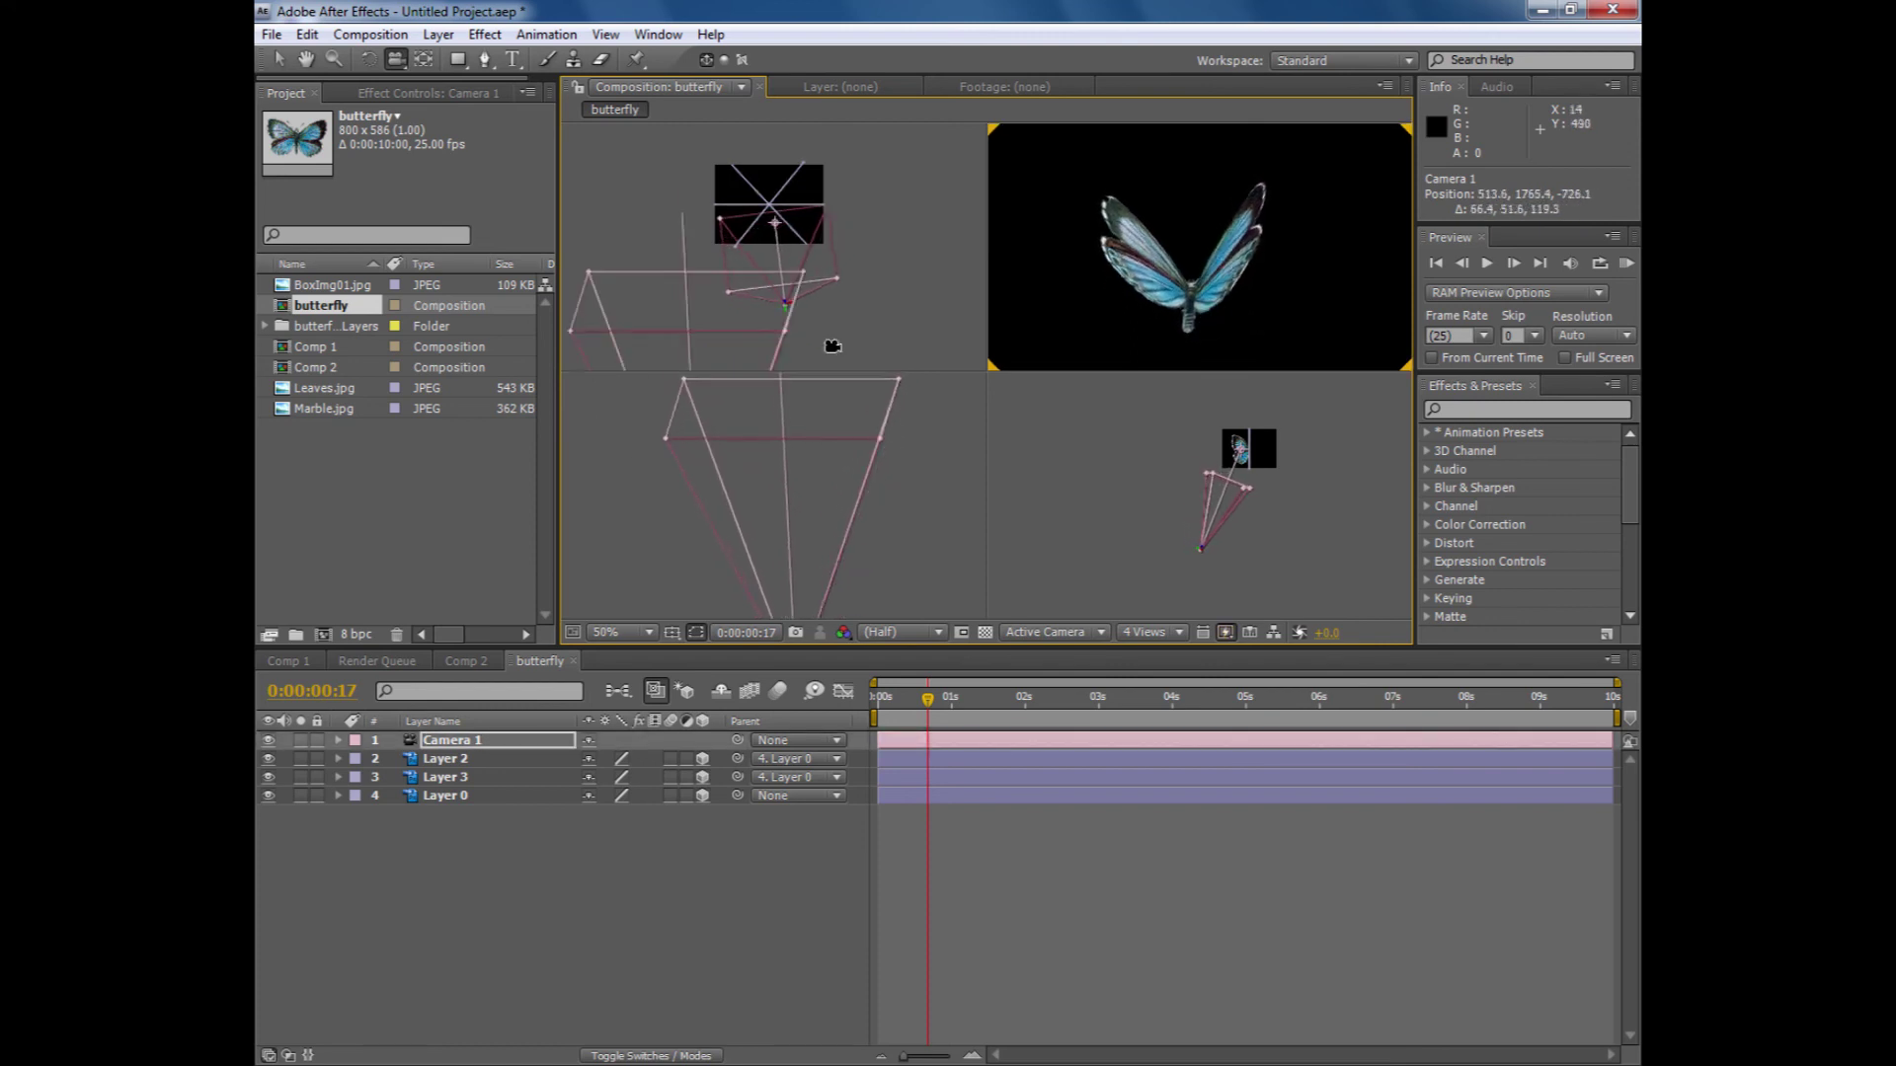
{"action": "left_click", "coordinate": [787, 313]}
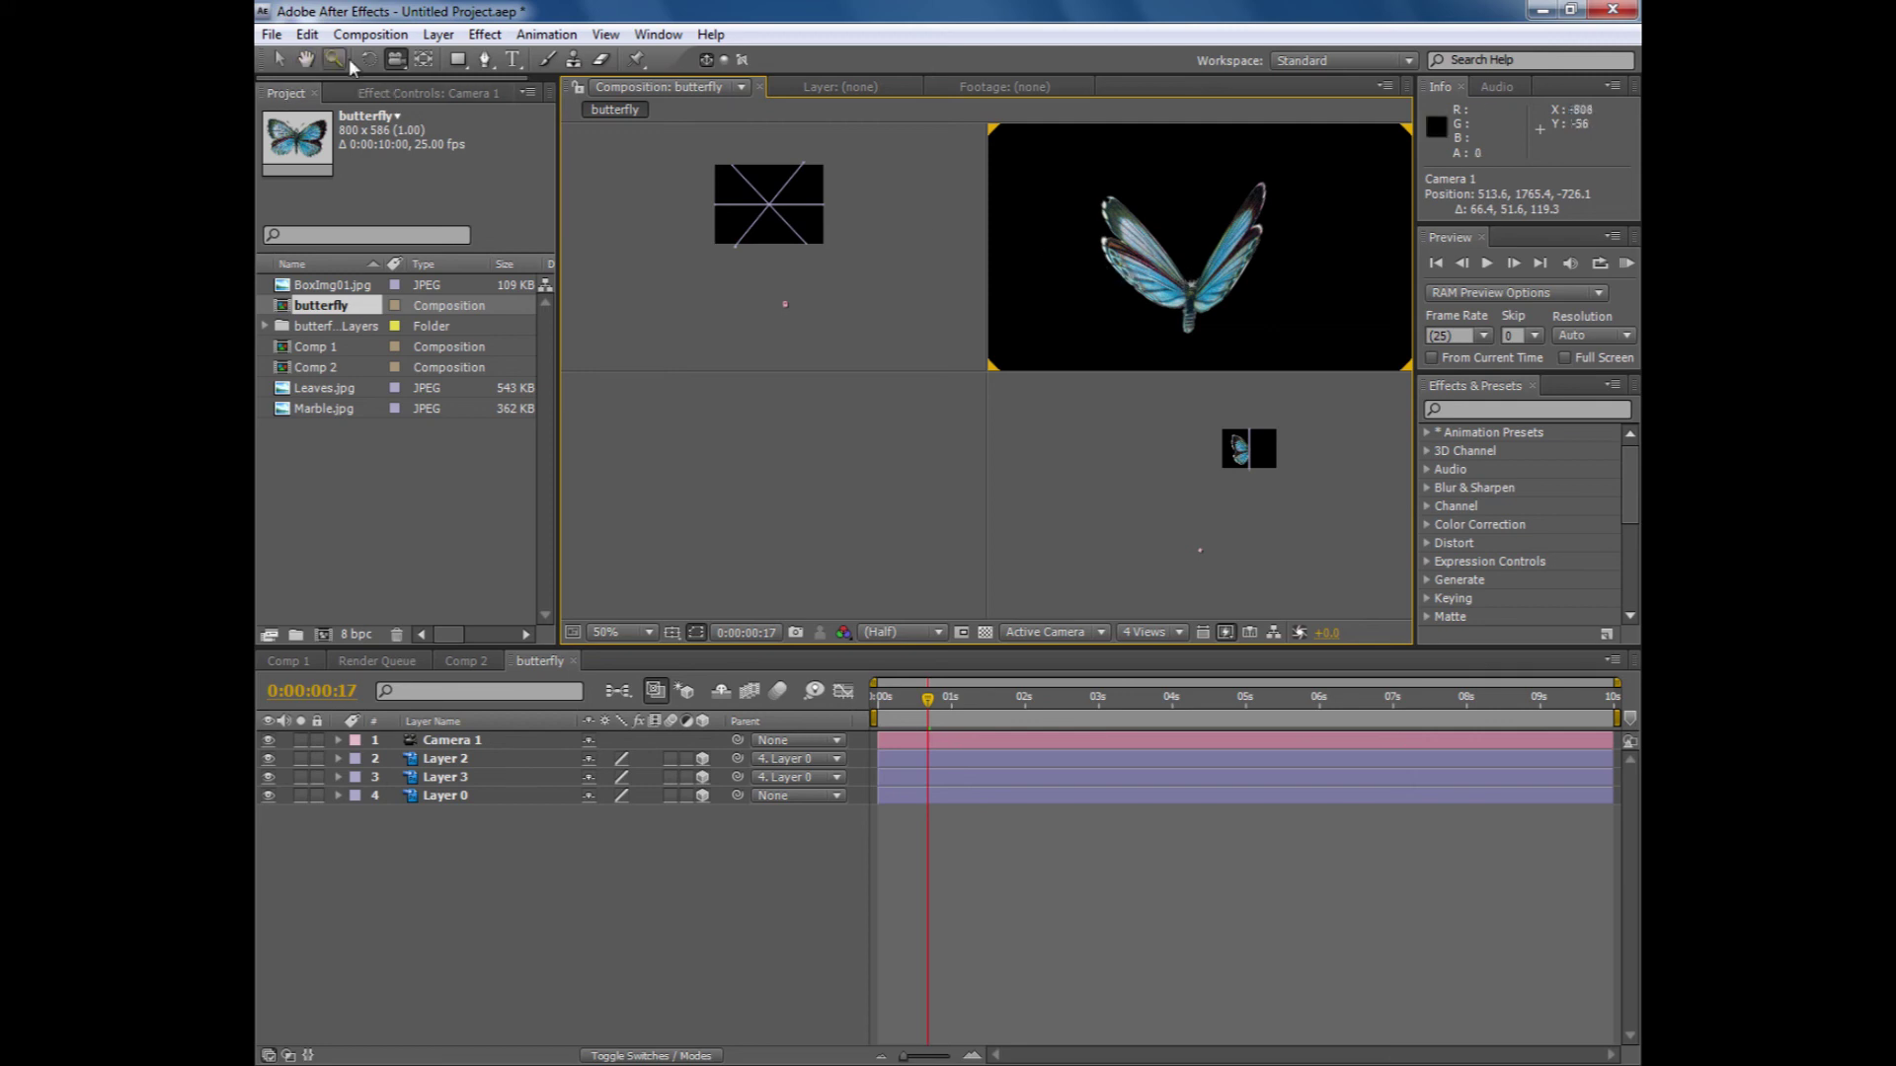
- Orbit Camera 1 in the Active Camera view to the butterfly's side, at a position of about 2006, -10, -278
{"action": "left_click", "coordinate": [395, 59]}
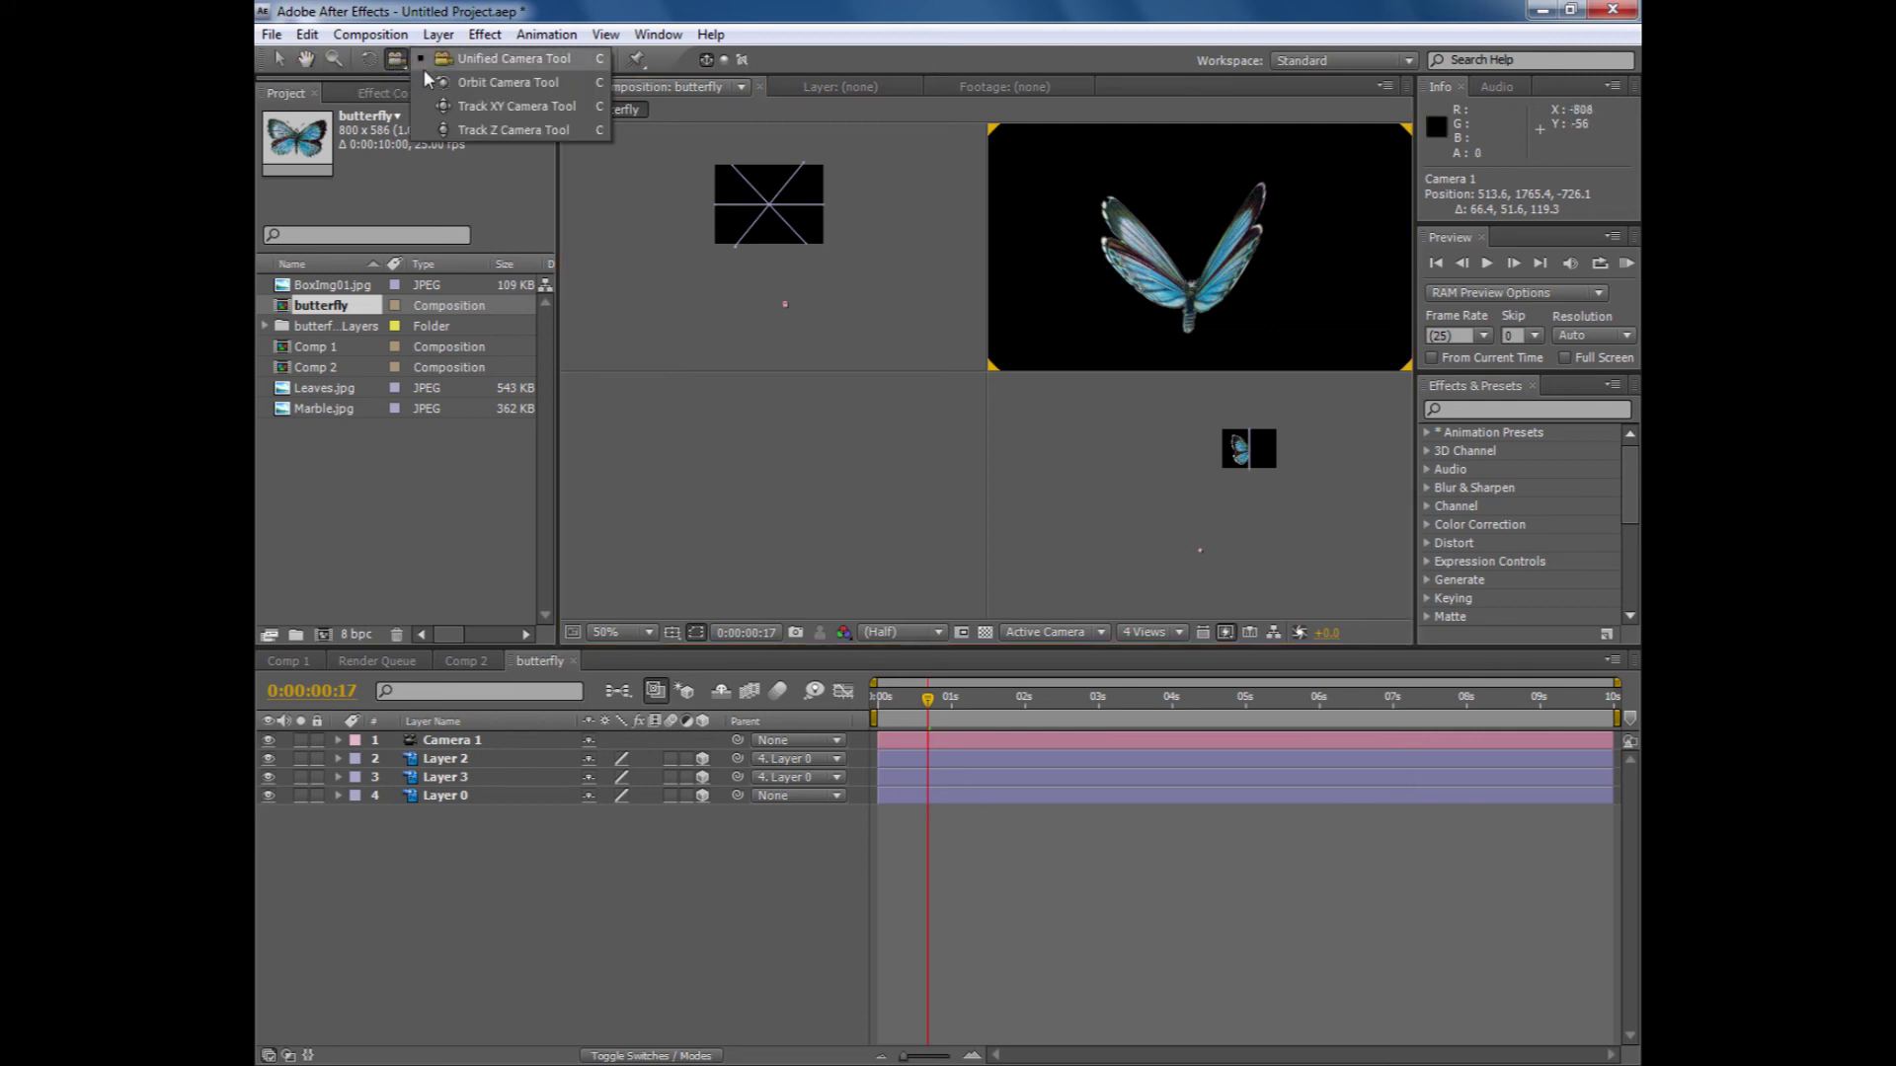
{"action": "left_click", "coordinate": [514, 59]}
{"action": "left_click_drag", "start_coordinate": [1165, 287], "coordinate": [1316, 235]}
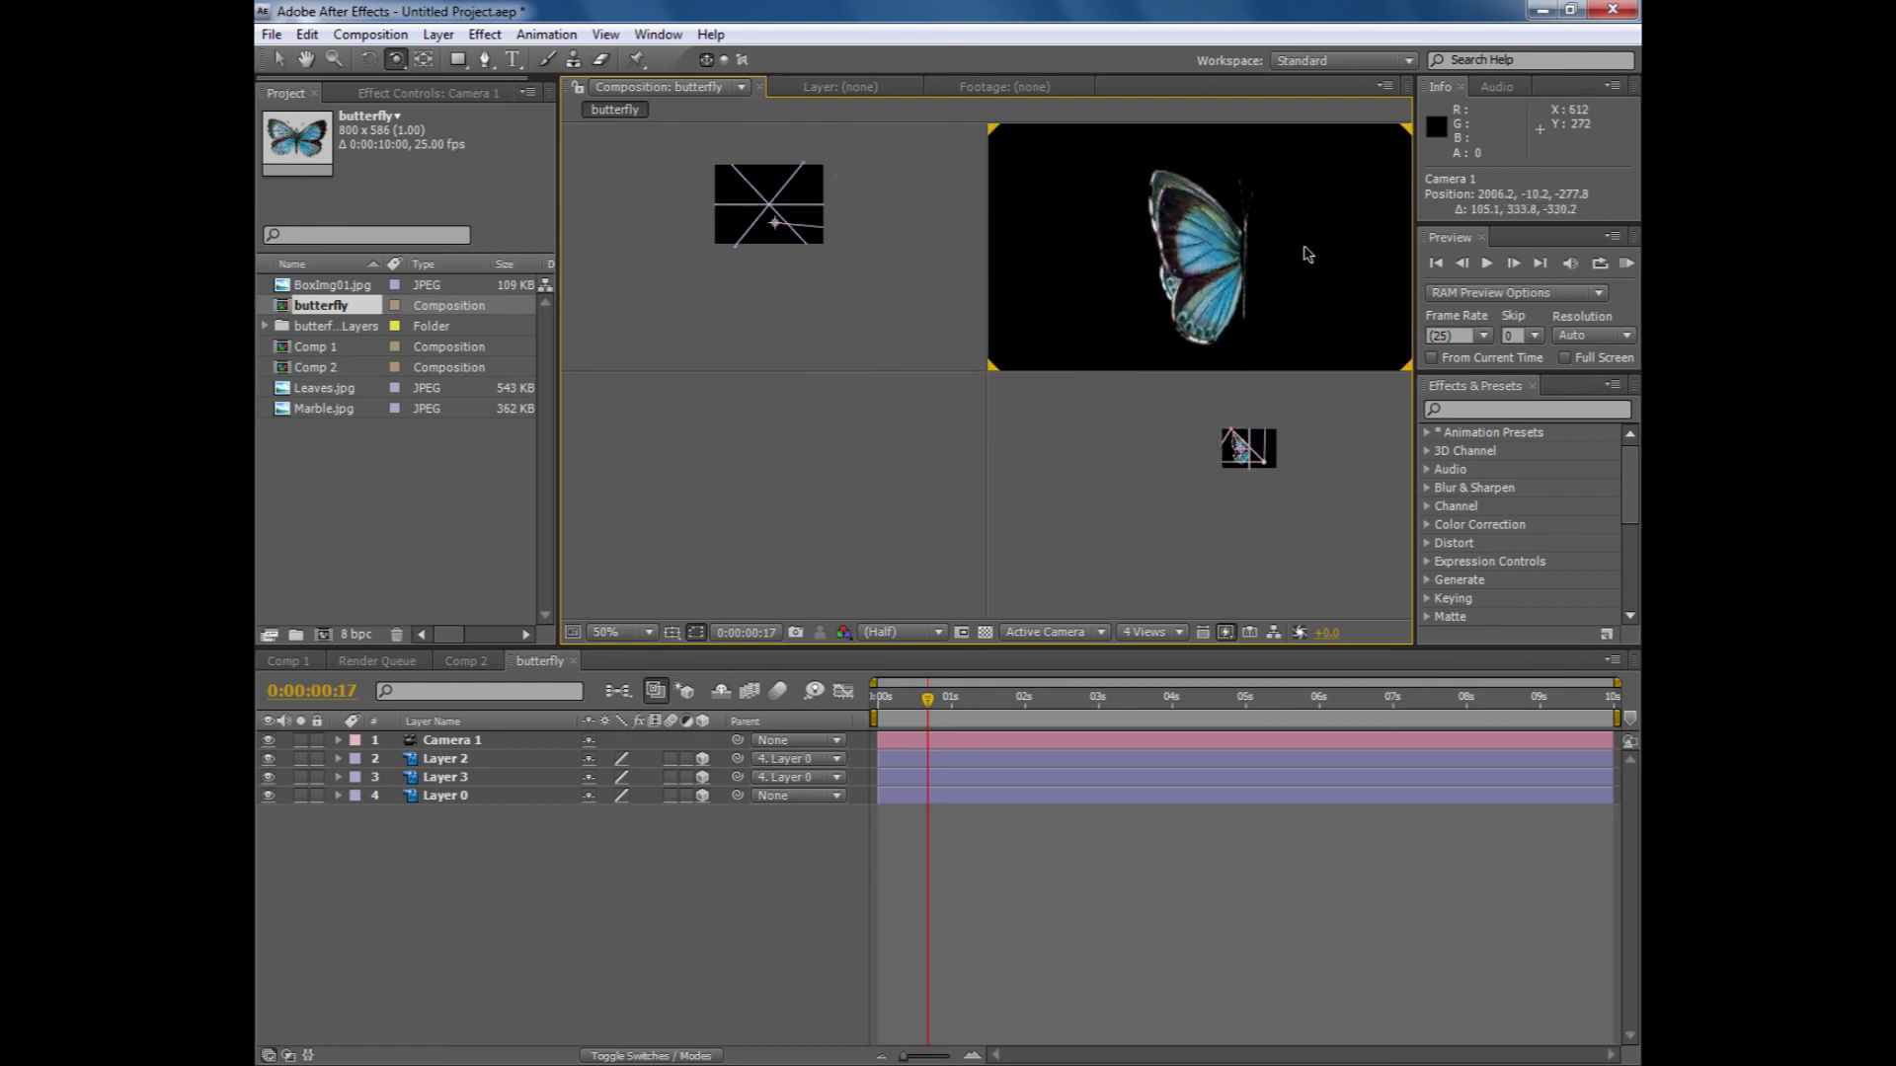
{"action": "left_click", "coordinate": [282, 59]}
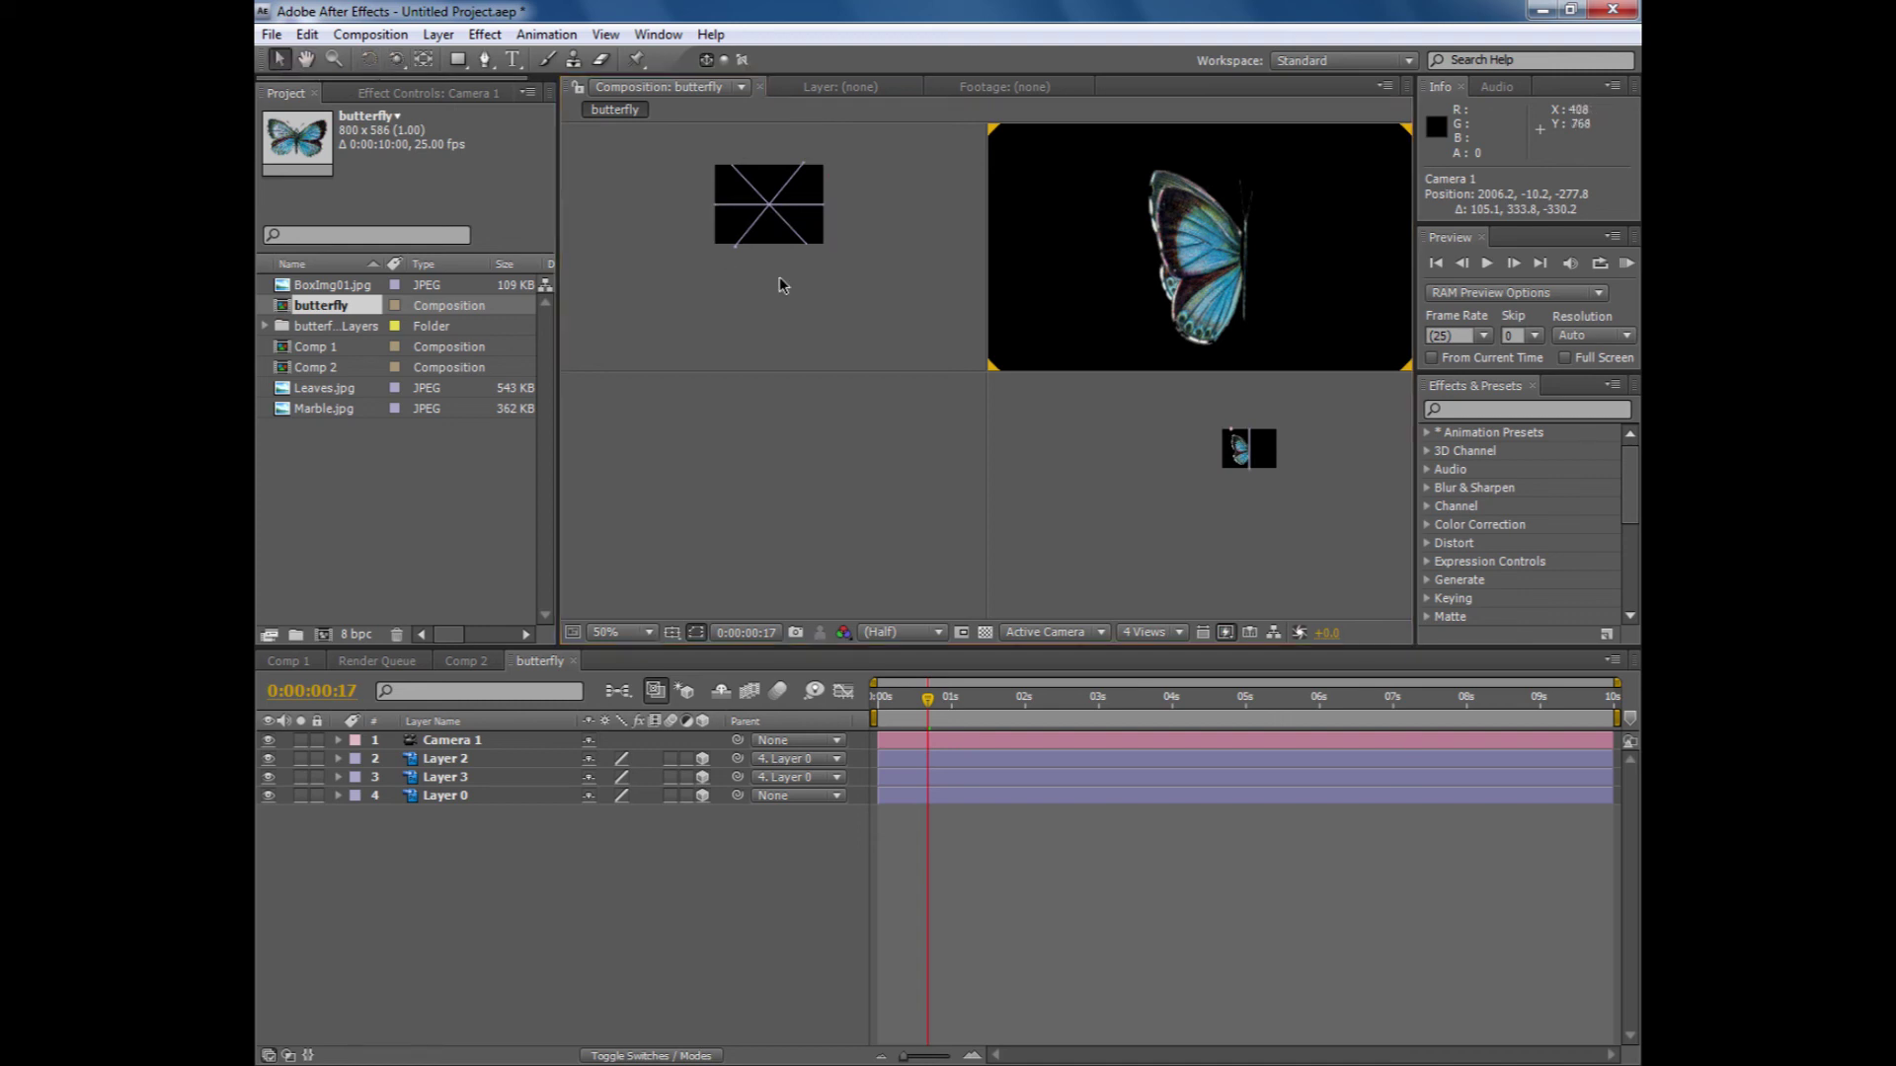
- Move Camera 1 in the Top view to about 2234, -54, -373 and its point of interest in the Front view to about 563, 285, -227
{"action": "left_click", "coordinate": [447, 741]}
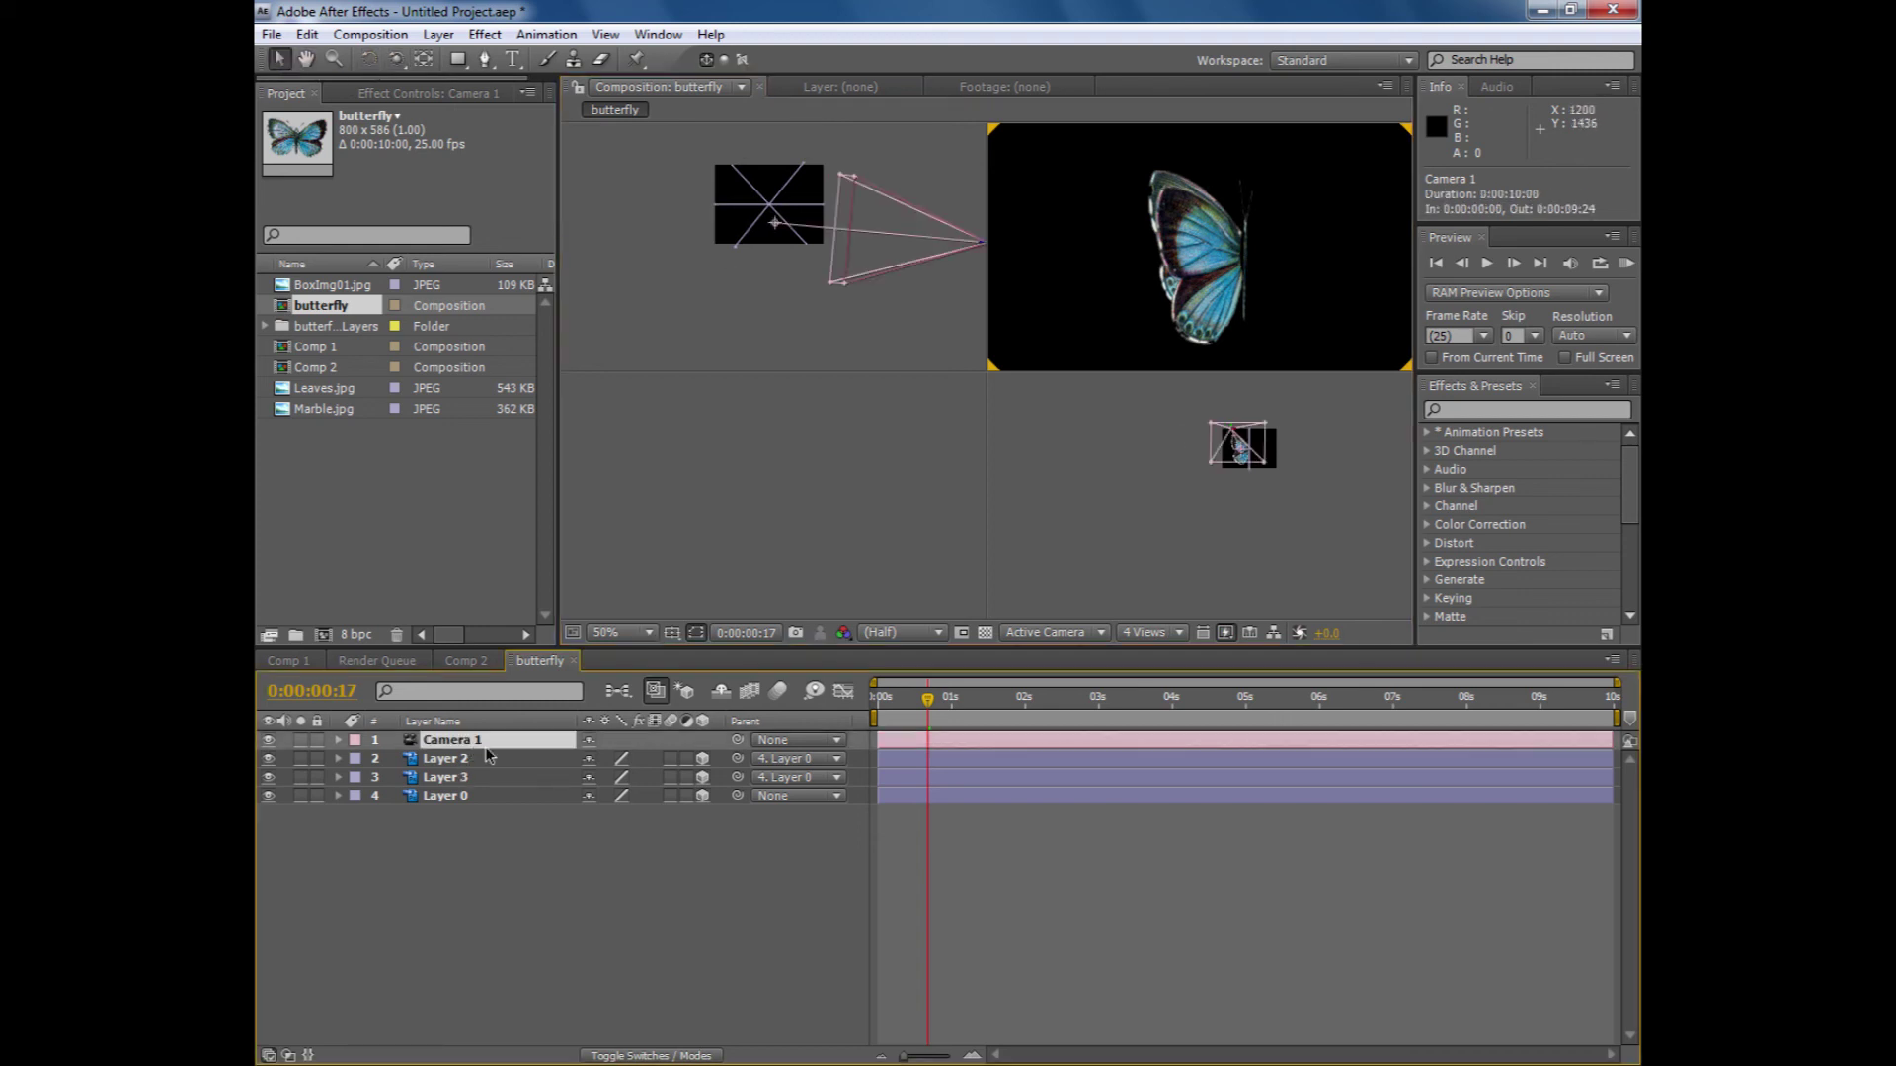
{"action": "left_click", "coordinate": [822, 521]}
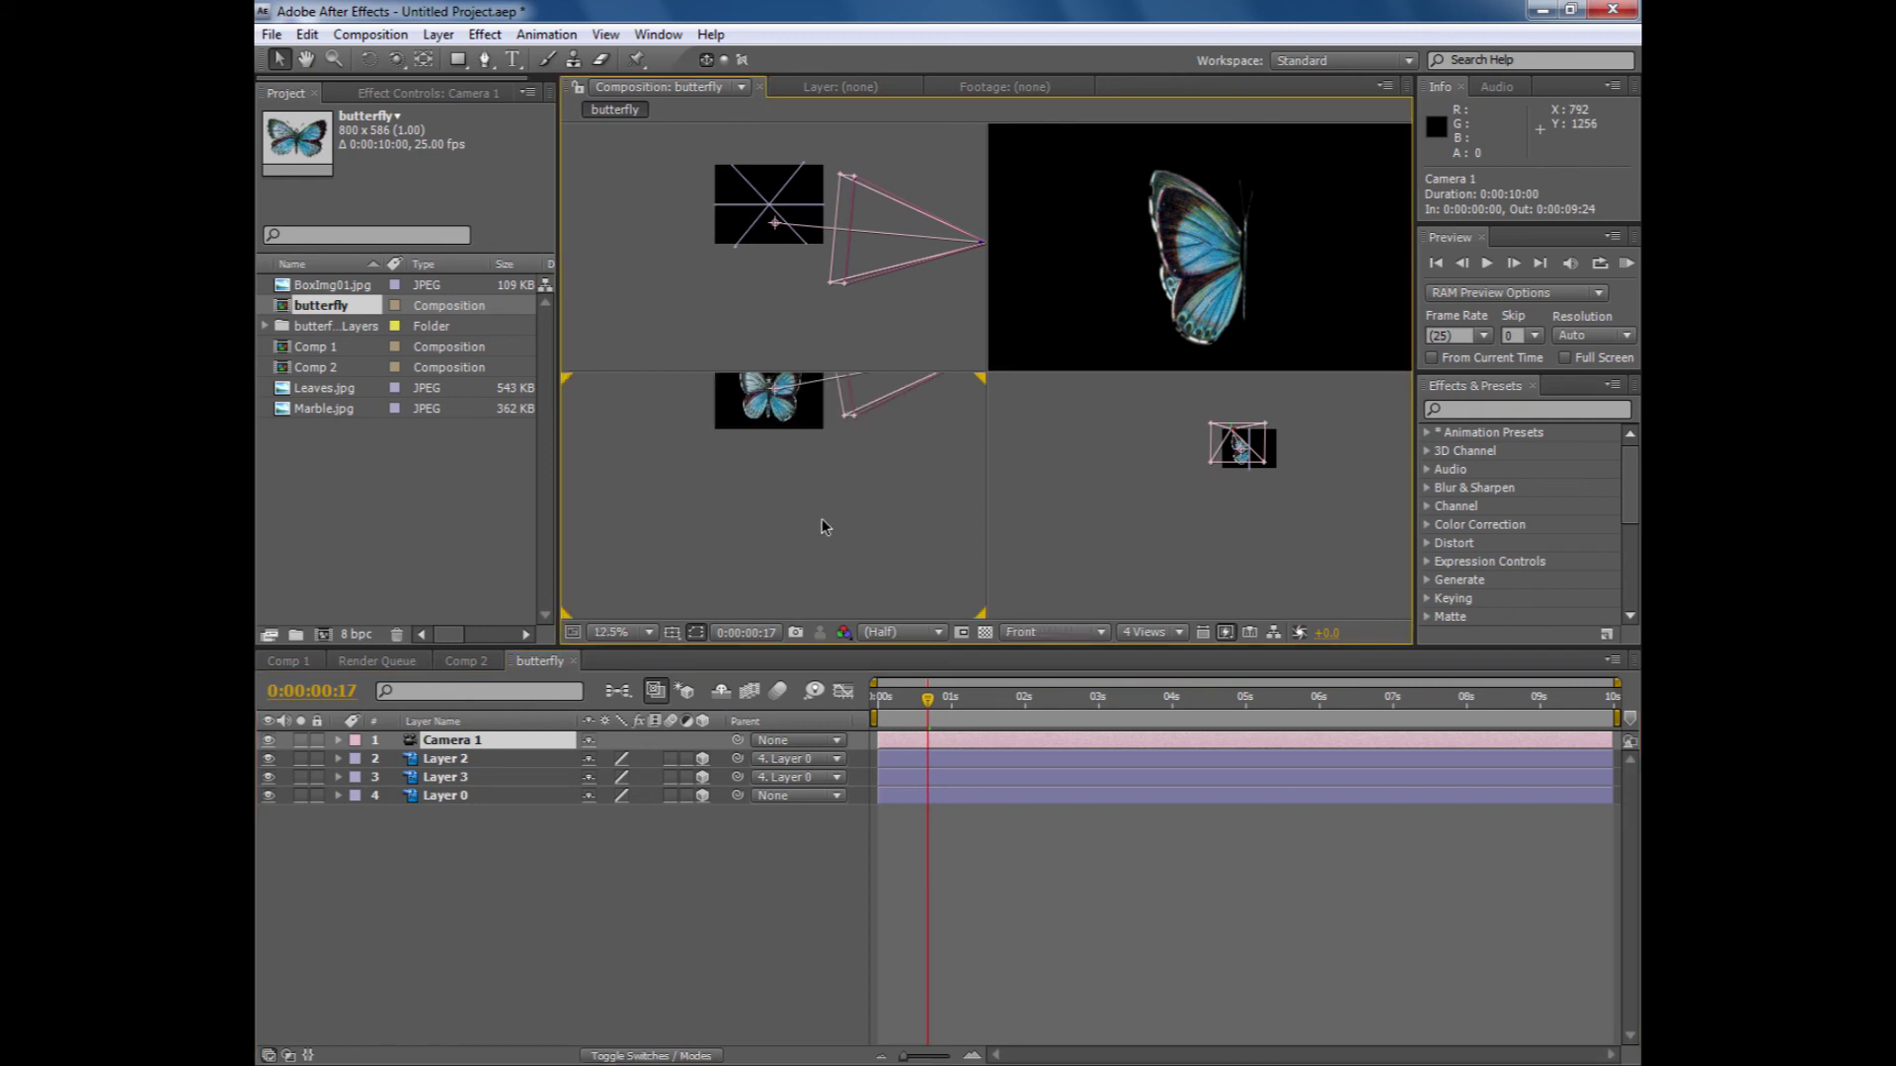
{"action": "left_click", "coordinate": [849, 512]}
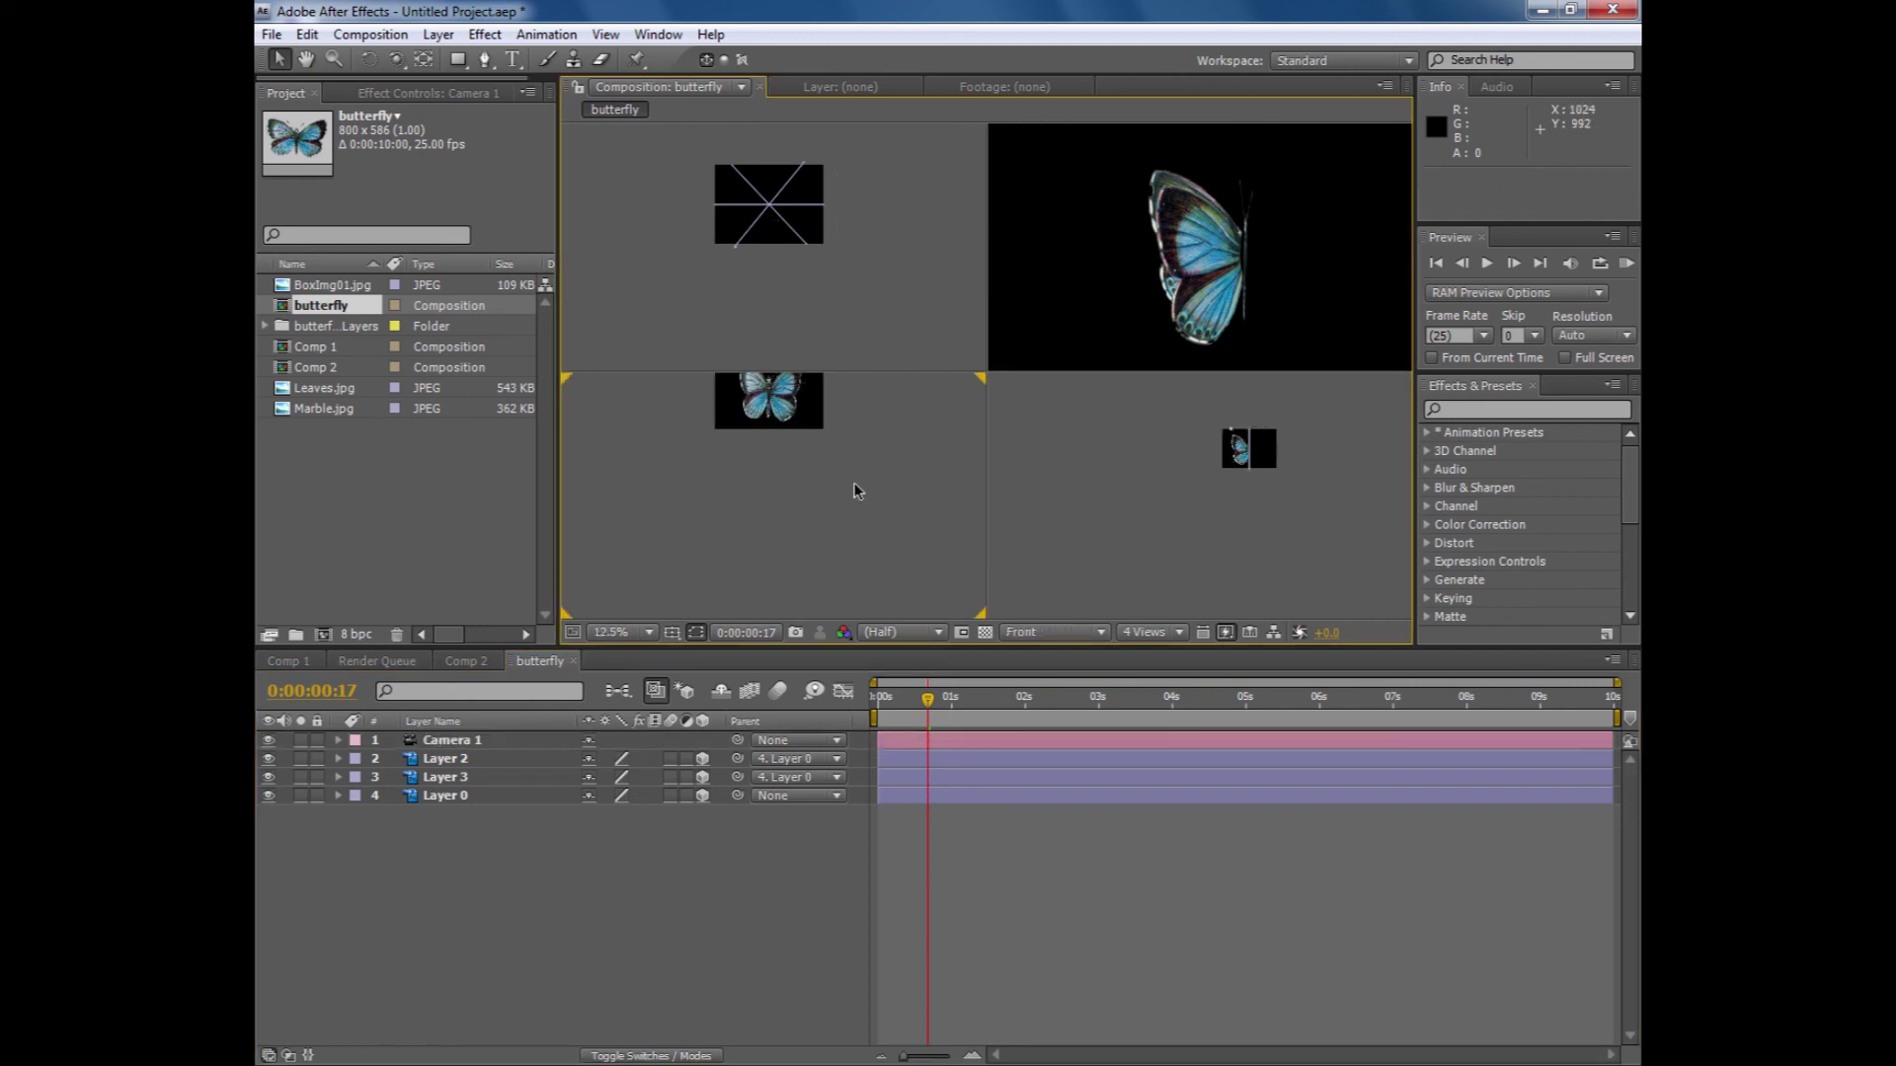
{"action": "left_click_drag", "start_coordinate": [856, 491], "coordinate": [822, 591]}
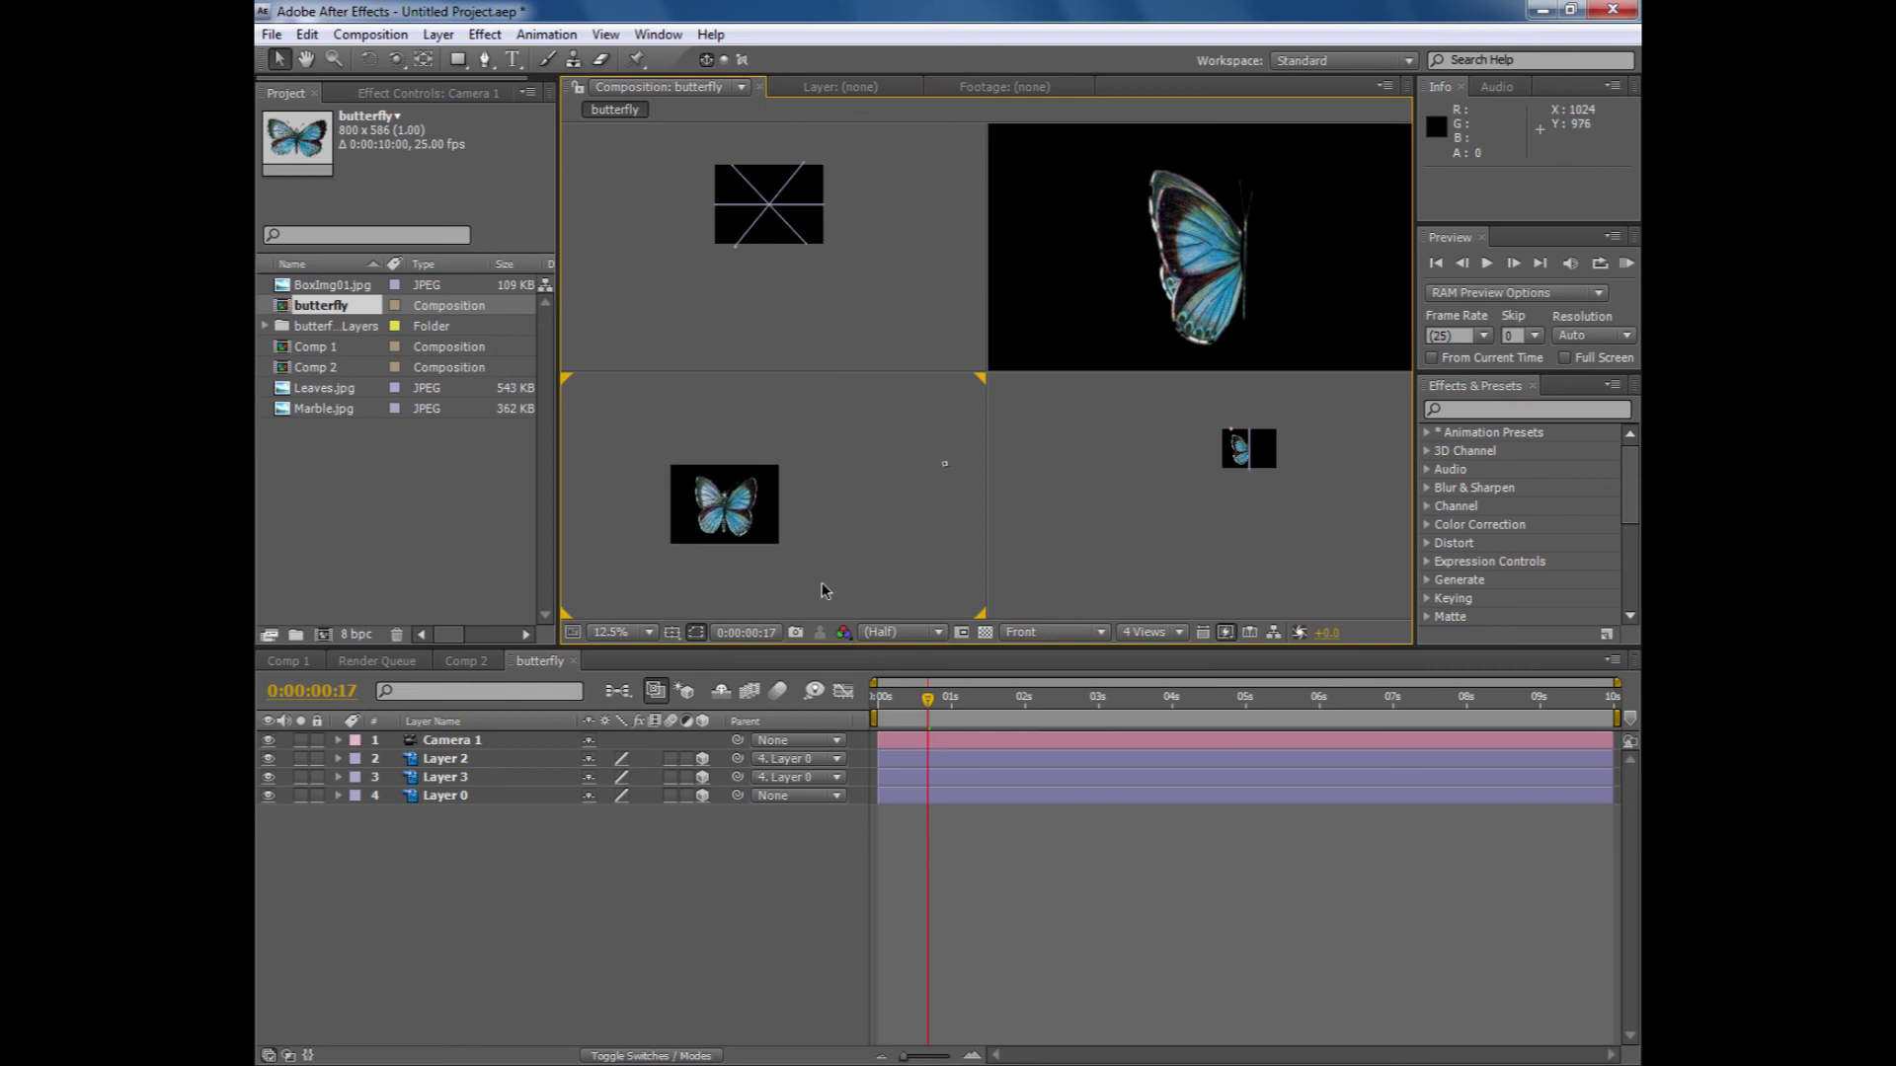
{"action": "left_click", "coordinate": [945, 464]}
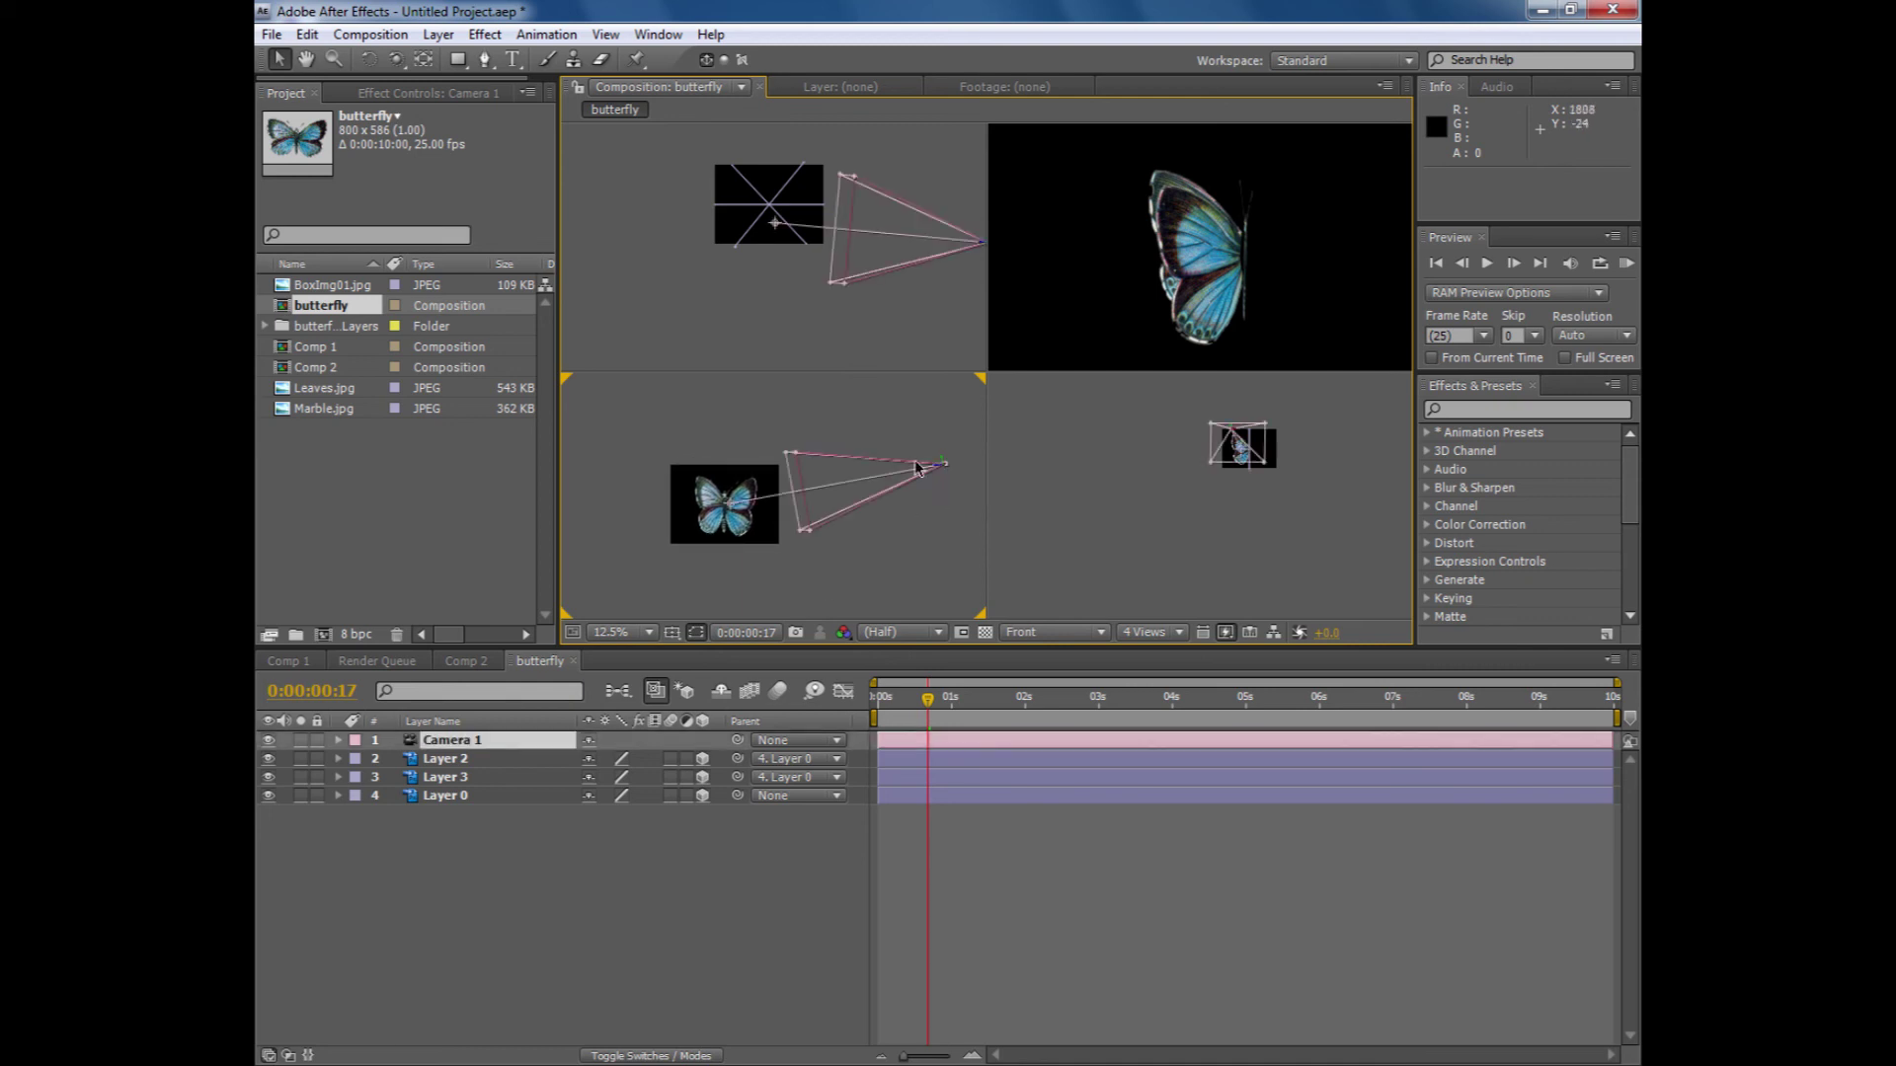
{"action": "scroll", "coordinate": [902, 318], "scroll_direction": "down", "scroll_amount": 3}
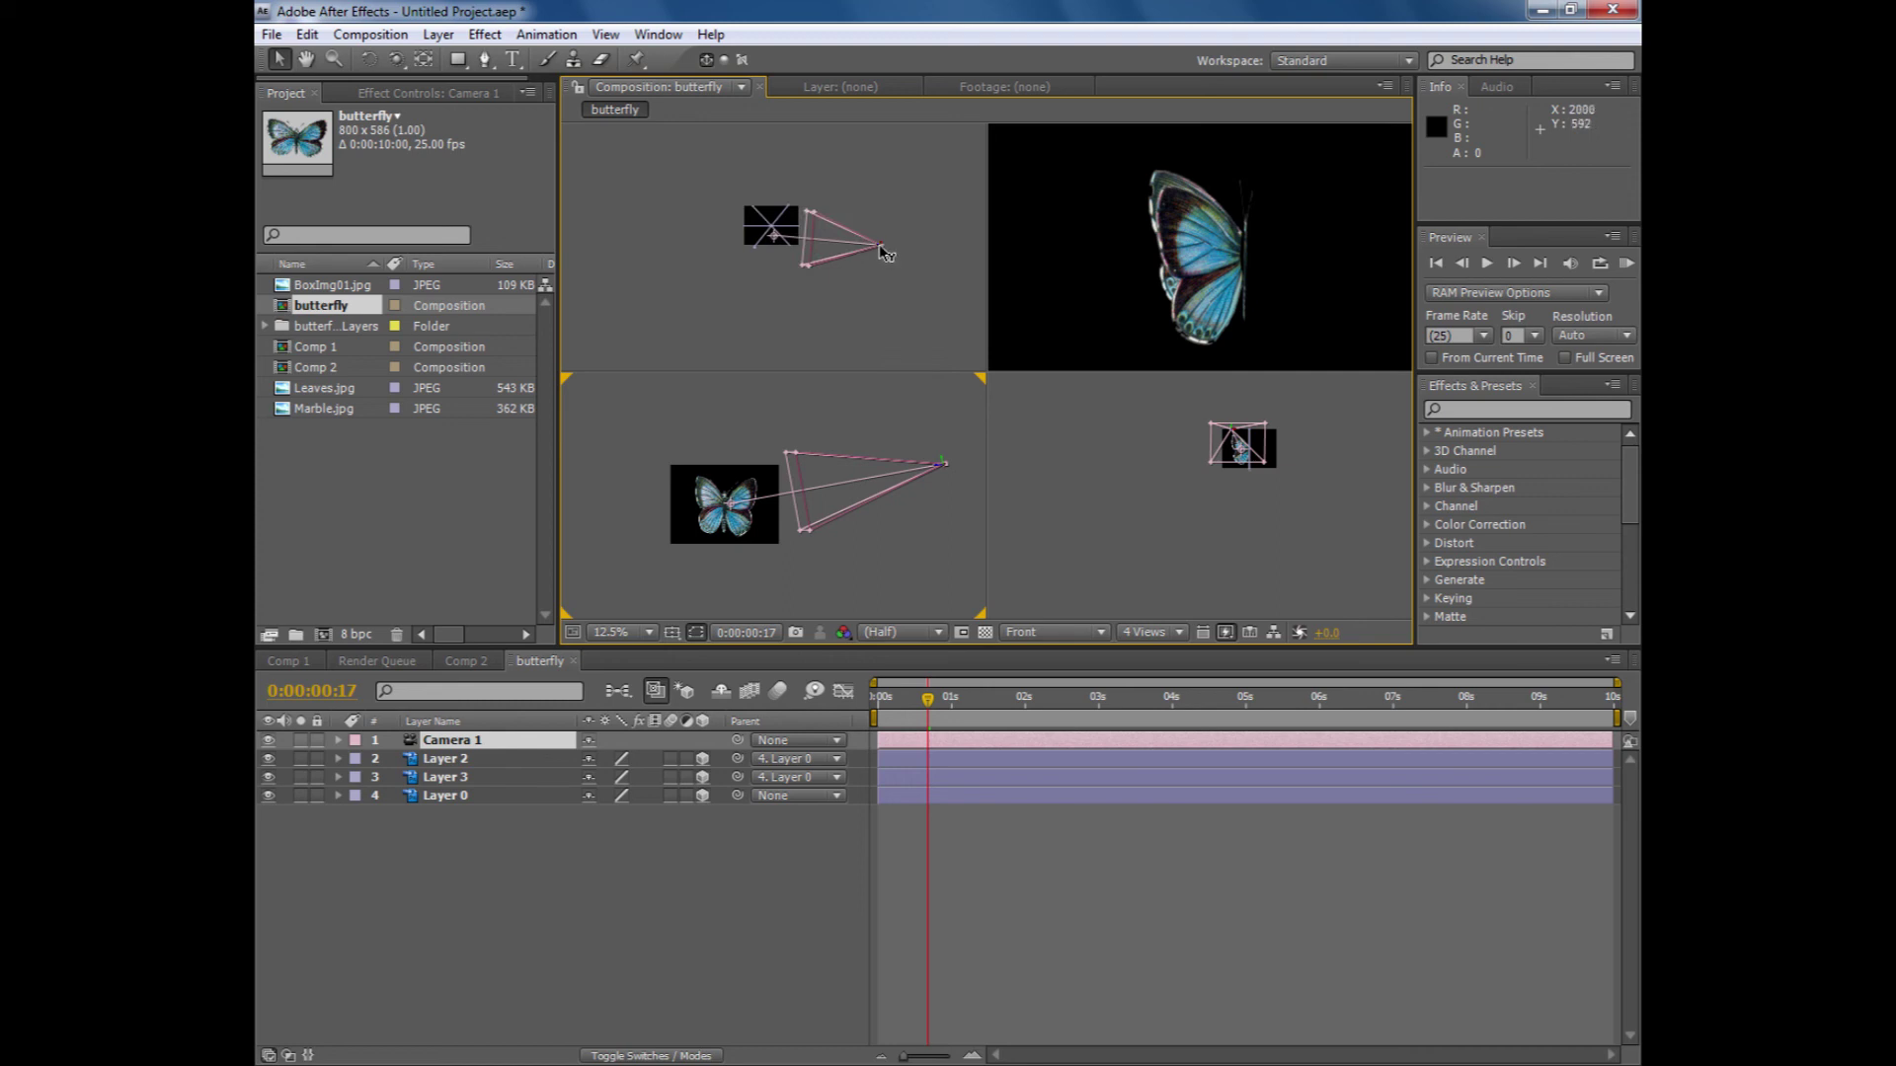
{"action": "left_click_drag", "start_coordinate": [879, 245], "coordinate": [881, 255]}
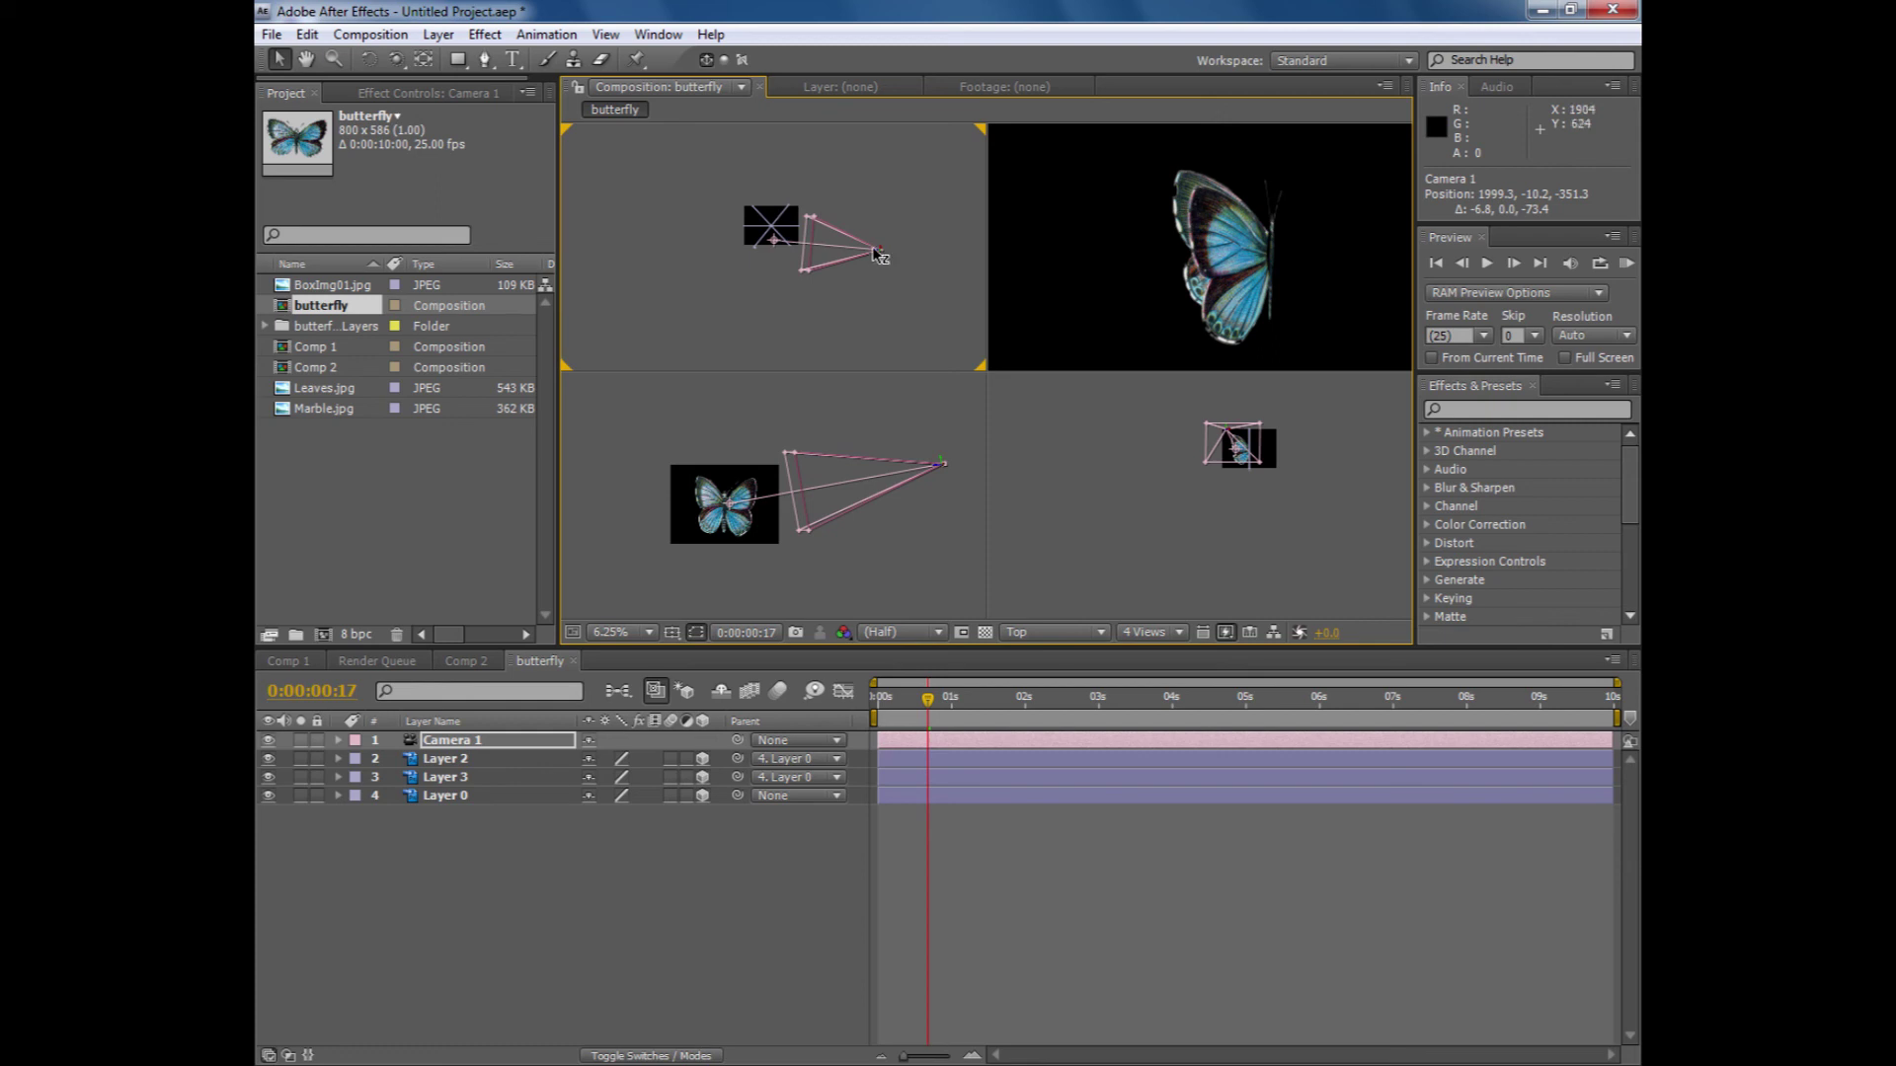
{"action": "left_click_drag", "start_coordinate": [873, 246], "coordinate": [888, 247]}
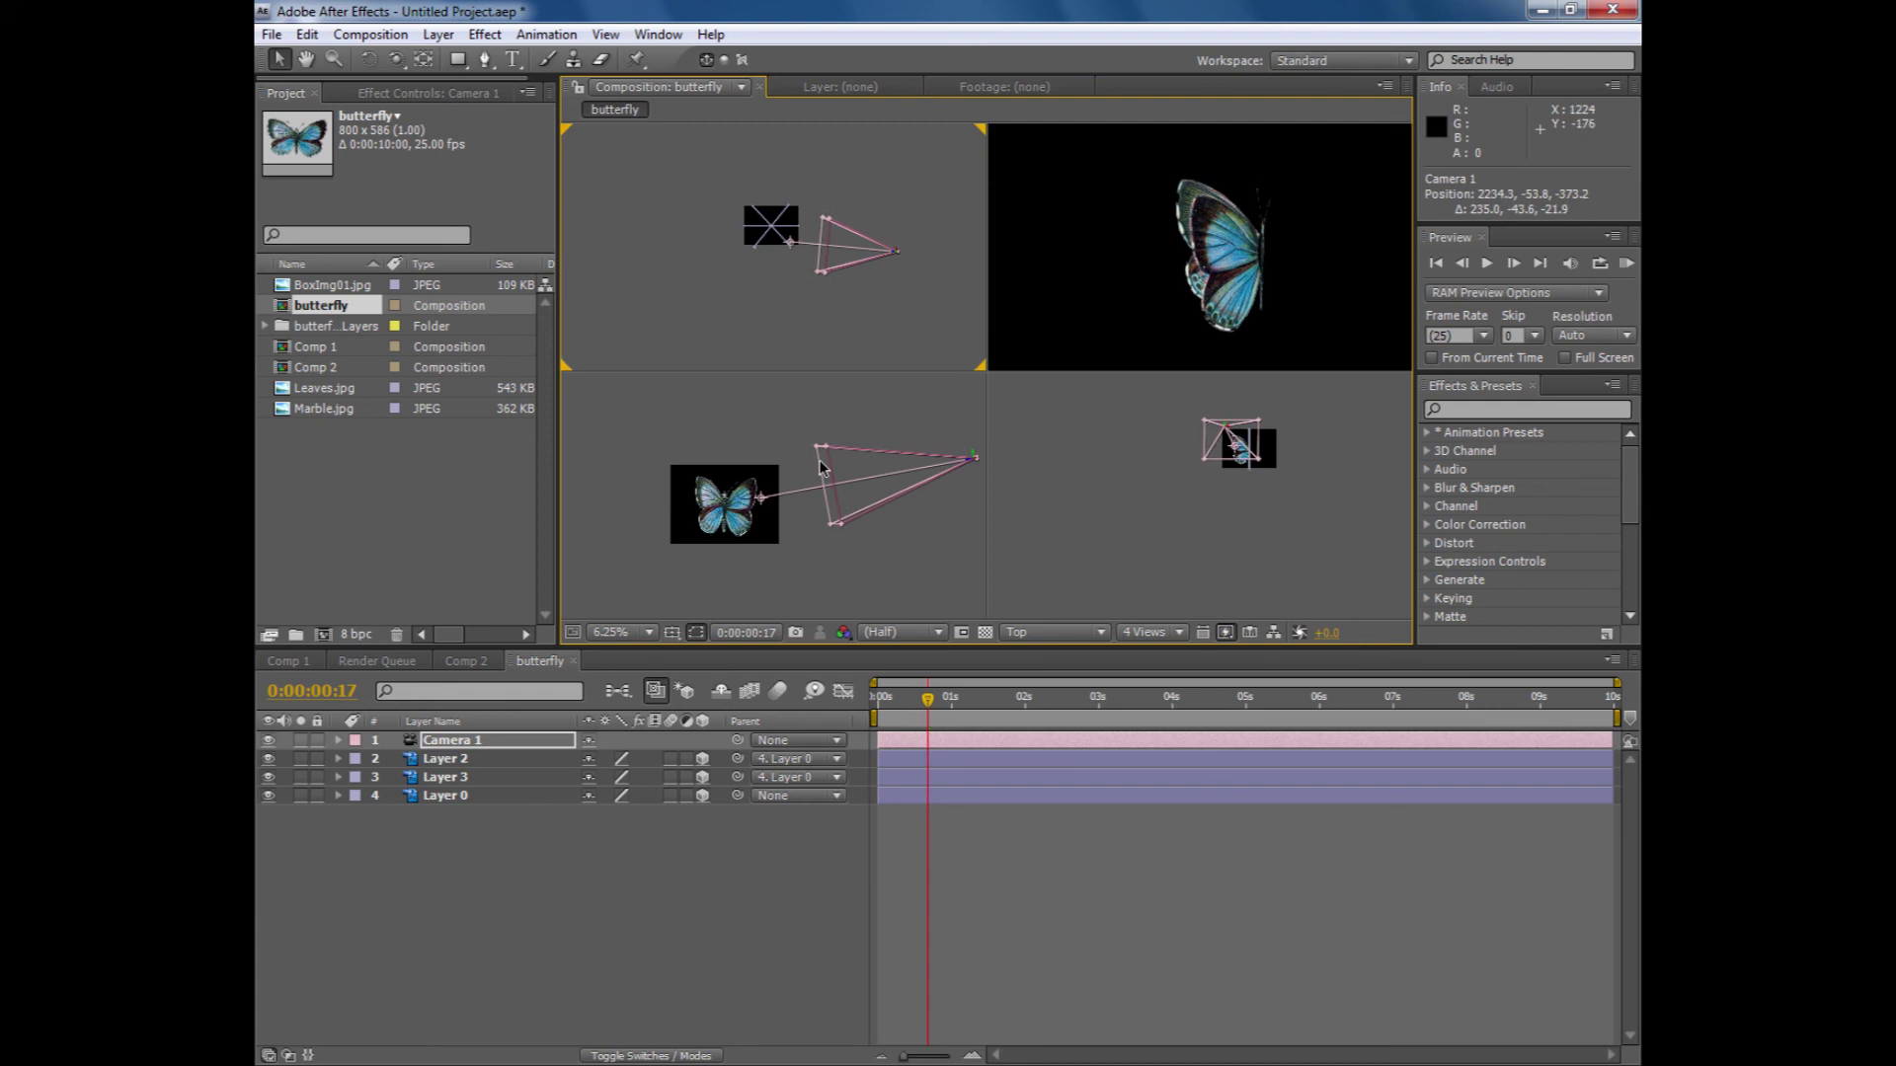
{"action": "left_click_drag", "start_coordinate": [764, 505], "coordinate": [749, 509]}
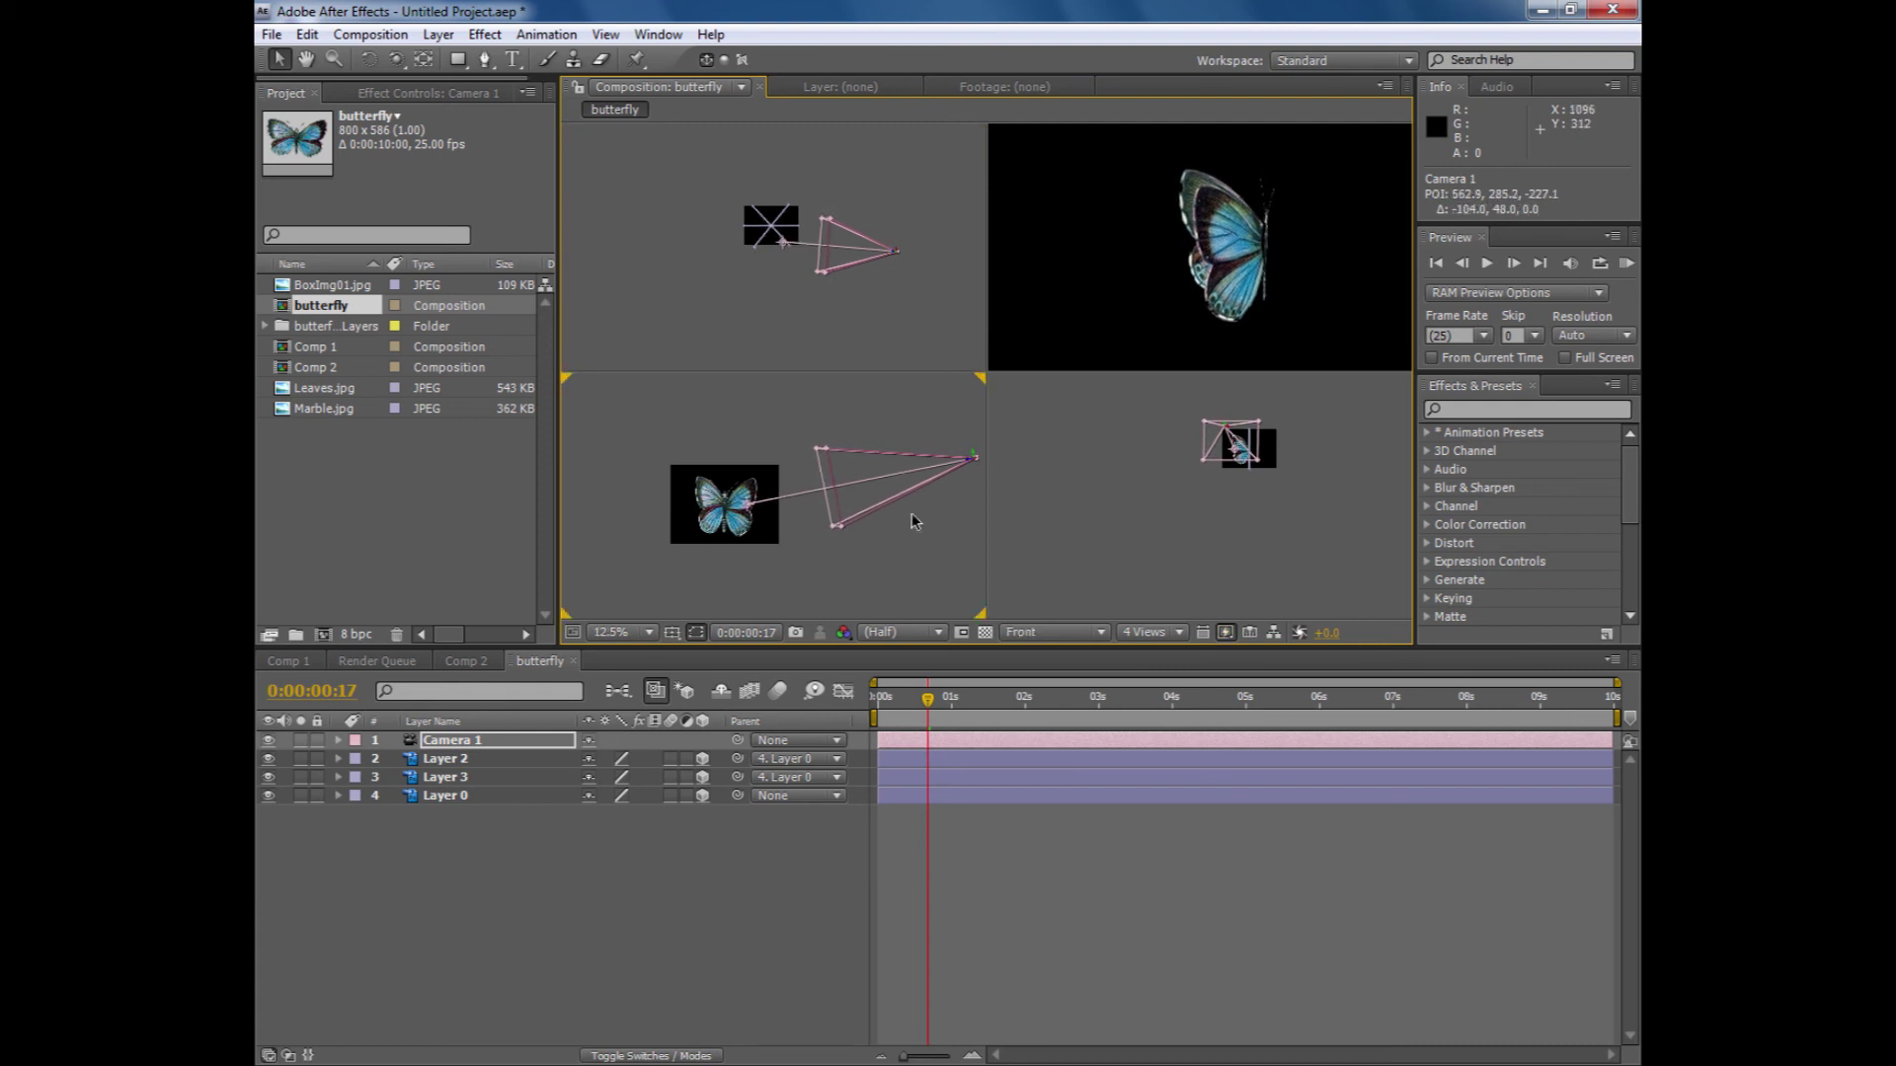
- Move Camera 1 in the Right view to about 2236, 150, -373, and bring it closer in the Front view to about 2036, 156, -354
{"action": "left_click_drag", "start_coordinate": [1230, 441], "coordinate": [1261, 448]}
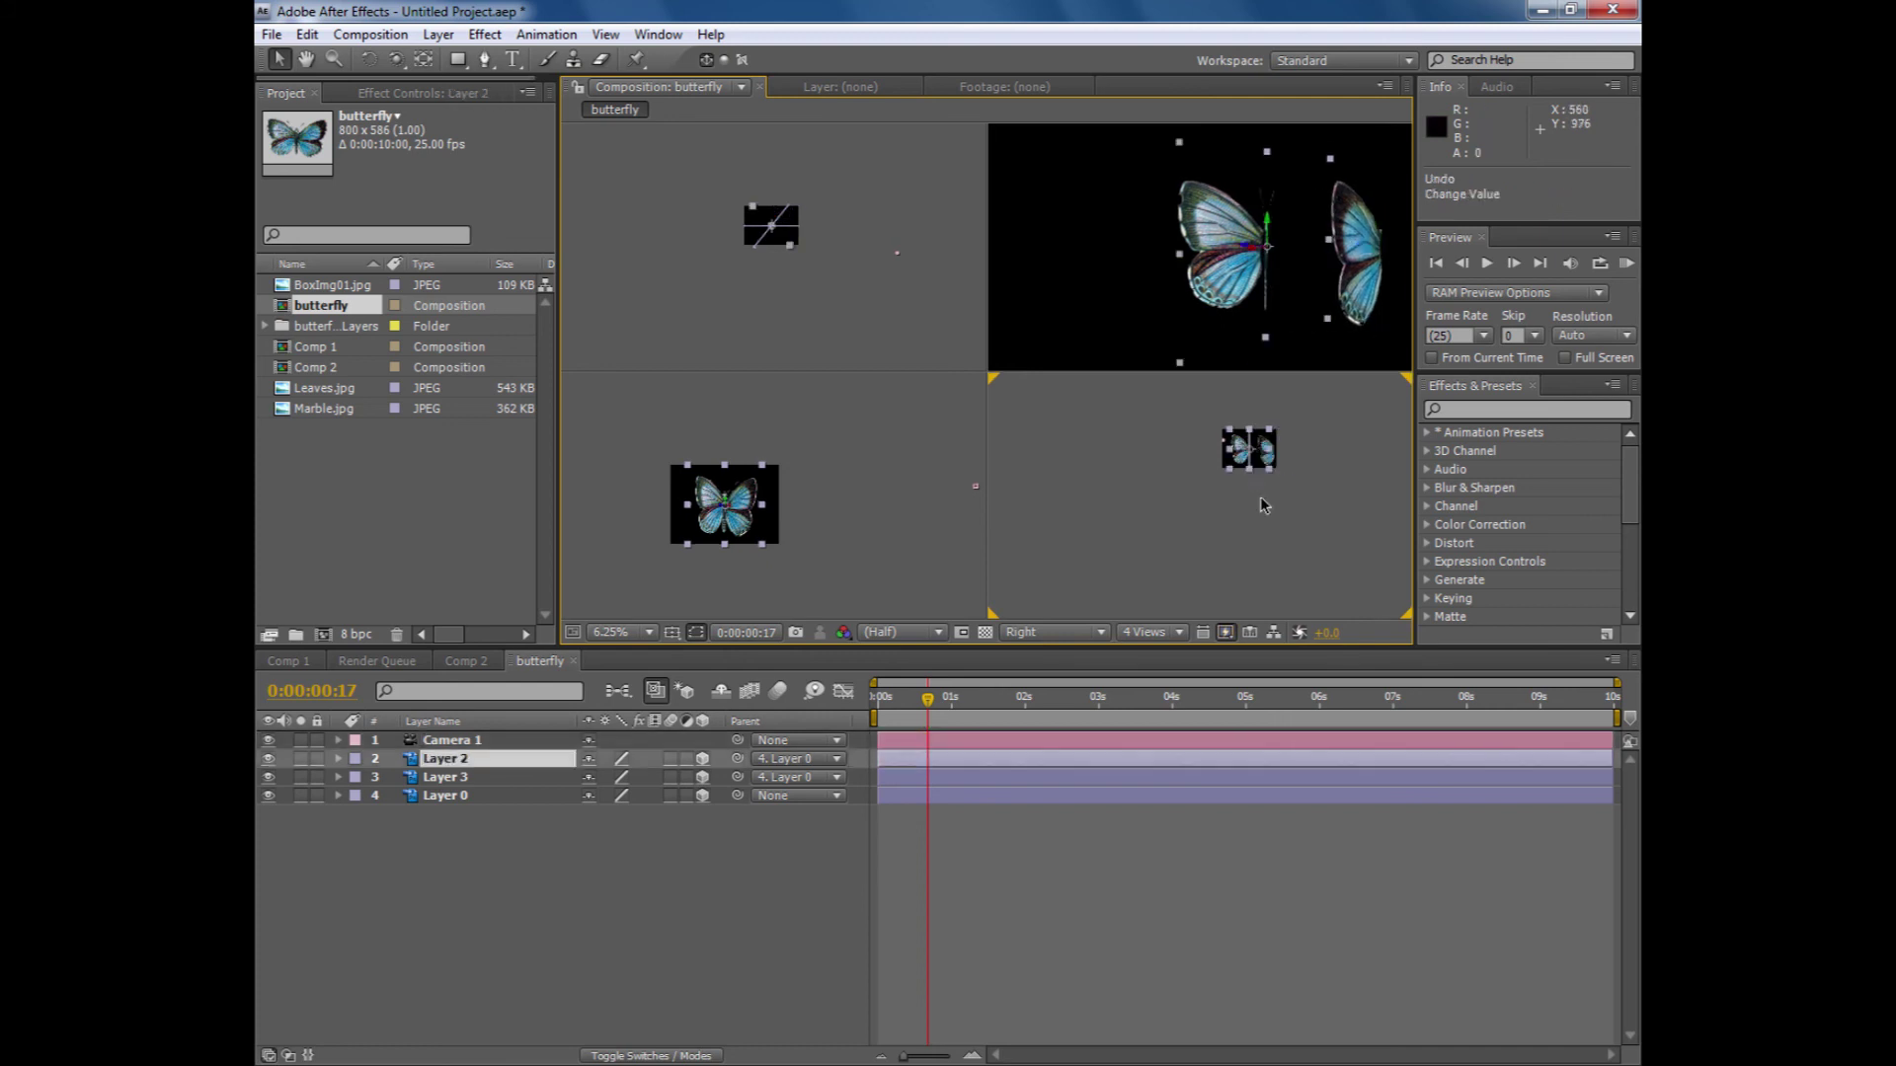
{"action": "key", "text": "period"}
{"action": "scroll", "coordinate": [1258, 510], "scroll_direction": "up", "scroll_amount": 4}
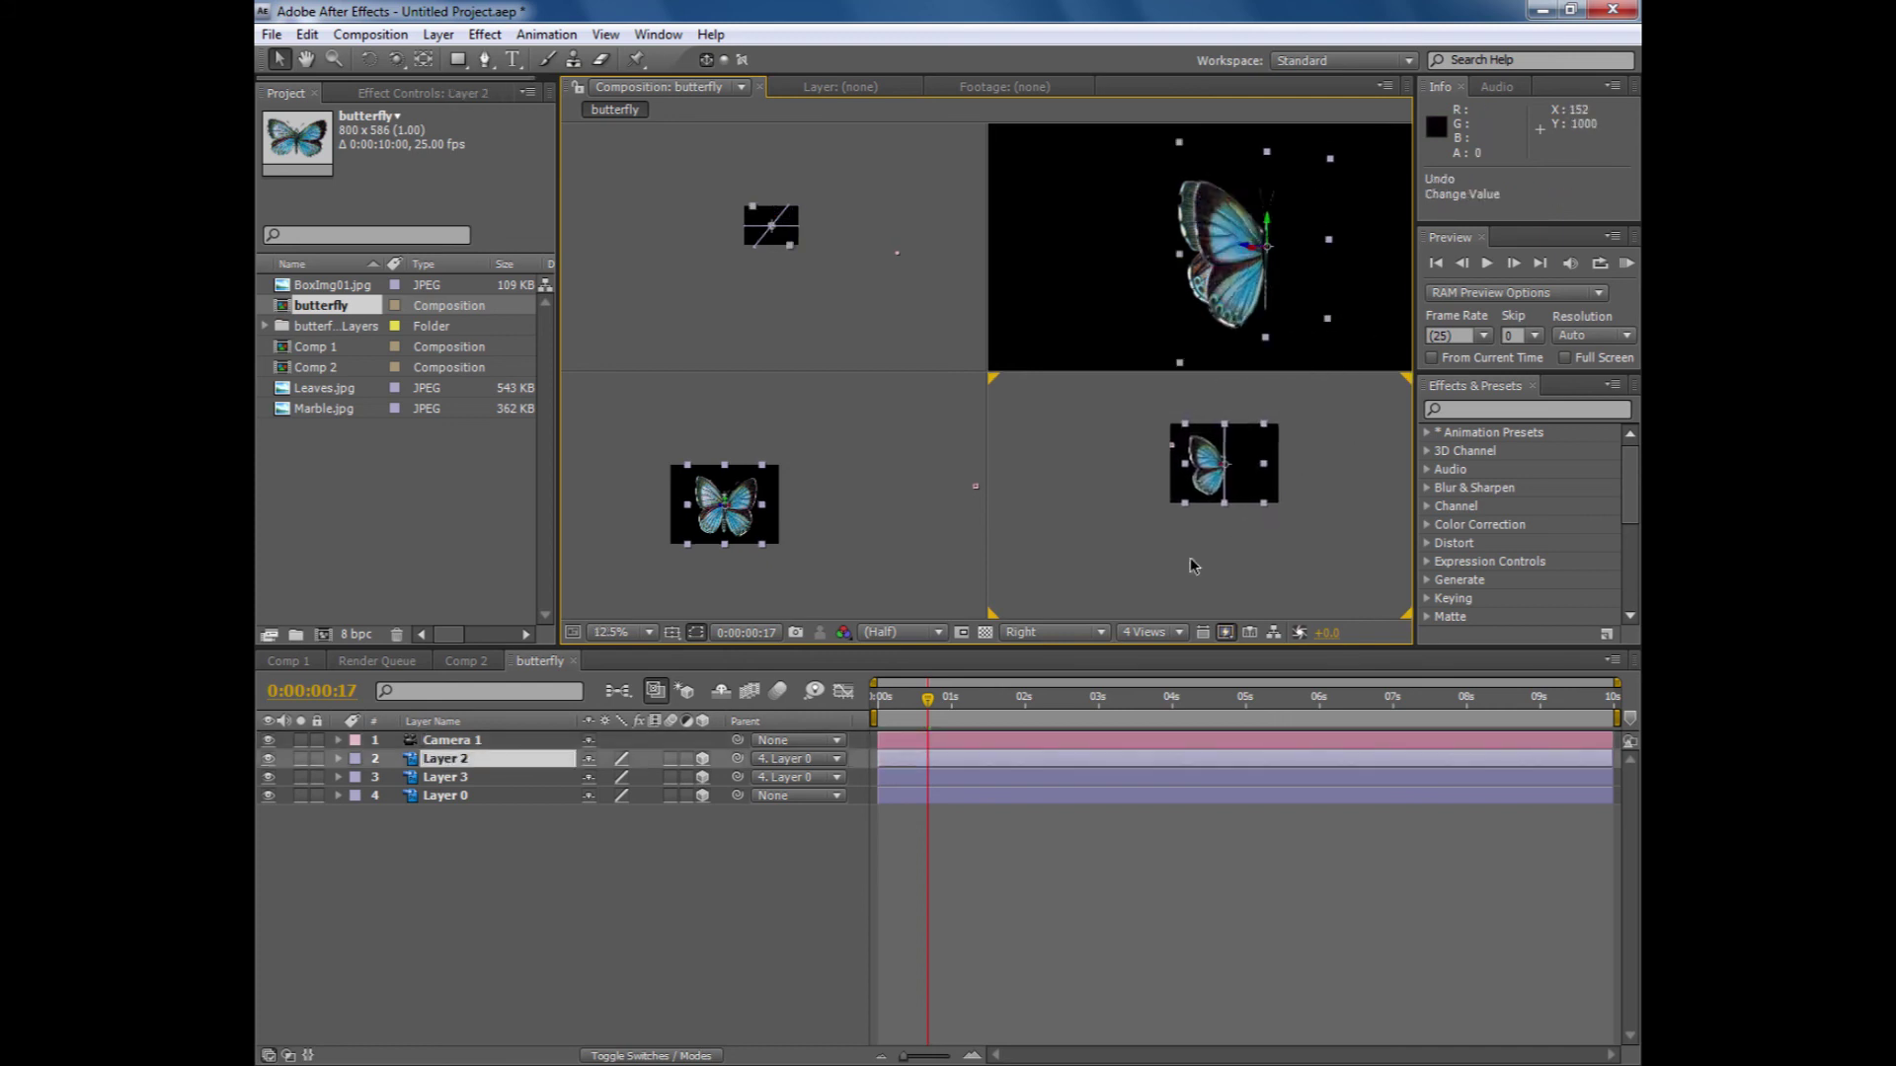
{"action": "left_click_drag", "start_coordinate": [1193, 584], "coordinate": [1124, 660]}
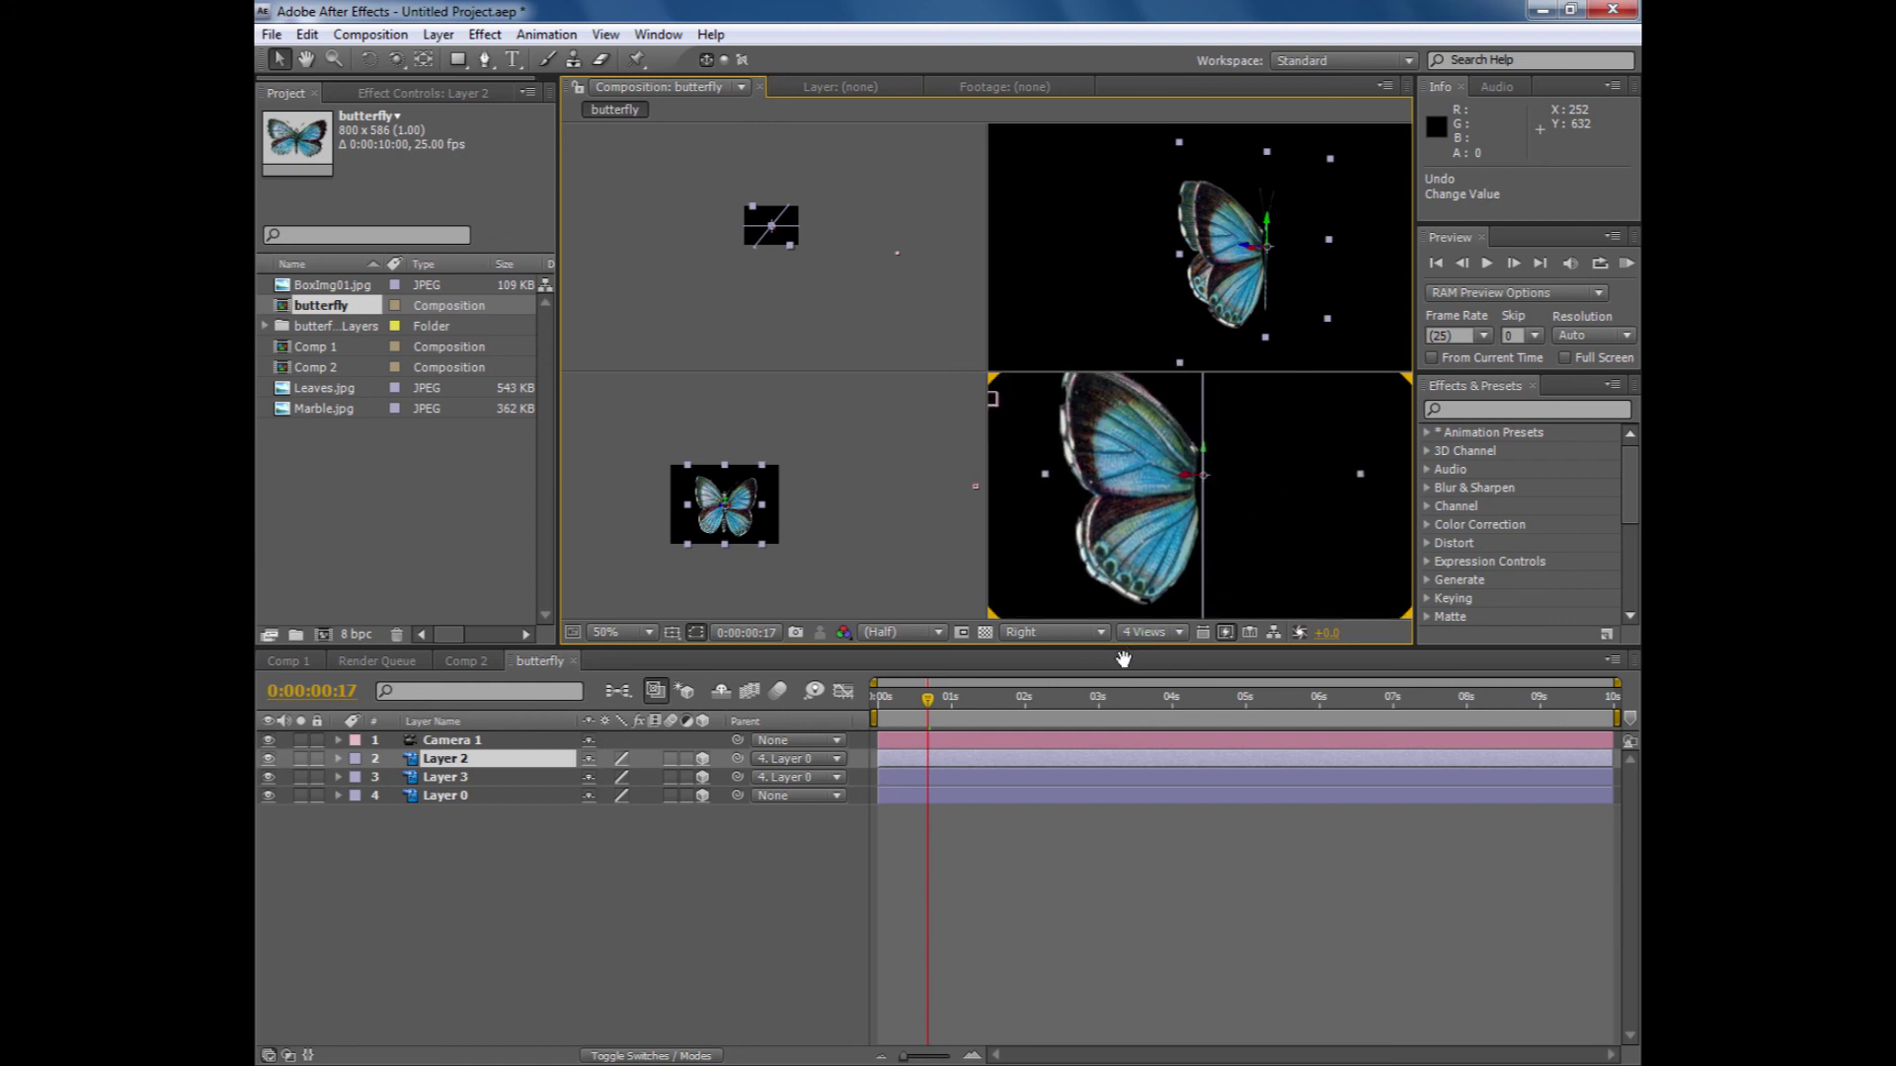
{"action": "key", "text": "comma"}
{"action": "key", "text": "comma"}
{"action": "key", "text": "period"}
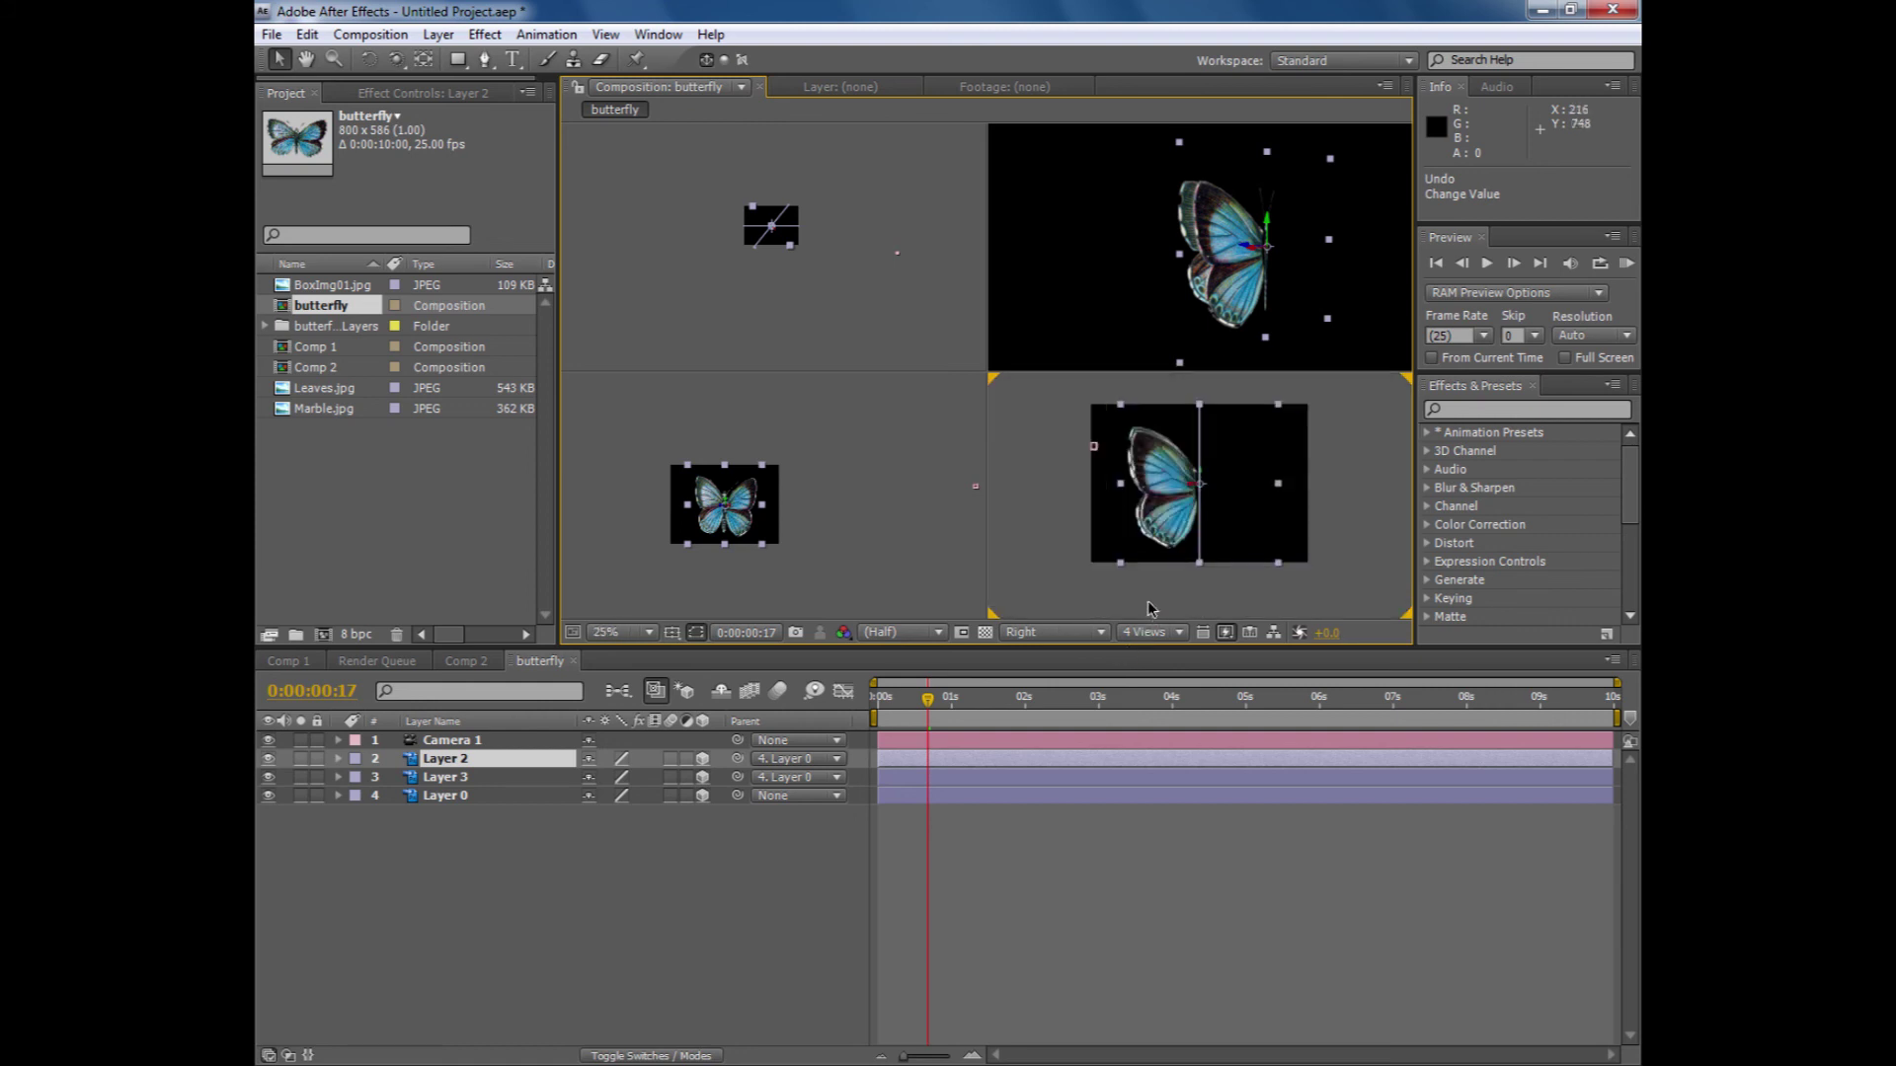
{"action": "left_click", "coordinate": [1093, 450]}
{"action": "left_click_drag", "start_coordinate": [1113, 456], "coordinate": [1107, 444]}
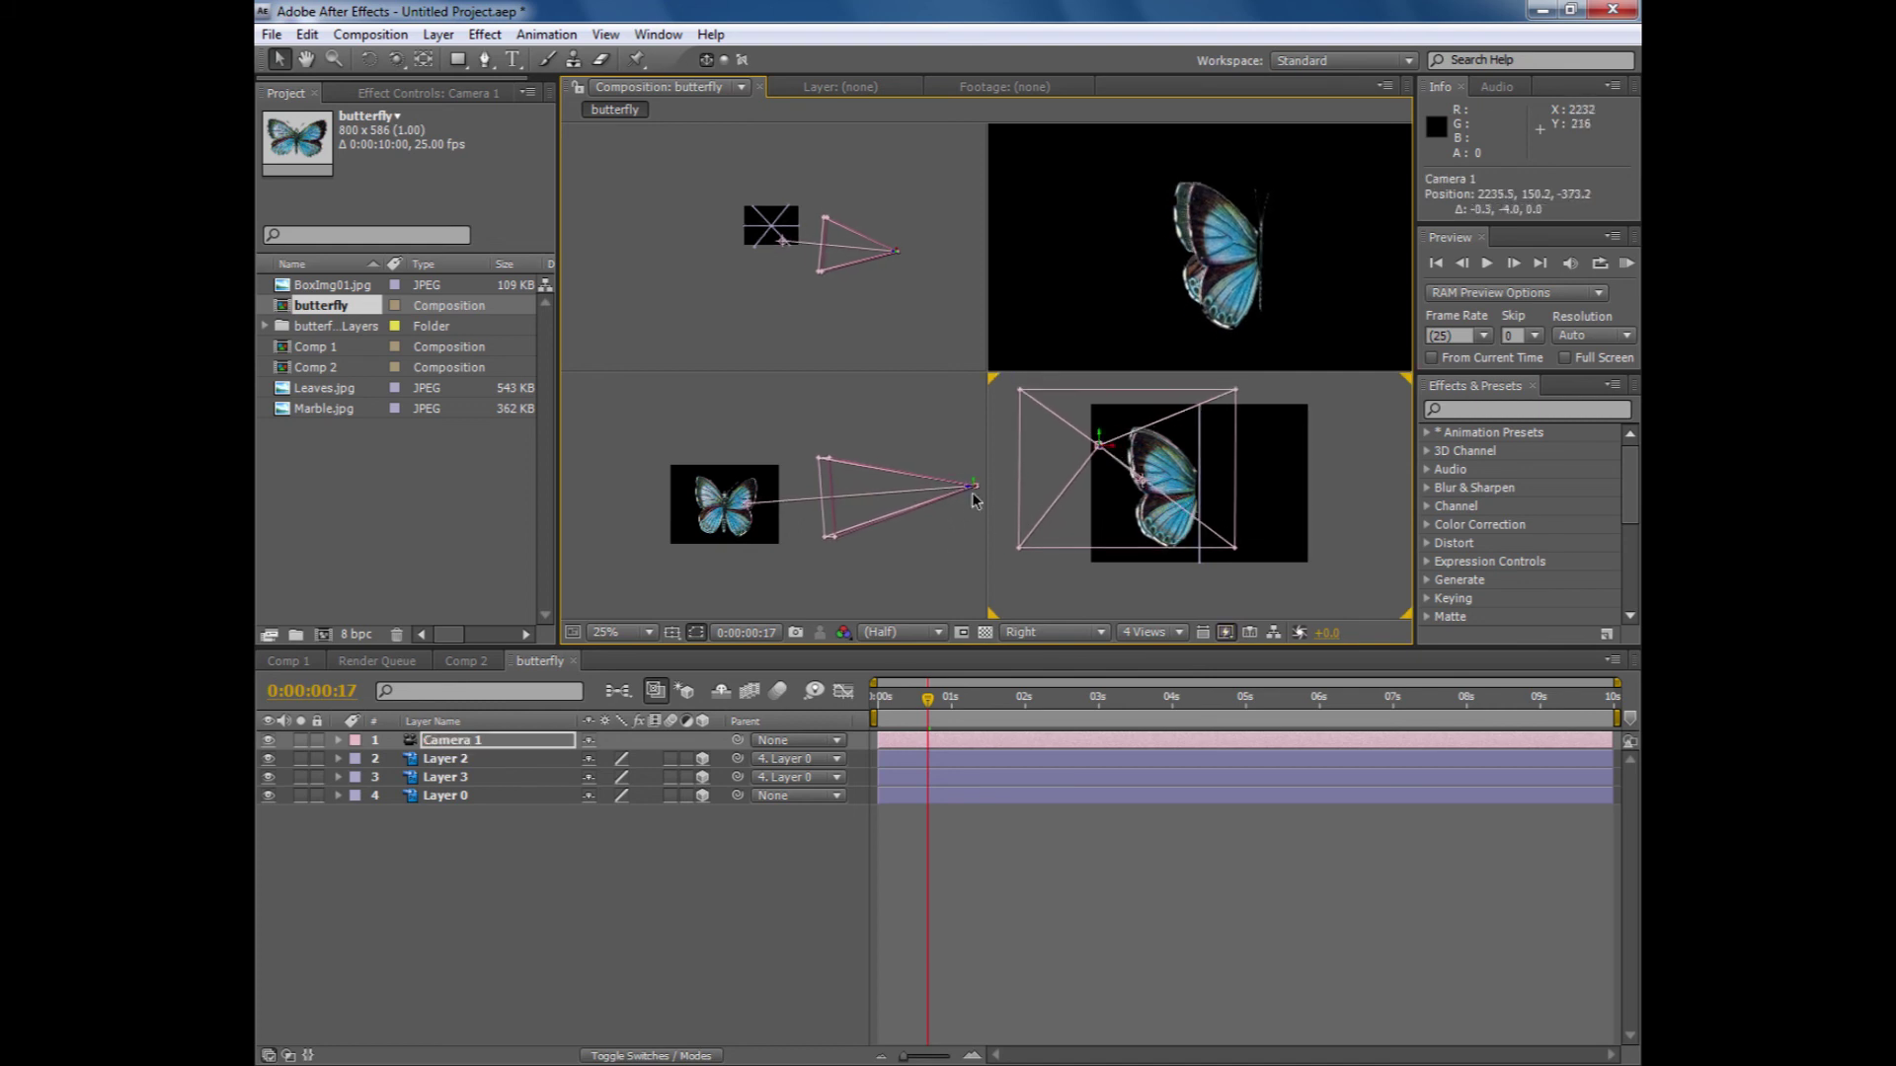
{"action": "left_click_drag", "start_coordinate": [968, 491], "coordinate": [952, 487]}
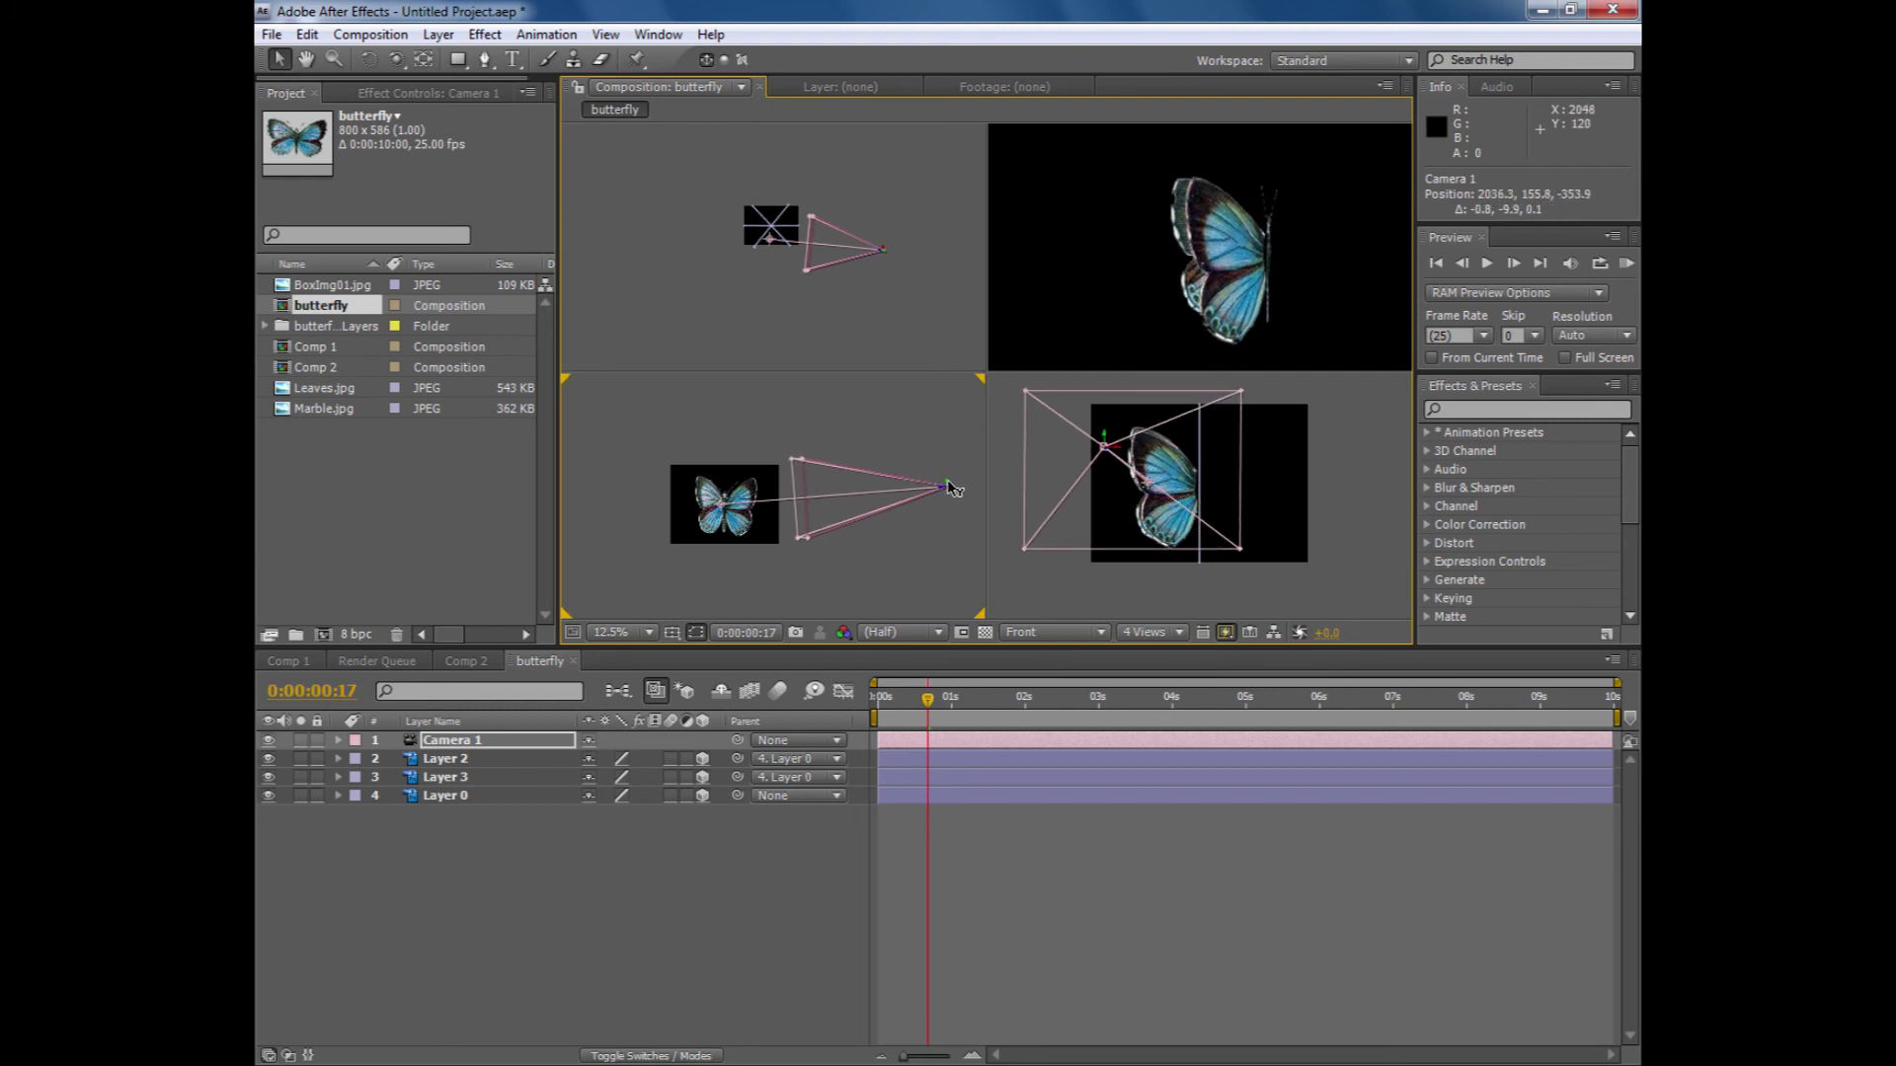
- Reselect Camera 1 and move it in the Top view to a position of about 2086, 153, -190
{"action": "scroll", "coordinate": [904, 360], "scroll_direction": "up", "scroll_amount": 1}
{"action": "scroll", "coordinate": [903, 361], "scroll_direction": "up", "scroll_amount": 1}
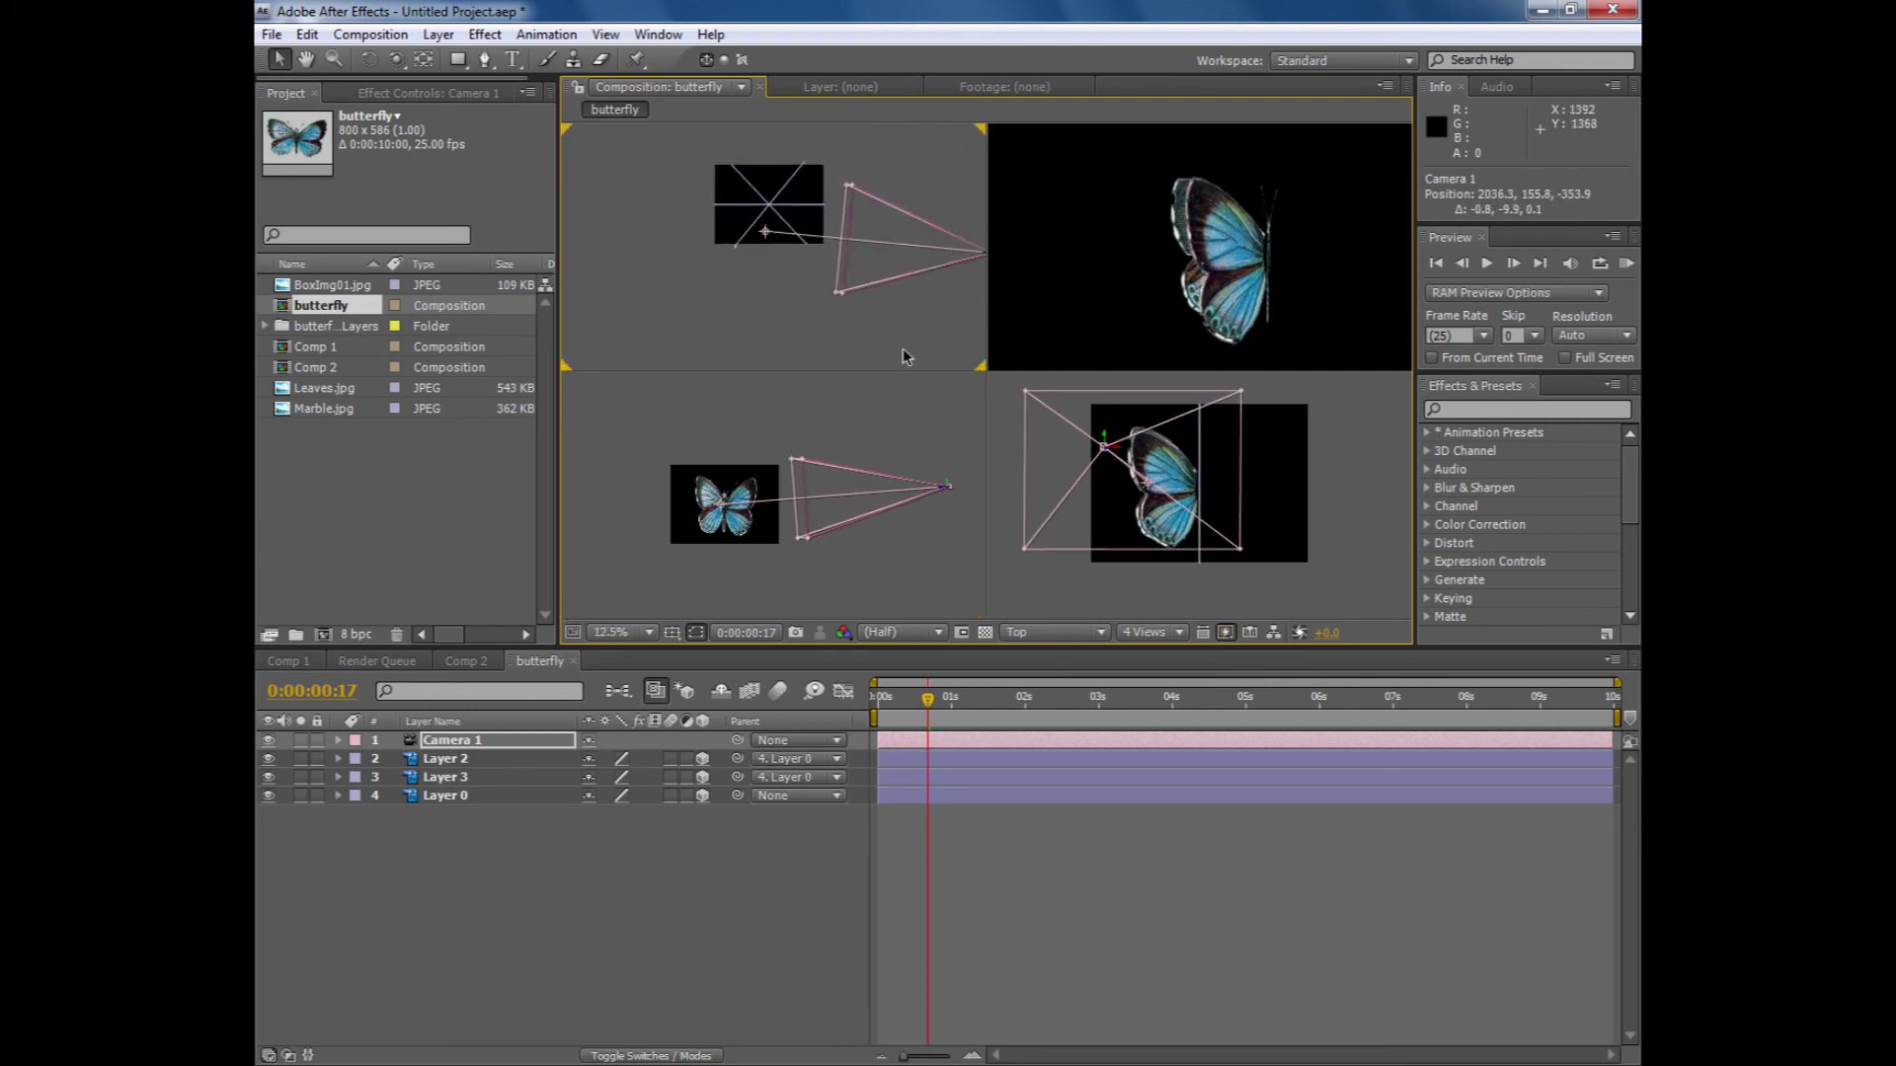
{"action": "left_click", "coordinate": [895, 353]}
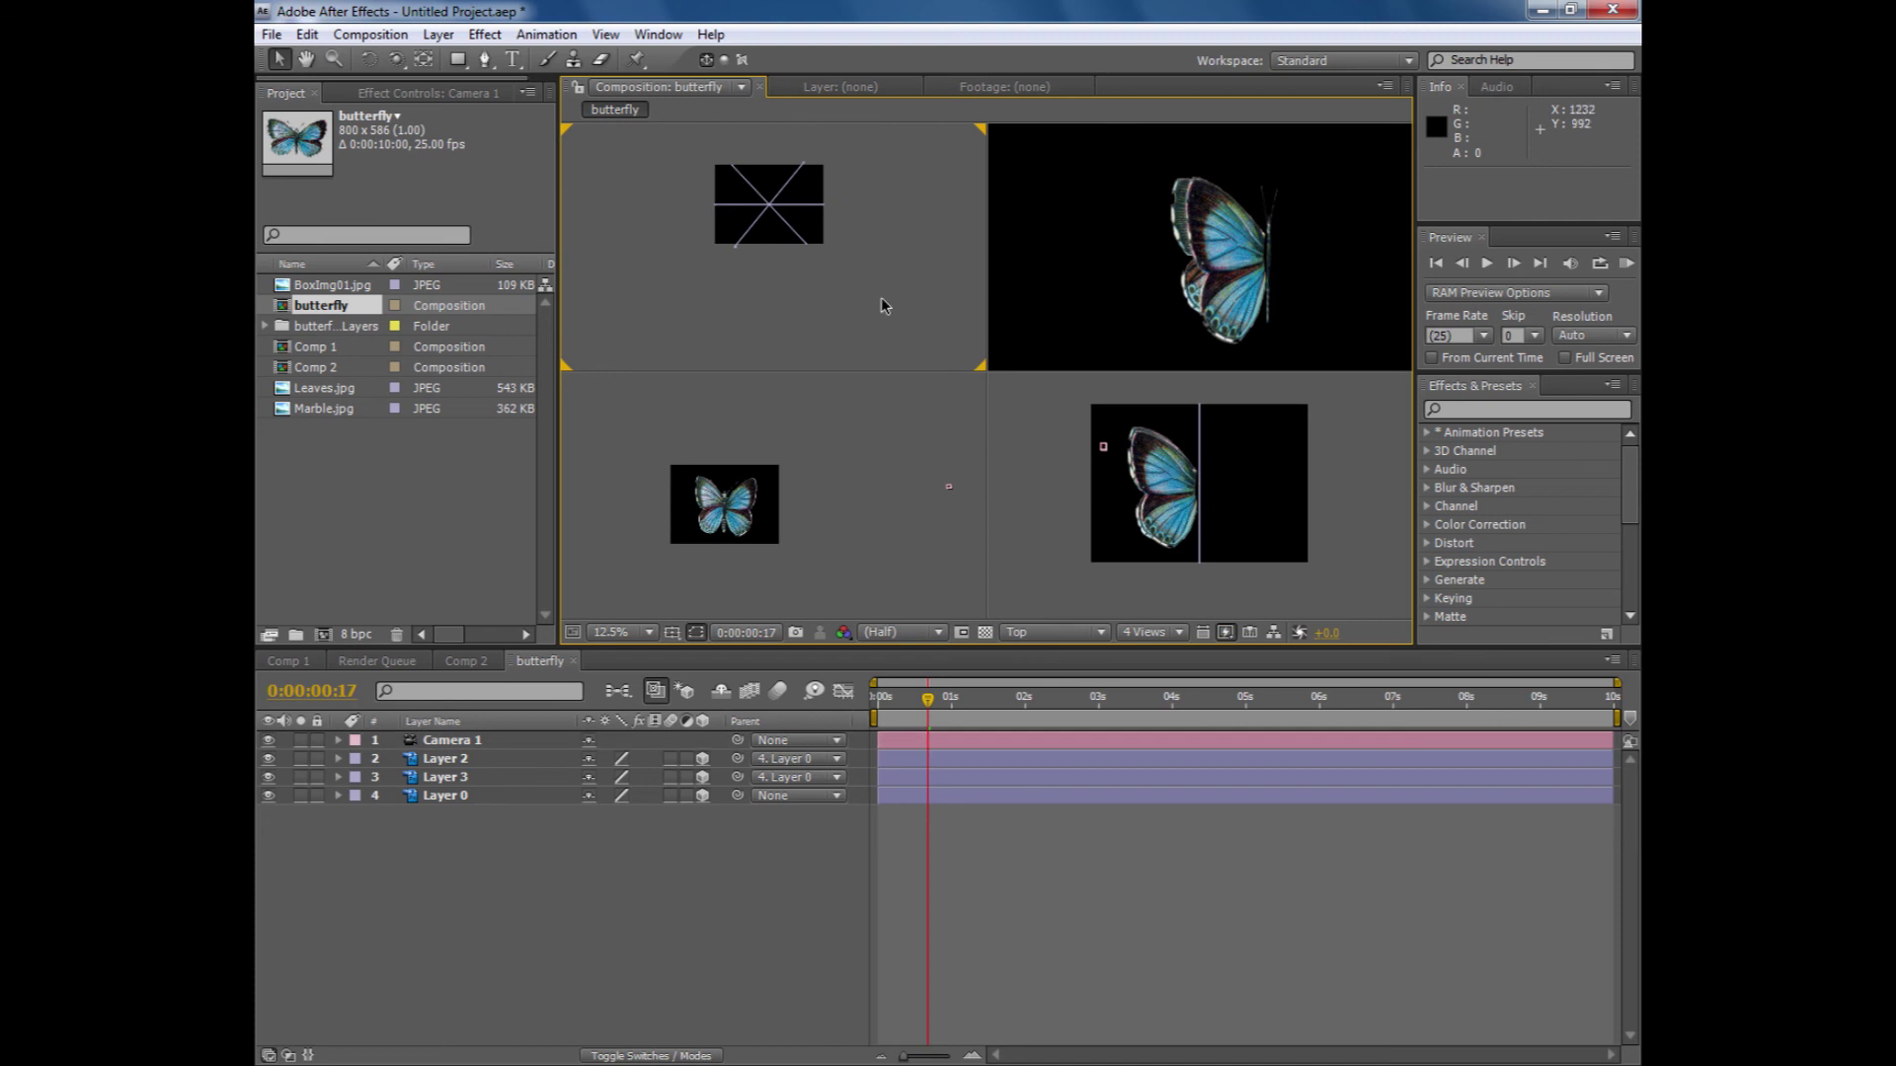
{"action": "left_click_drag", "start_coordinate": [881, 305], "coordinate": [846, 327]}
{"action": "left_click", "coordinate": [951, 284]}
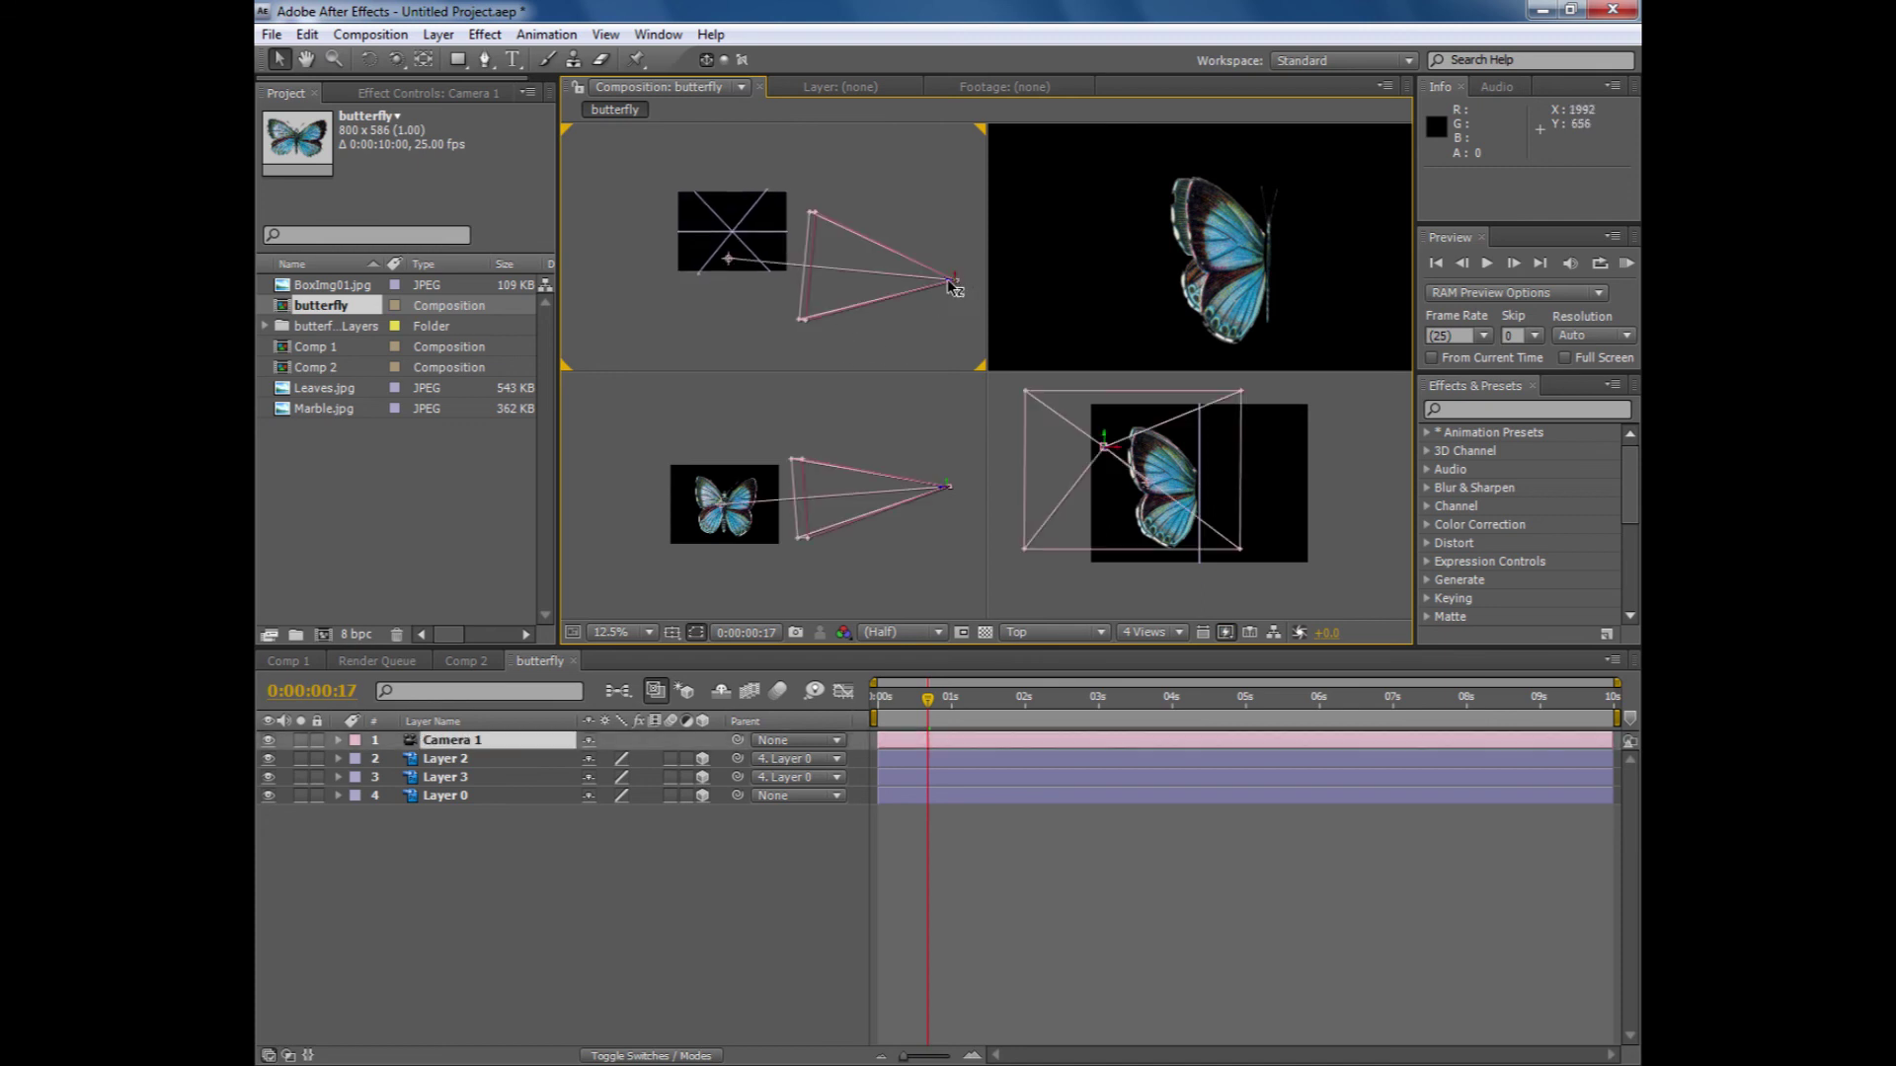
{"action": "mouse_move", "coordinate": [956, 281]}
{"action": "left_mouse_down"}
{"action": "mouse_move", "coordinate": [951, 258]}
{"action": "mouse_move", "coordinate": [921, 265]}
{"action": "mouse_move", "coordinate": [959, 267]}
{"action": "left_mouse_up"}
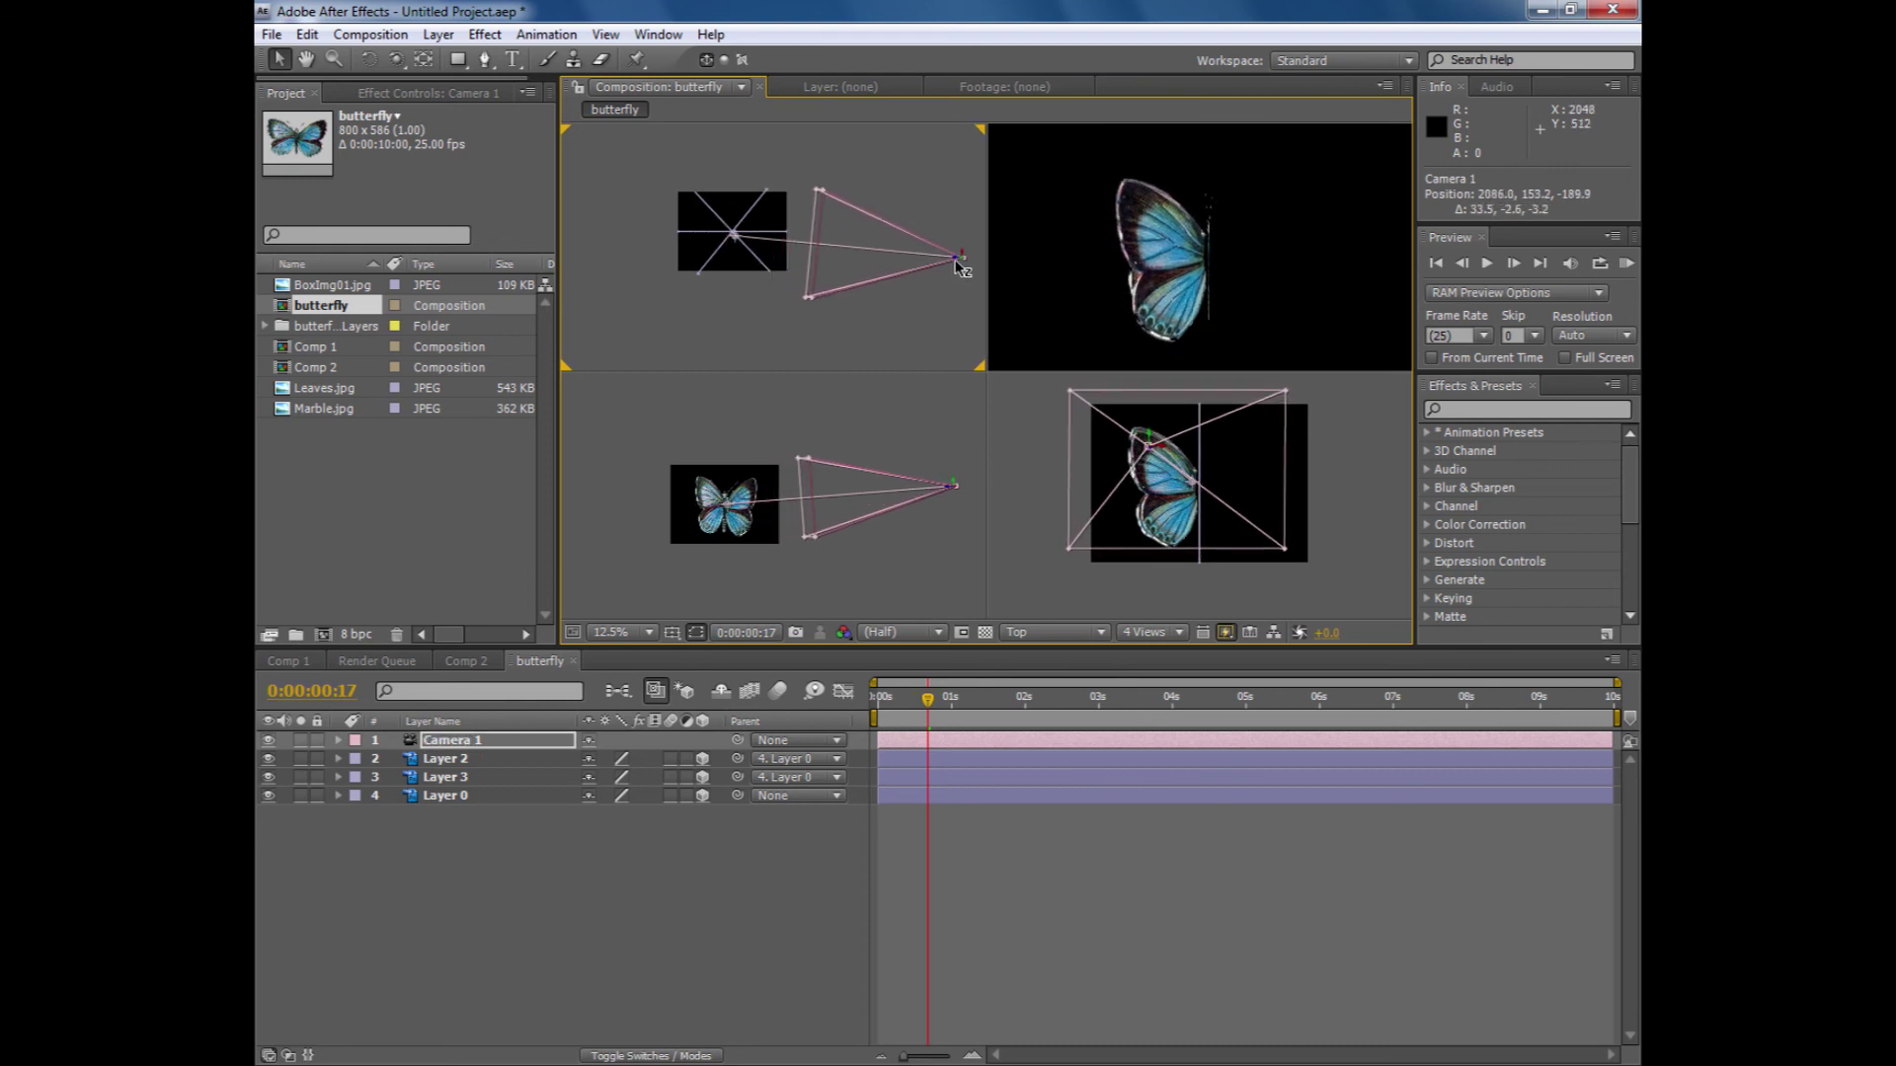
- Adjust Camera 1's point of interest in the Top view and orbit the camera to see both wings at an angle
{"action": "left_click_drag", "start_coordinate": [735, 237], "coordinate": [766, 255]}
{"action": "key", "text": "c"}
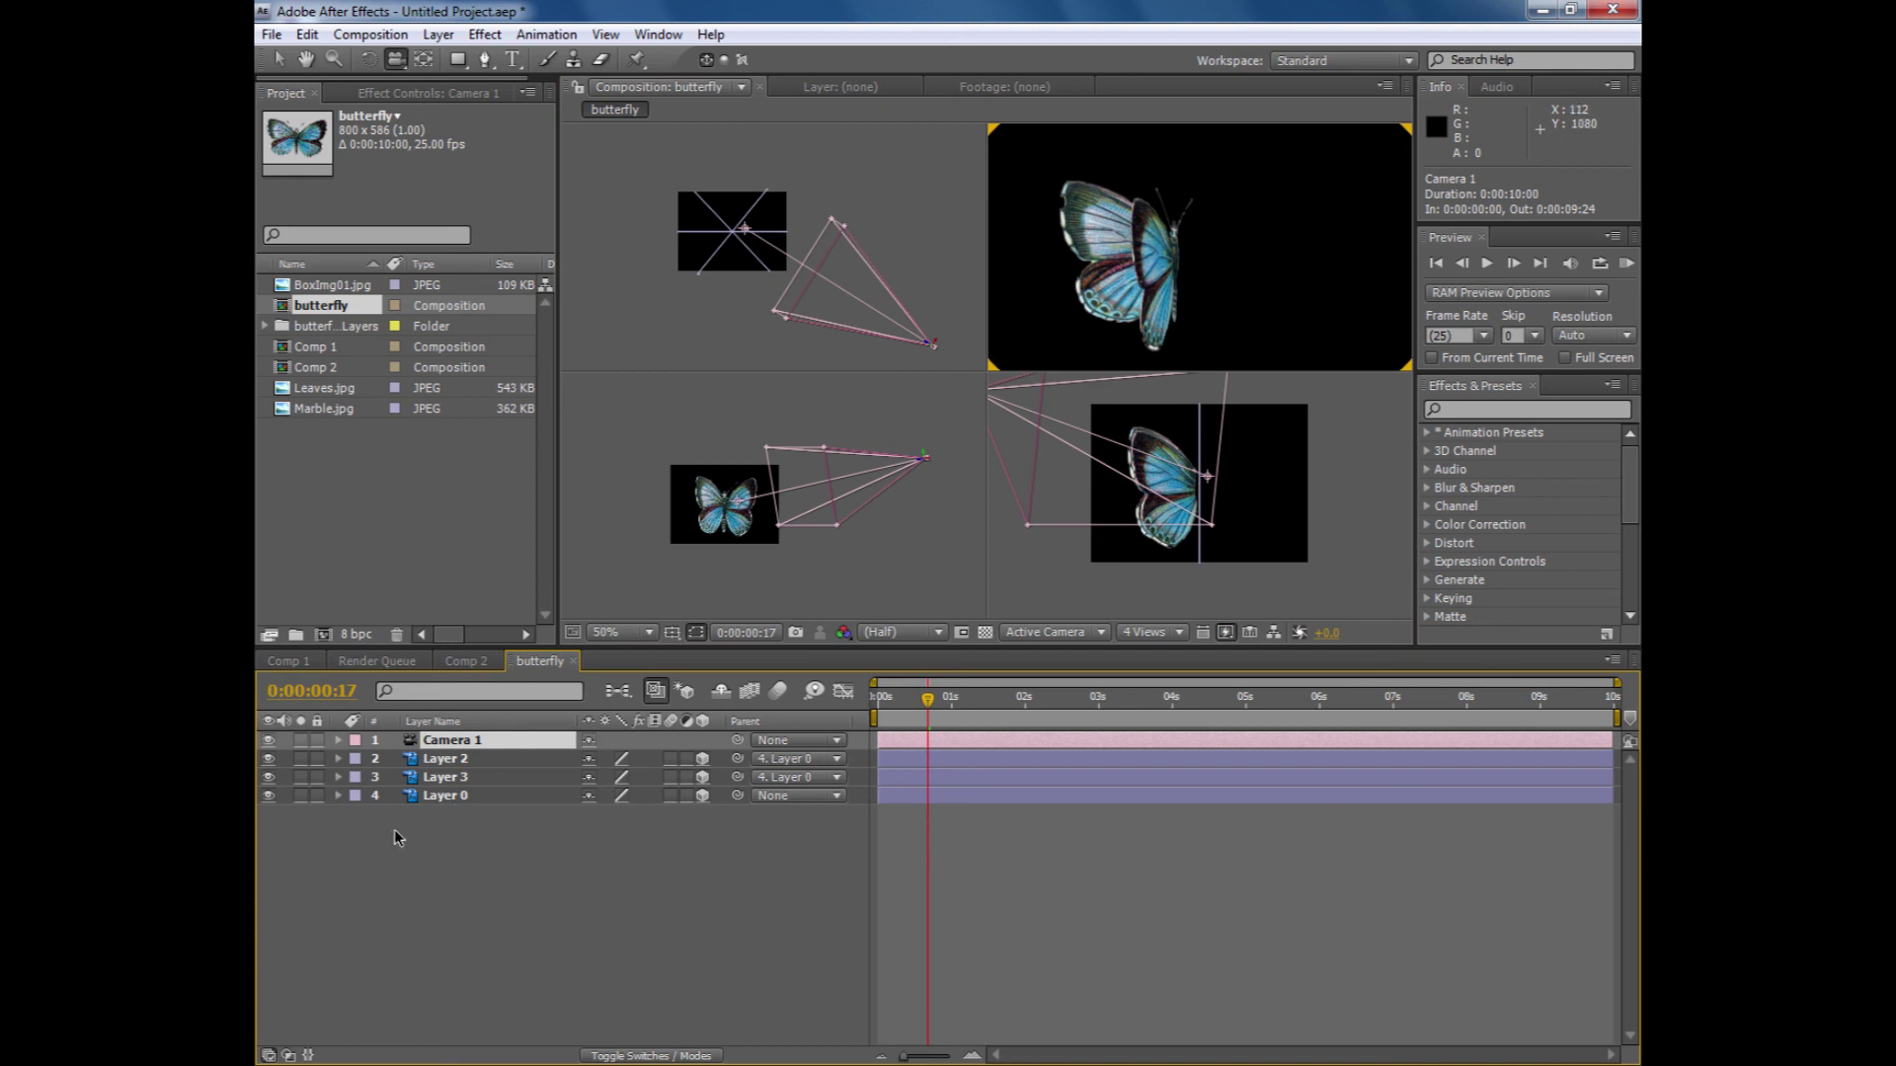
- Set the orientation of Layer 0, the butterfly's parent layer, to 299.0°, 11.0°, 5.0°
{"action": "left_click", "coordinate": [426, 797]}
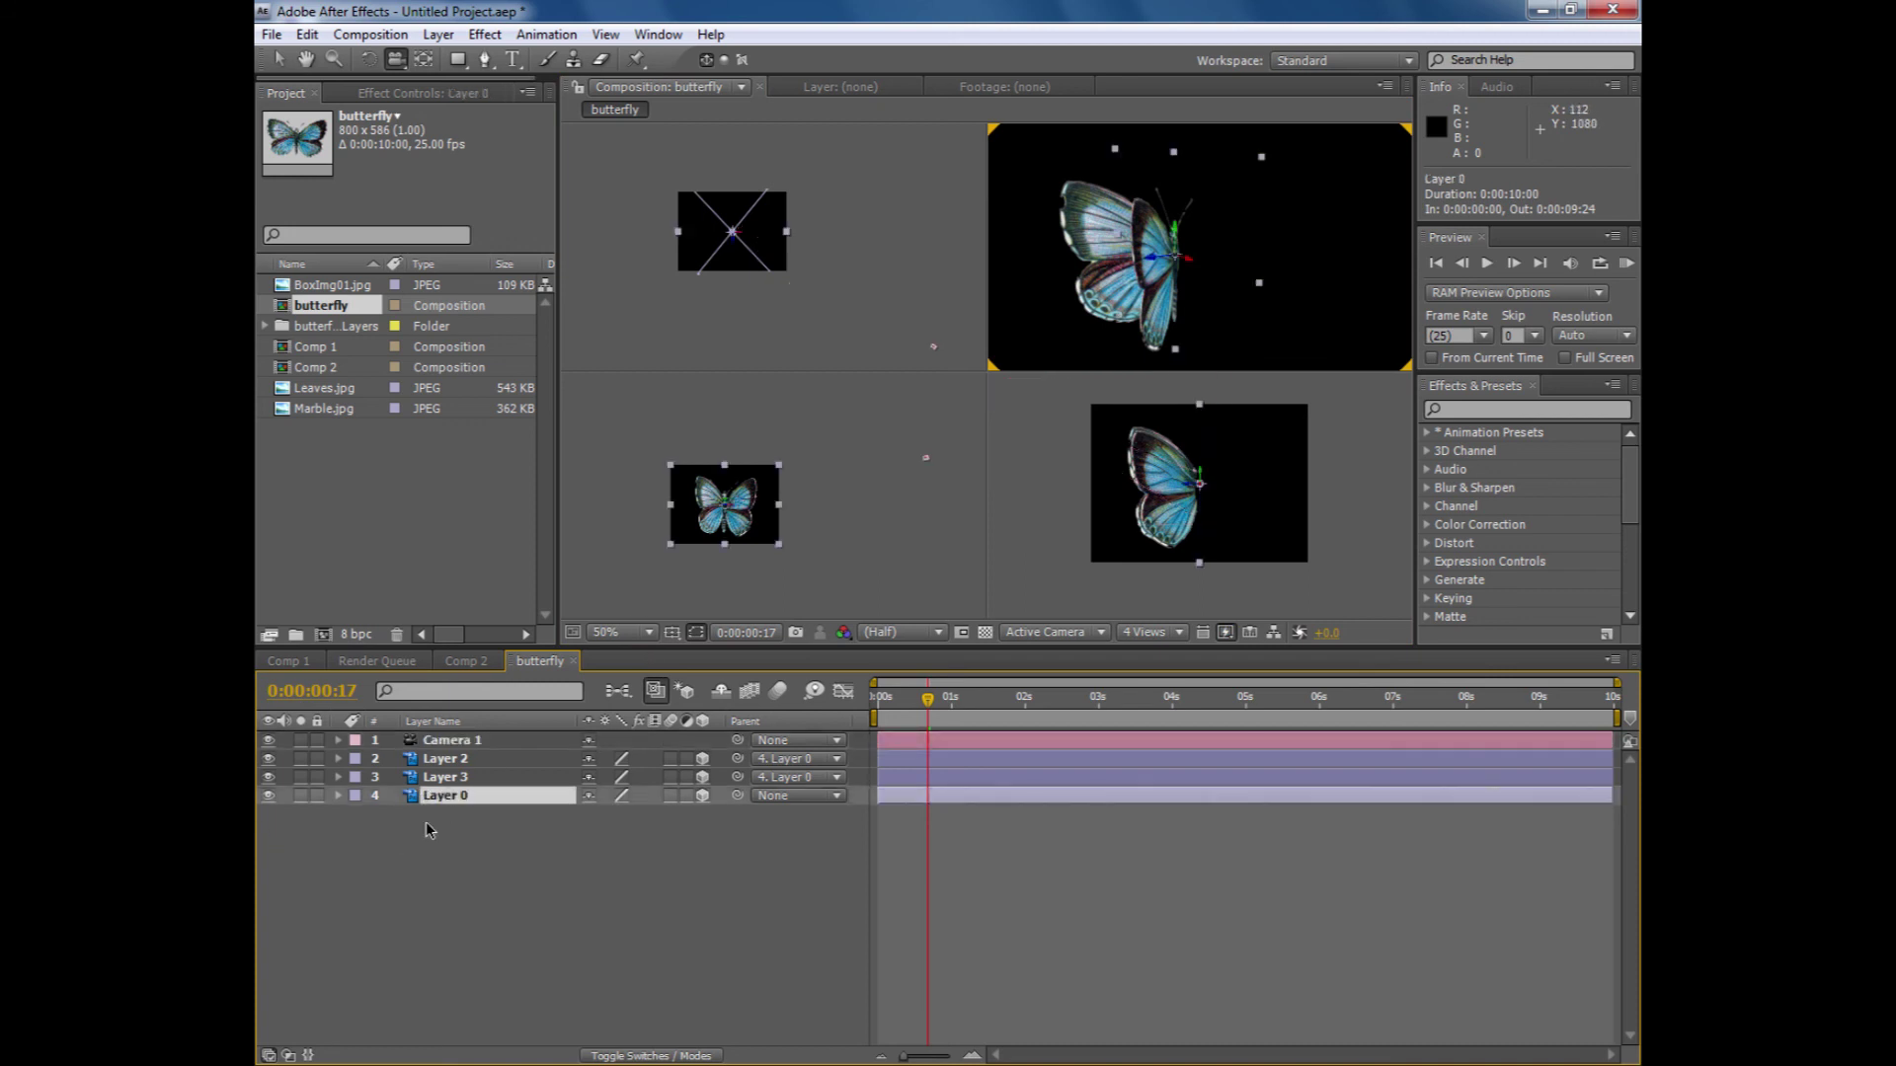
{"action": "key", "text": "r"}
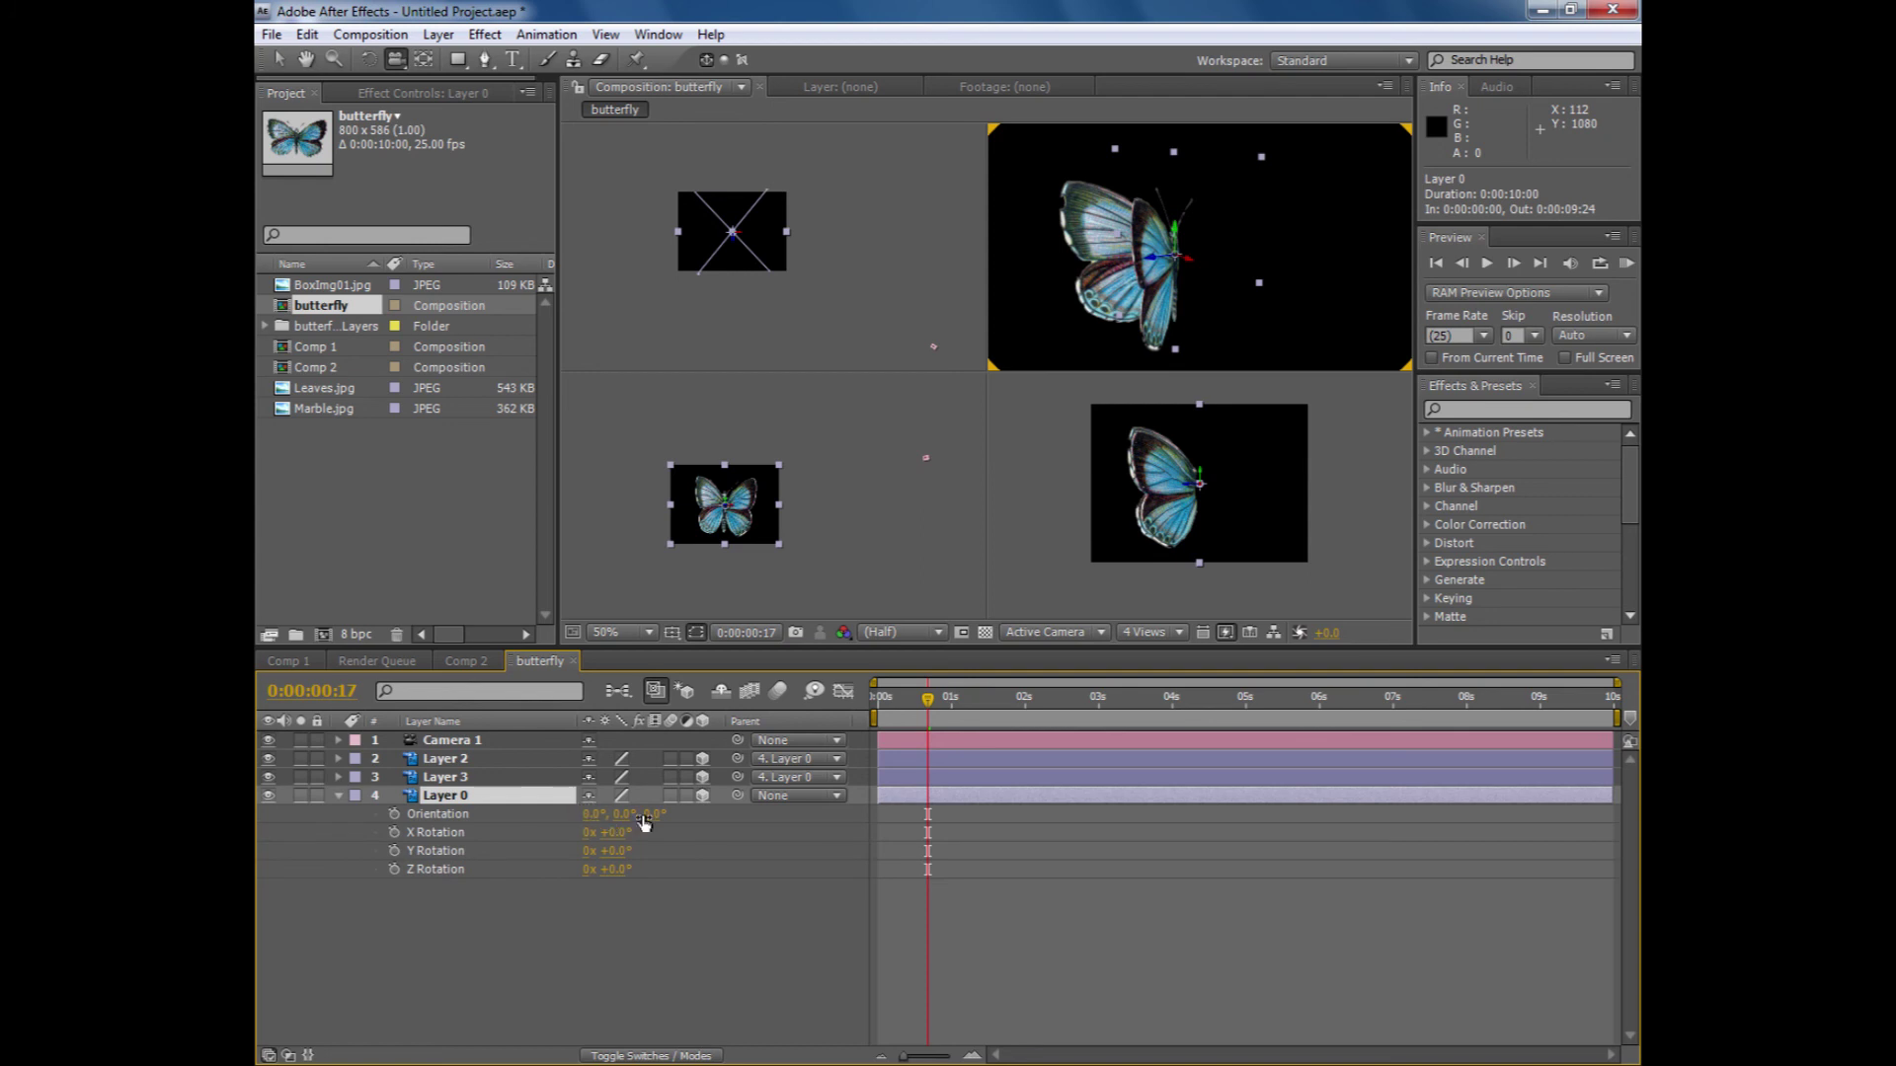
{"action": "left_click_drag", "start_coordinate": [592, 814], "coordinate": [681, 816]}
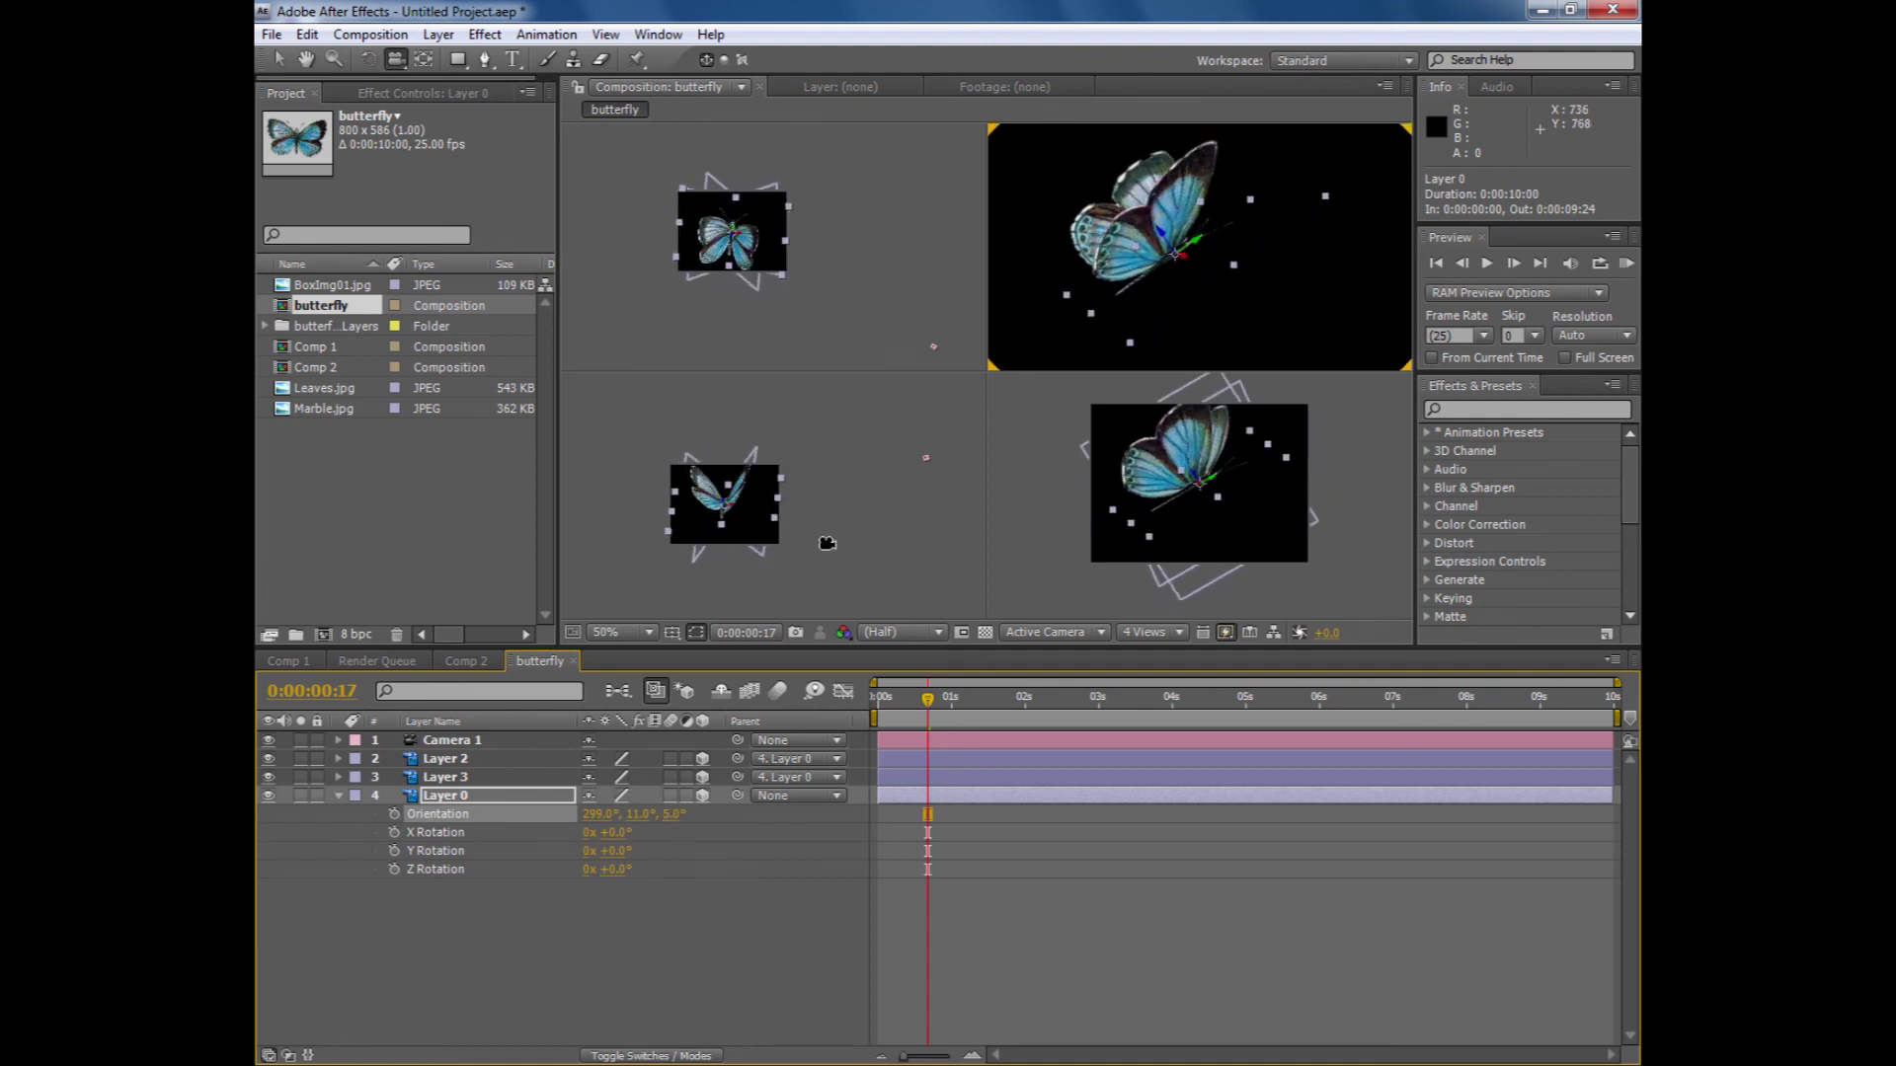
- Track Camera 1 in the Active Camera view to about 1803, -151, -909 so the tilted butterfly sits nearer the frame's centre
{"action": "left_click", "coordinate": [449, 740]}
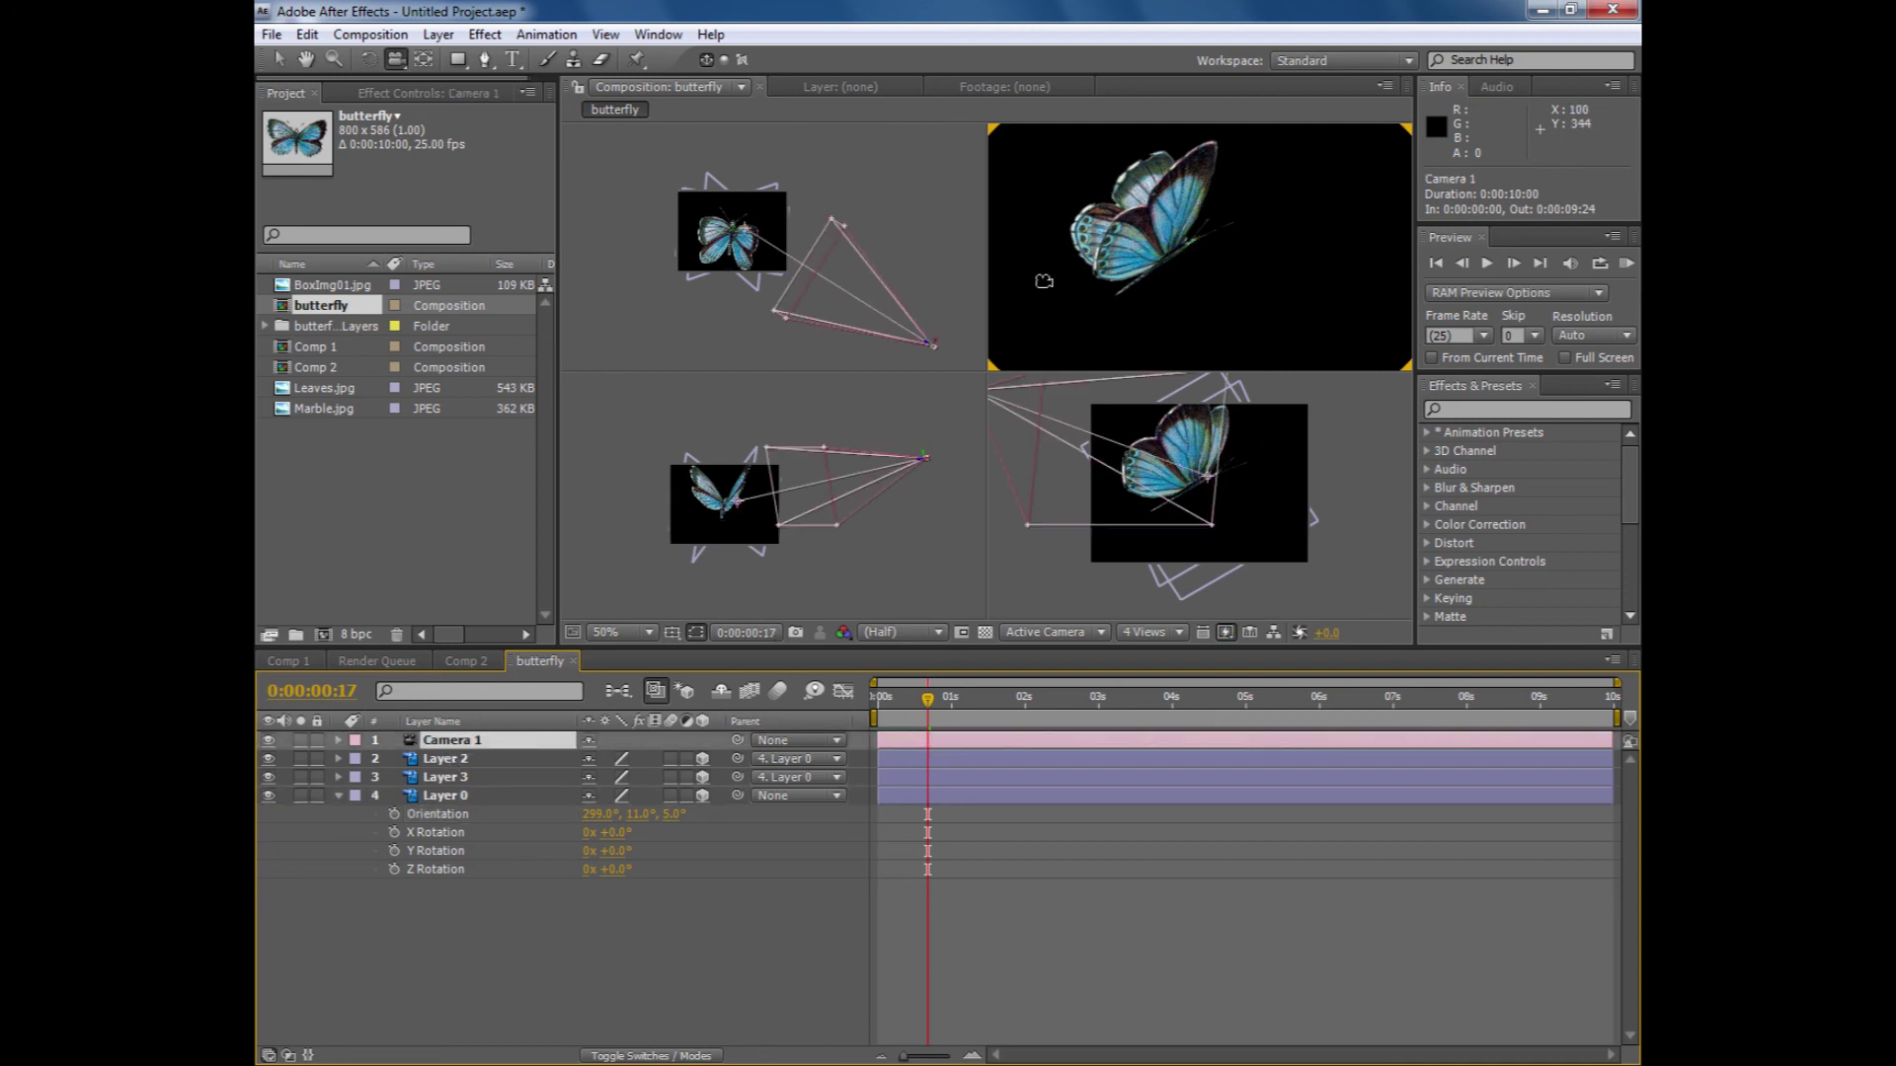
{"action": "left_click_drag", "start_coordinate": [1141, 251], "coordinate": [1185, 300]}
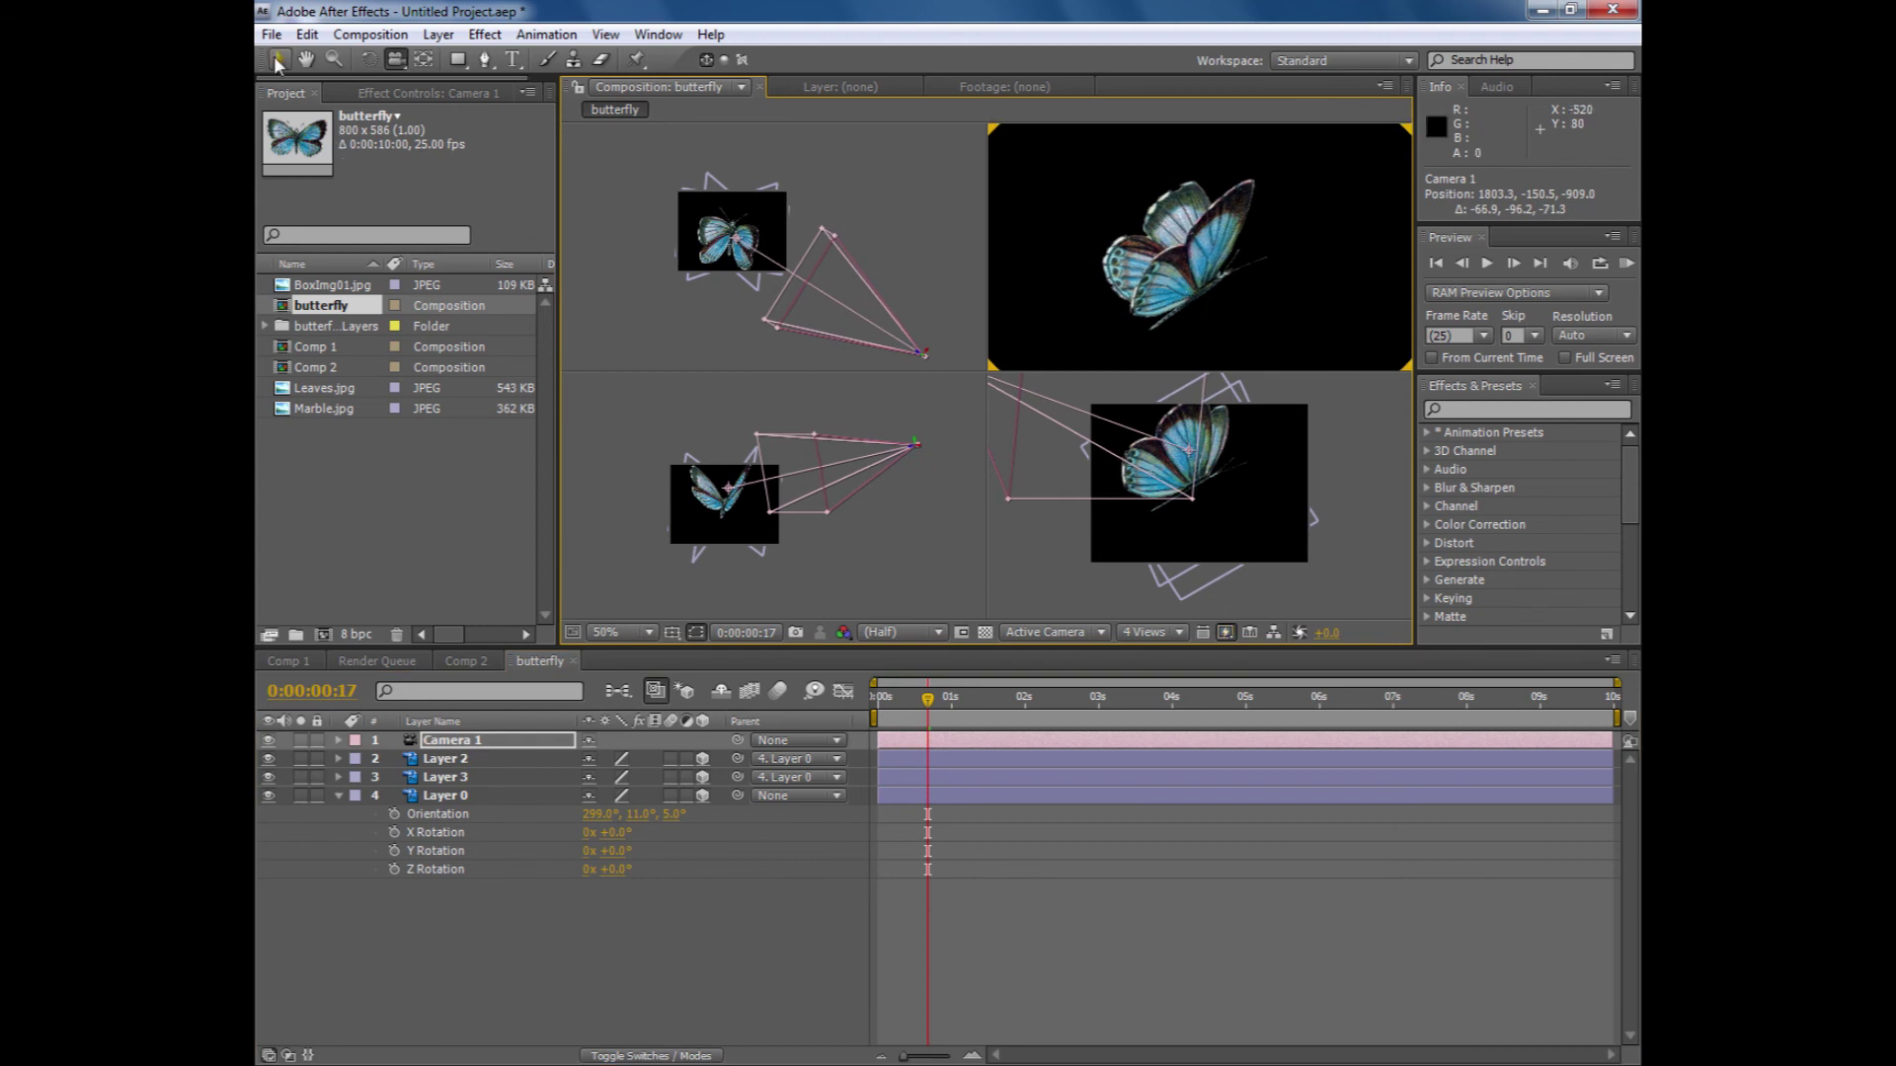
- Switch to the Selection tool and return to the Comp 1 composition
{"action": "left_click", "coordinate": [278, 60]}
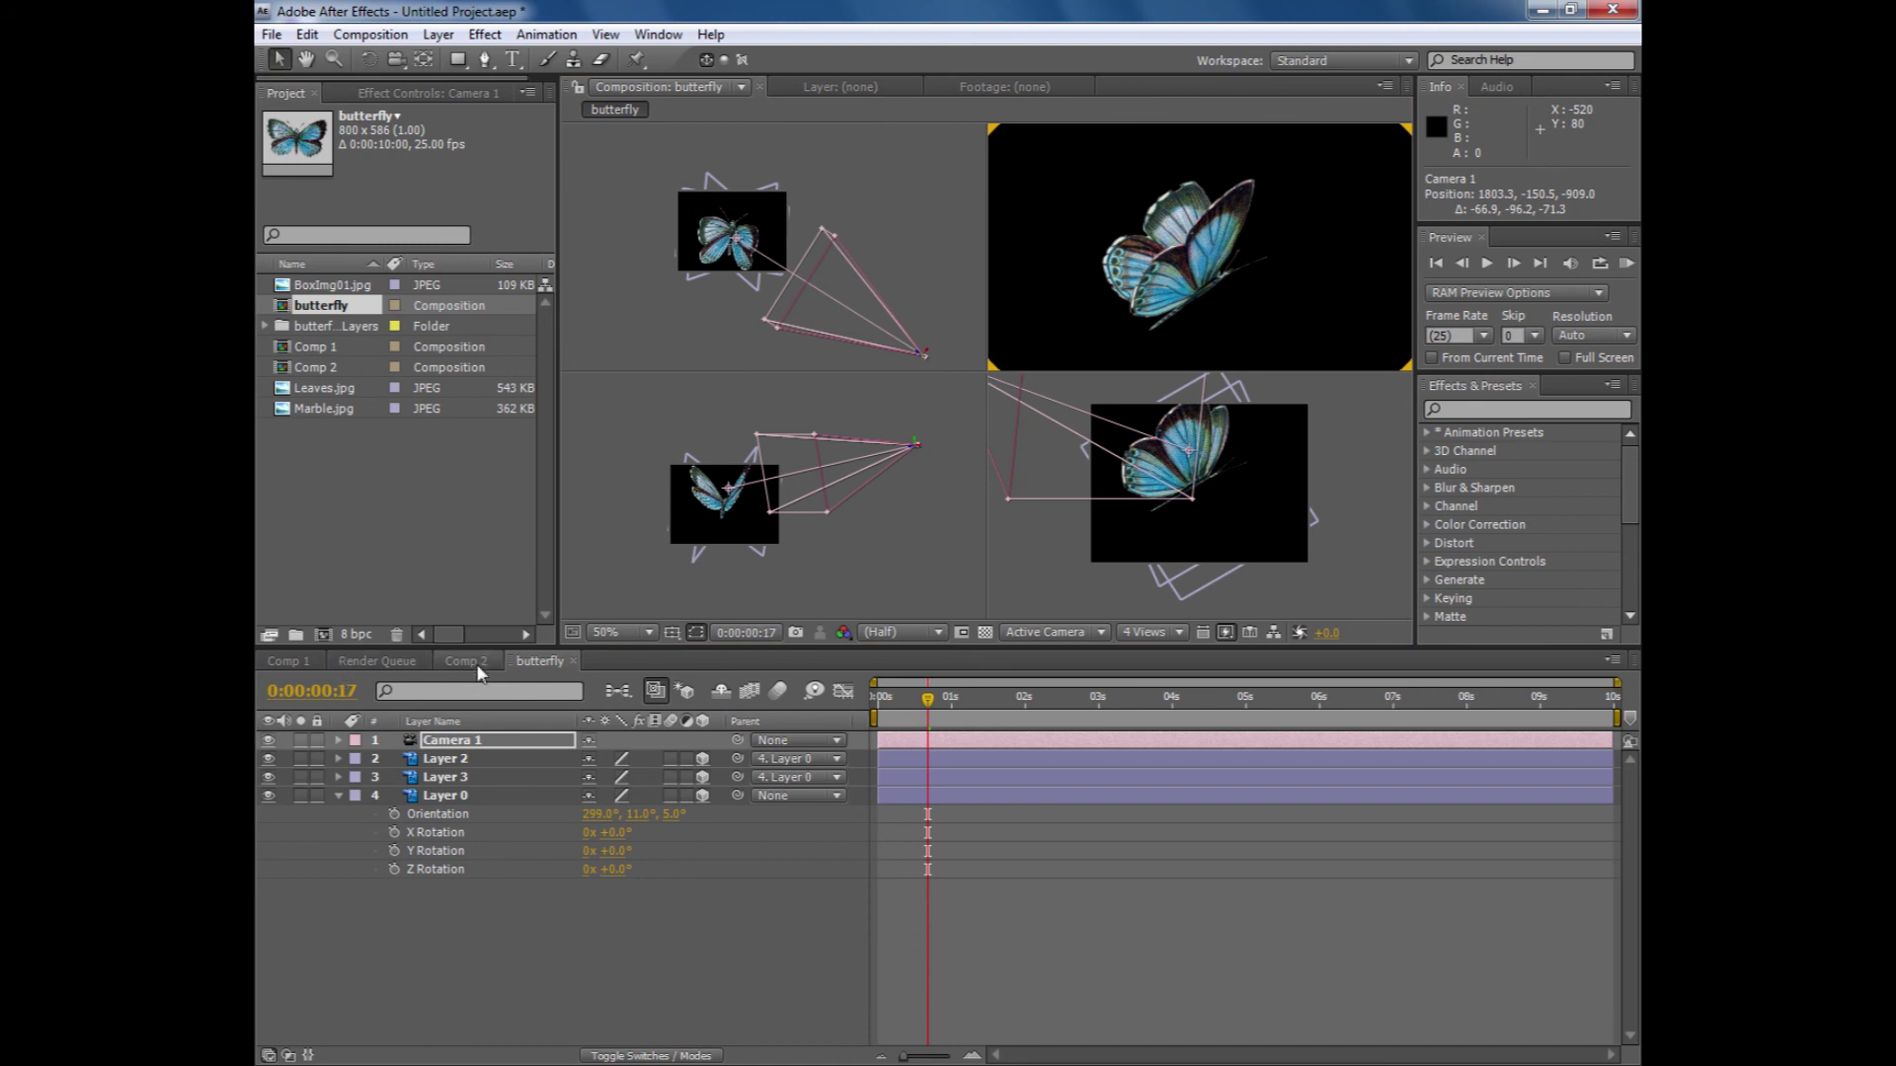
{"action": "left_click", "coordinate": [286, 660]}
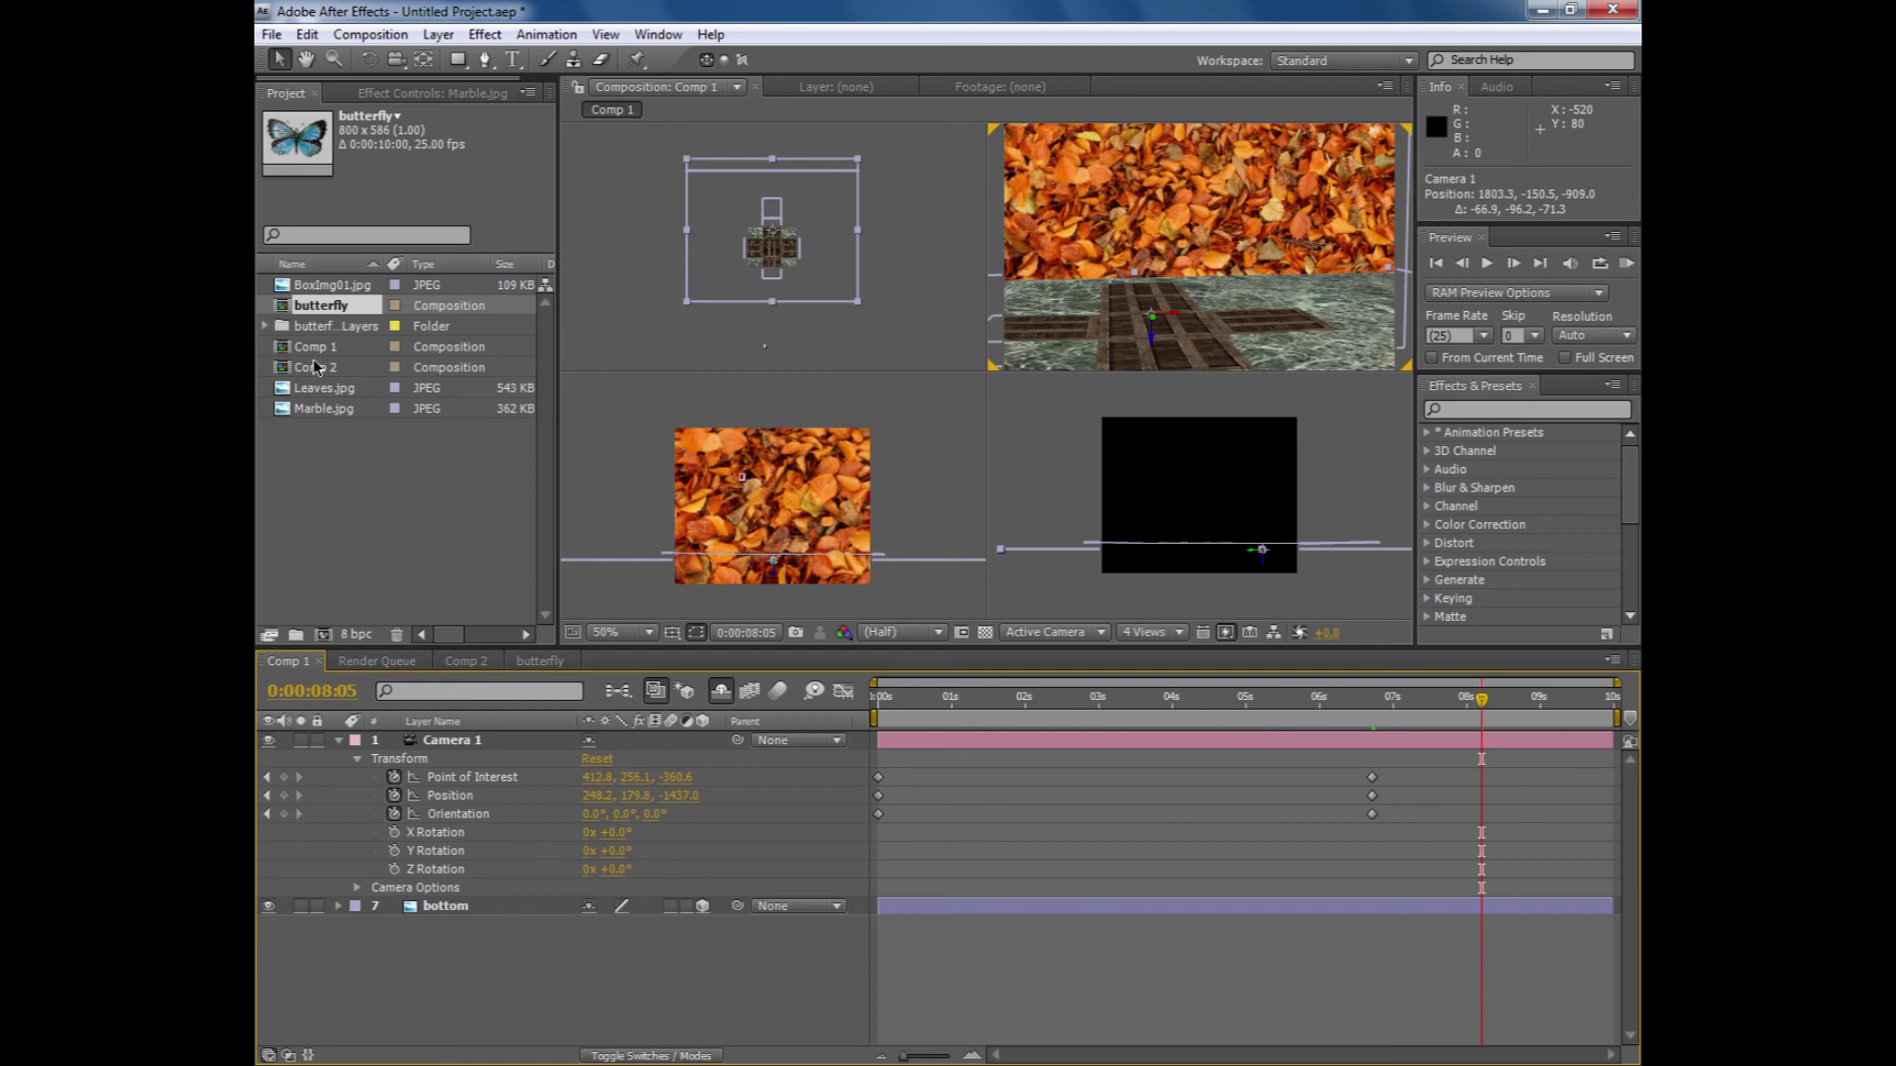
{"action": "left_click_drag", "start_coordinate": [314, 374], "coordinate": [373, 979]}
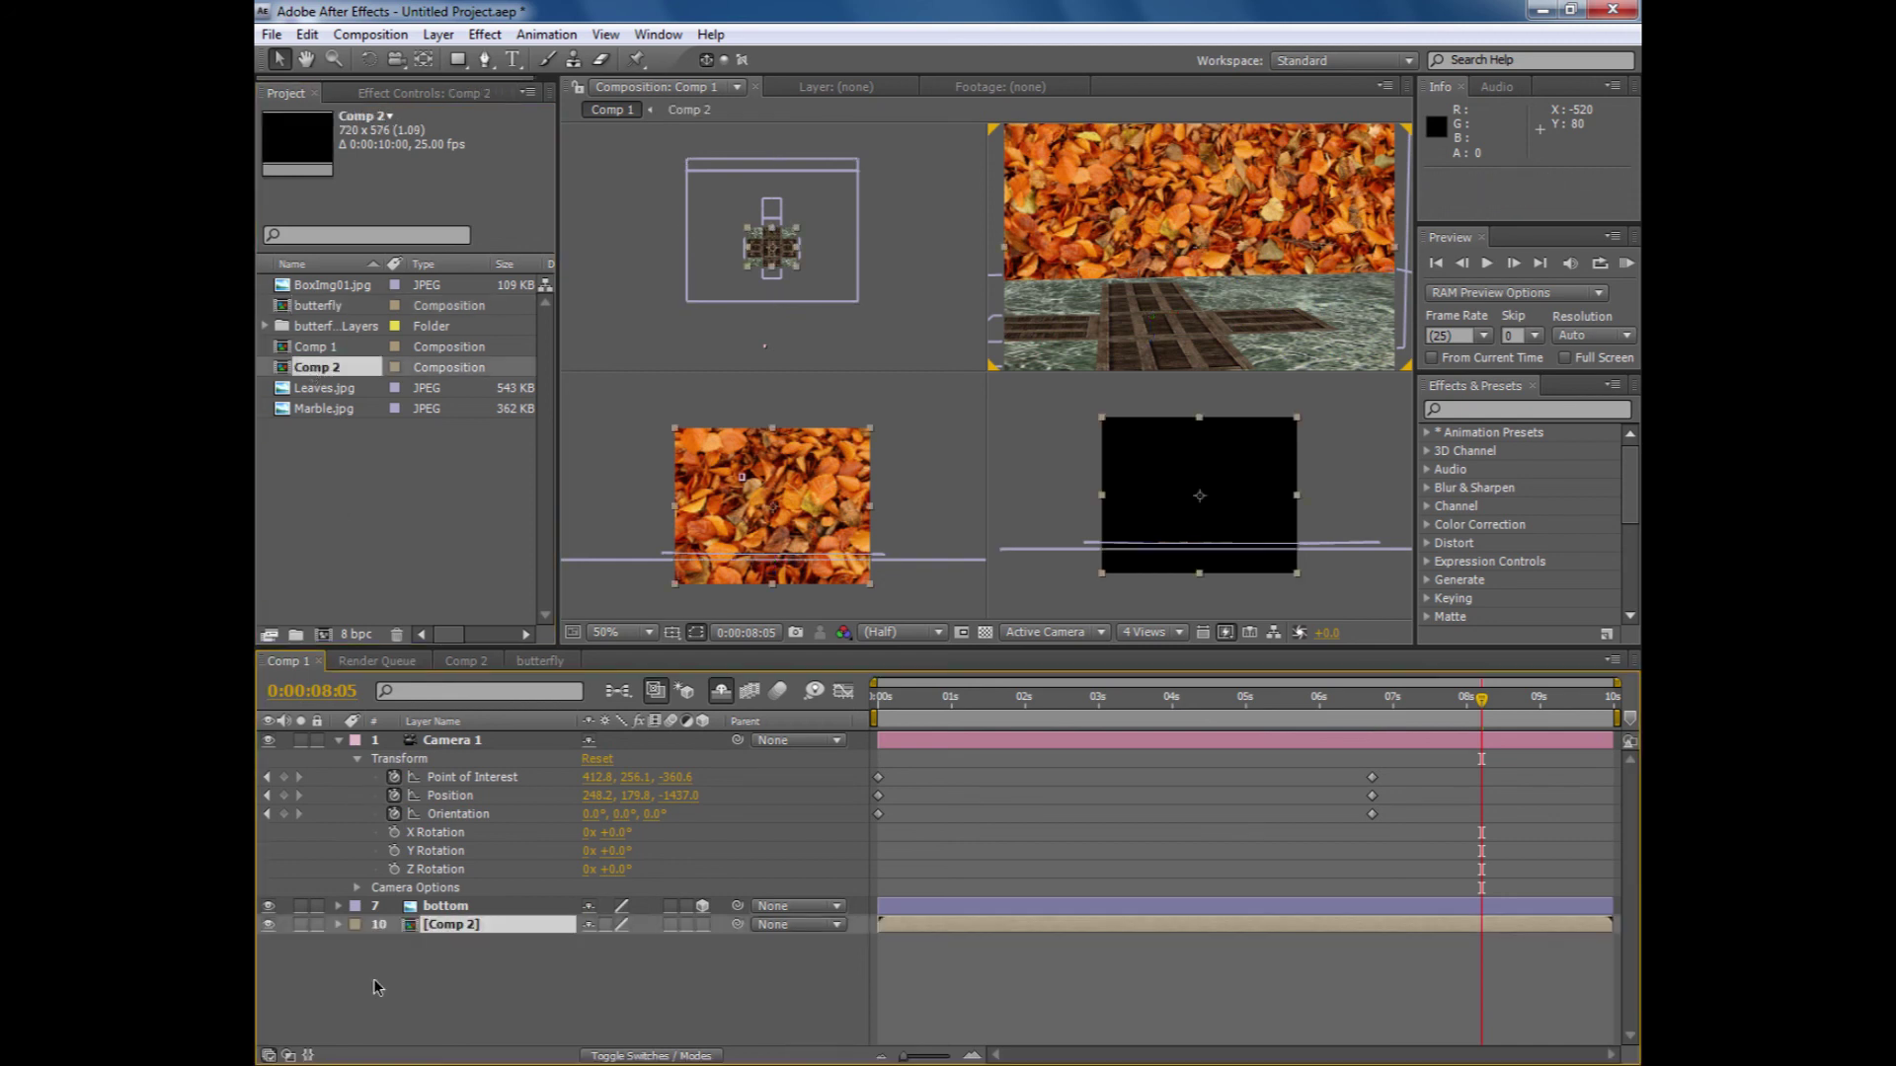
{"action": "left_click", "coordinate": [339, 741]}
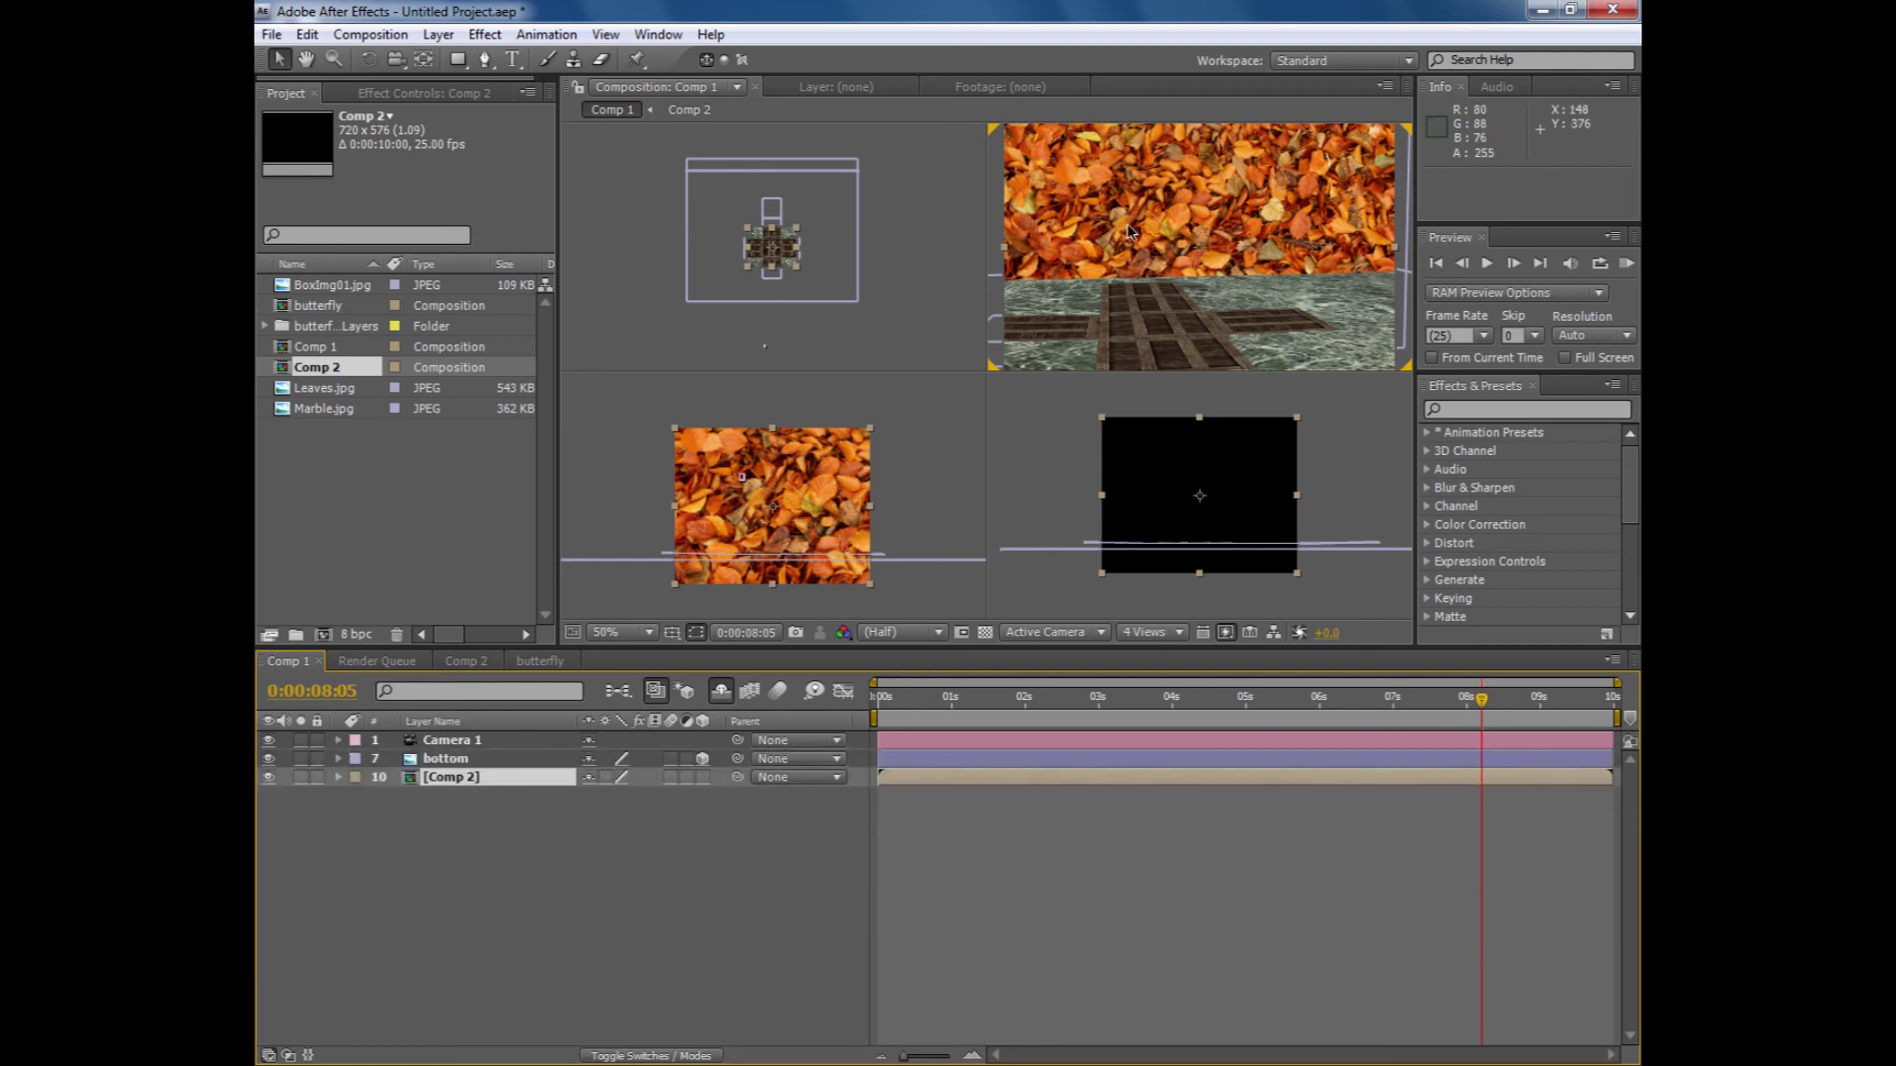
{"action": "left_click", "coordinate": [471, 780]}
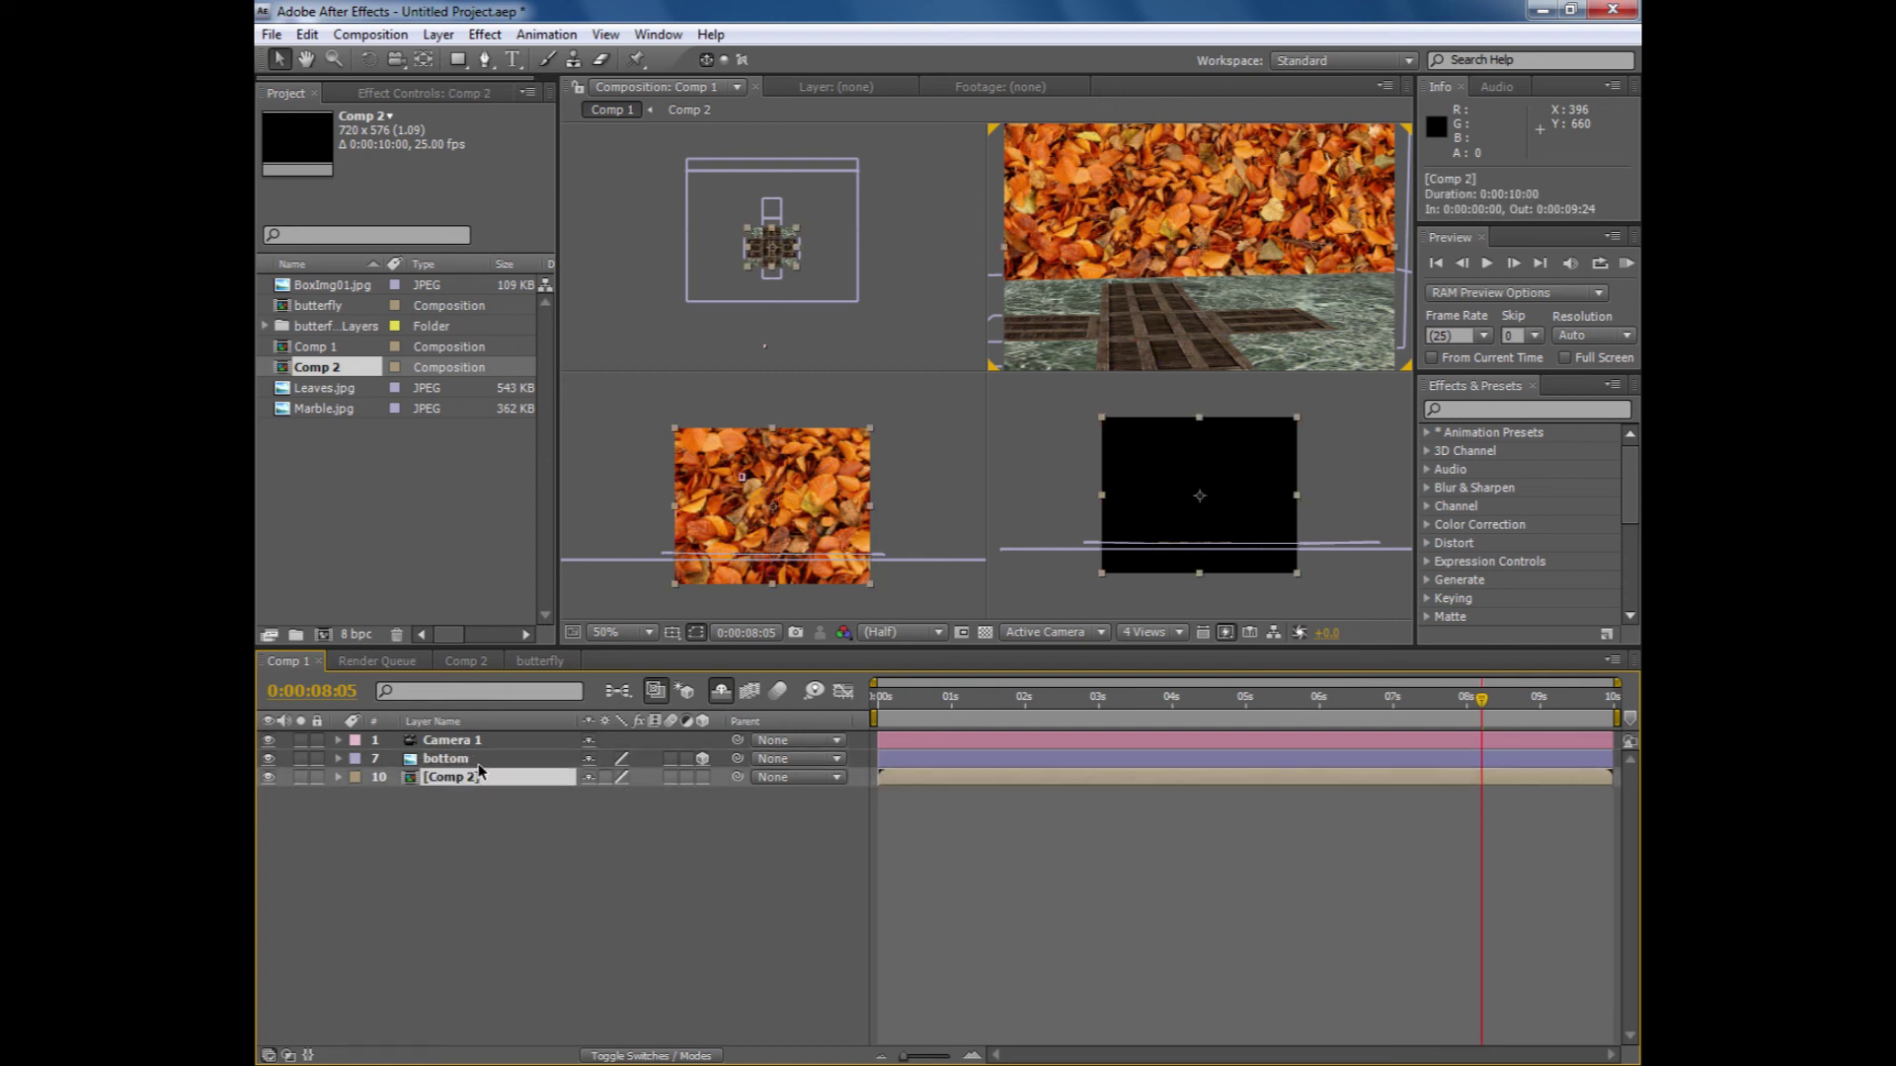
{"action": "left_click", "coordinate": [450, 799]}
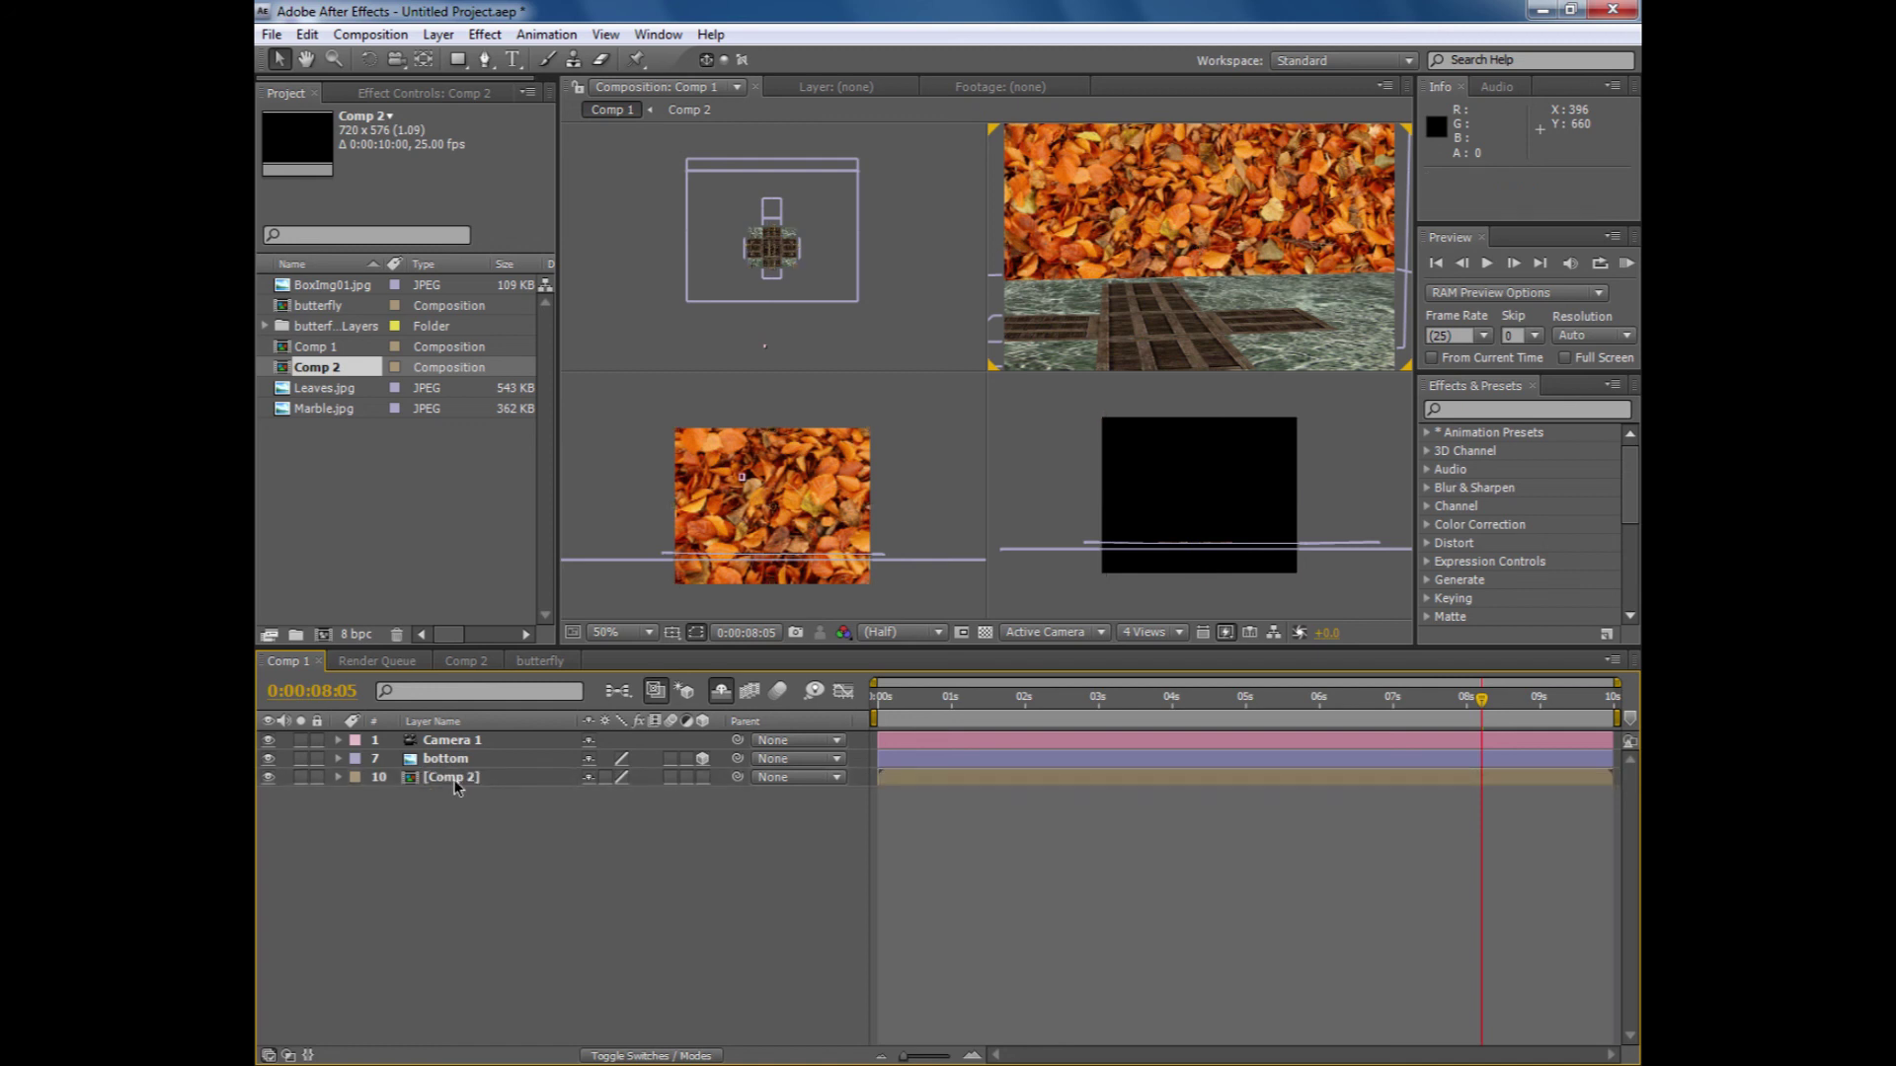
{"action": "left_click", "coordinate": [457, 780]}
{"action": "key", "text": "Delete"}
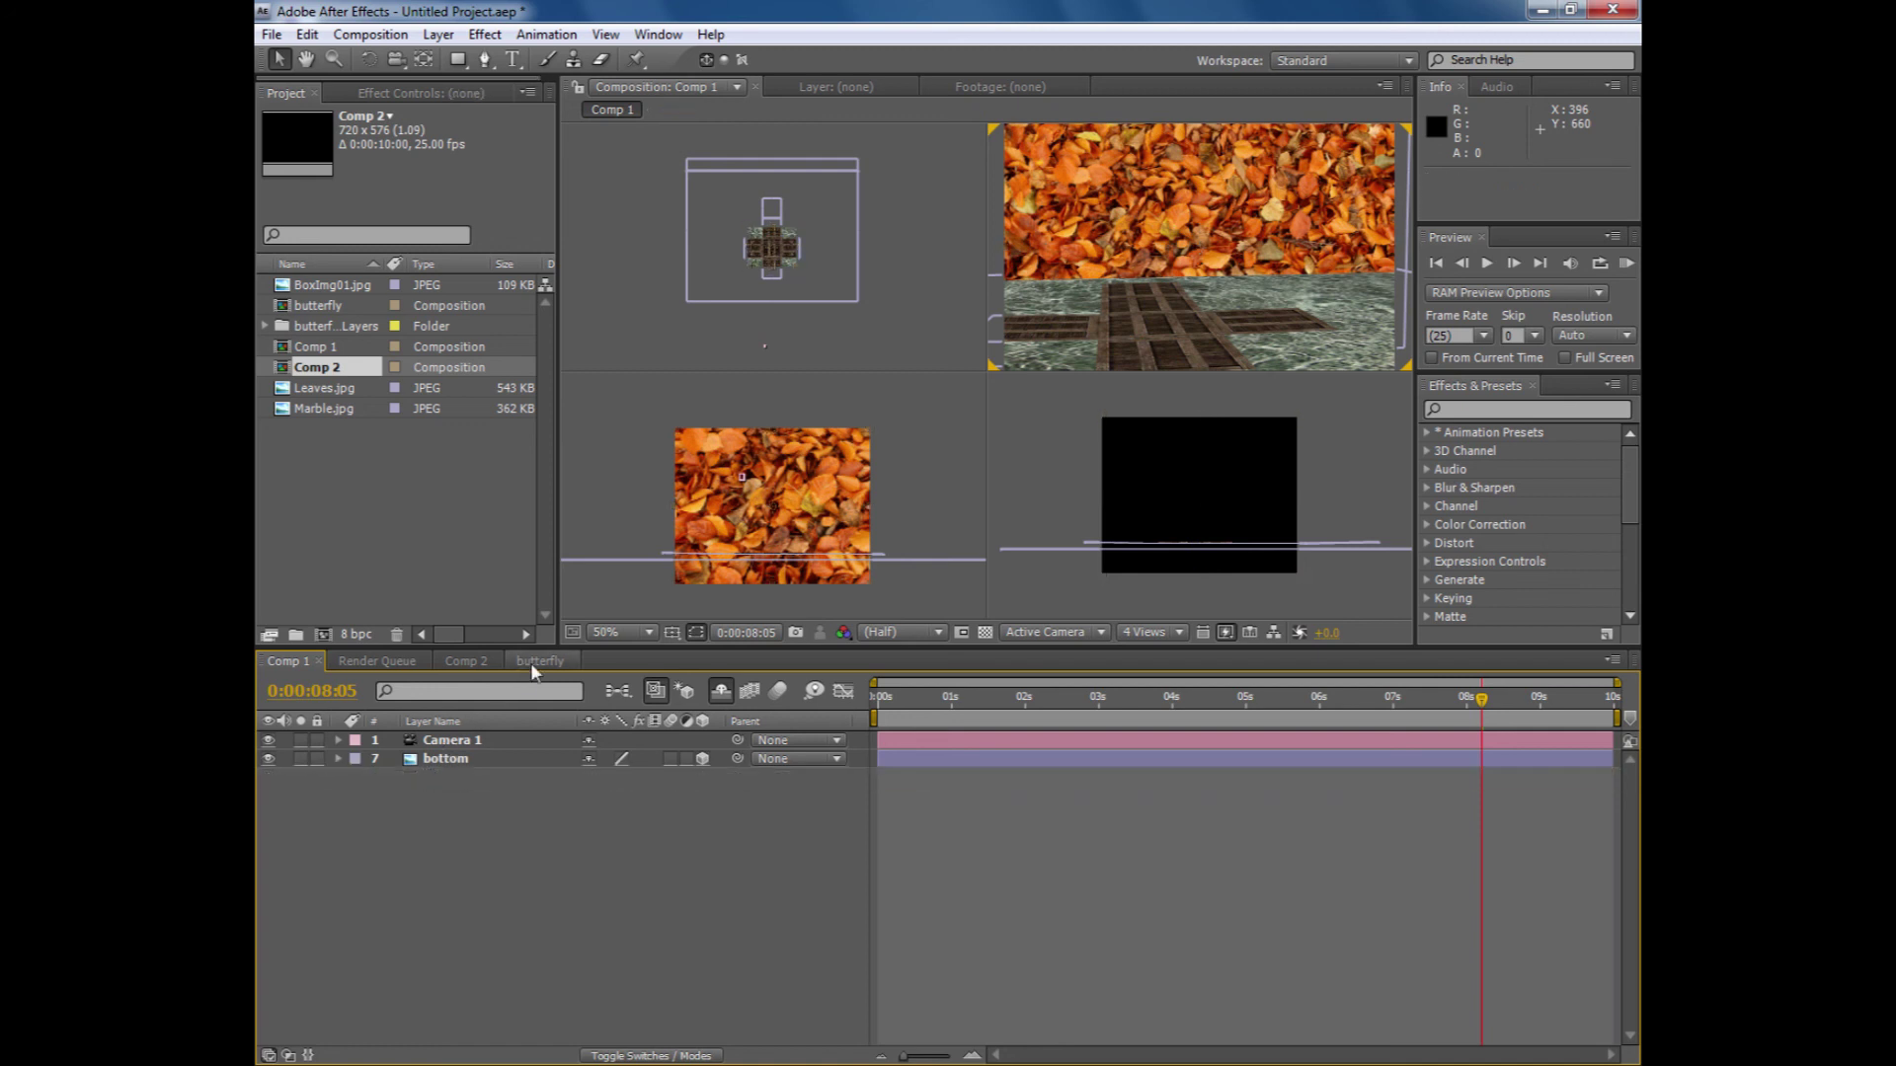
- Add the butterfly composition to Comp 1 as a layer beneath bottom and make it a 3D layer
{"action": "left_click_drag", "start_coordinate": [309, 312], "coordinate": [354, 867]}
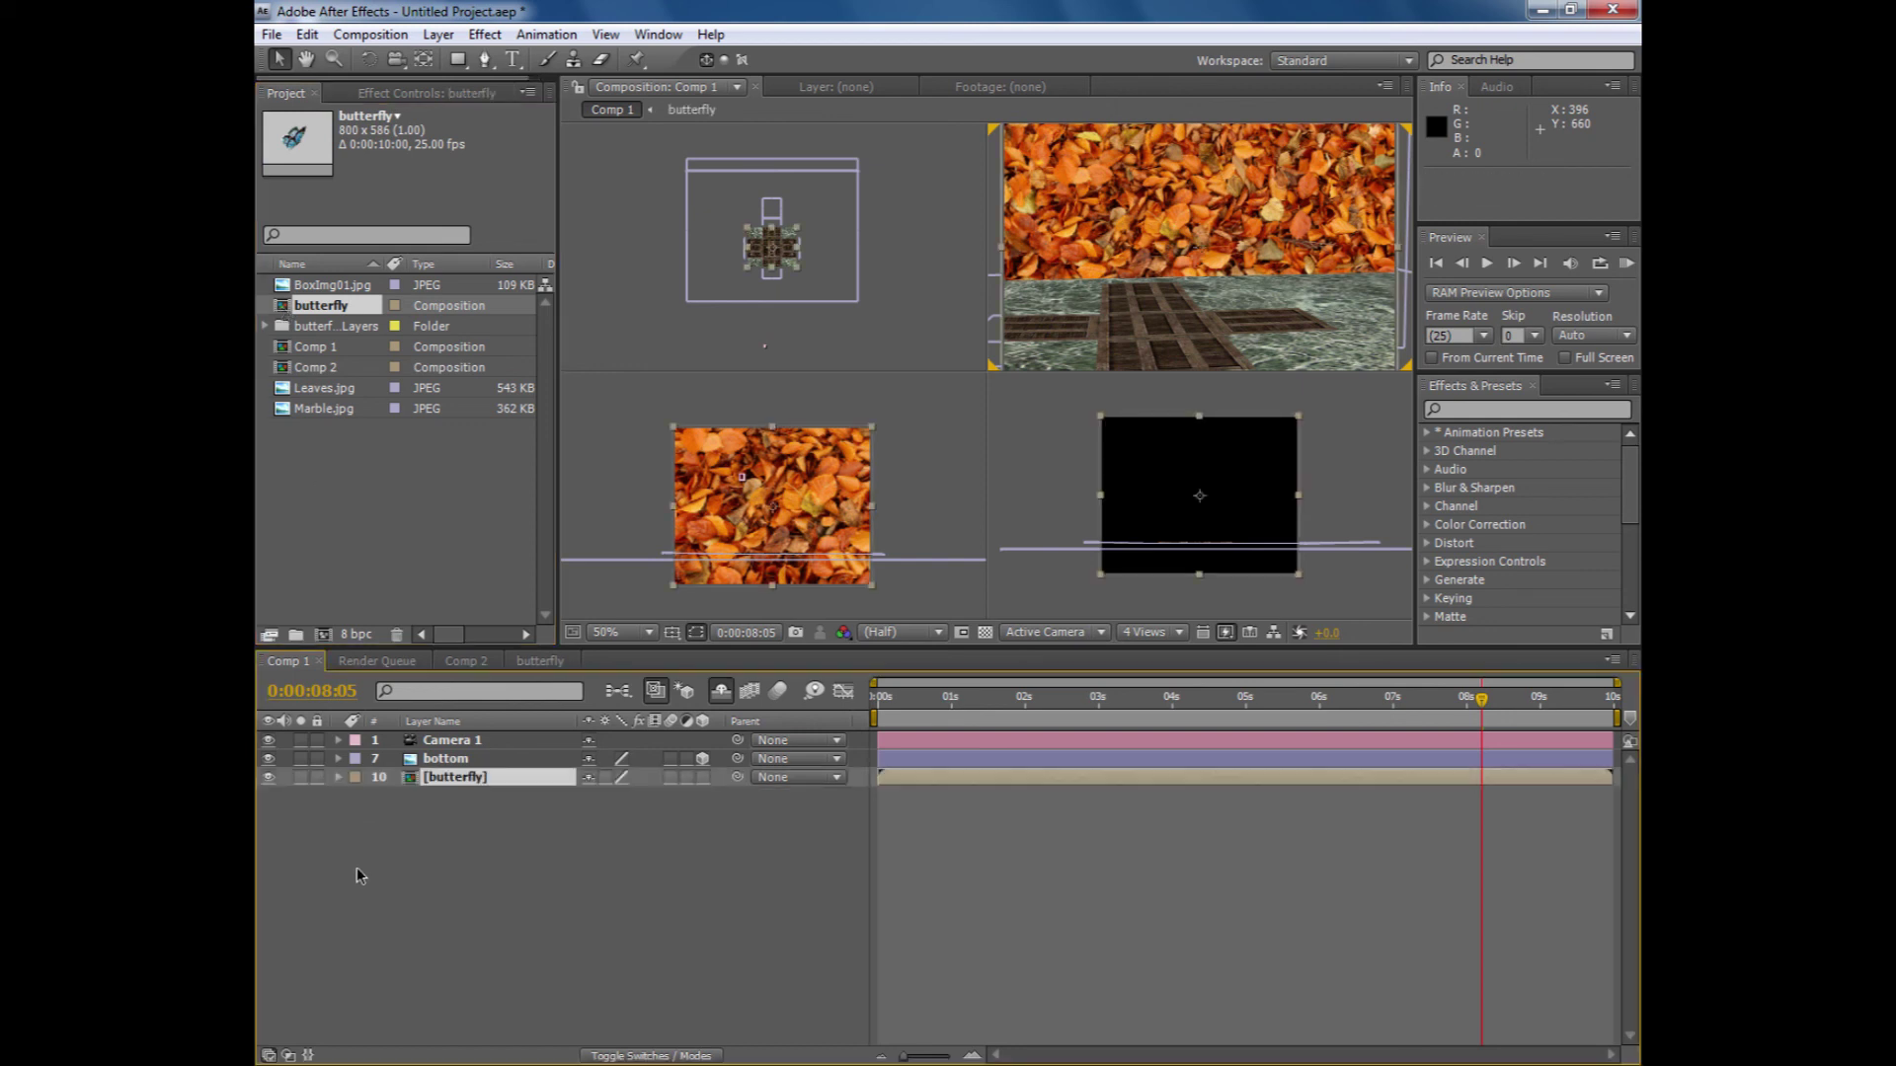
{"action": "left_click", "coordinate": [451, 776]}
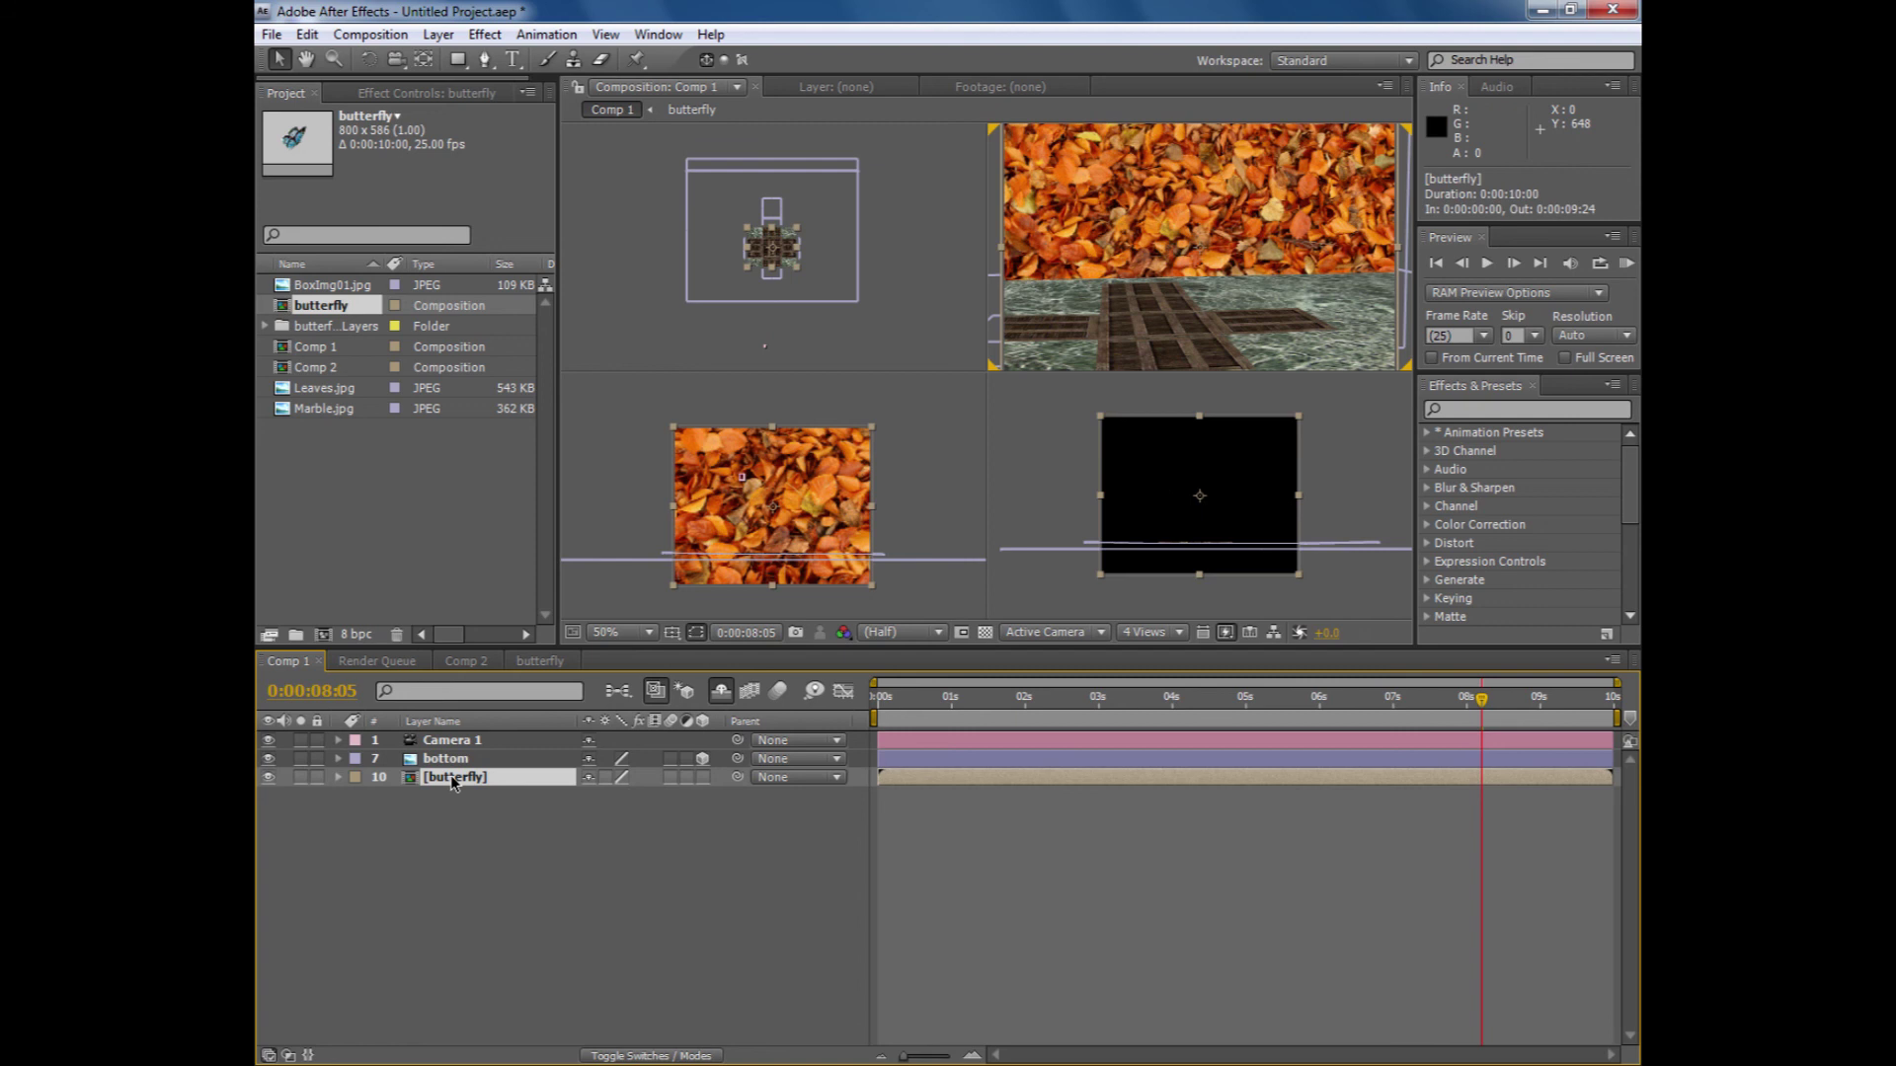
{"action": "left_click", "coordinate": [703, 778]}
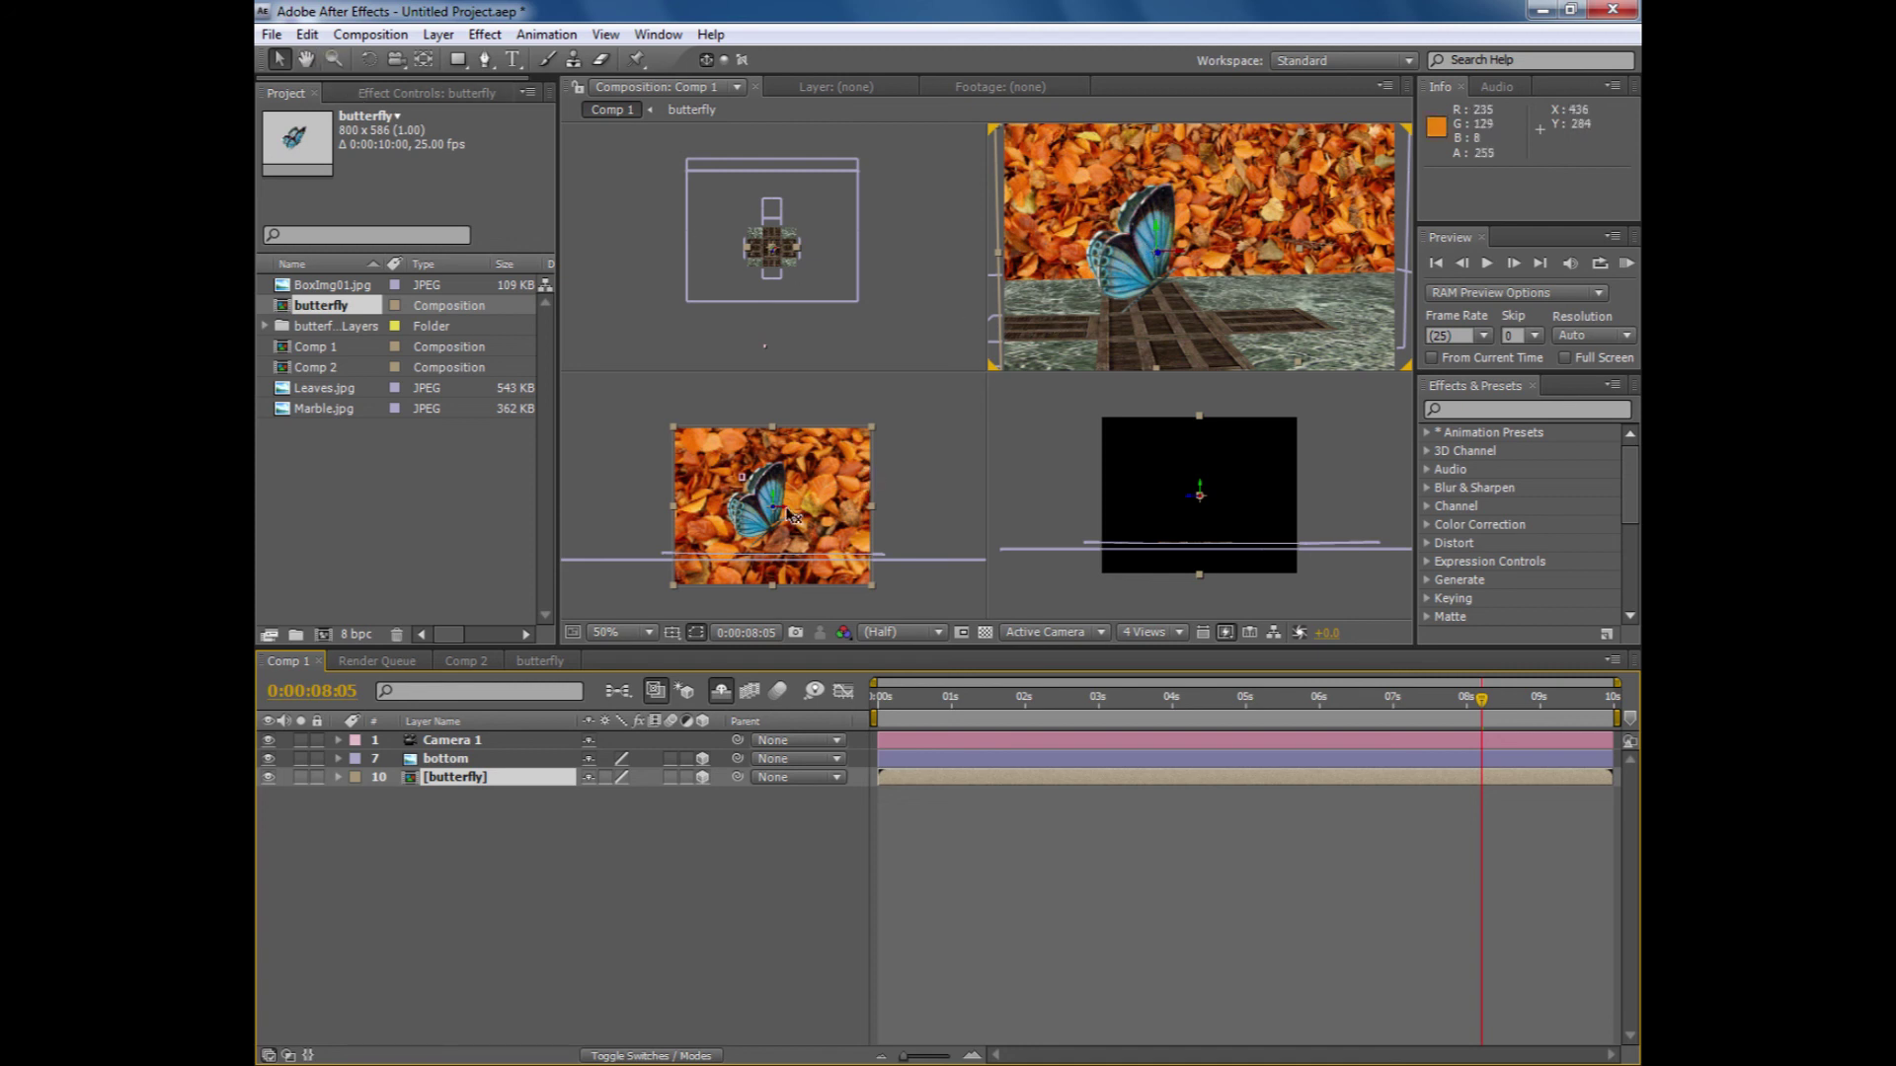
{"action": "scroll", "coordinate": [822, 326], "scroll_direction": "up", "scroll_amount": 10}
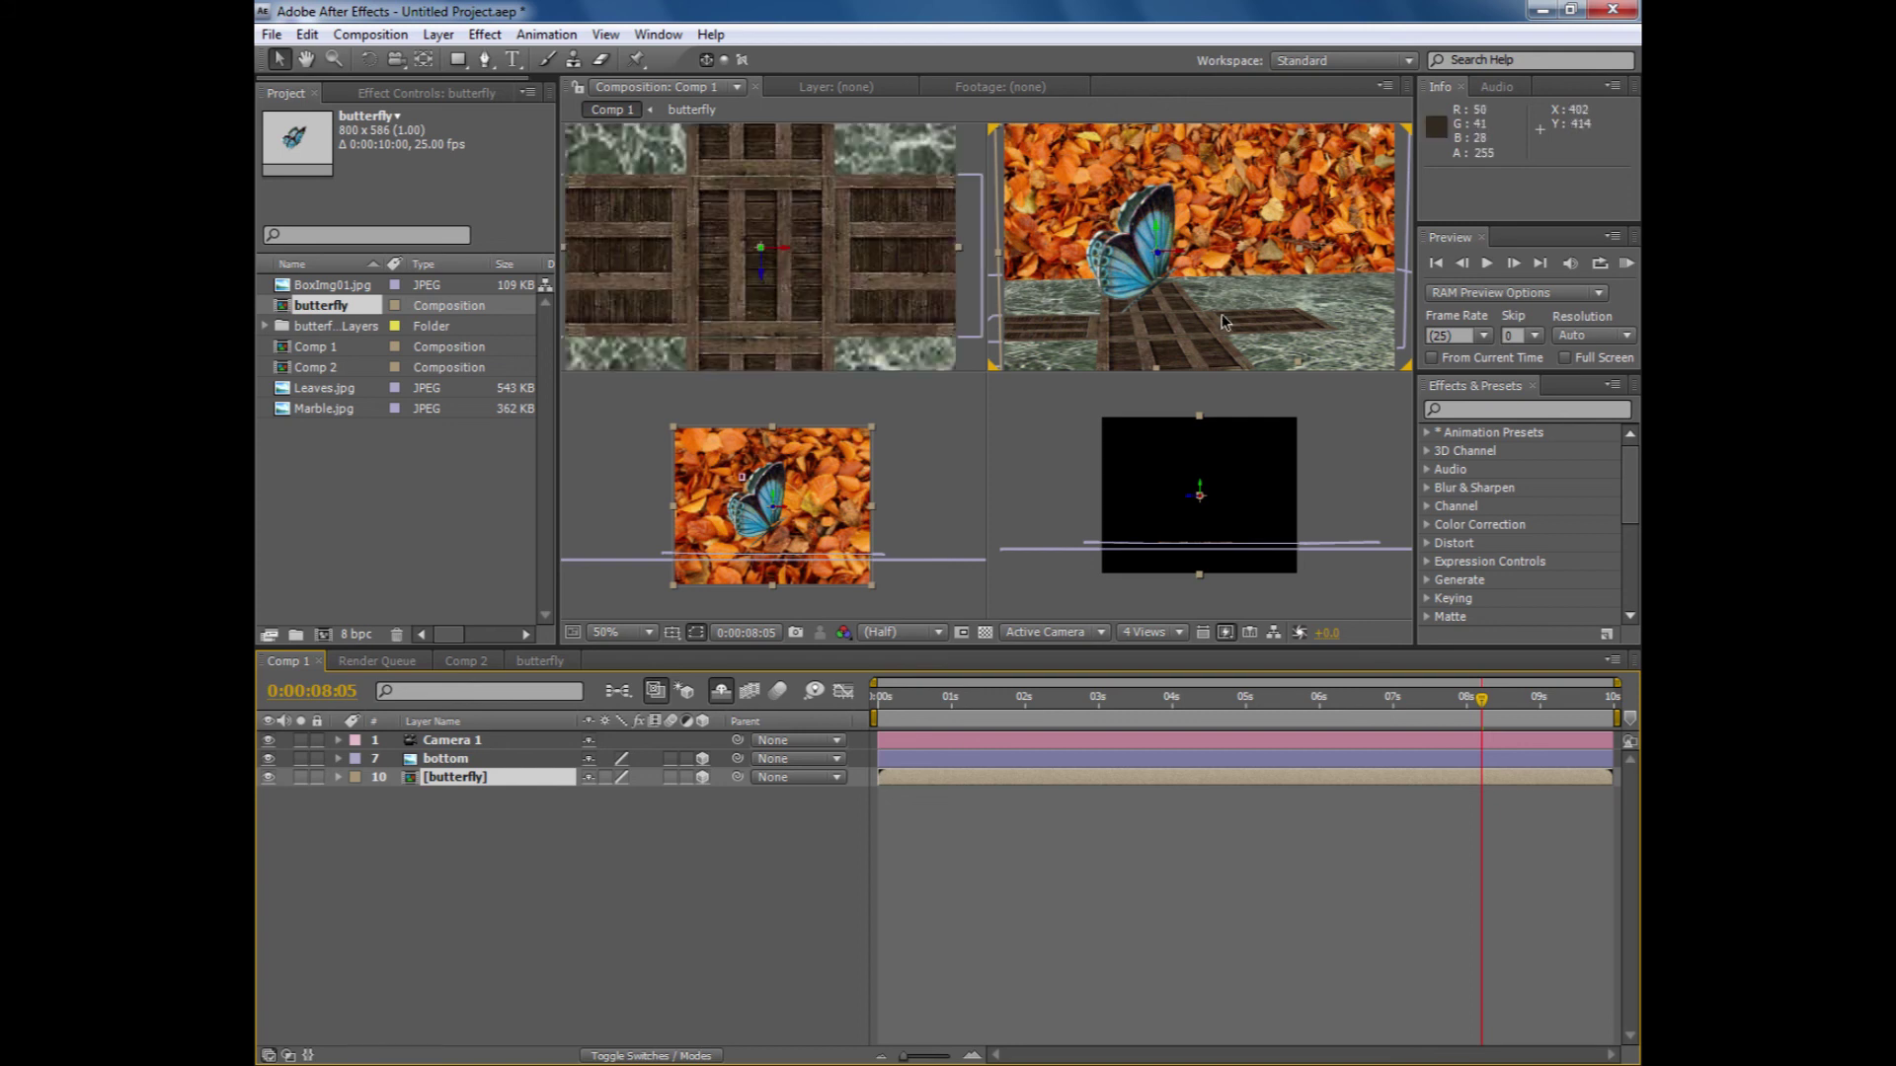
{"action": "left_click", "coordinate": [394, 61]}
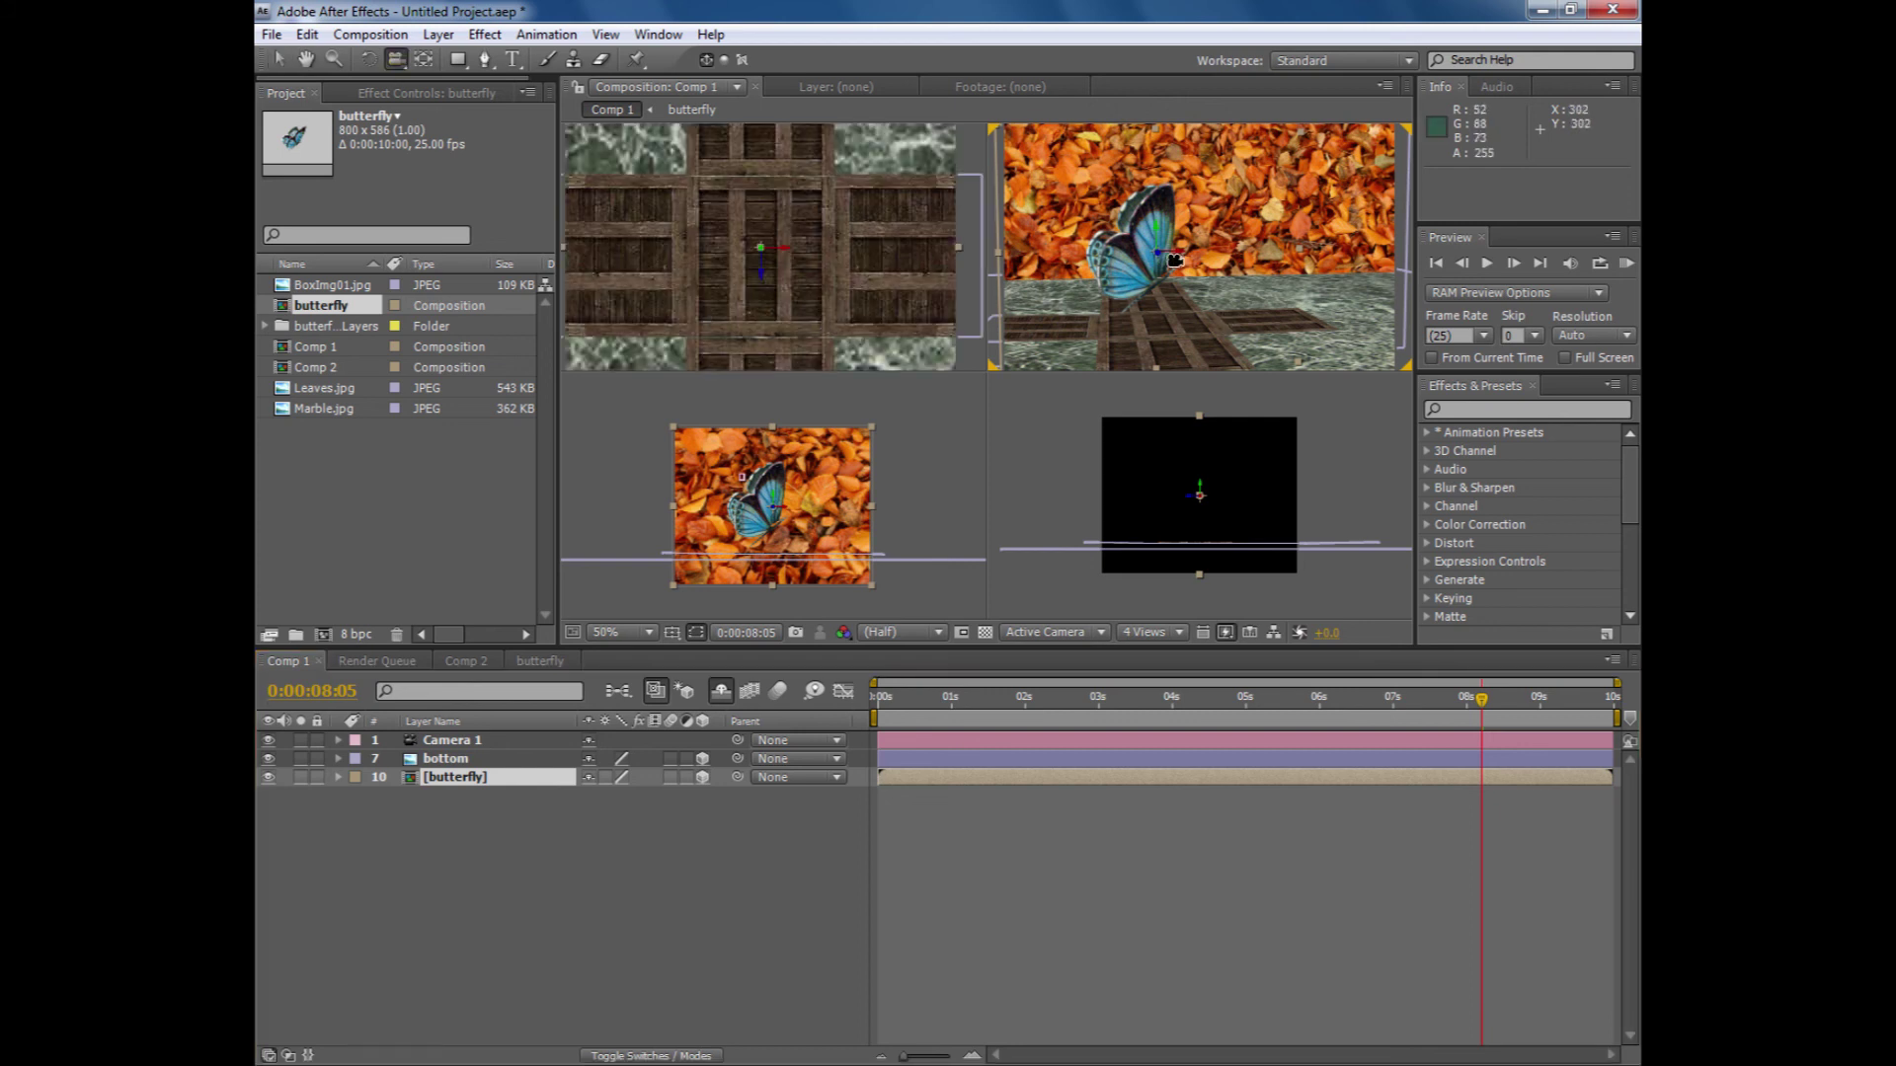
{"action": "left_click_drag", "start_coordinate": [1190, 281], "coordinate": [1093, 300]}
{"action": "left_click_drag", "start_coordinate": [1208, 291], "coordinate": [1207, 319]}
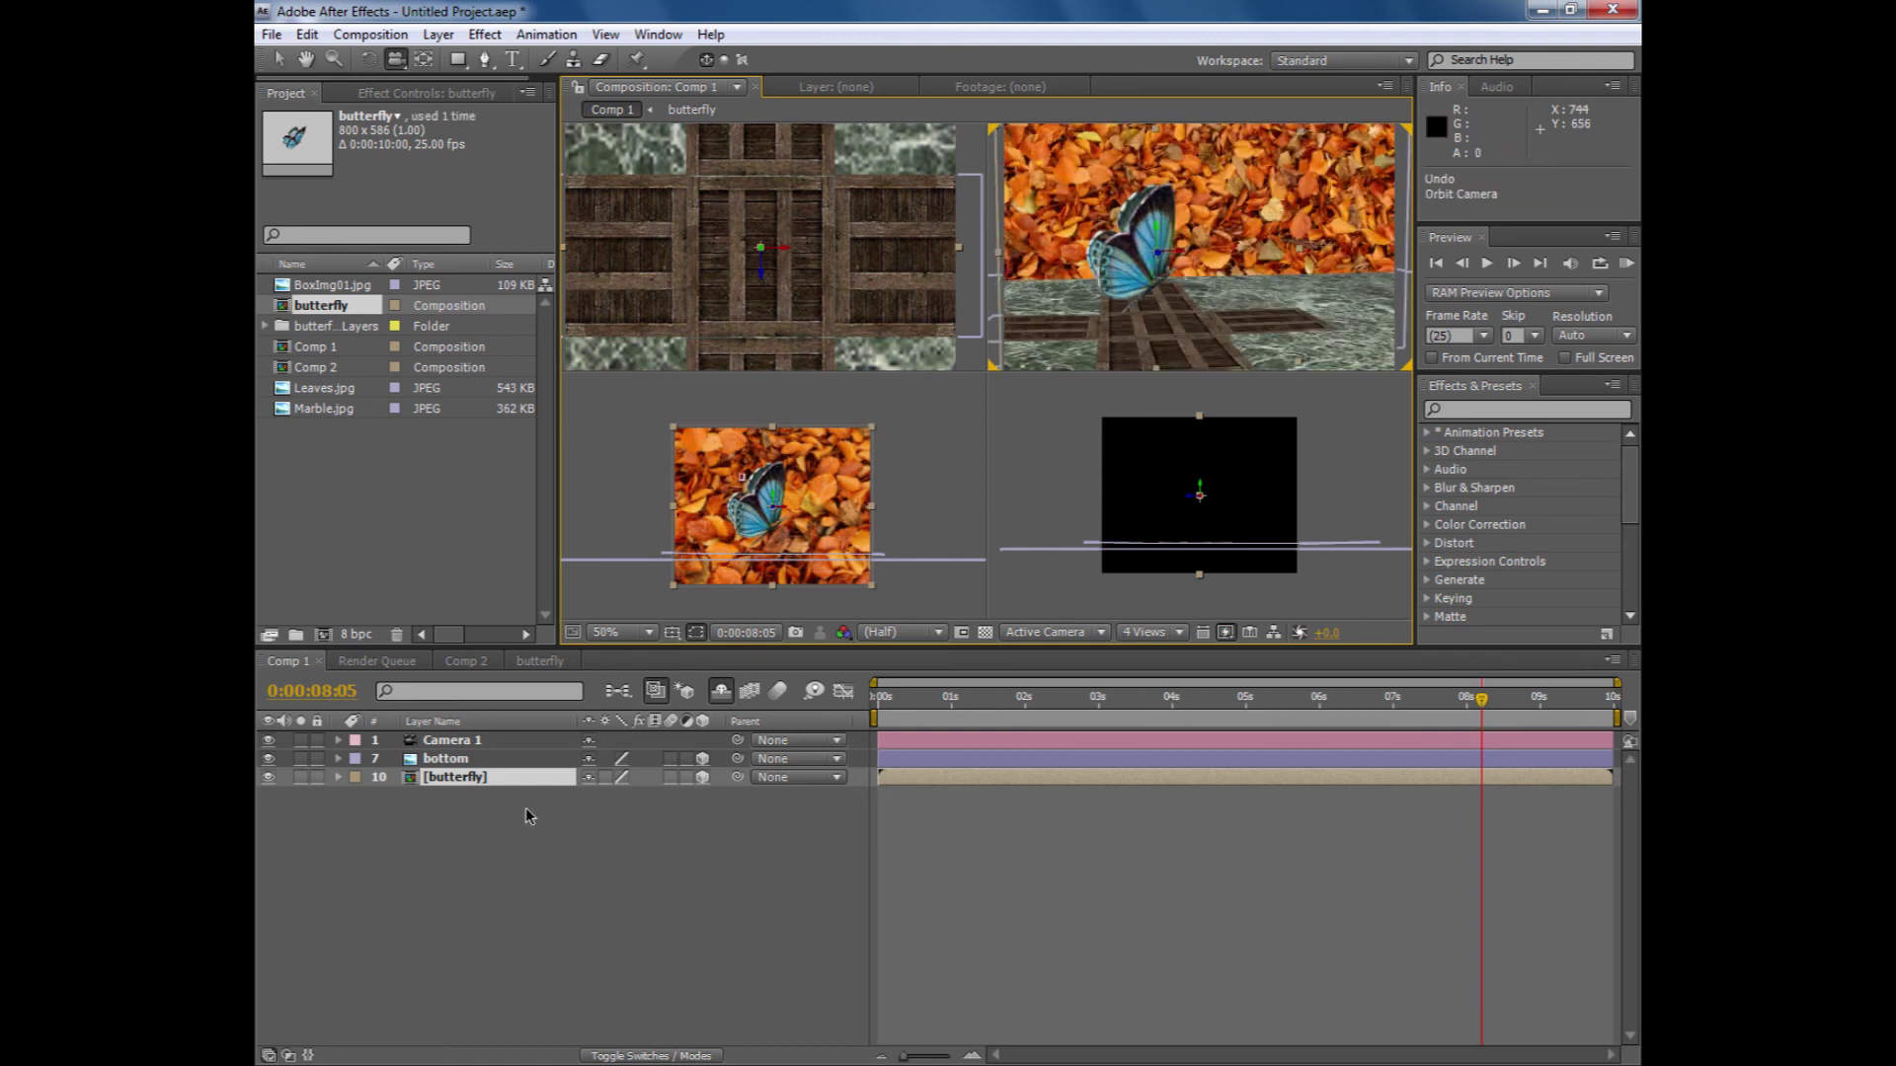
- Scale the butterfly layer uniformly to 58%
{"action": "key", "text": "s"}
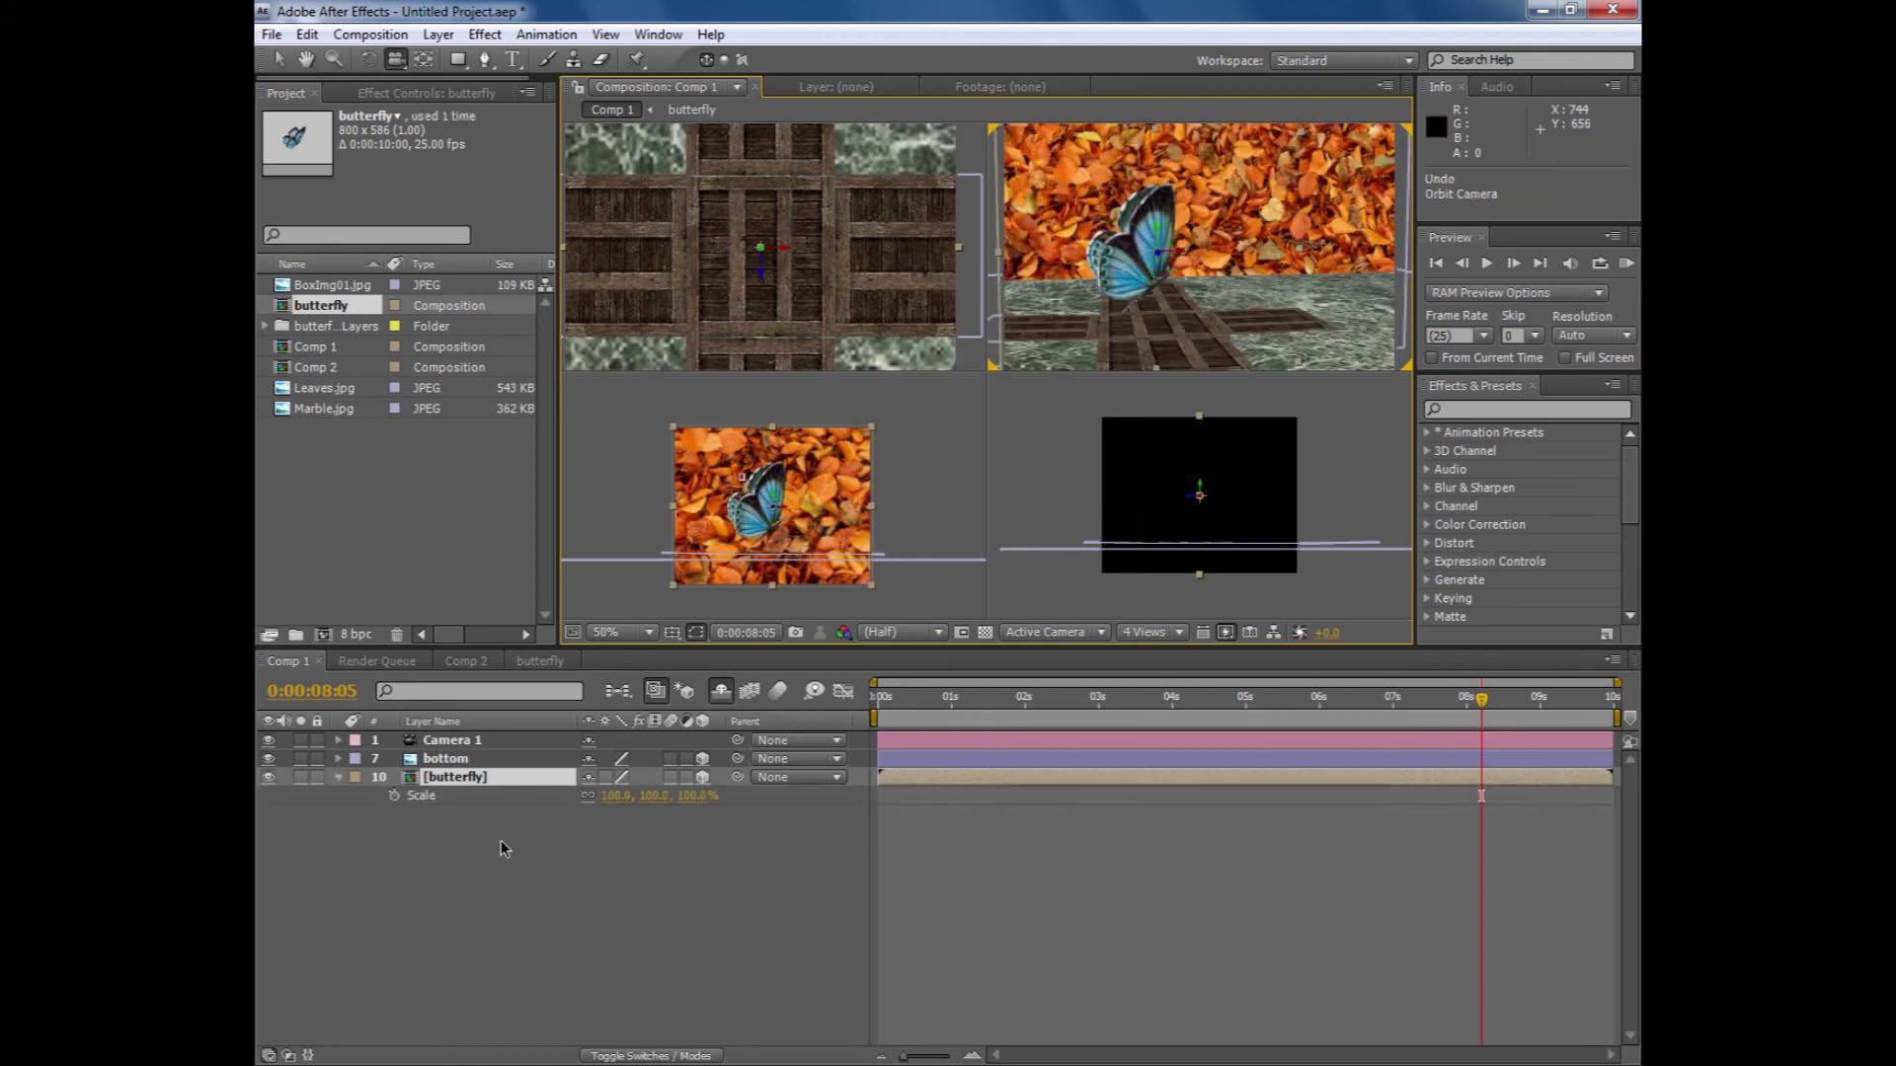
{"action": "left_click_drag", "start_coordinate": [612, 796], "coordinate": [571, 796]}
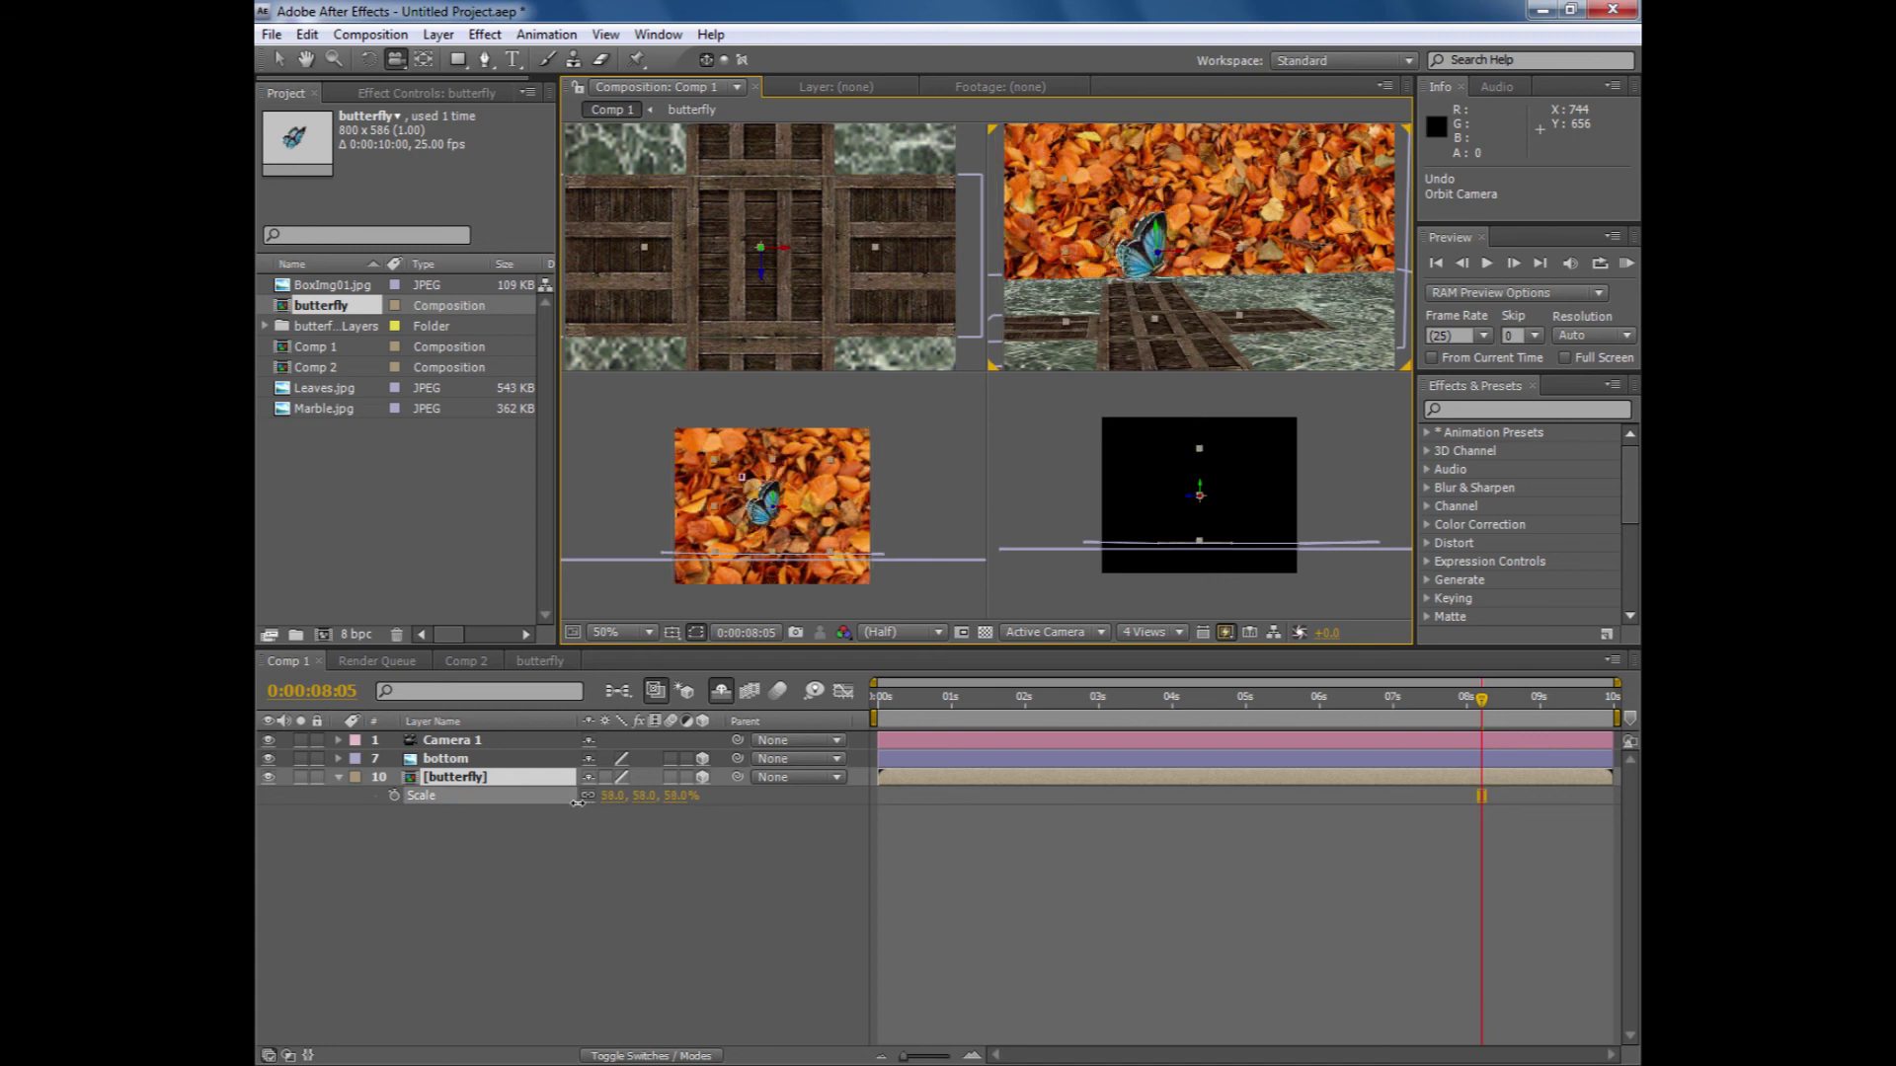
- Trim the start of the butterfly layer to 0:00:06:11, while the box is still closed
{"action": "left_click_drag", "start_coordinate": [1481, 703], "coordinate": [1255, 727]}
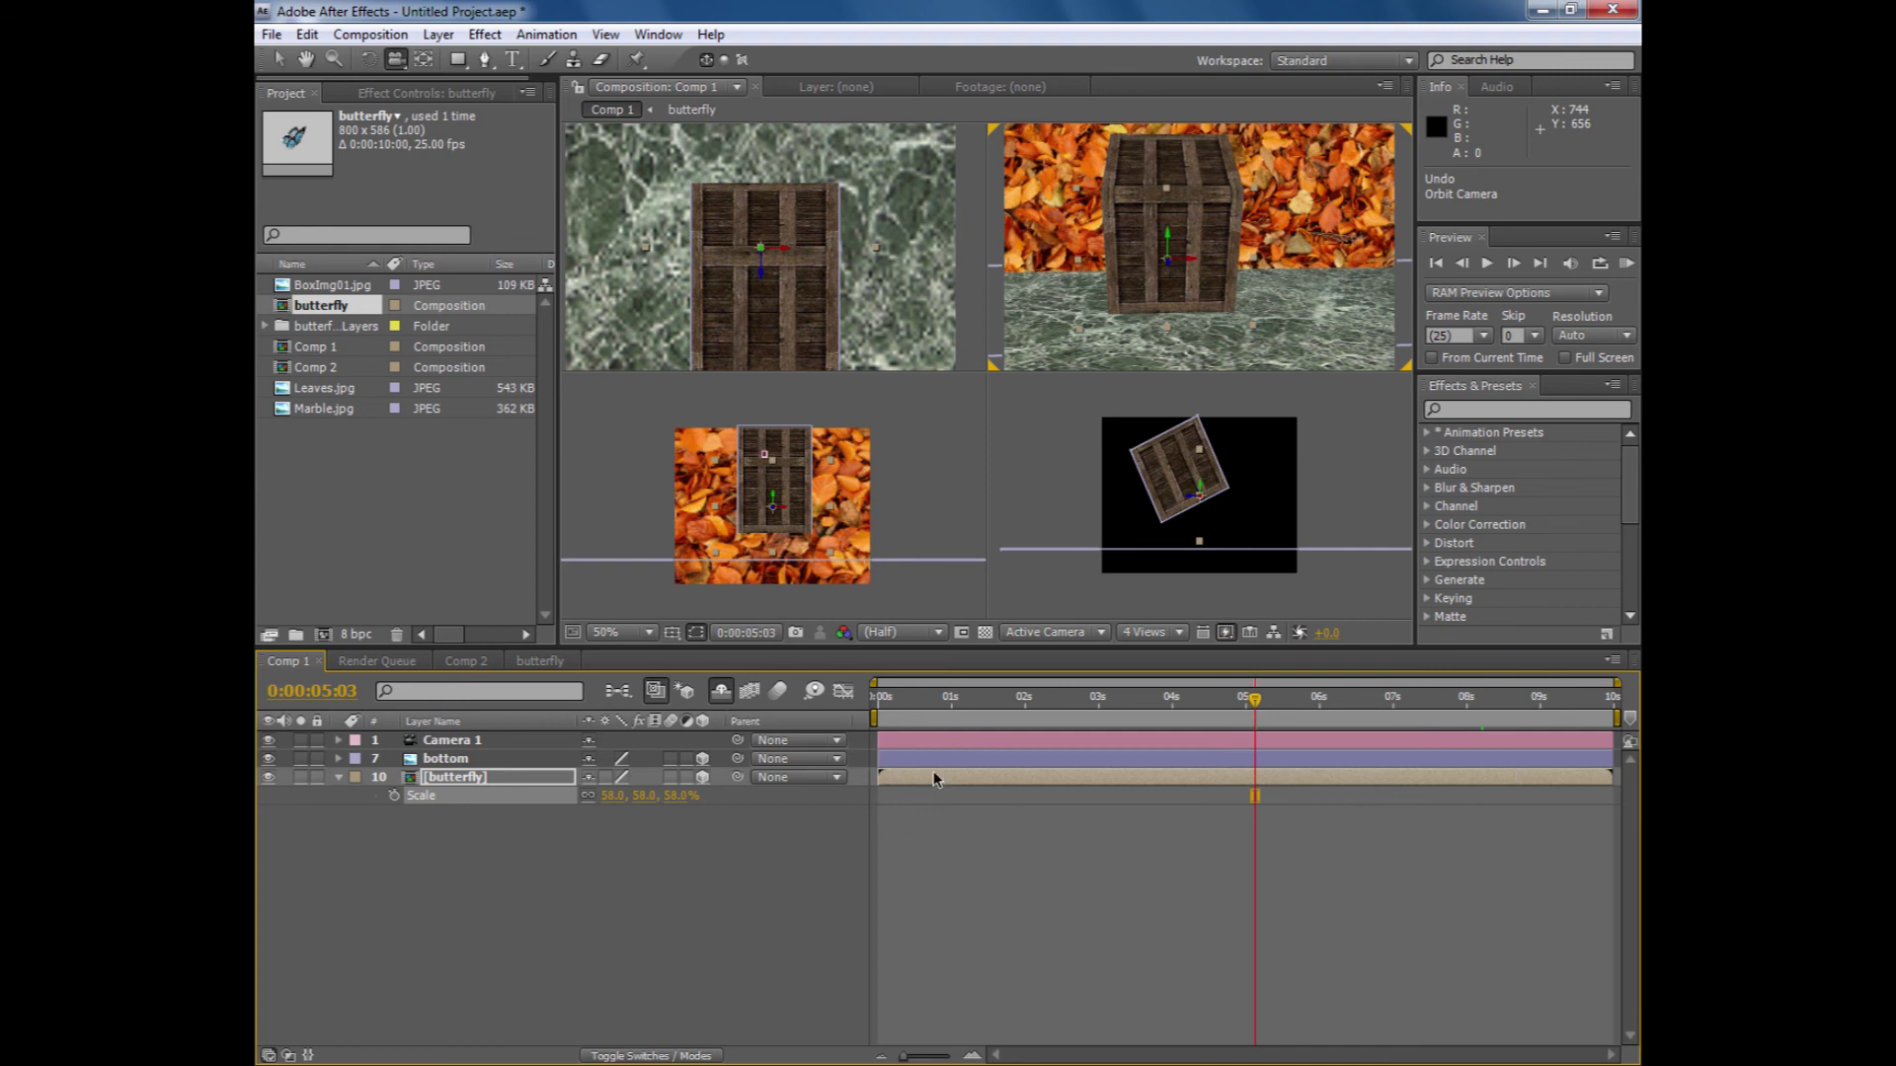
{"action": "left_click_drag", "start_coordinate": [882, 776], "coordinate": [1229, 783]}
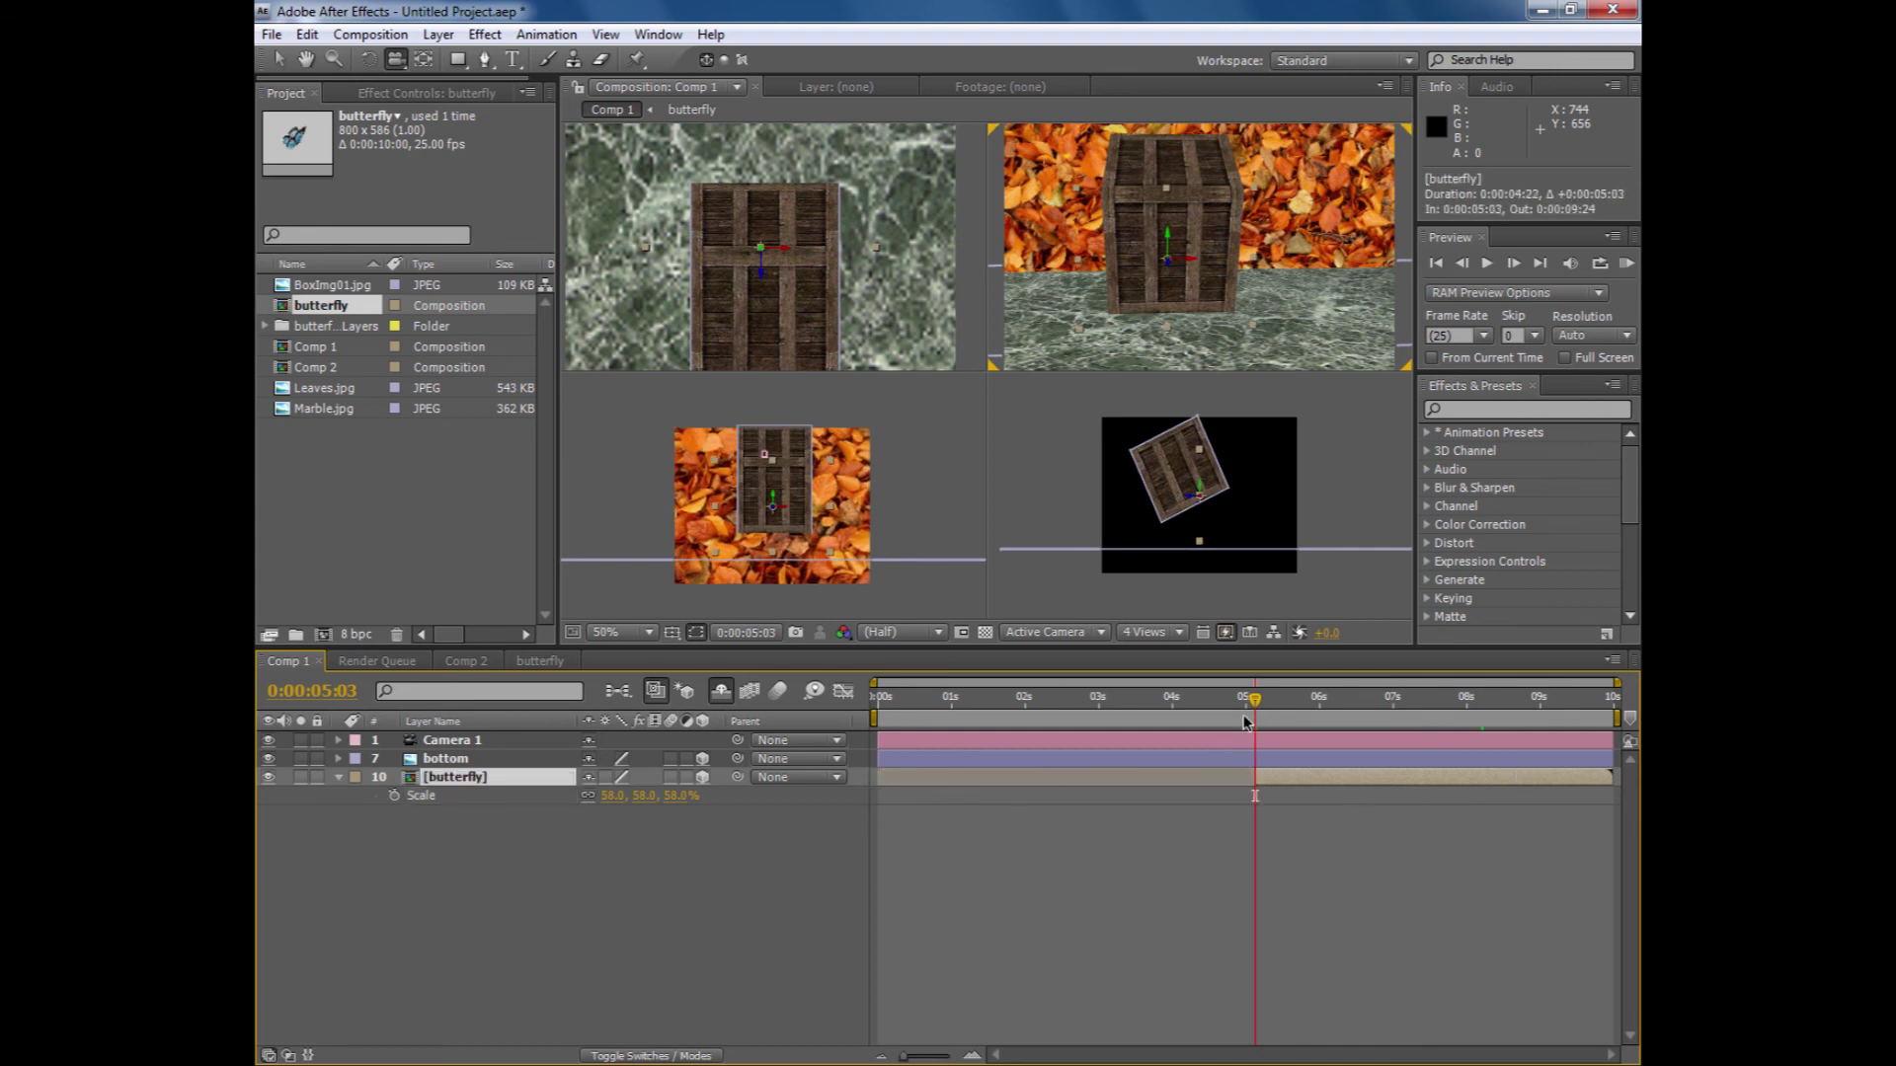
{"action": "left_click_drag", "start_coordinate": [1255, 699], "coordinate": [1357, 731]}
{"action": "left_click_drag", "start_coordinate": [1255, 777], "coordinate": [1318, 776]}
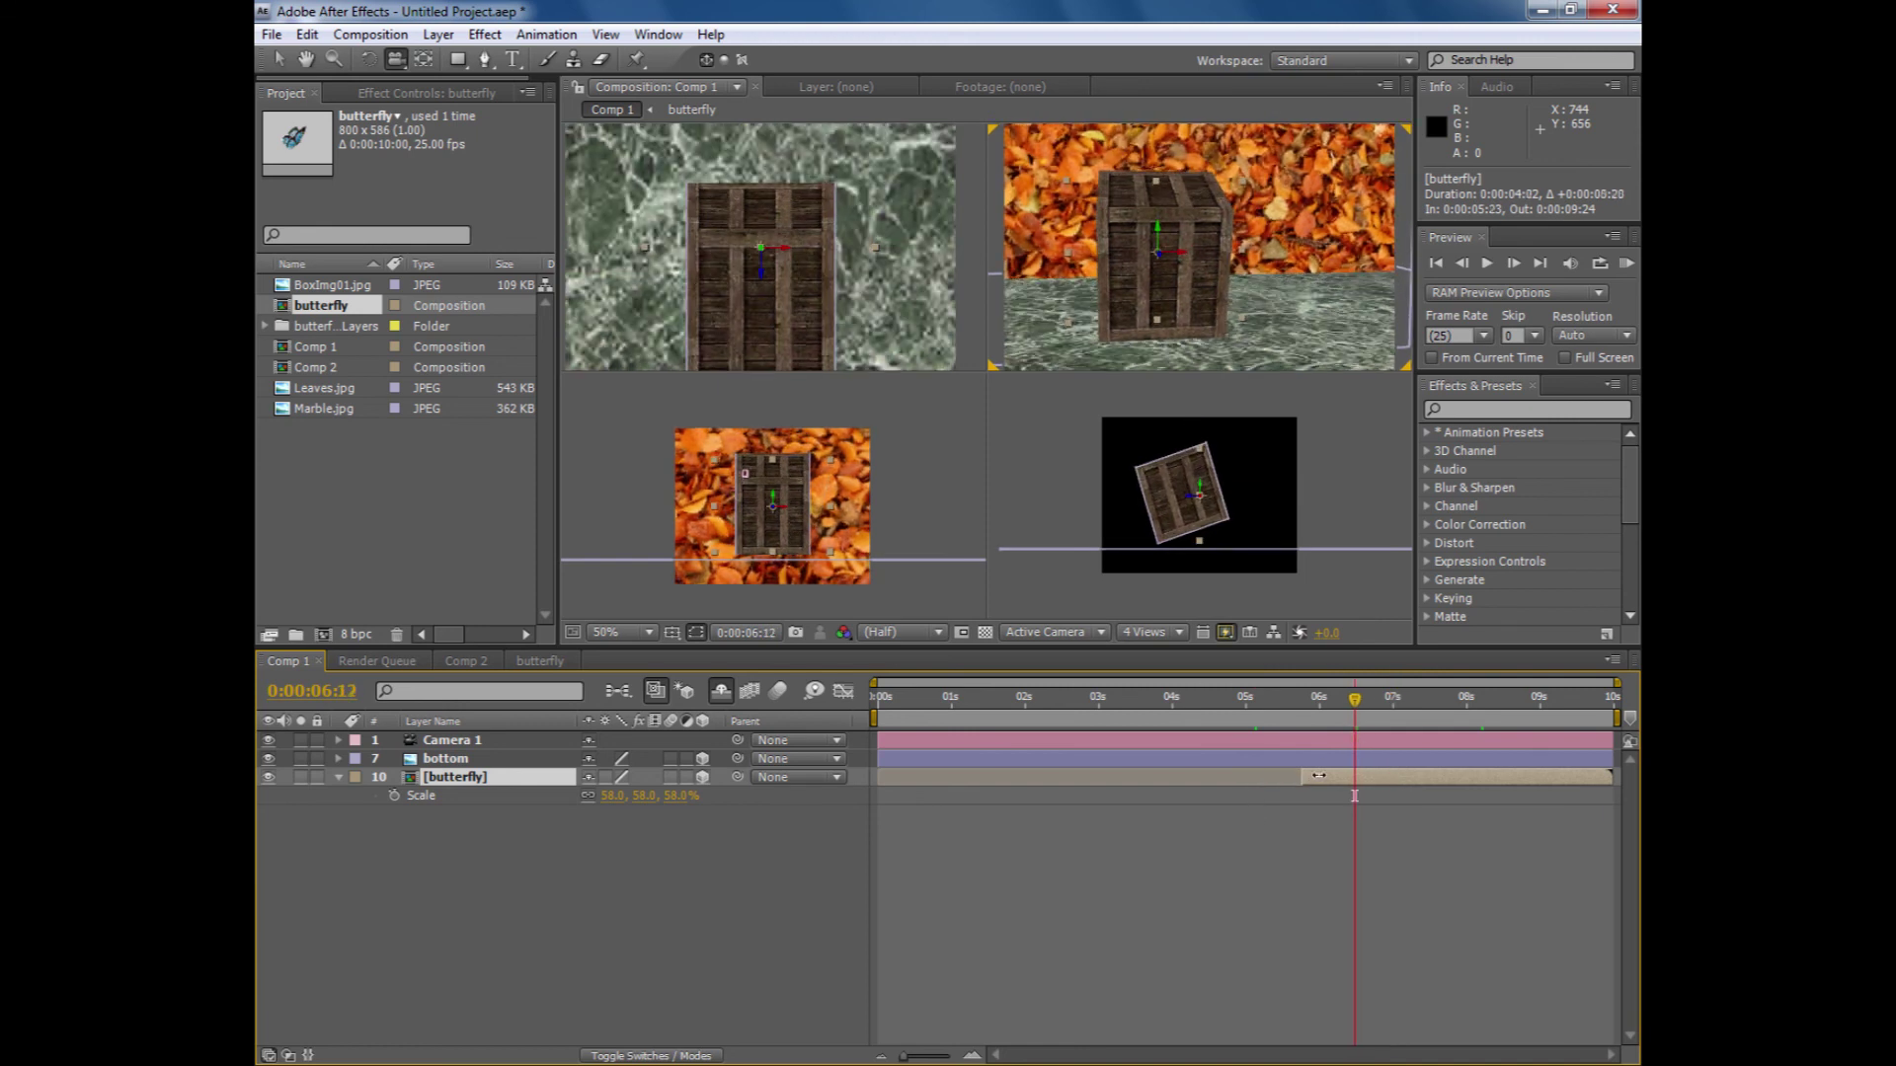
- Keyframe the butterfly's position at 0:00:07:19, and at 0:00:09:17 move it out of frame to about 1148, -202, 0
{"action": "left_click_drag", "start_coordinate": [1355, 703], "coordinate": [1452, 720]}
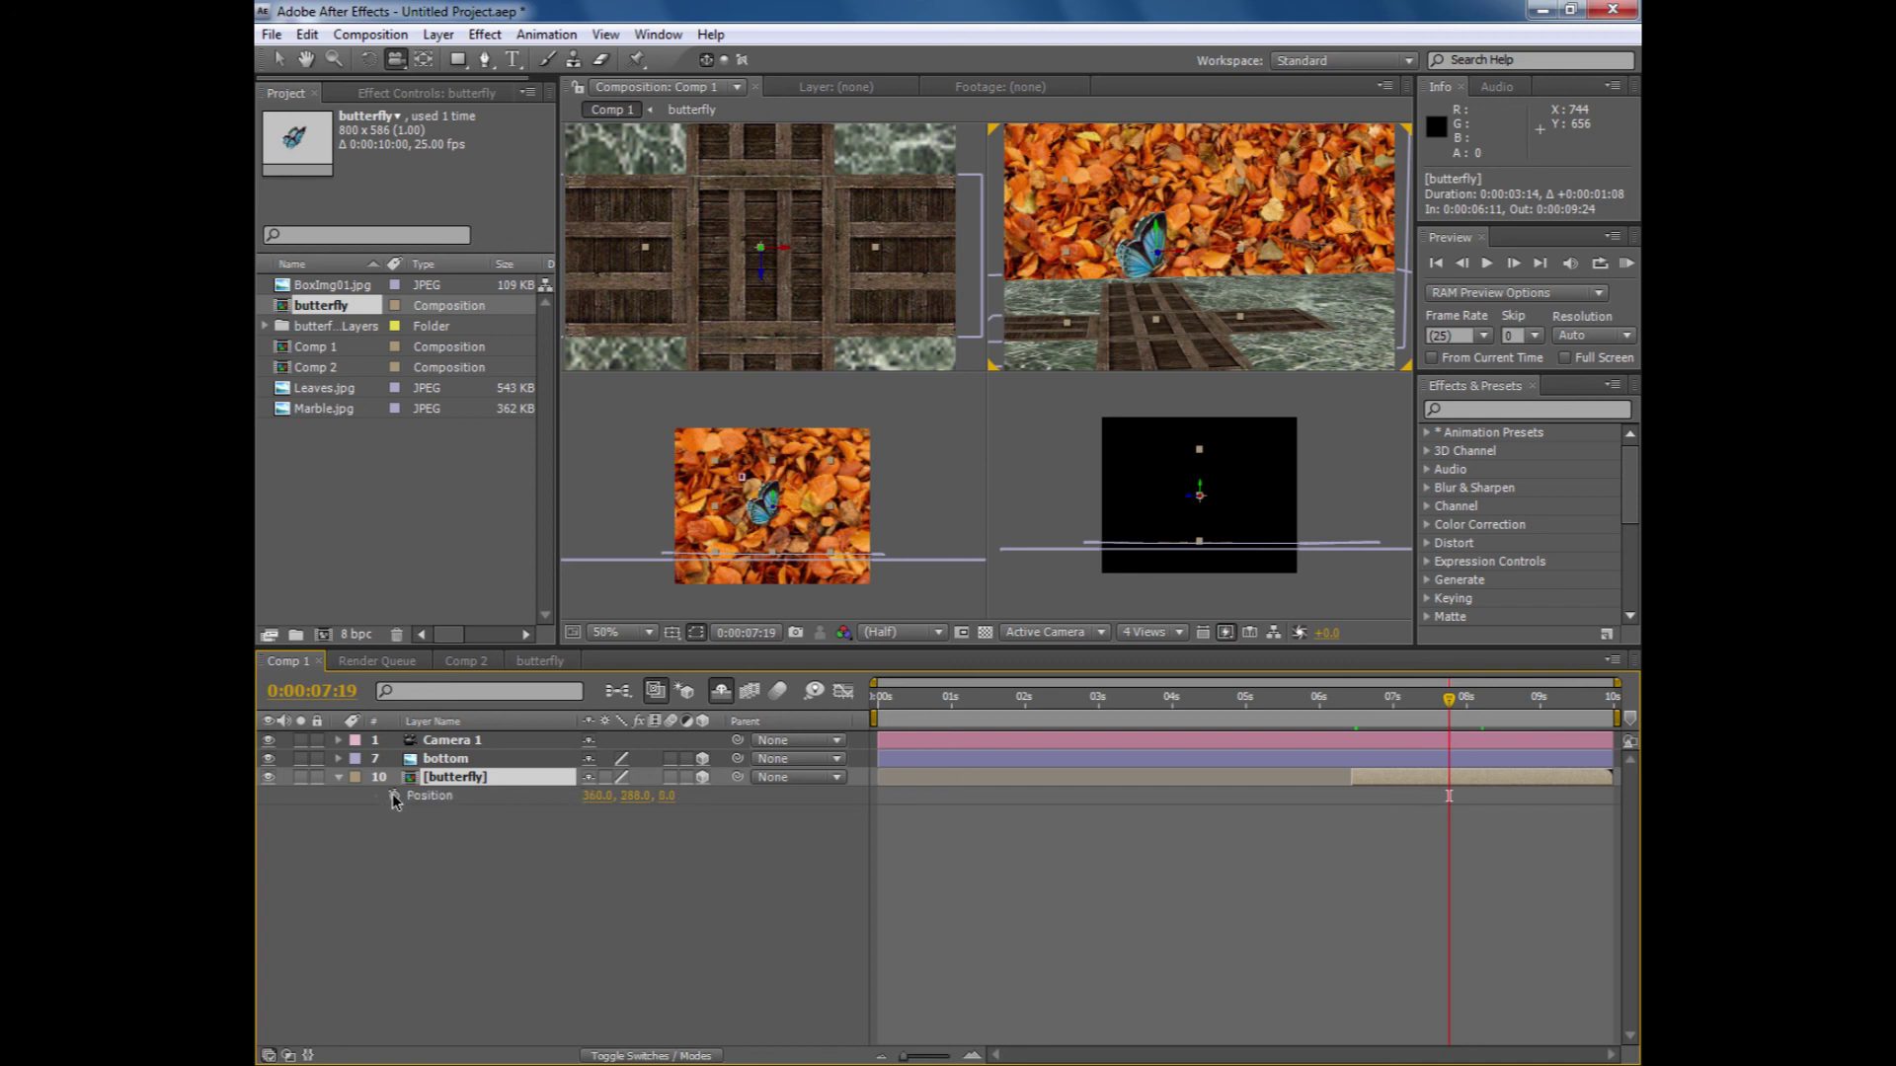
{"action": "left_click", "coordinate": [393, 796]}
{"action": "left_click_drag", "start_coordinate": [1450, 709], "coordinate": [1592, 718]}
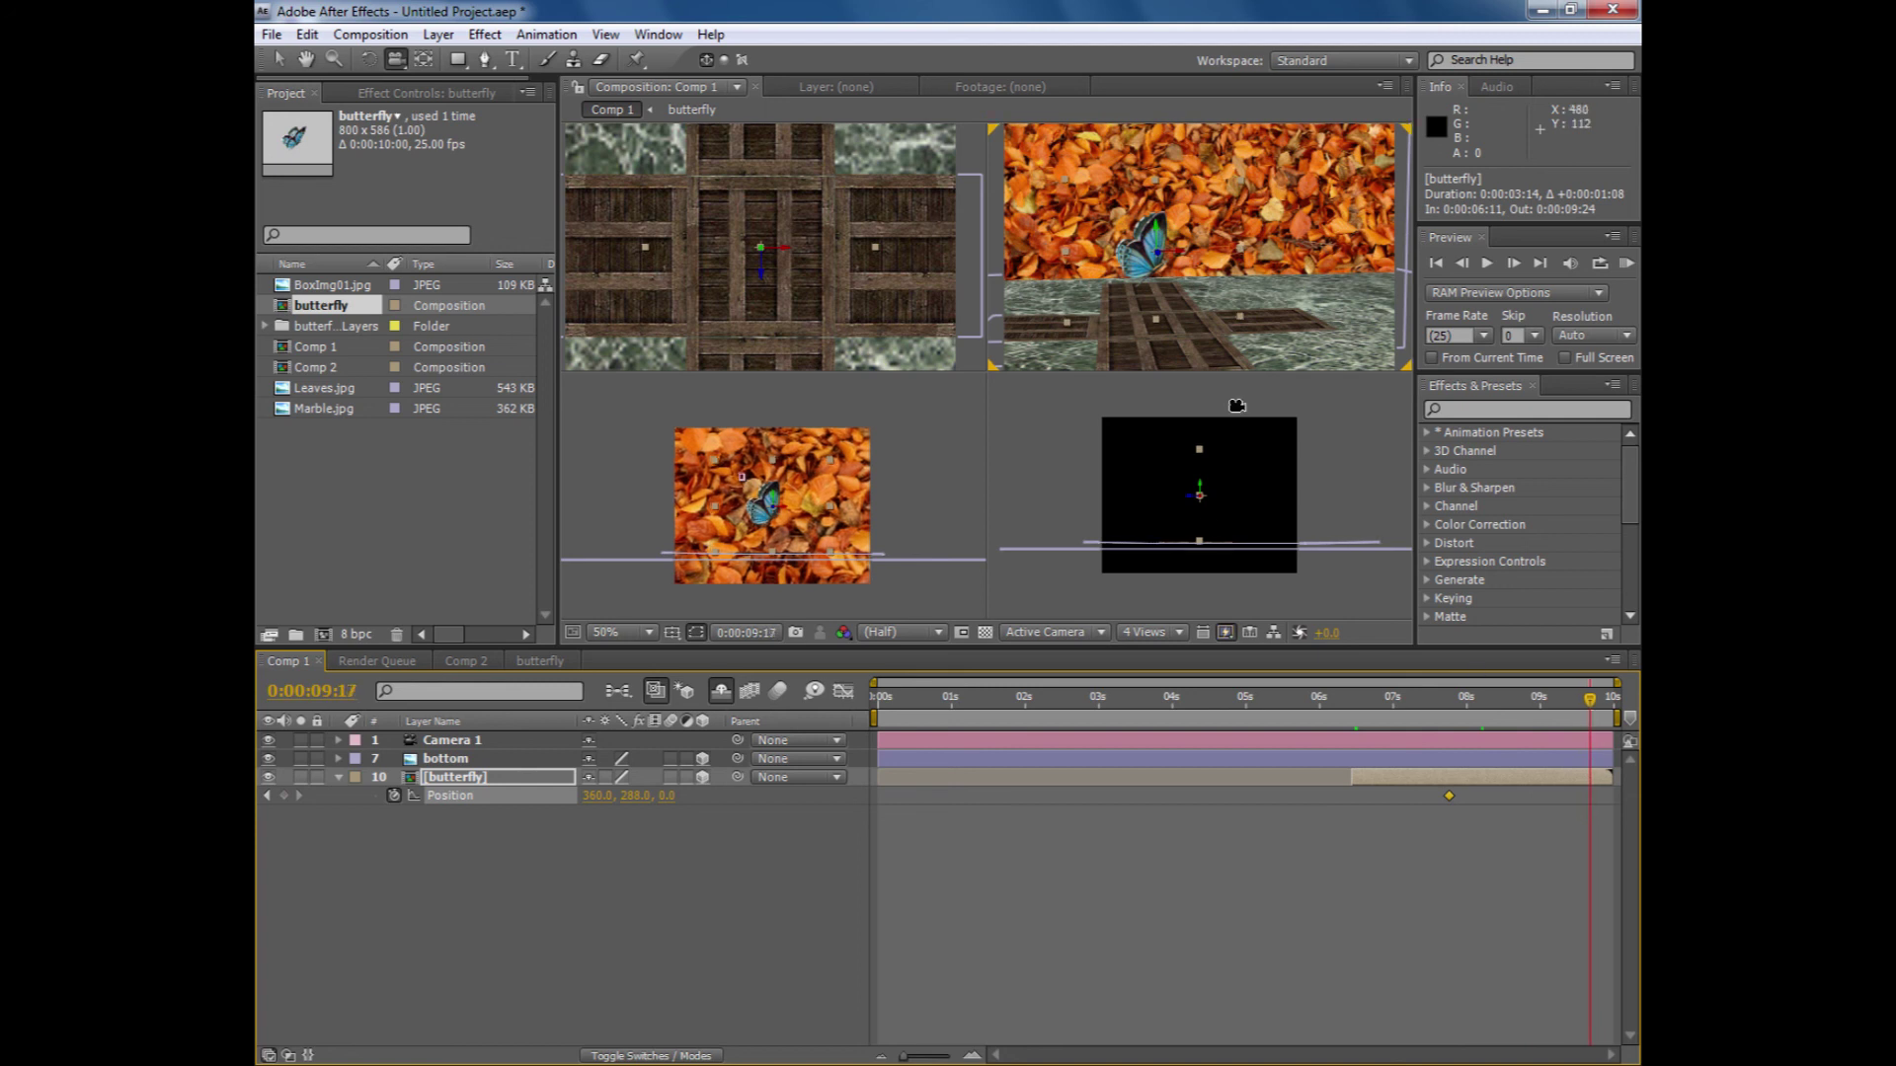
{"action": "left_click_drag", "start_coordinate": [1238, 317], "coordinate": [1232, 312]}
{"action": "key", "text": "F2"}
{"action": "key", "text": "v"}
{"action": "scroll", "coordinate": [1256, 305], "scroll_direction": "down", "scroll_amount": 2}
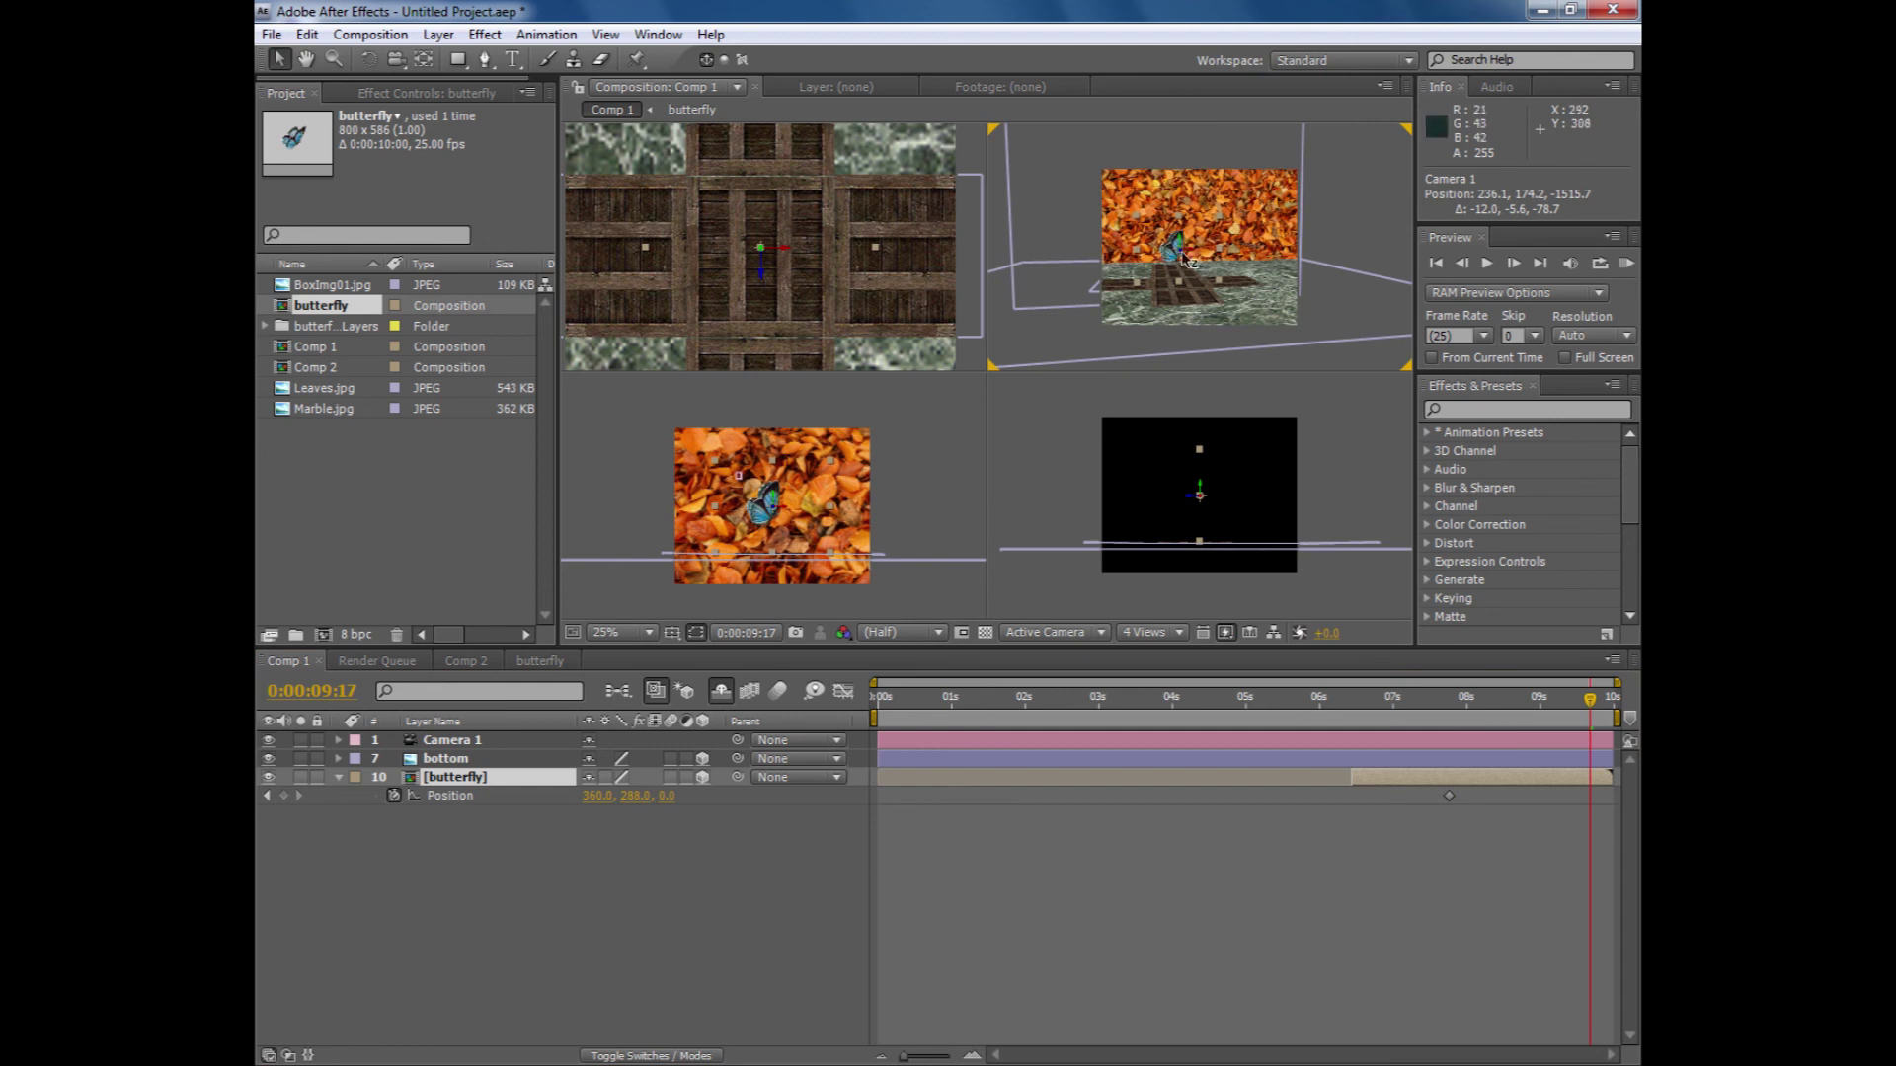
{"action": "left_click_drag", "start_coordinate": [1189, 255], "coordinate": [1323, 109]}
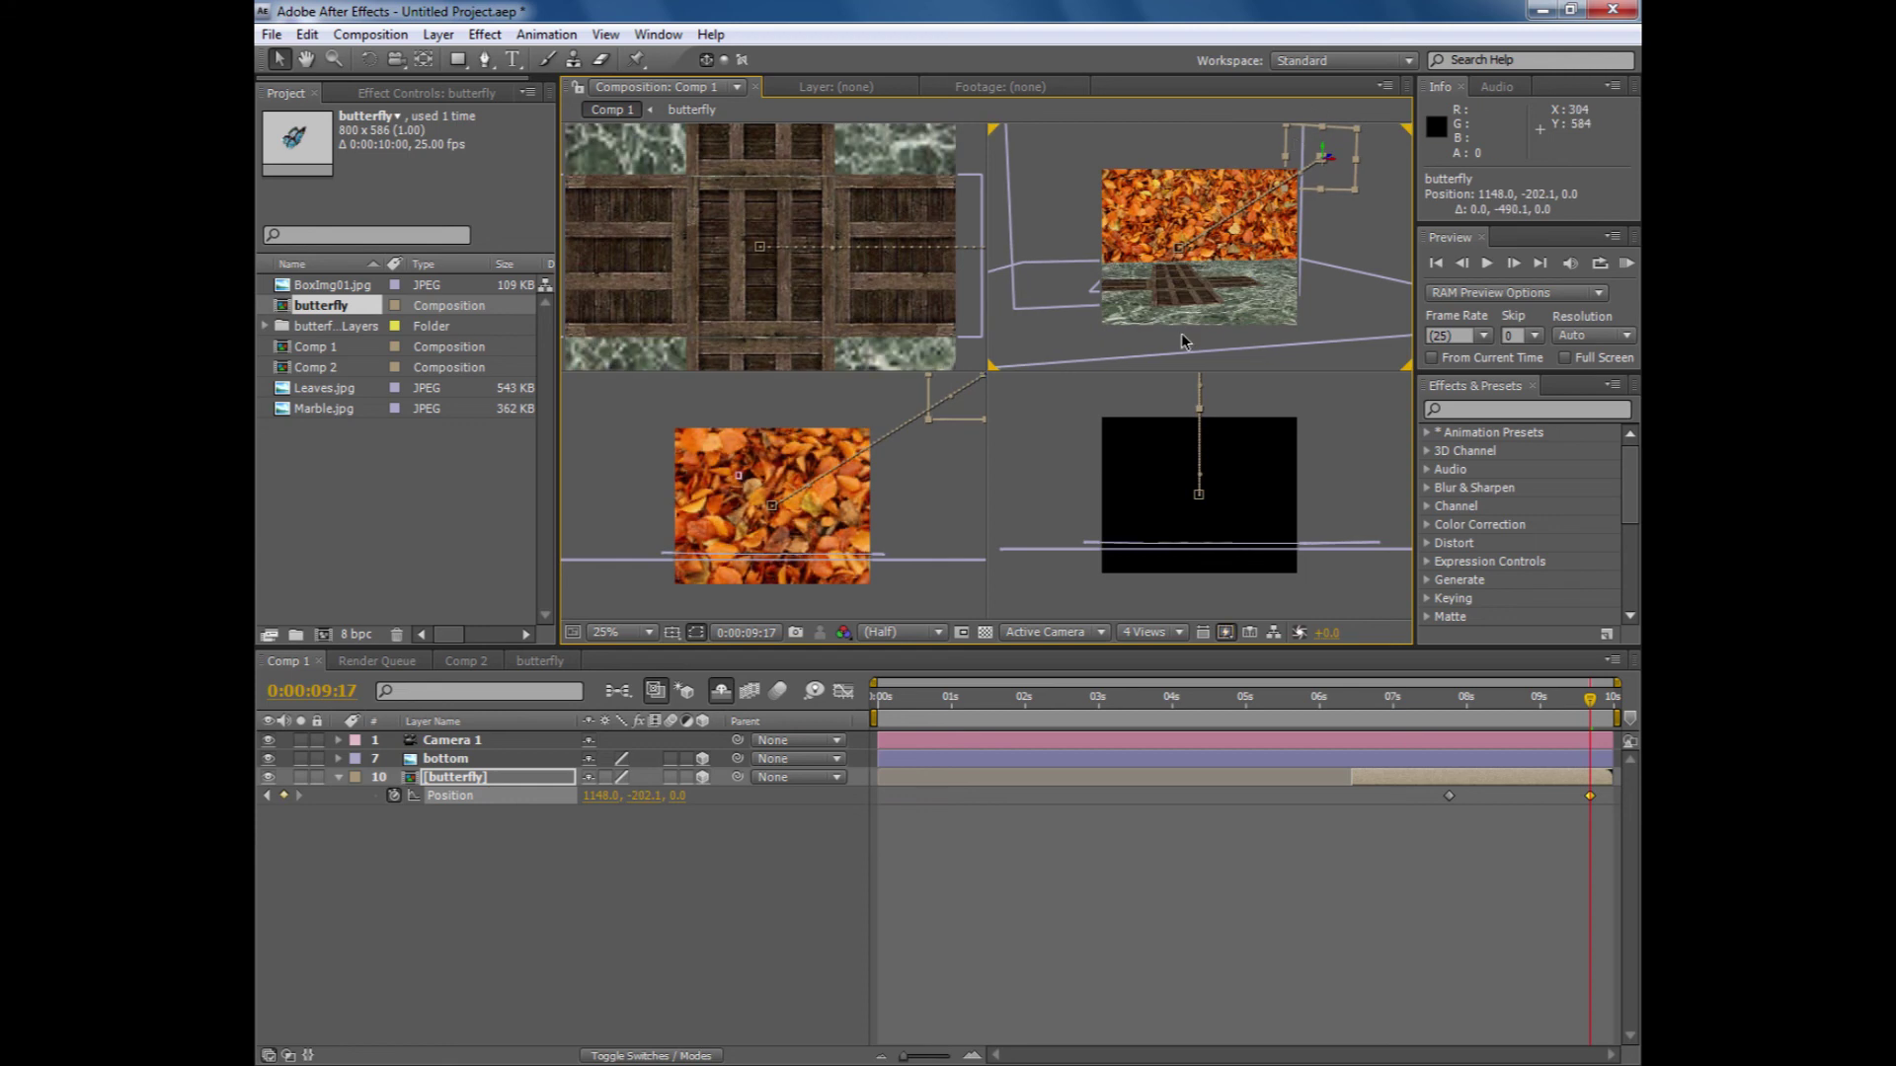
- Show Comp 1 in a single view and bend the butterfly's motion path into a curve
{"action": "left_click", "coordinate": [1174, 632]}
{"action": "left_click", "coordinate": [1175, 656]}
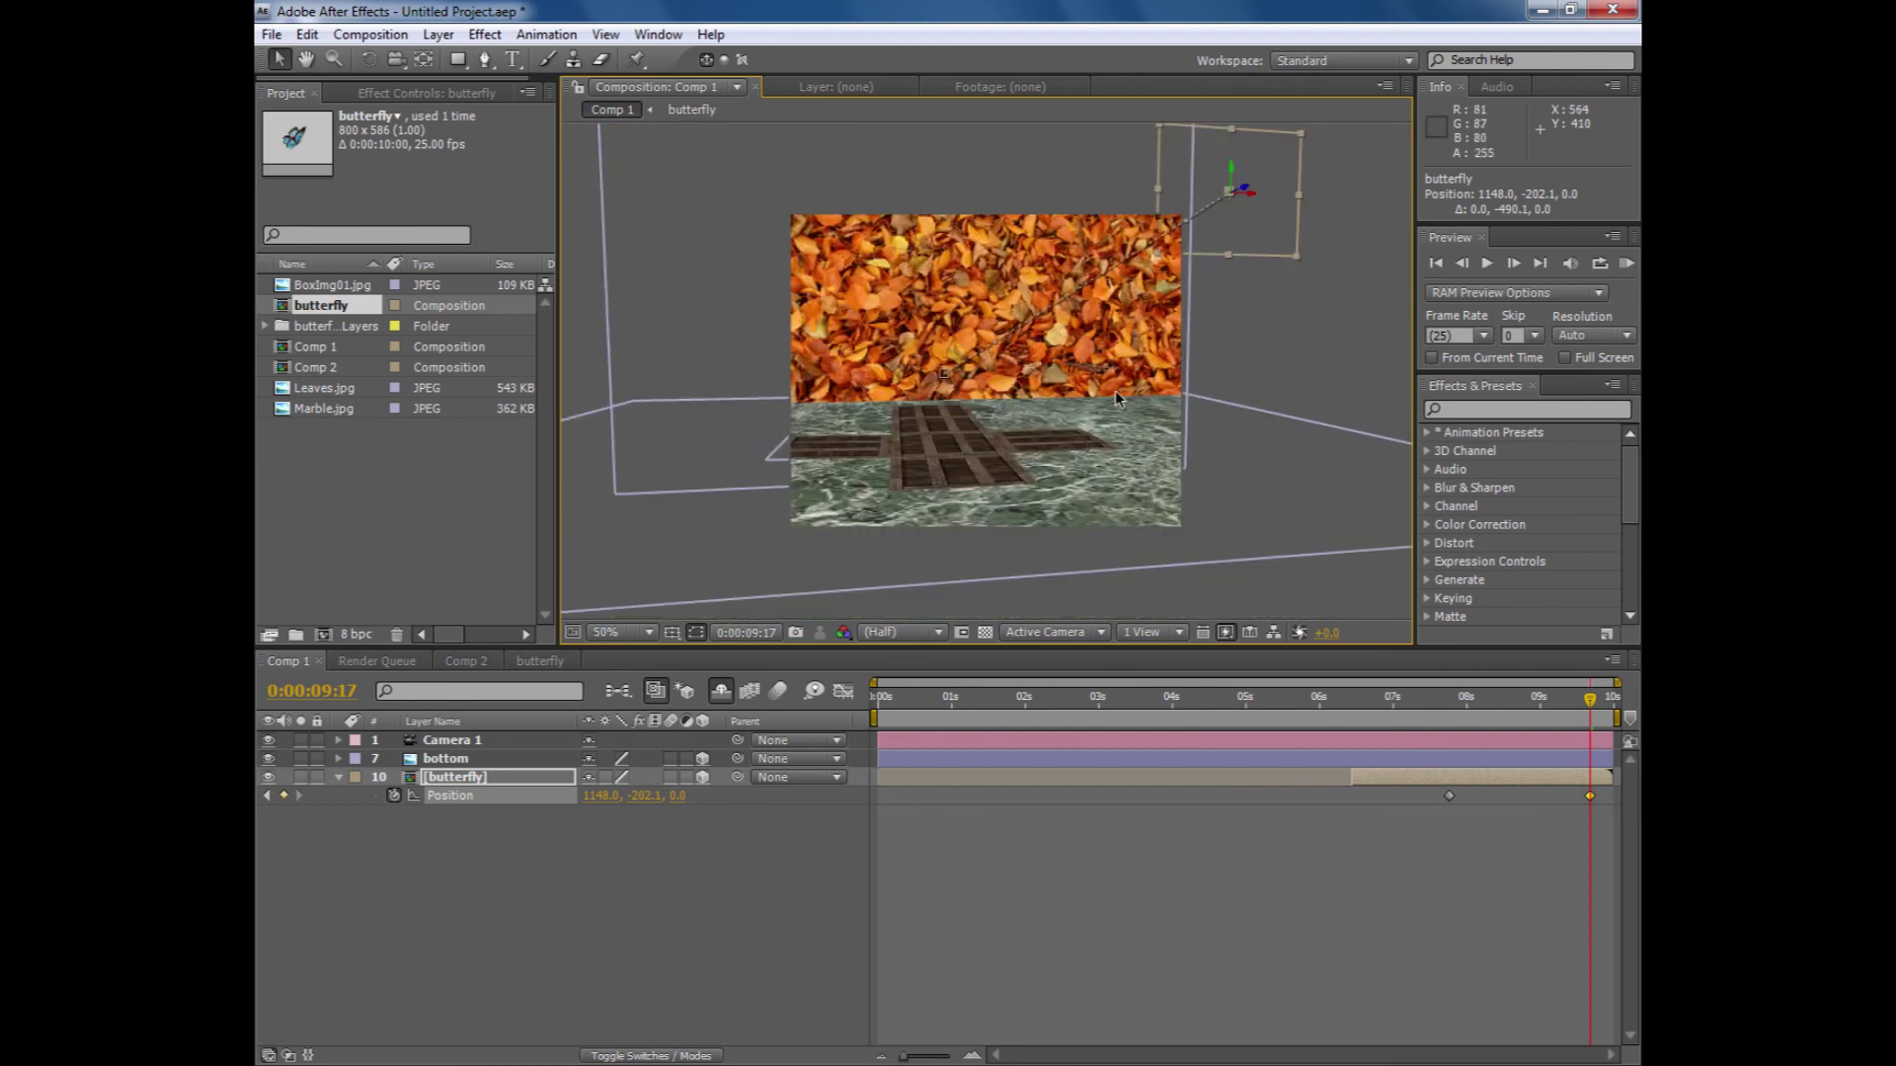
{"action": "left_click_drag", "start_coordinate": [1188, 227], "coordinate": [1150, 163]}
{"action": "left_click_drag", "start_coordinate": [998, 349], "coordinate": [1070, 397]}
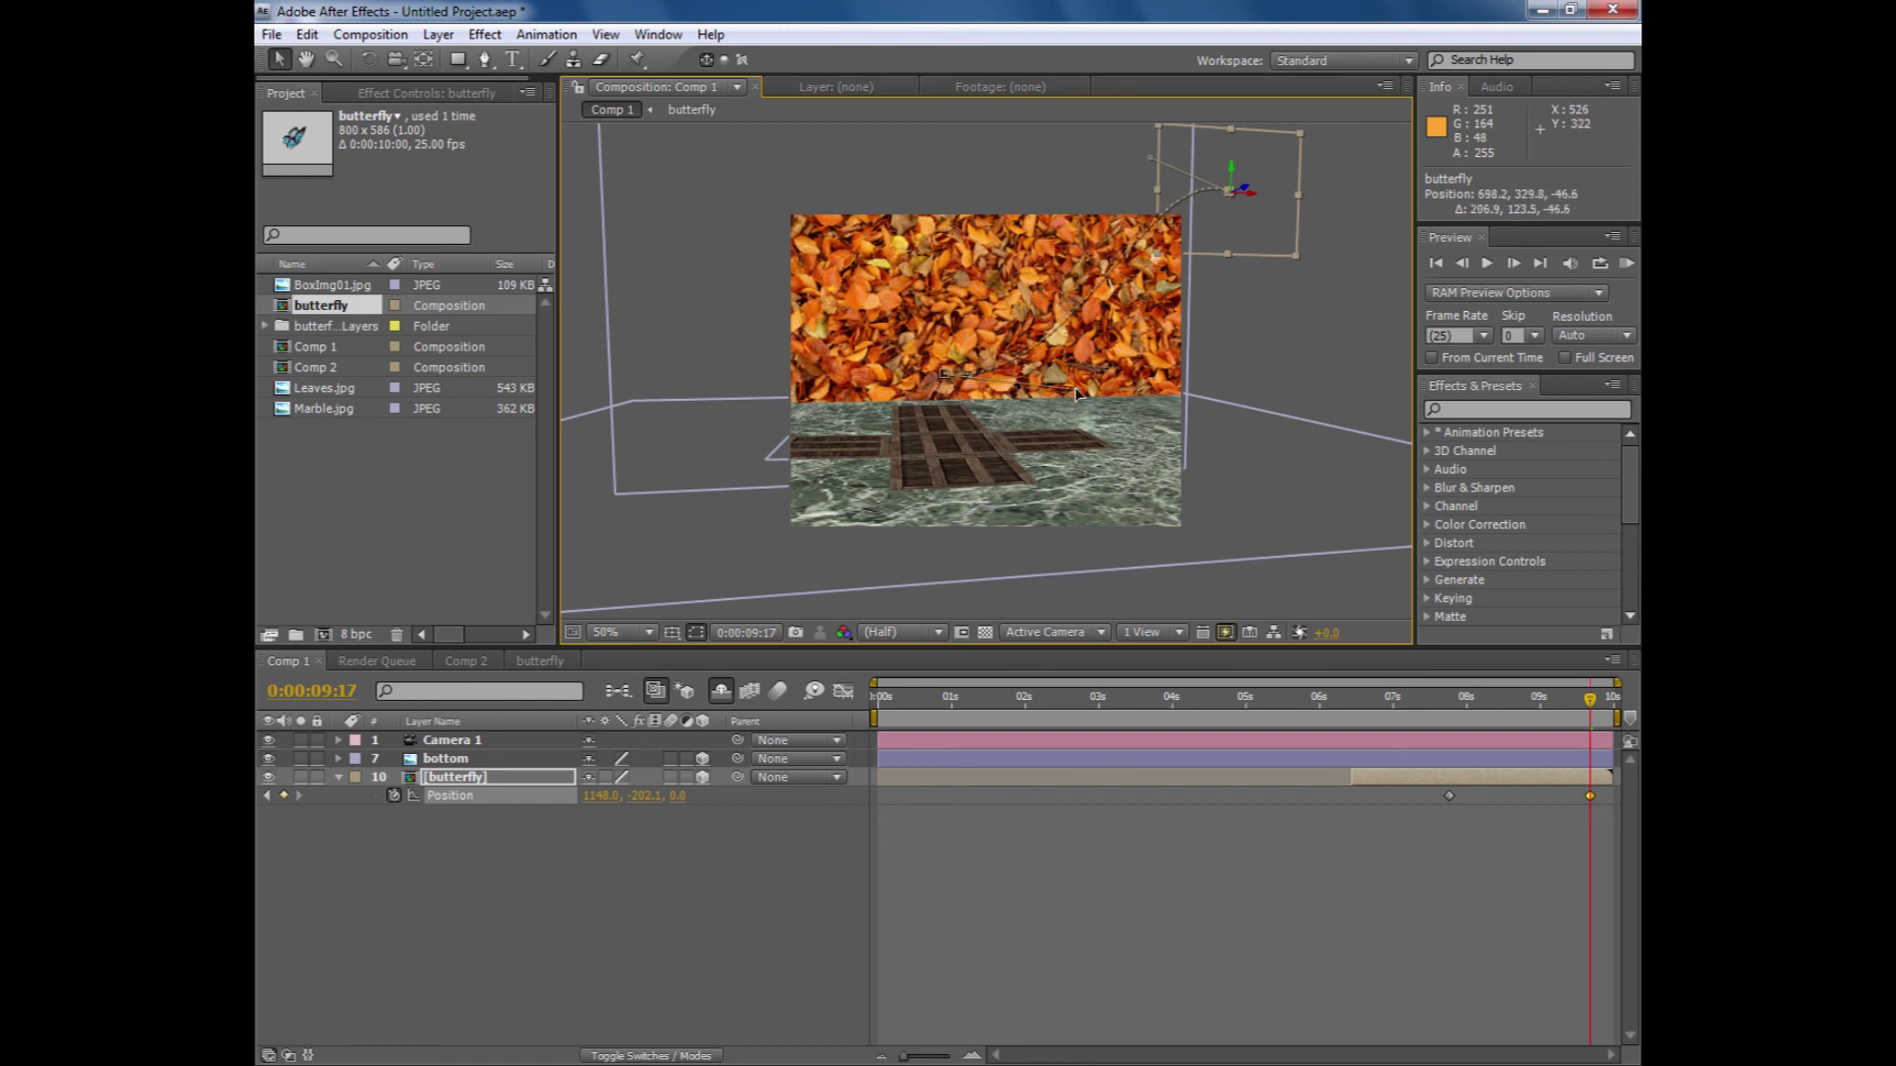
- Scrub through Comp 1 to review the butterfly's flight from the box, and undo the layer time change
{"action": "left_click", "coordinate": [1435, 699]}
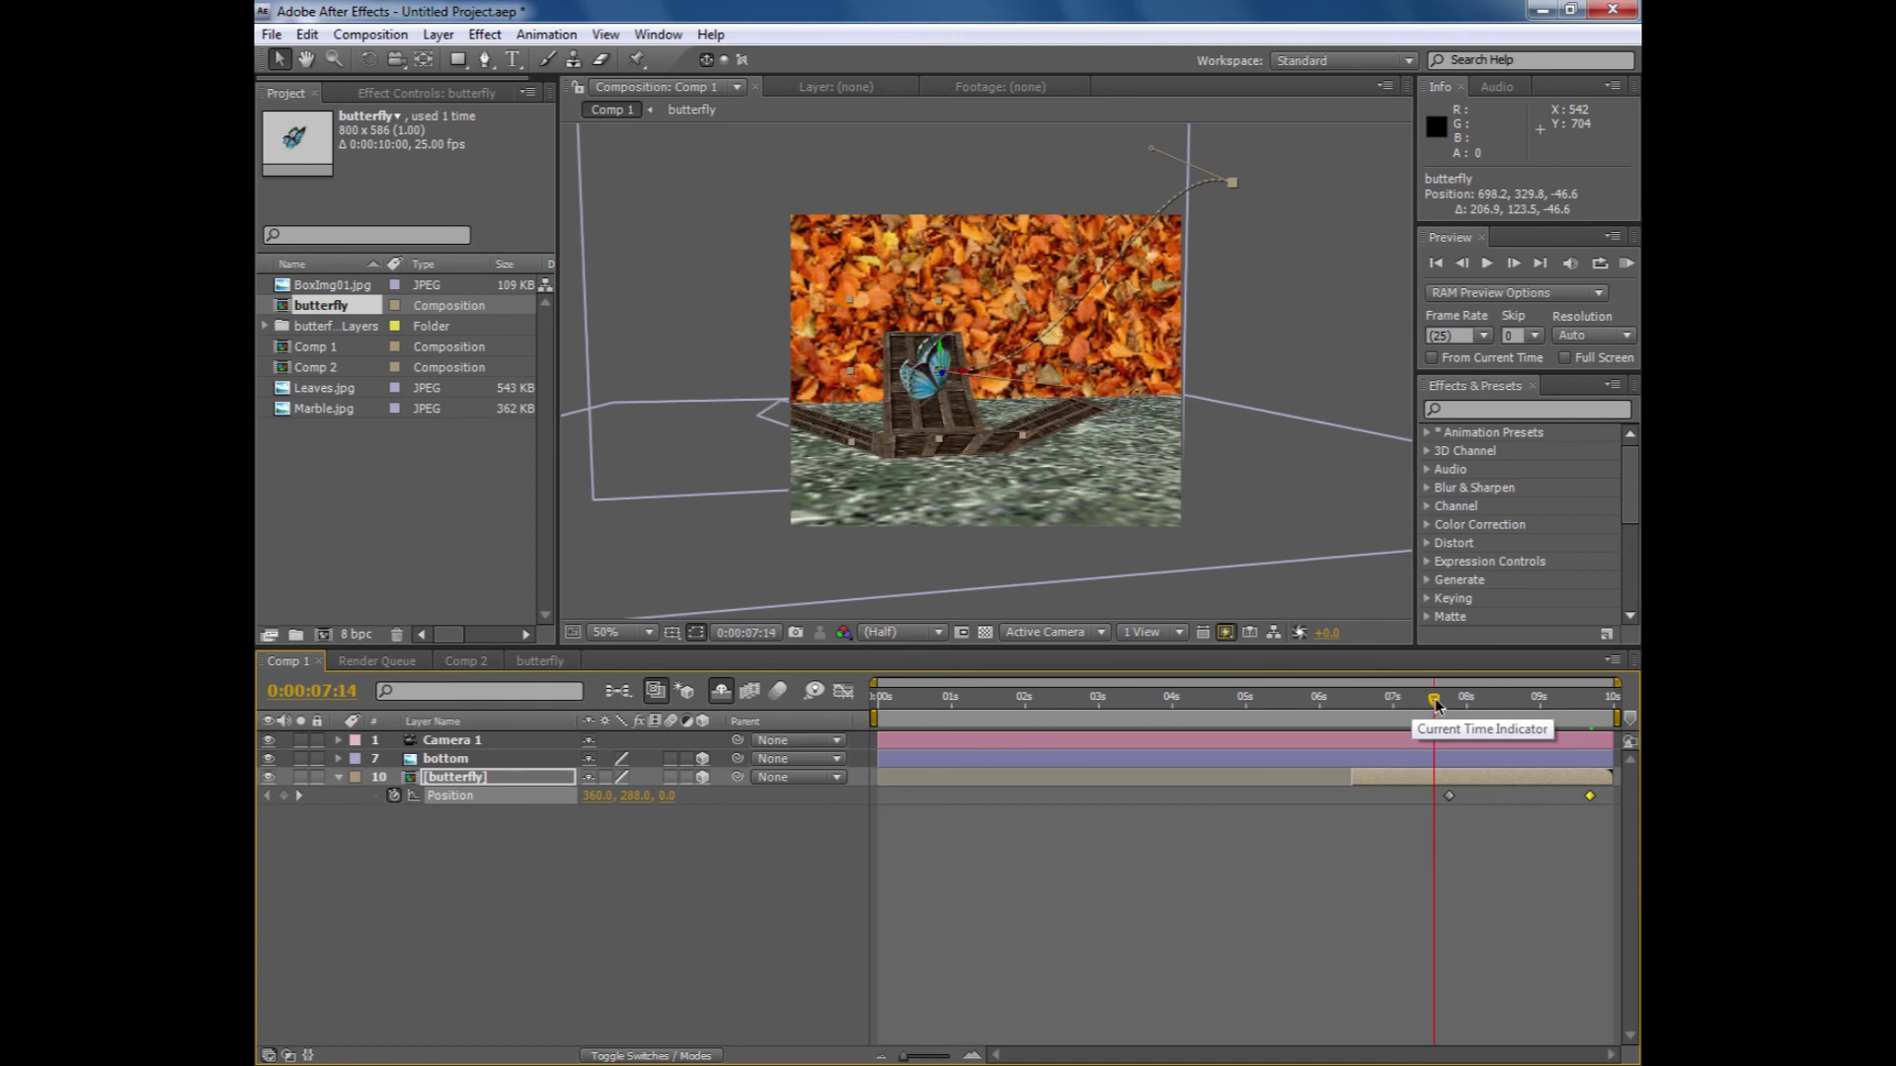
{"action": "left_click_drag", "start_coordinate": [1437, 703], "coordinate": [709, 721]}
{"action": "left_click_drag", "start_coordinate": [890, 703], "coordinate": [1185, 784]}
{"action": "key", "text": "ctrl+z"}
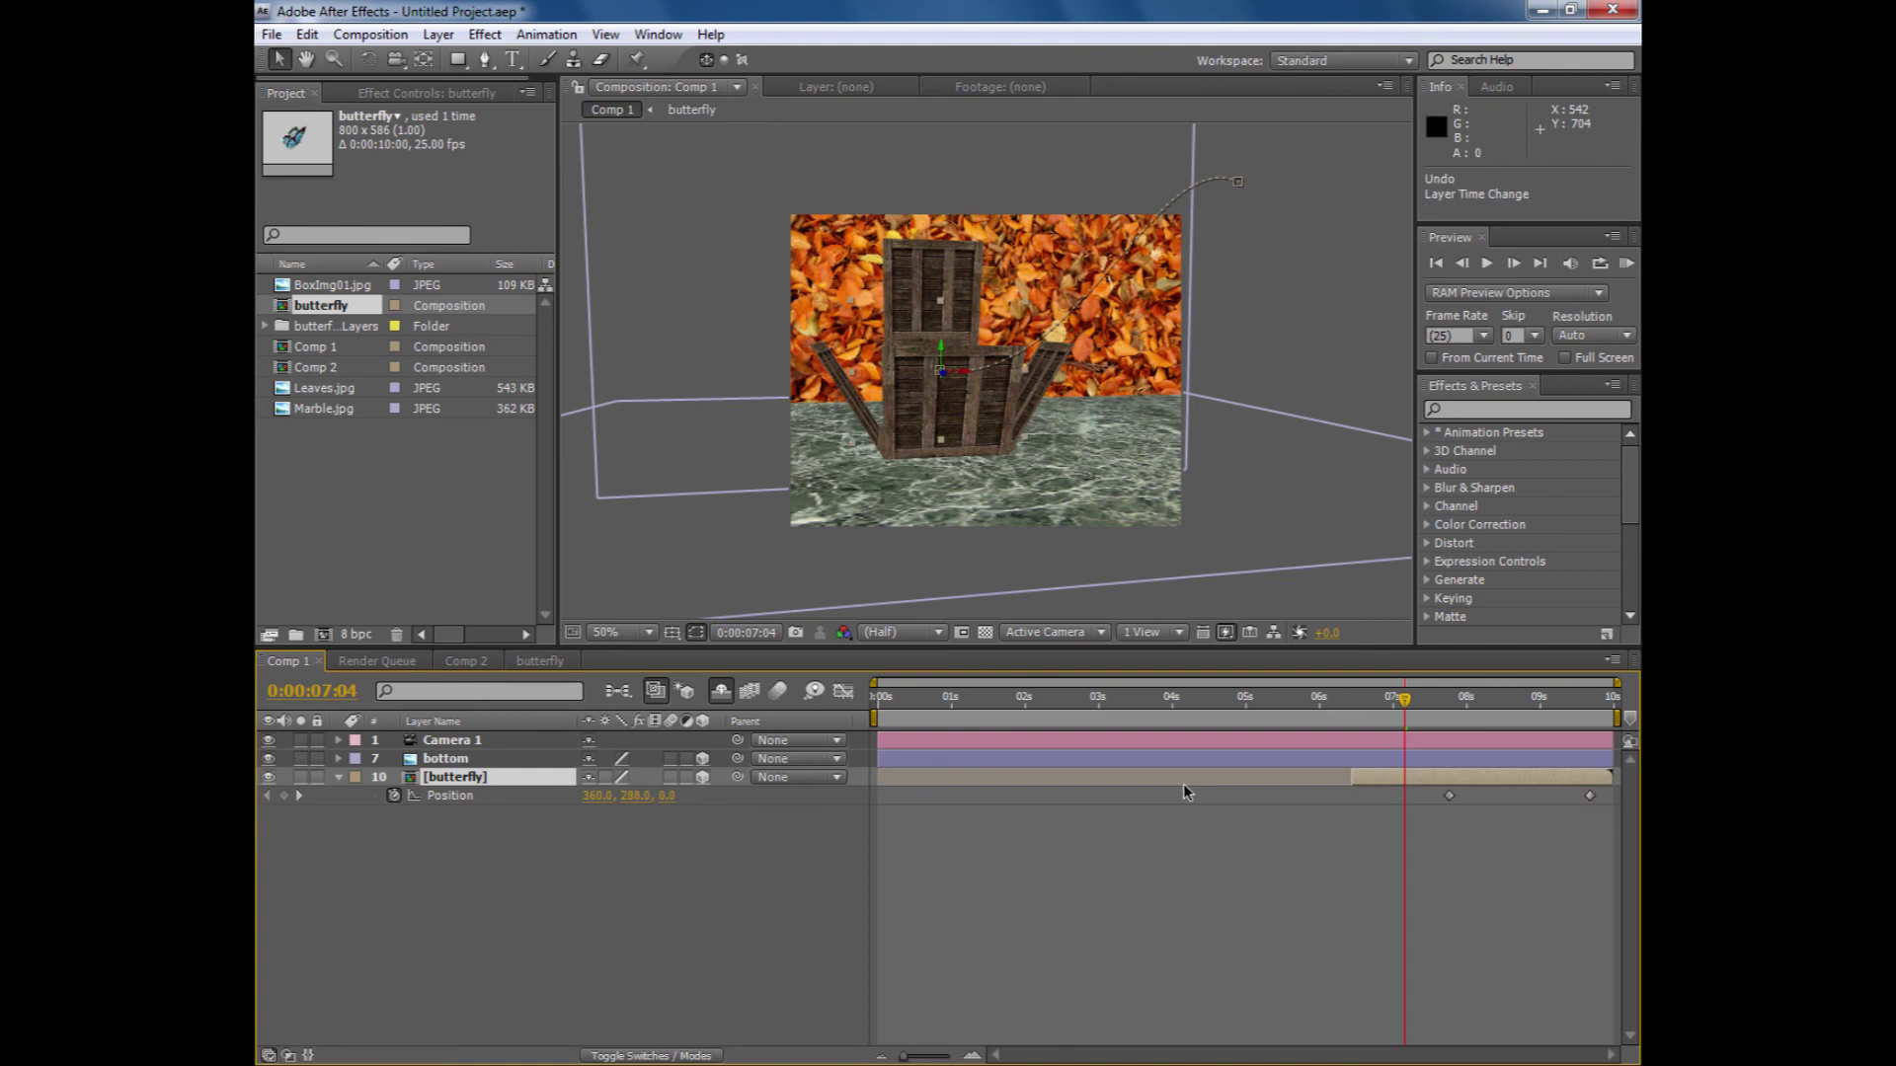
- Extend the butterfly layer's start back to 0:00:00:00 and trim its end to 0:00:03:18
{"action": "left_click_drag", "start_coordinate": [1354, 778], "coordinate": [997, 783]}
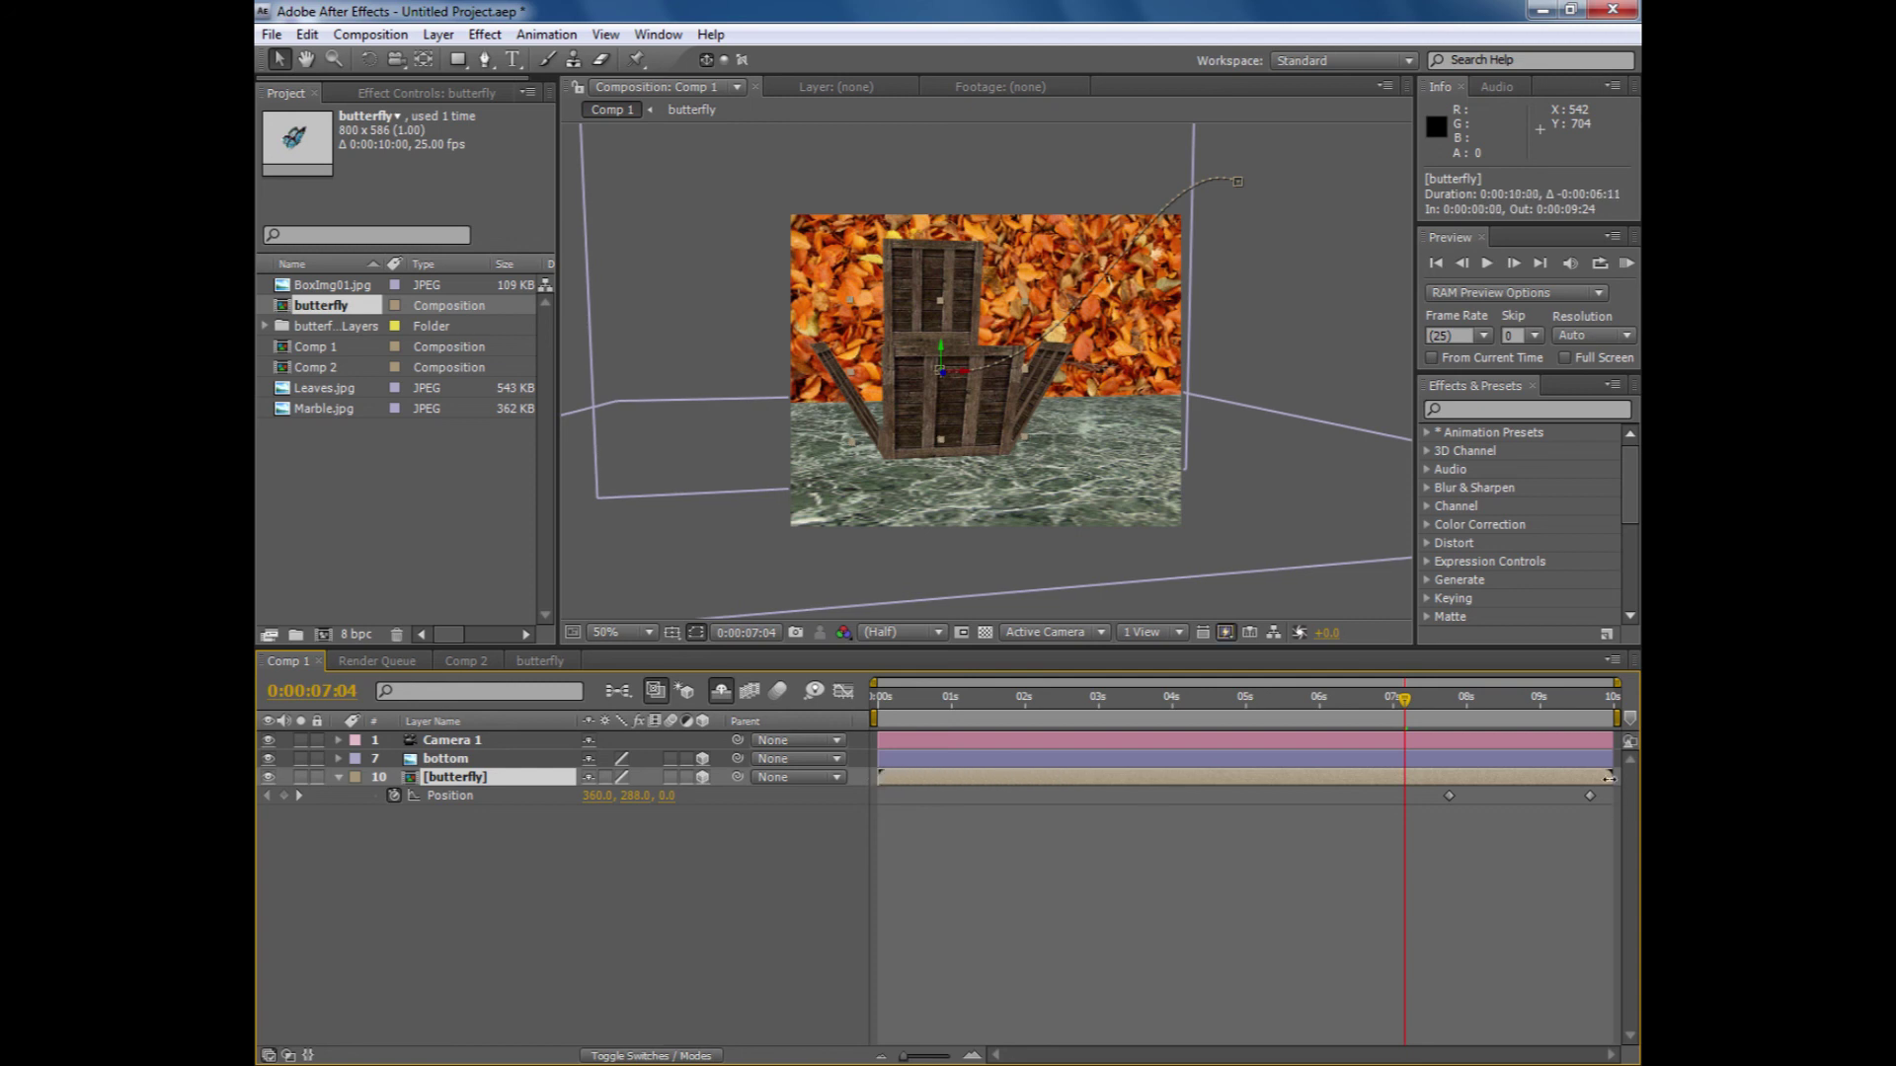
{"action": "left_click_drag", "start_coordinate": [1300, 786], "coordinate": [1242, 786]}
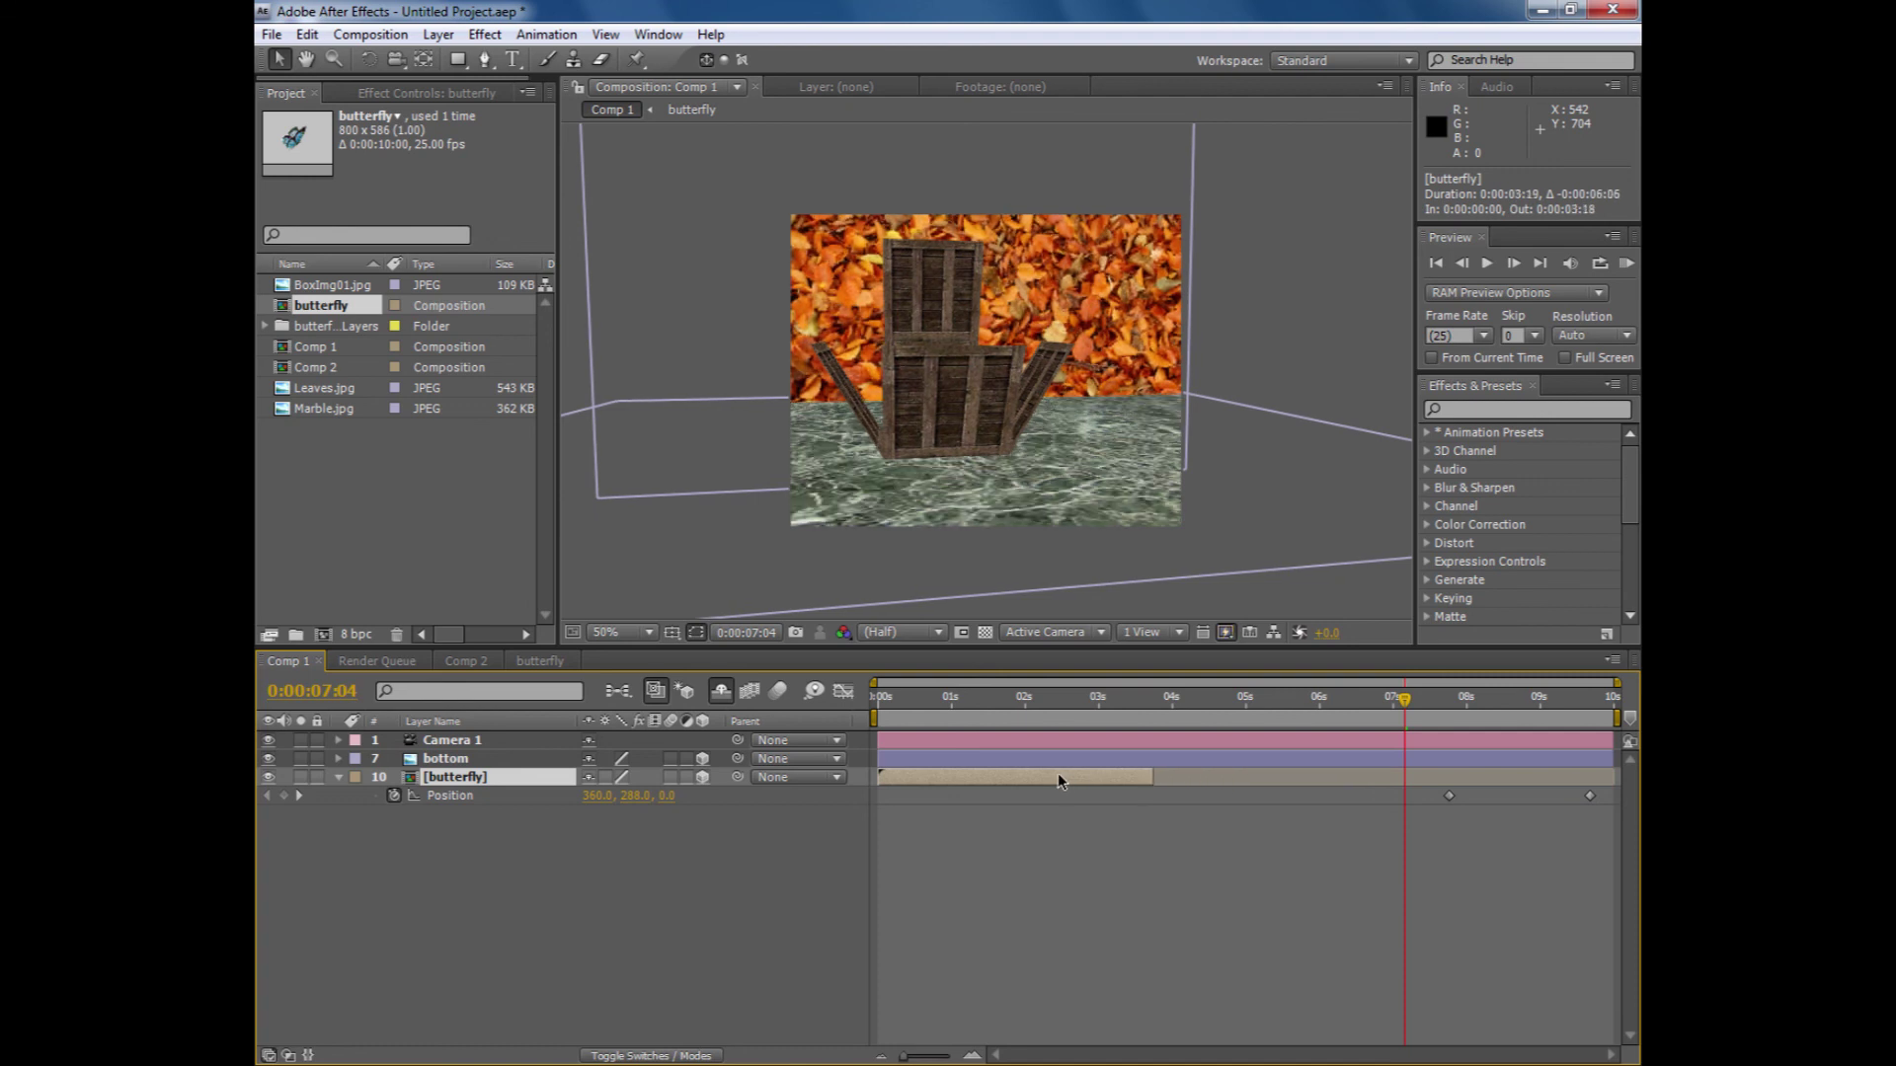
- Shift the butterfly's position keyframes earlier to the layer's start and slide the layer to begin at 0:00:07:04
{"action": "left_click_drag", "start_coordinate": [1057, 773], "coordinate": [1064, 776]}
{"action": "left_click_drag", "start_coordinate": [1602, 821], "coordinate": [1212, 797]}
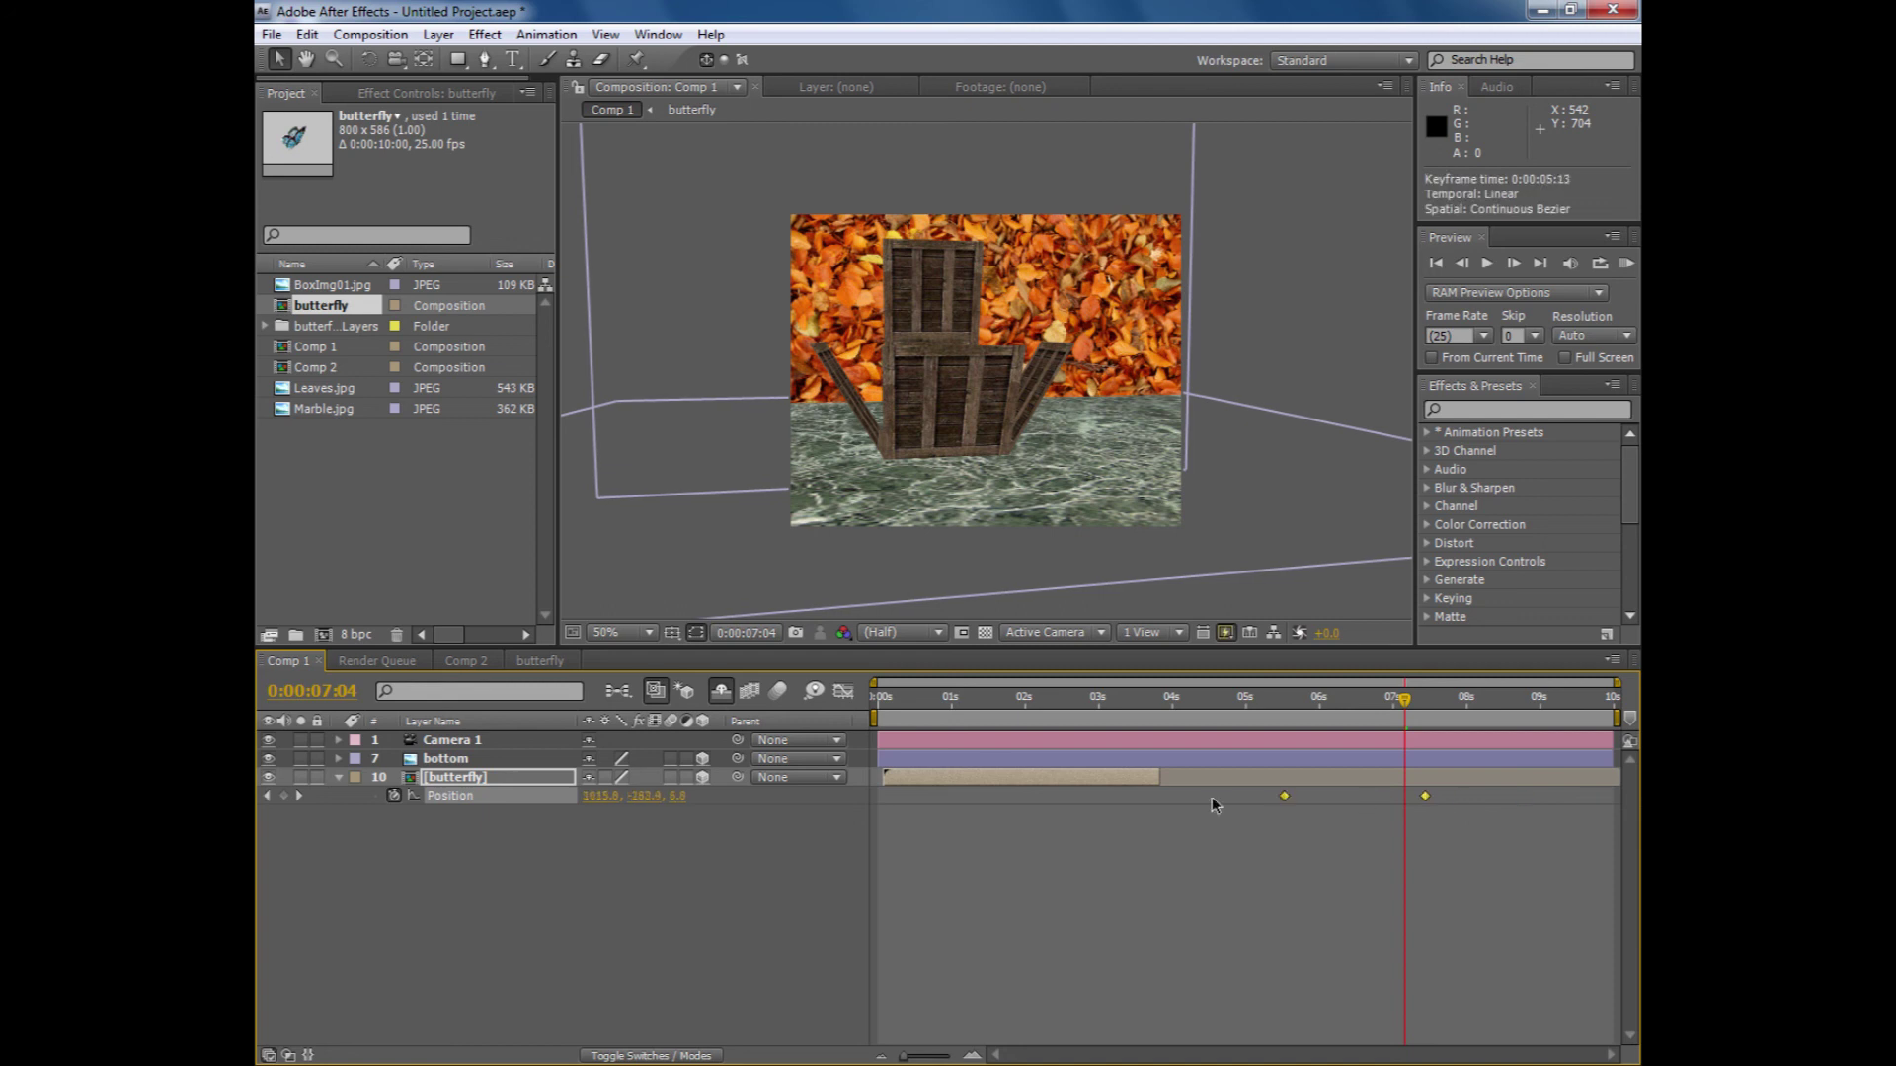
{"action": "left_click_drag", "start_coordinate": [921, 780], "coordinate": [1450, 770]}
{"action": "left_click_drag", "start_coordinate": [1406, 703], "coordinate": [1451, 760]}
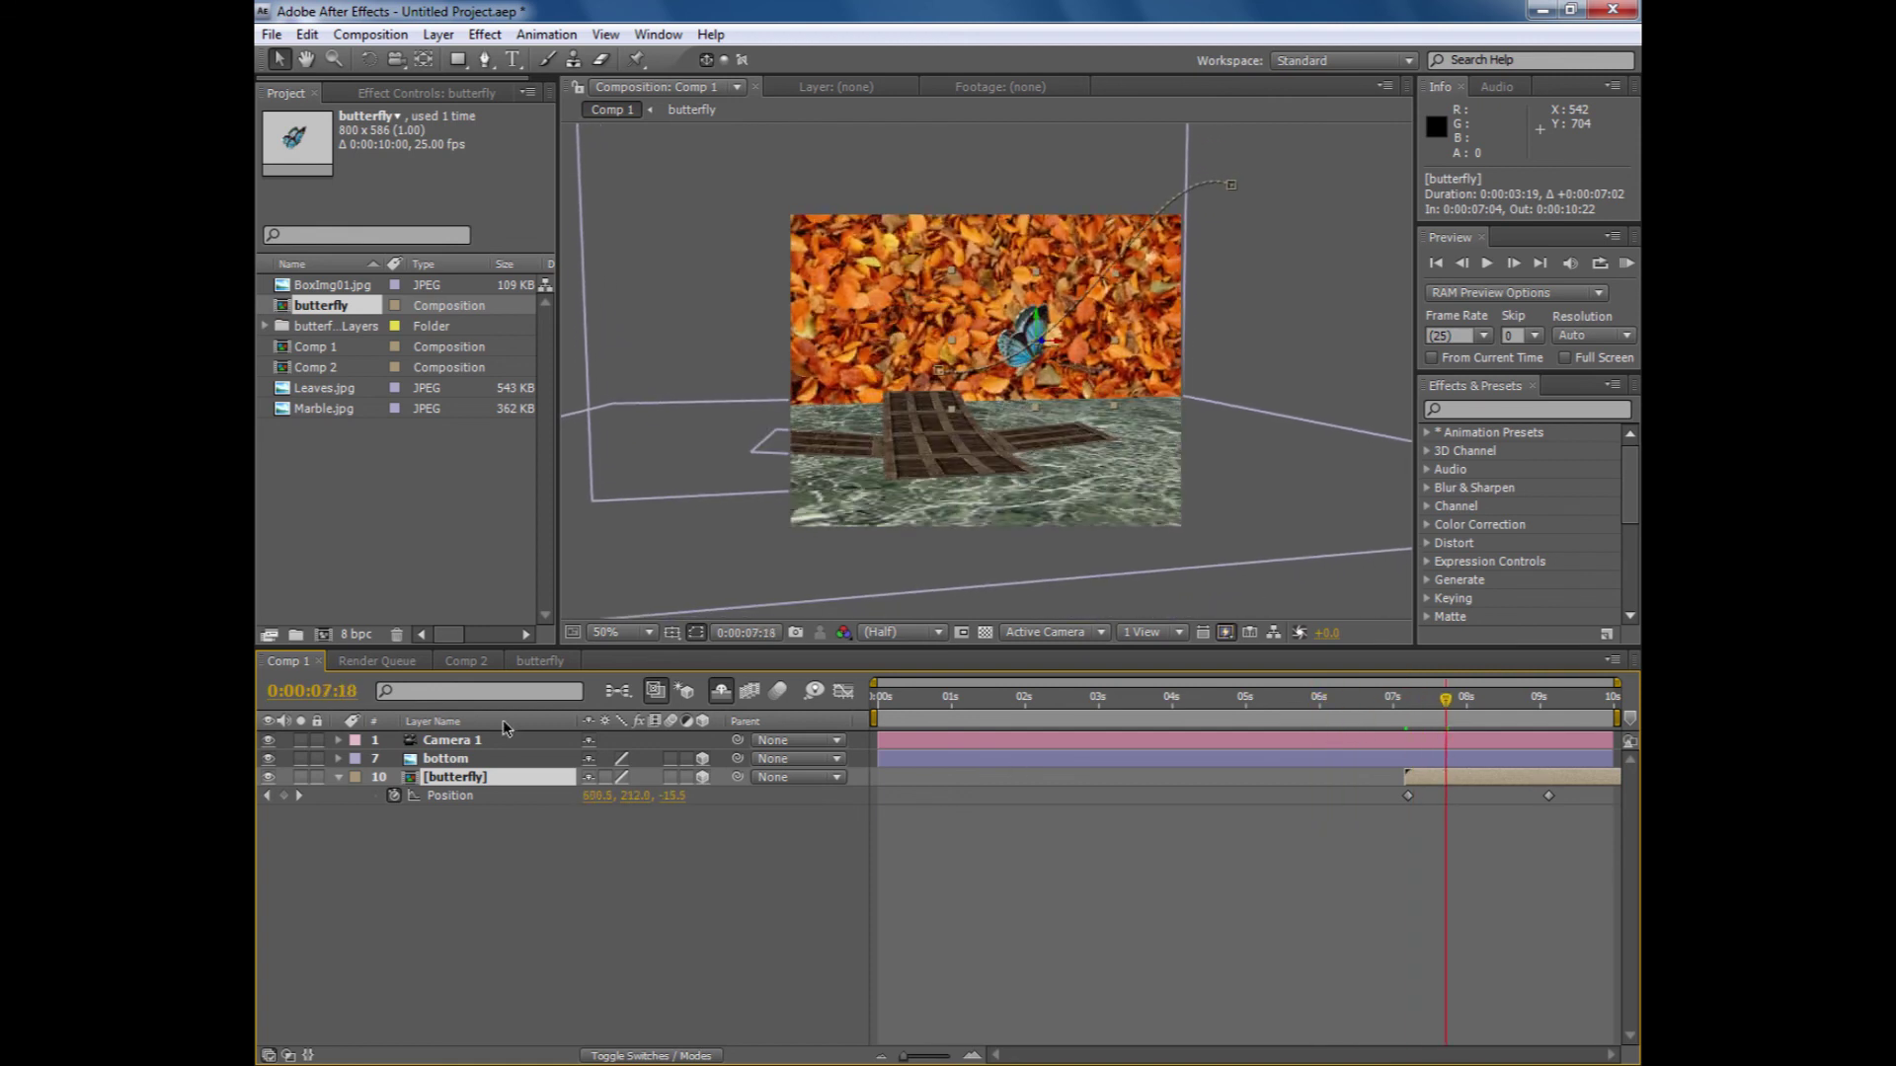
- Examine Layer 2's orientation keyframes in the butterfly composition, and return to Comp 1 to review the box animation
{"action": "left_click", "coordinate": [535, 662]}
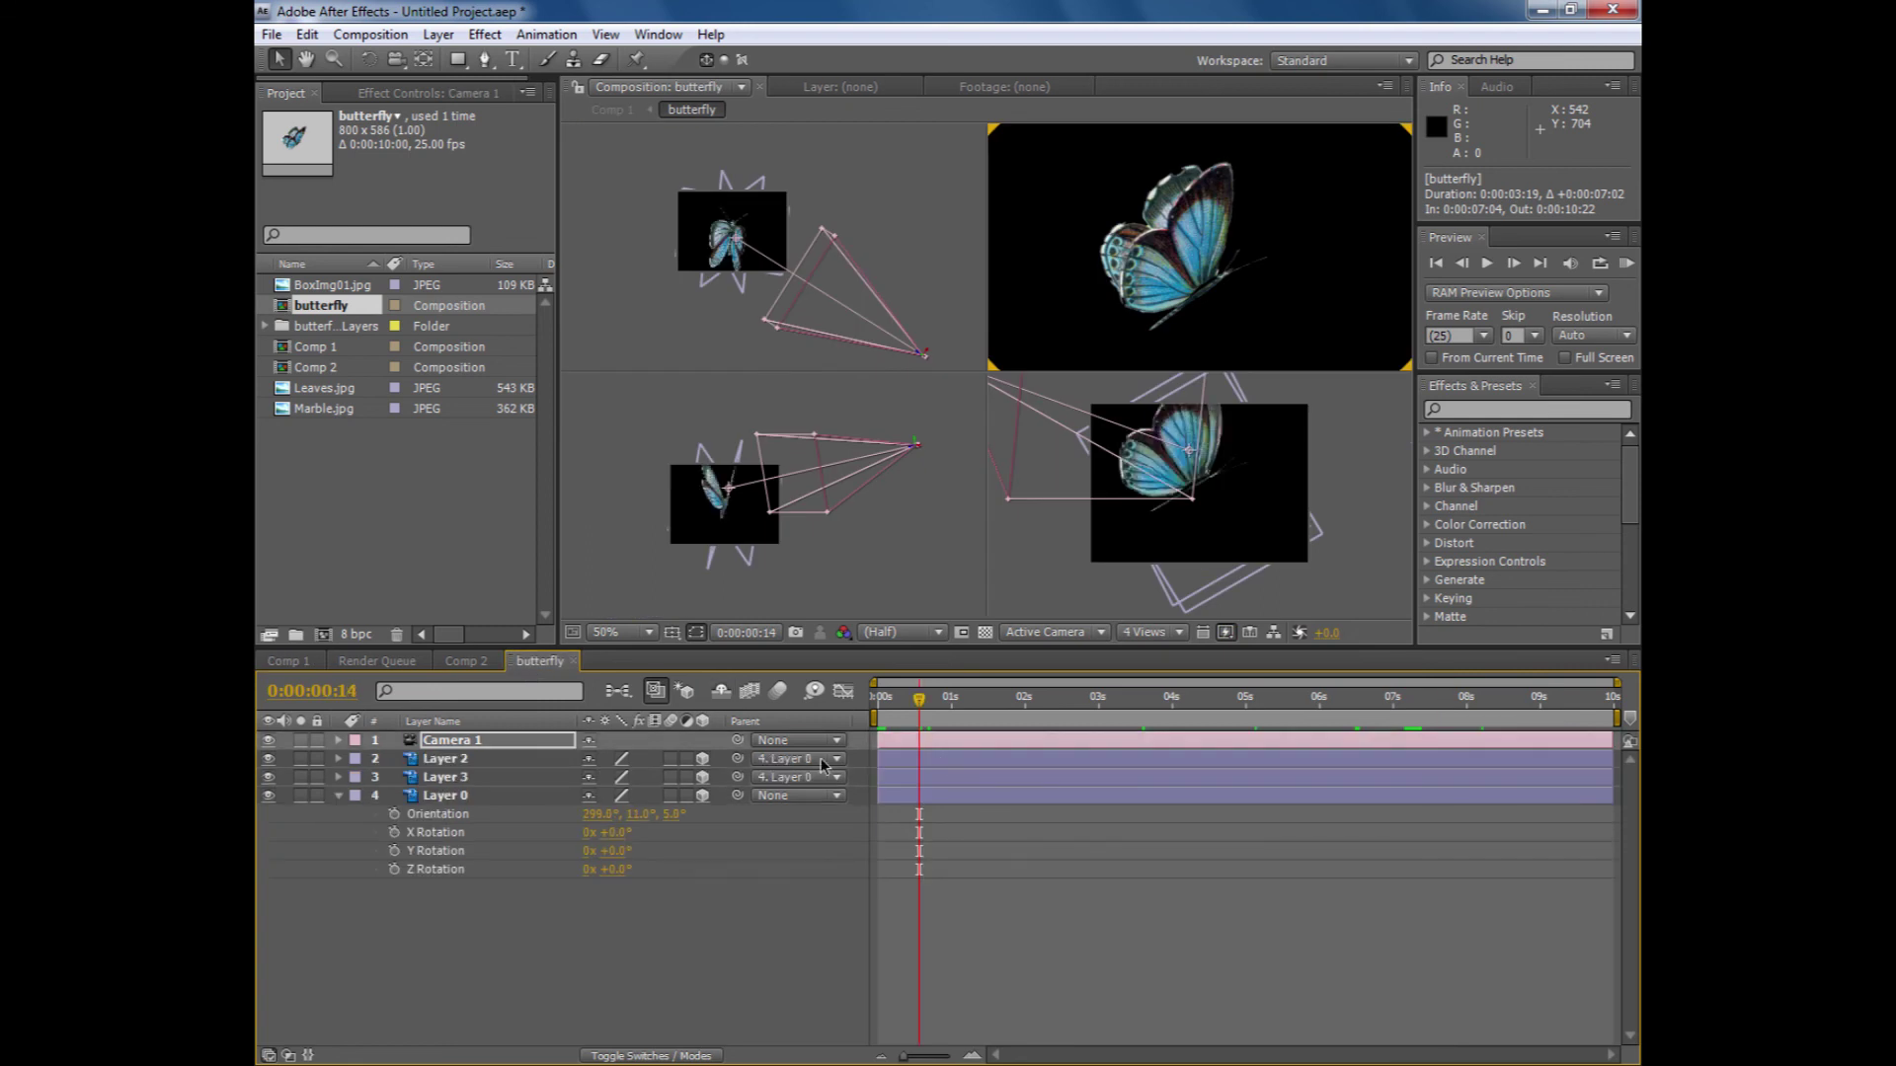
{"action": "left_click", "coordinate": [450, 798]}
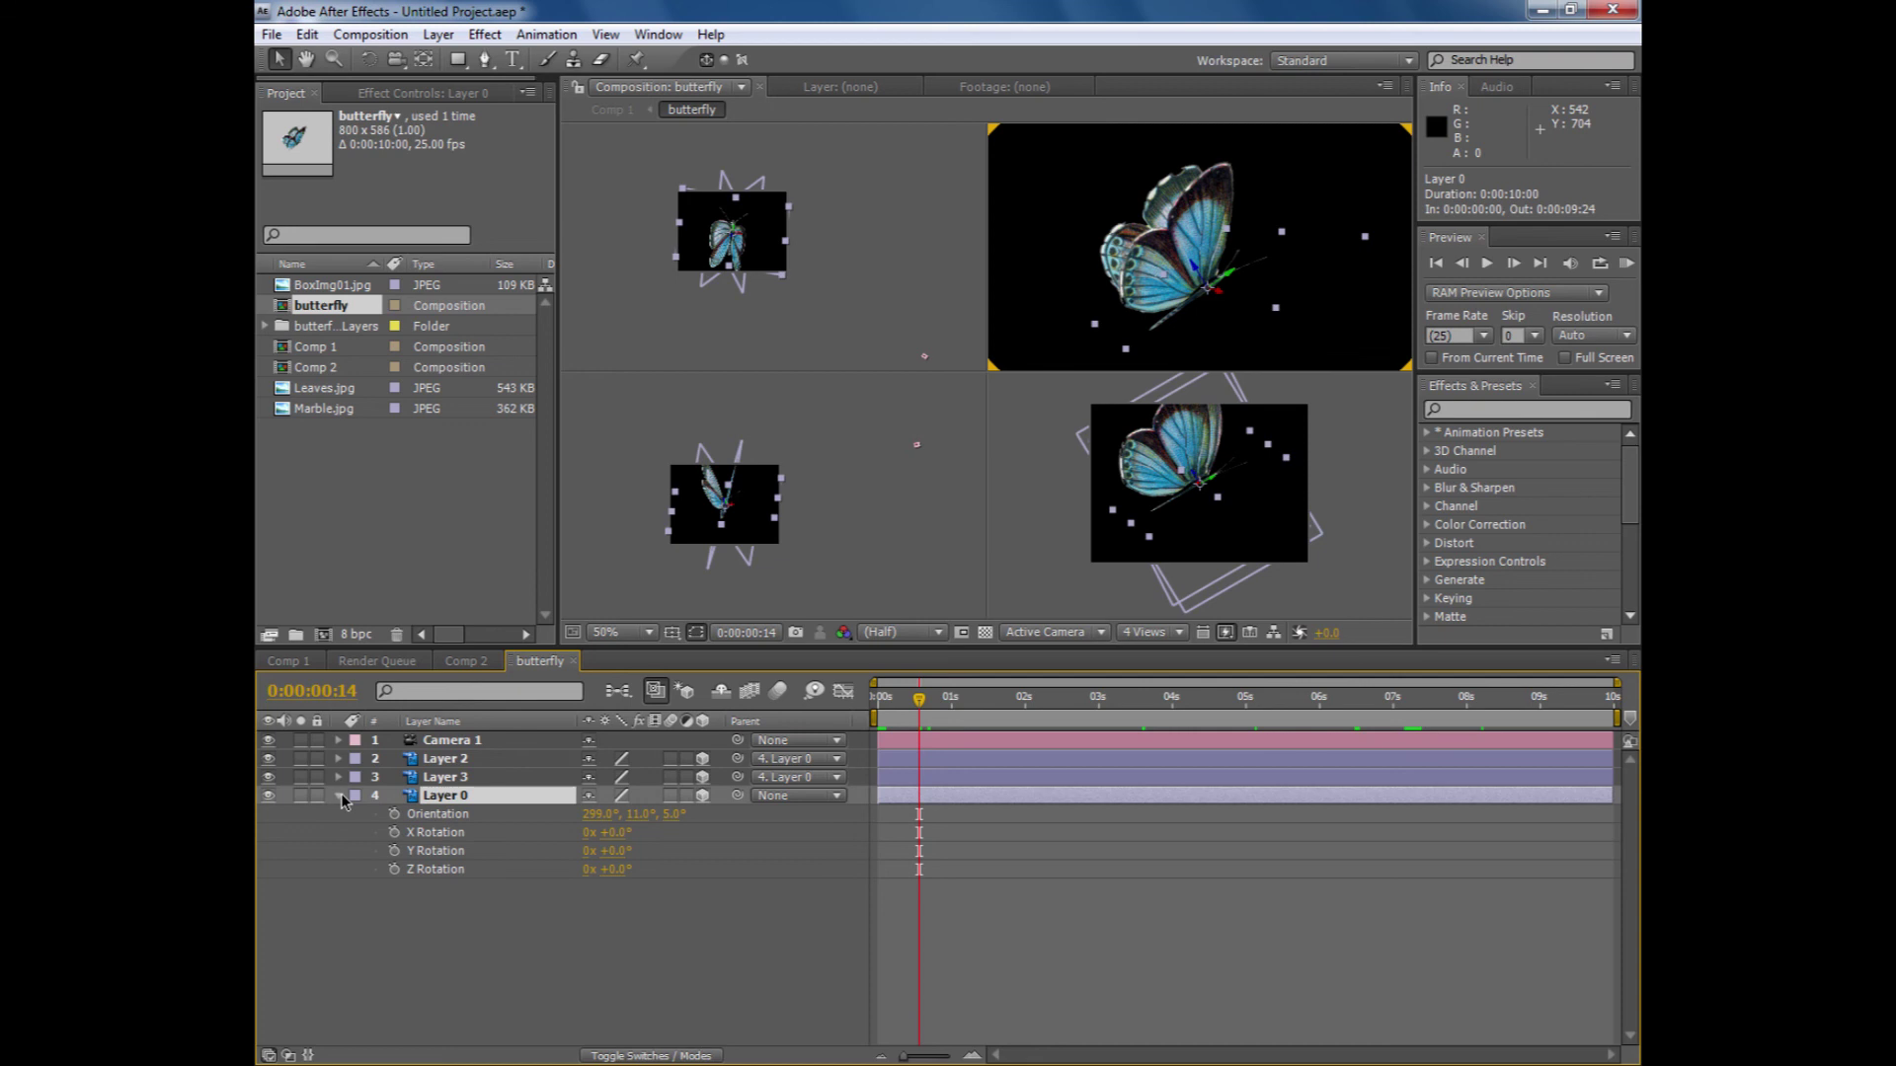
{"action": "left_click", "coordinate": [418, 763]}
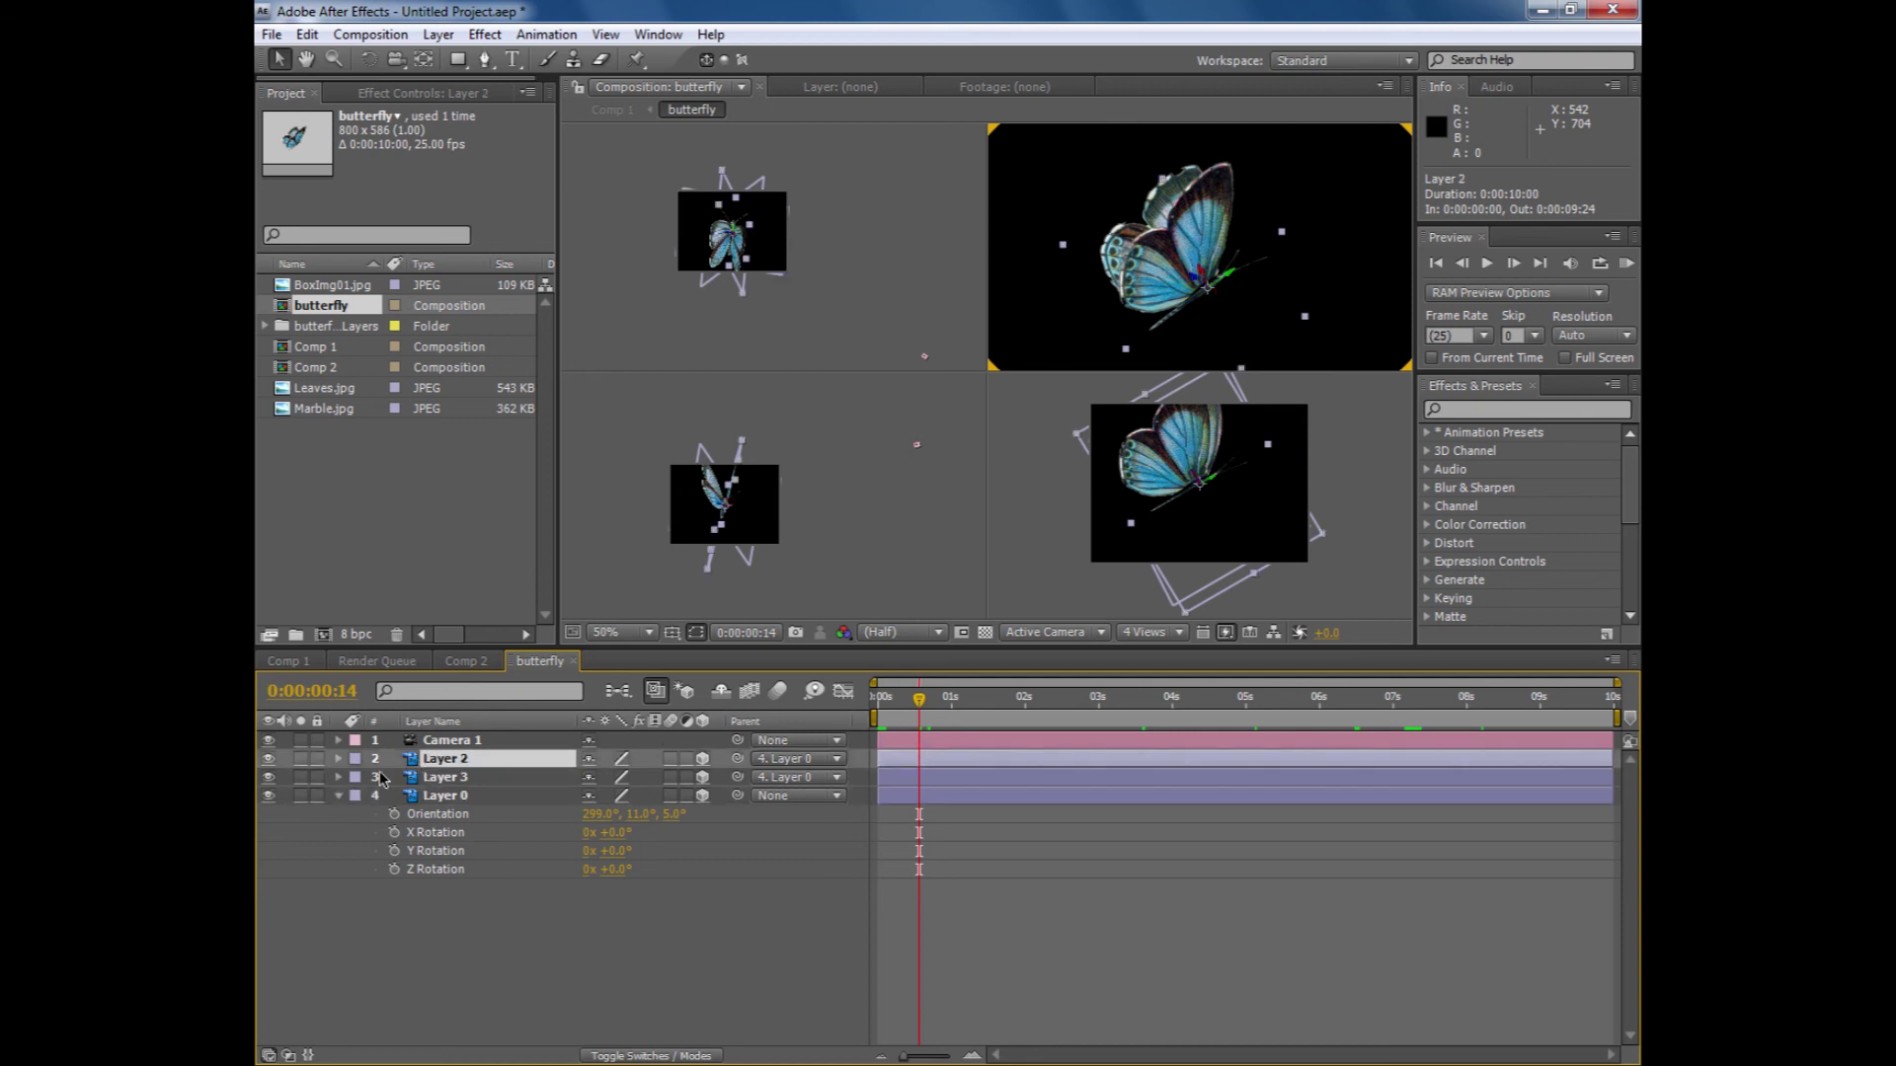
{"action": "key", "text": "r"}
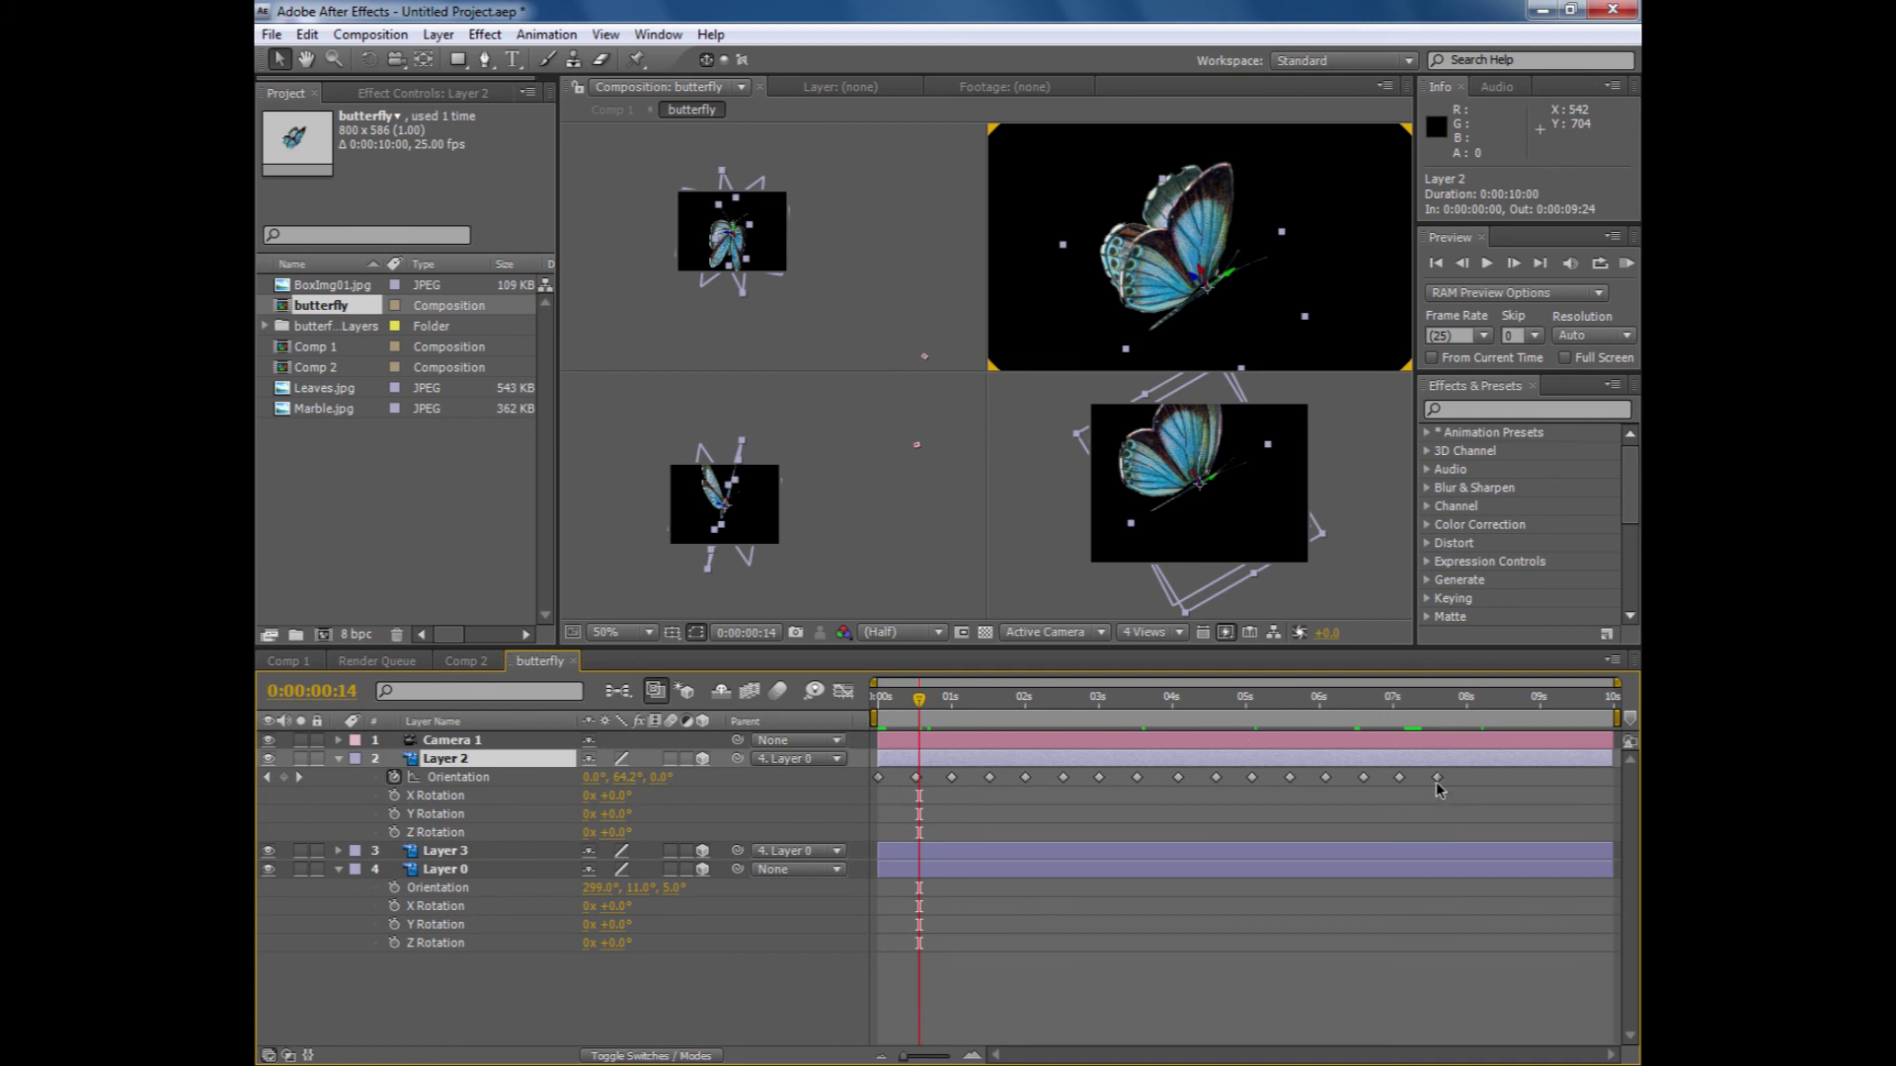
{"action": "left_click", "coordinate": [281, 662]}
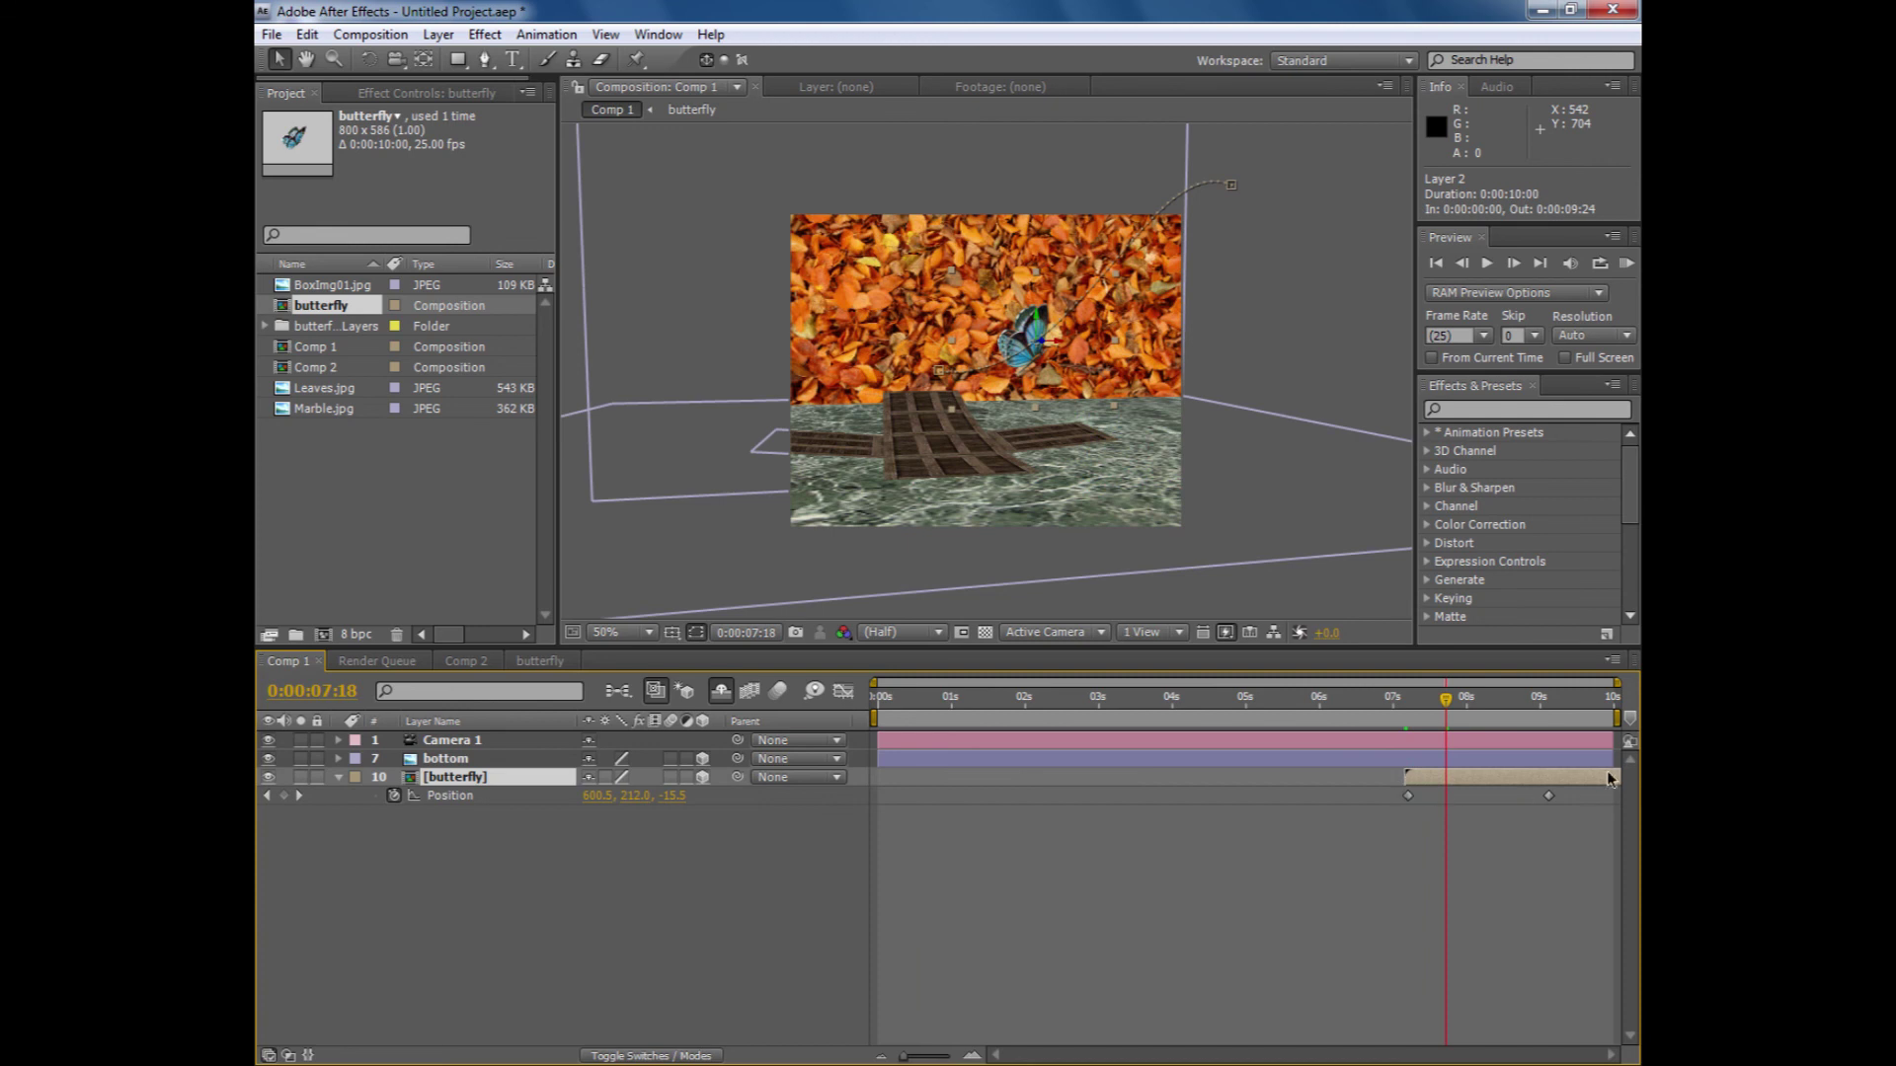
{"action": "left_click_drag", "start_coordinate": [1448, 703], "coordinate": [1152, 724]}
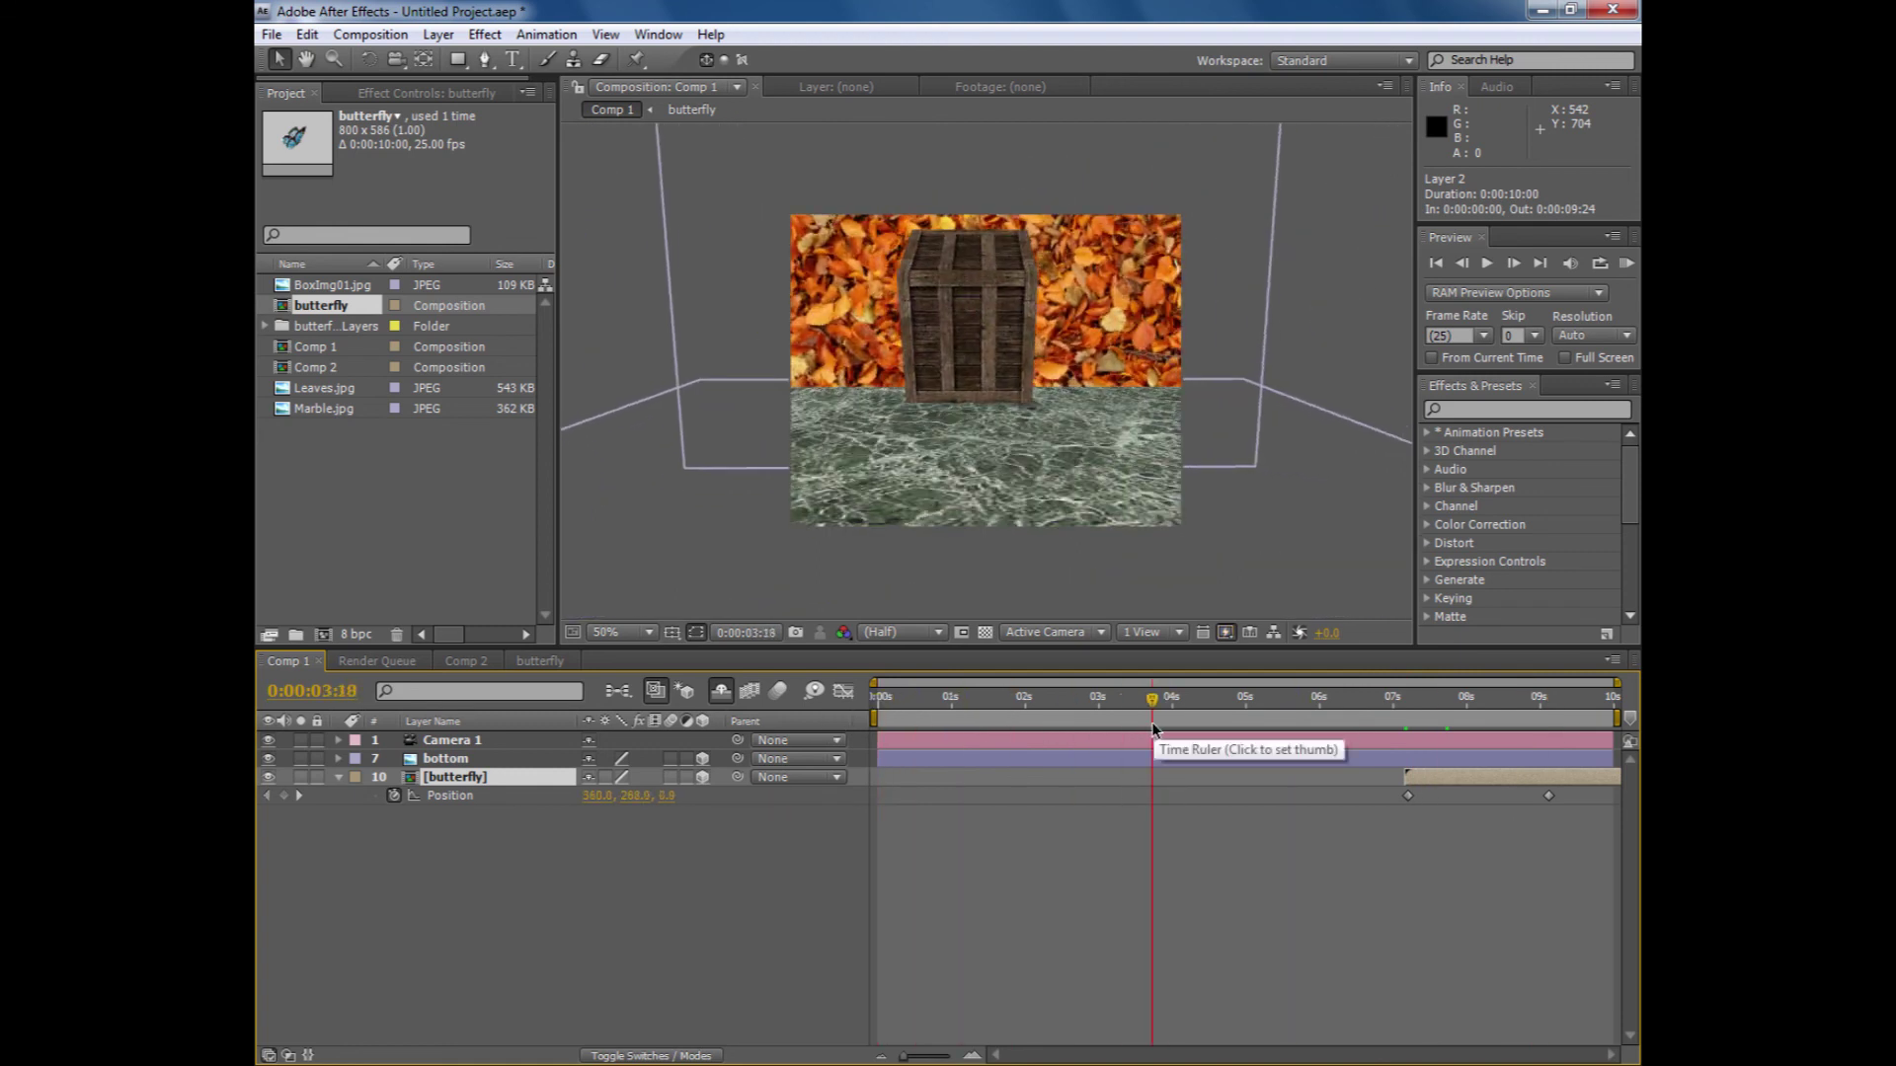